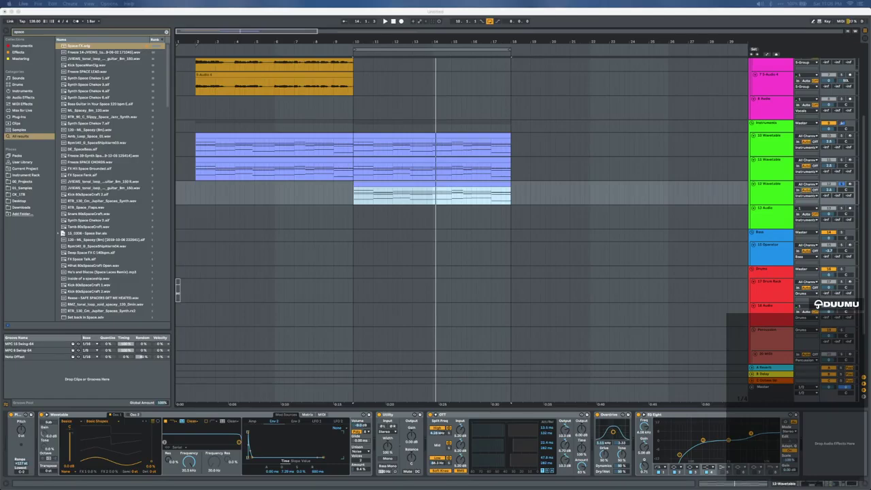
Find Wavetable in the browser and load a default instance onto track 12
{"action": "left_click", "coordinate": [441, 298]}
{"action": "scroll", "coordinate": [309, 121], "scroll_direction": "up", "scroll_amount": 3}
{"action": "scroll", "coordinate": [308, 121], "scroll_direction": "up", "scroll_amount": 5}
{"action": "scroll", "coordinate": [308, 121], "scroll_direction": "down", "scroll_amount": 5}
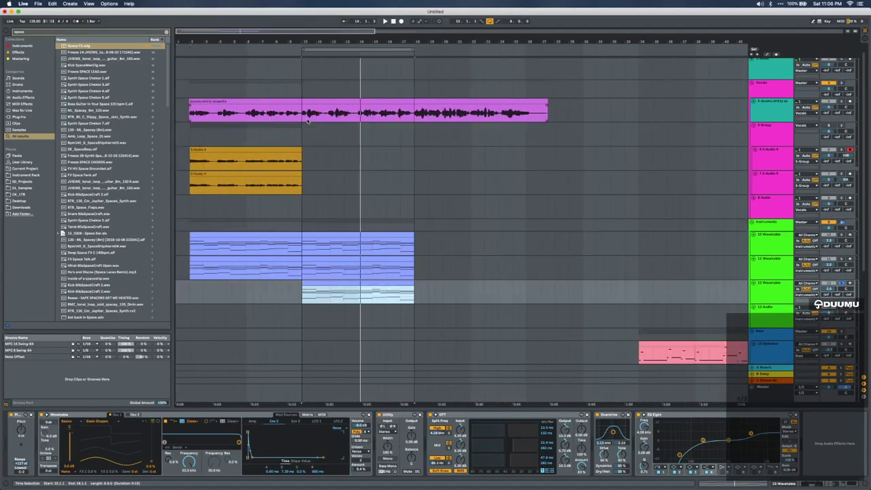
{"action": "key", "text": "super+f"}
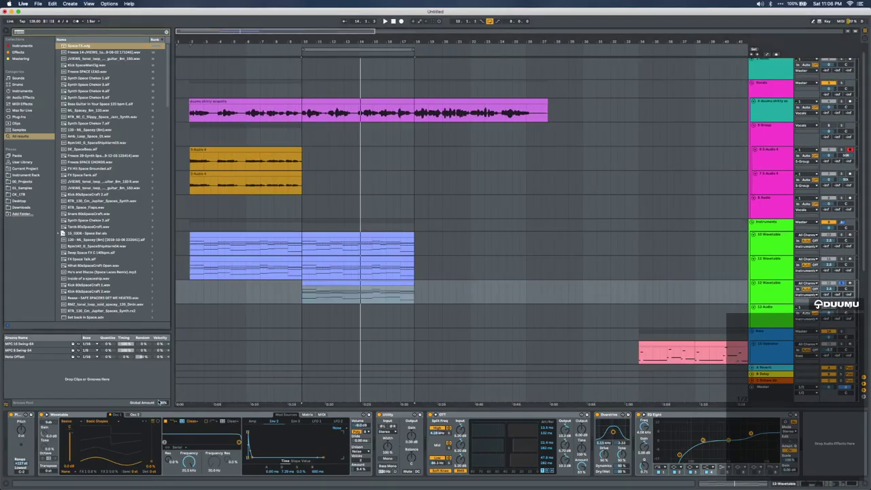
{"action": "key", "text": "super+f"}
{"action": "type", "text": "wav"}
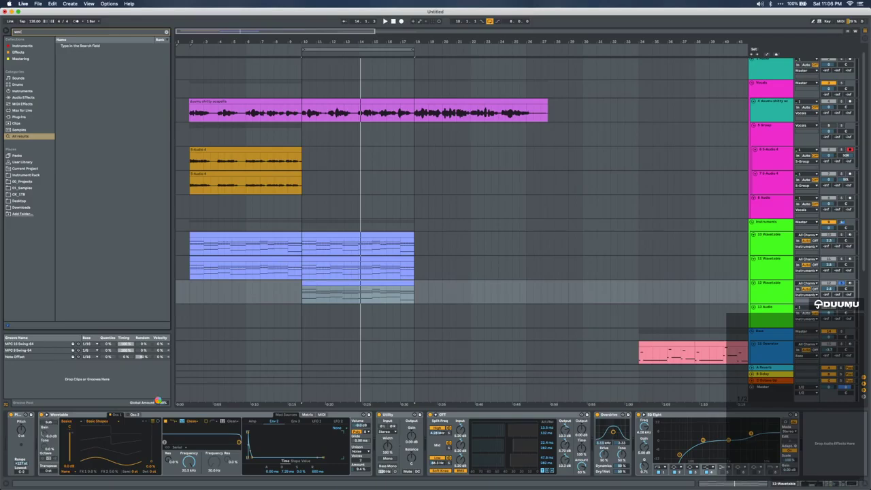
{"action": "type", "text": "etable"}
{"action": "key", "text": "Return"}
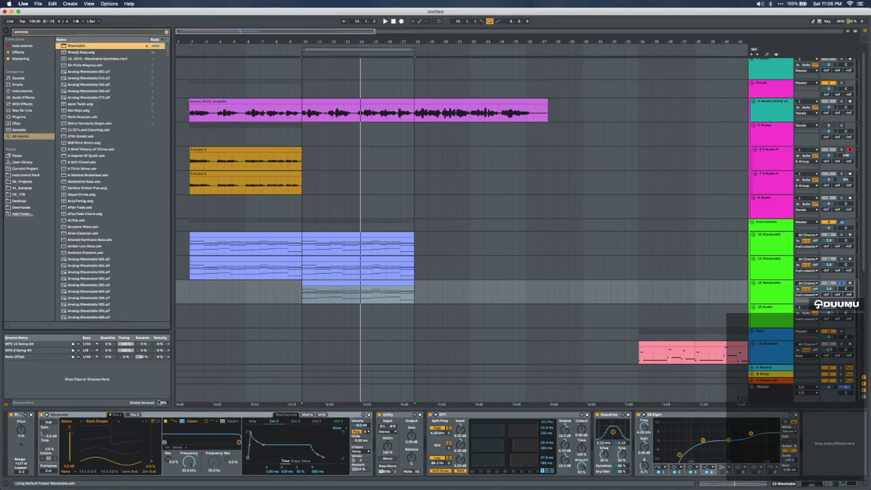
Delete the Utility, OTT, Overdrive and EQ Eight effects following Wavetable on track 12 and play the loop
{"action": "left_click", "coordinate": [665, 419], "text": "shift"}
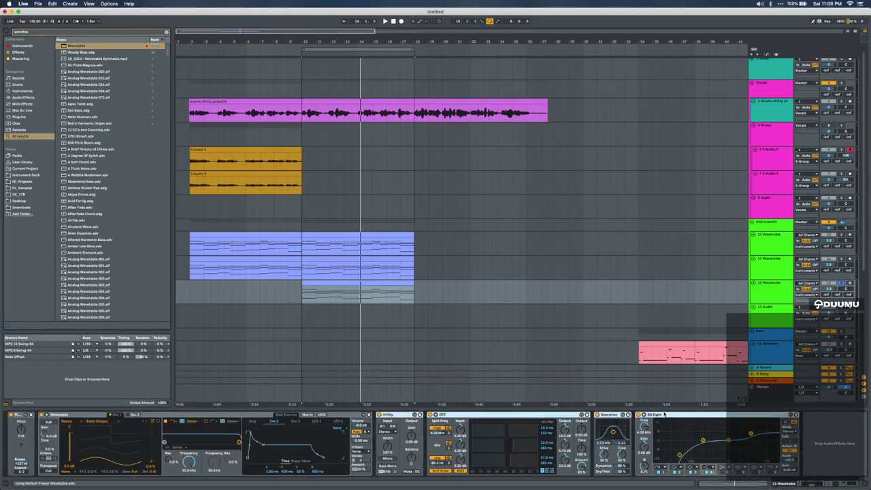
{"action": "key", "text": "Delete"}
{"action": "key", "text": "space"}
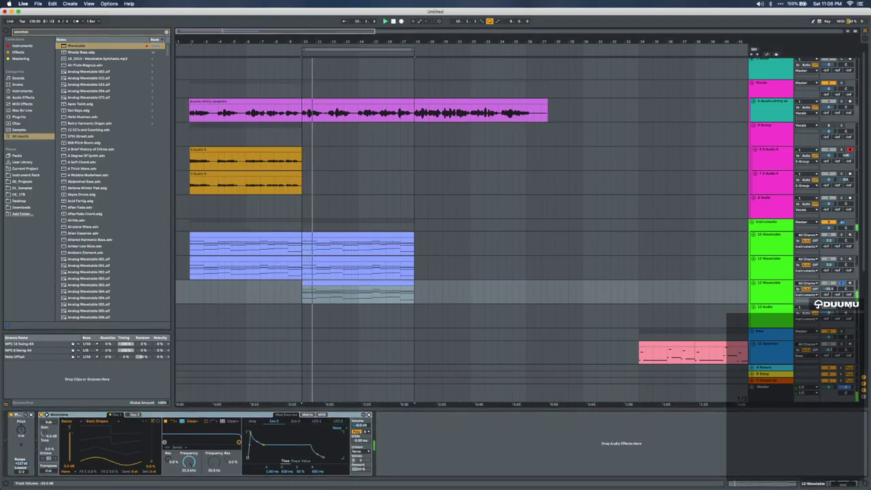
Adjust the release of Wavetable's Env 2 on track 12 and raise its sustain to 100%
{"action": "left_click", "coordinate": [784, 295]}
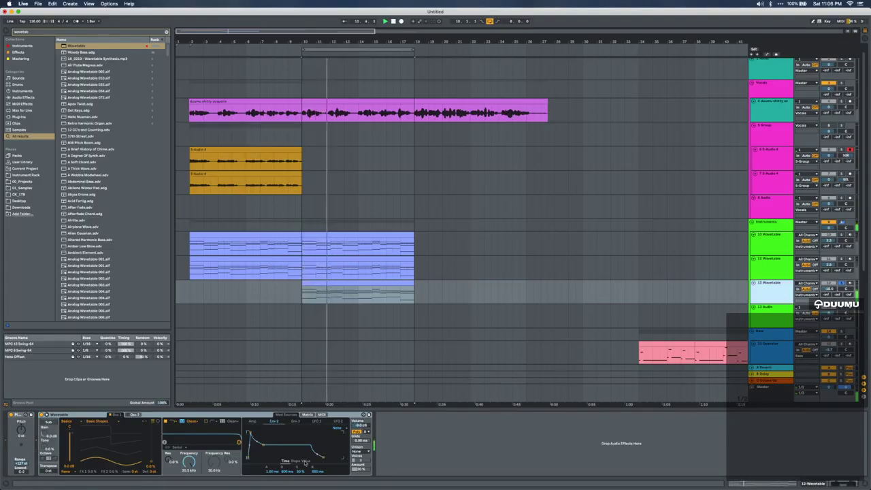
{"action": "left_click_drag", "start_coordinate": [323, 458], "coordinate": [311, 457]}
{"action": "left_click_drag", "start_coordinate": [262, 445], "coordinate": [262, 433]}
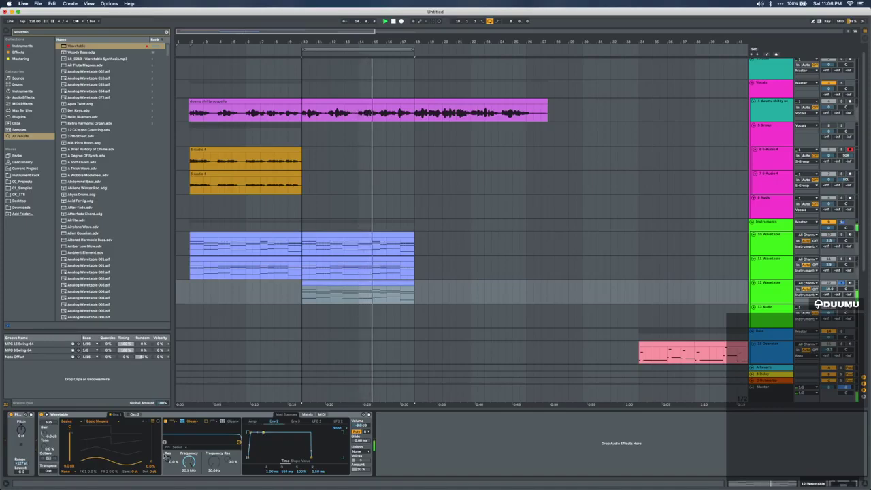
Apply the Note Offset groove to the MIDI clip on track 12
{"action": "left_click_drag", "start_coordinate": [25, 357], "coordinate": [338, 296]}
{"action": "left_click", "coordinate": [331, 283]}
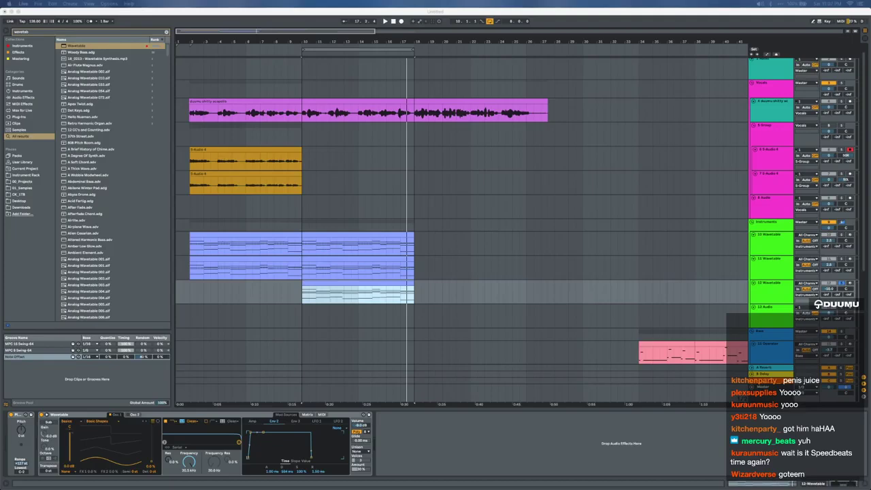
{"action": "left_click", "coordinate": [375, 273]}
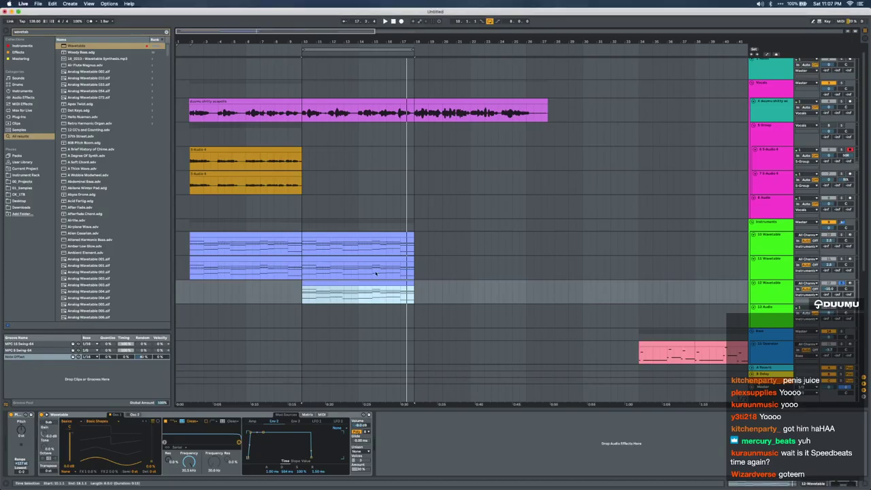
Raise oscillator 1's wavetable position, audition the sound and show Wavetable's modulation matrix
{"action": "left_click_drag", "start_coordinate": [147, 445], "coordinate": [147, 423]}
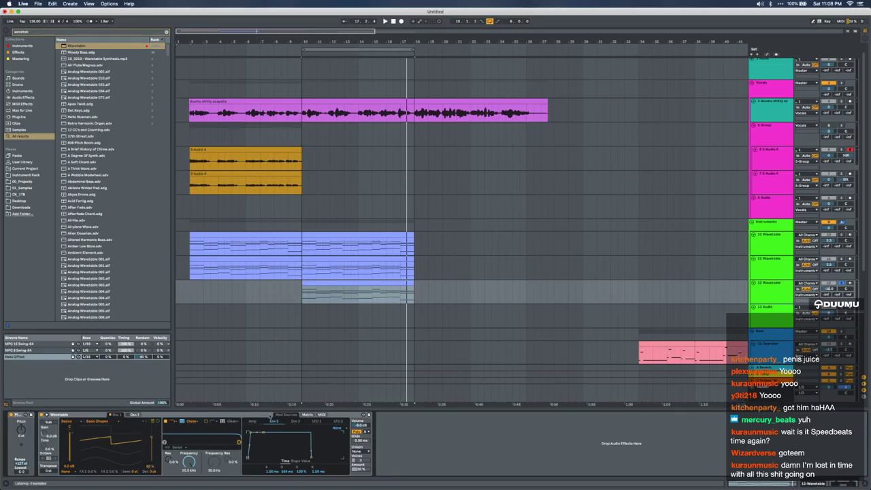
{"action": "key", "text": "space"}
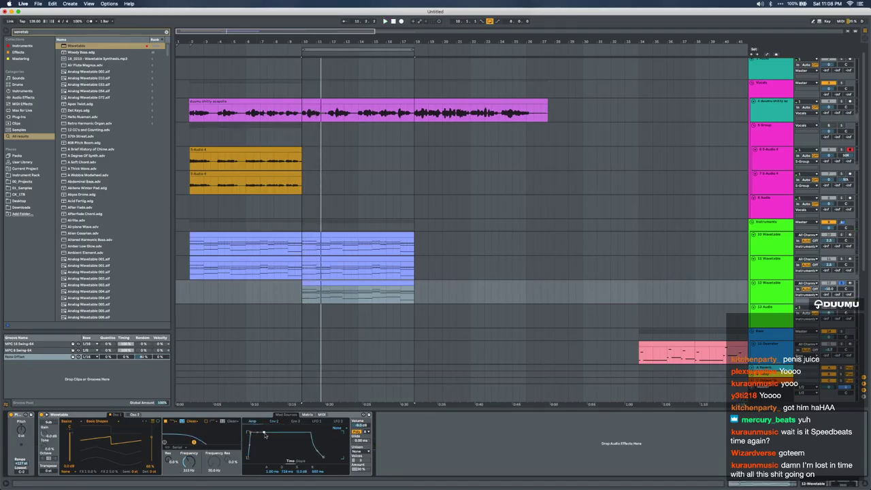
{"action": "key", "text": "space"}
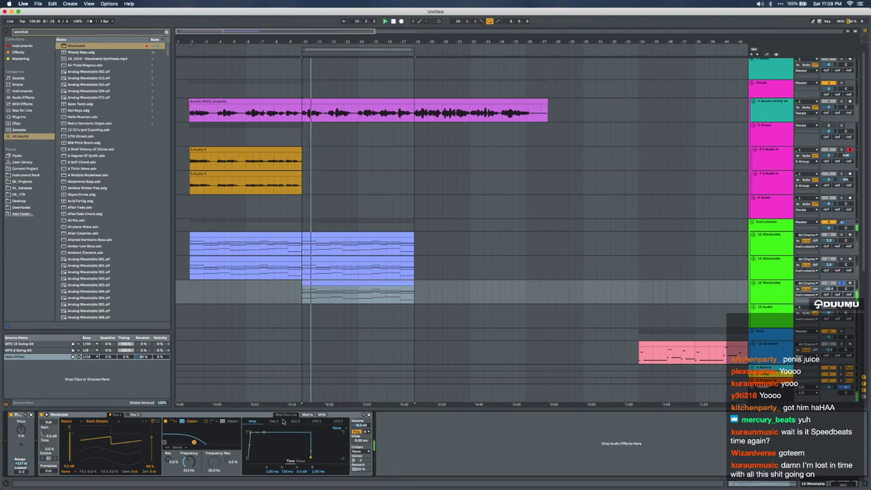
{"action": "left_click", "coordinate": [307, 414]}
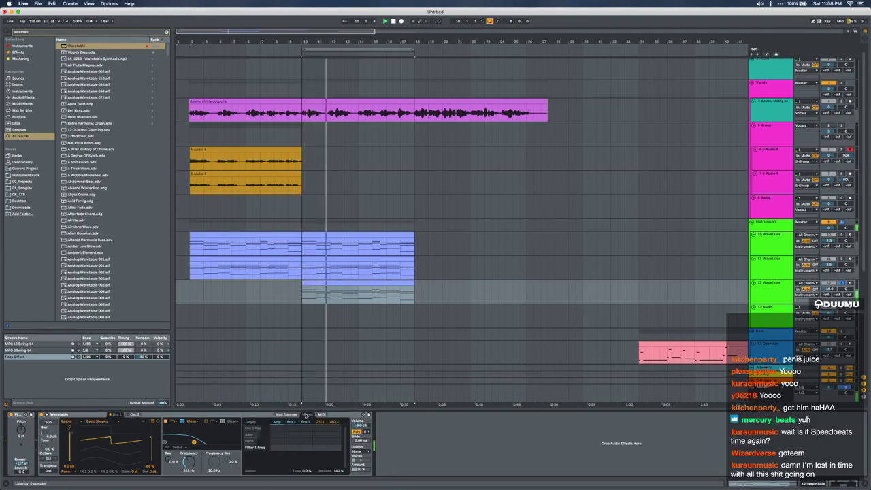
Replace the Wavetable instrument on track 12 with a default Operator
{"action": "key", "text": "super+f"}
{"action": "type", "text": "oper"}
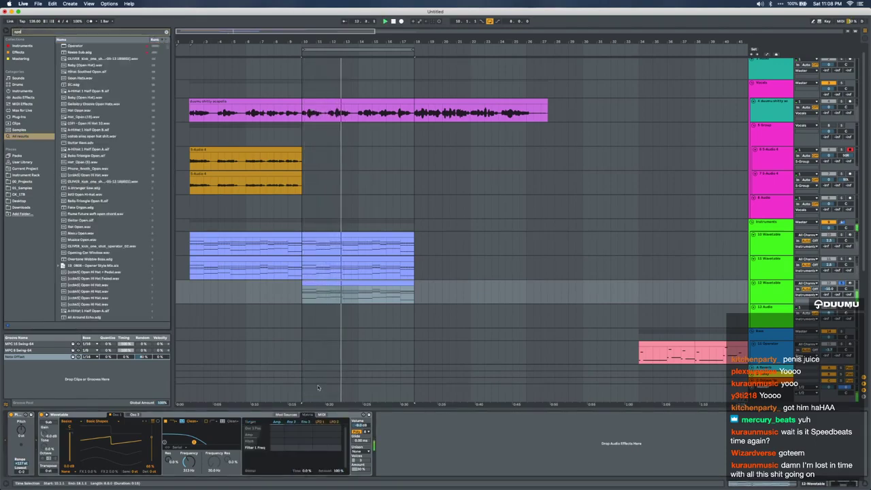
{"action": "key", "text": "Return"}
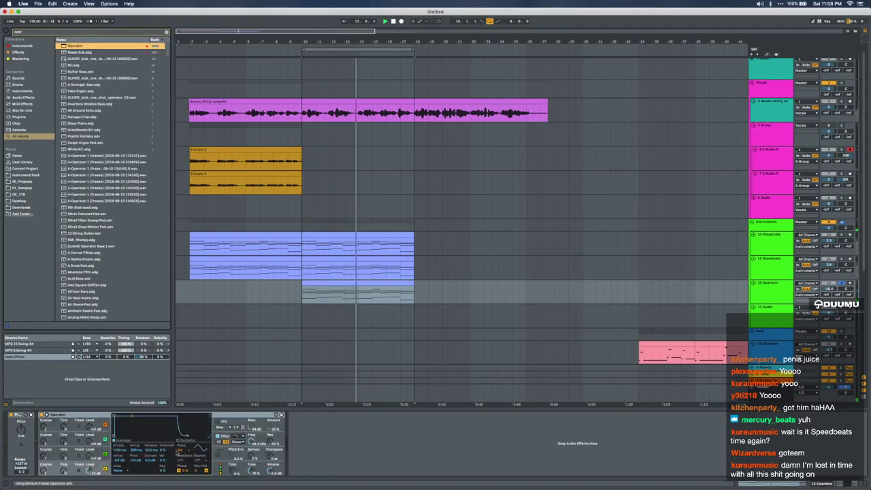
Choose a different oscillator waveform in Operator and lower its filter frequency to about 700 Hz
{"action": "left_click", "coordinate": [183, 449]}
{"action": "left_click", "coordinate": [189, 389]}
{"action": "left_click_drag", "start_coordinate": [251, 441], "coordinate": [251, 478]}
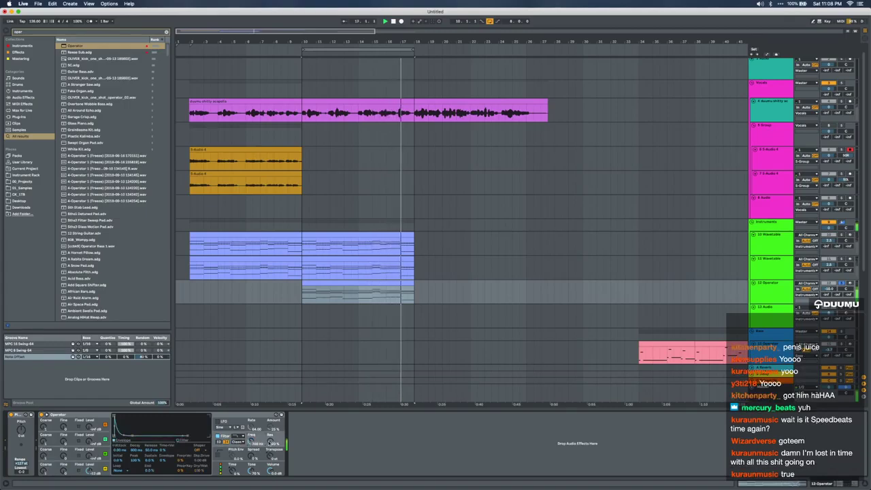
Shorten Operator's filter envelope decay to about 217 ms and rename the Note Offset groove to "saw Note Offset"
{"action": "left_click", "coordinate": [210, 450]}
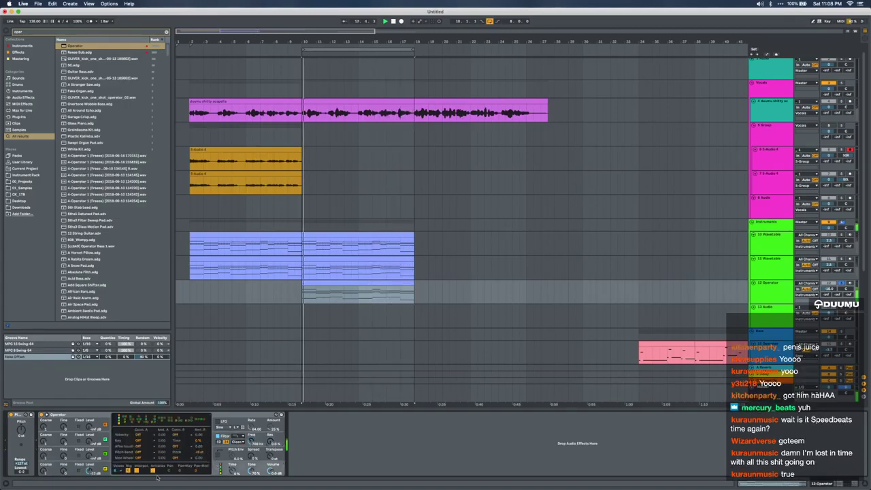
{"action": "left_click", "coordinate": [216, 451]}
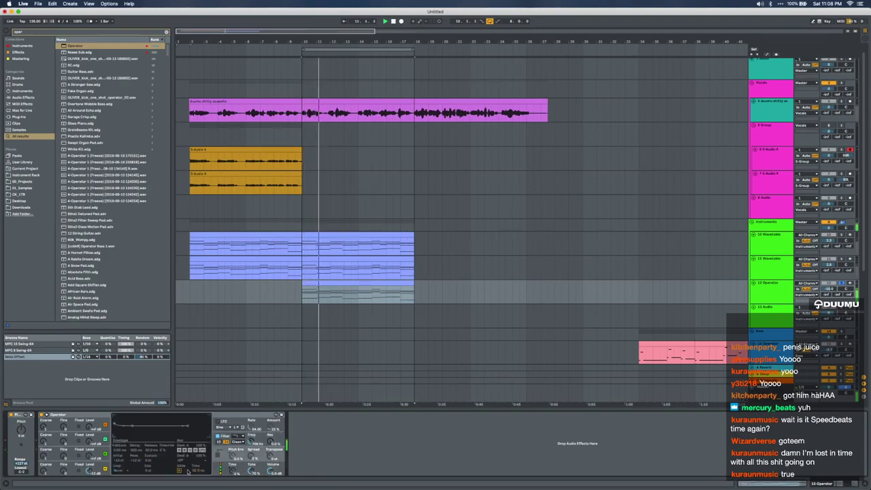
{"action": "left_click", "coordinate": [218, 455]}
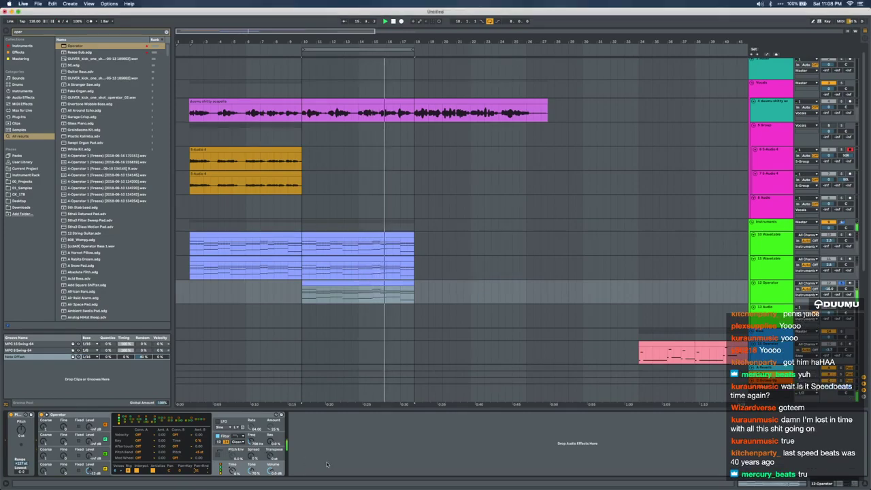
{"action": "left_click", "coordinate": [276, 436]}
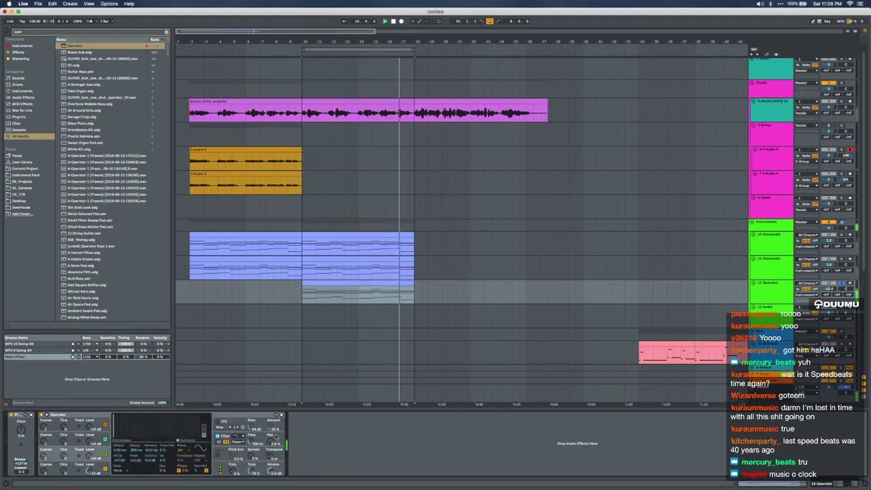
{"action": "left_click", "coordinate": [257, 439]}
{"action": "left_click_drag", "start_coordinate": [162, 461], "coordinate": [136, 462]}
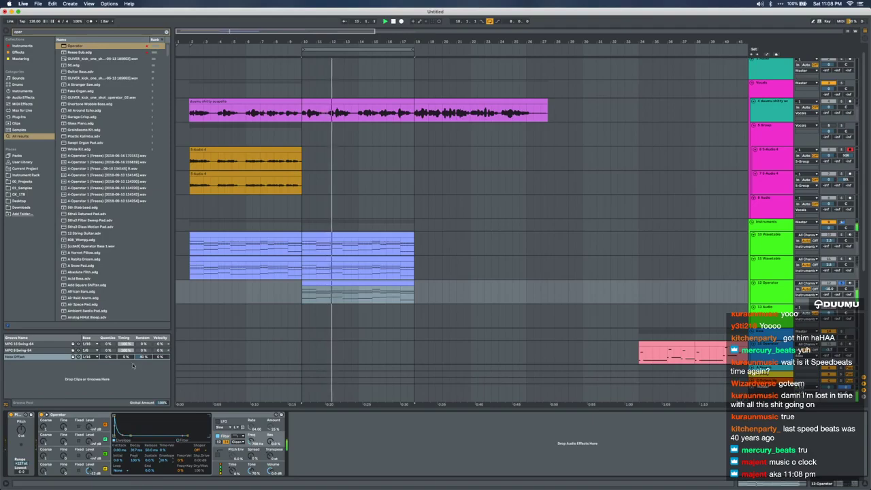
{"action": "left_click", "coordinate": [22, 357]}
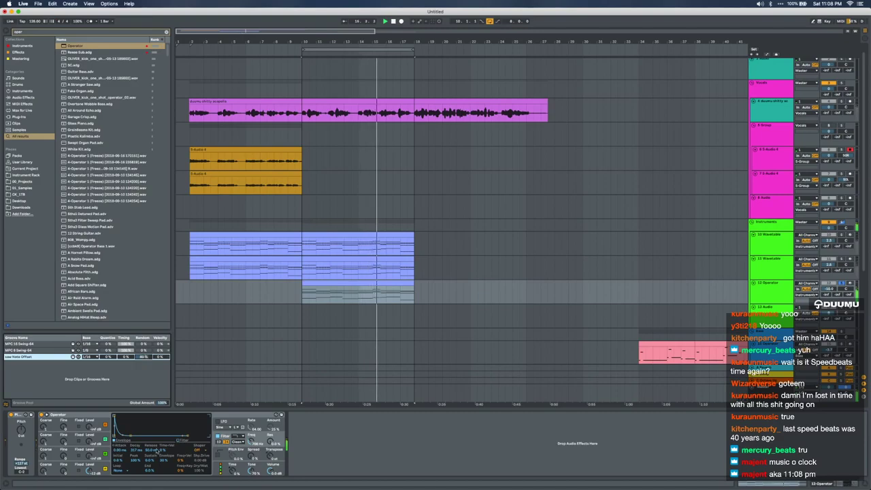
Add Auto Filter and Auto Pan to the device chain following Operator
{"action": "key", "text": "super+f"}
{"action": "type", "text": "auto"}
{"action": "key", "text": "Return"}
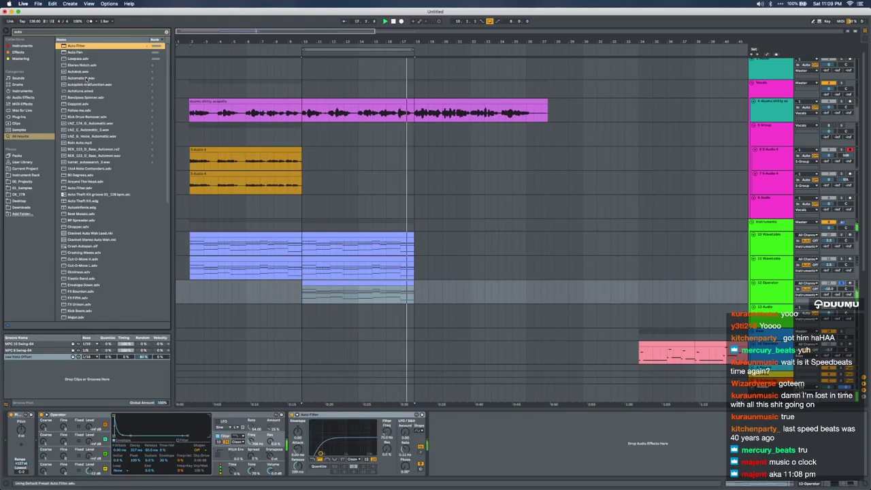
{"action": "key", "text": "Down"}
{"action": "key", "text": "Return"}
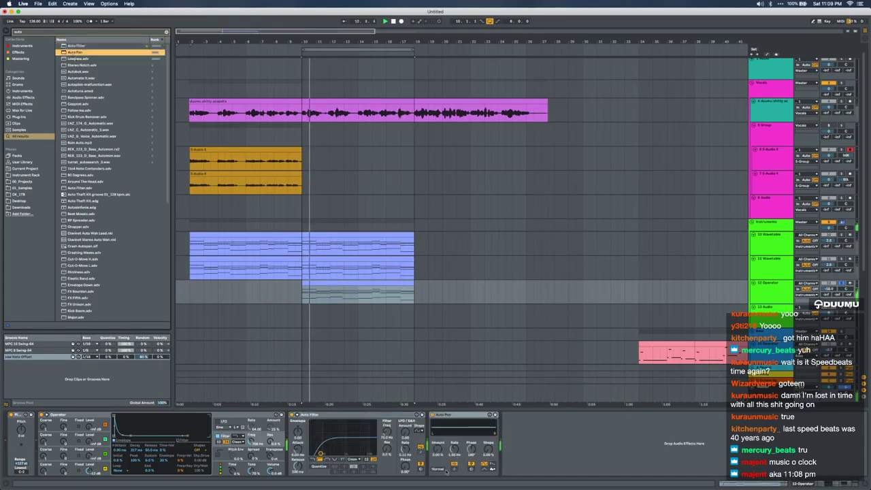
Set Auto Pan's phase to 0°, adjust its amount and switch the waveform to Invert
{"action": "left_click_drag", "start_coordinate": [470, 449], "coordinate": [470, 484]}
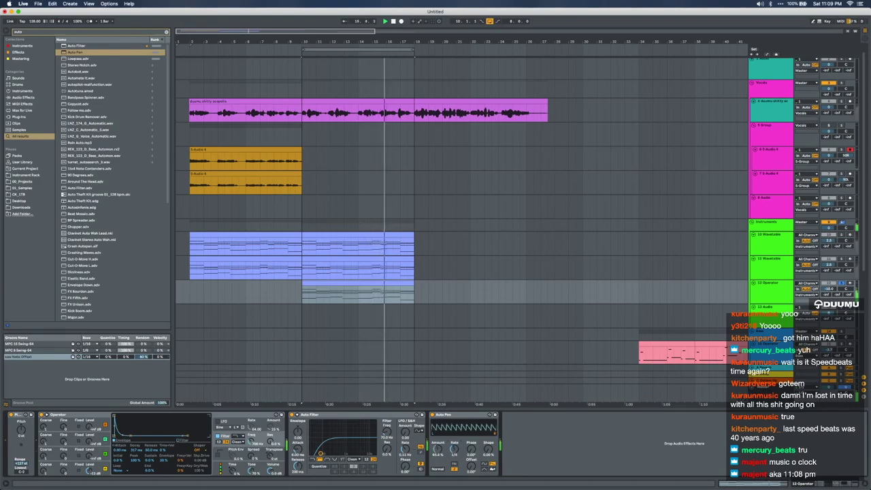
{"action": "left_click_drag", "start_coordinate": [437, 450], "coordinate": [437, 398]}
{"action": "left_click", "coordinate": [436, 469]}
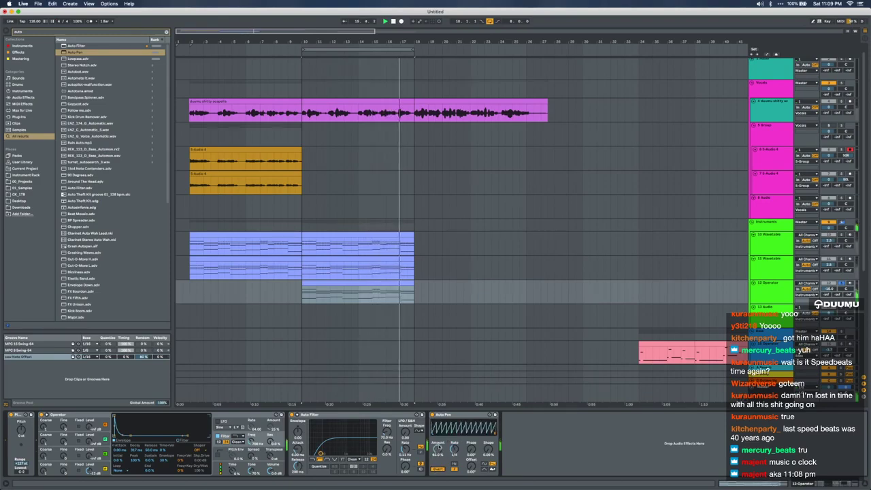
{"action": "left_click_drag", "start_coordinate": [439, 448], "coordinate": [438, 450]}
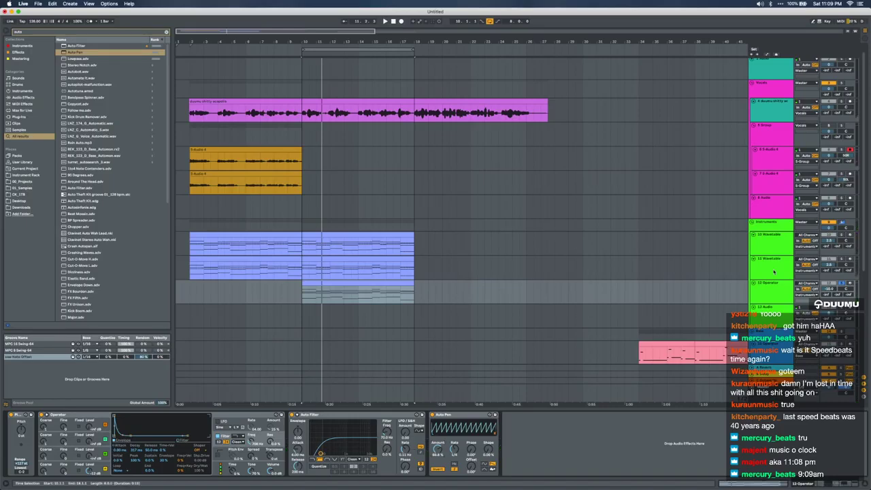
Add AIRReverb to the end of the Operator track's chain, audition it while adjusting its room size, and close its window
{"action": "left_click", "coordinate": [791, 288]}
{"action": "key", "text": "super+f"}
{"action": "type", "text": "ai"}
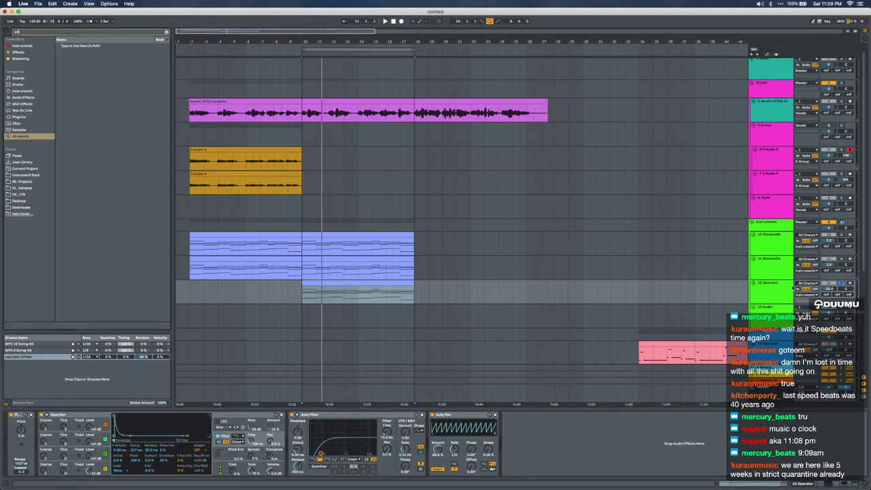
{"action": "type", "text": "rreve"}
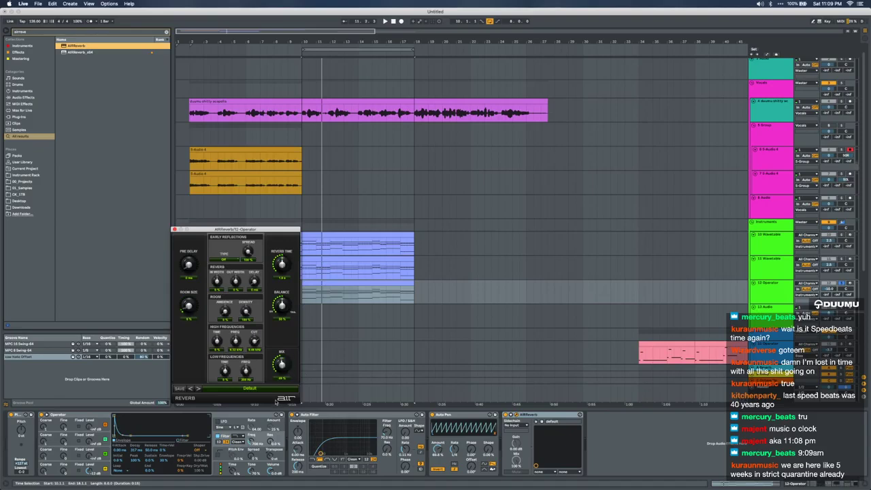
{"action": "key", "text": "space"}
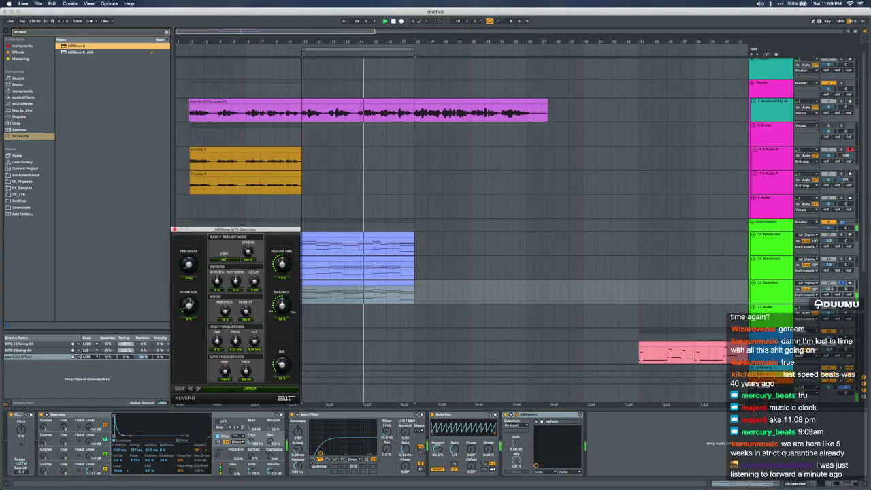
{"action": "left_click_drag", "start_coordinate": [189, 303], "coordinate": [189, 308]}
{"action": "left_click", "coordinate": [175, 229]}
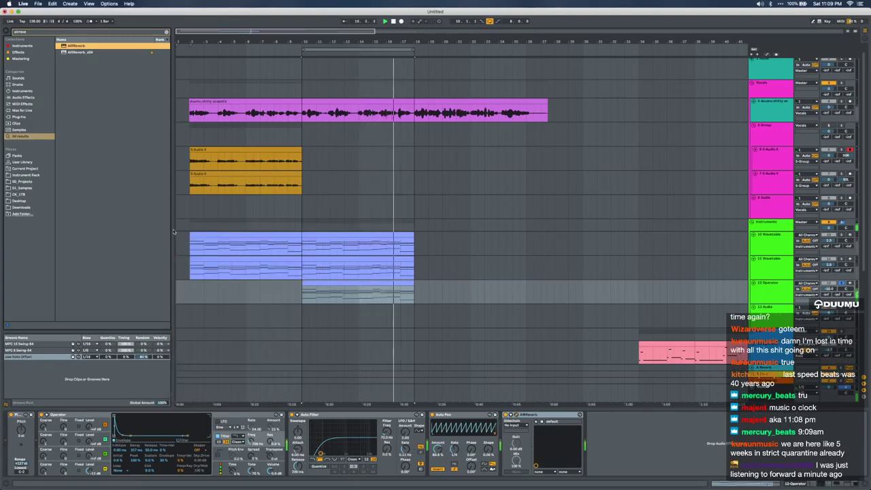
Stop playback and unsolo the Operator track, then select the acapella clip on the vocal track
{"action": "key", "text": "space"}
{"action": "left_click", "coordinate": [842, 284]}
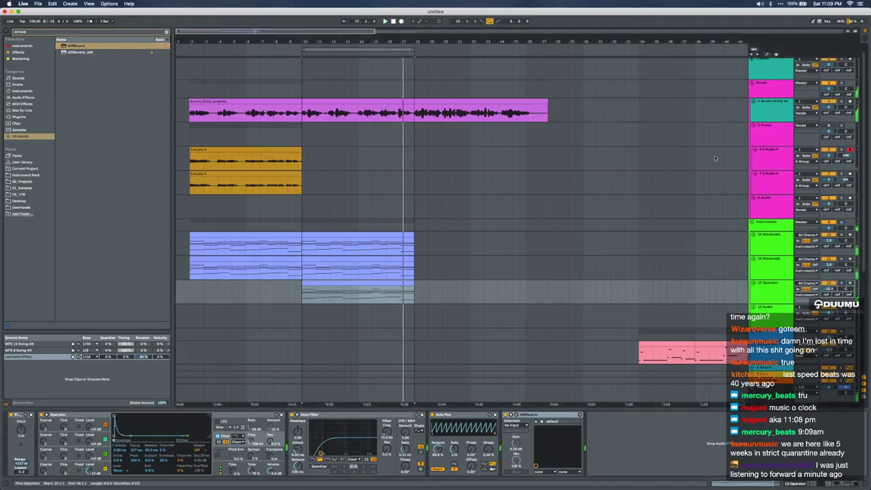
{"action": "left_click", "coordinate": [820, 102]}
{"action": "scroll", "coordinate": [458, 448], "scroll_direction": "right", "scroll_amount": 5}
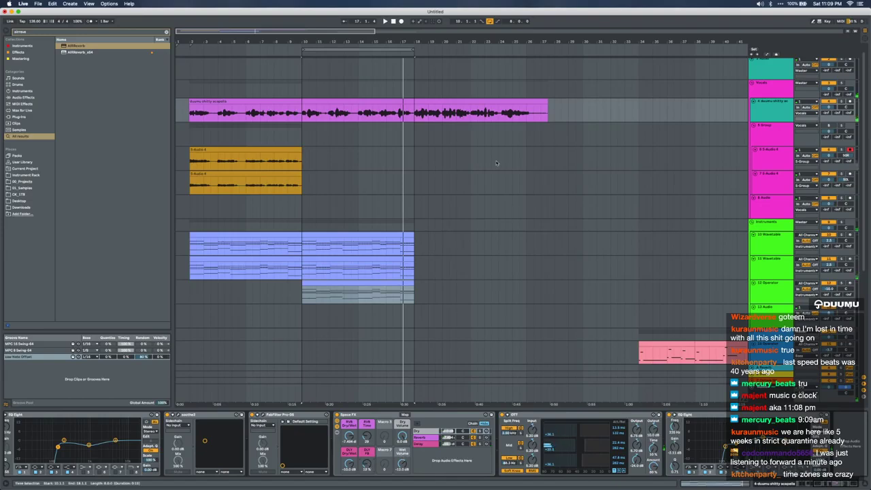
{"action": "scroll", "coordinate": [497, 160], "scroll_direction": "up", "scroll_amount": 1}
{"action": "left_click", "coordinate": [379, 126]}
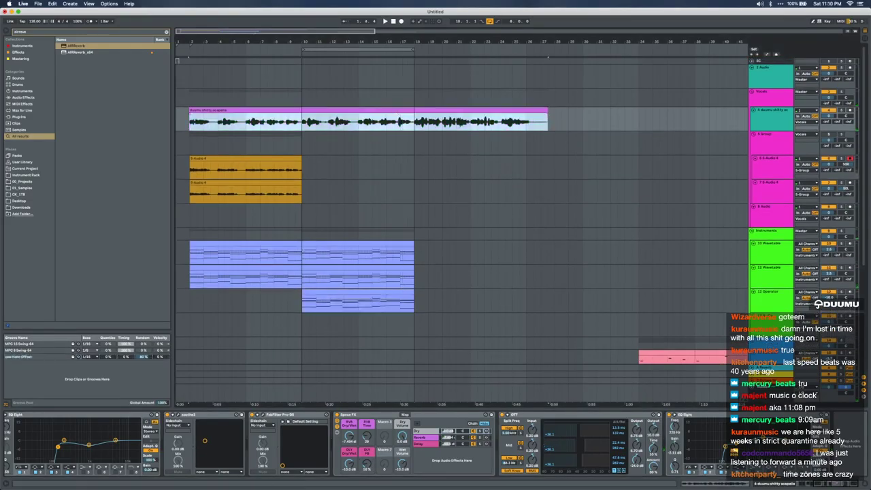
Collapse soothe2, FabFilter Pro-DS and EQ Eight in the vocal chain, keep Space FX expanded and adjust its wet volume
{"action": "left_click", "coordinate": [202, 415]}
{"action": "key", "text": "Delete"}
{"action": "double_click", "coordinate": [210, 415]}
{"action": "double_click", "coordinate": [211, 415]}
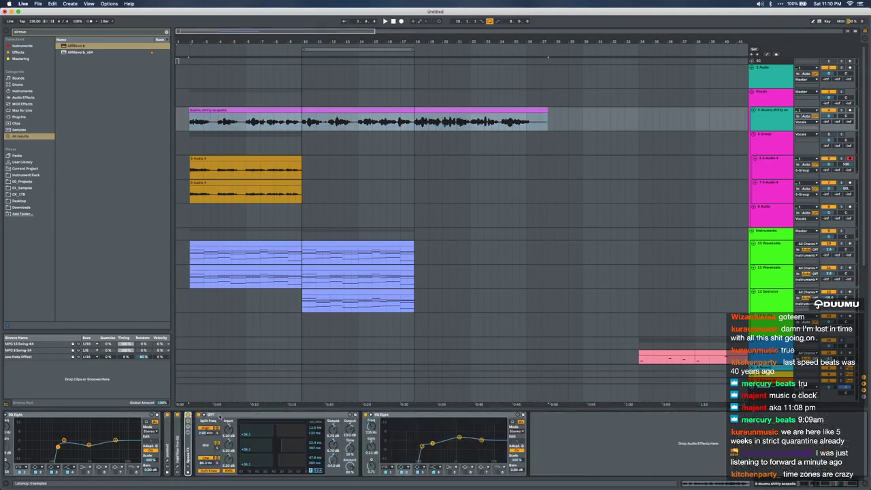
{"action": "scroll", "coordinate": [219, 417], "scroll_direction": "left", "scroll_amount": 5}
{"action": "double_click", "coordinate": [216, 415]}
{"action": "double_click", "coordinate": [216, 415]}
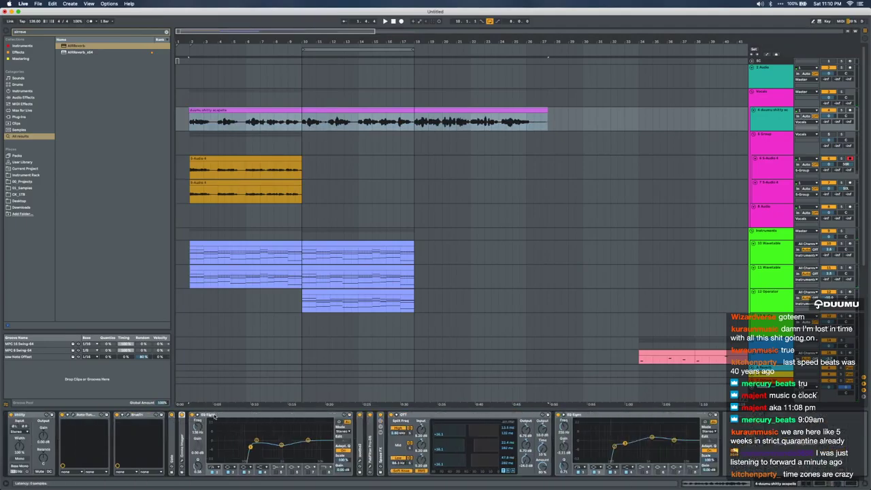
{"action": "double_click", "coordinate": [217, 415]}
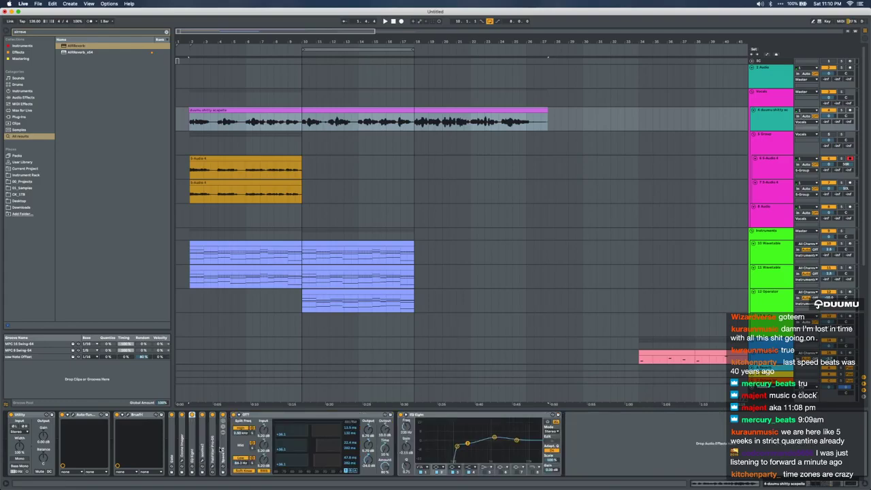
{"action": "double_click", "coordinate": [223, 416]}
{"action": "left_click", "coordinate": [288, 463]}
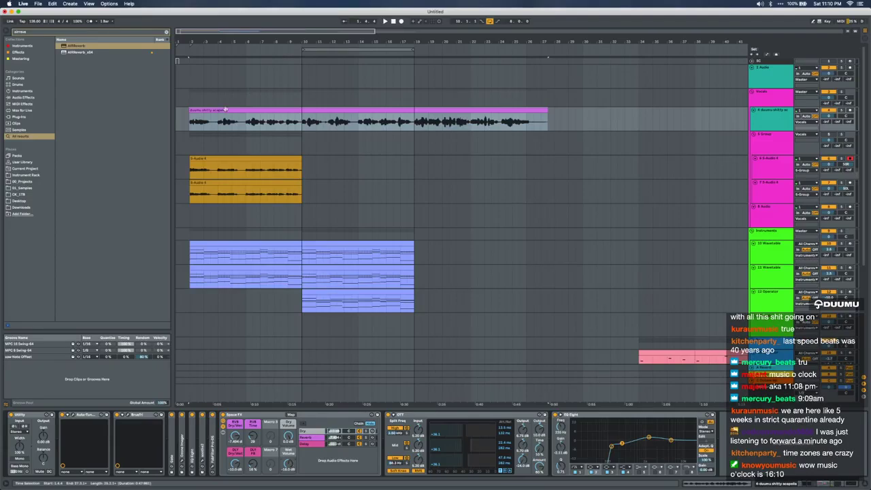
Extend the acapella clip's start back to 1.3.1 and add a short fade-in at its beginning
{"action": "left_click", "coordinate": [187, 110]}
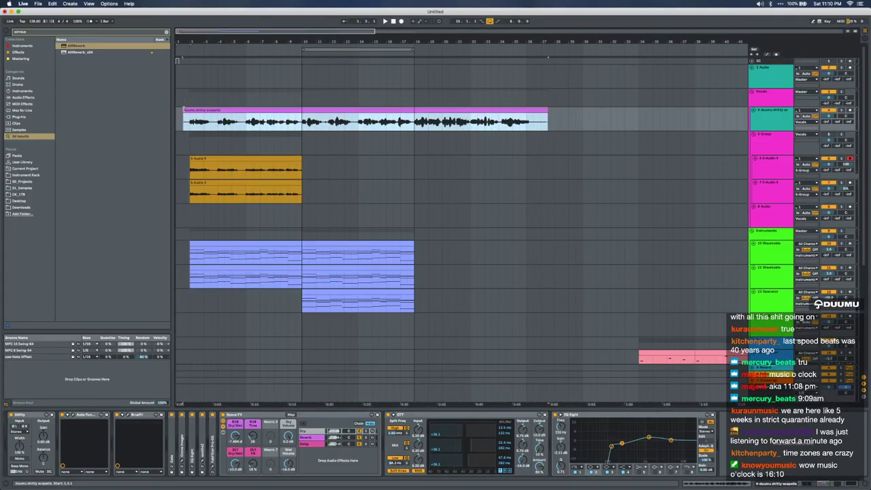
{"action": "scroll", "coordinate": [184, 109], "scroll_direction": "up", "scroll_amount": 3}
{"action": "left_click", "coordinate": [193, 118]}
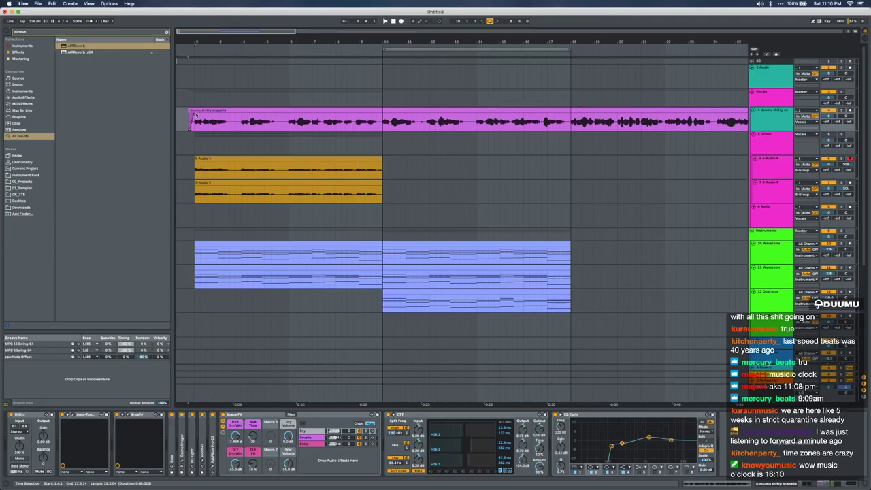
Play the arrangement from the start of the acapella and check the fade-in on the vocal clip
{"action": "key", "text": "space"}
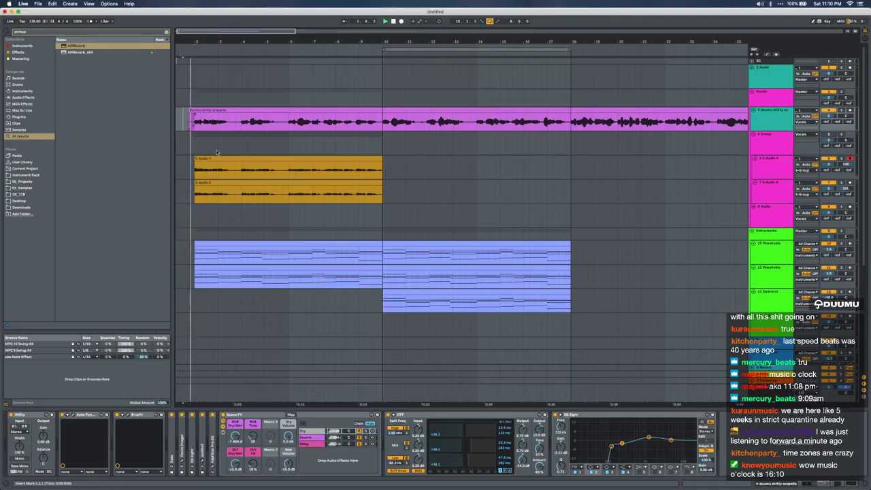
{"action": "left_click", "coordinate": [184, 117]}
{"action": "scroll", "coordinate": [195, 116], "scroll_direction": "down", "scroll_amount": 2}
{"action": "left_click", "coordinate": [195, 118]}
{"action": "scroll", "coordinate": [195, 119], "scroll_direction": "down", "scroll_amount": 4}
{"action": "scroll", "coordinate": [195, 118], "scroll_direction": "up", "scroll_amount": 4}
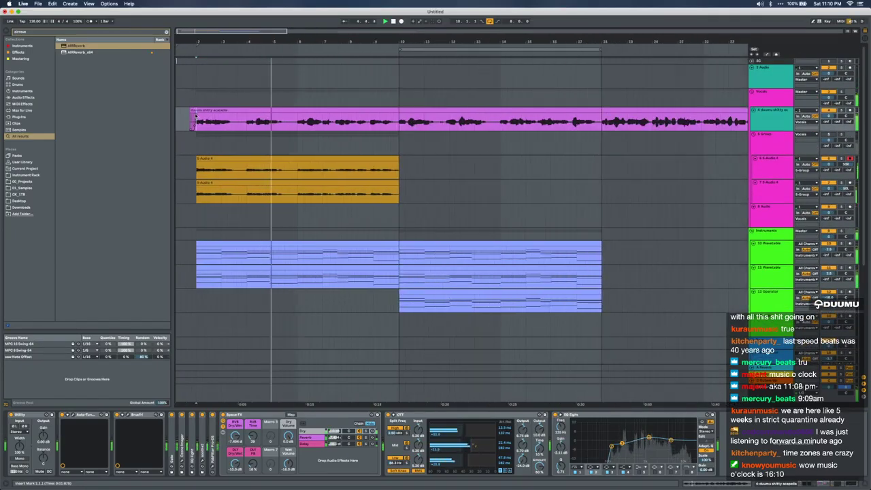
{"action": "scroll", "coordinate": [196, 117], "scroll_direction": "down", "scroll_amount": 3}
{"action": "scroll", "coordinate": [195, 115], "scroll_direction": "down", "scroll_amount": 2}
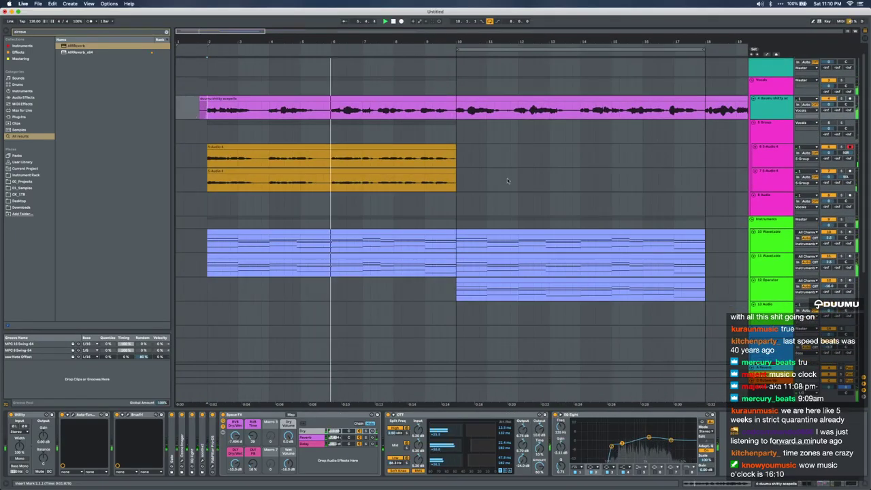
Play the section with the Operator clip from bar 10 and set the Operator synth track's volume to -4.0 dB
{"action": "scroll", "coordinate": [426, 229], "scroll_direction": "down", "scroll_amount": 4}
{"action": "left_click", "coordinate": [381, 291]}
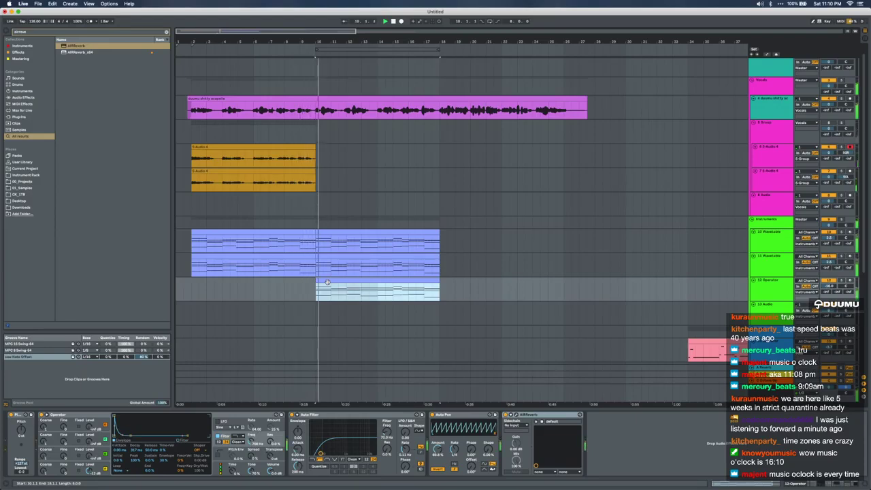
{"action": "left_click_drag", "start_coordinate": [829, 286], "coordinate": [829, 284]}
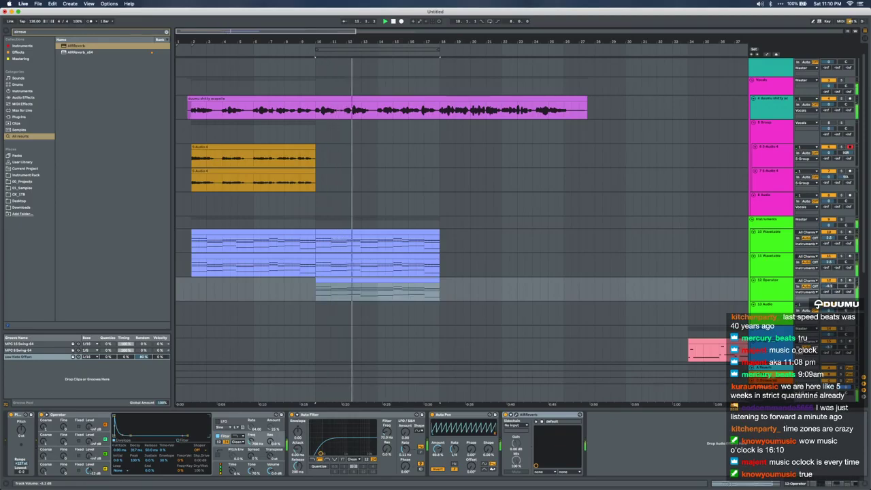
{"action": "left_click_drag", "start_coordinate": [828, 287], "coordinate": [829, 288]}
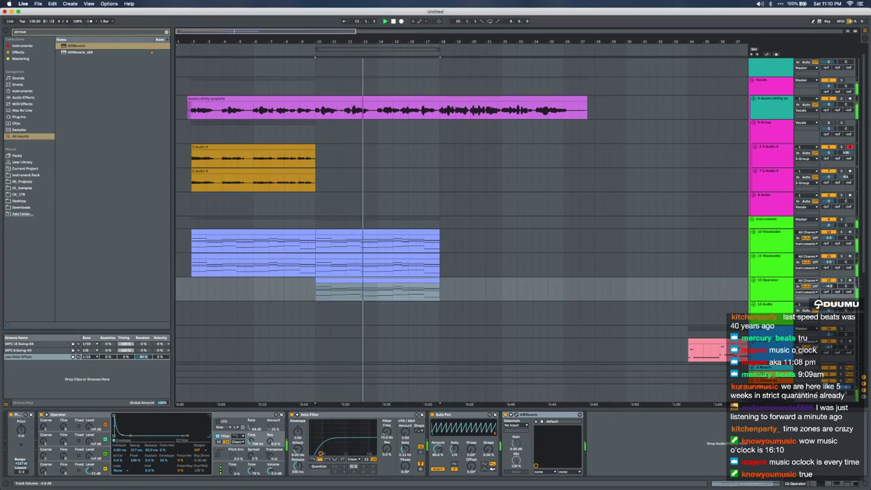
Select the lower Wavetable and Operator clips and set the loop to bars 2 through 18
{"action": "left_click", "coordinate": [402, 278]}
{"action": "left_click", "coordinate": [255, 258]}
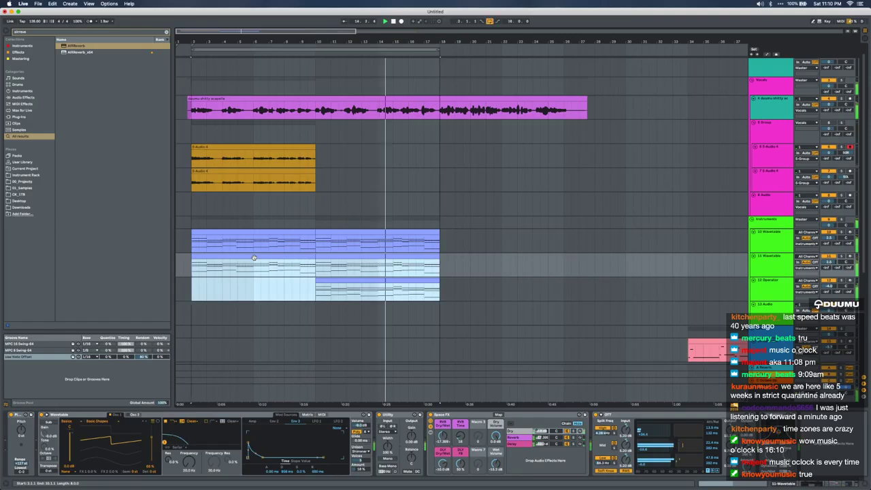
{"action": "key", "text": "z"}
{"action": "scroll", "coordinate": [254, 259], "scroll_direction": "down", "scroll_amount": 1}
{"action": "scroll", "coordinate": [309, 236], "scroll_direction": "down", "scroll_amount": 2}
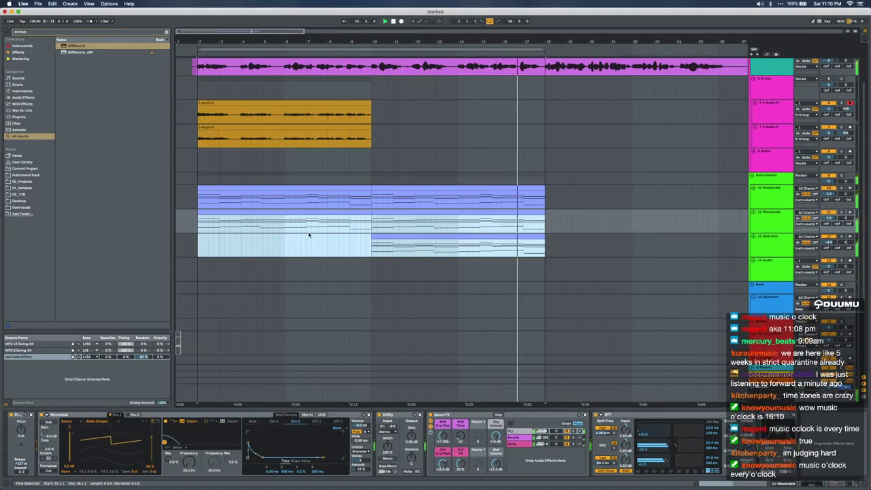
Apply the MPC 16 Swing-64 groove to the clips on both Wavetable tracks
{"action": "key", "text": "x"}
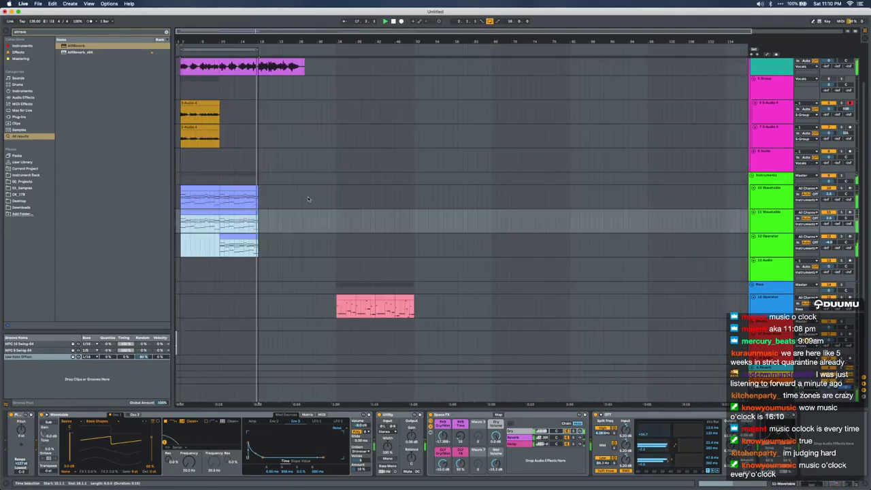
{"action": "left_click", "coordinate": [195, 189]}
{"action": "left_click_drag", "start_coordinate": [48, 343], "coordinate": [198, 192]}
{"action": "key", "text": "super+d"}
{"action": "key", "text": "super+z"}
{"action": "left_click_drag", "start_coordinate": [31, 344], "coordinate": [216, 211]}
{"action": "key", "text": "Down"}
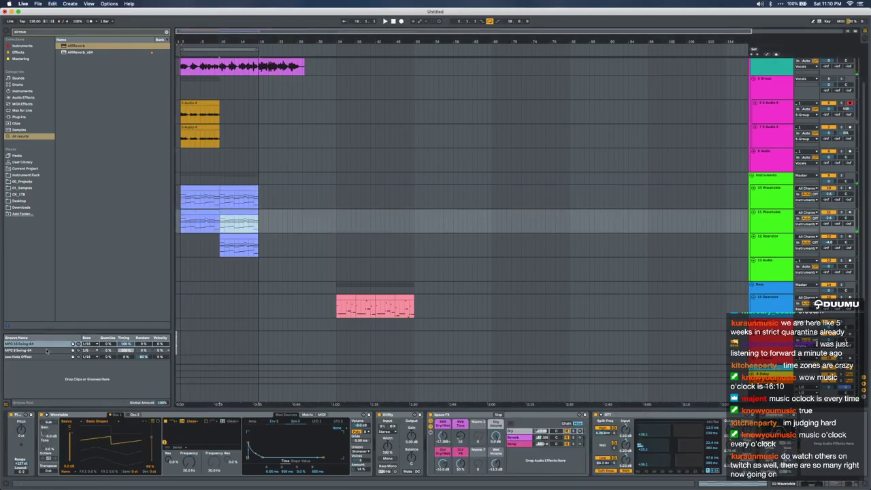
Apply the MPC 16 Swing-64 groove to the Operator synth clip and the bass clip
{"action": "left_click_drag", "start_coordinate": [26, 344], "coordinate": [234, 245]}
{"action": "left_click_drag", "start_coordinate": [36, 344], "coordinate": [344, 300]}
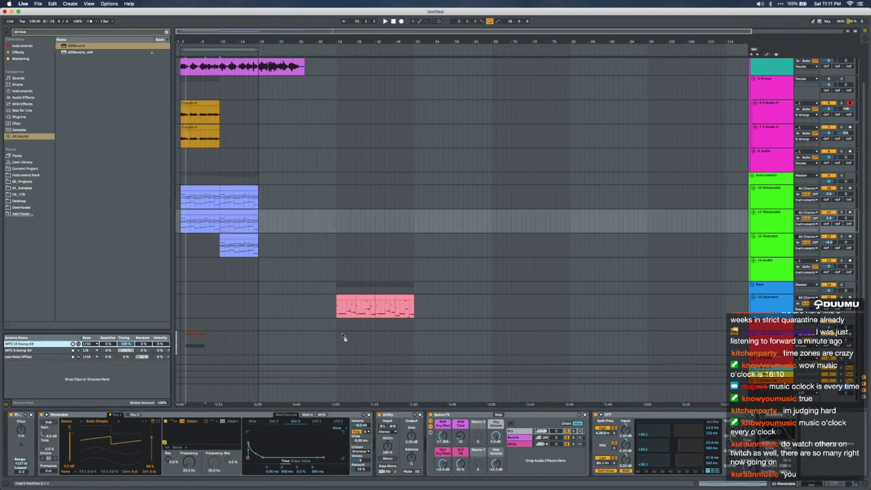
{"action": "left_click_drag", "start_coordinate": [39, 345], "coordinate": [353, 300]}
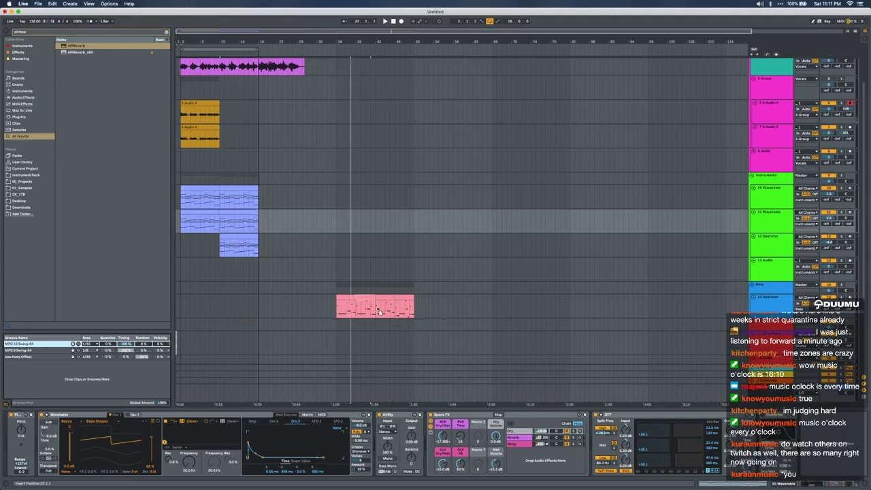
Start playback from the first Wavetable clip and delete the 5-Group track with its duplicated vocal tracks
{"action": "left_click", "coordinate": [210, 213]}
{"action": "scroll", "coordinate": [205, 216], "scroll_direction": "up", "scroll_amount": 4}
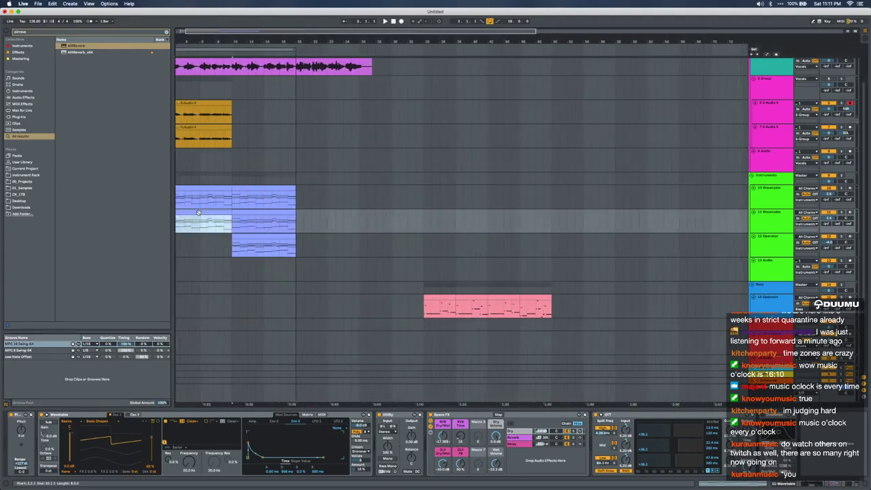
{"action": "scroll", "coordinate": [205, 216], "scroll_direction": "left", "scroll_amount": 2}
{"action": "key", "text": "space"}
{"action": "left_click", "coordinate": [753, 128]}
{"action": "left_click", "coordinate": [772, 93]}
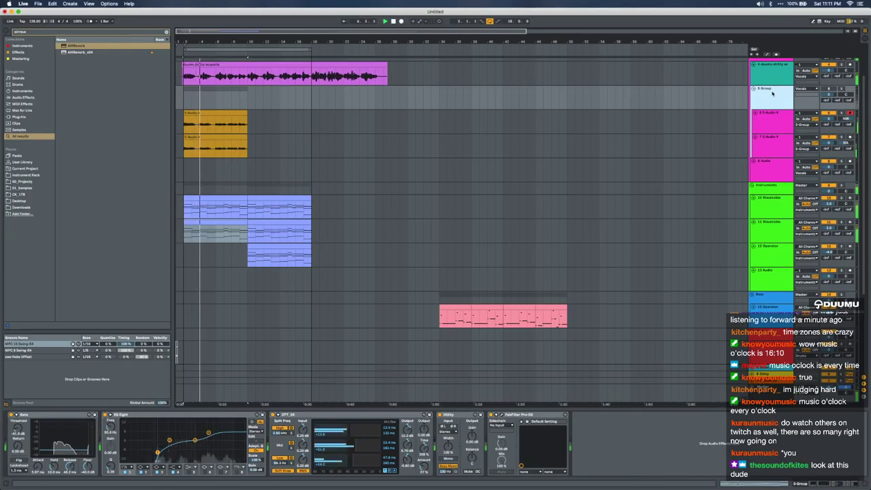
{"action": "key", "text": "Delete"}
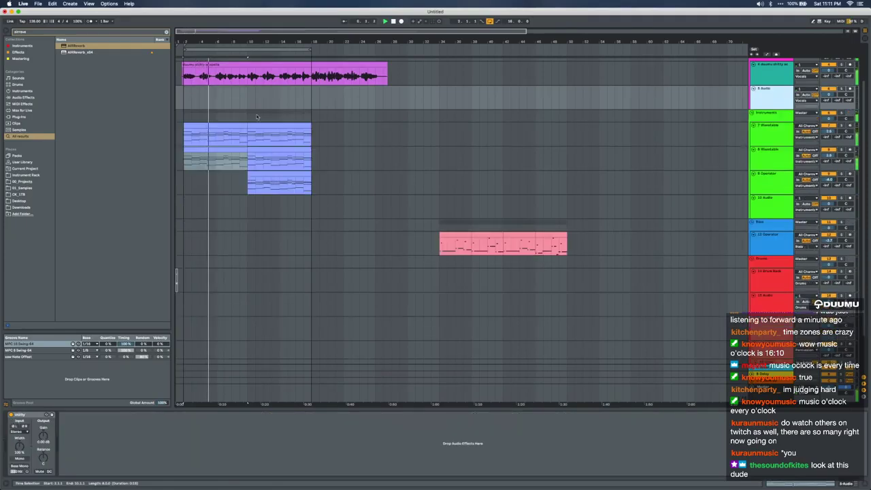
Collapse Space FX on the second Wavetable track and hide the device view
{"action": "scroll", "coordinate": [257, 117], "scroll_direction": "up", "scroll_amount": 5}
{"action": "left_click", "coordinate": [770, 156]}
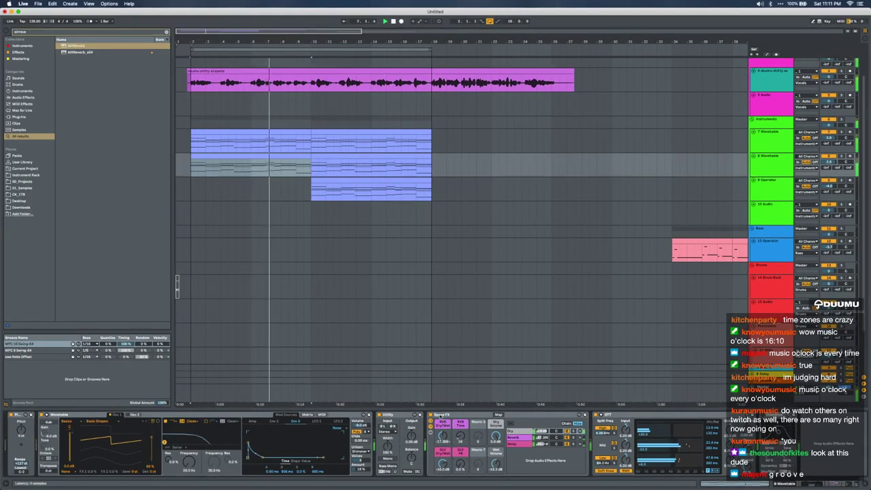
{"action": "double_click", "coordinate": [440, 416]}
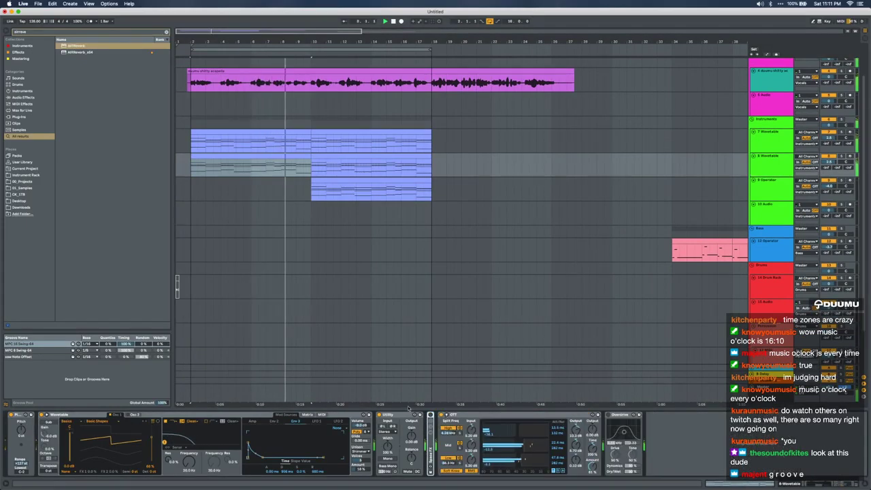
{"action": "left_click_drag", "start_coordinate": [409, 409], "coordinate": [409, 480]}
Stop playback and place the insert marker at bar 10 on the bass Operator track
{"action": "left_click", "coordinate": [308, 267]}
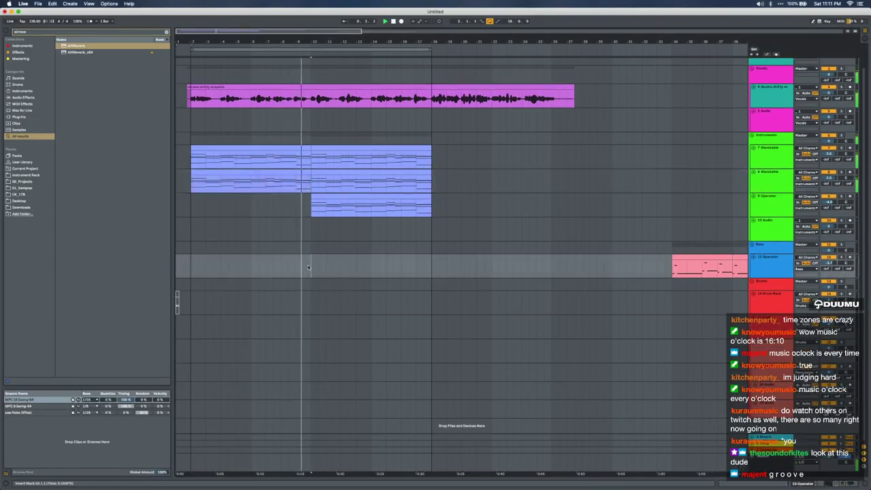
{"action": "scroll", "coordinate": [308, 267], "scroll_direction": "up", "scroll_amount": 2}
{"action": "key", "text": "space"}
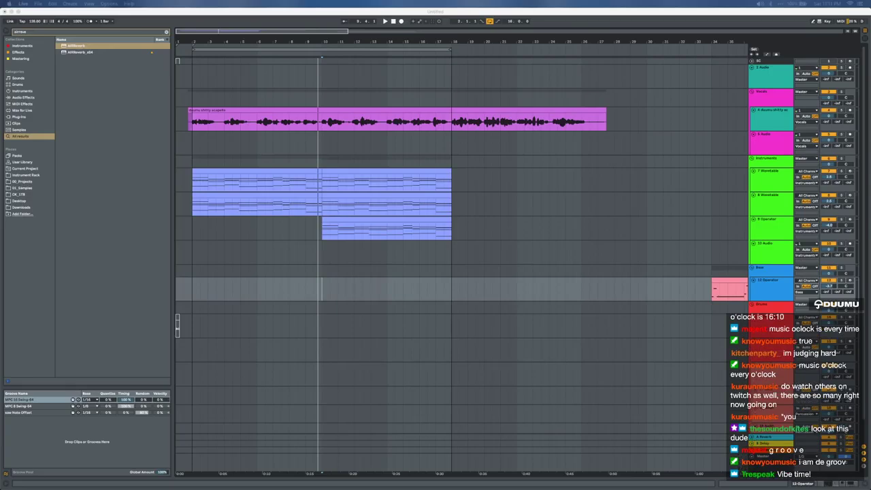
{"action": "left_click", "coordinate": [328, 290]}
Insert a new audio track below the Operator synth track in the Instruments group
{"action": "scroll", "coordinate": [328, 290], "scroll_direction": "up", "scroll_amount": 3}
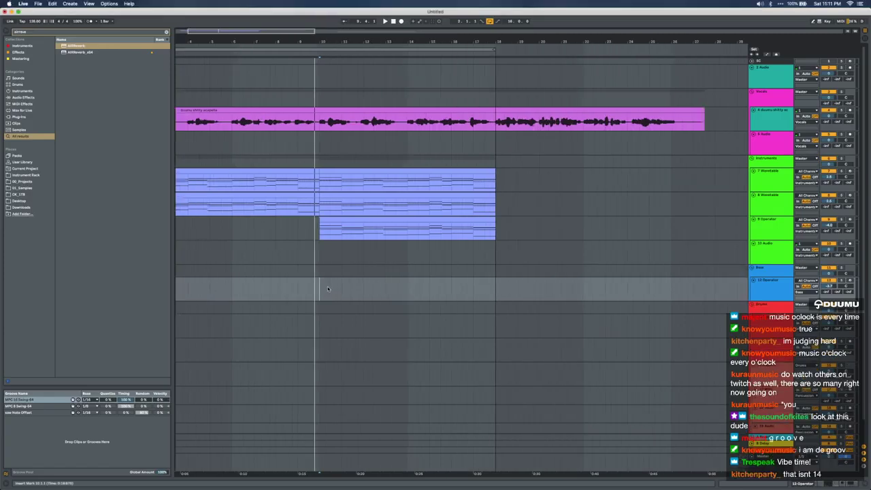
{"action": "scroll", "coordinate": [328, 289], "scroll_direction": "left", "scroll_amount": 2}
{"action": "left_click", "coordinate": [791, 227]}
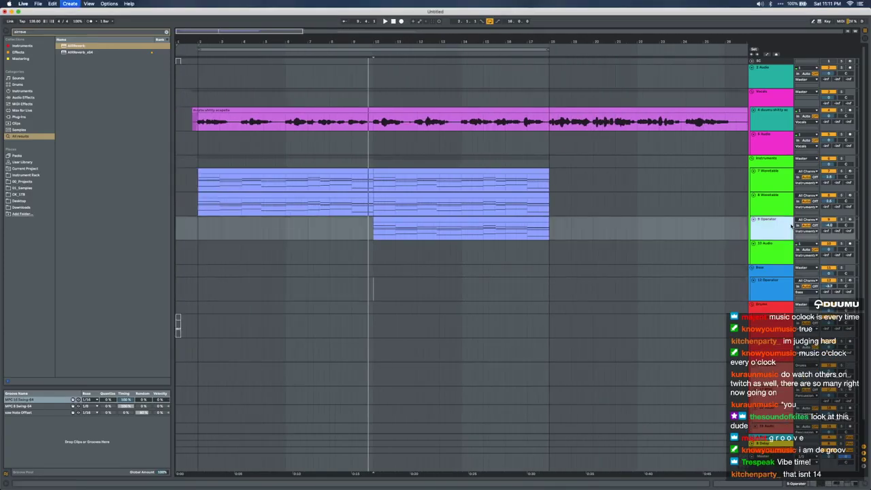
{"action": "key", "text": "super+t"}
Search the library for "pad d 2", place Pad 2_D.wav near the start of the new audio track and open the clip
{"action": "key", "text": "super+f"}
{"action": "type", "text": "pad d 2"}
{"action": "left_click_drag", "start_coordinate": [75, 49], "coordinate": [182, 253]}
{"action": "double_click", "coordinate": [187, 253]}
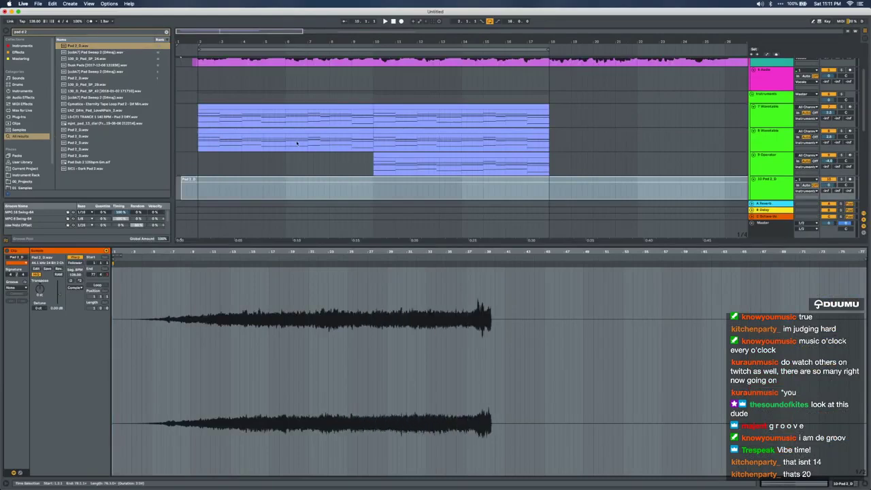
Open the first Wavetable clip and check its chord notes at A#2
{"action": "double_click", "coordinate": [305, 107]}
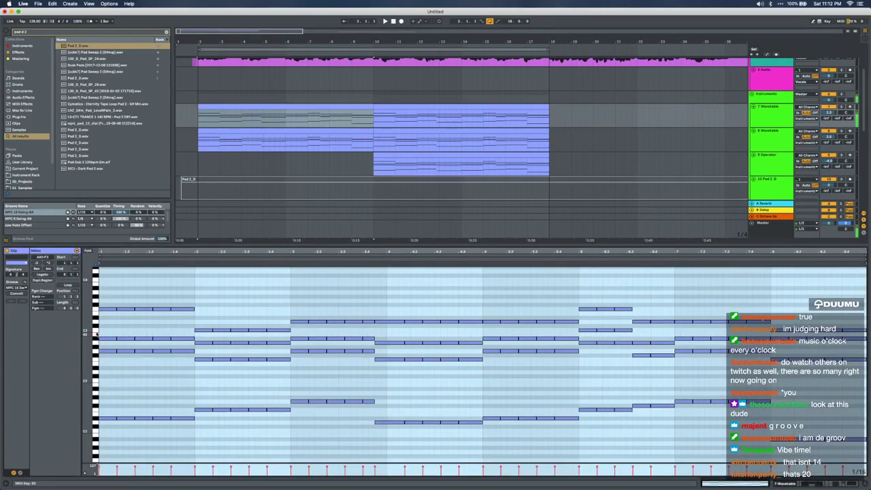
{"action": "left_click", "coordinate": [96, 337]}
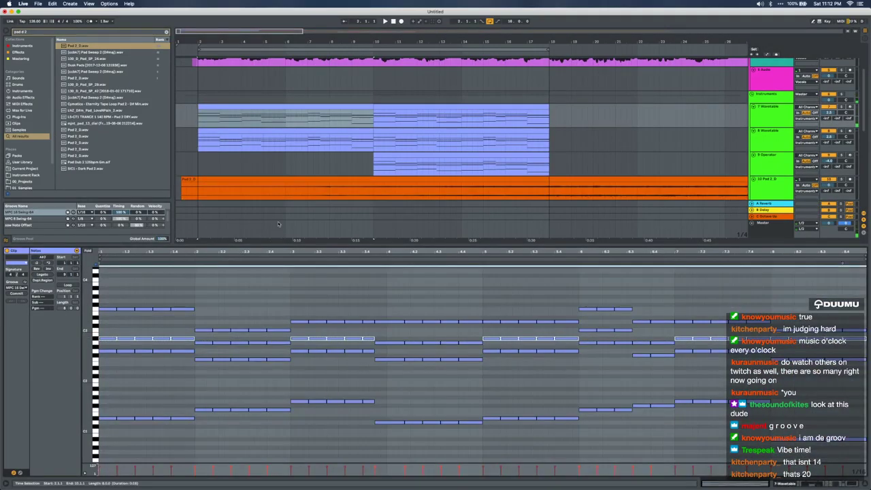
Turn off warping on the pad clip, move its start past the quiet opening and transpose it by -4 st
{"action": "left_click", "coordinate": [264, 188]}
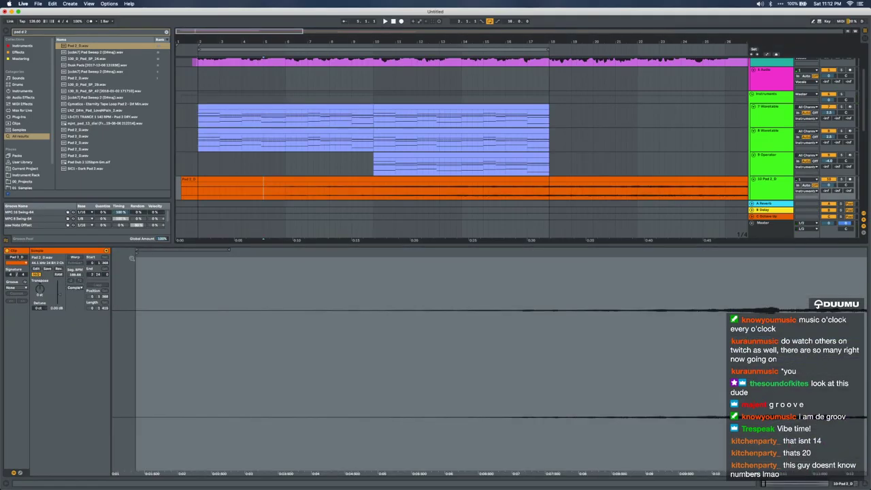
{"action": "left_click_drag", "start_coordinate": [139, 255], "coordinate": [477, 251]}
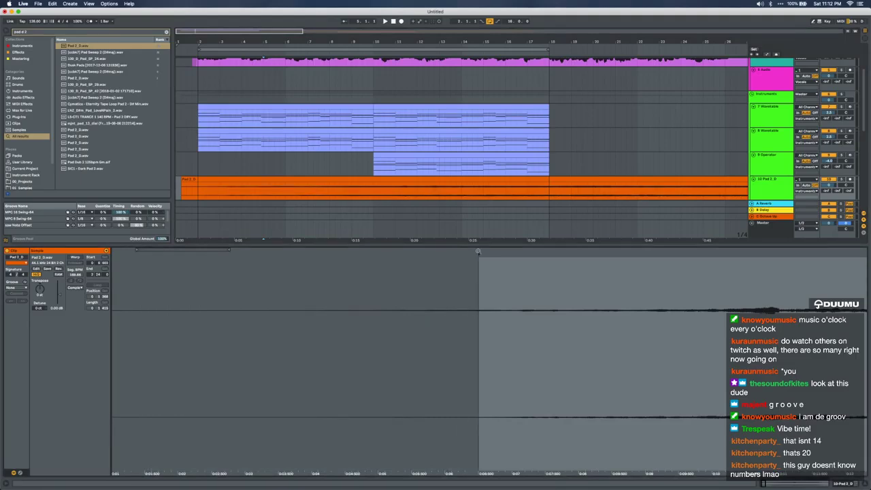
{"action": "left_click", "coordinate": [270, 180]}
{"action": "left_click", "coordinate": [262, 178]}
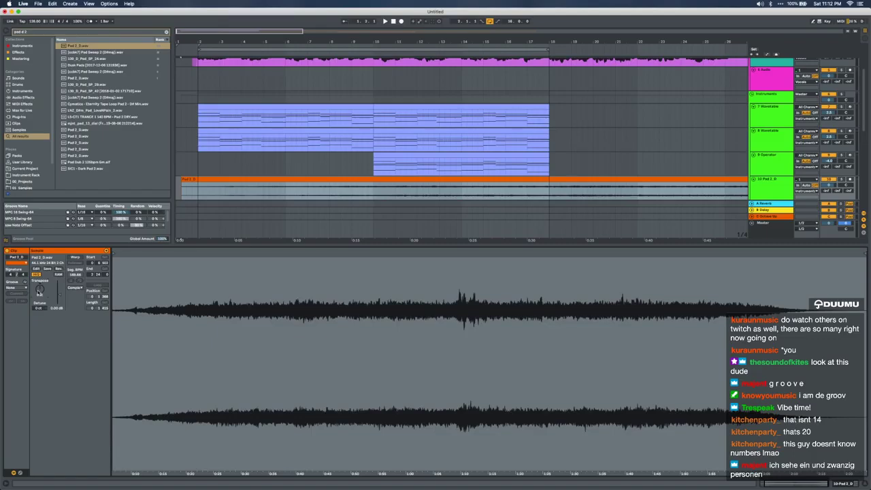
Trim the pad clip so it starts at bar 2, removing everything on its track before that point
{"action": "left_click", "coordinate": [183, 183]}
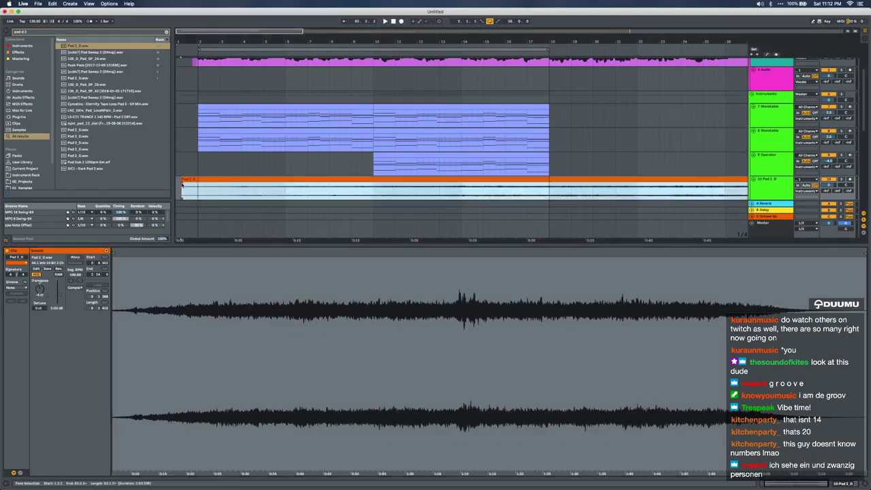
{"action": "scroll", "coordinate": [185, 182], "scroll_direction": "down", "scroll_amount": 5}
{"action": "left_click", "coordinate": [291, 193]}
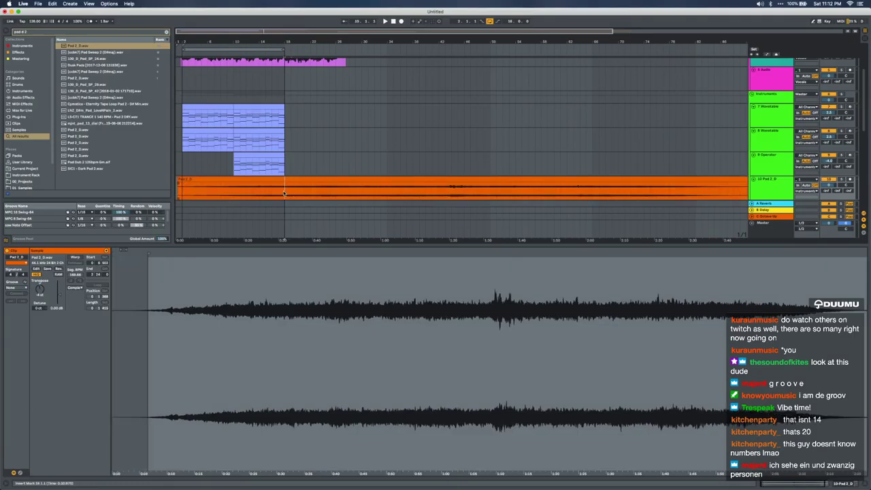
{"action": "key", "text": "space"}
{"action": "left_click_drag", "start_coordinate": [319, 179], "coordinate": [182, 185]}
{"action": "key", "text": "Delete"}
{"action": "scroll", "coordinate": [181, 181], "scroll_direction": "up", "scroll_amount": 5}
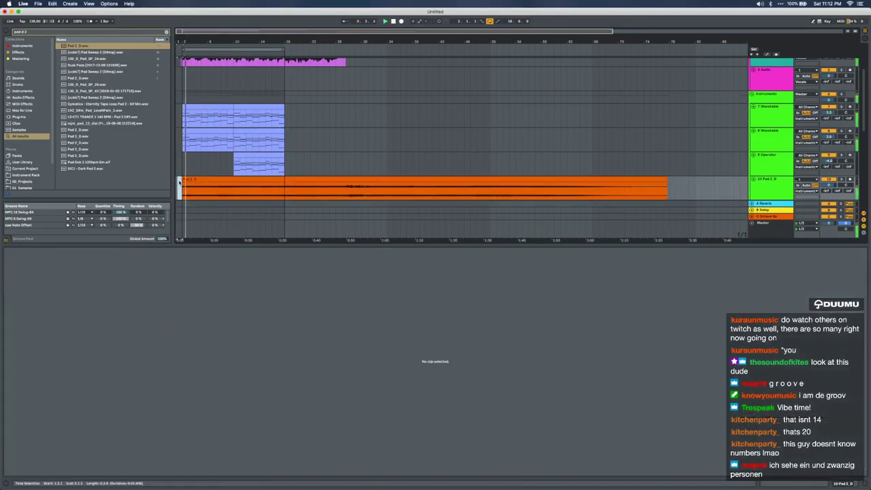
Solo the pad track, raise the pad clip's transposition and audition it
{"action": "left_click", "coordinate": [841, 180]}
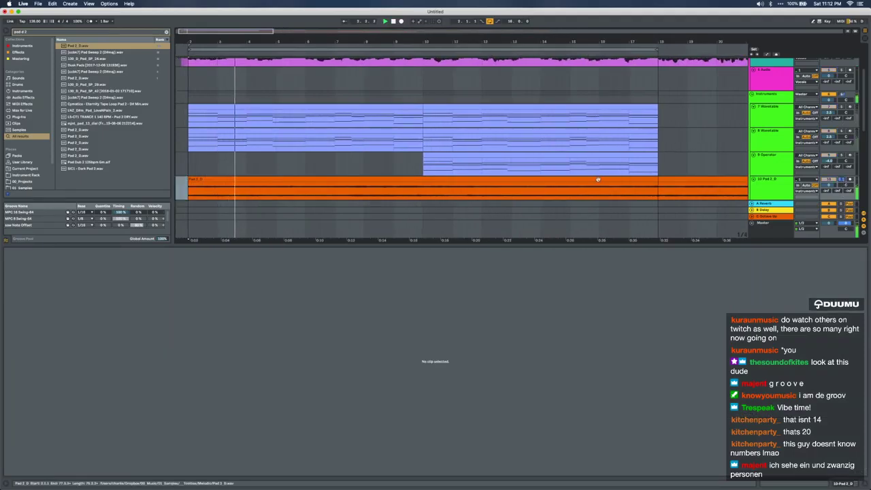
{"action": "left_click", "coordinate": [677, 179]}
{"action": "left_click_drag", "start_coordinate": [39, 290], "coordinate": [39, 272]}
{"action": "key", "text": "space"}
{"action": "key", "text": "space"}
Cut out the pad's first bar and duplicate it in one-bar slices to fill bars 2 to 10
{"action": "left_click_drag", "start_coordinate": [190, 193], "coordinate": [216, 192]}
{"action": "key", "text": "super+d"}
{"action": "key", "text": "super+d"}
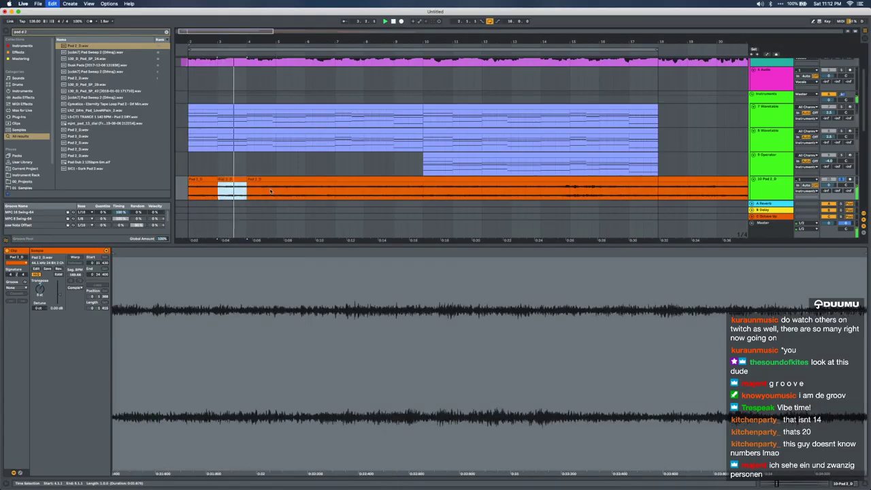
{"action": "key", "text": "super+z"}
{"action": "left_click_drag", "start_coordinate": [275, 193], "coordinate": [247, 194]}
{"action": "key", "text": "super+d"}
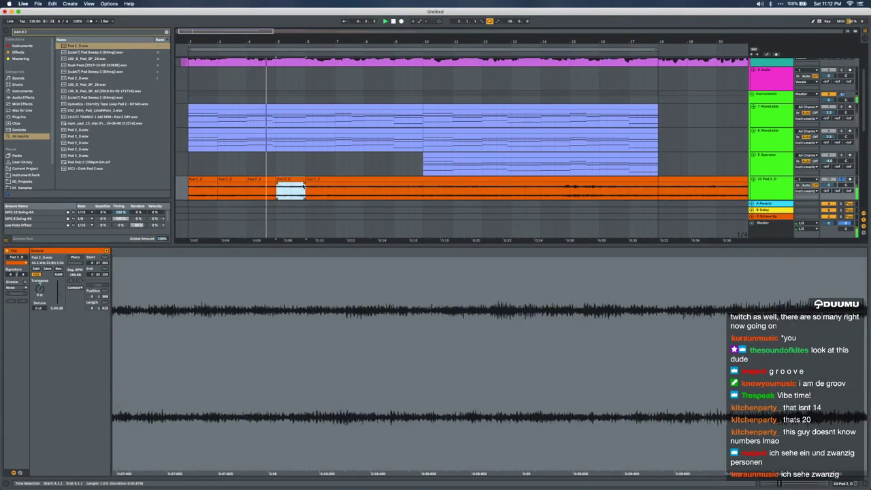
{"action": "left_click", "coordinate": [196, 180], "text": "shift"}
{"action": "key", "text": "super+d"}
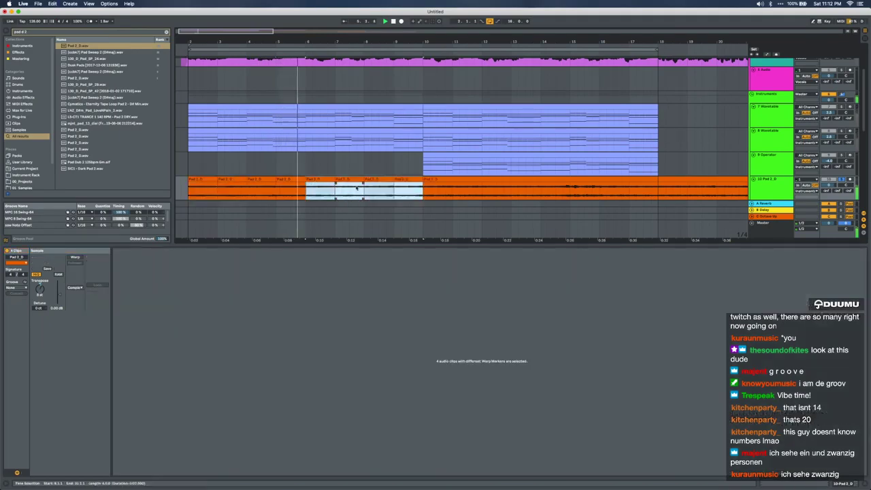
Rework the first one-bar pad slices and duplicate the four-bar group again over bars 6 to 10
{"action": "left_click", "coordinate": [195, 180], "text": "shift"}
{"action": "left_click", "coordinate": [194, 188]}
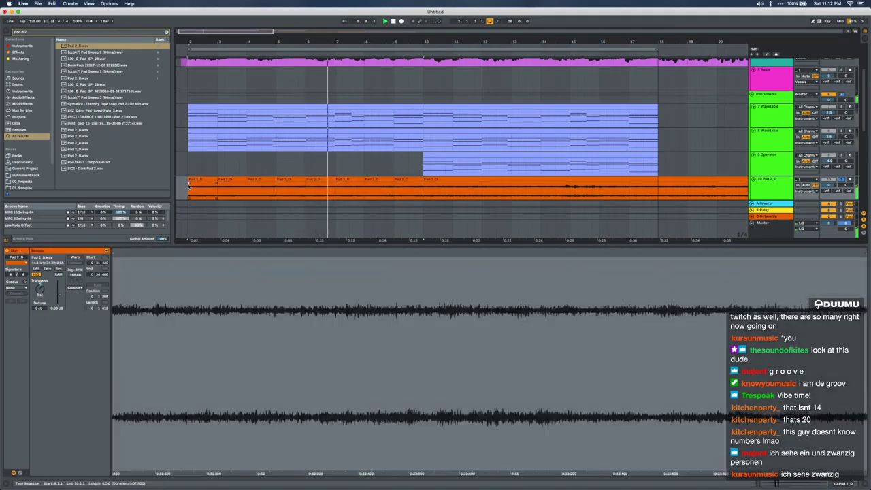
{"action": "left_click", "coordinate": [226, 180]}
{"action": "left_click", "coordinate": [249, 186]}
{"action": "left_click", "coordinate": [251, 179]}
{"action": "key", "text": "super+d"}
{"action": "left_click", "coordinate": [196, 180], "text": "shift"}
{"action": "key", "text": "super+d"}
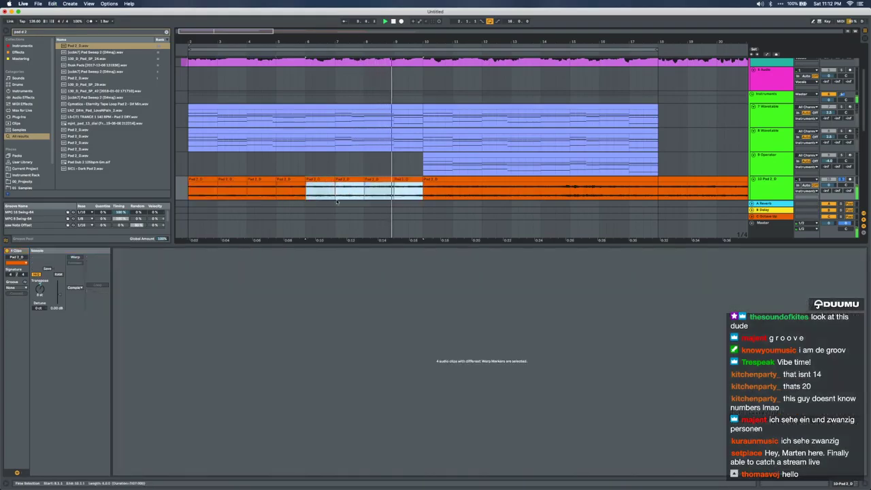
Duplicate the eight one-bar pad slices over bars 10 to 18 and hide the clip view
{"action": "left_click", "coordinate": [200, 179], "text": "shift"}
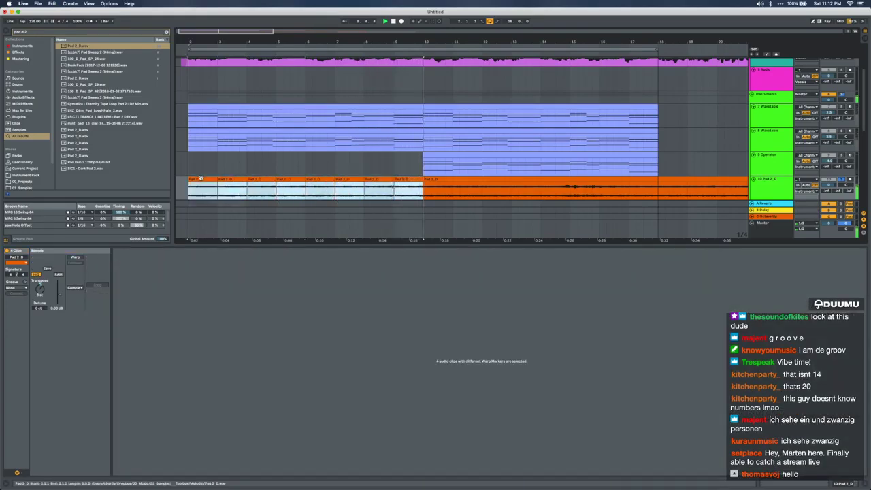
{"action": "key", "text": "super+d"}
{"action": "scroll", "coordinate": [550, 188], "scroll_direction": "down", "scroll_amount": 5}
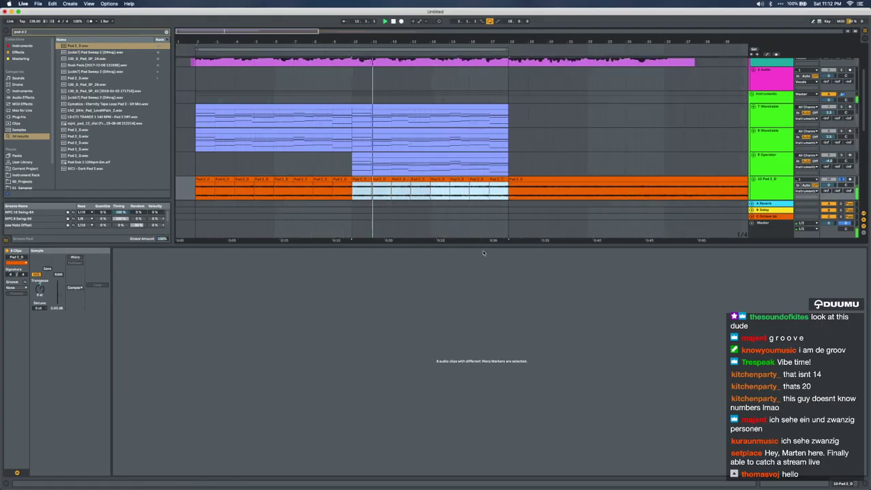
{"action": "key", "text": "super+alt+l"}
Insert audio tracks below the pad track and move the leftover pad audio after bar 18, reversed, to bar 2 of the first new track
{"action": "left_click", "coordinate": [778, 187]}
{"action": "key", "text": "super+t"}
{"action": "key", "text": "super+r"}
{"action": "key", "text": "super+z"}
{"action": "left_click", "coordinate": [775, 205]}
{"action": "key", "text": "super+t"}
{"action": "left_click", "coordinate": [546, 202]}
{"action": "key", "text": "space"}
{"action": "left_click_drag", "start_coordinate": [466, 204], "coordinate": [196, 232]}
{"action": "left_click", "coordinate": [197, 231]}
Split the reversed pad clip at bar 3 and duplicate its one-bar slice to fill bars 2 to 10
{"action": "scroll", "coordinate": [196, 232], "scroll_direction": "up", "scroll_amount": 5}
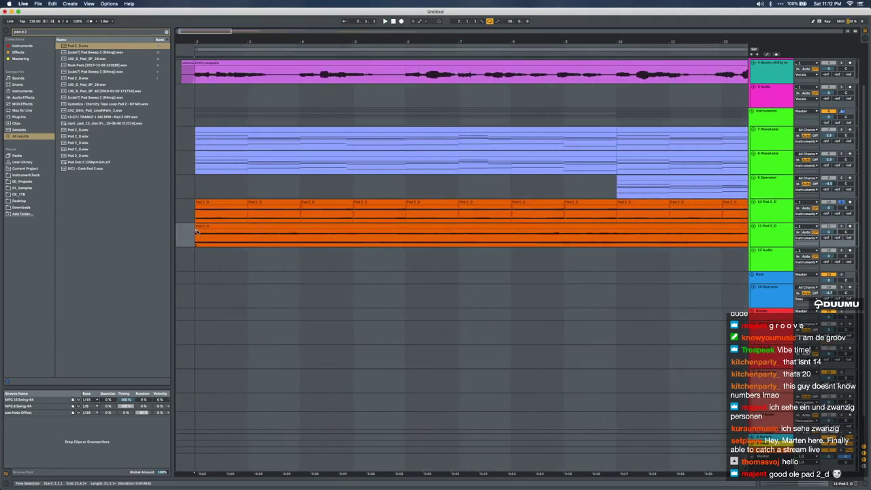
{"action": "left_click", "coordinate": [246, 239]}
{"action": "key", "text": "super+e"}
{"action": "left_click", "coordinate": [232, 226]}
{"action": "key", "text": "super+d"}
{"action": "left_click", "coordinate": [299, 231]}
{"action": "left_click", "coordinate": [339, 226]}
{"action": "key", "text": "super+d"}
{"action": "left_click", "coordinate": [218, 227], "text": "shift"}
{"action": "key", "text": "super+d"}
Duplicate the reversed pad slices up to bar 18 and delete the leftover audio beyond it
{"action": "scroll", "coordinate": [218, 227], "scroll_direction": "down", "scroll_amount": 5}
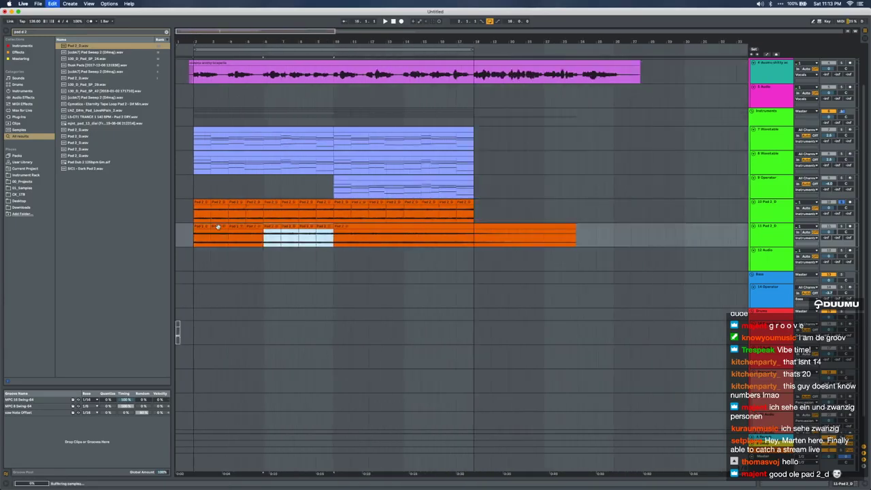
{"action": "key", "text": "ctrl+d"}
{"action": "key", "text": "ctrl+d"}
{"action": "left_click", "coordinate": [216, 227], "text": "shift"}
{"action": "key", "text": "space"}
{"action": "left_click", "coordinate": [514, 226]}
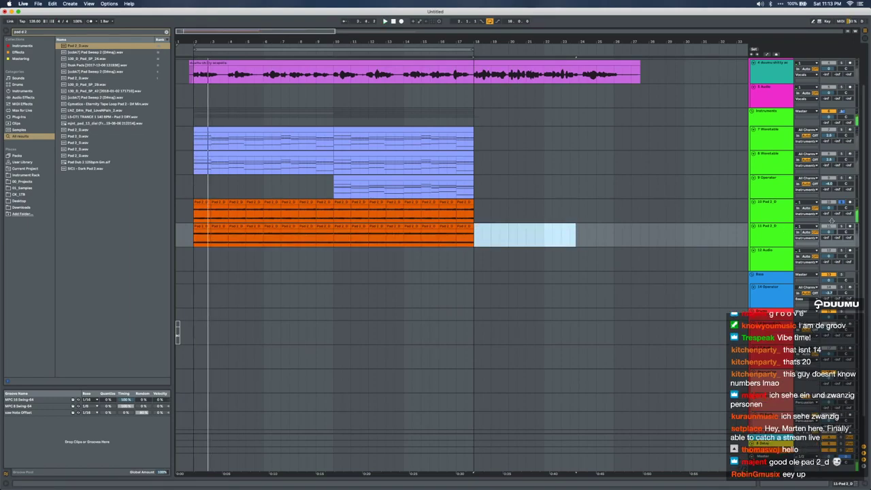
{"action": "key", "text": "Delete"}
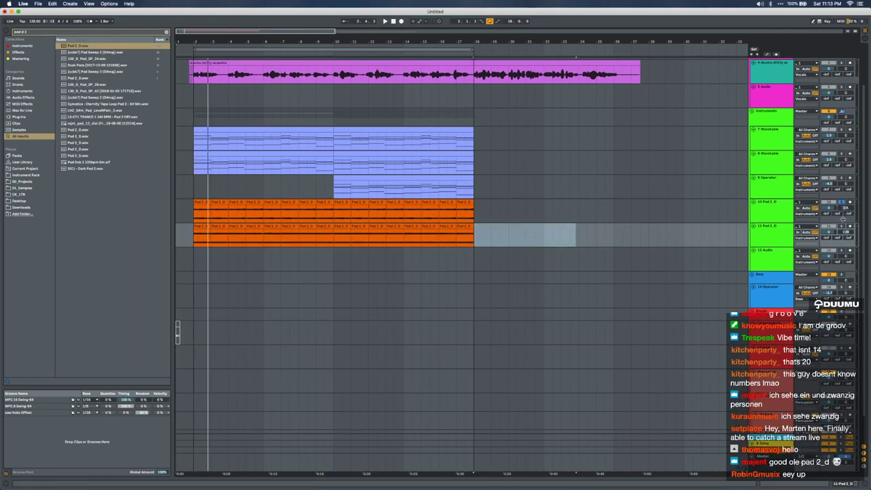
Solo the reversed pad track alongside the first pad, listen to both layers together and unsolo them
{"action": "left_click", "coordinate": [842, 226]}
{"action": "key", "text": "space"}
{"action": "key", "text": "space"}
{"action": "left_click", "coordinate": [200, 227]}
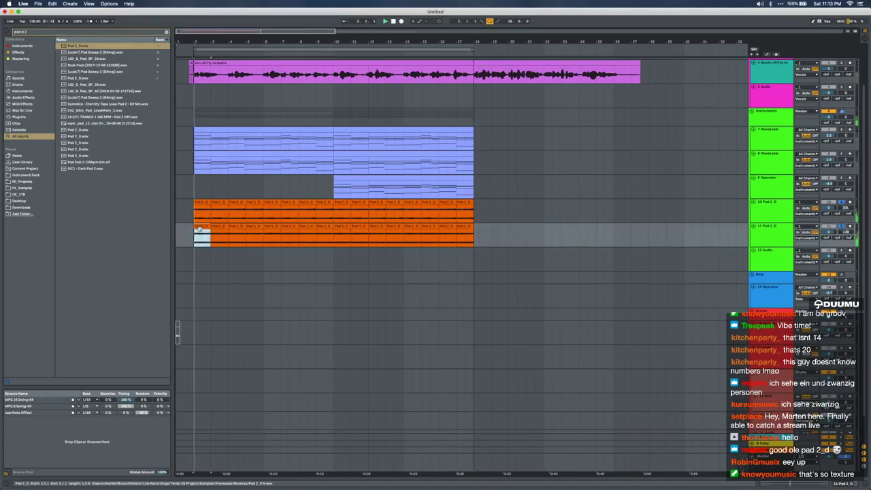
{"action": "key", "text": "space"}
{"action": "scroll", "coordinate": [200, 228], "scroll_direction": "up", "scroll_amount": 5}
{"action": "scroll", "coordinate": [200, 227], "scroll_direction": "down", "scroll_amount": 2}
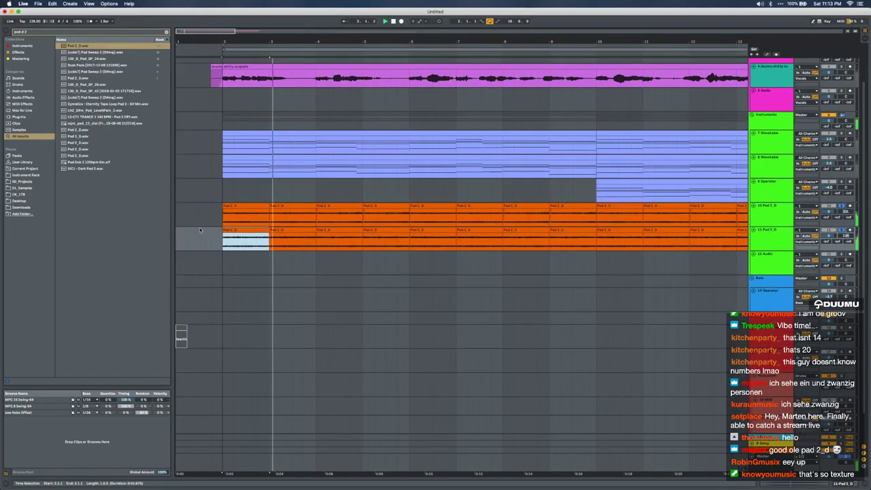
{"action": "scroll", "coordinate": [200, 229], "scroll_direction": "down", "scroll_amount": 1}
{"action": "scroll", "coordinate": [200, 229], "scroll_direction": "up", "scroll_amount": 1}
{"action": "scroll", "coordinate": [200, 229], "scroll_direction": "up", "scroll_amount": 1}
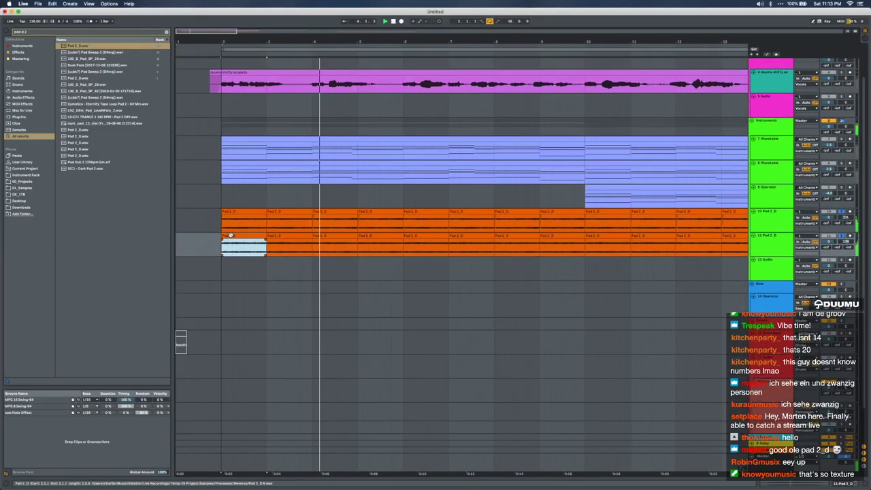
{"action": "left_click", "coordinate": [841, 235]}
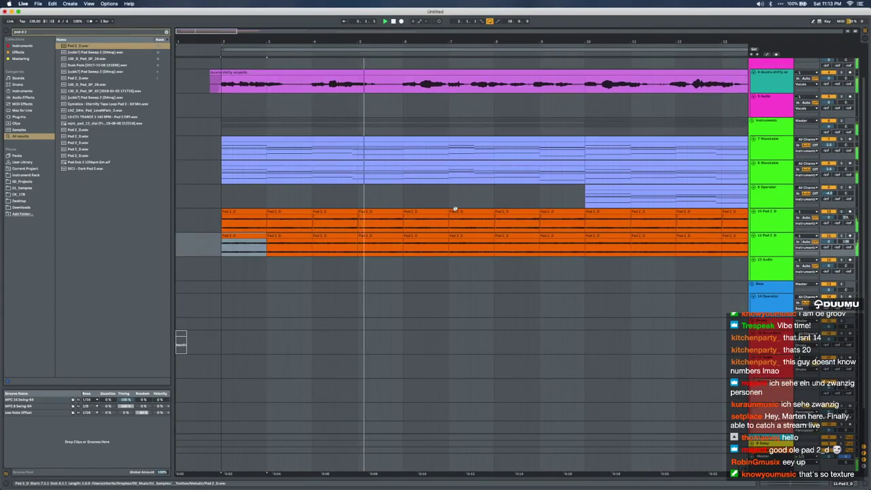
Lower the volume of both pad tracks together
{"action": "scroll", "coordinate": [454, 208], "scroll_direction": "down", "scroll_amount": 1}
{"action": "left_click", "coordinate": [778, 237]}
{"action": "left_click", "coordinate": [778, 215], "text": "shift"}
{"action": "left_click_drag", "start_coordinate": [828, 218], "coordinate": [828, 228]}
{"action": "scroll", "coordinate": [501, 225], "scroll_direction": "down", "scroll_amount": 5}
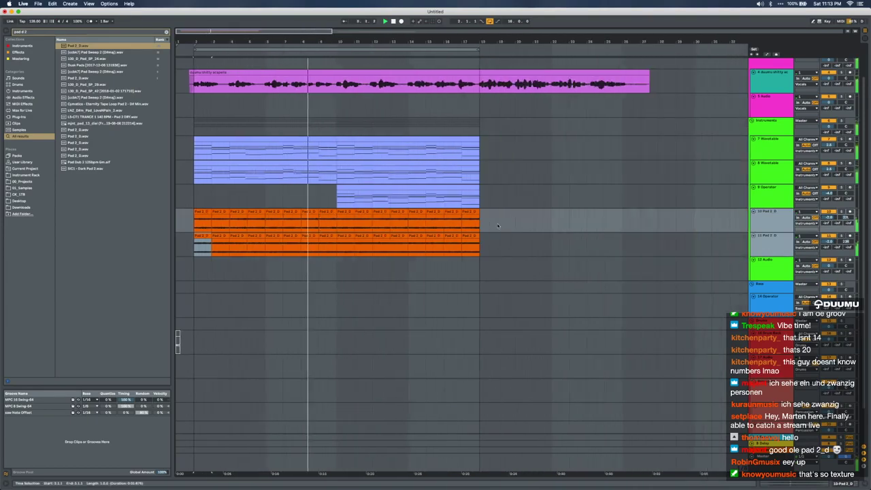
{"action": "left_click", "coordinate": [767, 238]}
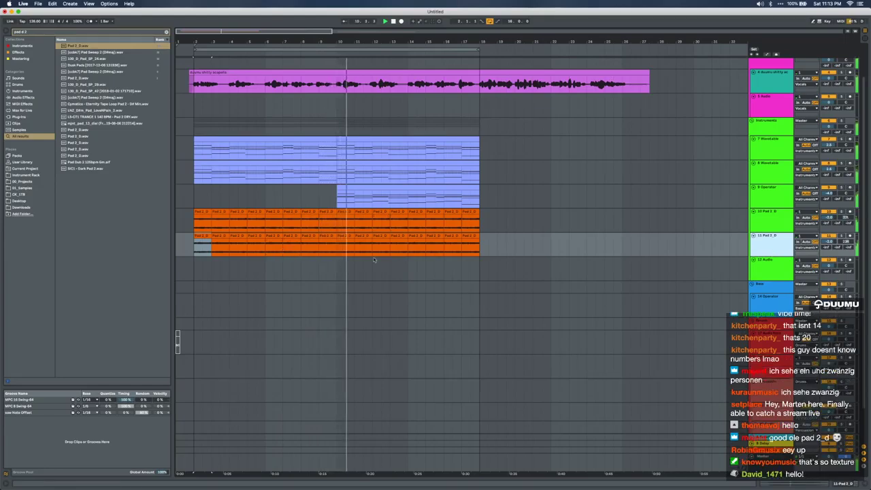
Show the Operator track's devices and adjust the random pan amount in Operator's global settings
{"action": "left_click", "coordinate": [338, 194]}
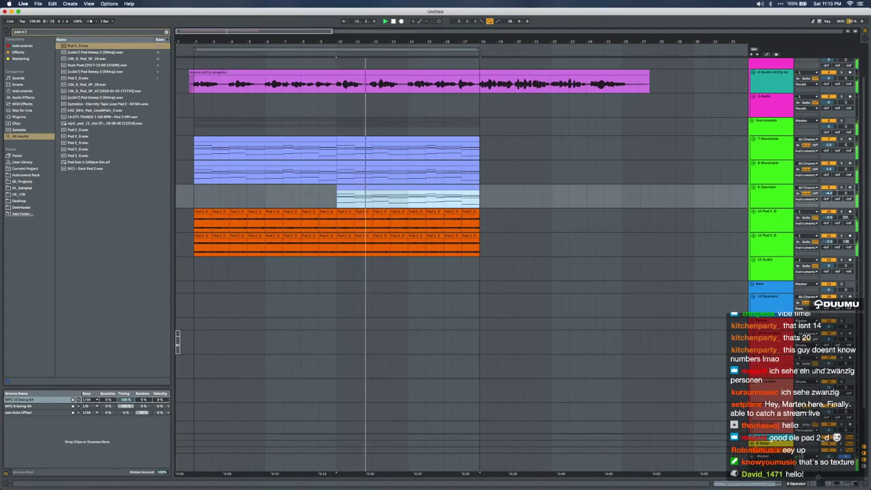
{"action": "left_click", "coordinate": [803, 484]}
{"action": "left_click", "coordinate": [195, 471]}
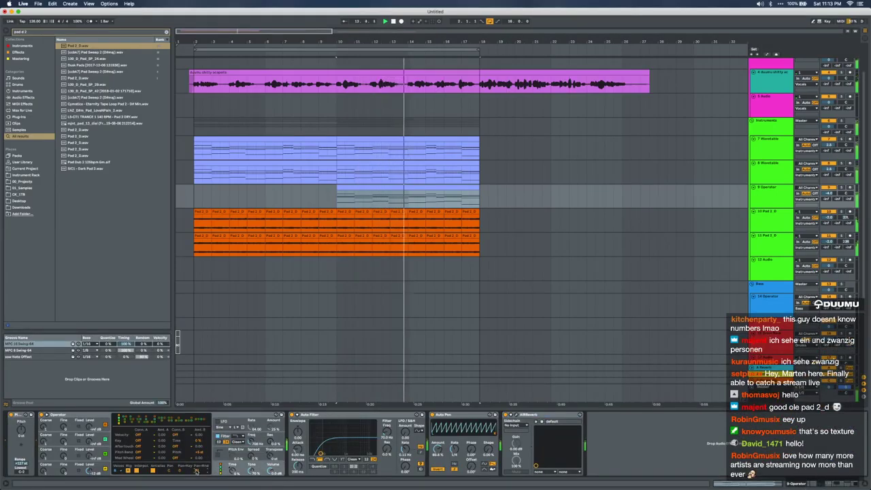
Select both pad tracks again and reduce their volume further
{"action": "left_click", "coordinate": [202, 236]}
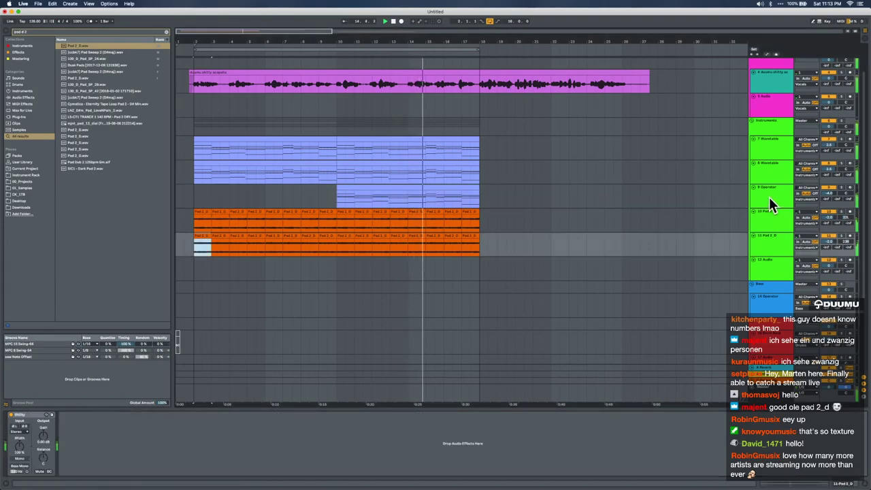
{"action": "left_click", "coordinate": [771, 201]}
{"action": "left_click", "coordinate": [777, 249]}
{"action": "left_click", "coordinate": [775, 230], "text": "shift"}
{"action": "left_click_drag", "start_coordinate": [829, 218], "coordinate": [828, 237]}
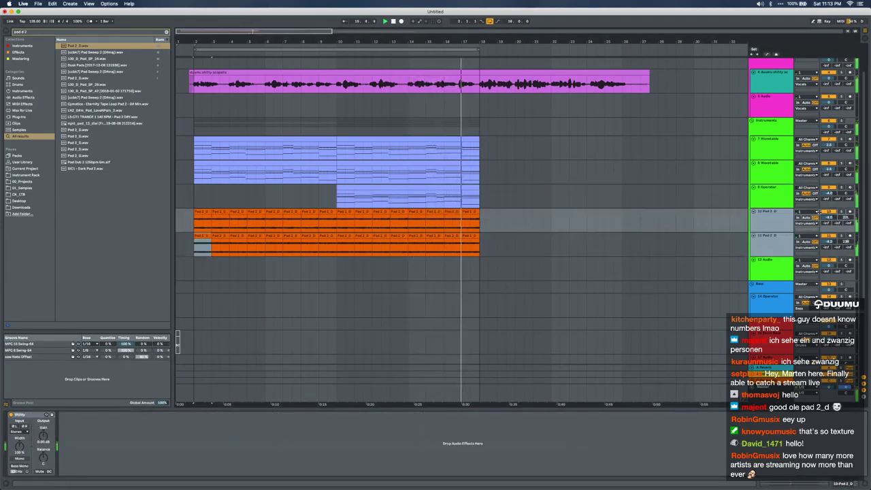
Insert an audio track below the Operator track, set the insert point at bar 2 and search the library for "race"
{"action": "left_click", "coordinate": [780, 204]}
{"action": "key", "text": "super+t"}
{"action": "left_click", "coordinate": [193, 221]}
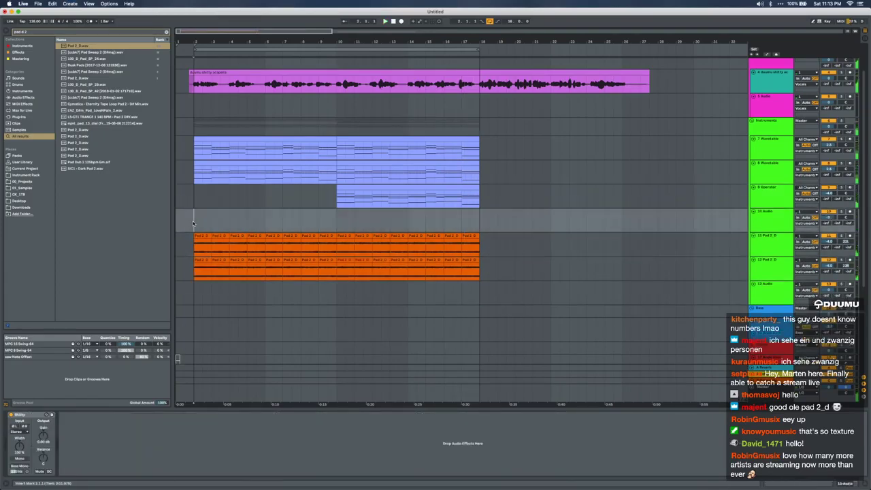
{"action": "type", "text": "race"}
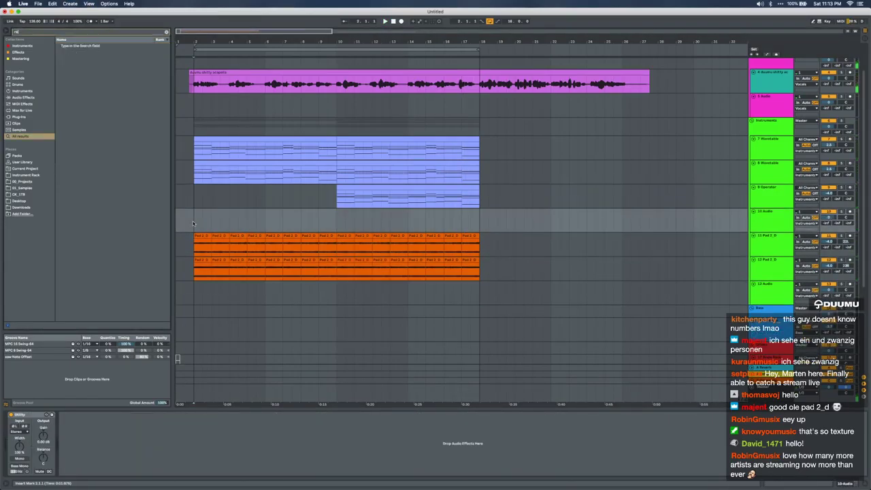
{"action": "type", "text": "r"}
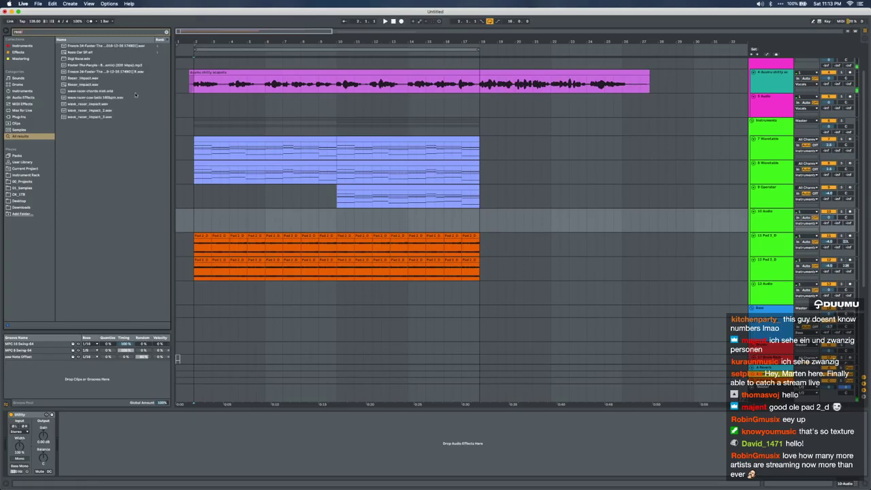
Preview the search results, place the Foster The People - Best Friend (Wave Racer Remix) MP3 at bar 2 and move its start further into the song
{"action": "left_click", "coordinate": [98, 97]}
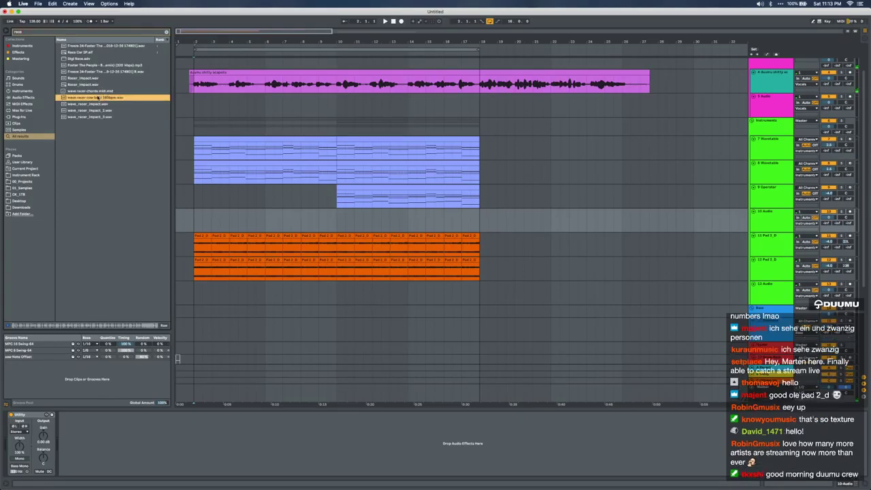
{"action": "left_click", "coordinate": [93, 78]}
{"action": "left_click", "coordinate": [81, 72]}
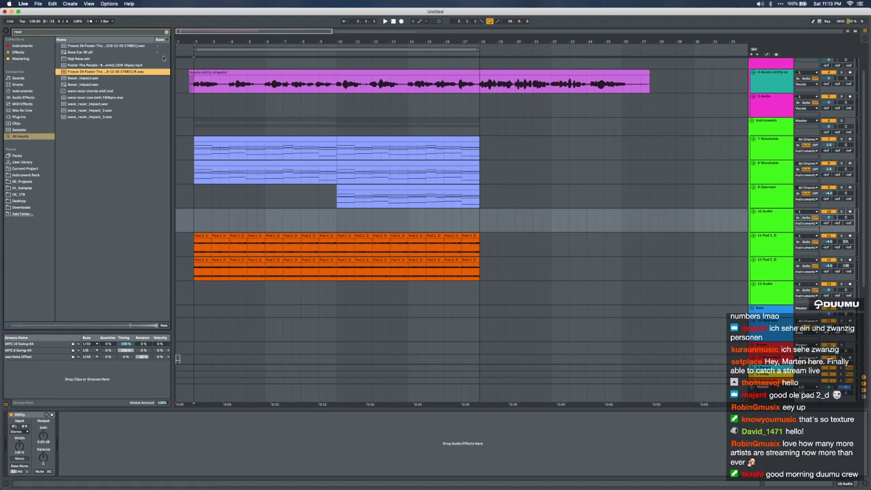
{"action": "left_click", "coordinate": [108, 65]}
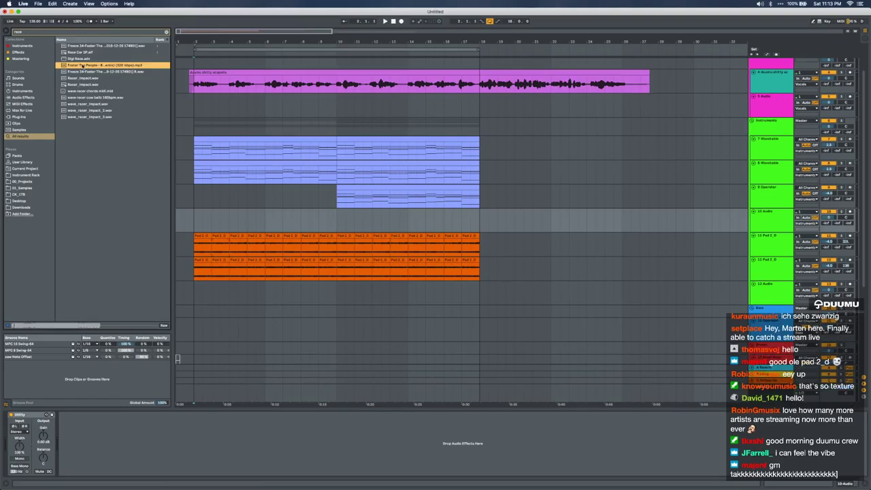
{"action": "left_click_drag", "start_coordinate": [83, 65], "coordinate": [195, 227]}
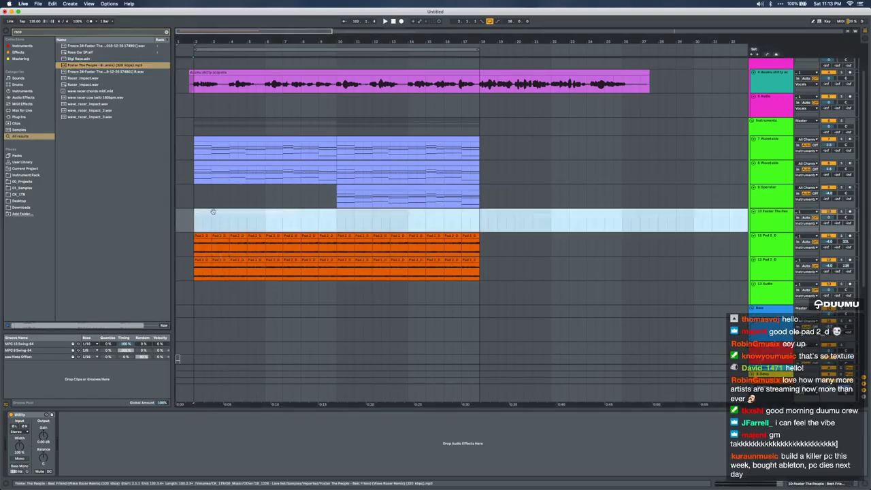
{"action": "left_click_drag", "start_coordinate": [114, 255], "coordinate": [182, 255]}
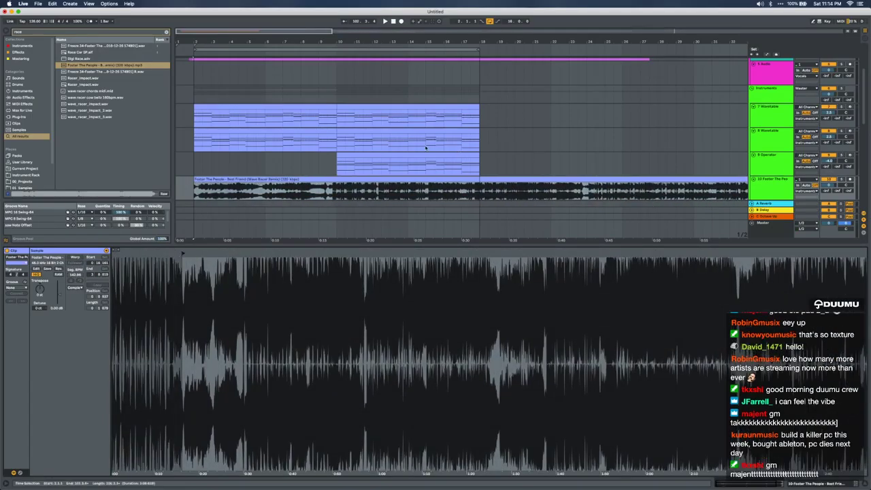
Open the first clip on the second Wavetable track and audition the top chord note F3 on the piano roll
{"action": "double_click", "coordinate": [273, 131]}
{"action": "left_click", "coordinate": [95, 311]}
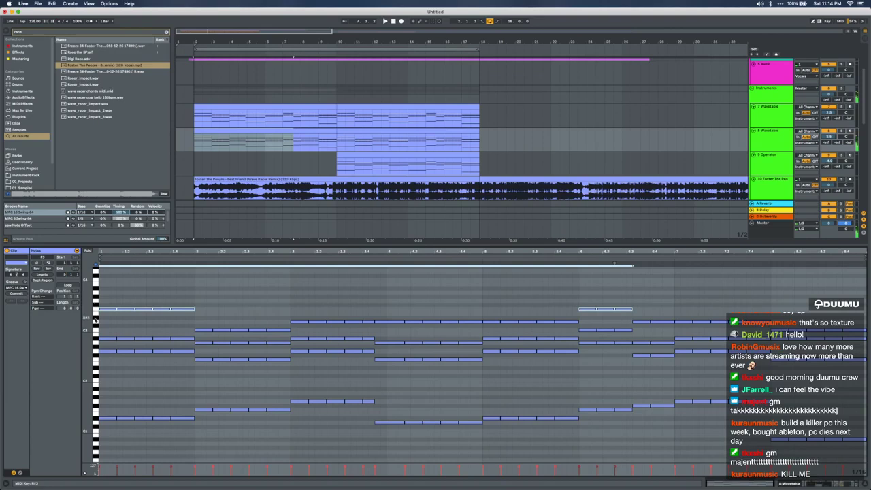
{"action": "left_click", "coordinate": [96, 313]}
{"action": "left_click", "coordinate": [95, 311]}
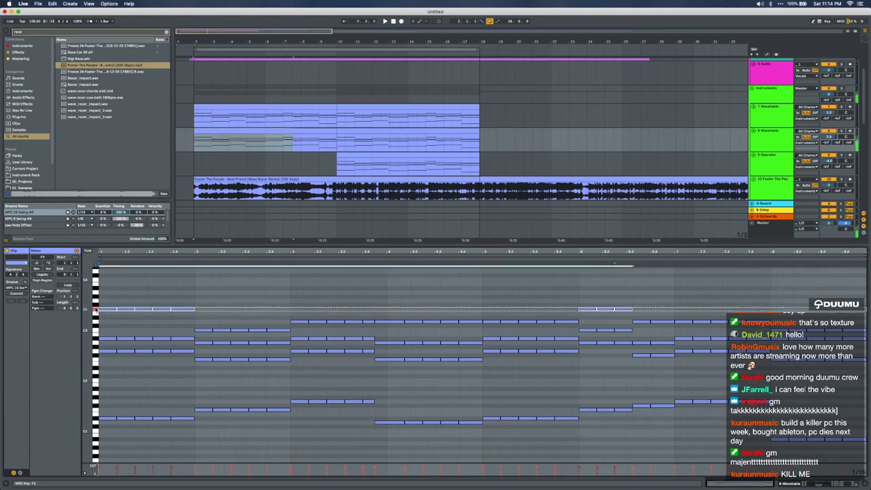
Turn off warping for the remix clip at bar 2 and transpose it up 6 semitones
{"action": "left_click", "coordinate": [95, 289]}
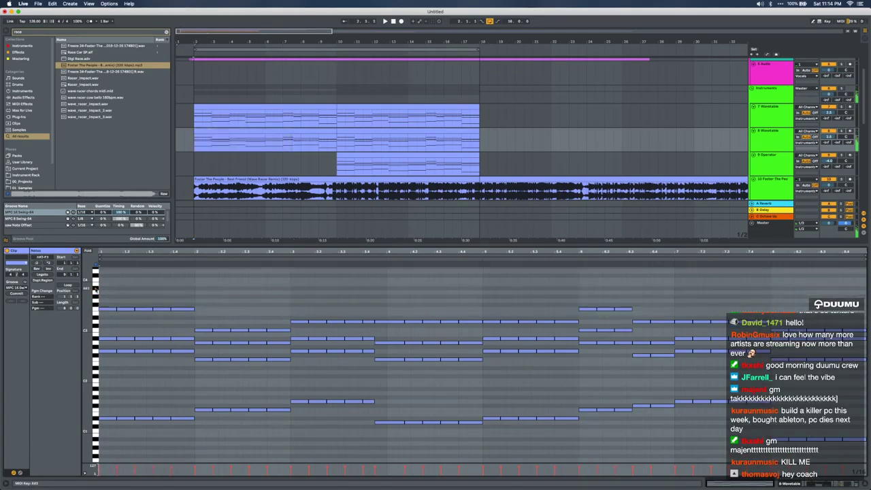
{"action": "left_click", "coordinate": [218, 179]}
{"action": "left_click", "coordinate": [40, 293]}
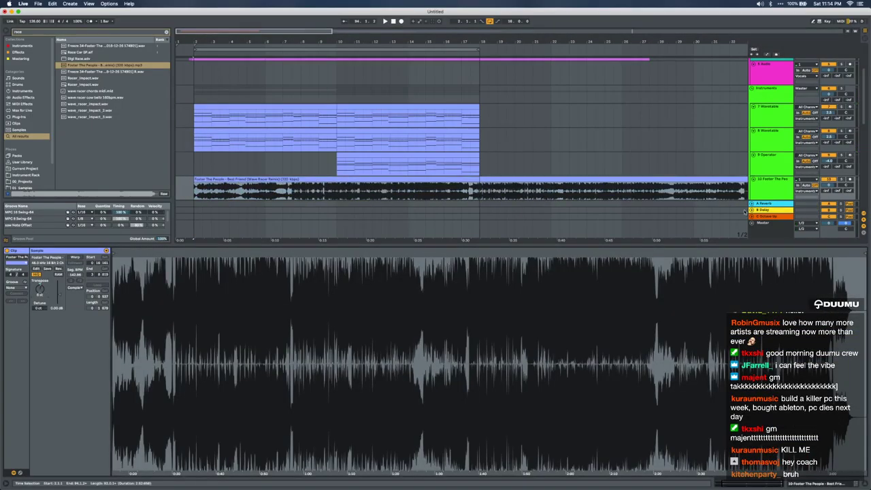
Lower the remix track's volume, solo the track and audition the opening of its clip repeatedly
{"action": "left_click_drag", "start_coordinate": [828, 186], "coordinate": [829, 173]}
{"action": "scroll", "coordinate": [198, 192], "scroll_direction": "up", "scroll_amount": 5}
{"action": "mouse_move", "coordinate": [193, 180]}
{"action": "left_mouse_down"}
{"action": "mouse_move", "coordinate": [241, 181]}
{"action": "mouse_move", "coordinate": [189, 179]}
{"action": "left_mouse_up"}
{"action": "left_click", "coordinate": [189, 181]}
{"action": "key", "text": "space"}
{"action": "key", "text": "space"}
{"action": "key", "text": "space"}
{"action": "key", "text": "space"}
{"action": "key", "text": "space"}
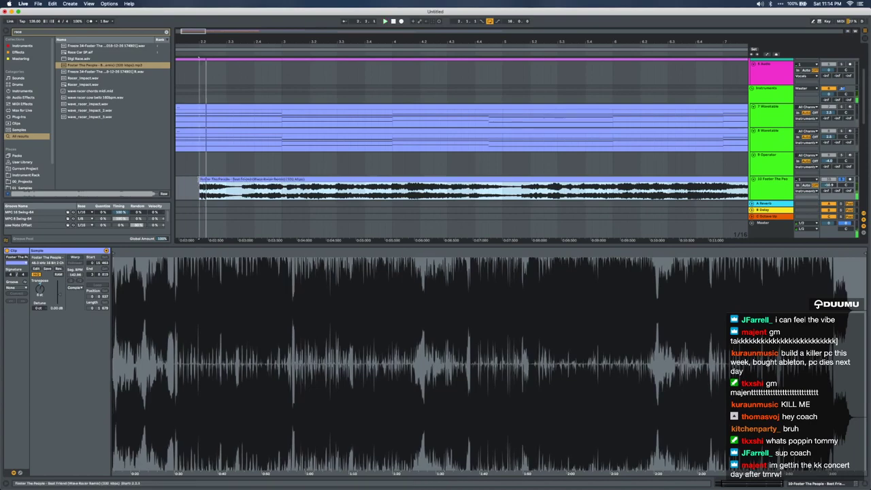
{"action": "key", "text": "space"}
{"action": "key", "text": "space"}
{"action": "key", "text": "space"}
{"action": "key", "text": "space"}
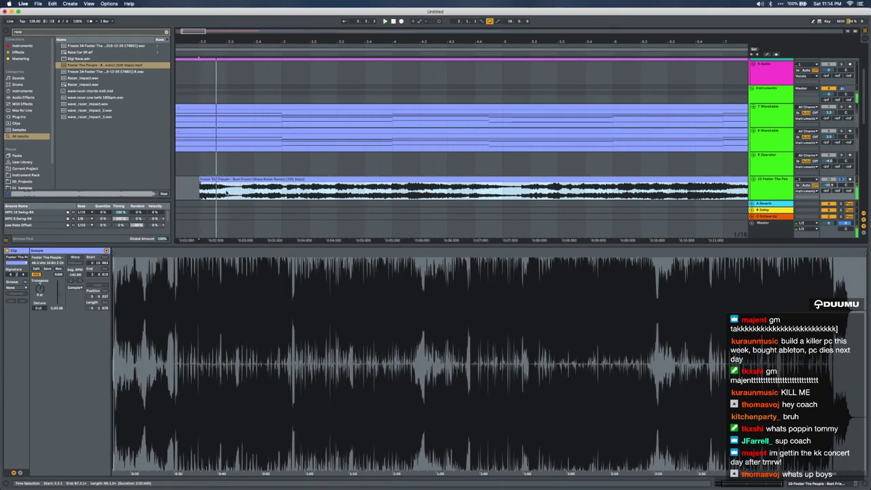
{"action": "key", "text": "space"}
Split off the short opening slice of the remix clip, move the remainder further along the timeline and play it
{"action": "left_click", "coordinate": [227, 181]}
{"action": "key", "text": "super+e"}
{"action": "left_click_drag", "start_coordinate": [228, 180], "coordinate": [330, 180]}
{"action": "key", "text": "space"}
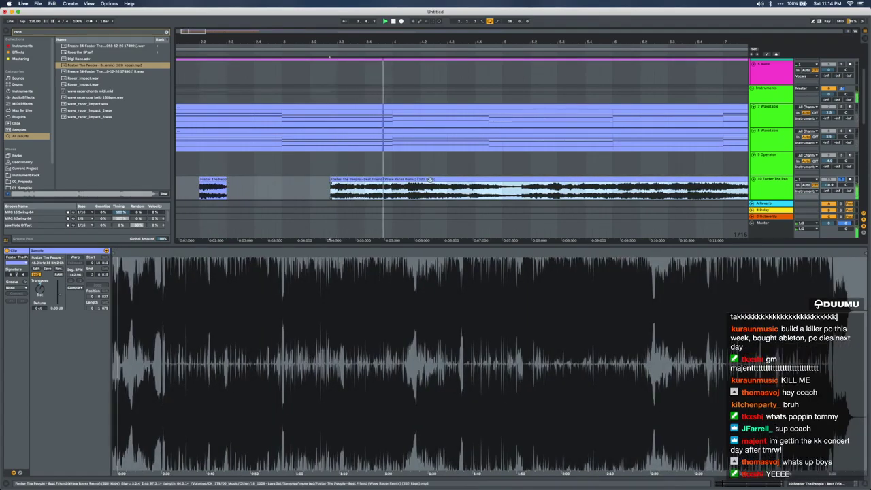
Audition the remix clip from several further points up to its fading ending to find sounds worth slicing
{"action": "scroll", "coordinate": [448, 179], "scroll_direction": "down", "scroll_amount": 5}
{"action": "key", "text": "plus"}
{"action": "key", "text": "plus"}
{"action": "key", "text": "plus"}
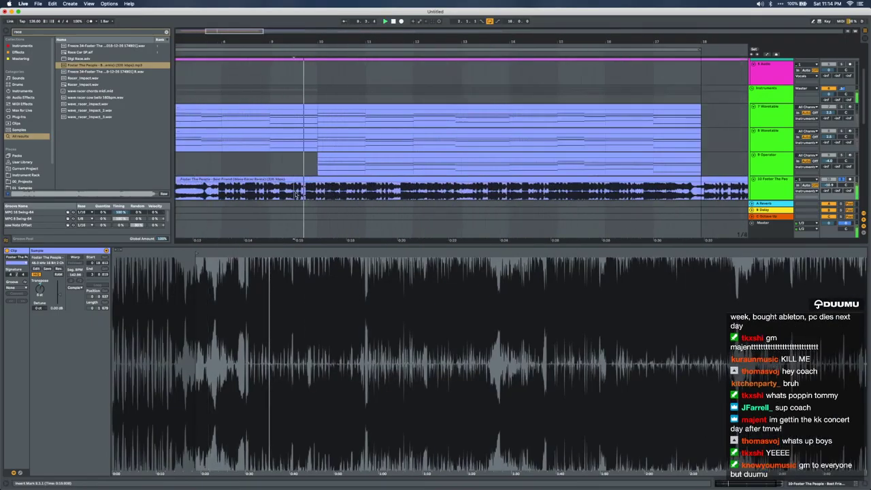
{"action": "scroll", "coordinate": [295, 195], "scroll_direction": "down", "scroll_amount": 5}
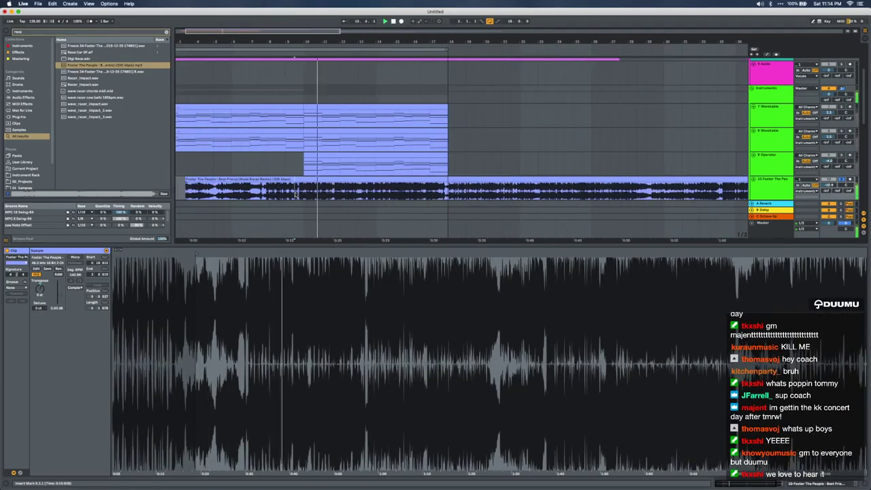
{"action": "left_click", "coordinate": [456, 192]}
{"action": "scroll", "coordinate": [459, 193], "scroll_direction": "up", "scroll_amount": 8}
{"action": "scroll", "coordinate": [459, 192], "scroll_direction": "down", "scroll_amount": 10}
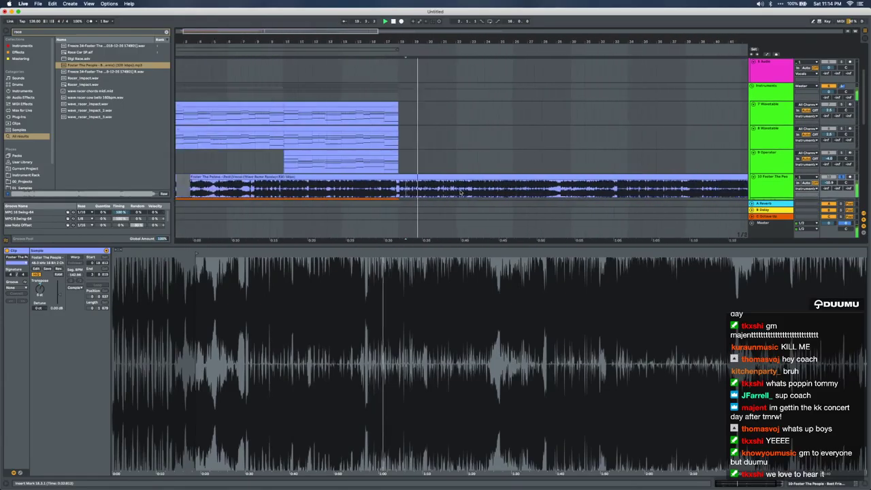
{"action": "left_click", "coordinate": [547, 192]}
{"action": "key", "text": "space"}
{"action": "key", "text": "space"}
{"action": "scroll", "coordinate": [548, 192], "scroll_direction": "up", "scroll_amount": 8}
{"action": "scroll", "coordinate": [517, 190], "scroll_direction": "right", "scroll_amount": 3}
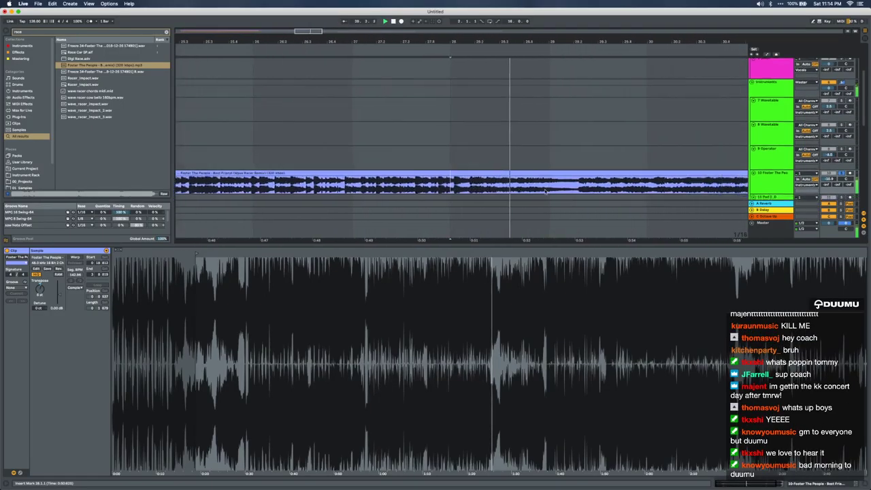
{"action": "scroll", "coordinate": [490, 190], "scroll_direction": "down", "scroll_amount": 5}
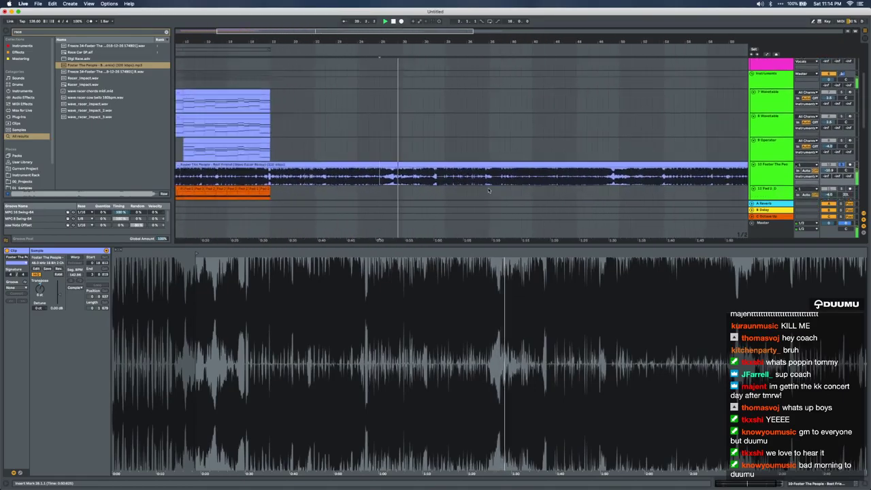
{"action": "left_click", "coordinate": [681, 178]}
{"action": "key", "text": "space"}
{"action": "key", "text": "space"}
{"action": "scroll", "coordinate": [685, 178], "scroll_direction": "up", "scroll_amount": 6}
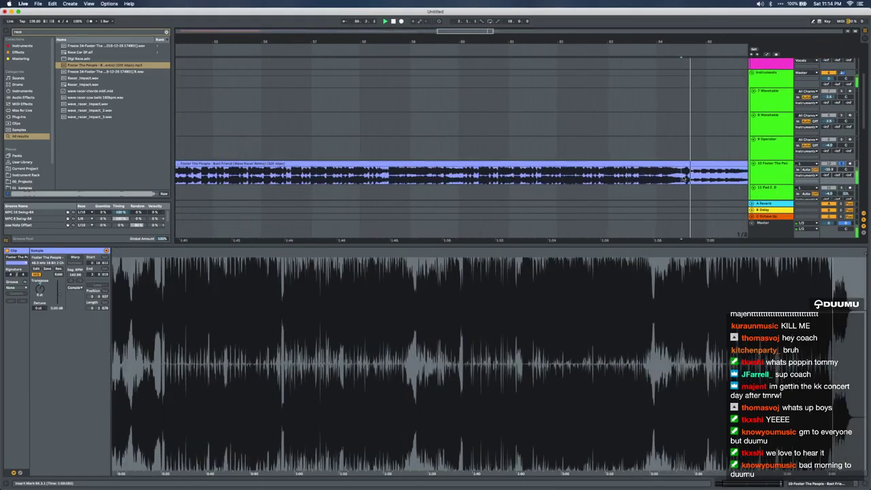
{"action": "scroll", "coordinate": [599, 184], "scroll_direction": "down", "scroll_amount": 2}
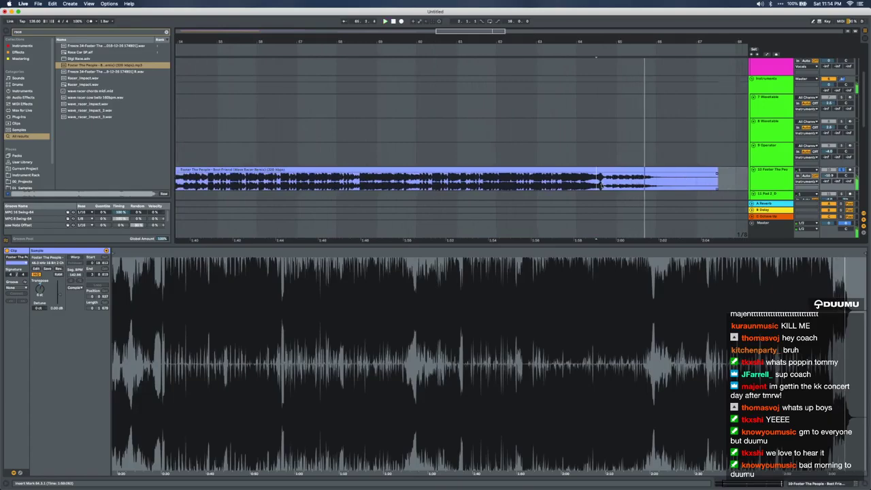
Isolate the start of the remix's fading ending as a separate slice by splitting the clip around it
{"action": "left_click_drag", "start_coordinate": [610, 184], "coordinate": [646, 185]}
{"action": "key", "text": "super+e"}
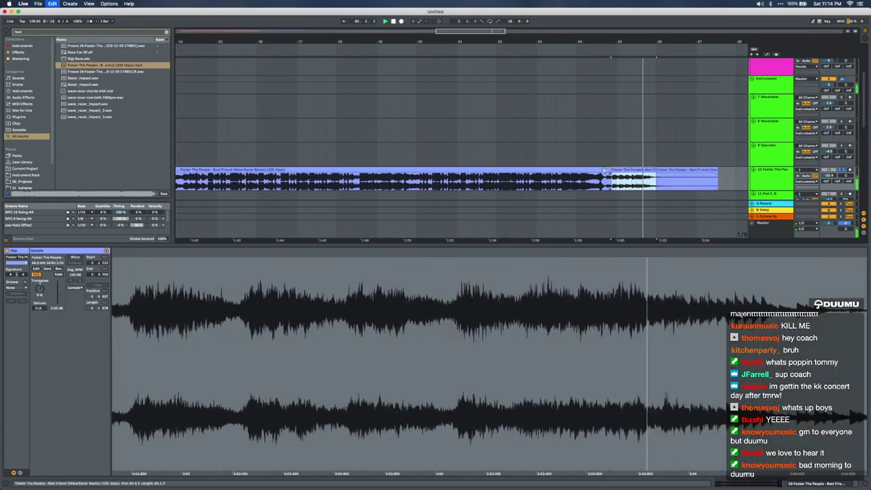
{"action": "key", "text": "space"}
{"action": "left_click", "coordinate": [592, 170]}
{"action": "key", "text": "Delete"}
{"action": "scroll", "coordinate": [592, 173], "scroll_direction": "down", "scroll_amount": 5}
{"action": "key", "text": "super+z"}
Audition the remix clip around bar 33 to find the exact start of a usable hit
{"action": "scroll", "coordinate": [497, 164], "scroll_direction": "left", "scroll_amount": 5}
{"action": "scroll", "coordinate": [504, 167], "scroll_direction": "up", "scroll_amount": 6}
{"action": "left_click", "coordinate": [210, 187]}
{"action": "key", "text": "space"}
{"action": "scroll", "coordinate": [211, 187], "scroll_direction": "up", "scroll_amount": 5}
{"action": "key", "text": "space"}
{"action": "left_click", "coordinate": [292, 180]}
{"action": "key", "text": "space"}
{"action": "left_click", "coordinate": [283, 180]}
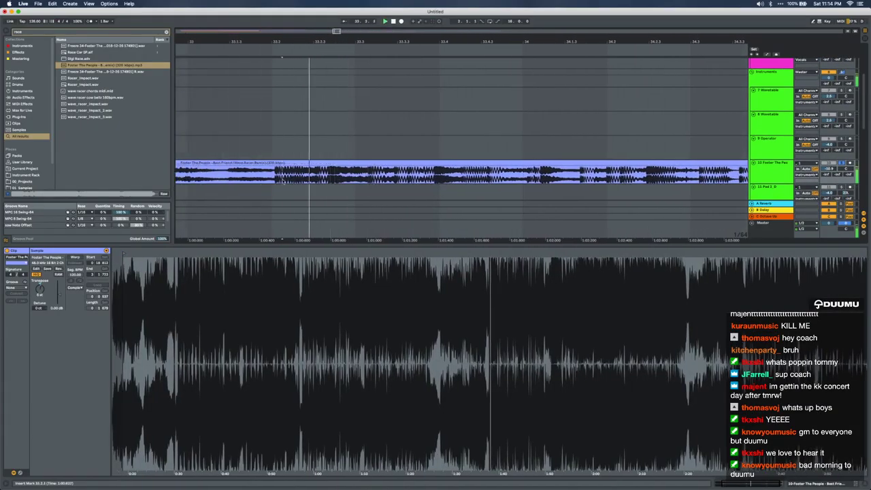
{"action": "scroll", "coordinate": [286, 176], "scroll_direction": "down", "scroll_amount": 4}
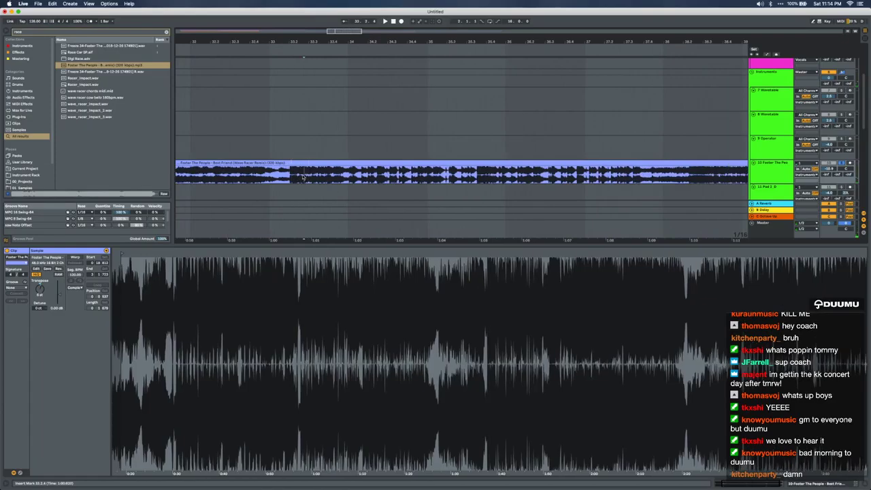
Split out the short hit near bar 33 and delete the long remix sections before and after it
{"action": "left_click", "coordinate": [303, 176]}
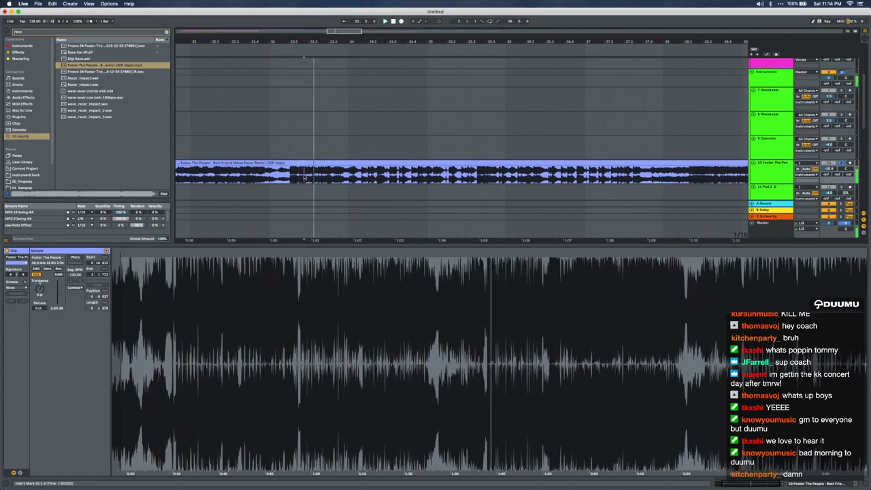
{"action": "key", "text": "space"}
{"action": "key", "text": "super+e"}
{"action": "left_click", "coordinate": [287, 164]}
{"action": "key", "text": "Delete"}
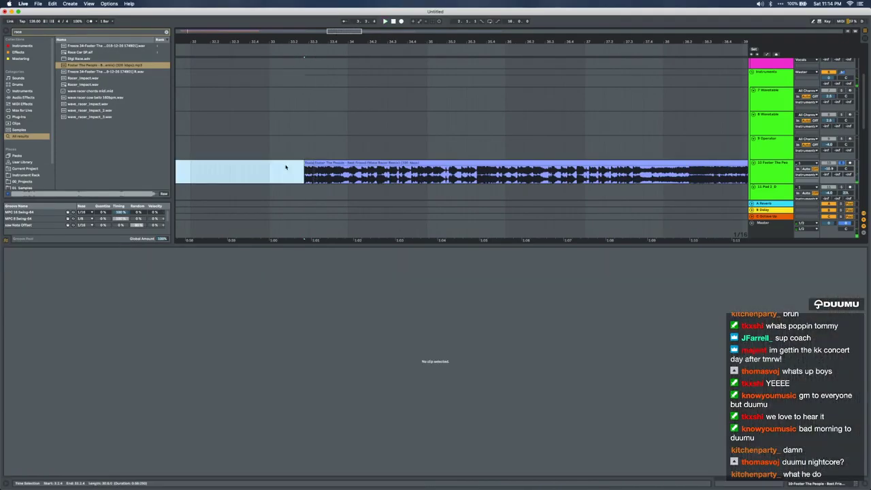
{"action": "scroll", "coordinate": [285, 167], "scroll_direction": "down", "scroll_amount": 5}
{"action": "left_click", "coordinate": [296, 164]}
{"action": "key", "text": "Delete"}
Close the empty gap between the isolated hit near bar 33 and the fading tail slices
{"action": "scroll", "coordinate": [320, 167], "scroll_direction": "down", "scroll_amount": 10}
{"action": "left_click_drag", "start_coordinate": [467, 170], "coordinate": [423, 168]}
{"action": "key", "text": "Delete"}
{"action": "left_click", "coordinate": [315, 173]}
{"action": "left_click", "coordinate": [306, 174]}
{"action": "key", "text": "super+v"}
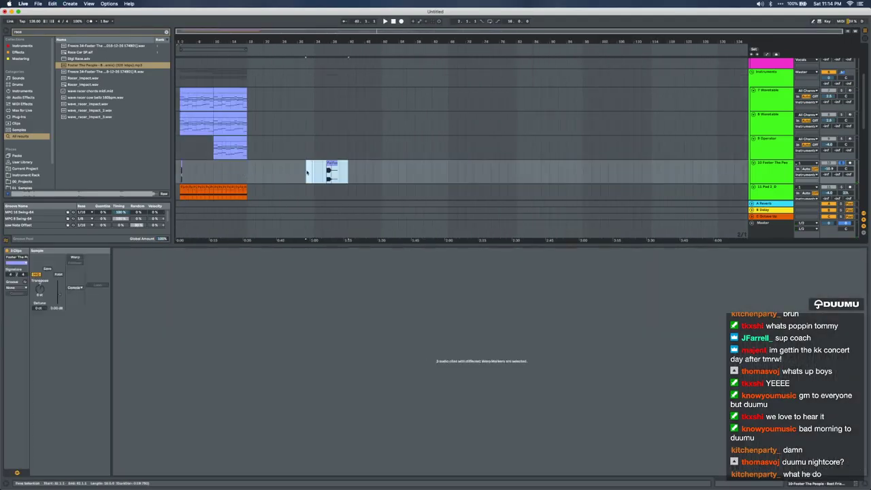
Cut the gathered remix slices and paste them on the same track at bar 2
{"action": "scroll", "coordinate": [306, 174], "scroll_direction": "up", "scroll_amount": 3}
{"action": "key", "text": "super+x"}
{"action": "scroll", "coordinate": [306, 173], "scroll_direction": "left", "scroll_amount": 3}
{"action": "left_click", "coordinate": [181, 173]}
{"action": "key", "text": "super+v"}
{"action": "scroll", "coordinate": [181, 174], "scroll_direction": "up", "scroll_amount": 10}
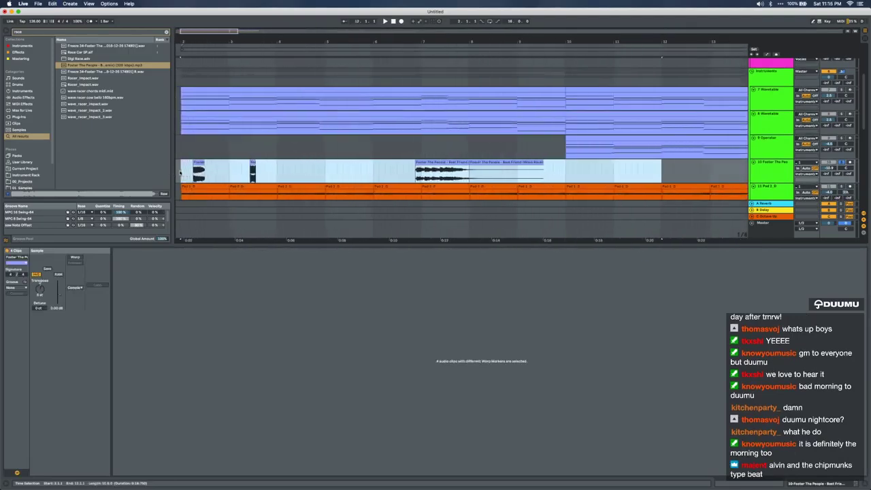
{"action": "scroll", "coordinate": [251, 163], "scroll_direction": "left", "scroll_amount": 3}
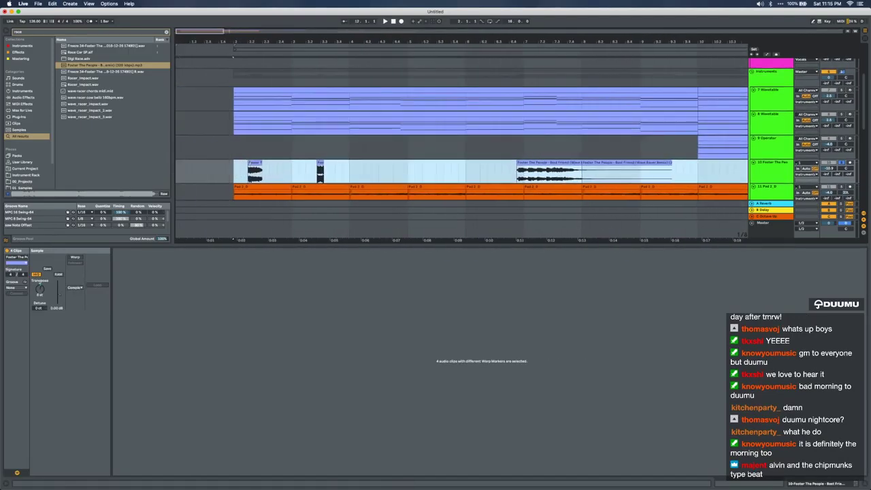
Reverse the first remix slice in bar 2
{"action": "key", "text": "super+Tab"}
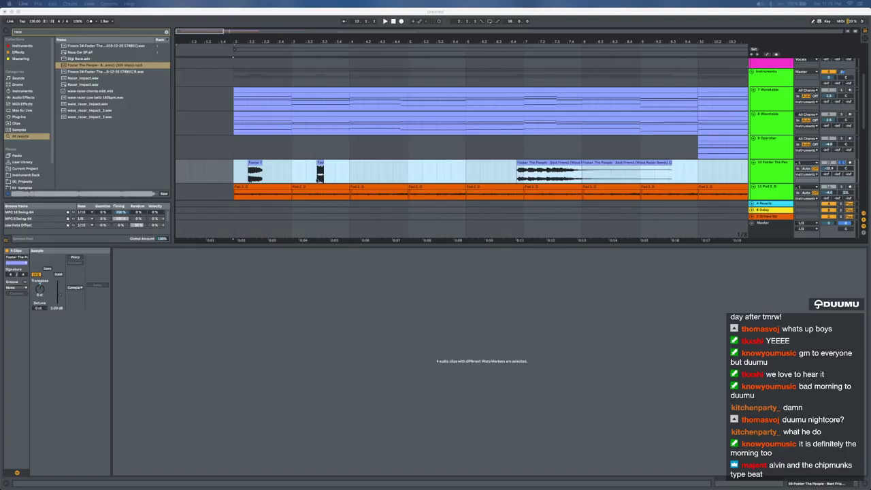
{"action": "left_click", "coordinate": [254, 164]}
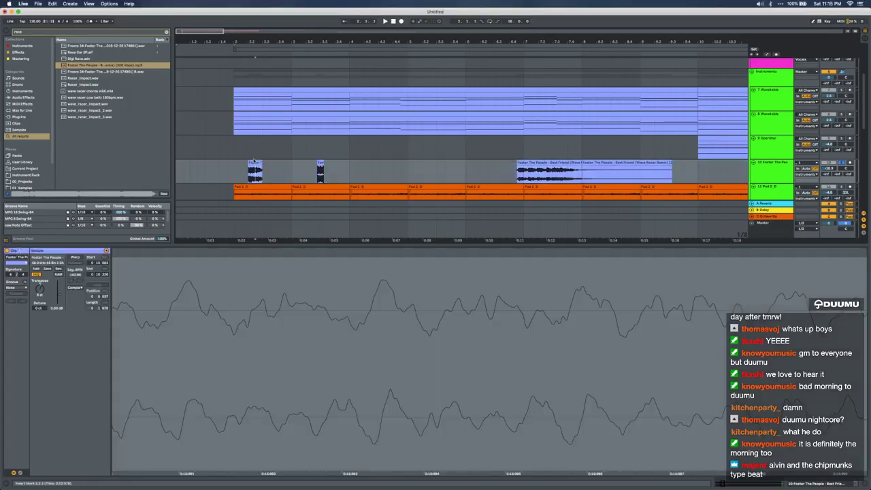
{"action": "key", "text": "r"}
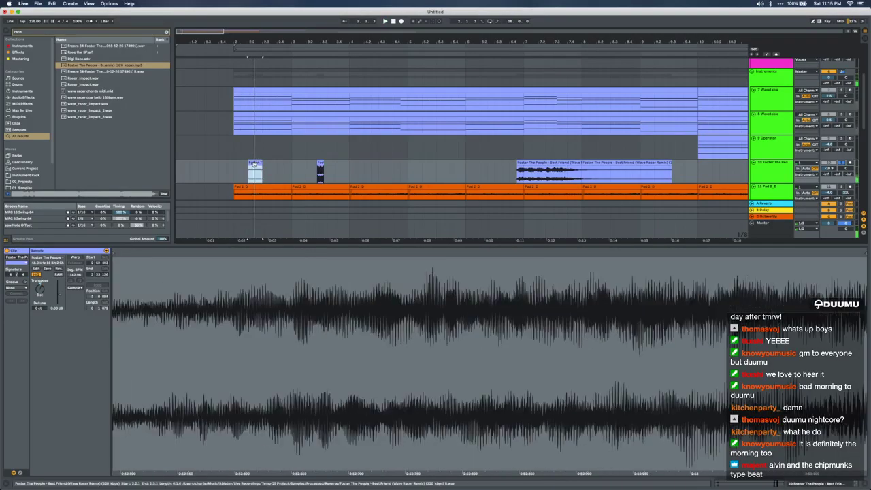
Insert an audio track below the remix track, then transpose the short slice in bar 3 to -6 semitones and play it
{"action": "left_click", "coordinate": [789, 174]}
{"action": "key", "text": "super+t"}
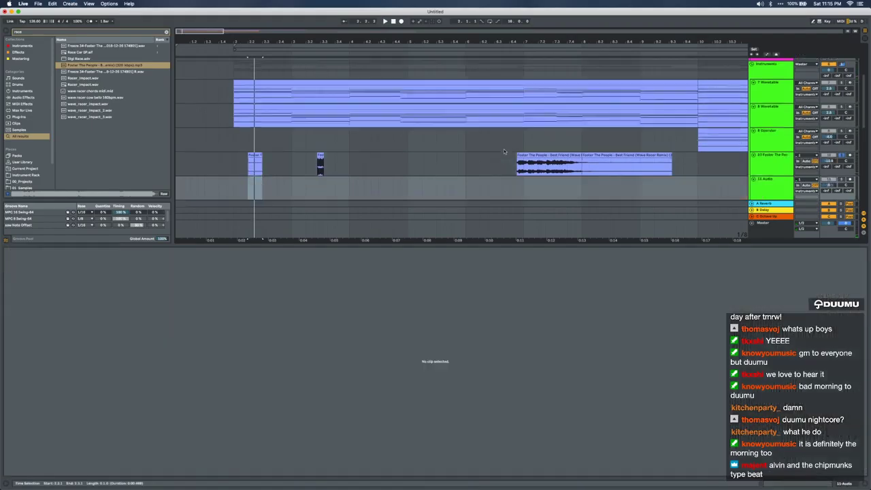
{"action": "left_click", "coordinate": [320, 163]}
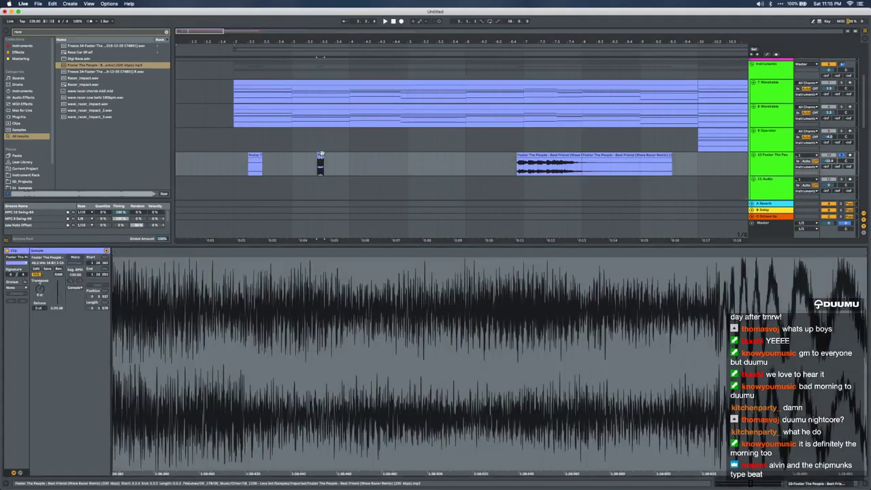
{"action": "key", "text": "space"}
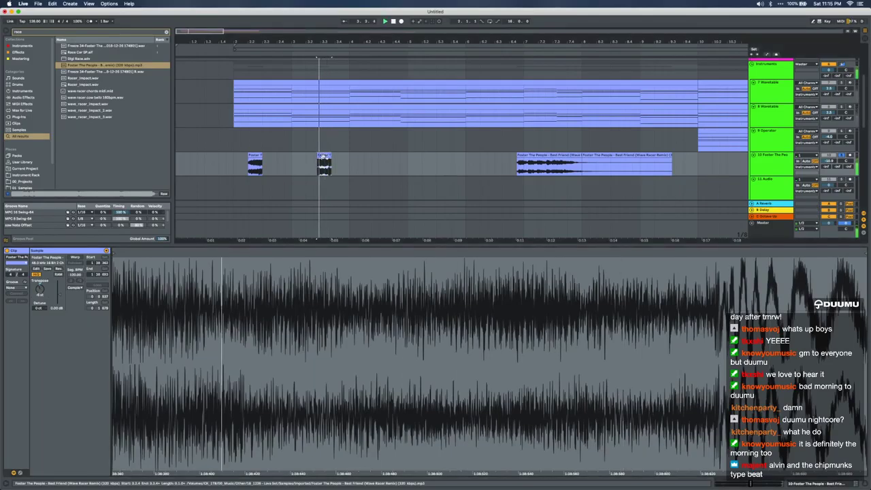
Trim the slice in bar 3 down to a tiny fragment and duplicate it several times as a stutter
{"action": "scroll", "coordinate": [323, 157], "scroll_direction": "up", "scroll_amount": 5}
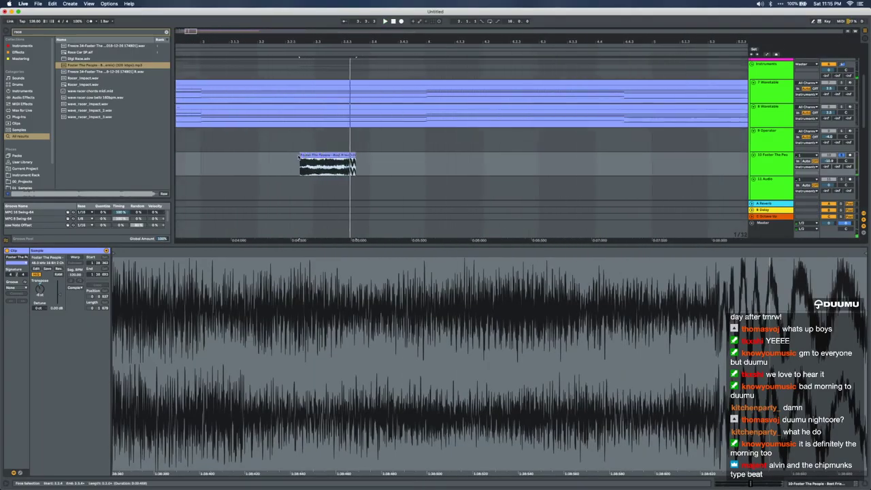
{"action": "left_click_drag", "start_coordinate": [300, 155], "coordinate": [320, 164]}
{"action": "key", "text": "super+d"}
{"action": "key", "text": "super+d"}
{"action": "key", "text": "super+d"}
{"action": "key", "text": "super+d"}
{"action": "key", "text": "super+d"}
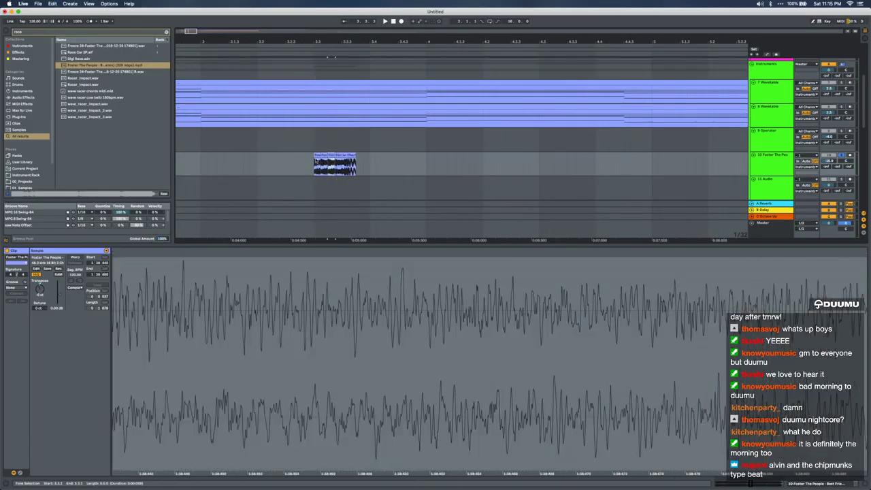
{"action": "key", "text": "super+d"}
Remove the fragment from bar 3, add another audio track and paste the fragment at bar 2 on the track below the remix
{"action": "key", "text": "Delete"}
{"action": "scroll", "coordinate": [314, 157], "scroll_direction": "down", "scroll_amount": 6}
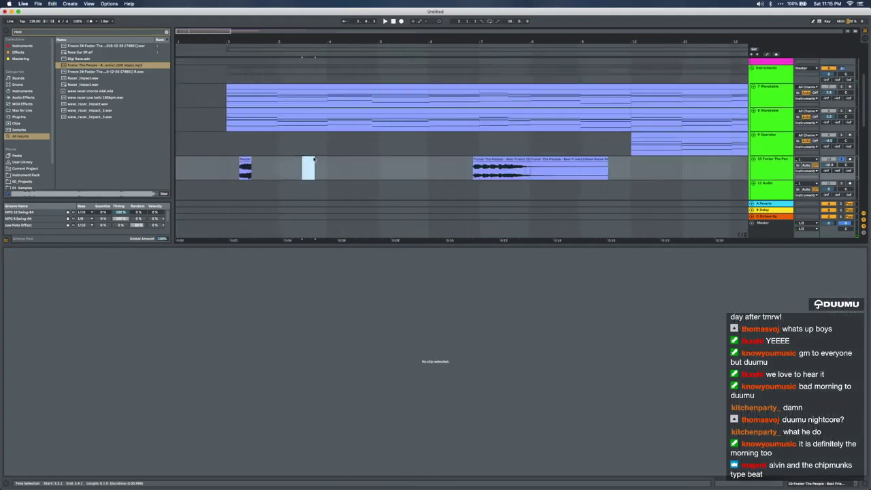
{"action": "left_click", "coordinate": [761, 166]}
{"action": "key", "text": "super+t"}
{"action": "key", "text": "Down"}
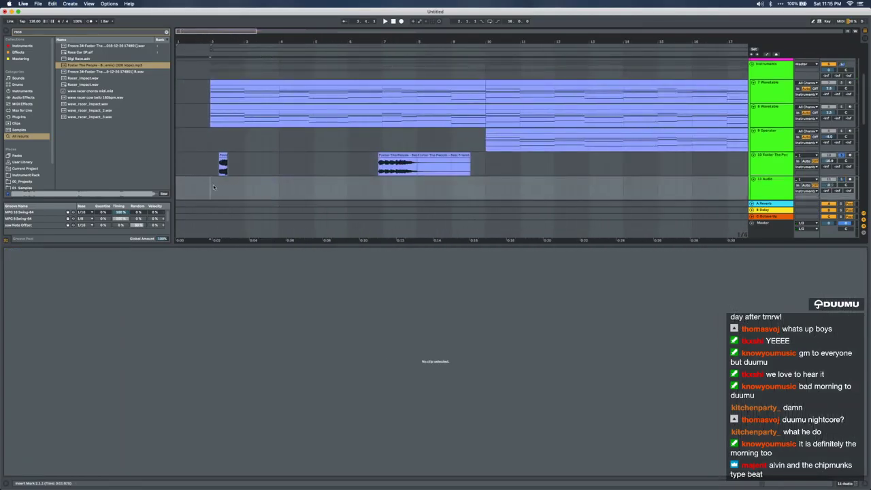
{"action": "key", "text": "super+v"}
{"action": "scroll", "coordinate": [214, 187], "scroll_direction": "up", "scroll_amount": 6}
Duplicate the pasted fragment until the stutter fills the first beat of bar 2, and play it
{"action": "scroll", "coordinate": [214, 187], "scroll_direction": "left", "scroll_amount": 2}
{"action": "left_click", "coordinate": [236, 173]}
{"action": "key", "text": "super+d"}
{"action": "key", "text": "super+d"}
{"action": "left_click", "coordinate": [236, 172]}
{"action": "key", "text": "space"}
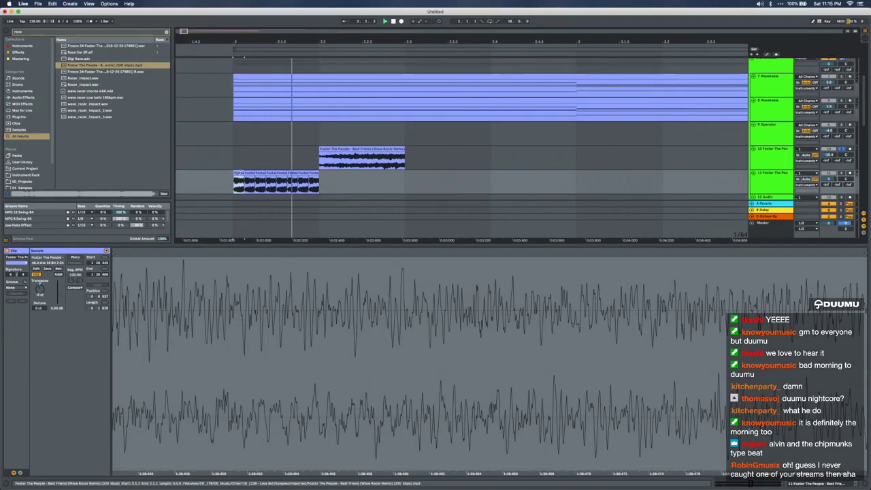
Solo the stutter track instead of the remix track, lower its volume and play the stutter
{"action": "left_click", "coordinate": [835, 167]}
{"action": "left_click", "coordinate": [841, 173]}
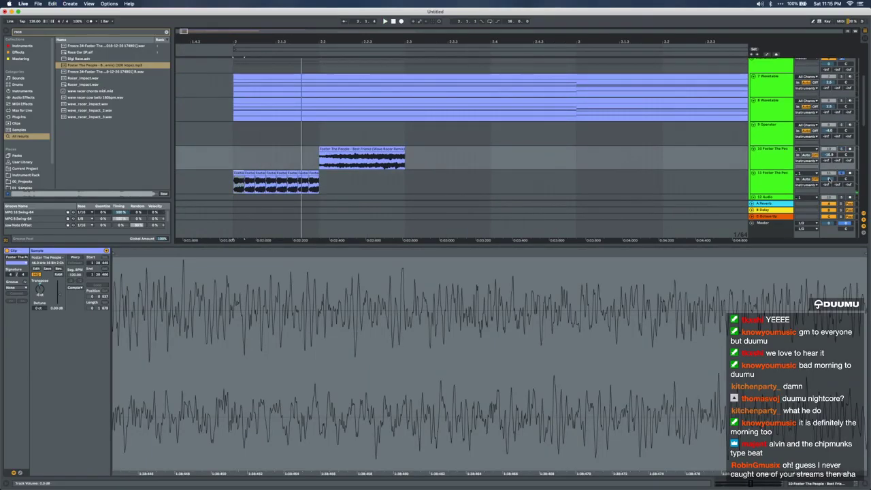
{"action": "key", "text": "space"}
{"action": "key", "text": "space"}
Delete the last four stutter fragments and turn off the track's solo
{"action": "left_click", "coordinate": [313, 173]}
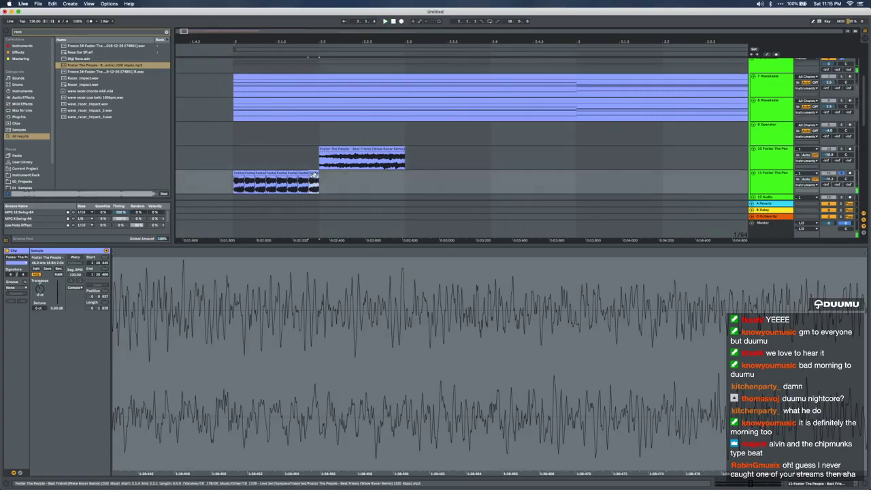
{"action": "left_click", "coordinate": [280, 174], "text": "shift"}
{"action": "key", "text": "Delete"}
{"action": "key", "text": "w"}
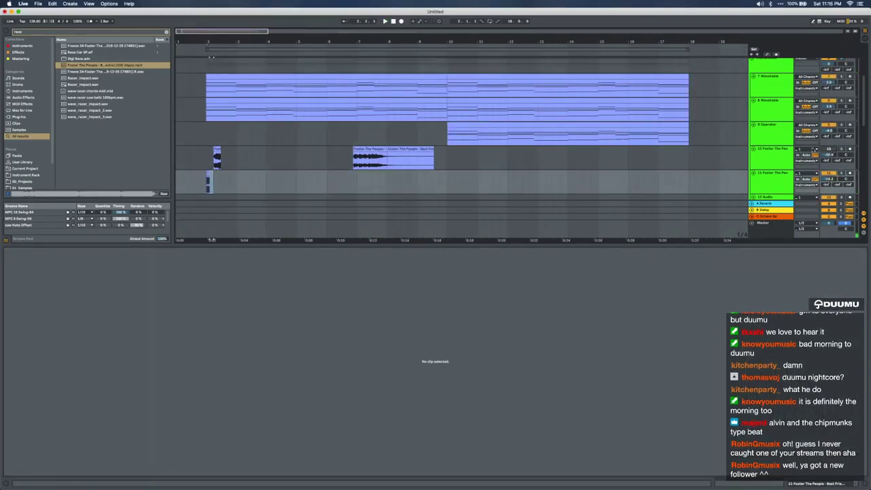
Play from bar 2 and move the remaining four stutter fragments to beat 2.2, beneath the reversed remix slice
{"action": "scroll", "coordinate": [207, 177], "scroll_direction": "up", "scroll_amount": 3}
{"action": "key", "text": "Left"}
{"action": "left_click", "coordinate": [209, 173]}
{"action": "key", "text": "Delete"}
{"action": "left_click", "coordinate": [206, 184]}
{"action": "key", "text": "space"}
{"action": "scroll", "coordinate": [205, 185], "scroll_direction": "up", "scroll_amount": 3}
{"action": "scroll", "coordinate": [245, 178], "scroll_direction": "left", "scroll_amount": 2}
{"action": "key", "text": "space"}
{"action": "key", "text": "super+v"}
{"action": "left_click_drag", "start_coordinate": [305, 173], "coordinate": [241, 172]}
{"action": "scroll", "coordinate": [242, 172], "scroll_direction": "down", "scroll_amount": 3}
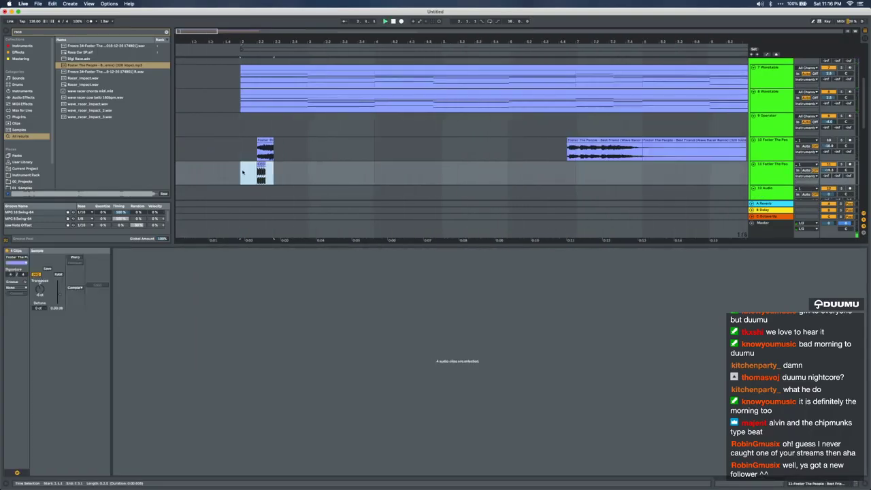
Duplicate the two-beat stutter pattern until it reaches bar 10, and loop the section from bar 2 to bar 10
{"action": "key", "text": "ctrl+d"}
{"action": "key", "text": "ctrl+d"}
{"action": "key", "text": "ctrl+d"}
{"action": "key", "text": "ctrl+d"}
{"action": "key", "text": "ctrl+d"}
{"action": "key", "text": "ctrl+d"}
{"action": "key", "text": "ctrl+d"}
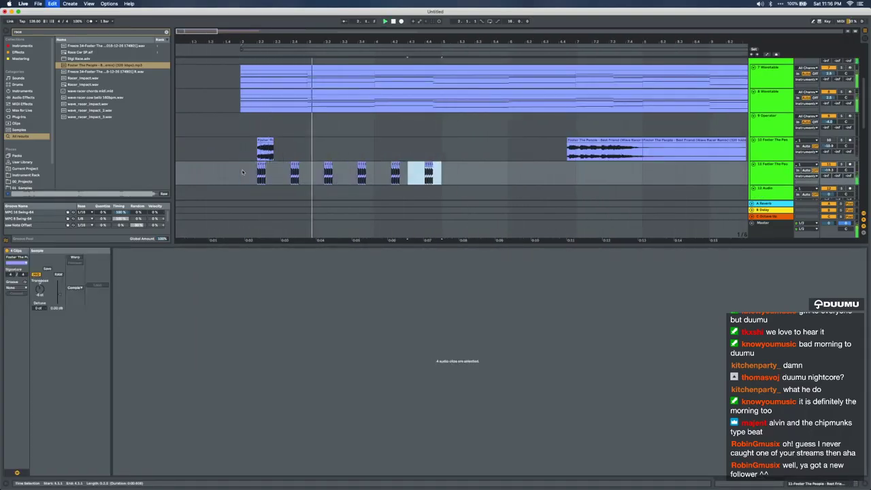
{"action": "key", "text": "minus"}
{"action": "key", "text": "ctrl+d"}
{"action": "key", "text": "ctrl+d"}
{"action": "key", "text": "ctrl+d"}
{"action": "key", "text": "ctrl+d"}
{"action": "key", "text": "ctrl+d"}
{"action": "key", "text": "ctrl+d"}
{"action": "key", "text": "ctrl+d"}
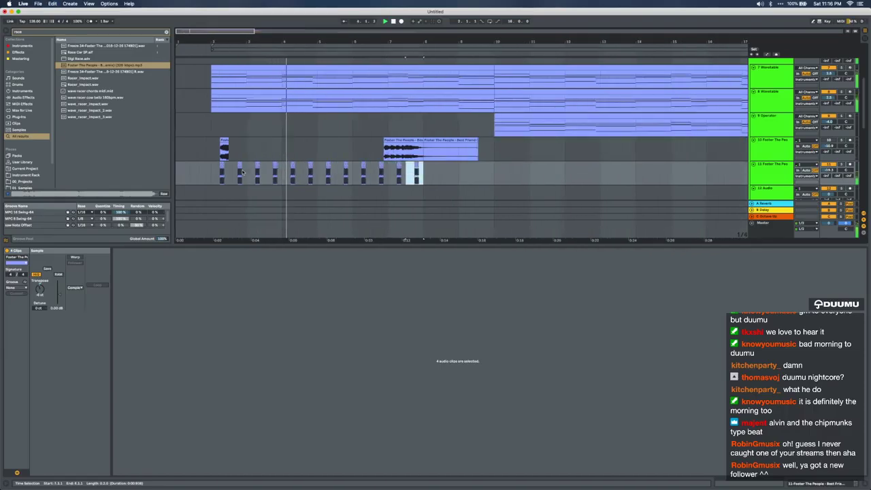
{"action": "key", "text": "ctrl+d"}
{"action": "left_click", "coordinate": [208, 173], "text": "shift"}
{"action": "key", "text": "ctrl+l"}
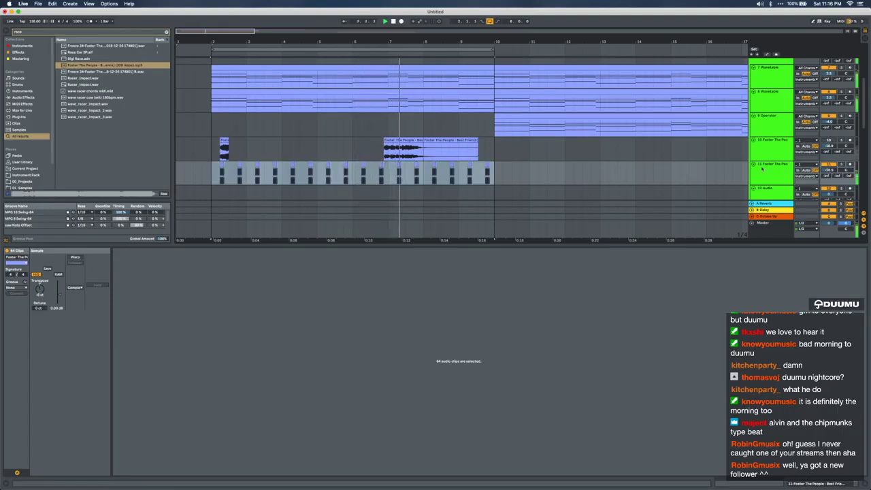
Add an EQ Eight to the stutter track and roll off its highs with a high-cut filter
{"action": "key", "text": "super+f"}
{"action": "type", "text": "eq"}
{"action": "key", "text": "Return"}
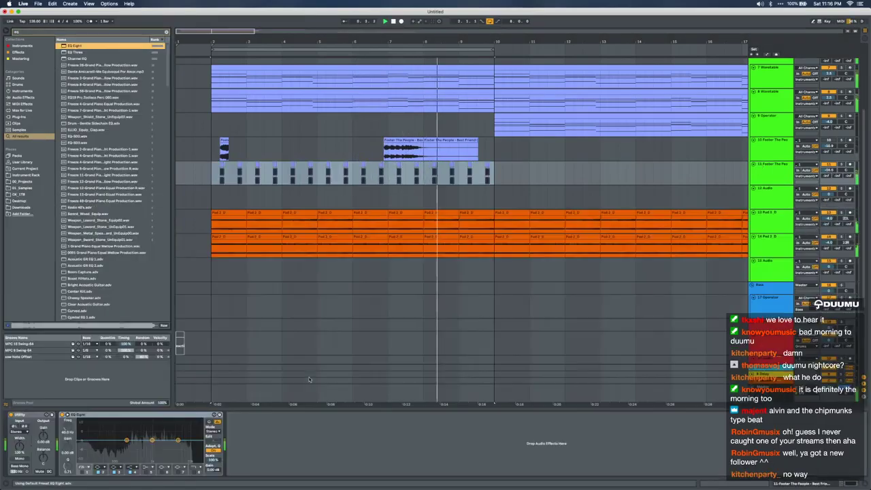
{"action": "left_click", "coordinate": [195, 471]}
{"action": "left_click_drag", "start_coordinate": [199, 446], "coordinate": [173, 442]}
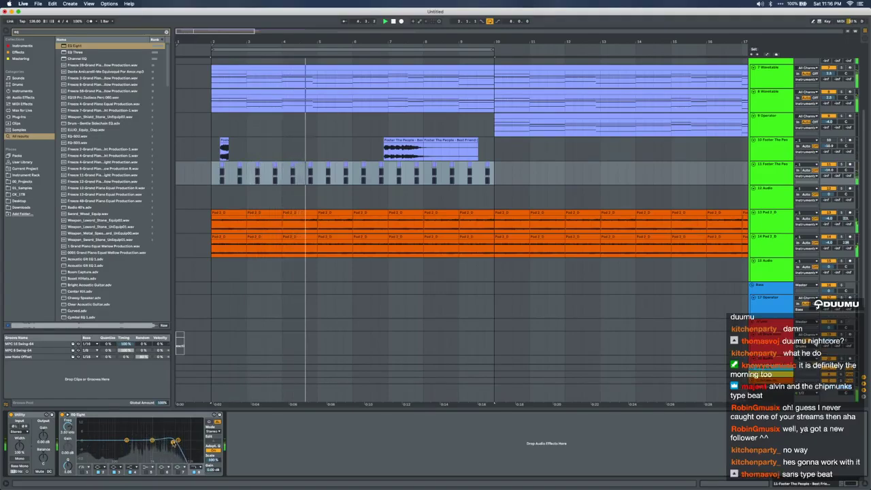
Enable the stutter EQ's low-cut band and boost its third band by 15 dB with a narrower peak
{"action": "left_click", "coordinate": [83, 472]}
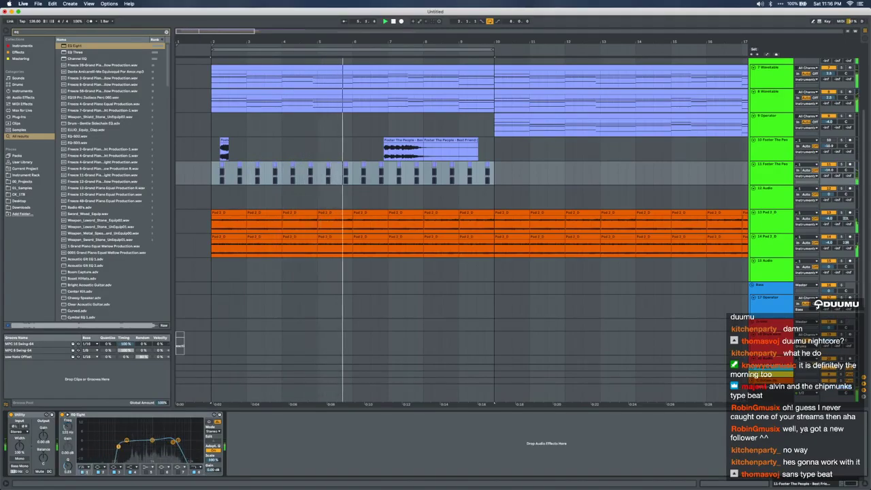
{"action": "left_click_drag", "start_coordinate": [152, 439], "coordinate": [146, 420]}
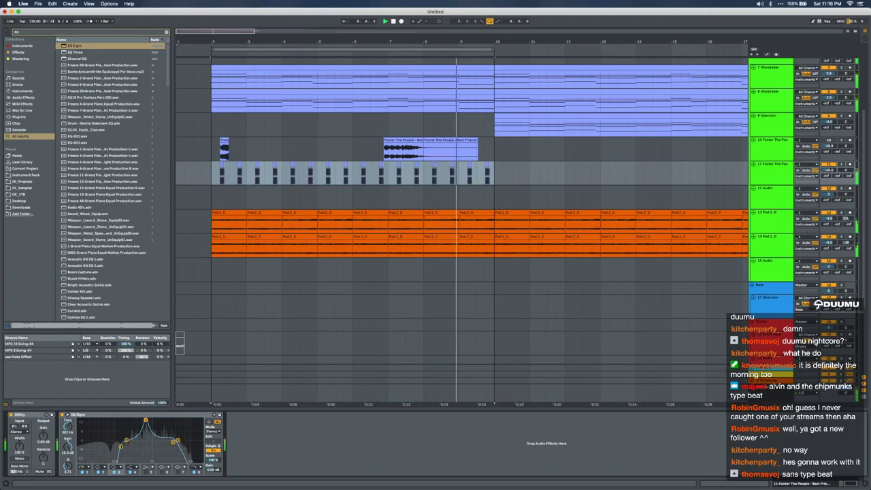
{"action": "left_click_drag", "start_coordinate": [68, 466], "coordinate": [67, 455]}
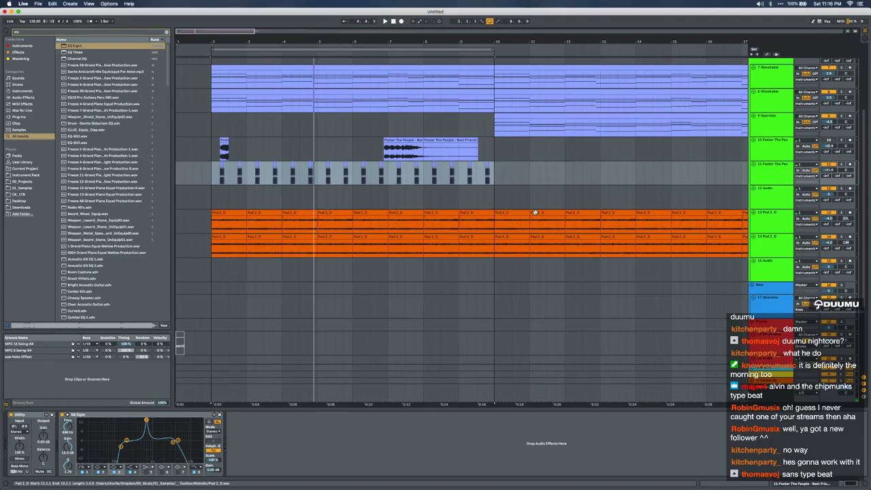
Adjust the stutter track's volume and insert a new audio track directly above it
{"action": "left_click_drag", "start_coordinate": [493, 179], "coordinate": [206, 180]}
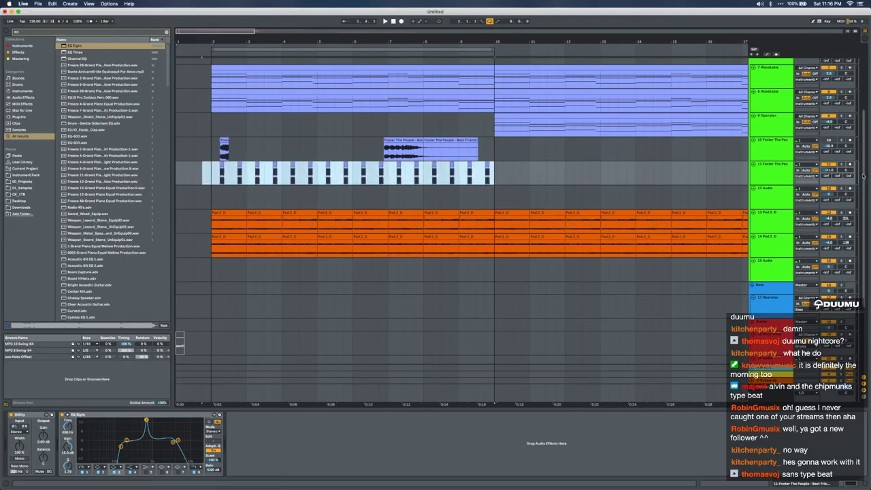
{"action": "left_click", "coordinate": [825, 171]}
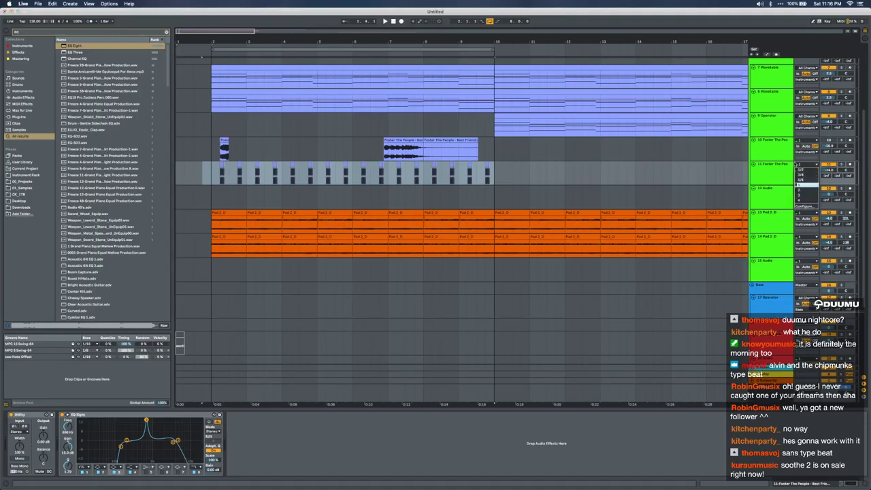
{"action": "key", "text": "super+t"}
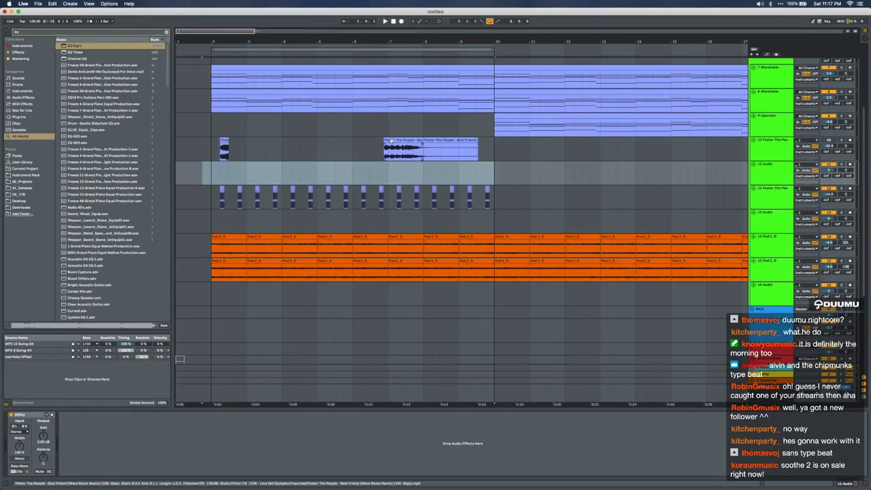
Move the short reversed slice to the start of bar 2 and extend the later tail slice's start over the preceding slice
{"action": "left_click_drag", "start_coordinate": [221, 139], "coordinate": [213, 140]}
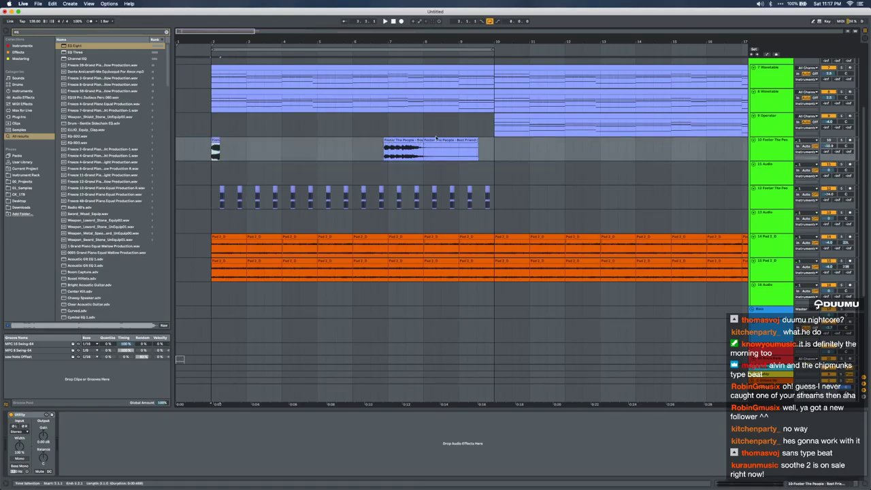
{"action": "left_click_drag", "start_coordinate": [424, 141], "coordinate": [416, 141]}
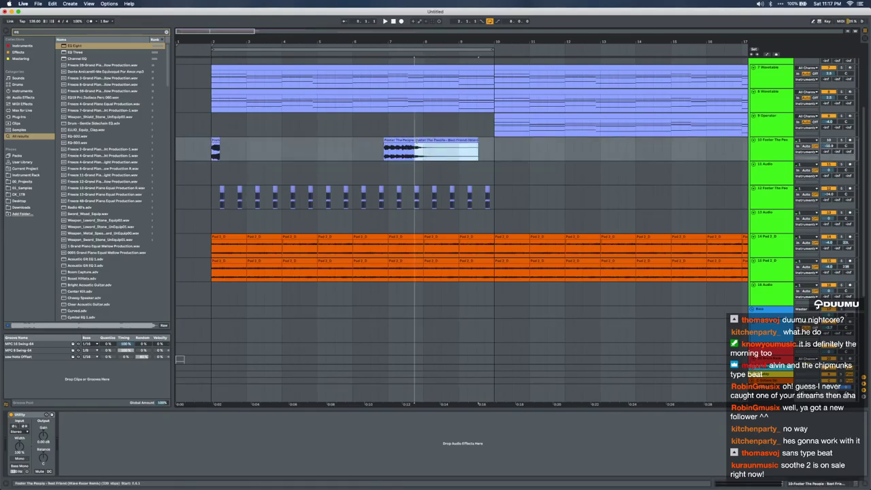
Delete the remix slice before the tail slice and move the tail slice to the new audio track at bar 2
{"action": "left_click", "coordinate": [401, 140]}
{"action": "key", "text": "Delete"}
{"action": "left_click", "coordinate": [438, 141]}
{"action": "key", "text": "Delete"}
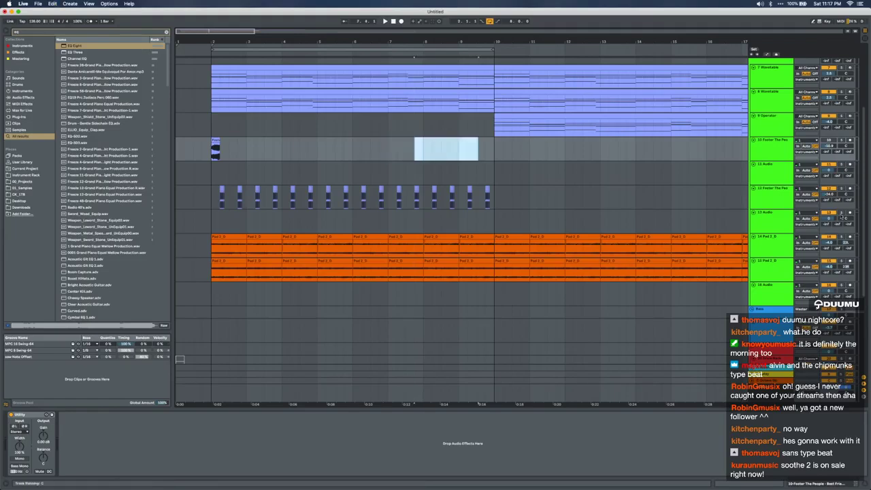
{"action": "left_click", "coordinate": [214, 174]}
{"action": "key", "text": "super+v"}
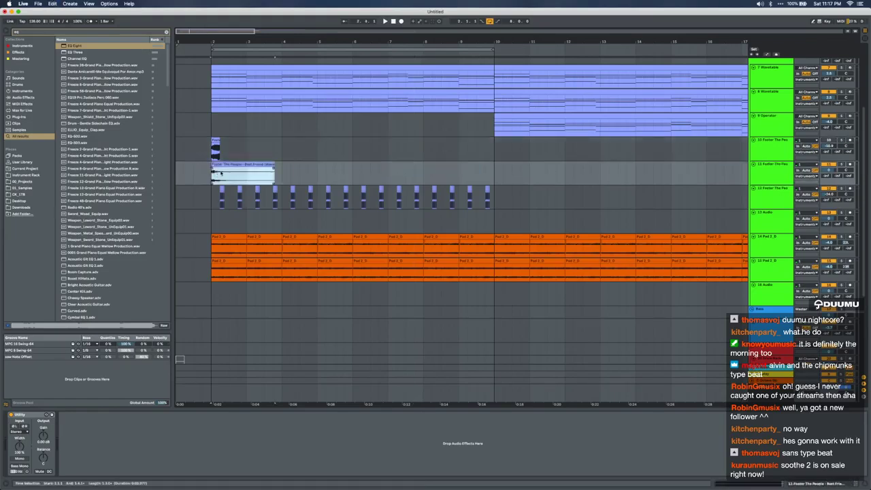
Split the moved tail slice at beat 2.3 and reverse its first two beats
{"action": "left_click", "coordinate": [228, 182]}
{"action": "key", "text": "super+e"}
{"action": "left_click", "coordinate": [217, 164]}
{"action": "key", "text": "r"}
Duplicate the reversed two-beat tail slice back to back until it reaches bar 10
{"action": "key", "text": "super+d"}
{"action": "key", "text": "super+d"}
{"action": "key", "text": "super+d"}
{"action": "key", "text": "super+d"}
{"action": "key", "text": "super+d"}
{"action": "key", "text": "ctrl+d"}
{"action": "key", "text": "ctrl+d"}
{"action": "key", "text": "ctrl+d"}
{"action": "key", "text": "ctrl+d"}
{"action": "key", "text": "ctrl+d"}
{"action": "key", "text": "ctrl+d"}
{"action": "key", "text": "ctrl+d"}
{"action": "key", "text": "ctrl+d"}
{"action": "key", "text": "ctrl+d"}
{"action": "key", "text": "ctrl+d"}
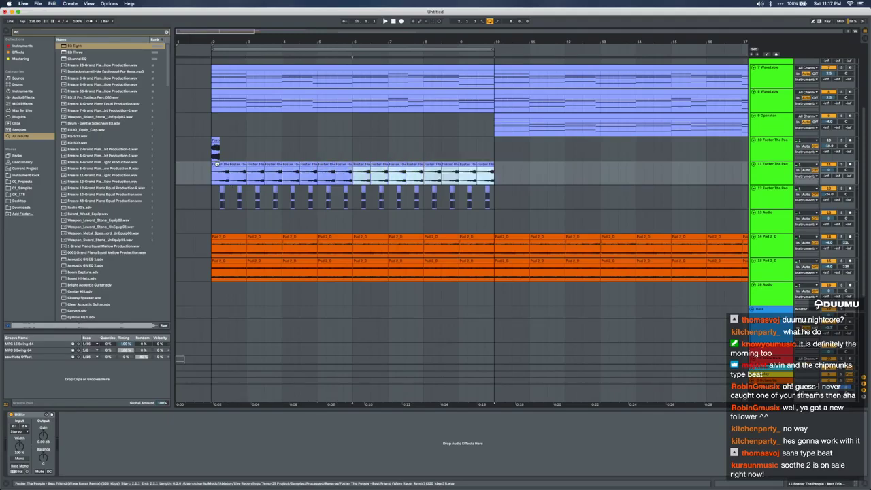
Solo the reversed tail slices' track, play it and set its volume to about -11.8 dB
{"action": "key", "text": "space"}
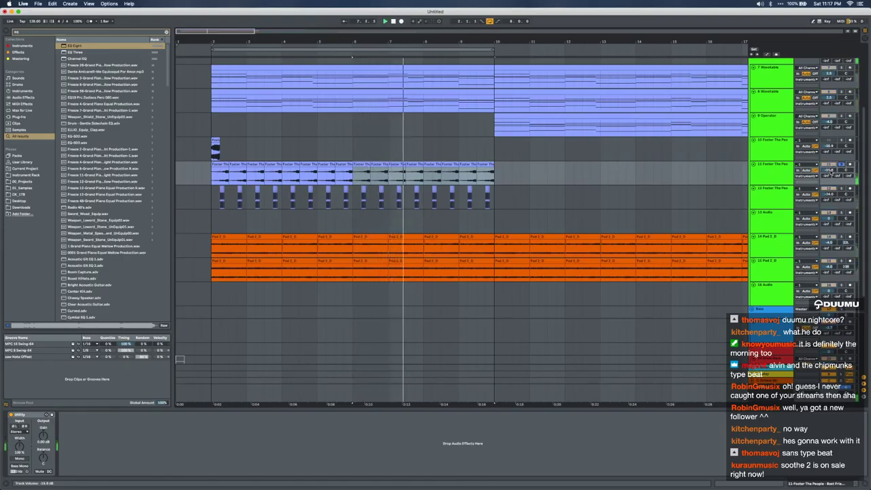
{"action": "left_click_drag", "start_coordinate": [828, 170], "coordinate": [828, 166]}
{"action": "key", "text": "space"}
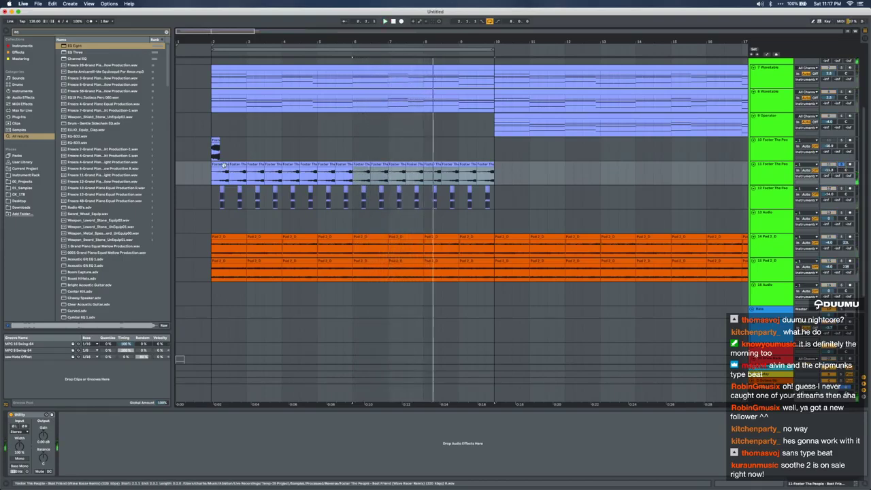
Open the first reversed tail slice, adjust its transposition, shift its sample region and play it
{"action": "double_click", "coordinate": [223, 164]}
{"action": "left_click_drag", "start_coordinate": [40, 287], "coordinate": [39, 289]}
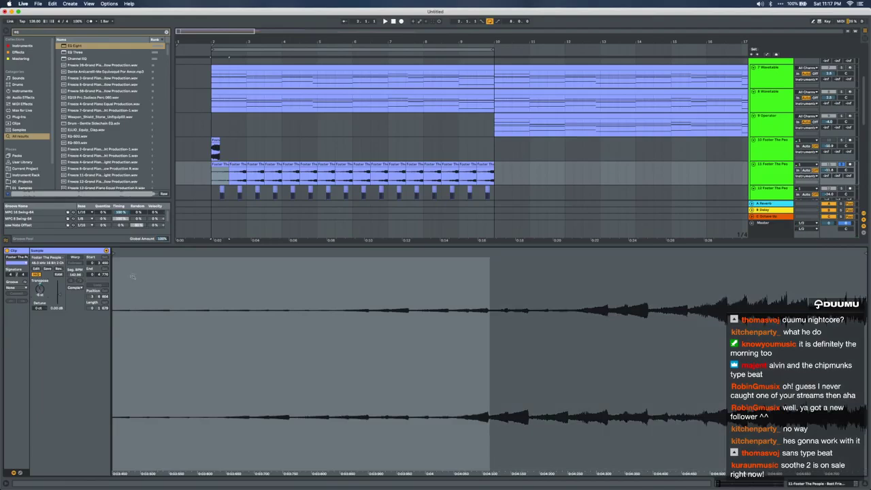
{"action": "left_click_drag", "start_coordinate": [117, 255], "coordinate": [320, 252]}
{"action": "key", "text": "space"}
Duplicate the edited first tail slice over all the following copies up to bar 10
{"action": "left_click", "coordinate": [219, 164]}
{"action": "key", "text": "super+d"}
{"action": "key", "text": "super+d"}
{"action": "key", "text": "super+d"}
{"action": "key", "text": "super+d"}
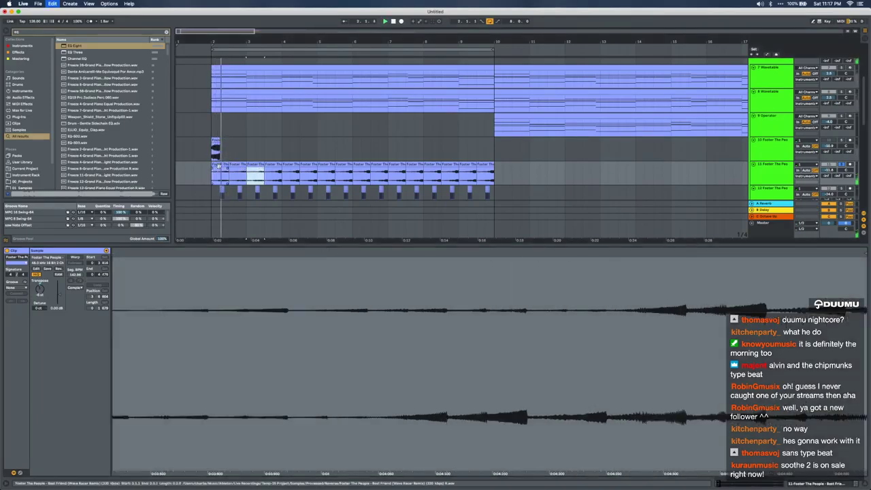
{"action": "key", "text": "super+d"}
{"action": "key", "text": "super+d"}
{"action": "key", "text": "super+d"}
{"action": "key", "text": "super+d"}
{"action": "key", "text": "super+d"}
{"action": "key", "text": "super+d"}
{"action": "key", "text": "super+d"}
{"action": "key", "text": "super+d"}
{"action": "key", "text": "super+d"}
{"action": "key", "text": "super+d"}
{"action": "key", "text": "super+d"}
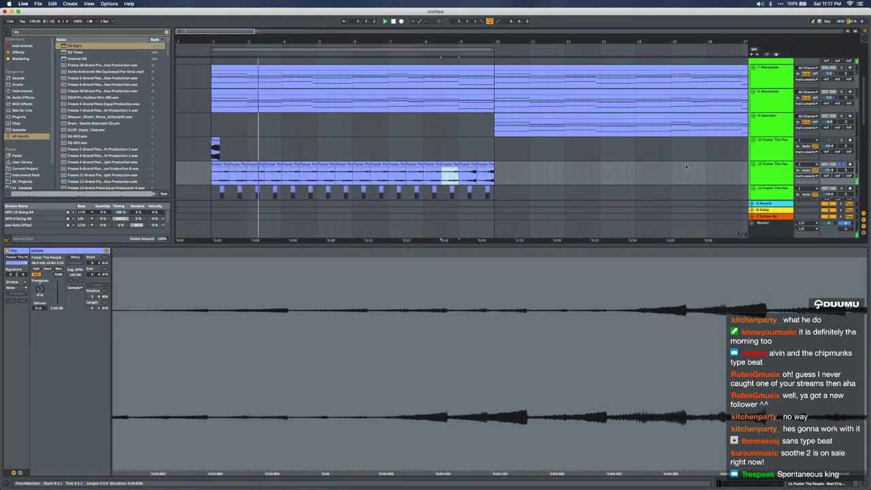
Raise the tail slices' track volume to -7.0 dB, turn off its solo and play the short reversed slice in the mix
{"action": "left_click_drag", "start_coordinate": [828, 170], "coordinate": [829, 165]}
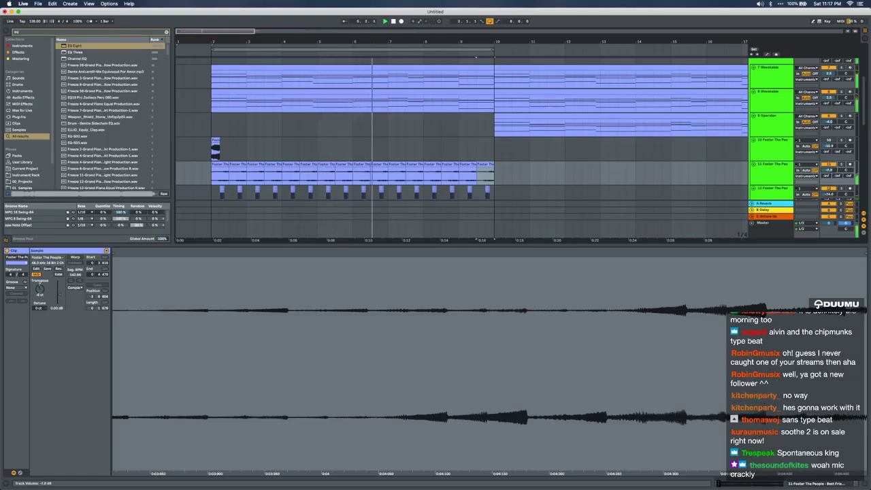
{"action": "left_click", "coordinate": [215, 145]}
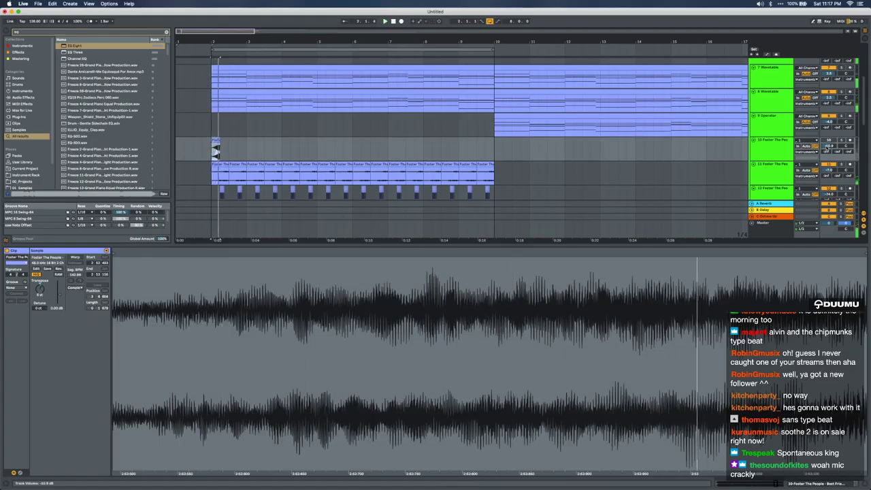
{"action": "key", "text": "space"}
{"action": "left_click", "coordinate": [216, 149]}
{"action": "left_click", "coordinate": [216, 140]}
{"action": "key", "text": "super+d"}
{"action": "key", "text": "super+d"}
{"action": "key", "text": "super+z"}
{"action": "key", "text": "super+z"}
Try shortening the end of the short reversed slice at bar 2 and play the result
{"action": "scroll", "coordinate": [216, 143], "scroll_direction": "up", "scroll_amount": 5}
{"action": "key", "text": "space"}
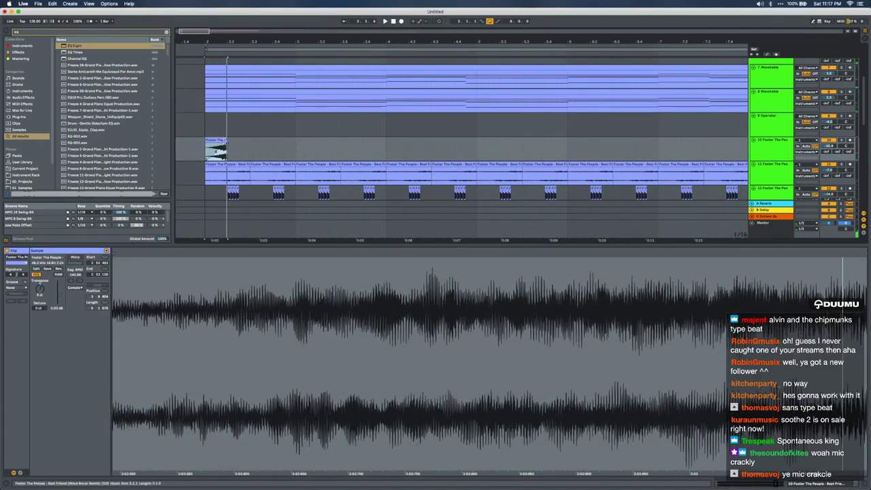
{"action": "left_click_drag", "start_coordinate": [227, 141], "coordinate": [216, 142]}
{"action": "key", "text": "space"}
{"action": "key", "text": "space"}
{"action": "scroll", "coordinate": [216, 142], "scroll_direction": "up", "scroll_amount": 5}
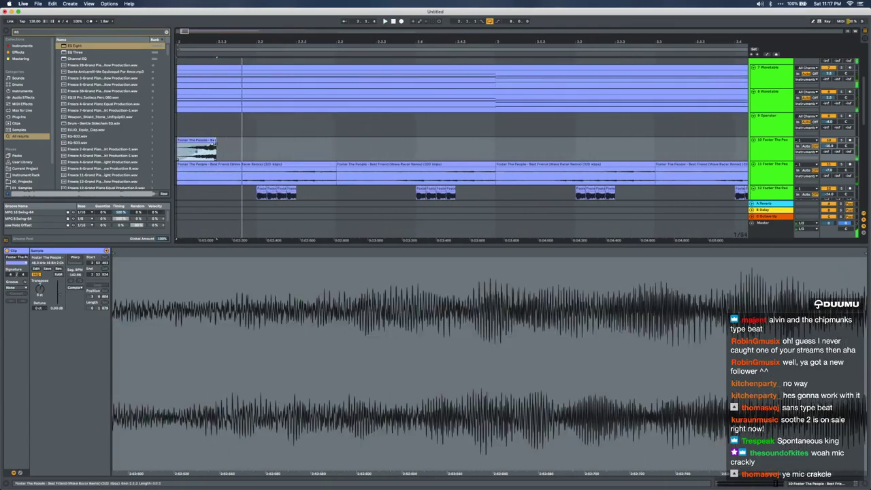
{"action": "key", "text": "minus"}
{"action": "key", "text": "minus"}
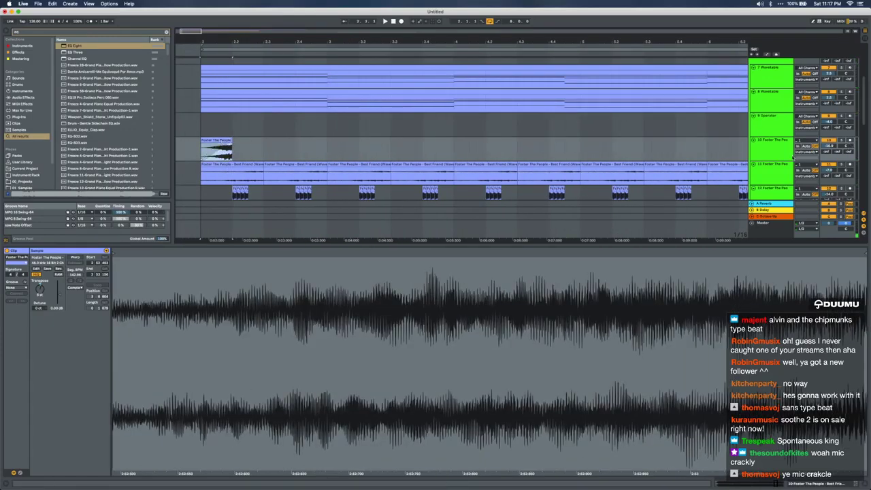
Duplicate the track holding the short reversed slice and reverse the slice on the copy
{"action": "left_click", "coordinate": [781, 158]}
{"action": "key", "text": "super+d"}
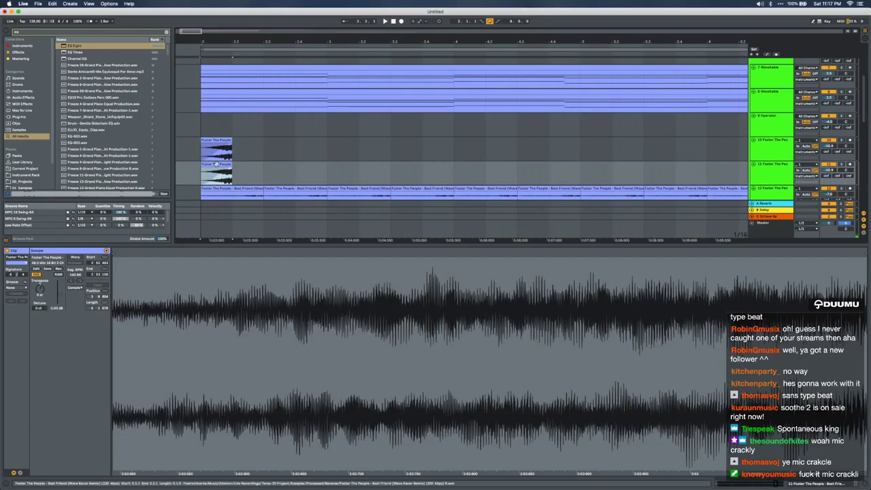
{"action": "left_click", "coordinate": [216, 164]}
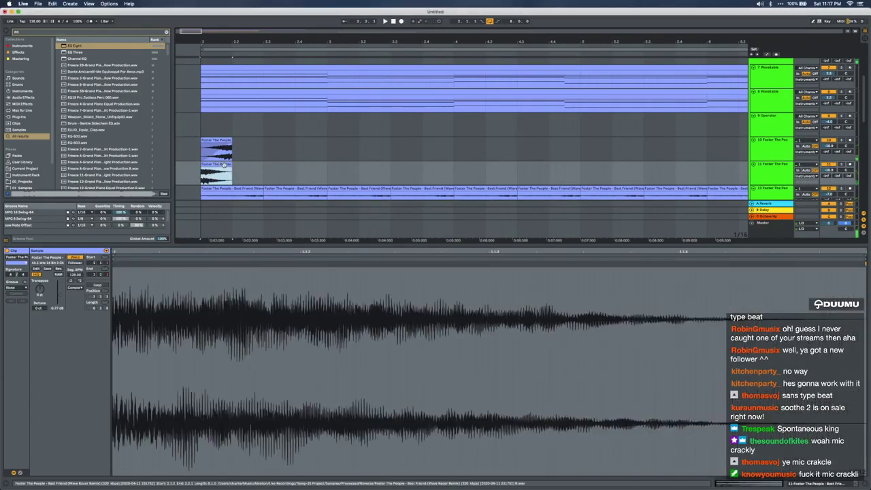
Solo the duplicated track, play it and trim about a sixteenth note off the start of its slice
{"action": "key", "text": "space"}
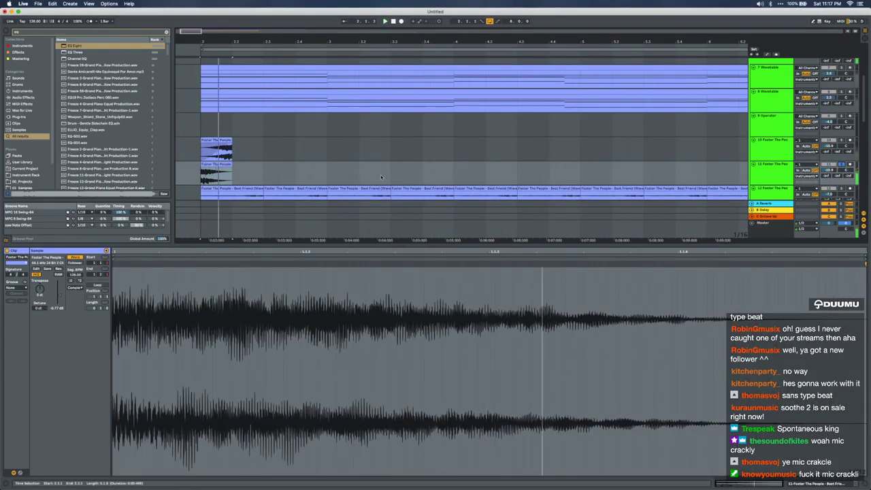
{"action": "left_click_drag", "start_coordinate": [209, 178], "coordinate": [228, 176]}
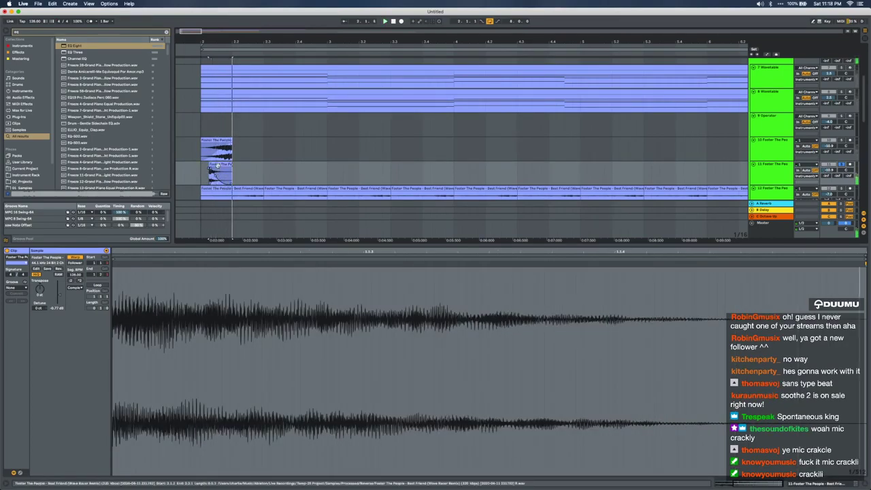
{"action": "left_click", "coordinate": [219, 167]}
Insert a MIDI track below the Operator track and load the trimmed slice into it as a sampler instrument
{"action": "left_click", "coordinate": [761, 121]}
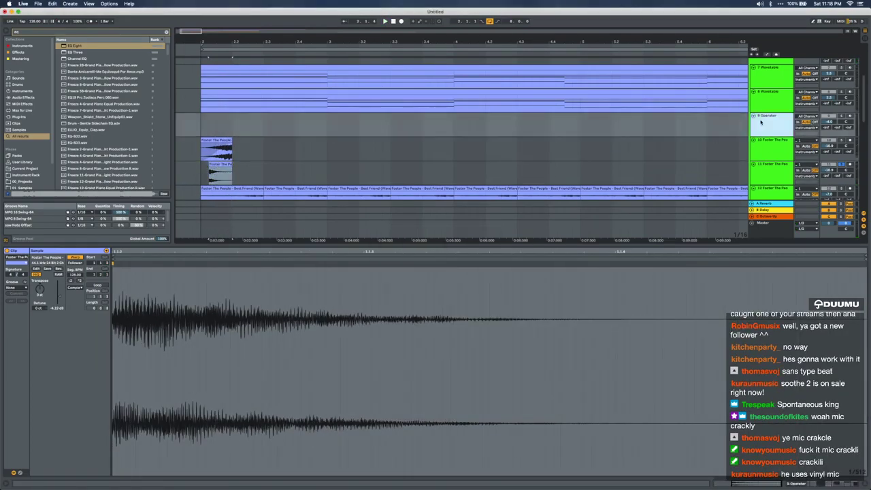
{"action": "key", "text": "super+shift+t"}
{"action": "left_click", "coordinate": [842, 483]}
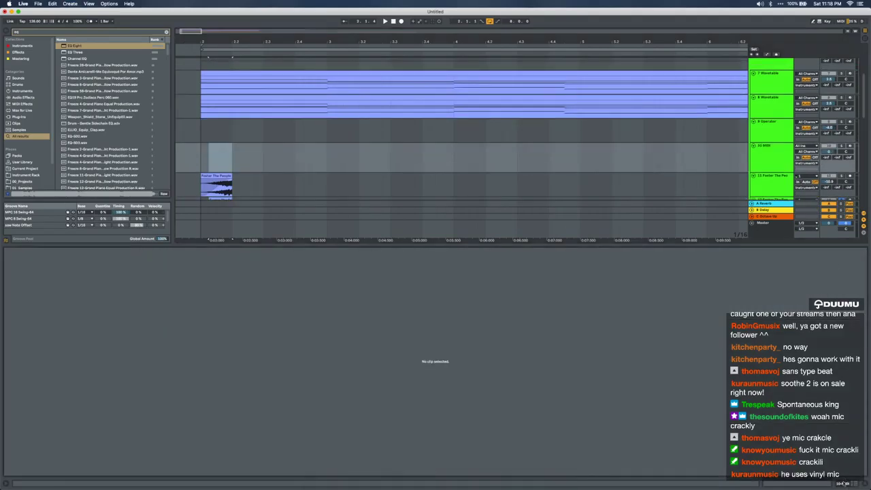
{"action": "left_click_drag", "start_coordinate": [219, 200], "coordinate": [76, 438]}
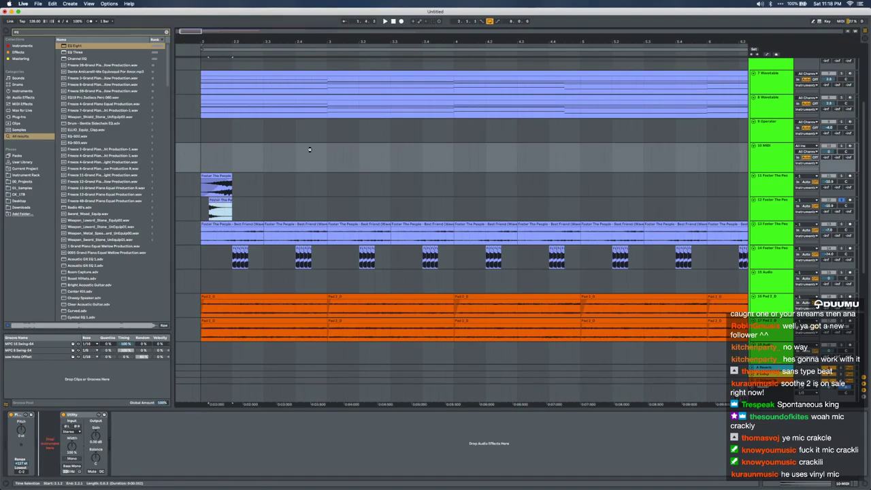
{"action": "key", "text": "w"}
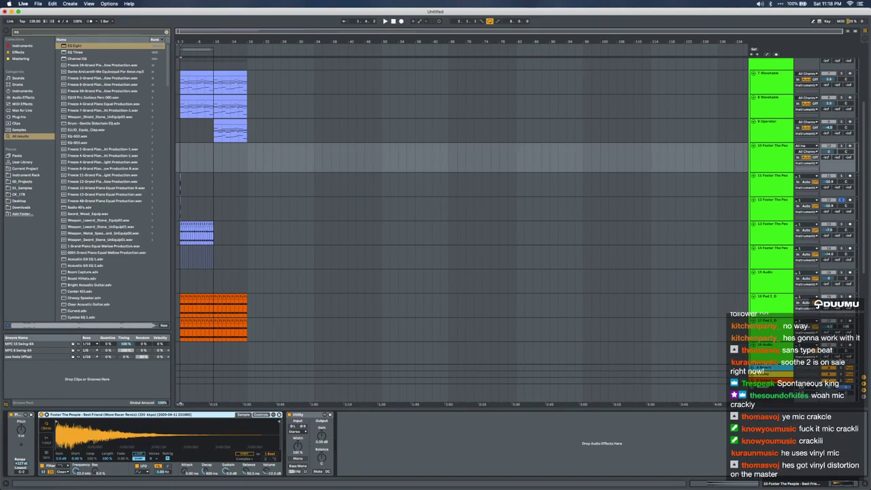
{"action": "key", "text": "super+Tab"}
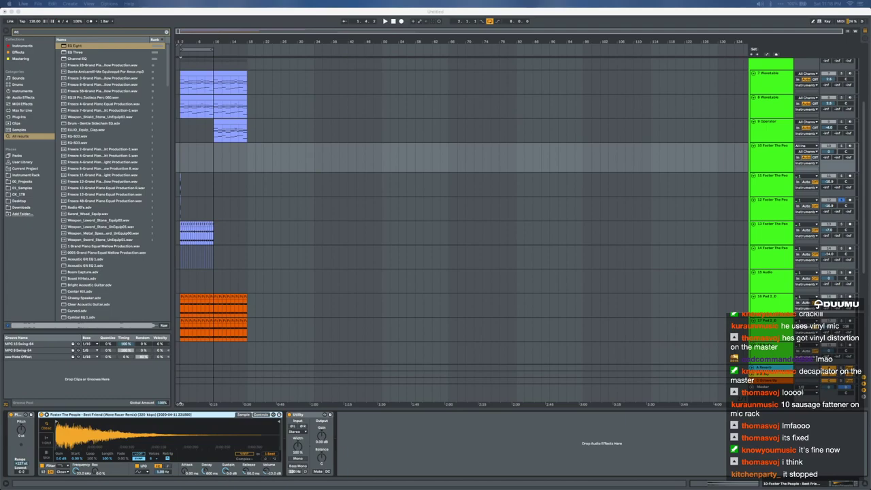
Copy the eight-bar Wavetable MIDI clip starting at bar 2 onto the new sampler track
{"action": "left_click", "coordinate": [208, 208]}
{"action": "scroll", "coordinate": [207, 208], "scroll_direction": "up", "scroll_amount": 5}
{"action": "scroll", "coordinate": [207, 208], "scroll_direction": "left", "scroll_amount": 3}
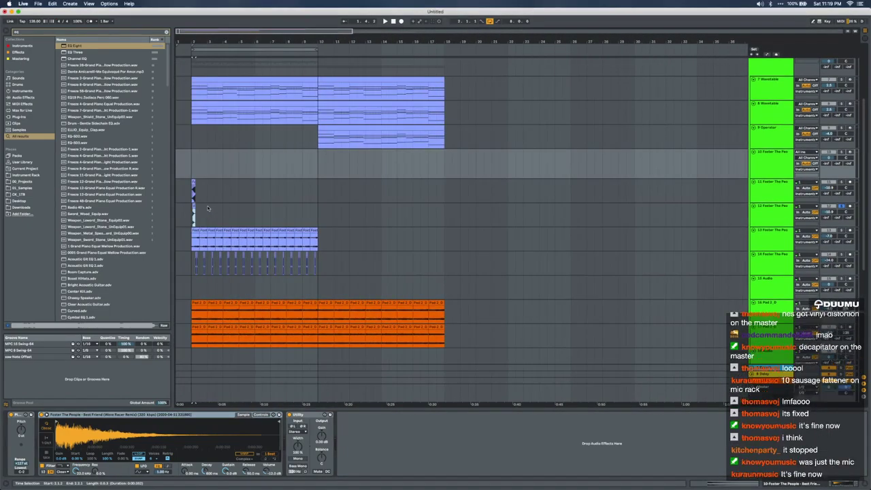
{"action": "key", "text": "plus"}
{"action": "key", "text": "plus"}
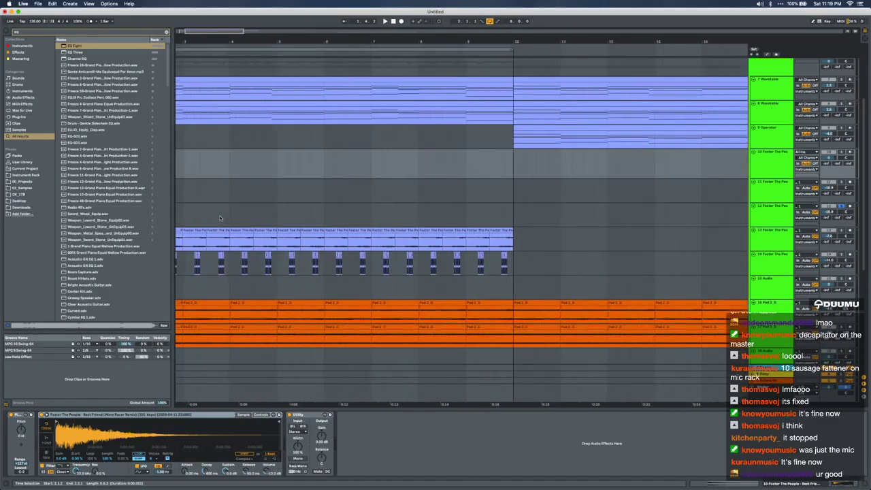
{"action": "left_click", "coordinate": [780, 194]}
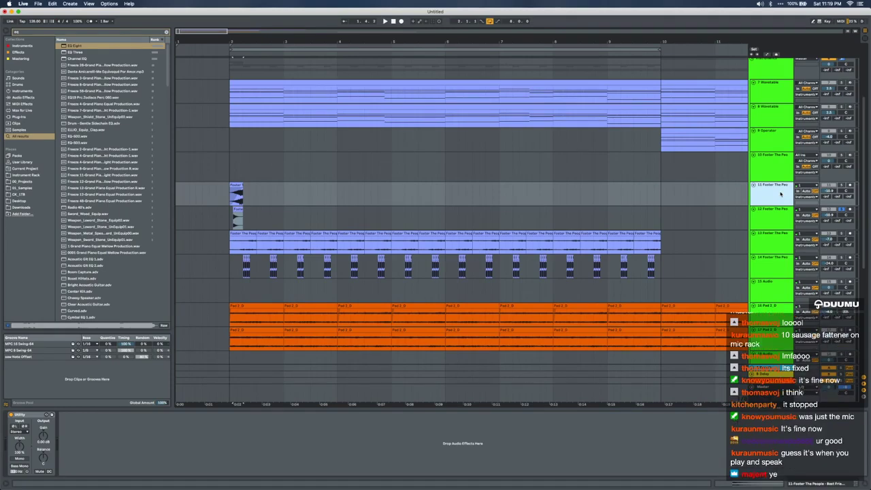
{"action": "left_click", "coordinate": [768, 171]}
{"action": "left_click_drag", "start_coordinate": [286, 106], "coordinate": [288, 163]}
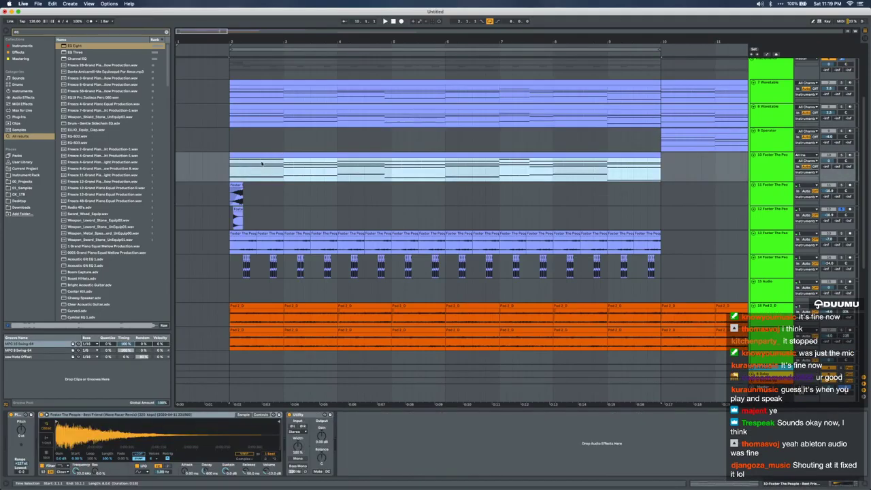
Open the copied clip's notes and delete the upper chord notes, keeping only the lowest line
{"action": "left_click", "coordinate": [263, 166]}
{"action": "double_click", "coordinate": [242, 155]}
{"action": "left_click_drag", "start_coordinate": [95, 385], "coordinate": [94, 282]}
{"action": "key", "text": "Delete"}
Transpose the repeated notes in the clip's first bar up to C3
{"action": "left_click_drag", "start_coordinate": [230, 407], "coordinate": [111, 426]}
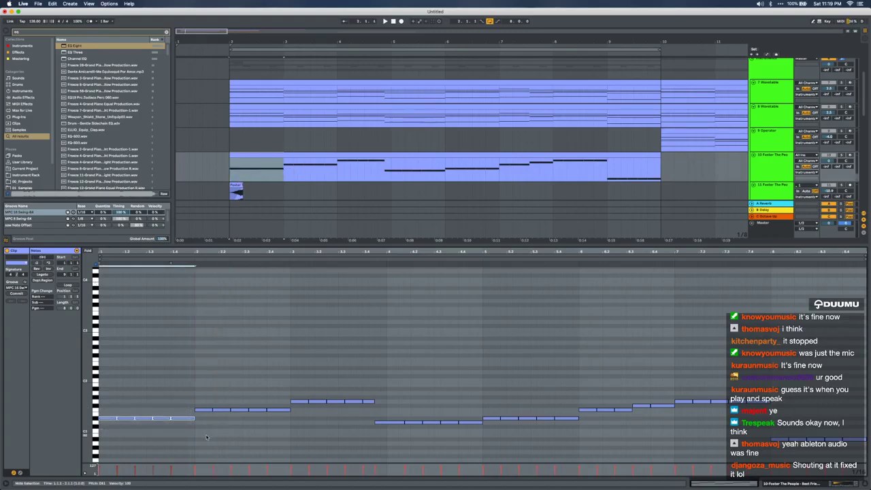
{"action": "key", "text": "Up"}
{"action": "key", "text": "Up"}
{"action": "key", "text": "Up"}
{"action": "key", "text": "Up"}
{"action": "key", "text": "Up"}
{"action": "key", "text": "Up"}
{"action": "key", "text": "Up"}
{"action": "key", "text": "Up"}
{"action": "key", "text": "Up"}
{"action": "key", "text": "Up"}
{"action": "key", "text": "Up"}
{"action": "key", "text": "Up"}
{"action": "key", "text": "Up"}
{"action": "key", "text": "Up"}
{"action": "key", "text": "Up"}
{"action": "key", "text": "Up"}
{"action": "key", "text": "Up"}
{"action": "key", "text": "Up"}
{"action": "key", "text": "Up"}
{"action": "key", "text": "Up"}
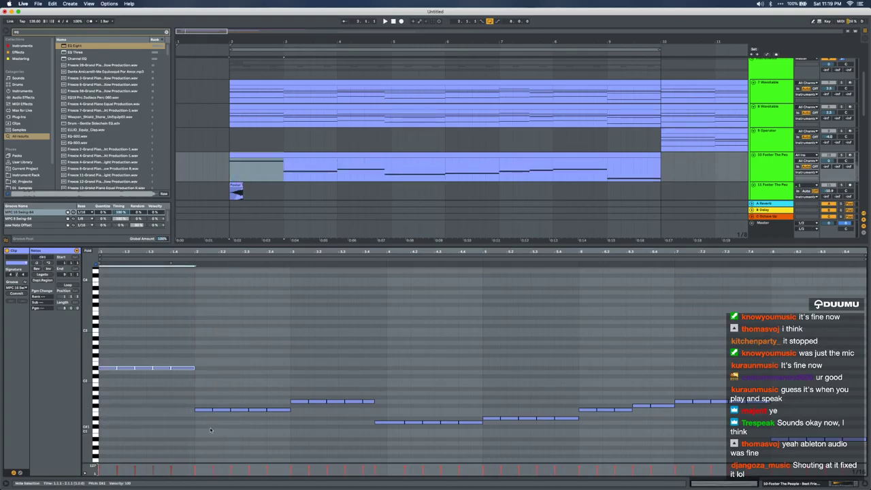
{"action": "key", "text": "Up"}
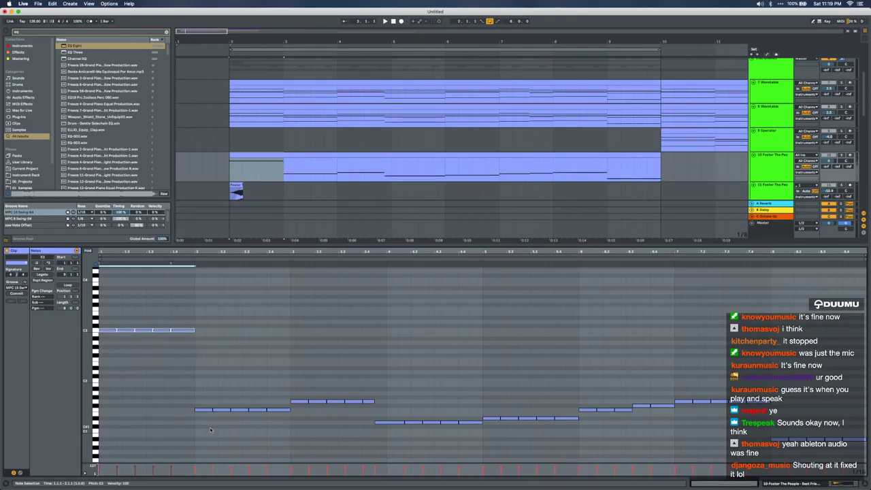
Duplicate the C3 notes across all eight bars of the clip, correcting the note lengths where the copies overlap
{"action": "key", "text": "super+d"}
{"action": "key", "text": "super+d"}
{"action": "mouse_move", "coordinate": [373, 339]}
{"action": "left_mouse_down"}
{"action": "mouse_move", "coordinate": [372, 315]}
{"action": "mouse_move", "coordinate": [372, 356]}
{"action": "left_mouse_up"}
{"action": "key", "text": "shift+Left"}
{"action": "key", "text": "shift+Left"}
{"action": "key", "text": "shift+Left"}
{"action": "key", "text": "super+d"}
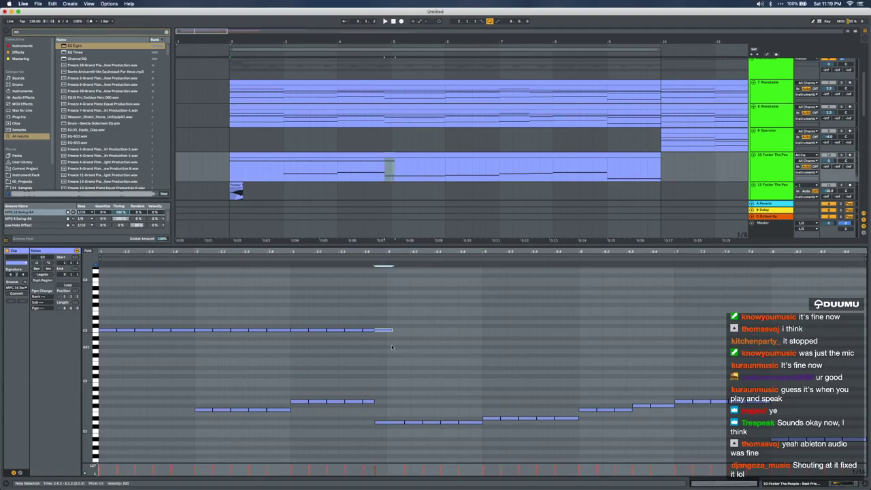
{"action": "left_click_drag", "start_coordinate": [289, 326], "coordinate": [204, 337]}
{"action": "key", "text": "super+d"}
{"action": "key", "text": "super+d"}
{"action": "left_click", "coordinate": [382, 330]}
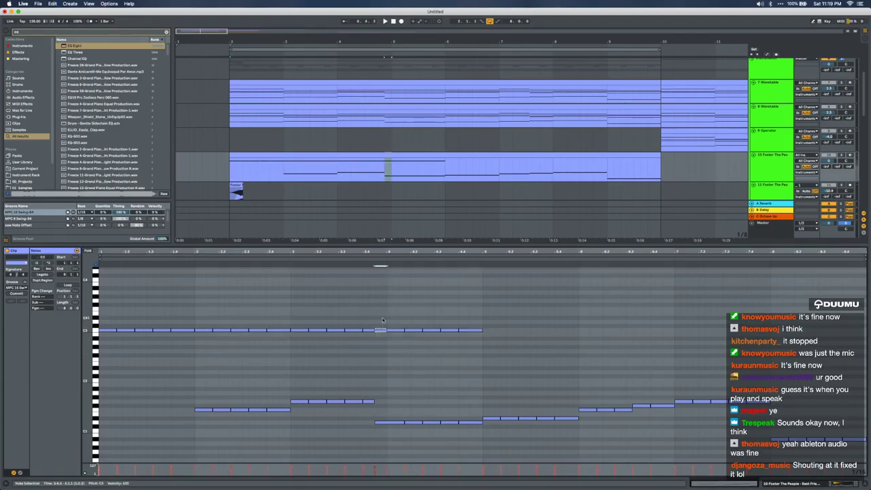
{"action": "left_click_drag", "start_coordinate": [468, 324], "coordinate": [99, 337]}
{"action": "key", "text": "ctrl+d"}
{"action": "left_click", "coordinate": [753, 329]}
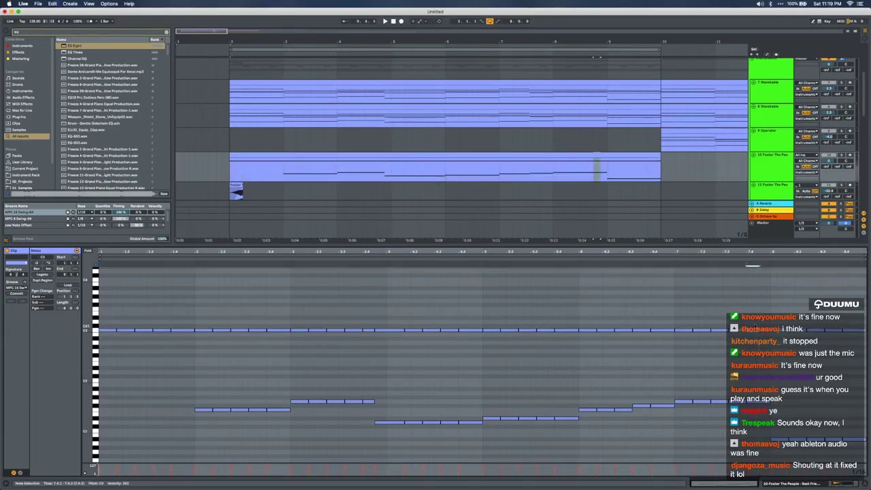
{"action": "key", "text": "super+d"}
{"action": "key", "text": "shift+Left"}
{"action": "key", "text": "shift+Left"}
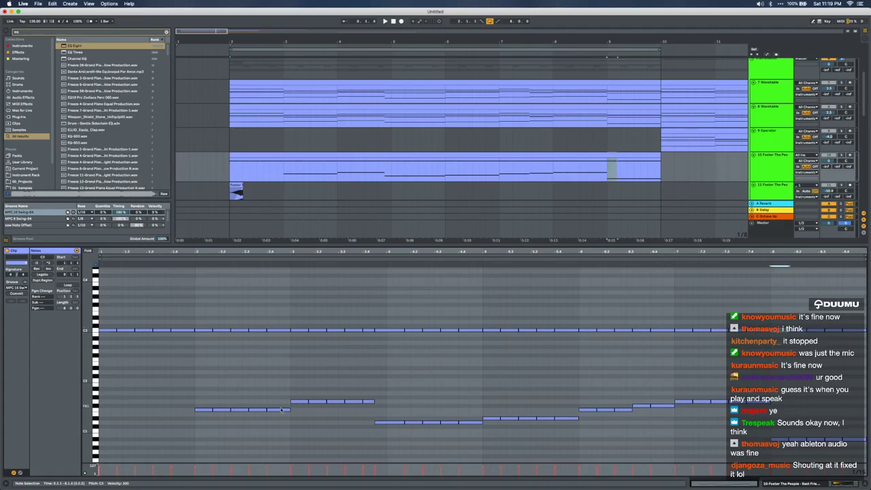
Delete the remaining lower notes beneath the C3 line and play the sampler track soloed
{"action": "left_click_drag", "start_coordinate": [120, 370], "coordinate": [792, 452]}
{"action": "key", "text": "Delete"}
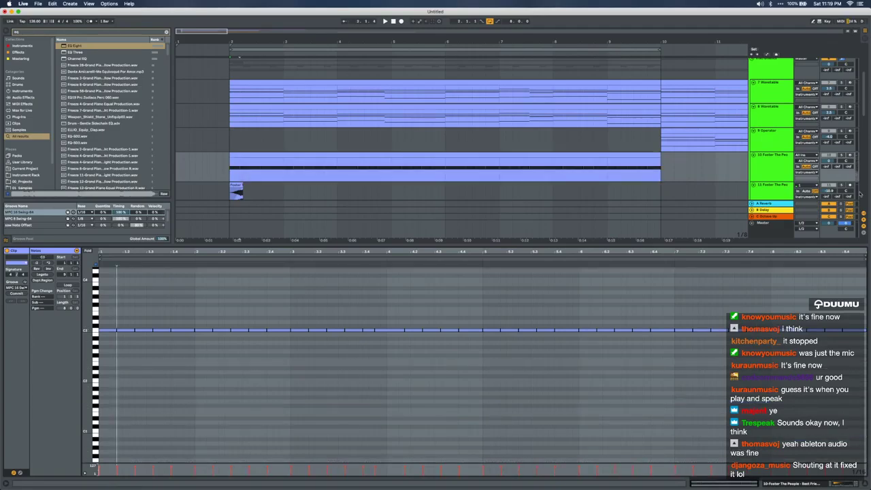
{"action": "key", "text": "space"}
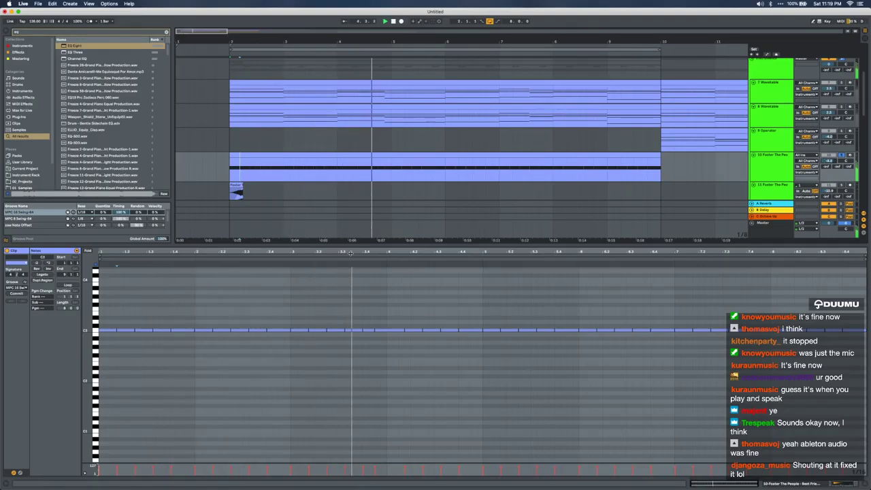
Delete the reversed slice copy on track 12 and cut the sampler clip's start where the short reversed slice plays
{"action": "key", "text": "super+alt+l"}
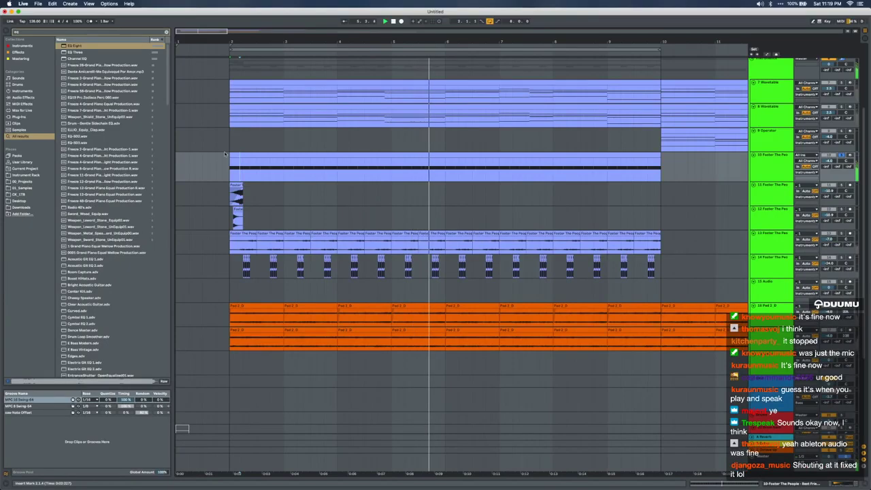
{"action": "scroll", "coordinate": [231, 157], "scroll_direction": "up", "scroll_amount": 5}
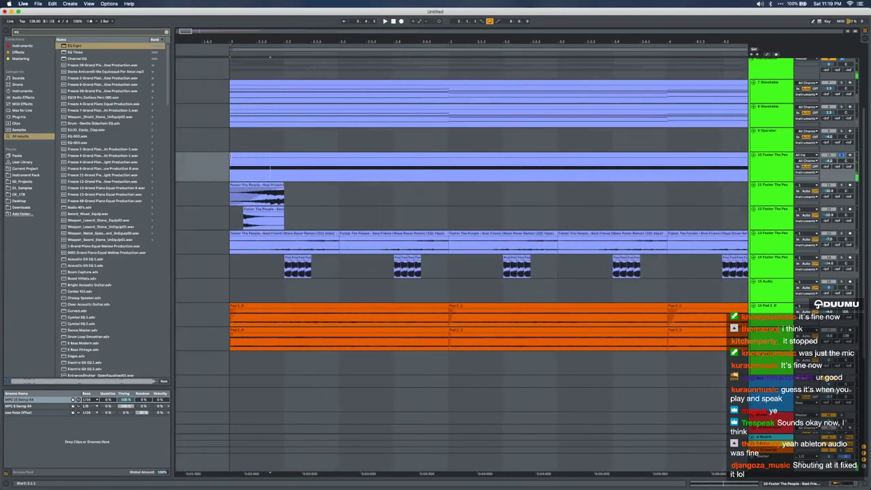
{"action": "left_click", "coordinate": [257, 209]}
{"action": "key", "text": "Delete"}
{"action": "left_click_drag", "start_coordinate": [287, 185], "coordinate": [206, 167]}
{"action": "key", "text": "Delete"}
{"action": "key", "text": "plus"}
Unsolo the sampler track, play the full mix and set the sampler track's volume to -8 dB
{"action": "left_click", "coordinate": [841, 155]}
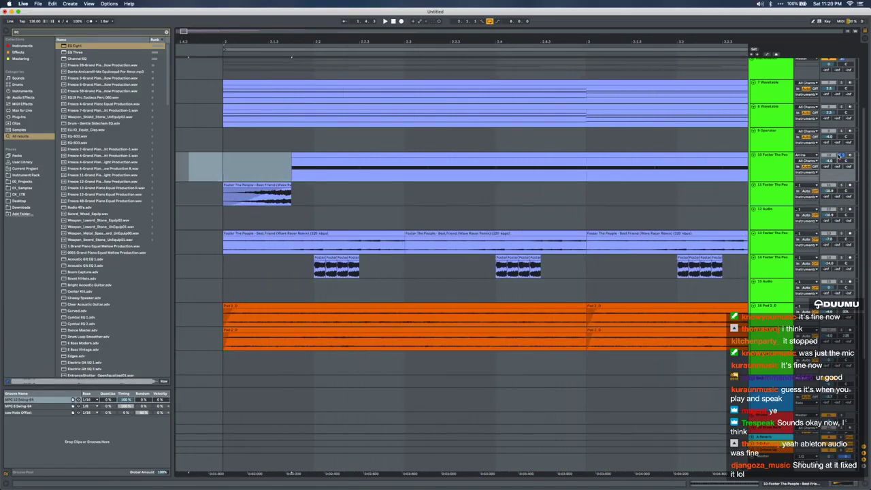
{"action": "key", "text": "space"}
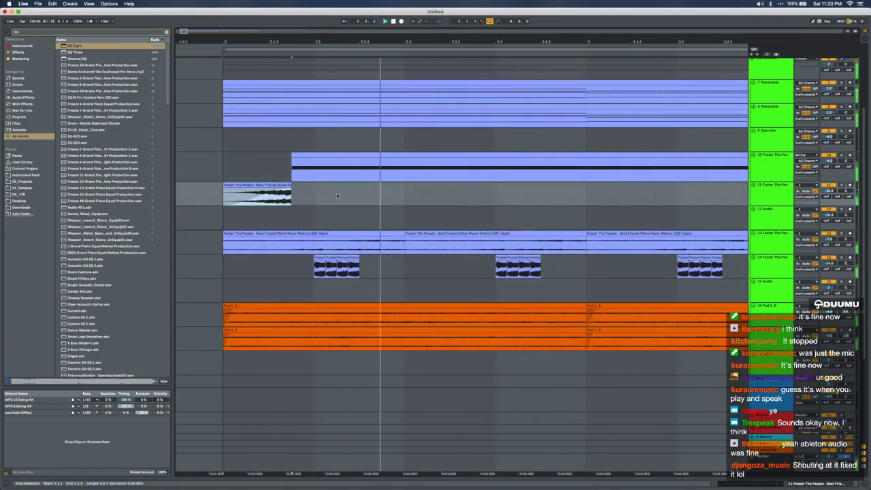
{"action": "key", "text": "minus"}
{"action": "key", "text": "minus"}
{"action": "key", "text": "minus"}
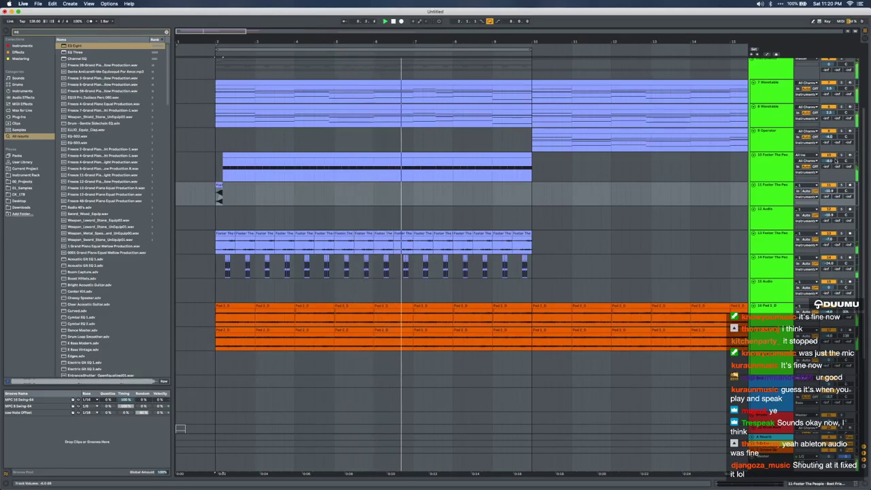
Solo the first Wavetable track, add another EQ Eight and cut about 7 dB around 417 Hz, checking it in the mix
{"action": "scroll", "coordinate": [860, 117], "scroll_direction": "up", "scroll_amount": 2}
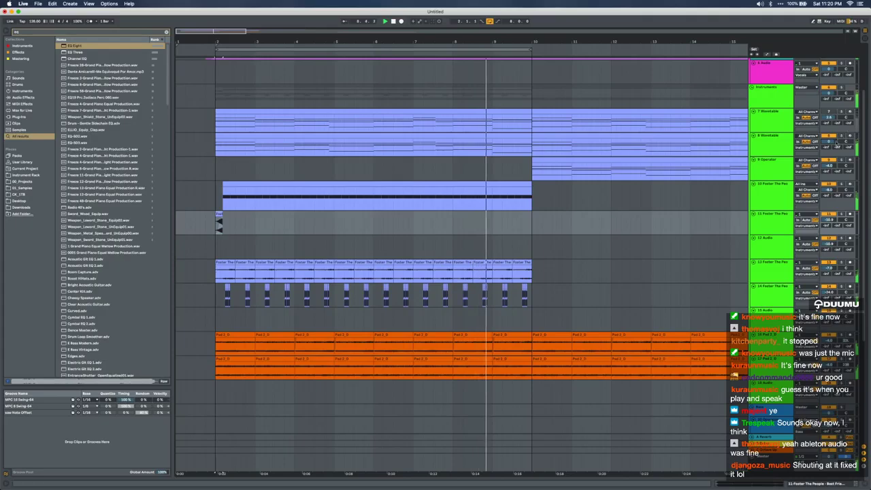
{"action": "double_click", "coordinate": [771, 112]}
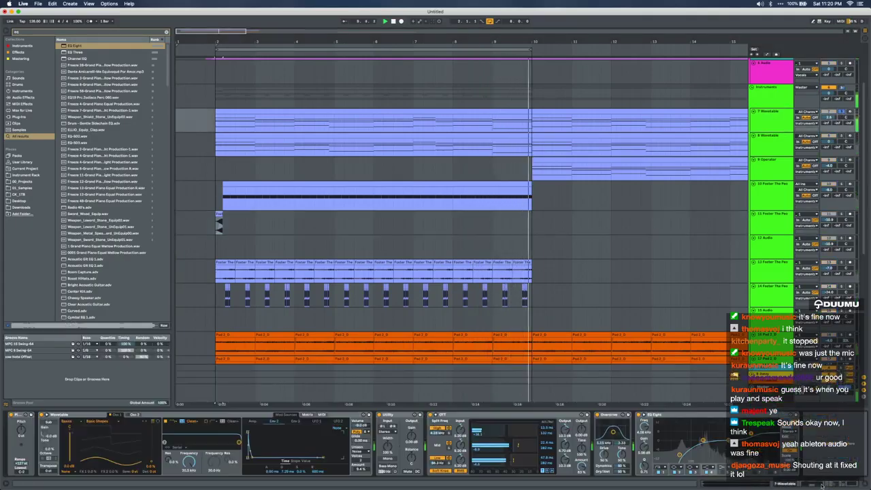
{"action": "key", "text": "super+f"}
{"action": "type", "text": "eq"}
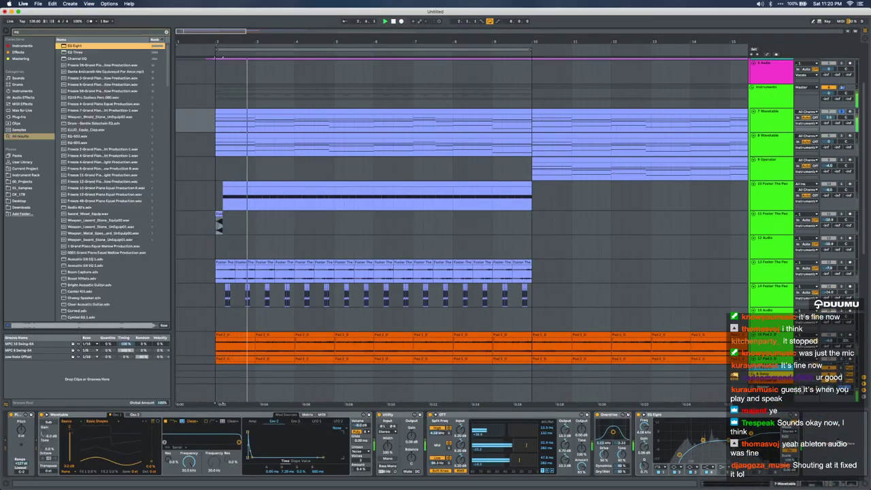
{"action": "key", "text": "Return"}
{"action": "left_click_drag", "start_coordinate": [766, 440], "coordinate": [777, 451]}
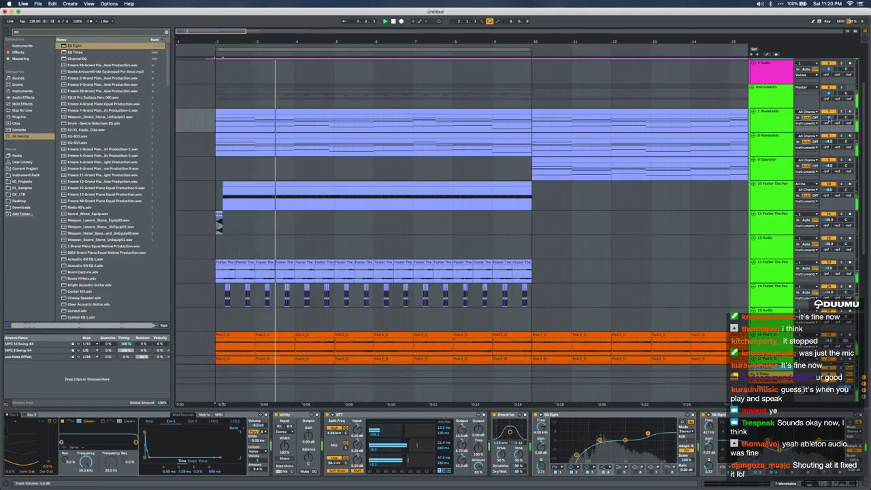
{"action": "left_click", "coordinate": [776, 121]}
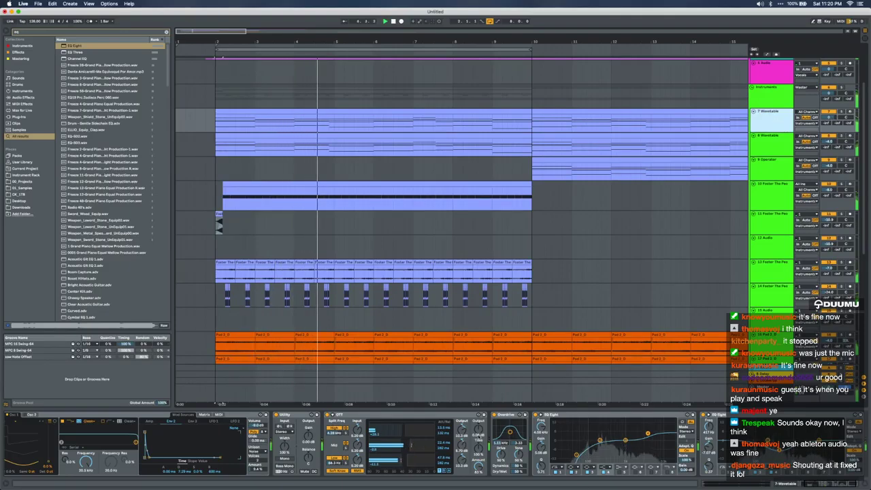
{"action": "left_click", "coordinate": [664, 435]}
{"action": "scroll", "coordinate": [467, 474], "scroll_direction": "right", "scroll_amount": 2}
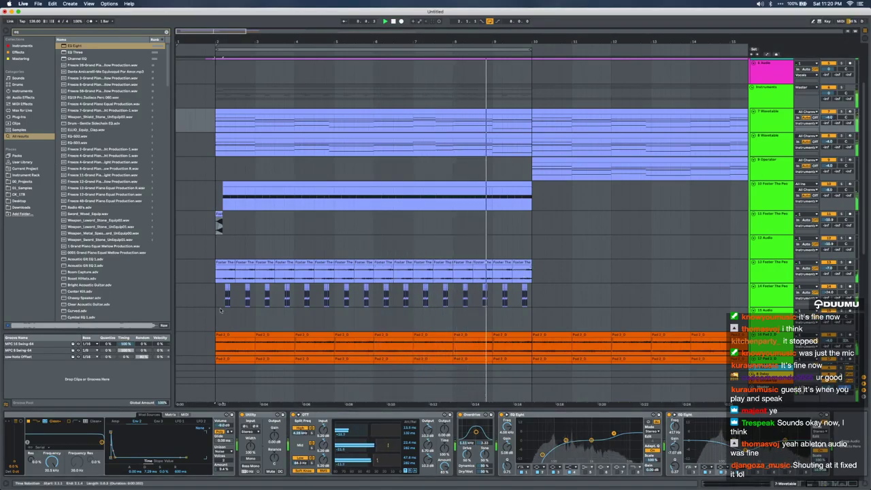
Duplicate the sampler and remix slice clips from bars 2–10 into the following eight bars, and turn off loop playback
{"action": "left_click_drag", "start_coordinate": [216, 297], "coordinate": [533, 190]}
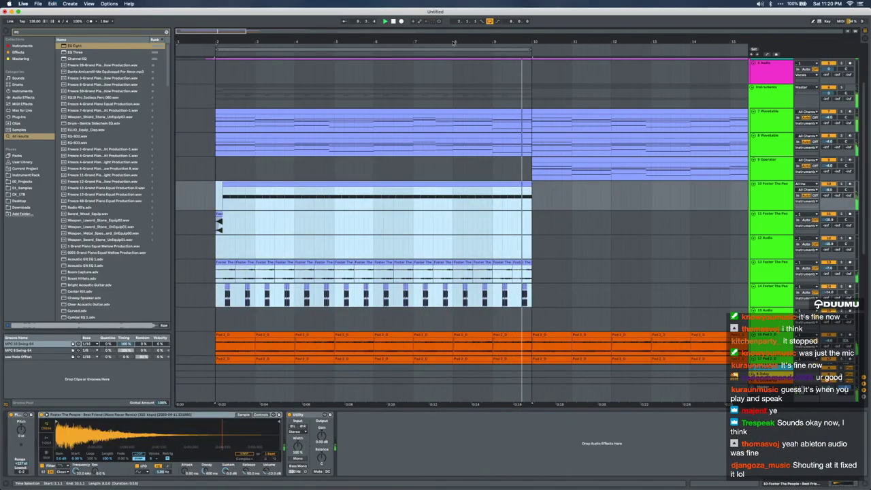
{"action": "key", "text": "super+d"}
{"action": "left_click", "coordinate": [489, 21]}
{"action": "key", "text": "space"}
{"action": "scroll", "coordinate": [467, 191], "scroll_direction": "down", "scroll_amount": 5}
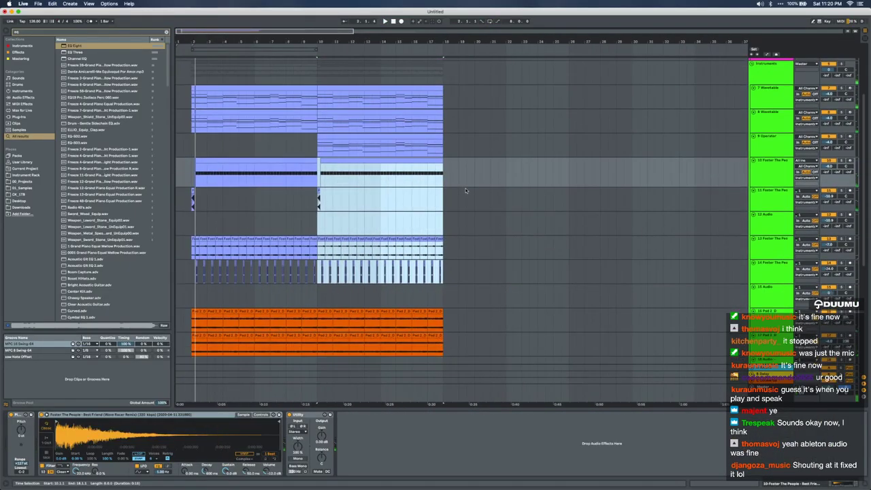
{"action": "key", "text": "plus"}
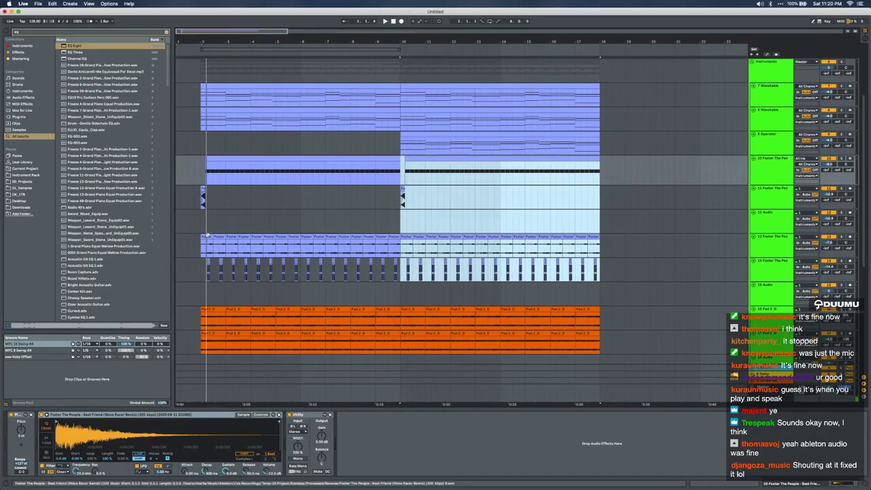
Fill the lead-in bar before bar 2 with copies of the looped remix slice
{"action": "left_click", "coordinate": [194, 244]}
{"action": "left_click_drag", "start_coordinate": [179, 238], "coordinate": [179, 239]}
{"action": "key", "text": "super+d"}
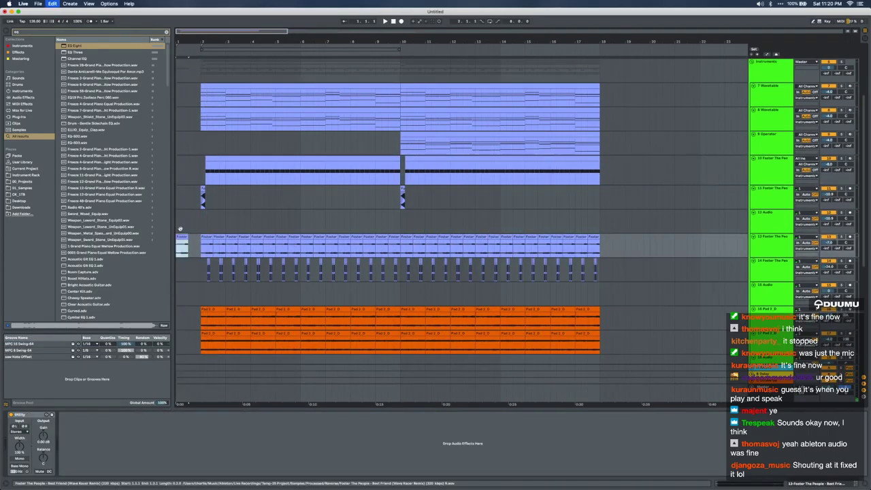
Extend the first clips of both pad tracks back to bar 1 and shape curved fade-ins about one bar long
{"action": "scroll", "coordinate": [189, 238], "scroll_direction": "up", "scroll_amount": 5}
{"action": "scroll", "coordinate": [314, 269], "scroll_direction": "down", "scroll_amount": 2}
{"action": "mouse_move", "coordinate": [271, 280]}
{"action": "left_mouse_down"}
{"action": "mouse_move", "coordinate": [181, 279]}
{"action": "mouse_move", "coordinate": [269, 280]}
{"action": "mouse_move", "coordinate": [179, 304]}
{"action": "mouse_move", "coordinate": [280, 306]}
{"action": "left_mouse_up"}
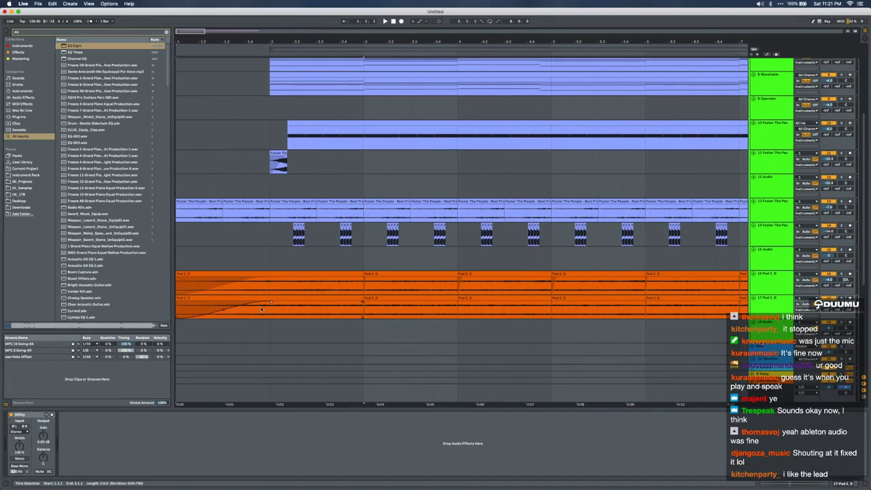
{"action": "left_click_drag", "start_coordinate": [222, 310], "coordinate": [229, 313]}
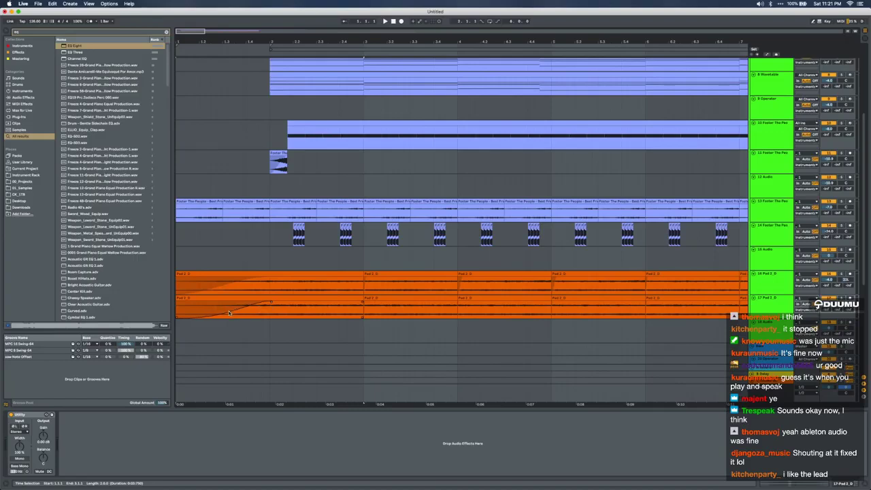
Play the arrangement from bar 1 and lower the short reversed slice track's volume to about -14 dB
{"action": "left_click", "coordinate": [219, 273]}
{"action": "key", "text": "space"}
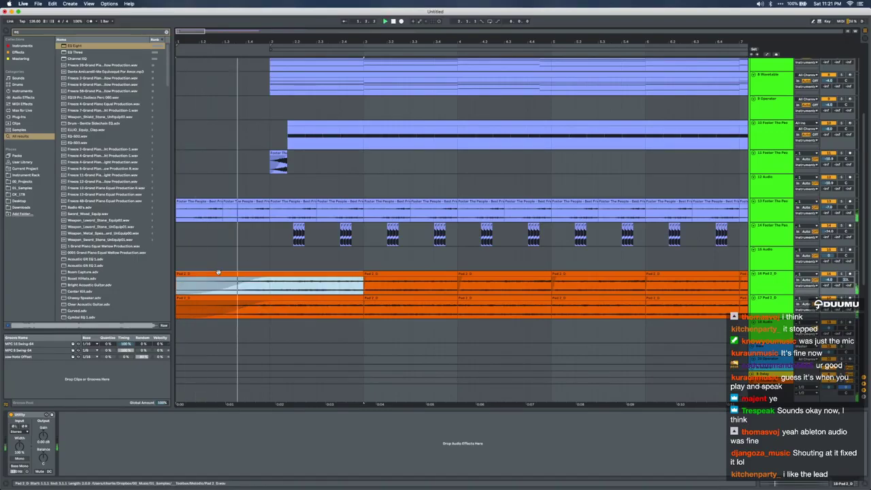
{"action": "scroll", "coordinate": [356, 240], "scroll_direction": "down", "scroll_amount": 5}
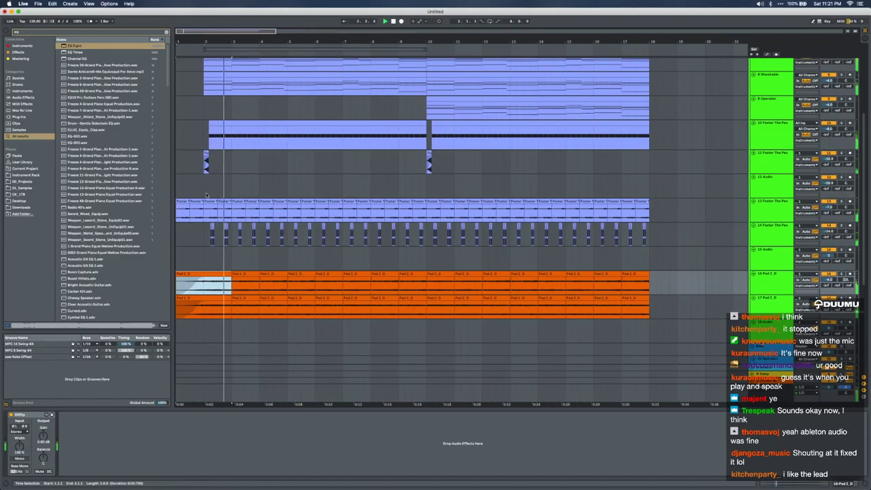
{"action": "left_click", "coordinate": [706, 165]}
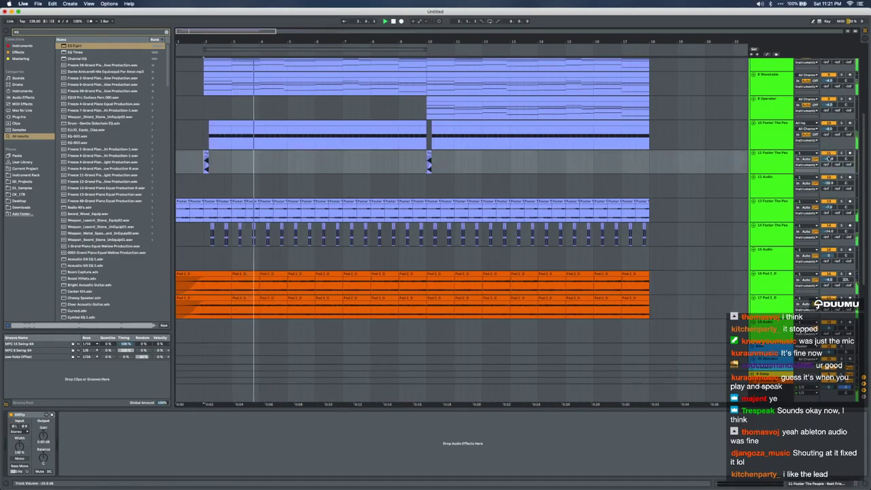
{"action": "left_click", "coordinate": [760, 157]}
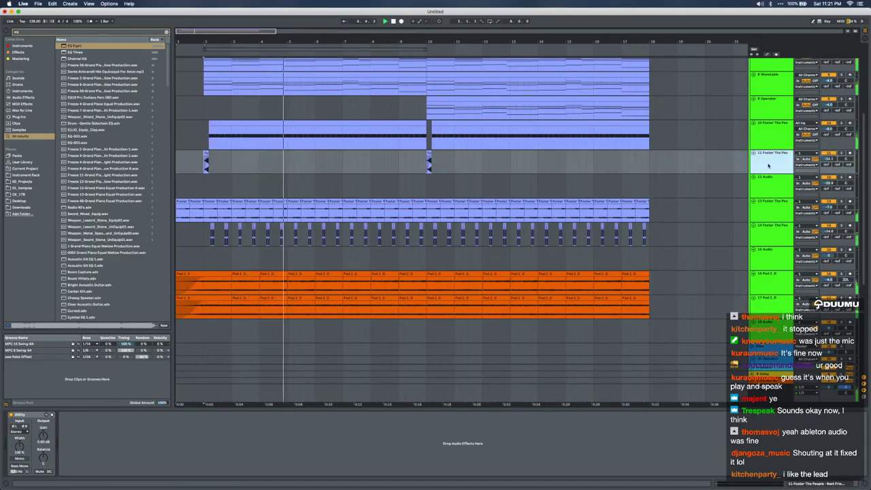
{"action": "scroll", "coordinate": [404, 177], "scroll_direction": "up", "scroll_amount": 1}
{"action": "scroll", "coordinate": [404, 176], "scroll_direction": "up", "scroll_amount": 4}
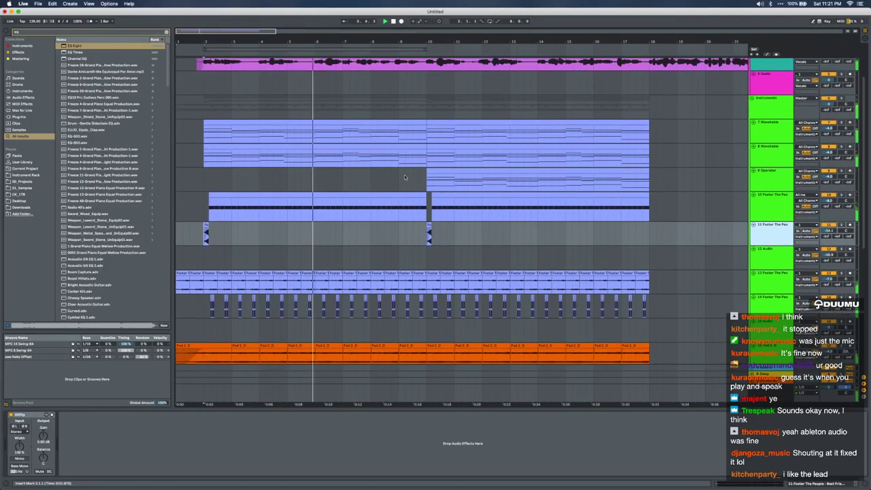
Audition the first Wavetable track in solo, take it out of solo, and restart playback from bar 2
{"action": "left_click", "coordinate": [841, 124]}
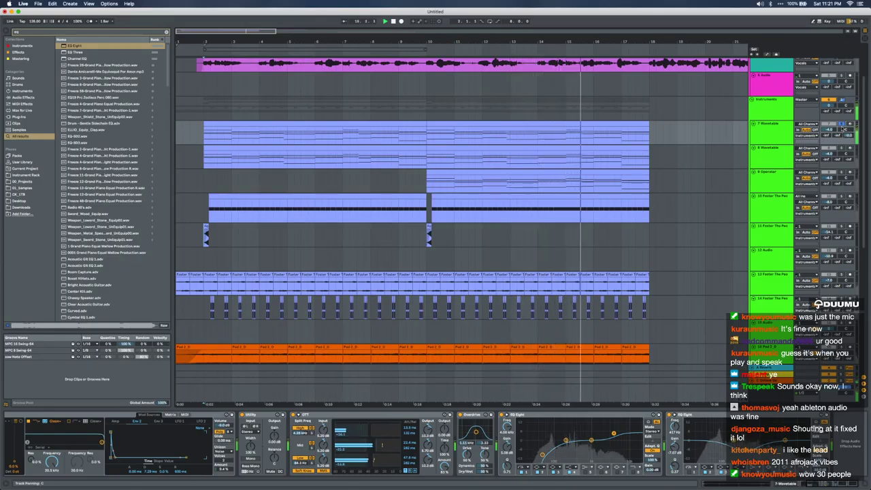
{"action": "left_click", "coordinate": [842, 124]}
{"action": "key", "text": "space"}
{"action": "key", "text": "space"}
{"action": "left_click", "coordinate": [298, 191]}
{"action": "scroll", "coordinate": [202, 187], "scroll_direction": "up", "scroll_amount": 3}
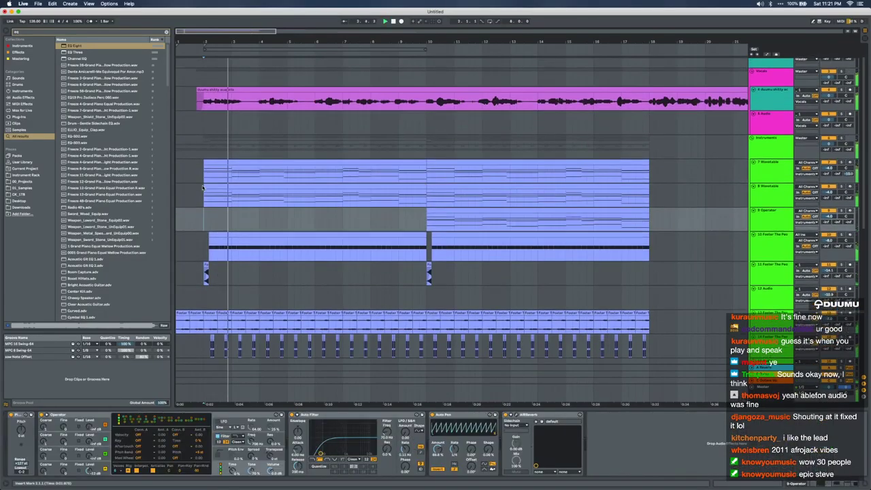
Duplicate the bass Operator track and copy the second Wavetable track's bars 10–18 clip onto the duplicate at bar 10
{"action": "scroll", "coordinate": [203, 187], "scroll_direction": "down", "scroll_amount": 3}
{"action": "scroll", "coordinate": [203, 187], "scroll_direction": "down", "scroll_amount": 10}
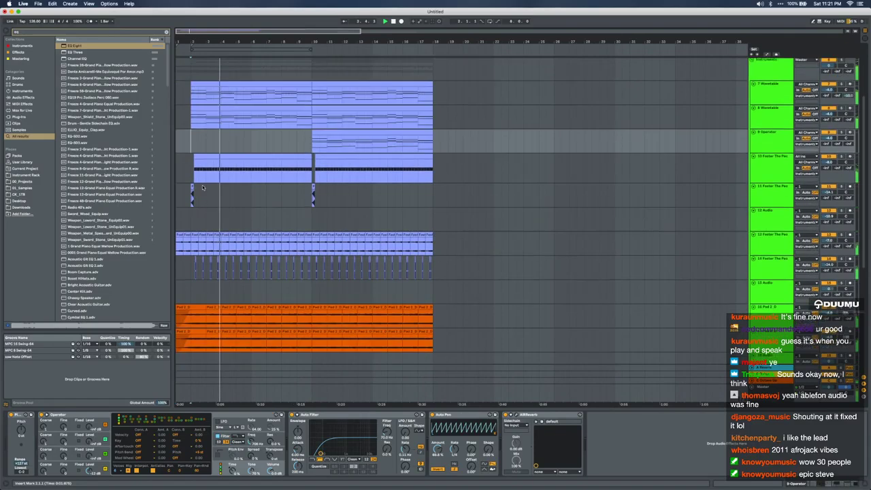
{"action": "key", "text": "super+alt+l"}
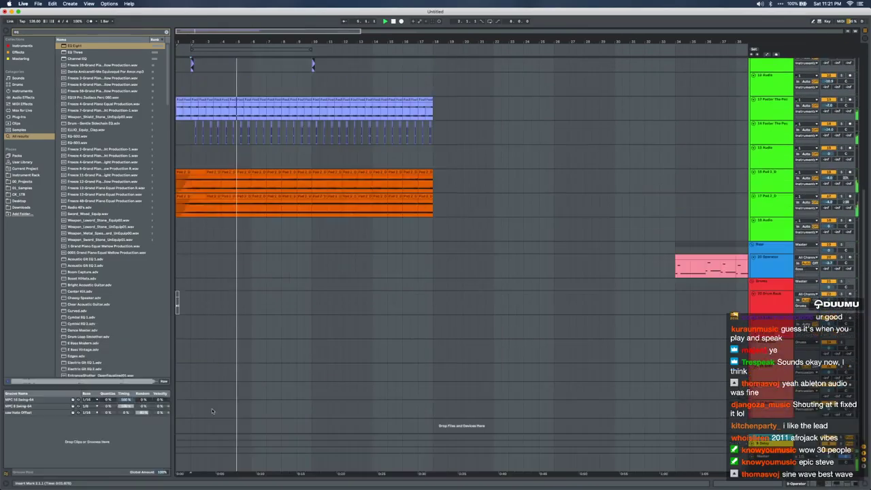
{"action": "scroll", "coordinate": [300, 335], "scroll_direction": "up", "scroll_amount": 8}
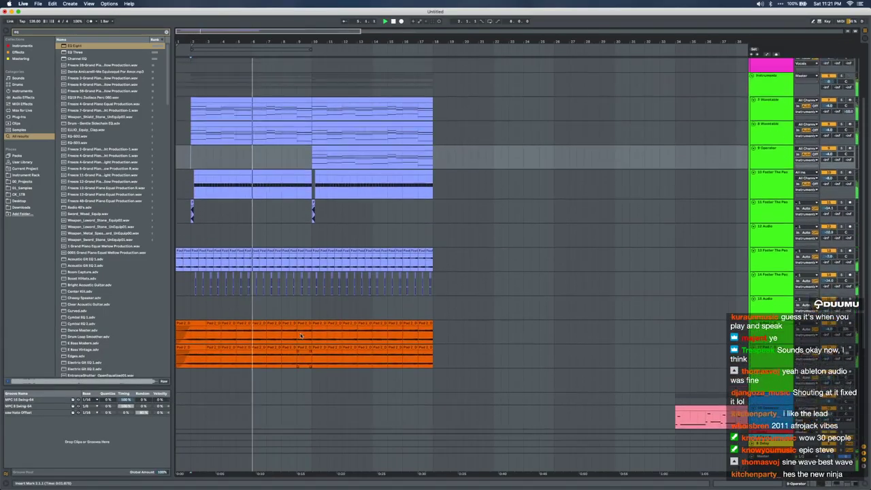
{"action": "scroll", "coordinate": [341, 103], "scroll_direction": "down", "scroll_amount": 2}
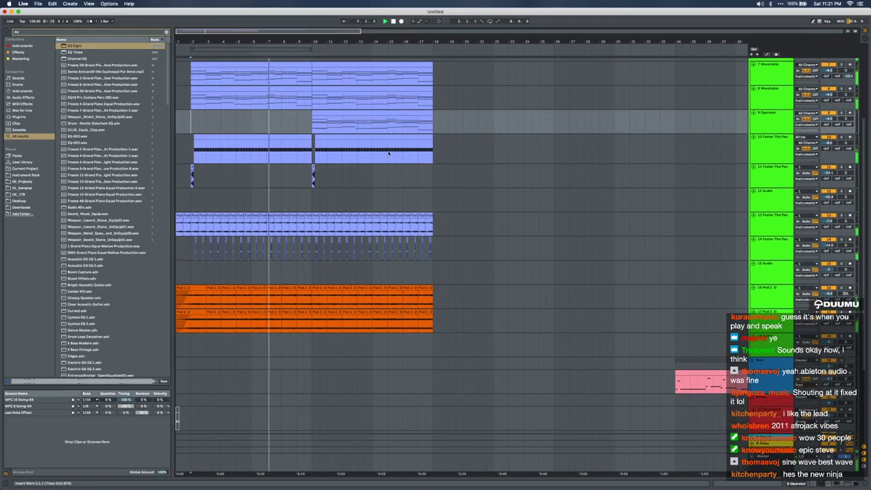
{"action": "left_click", "coordinate": [342, 103]}
{"action": "scroll", "coordinate": [580, 350], "scroll_direction": "down", "scroll_amount": 2}
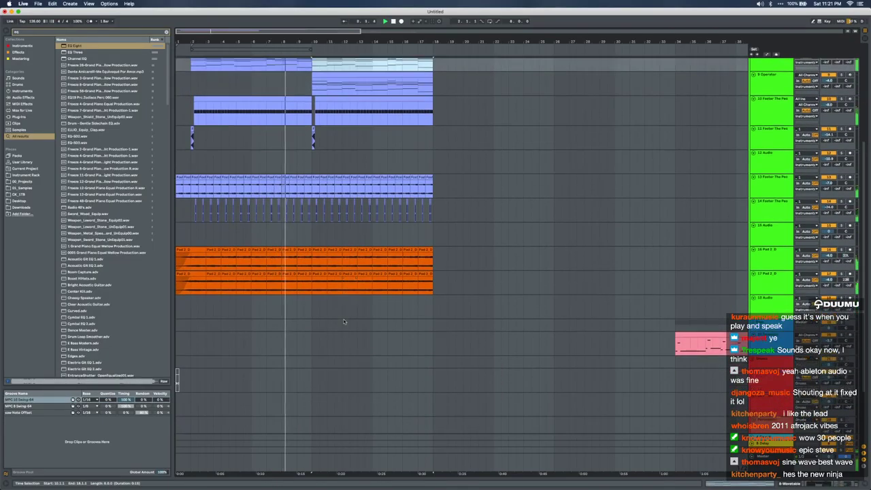
{"action": "left_click", "coordinate": [311, 368]}
{"action": "key", "text": "super+v"}
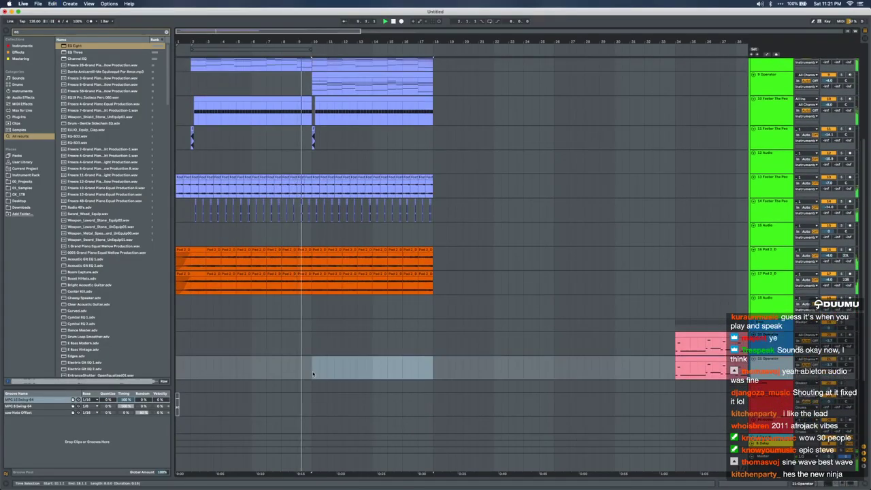
Delete the upper chord notes in the copied bass clip, keeping only the lowest note line
{"action": "double_click", "coordinate": [341, 359]}
{"action": "left_click_drag", "start_coordinate": [99, 382], "coordinate": [864, 296]}
{"action": "key", "text": "plus"}
{"action": "key", "text": "Delete"}
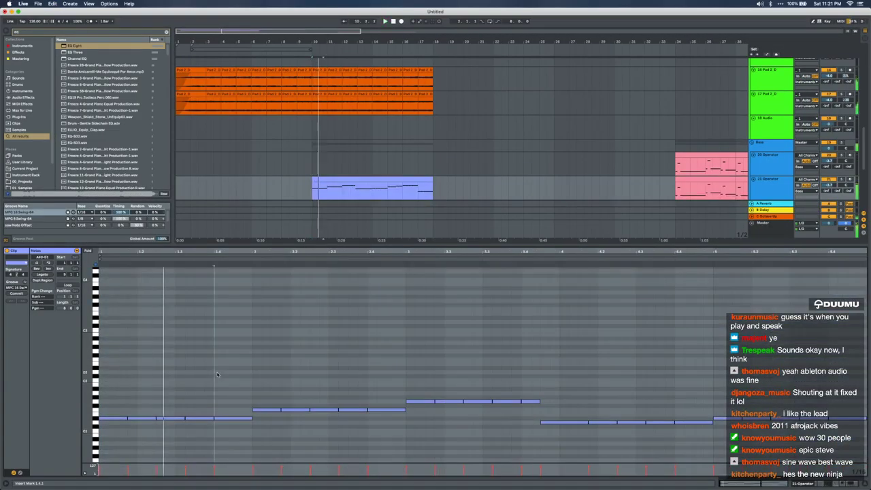
Try the remaining notes a semitone higher, restore them, and delete the pink clip at bar 34 on the duplicated bass track
{"action": "key", "text": "super+a"}
{"action": "key", "text": "Up"}
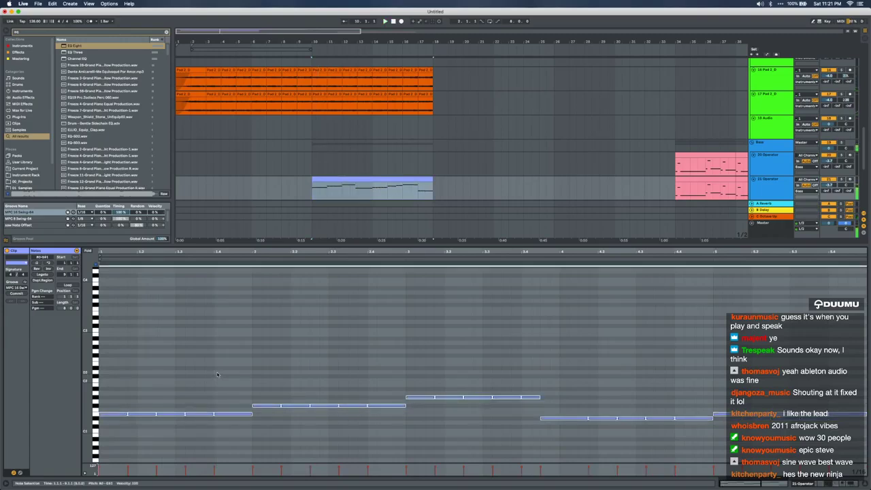
{"action": "key", "text": "Down"}
{"action": "key", "text": "shift+Tab"}
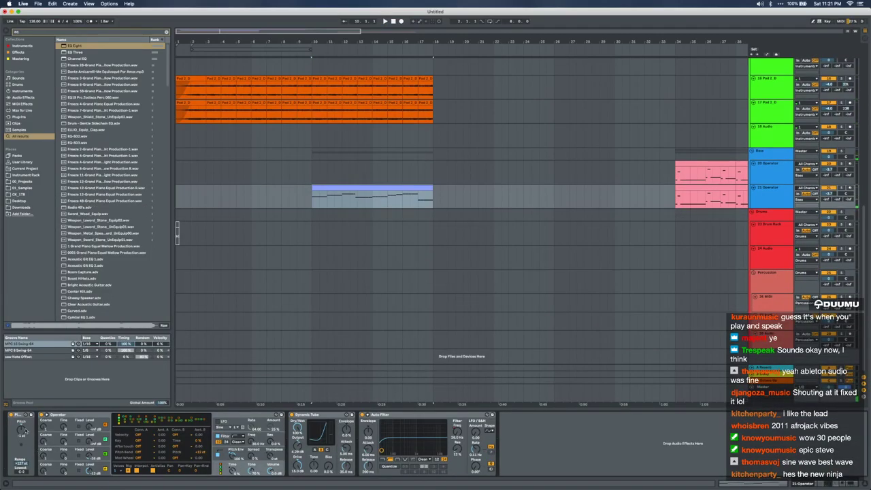
{"action": "left_click", "coordinate": [687, 187]}
{"action": "key", "text": "Delete"}
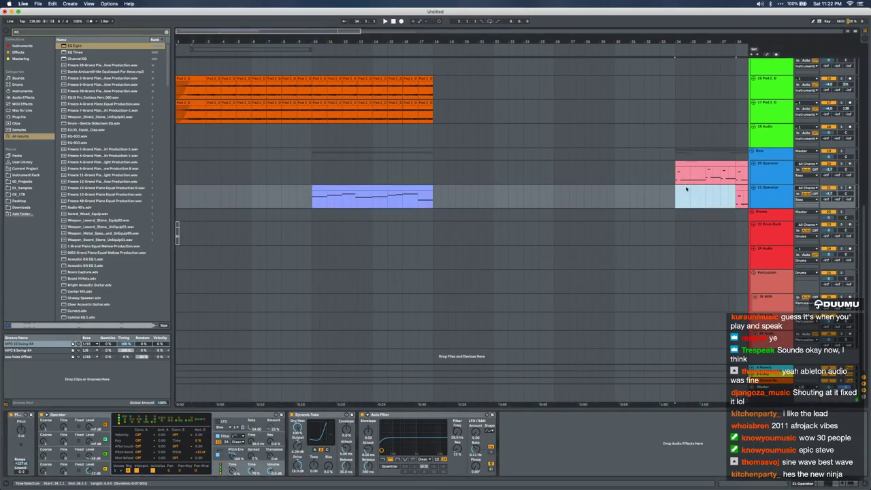
Open the original bass track's first clip at bar 34, select its notes, and play it back
{"action": "left_click", "coordinate": [676, 177]}
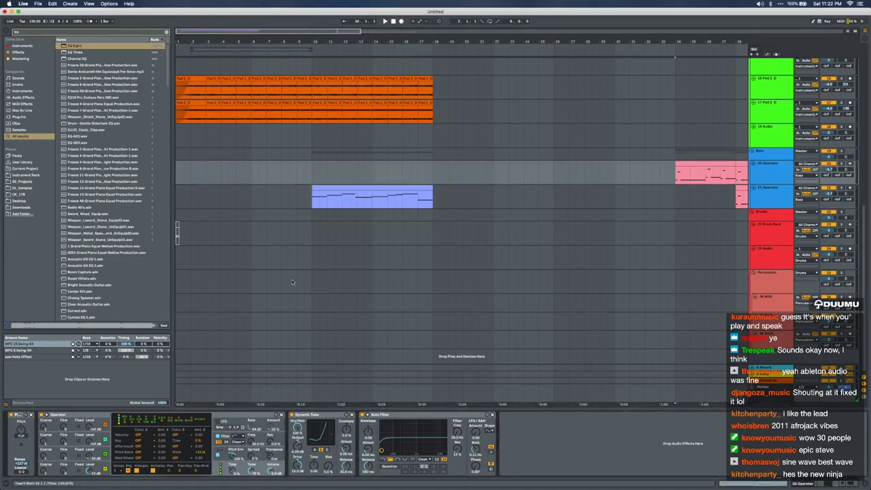
{"action": "key", "text": "w"}
{"action": "scroll", "coordinate": [481, 187], "scroll_direction": "up", "scroll_amount": 1}
{"action": "left_click", "coordinate": [319, 173]}
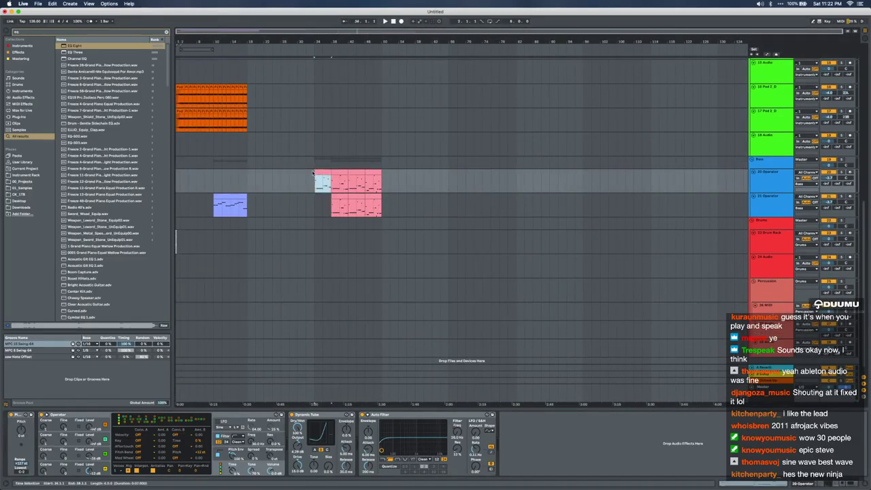
{"action": "double_click", "coordinate": [315, 175]}
{"action": "key", "text": "super+a"}
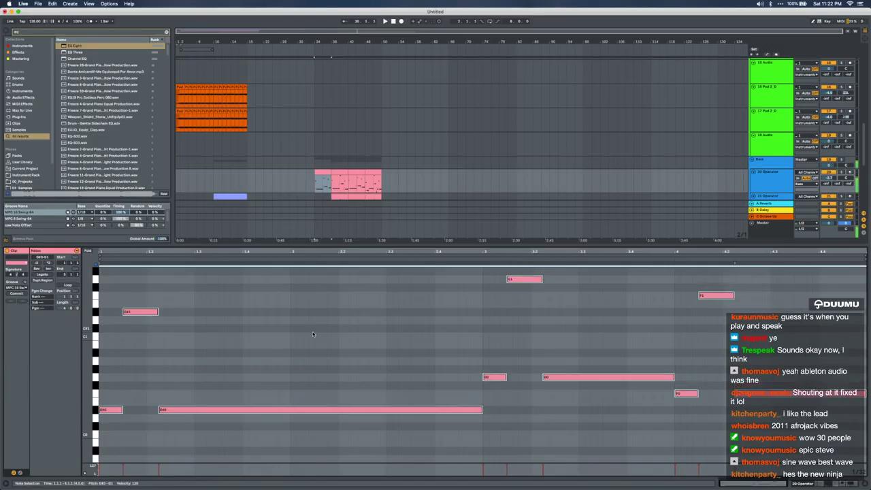
{"action": "left_click", "coordinate": [327, 170]}
{"action": "key", "text": "space"}
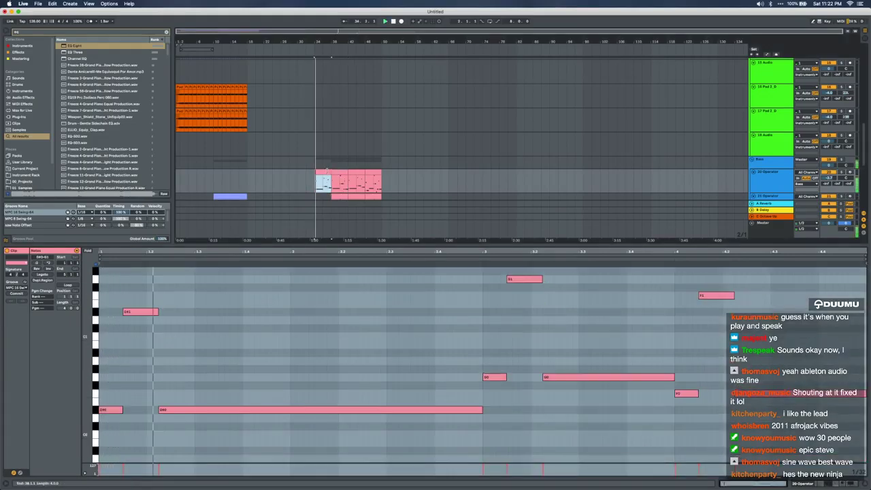
{"action": "key", "text": "space"}
Transpose the notes in the following pink clips on the original bass Operator track down one semitone
{"action": "left_click", "coordinate": [341, 171]}
{"action": "left_click", "coordinate": [349, 297]}
{"action": "key", "text": "super+a"}
{"action": "key", "text": "Down"}
{"action": "left_click", "coordinate": [356, 178]}
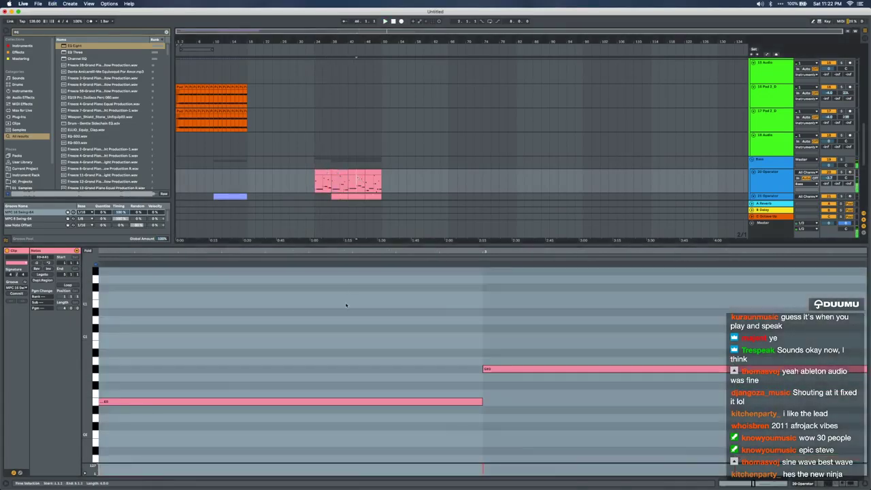
{"action": "key", "text": "Down"}
{"action": "left_click", "coordinate": [366, 198]}
{"action": "left_click", "coordinate": [373, 185]}
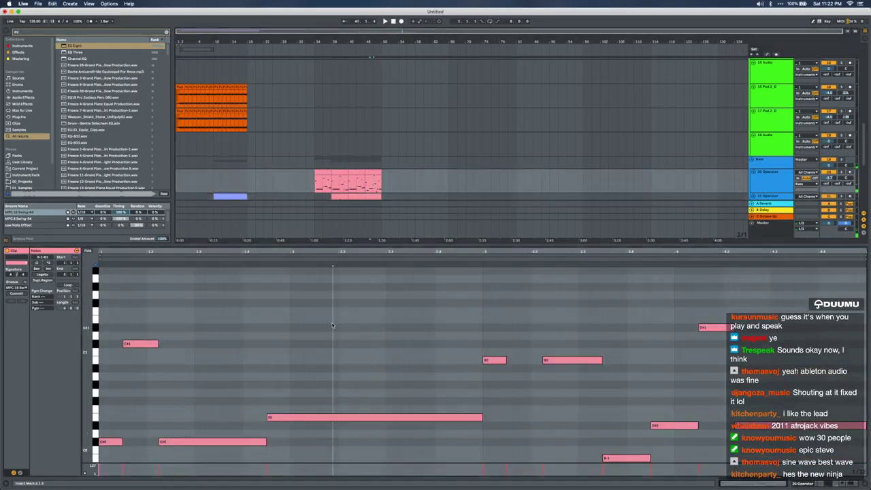
{"action": "left_click", "coordinate": [332, 321]}
Delete the remaining pink clips from bar 38 onward on the duplicated bass track
{"action": "scroll", "coordinate": [381, 186], "scroll_direction": "down", "scroll_amount": 1}
{"action": "left_click_drag", "start_coordinate": [407, 196], "coordinate": [324, 196]}
{"action": "key", "text": "plus"}
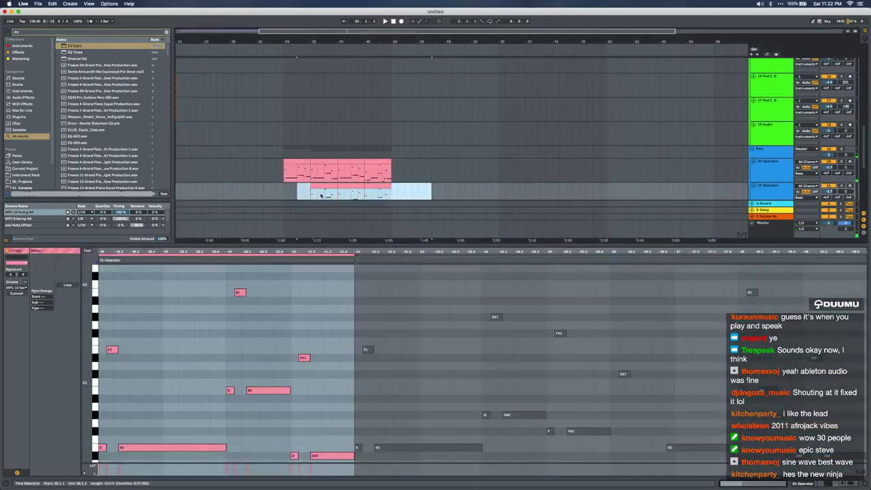
{"action": "scroll", "coordinate": [325, 196], "scroll_direction": "left", "scroll_amount": 4}
{"action": "key", "text": "Delete"}
Play the new bass clip from bar 10 and transpose all its notes down one octave
{"action": "left_click", "coordinate": [258, 180]}
{"action": "key", "text": "space"}
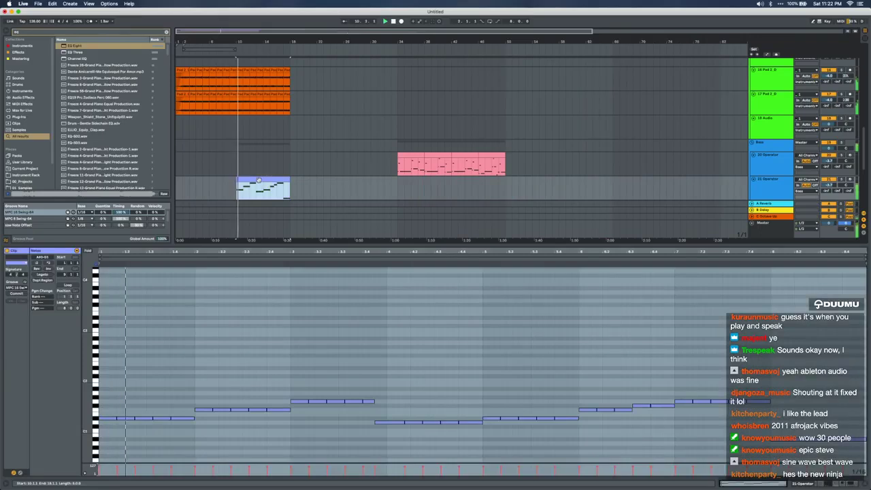
{"action": "key", "text": "space"}
{"action": "left_click", "coordinate": [198, 317]}
{"action": "key", "text": "super+a"}
{"action": "key", "text": "shift+Down"}
{"action": "key", "text": "space"}
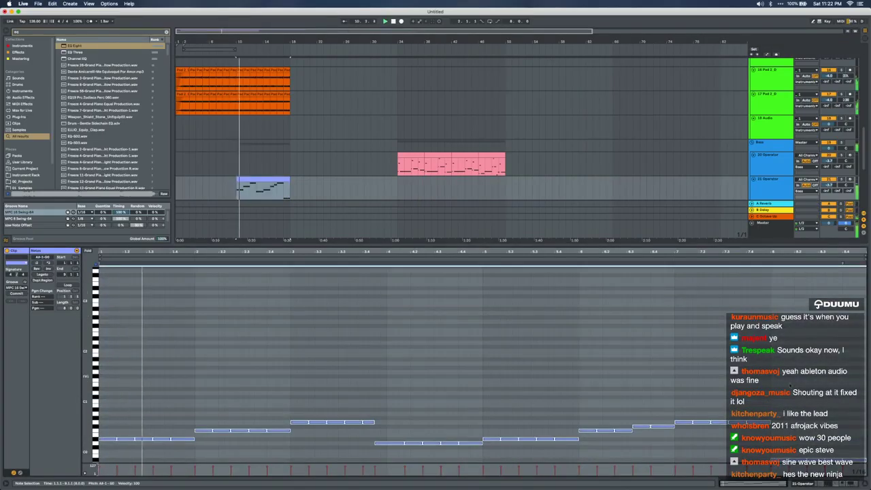
Shorten the envelope decay of oscillator A in the duplicated bass Operator to about 2.3 s
{"action": "key", "text": "shift+Tab"}
{"action": "left_click", "coordinate": [91, 468]}
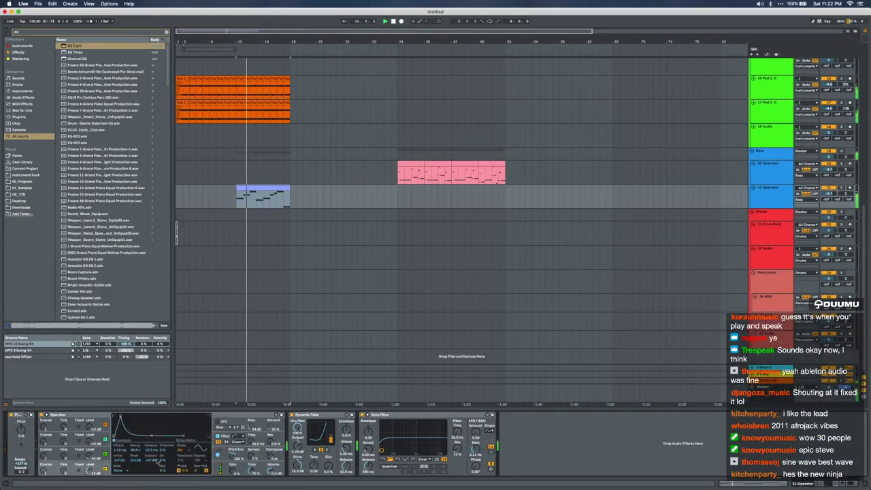
{"action": "left_click_drag", "start_coordinate": [135, 450], "coordinate": [135, 461]}
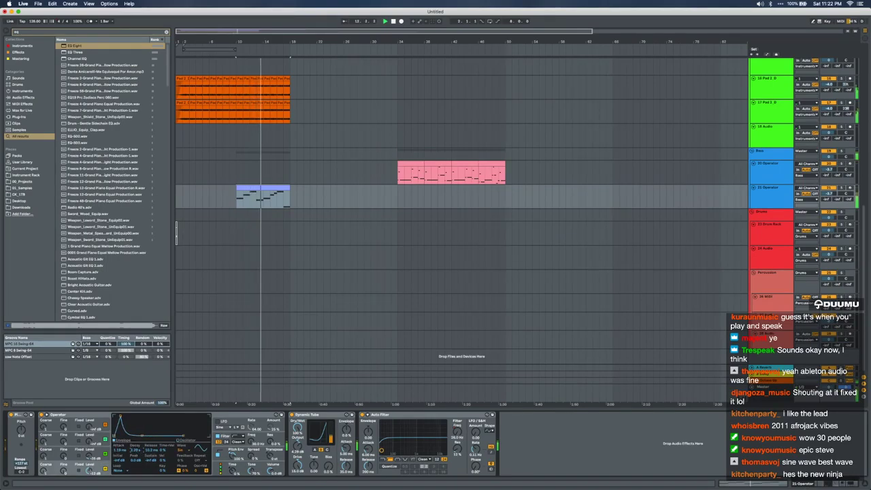
Duplicate the bars 10–18 material of the sampler and short reversed slice tracks into the following eight bars
{"action": "scroll", "coordinate": [237, 254], "scroll_direction": "up", "scroll_amount": 5}
{"action": "scroll", "coordinate": [238, 254], "scroll_direction": "up", "scroll_amount": 10}
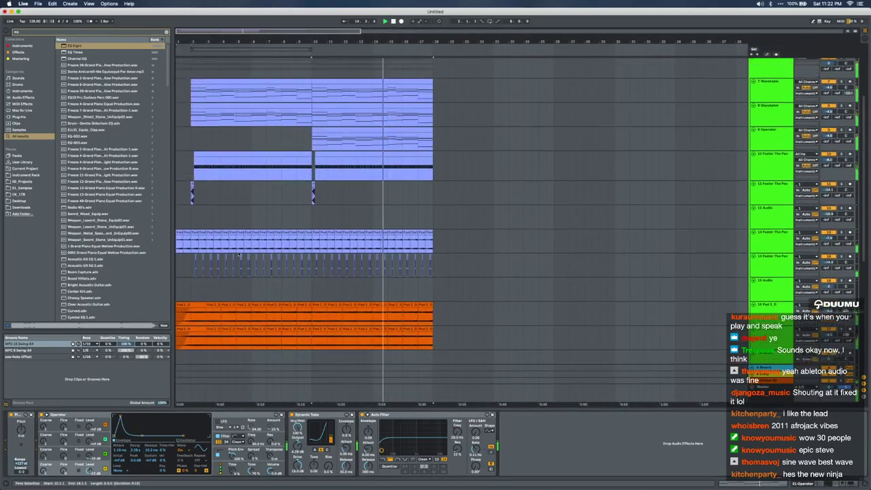
{"action": "scroll", "coordinate": [239, 254], "scroll_direction": "up", "scroll_amount": 1}
{"action": "left_click_drag", "start_coordinate": [192, 360], "coordinate": [433, 147]}
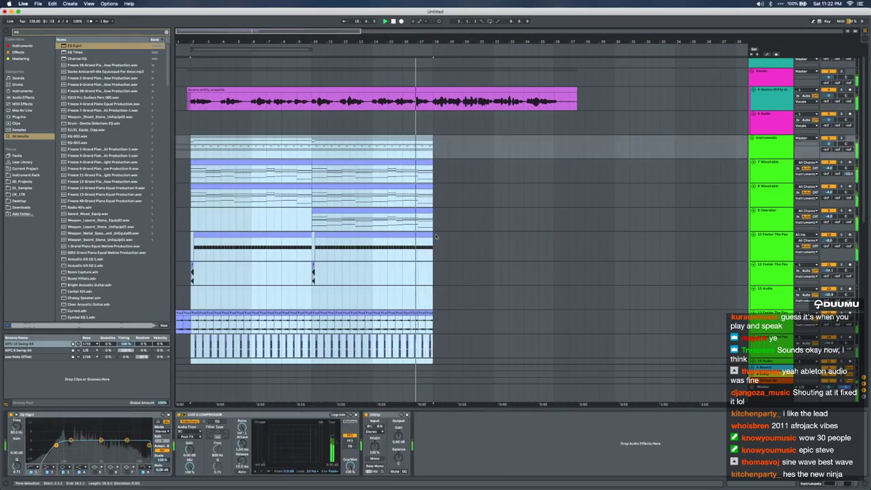
{"action": "scroll", "coordinate": [436, 236], "scroll_direction": "down", "scroll_amount": 1}
{"action": "left_click", "coordinate": [391, 220]}
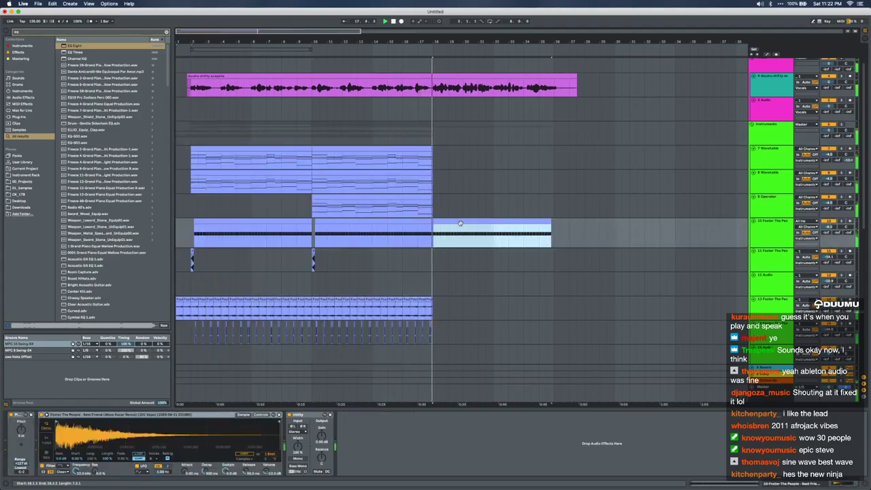
{"action": "key", "text": "shift+Down"}
{"action": "key", "text": "super+d"}
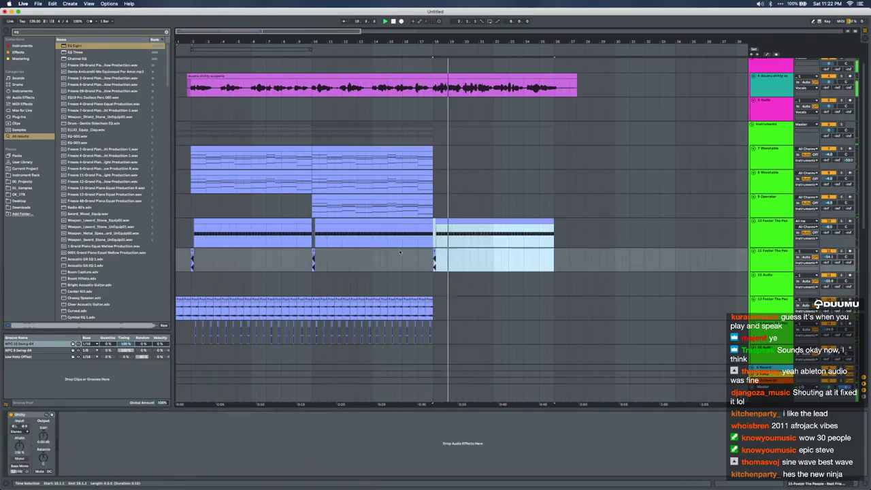
Duplicate the lead Operator clip from bars 10–18 into bars 18–26 and play the section with the vocal
{"action": "left_click", "coordinate": [411, 197]}
{"action": "key", "text": "super+d"}
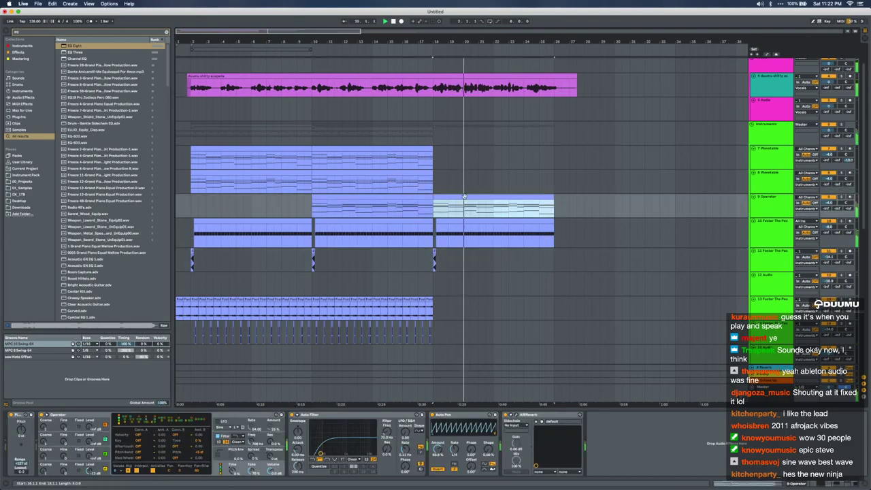
{"action": "scroll", "coordinate": [462, 198], "scroll_direction": "down", "scroll_amount": 5}
{"action": "scroll", "coordinate": [462, 197], "scroll_direction": "up", "scroll_amount": 5}
{"action": "scroll", "coordinate": [463, 200], "scroll_direction": "down", "scroll_amount": 2}
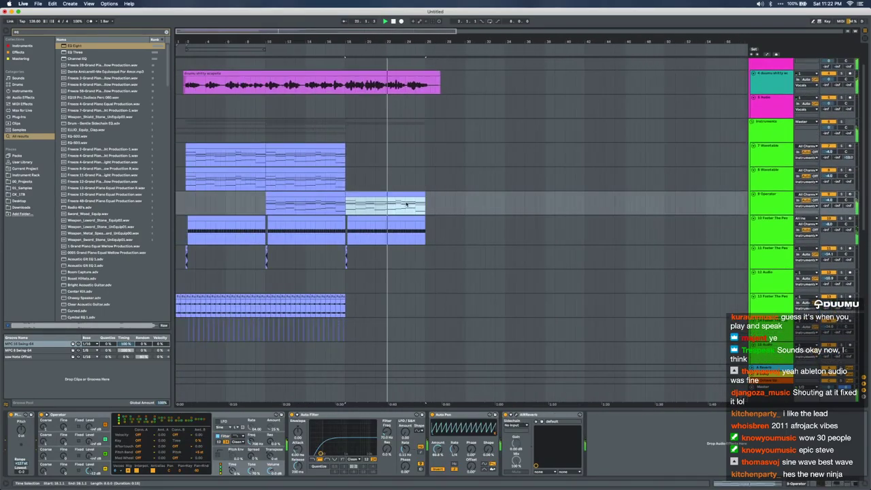
{"action": "left_click", "coordinate": [345, 238]}
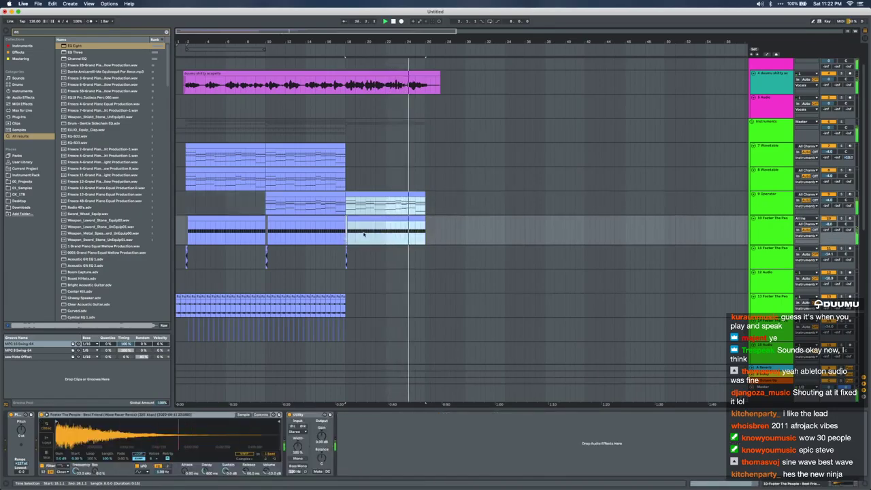
Delete the tail of the acapella clip just past bar 26 and stop playback
{"action": "left_click_drag", "start_coordinate": [430, 88], "coordinate": [441, 90]}
{"action": "scroll", "coordinate": [441, 90], "scroll_direction": "up", "scroll_amount": 3}
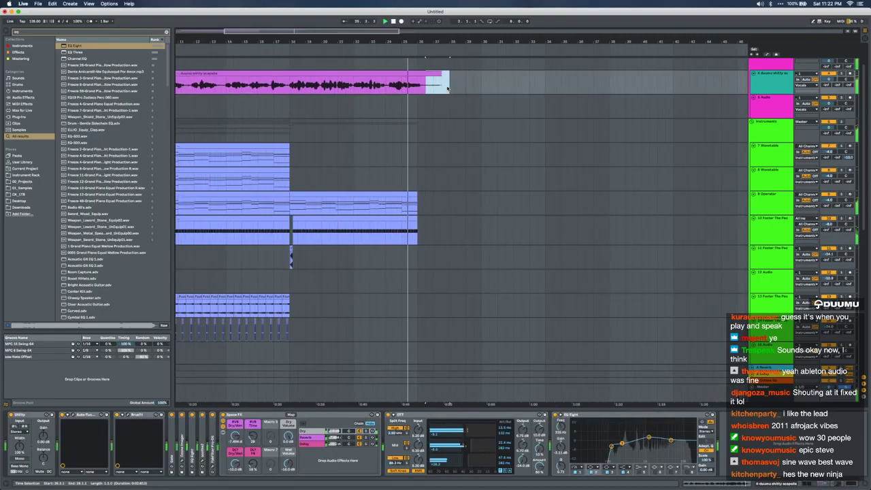
{"action": "key", "text": "Delete"}
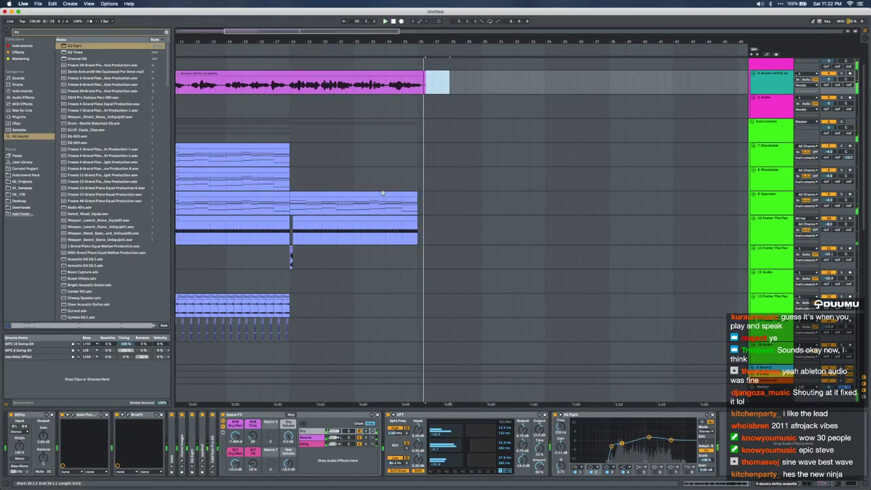
{"action": "key", "text": "space"}
Delete the copied lead Operator, sampler and reversed slice clips in bars 18–26
{"action": "left_click", "coordinate": [387, 195]}
{"action": "left_click", "coordinate": [376, 224], "text": "shift"}
{"action": "left_click_drag", "start_coordinate": [405, 225], "coordinate": [426, 227]}
{"action": "key", "text": "plus"}
{"action": "key", "text": "Delete"}
Set the arrangement loop to bars 2–18 and turn on loop playback
{"action": "left_click_drag", "start_coordinate": [272, 259], "coordinate": [320, 244]}
{"action": "key", "text": "plus"}
{"action": "scroll", "coordinate": [235, 259], "scroll_direction": "down", "scroll_amount": 3}
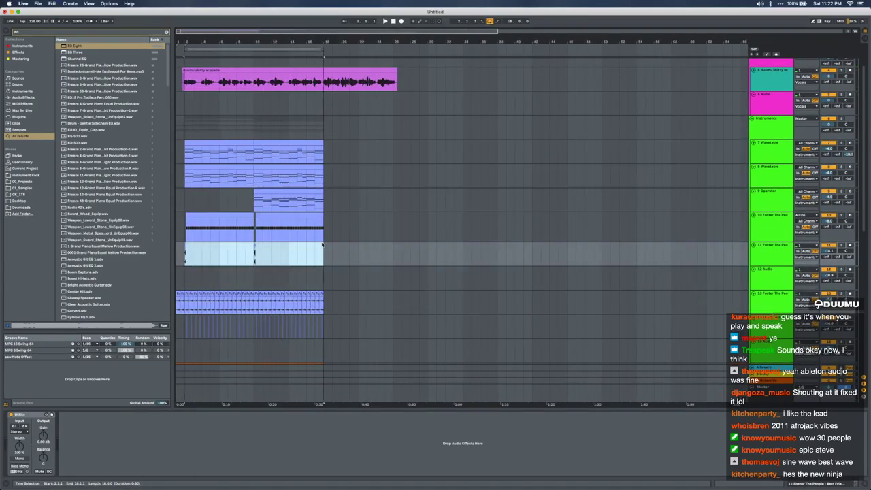
Select the MIDI track in the Percussion group and search the browser for "808"
{"action": "scroll", "coordinate": [322, 242], "scroll_direction": "up", "scroll_amount": 3}
{"action": "scroll", "coordinate": [322, 243], "scroll_direction": "down", "scroll_amount": 8}
{"action": "scroll", "coordinate": [323, 243], "scroll_direction": "left", "scroll_amount": 3}
{"action": "left_click", "coordinate": [766, 302]}
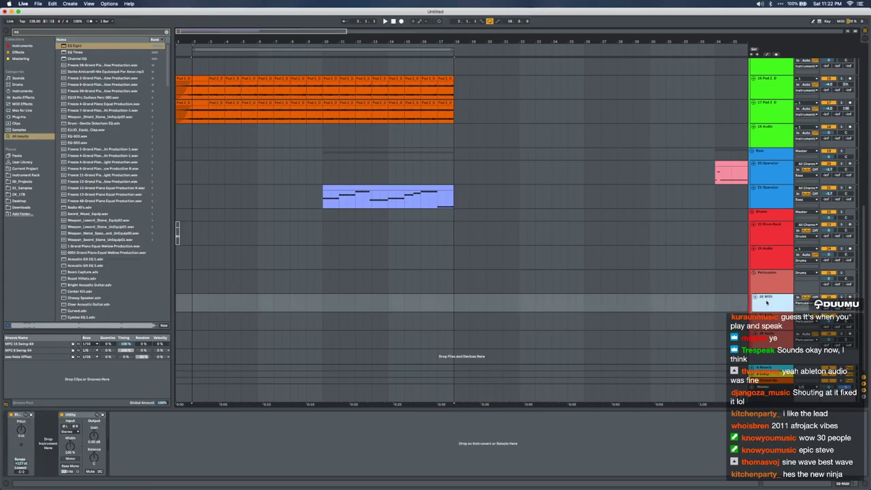
{"action": "key", "text": "super+f"}
{"action": "type", "text": "808"}
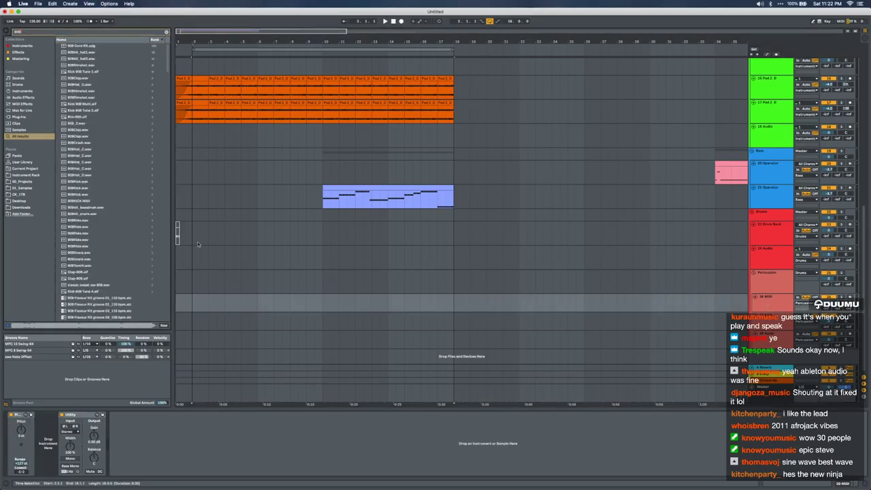
Load the 909 Core Kit on the Percussion MIDI track and create a clip over bars 2–10 with a Hihat Closed note
{"action": "left_click_drag", "start_coordinate": [75, 46], "coordinate": [265, 325]}
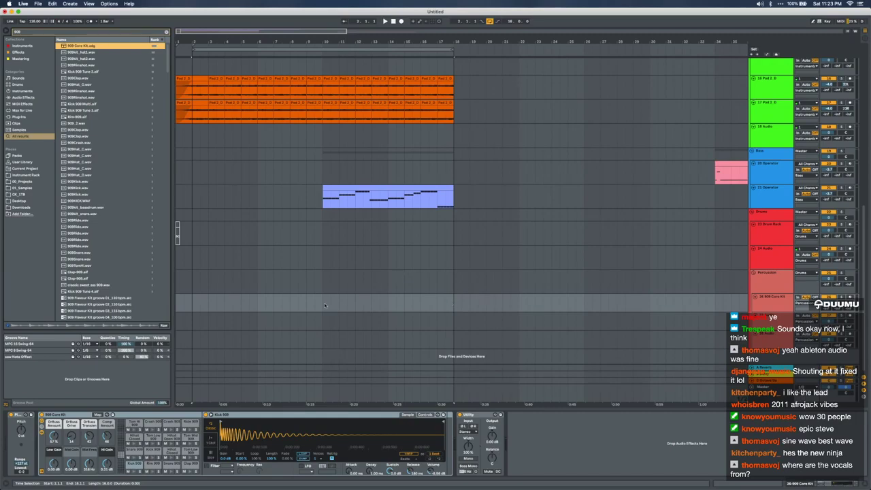
{"action": "left_click_drag", "start_coordinate": [333, 303], "coordinate": [230, 304]}
{"action": "key", "text": "super+shift+m"}
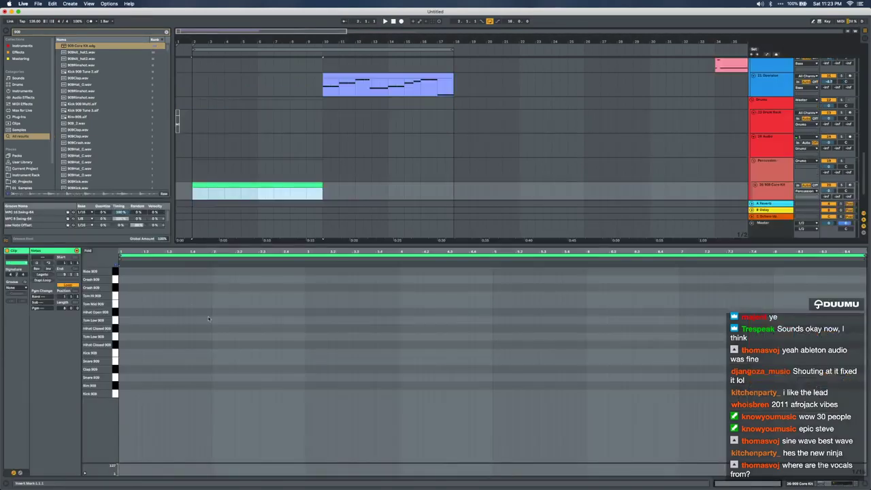
{"action": "double_click", "coordinate": [121, 312]}
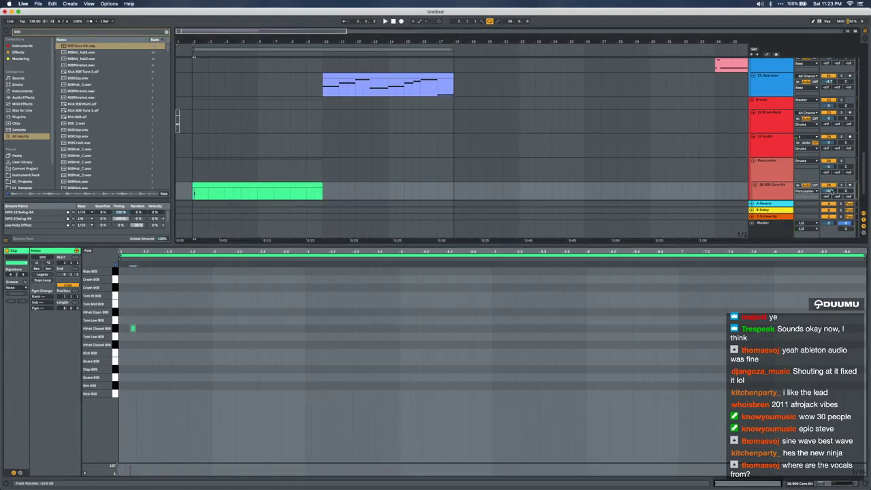
Solo the acapella track, inspect its device chain while listening to the opening of the vocal, and turn the solo off
{"action": "scroll", "coordinate": [387, 202], "scroll_direction": "up", "scroll_amount": 10}
{"action": "left_click", "coordinate": [840, 112]}
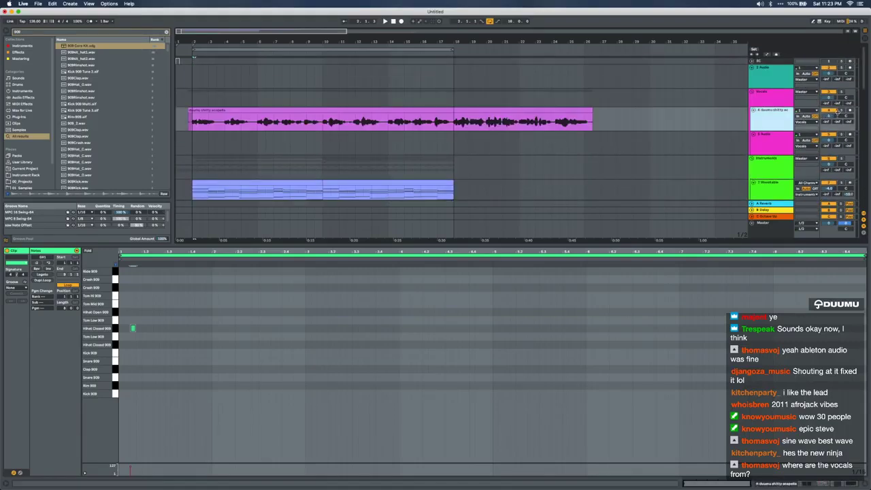
{"action": "left_click", "coordinate": [232, 109]}
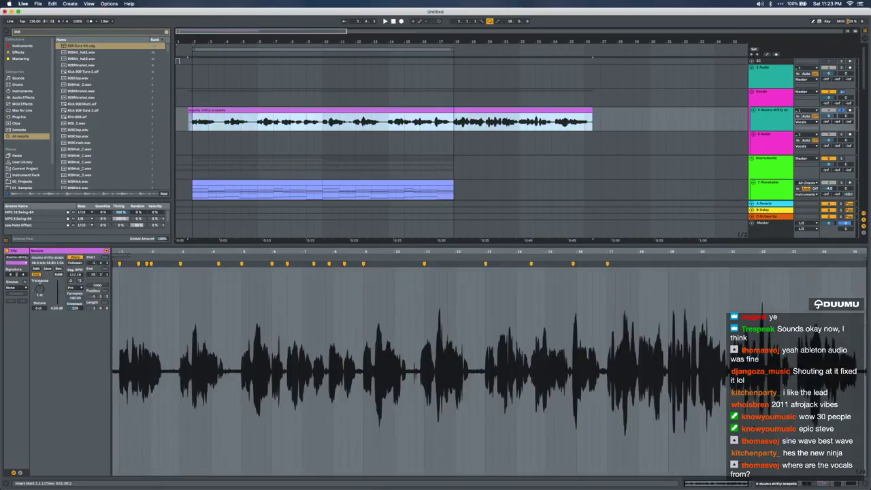
{"action": "left_click", "coordinate": [788, 483]}
{"action": "key", "text": "space"}
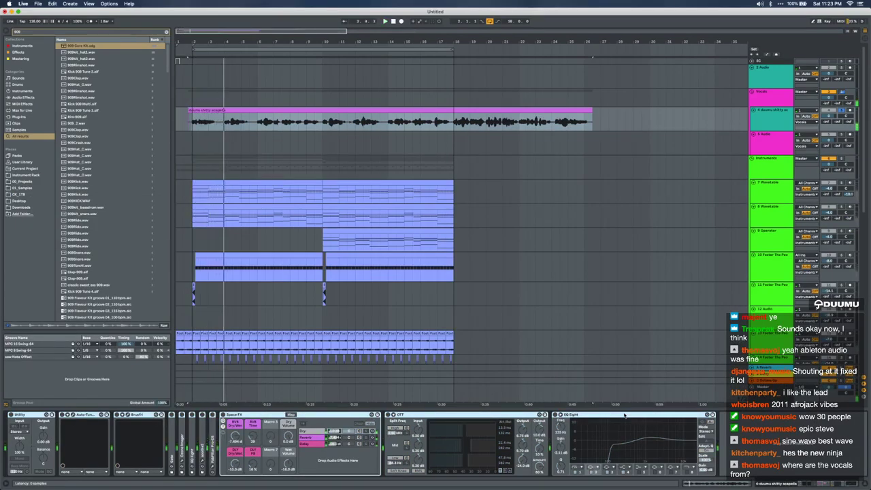
{"action": "left_click", "coordinate": [191, 111]}
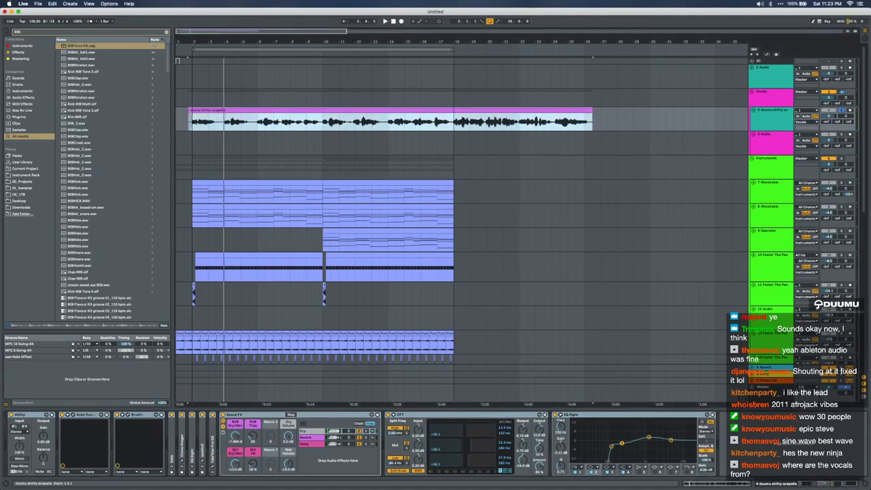
{"action": "scroll", "coordinate": [191, 112], "scroll_direction": "up", "scroll_amount": 5}
{"action": "scroll", "coordinate": [191, 112], "scroll_direction": "left", "scroll_amount": 2}
{"action": "key", "text": "space"}
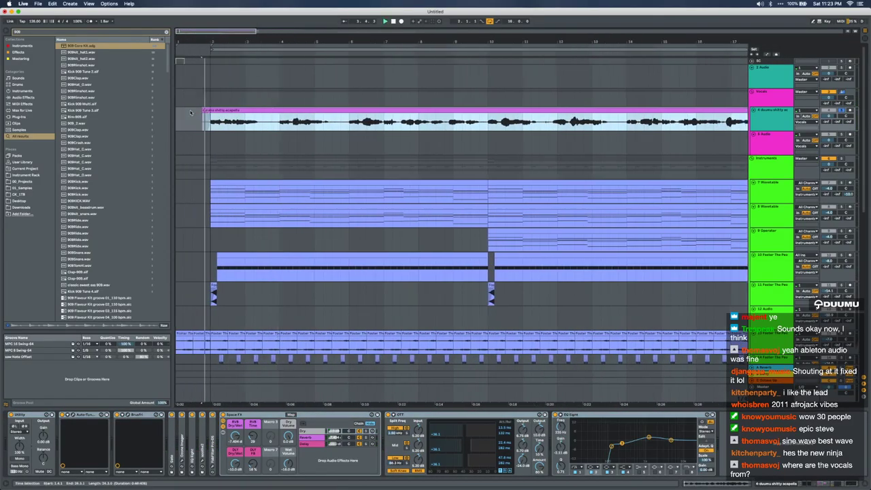
{"action": "scroll", "coordinate": [451, 122], "scroll_direction": "down", "scroll_amount": 4}
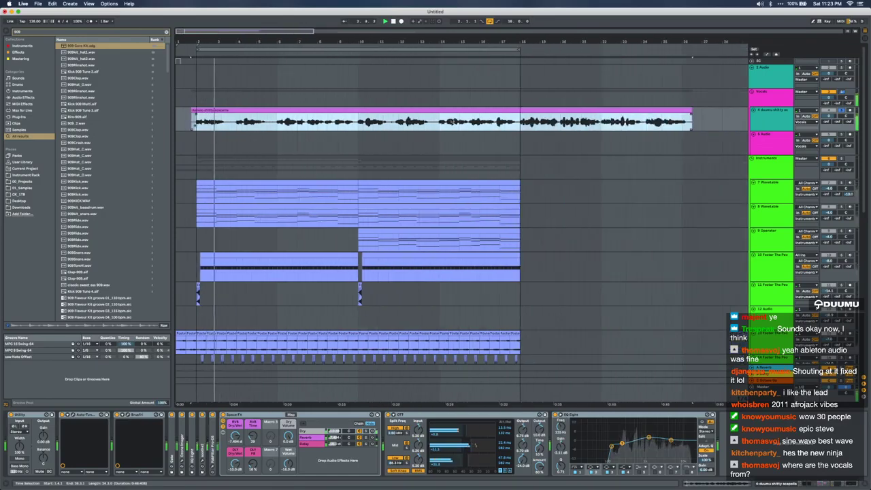
{"action": "left_click", "coordinate": [841, 110]}
Add an open hi-hat and a second closed hi-hat to the 909 clip, applying the MPC 16 Swing-64 groove
{"action": "scroll", "coordinate": [399, 315], "scroll_direction": "down", "scroll_amount": 10}
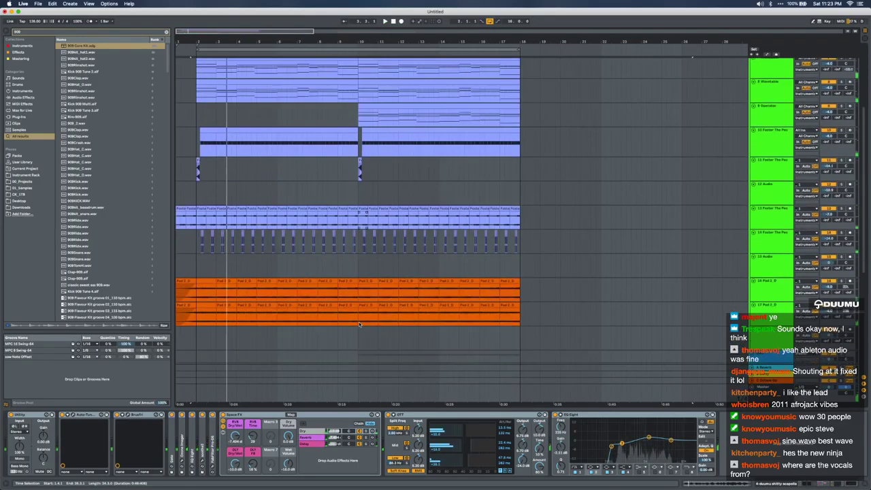
{"action": "double_click", "coordinate": [266, 300]}
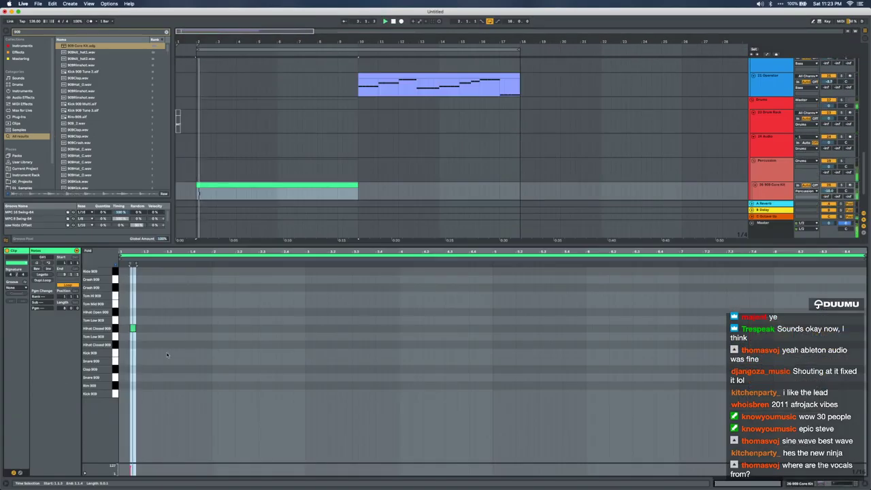
{"action": "key", "text": "plus"}
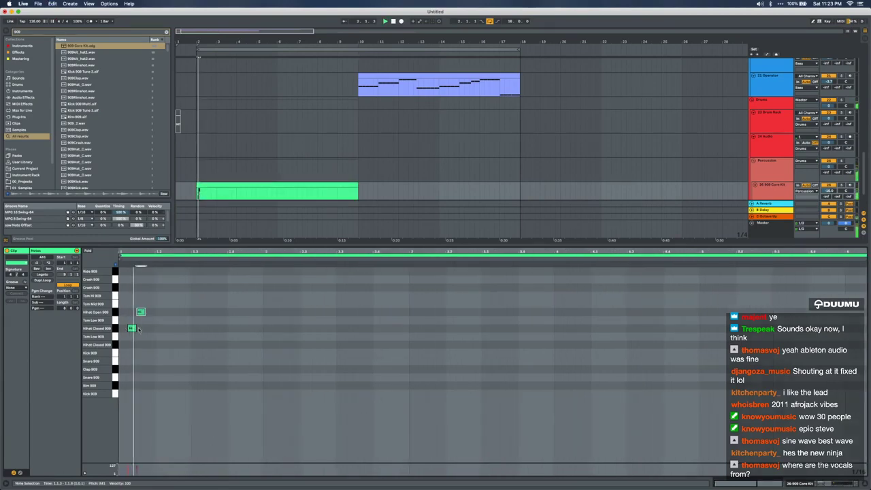
{"action": "left_click", "coordinate": [18, 288]}
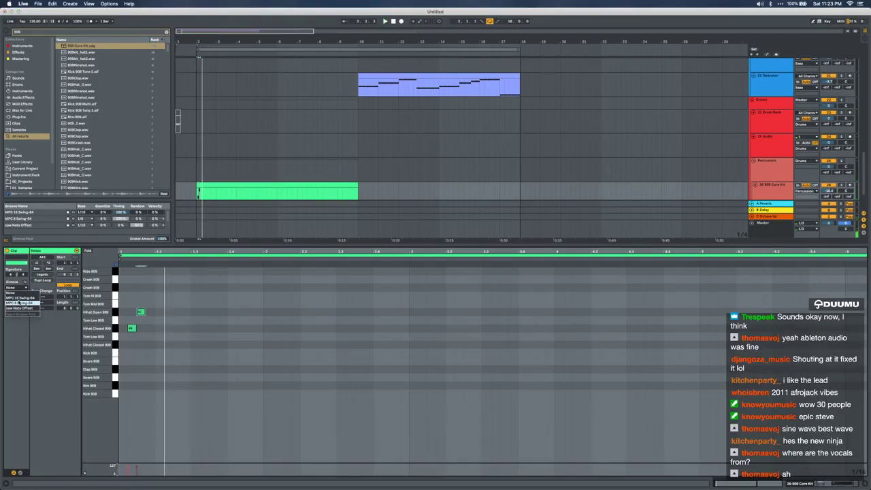
{"action": "left_click", "coordinate": [19, 300]}
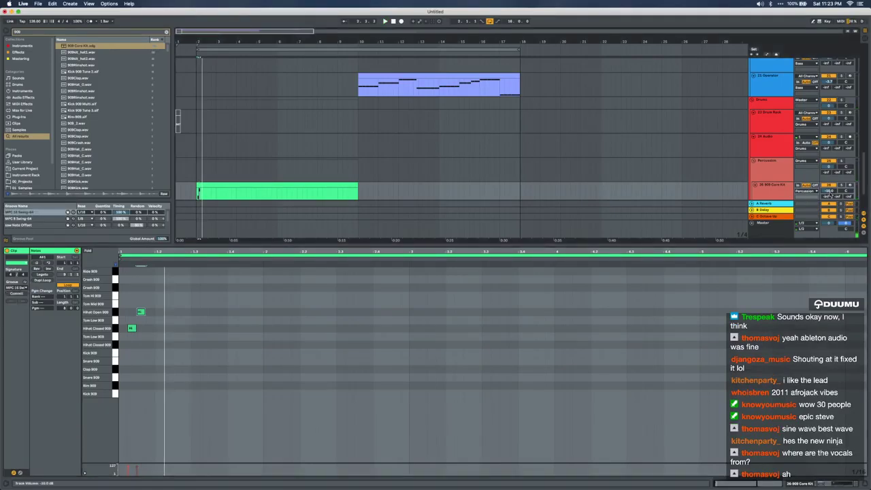
{"action": "double_click", "coordinate": [169, 328]}
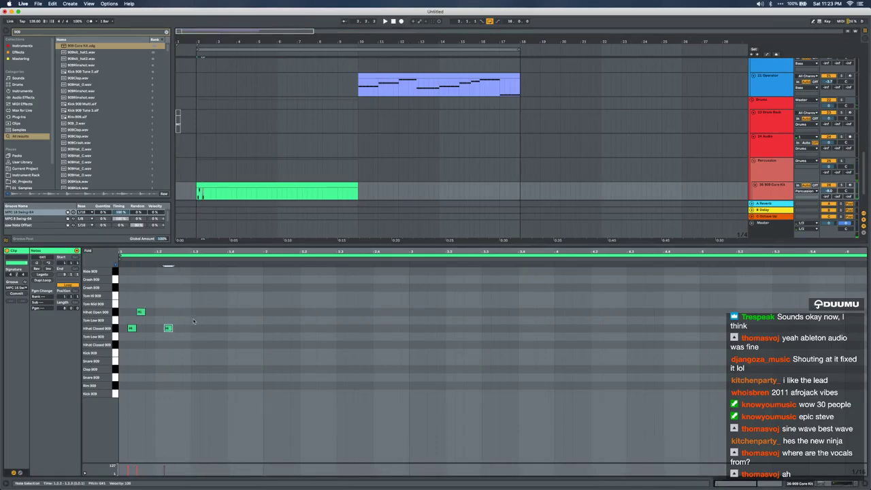
Duplicate the short open and closed hi-hat pattern repeatedly along the 909 clip during playback
{"action": "key", "text": "space"}
{"action": "key", "text": "super+d"}
{"action": "key", "text": "super+d"}
{"action": "key", "text": "super+d"}
{"action": "key", "text": "super+d"}
{"action": "key", "text": "super+d"}
{"action": "key", "text": "super+d"}
{"action": "key", "text": "super+d"}
{"action": "key", "text": "super+d"}
{"action": "key", "text": "super+d"}
{"action": "key", "text": "super+d"}
{"action": "key", "text": "super+d"}
{"action": "key", "text": "super+d"}
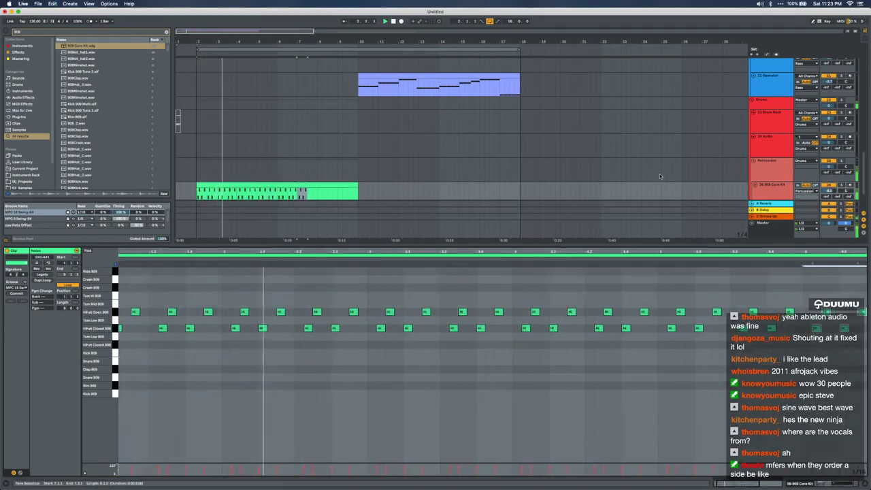
Insert an audio track below the 909 Core Kit and delete the duplicated hi-hat notes, leaving only the opening pattern
{"action": "key", "text": "super+t"}
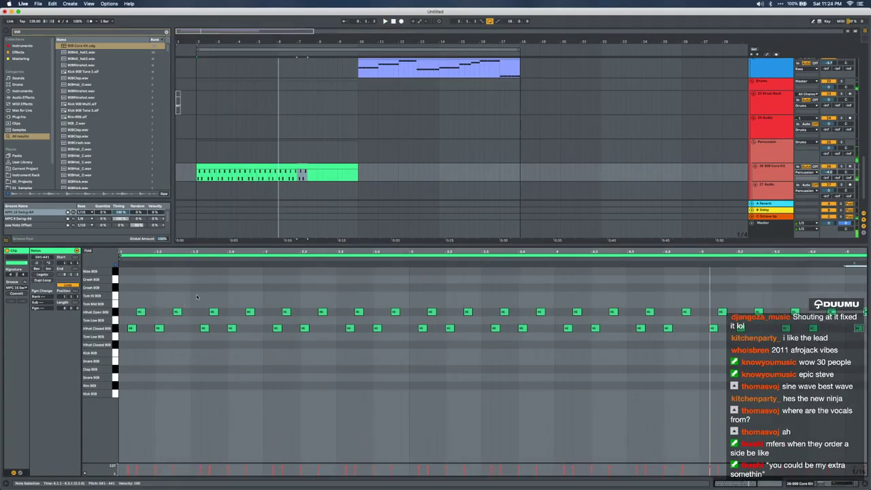
{"action": "left_click_drag", "start_coordinate": [196, 297], "coordinate": [371, 355]}
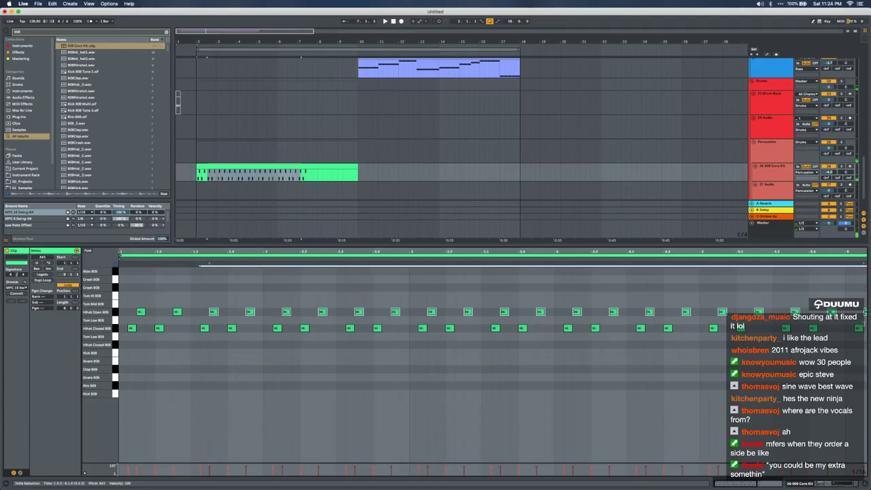
{"action": "scroll", "coordinate": [863, 324], "scroll_direction": "down", "scroll_amount": 3}
{"action": "left_click_drag", "start_coordinate": [166, 302], "coordinate": [663, 352]}
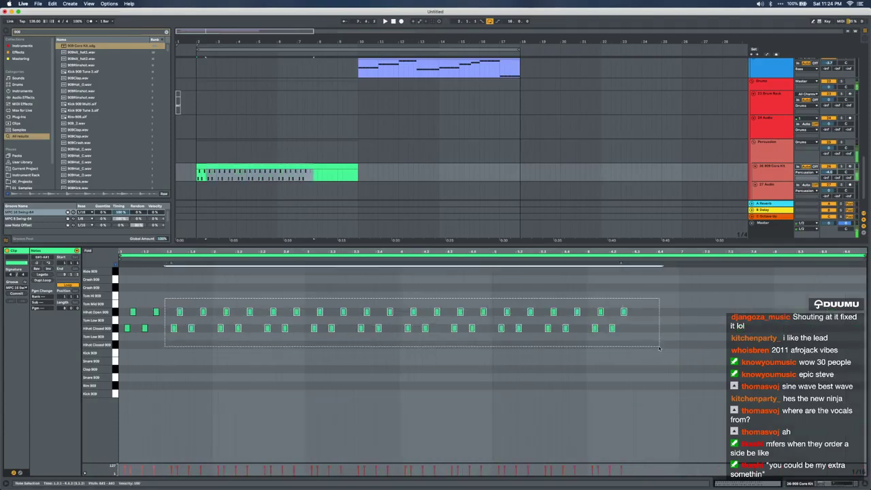
{"action": "key", "text": "Delete"}
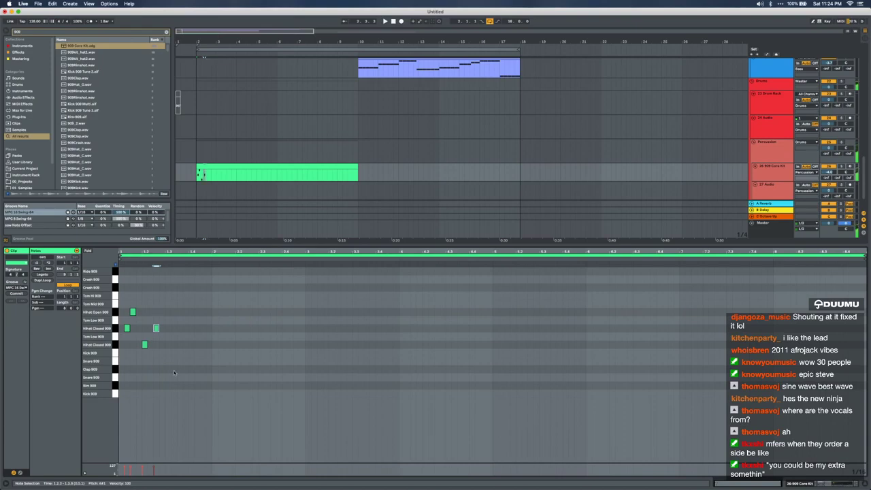
Duplicate the revised two-beat hi-hat pattern through the end of the 909 clip
{"action": "key", "text": "space"}
{"action": "key", "text": "super+d"}
{"action": "key", "text": "super+d"}
{"action": "key", "text": "super+d"}
{"action": "key", "text": "super+d"}
{"action": "key", "text": "super+d"}
{"action": "key", "text": "super+d"}
{"action": "key", "text": "super+d"}
{"action": "key", "text": "super+d"}
{"action": "key", "text": "super+d"}
{"action": "key", "text": "super+d"}
{"action": "key", "text": "super+d"}
{"action": "key", "text": "super+d"}
{"action": "key", "text": "super+d"}
{"action": "key", "text": "super+d"}
{"action": "key", "text": "super+d"}
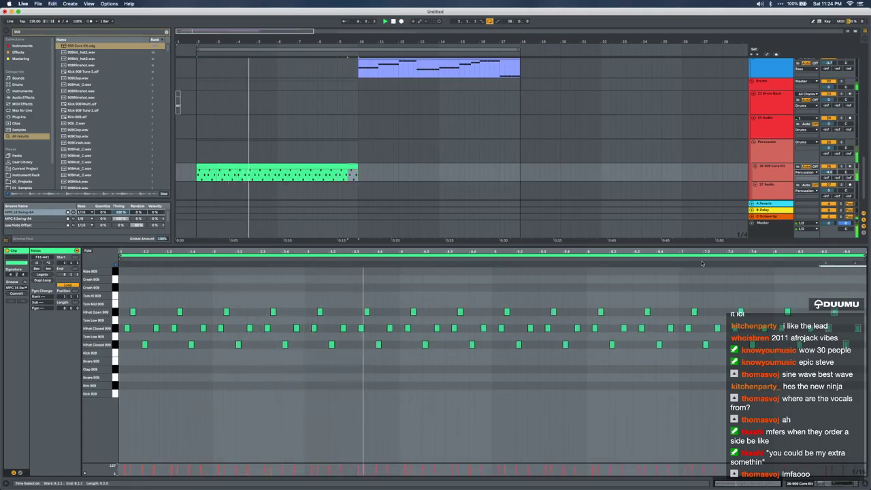
Set the arrangement loop to the 909 clip's length, bars 2–10, and listen to the hi-hat pattern
{"action": "left_click", "coordinate": [287, 178]}
{"action": "left_click", "coordinate": [286, 168]}
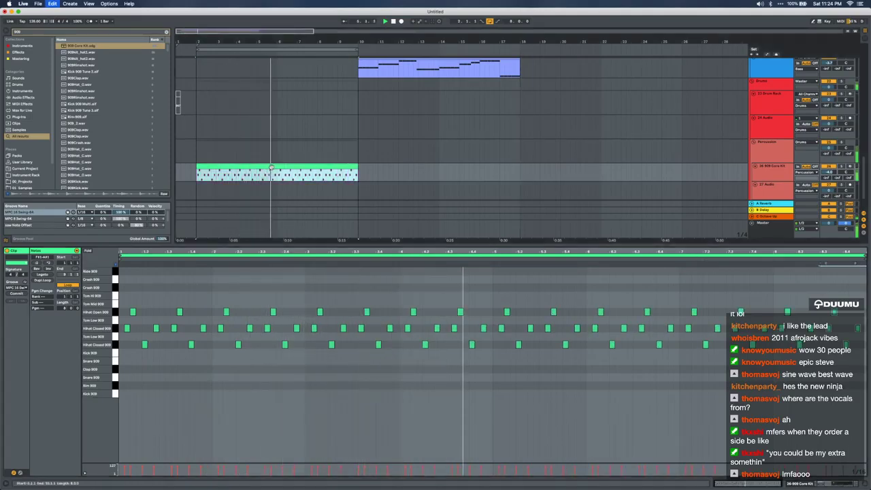
{"action": "scroll", "coordinate": [191, 340], "scroll_direction": "up", "scroll_amount": 3}
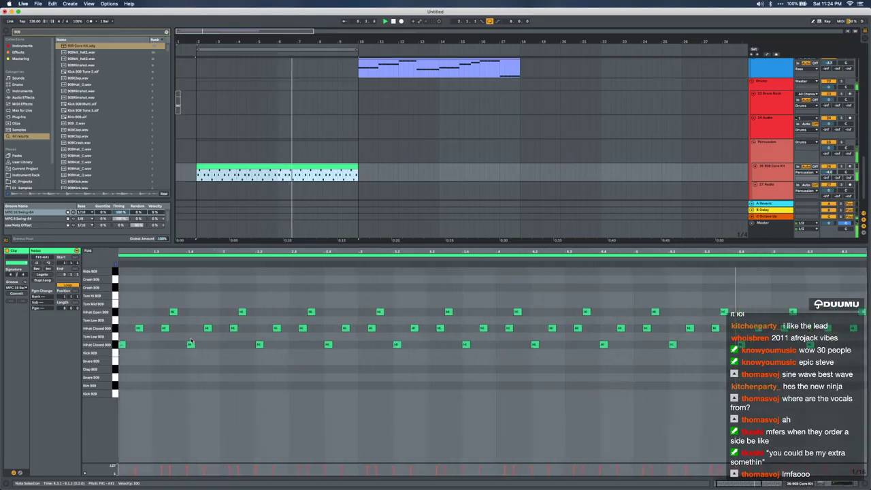
{"action": "scroll", "coordinate": [191, 340], "scroll_direction": "left", "scroll_amount": 2}
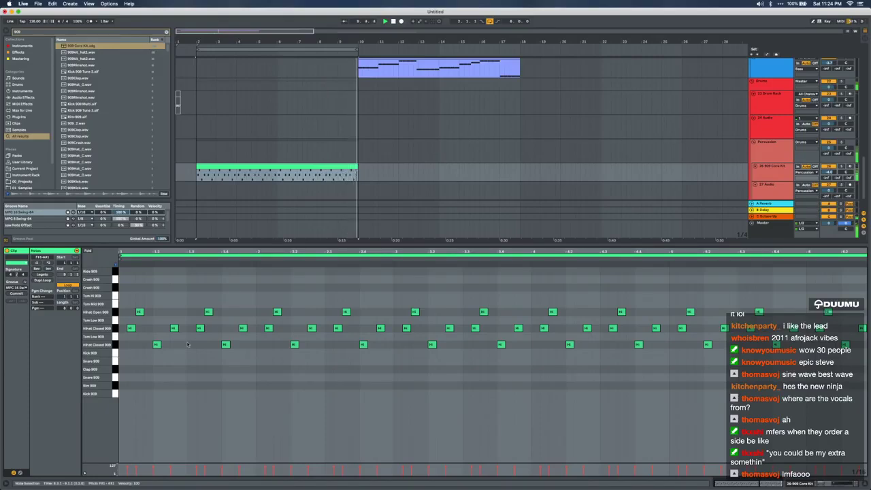
Solo the 909 Core Kit track and add extra lower Hihat Closed notes at 2.2.4 and 2.3.1 as a variation
{"action": "left_click", "coordinate": [281, 335]}
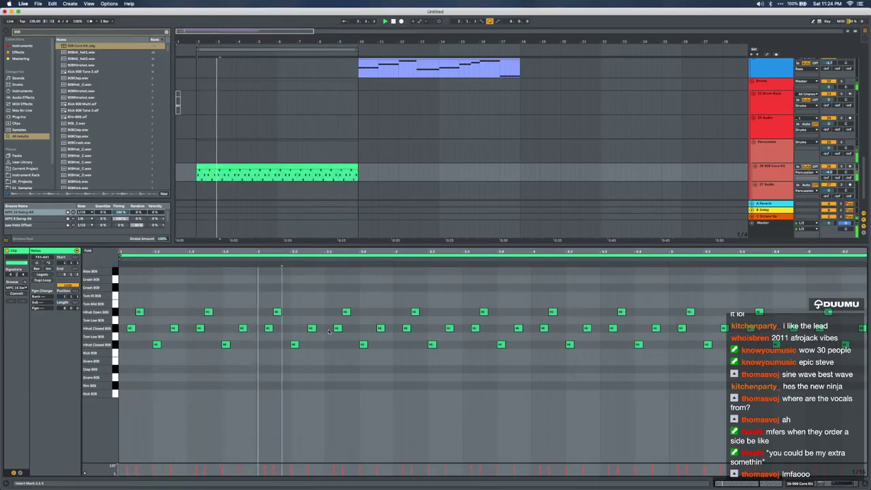
{"action": "double_click", "coordinate": [320, 344]}
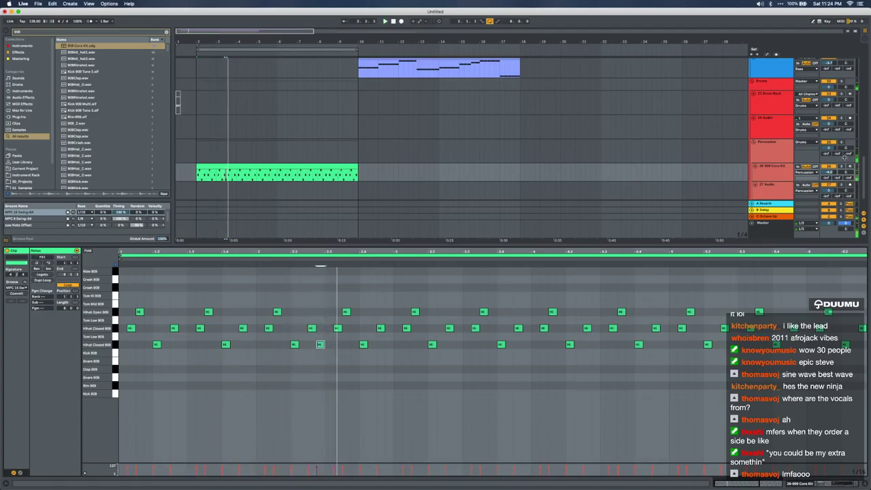
{"action": "left_click", "coordinate": [217, 178]}
{"action": "key", "text": "space"}
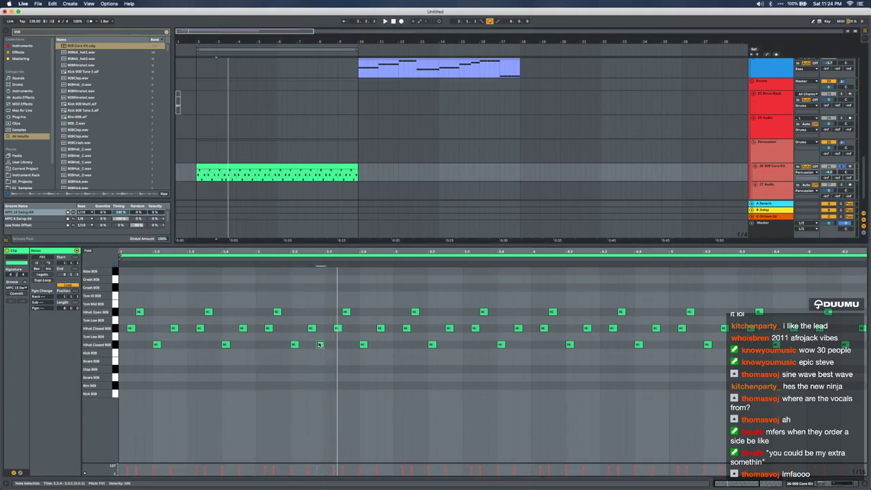
{"action": "left_click", "coordinate": [311, 328]}
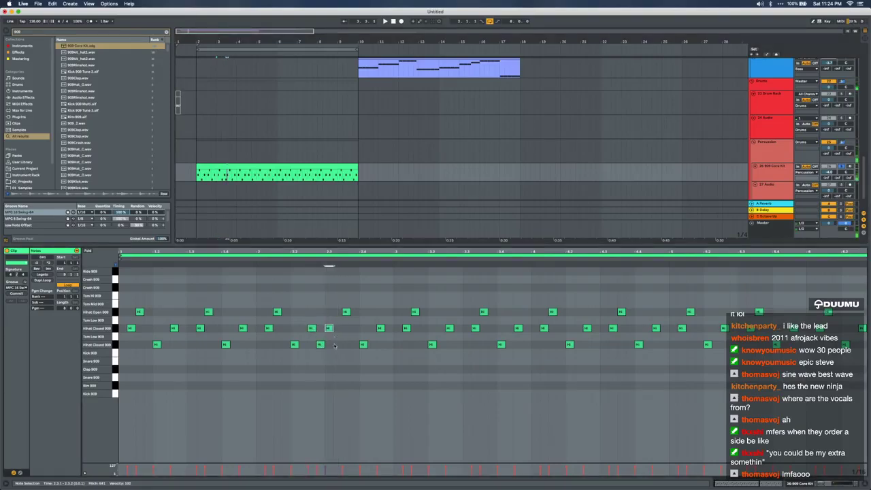
{"action": "key", "text": "space"}
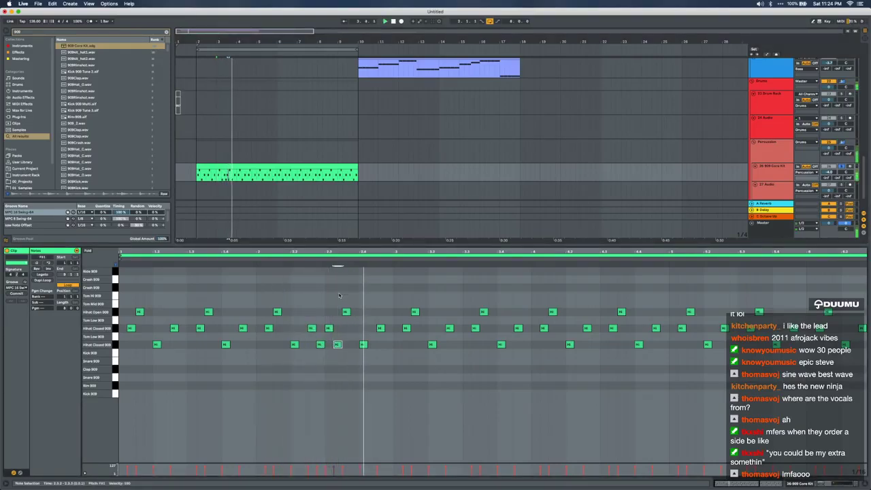
{"action": "double_click", "coordinate": [329, 337]}
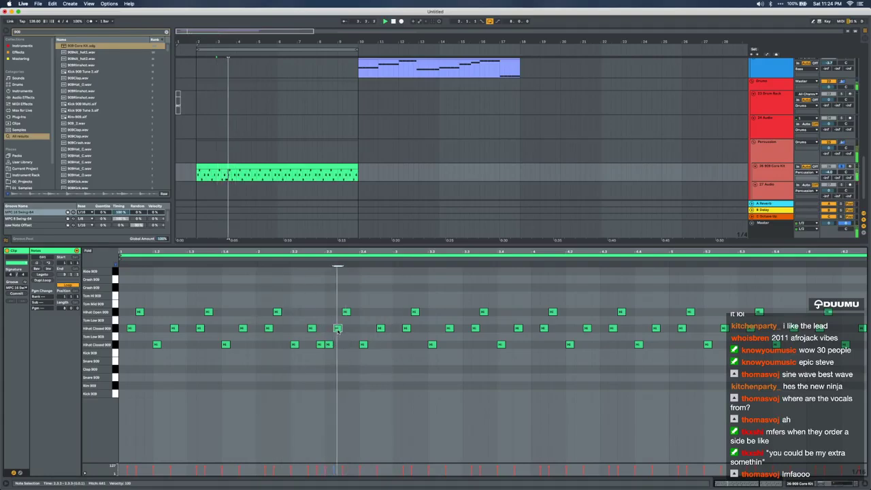
{"action": "left_click", "coordinate": [207, 168]}
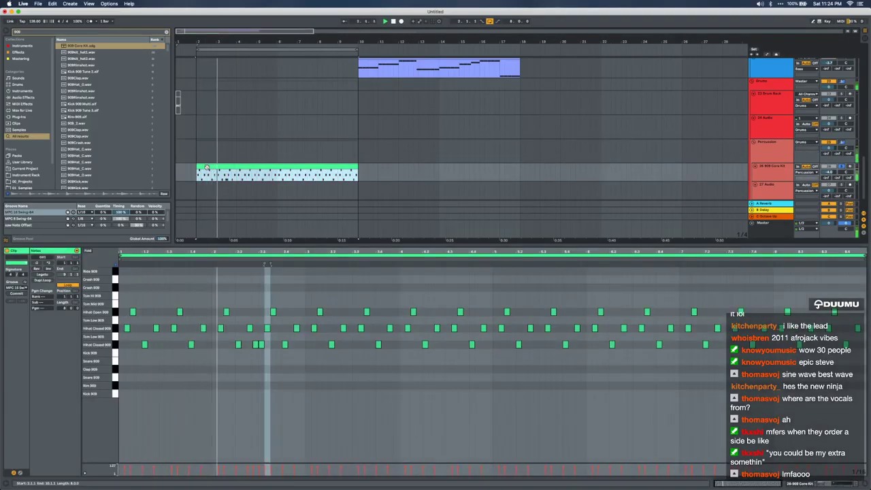
Stop playback, split the 909 clip at bar 4 and delete the part after the split
{"action": "left_click", "coordinate": [285, 344]}
{"action": "key", "text": "space"}
{"action": "left_click", "coordinate": [236, 176]}
{"action": "key", "text": "super+e"}
{"action": "left_click", "coordinate": [246, 167]}
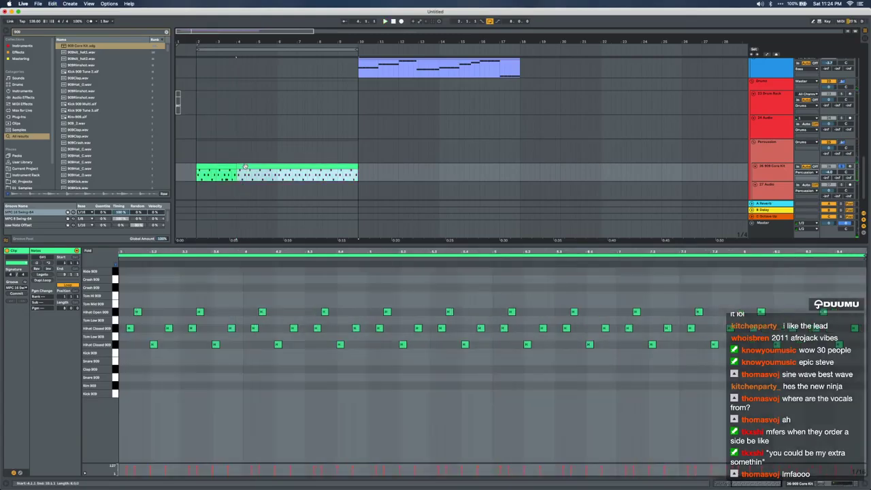
{"action": "key", "text": "Delete"}
Turn on looping for the two-bar 909 clip and extend it to bar 18
{"action": "left_click", "coordinate": [220, 167]}
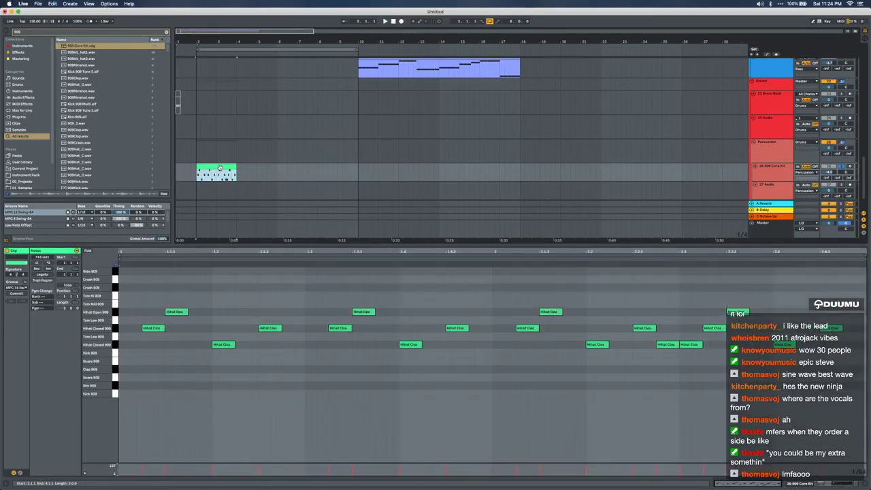
{"action": "left_click", "coordinate": [66, 284]}
{"action": "left_click_drag", "start_coordinate": [237, 166], "coordinate": [520, 171]}
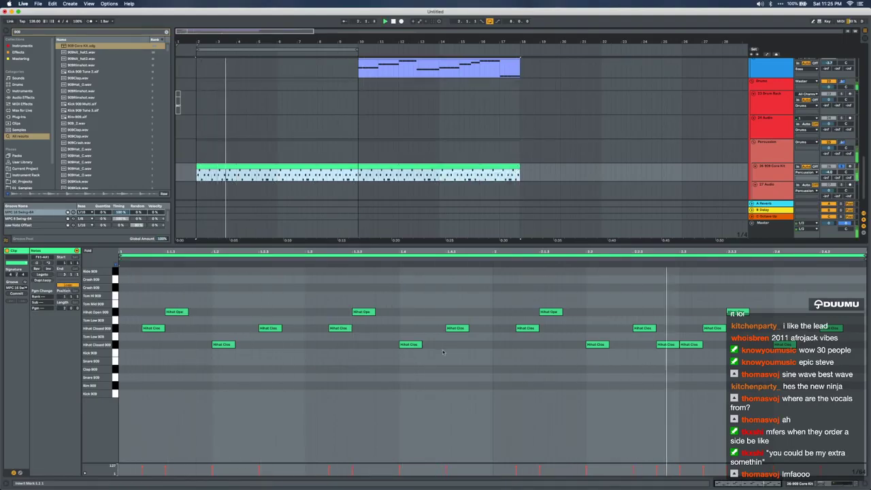
Move the upper Hihat Closed notes at 1.1.2, 1.3.2, 2.1.2 and 2.3.2 down to the lower Hihat Closed row
{"action": "key", "text": "space"}
{"action": "left_click", "coordinate": [115, 330]}
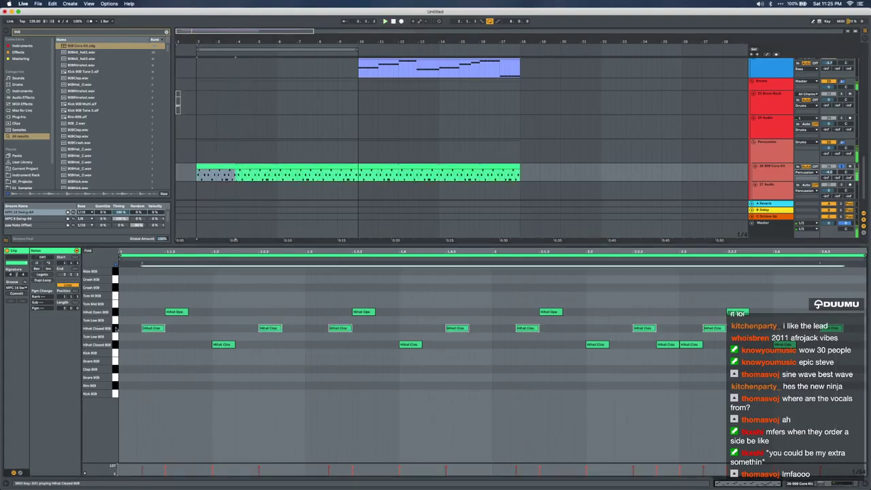
{"action": "key", "text": "Down"}
{"action": "key", "text": "Down"}
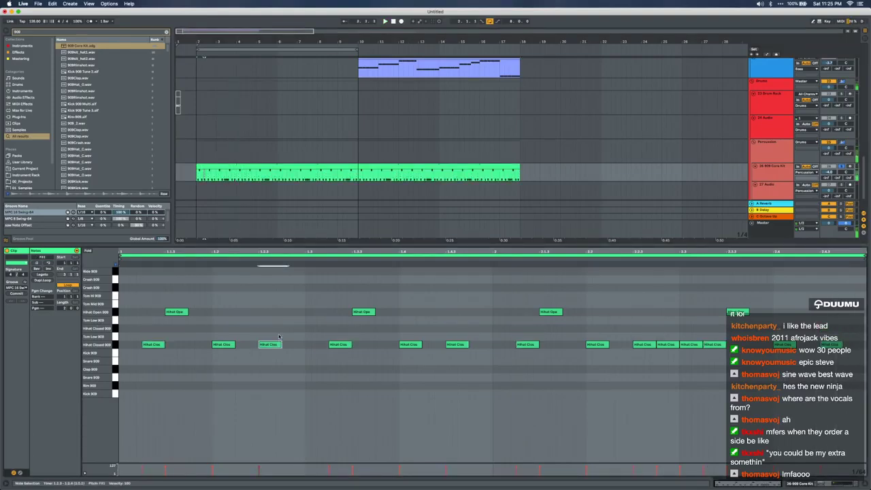
{"action": "key", "text": "Up"}
{"action": "key", "text": "Up"}
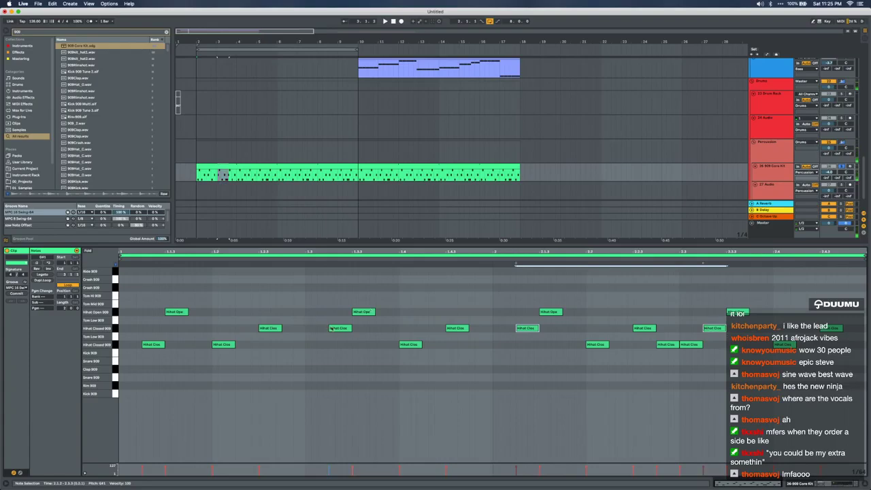
{"action": "left_click_drag", "start_coordinate": [330, 326], "coordinate": [340, 353]}
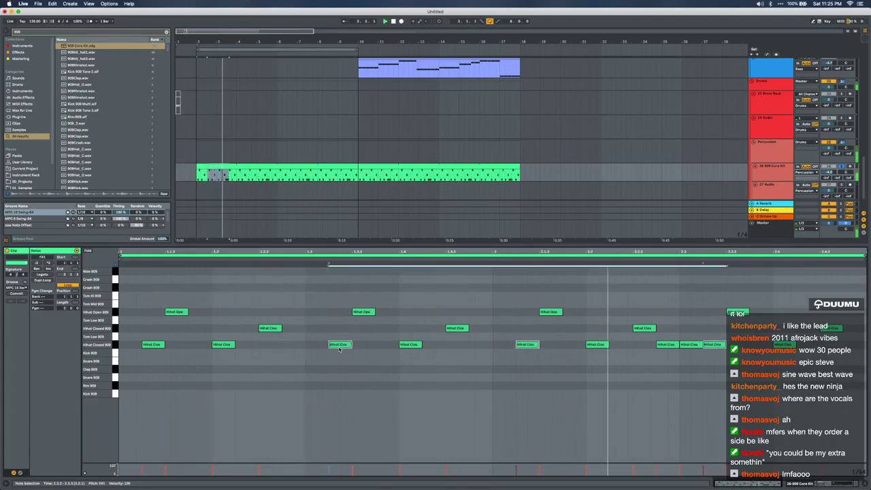
{"action": "left_click", "coordinate": [689, 345]}
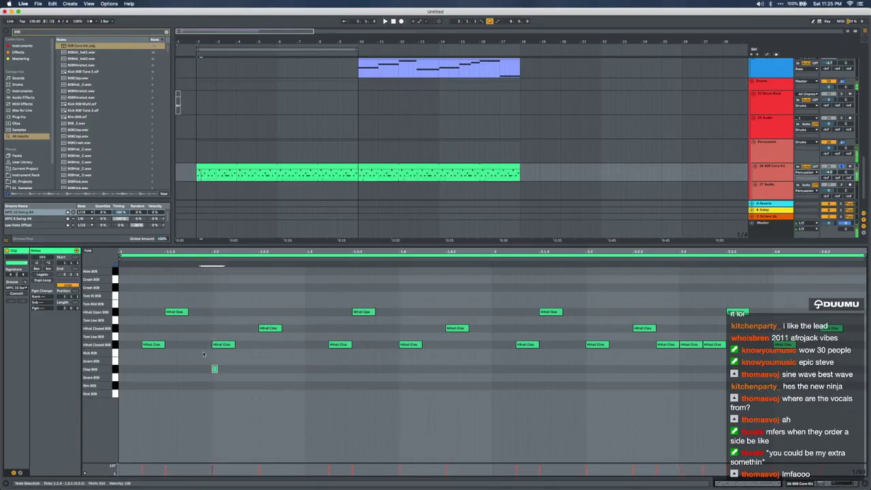
Remove the Clap 909 note at 1.2 and add low-velocity Rim 909 notes just after 1.2.4 and at 1.3.3
{"action": "key", "text": "Delete"}
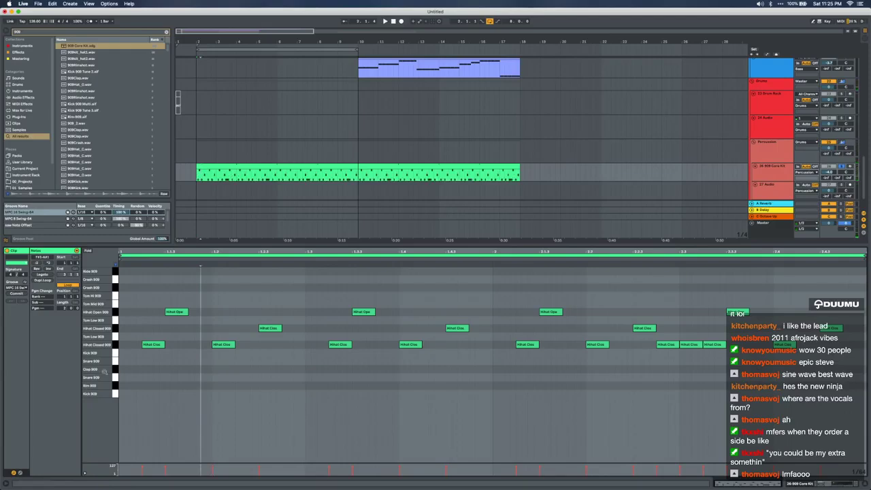
{"action": "left_click", "coordinate": [288, 387]}
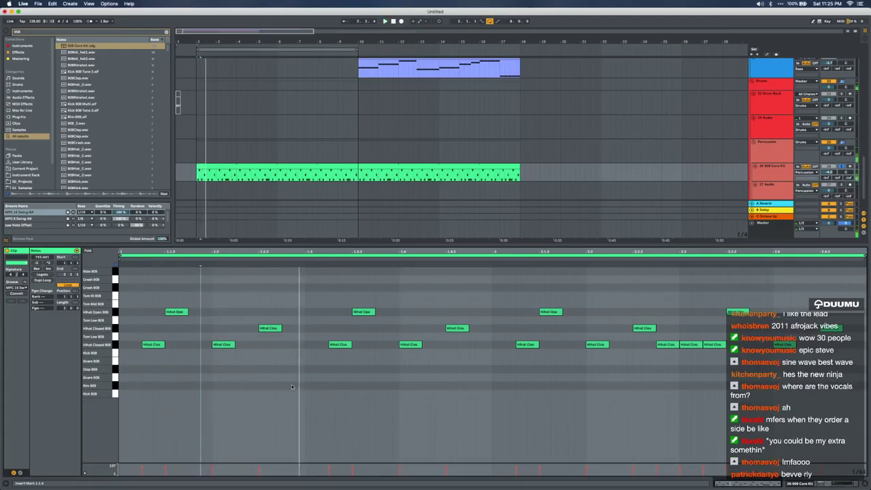
{"action": "key", "text": "space"}
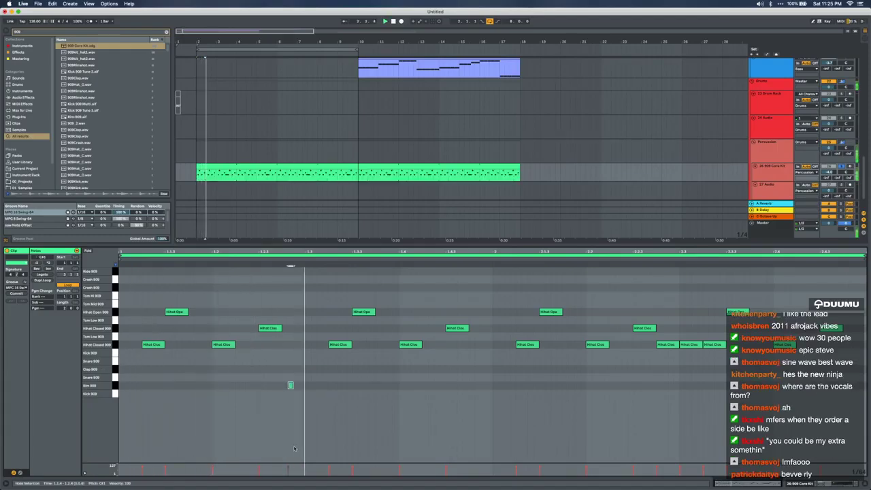
{"action": "left_click", "coordinate": [287, 468]}
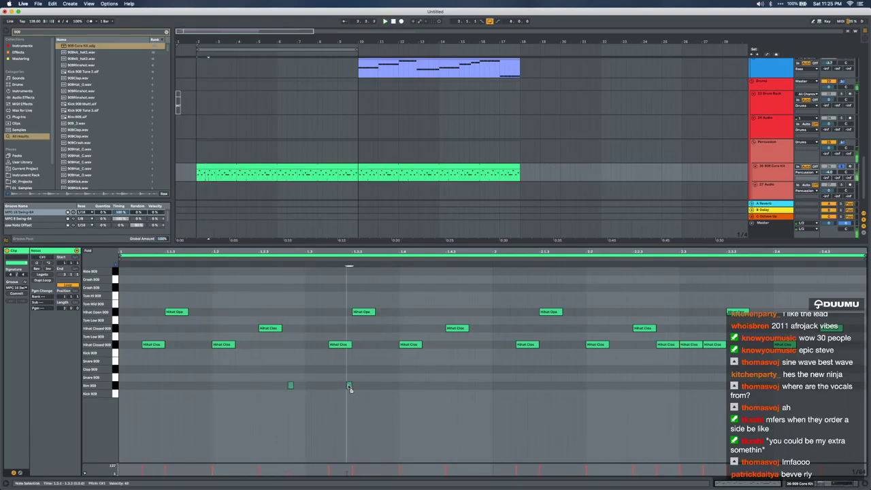
{"action": "key", "text": "space"}
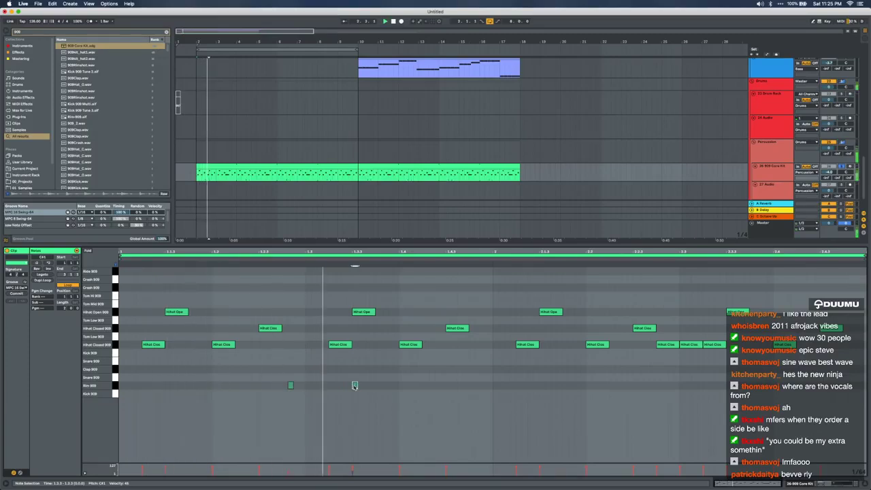
Duplicate the two Rim 909 notes into bar 2 and shift the copies to about 2.2.4 and 2.3.2
{"action": "left_click_drag", "start_coordinate": [488, 372], "coordinate": [119, 400]}
{"action": "key", "text": "super+d"}
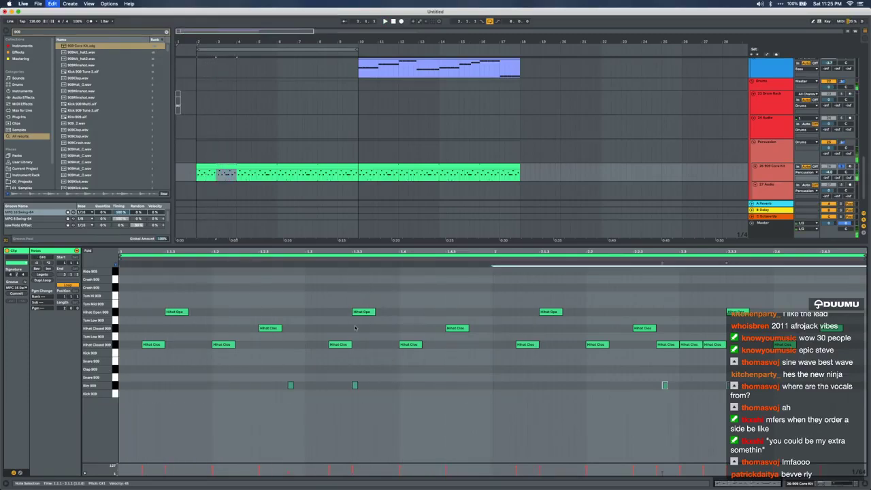
{"action": "key", "text": "Right"}
{"action": "key", "text": "Left"}
{"action": "key", "text": "Left"}
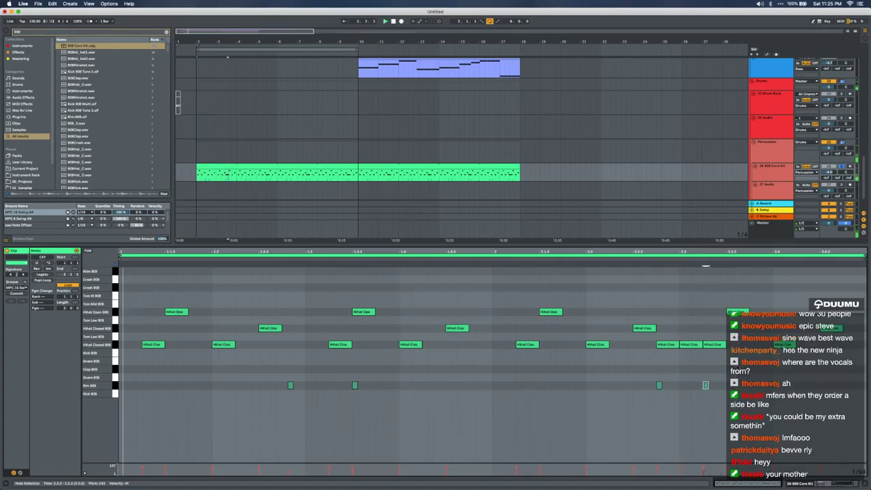
Select the 909 Core Kit clip and raise its track volume slightly during playback
{"action": "left_click", "coordinate": [754, 242]}
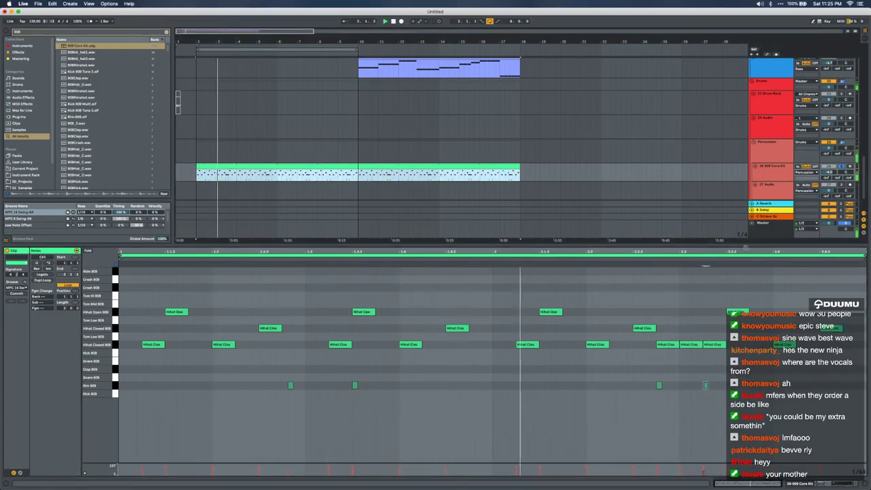
{"action": "left_click", "coordinate": [827, 172]}
{"action": "left_click_drag", "start_coordinate": [828, 172], "coordinate": [828, 166]}
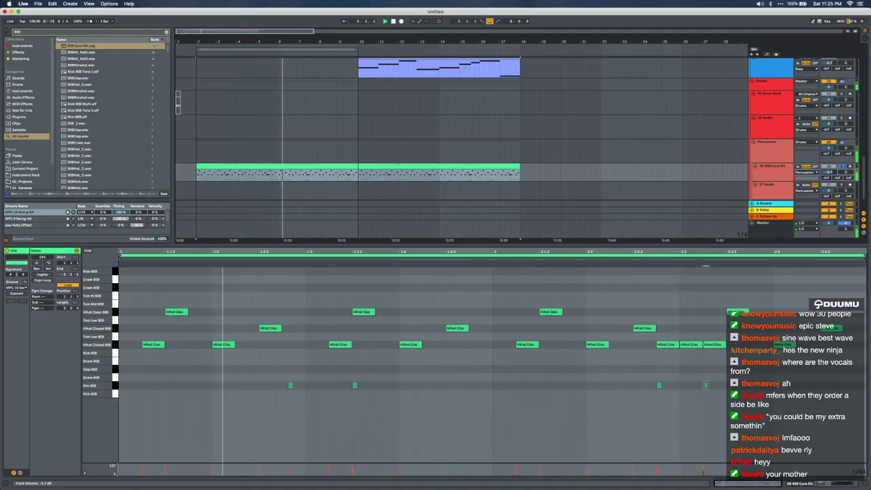
Add Kick 909 notes on every beat of the two-bar clip and check the kit's Kick 909 device settings
{"action": "left_click", "coordinate": [114, 354]}
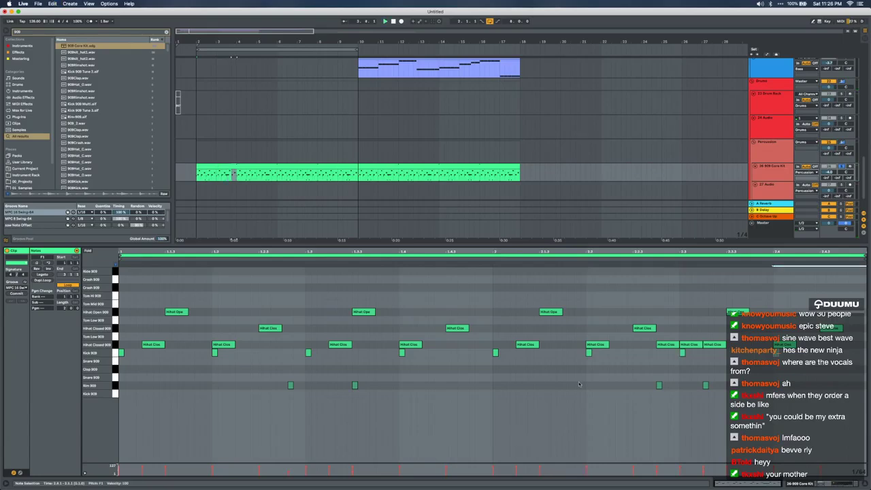
{"action": "key", "text": "shift+Tab"}
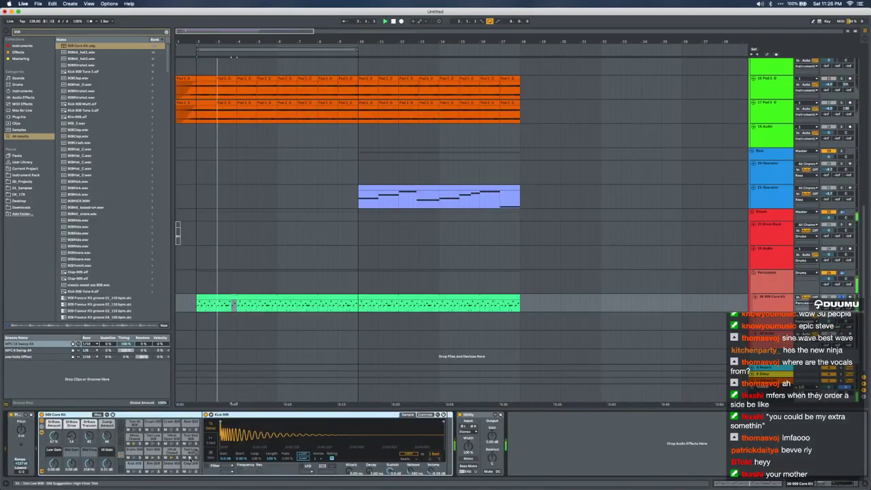
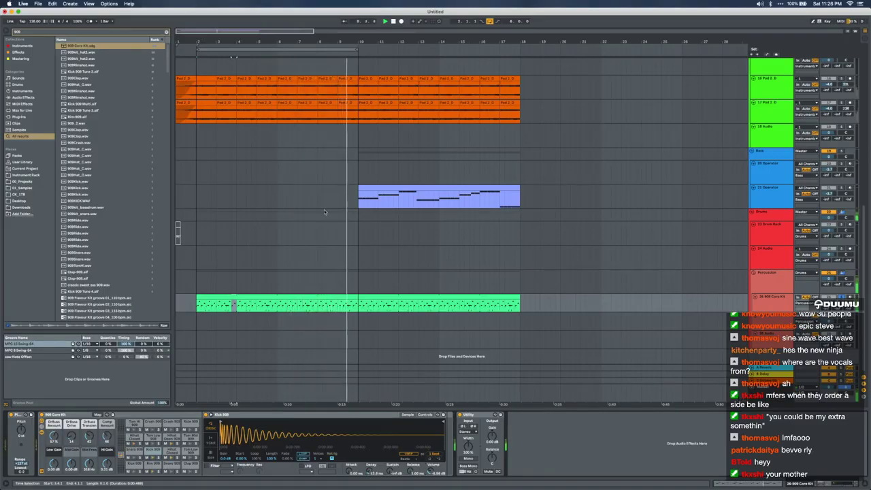
{"action": "double_click", "coordinate": [233, 304]}
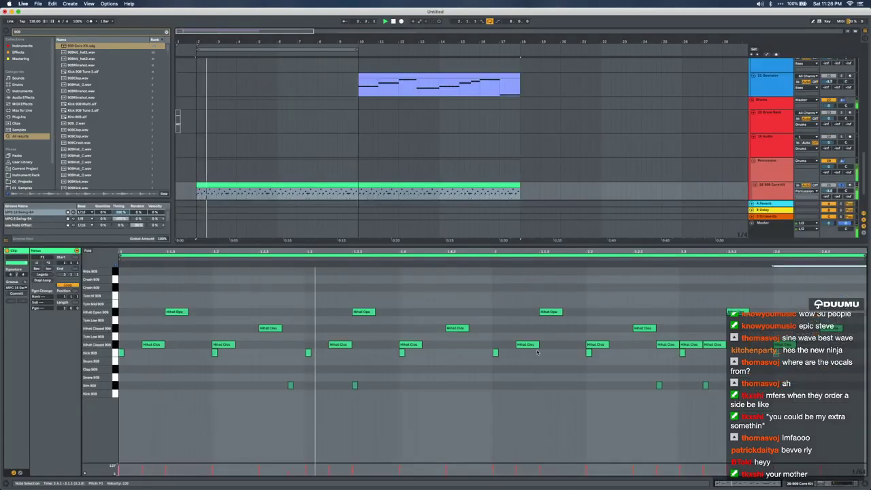
Shift the first Rim 909 note earlier to 1.2.4 and lower the velocity of the Hihat Closed note at 2.3.1
{"action": "key", "text": "space"}
{"action": "left_click", "coordinate": [289, 386]}
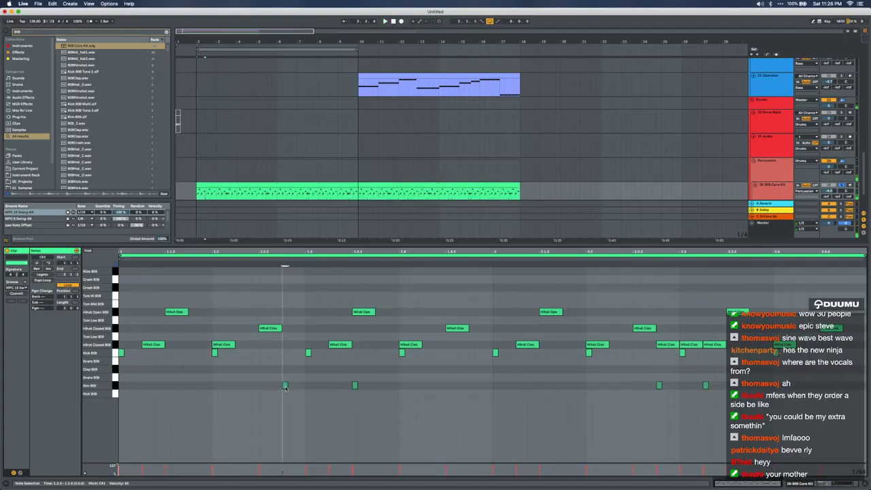
{"action": "left_click", "coordinate": [303, 388]}
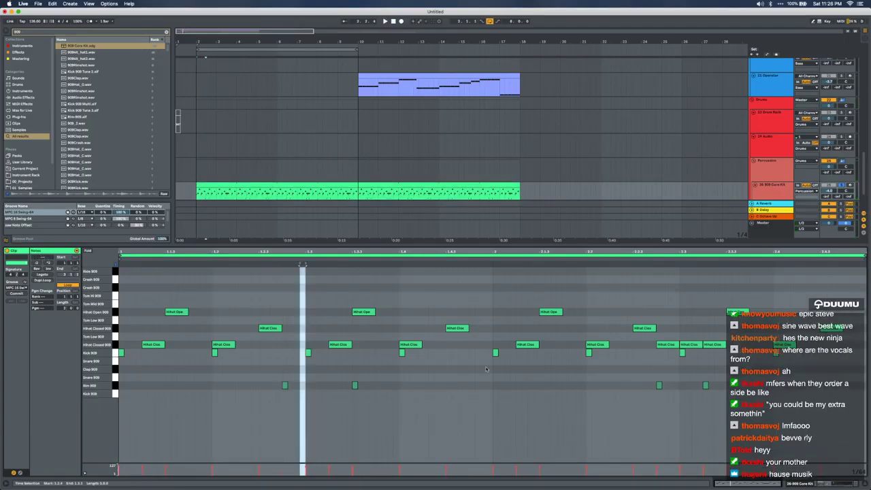
{"action": "left_click", "coordinate": [658, 385]}
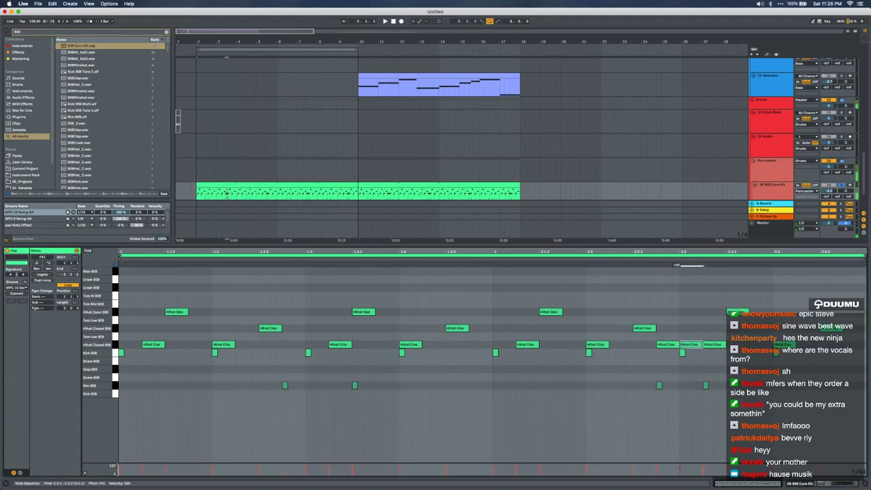
{"action": "left_click", "coordinate": [674, 325]}
{"action": "key", "text": "space"}
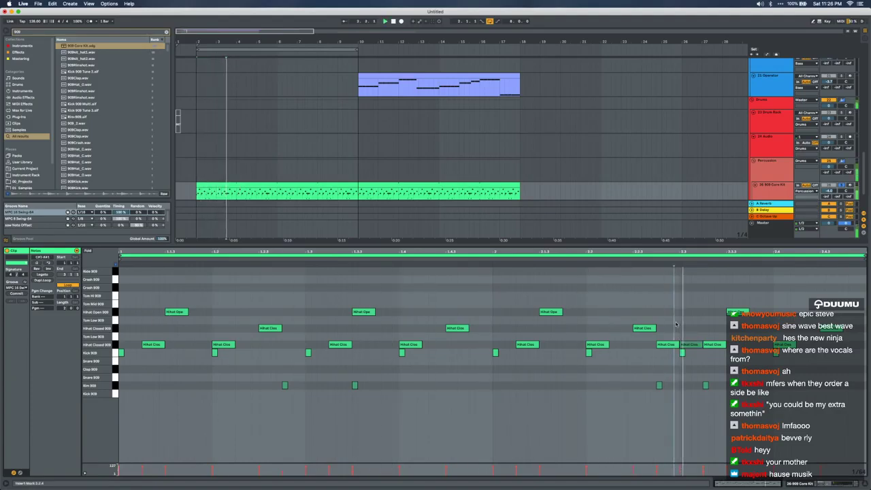
Unsolo the 909 Core Kit track, hide the clip editor and turn off the arrangement loop so playback continues into the bass section
{"action": "left_click", "coordinate": [842, 191]}
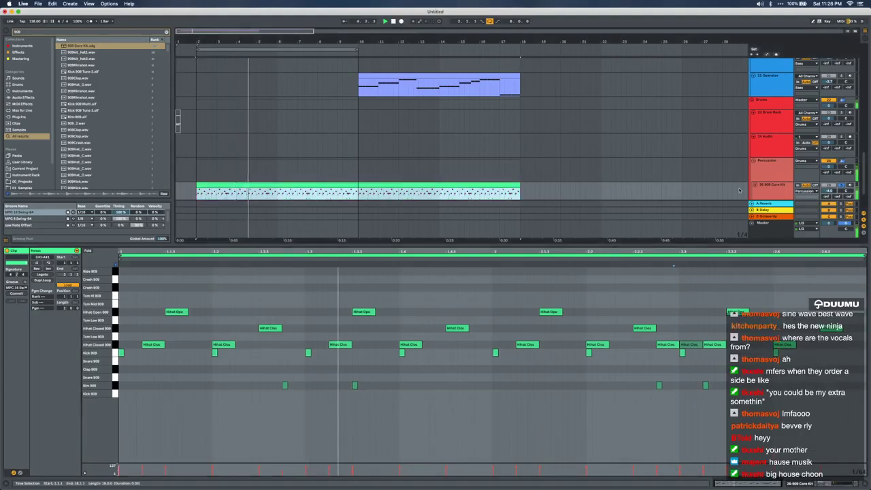
{"action": "left_click", "coordinate": [842, 186]}
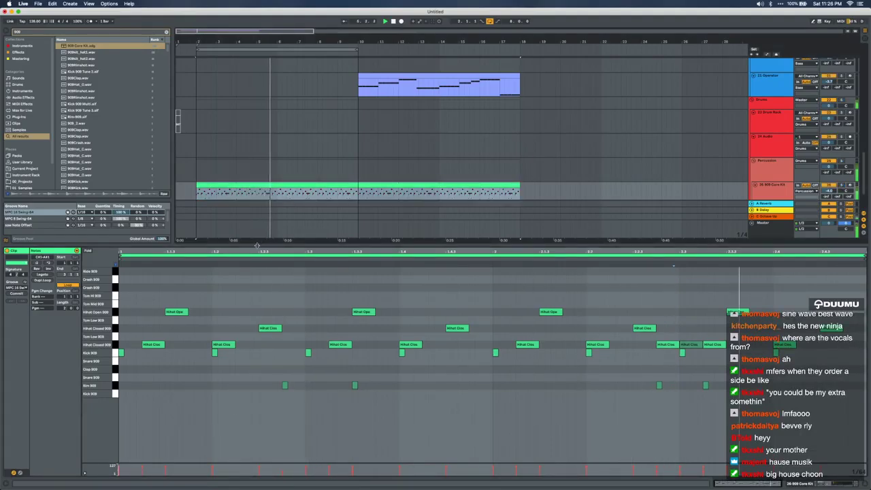
{"action": "key", "text": "alt+super+l"}
{"action": "scroll", "coordinate": [263, 248], "scroll_direction": "down", "scroll_amount": 5}
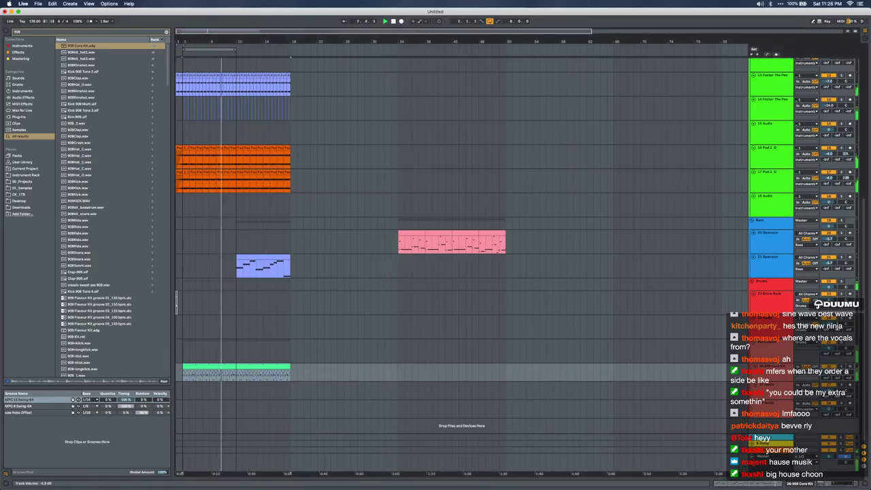
{"action": "scroll", "coordinate": [221, 349], "scroll_direction": "up", "scroll_amount": 3}
{"action": "scroll", "coordinate": [222, 349], "scroll_direction": "up", "scroll_amount": 5}
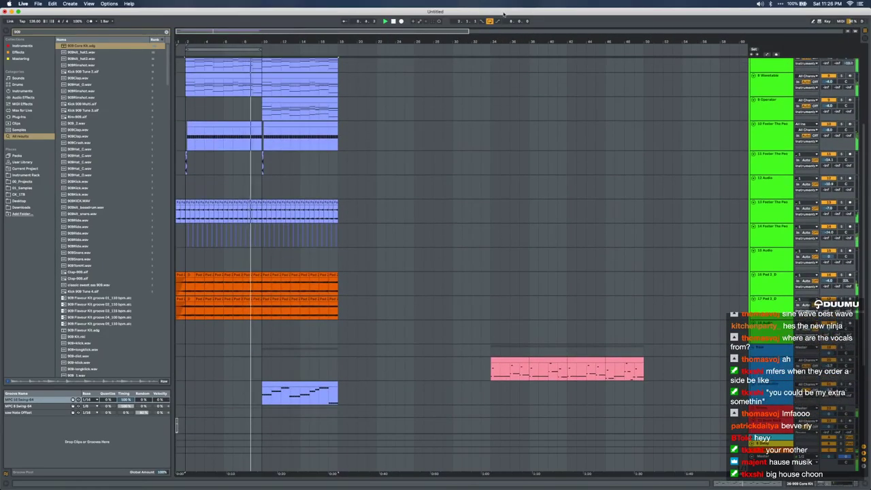
{"action": "left_click", "coordinate": [489, 22]}
{"action": "scroll", "coordinate": [242, 264], "scroll_direction": "down", "scroll_amount": 5}
{"action": "scroll", "coordinate": [242, 264], "scroll_direction": "up", "scroll_amount": 3}
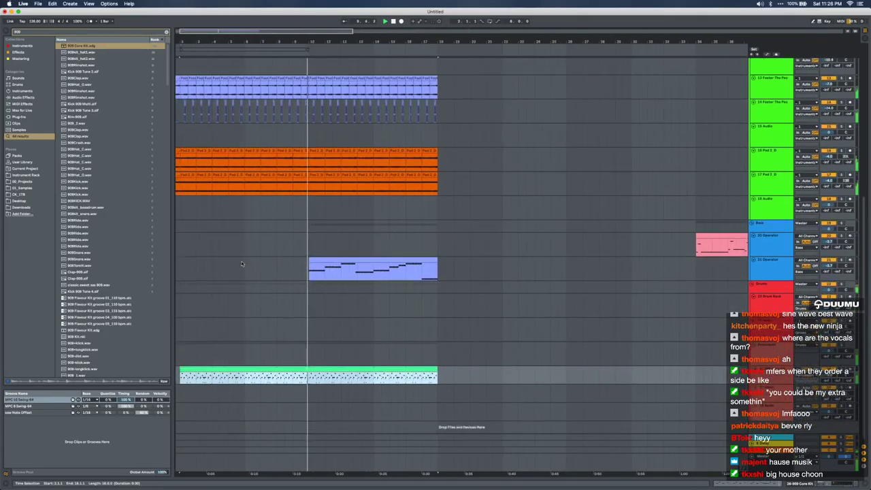
{"action": "scroll", "coordinate": [242, 264], "scroll_direction": "up", "scroll_amount": 1}
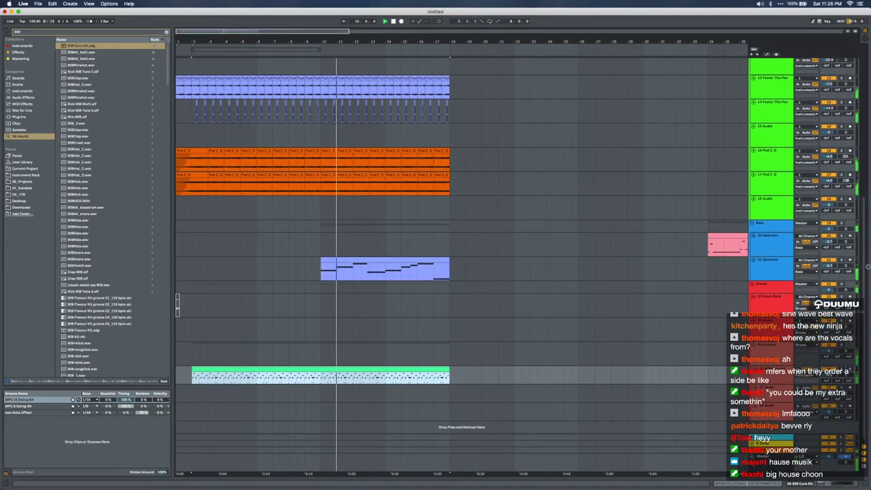
Solo the 21 Operator bass track, show its devices and slightly adjust the level of Operator's oscillator B
{"action": "left_click", "coordinate": [841, 261]}
{"action": "left_click", "coordinate": [412, 260]}
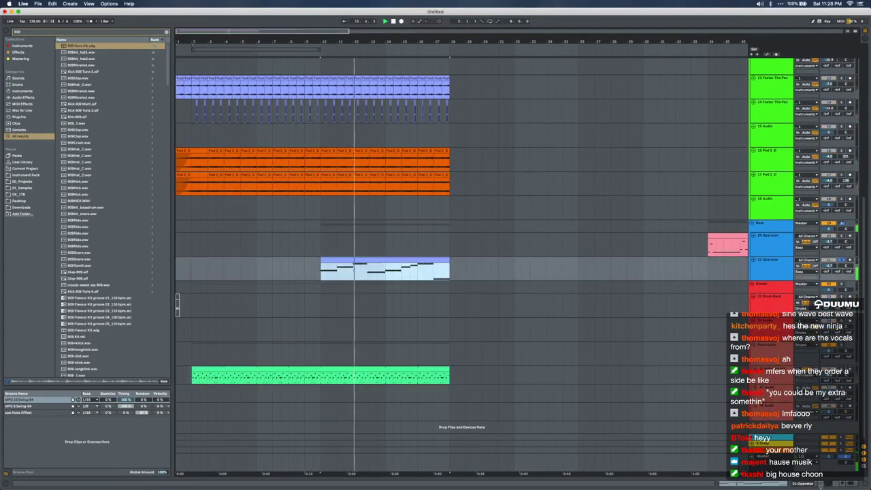
{"action": "key", "text": "shift+Tab"}
{"action": "left_click_drag", "start_coordinate": [90, 456], "coordinate": [91, 454]}
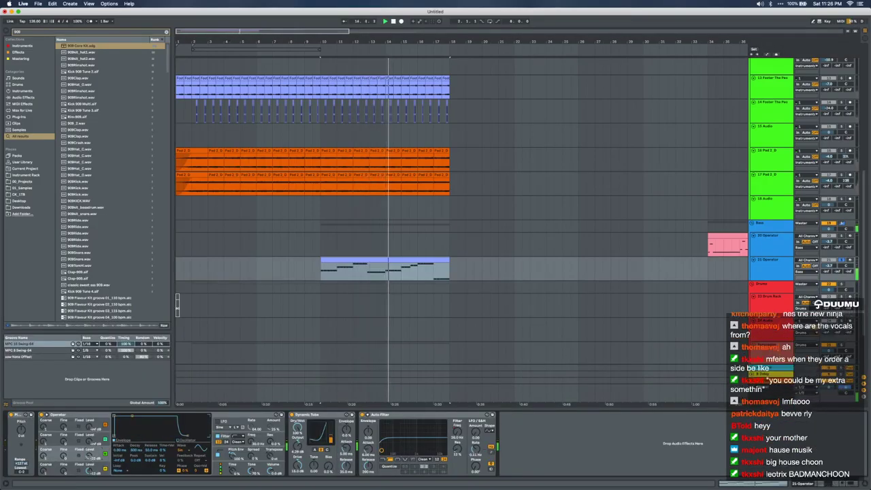
Insert Overdrive before Dynamic Tube on the 21 Operator track and give Operator's oscillator envelope a quick decay while replaying the bass
{"action": "key", "text": "super+f"}
{"action": "type", "text": "over"}
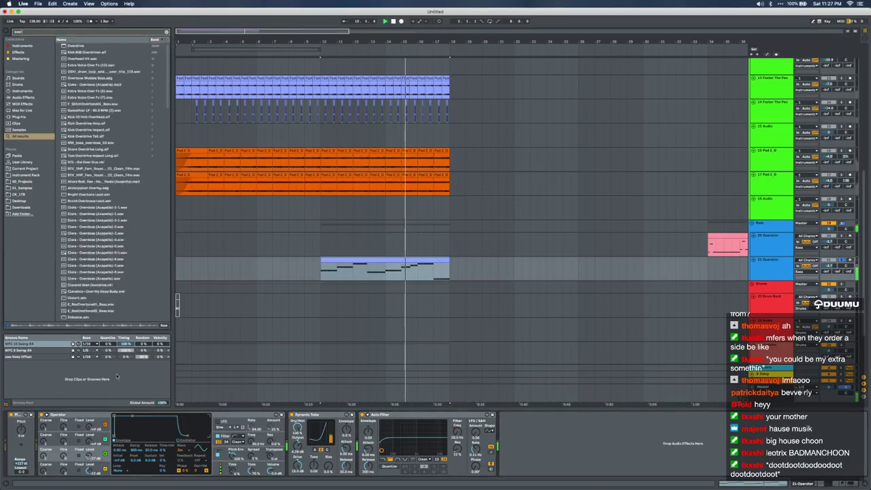
{"action": "key", "text": "Down"}
{"action": "key", "text": "Return"}
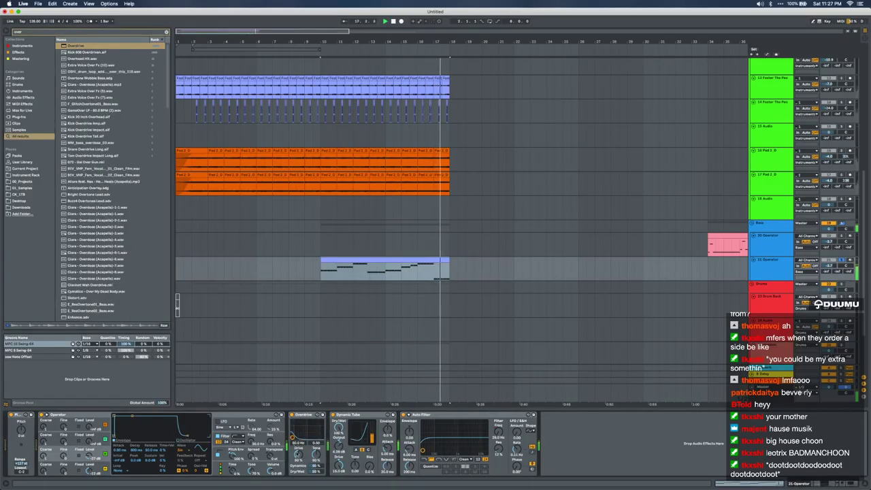
{"action": "key", "text": "space"}
{"action": "key", "text": "space"}
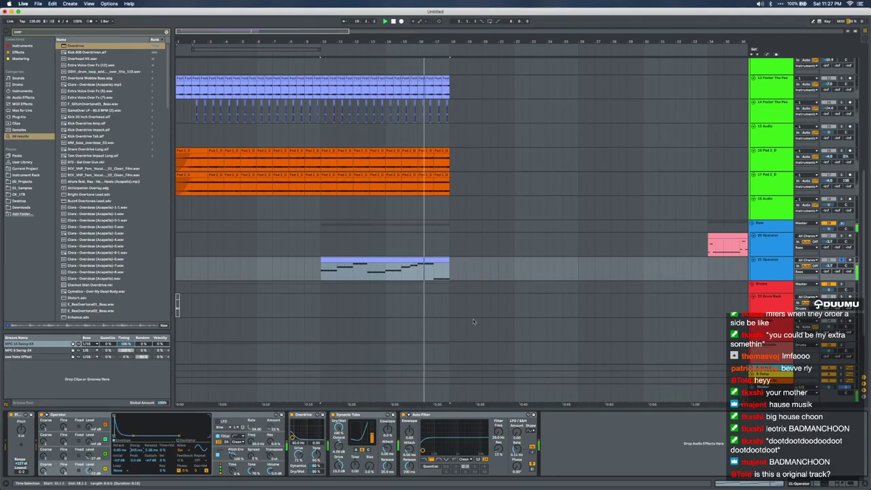
Find Multiband Dynamics and add it after Auto Filter on the 21 Operator bass track
{"action": "key", "text": "super+f"}
{"action": "type", "text": "multi"}
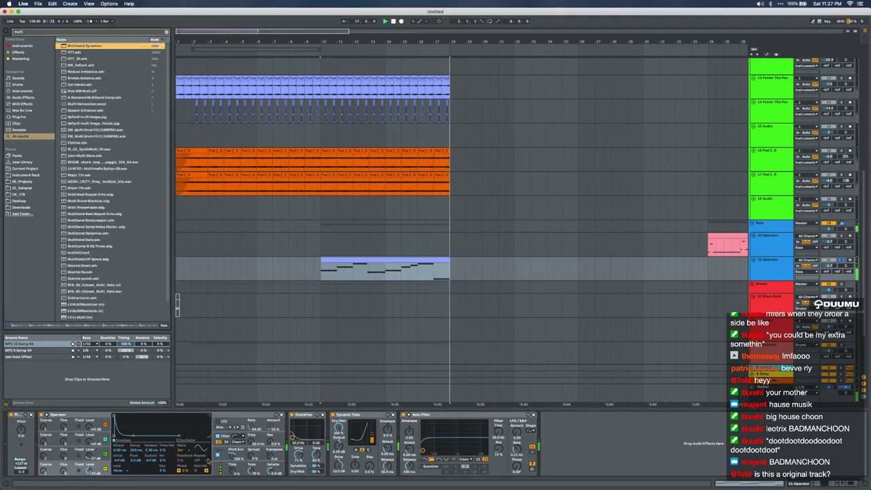
{"action": "key", "text": "Return"}
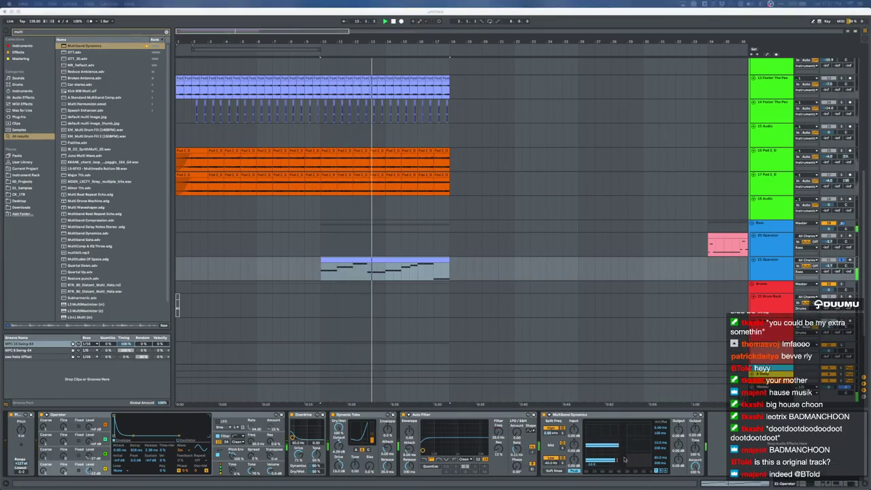
Unsolo the 21 Operator bass track and lower the 9 Operator track's volume to about -10 dB
{"action": "left_click", "coordinate": [842, 262]}
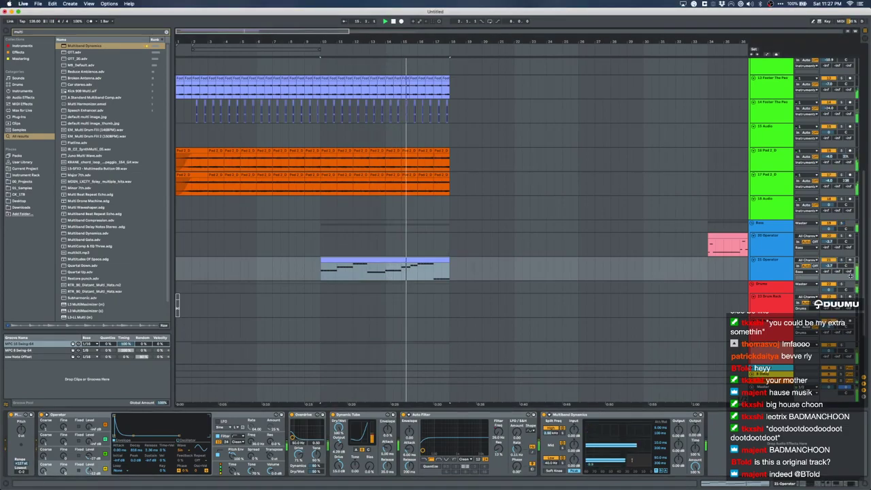
{"action": "scroll", "coordinate": [406, 291], "scroll_direction": "down", "scroll_amount": 5}
{"action": "scroll", "coordinate": [406, 290], "scroll_direction": "up", "scroll_amount": 1}
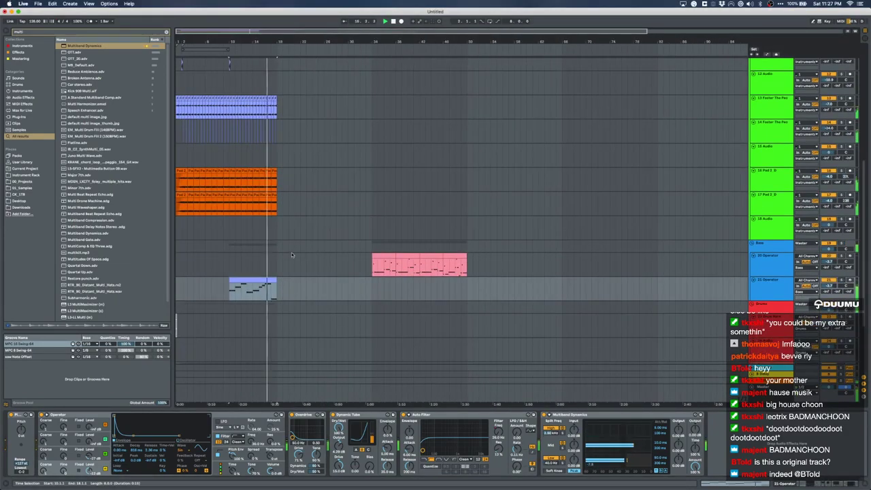
{"action": "scroll", "coordinate": [292, 251], "scroll_direction": "up", "scroll_amount": 10}
{"action": "scroll", "coordinate": [293, 246], "scroll_direction": "up", "scroll_amount": 2}
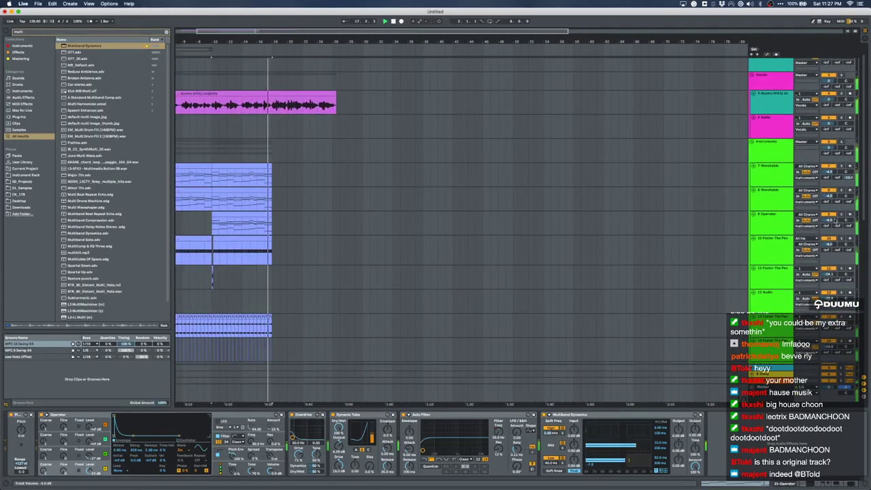
{"action": "left_click_drag", "start_coordinate": [832, 219], "coordinate": [832, 234]}
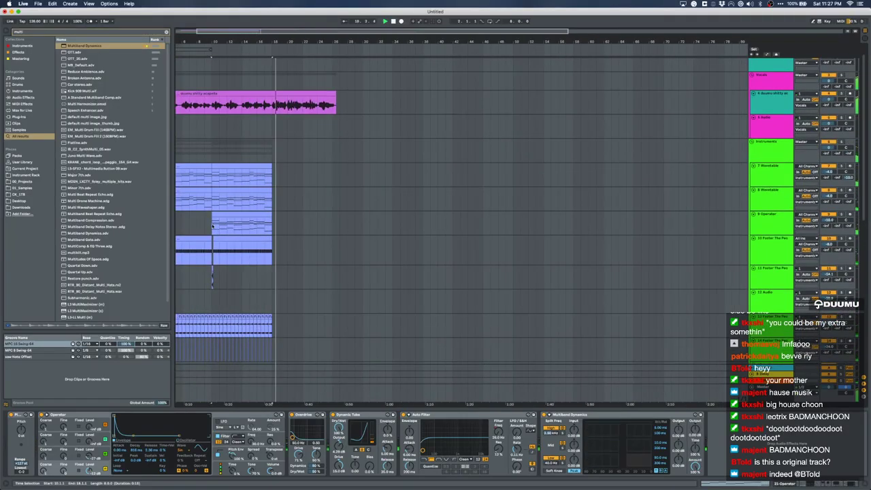
Stop playback and deactivate the acapella vocal from bar 18 onward
{"action": "scroll", "coordinate": [234, 228], "scroll_direction": "left", "scroll_amount": 3}
{"action": "scroll", "coordinate": [234, 228], "scroll_direction": "up", "scroll_amount": 1}
{"action": "key", "text": "space"}
{"action": "left_click_drag", "start_coordinate": [304, 126], "coordinate": [424, 125]}
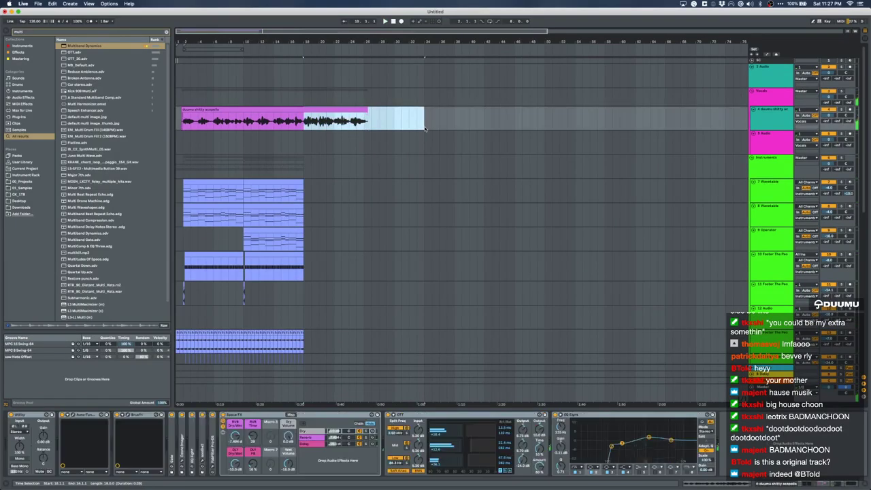
{"action": "key", "text": "Delete"}
Play the arrangement from the start and select bars 2 to 10 on the 12 Audio track as the loop range
{"action": "left_click", "coordinate": [178, 171]}
{"action": "key", "text": "space"}
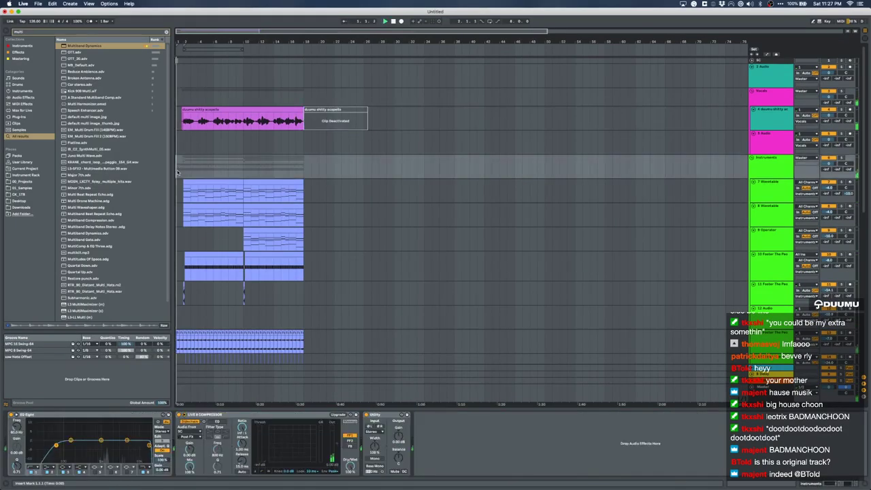
{"action": "scroll", "coordinate": [178, 173], "scroll_direction": "up", "scroll_amount": 10}
{"action": "scroll", "coordinate": [178, 173], "scroll_direction": "down", "scroll_amount": 1}
{"action": "scroll", "coordinate": [178, 173], "scroll_direction": "down", "scroll_amount": 1}
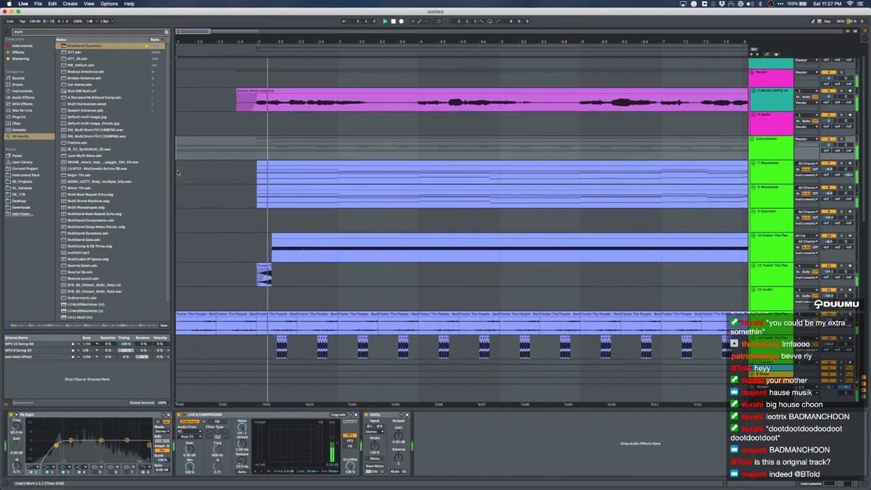
{"action": "scroll", "coordinate": [178, 173], "scroll_direction": "down", "scroll_amount": 5}
{"action": "scroll", "coordinate": [178, 174], "scroll_direction": "down", "scroll_amount": 3}
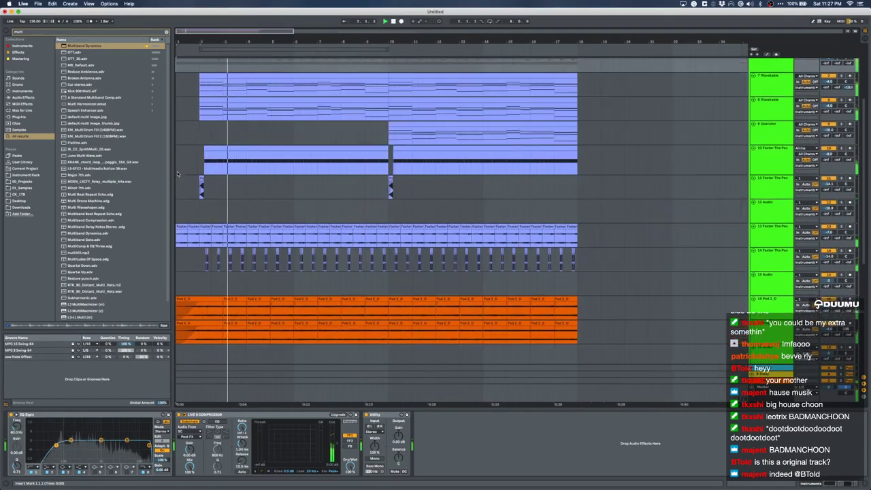
{"action": "left_click_drag", "start_coordinate": [196, 208], "coordinate": [379, 209]}
{"action": "key", "text": "super+l"}
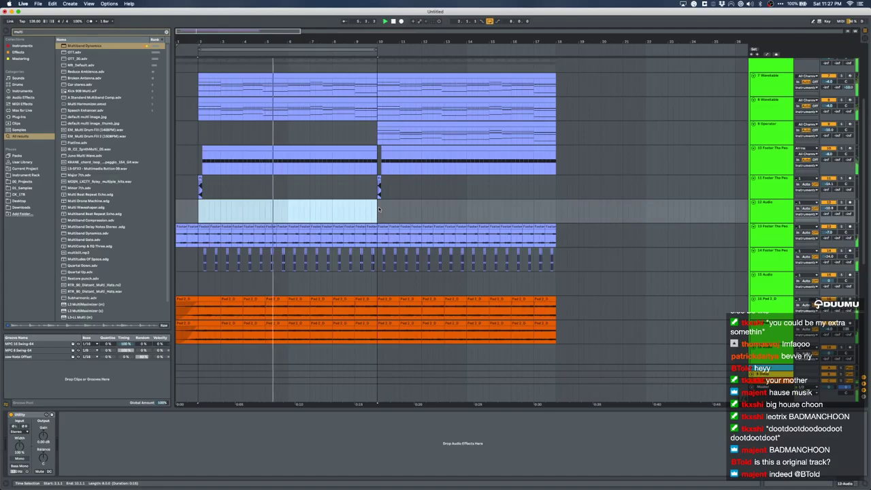
Deactivate the 21 Operator bass clip at bars 10 to 18
{"action": "scroll", "coordinate": [458, 191], "scroll_direction": "down", "scroll_amount": 3}
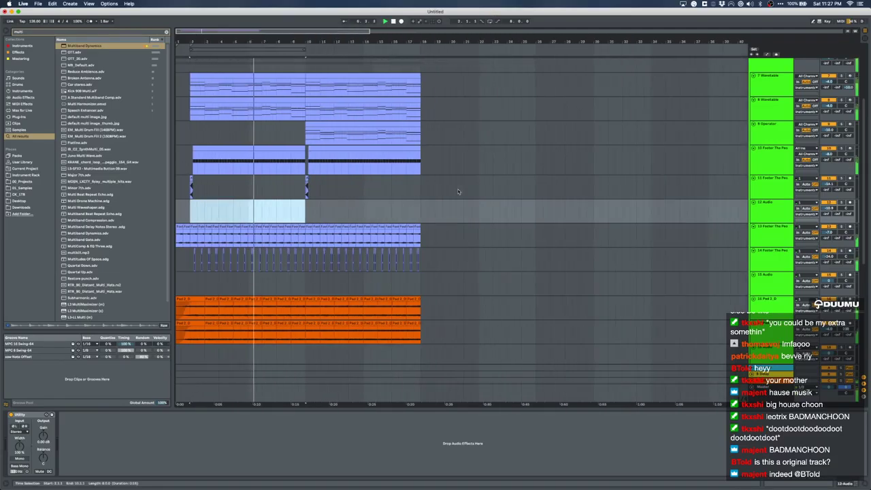
{"action": "scroll", "coordinate": [370, 236], "scroll_direction": "down", "scroll_amount": 5}
{"action": "left_click", "coordinate": [331, 194]}
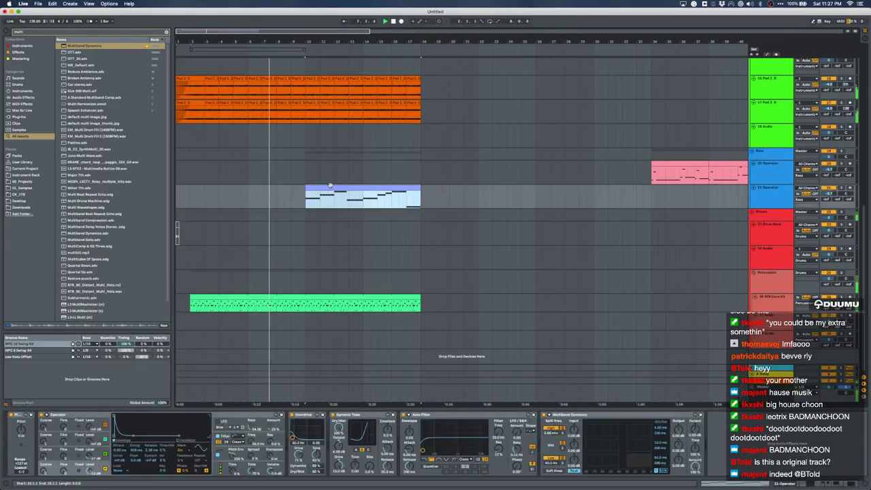
Copy the 9 Operator clip to bars 2 to 10 and deactivate the 7 and 8 Wavetable clips over those bars
{"action": "scroll", "coordinate": [331, 188], "scroll_direction": "up", "scroll_amount": 1}
{"action": "scroll", "coordinate": [330, 187], "scroll_direction": "up", "scroll_amount": 8}
{"action": "left_click_drag", "start_coordinate": [333, 236], "coordinate": [219, 241]}
{"action": "left_click_drag", "start_coordinate": [193, 213], "coordinate": [301, 182]}
Select the 909 Core Kit clip, find the Lowpass preset and add it to the end of that track's device chain
{"action": "scroll", "coordinate": [254, 362], "scroll_direction": "down", "scroll_amount": 8}
{"action": "key", "text": "super+f"}
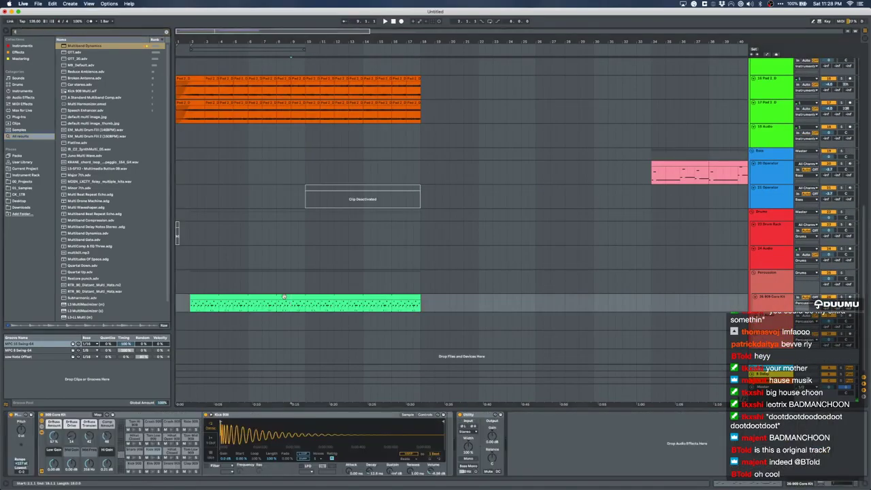
{"action": "type", "text": "lowpa"}
{"action": "key", "text": "Return"}
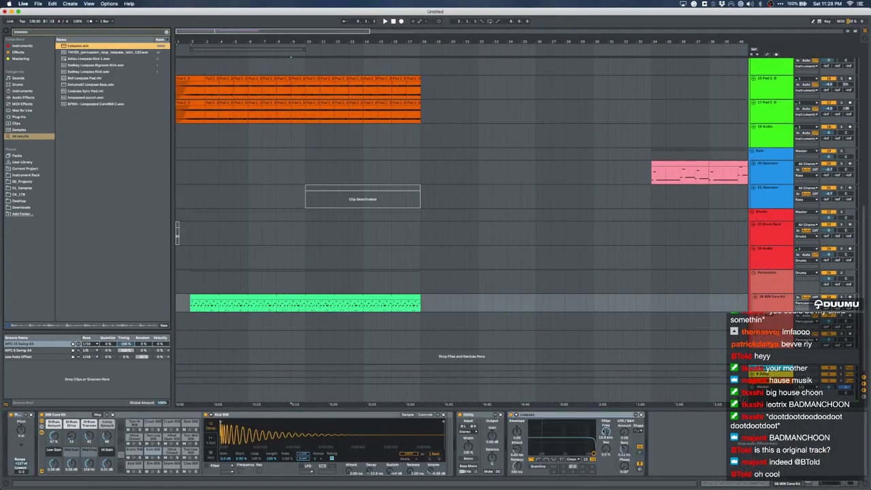
Show the Lowpass frequency automation on the 909 Core Kit track and edit its value just before bar 10
{"action": "left_click", "coordinate": [609, 430]}
{"action": "key", "text": "a"}
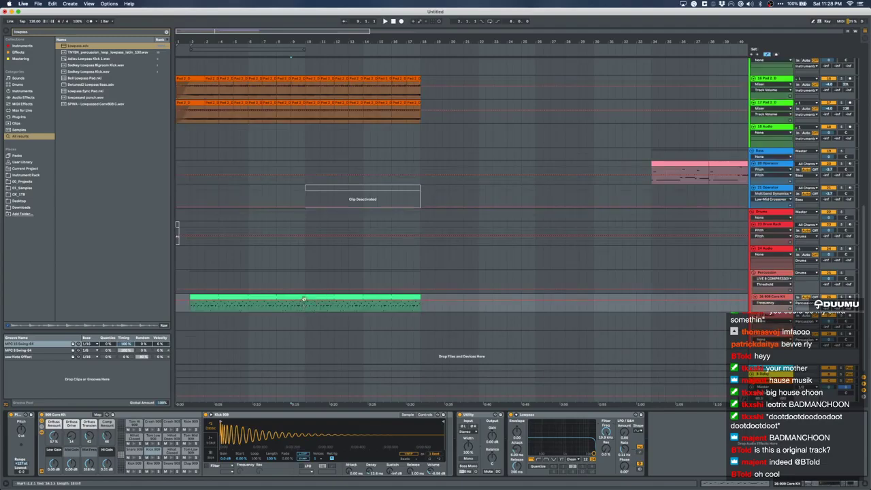
{"action": "left_click_drag", "start_coordinate": [294, 302], "coordinate": [292, 304]}
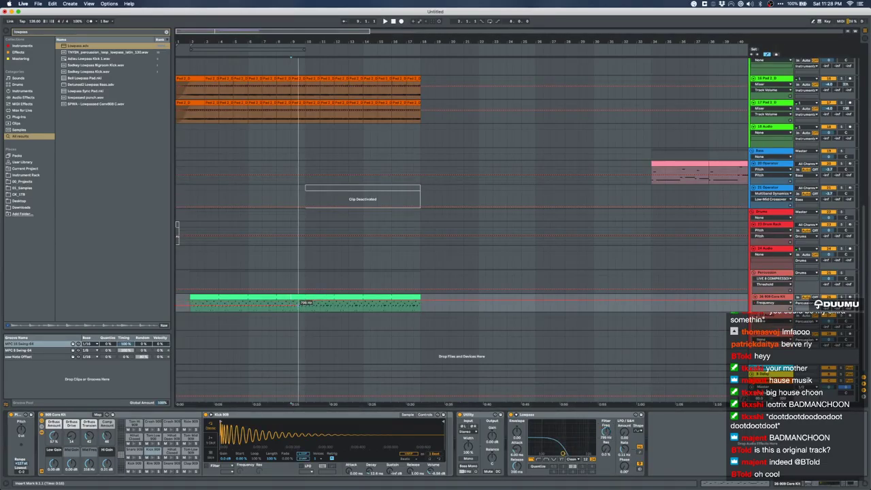
{"action": "right_click", "coordinate": [298, 310]}
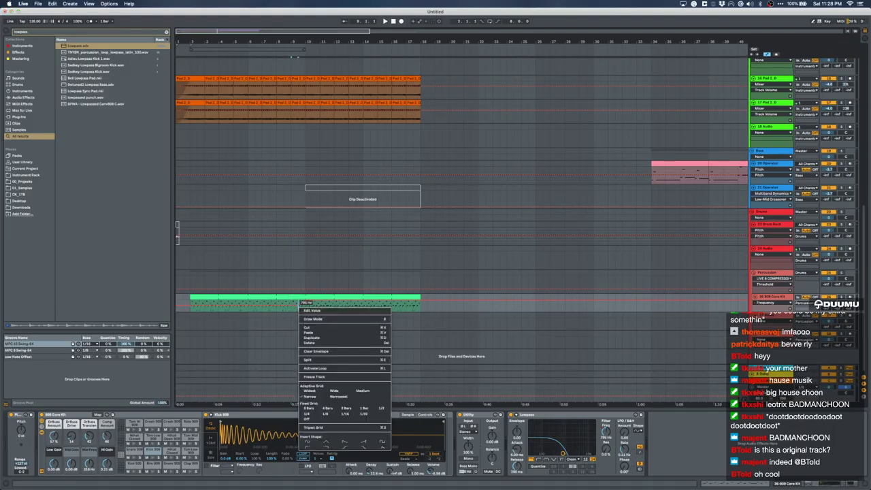
{"action": "left_click", "coordinate": [315, 311]}
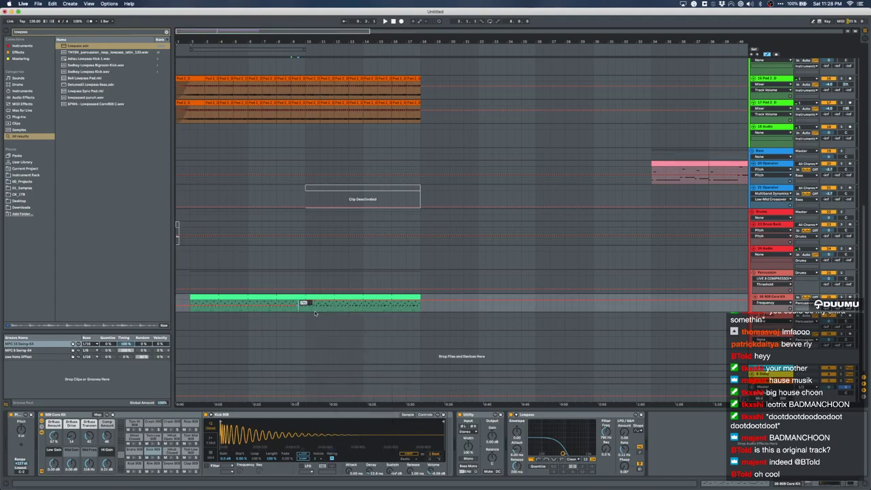
{"action": "right_click", "coordinate": [300, 310]}
{"action": "left_click", "coordinate": [309, 315]}
Set a low starting cutoff at bar 2 in the 909 Core Kit's Lowpass frequency automation
{"action": "right_click", "coordinate": [192, 306]}
{"action": "left_click", "coordinate": [218, 309]}
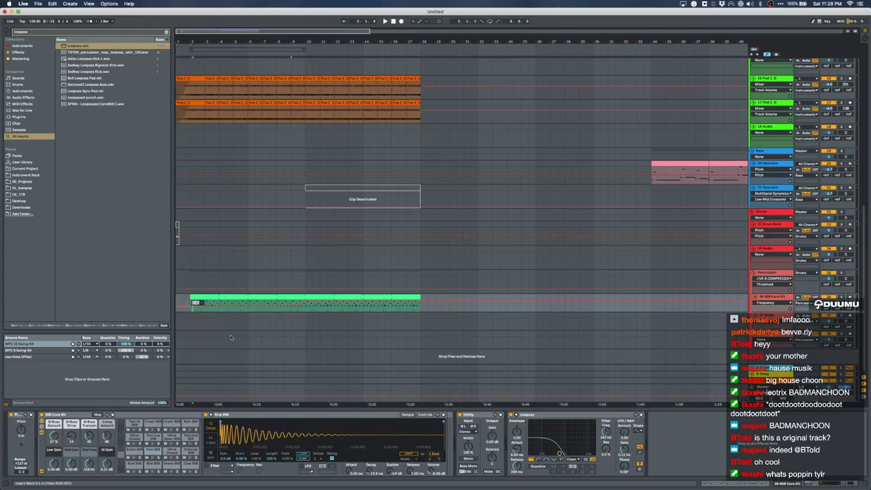
{"action": "right_click", "coordinate": [192, 306]}
{"action": "left_click", "coordinate": [219, 311]}
Solo the 909 Core Kit track, audition the filter sweep from bar 2 and hide the automation lanes
{"action": "left_click", "coordinate": [842, 297]}
{"action": "key", "text": "space"}
{"action": "key", "text": "space"}
{"action": "left_click", "coordinate": [194, 297]}
{"action": "key", "text": "space"}
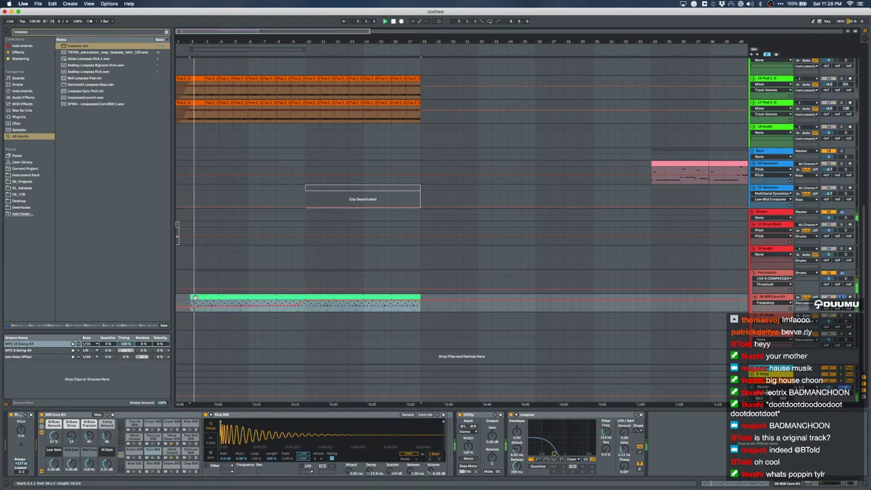
{"action": "left_click", "coordinate": [394, 313]}
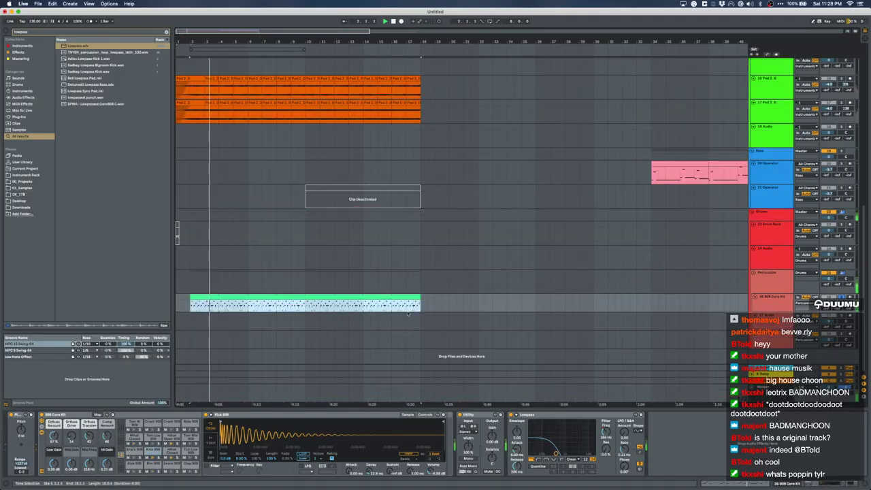
Unsolo the 909 Core Kit track and play the full arrangement from the beginning
{"action": "left_click", "coordinate": [841, 296]}
{"action": "scroll", "coordinate": [257, 193], "scroll_direction": "up", "scroll_amount": 5}
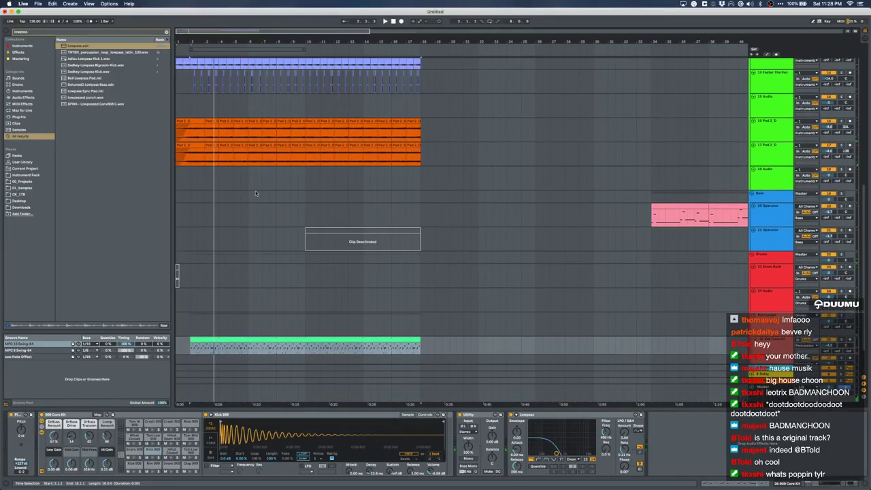
{"action": "left_click", "coordinate": [178, 129]}
{"action": "key", "text": "space"}
{"action": "scroll", "coordinate": [178, 129], "scroll_direction": "up", "scroll_amount": 5}
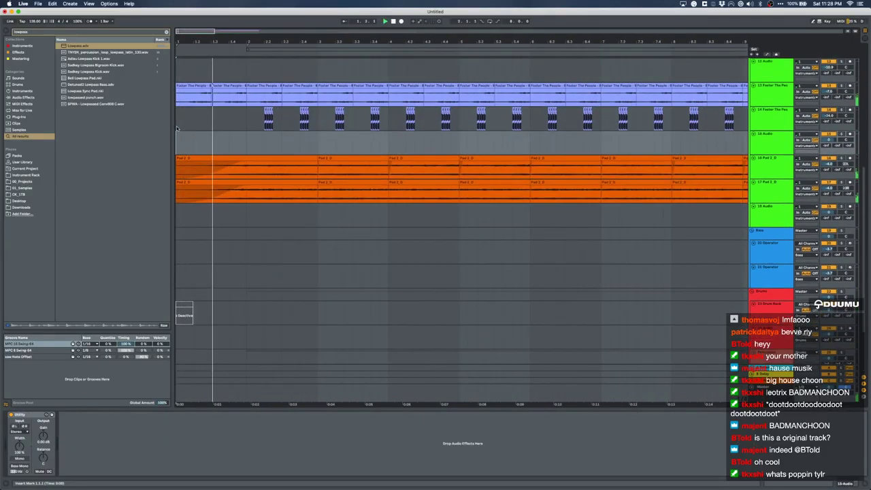
{"action": "scroll", "coordinate": [178, 129], "scroll_direction": "down", "scroll_amount": 3}
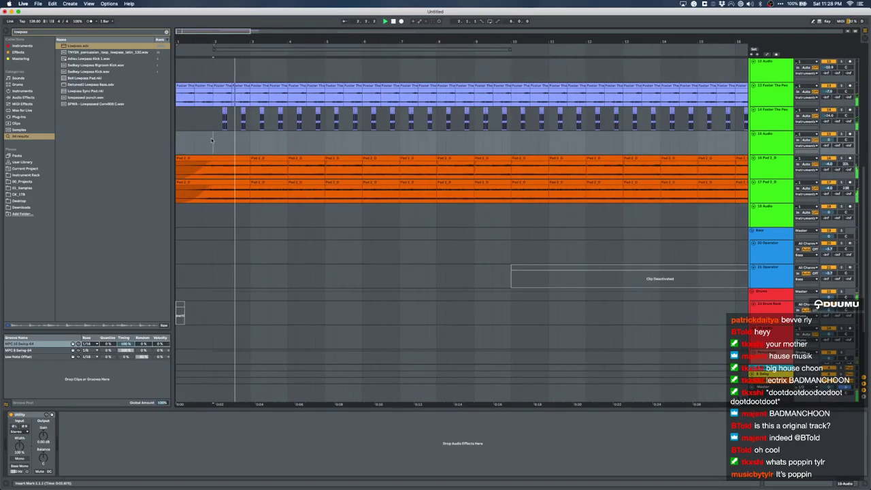
{"action": "scroll", "coordinate": [210, 139], "scroll_direction": "up", "scroll_amount": 10}
{"action": "scroll", "coordinate": [211, 137], "scroll_direction": "up", "scroll_amount": 1}
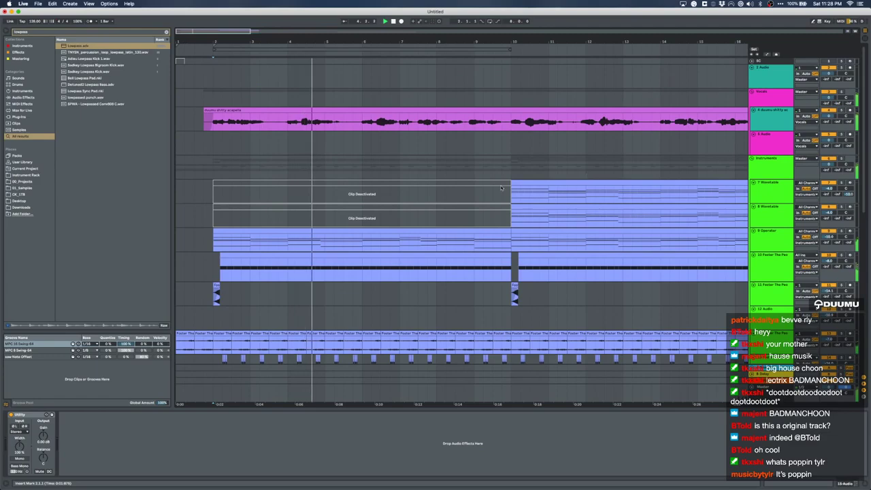
Slightly raise the volume of the 14 Foster The People slice track during playback
{"action": "scroll", "coordinate": [383, 149], "scroll_direction": "down", "scroll_amount": 3}
{"action": "scroll", "coordinate": [291, 149], "scroll_direction": "up", "scroll_amount": 4}
{"action": "scroll", "coordinate": [290, 149], "scroll_direction": "left", "scroll_amount": 4}
{"action": "scroll", "coordinate": [290, 148], "scroll_direction": "down", "scroll_amount": 3}
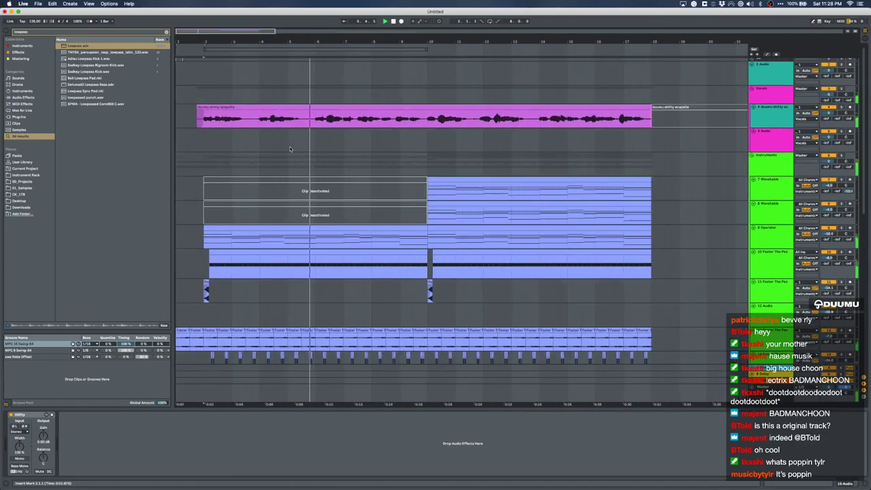
{"action": "scroll", "coordinate": [477, 129], "scroll_direction": "down", "scroll_amount": 10}
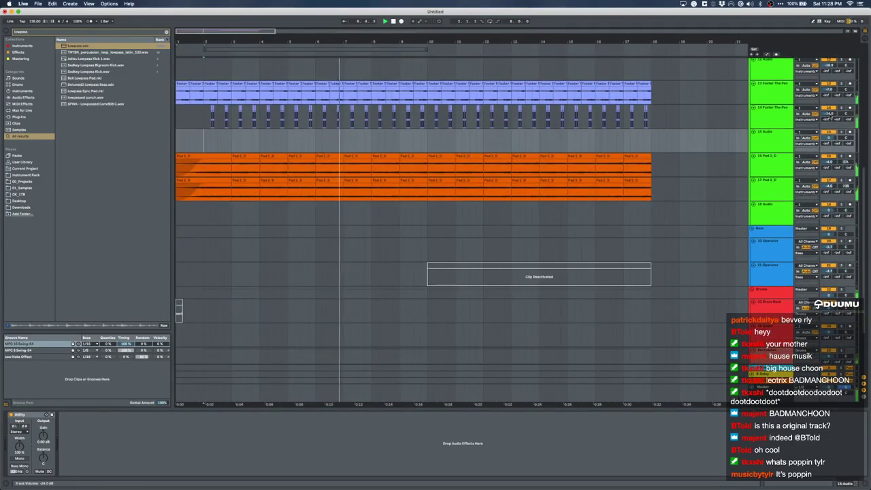
{"action": "left_click", "coordinate": [696, 111]}
{"action": "left_click_drag", "start_coordinate": [829, 115], "coordinate": [828, 116]}
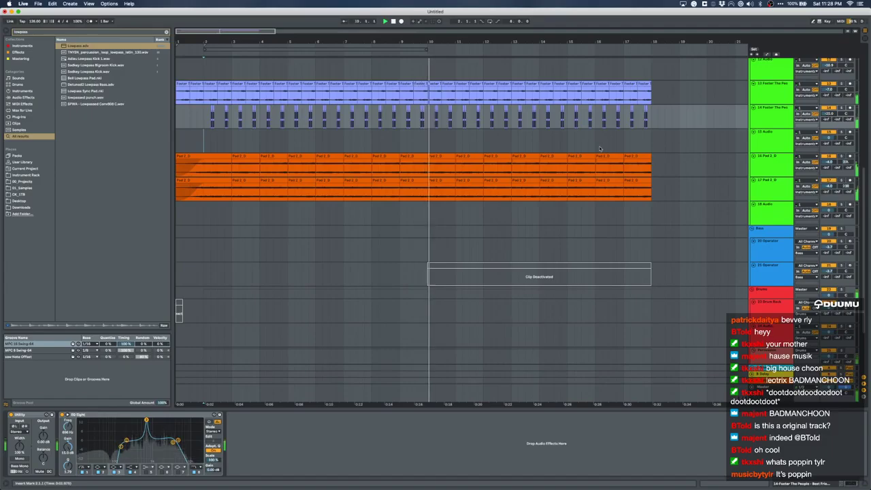
Reactivate the 21 Operator bass clip and replay the transition into bar 10 with the bass
{"action": "scroll", "coordinate": [514, 175], "scroll_direction": "down", "scroll_amount": 5}
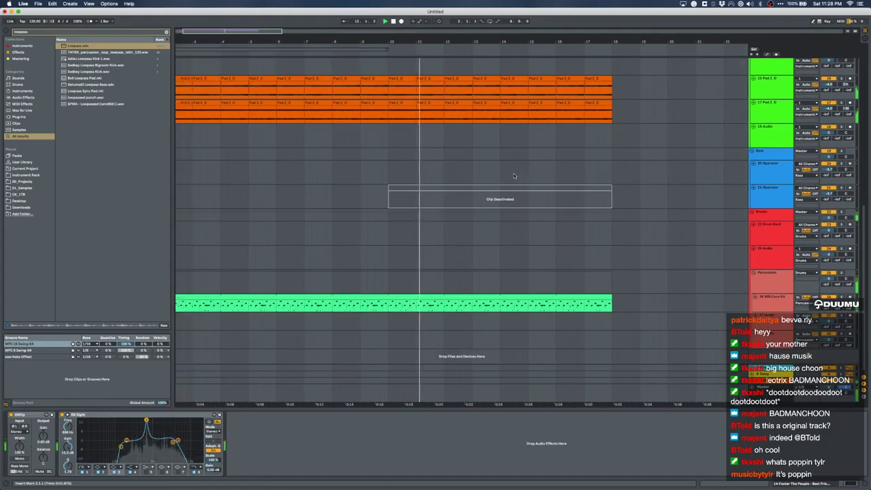
{"action": "scroll", "coordinate": [450, 238], "scroll_direction": "down", "scroll_amount": 3}
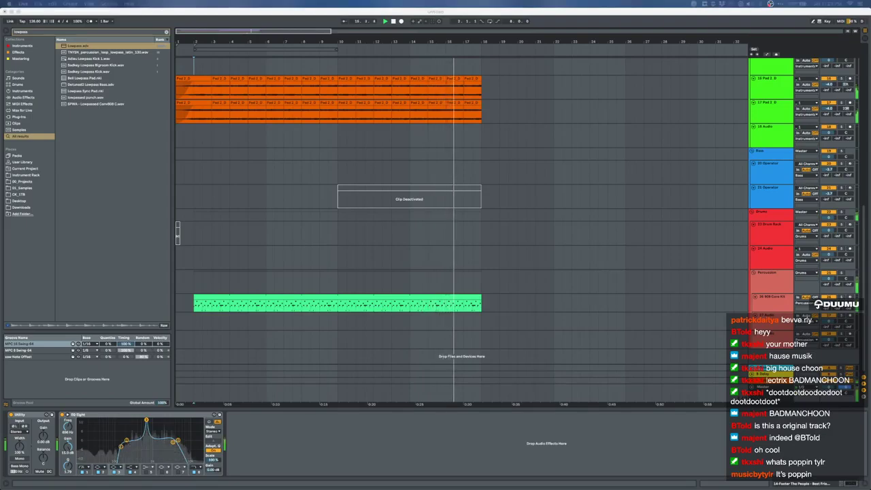
{"action": "left_click", "coordinate": [442, 201]}
{"action": "key", "text": "minus"}
{"action": "key", "text": "minus"}
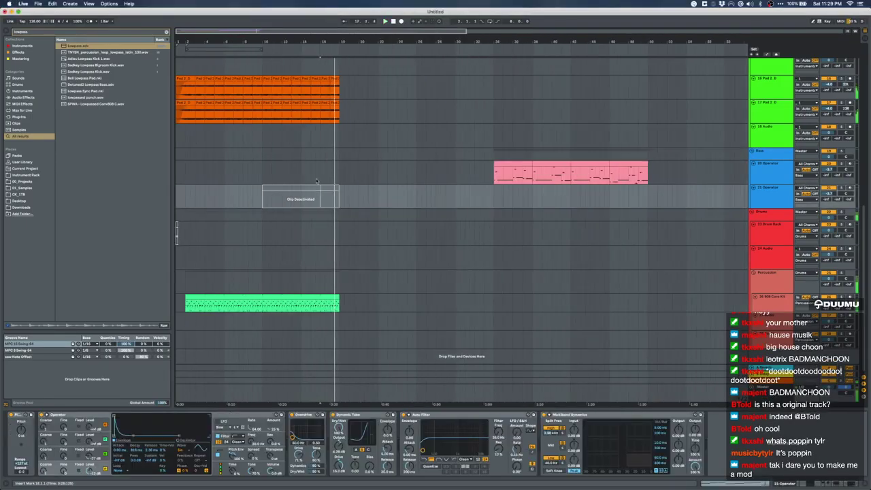
{"action": "left_click", "coordinate": [296, 189]}
{"action": "left_click", "coordinate": [249, 197]}
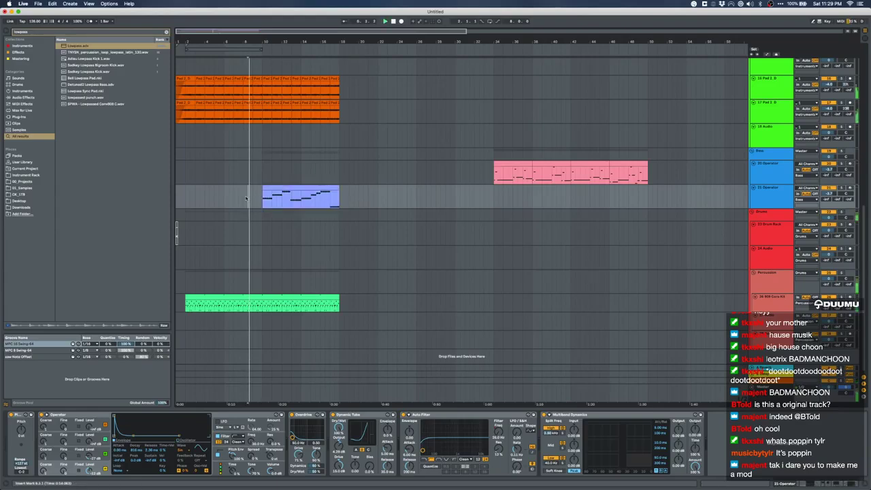
{"action": "key", "text": "plus"}
{"action": "key", "text": "plus"}
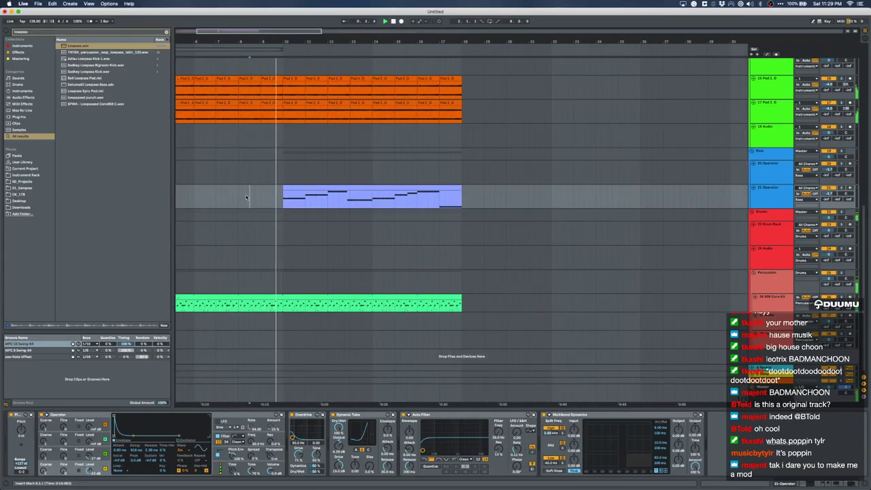
{"action": "left_click", "coordinate": [285, 203]}
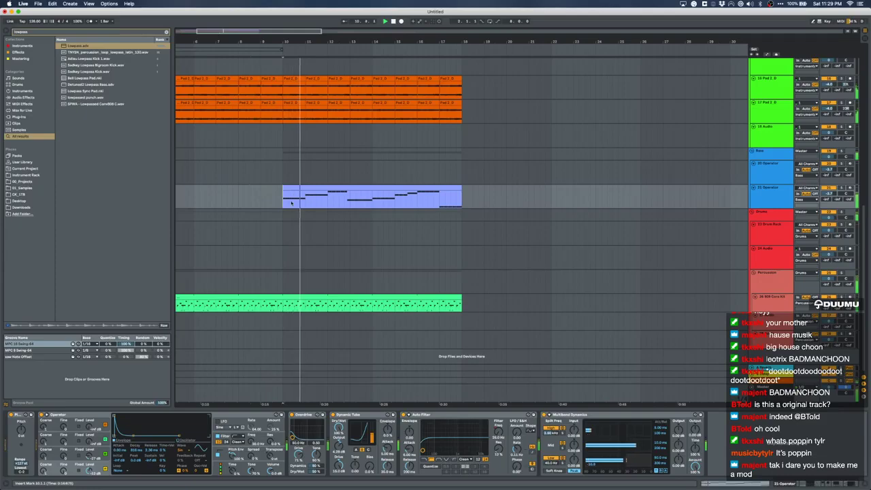
Delete the 21 Operator bass track
{"action": "left_click", "coordinate": [779, 200]}
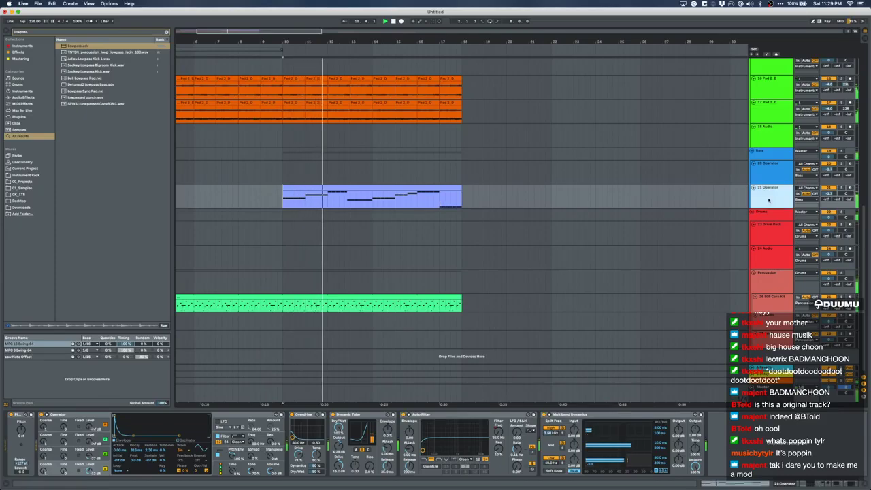
{"action": "key", "text": "Delete"}
{"action": "scroll", "coordinate": [387, 159], "scroll_direction": "up", "scroll_amount": 8}
{"action": "scroll", "coordinate": [386, 159], "scroll_direction": "down", "scroll_amount": 2}
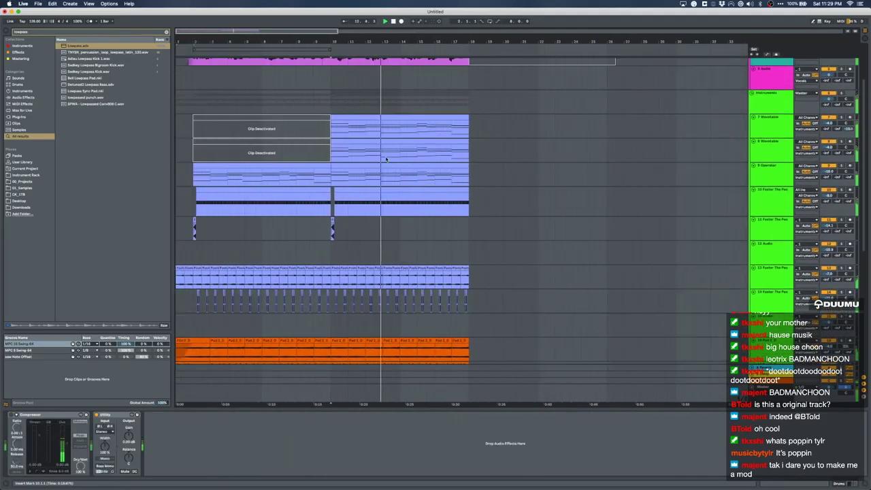
Loop playback over bars 10 to 18 of the arrangement
{"action": "left_click", "coordinate": [385, 156]}
{"action": "scroll", "coordinate": [458, 243], "scroll_direction": "down", "scroll_amount": 2}
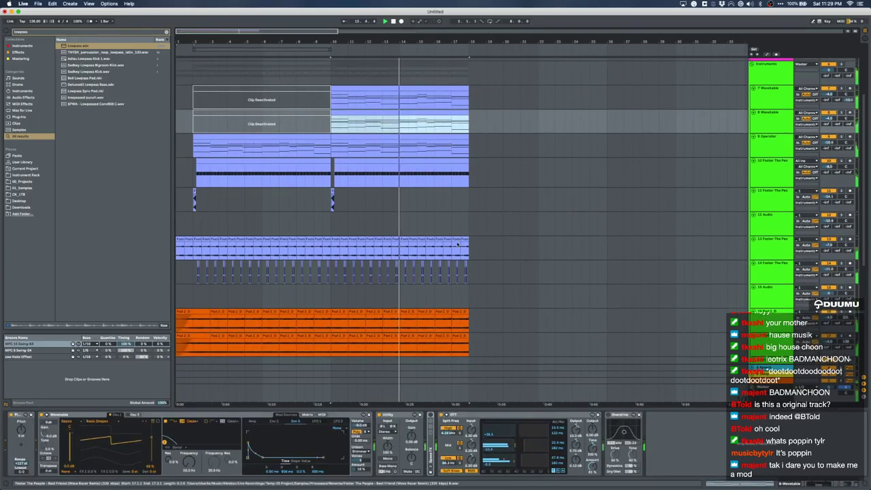
{"action": "scroll", "coordinate": [457, 244], "scroll_direction": "up", "scroll_amount": 5}
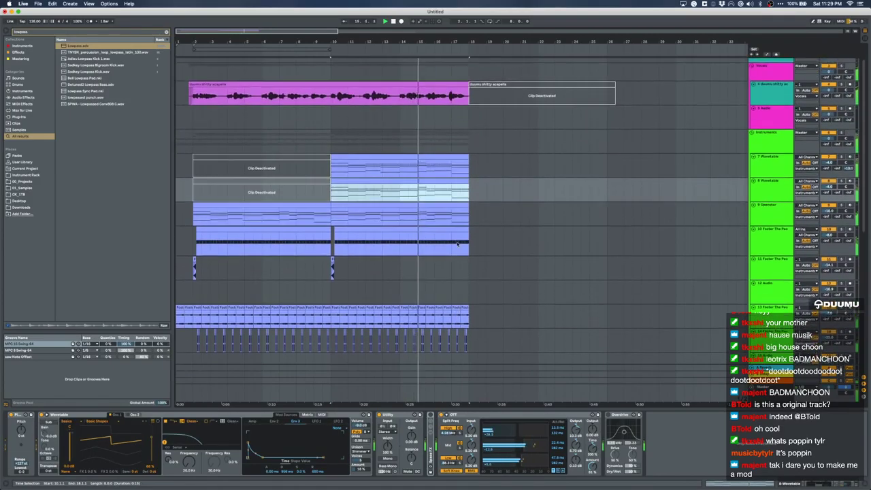
{"action": "left_click_drag", "start_coordinate": [331, 298], "coordinate": [468, 291]}
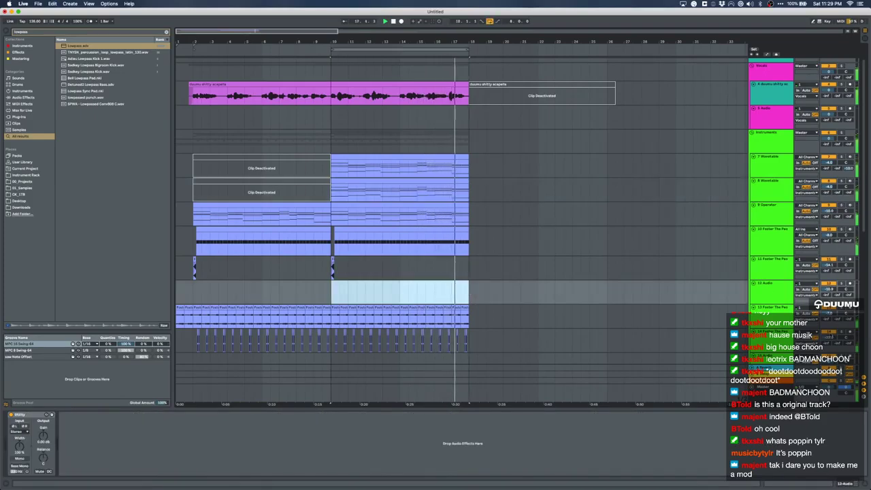
Slightly lower the volume of the 14 Foster The People track and solo the 16 Pad 2_D track for listening
{"action": "left_click_drag", "start_coordinate": [829, 337], "coordinate": [830, 340]}
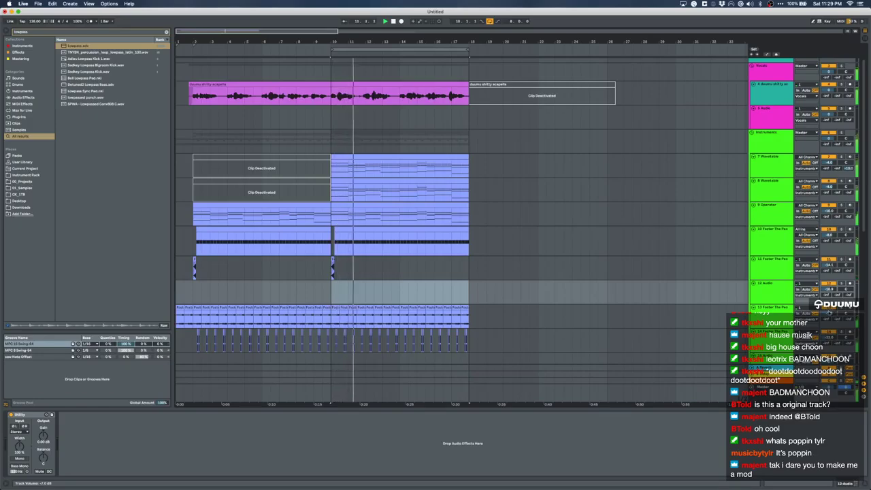
{"action": "scroll", "coordinate": [530, 288], "scroll_direction": "down", "scroll_amount": 5}
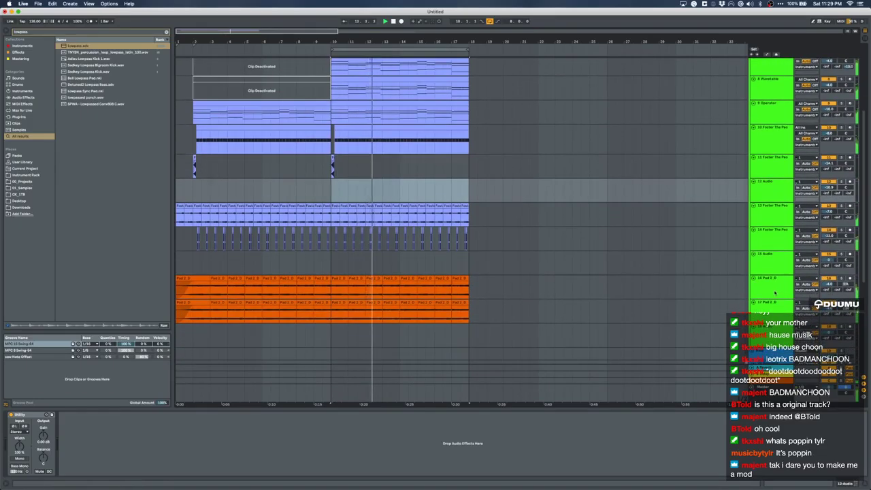
{"action": "left_click", "coordinate": [608, 284]}
{"action": "left_click", "coordinate": [828, 284]}
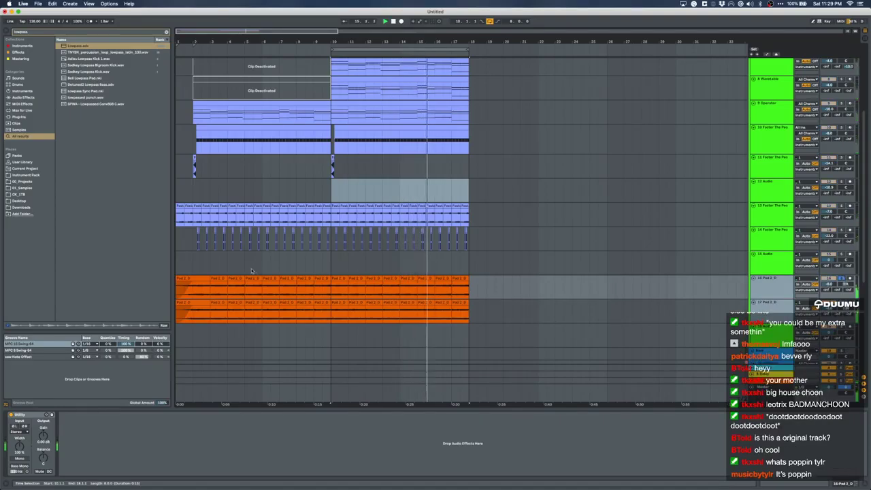
Restart playback of the arrangement from bar 1
{"action": "left_click", "coordinate": [180, 263]}
{"action": "key", "text": "space"}
{"action": "key", "text": "space"}
{"action": "scroll", "coordinate": [180, 263], "scroll_direction": "up", "scroll_amount": 8}
{"action": "scroll", "coordinate": [181, 264], "scroll_direction": "down", "scroll_amount": 4}
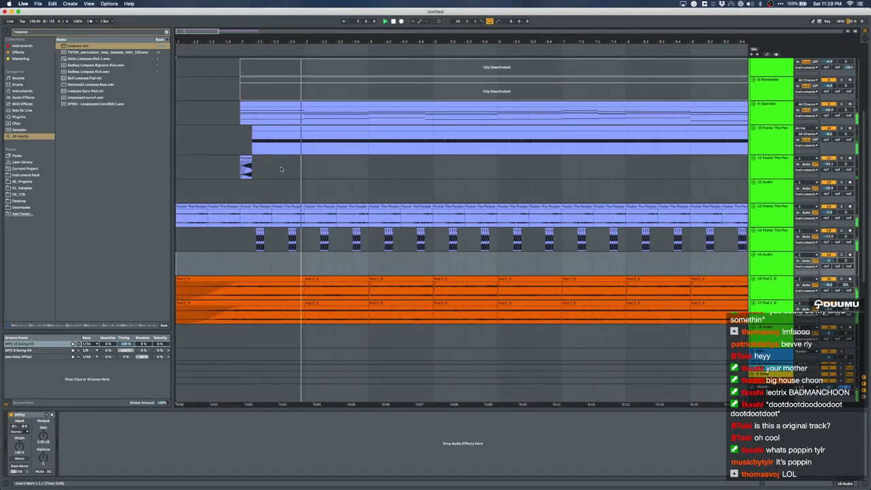
Open the 909 Core Kit clip at bar 2, play it and select its Kick 909 notes for inspection
{"action": "scroll", "coordinate": [280, 169], "scroll_direction": "down", "scroll_amount": 8}
{"action": "left_click", "coordinate": [282, 296]}
{"action": "key", "text": "minus"}
{"action": "key", "text": "minus"}
{"action": "key", "text": "minus"}
{"action": "double_click", "coordinate": [275, 298]}
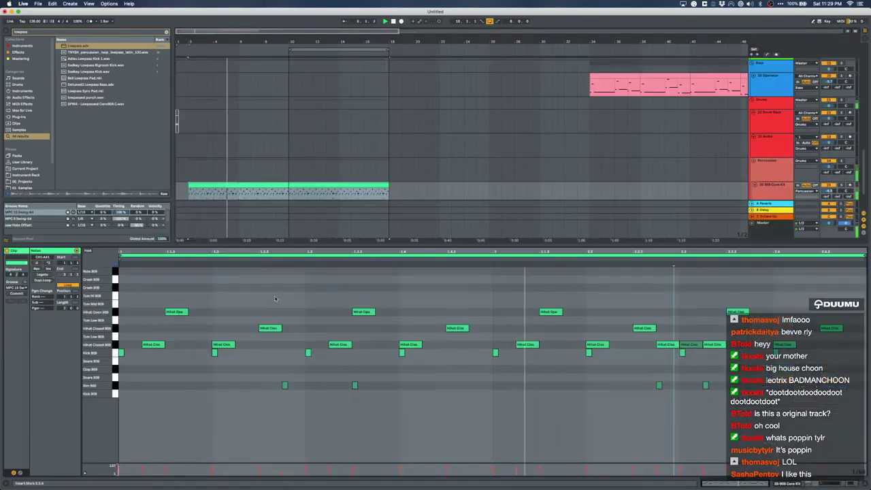
{"action": "left_click", "coordinate": [288, 194]}
{"action": "left_click", "coordinate": [276, 184]}
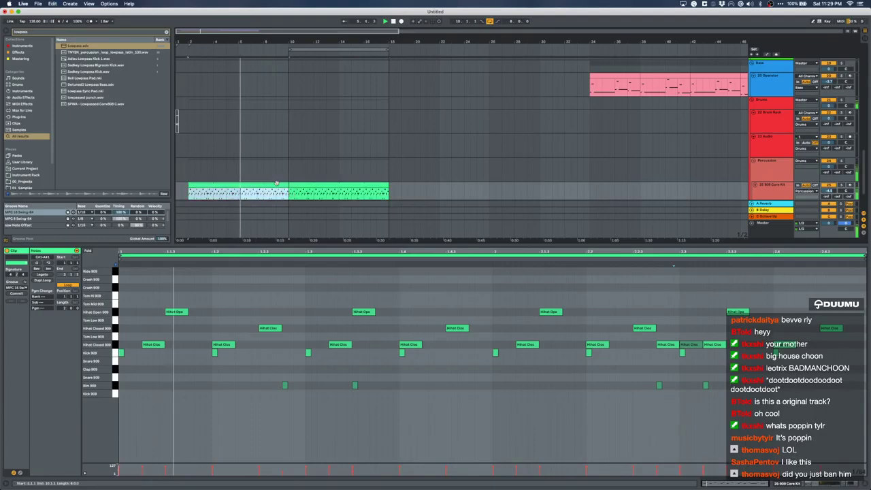
{"action": "key", "text": "space"}
{"action": "left_click", "coordinate": [117, 353]}
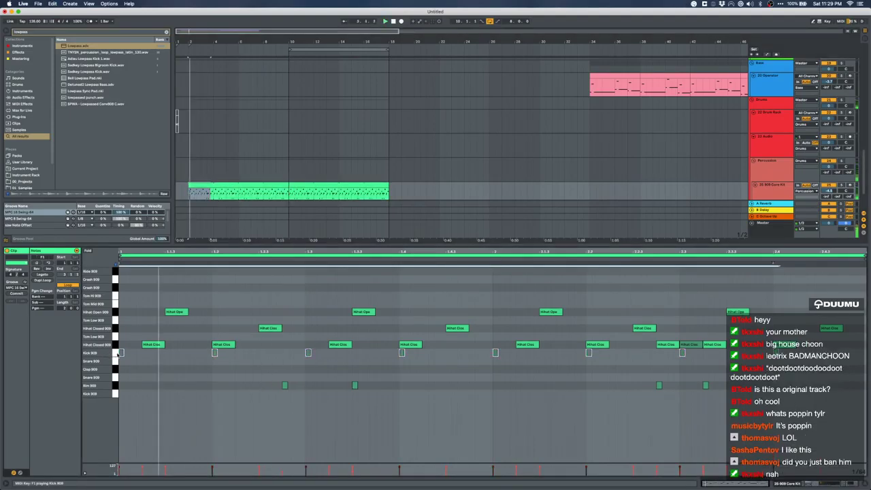
{"action": "key", "text": "super+alt+l"}
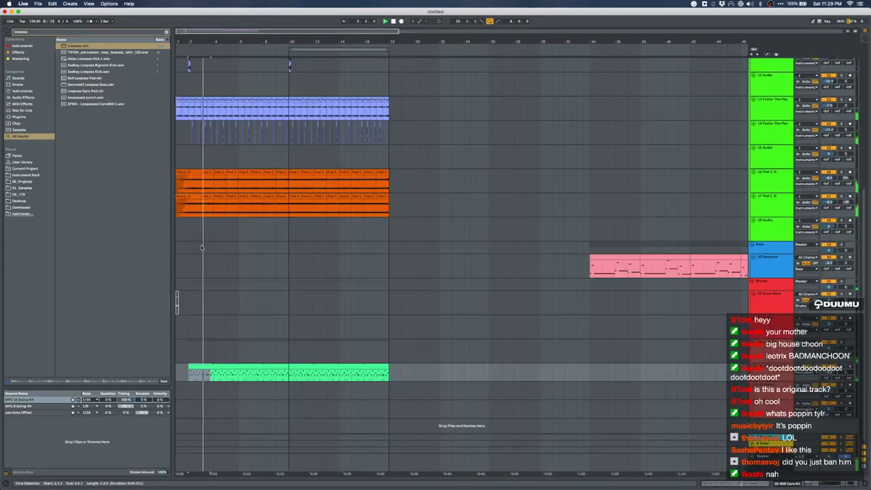
Stop playback and search the browser for "HAT" samples
{"action": "scroll", "coordinate": [202, 247], "scroll_direction": "up", "scroll_amount": 4}
{"action": "scroll", "coordinate": [201, 247], "scroll_direction": "left", "scroll_amount": 2}
{"action": "scroll", "coordinate": [202, 247], "scroll_direction": "up", "scroll_amount": 2}
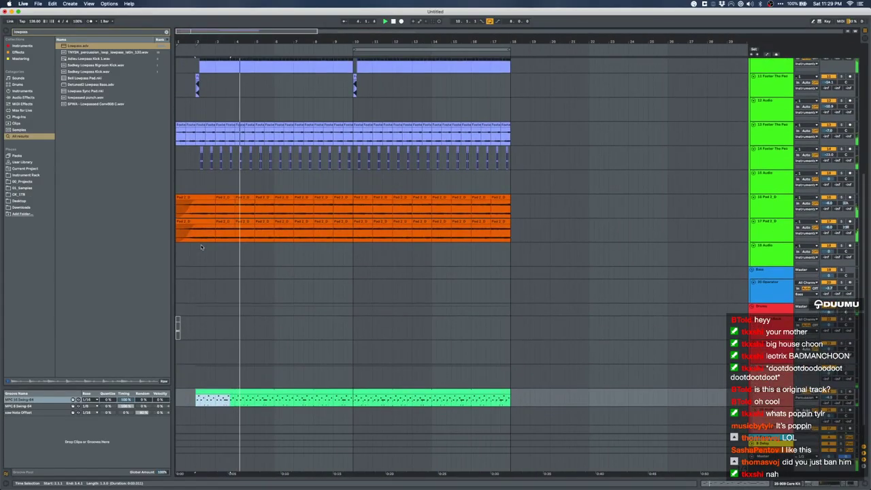
{"action": "scroll", "coordinate": [200, 246], "scroll_direction": "up", "scroll_amount": 5}
{"action": "scroll", "coordinate": [201, 246], "scroll_direction": "down", "scroll_amount": 3}
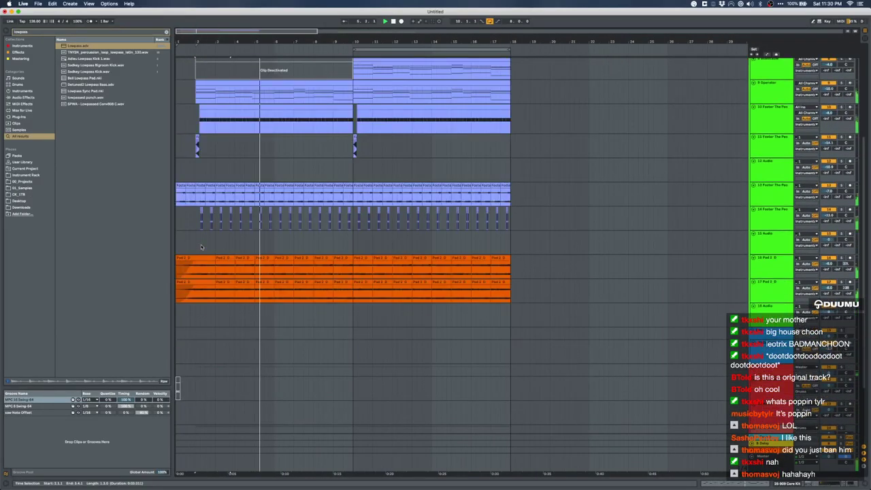
{"action": "scroll", "coordinate": [201, 247], "scroll_direction": "down", "scroll_amount": 4}
{"action": "key", "text": "super+f"}
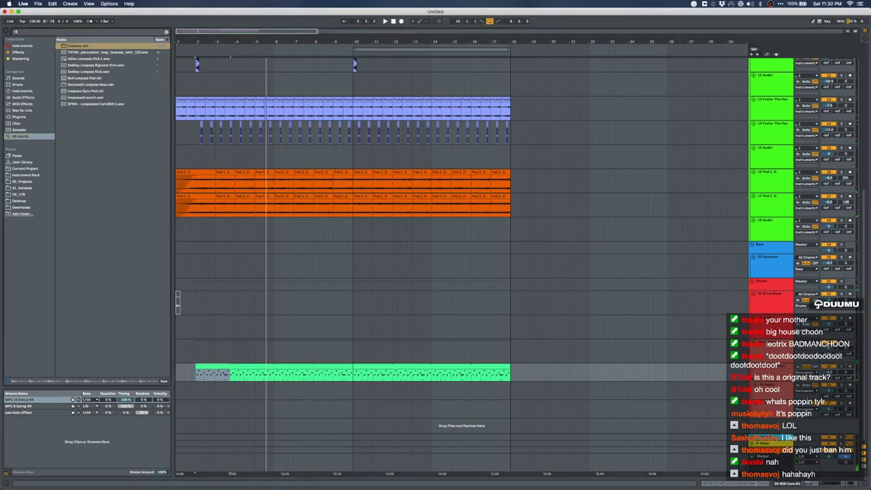
{"action": "type", "text": "HAT"}
Audition the hat samples in the search results through to 117BPM_Live hats.wav
{"action": "left_click", "coordinate": [83, 285]}
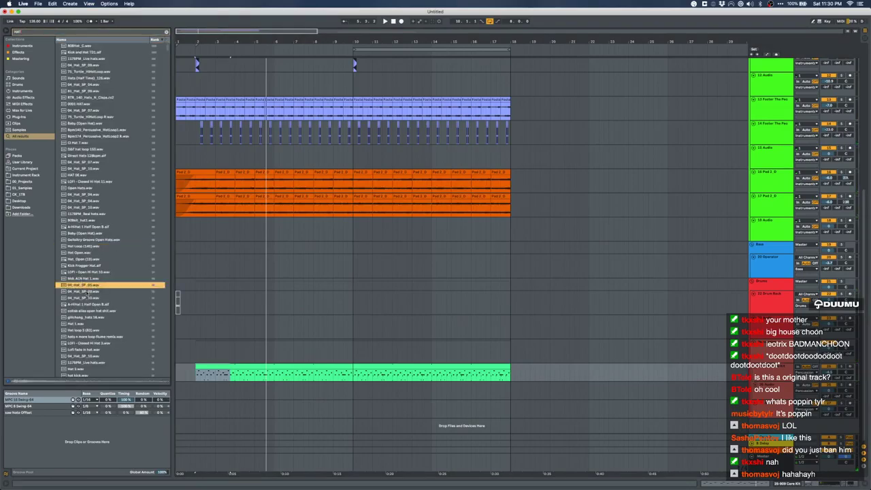
{"action": "left_click", "coordinate": [89, 291]}
{"action": "left_click", "coordinate": [89, 304]}
{"action": "left_click", "coordinate": [90, 324]}
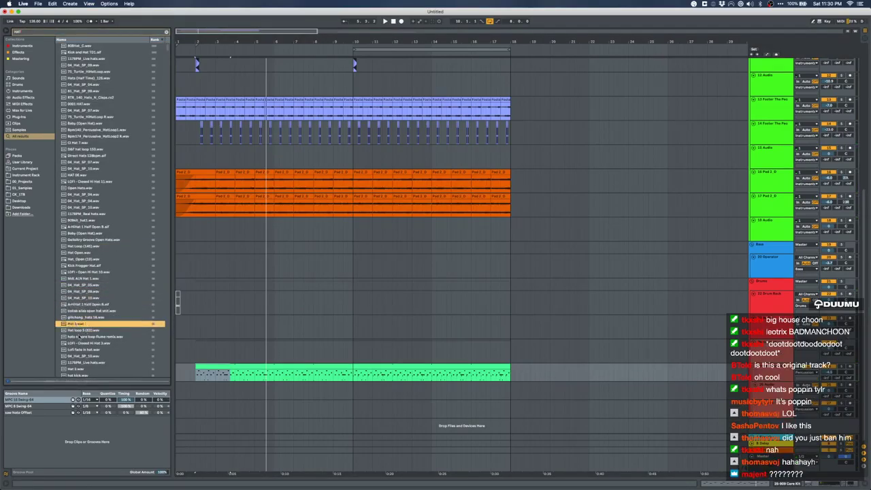
{"action": "key", "text": "Down"}
{"action": "key", "text": "Down"}
{"action": "key", "text": "Down"}
{"action": "key", "text": "Down"}
{"action": "key", "text": "Down"}
{"action": "key", "text": "Down"}
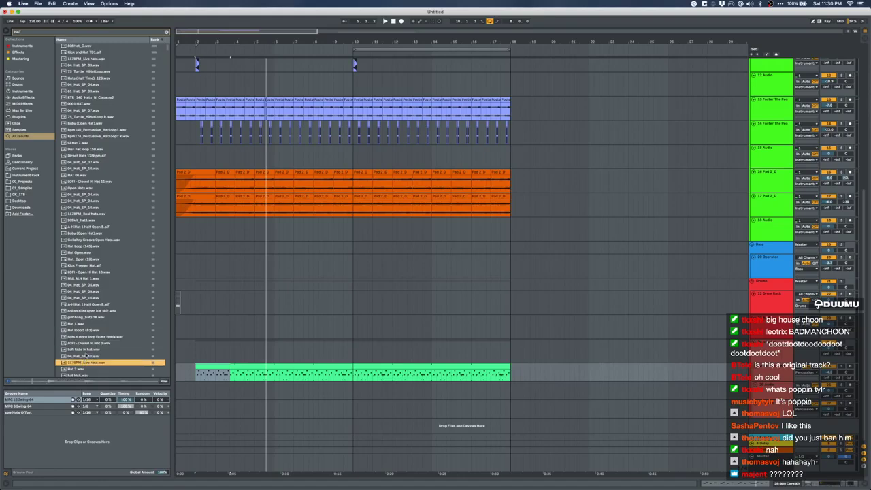
{"action": "scroll", "coordinate": [83, 355], "scroll_direction": "down", "scroll_amount": 3}
Place 117BPM_Live hats.wav at bar 2 on a new track below the 909 Core Kit and trim it to its first eighth note
{"action": "left_click_drag", "start_coordinate": [85, 326], "coordinate": [199, 389]}
{"action": "double_click", "coordinate": [202, 389]}
{"action": "scroll", "coordinate": [190, 192], "scroll_direction": "up", "scroll_amount": 5}
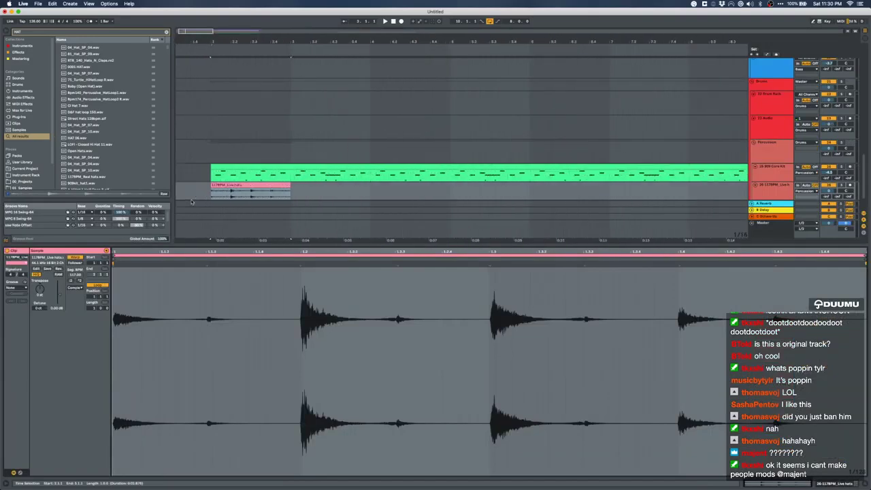
{"action": "left_click_drag", "start_coordinate": [220, 194], "coordinate": [316, 192]}
{"action": "key", "text": "Delete"}
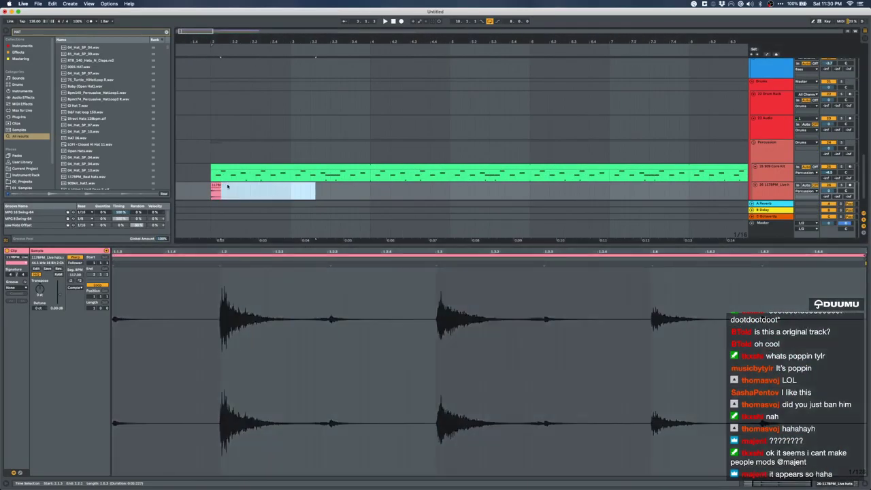
Try repeating the trimmed hat clip four times during playback, then remove the copies
{"action": "left_click", "coordinate": [217, 185]}
{"action": "key", "text": "space"}
{"action": "key", "text": "super+d"}
{"action": "key", "text": "super+d"}
{"action": "key", "text": "super+d"}
{"action": "key", "text": "super+d"}
{"action": "key", "text": "space"}
{"action": "left_click", "coordinate": [226, 185], "text": "shift"}
{"action": "key", "text": "Delete"}
Duplicate the trimmed hat clip with its following gap so it repeats every quarter note from bar 2 to bar 6
{"action": "left_click", "coordinate": [216, 185]}
{"action": "key", "text": "space"}
{"action": "key", "text": "super+d"}
{"action": "key", "text": "super+d"}
{"action": "key", "text": "super+d"}
{"action": "key", "text": "super+d"}
{"action": "key", "text": "super+d"}
{"action": "key", "text": "super+d"}
{"action": "key", "text": "super+d"}
{"action": "key", "text": "super+d"}
{"action": "key", "text": "super+d"}
{"action": "key", "text": "super+d"}
{"action": "key", "text": "super+d"}
{"action": "key", "text": "super+d"}
{"action": "key", "text": "super+d"}
{"action": "key", "text": "super+d"}
{"action": "key", "text": "super+d"}
Duplicate the four-bar hat pattern until it fills the track up to bar 18
{"action": "left_click", "coordinate": [213, 185], "text": "shift"}
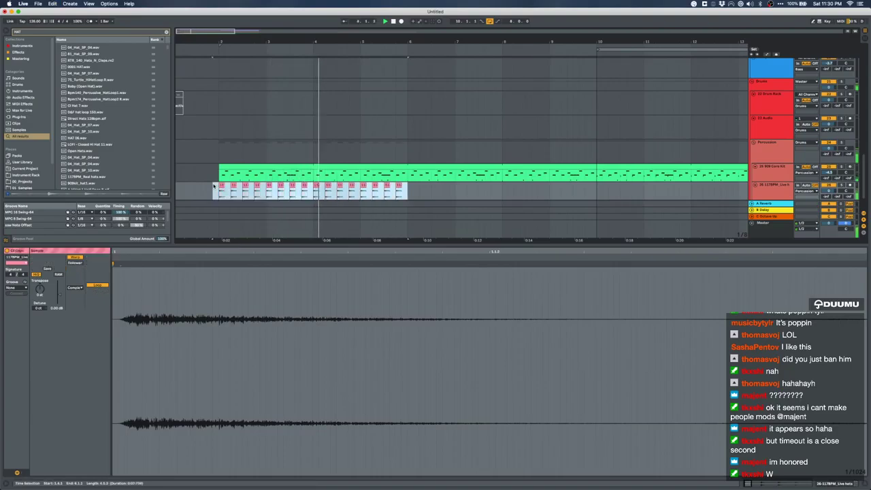
{"action": "key", "text": "super+d"}
{"action": "key", "text": "minus"}
{"action": "left_click", "coordinate": [219, 190], "text": "shift"}
{"action": "key", "text": "super+d"}
Lower the volume of the 117BPM_Live hats track slightly and replay the percussion from bar 10
{"action": "scroll", "coordinate": [247, 196], "scroll_direction": "down", "scroll_amount": 3}
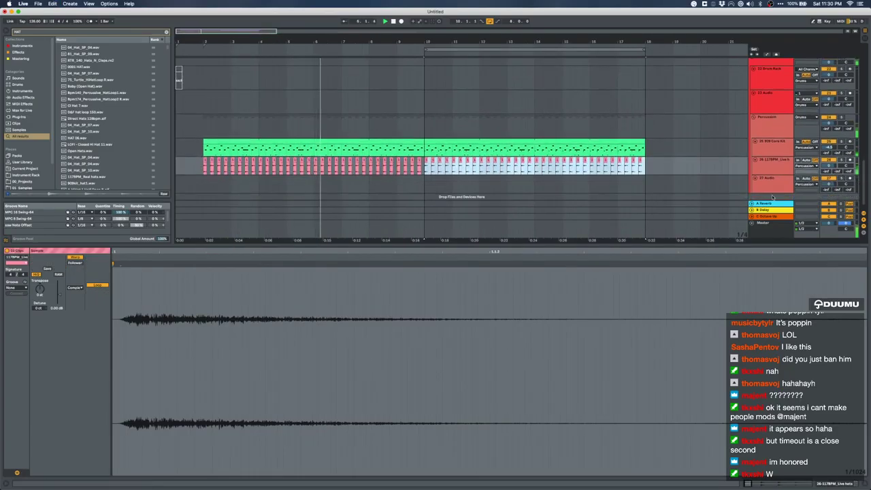
{"action": "left_click", "coordinate": [828, 165]}
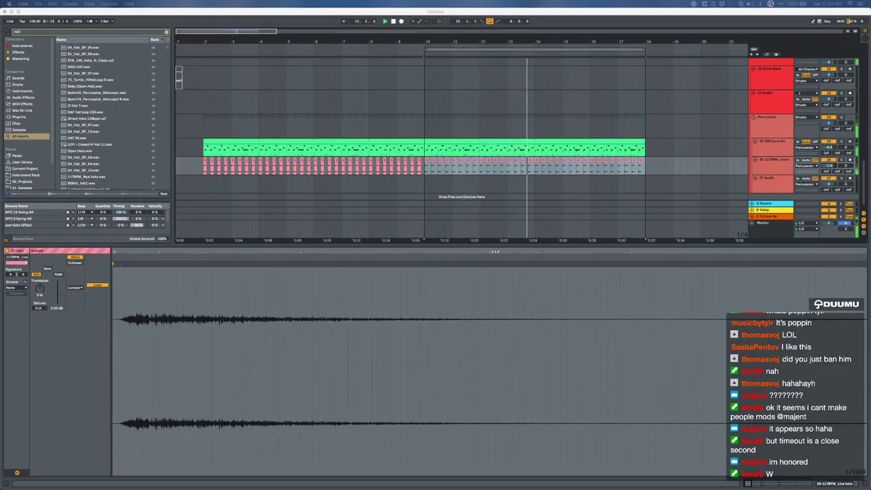
{"action": "left_click", "coordinate": [455, 168]}
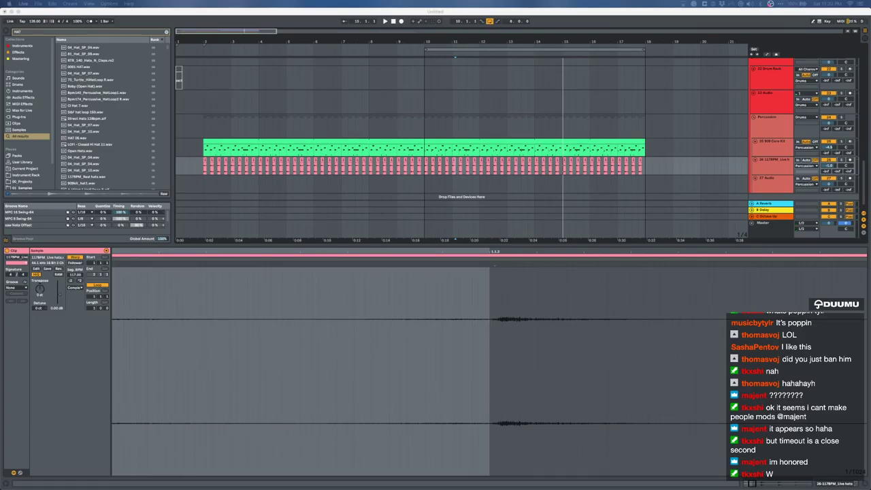
{"action": "left_click", "coordinate": [424, 168]}
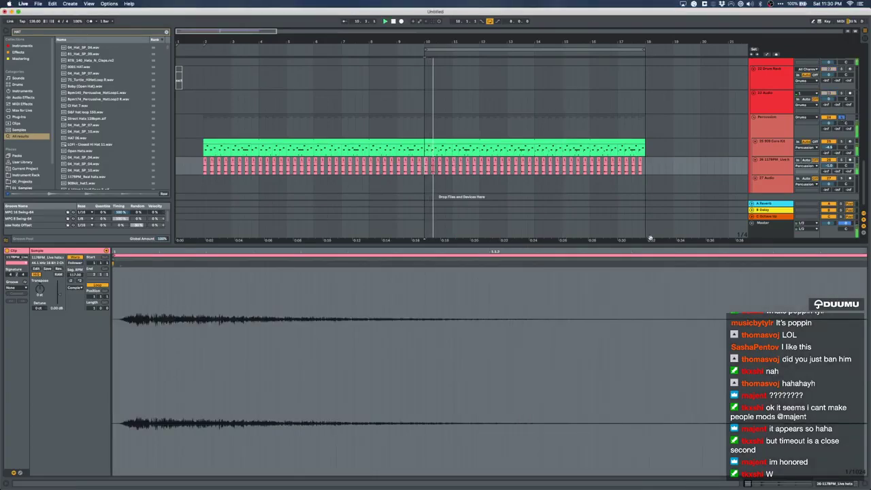
Audition the first hat clips at bar 2 and delete every copy after the first one on the hats track
{"action": "left_click_drag", "start_coordinate": [611, 245], "coordinate": [611, 476]}
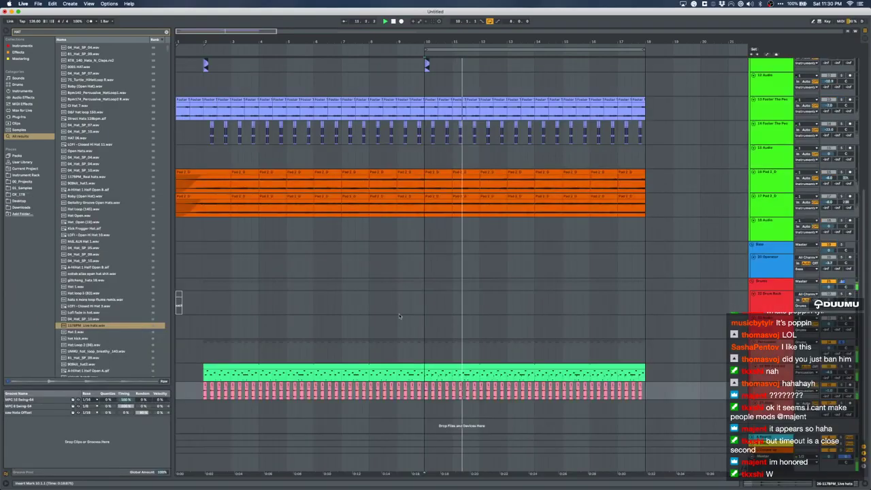
{"action": "scroll", "coordinate": [197, 384], "scroll_direction": "up", "scroll_amount": 5}
{"action": "scroll", "coordinate": [197, 384], "scroll_direction": "up", "scroll_amount": 2}
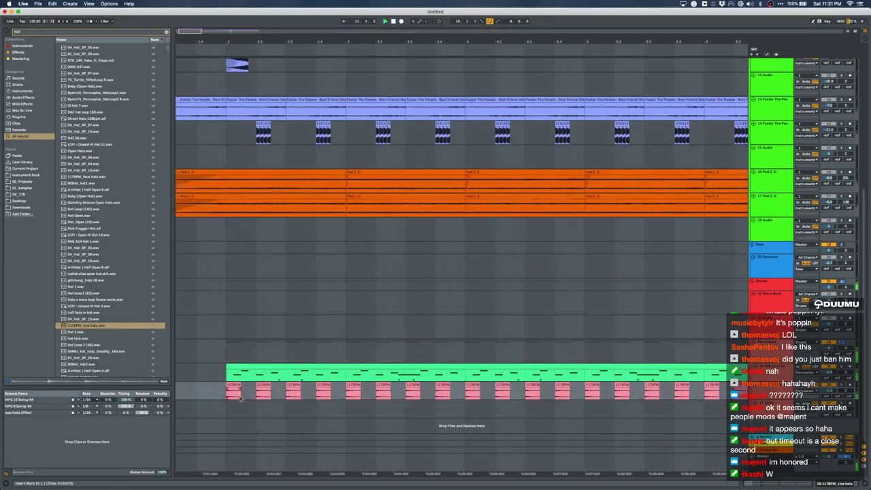
{"action": "left_click", "coordinate": [232, 386]}
{"action": "key", "text": "space"}
{"action": "key", "text": "space"}
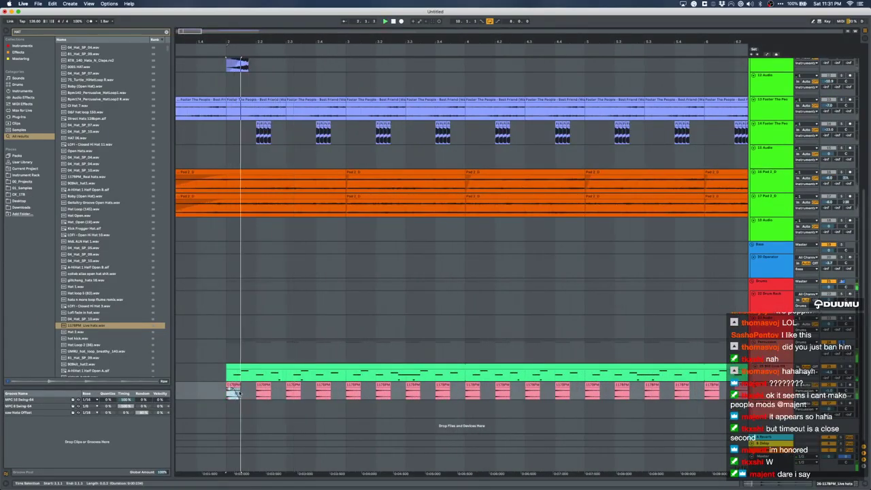
{"action": "left_click", "coordinate": [261, 388]}
{"action": "key", "text": "space"}
{"action": "scroll", "coordinate": [261, 387], "scroll_direction": "down", "scroll_amount": 7}
{"action": "left_click", "coordinate": [591, 389], "text": "shift"}
Repeat the remaining hat clip every quarter note from bar 2 to bar 18 and clear the browser search
{"action": "left_click", "coordinate": [200, 393]}
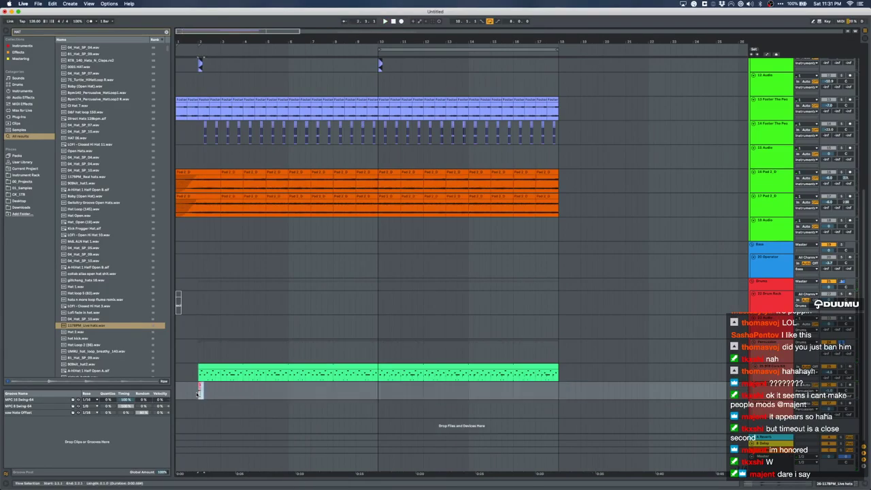
{"action": "key", "text": "super+d"}
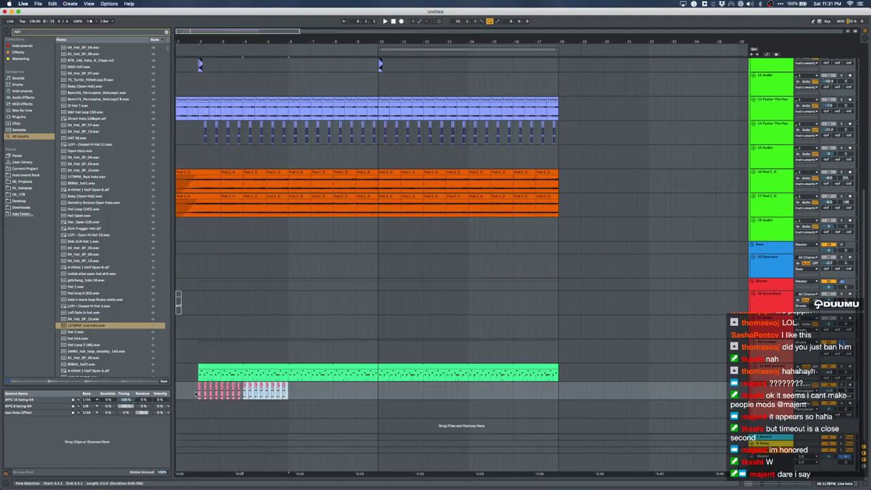
{"action": "key", "text": "super+d"}
{"action": "key", "text": "super+a"}
{"action": "key", "text": "super+d"}
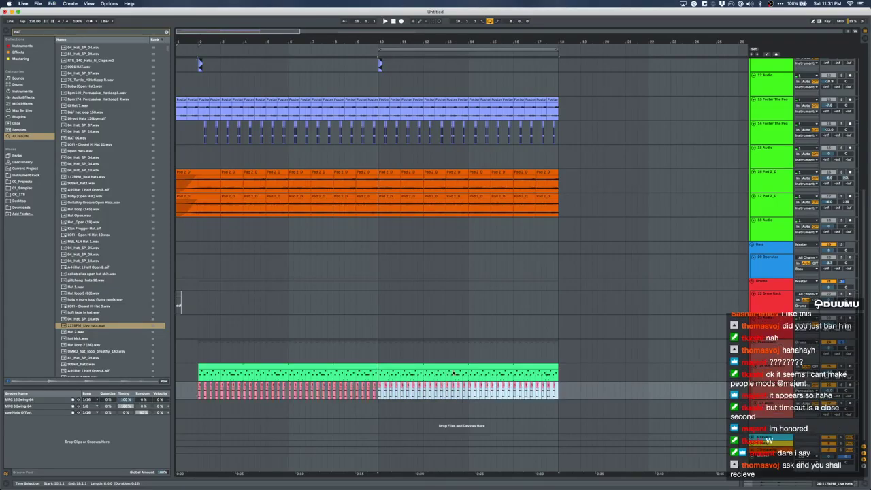
{"action": "left_click", "coordinate": [166, 31]}
{"action": "left_click", "coordinate": [259, 389]}
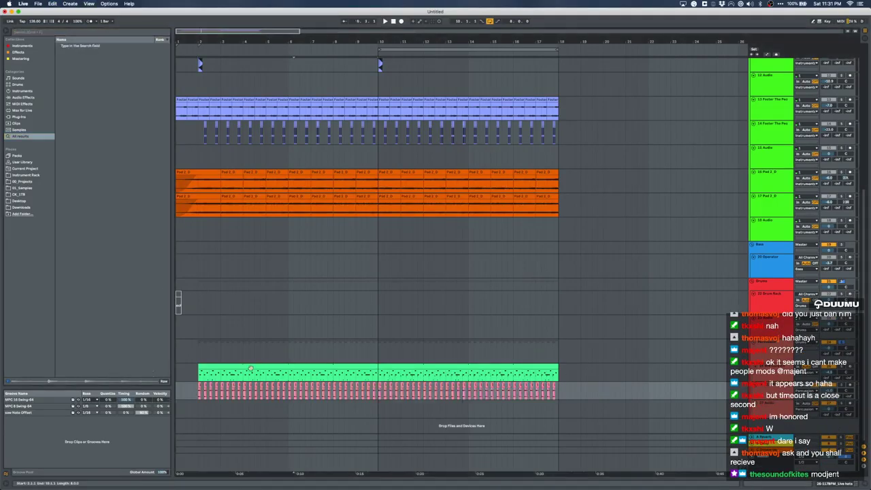
Duplicate the 9 Operator instrument track
{"action": "left_click", "coordinate": [250, 368]}
{"action": "scroll", "coordinate": [250, 368], "scroll_direction": "up", "scroll_amount": 6}
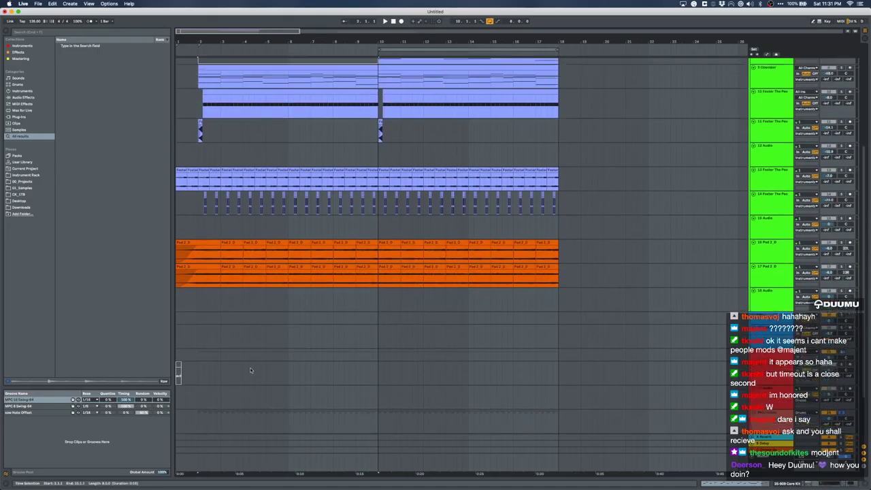
{"action": "scroll", "coordinate": [250, 369], "scroll_direction": "up", "scroll_amount": 4}
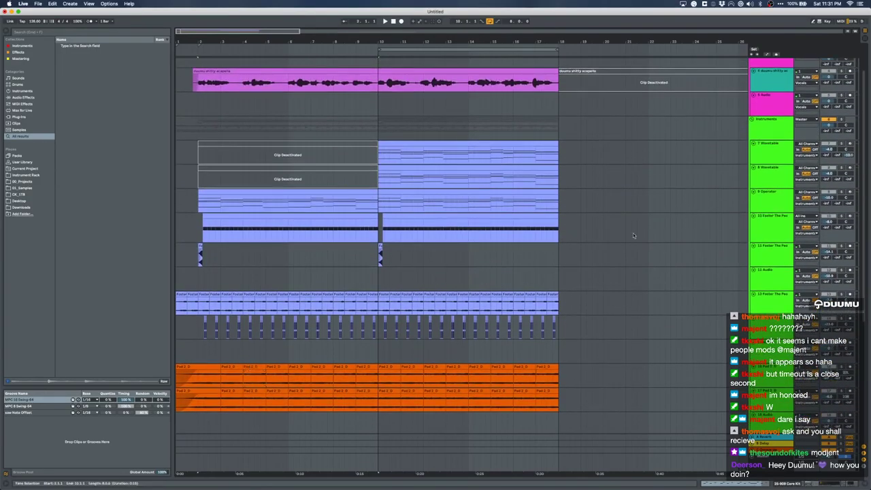
{"action": "left_click", "coordinate": [764, 208]}
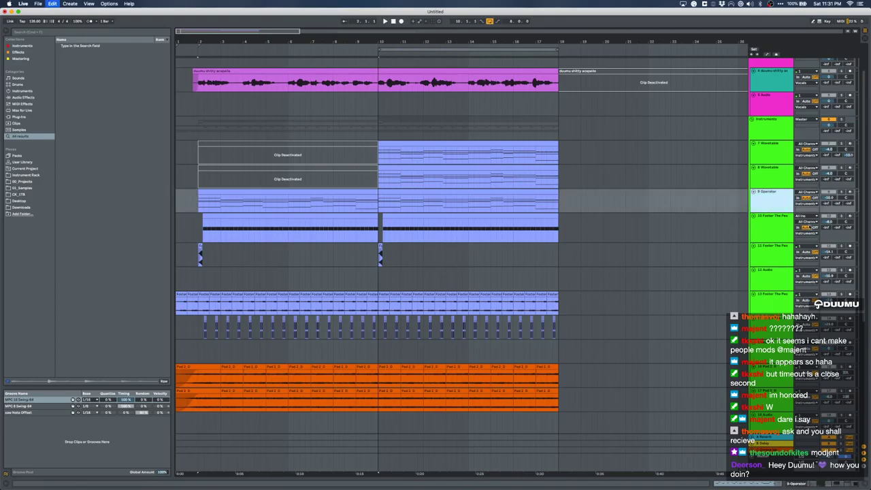
{"action": "key", "text": "super+d"}
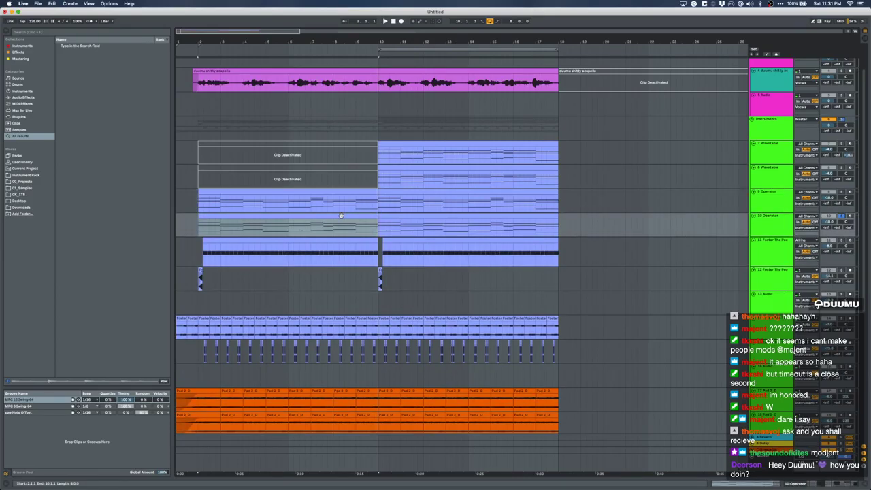
Replace the chords in the duplicated Operator track's first clip with a short arpeggio of single notes rising and falling in pitch
{"action": "left_click", "coordinate": [309, 215]}
{"action": "key", "text": "shift+Tab"}
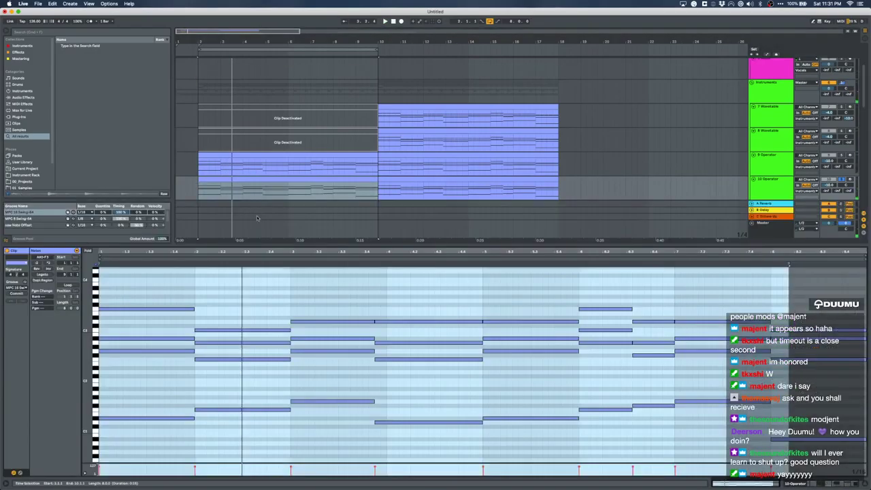
{"action": "double_click", "coordinate": [257, 213]}
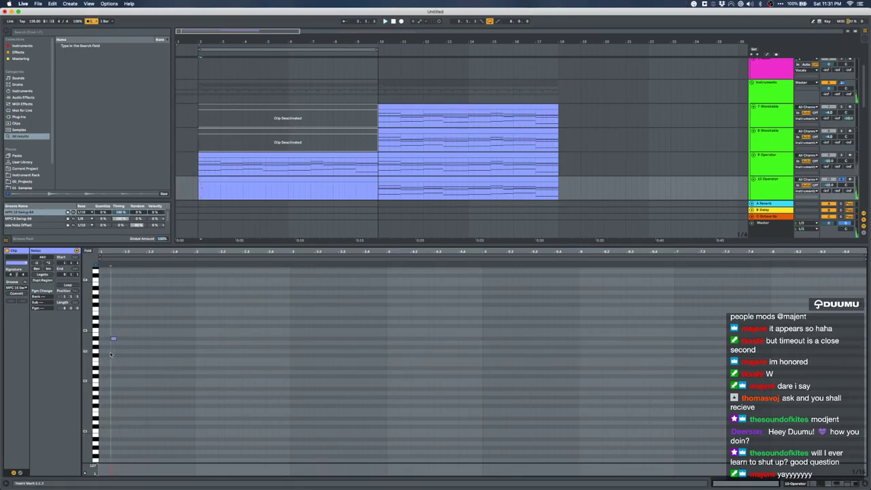
{"action": "key", "text": "Down"}
{"action": "key", "text": "super+d"}
{"action": "key", "text": "Up"}
{"action": "key", "text": "Up"}
{"action": "key", "text": "super+d"}
{"action": "key", "text": "Up"}
{"action": "key", "text": "Up"}
{"action": "key", "text": "Up"}
{"action": "key", "text": "Up"}
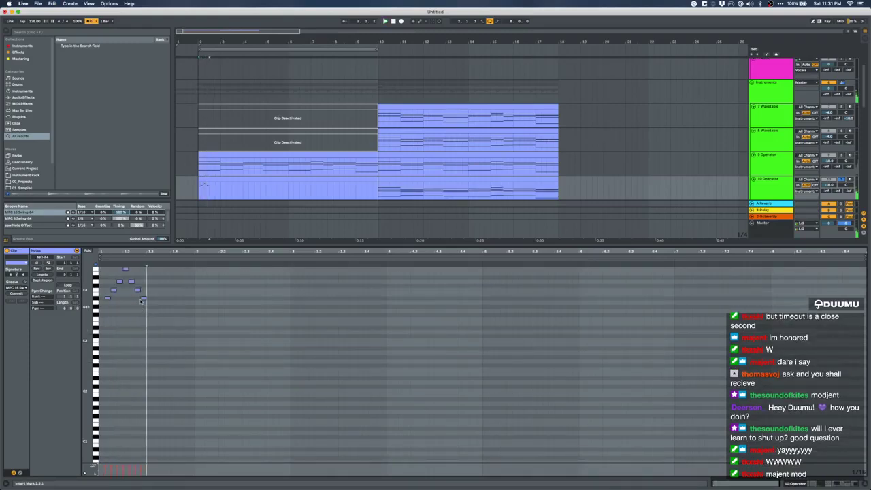
Repeat the arpeggio pattern until it fills the eight-bar clip
{"action": "key", "text": "super+d"}
{"action": "key", "text": "super+d"}
{"action": "key", "text": "super+d"}
{"action": "key", "text": "super+d"}
{"action": "key", "text": "super+d"}
{"action": "key", "text": "super+d"}
{"action": "key", "text": "super+d"}
{"action": "key", "text": "super+d"}
{"action": "key", "text": "super+d"}
{"action": "key", "text": "super+d"}
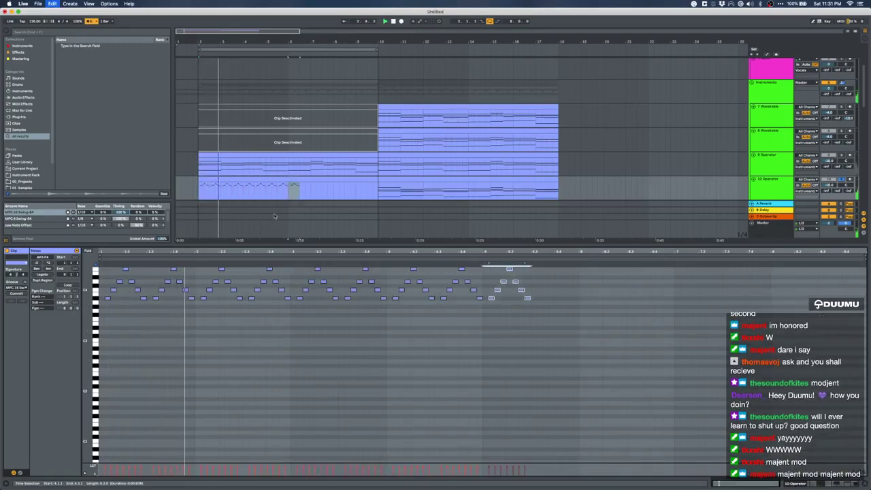
{"action": "key", "text": "super+d"}
{"action": "key", "text": "super+d"}
{"action": "key", "text": "super+d"}
{"action": "key", "text": "super+d"}
{"action": "key", "text": "super+d"}
Duplicate the arpeggio clip over the following eight bars, replacing the old chord clip starting at bar 10
{"action": "left_click", "coordinate": [319, 180]}
{"action": "key", "text": "super+d"}
{"action": "left_click", "coordinate": [319, 180]}
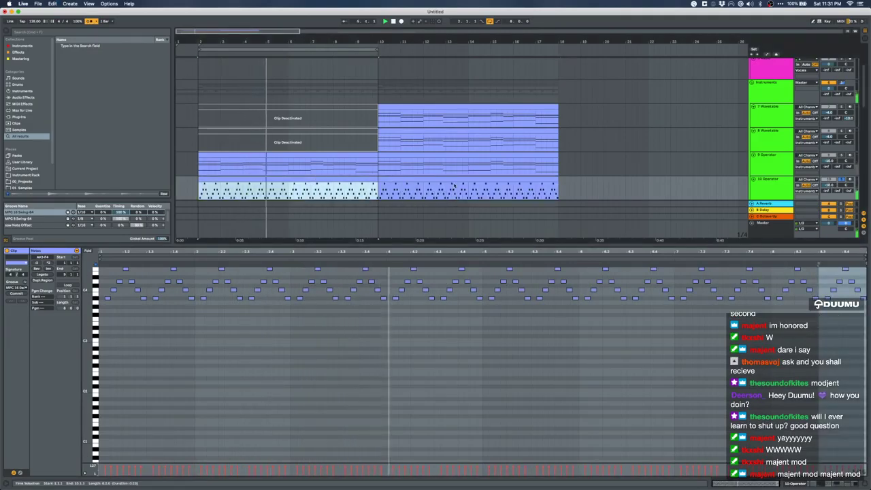
Turn off the metronome and raise the volume of the 10 Operator track
{"action": "left_click", "coordinate": [91, 21]}
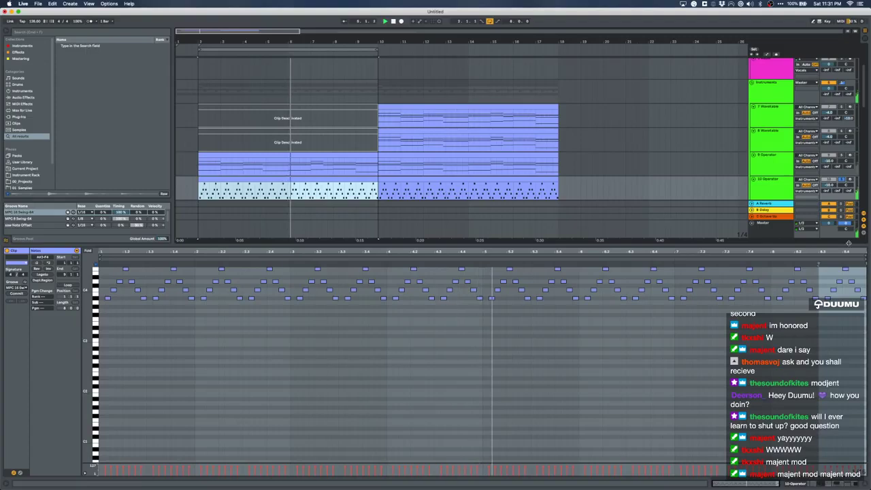
{"action": "key", "text": "super+f"}
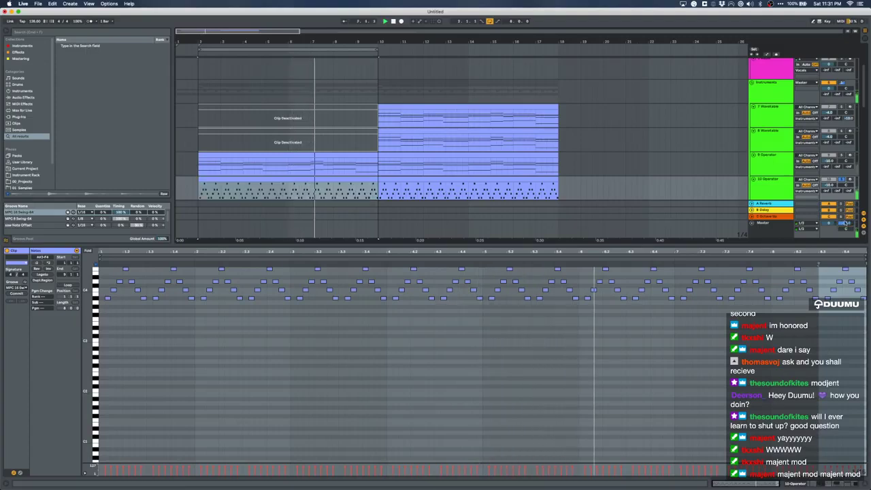
{"action": "left_click", "coordinate": [358, 178]}
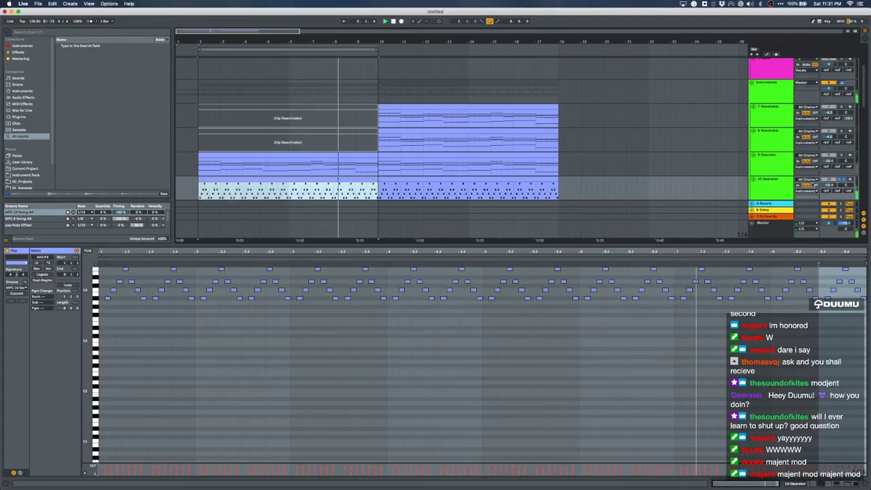
{"action": "left_click", "coordinate": [828, 185]}
{"action": "left_click_drag", "start_coordinate": [828, 184], "coordinate": [827, 182]}
Remove the reverb and Auto Pan effects from the 10 Operator track's device chain
{"action": "key", "text": "shift+Tab"}
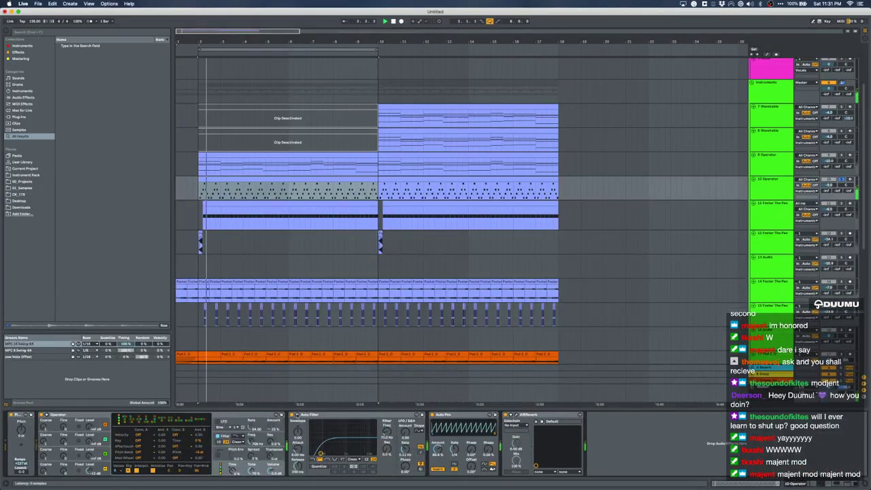
{"action": "left_click", "coordinate": [529, 415]}
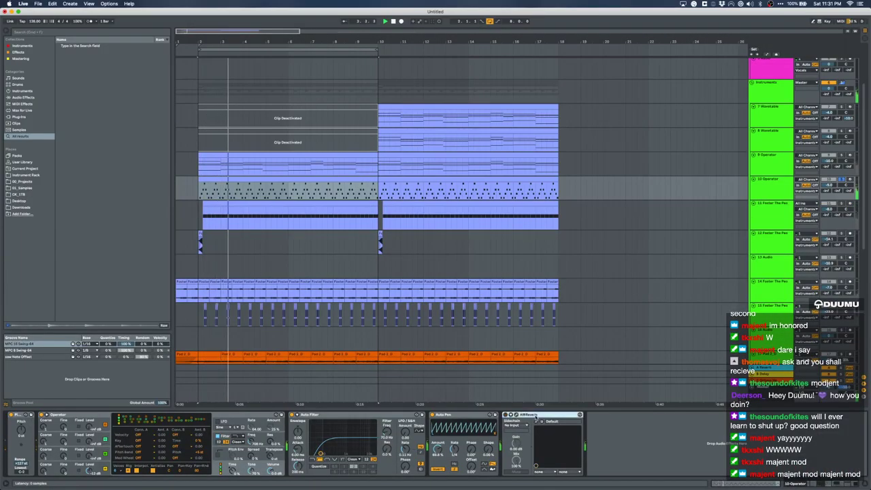
{"action": "key", "text": "Delete"}
{"action": "key", "text": "Delete"}
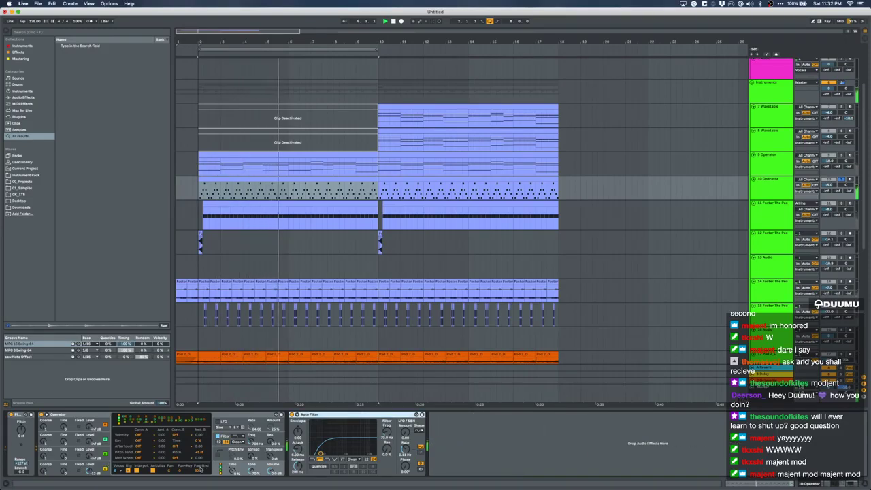
Reshape the Operator sound by adjusting the bottom oscillator's level, lowering the filter frequency and lengthening the filter envelope's decay and release
{"action": "left_click", "coordinate": [195, 471]}
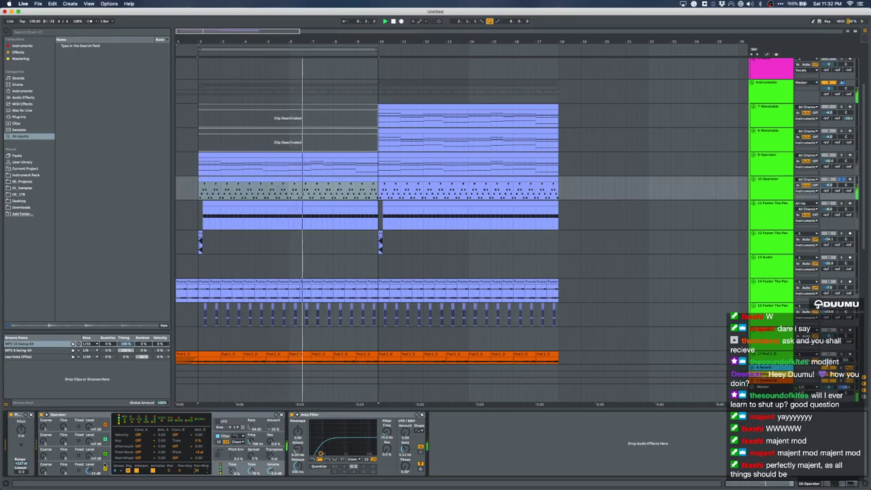
{"action": "left_click", "coordinate": [89, 470]}
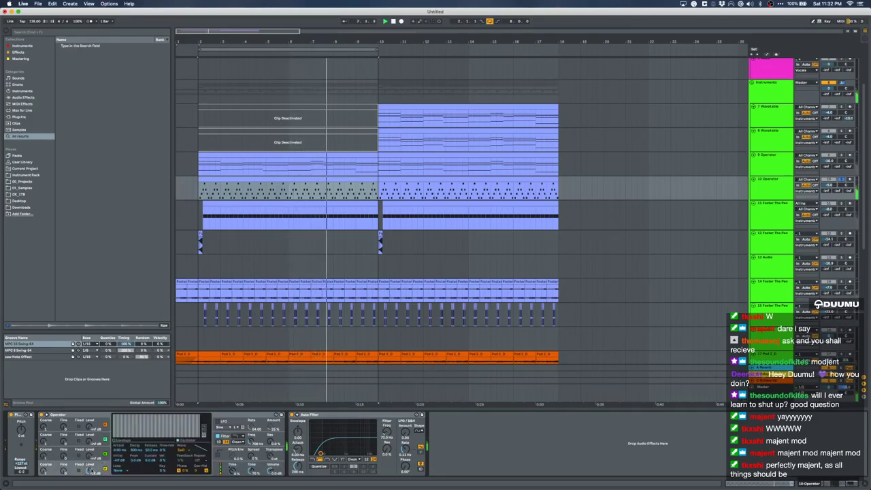
{"action": "left_click", "coordinate": [251, 441]}
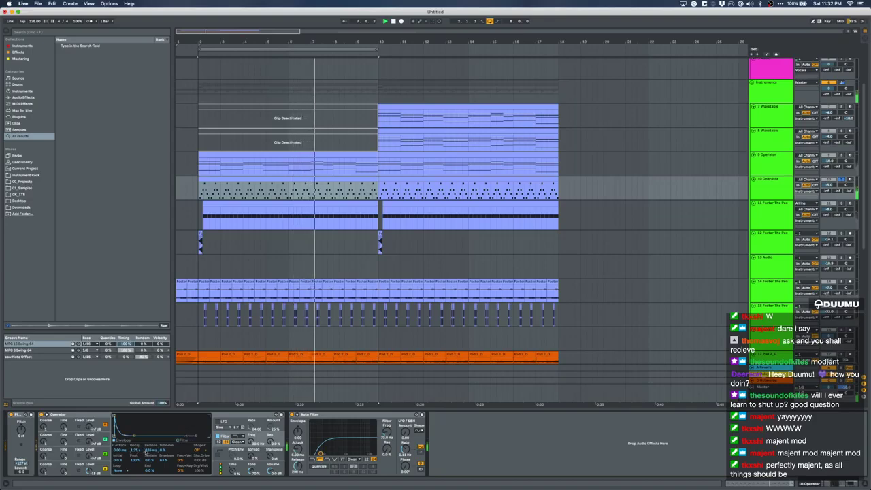
{"action": "left_click", "coordinate": [97, 466]}
{"action": "left_click", "coordinate": [123, 440]}
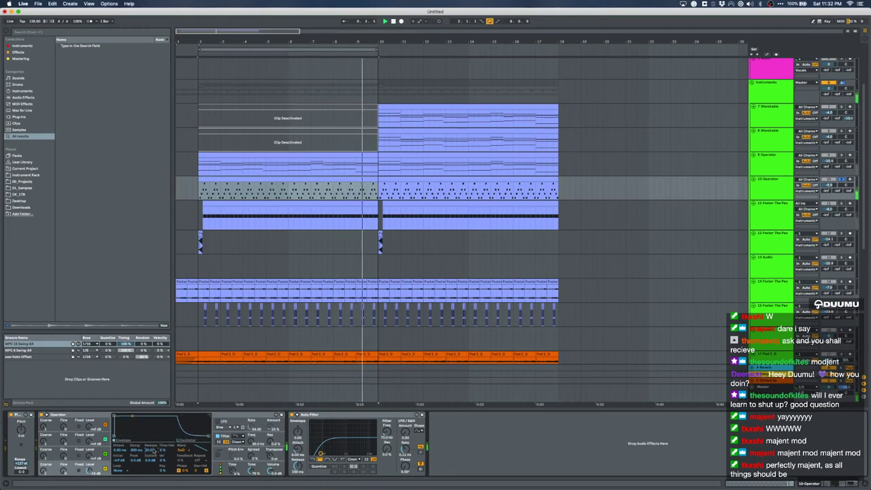
{"action": "left_click", "coordinate": [227, 436]}
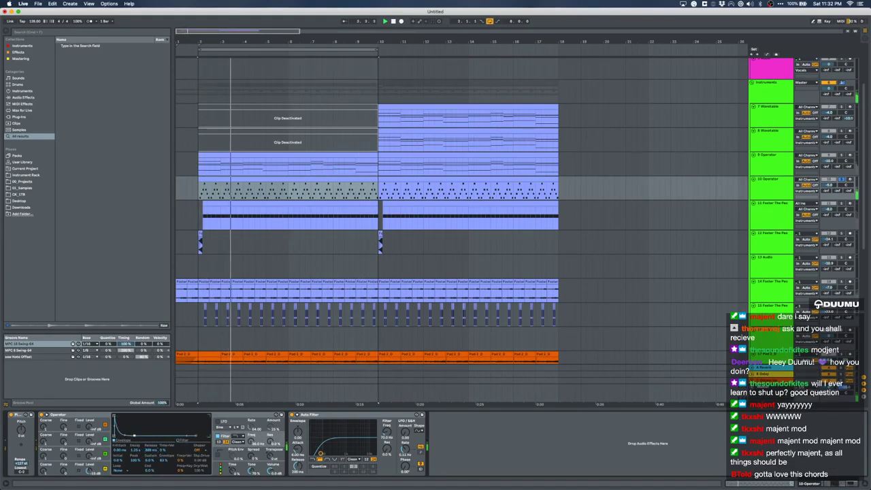
{"action": "left_click_drag", "start_coordinate": [151, 450], "coordinate": [151, 437]}
Search the browser for "ping po" and add the Ping Pong Wide delay preset after Auto Filter
{"action": "key", "text": "super+f"}
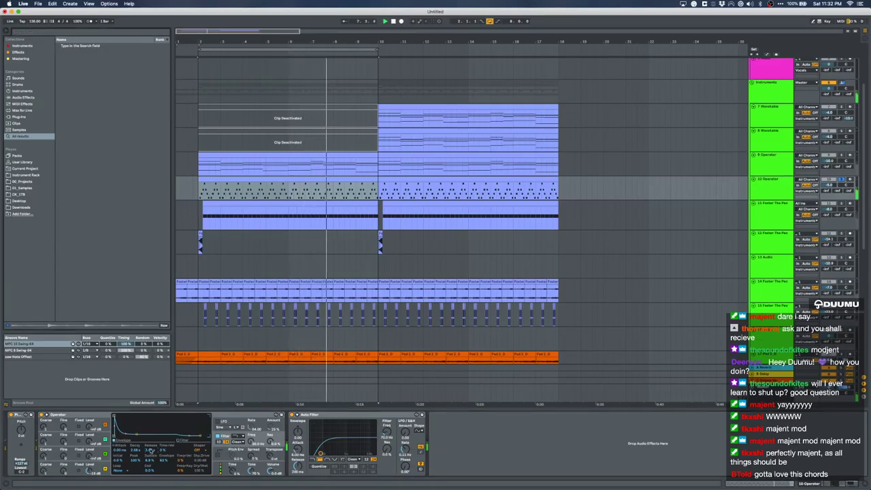
{"action": "key", "text": "super+f"}
{"action": "type", "text": "ping po"}
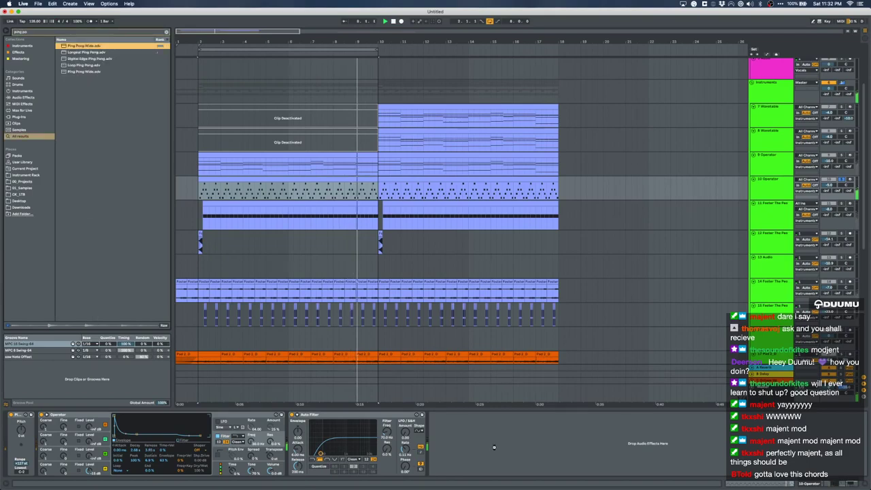
{"action": "key", "text": "Return"}
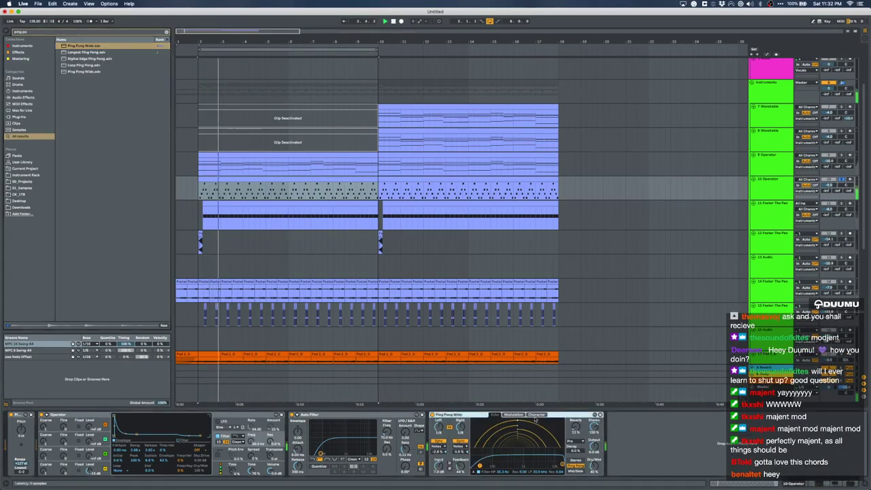
Adjust the Ping Pong Wide delay's dry/wet and delay time, switch its timing to Dotted, and narrow its filter from both ends
{"action": "mouse_move", "coordinate": [594, 466]}
{"action": "left_mouse_down"}
{"action": "mouse_move", "coordinate": [594, 482]}
{"action": "mouse_move", "coordinate": [594, 469]}
{"action": "left_mouse_up"}
{"action": "left_click_drag", "start_coordinate": [464, 428], "coordinate": [464, 434]}
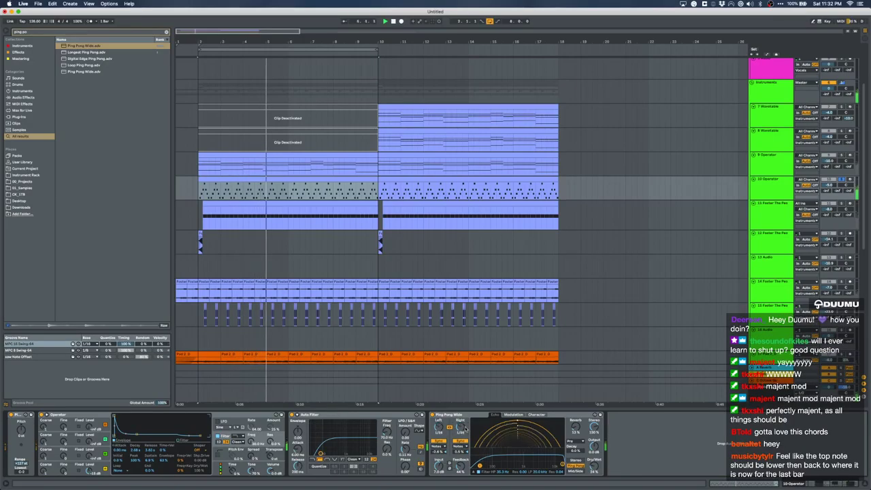
{"action": "left_click", "coordinate": [458, 445]}
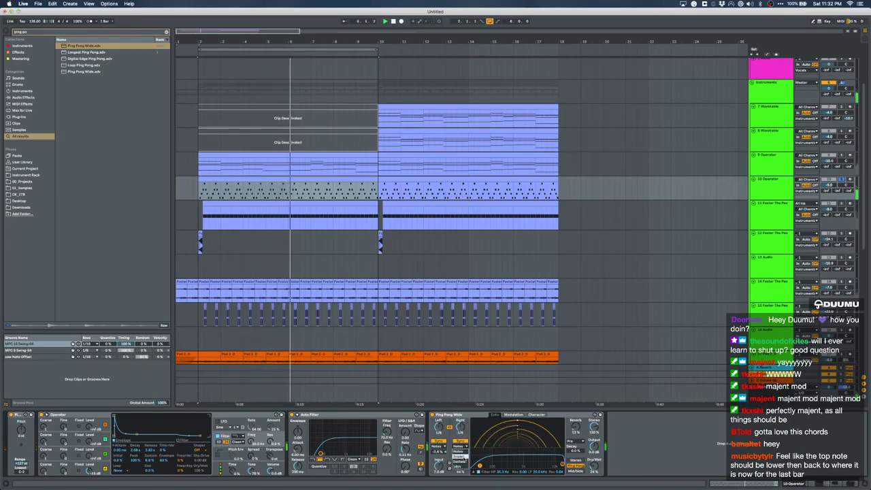
{"action": "left_click", "coordinate": [461, 461]}
{"action": "left_click_drag", "start_coordinate": [479, 465], "coordinate": [496, 464]}
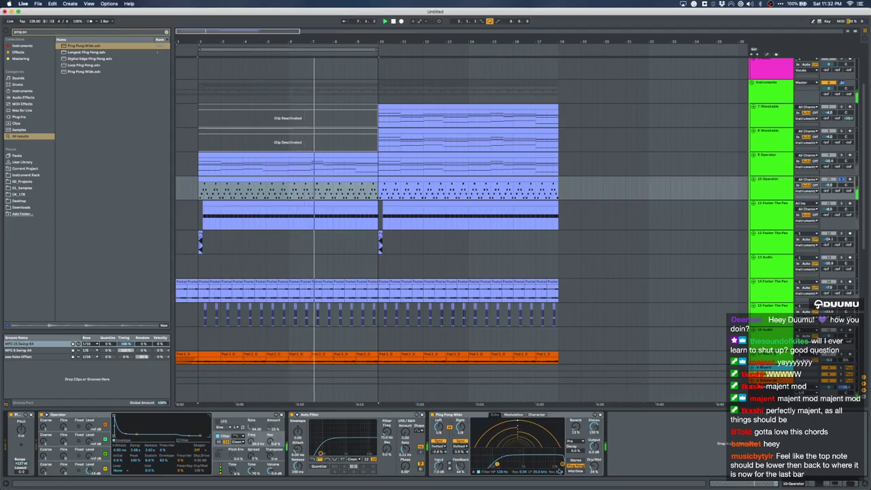
{"action": "left_click_drag", "start_coordinate": [562, 464], "coordinate": [545, 460]}
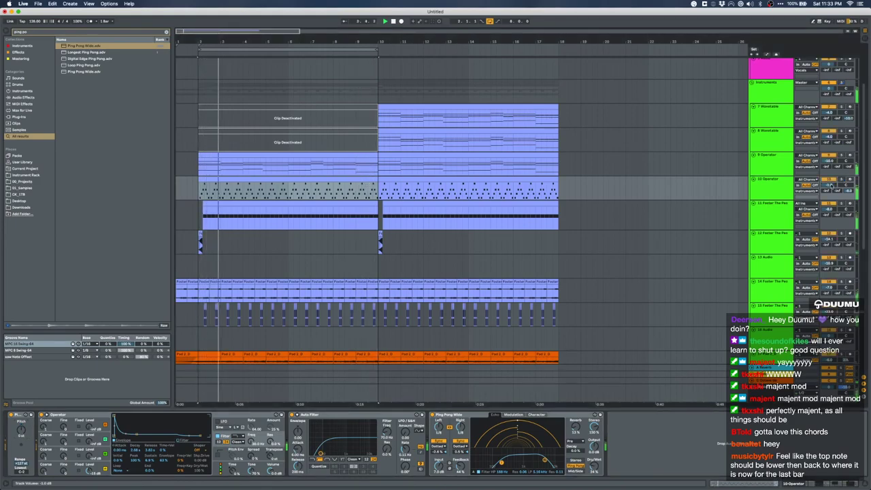
Turn off arrangement looping and review playback past bar 10 from the instrument tracks down to the percussion
{"action": "scroll", "coordinate": [299, 196], "scroll_direction": "up", "scroll_amount": 3}
{"action": "scroll", "coordinate": [299, 195], "scroll_direction": "left", "scroll_amount": 3}
{"action": "key", "text": "0"}
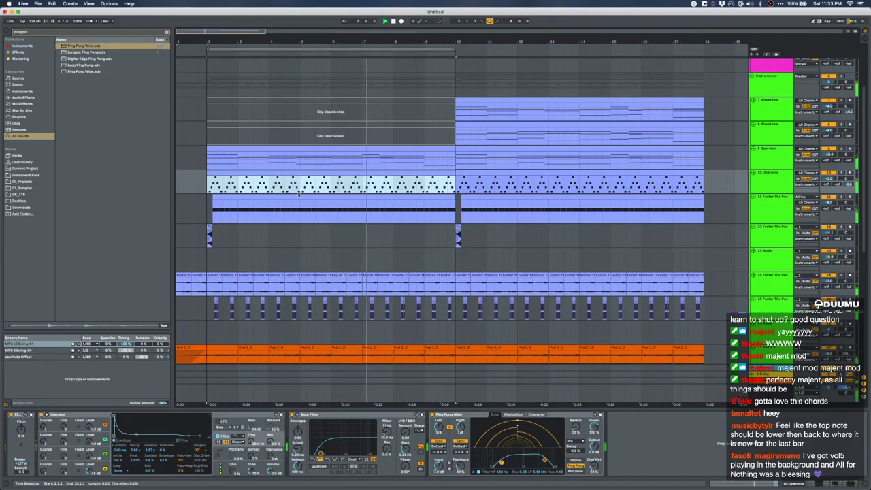
{"action": "left_click", "coordinate": [489, 21]}
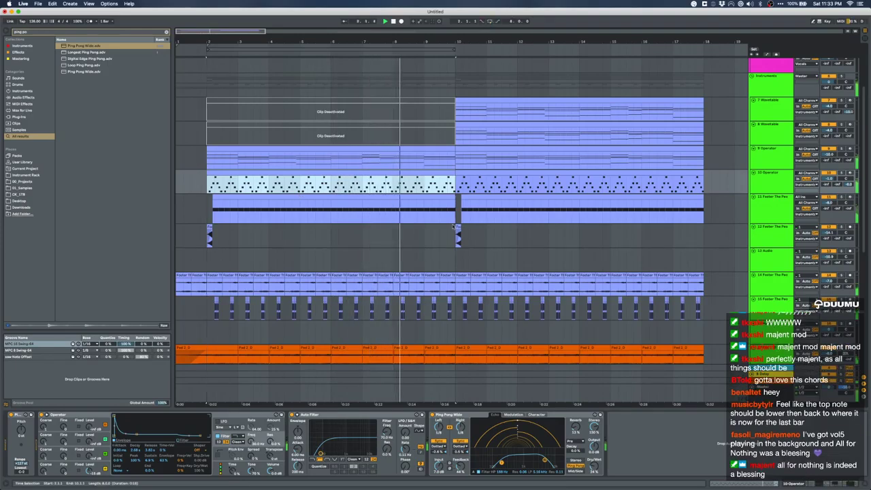
{"action": "scroll", "coordinate": [556, 257], "scroll_direction": "down", "scroll_amount": 3}
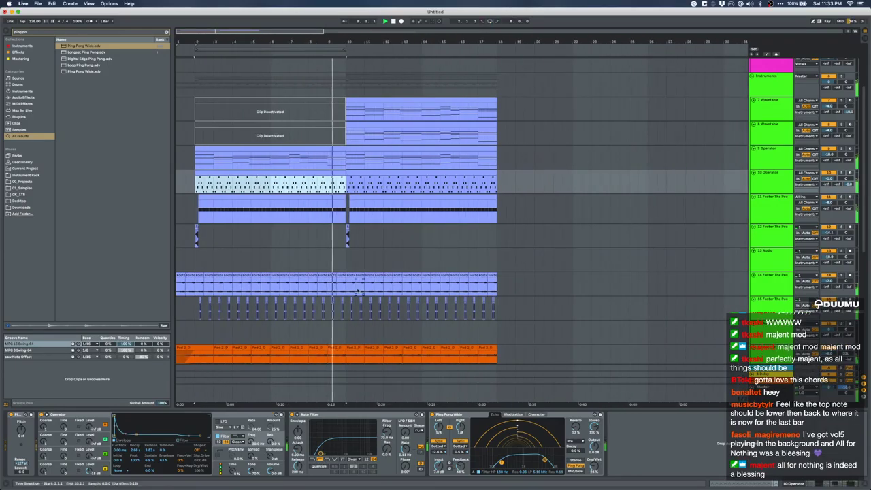
{"action": "key", "text": "plus"}
{"action": "key", "text": "plus"}
{"action": "key", "text": "plus"}
{"action": "scroll", "coordinate": [554, 277], "scroll_direction": "down", "scroll_amount": 7}
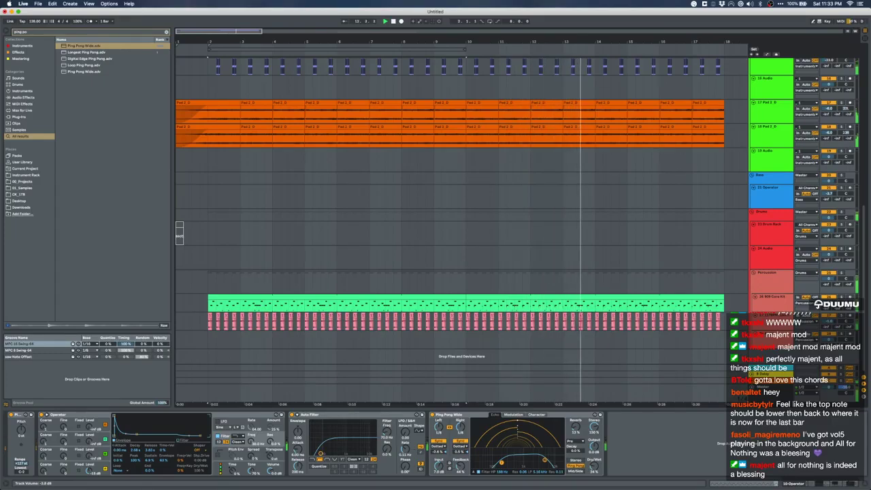
{"action": "key", "text": "minus"}
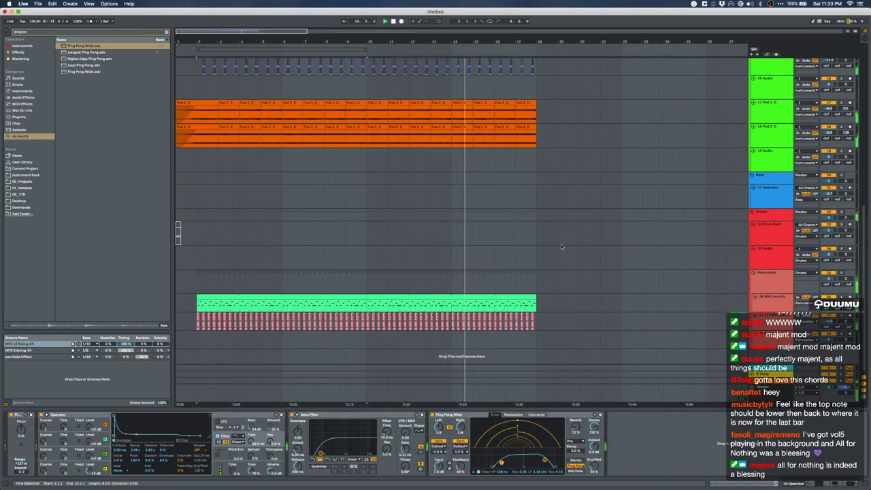
Loop bars 2 to 10 from a selection across the drum tracks, and place the insert marker at bar 2 on the 19 Audio track
{"action": "left_click_drag", "start_coordinate": [366, 337], "coordinate": [197, 216]}
{"action": "key", "text": "super+l"}
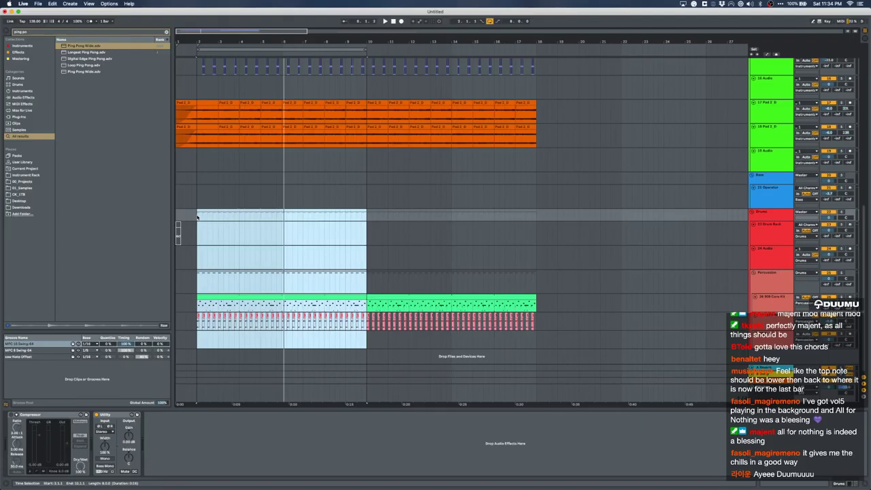
{"action": "scroll", "coordinate": [208, 190], "scroll_direction": "up", "scroll_amount": 2}
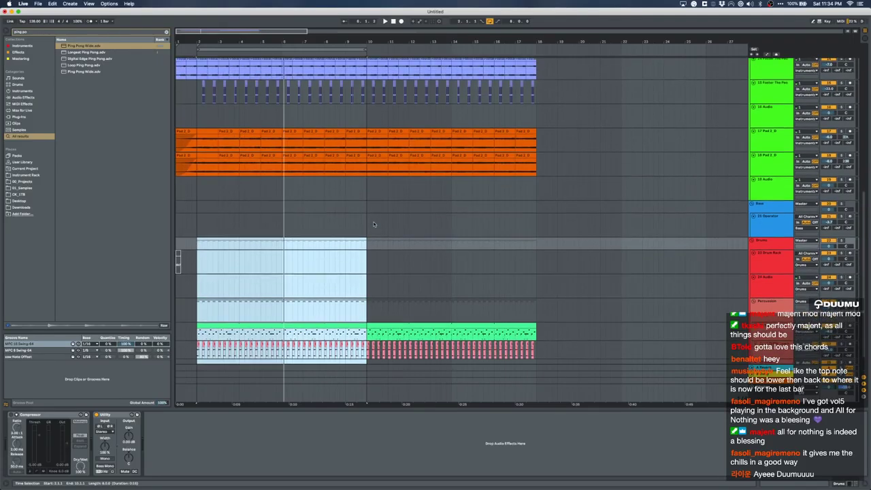
{"action": "left_click", "coordinate": [208, 191]}
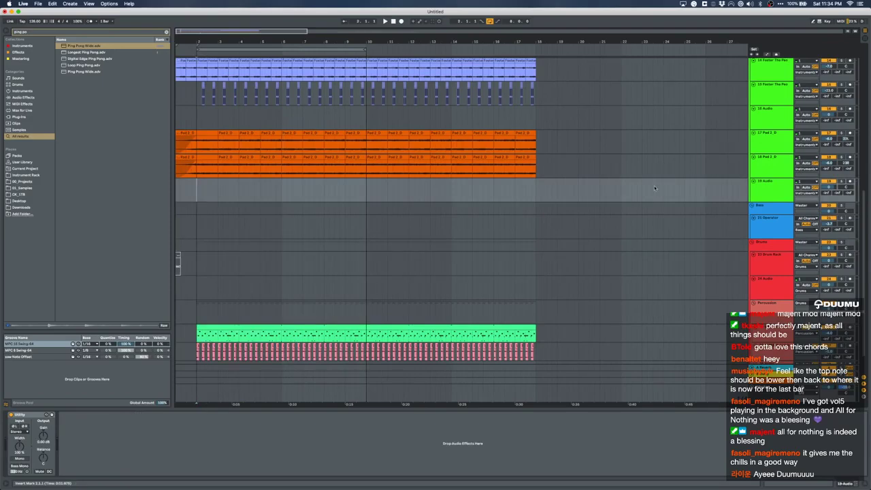
Set the 19 Audio track's input to channel 2 and record a take over the looped bars 2 to 10
{"action": "left_click", "coordinate": [815, 182]}
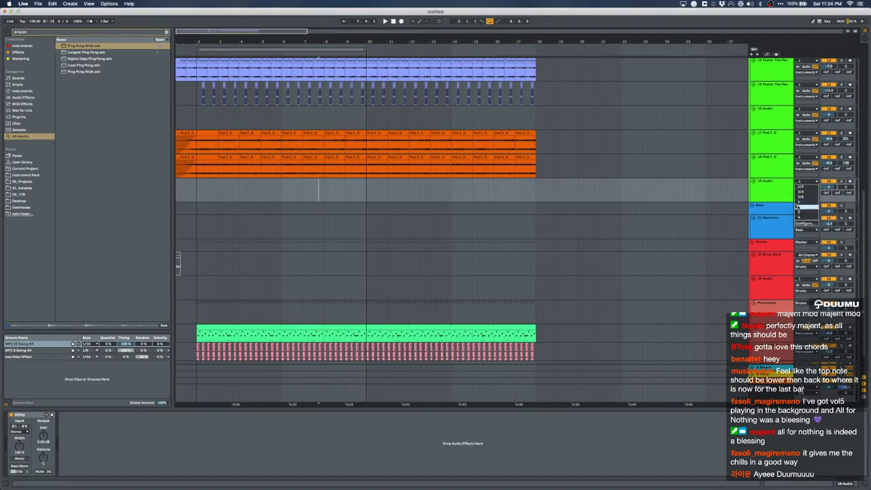
{"action": "left_click", "coordinate": [807, 207]}
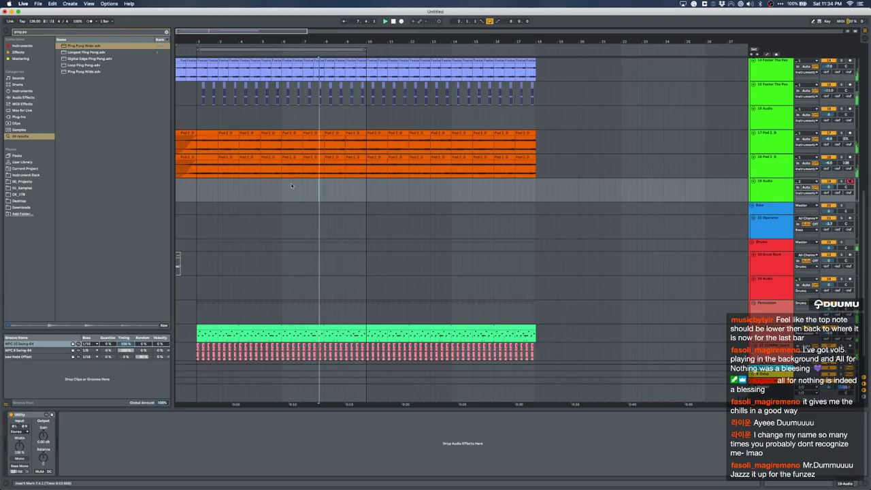
{"action": "left_click", "coordinate": [400, 21]}
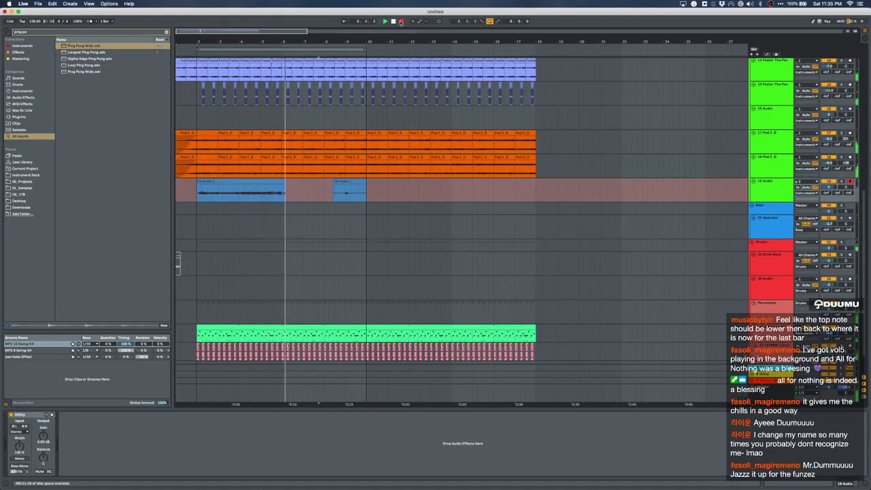
{"action": "left_click", "coordinate": [400, 21]}
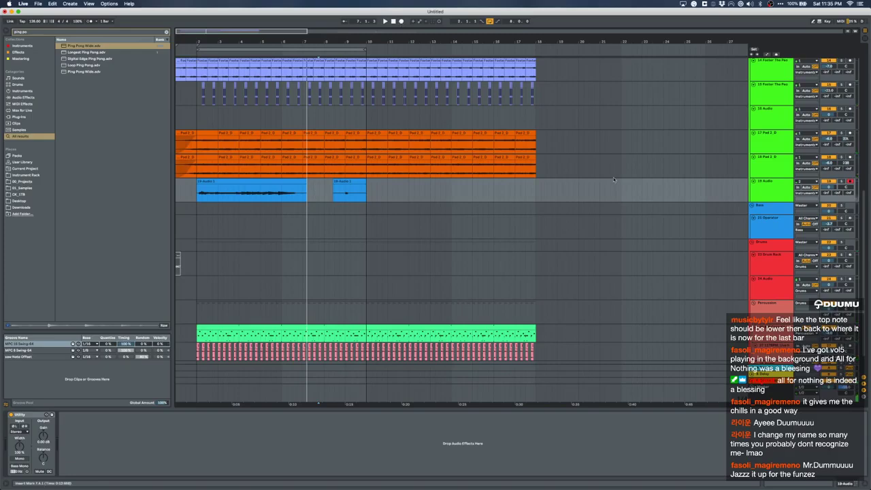
Play back the recorded take on the 19 Audio track from bar 2
{"action": "scroll", "coordinate": [202, 193], "scroll_direction": "up", "scroll_amount": 5}
{"action": "left_click_drag", "start_coordinate": [192, 182], "coordinate": [183, 183]}
{"action": "left_click", "coordinate": [186, 193]}
{"action": "key", "text": "space"}
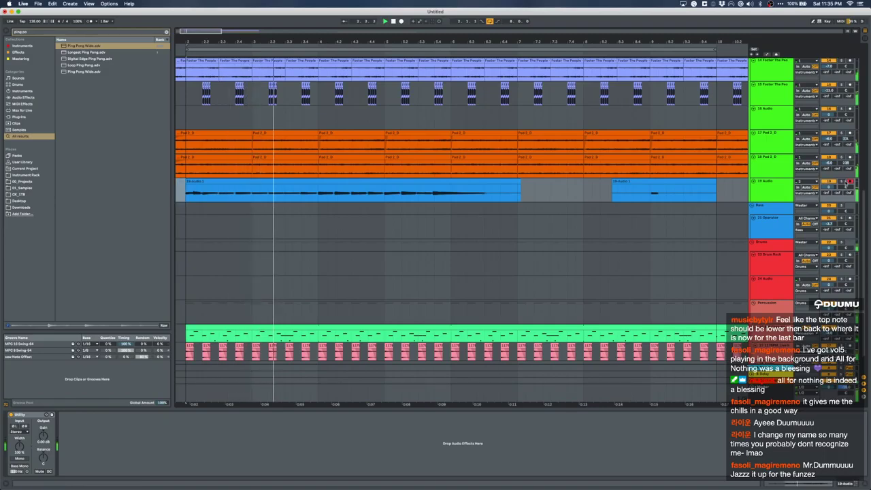
Split the recorded 19 Audio clip at bar 6, delete the piece after the cut, and open the remaining clip's sample view
{"action": "left_click", "coordinate": [452, 195]}
{"action": "key", "text": "super+e"}
{"action": "left_click", "coordinate": [467, 180]}
{"action": "key", "text": "space"}
{"action": "key", "text": "Delete"}
{"action": "double_click", "coordinate": [421, 180]}
{"action": "key", "text": "space"}
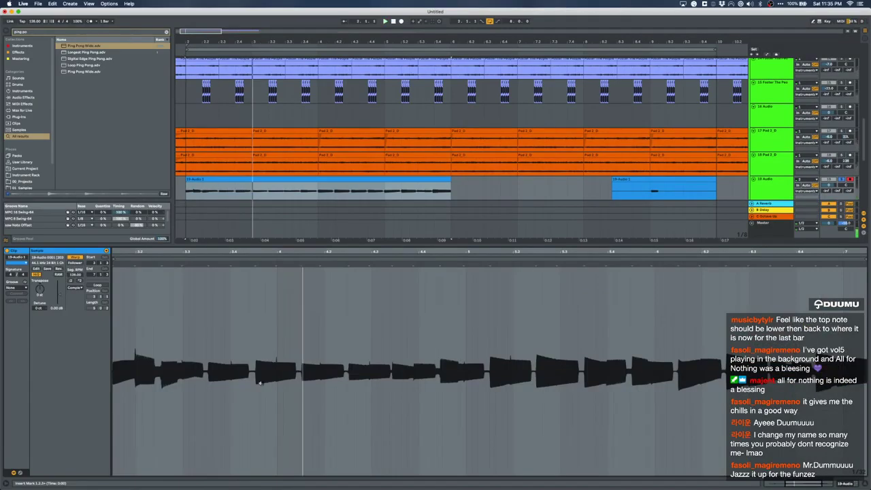
Set position 1.1.1 of the recorded clip at its start marker
{"action": "left_click", "coordinate": [249, 336]}
{"action": "scroll", "coordinate": [250, 336], "scroll_direction": "down", "scroll_amount": 3}
{"action": "scroll", "coordinate": [252, 333], "scroll_direction": "left", "scroll_amount": 4}
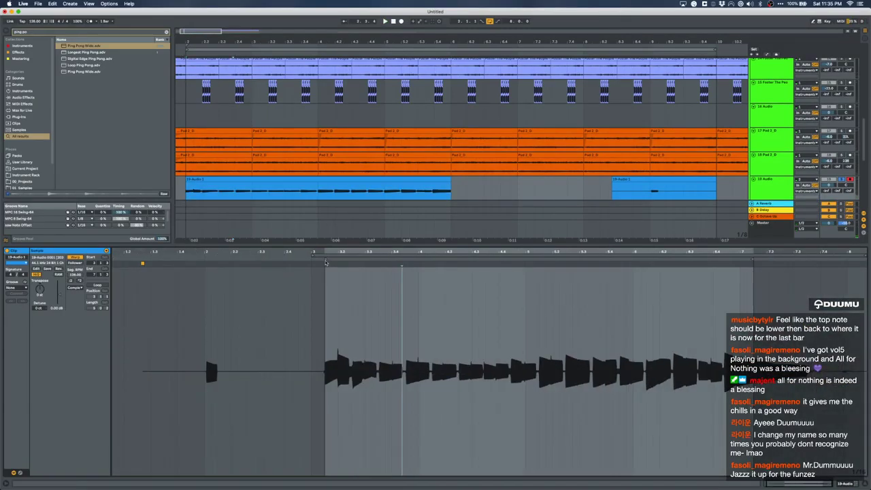
{"action": "right_click", "coordinate": [325, 262]}
{"action": "left_click", "coordinate": [354, 267]}
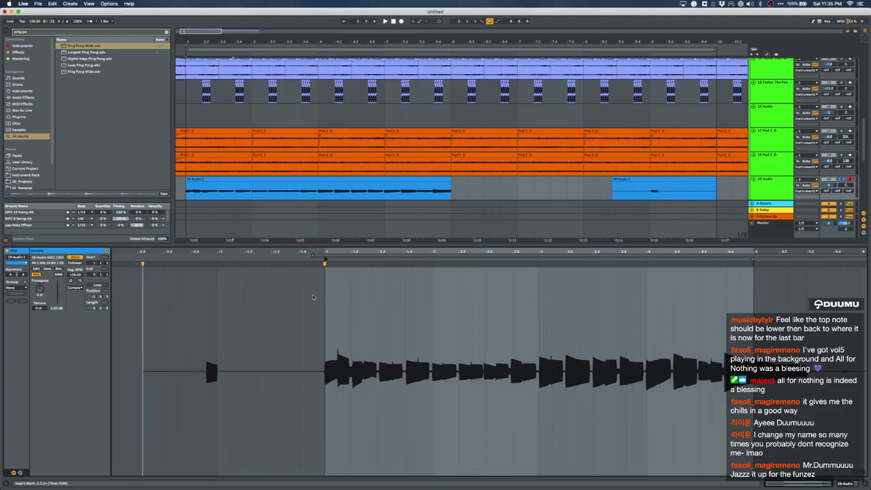
Quantize the whole recorded clip and apply the MPC 16 Swing-64 groove to it
{"action": "key", "text": "super+a"}
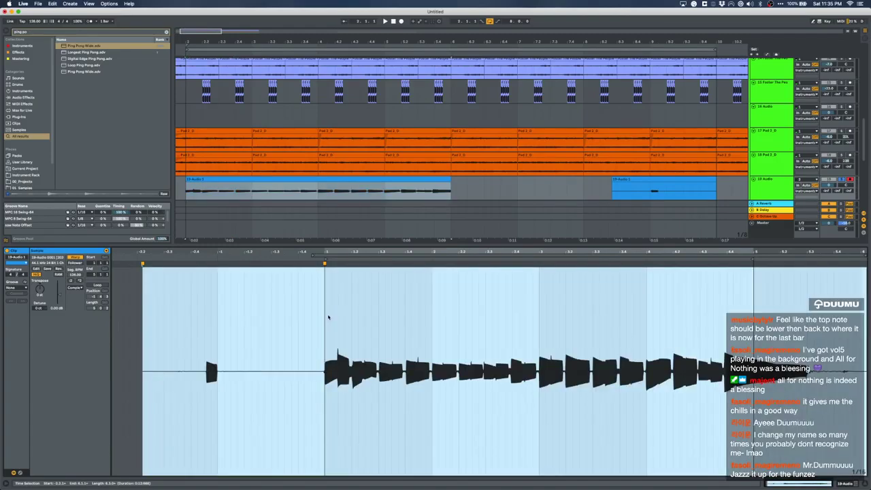
{"action": "key", "text": "super+u"}
{"action": "left_click", "coordinate": [25, 289]}
{"action": "left_click", "coordinate": [24, 298]}
{"action": "key", "text": "space"}
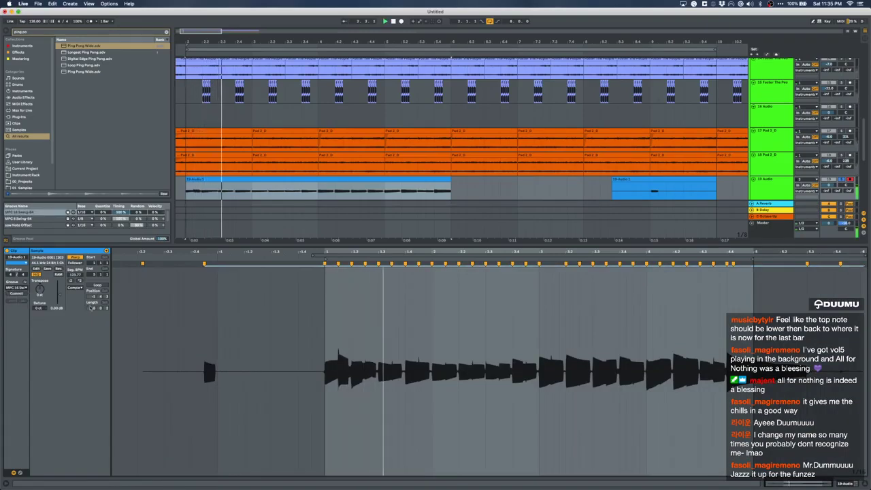
{"action": "left_click", "coordinate": [75, 287]}
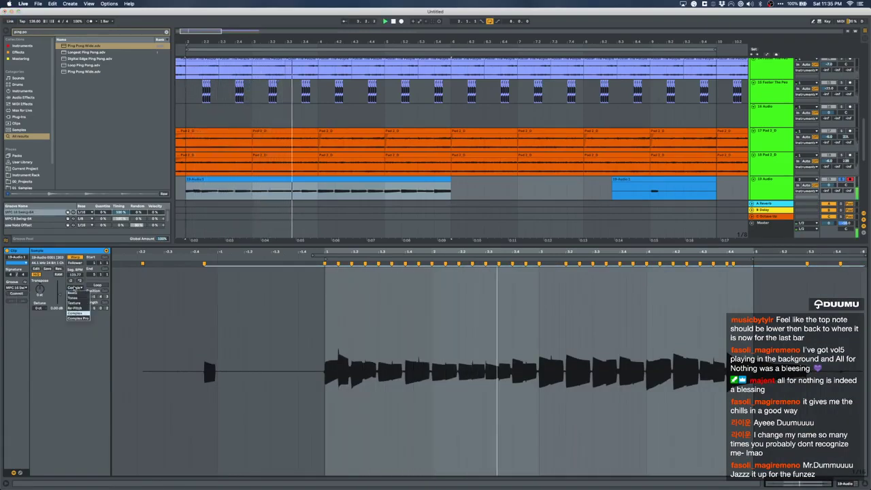
{"action": "left_click", "coordinate": [75, 287]}
{"action": "key", "text": "shift+Tab"}
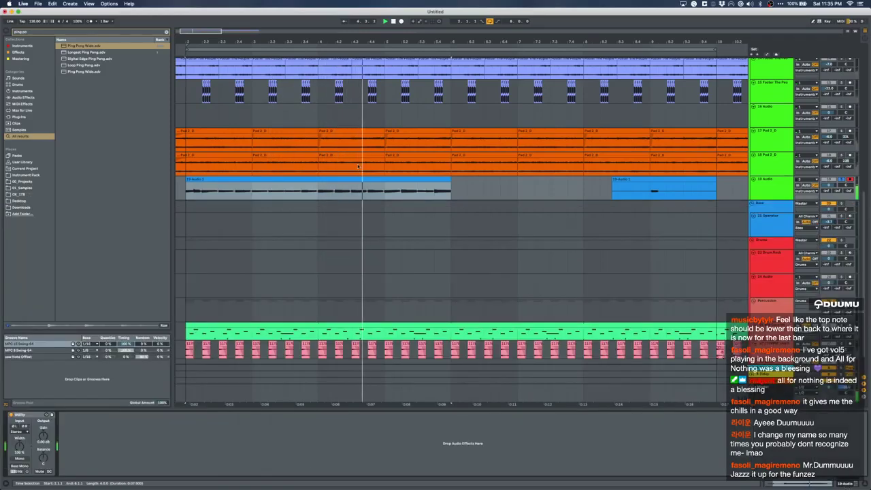
Loop the arrangement over the recorded clip, search the browser for "imag", and add Ozone Imager to the 19 Audio track
{"action": "left_click", "coordinate": [338, 180]}
{"action": "key", "text": "super+l"}
{"action": "key", "text": "super+f"}
{"action": "type", "text": "iniphet"}
{"action": "key", "text": "BackSpace"}
{"action": "key", "text": "BackSpace"}
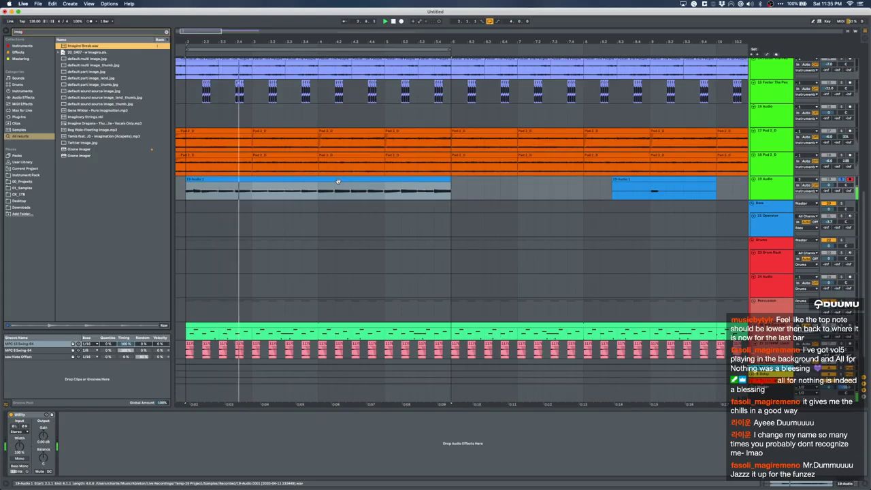
{"action": "left_click", "coordinate": [77, 149]}
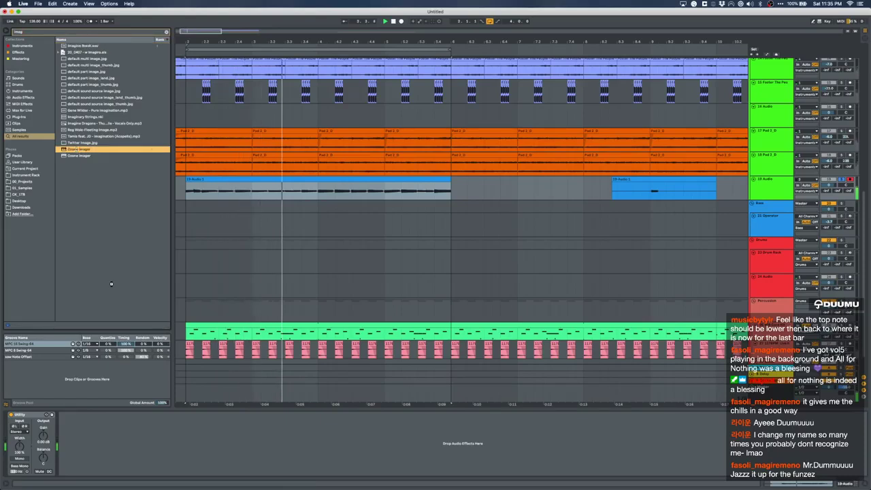
{"action": "key", "text": "Return"}
Set Ozone Imager's width to 50.0, enable its Stereoize option, and close the plug-in window
{"action": "left_click_drag", "start_coordinate": [188, 302], "coordinate": [188, 283]}
{"action": "left_click", "coordinate": [212, 260]}
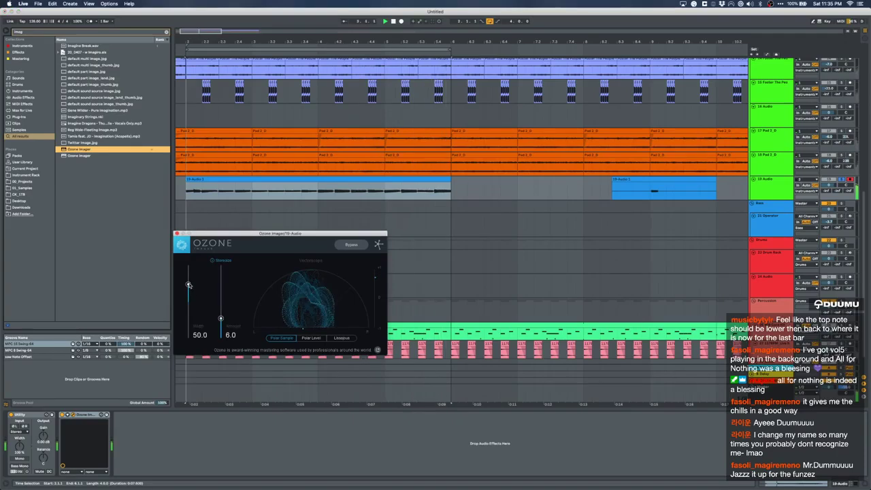
{"action": "left_click", "coordinate": [177, 233]}
Search the browser for "amp", add Amp to the 19 Audio track, and move Ozone Imager after it
{"action": "key", "text": "super+f"}
{"action": "type", "text": "amo"}
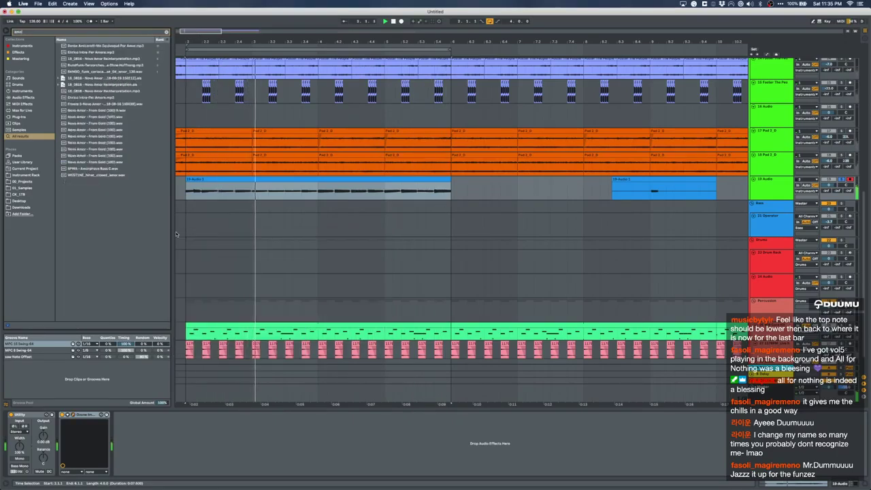
{"action": "key", "text": "BackSpace"}
{"action": "type", "text": "p"}
{"action": "key", "text": "Down"}
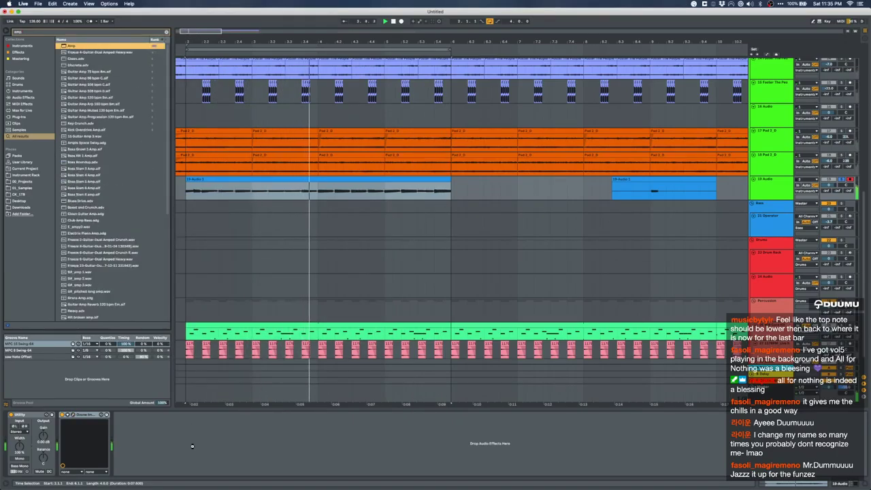
{"action": "key", "text": "Return"}
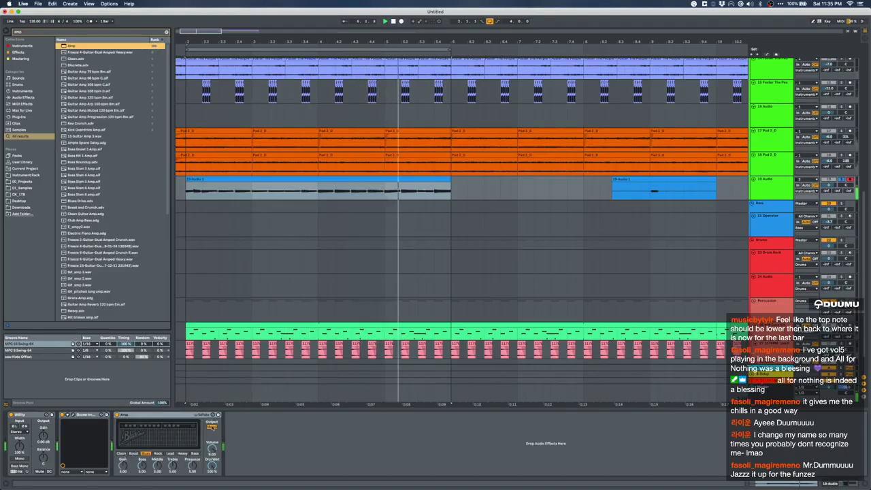
{"action": "left_click", "coordinate": [212, 427]}
{"action": "left_click", "coordinate": [214, 428]}
{"action": "left_click_drag", "start_coordinate": [86, 414], "coordinate": [282, 436]}
Duplicate the recorded clip so the copy fills bars 6 to 10 of the 19 Audio track
{"action": "left_click", "coordinate": [388, 179]}
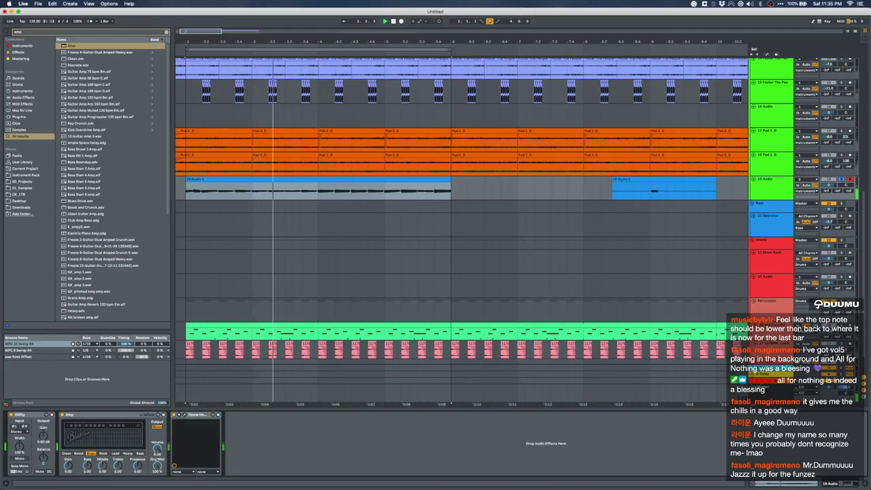
{"action": "left_click", "coordinate": [347, 180]}
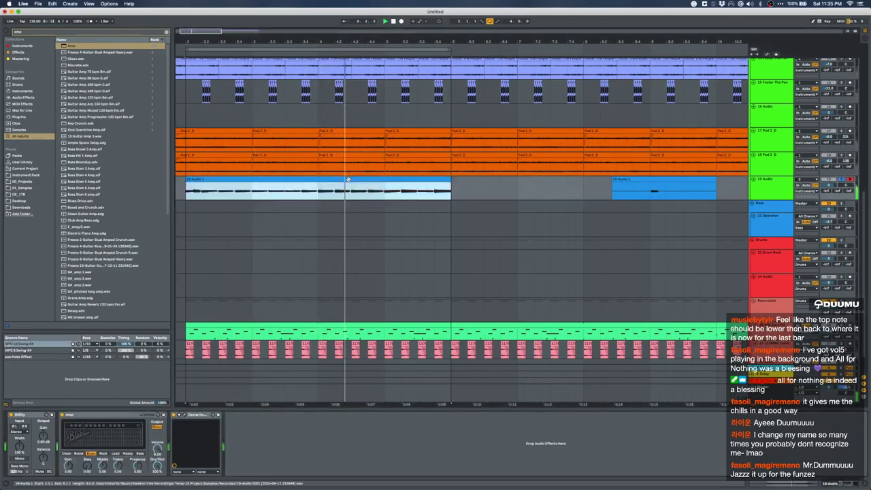
{"action": "key", "text": "super+d"}
{"action": "key", "text": "minus"}
{"action": "key", "text": "minus"}
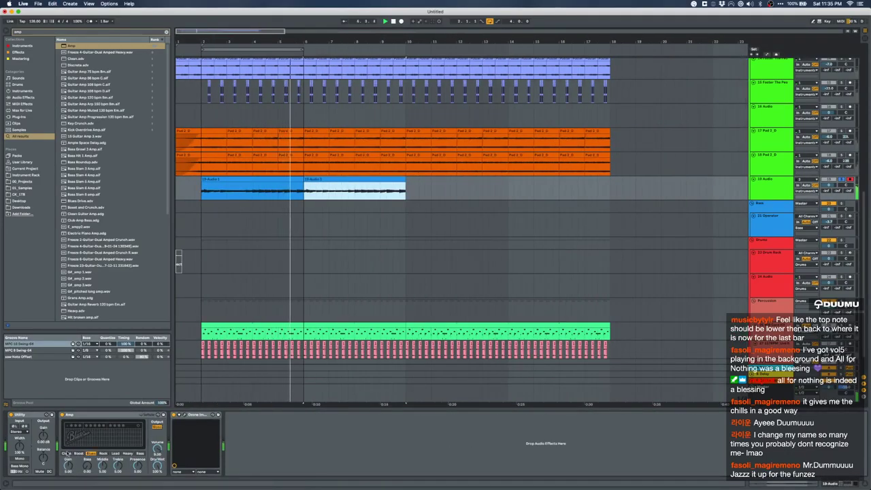
Raise Amp's gain to about 7.2, search the browser for "eq", and add EQ Eight to the 19 Audio track
{"action": "mouse_move", "coordinate": [69, 466]}
{"action": "left_mouse_down"}
{"action": "mouse_move", "coordinate": [68, 447]}
{"action": "mouse_move", "coordinate": [68, 454]}
{"action": "left_mouse_up"}
{"action": "key", "text": "super+f"}
{"action": "type", "text": "eq"}
{"action": "key", "text": "Down"}
{"action": "key", "text": "Return"}
Shape EQ Eight with a mid dip, a low cut and a high cut, and place it before Amp
{"action": "left_click_drag", "start_coordinate": [317, 440], "coordinate": [306, 456]}
{"action": "left_click", "coordinate": [249, 471]}
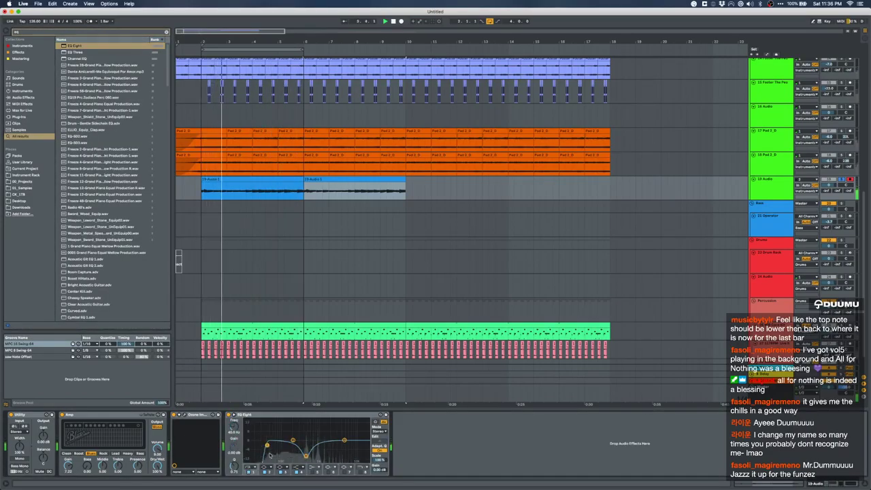
{"action": "left_click_drag", "start_coordinate": [266, 445], "coordinate": [306, 449]}
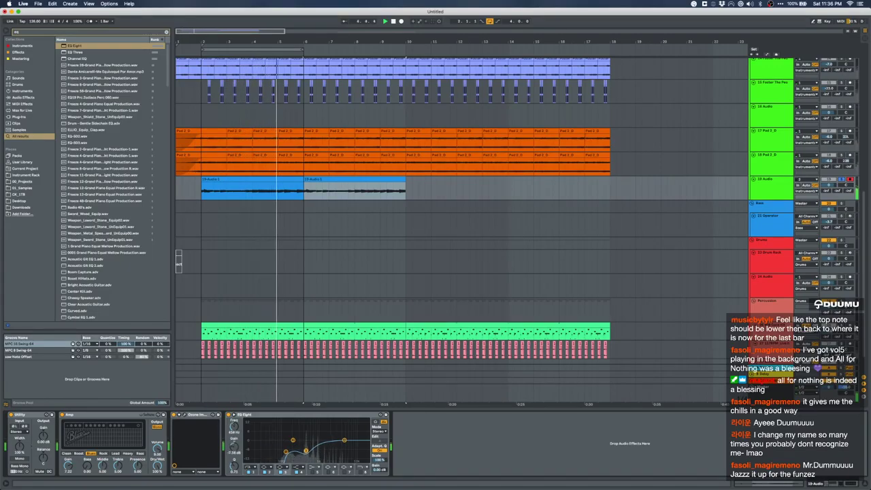
{"action": "left_click", "coordinate": [361, 471]}
{"action": "left_click_drag", "start_coordinate": [364, 445], "coordinate": [358, 453]}
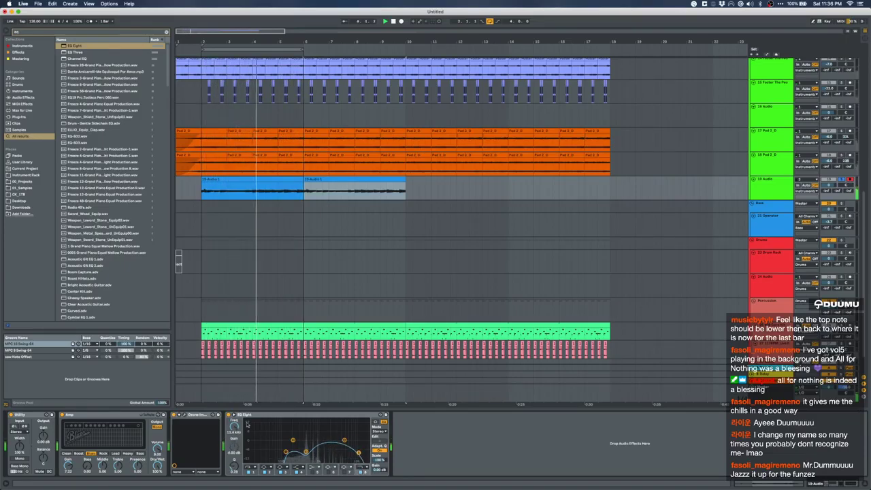
{"action": "left_click_drag", "start_coordinate": [238, 413], "coordinate": [60, 415]}
{"action": "left_click_drag", "start_coordinate": [139, 452], "coordinate": [141, 454]}
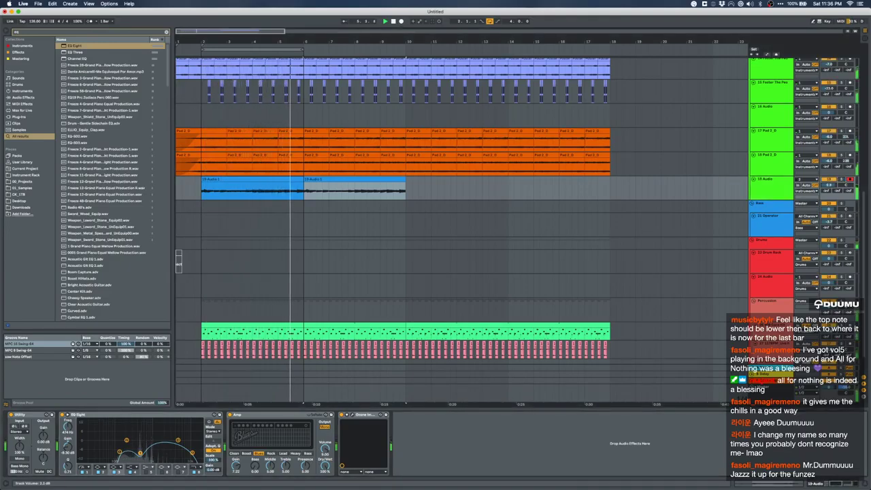
Turn off arrangement looping and duplicate both 19 Audio clips together so the part reaches bar 18
{"action": "left_click", "coordinate": [490, 22]}
{"action": "left_click", "coordinate": [229, 179], "text": "shift"}
{"action": "key", "text": "super+d"}
{"action": "left_click", "coordinate": [230, 179]}
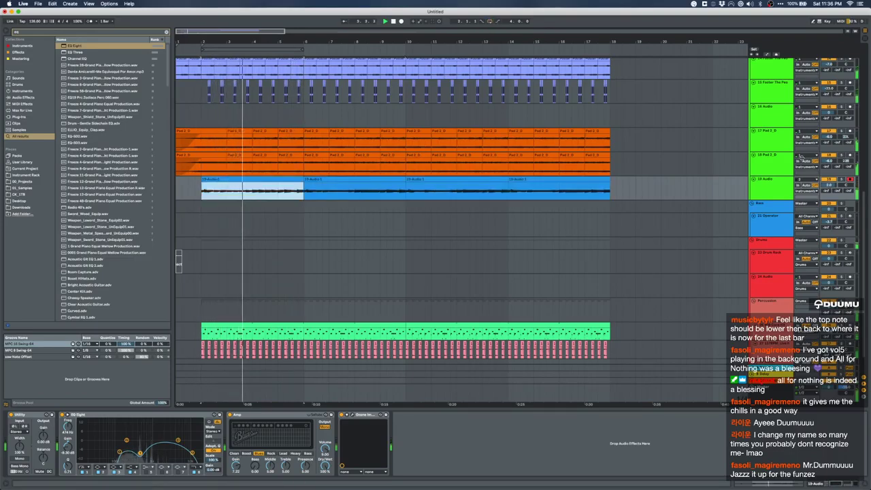
Rebalance the 19 Audio track's level with its track volume and Utility gain, and restart playback to check it
{"action": "double_click", "coordinate": [828, 184]}
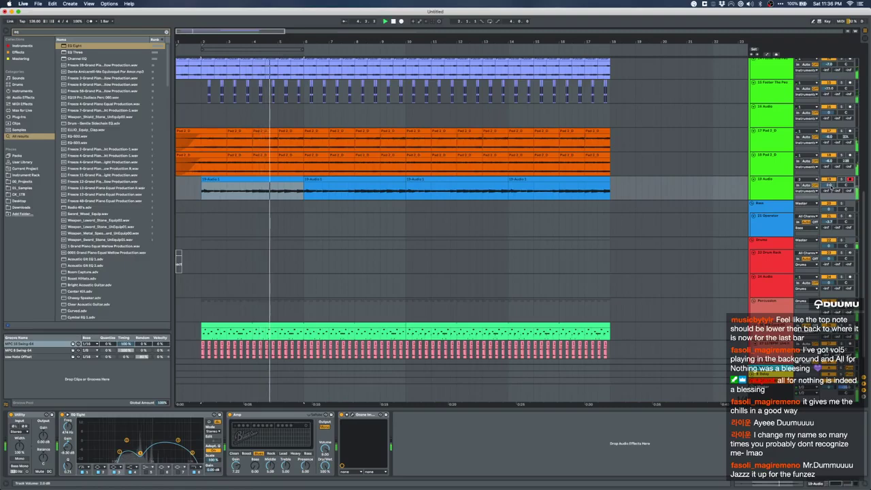
{"action": "left_click", "coordinate": [790, 189]}
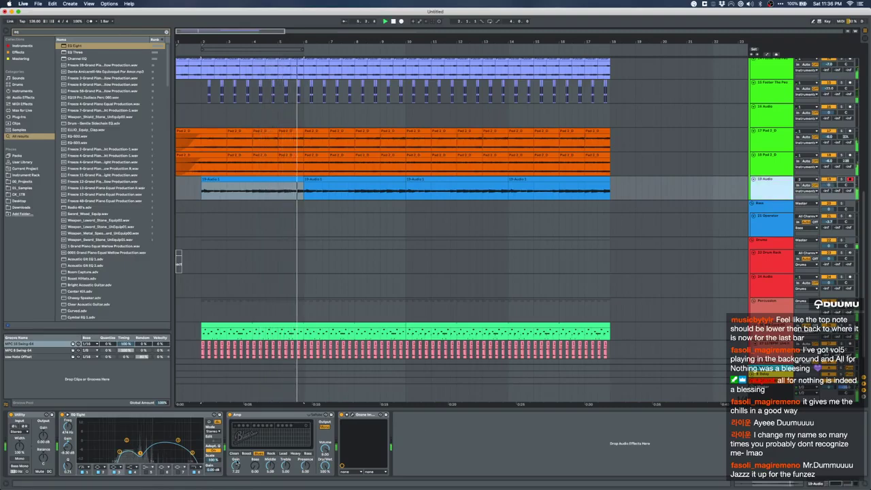
{"action": "left_click", "coordinate": [44, 437]}
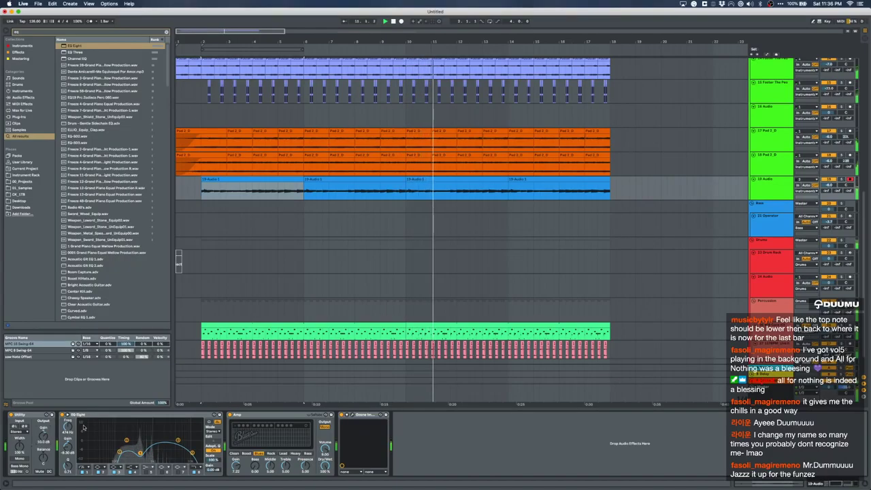
{"action": "key", "text": "space"}
{"action": "key", "text": "space"}
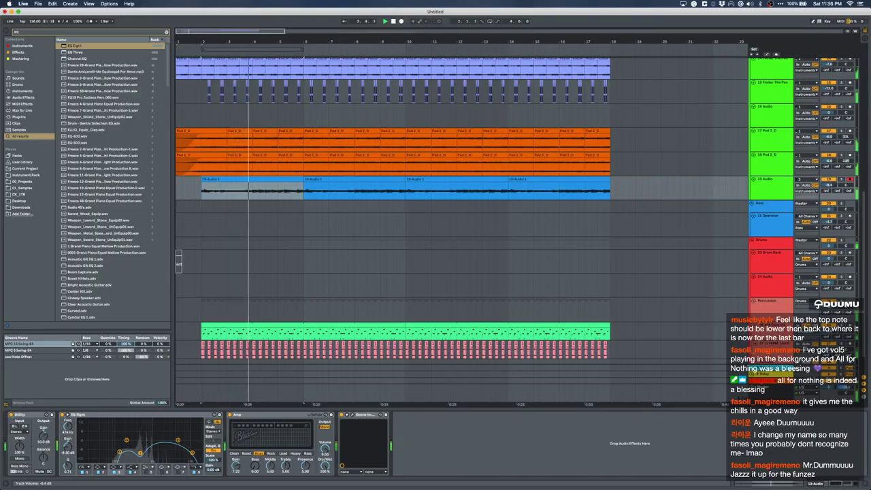
Delete the 19 Audio track with its clips and play the remaining arrangement
{"action": "left_click", "coordinate": [780, 188]}
{"action": "key", "text": "Delete"}
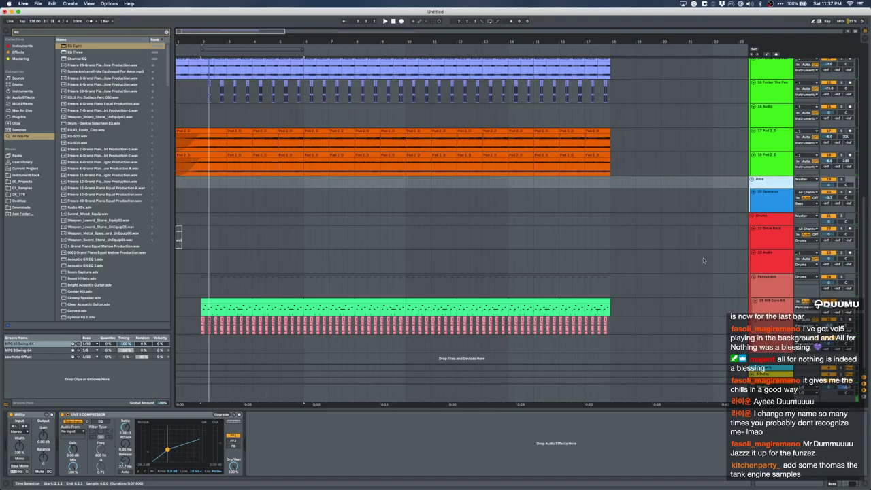
{"action": "key", "text": "space"}
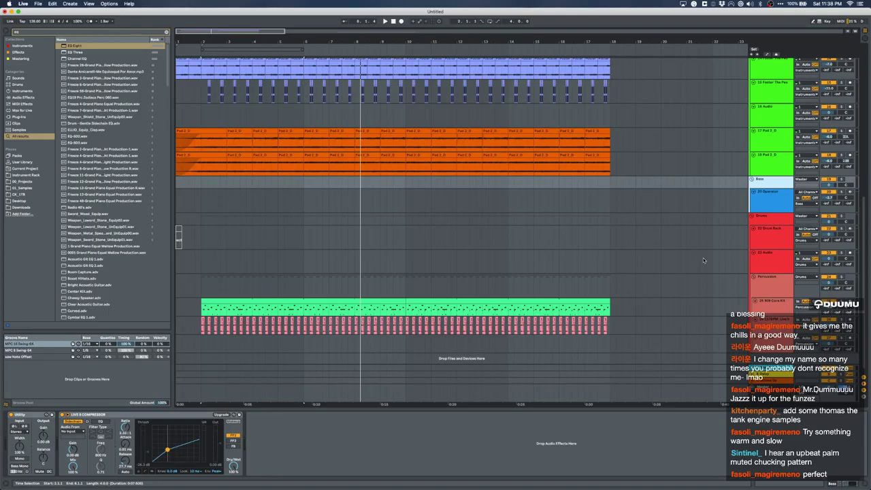
Loop bars 2 to 10 from a selection on the 16 Audio track and start playback from just before bar 2
{"action": "left_click", "coordinate": [765, 162]}
{"action": "left_click", "coordinate": [763, 116]}
{"action": "scroll", "coordinate": [351, 203], "scroll_direction": "up", "scroll_amount": 3}
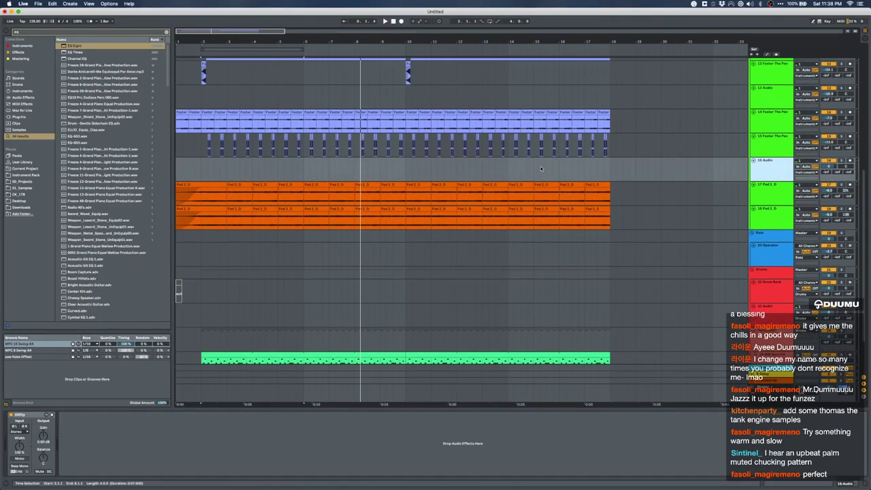
{"action": "left_click_drag", "start_coordinate": [203, 167], "coordinate": [406, 163]}
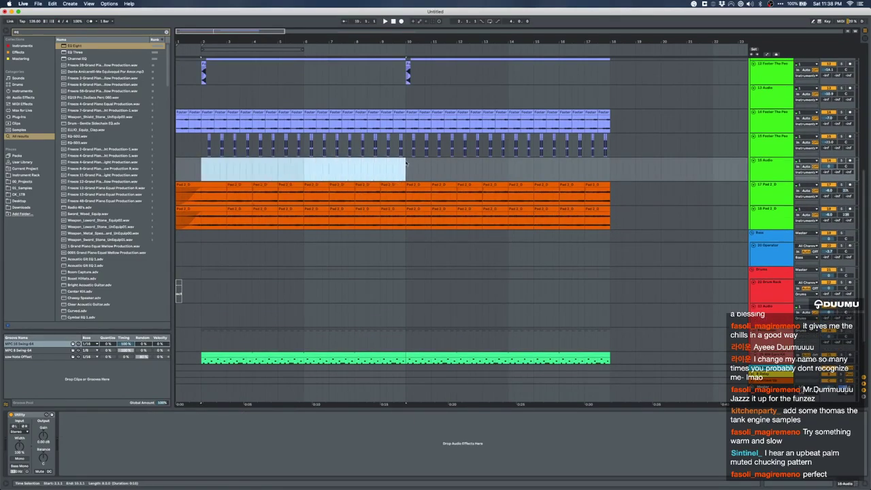
{"action": "key", "text": "ctrl+l"}
{"action": "left_click", "coordinate": [181, 172]}
{"action": "key", "text": "space"}
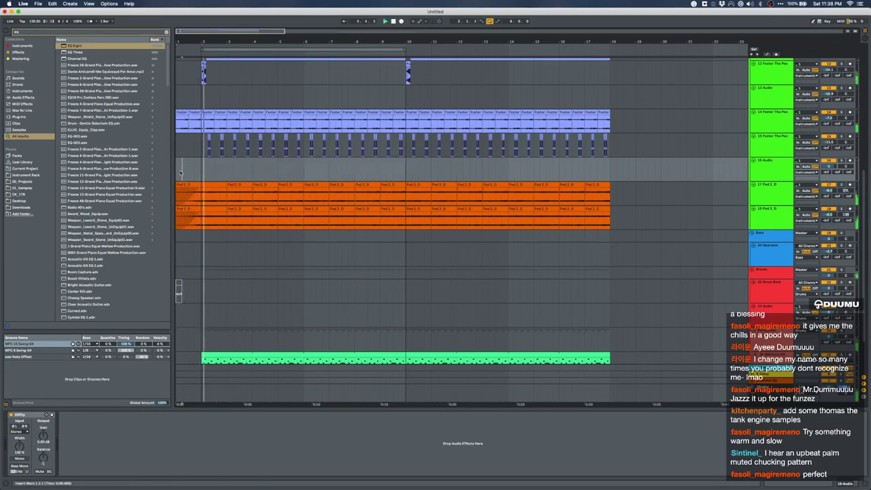
Play and restart the looped bars 2 to 10 to audition the arrangement before recording
{"action": "key", "text": "space"}
{"action": "key", "text": "space"}
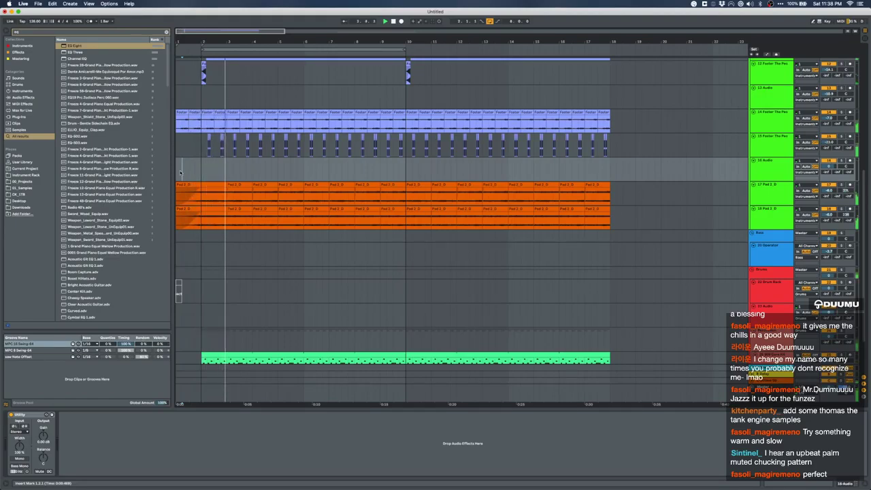
{"action": "key", "text": "space"}
{"action": "key", "text": "space"}
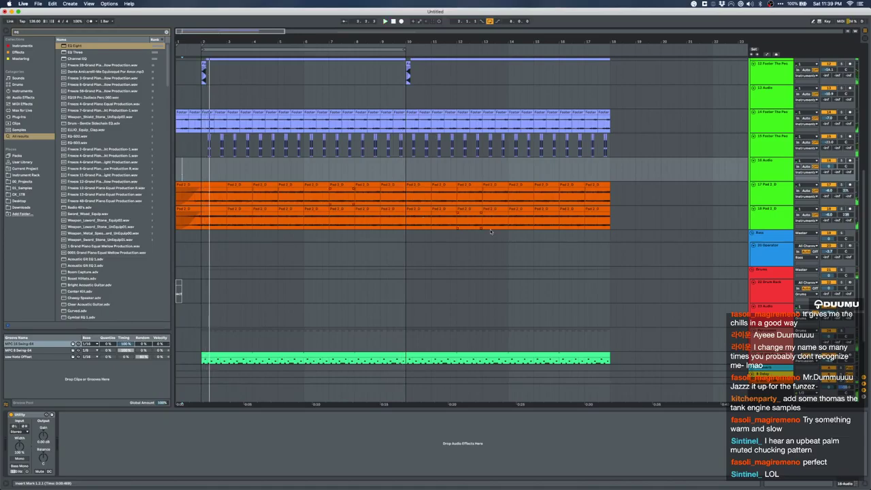
{"action": "key", "text": "ctrl+Up"}
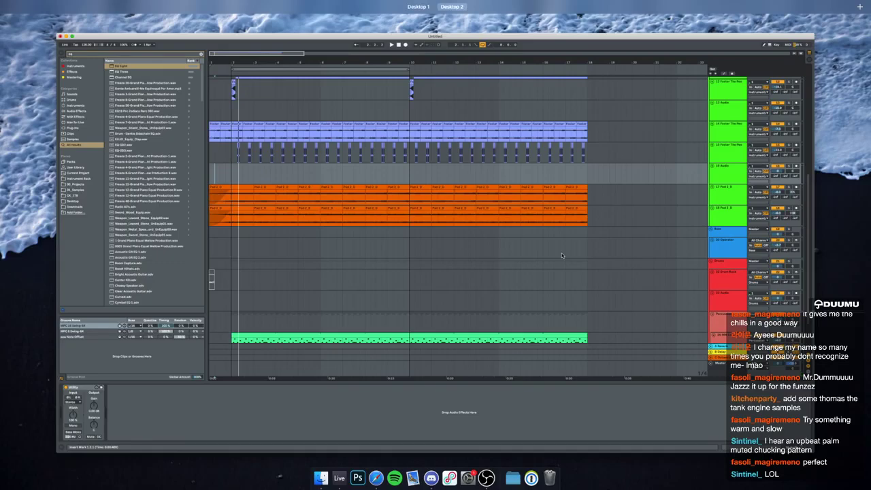
{"action": "key", "text": "ctrl+Up"}
Set the 16 Audio track's input to a single mono channel and arm the track for recording
{"action": "left_click", "coordinate": [781, 167]}
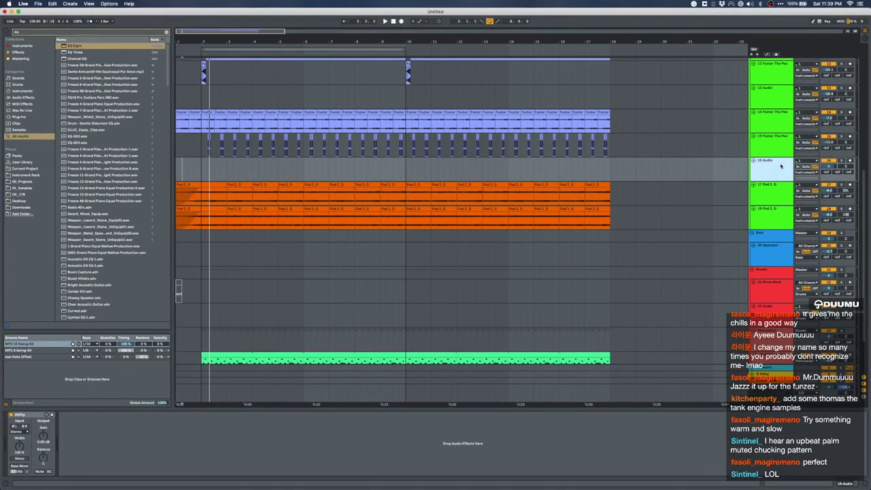
{"action": "left_click", "coordinate": [800, 161]}
{"action": "left_click", "coordinate": [802, 176]}
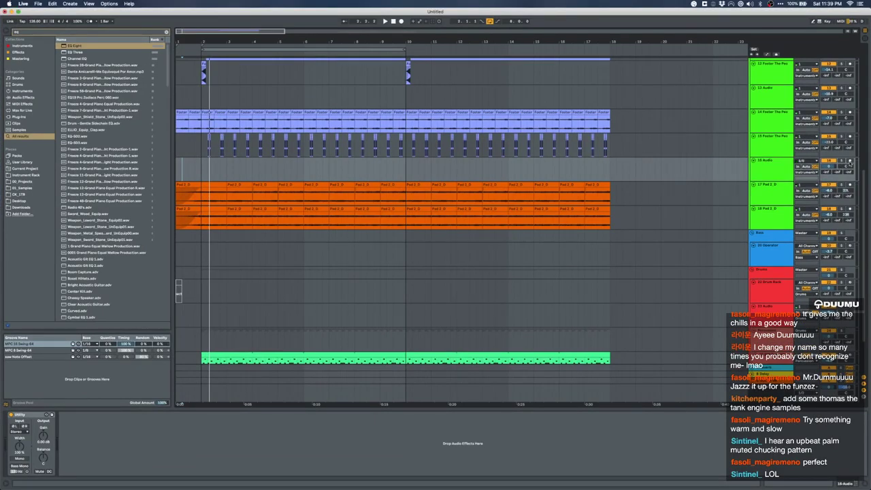
{"action": "left_click", "coordinate": [849, 160]}
{"action": "left_click", "coordinate": [806, 161]}
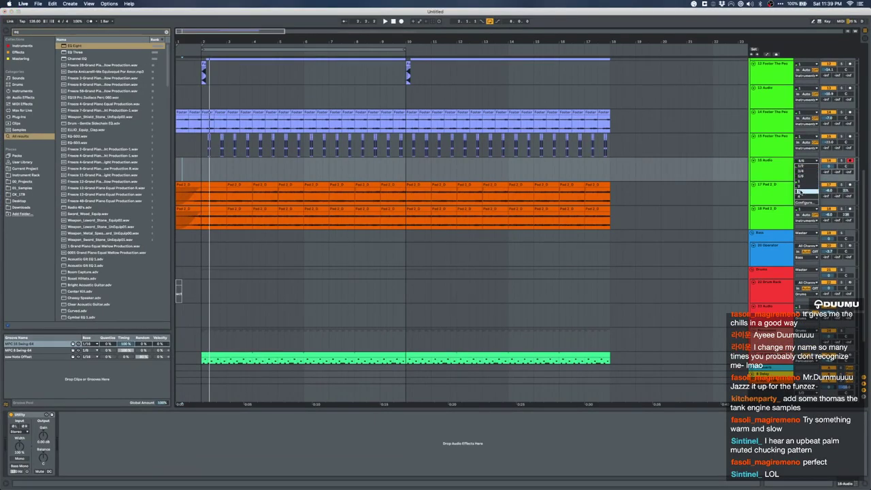
{"action": "left_click", "coordinate": [800, 186]}
Turn on the metronome and record a looped take on the 16 Audio track, starting from bar 1
{"action": "left_click", "coordinate": [176, 171]}
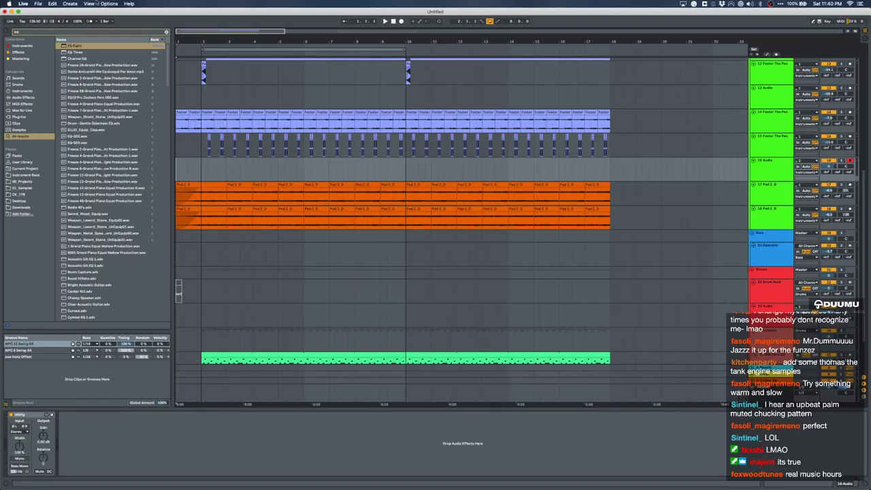
{"action": "left_click", "coordinate": [91, 21]}
{"action": "left_click", "coordinate": [401, 21]}
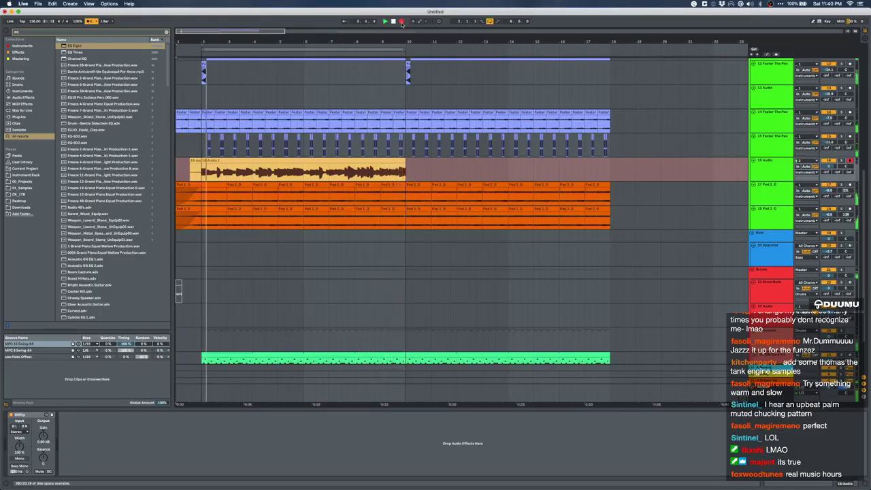
{"action": "left_click", "coordinate": [402, 21]}
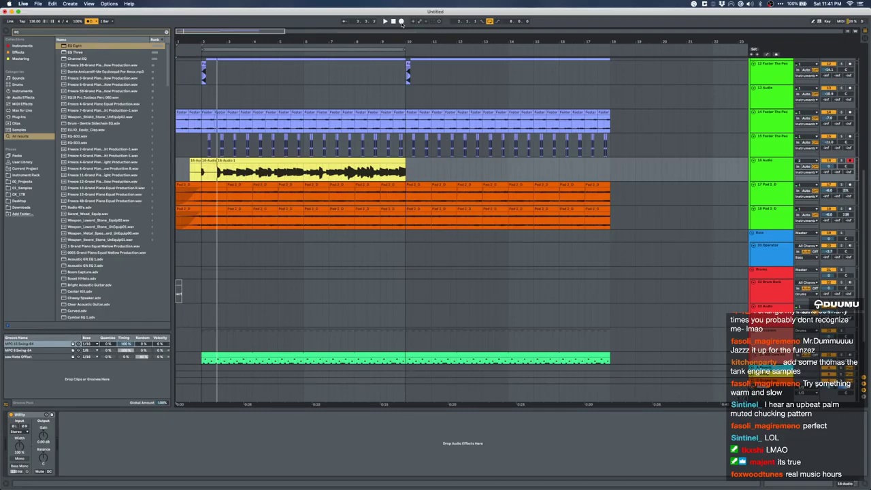
Clean up the recorded 16 Audio clips by extending the last take back to bar 2 and deleting everything before it
{"action": "mouse_move", "coordinate": [204, 161]}
{"action": "left_mouse_down"}
{"action": "mouse_move", "coordinate": [612, 167]}
{"action": "mouse_move", "coordinate": [190, 175]}
{"action": "mouse_move", "coordinate": [216, 166]}
{"action": "left_mouse_up"}
{"action": "scroll", "coordinate": [199, 176], "scroll_direction": "up", "scroll_amount": 2}
{"action": "scroll", "coordinate": [200, 175], "scroll_direction": "up", "scroll_amount": 5}
{"action": "left_click", "coordinate": [214, 165]}
{"action": "key", "text": "plus"}
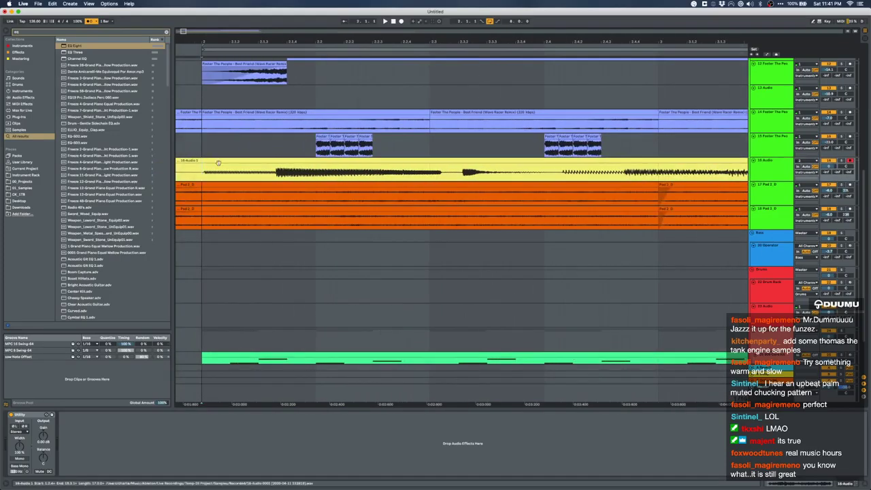
{"action": "scroll", "coordinate": [220, 178], "scroll_direction": "down", "scroll_amount": 3}
{"action": "scroll", "coordinate": [204, 178], "scroll_direction": "up", "scroll_amount": 1}
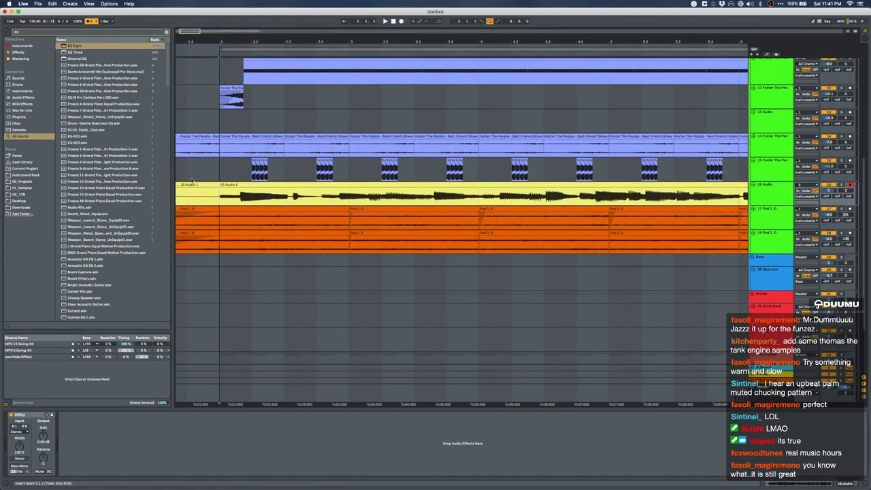
{"action": "key", "text": "Delete"}
{"action": "key", "text": "minus"}
{"action": "left_click", "coordinate": [229, 185]}
{"action": "scroll", "coordinate": [230, 188], "scroll_direction": "up", "scroll_amount": 4}
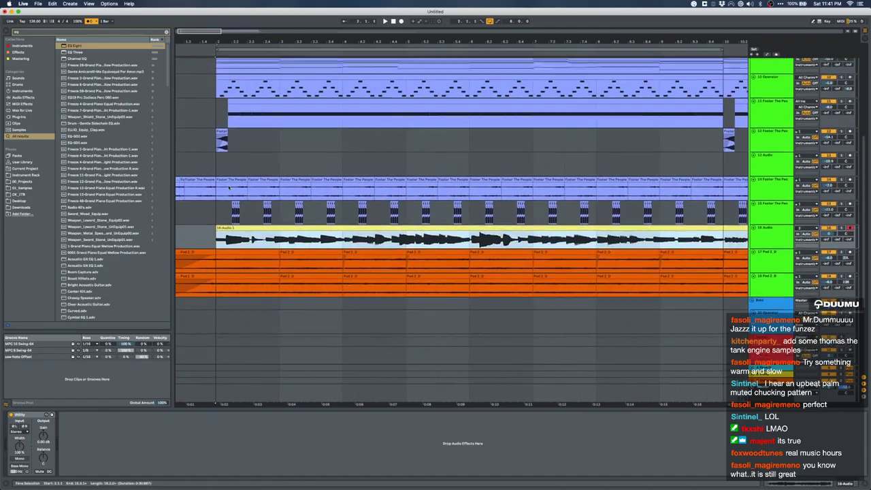
{"action": "key", "text": "minus"}
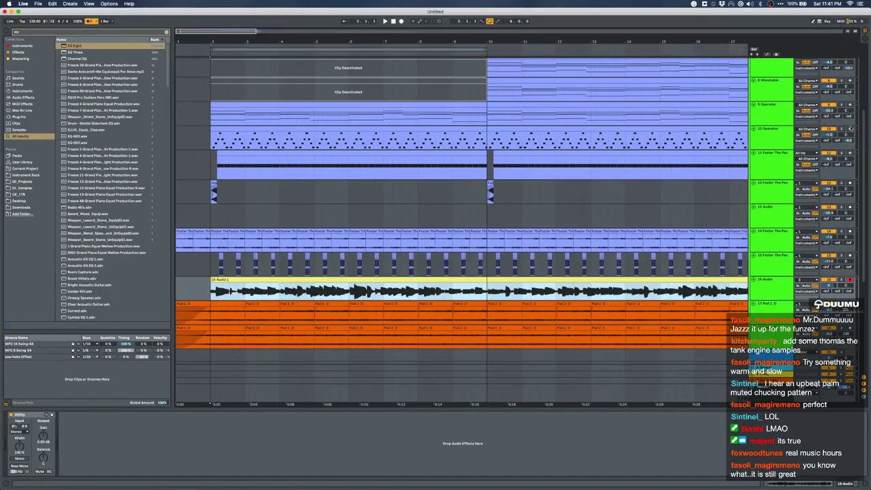
Solo the 9 Operator and 16 Audio tracks, with 16 Audio at -12 dB, and play the take against the chords
{"action": "left_click", "coordinate": [842, 130]}
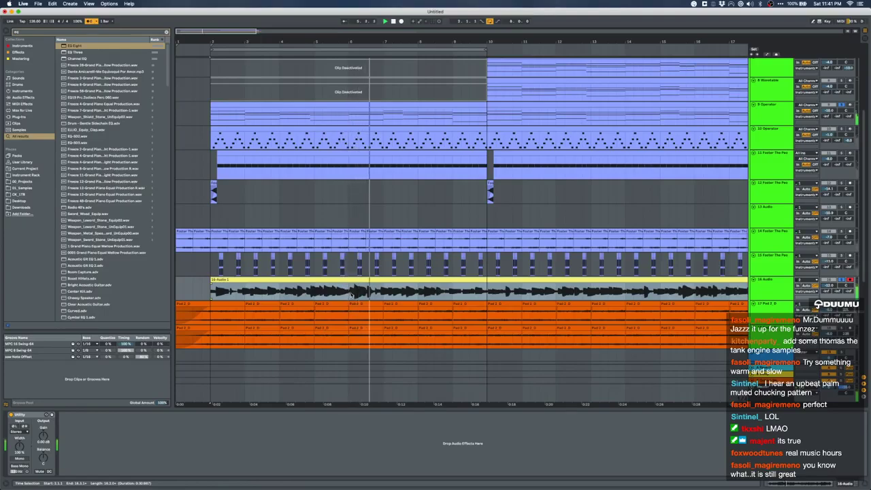
{"action": "scroll", "coordinate": [351, 293], "scroll_direction": "up", "scroll_amount": 6}
{"action": "scroll", "coordinate": [340, 291], "scroll_direction": "down", "scroll_amount": 2}
{"action": "left_click", "coordinate": [541, 279]}
{"action": "left_click_drag", "start_coordinate": [546, 280], "coordinate": [546, 279]}
{"action": "key", "text": "space"}
{"action": "scroll", "coordinate": [546, 279], "scroll_direction": "down", "scroll_amount": 3}
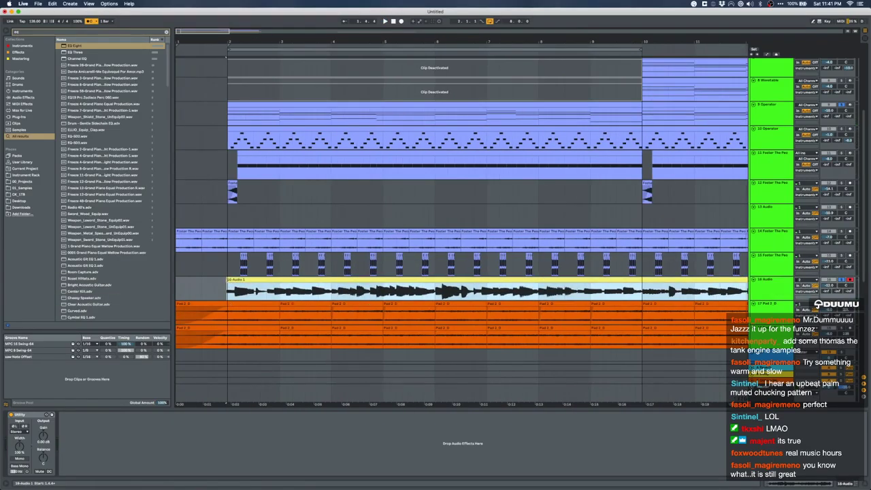
Split the 16 Audio take at bar 10 and move its second half back to start at bar 2
{"action": "left_click", "coordinate": [641, 294]}
{"action": "key", "text": "super+e"}
{"action": "scroll", "coordinate": [641, 294], "scroll_direction": "down", "scroll_amount": 3}
{"action": "left_click_drag", "start_coordinate": [502, 279], "coordinate": [345, 286]}
{"action": "key", "text": "space"}
{"action": "left_click_drag", "start_coordinate": [196, 291], "coordinate": [188, 291]}
{"action": "scroll", "coordinate": [188, 291], "scroll_direction": "up", "scroll_amount": 6}
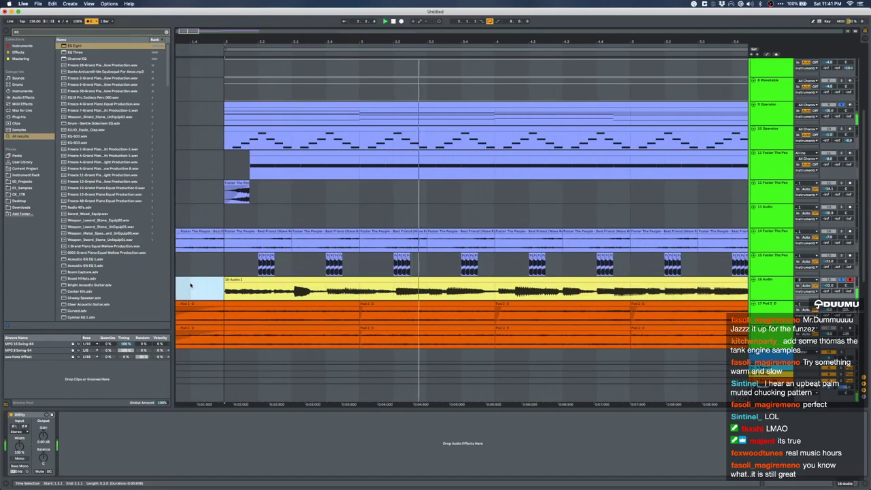
Delete the tail of the 16 Audio clip past bar 10 and play the remaining eight bars
{"action": "scroll", "coordinate": [393, 291], "scroll_direction": "down", "scroll_amount": 3}
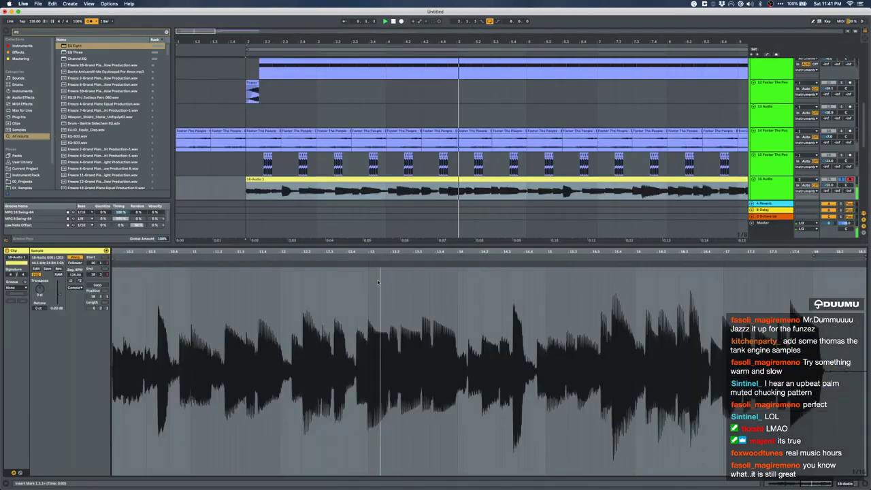
{"action": "double_click", "coordinate": [390, 290]}
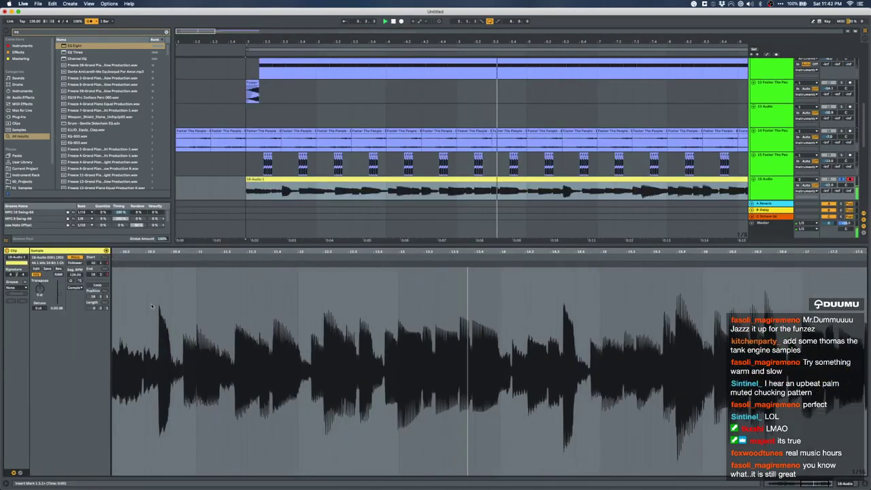
{"action": "double_click", "coordinate": [369, 246]}
{"action": "scroll", "coordinate": [369, 246], "scroll_direction": "down", "scroll_amount": 5}
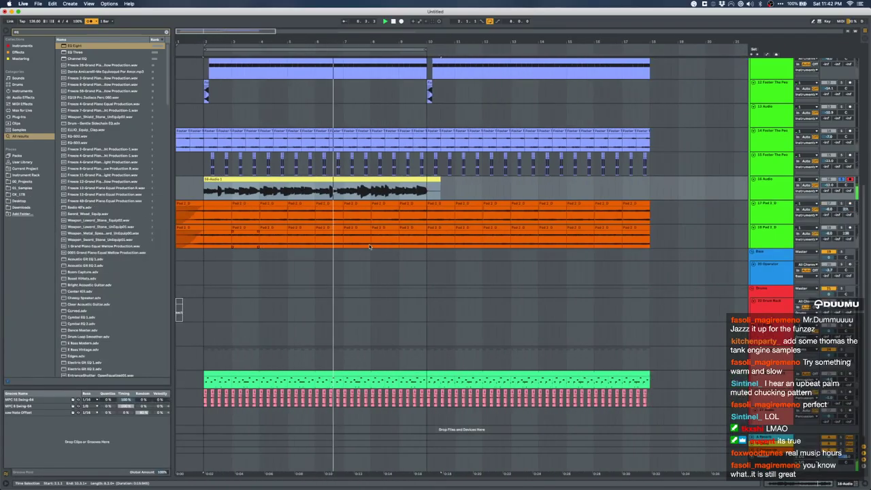
{"action": "left_click_drag", "start_coordinate": [427, 190], "coordinate": [448, 191]}
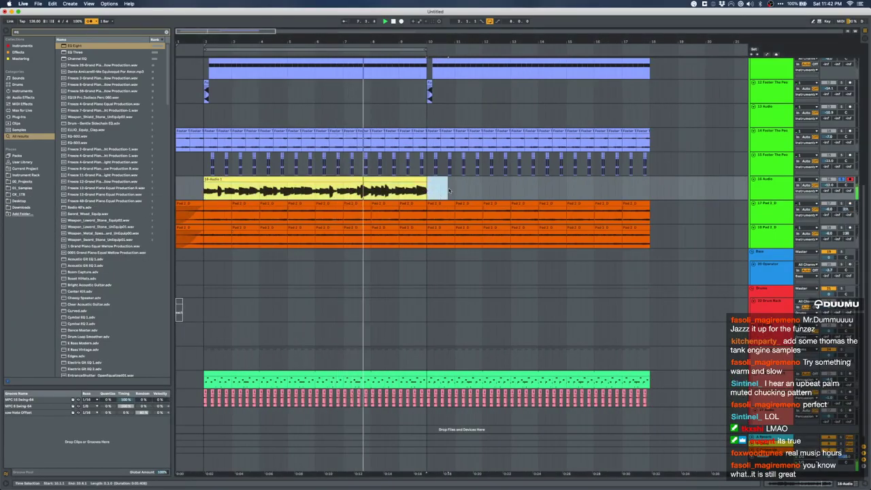
{"action": "left_click", "coordinate": [379, 188]}
{"action": "scroll", "coordinate": [380, 182], "scroll_direction": "up", "scroll_amount": 4}
{"action": "scroll", "coordinate": [380, 182], "scroll_direction": "up", "scroll_amount": 2}
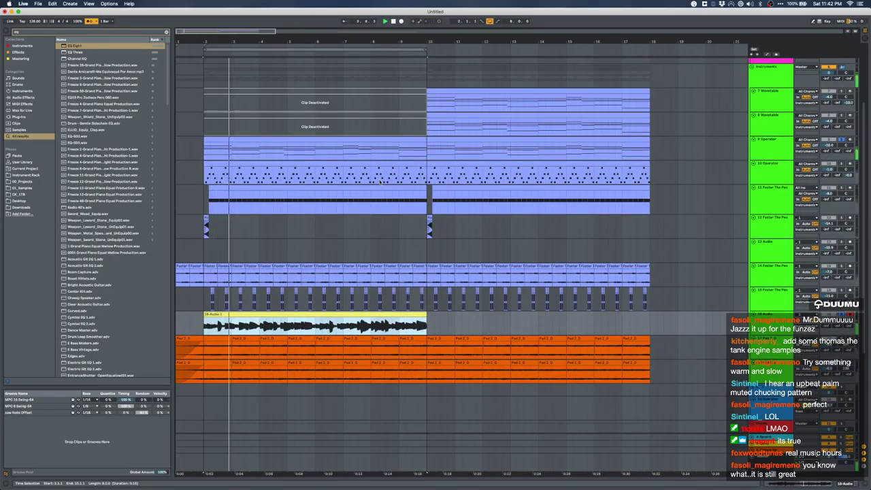
Open the 16 Audio clip's sample, add a warp marker at bar 10 and set 1.1.1 there
{"action": "double_click", "coordinate": [215, 315]}
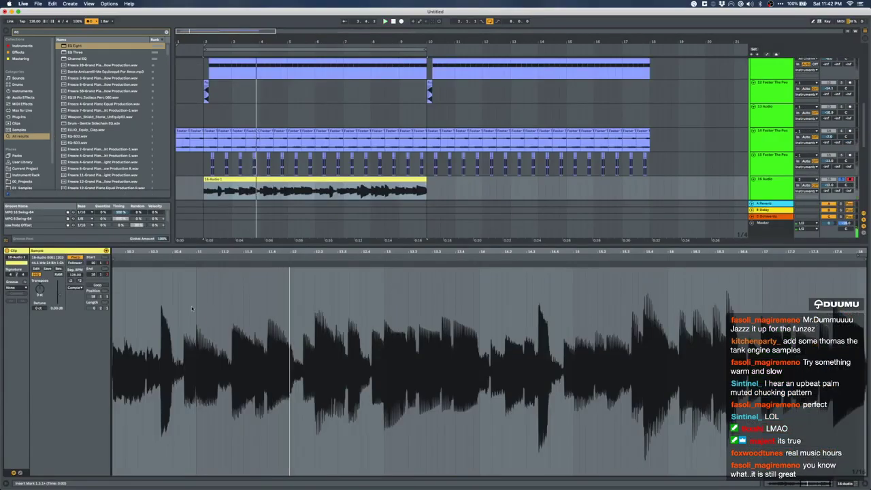
{"action": "scroll", "coordinate": [462, 305], "scroll_direction": "left", "scroll_amount": 10}
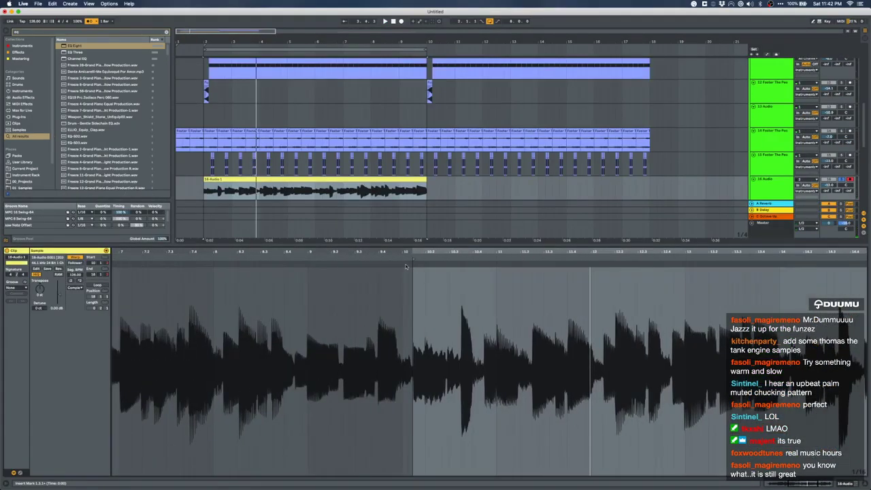
{"action": "left_click", "coordinate": [413, 265]}
{"action": "right_click", "coordinate": [414, 265]}
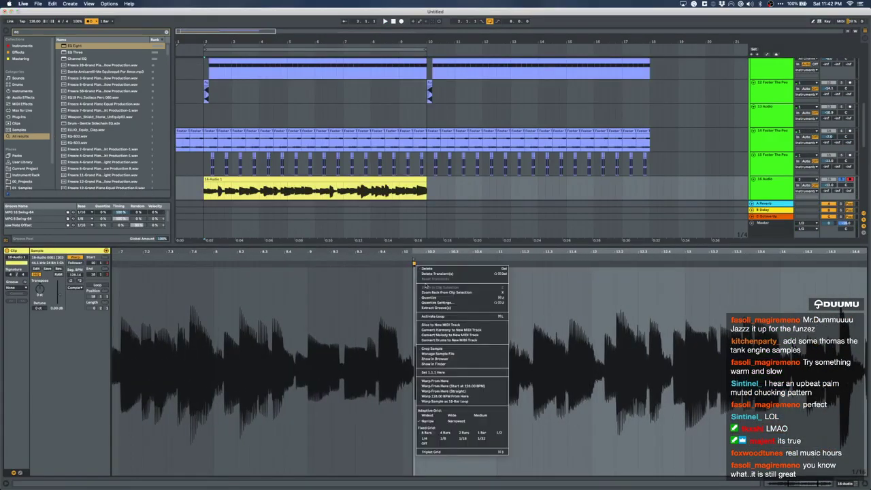
{"action": "left_click", "coordinate": [434, 373]}
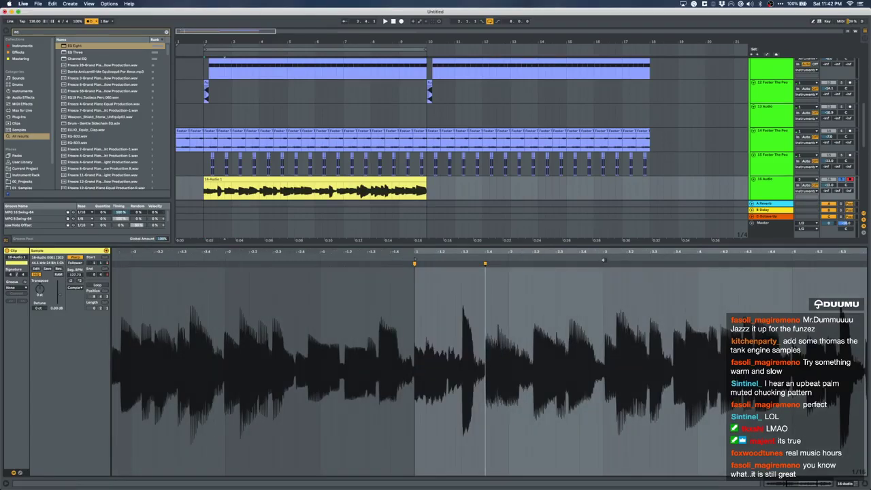
Add warp markers on the clip's main note onsets from bar 3 through bar 8 and nudge them into time
{"action": "scroll", "coordinate": [604, 264], "scroll_direction": "right", "scroll_amount": 5}
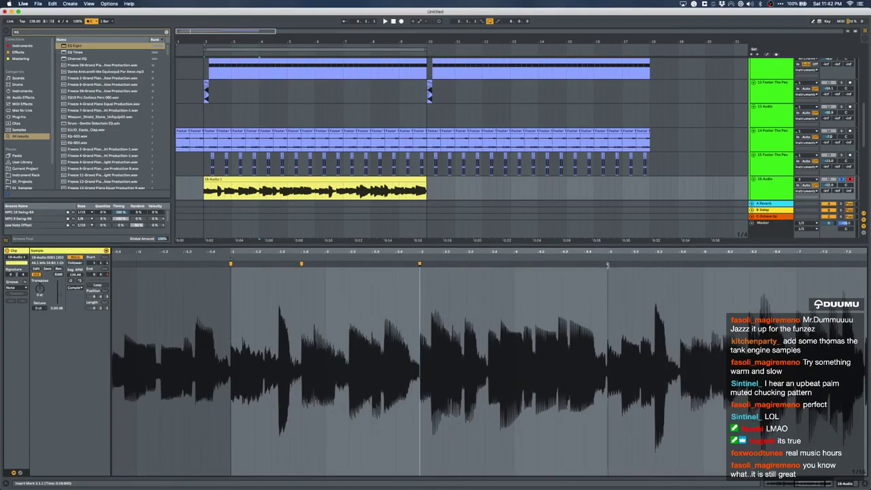
{"action": "left_click_drag", "start_coordinate": [605, 264], "coordinate": [608, 264]}
{"action": "scroll", "coordinate": [609, 265], "scroll_direction": "right", "scroll_amount": 5}
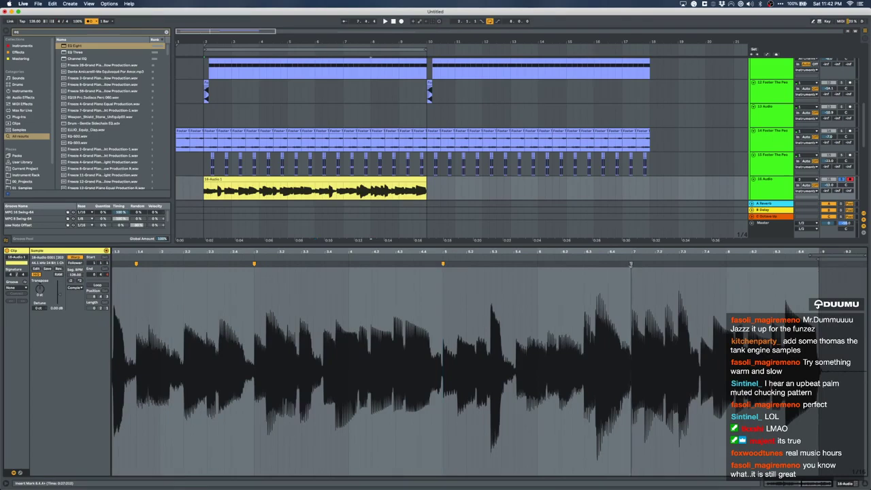
{"action": "left_click_drag", "start_coordinate": [631, 263], "coordinate": [632, 264]}
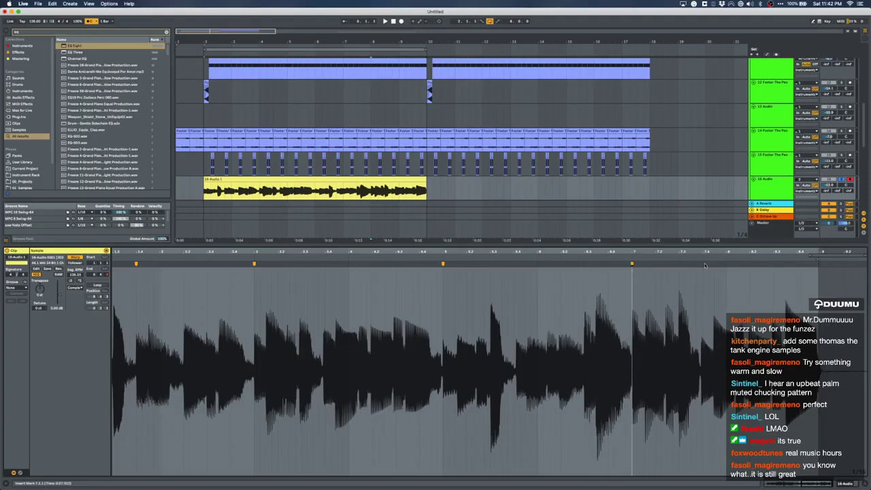
{"action": "left_click_drag", "start_coordinate": [700, 264], "coordinate": [703, 264]}
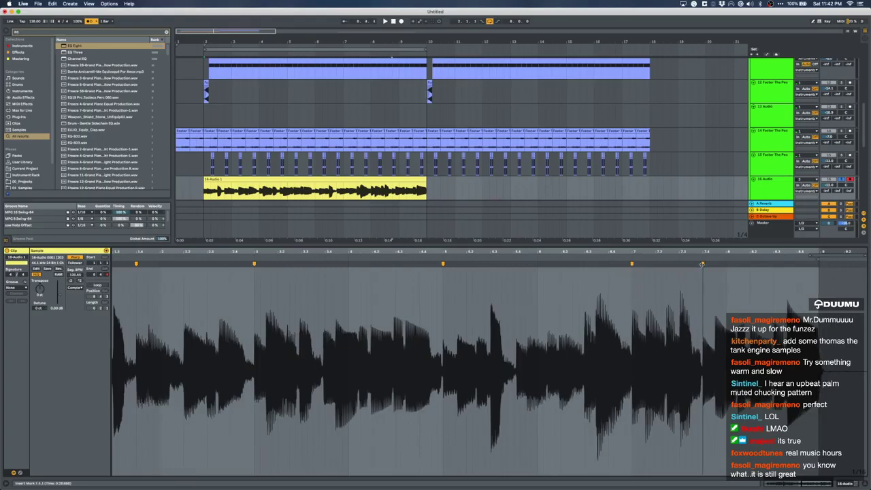
{"action": "double_click", "coordinate": [784, 264]}
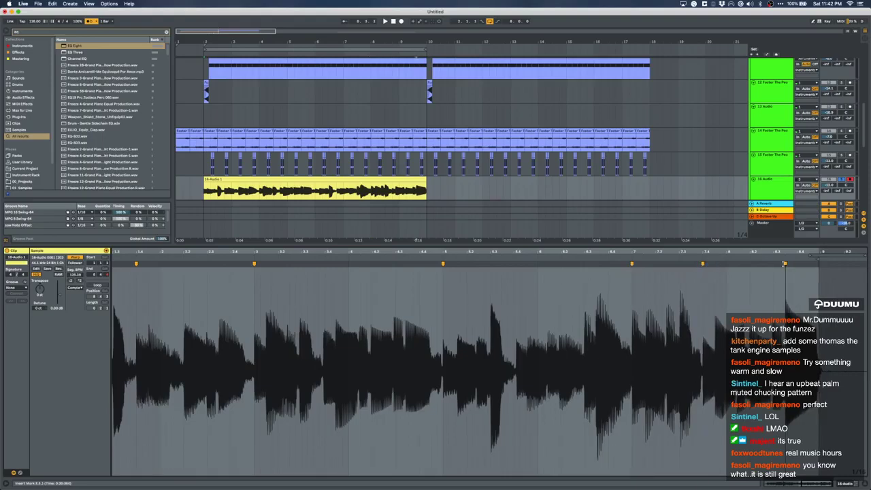
Add an EQ Eight after Utility on the 16 Audio track and cut the lows with its first band during playback
{"action": "scroll", "coordinate": [239, 193], "scroll_direction": "up", "scroll_amount": 5}
{"action": "scroll", "coordinate": [241, 192], "scroll_direction": "left", "scroll_amount": 3}
{"action": "left_click", "coordinate": [260, 176]}
{"action": "left_click", "coordinate": [259, 177]}
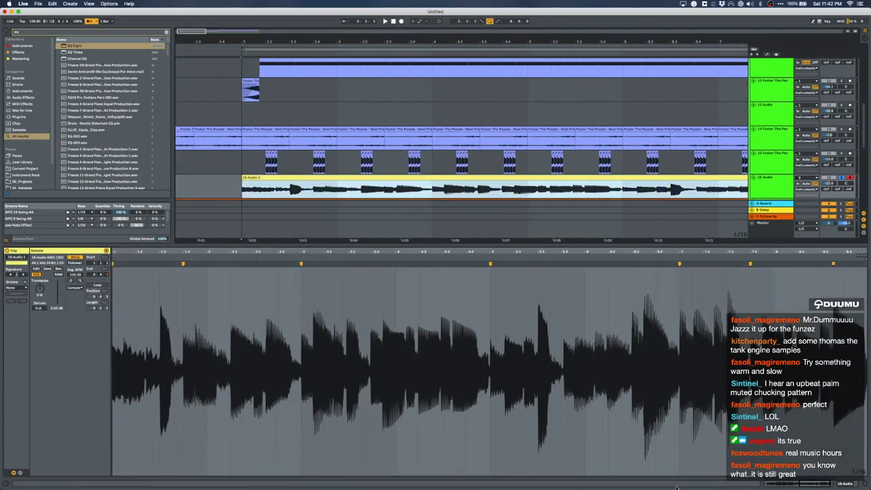
{"action": "key", "text": "shift+Tab"}
{"action": "key", "text": "super+f"}
{"action": "type", "text": "eq"}
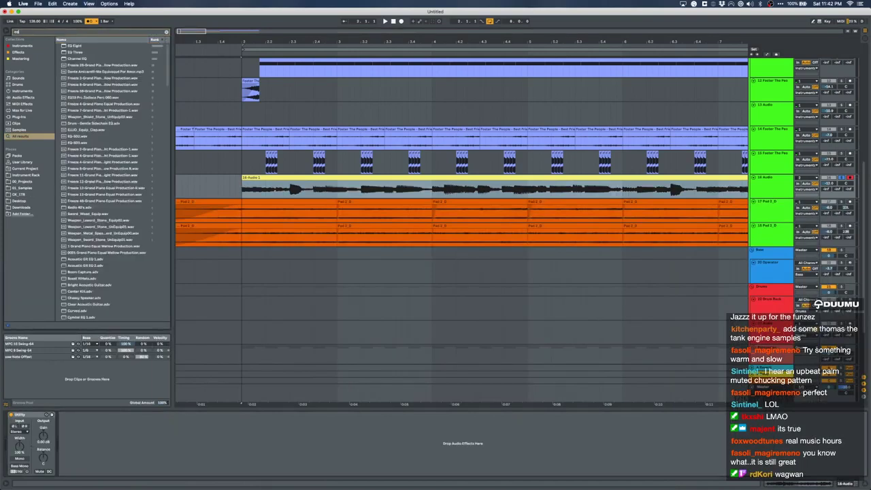
{"action": "key", "text": "Return"}
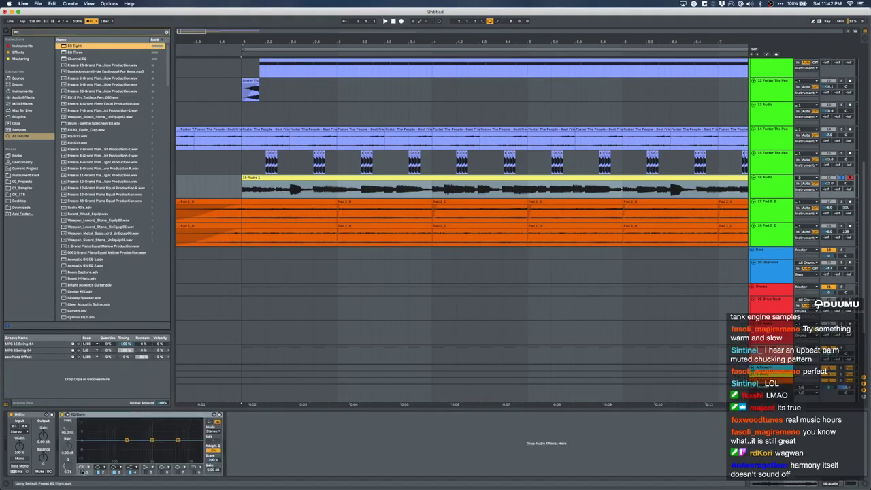
{"action": "key", "text": "space"}
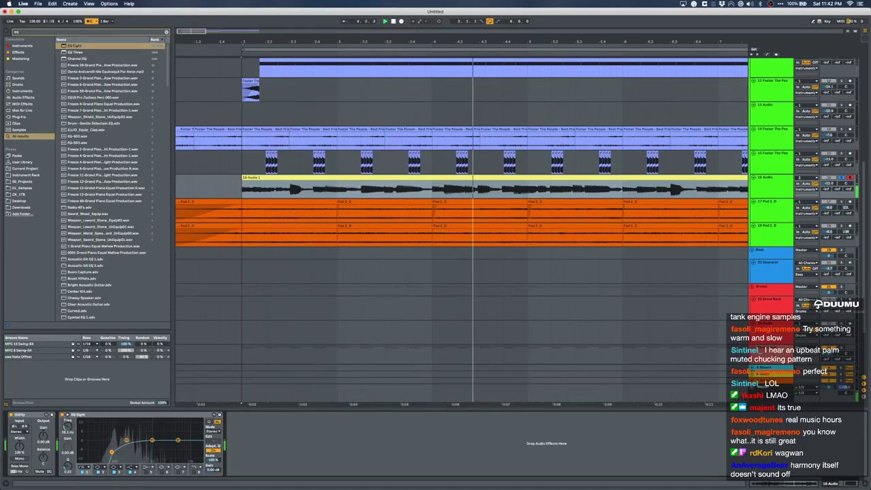
{"action": "scroll", "coordinate": [462, 207], "scroll_direction": "down", "scroll_amount": 5}
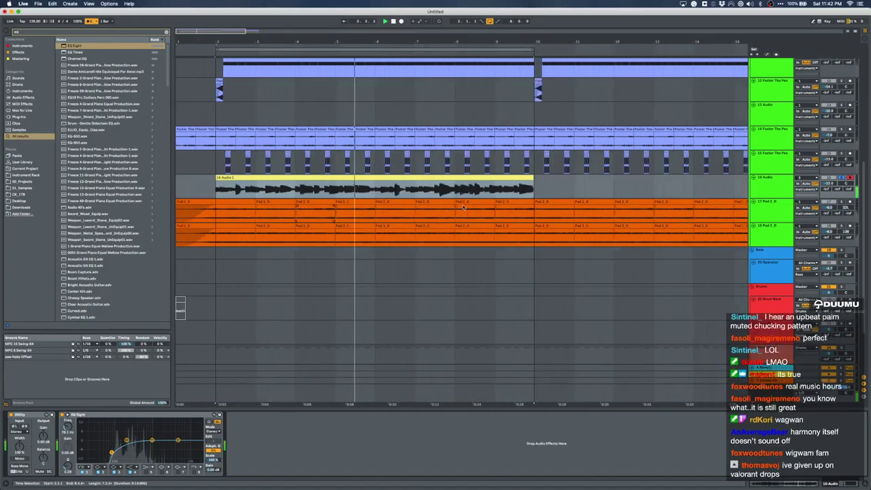
Reopen the 16 Audio clip's sample and add further warp markers on its note onsets during playback
{"action": "double_click", "coordinate": [435, 177]}
{"action": "scroll", "coordinate": [324, 374], "scroll_direction": "down", "scroll_amount": 5}
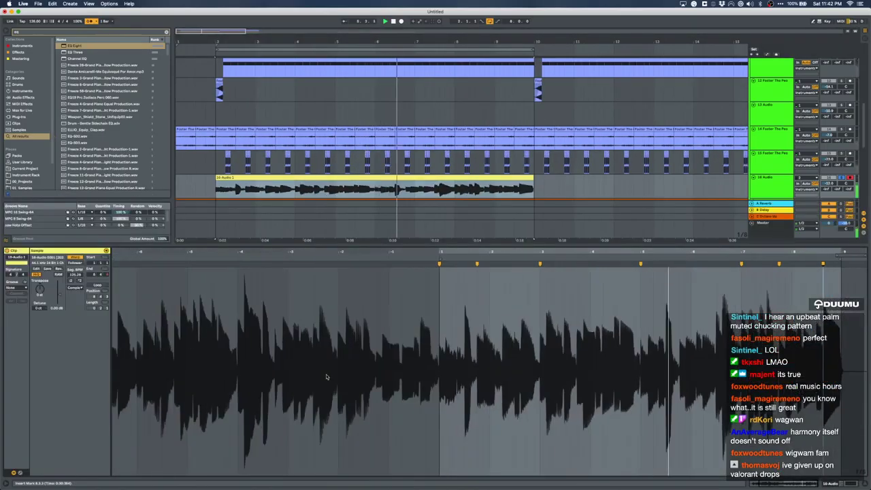
{"action": "scroll", "coordinate": [484, 333], "scroll_direction": "up", "scroll_amount": 8}
{"action": "scroll", "coordinate": [484, 332], "scroll_direction": "right", "scroll_amount": 2}
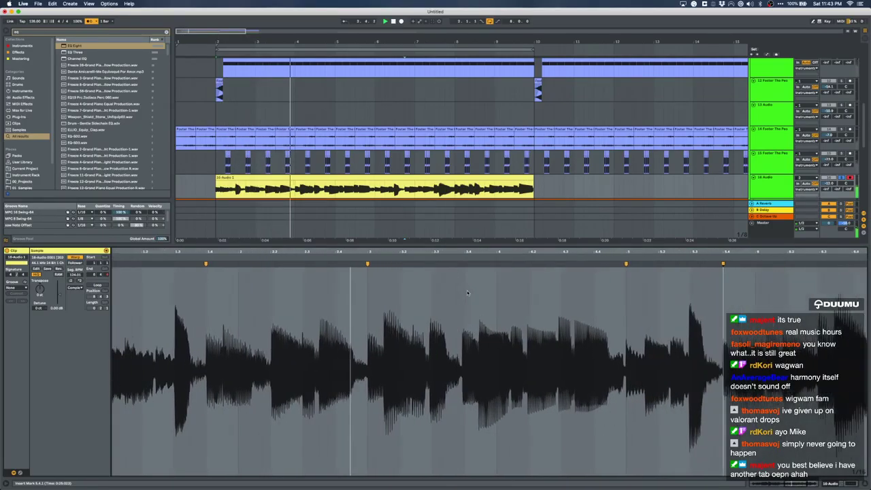
{"action": "key", "text": "space"}
{"action": "left_click", "coordinate": [266, 263]}
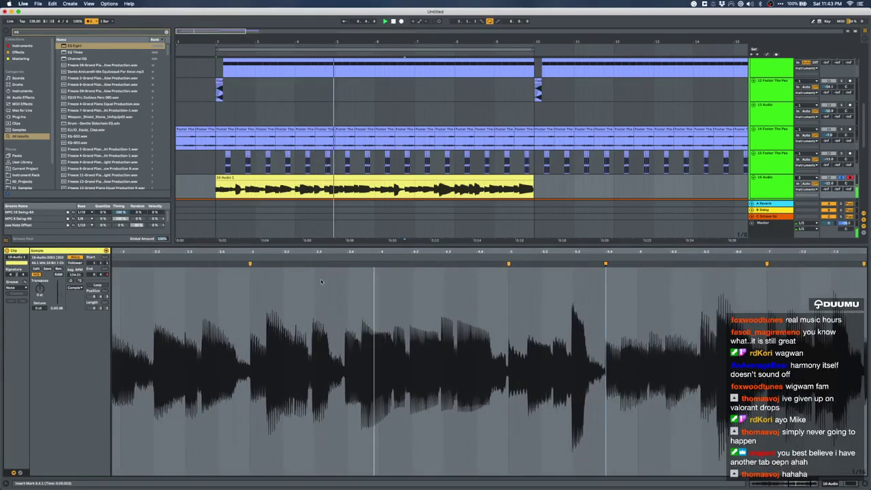
{"action": "left_click", "coordinate": [234, 252]}
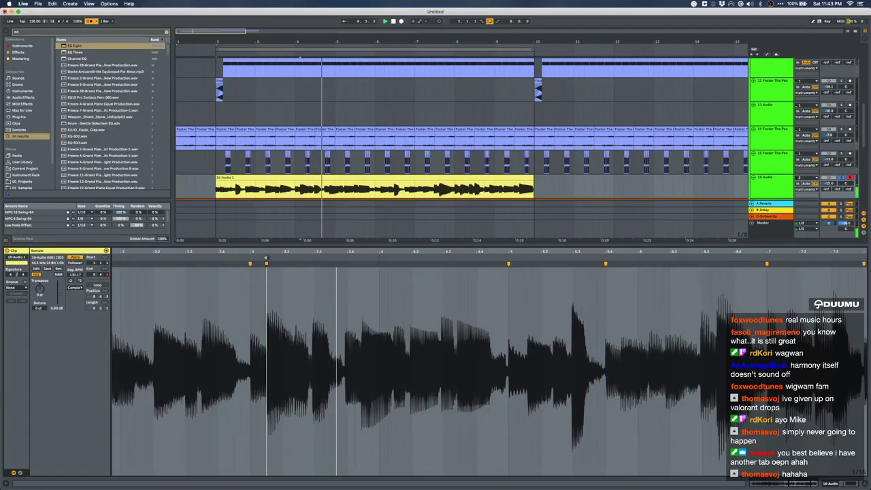
{"action": "double_click", "coordinate": [313, 264]}
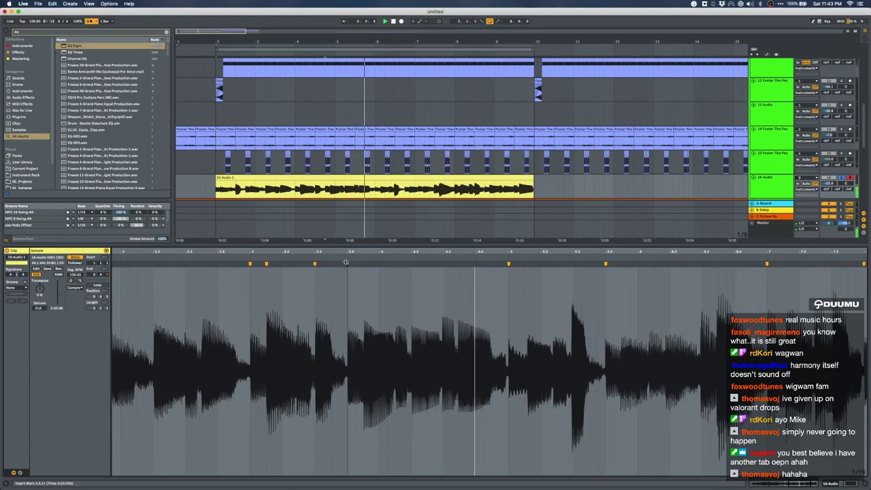
{"action": "double_click", "coordinate": [348, 264]}
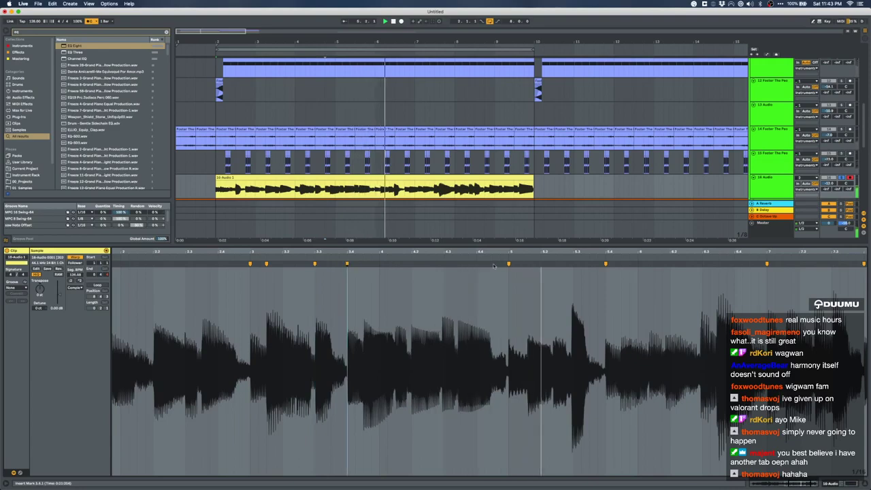
{"action": "double_click", "coordinate": [412, 264]}
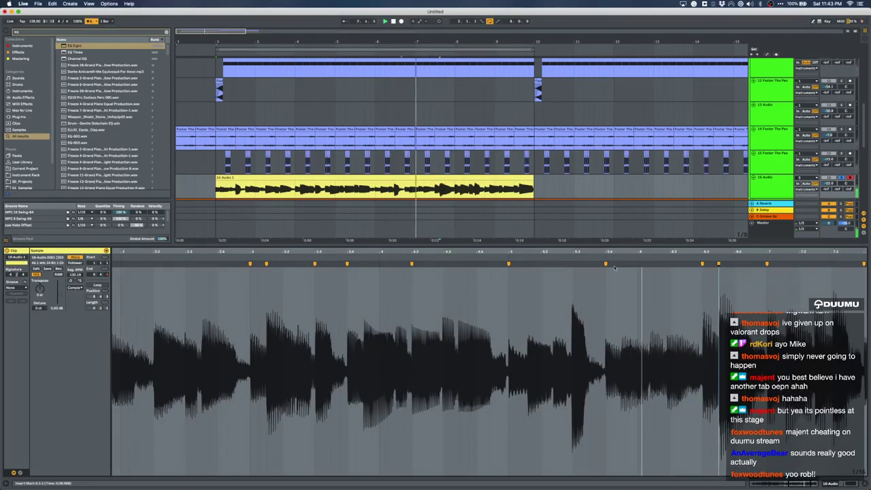
{"action": "double_click", "coordinate": [654, 264]}
{"action": "double_click", "coordinate": [670, 264]}
Quantize the whole 16 Audio clip's audio to the grid
{"action": "scroll", "coordinate": [672, 266], "scroll_direction": "down", "scroll_amount": 5}
{"action": "scroll", "coordinate": [672, 266], "scroll_direction": "down", "scroll_amount": 2}
{"action": "left_click", "coordinate": [657, 276]}
{"action": "key", "text": "super+a"}
{"action": "key", "text": "super+u"}
{"action": "key", "text": "space"}
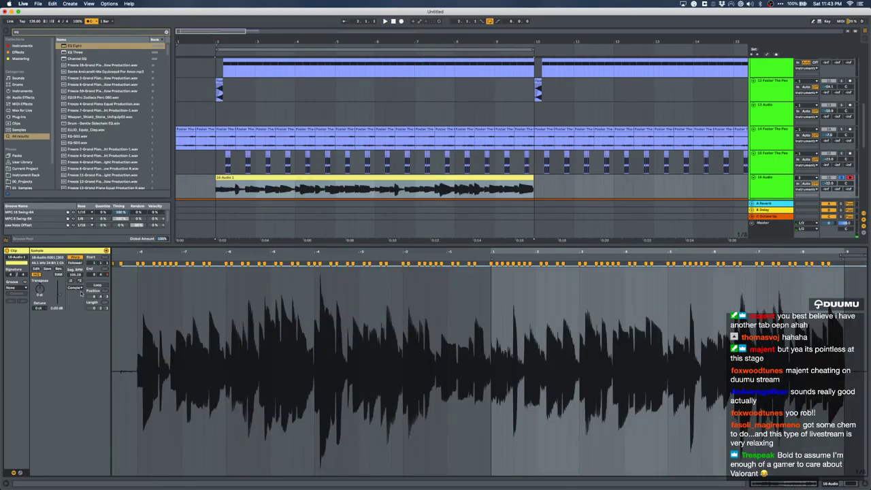
Apply the MPC 16 Swing-64 groove to the 16 Audio clip and play it
{"action": "left_click", "coordinate": [17, 288]}
{"action": "left_click", "coordinate": [22, 298]}
{"action": "key", "text": "space"}
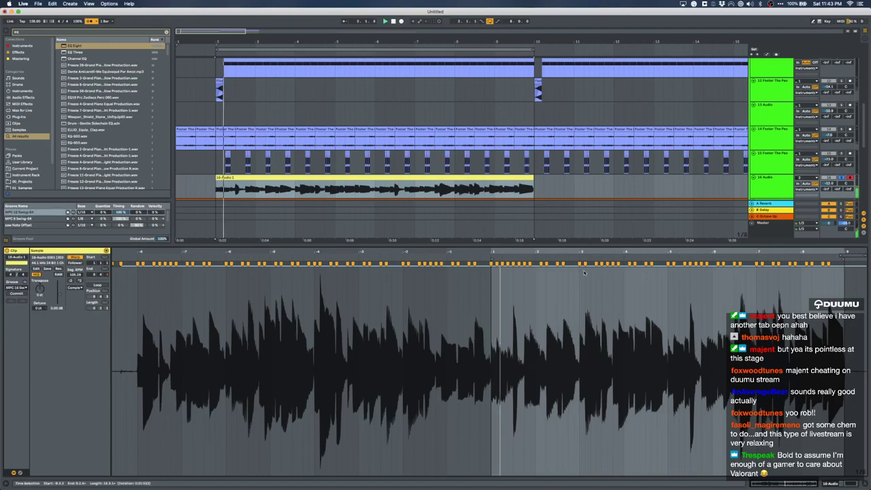
Add Ozone Imager after EQ Eight on the 16 Audio track, set its width to about 57.5 and enable Stereoize
{"action": "left_click", "coordinate": [831, 483]}
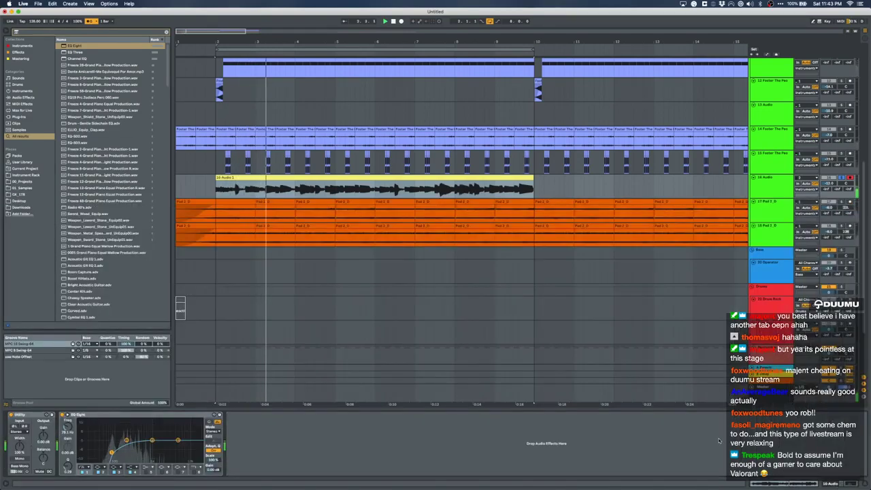
{"action": "key", "text": "super+f"}
{"action": "type", "text": "imager"}
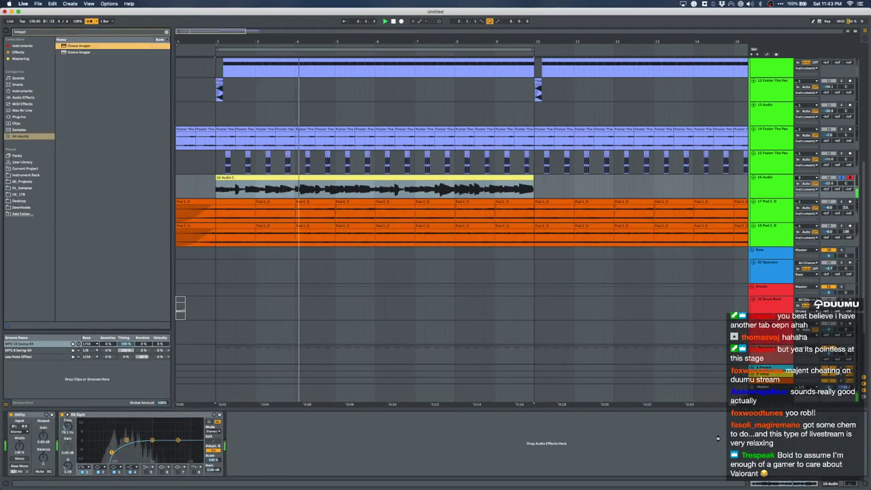
{"action": "key", "text": "Return"}
{"action": "left_click_drag", "start_coordinate": [191, 307], "coordinate": [190, 286]}
{"action": "left_click", "coordinate": [213, 264]}
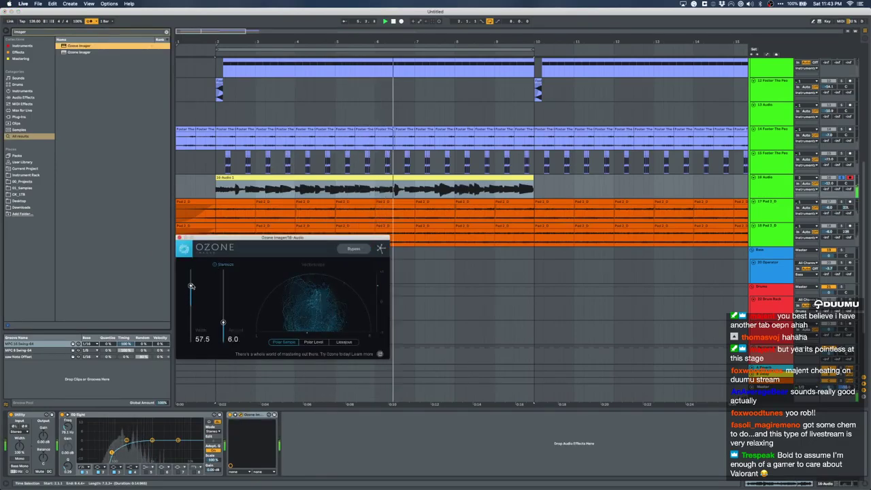
{"action": "left_click", "coordinate": [179, 238]}
{"action": "left_click", "coordinate": [289, 447]}
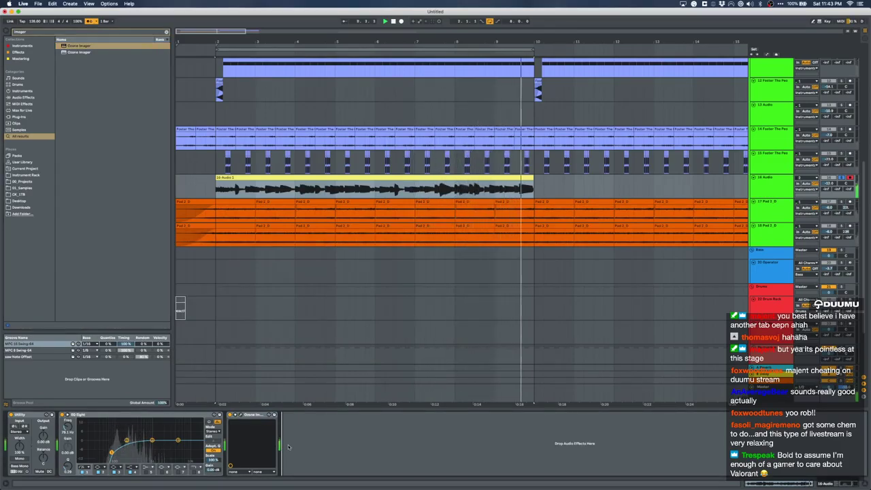
Delete the recorded clip from the 16 Audio track and play the arrangement
{"action": "left_click", "coordinate": [466, 176]}
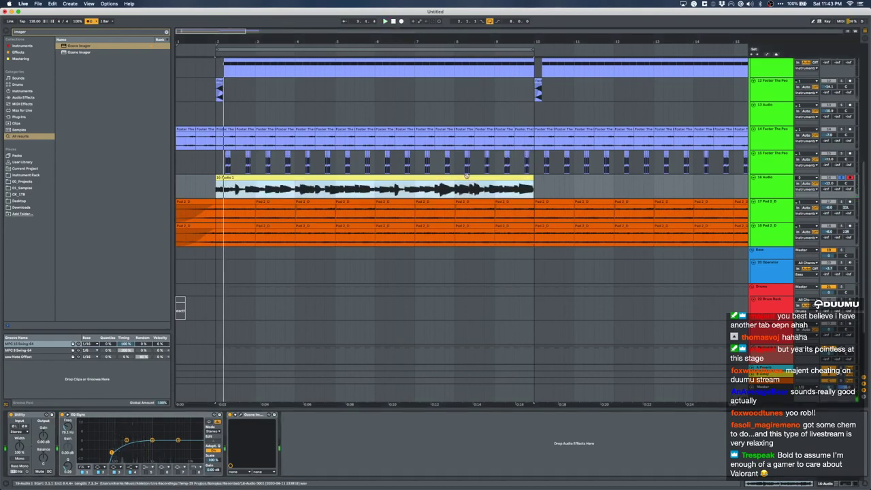
{"action": "key", "text": "Delete"}
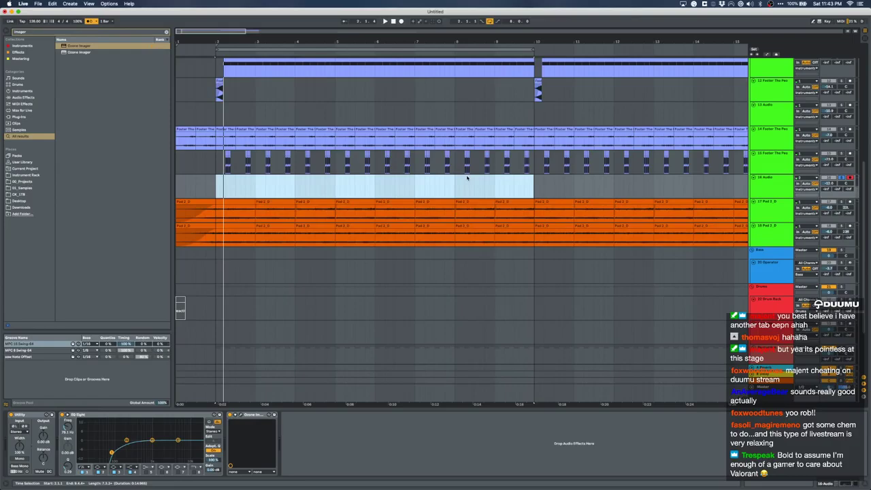
{"action": "scroll", "coordinate": [466, 178], "scroll_direction": "up", "scroll_amount": 10}
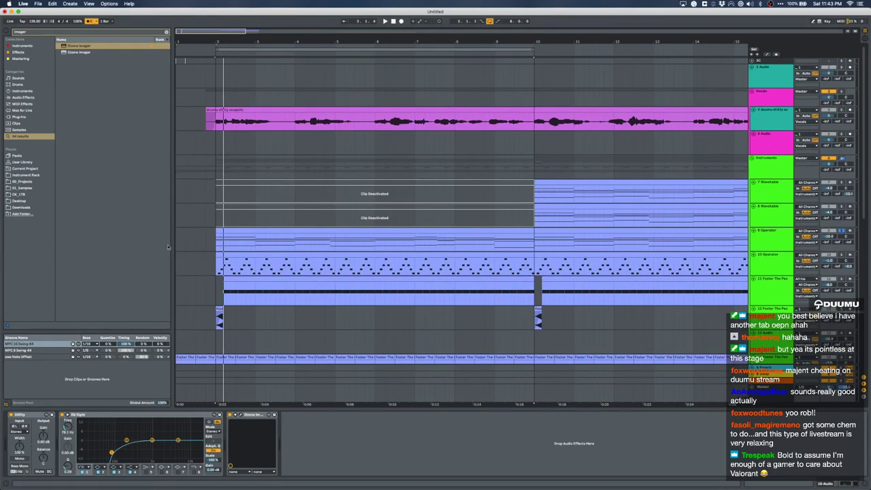
{"action": "left_click", "coordinate": [179, 237]}
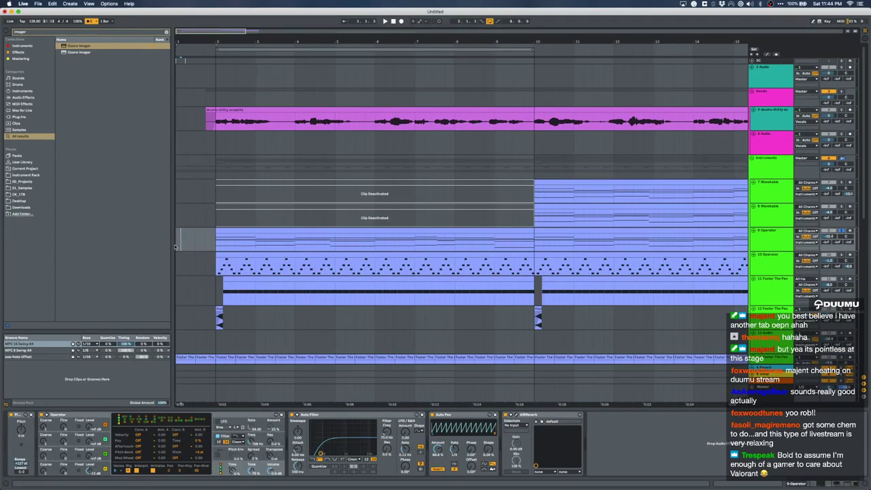
{"action": "key", "text": "space"}
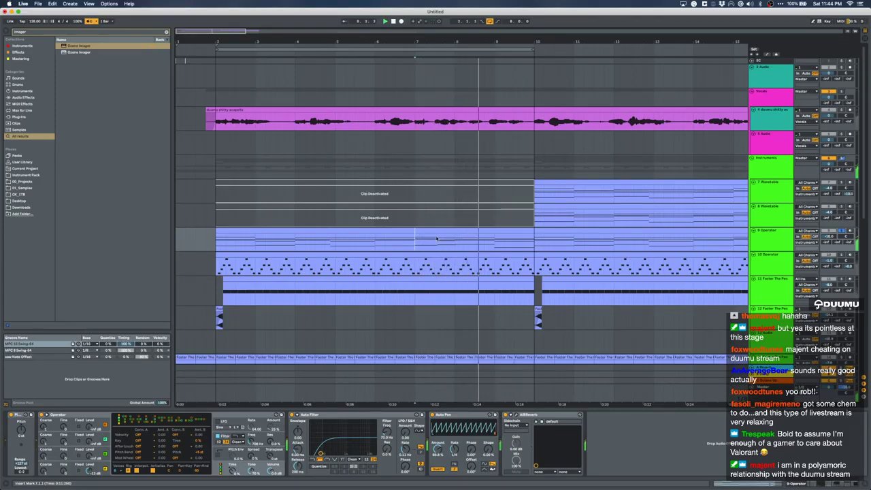
Lengthen the bar 6 chord in the first 9 Operator clip so that the following chord starts at 6.3.3
{"action": "double_click", "coordinate": [415, 241]}
{"action": "left_click", "coordinate": [612, 268]}
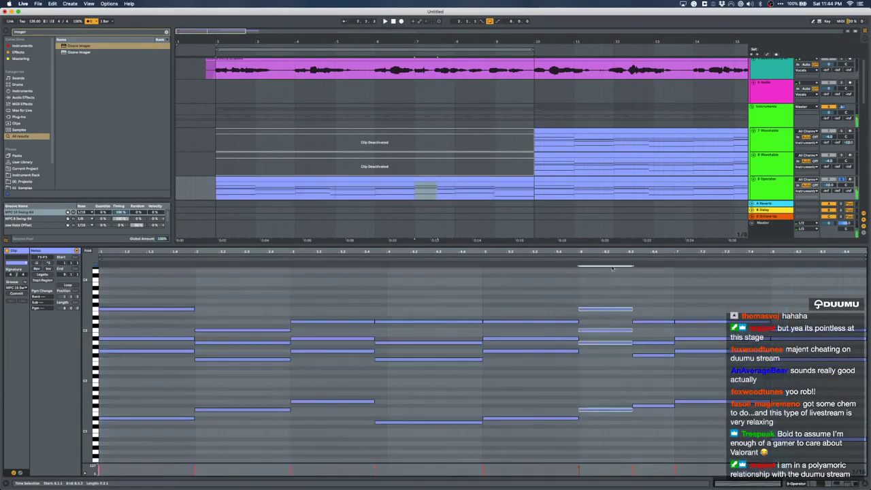
{"action": "left_click", "coordinate": [633, 468]}
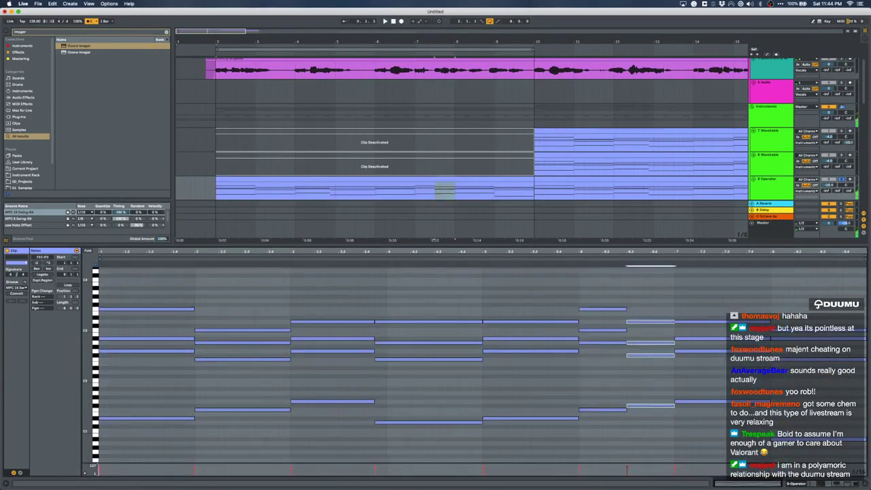
{"action": "key", "text": "space"}
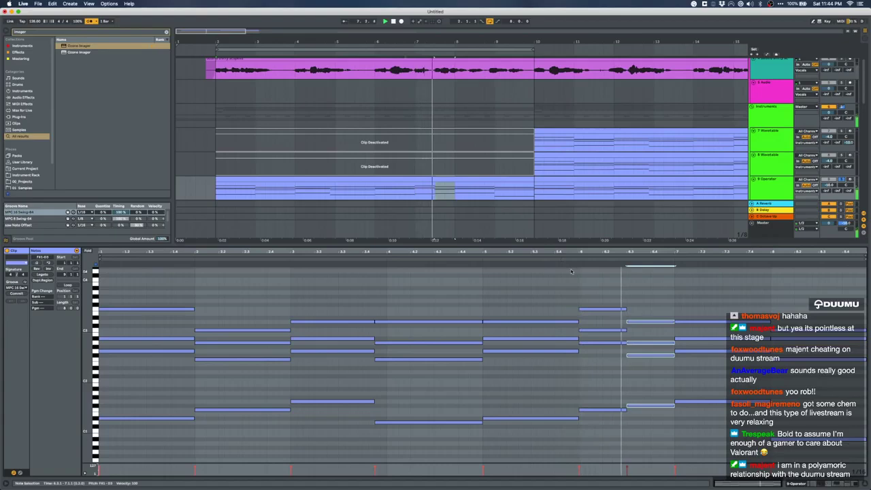
{"action": "key", "text": "space"}
{"action": "key", "text": "space"}
{"action": "left_click_drag", "start_coordinate": [597, 277], "coordinate": [585, 463]}
{"action": "key", "text": "shift+Right"}
{"action": "key", "text": "shift+Right"}
{"action": "key", "text": "space"}
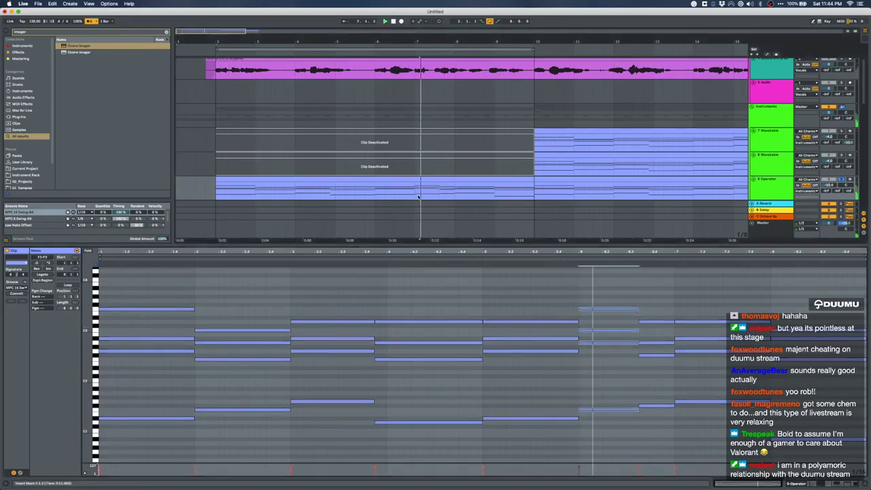
Compare the bar 6 chord change in the 7 Wavetable clip with the one in the 9 Operator clip
{"action": "key", "text": "minus"}
{"action": "scroll", "coordinate": [434, 195], "scroll_direction": "down", "scroll_amount": 1}
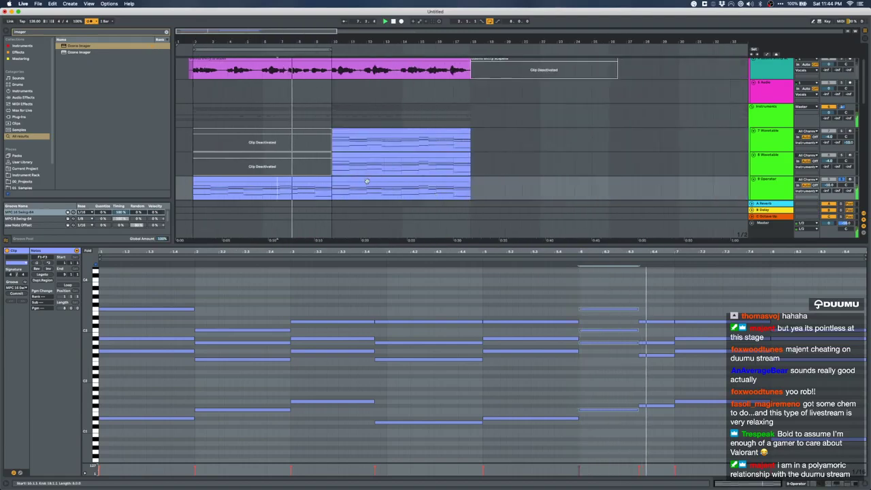
{"action": "scroll", "coordinate": [368, 183], "scroll_direction": "up", "scroll_amount": 5}
{"action": "scroll", "coordinate": [369, 183], "scroll_direction": "up", "scroll_amount": 1}
{"action": "left_click", "coordinate": [491, 152]}
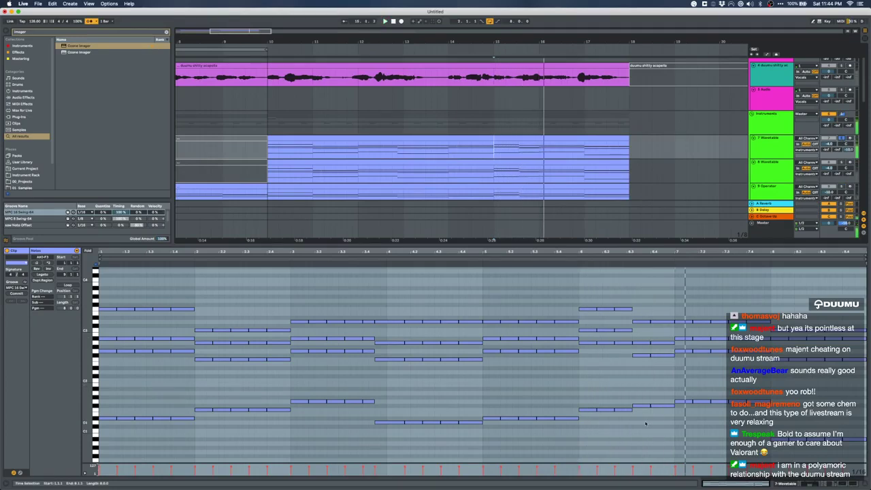
{"action": "left_click", "coordinate": [651, 257]}
{"action": "left_click_drag", "start_coordinate": [639, 421], "coordinate": [640, 422]}
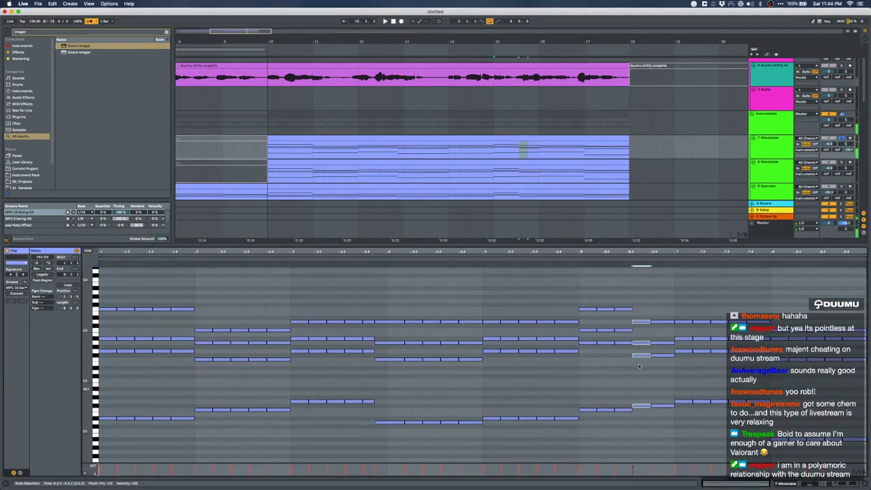
{"action": "scroll", "coordinate": [636, 294], "scroll_direction": "up", "scroll_amount": 3}
{"action": "left_click_drag", "start_coordinate": [478, 181], "coordinate": [491, 168]}
{"action": "scroll", "coordinate": [491, 167], "scroll_direction": "down", "scroll_amount": 3}
{"action": "scroll", "coordinate": [491, 167], "scroll_direction": "left", "scroll_amount": 3}
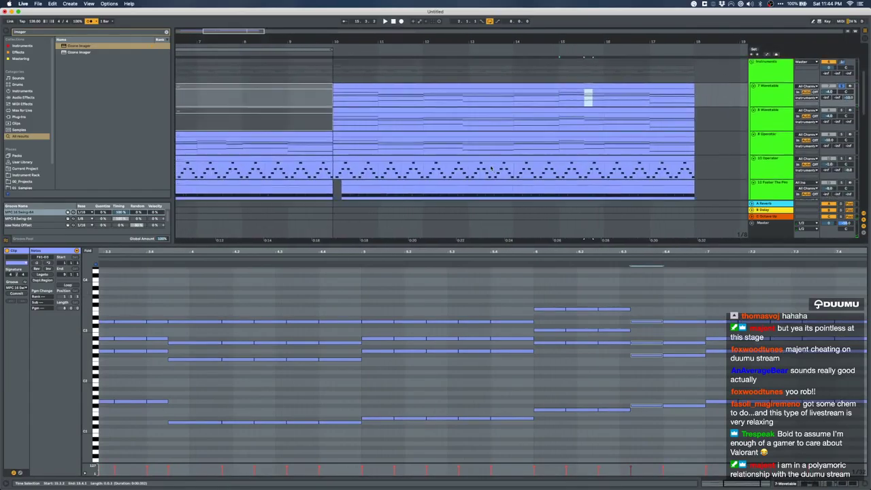
{"action": "left_click", "coordinate": [307, 156]}
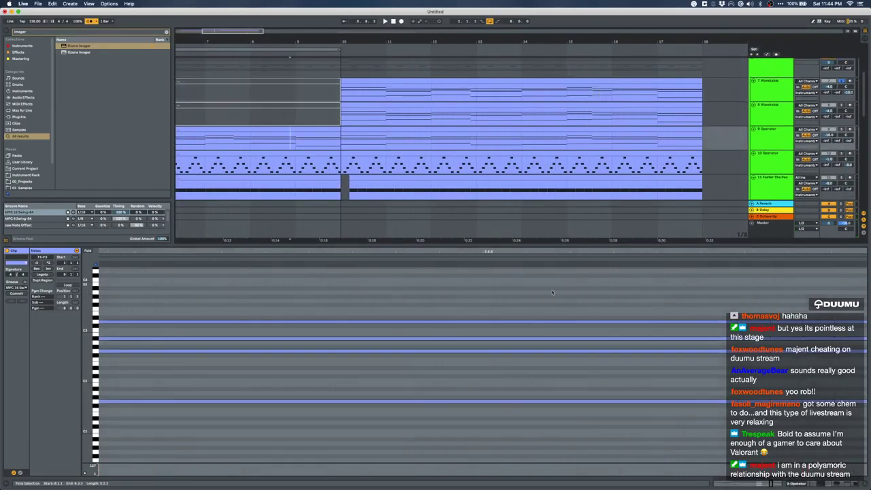
{"action": "left_click", "coordinate": [278, 128]}
{"action": "left_click", "coordinate": [653, 312]}
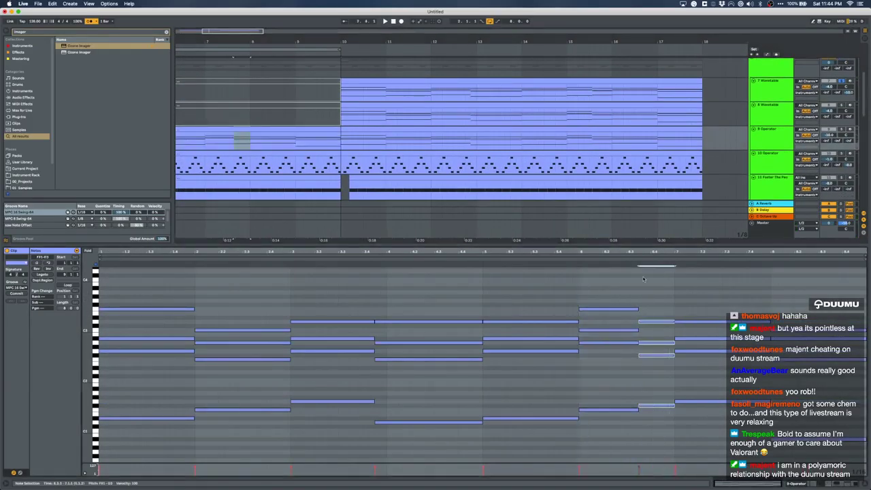
Trim the first short chord after the bar 6 change in the 7 Wavetable clip to run from 6.3.3 to 6.4.1
{"action": "left_click", "coordinate": [566, 96]}
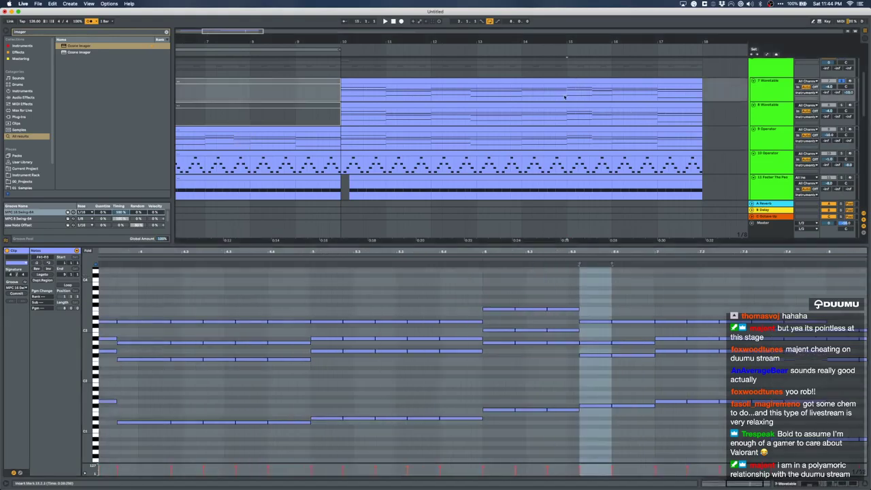
{"action": "left_click_drag", "start_coordinate": [597, 307], "coordinate": [605, 438]}
{"action": "key", "text": "shift+Left"}
{"action": "key", "text": "shift+Left"}
{"action": "key", "text": "Right"}
{"action": "key", "text": "Right"}
{"action": "key", "text": "space"}
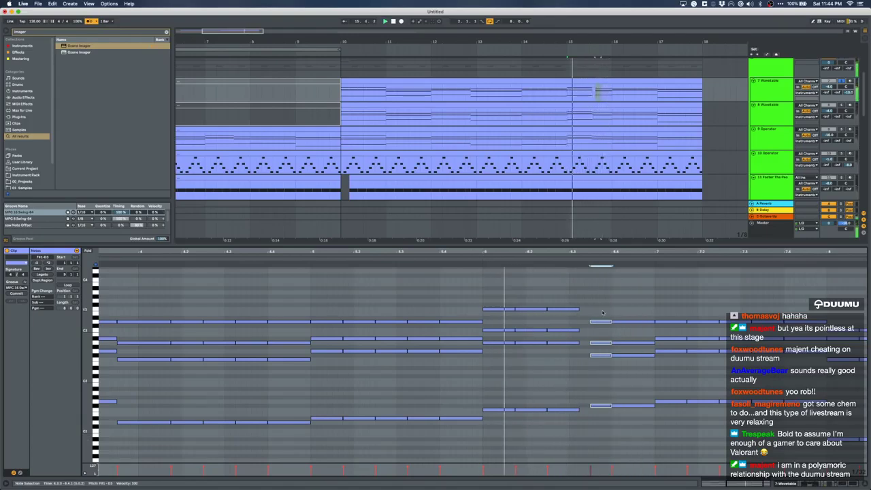
Lengthen that 7 Wavetable chord to 6.4.2, make the next repeat start there, and play the passage
{"action": "key", "text": "shift+Right"}
{"action": "key", "text": "shift+Right"}
{"action": "key", "text": "shift+Right"}
{"action": "key", "text": "shift+Right"}
{"action": "left_click_drag", "start_coordinate": [596, 435], "coordinate": [595, 257]}
{"action": "key", "text": "shift+Right"}
{"action": "key", "text": "shift+Right"}
{"action": "key", "text": "super+d"}
{"action": "key", "text": "space"}
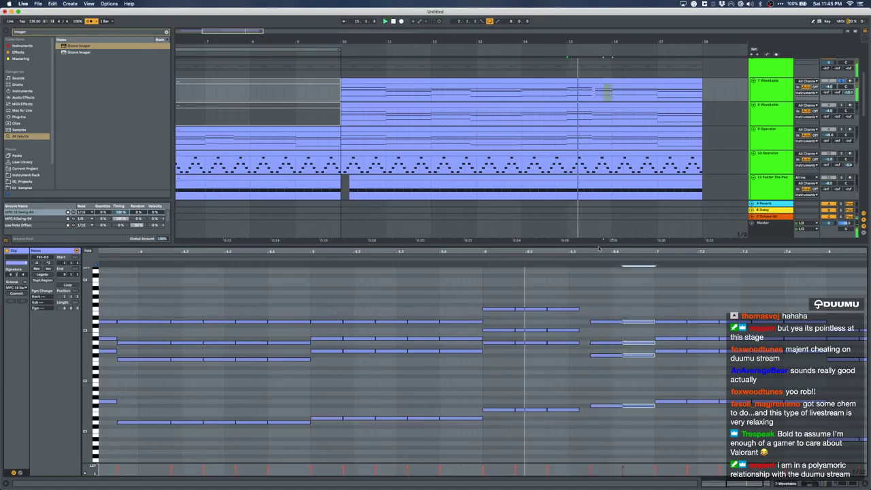
Extend the preceding 7 Wavetable chord to 6.3.3 to close the gap and copy the clip onto 8 Wavetable
{"action": "key", "text": "space"}
{"action": "left_click_drag", "start_coordinate": [552, 296], "coordinate": [573, 456]}
{"action": "key", "text": "shift+Right"}
{"action": "key", "text": "shift+Right"}
{"action": "scroll", "coordinate": [584, 70], "scroll_direction": "down", "scroll_amount": 4}
{"action": "left_click_drag", "start_coordinate": [450, 81], "coordinate": [447, 111]}
Duplicate the edited 9 Operator clip from bar 2 onto bar 10 and solo the 9 Operator track
{"action": "left_click", "coordinate": [321, 129]}
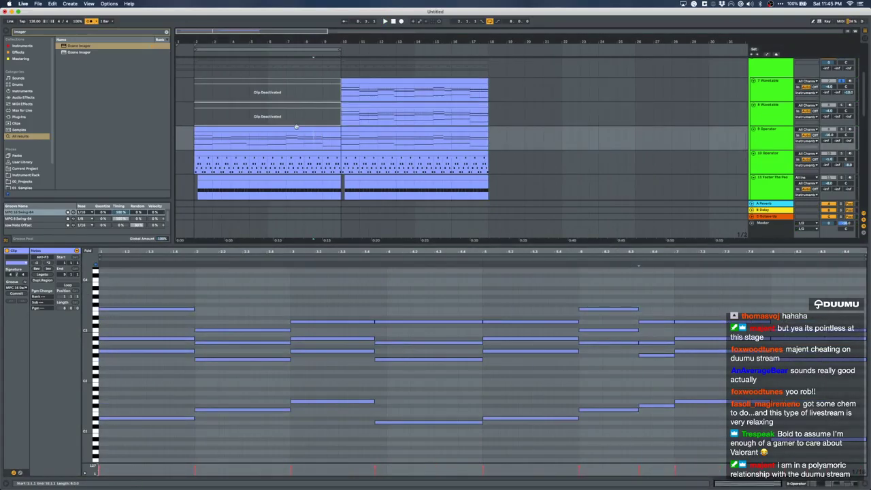
{"action": "key", "text": "super+d"}
{"action": "scroll", "coordinate": [296, 128], "scroll_direction": "up", "scroll_amount": 5}
{"action": "scroll", "coordinate": [296, 127], "scroll_direction": "left", "scroll_amount": 3}
{"action": "left_click", "coordinate": [296, 128]}
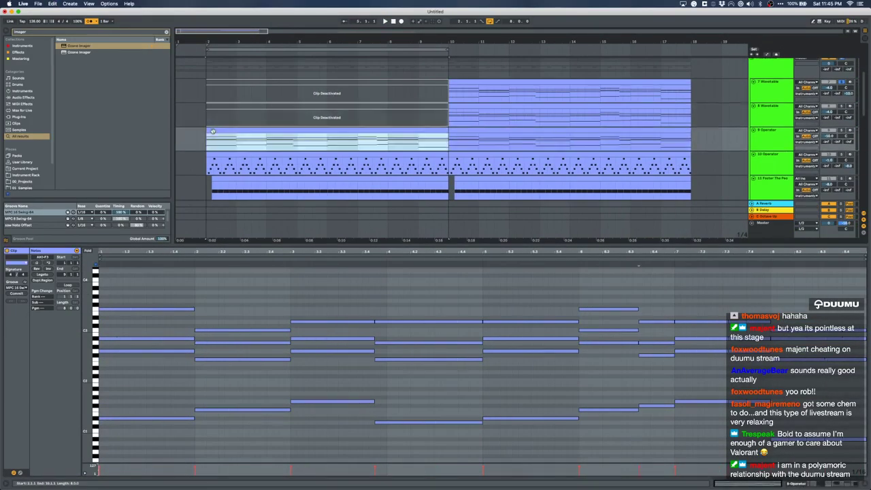
{"action": "scroll", "coordinate": [463, 122], "scroll_direction": "down", "scroll_amount": 2}
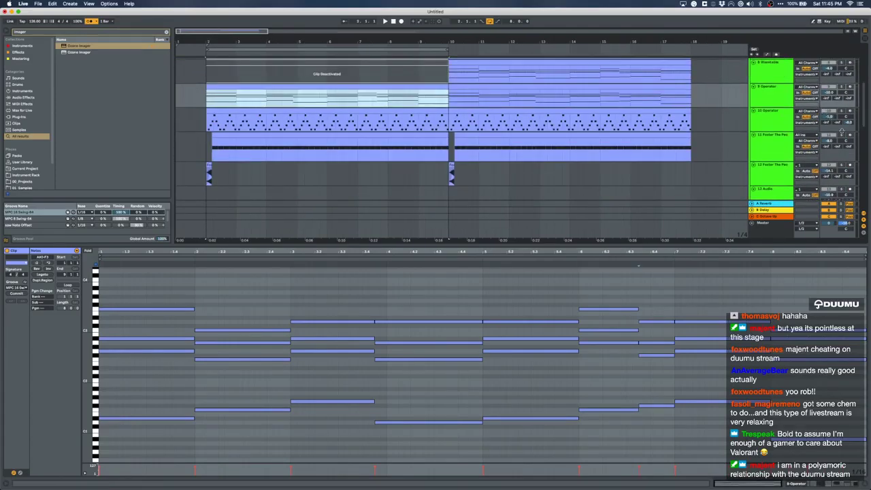
{"action": "left_click", "coordinate": [841, 87]}
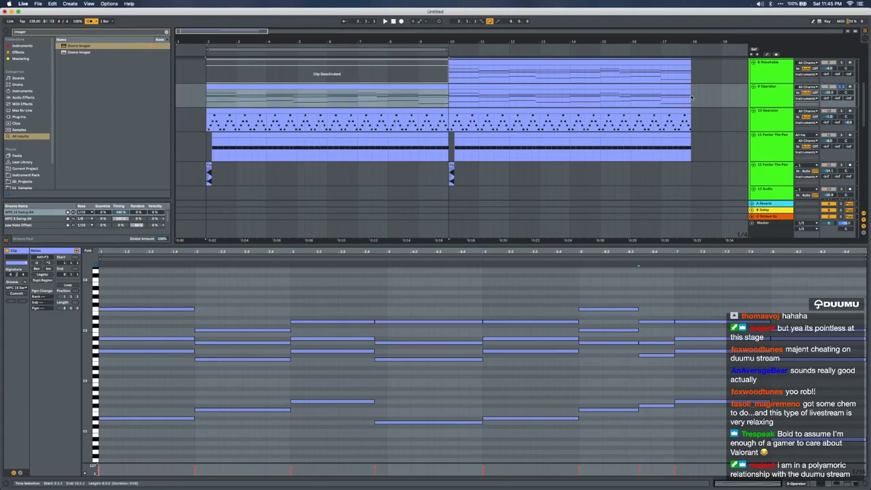
Play the arrangement from bar 2 with 9 Operator soloed
{"action": "scroll", "coordinate": [657, 98], "scroll_direction": "up", "scroll_amount": 7}
{"action": "scroll", "coordinate": [657, 98], "scroll_direction": "down", "scroll_amount": 5}
{"action": "key", "text": "space"}
{"action": "scroll", "coordinate": [656, 97], "scroll_direction": "down", "scroll_amount": 5}
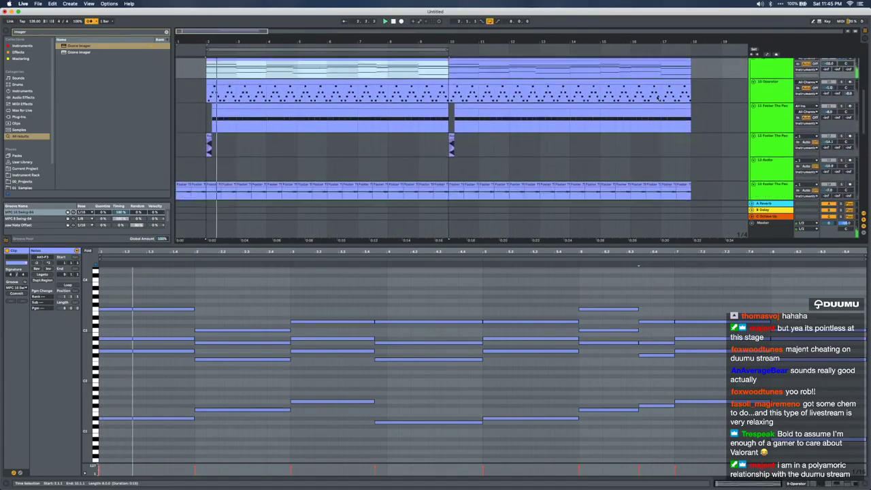
Place the insert marker at 1.1.1 on the 13 Audio track and arm that track for recording
{"action": "left_click", "coordinate": [778, 138]}
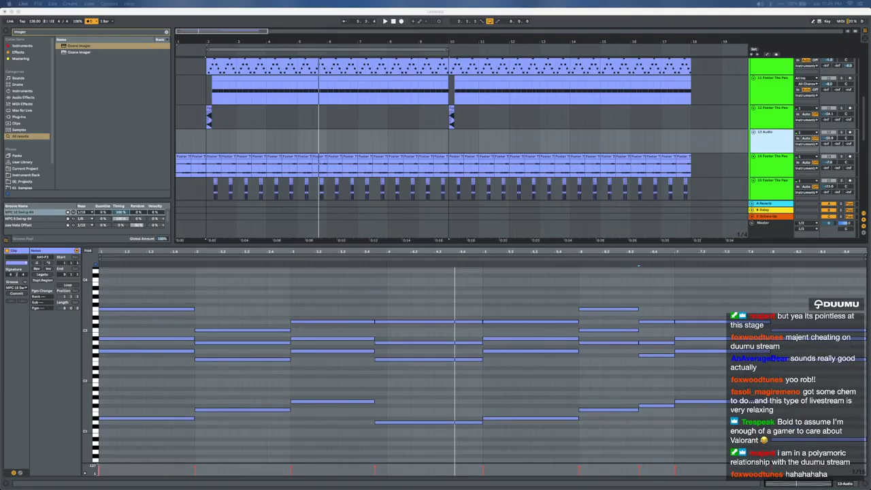
{"action": "left_click", "coordinate": [232, 149]}
{"action": "left_click", "coordinate": [183, 147]}
{"action": "left_click", "coordinate": [176, 148]}
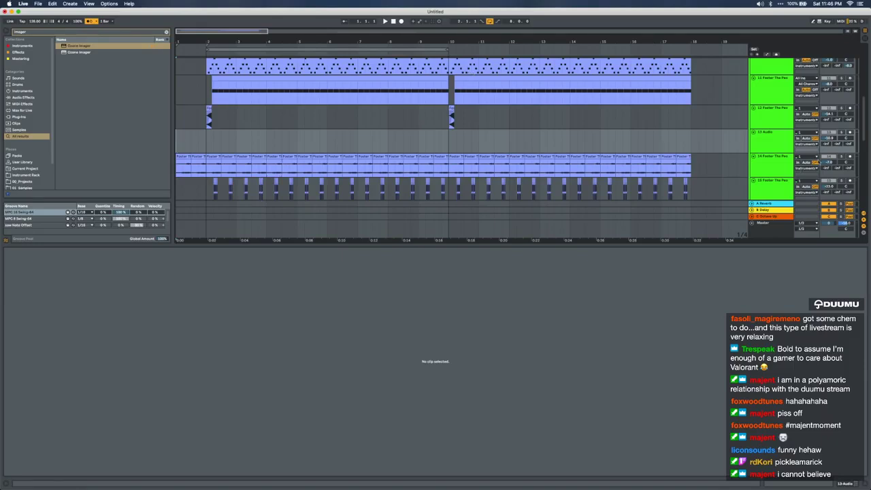
{"action": "left_click", "coordinate": [851, 132]}
{"action": "left_click", "coordinate": [402, 21]}
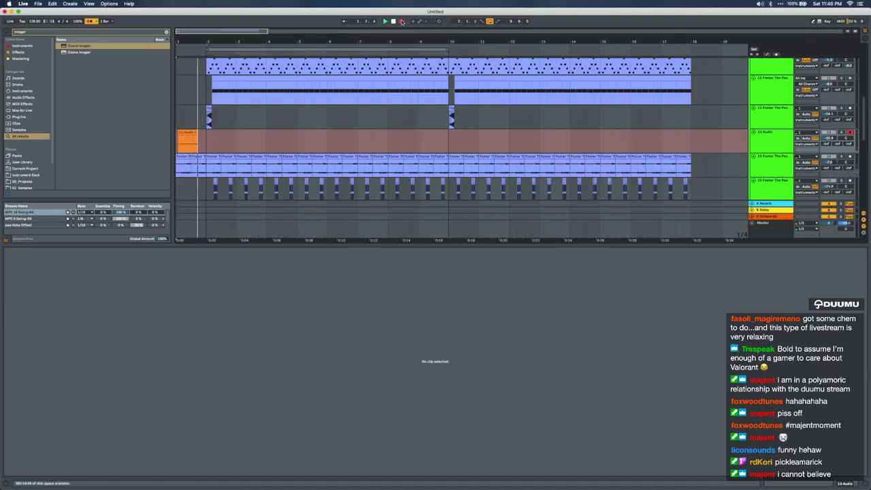
{"action": "left_click", "coordinate": [402, 21]}
{"action": "key", "text": "super+z"}
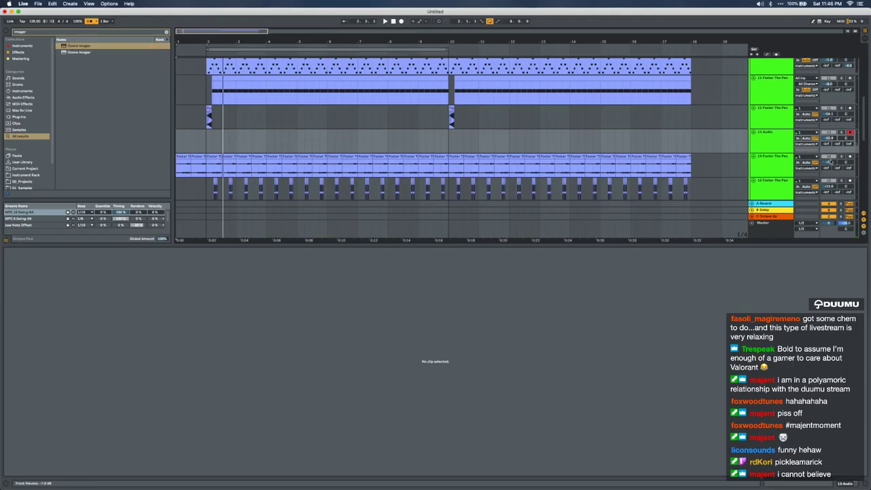
Solo the 14 Foster The Peo track and the 17 Pad track alongside 9 Operator
{"action": "scroll", "coordinate": [842, 156], "scroll_direction": "down", "scroll_amount": 5}
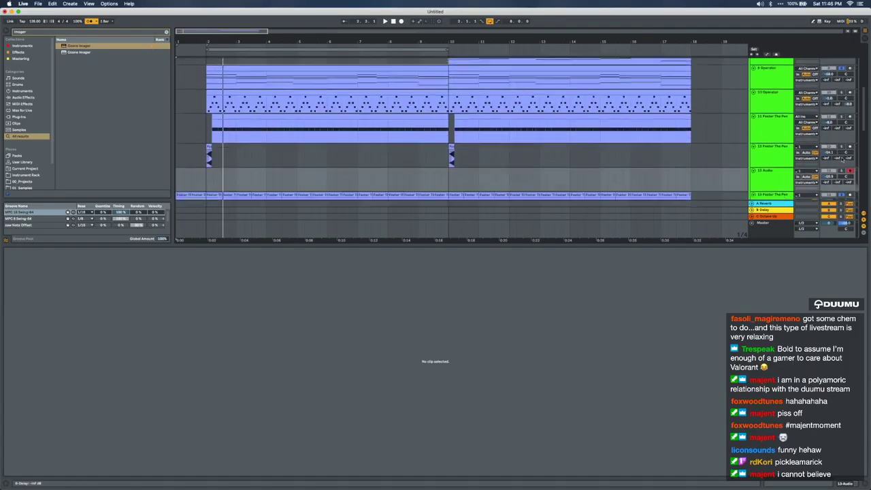
{"action": "scroll", "coordinate": [841, 158], "scroll_direction": "down", "scroll_amount": 2}
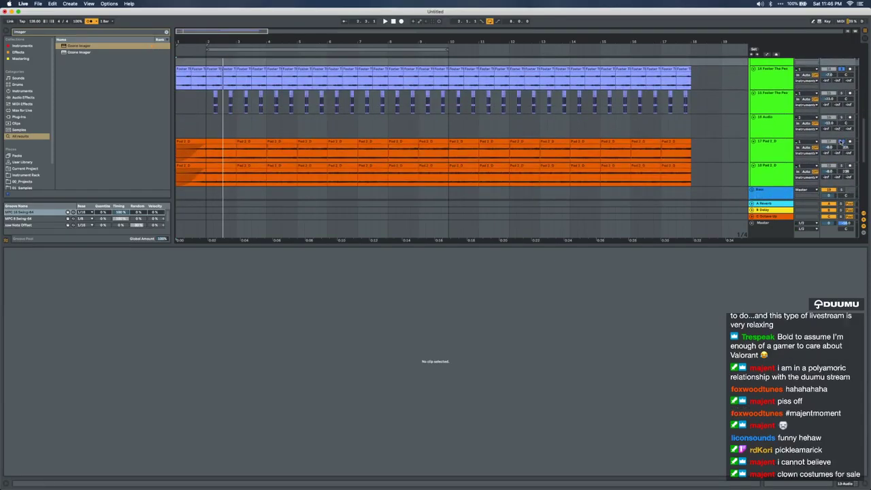
{"action": "scroll", "coordinate": [393, 109], "scroll_direction": "up", "scroll_amount": 4}
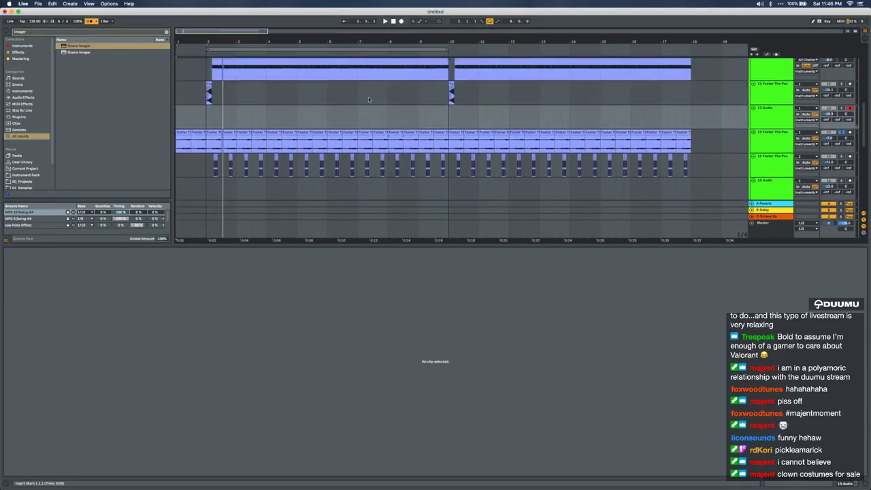
Try recording a take on 13 Audio from bar 1 and delete it
{"action": "key", "text": "space"}
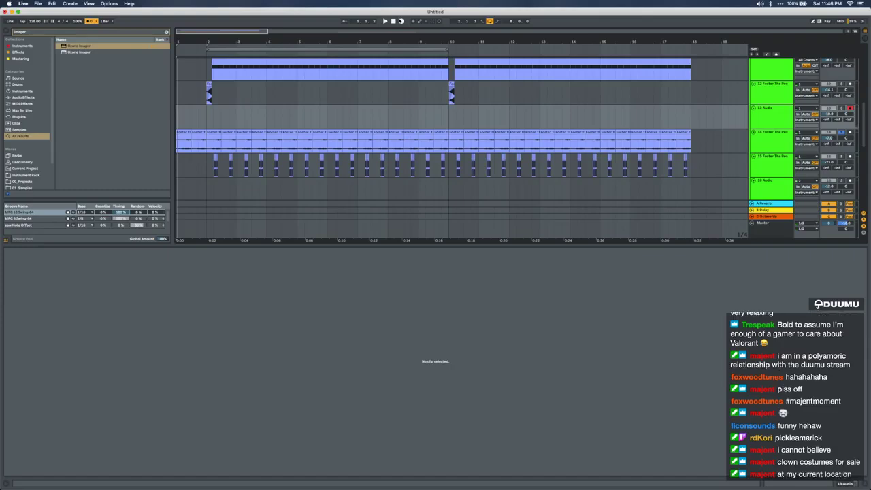
{"action": "left_click", "coordinate": [400, 21]}
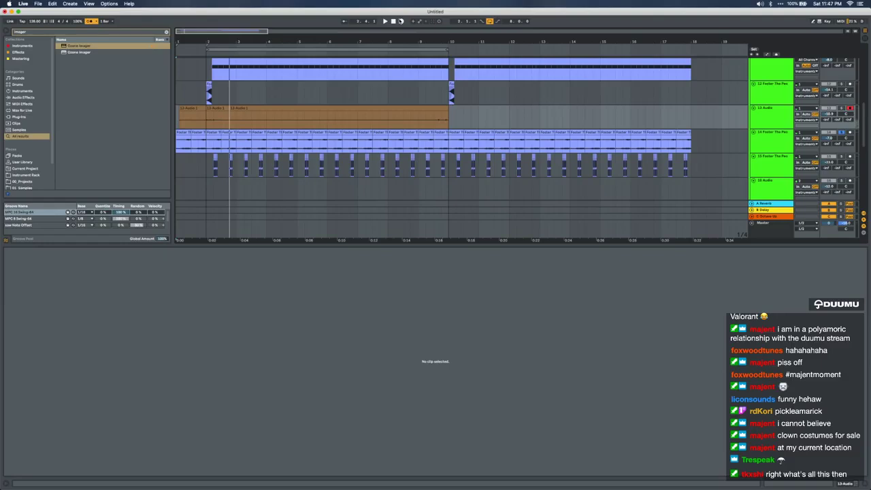
{"action": "key", "text": "space"}
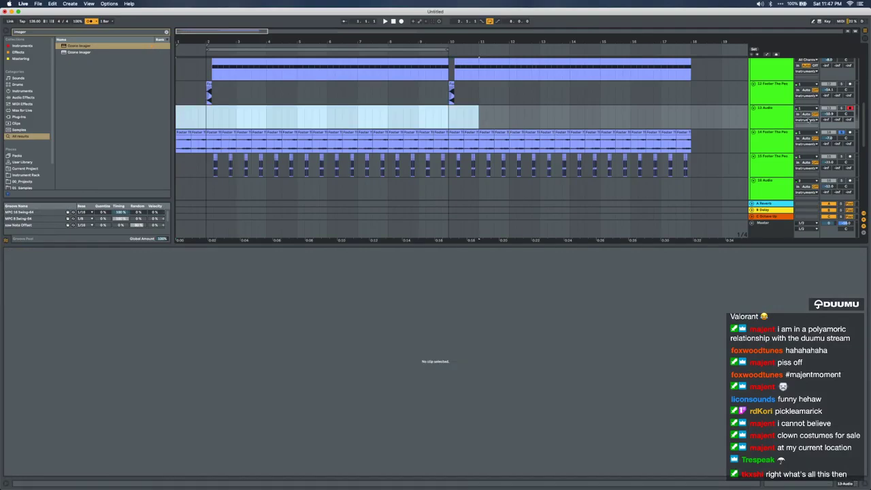
Set the 13 Audio input to channel 2 and record a looped take starting from bar 1
{"action": "left_click", "coordinate": [801, 108]}
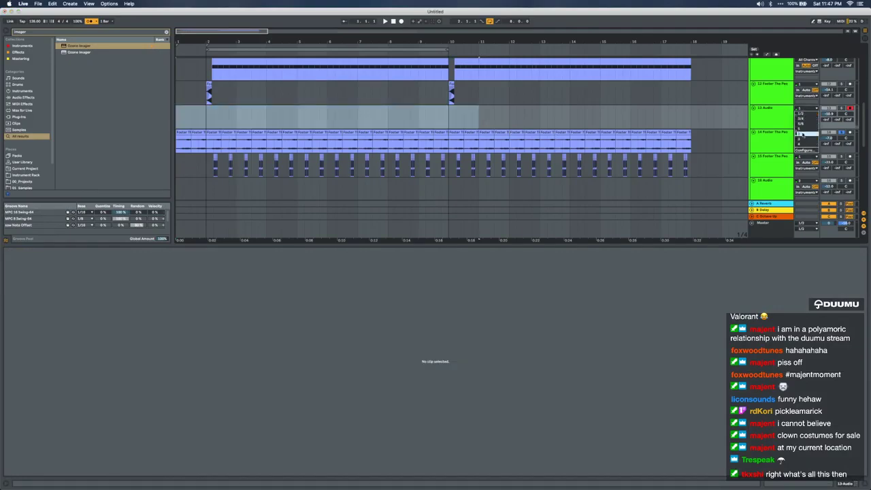
{"action": "left_click", "coordinate": [803, 134]}
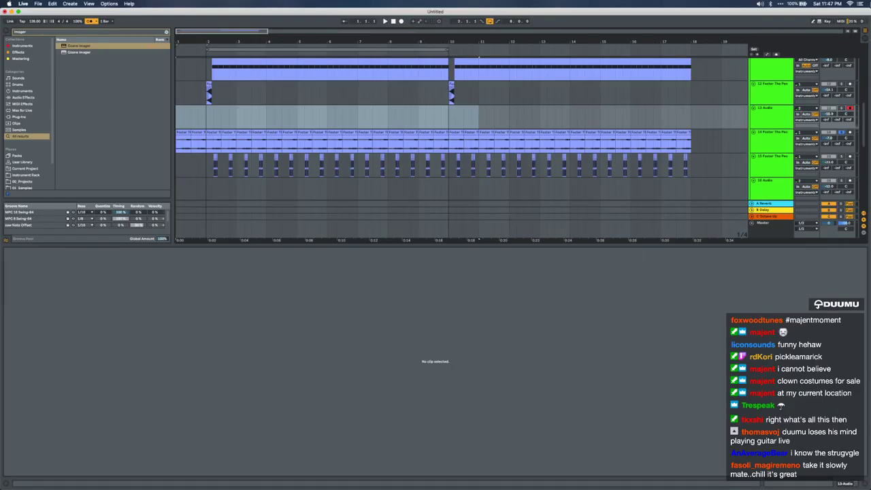
{"action": "left_click", "coordinate": [777, 116]}
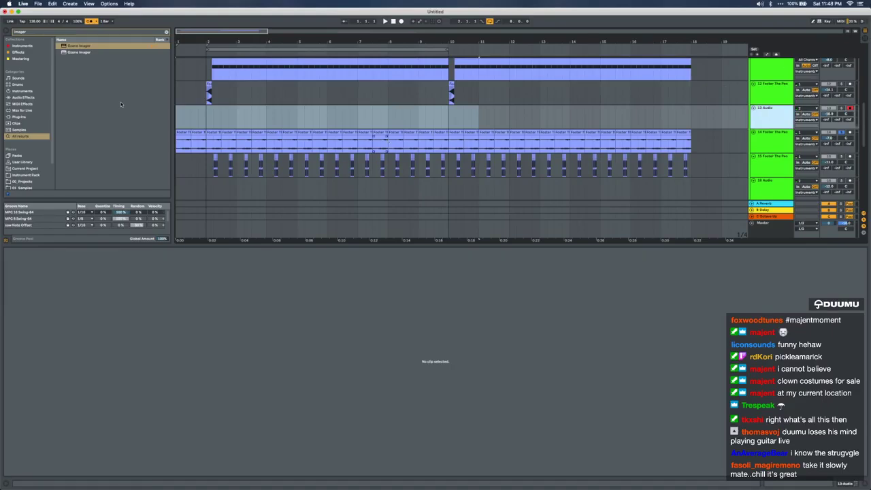
{"action": "left_click", "coordinate": [176, 123]}
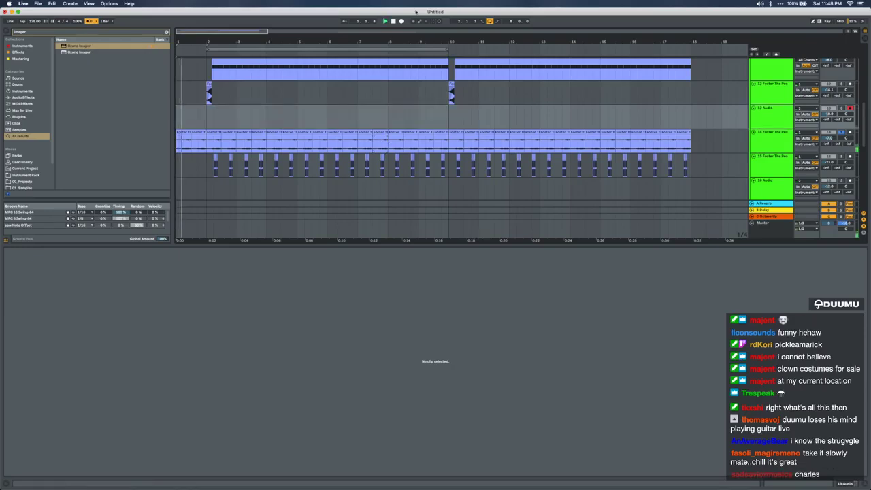
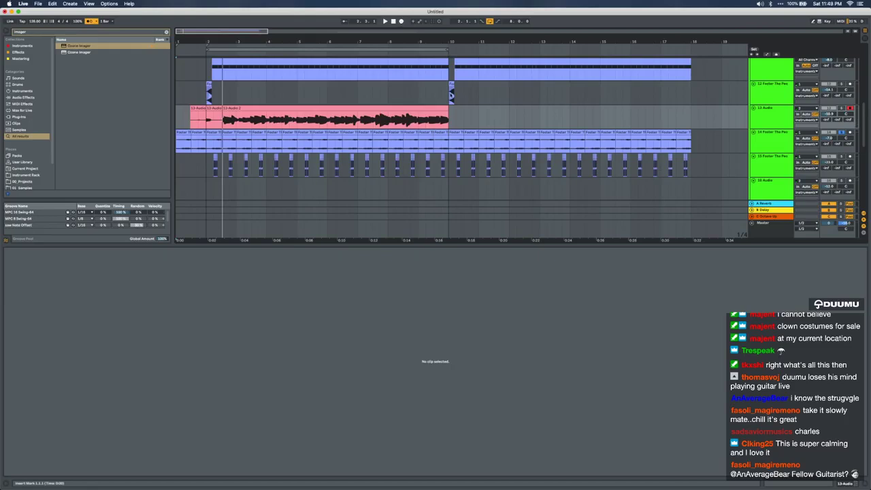
Reduce the 13 Audio recording to one take starting at bar 2 and delete the earlier recorded fragments
{"action": "left_click_drag", "start_coordinate": [221, 111], "coordinate": [451, 115]}
{"action": "left_click_drag", "start_coordinate": [394, 108], "coordinate": [211, 74]}
{"action": "left_click", "coordinate": [196, 111]}
{"action": "key", "text": "Delete"}
{"action": "left_click", "coordinate": [202, 135]}
{"action": "left_click", "coordinate": [207, 113]}
Shift the 13 Audio take earlier to start at 1.4.3 and delete the portion before bar 2
{"action": "scroll", "coordinate": [207, 114], "scroll_direction": "up", "scroll_amount": 5}
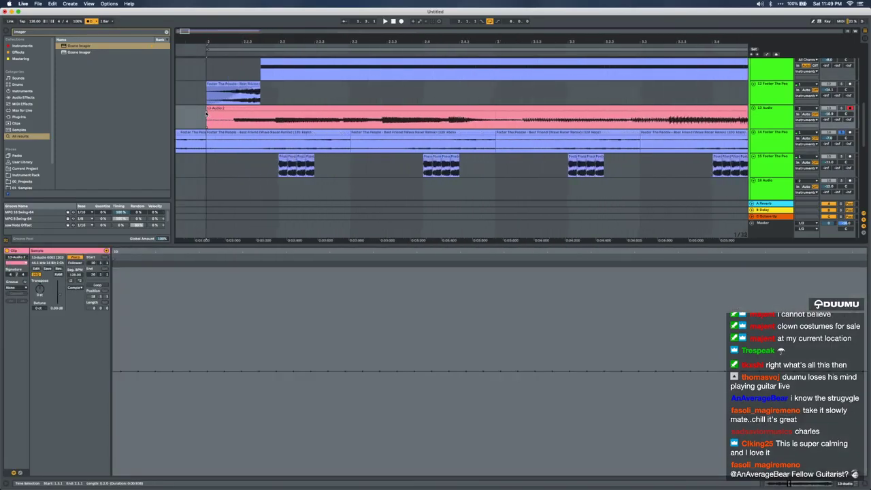
{"action": "left_click", "coordinate": [207, 114]}
{"action": "scroll", "coordinate": [206, 114], "scroll_direction": "down", "scroll_amount": 5}
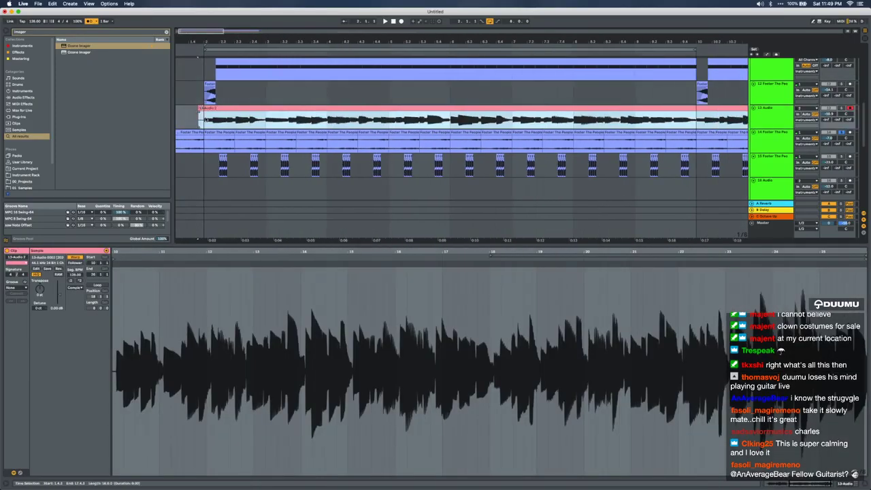
{"action": "left_click_drag", "start_coordinate": [206, 120], "coordinate": [181, 118]}
{"action": "key", "text": "Delete"}
Split the 13 Audio take at bar 10 and select its first part
{"action": "left_click", "coordinate": [238, 109]}
{"action": "scroll", "coordinate": [240, 109], "scroll_direction": "down", "scroll_amount": 3}
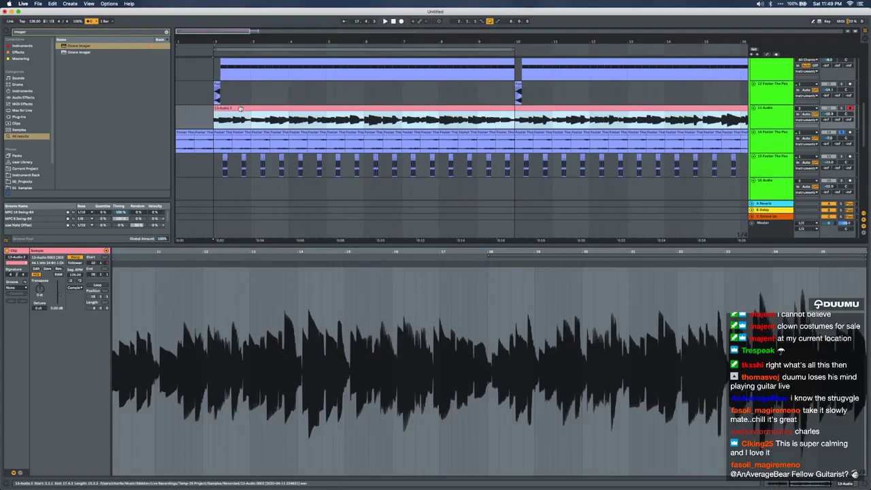
{"action": "left_click", "coordinate": [514, 125]}
{"action": "key", "text": "super+e"}
{"action": "left_click", "coordinate": [481, 108]}
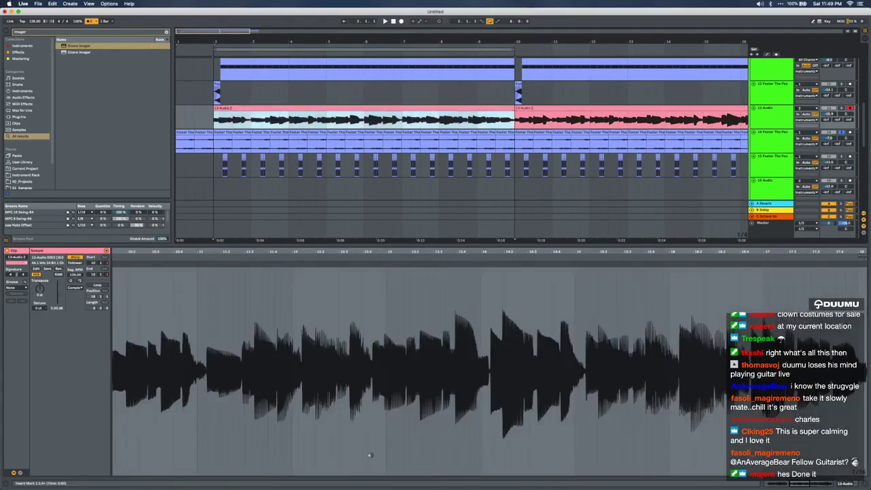
Set position 1.1.1 in the 13 Audio clip's sample at its bar 10, where the take begins
{"action": "key", "text": "space"}
{"action": "left_click", "coordinate": [130, 286]}
{"action": "key", "text": "super+a"}
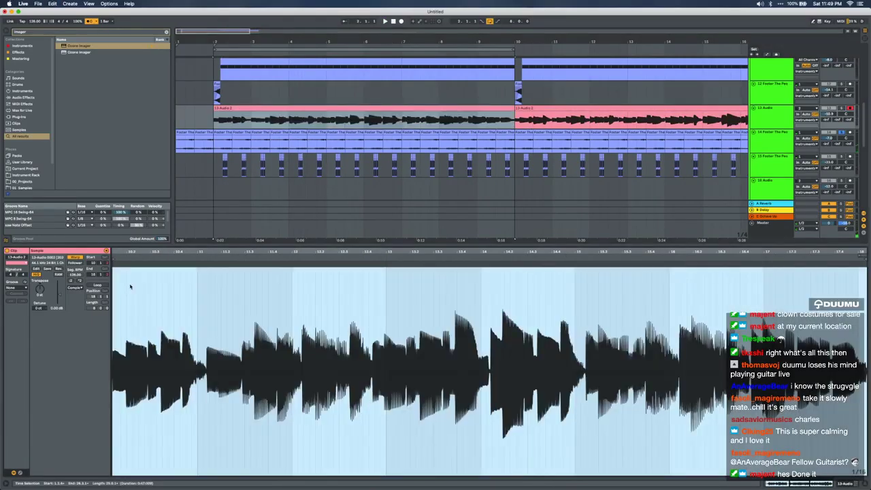
{"action": "scroll", "coordinate": [131, 286], "scroll_direction": "down", "scroll_amount": 5}
{"action": "right_click", "coordinate": [208, 297]}
{"action": "left_click", "coordinate": [156, 302]}
{"action": "left_click", "coordinate": [156, 301]}
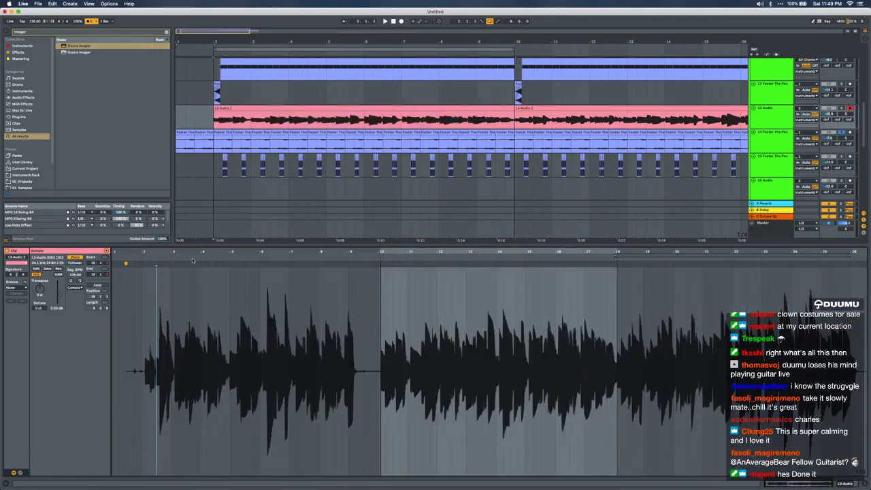
{"action": "right_click", "coordinate": [382, 262]}
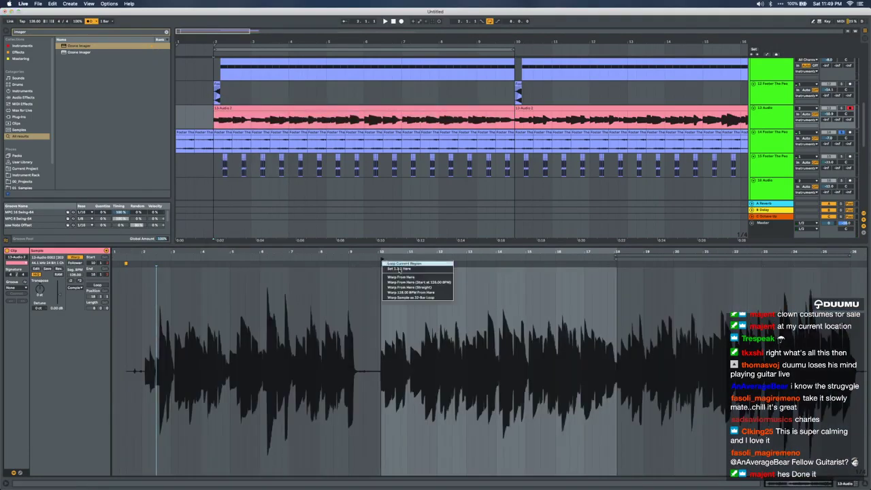
{"action": "left_click", "coordinate": [408, 269]}
Quantize the whole sample of the 13 Audio clip and play the result
{"action": "scroll", "coordinate": [373, 331], "scroll_direction": "up", "scroll_amount": 3}
{"action": "scroll", "coordinate": [364, 326], "scroll_direction": "right", "scroll_amount": 3}
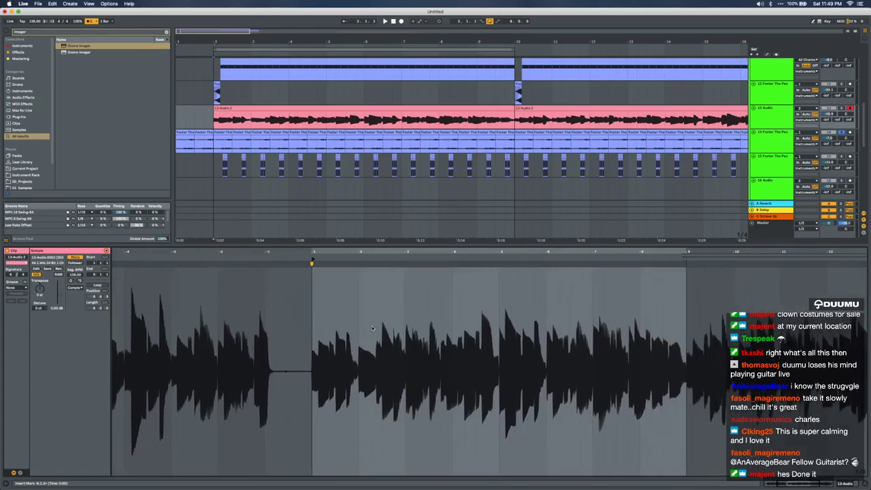
{"action": "scroll", "coordinate": [356, 320], "scroll_direction": "up", "scroll_amount": 2}
{"action": "key", "text": "super+a"}
{"action": "key", "text": "super+u"}
{"action": "key", "text": "space"}
{"action": "key", "text": "space"}
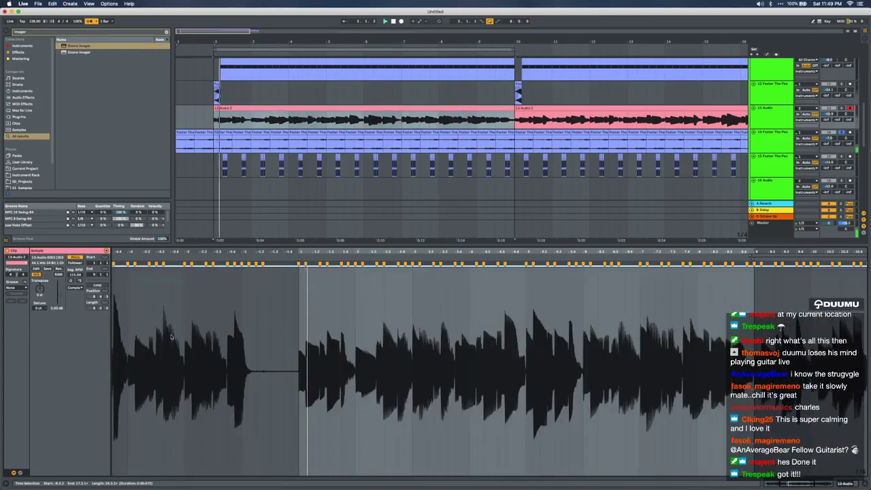
Apply the MPC 16 Swing-64 groove to the quantized 13 Audio clip and play it
{"action": "left_click", "coordinate": [12, 288]}
{"action": "left_click", "coordinate": [20, 297]}
{"action": "key", "text": "space"}
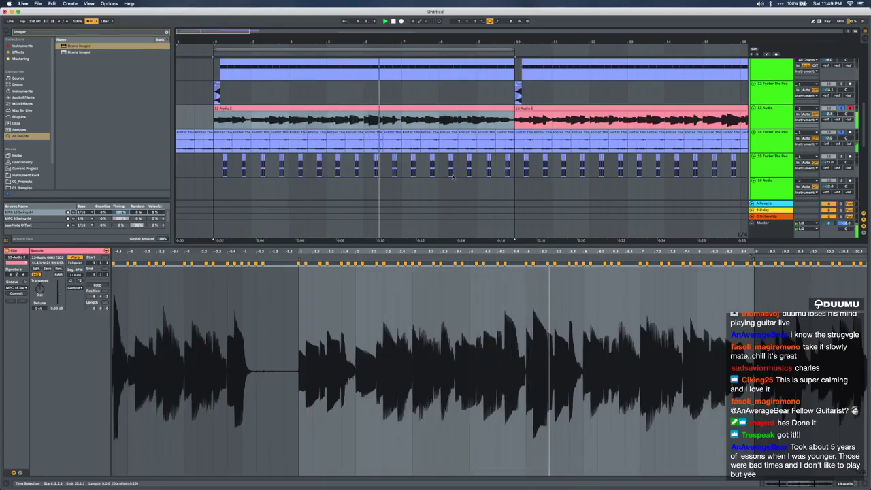
Extend the quantized 13 Audio clip over the second part to 18.1.1, with arrangement looping turned off
{"action": "left_click", "coordinate": [523, 109]}
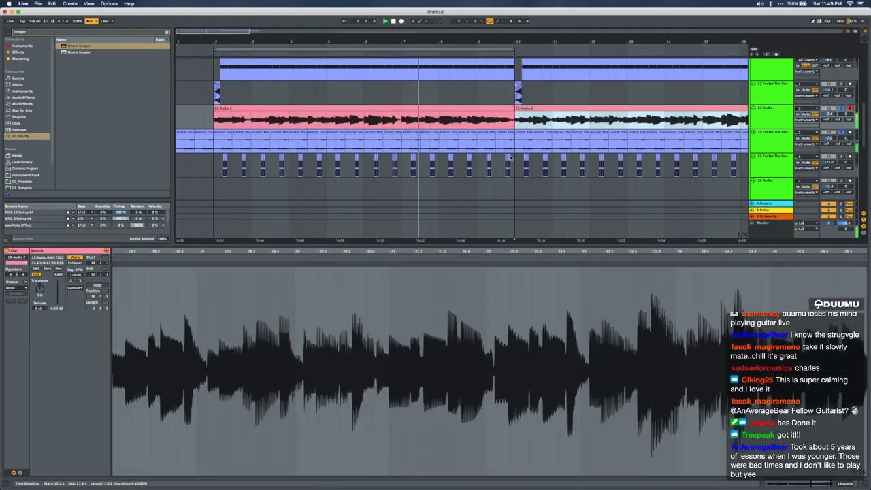
{"action": "left_click_drag", "start_coordinate": [513, 109], "coordinate": [712, 108]}
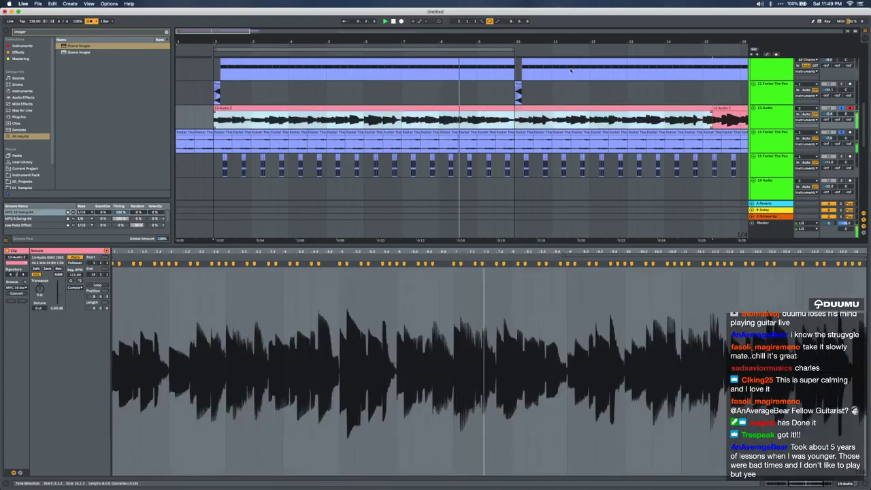
{"action": "left_click", "coordinate": [488, 23]}
{"action": "scroll", "coordinate": [544, 122], "scroll_direction": "right", "scroll_amount": 5}
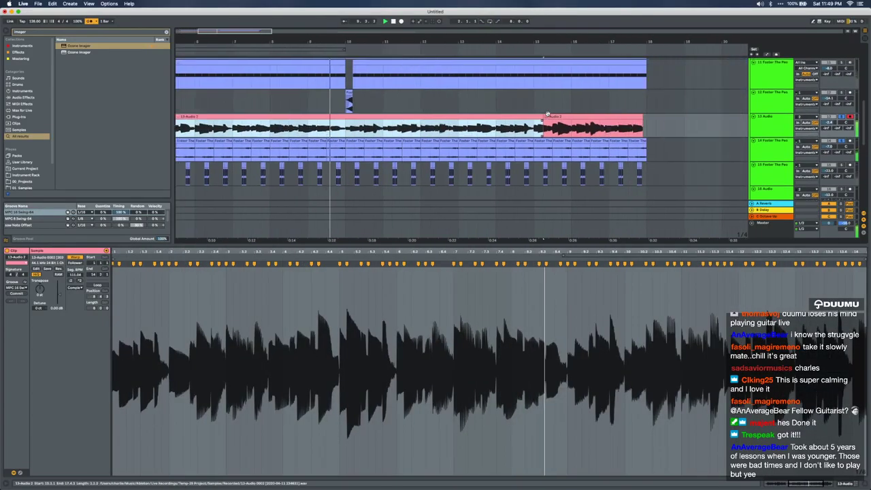
{"action": "left_click_drag", "start_coordinate": [544, 120], "coordinate": [647, 120]}
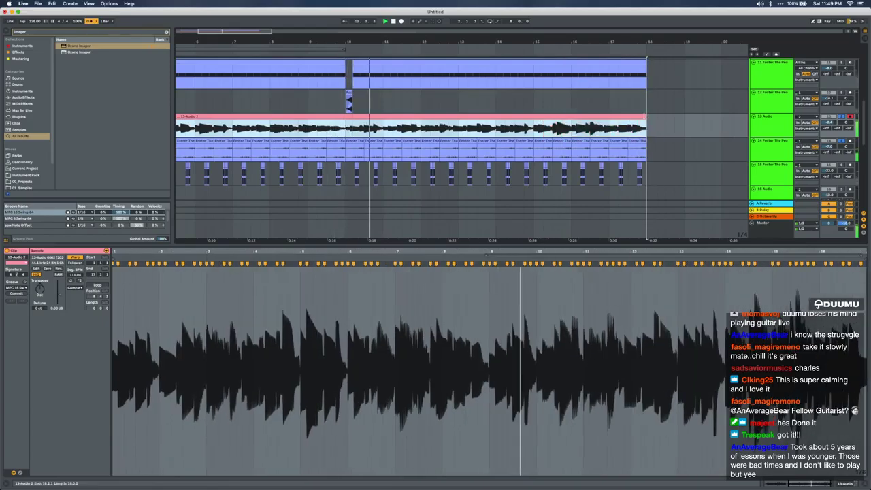
{"action": "scroll", "coordinate": [605, 322], "scroll_direction": "up", "scroll_amount": 6}
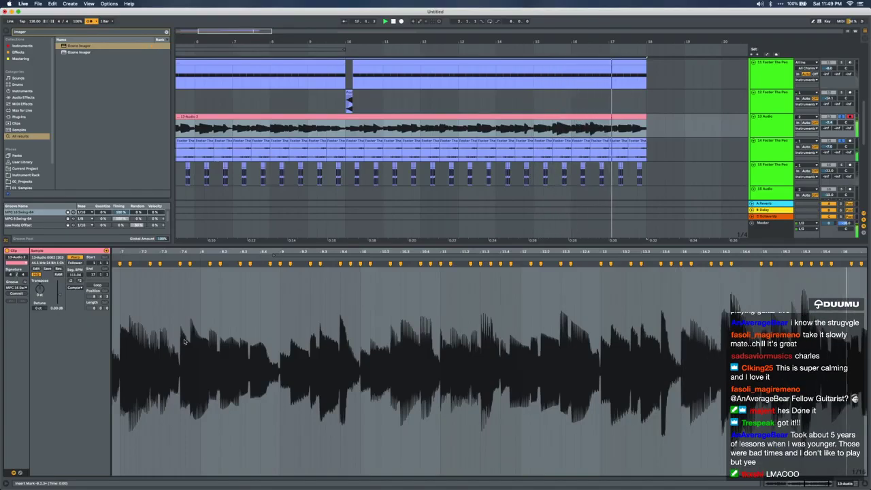
Stop playback, duplicate the 13 Audio track and split the take at bar 10
{"action": "key", "text": "minus"}
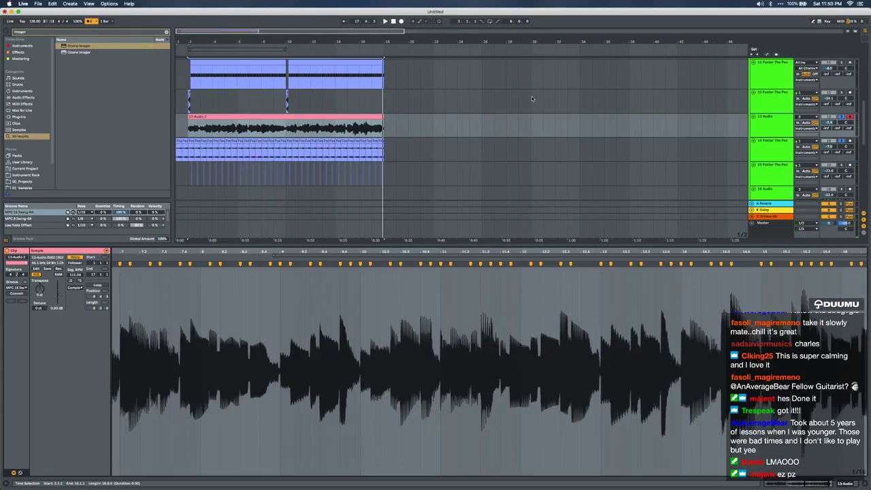
{"action": "key", "text": "space"}
{"action": "left_click", "coordinate": [291, 125]}
{"action": "left_click", "coordinate": [773, 126]}
{"action": "key", "text": "super+d"}
{"action": "key", "text": "super+e"}
Move the take's second half to bar 2 on the duplicate track and delete everything after bar 10 on 13 Audio
{"action": "left_click_drag", "start_coordinate": [294, 140], "coordinate": [206, 138]}
{"action": "left_click_drag", "start_coordinate": [287, 128], "coordinate": [451, 128]}
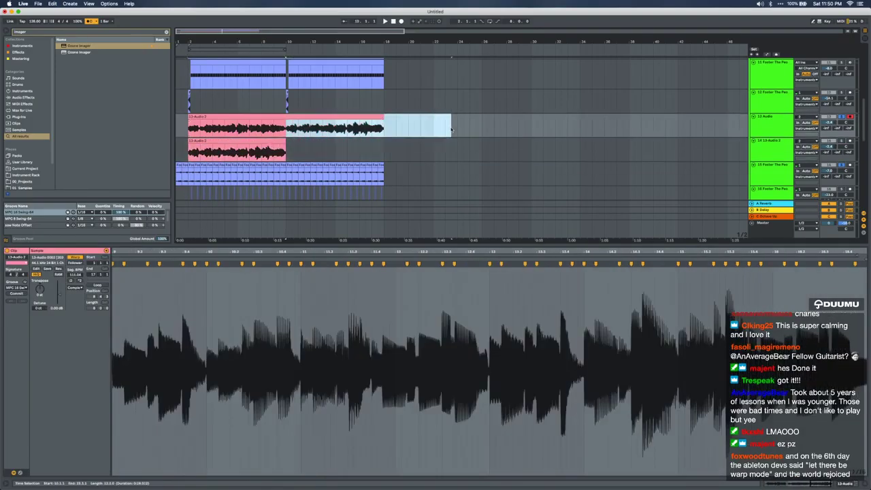
{"action": "key", "text": "Delete"}
Pan the 13 Audio track and its duplicate to opposite sides and group the two tracks
{"action": "left_click", "coordinate": [845, 146]}
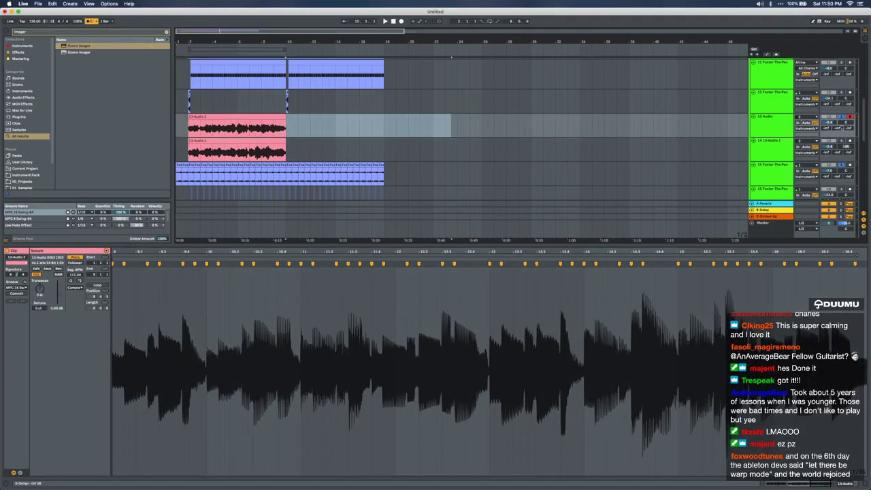
{"action": "left_click", "coordinate": [781, 150]}
{"action": "left_click", "coordinate": [768, 134], "text": "shift"}
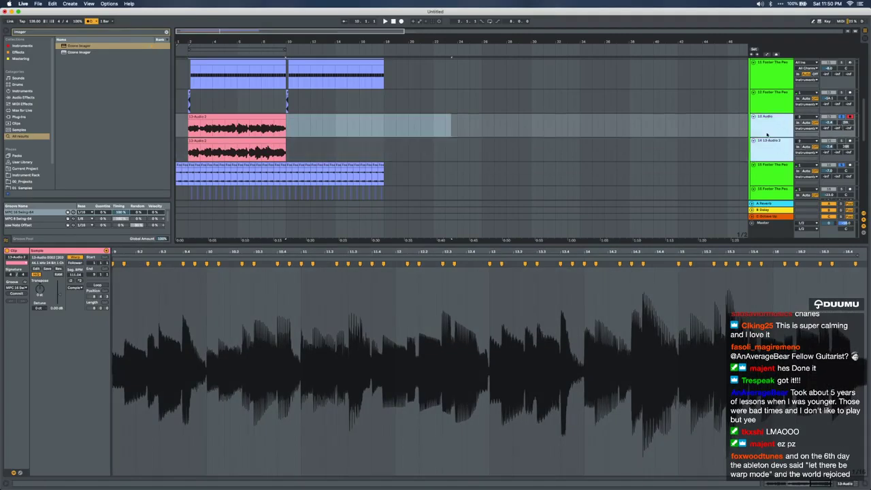
{"action": "key", "text": "super+g"}
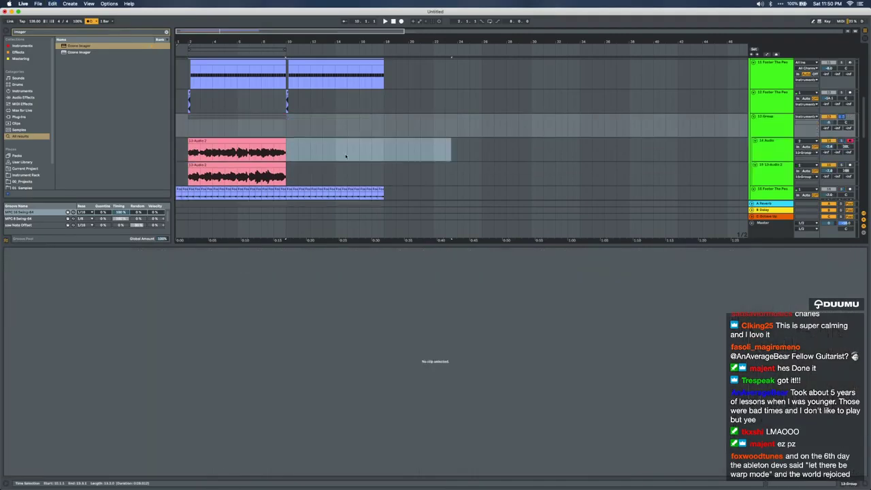
Loop bars 2 to 10 across the new 13 Group and play the double-tracked guitar
{"action": "left_click", "coordinate": [191, 152]}
{"action": "left_click", "coordinate": [188, 126]}
{"action": "key", "text": "space"}
{"action": "left_click_drag", "start_coordinate": [188, 126], "coordinate": [287, 121]}
{"action": "key", "text": "super+l"}
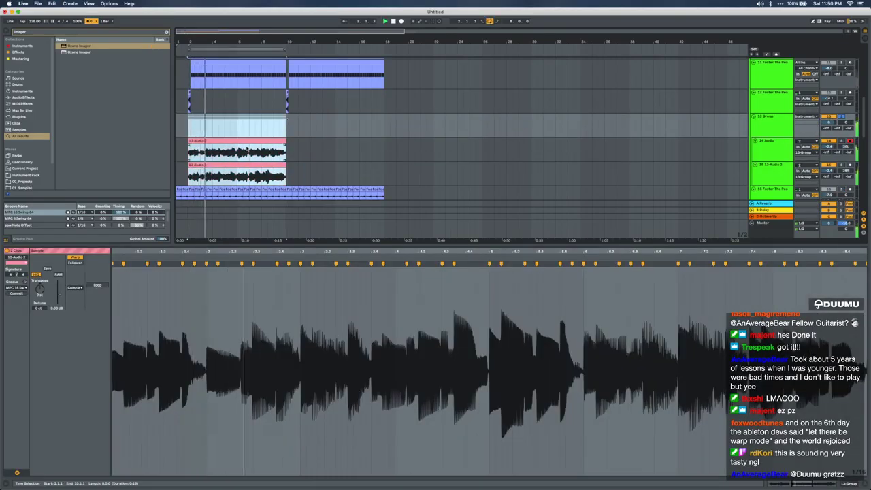
Try the Re-Pitch and Tones warp modes on both guitar clips during playback
{"action": "double_click", "coordinate": [245, 155]}
{"action": "left_click", "coordinate": [244, 175], "text": "shift"}
{"action": "left_click", "coordinate": [75, 288]}
{"action": "left_click", "coordinate": [75, 295]}
{"action": "left_click", "coordinate": [75, 288]}
{"action": "left_click", "coordinate": [76, 307]}
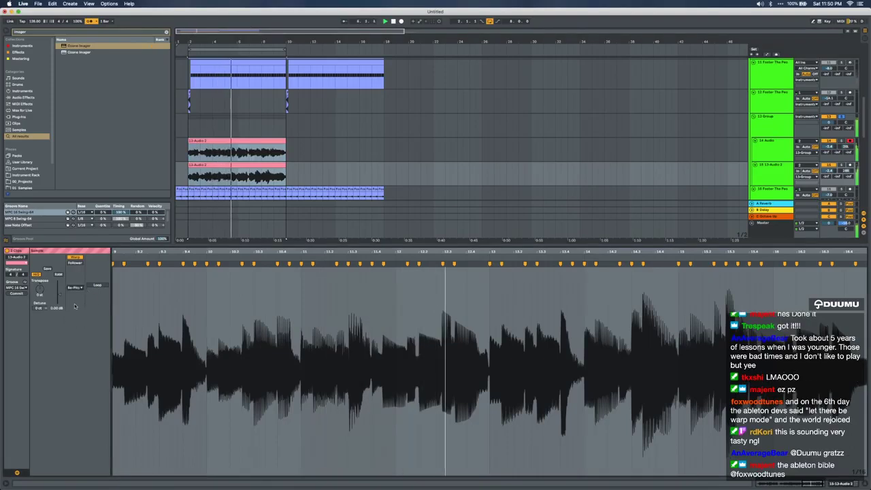
{"action": "left_click", "coordinate": [73, 287]}
{"action": "left_click", "coordinate": [75, 294]}
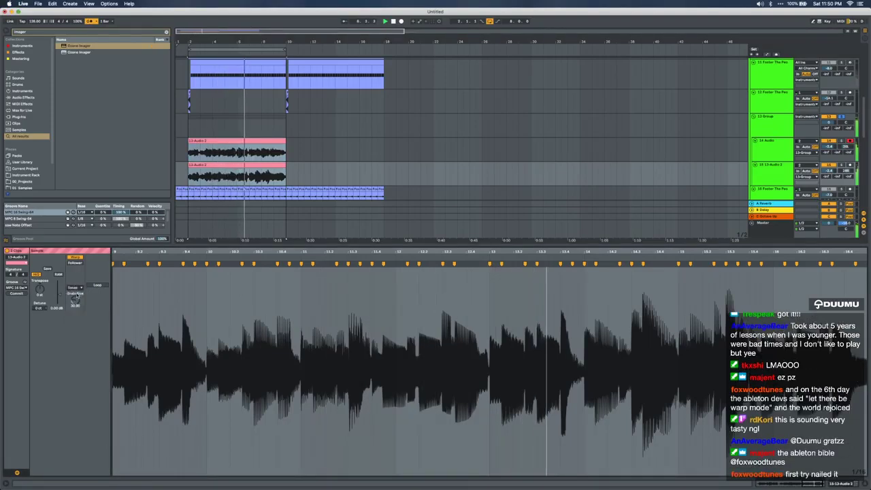
Try the Complex Pro warp mode on both guitar clips, then return them to Complex
{"action": "scroll", "coordinate": [249, 139], "scroll_direction": "up", "scroll_amount": 5}
{"action": "scroll", "coordinate": [249, 140], "scroll_direction": "left", "scroll_amount": 3}
{"action": "left_click", "coordinate": [201, 138]}
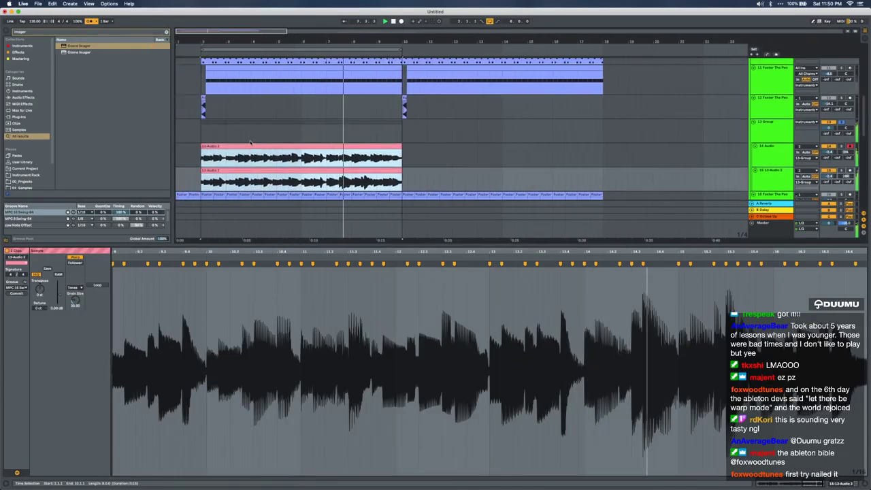
{"action": "left_click", "coordinate": [201, 138]}
{"action": "left_click", "coordinate": [215, 146]}
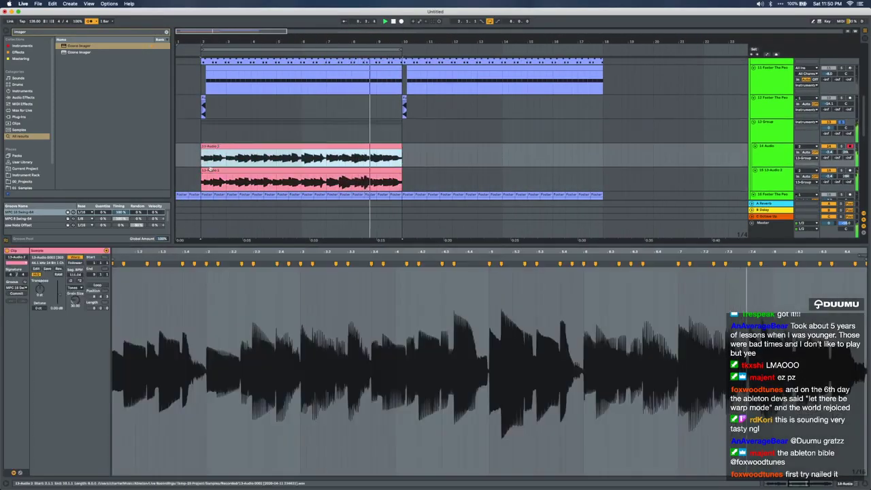
{"action": "left_click", "coordinate": [214, 171], "text": "shift"}
{"action": "left_click", "coordinate": [75, 287]}
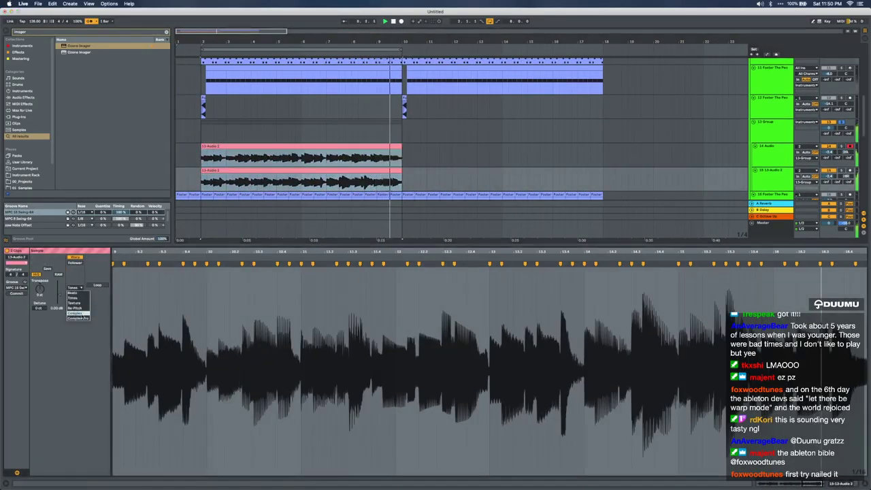
{"action": "left_click", "coordinate": [77, 318]}
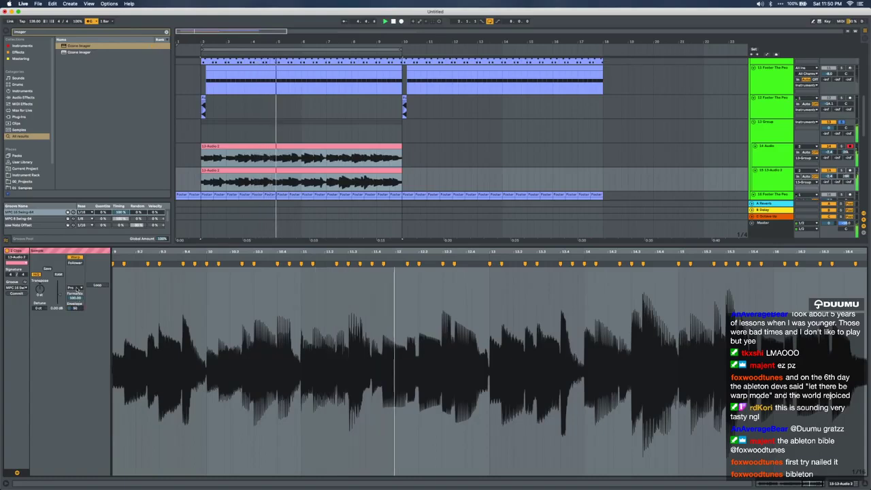
{"action": "left_click", "coordinate": [75, 288]}
{"action": "left_click", "coordinate": [76, 312]}
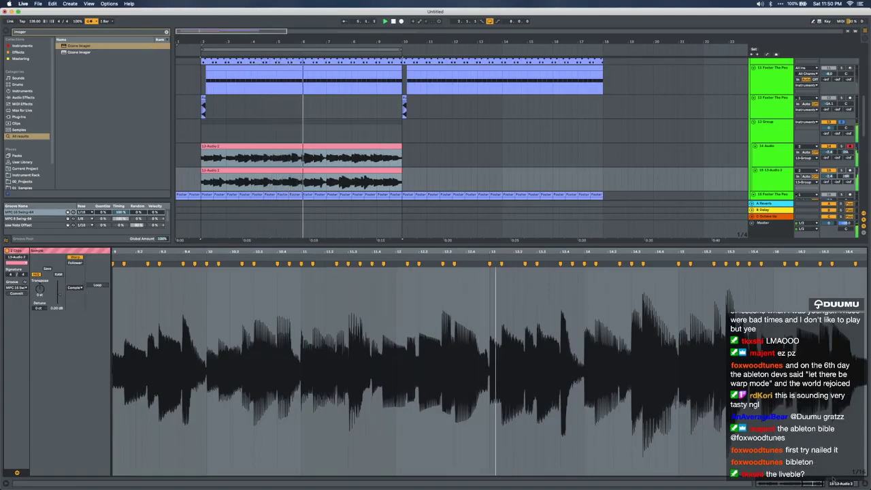
Lower the 13 Group's volume and add an EQ Eight to it that rolls off the low frequencies
{"action": "key", "text": "shift+Tab"}
{"action": "left_click_drag", "start_coordinate": [829, 127], "coordinate": [828, 138]}
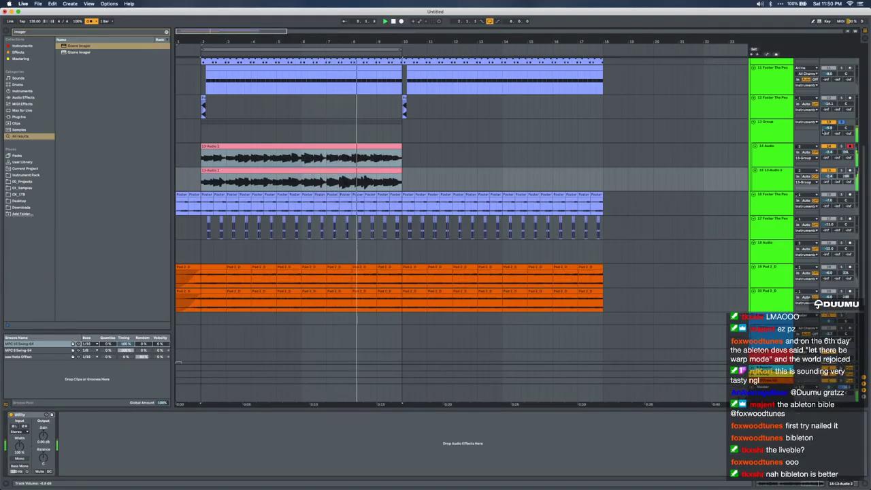
{"action": "left_click", "coordinate": [770, 132]}
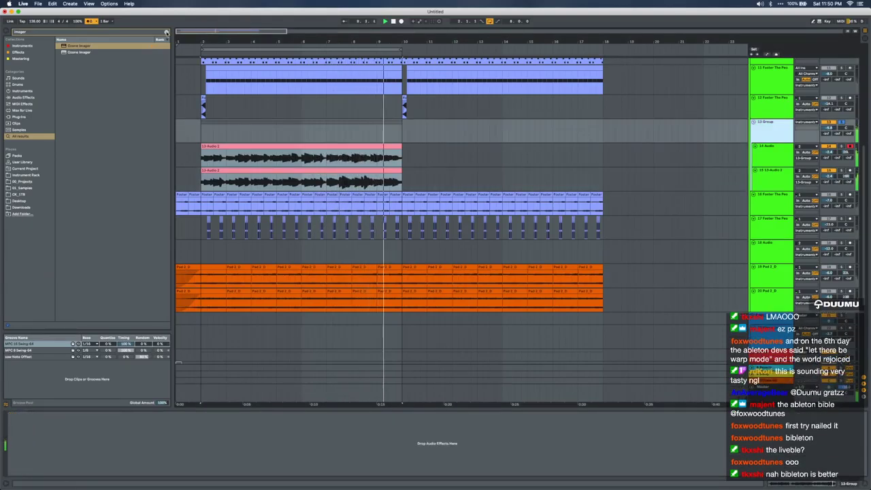
{"action": "left_click", "coordinate": [23, 97]}
{"action": "left_click", "coordinate": [73, 136]}
{"action": "double_click", "coordinate": [73, 136]}
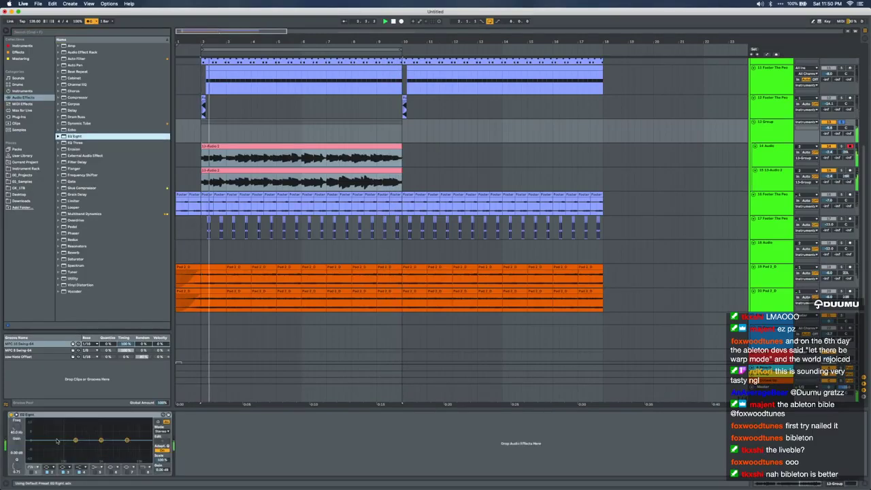
{"action": "left_click_drag", "start_coordinate": [49, 446], "coordinate": [81, 445]}
{"action": "left_click", "coordinate": [61, 452]}
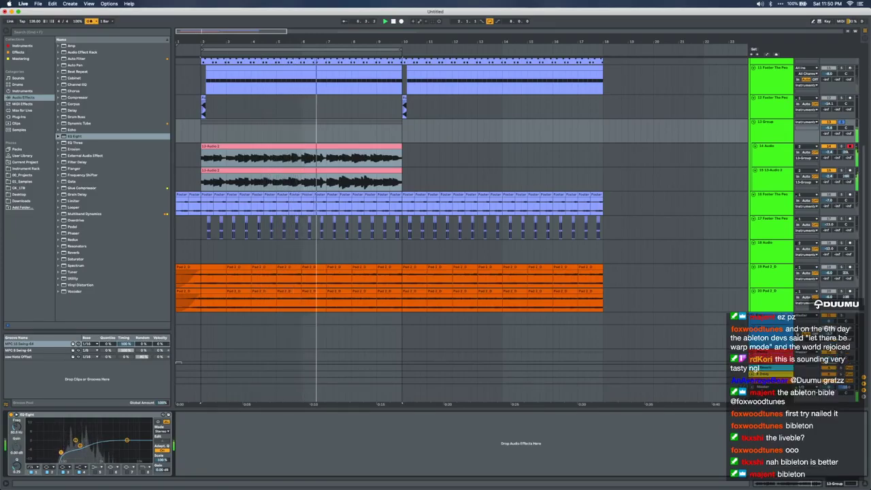
Try the Clean Amp preset in front of the 13 Group's EQ Eight and remove it
{"action": "left_click", "coordinate": [58, 46]}
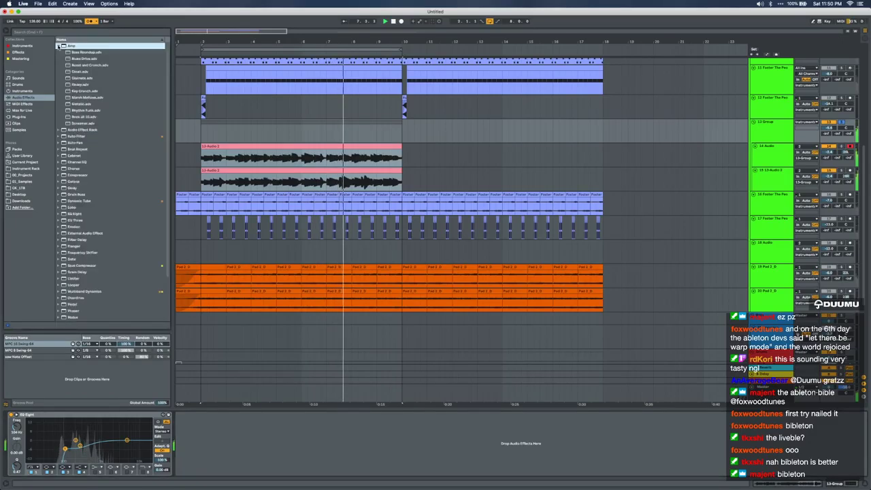
{"action": "left_click_drag", "start_coordinate": [76, 72], "coordinate": [81, 413]}
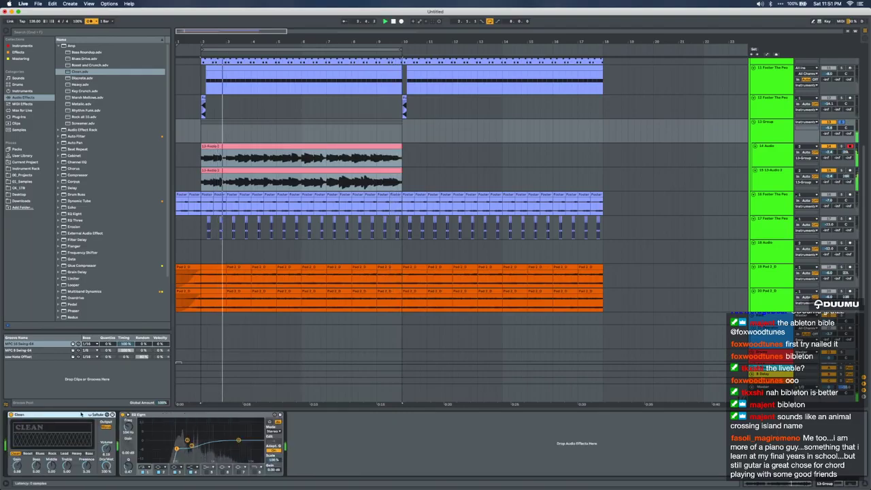
{"action": "key", "text": "Delete"}
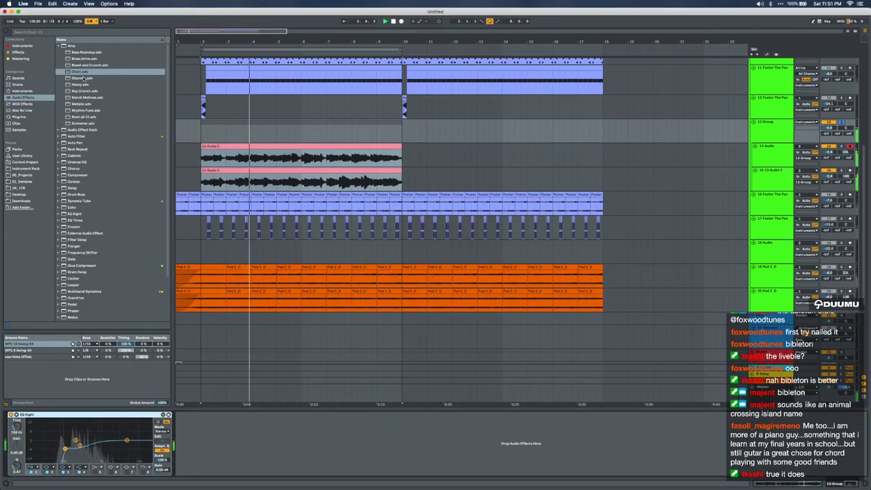
Insert a default Amp before the 13 Group's EQ Eight, lower its gain and raise the EQ's low band frequency
{"action": "left_click", "coordinate": [83, 78]}
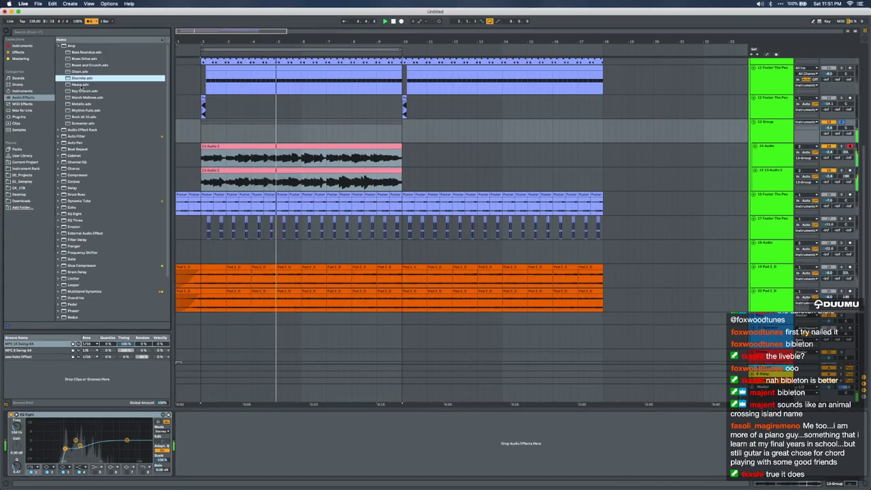
{"action": "left_click_drag", "start_coordinate": [71, 46], "coordinate": [51, 402]}
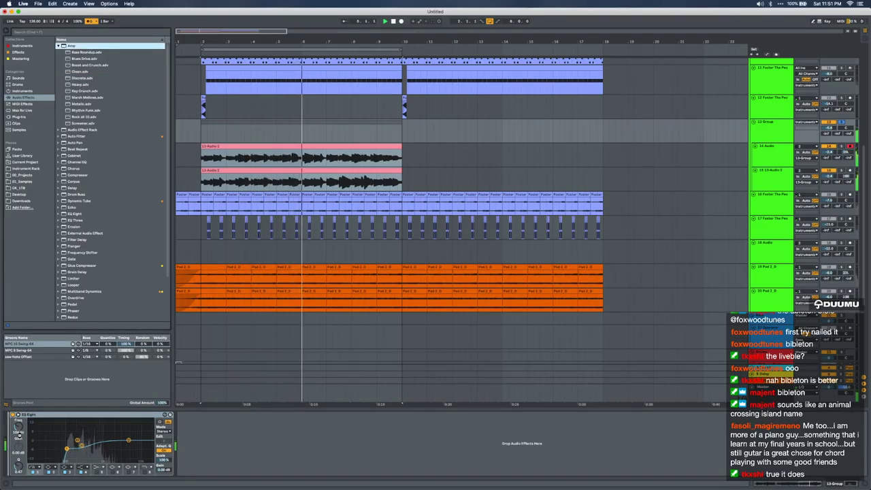
{"action": "key", "text": "Return"}
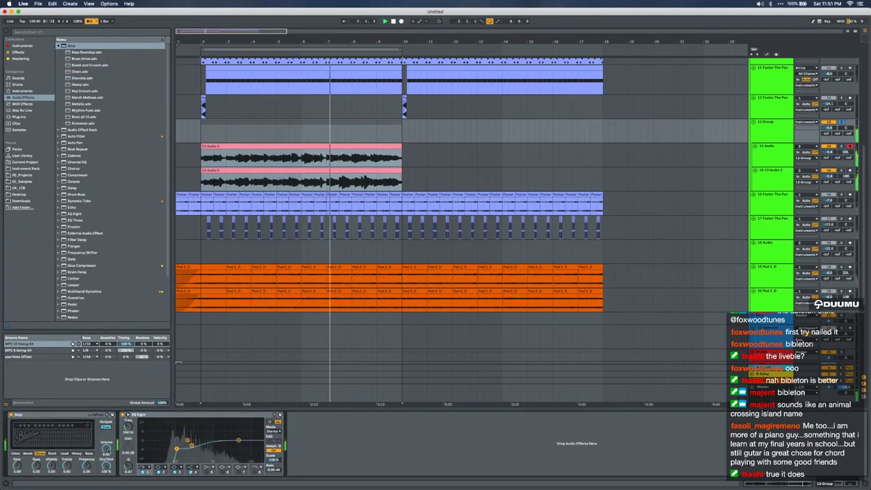
{"action": "left_click_drag", "start_coordinate": [17, 466], "coordinate": [17, 472]}
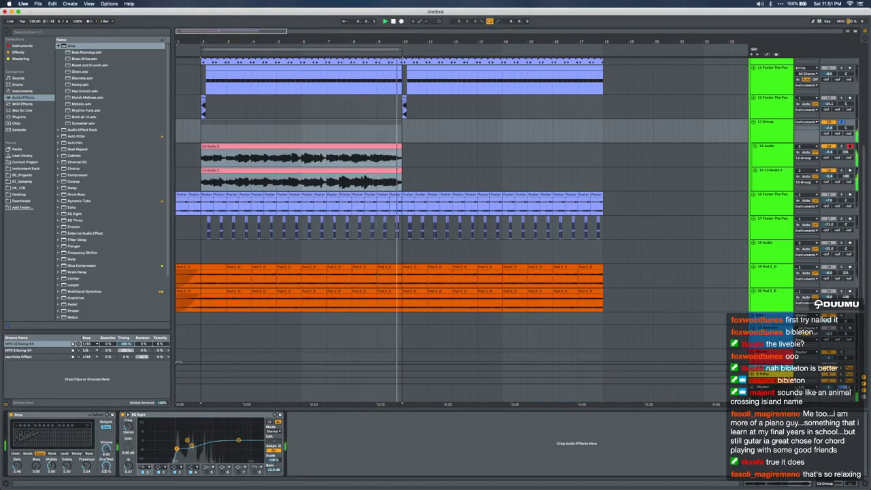
{"action": "left_click_drag", "start_coordinate": [176, 448], "coordinate": [181, 448]}
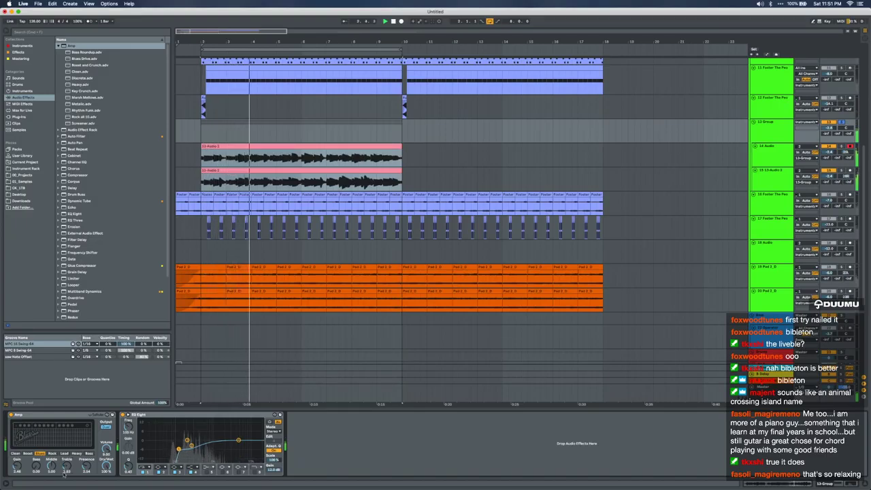
Unsolo the 13 Group and duplicate its guitar clips from bars 2–10 to bars 10–18
{"action": "scroll", "coordinate": [638, 205], "scroll_direction": "up", "scroll_amount": 6}
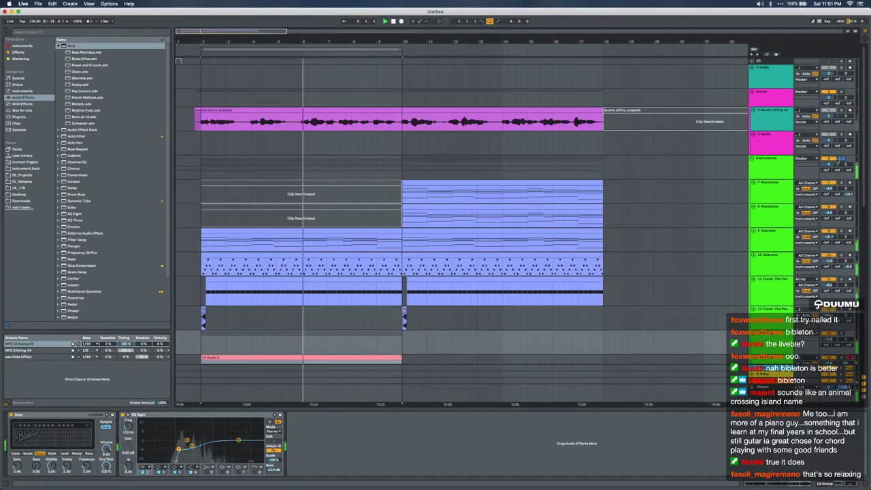
{"action": "scroll", "coordinate": [827, 176], "scroll_direction": "down", "scroll_amount": 3}
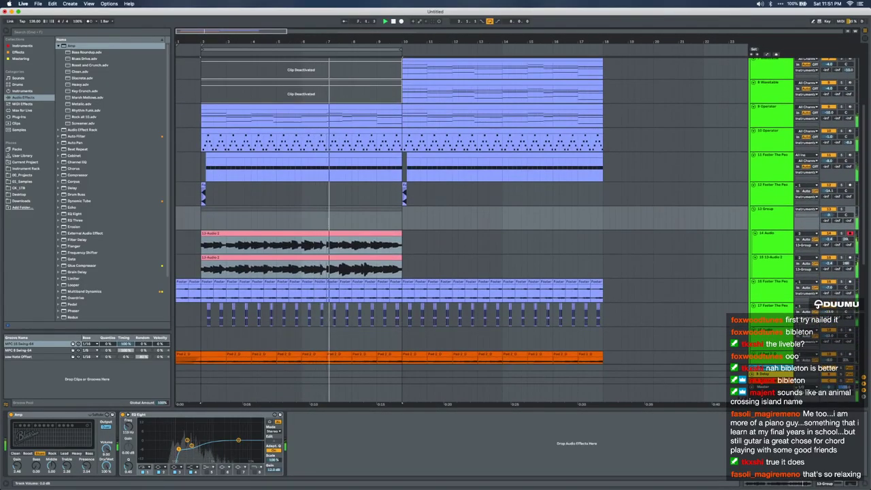
{"action": "left_click_drag", "start_coordinate": [202, 218], "coordinate": [402, 214]}
{"action": "key", "text": "super+d"}
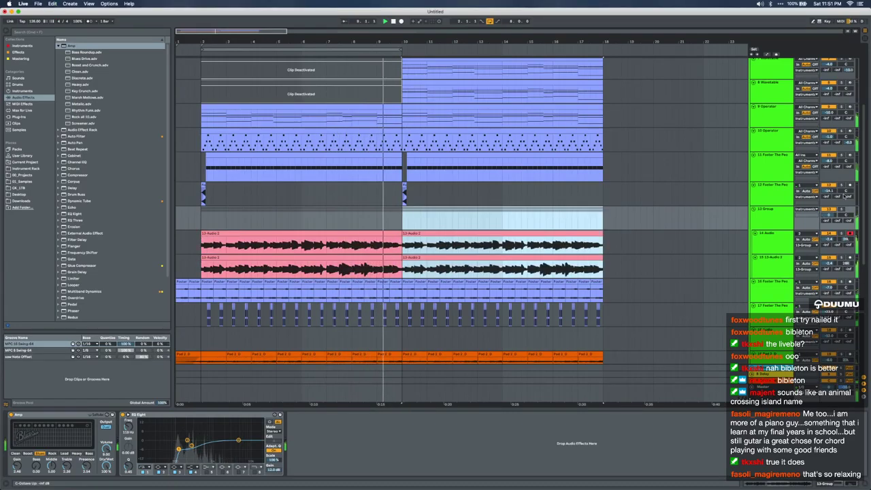
Stop playback, select all four guitar clips in the 13 Group and show their clip settings
{"action": "left_click", "coordinate": [217, 229]}
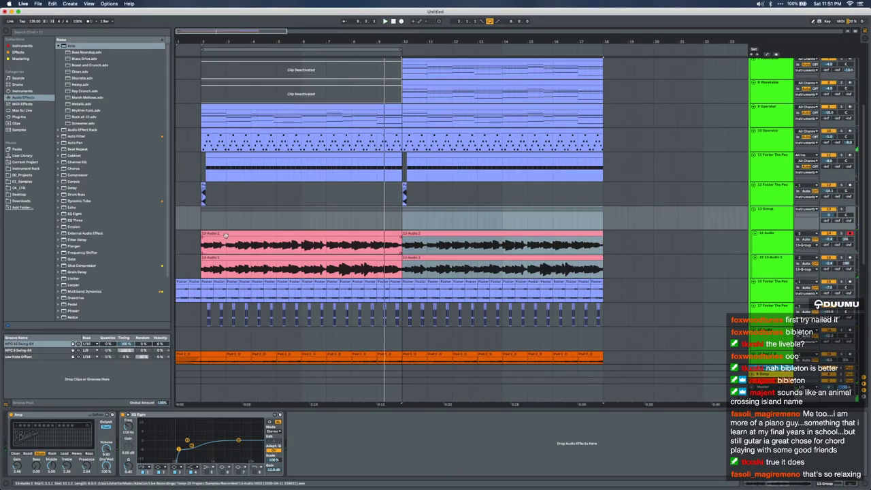
{"action": "left_click", "coordinate": [216, 238], "text": "shift"}
{"action": "key", "text": "space"}
{"action": "left_click", "coordinate": [212, 233]}
{"action": "left_click", "coordinate": [417, 258], "text": "shift"}
{"action": "key", "text": "shift+Tab"}
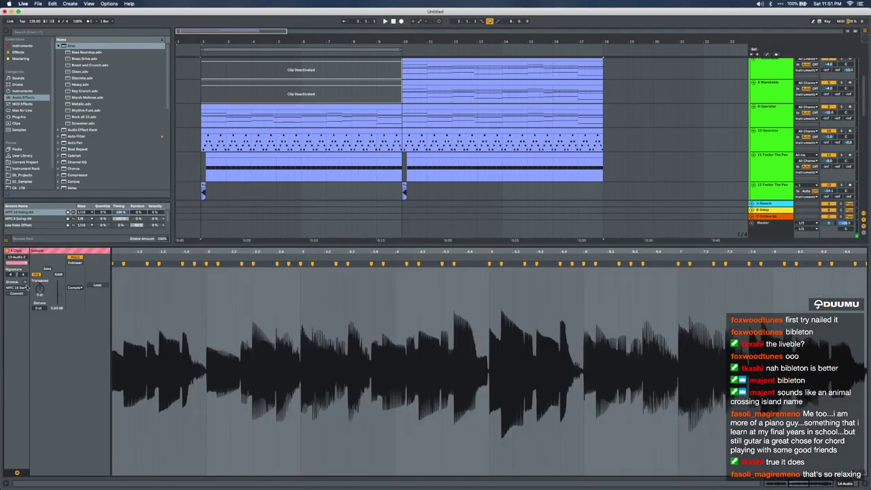
Collapse the clip view, place the insert marker at 10.1.1 and turn off arrangement looping during playback
{"action": "left_click", "coordinate": [177, 161]}
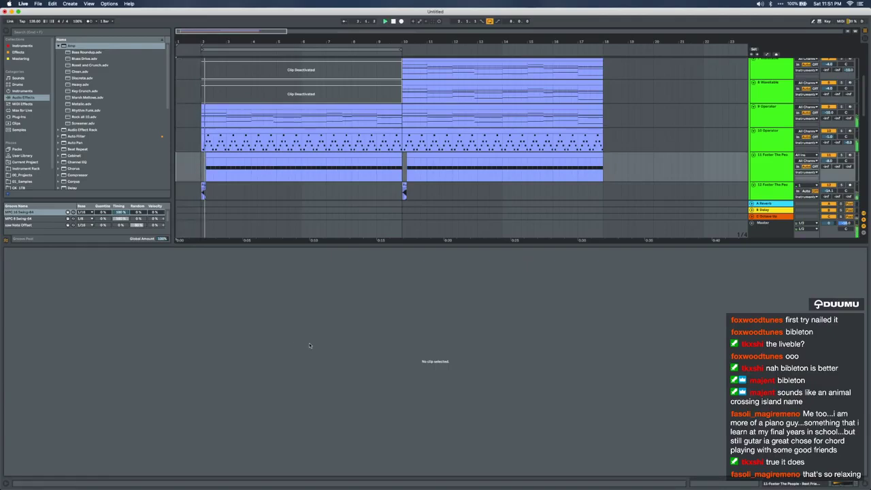
{"action": "left_click_drag", "start_coordinate": [232, 244], "coordinate": [232, 476]}
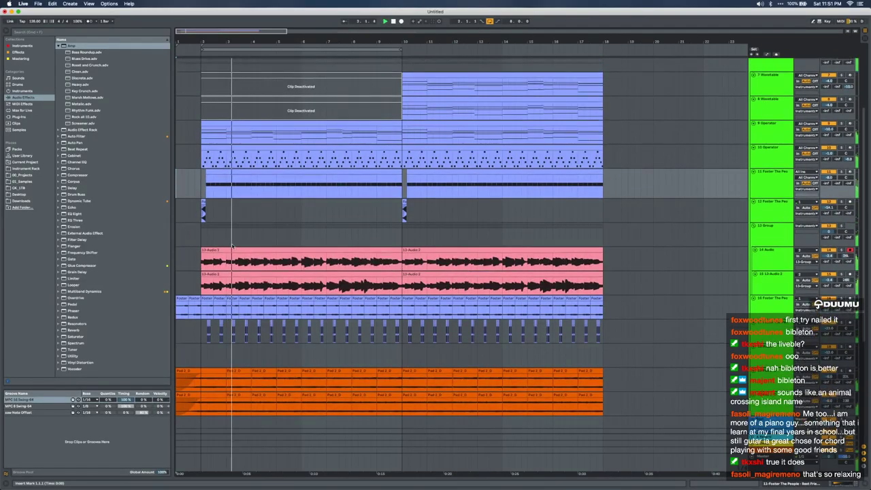
{"action": "left_click", "coordinate": [406, 226]}
{"action": "left_click", "coordinate": [404, 233]}
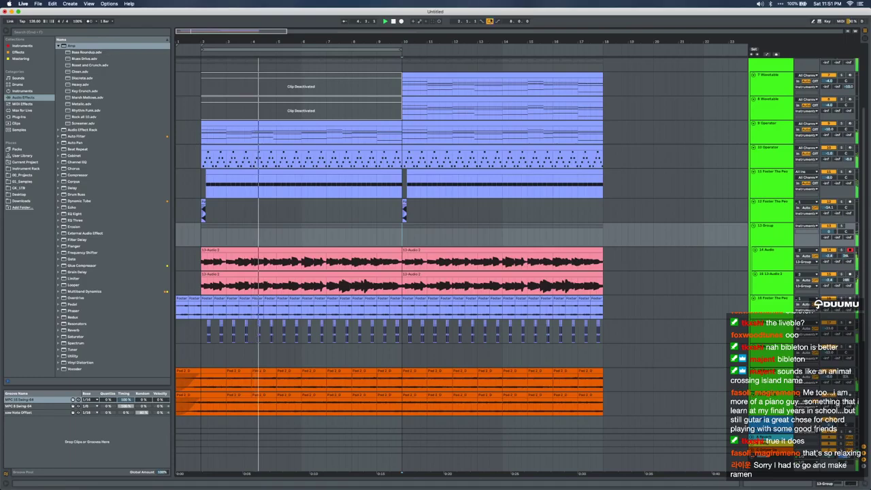
{"action": "left_click", "coordinate": [490, 21]}
Listen through to the second part of the arrangement and solo the 7 Wavetable track
{"action": "scroll", "coordinate": [440, 146], "scroll_direction": "down", "scroll_amount": 3}
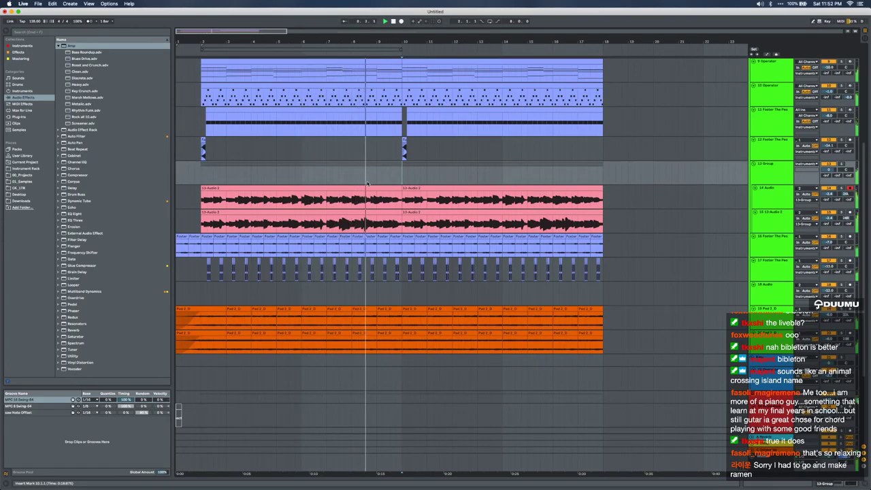
{"action": "scroll", "coordinate": [367, 183], "scroll_direction": "up", "scroll_amount": 6}
{"action": "scroll", "coordinate": [368, 183], "scroll_direction": "up", "scroll_amount": 2}
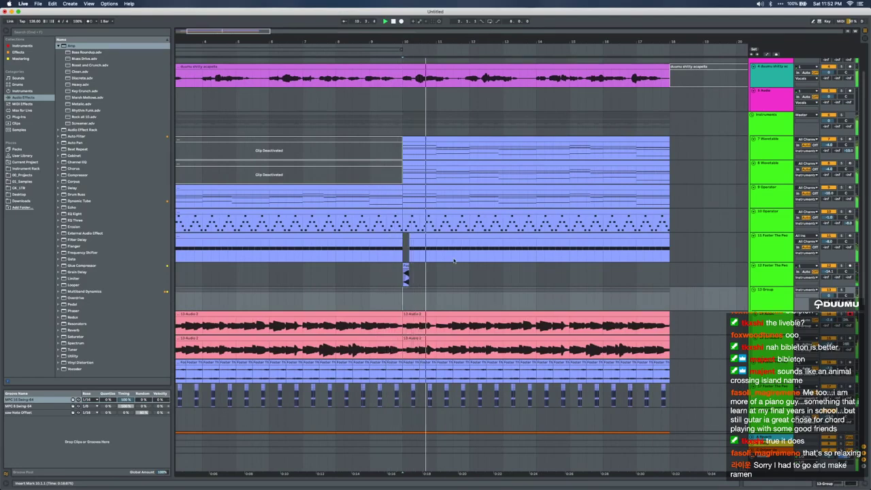
{"action": "scroll", "coordinate": [454, 261], "scroll_direction": "down", "scroll_amount": 1}
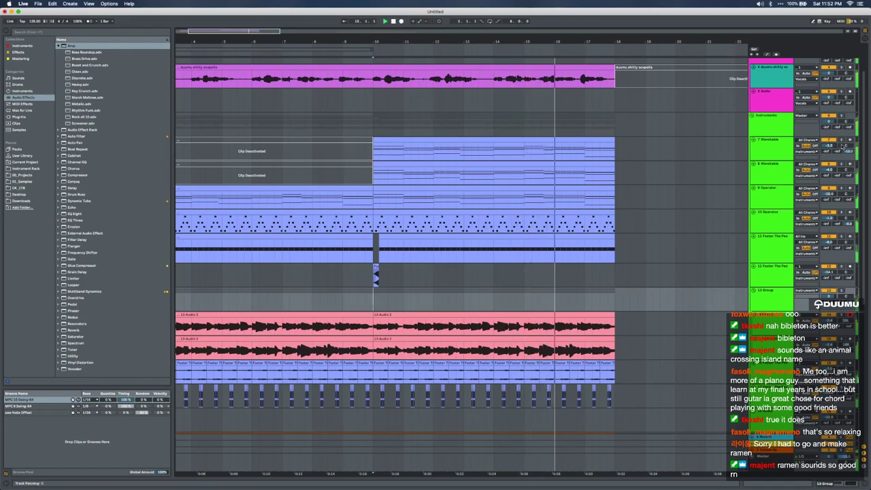
{"action": "left_click", "coordinate": [842, 140]}
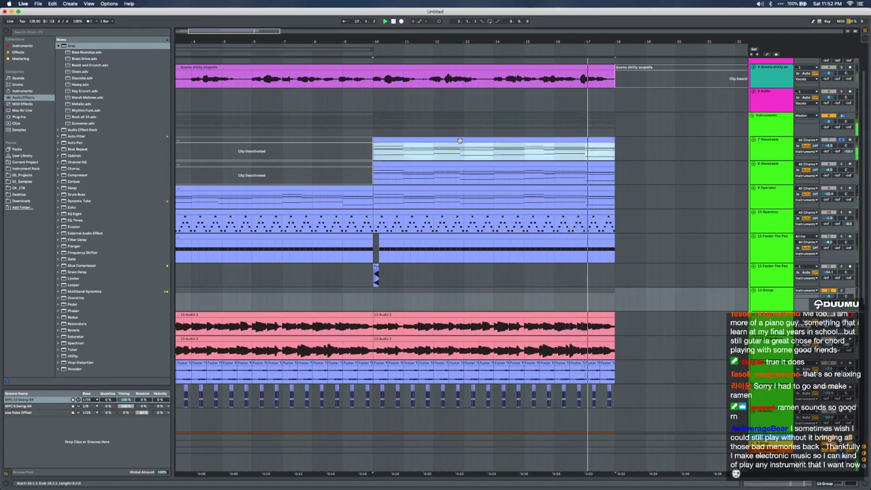
Open the second-part 7 Wavetable clip and lengthen the last chord of bar 3 up to the following chord
{"action": "double_click", "coordinate": [460, 141]}
{"action": "mouse_move", "coordinate": [366, 411]}
{"action": "left_mouse_down"}
{"action": "mouse_move", "coordinate": [364, 297]}
{"action": "mouse_move", "coordinate": [354, 409]}
{"action": "left_mouse_up"}
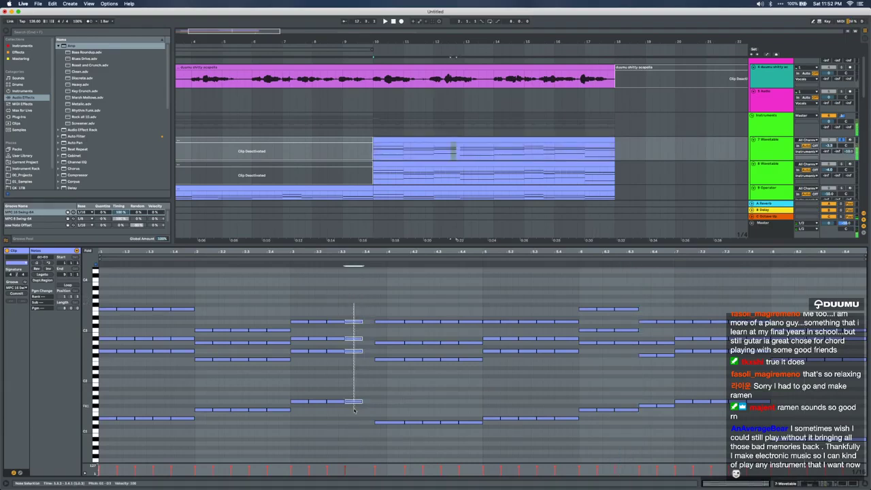
{"action": "left_click", "coordinate": [291, 264], "text": "shift"}
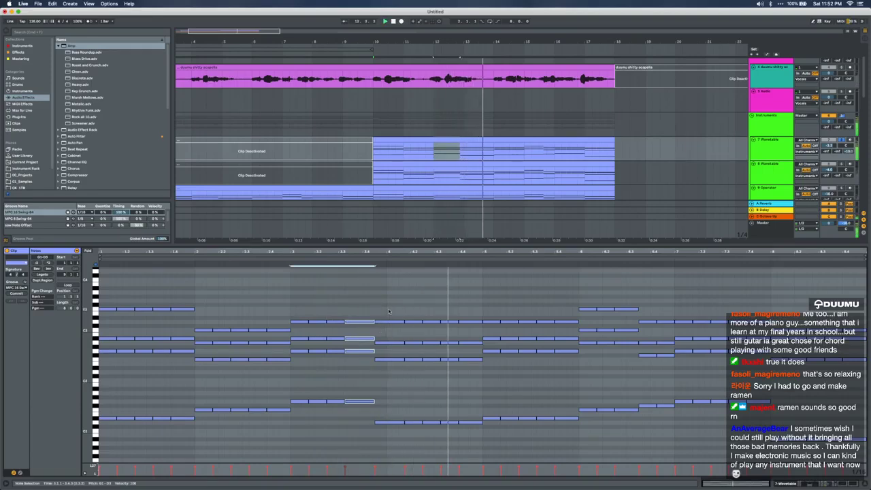
Unsolo the 7 Wavetable track, copy its edited clip onto the 8 Wavetable track and play from bar 12
{"action": "left_click", "coordinate": [843, 141]}
{"action": "left_click_drag", "start_coordinate": [495, 139], "coordinate": [500, 164]}
{"action": "left_click", "coordinate": [446, 171]}
{"action": "key", "text": "space"}
{"action": "scroll", "coordinate": [482, 175], "scroll_direction": "up", "scroll_amount": 5}
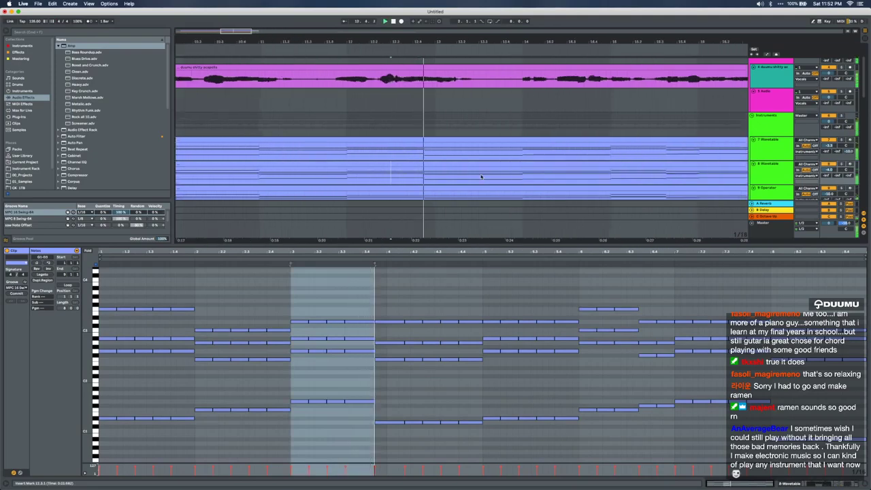
{"action": "scroll", "coordinate": [481, 176], "scroll_direction": "down", "scroll_amount": 6}
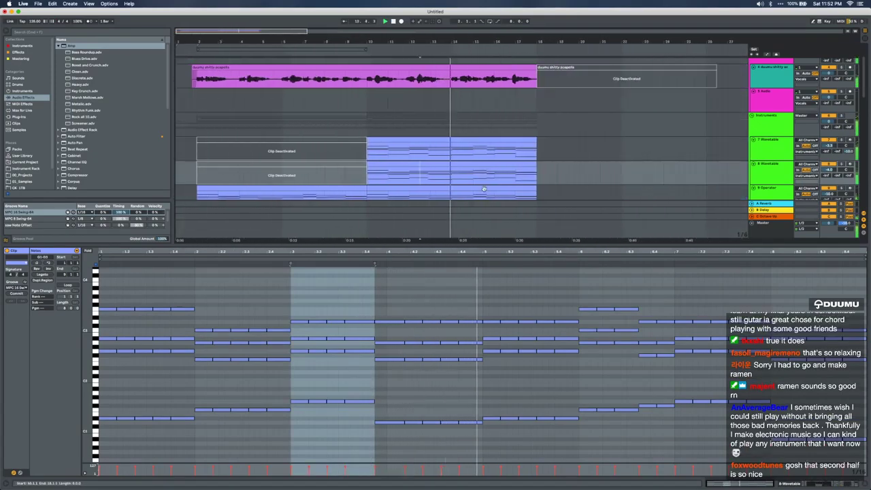
{"action": "double_click", "coordinate": [451, 247]}
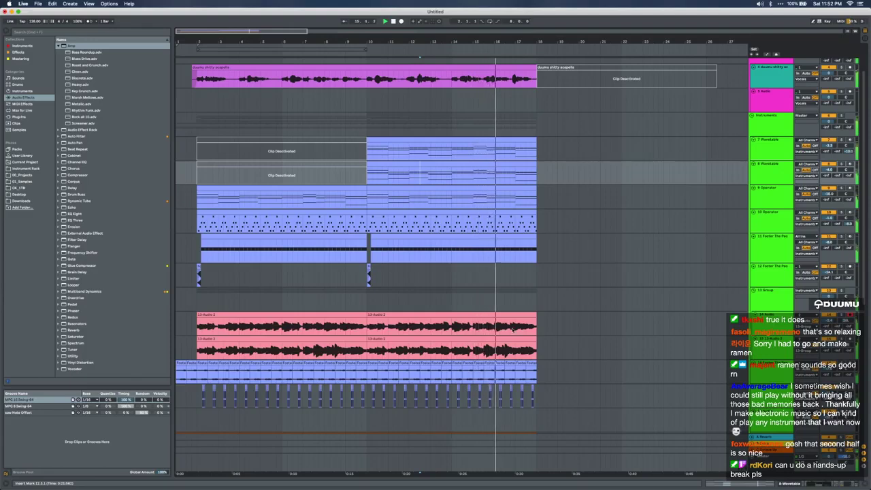
{"action": "scroll", "coordinate": [513, 329], "scroll_direction": "down", "scroll_amount": 3}
{"action": "left_click", "coordinate": [473, 283]}
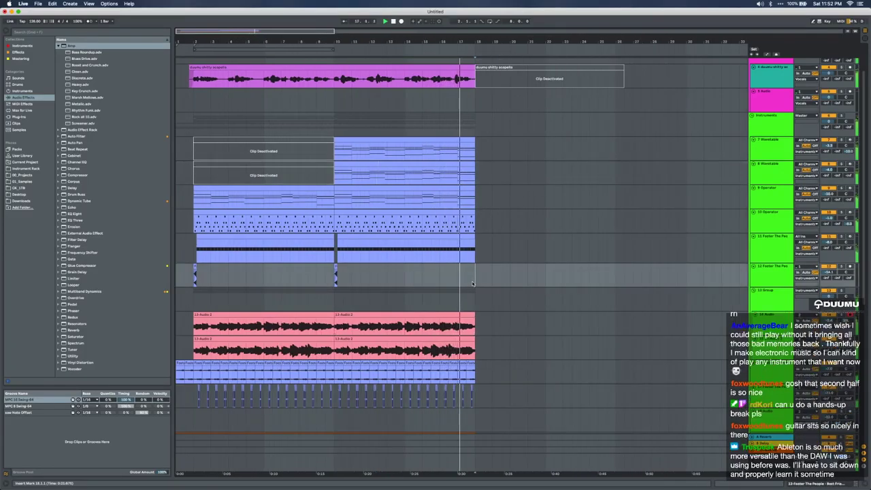
{"action": "scroll", "coordinate": [472, 282], "scroll_direction": "down", "scroll_amount": 1}
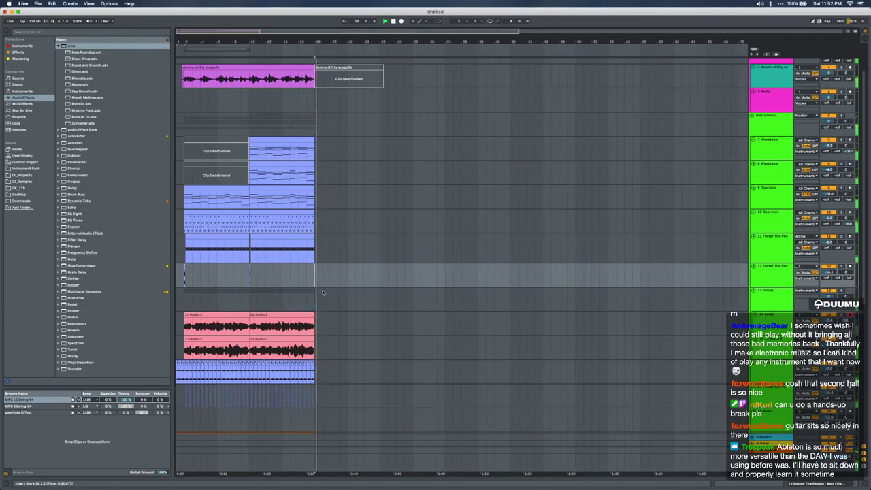
{"action": "scroll", "coordinate": [317, 292], "scroll_direction": "up", "scroll_amount": 1}
{"action": "left_click", "coordinate": [240, 299]}
{"action": "left_click", "coordinate": [815, 481]}
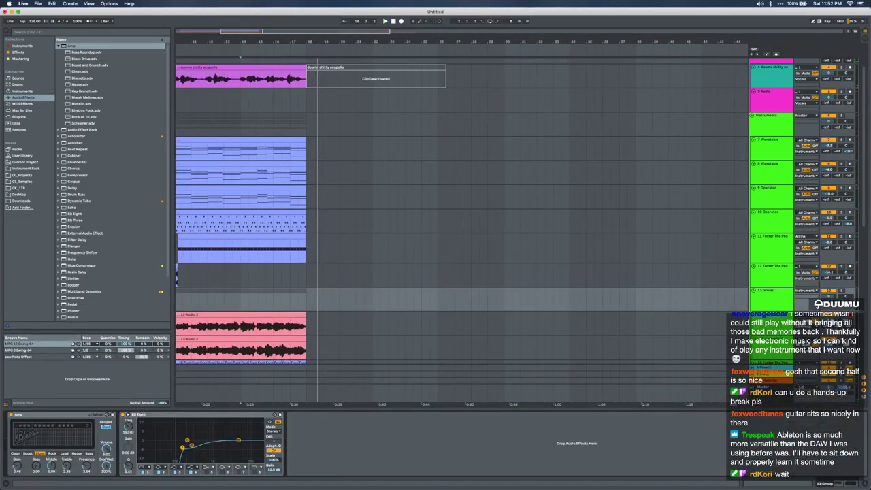
Play the arrangement from 1.1.1 to check the lead-in to the first part
{"action": "scroll", "coordinate": [375, 299], "scroll_direction": "left", "scroll_amount": 4}
{"action": "scroll", "coordinate": [375, 298], "scroll_direction": "down", "scroll_amount": 2}
{"action": "scroll", "coordinate": [375, 297], "scroll_direction": "up", "scroll_amount": 2}
{"action": "scroll", "coordinate": [375, 298], "scroll_direction": "left", "scroll_amount": 4}
{"action": "scroll", "coordinate": [376, 300], "scroll_direction": "up", "scroll_amount": 3}
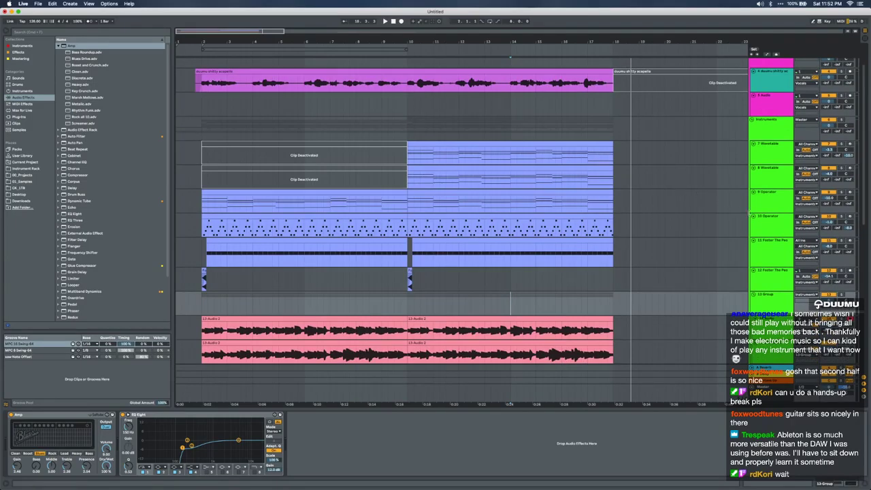
{"action": "left_click", "coordinate": [196, 251]}
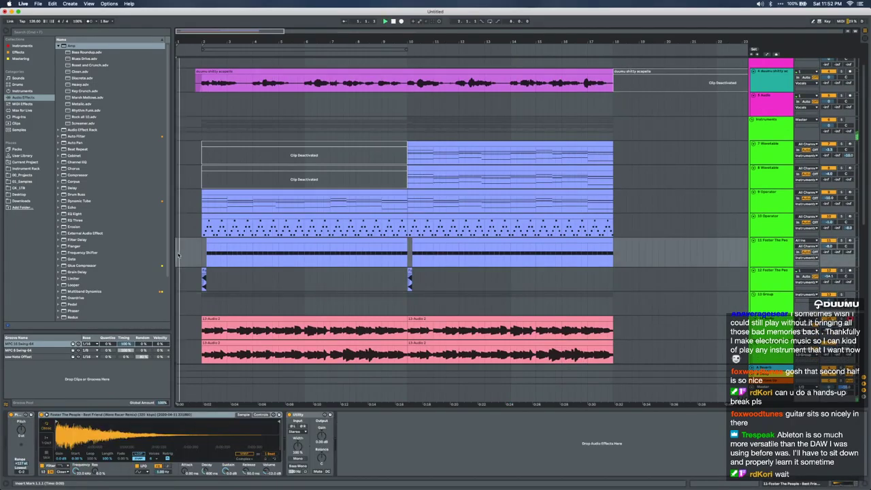
{"action": "scroll", "coordinate": [178, 254], "scroll_direction": "up", "scroll_amount": 5}
{"action": "scroll", "coordinate": [178, 255], "scroll_direction": "down", "scroll_amount": 4}
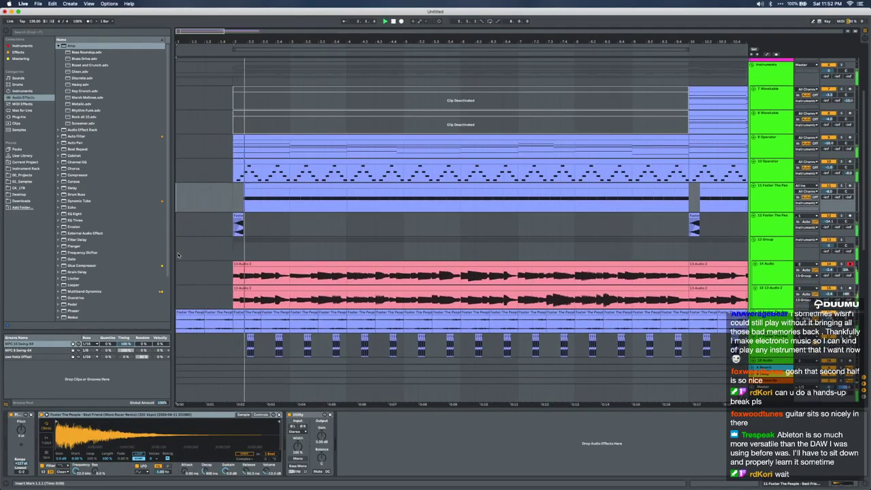
{"action": "left_click", "coordinate": [178, 254]}
{"action": "scroll", "coordinate": [178, 254], "scroll_direction": "up", "scroll_amount": 5}
Duplicate the acapella track and delete everything in the copy after the short opening vocal fragment
{"action": "left_click", "coordinate": [762, 121]}
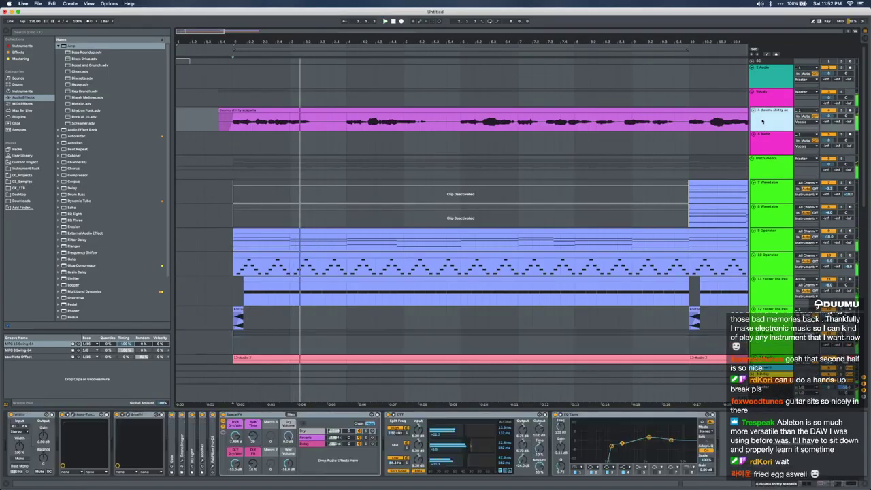
{"action": "key", "text": "super+d"}
{"action": "left_click", "coordinate": [240, 144]}
{"action": "key", "text": "super+e"}
{"action": "left_click", "coordinate": [249, 136]}
{"action": "key", "text": "Delete"}
{"action": "left_click", "coordinate": [231, 150]}
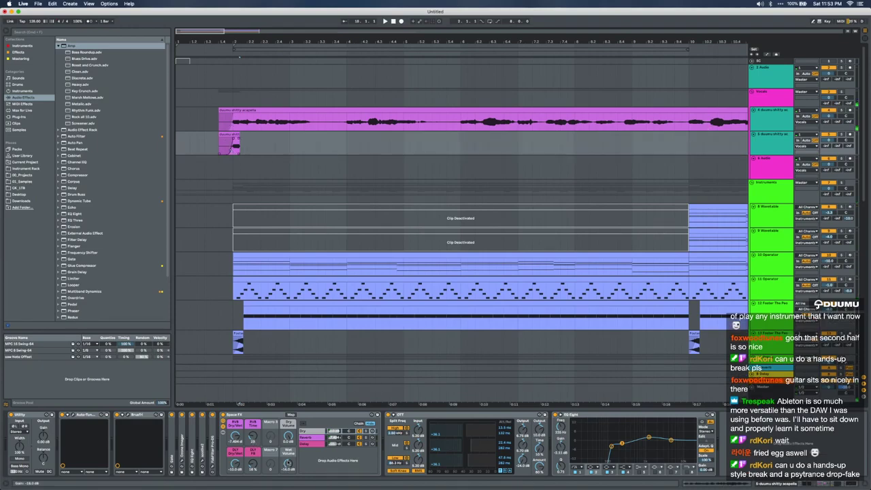
Raise the Space FX rack's Wet Volume on the duplicate acapella track, freeze the track and flatten it
{"action": "left_click_drag", "start_coordinate": [288, 462], "coordinate": [289, 443]}
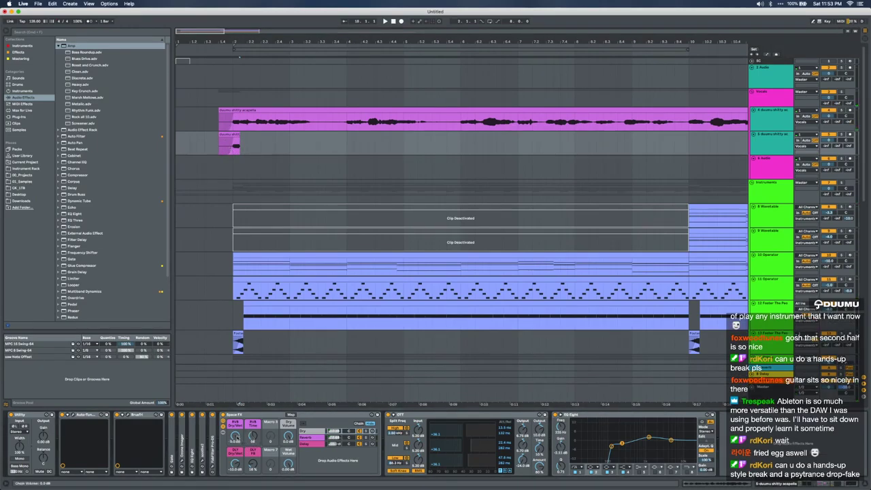
{"action": "right_click", "coordinate": [773, 145]}
{"action": "left_click", "coordinate": [792, 185]}
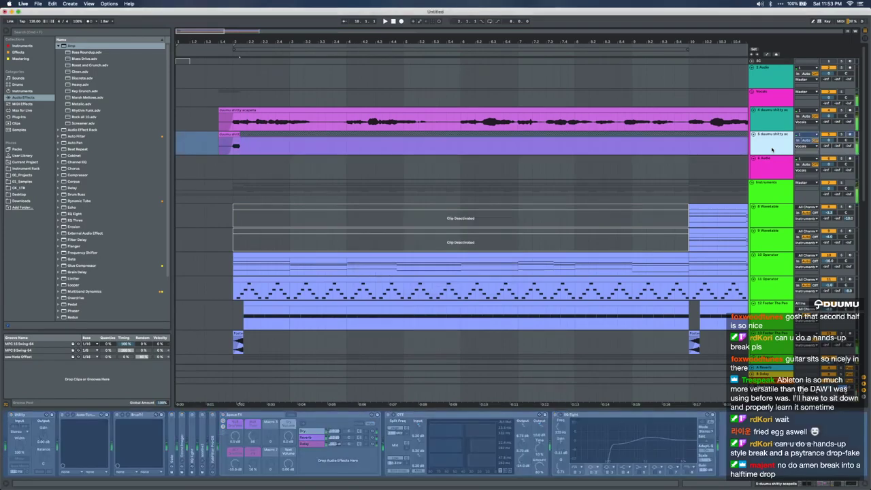
{"action": "right_click", "coordinate": [771, 145]}
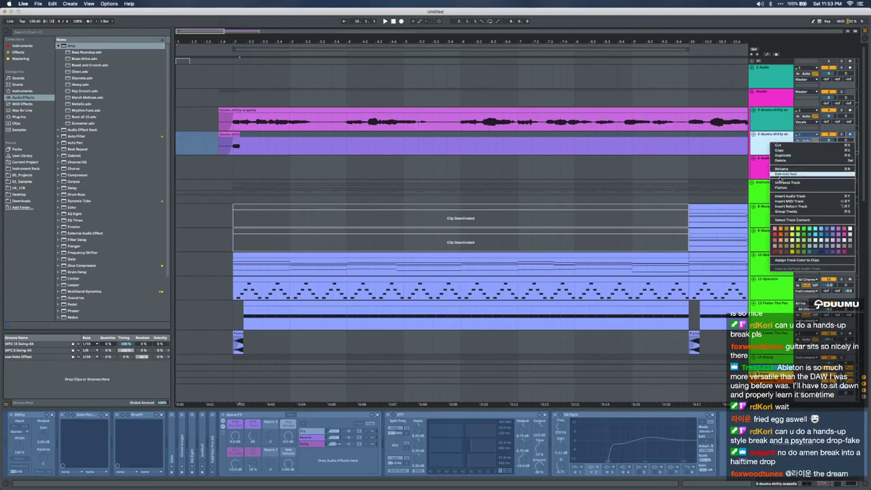
{"action": "left_click", "coordinate": [779, 187]}
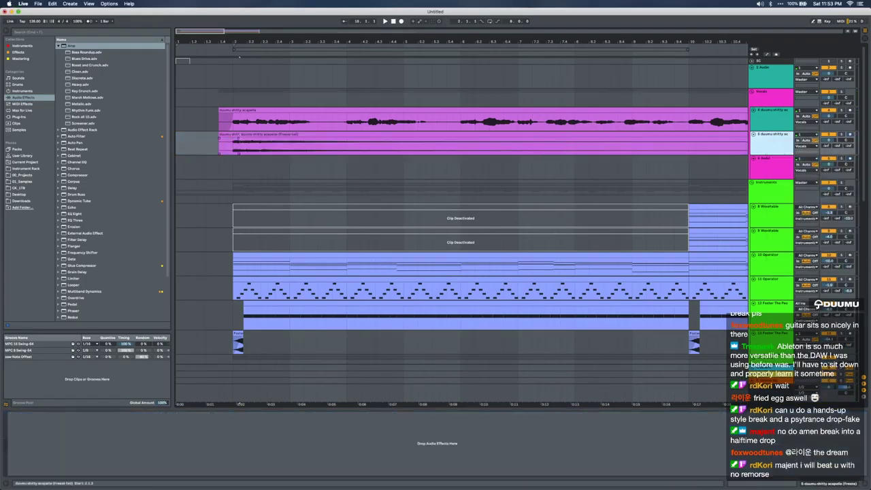
Move the freeze-tail clip back to 1.1.1, trim its end to 2.1.2 and give it a fade-in
{"action": "left_click", "coordinate": [249, 134]}
{"action": "key", "text": "minus"}
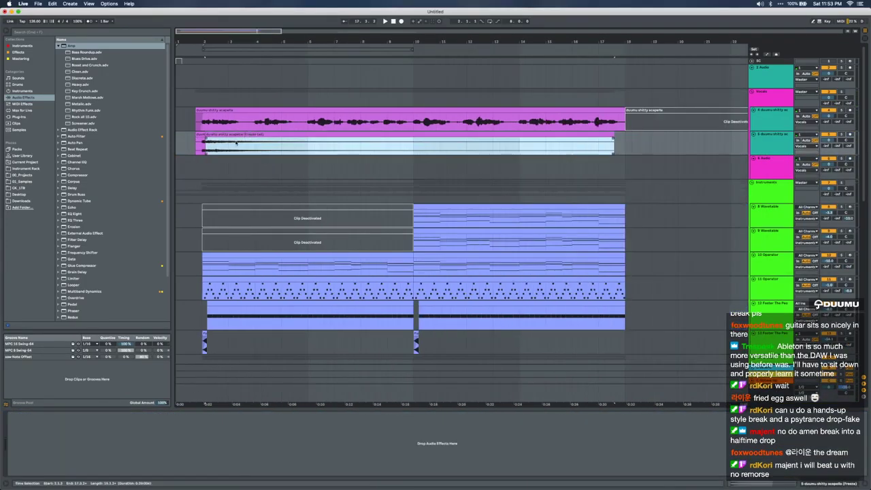
{"action": "left_click_drag", "start_coordinate": [251, 134], "coordinate": [221, 134]}
{"action": "key", "text": "Delete"}
{"action": "scroll", "coordinate": [184, 147], "scroll_direction": "up", "scroll_amount": 5}
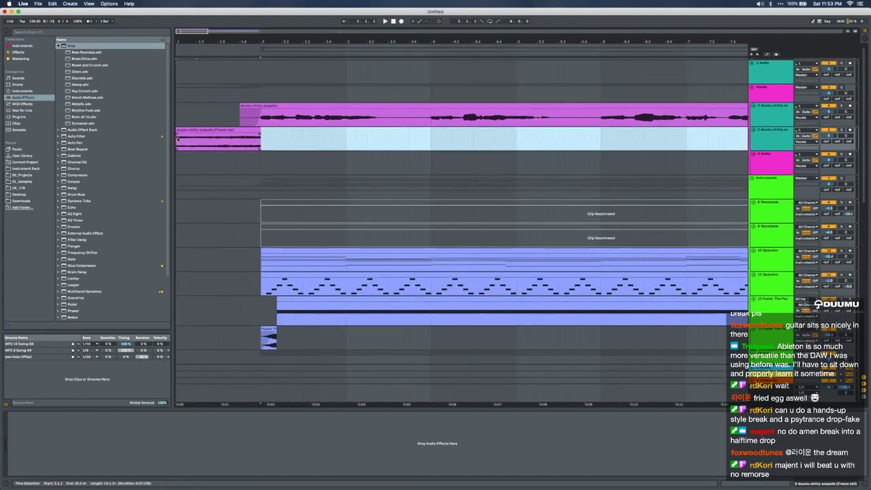
{"action": "left_click", "coordinate": [259, 134]}
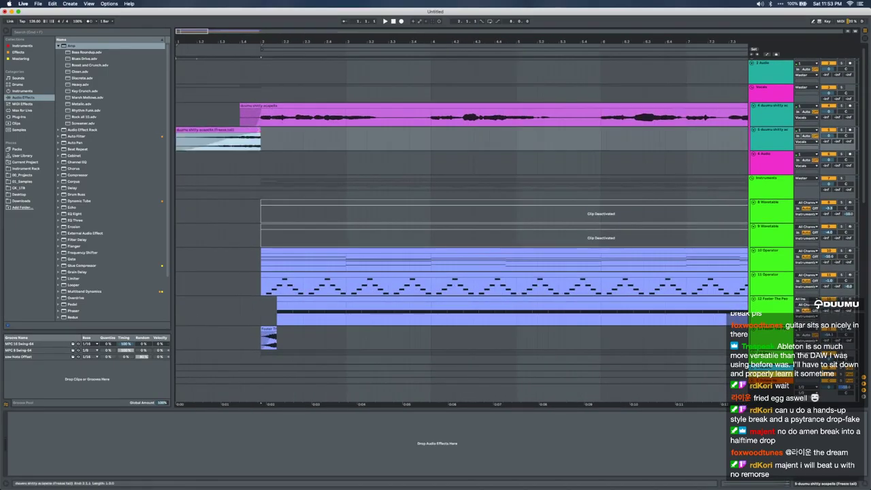
{"action": "left_click_drag", "start_coordinate": [264, 135], "coordinate": [261, 135]}
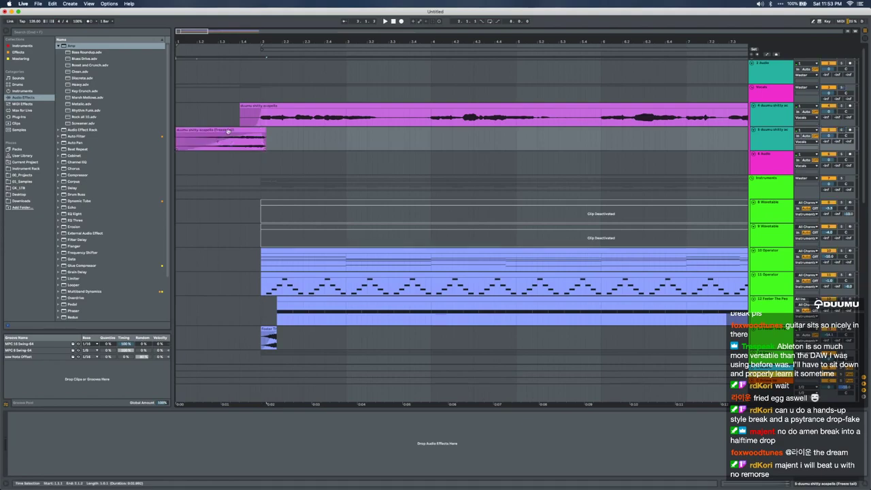
Play the vocal lead-in and set the duplicate acapella track's volume to -4.0 dB
{"action": "key", "text": "space"}
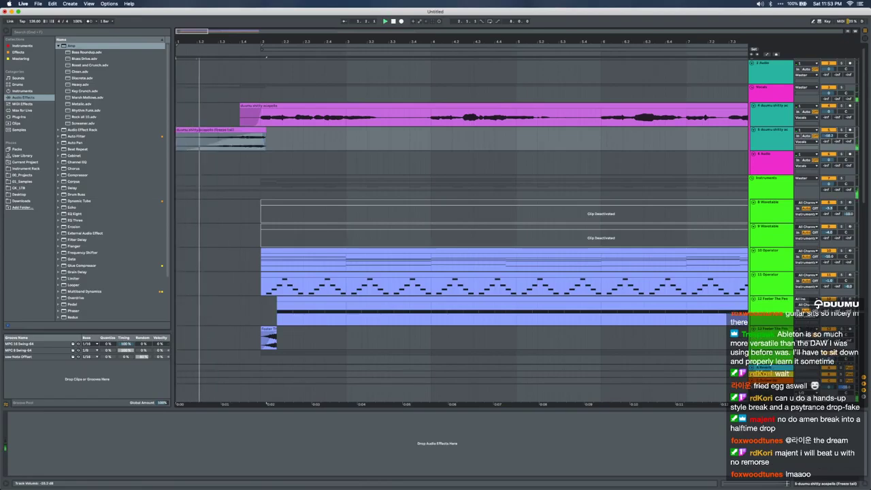
{"action": "left_click", "coordinate": [219, 143]}
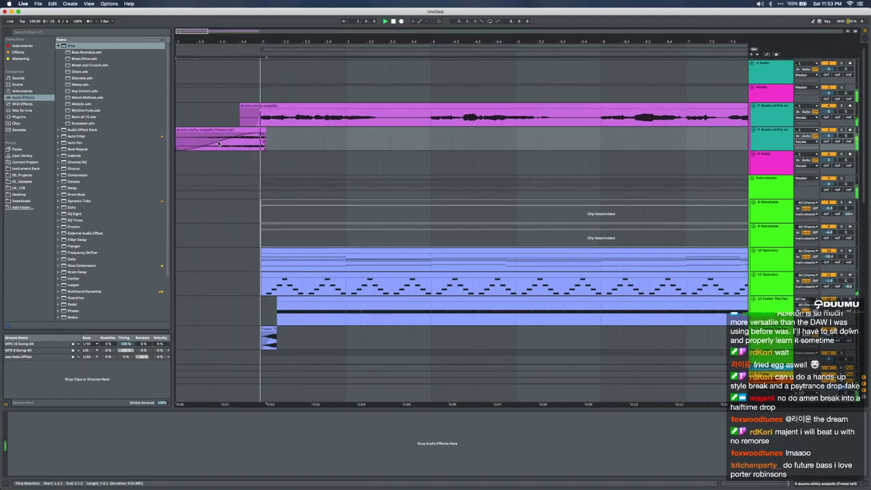
{"action": "key", "text": "space"}
{"action": "left_click_drag", "start_coordinate": [828, 136], "coordinate": [828, 145]}
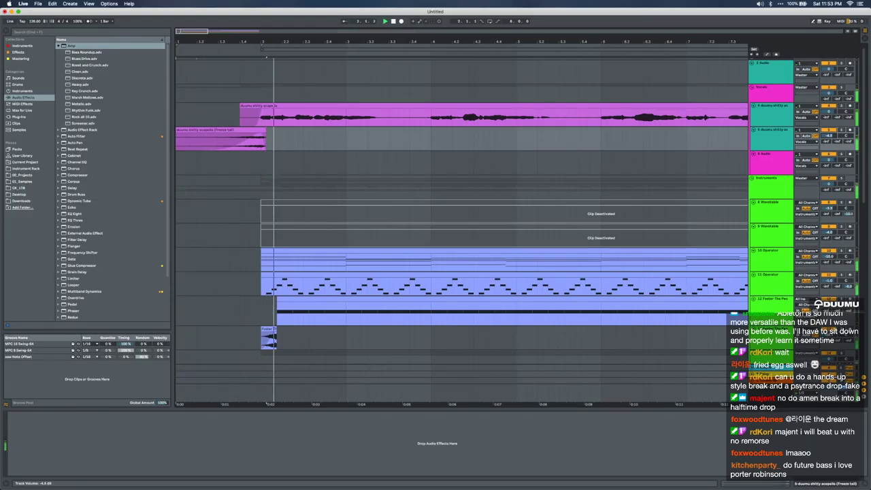
Insert a new MIDI track directly below the 12 Foster The People track
{"action": "scroll", "coordinate": [503, 246], "scroll_direction": "down", "scroll_amount": 10}
{"action": "scroll", "coordinate": [503, 247], "scroll_direction": "up", "scroll_amount": 3}
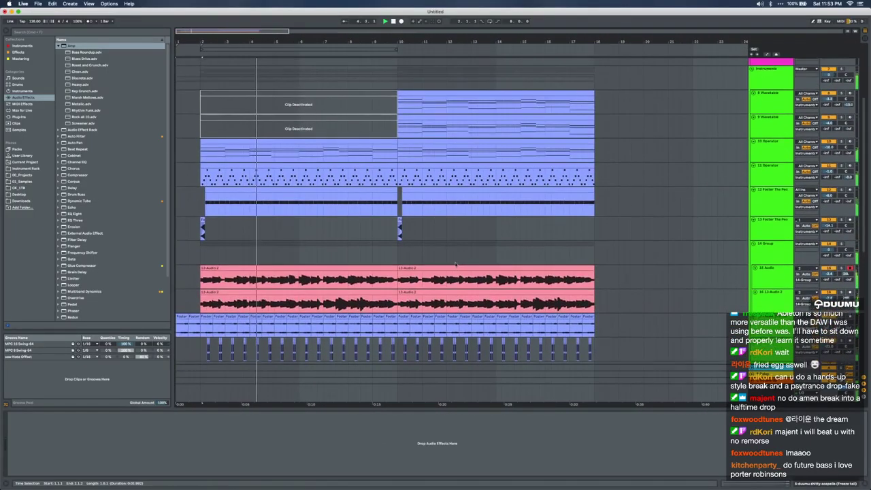
{"action": "left_click", "coordinate": [774, 215]}
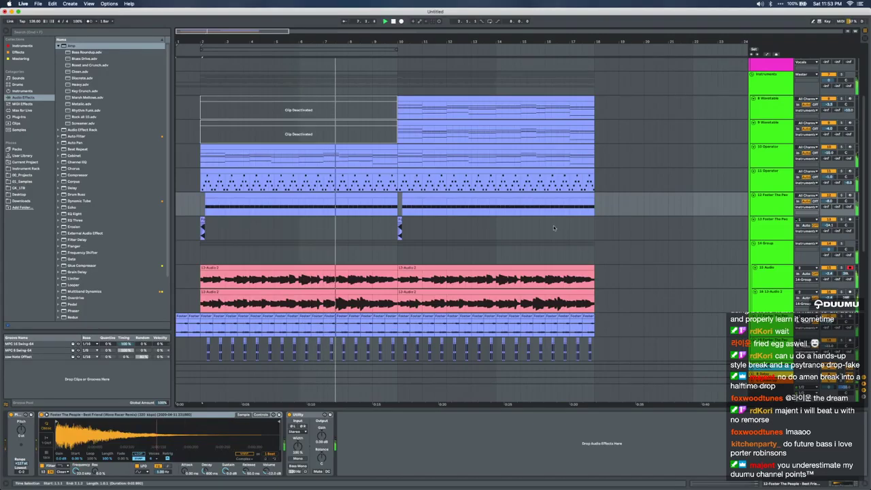
{"action": "left_click", "coordinate": [777, 210]}
{"action": "key", "text": "super+shift+t"}
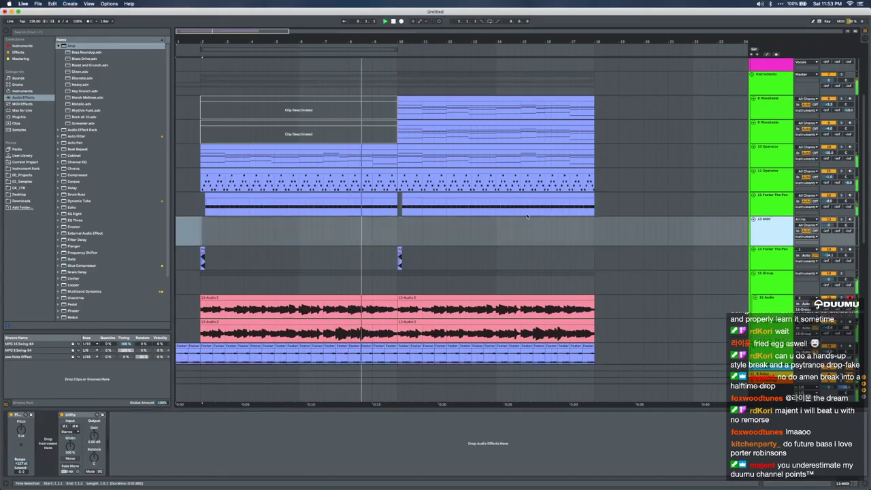
Create an empty four-bar MIDI clip from 2.1.1 to 6.1.1 on the 13 MIDI track
{"action": "left_click_drag", "start_coordinate": [397, 237], "coordinate": [272, 234]}
{"action": "double_click", "coordinate": [203, 238]}
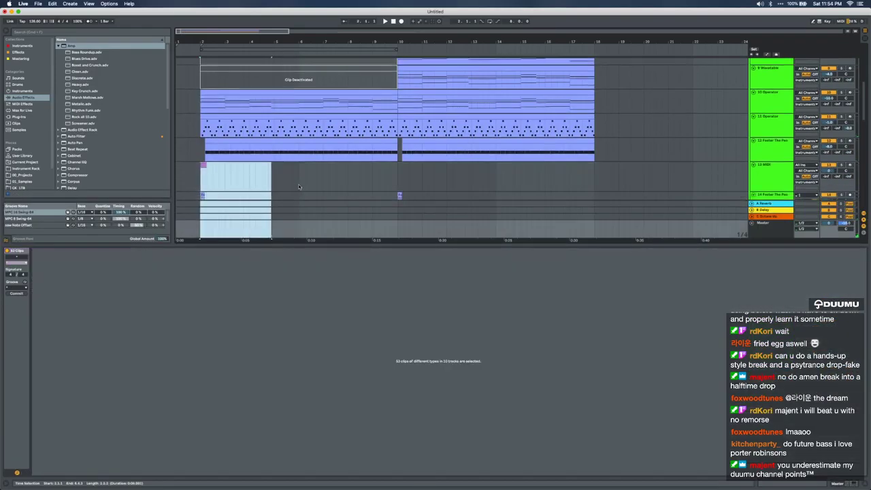
{"action": "left_click_drag", "start_coordinate": [297, 186], "coordinate": [200, 185]}
{"action": "key", "text": "super+shift+m"}
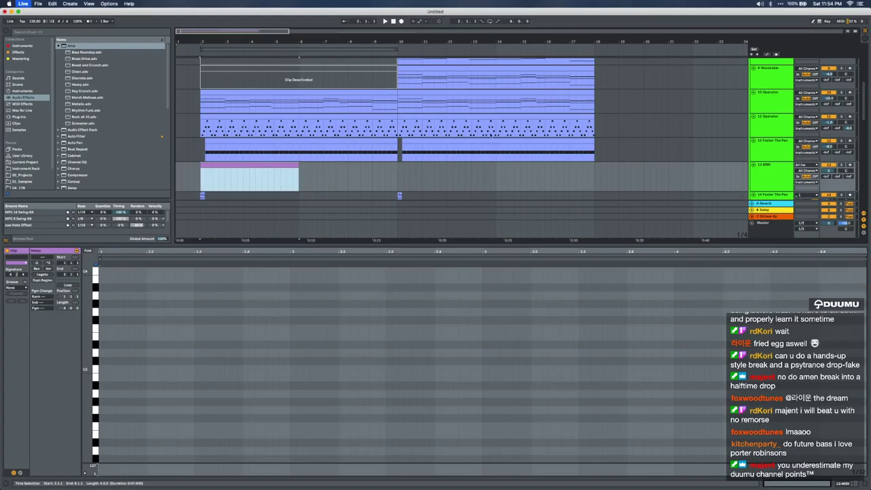
Set the audio input device to Boutique (2 In, 2 Out) in the preferences and check the setting
{"action": "key", "text": "super+comma"}
{"action": "left_click", "coordinate": [476, 177]}
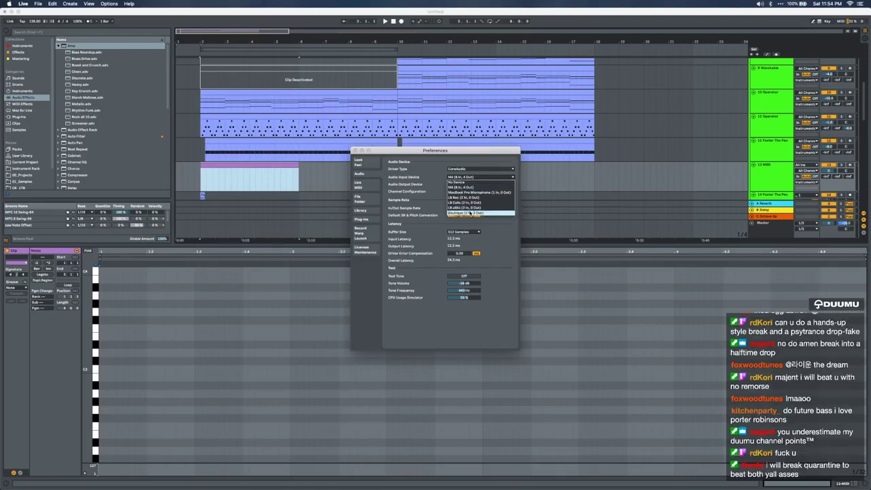
{"action": "left_click", "coordinate": [387, 171]}
{"action": "left_click", "coordinate": [354, 150]}
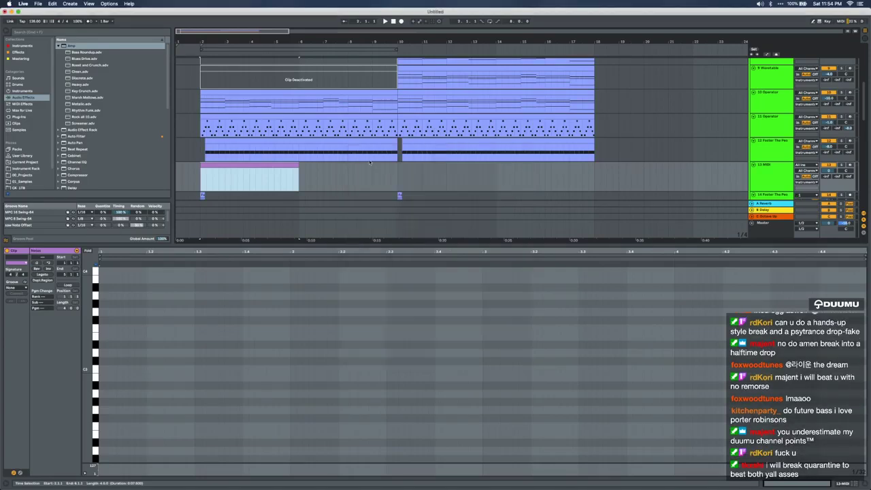
{"action": "key", "text": "super+comma"}
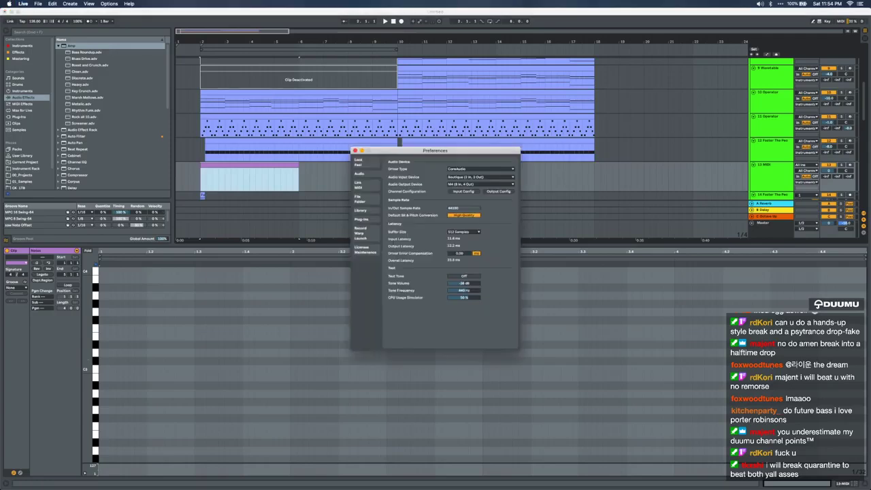
{"action": "key", "text": "super+comma"}
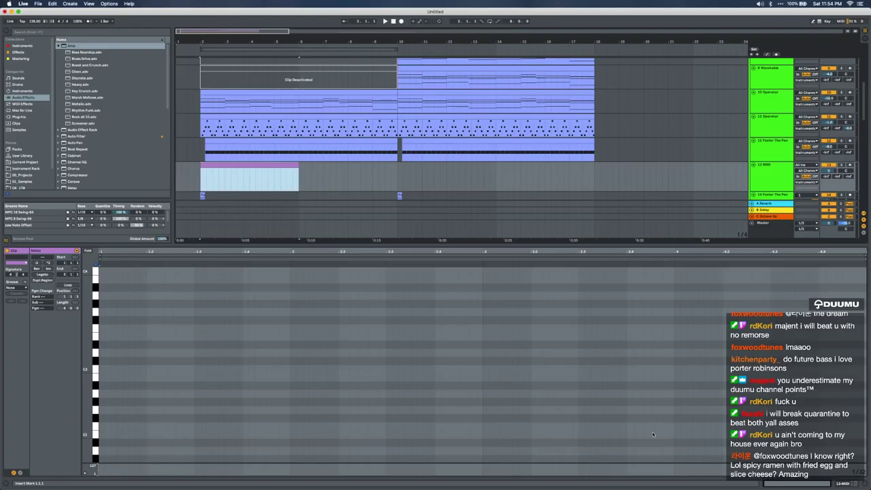
Search the browser for the External Instrument device and load it onto the 13 MIDI track
{"action": "key", "text": "shift+Tab"}
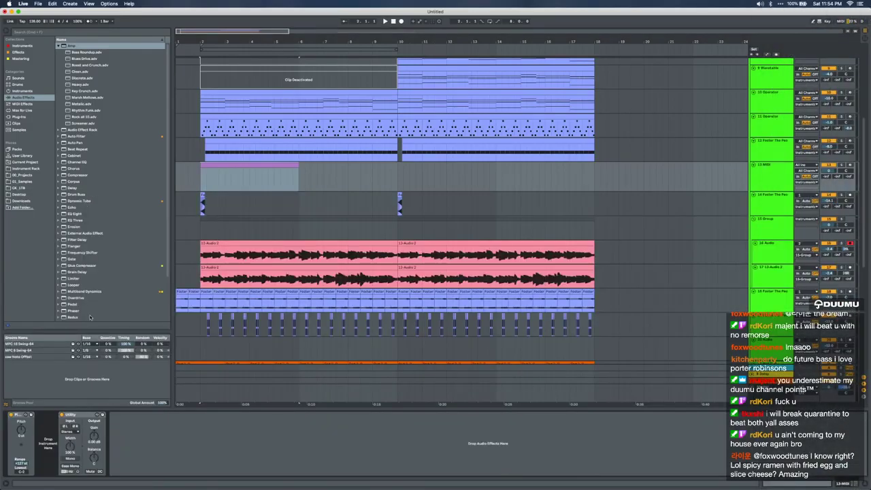
{"action": "key", "text": "super+f"}
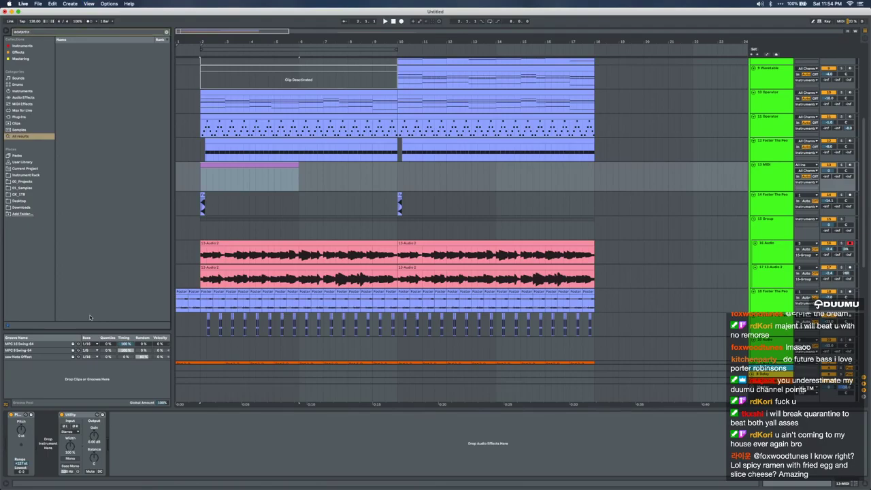
{"action": "type", "text": "extern"}
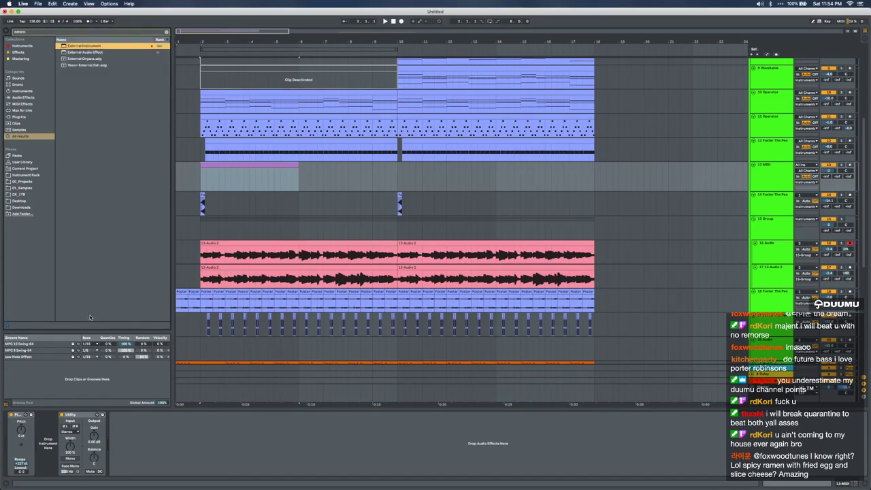
{"action": "key", "text": "Return"}
Route the External Instrument's MIDI to Boutique on channel 1 and take its audio from input 1/2
{"action": "key", "text": "super+comma"}
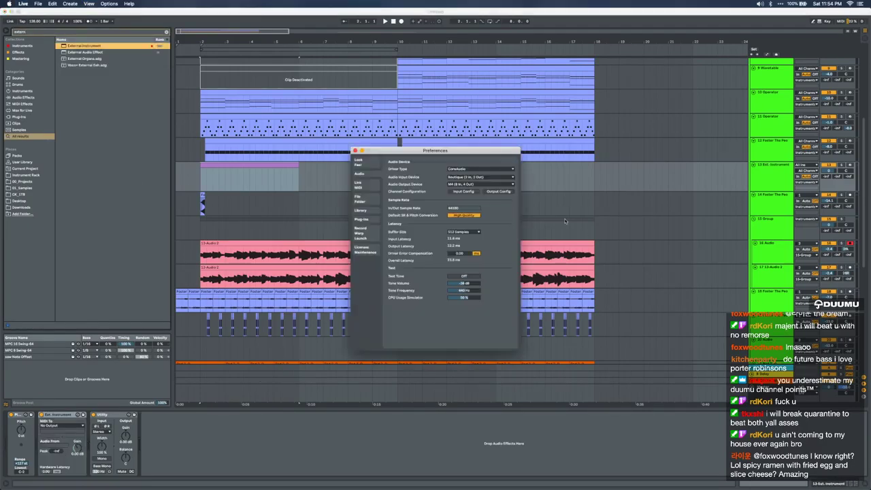
{"action": "left_click", "coordinate": [354, 150]}
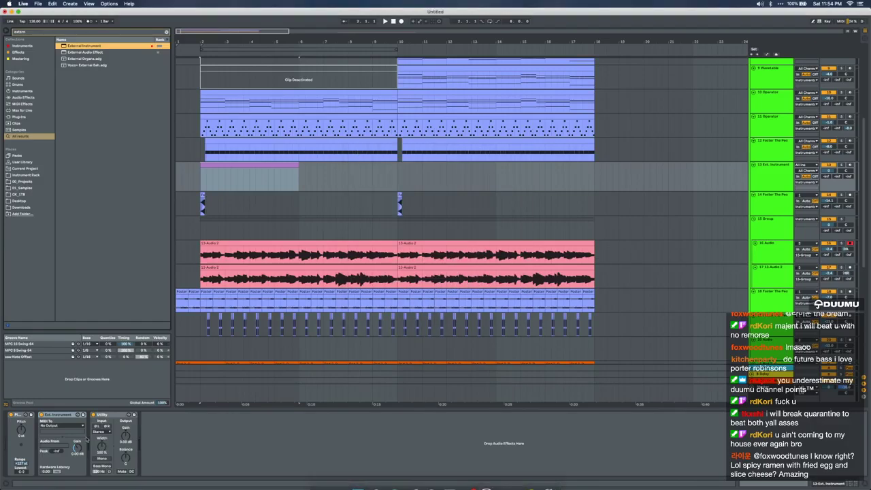
{"action": "left_click", "coordinate": [53, 426]}
{"action": "left_click", "coordinate": [51, 431]}
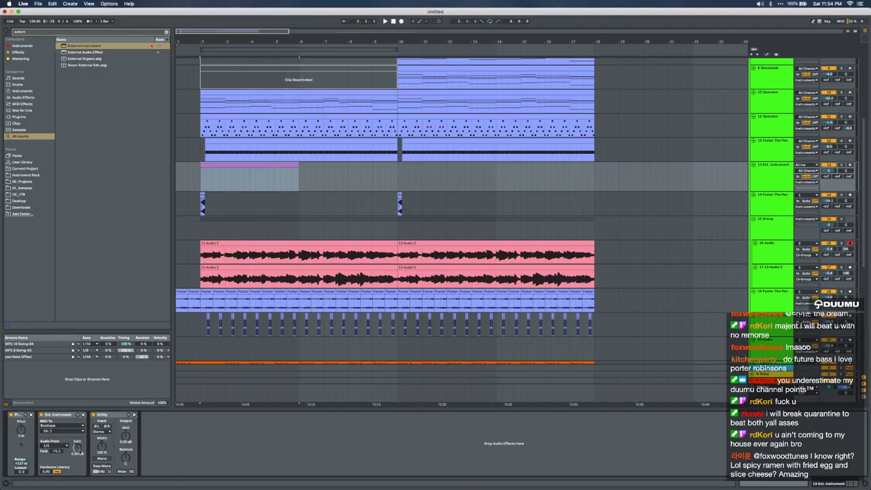
Open the empty clip on the 13 Ext. Instrument track for note editing and lower the track volume to about -3.9 dB
{"action": "key", "text": "super+shift+m"}
{"action": "double_click", "coordinate": [236, 185]}
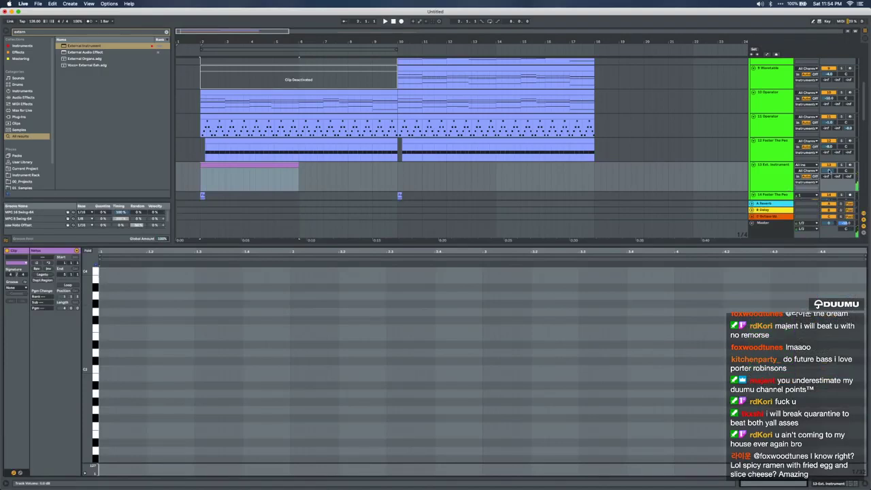
{"action": "left_click_drag", "start_coordinate": [828, 173], "coordinate": [830, 170]}
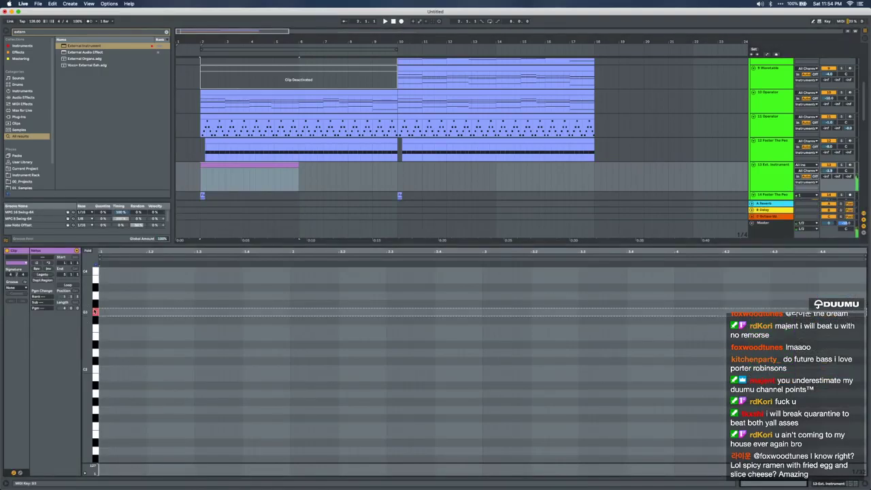
Enter an eighth note on F4 at the clip start and repeat it to thirteen consecutive notes while playing along
{"action": "scroll", "coordinate": [104, 329], "scroll_direction": "up", "scroll_amount": 3}
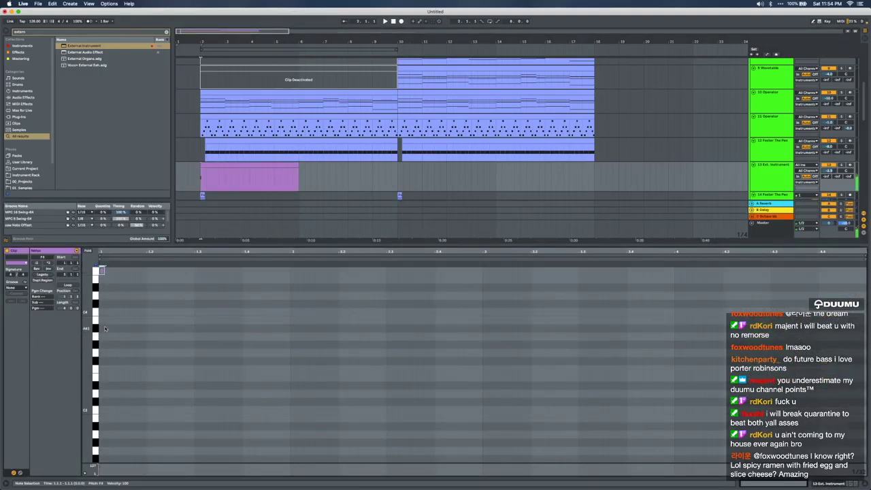
{"action": "key", "text": "space"}
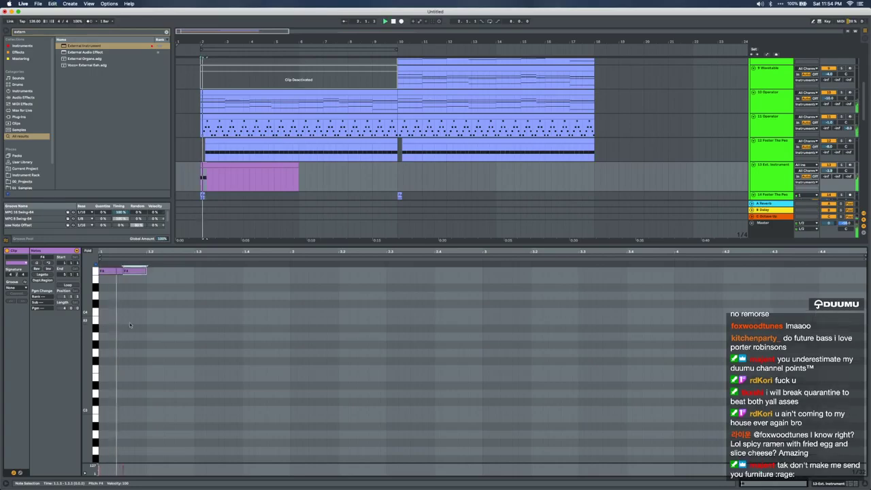
{"action": "key", "text": "super+d"}
{"action": "key", "text": "super+d"}
{"action": "key", "text": "super+d"}
{"action": "key", "text": "super+d"}
{"action": "key", "text": "super+d"}
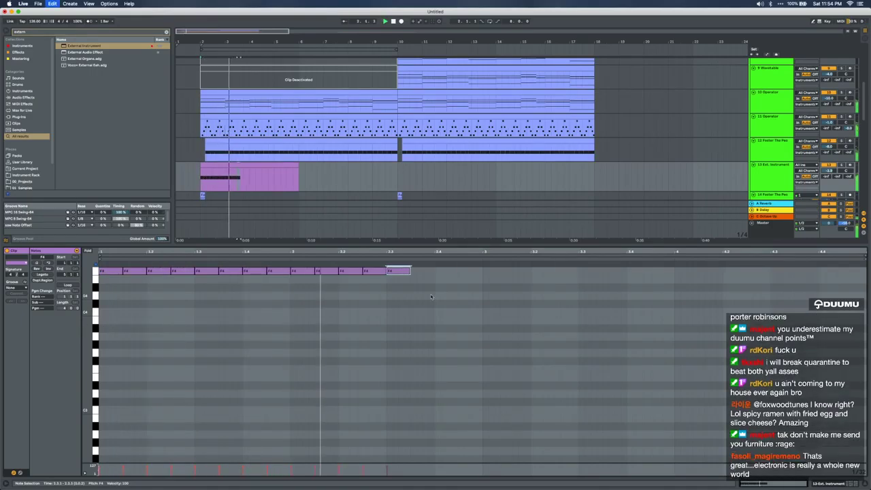
Continue the line with three eighth notes on D4 to complete the two-bar phrase
{"action": "key", "text": "Down"}
{"action": "key", "text": "Down"}
{"action": "key", "text": "Down"}
{"action": "left_click", "coordinate": [418, 285]}
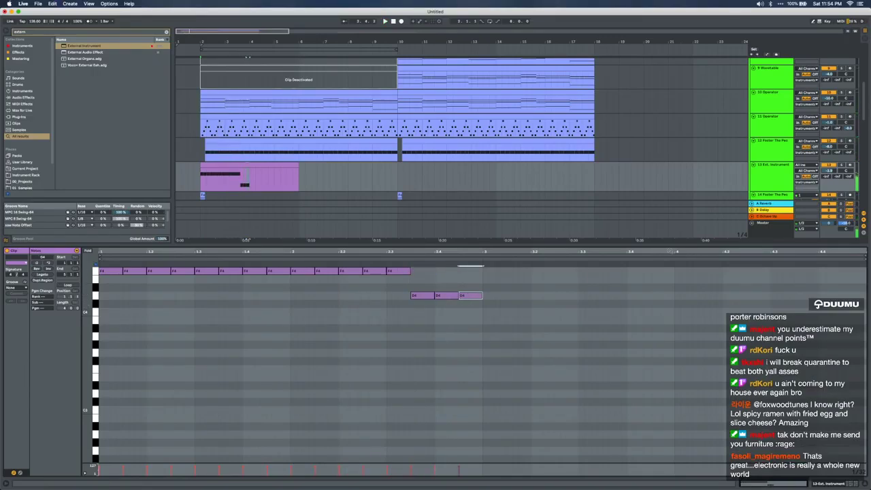
Solo the external instrument track, transpose all notes up an octave, and add an A#3, F4, A4, A#4 arpeggio in eighth notes below
{"action": "left_click", "coordinate": [842, 165]}
{"action": "left_click", "coordinate": [124, 276]}
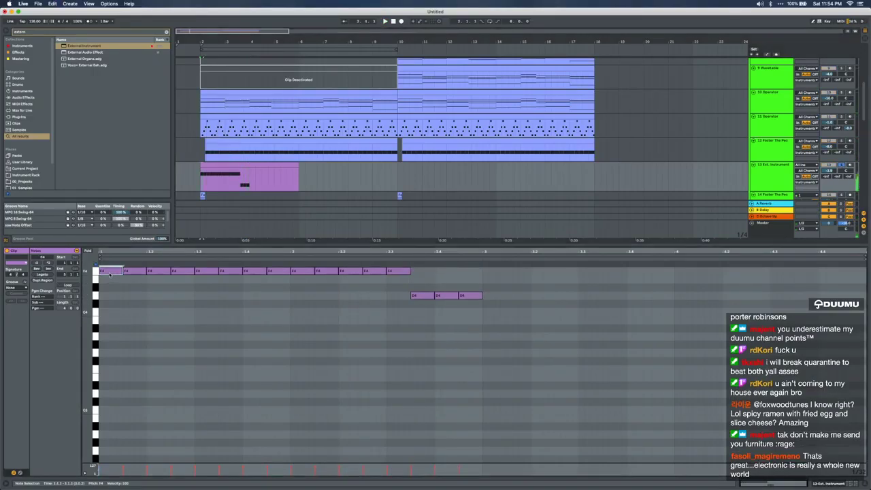
{"action": "key", "text": "super+a"}
{"action": "left_click_drag", "start_coordinate": [109, 274], "coordinate": [109, 370]}
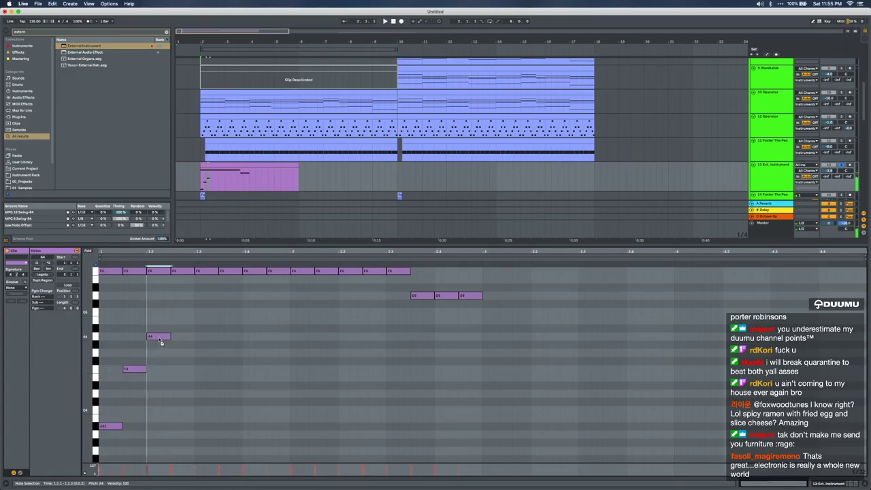
Repeat the four-note arpeggio three more times to fill both bars, auditioning the phrase
{"action": "left_click_drag", "start_coordinate": [183, 319], "coordinate": [97, 452]}
{"action": "key", "text": "space"}
{"action": "key", "text": "ctrl+d"}
{"action": "key", "text": "ctrl+d"}
{"action": "key", "text": "ctrl+d"}
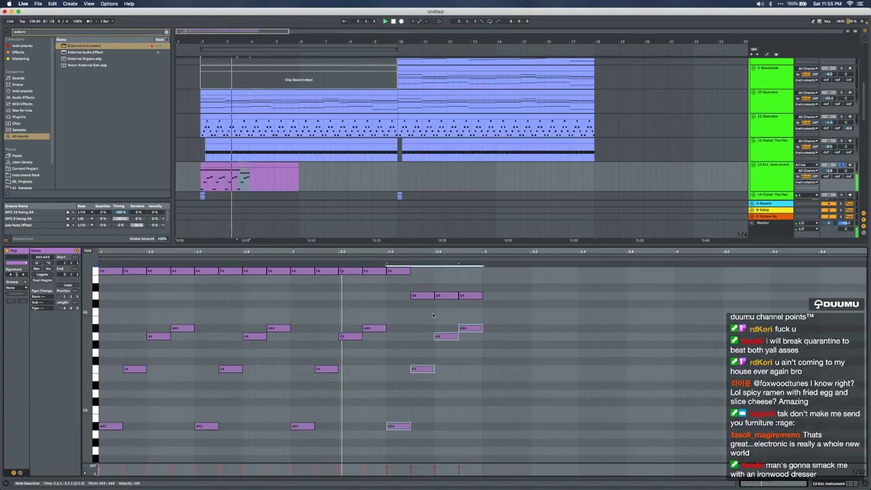
{"action": "key", "text": "space"}
Fill the A#3 row with continuous eighth notes across both bars and lower their velocity
{"action": "left_click", "coordinate": [95, 425]}
{"action": "key", "text": "shift+Up"}
{"action": "key", "text": "super+z"}
{"action": "left_click_drag", "start_coordinate": [110, 427], "coordinate": [184, 430]}
{"action": "left_click", "coordinate": [95, 426]}
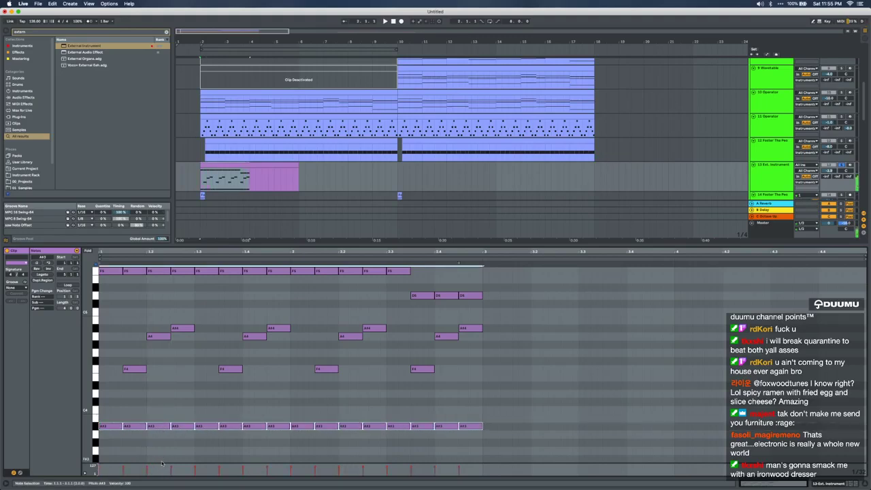
{"action": "left_click_drag", "start_coordinate": [170, 468], "coordinate": [171, 474]}
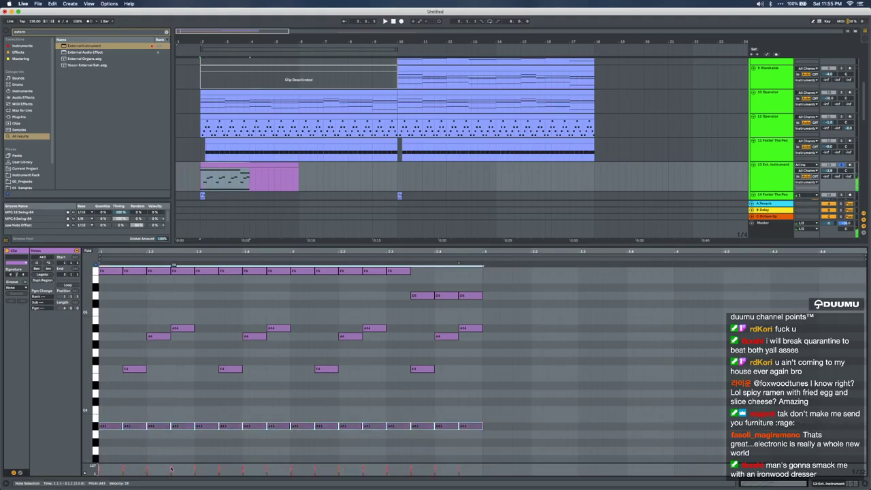
Loop bars 2.1.1 to 4.1.1 around the new phrase and play it back
{"action": "key", "text": "space"}
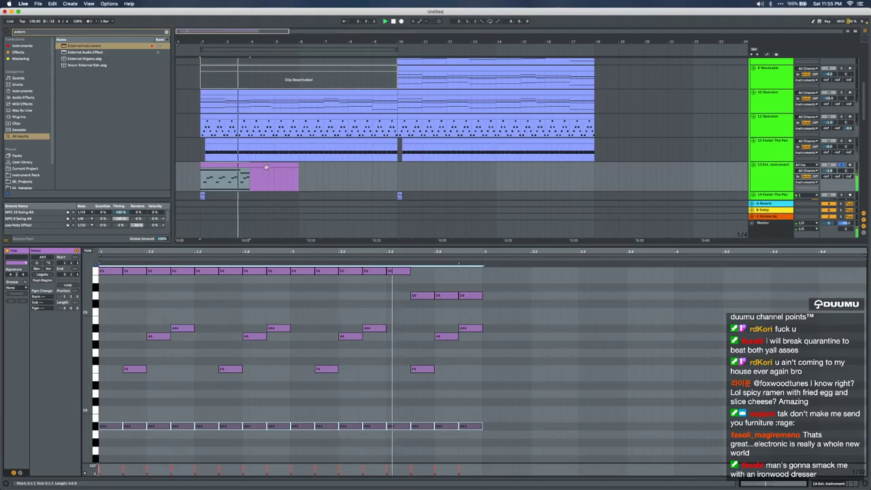
{"action": "left_click", "coordinate": [199, 179]}
{"action": "key", "text": "super+l"}
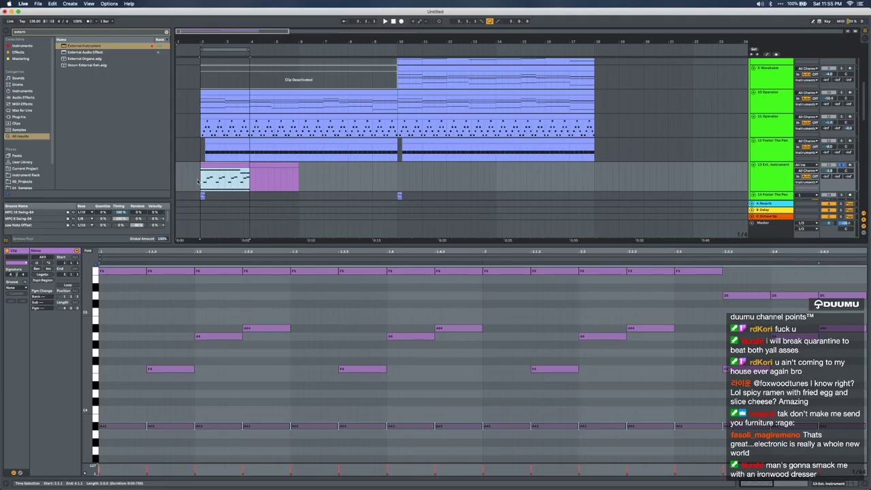
{"action": "key", "text": "space"}
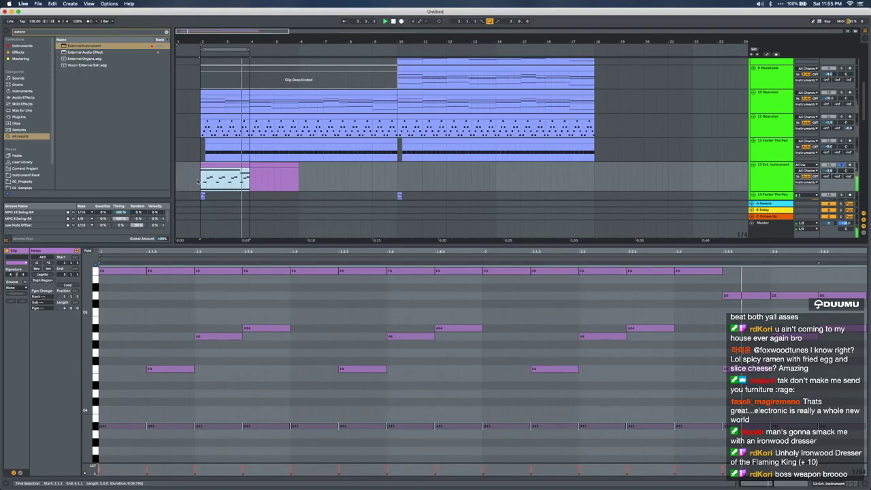
Try transposing all notes of the phrase down an octave
{"action": "left_click", "coordinate": [306, 400]}
{"action": "key", "text": "super+a"}
{"action": "key", "text": "shift+Down"}
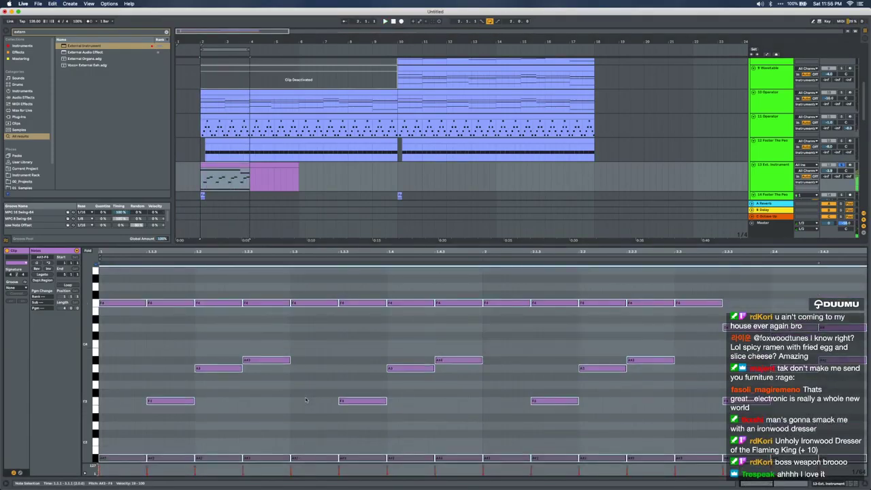
{"action": "scroll", "coordinate": [307, 400], "scroll_direction": "down", "scroll_amount": 2}
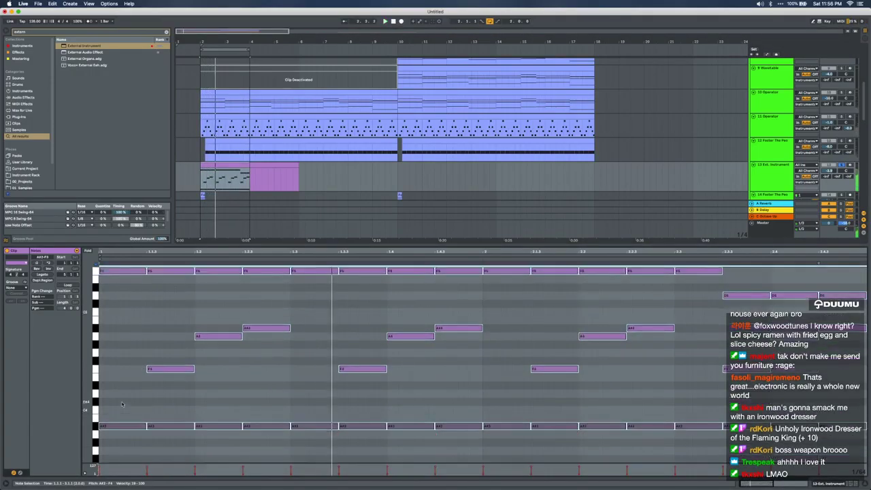
Move the F5 notes down an octave to F4 and the three D5 notes down an octave to D4
{"action": "left_click", "coordinate": [97, 270]}
{"action": "key", "text": "shift+Down"}
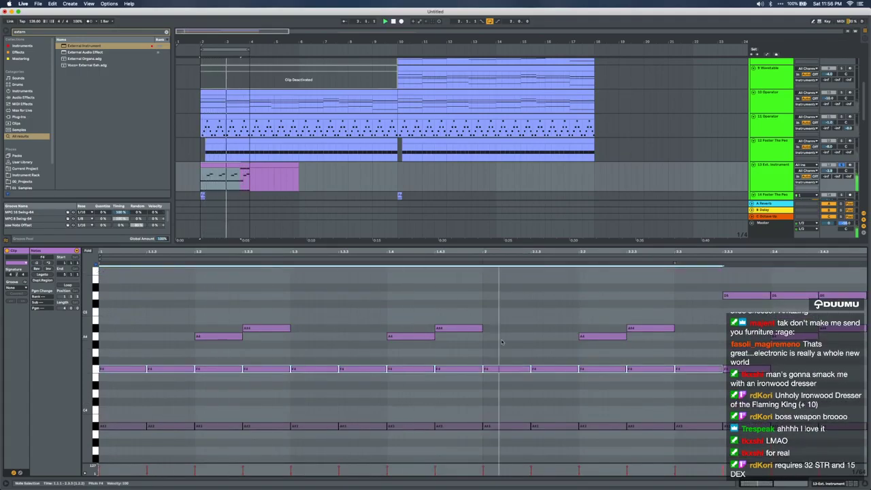
{"action": "scroll", "coordinate": [502, 343], "scroll_direction": "down", "scroll_amount": 4}
{"action": "scroll", "coordinate": [502, 342], "scroll_direction": "up", "scroll_amount": 1}
{"action": "left_click_drag", "start_coordinate": [473, 320], "coordinate": [553, 297]}
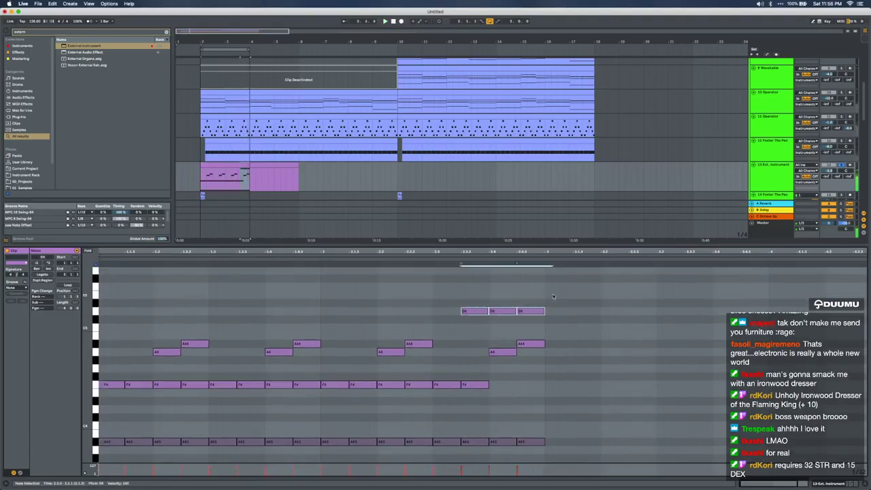
{"action": "key", "text": "shift+Down"}
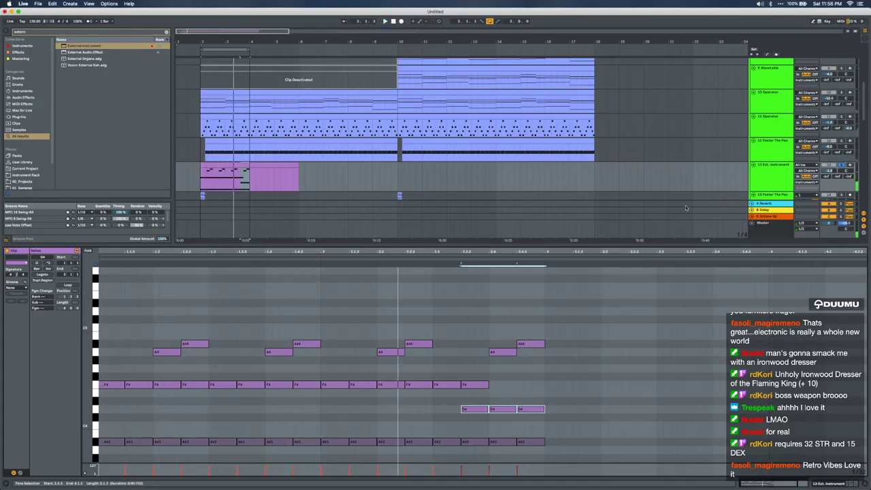
Insert an audio track below the external instrument, turn looping off, and record the synth phrase onto it from 2.1.1
{"action": "left_click", "coordinate": [761, 178]}
{"action": "key", "text": "super+t"}
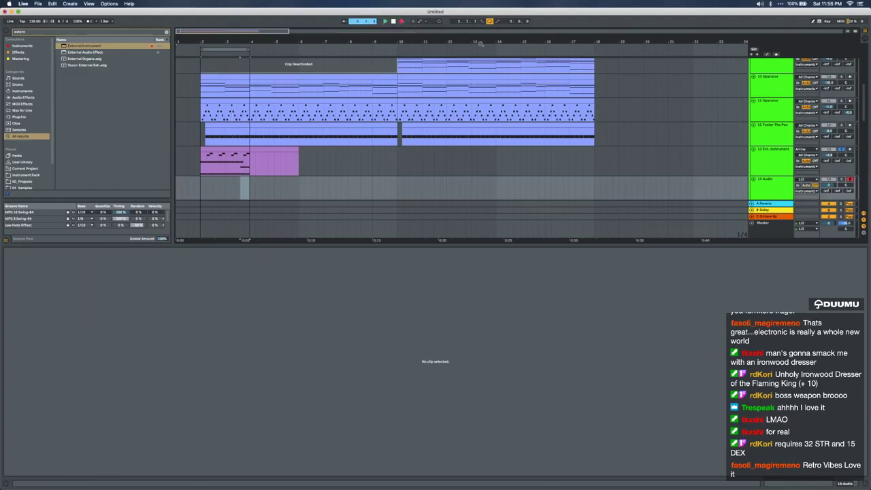
{"action": "left_click", "coordinate": [488, 22]}
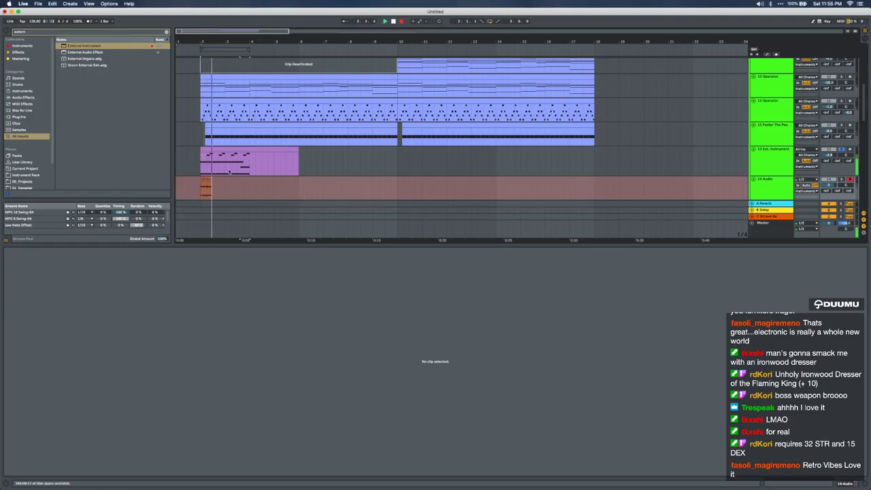
{"action": "scroll", "coordinate": [229, 172], "scroll_direction": "up", "scroll_amount": 3}
{"action": "scroll", "coordinate": [229, 171], "scroll_direction": "left", "scroll_amount": 3}
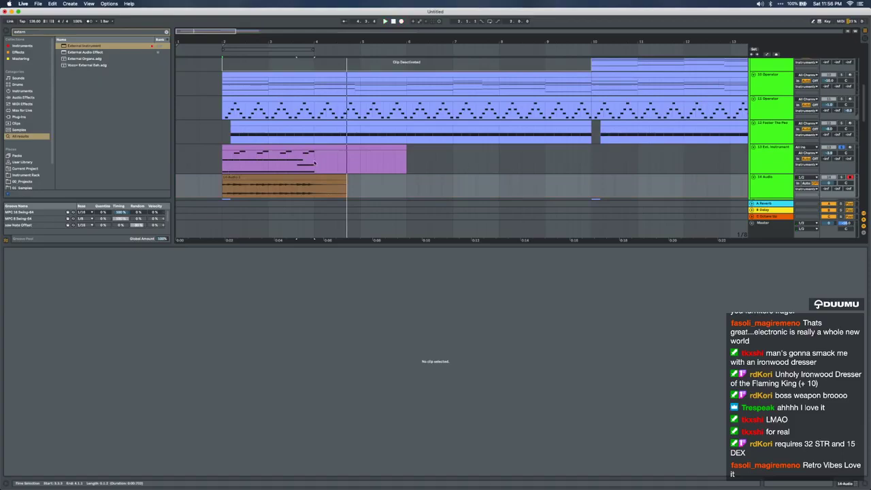
Duplicate the two-bar phrase from 2.1.1 to 4.1.1 directly after itself and record the synth again over the first take
{"action": "left_click_drag", "start_coordinate": [314, 163], "coordinate": [222, 163]}
{"action": "key", "text": "super+d"}
{"action": "left_click", "coordinate": [272, 177]}
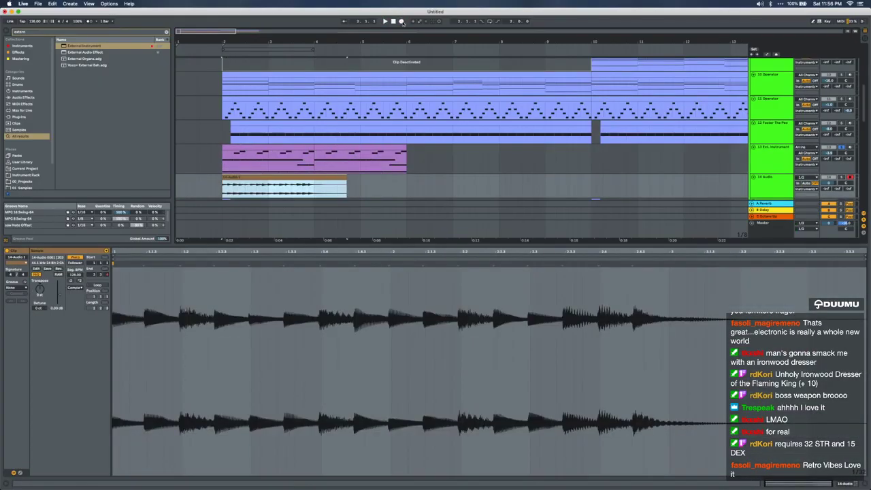
{"action": "left_click", "coordinate": [402, 21]}
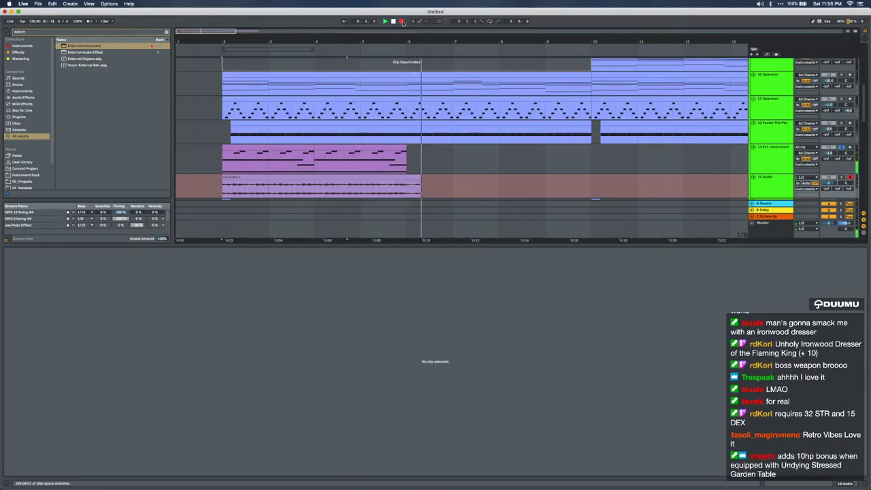
Duplicate the external instrument track's six-bar span starting at 2.1.1 to 8.1.1 while recording, and end the recording in bar 12
{"action": "left_click", "coordinate": [282, 147]}
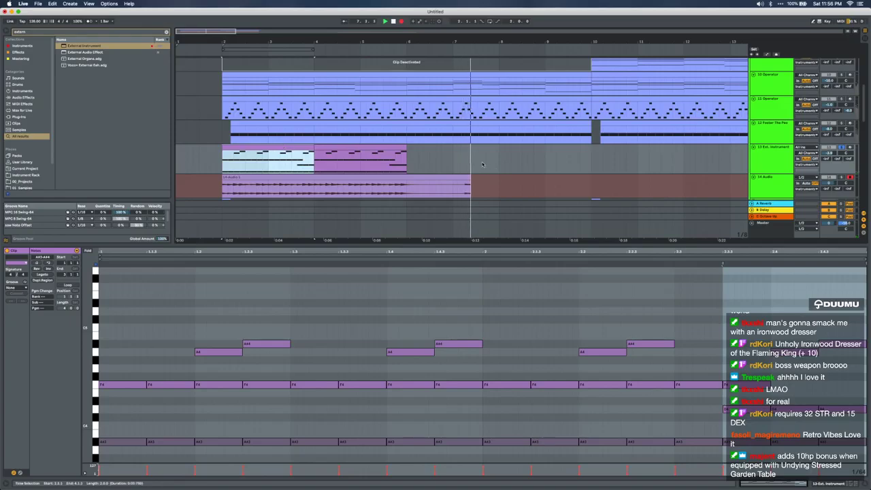
{"action": "left_click", "coordinate": [495, 161], "text": "shift"}
{"action": "left_click_drag", "start_coordinate": [496, 161], "coordinate": [500, 161]}
{"action": "key", "text": "super+d"}
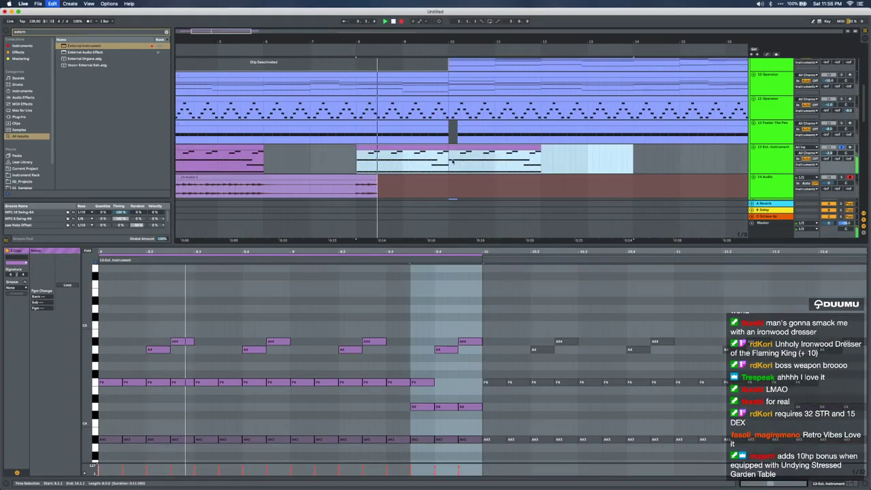
{"action": "key", "text": "super+d"}
{"action": "scroll", "coordinate": [459, 161], "scroll_direction": "left", "scroll_amount": 6}
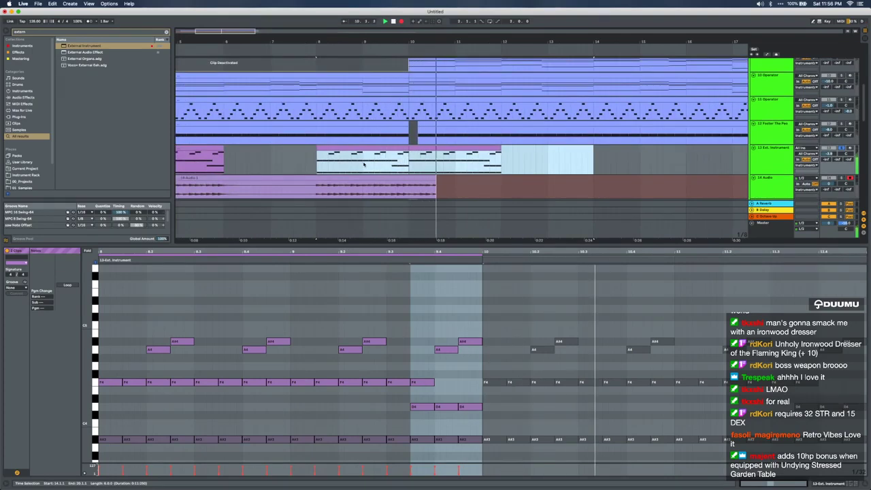
{"action": "scroll", "coordinate": [431, 161], "scroll_direction": "down", "scroll_amount": 5}
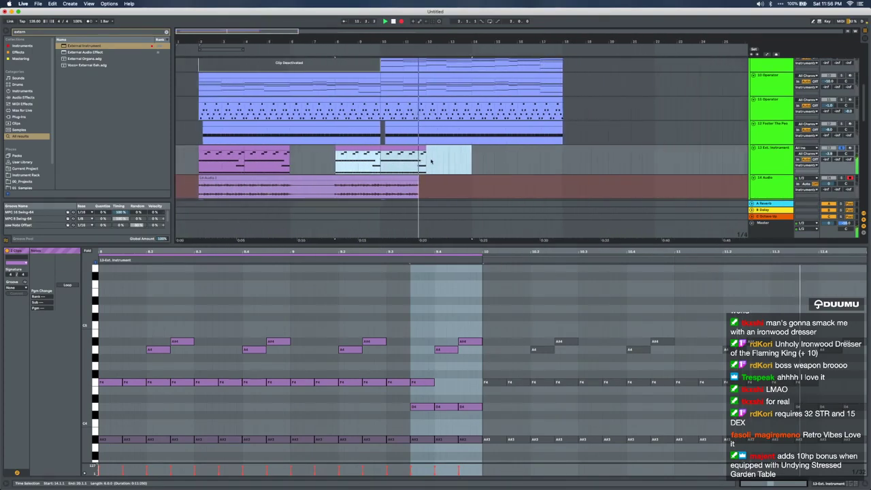
{"action": "key", "text": "F9"}
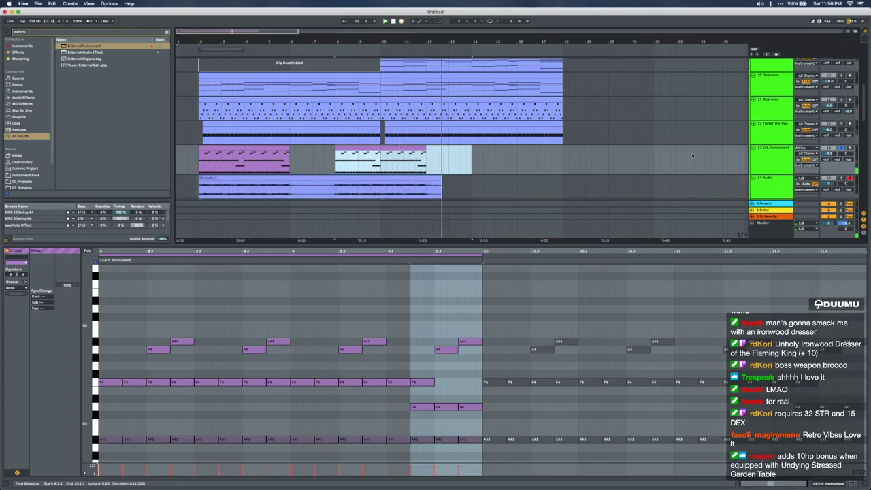
Delete the external instrument track and solo the audio track holding the recorded synth phrase
{"action": "left_click", "coordinate": [757, 158]}
{"action": "key", "text": "Delete"}
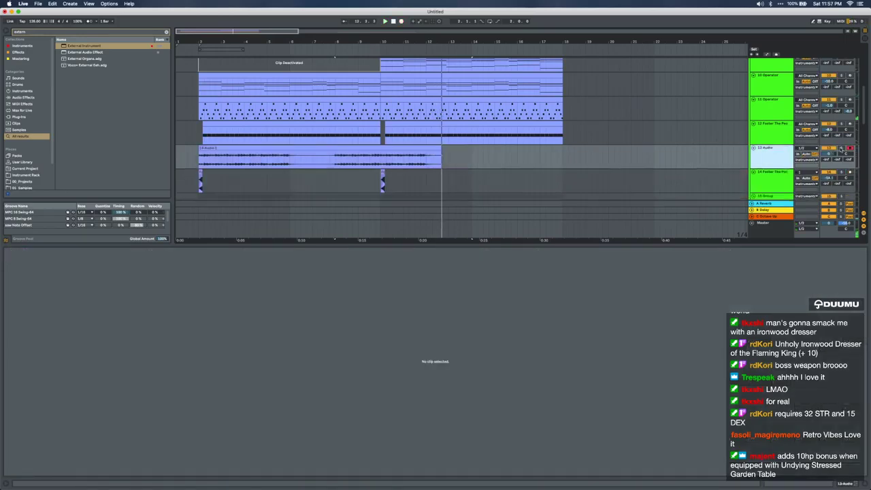
{"action": "left_click", "coordinate": [841, 149]}
{"action": "scroll", "coordinate": [814, 166], "scroll_direction": "up", "scroll_amount": 2}
{"action": "left_click_drag", "start_coordinate": [776, 181], "coordinate": [781, 166]}
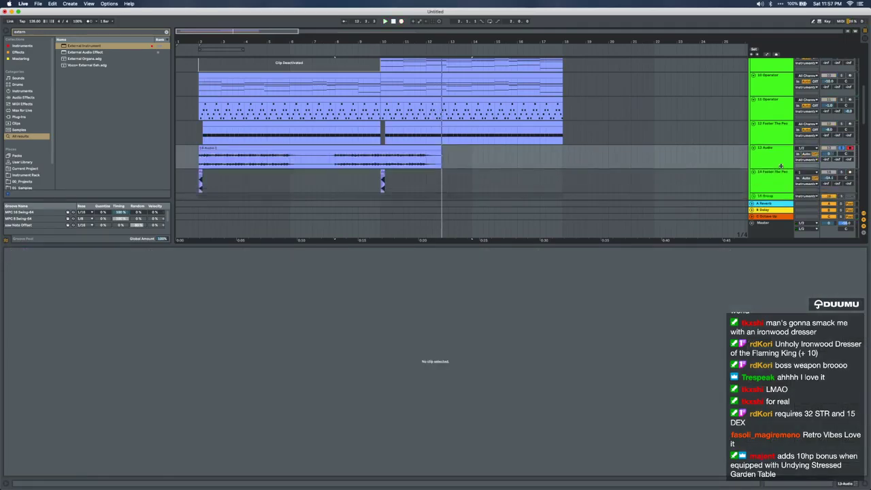
Split the synth recording at 6.1.1, delete everything after the split, and play the remaining four bars from 2.1.1
{"action": "left_click", "coordinate": [289, 166]}
{"action": "key", "text": "super+e"}
{"action": "left_click", "coordinate": [302, 149]}
{"action": "key", "text": "Delete"}
{"action": "left_click", "coordinate": [236, 148]}
{"action": "key", "text": "space"}
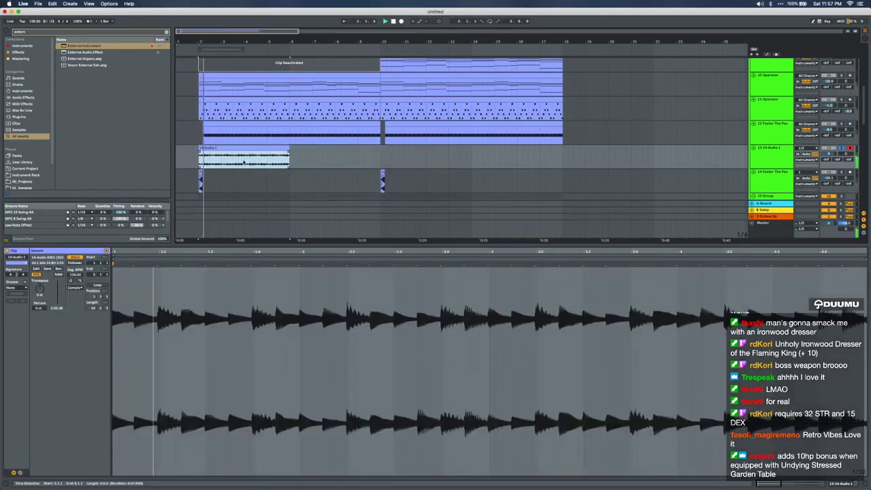
{"action": "left_click", "coordinate": [243, 161]}
{"action": "key", "text": "space"}
Copy the eighth-note slice at 4.1.1 of the synth recording and paste it over the recording's start at 2.1.1
{"action": "double_click", "coordinate": [244, 161]}
{"action": "key", "text": "plus"}
{"action": "key", "text": "plus"}
{"action": "key", "text": "plus"}
{"action": "key", "text": "plus"}
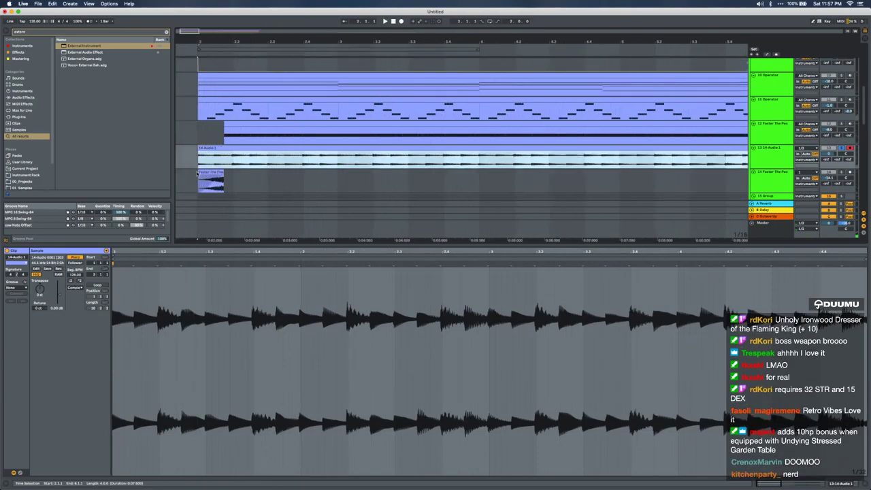
{"action": "scroll", "coordinate": [244, 160], "scroll_direction": "down", "scroll_amount": 4}
{"action": "scroll", "coordinate": [359, 157], "scroll_direction": "up", "scroll_amount": 6}
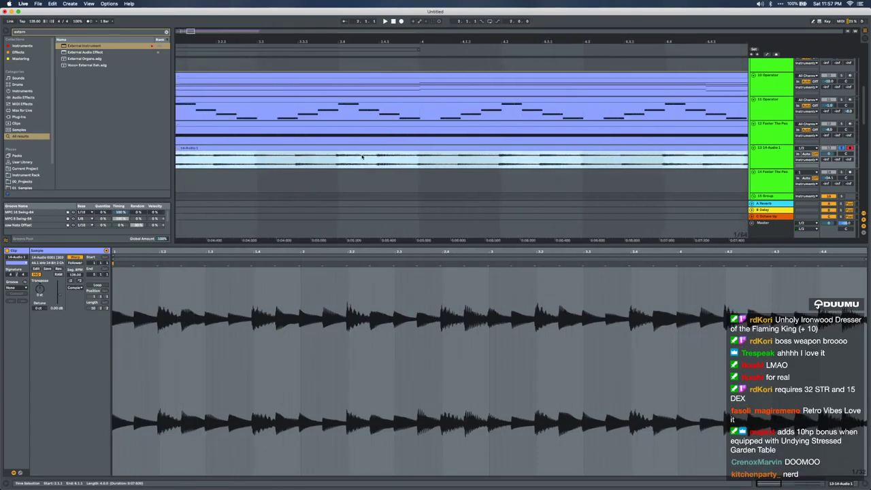
{"action": "left_click", "coordinate": [422, 150]}
{"action": "scroll", "coordinate": [422, 146], "scroll_direction": "down", "scroll_amount": 5}
{"action": "left_click_drag", "start_coordinate": [422, 149], "coordinate": [430, 163]}
{"action": "left_click", "coordinate": [248, 164]}
{"action": "key", "text": "super+v"}
Listen to the patched start of the synth recording from 2.1.1
{"action": "scroll", "coordinate": [250, 155], "scroll_direction": "up", "scroll_amount": 5}
{"action": "key", "text": "space"}
{"action": "key", "text": "space"}
{"action": "left_click", "coordinate": [250, 155]}
{"action": "left_click", "coordinate": [256, 147]}
{"action": "key", "text": "space"}
{"action": "key", "text": "space"}
{"action": "scroll", "coordinate": [257, 148], "scroll_direction": "down", "scroll_amount": 4}
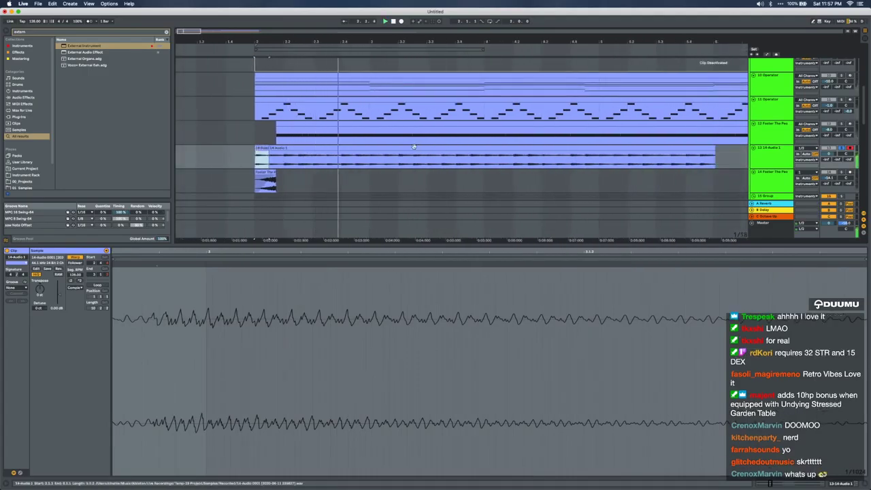
Select the synth recording's two bars from 4.1.1 to 6.1.1 and duplicate them twice, extending the part to 10.1.1
{"action": "left_click", "coordinate": [287, 148], "text": "shift"}
{"action": "scroll", "coordinate": [287, 148], "scroll_direction": "down", "scroll_amount": 5}
{"action": "left_click", "coordinate": [287, 148]}
{"action": "mouse_move", "coordinate": [311, 159]}
{"action": "left_mouse_down"}
{"action": "mouse_move", "coordinate": [252, 161]}
{"action": "mouse_move", "coordinate": [306, 162]}
{"action": "left_mouse_up"}
{"action": "key", "text": "super+d"}
{"action": "key", "text": "super+d"}
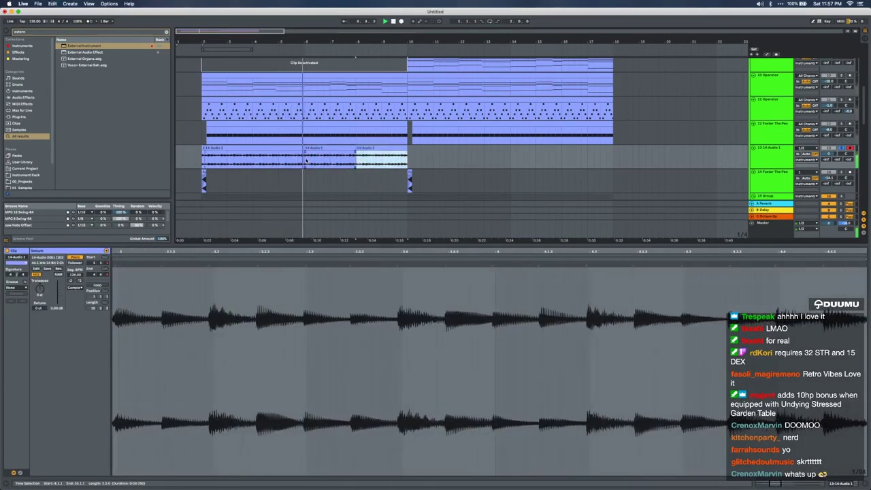
Duplicate the two-bar synth clip four more times to fill the track from 10.1.1 to 18.1.1
{"action": "left_click", "coordinate": [306, 156]}
{"action": "left_click", "coordinate": [360, 148]}
{"action": "key", "text": "ctrl+d"}
{"action": "key", "text": "ctrl+d"}
{"action": "key", "text": "ctrl+d"}
{"action": "key", "text": "super+d"}
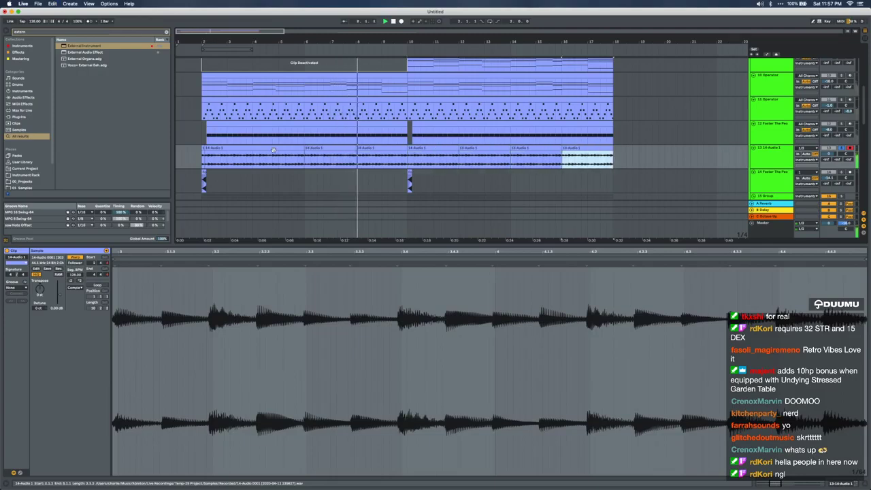
Duplicate the two-bar synth clip at 6.1.1 five times over the following copies, up to 18.1.1
{"action": "scroll", "coordinate": [289, 157], "scroll_direction": "up", "scroll_amount": 5}
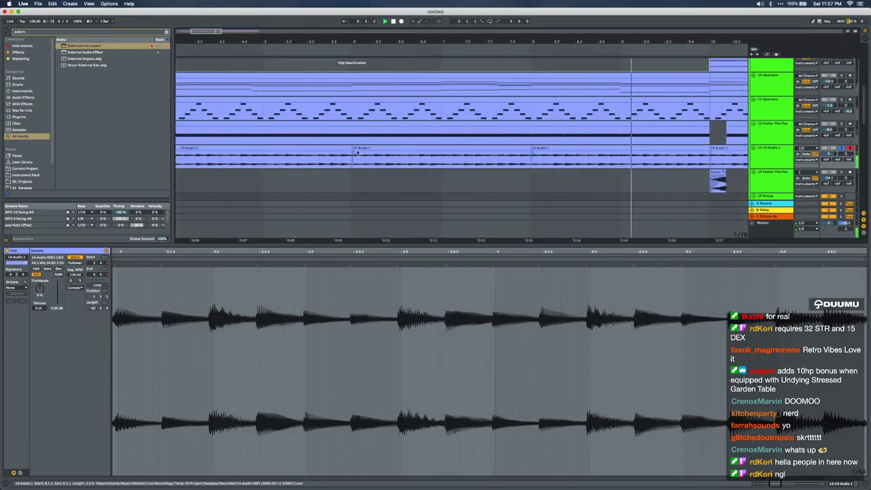
{"action": "left_click", "coordinate": [353, 153]}
{"action": "left_click", "coordinate": [355, 149]}
{"action": "key", "text": "super+d"}
{"action": "key", "text": "super+d"}
{"action": "key", "text": "super+d"}
{"action": "key", "text": "super+d"}
{"action": "key", "text": "super+d"}
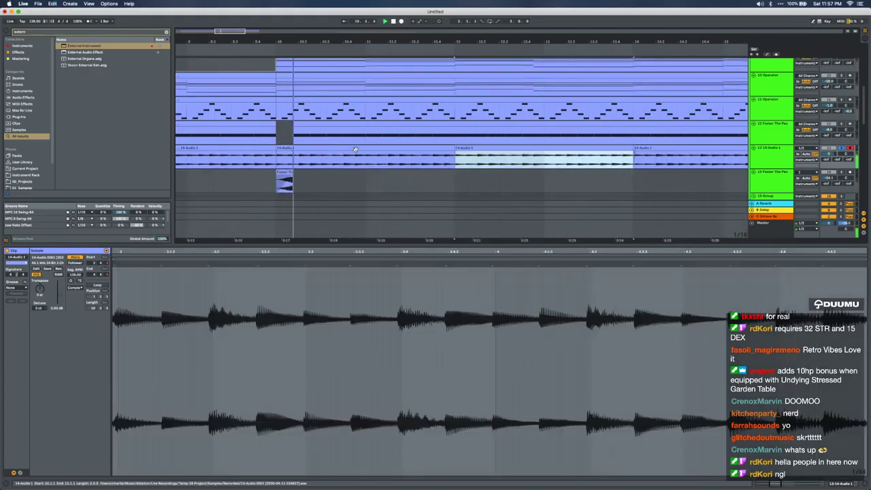
Loop the synth clips from 2.1.1 to 18.1.1 and raise the synth track's Octave Up send to about -15 dB
{"action": "scroll", "coordinate": [356, 149], "scroll_direction": "down", "scroll_amount": 10}
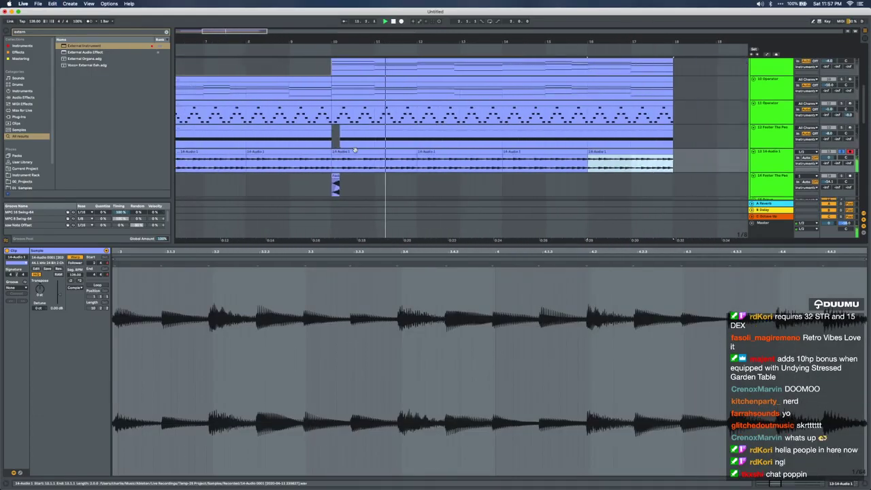
{"action": "left_click", "coordinate": [223, 150], "text": "shift"}
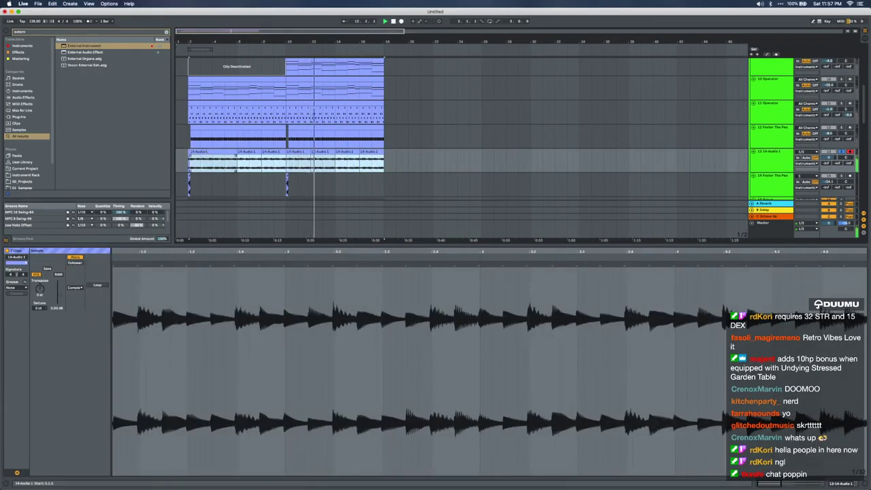
{"action": "key", "text": "super+l"}
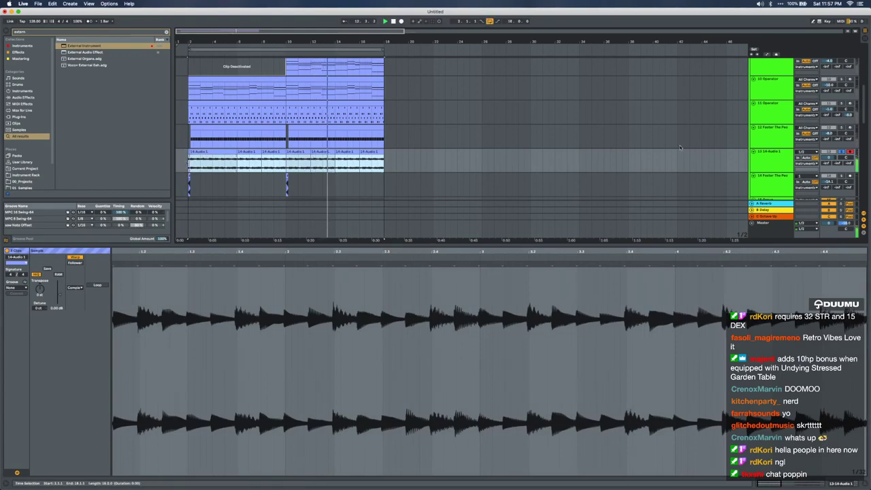
{"action": "left_click_drag", "start_coordinate": [849, 164], "coordinate": [849, 139]}
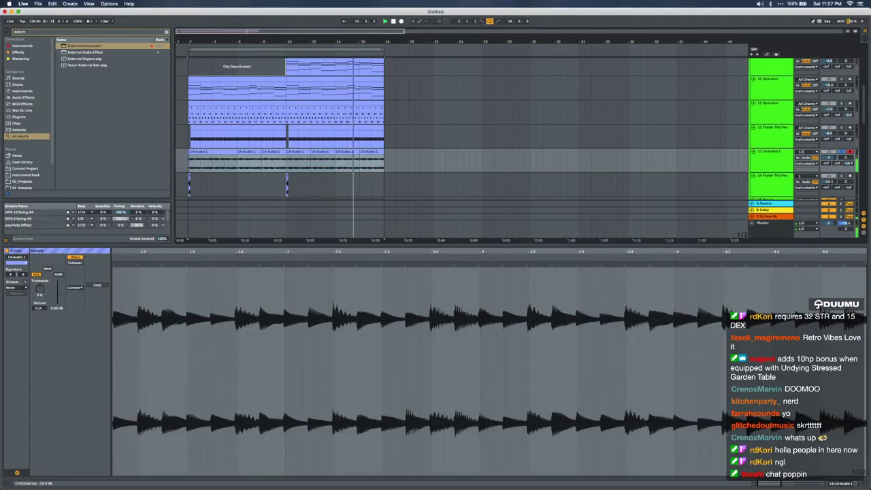
Add the AIRReverb plug-in after Utility on the synth audio track and close its window
{"action": "left_click", "coordinate": [789, 165]}
{"action": "key", "text": "shift+Tab"}
{"action": "key", "text": "super+f"}
{"action": "type", "text": "otrreverb"}
{"action": "key", "text": "Down"}
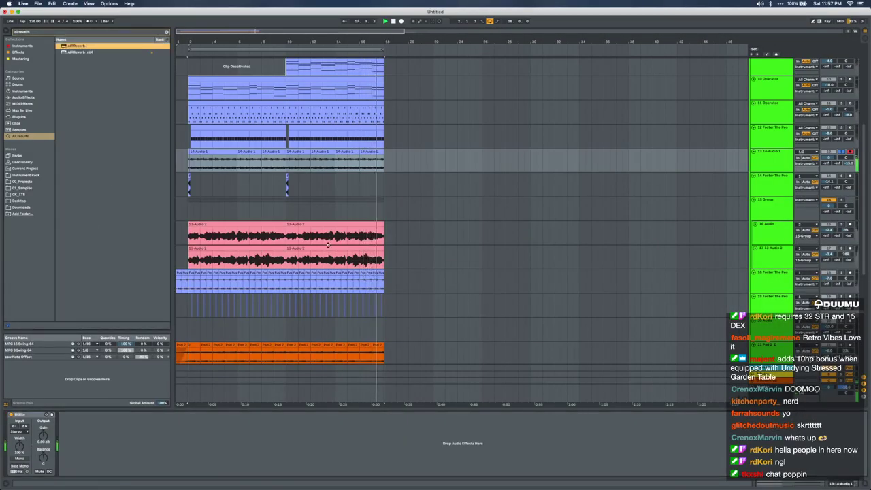
{"action": "key", "text": "Return"}
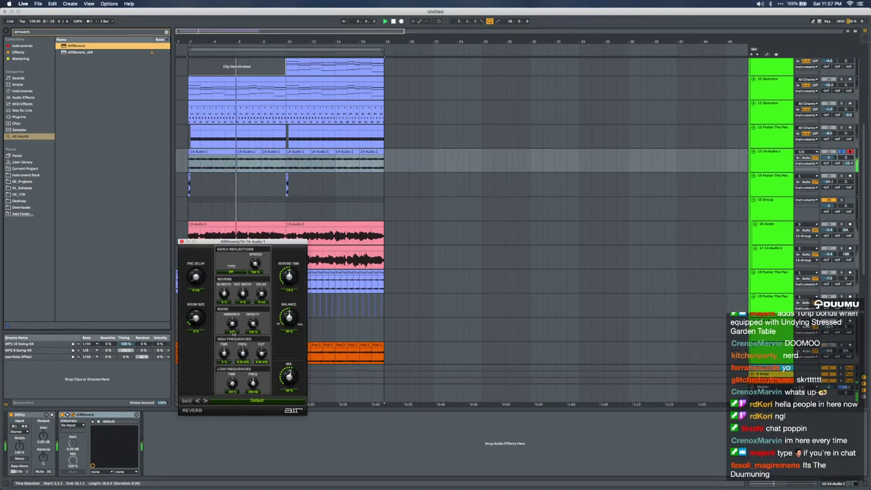
{"action": "left_click", "coordinate": [181, 241]}
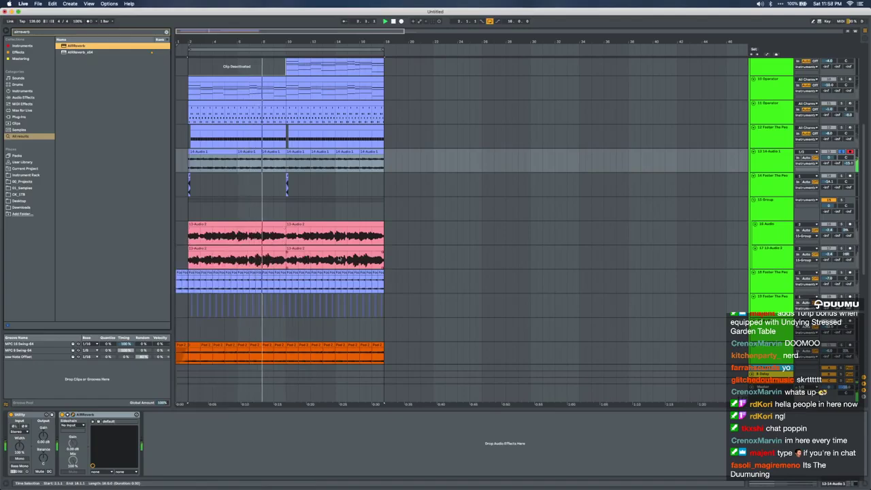
Solo both Pad 2_D tracks along with the synth track and lower the synth track's volume to about -2.4 dB
{"action": "scroll", "coordinate": [798, 229], "scroll_direction": "down", "scroll_amount": 6}
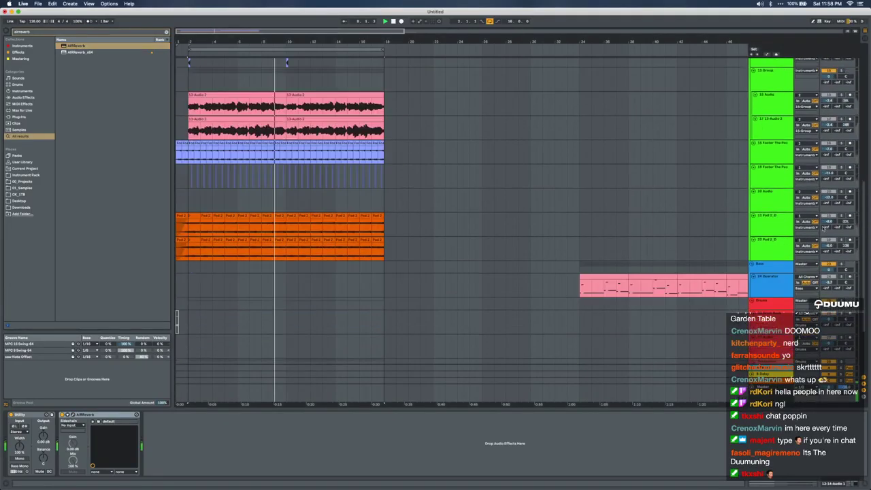
{"action": "scroll", "coordinate": [839, 262], "scroll_direction": "up", "scroll_amount": 3}
{"action": "left_click", "coordinate": [841, 256], "text": "super"}
{"action": "left_click", "coordinate": [841, 281], "text": "super"}
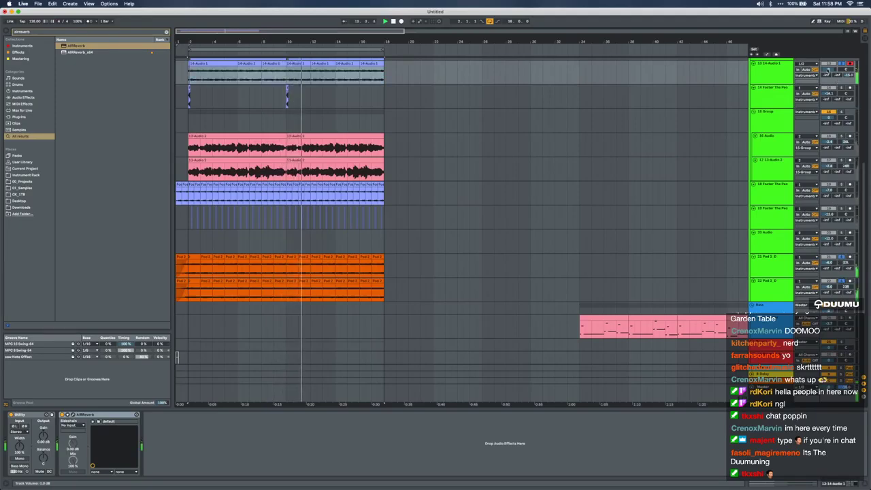
{"action": "scroll", "coordinate": [830, 70], "scroll_direction": "up", "scroll_amount": 1}
{"action": "scroll", "coordinate": [830, 71], "scroll_direction": "up", "scroll_amount": 3}
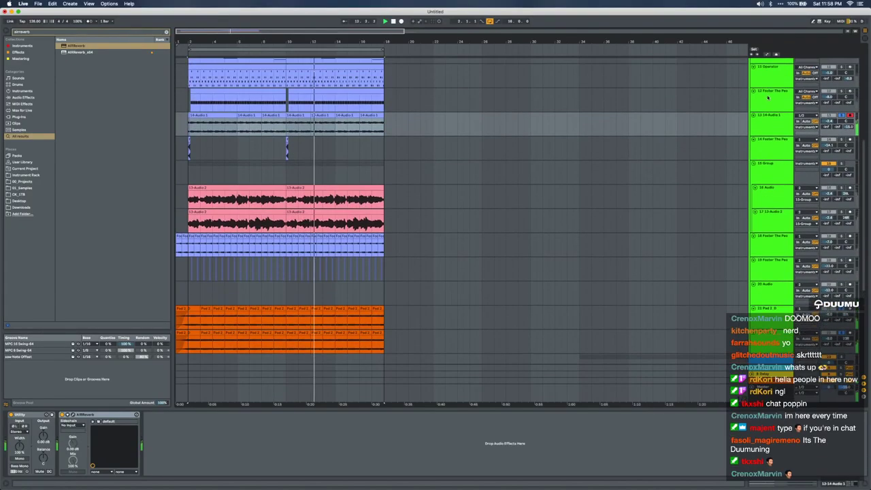
Add the 10 Operator and 11 Operator tracks to the soloed tracks
{"action": "left_click", "coordinate": [768, 96]}
{"action": "scroll", "coordinate": [775, 150], "scroll_direction": "up", "scroll_amount": 2}
{"action": "scroll", "coordinate": [775, 149], "scroll_direction": "up", "scroll_amount": 4}
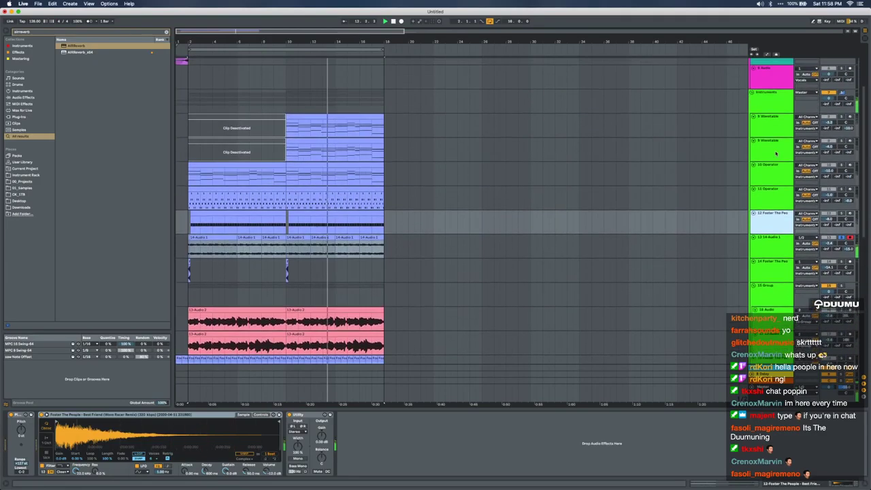
{"action": "left_click", "coordinate": [841, 189]}
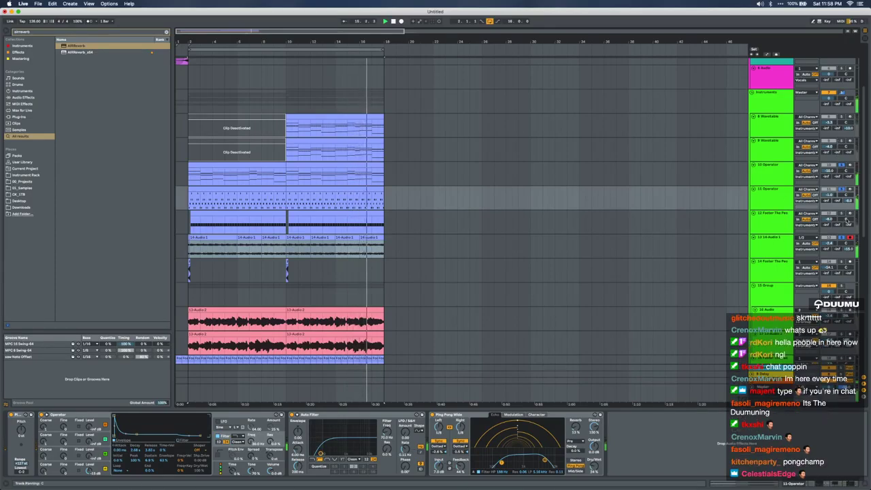
Move the short Foster The People audio track above the synth audio track and set track 12's volume to about -7.5 dB
{"action": "scroll", "coordinate": [446, 230], "scroll_direction": "up", "scroll_amount": 2}
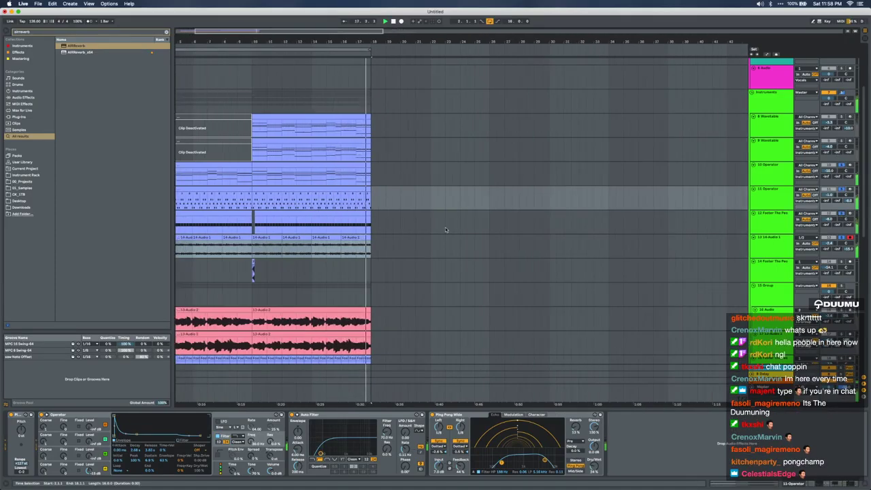
{"action": "scroll", "coordinate": [446, 230], "scroll_direction": "left", "scroll_amount": 3}
{"action": "left_click_drag", "start_coordinate": [759, 260], "coordinate": [765, 229]}
{"action": "left_click_drag", "start_coordinate": [828, 216], "coordinate": [829, 212]}
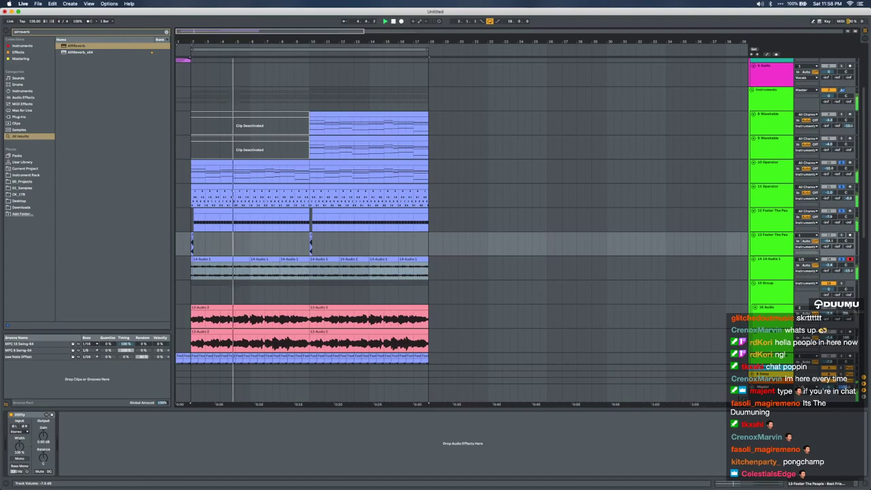
Stop playback, clear all track solos, and turn looping off to play the full mix from the arrangement's start
{"action": "scroll", "coordinate": [470, 236], "scroll_direction": "up", "scroll_amount": 3}
{"action": "scroll", "coordinate": [470, 236], "scroll_direction": "left", "scroll_amount": 5}
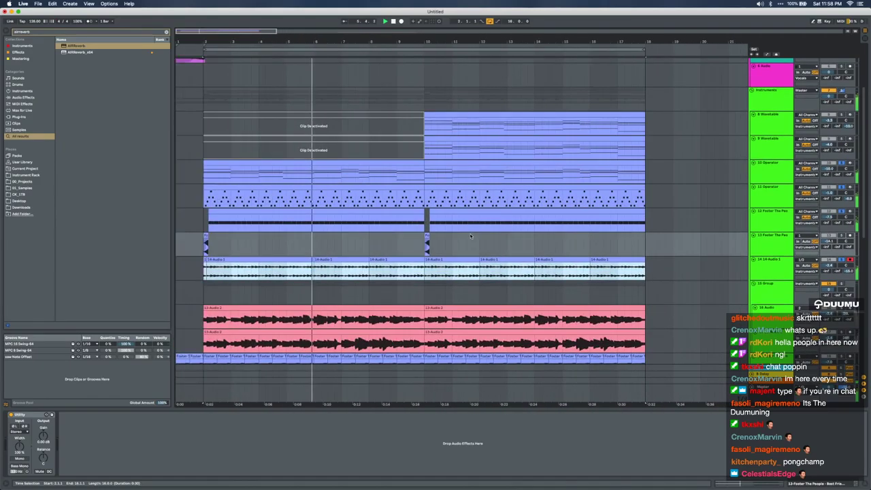
{"action": "key", "text": "space"}
{"action": "left_click", "coordinate": [841, 211]}
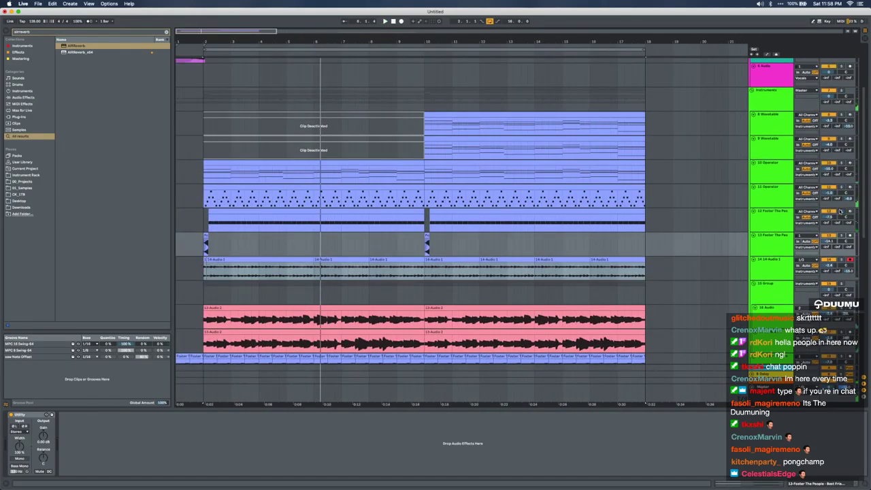
{"action": "left_click", "coordinate": [180, 242]}
{"action": "left_click", "coordinate": [489, 21]}
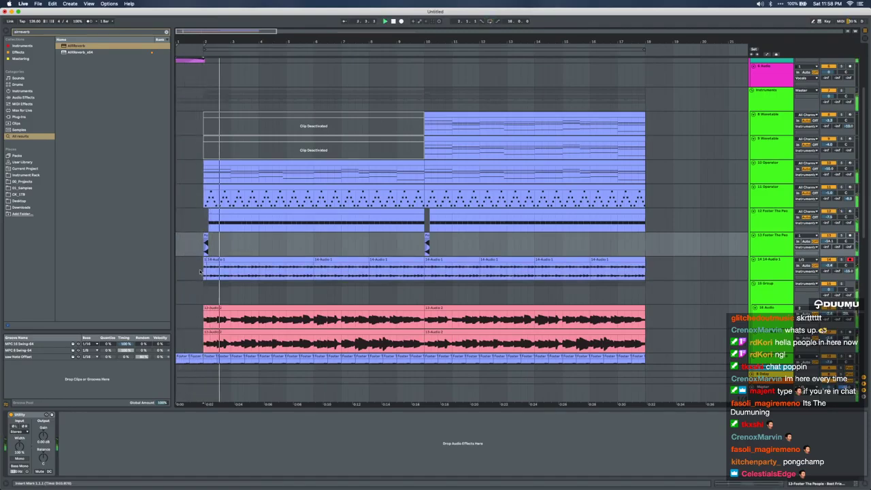
Hide the detail view and play through the whole arrangement up to bar 18
{"action": "left_click", "coordinate": [200, 272]}
{"action": "key", "text": "minus"}
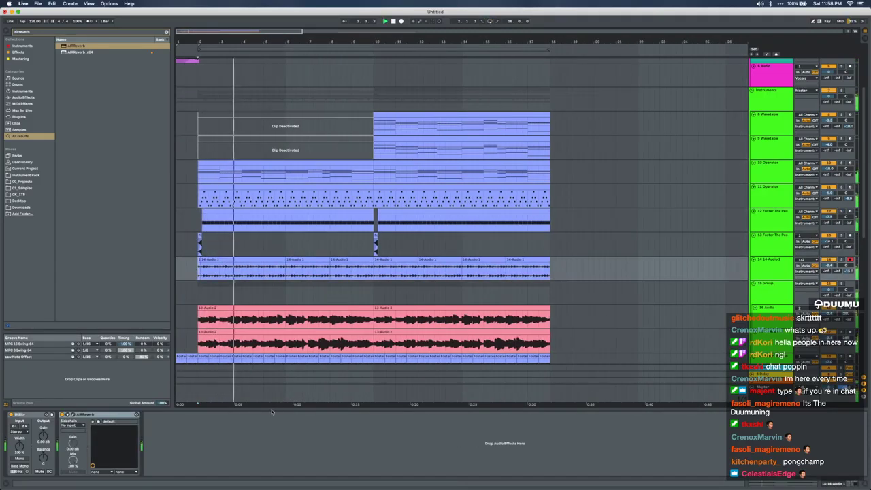
{"action": "key", "text": "super+alt+l"}
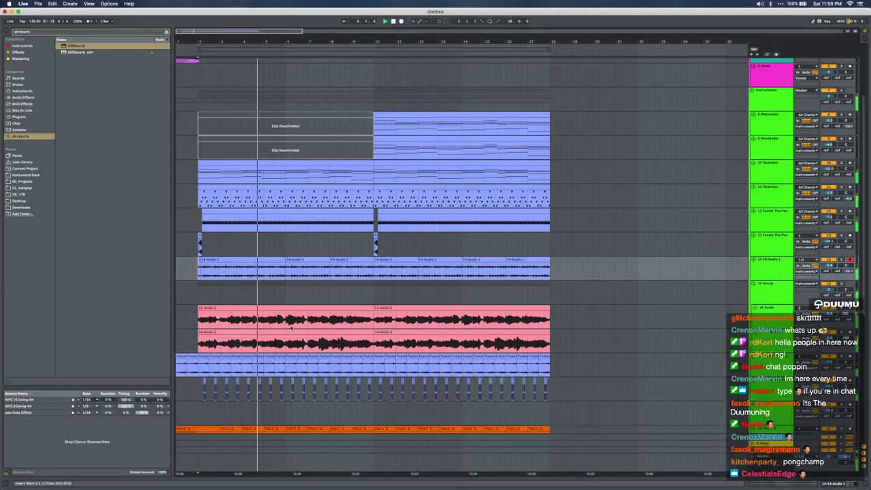
{"action": "scroll", "coordinate": [567, 154], "scroll_direction": "up", "scroll_amount": 4}
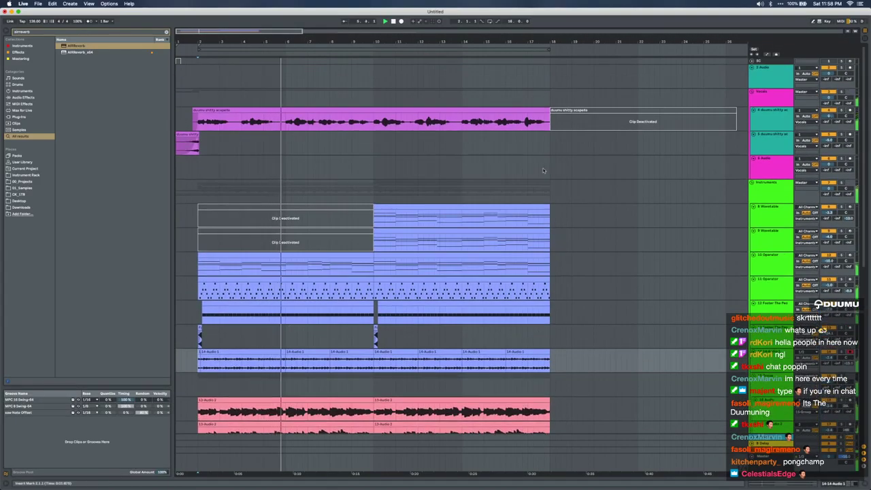
{"action": "key", "text": "minus"}
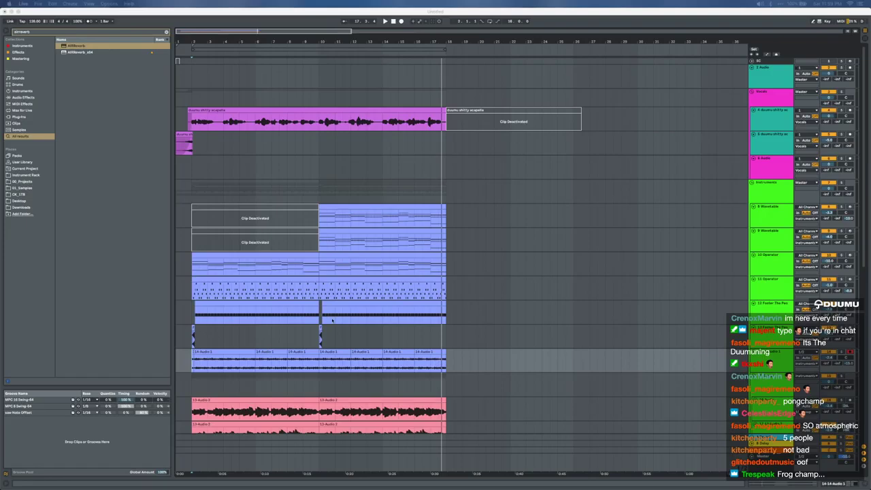
Place the insert marker at 10.1.1, then solo and select the 14-Audio 1 synth track
{"action": "left_click", "coordinate": [381, 336]}
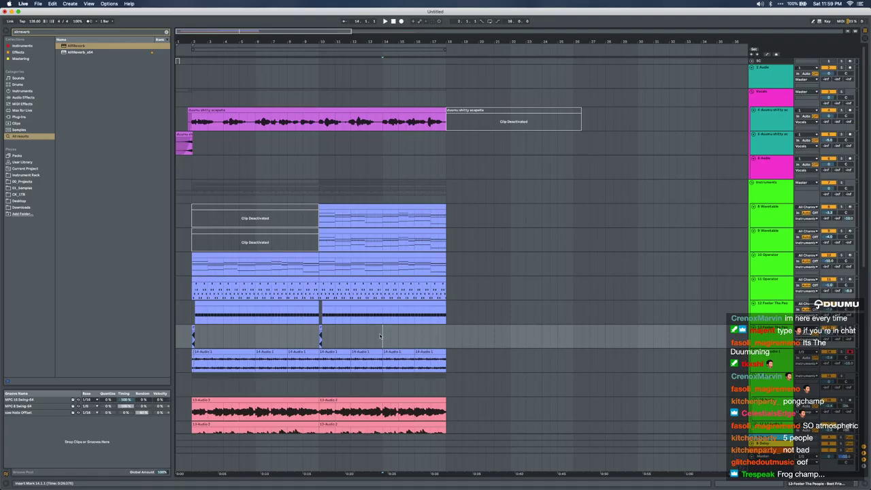
{"action": "left_click_drag", "start_coordinate": [370, 335], "coordinate": [335, 331]}
{"action": "left_click", "coordinate": [317, 331]}
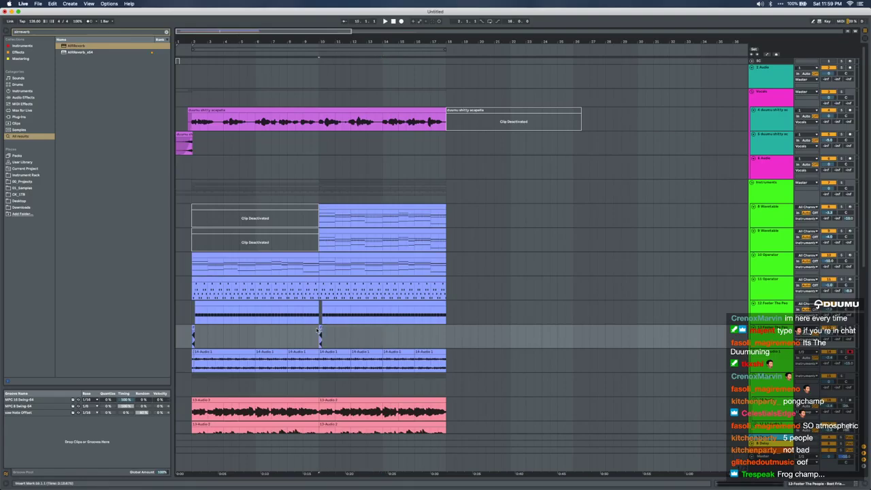
{"action": "scroll", "coordinate": [317, 331], "scroll_direction": "up", "scroll_amount": 5}
{"action": "scroll", "coordinate": [317, 331], "scroll_direction": "left", "scroll_amount": 4}
{"action": "scroll", "coordinate": [317, 330], "scroll_direction": "down", "scroll_amount": 4}
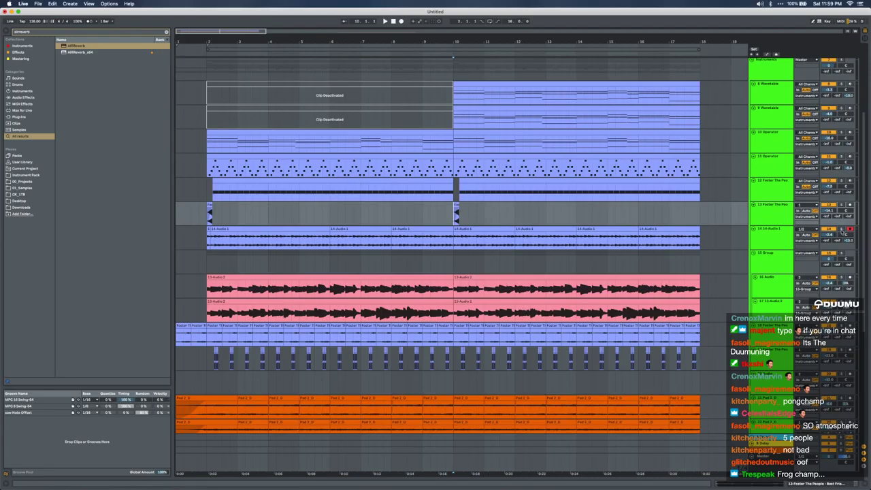
{"action": "left_click", "coordinate": [772, 238]}
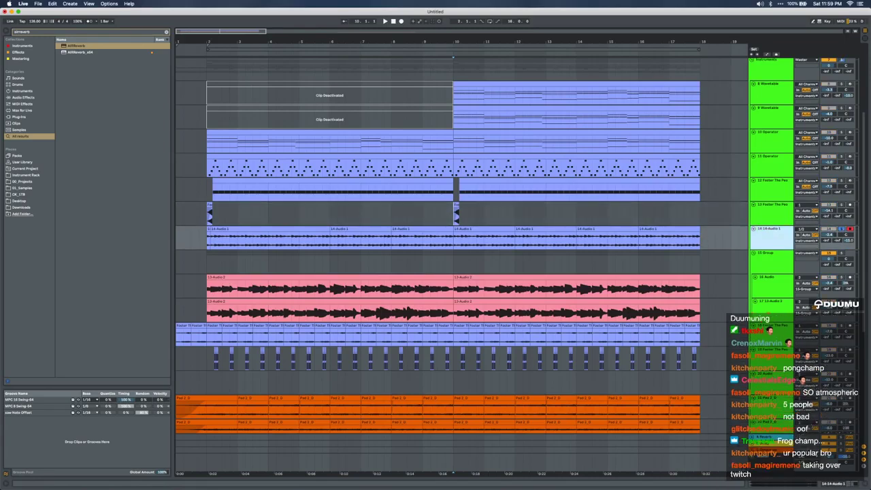
{"action": "left_click", "coordinate": [825, 482]}
{"action": "key", "text": "super+f"}
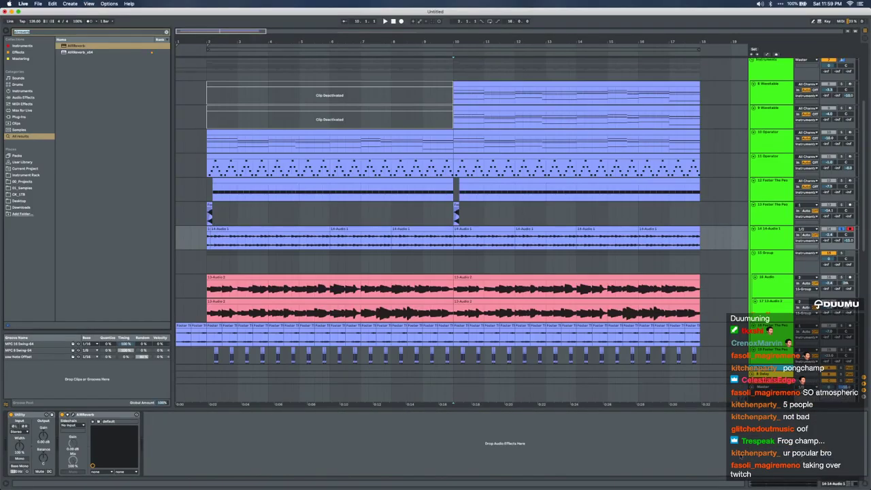
{"action": "type", "text": "chord"}
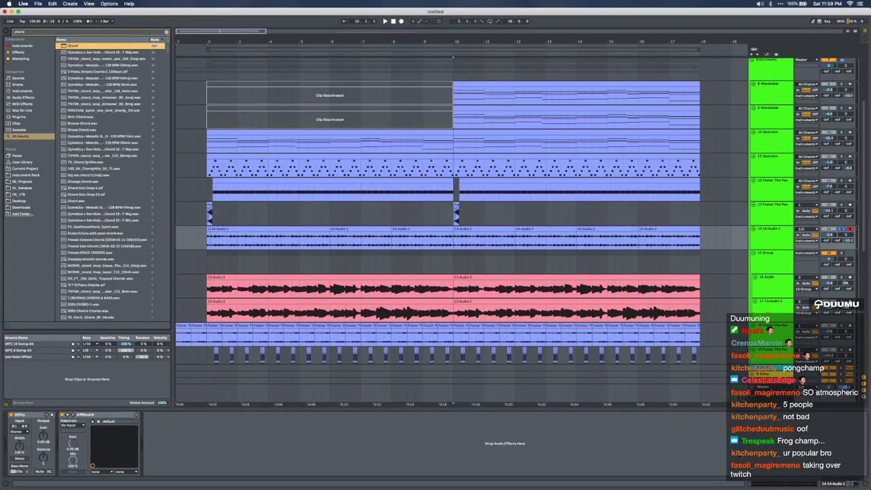
{"action": "key", "text": "Down"}
{"action": "key", "text": "Return"}
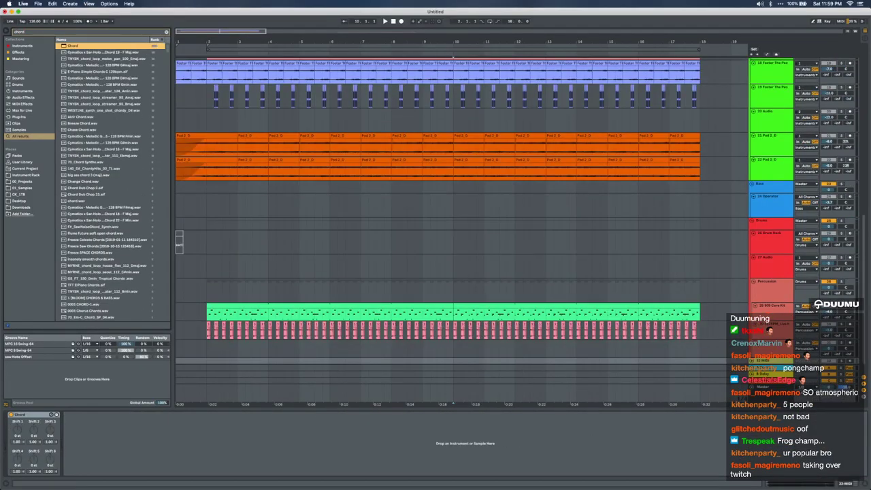
{"action": "key", "text": "Delete"}
{"action": "scroll", "coordinate": [683, 274], "scroll_direction": "up", "scroll_amount": 5}
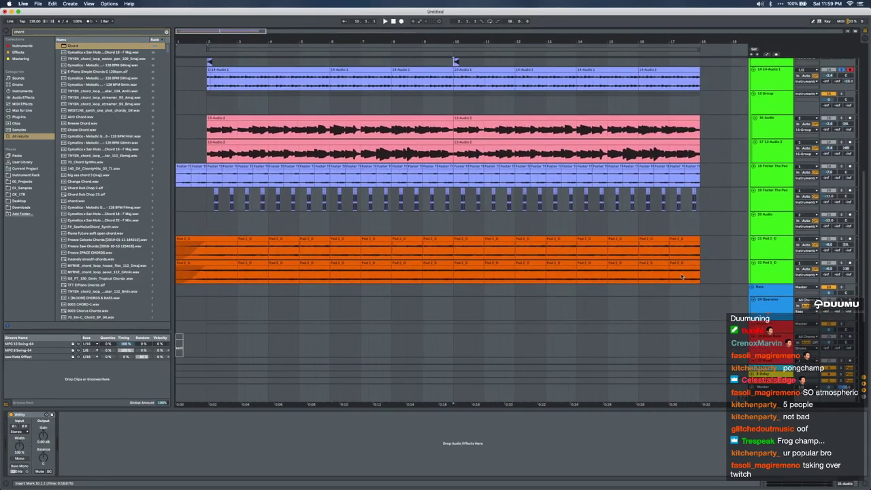
Try a Chorus effect after AltReverb on the 14-Audio 1 synth track
{"action": "left_click", "coordinate": [768, 96]}
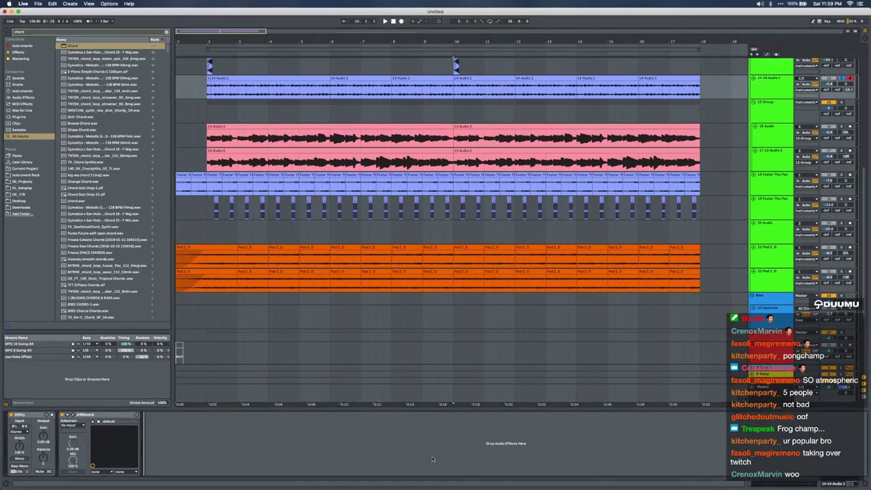
{"action": "type", "text": "chorus"}
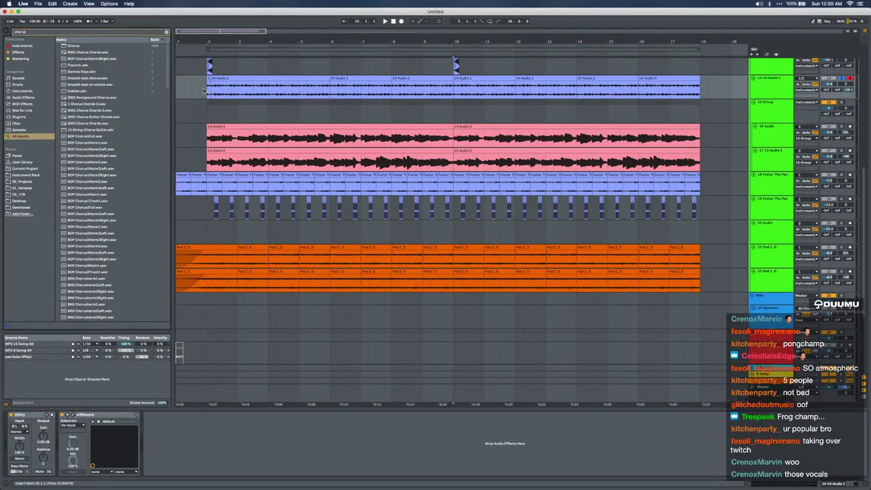
{"action": "left_click", "coordinate": [207, 91]}
{"action": "left_click_drag", "start_coordinate": [66, 47], "coordinate": [163, 446]}
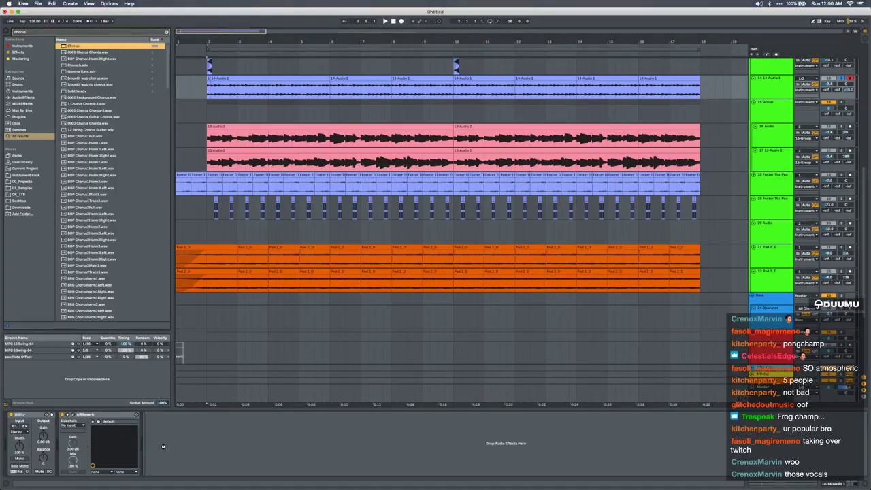
{"action": "key", "text": "Return"}
Add an EQ Eight at the end of the synth track's effect chain and roll off the lows with its first band
{"action": "key", "text": "ctrl+f"}
{"action": "type", "text": "eq"}
{"action": "key", "text": "Down"}
{"action": "key", "text": "Return"}
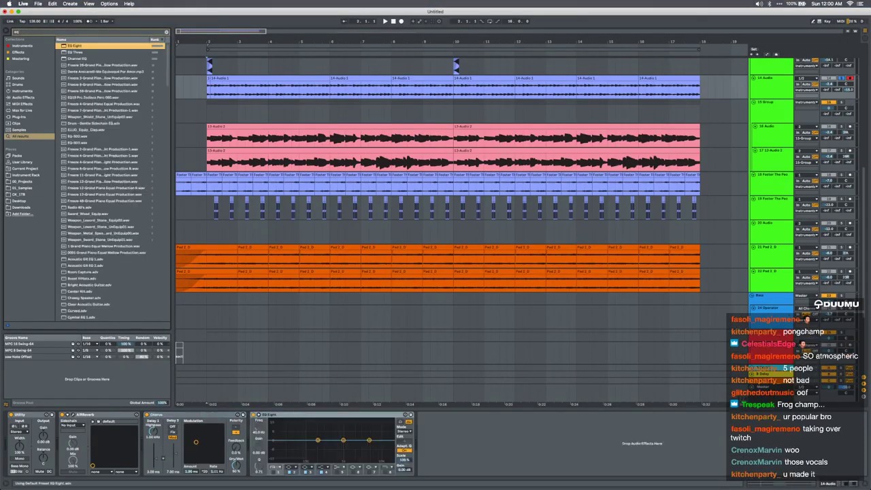
{"action": "left_click", "coordinate": [274, 472]}
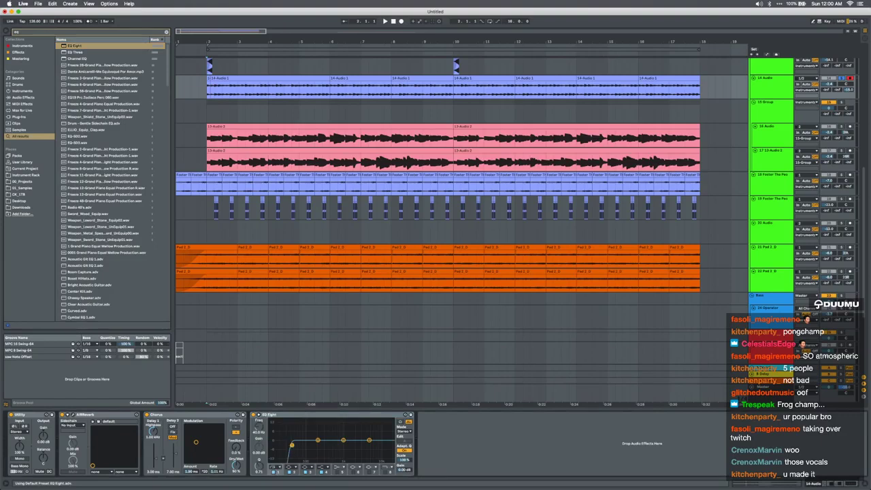
Audition the soloed synth with less Chorus dry/wet, and remove the Chorus effect from its chain
{"action": "key", "text": "space"}
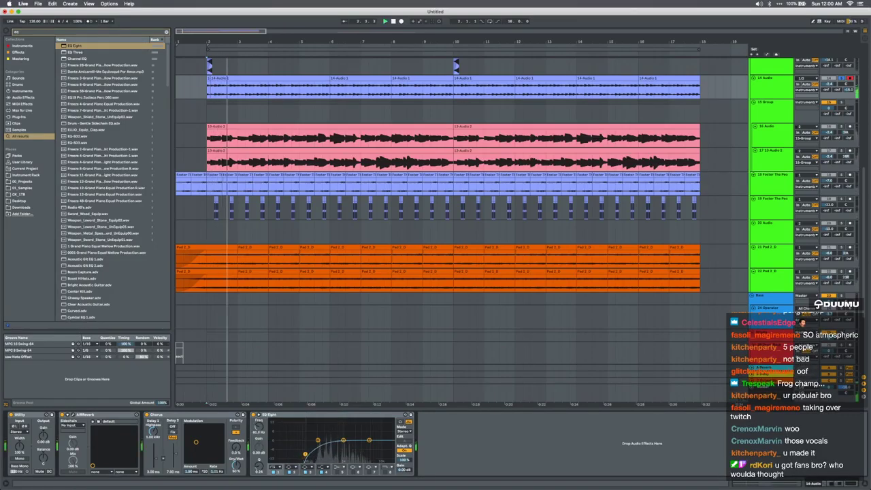
{"action": "left_click_drag", "start_coordinate": [236, 466], "coordinate": [236, 483]}
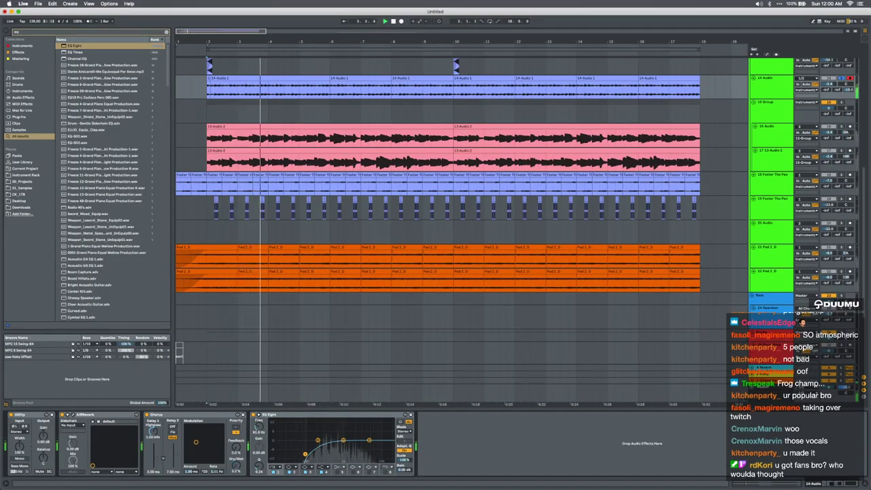
{"action": "left_click", "coordinate": [177, 414]}
{"action": "key", "text": "Delete"}
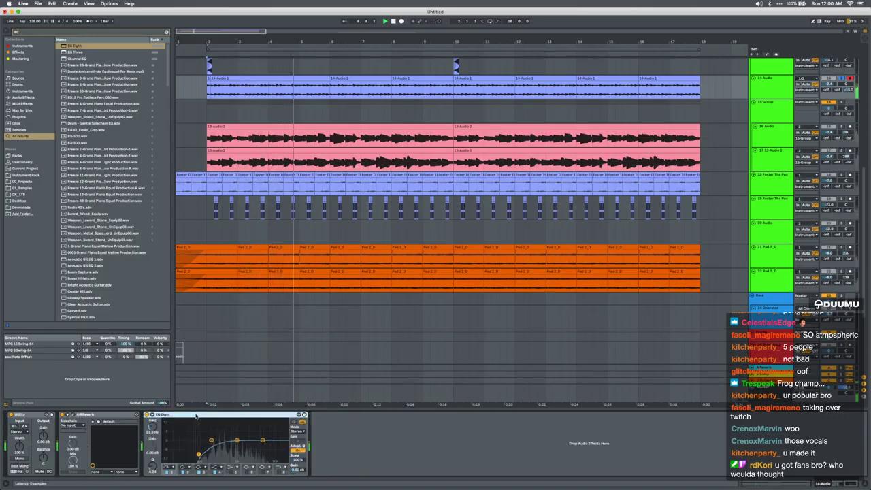
Turn off the solo on the 14 Audio synth track and leave the track unfolded
{"action": "scroll", "coordinate": [395, 366], "scroll_direction": "up", "scroll_amount": 1}
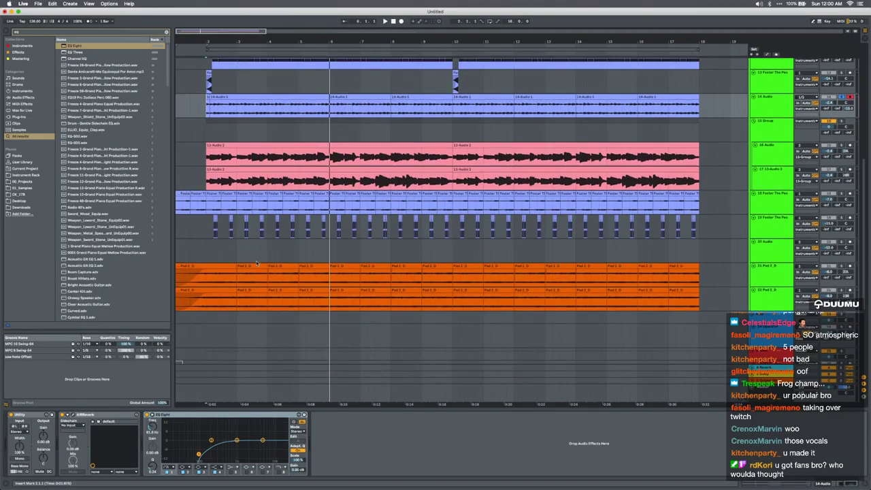
{"action": "scroll", "coordinate": [269, 346], "scroll_direction": "up", "scroll_amount": 6}
{"action": "key", "text": "u"}
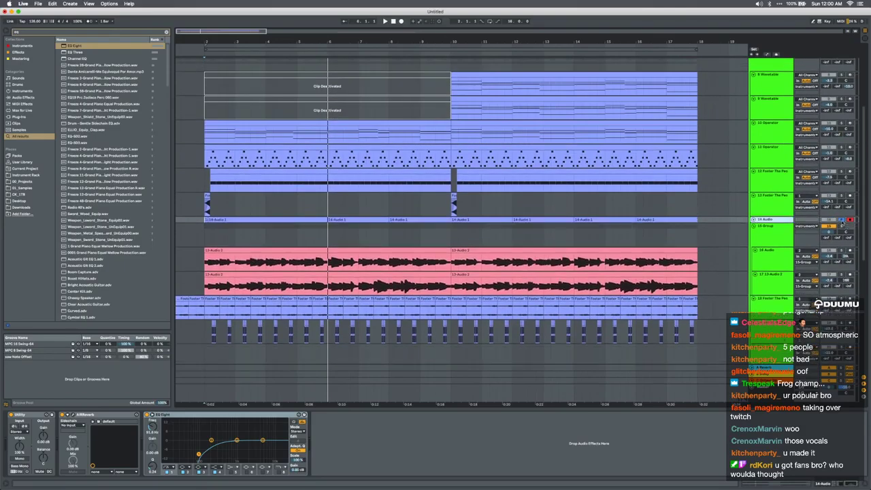
{"action": "left_click", "coordinate": [754, 221]}
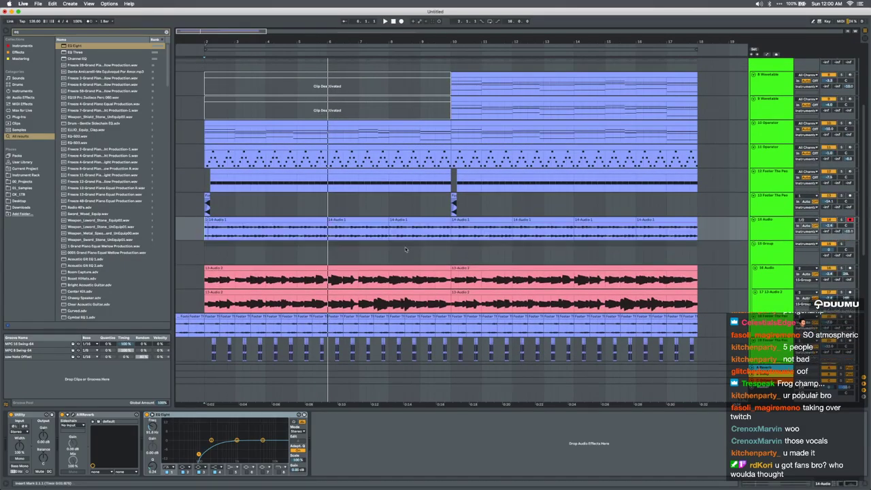
Play the full mix from bar 1 to the end of the arrangement at bar 18 with the device view hidden
{"action": "left_click", "coordinate": [190, 259]}
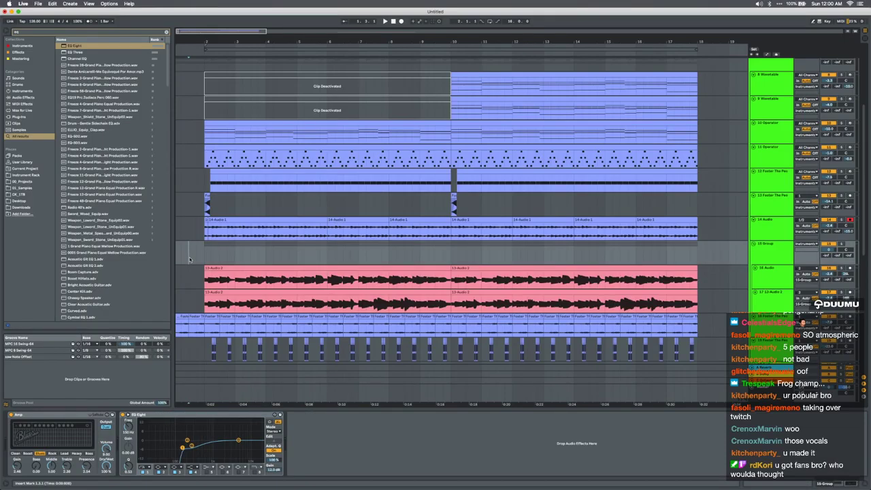
{"action": "key", "text": "space"}
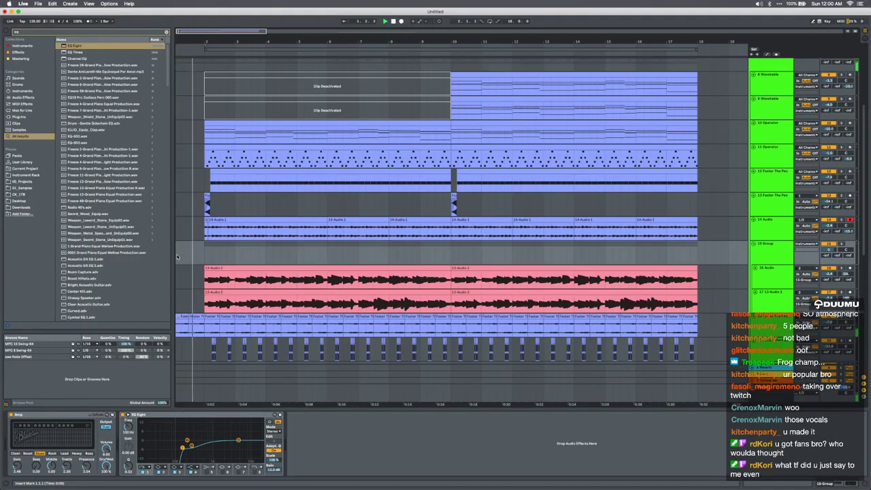
{"action": "scroll", "coordinate": [196, 257], "scroll_direction": "left", "scroll_amount": 1}
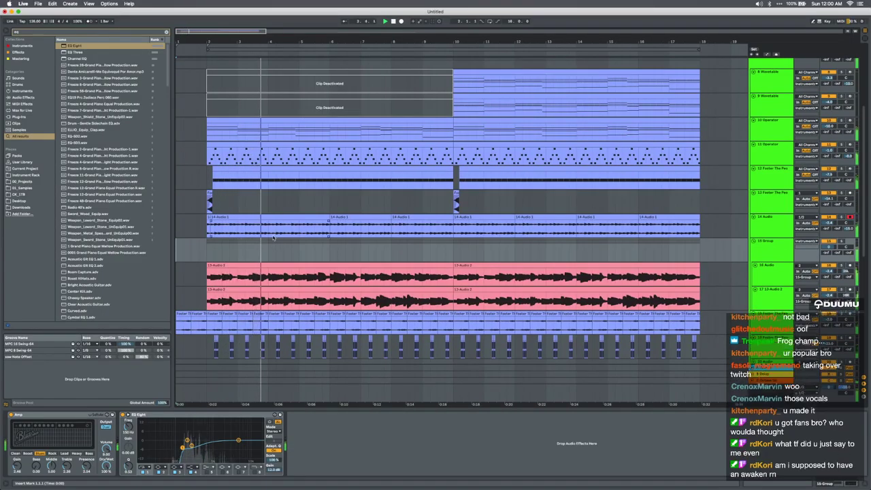
{"action": "key", "text": "minus"}
{"action": "key", "text": "alt+super+l"}
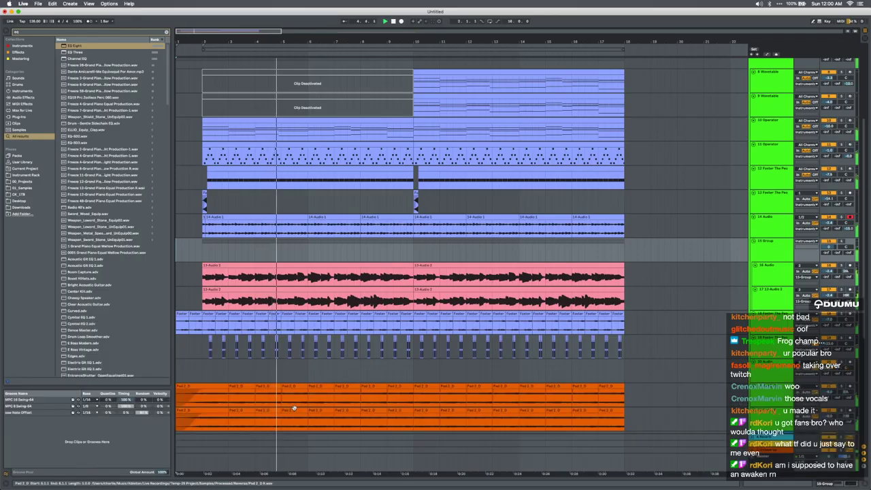
{"action": "scroll", "coordinate": [294, 410], "scroll_direction": "down", "scroll_amount": 2}
{"action": "scroll", "coordinate": [294, 409], "scroll_direction": "up", "scroll_amount": 3}
{"action": "scroll", "coordinate": [295, 411], "scroll_direction": "up", "scroll_amount": 1}
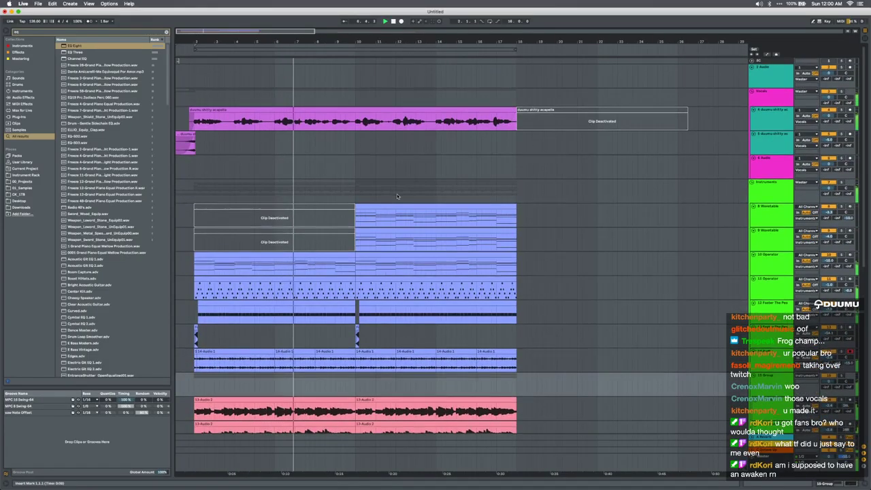
{"action": "scroll", "coordinate": [396, 194], "scroll_direction": "down", "scroll_amount": 15}
{"action": "scroll", "coordinate": [397, 194], "scroll_direction": "left", "scroll_amount": 1}
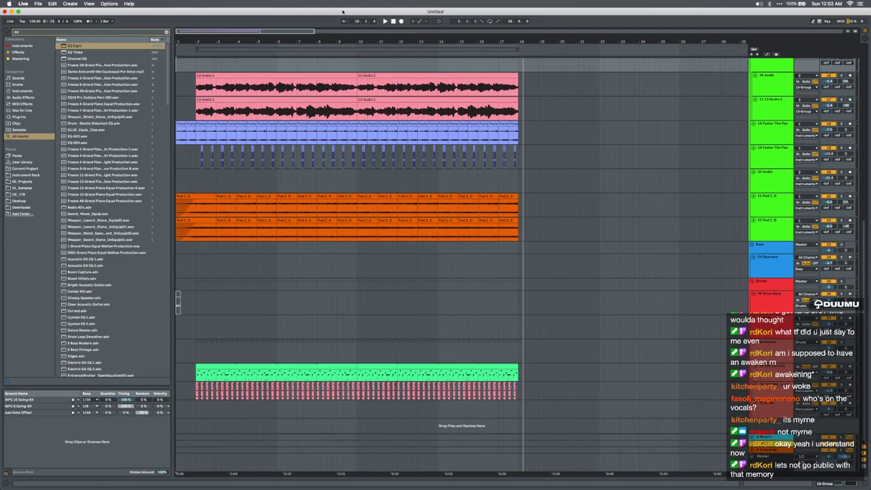
{"action": "left_click", "coordinate": [192, 149]}
{"action": "left_click", "coordinate": [178, 161]}
{"action": "scroll", "coordinate": [177, 160], "scroll_direction": "up", "scroll_amount": 6}
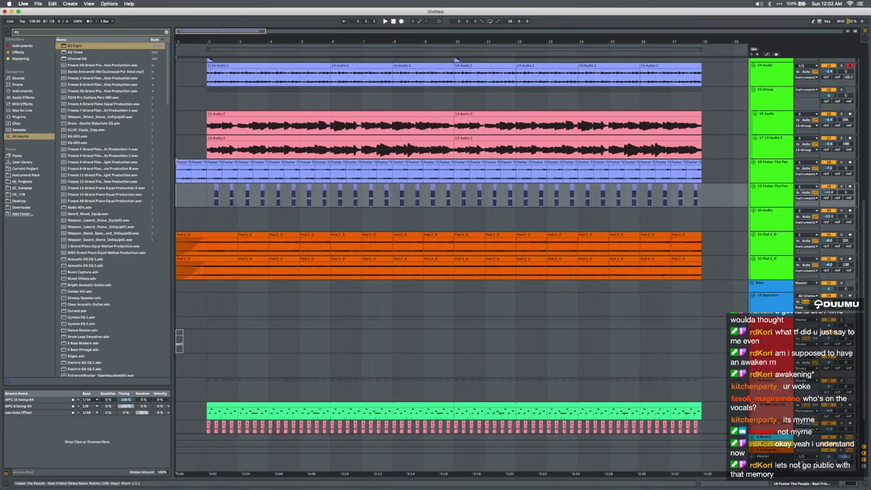
{"action": "left_click_drag", "start_coordinate": [191, 174], "coordinate": [177, 174]}
{"action": "scroll", "coordinate": [422, 265], "scroll_direction": "up", "scroll_amount": 2}
{"action": "scroll", "coordinate": [412, 272], "scroll_direction": "down", "scroll_amount": 5}
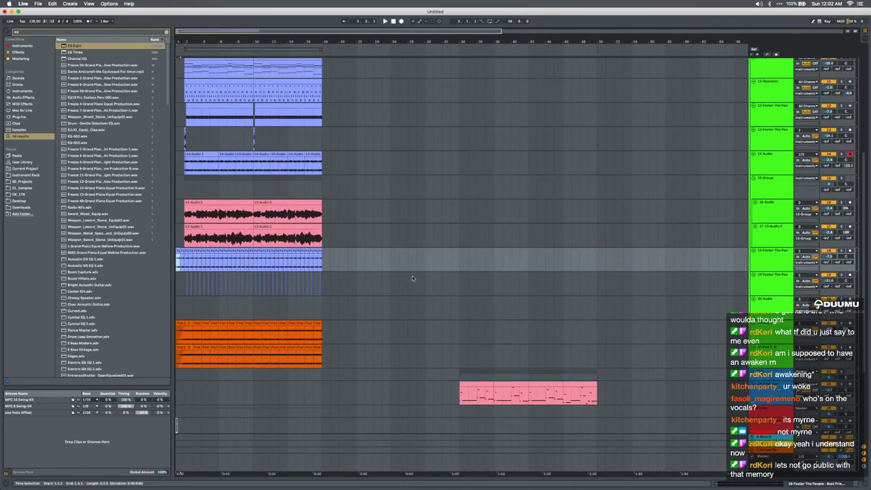
{"action": "scroll", "coordinate": [381, 280], "scroll_direction": "up", "scroll_amount": 6}
{"action": "scroll", "coordinate": [279, 299], "scroll_direction": "up", "scroll_amount": 3}
{"action": "key", "text": "z"}
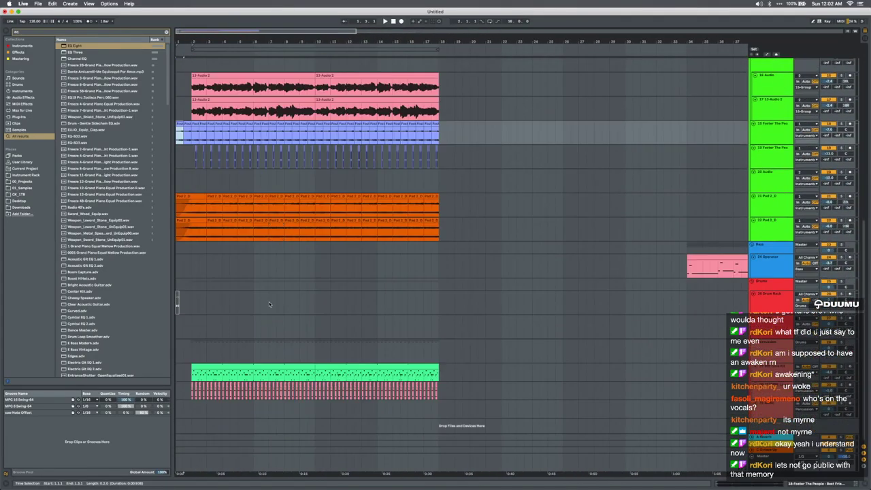
Solo the Drums group, loop bars 10 to 18 over the Percussion group, and listen to the start of the loop
{"action": "left_click", "coordinate": [843, 281]}
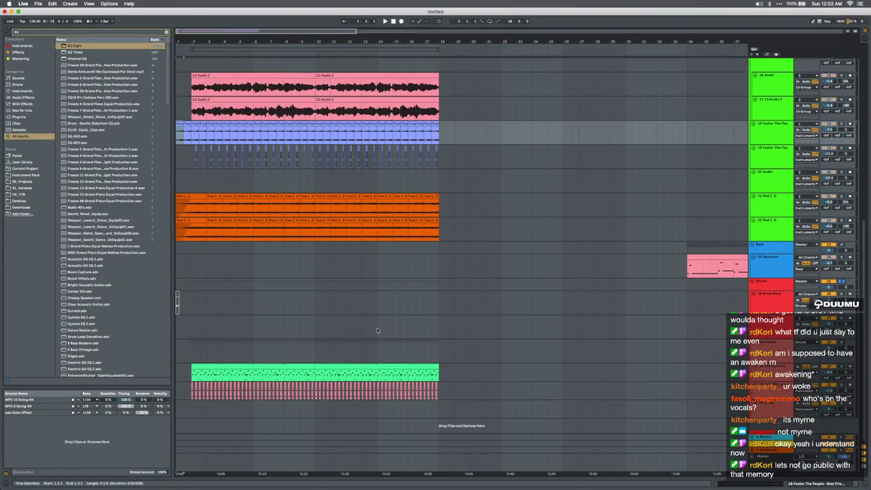
{"action": "left_click", "coordinate": [315, 351]}
{"action": "left_click_drag", "start_coordinate": [315, 351], "coordinate": [438, 351]}
{"action": "key", "text": "space"}
{"action": "key", "text": "super+l"}
{"action": "scroll", "coordinate": [442, 351], "scroll_direction": "up", "scroll_amount": 5}
{"action": "key", "text": "space"}
{"action": "scroll", "coordinate": [442, 351], "scroll_direction": "left", "scroll_amount": 5}
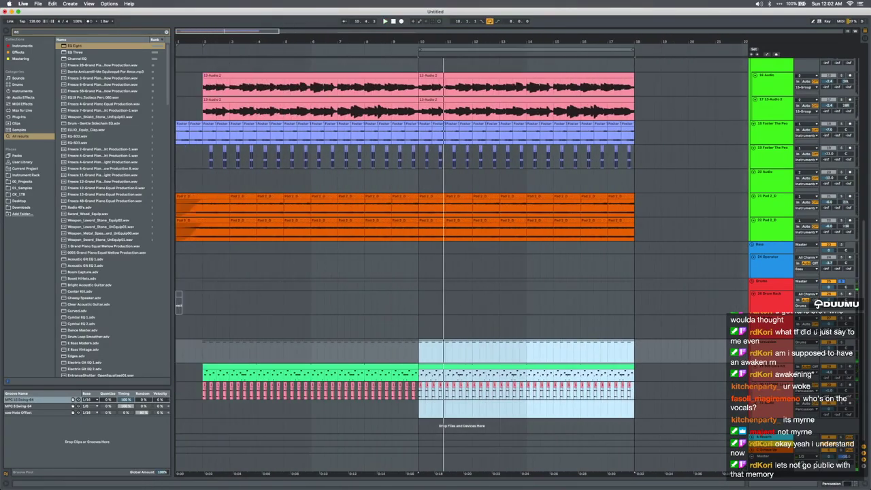
Insert a new MIDI track below the last audio track in the Percussion group and search the browser for "stone"
{"action": "left_click", "coordinate": [766, 407]}
{"action": "key", "text": "super+shift+t"}
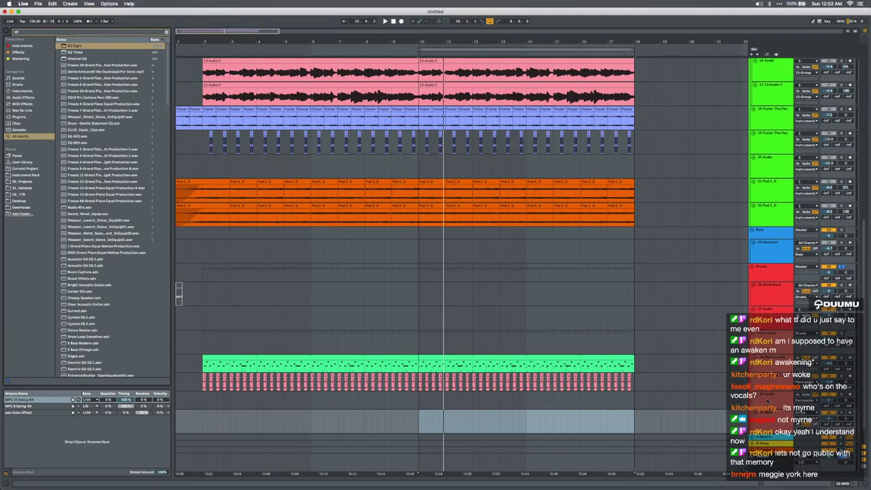
{"action": "key", "text": "super+f"}
{"action": "type", "text": "stone"}
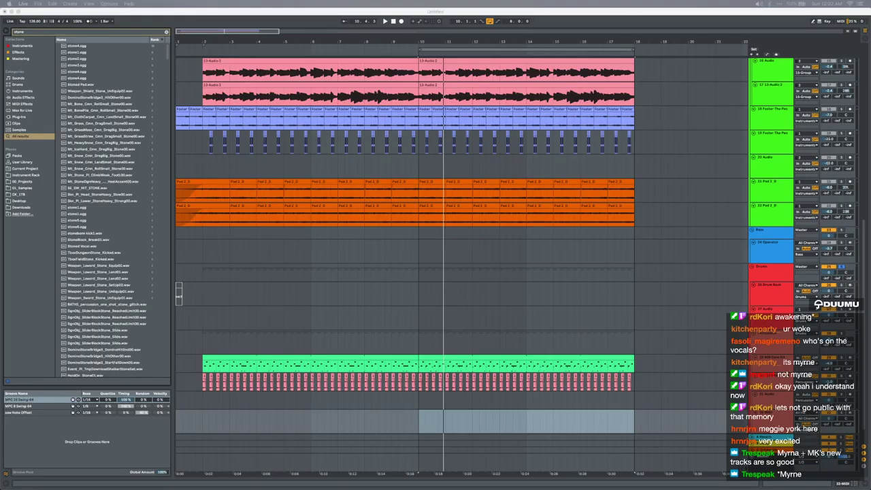
Load the stone3 sample as a sampled instrument on the new percussion MIDI track
{"action": "left_click", "coordinate": [78, 60]}
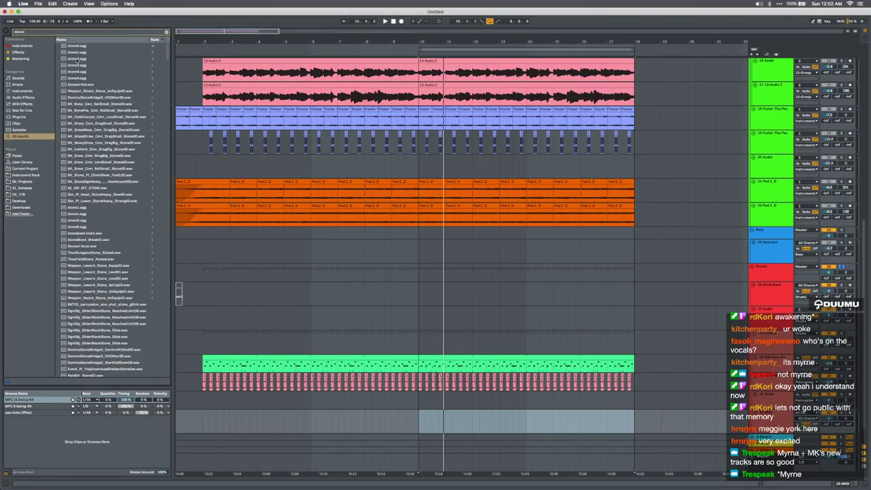
{"action": "left_click", "coordinate": [77, 59]}
{"action": "left_click_drag", "start_coordinate": [78, 58], "coordinate": [769, 437]}
{"action": "scroll", "coordinate": [463, 258], "scroll_direction": "down", "scroll_amount": 1}
{"action": "scroll", "coordinate": [462, 258], "scroll_direction": "right", "scroll_amount": 3}
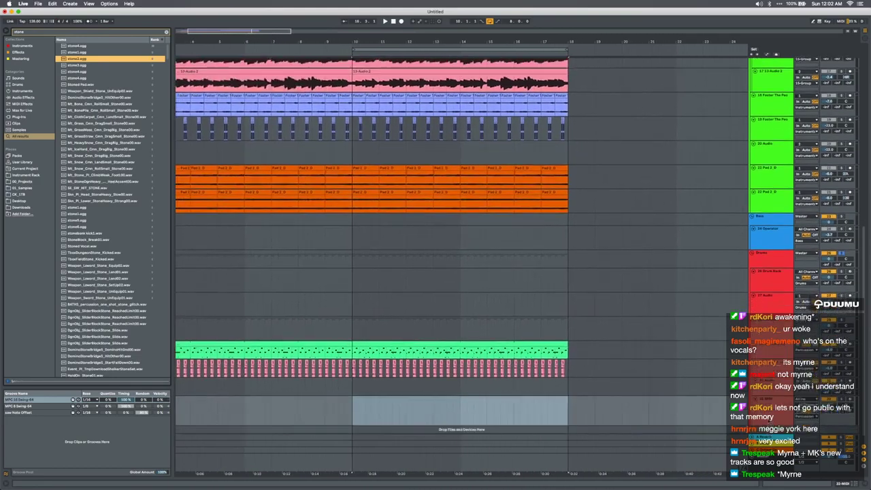
{"action": "left_click", "coordinate": [829, 482]}
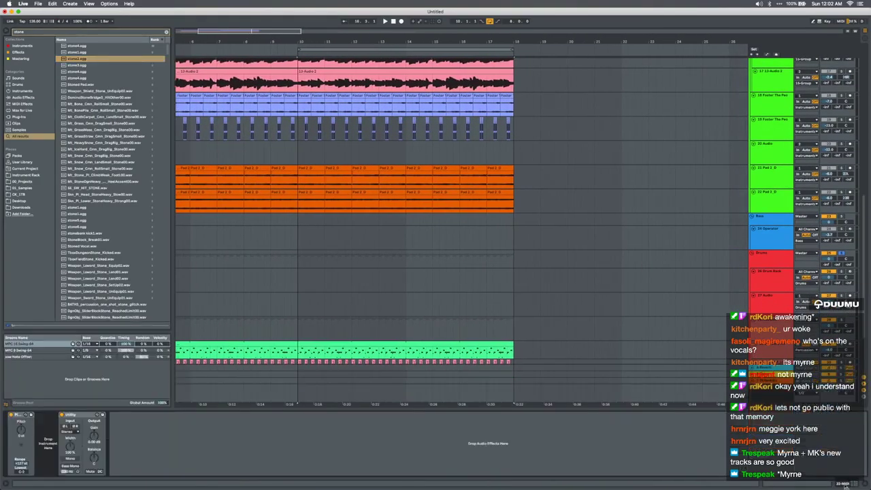
{"action": "left_click_drag", "start_coordinate": [688, 458], "coordinate": [687, 457]}
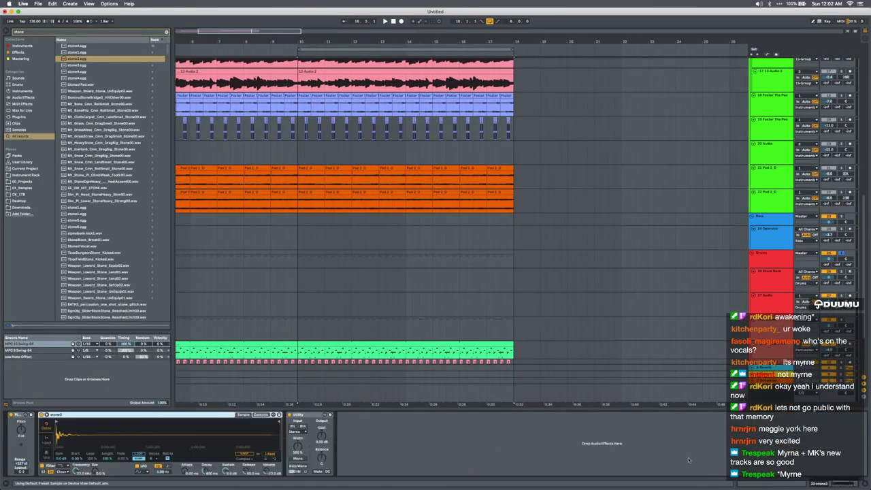
Create an empty four-bar MIDI clip from bar 10 to bar 14 on the stone3 track
{"action": "scroll", "coordinate": [376, 255], "scroll_direction": "down", "scroll_amount": 3}
{"action": "scroll", "coordinate": [377, 255], "scroll_direction": "left", "scroll_amount": 4}
{"action": "left_click_drag", "start_coordinate": [418, 333], "coordinate": [526, 333]}
{"action": "key", "text": "super+shift+m"}
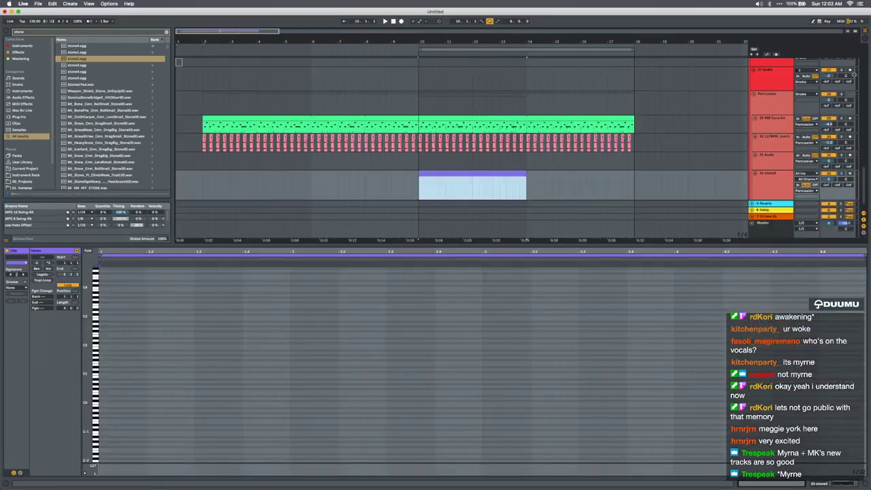
Apply the MPC 16 Swing-64 groove to the new stone3 clip
{"action": "scroll", "coordinate": [840, 95], "scroll_direction": "up", "scroll_amount": 3}
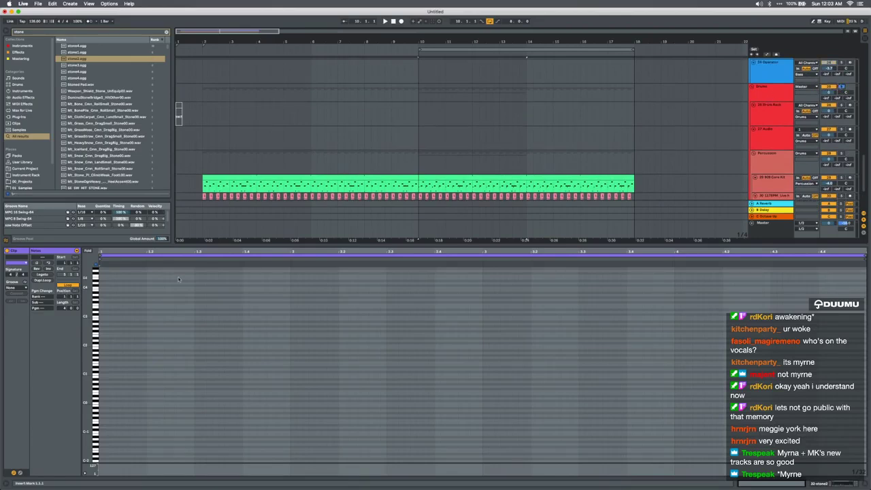
{"action": "left_click", "coordinate": [15, 287]}
{"action": "left_click", "coordinate": [14, 297]}
{"action": "scroll", "coordinate": [336, 215], "scroll_direction": "down", "scroll_amount": 4}
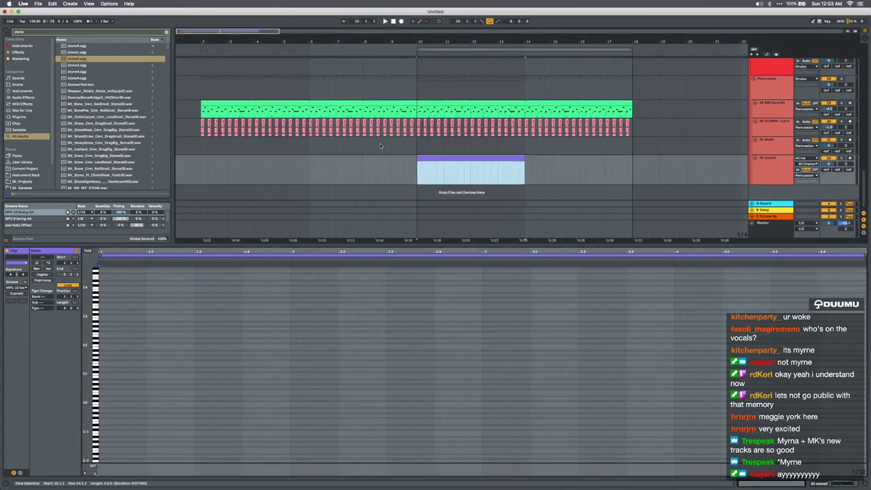
Place a G2 note on the second sixteenth of the stone3 clip and a G3 note on the fourth sixteenth
{"action": "key", "text": "space"}
{"action": "key", "text": "space"}
{"action": "key", "text": "space"}
{"action": "double_click", "coordinate": [113, 360]}
{"action": "key", "text": "shift+Up"}
{"action": "key", "text": "Up"}
{"action": "key", "text": "space"}
{"action": "key", "text": "space"}
{"action": "key", "text": "space"}
{"action": "key", "text": "space"}
{"action": "key", "text": "super+d"}
{"action": "key", "text": "Right"}
{"action": "key", "text": "Right"}
{"action": "key", "text": "Right"}
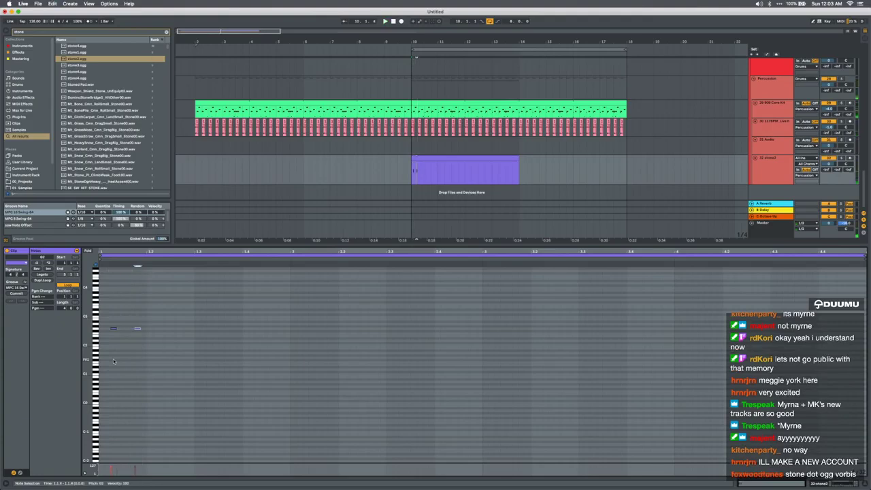
{"action": "key", "text": "shift+Up"}
{"action": "key", "text": "space"}
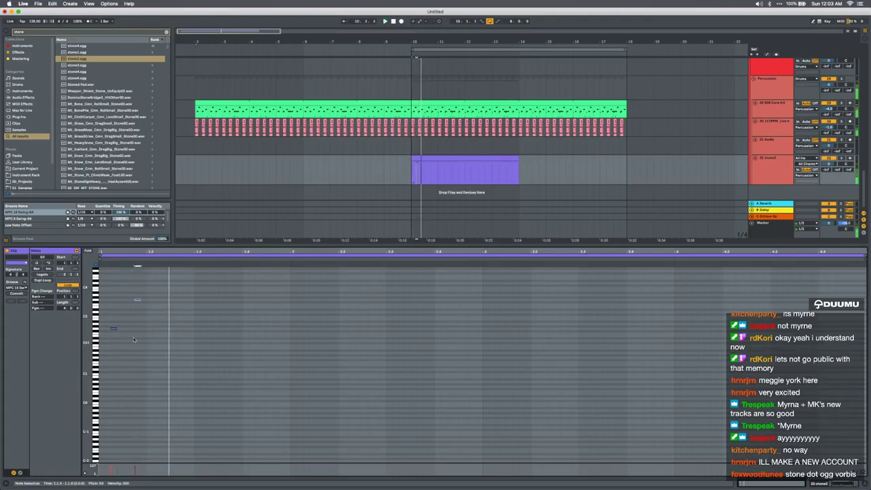
Add a C#4 note at 1.2.3 in the stone3 clip and a copy an octave lower directly after it
{"action": "double_click", "coordinate": [174, 286]}
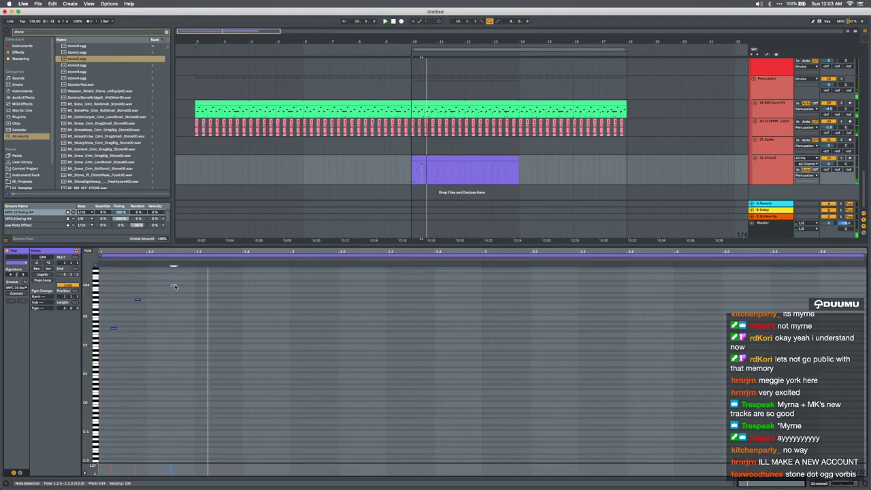
{"action": "key", "text": "ctrl+d"}
{"action": "key", "text": "shift+Down"}
{"action": "key", "text": "space"}
{"action": "key", "text": "space"}
Repeat the first bar of the stone3 clip from bar 11 up to bar 18
{"action": "left_click_drag", "start_coordinate": [437, 178], "coordinate": [412, 172]}
{"action": "key", "text": "super+d"}
{"action": "key", "text": "super+d"}
{"action": "key", "text": "super+d"}
{"action": "key", "text": "super+d"}
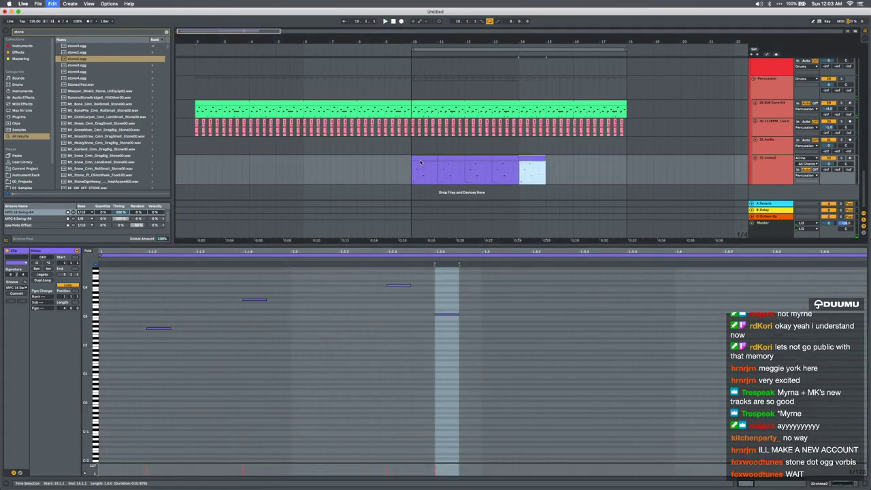
{"action": "key", "text": "super+d"}
{"action": "key", "text": "super+d"}
{"action": "key", "text": "super+d"}
Duplicate the stone3 track together with its clips
{"action": "left_click", "coordinate": [418, 159]}
{"action": "left_click", "coordinate": [741, 174]}
{"action": "left_click", "coordinate": [770, 175]}
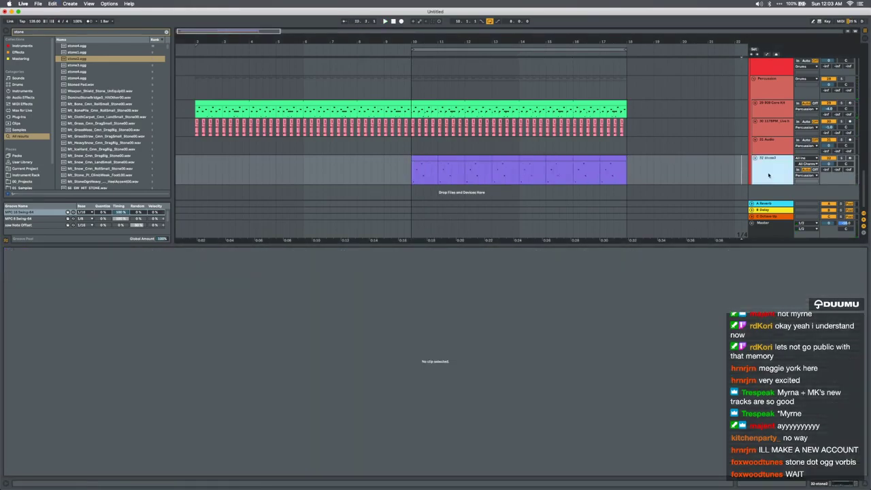
{"action": "key", "text": "ctrl+d"}
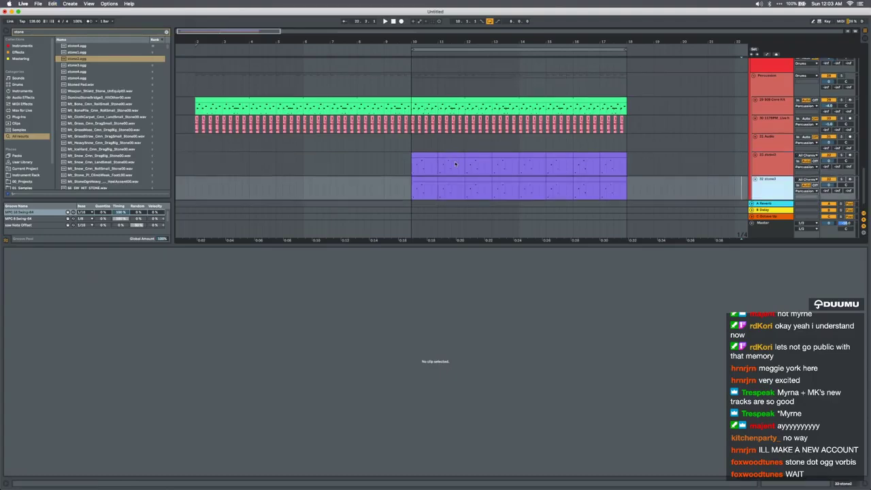
Replace the sample on the duplicated track with stone4 and pan the two stone tracks to opposite sides
{"action": "left_click", "coordinate": [423, 179]}
{"action": "left_click", "coordinate": [77, 72]}
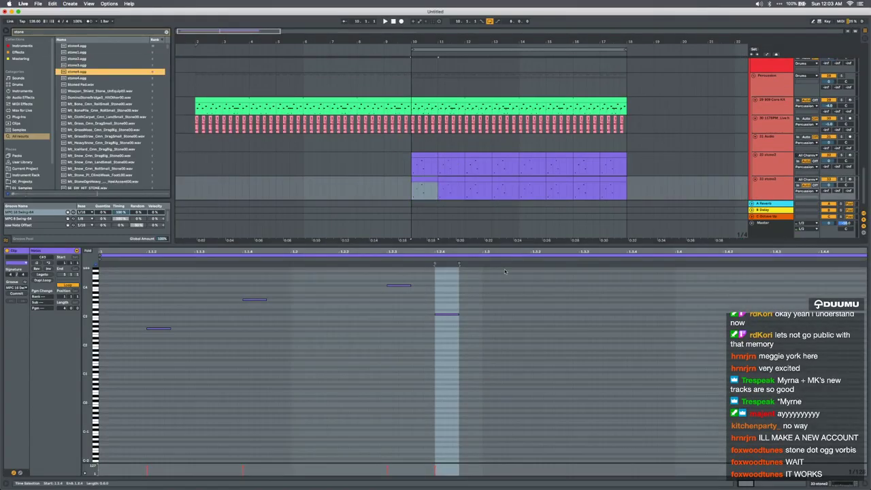
{"action": "key", "text": "shift+Tab"}
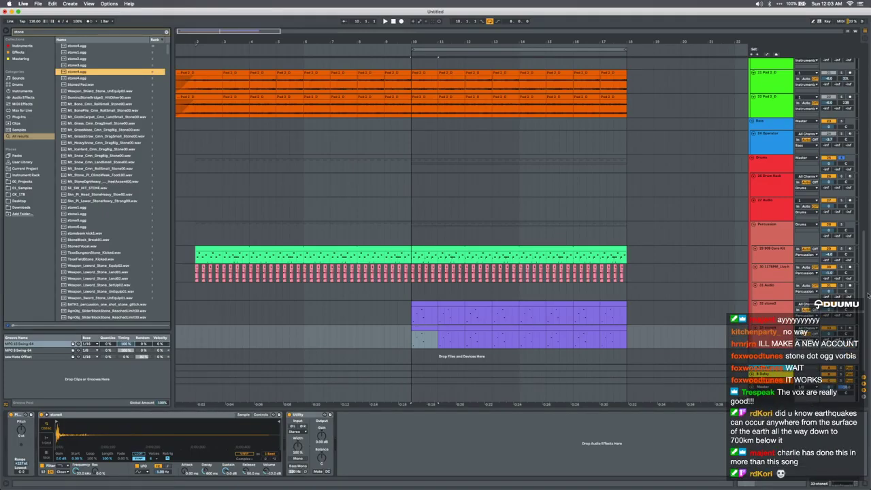
{"action": "left_click_drag", "start_coordinate": [846, 310], "coordinate": [847, 318]}
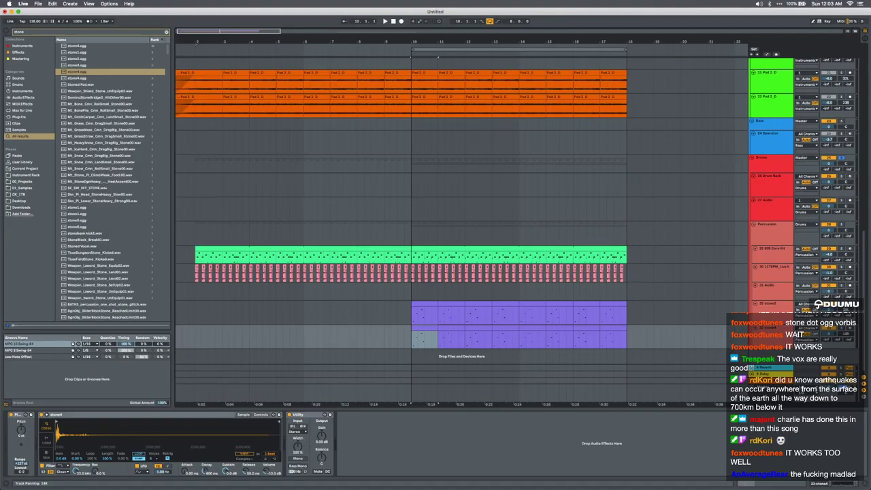
Delete the stone4 clips from bar 11 onward and clear all notes from the remaining bar 10 clip
{"action": "left_click", "coordinate": [445, 328]}
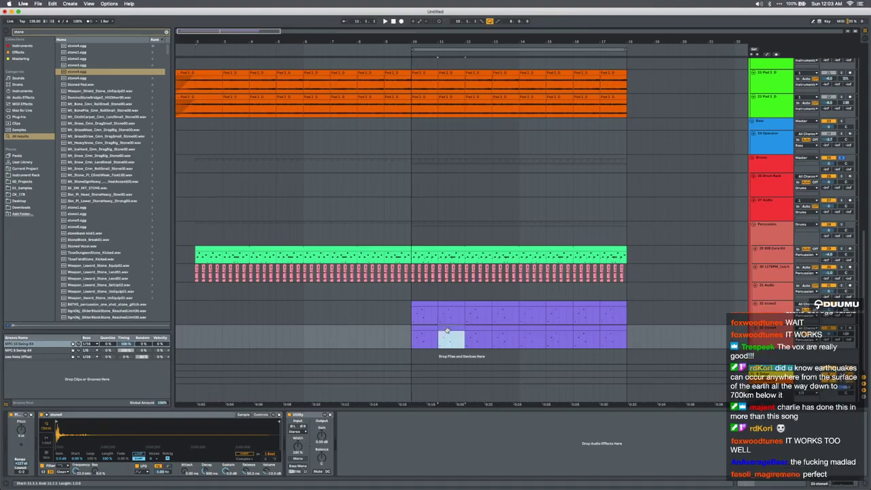
{"action": "left_click", "coordinate": [623, 327], "text": "shift"}
{"action": "key", "text": "Delete"}
{"action": "double_click", "coordinate": [419, 327]}
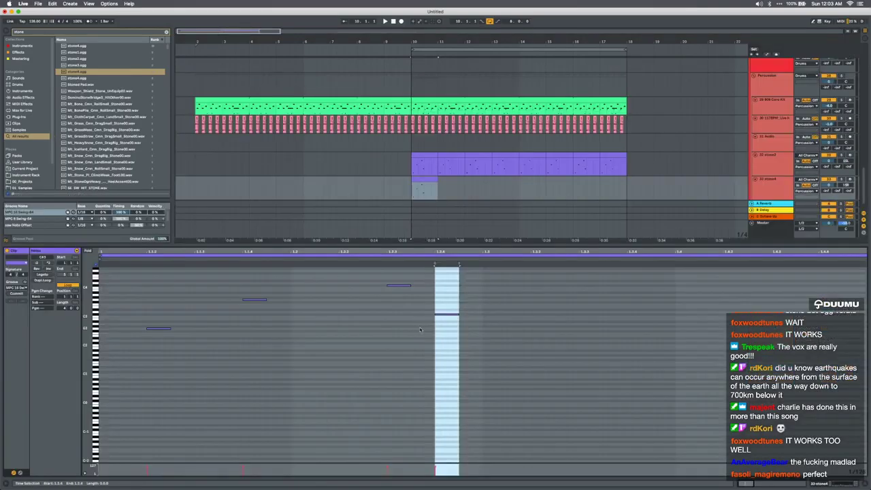
{"action": "key", "text": "super+a"}
{"action": "key", "text": "Delete"}
Add two C#3 notes to the stone4 clip, at 1.2.3 and on the third beat
{"action": "scroll", "coordinate": [388, 358], "scroll_direction": "down", "scroll_amount": 4}
{"action": "key", "text": "space"}
{"action": "double_click", "coordinate": [217, 315]}
{"action": "double_click", "coordinate": [217, 314]}
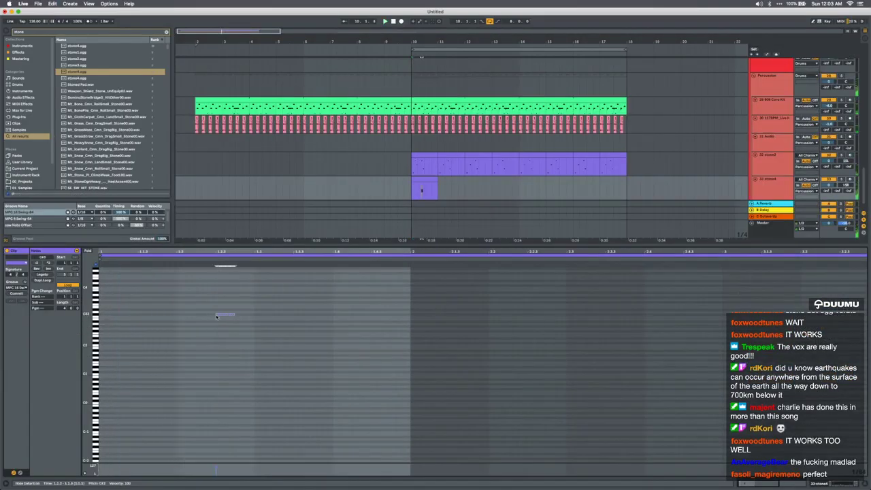
{"action": "double_click", "coordinate": [256, 314]}
{"action": "key", "text": "space"}
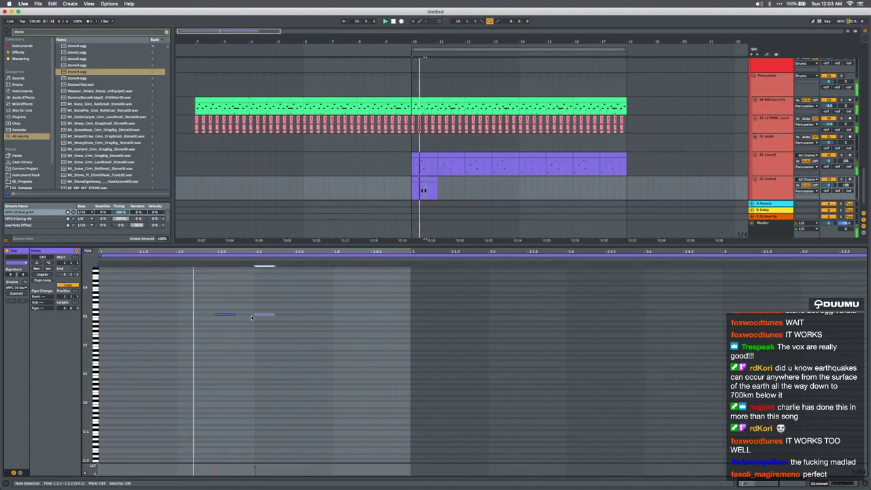
Add a third note at 1.3.4 in the stone4 clip and transpose it six semitones down to F#2
{"action": "key", "text": "space"}
{"action": "double_click", "coordinate": [322, 317]}
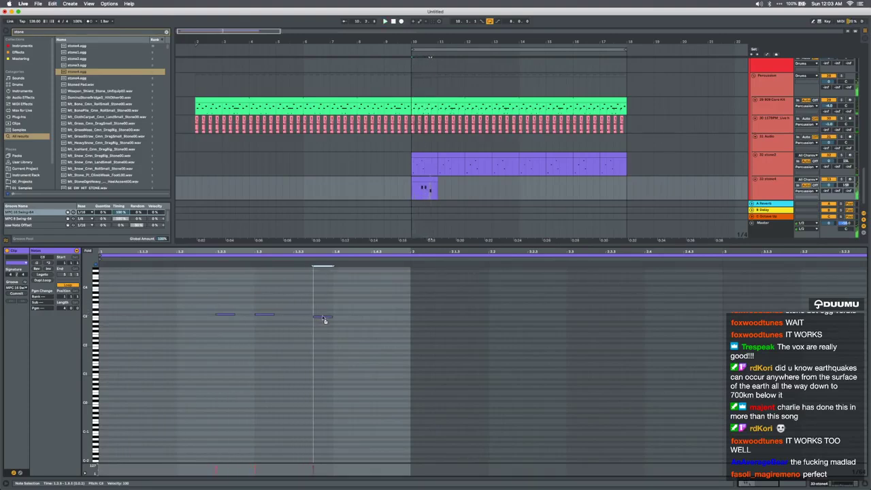
{"action": "key", "text": "Down"}
{"action": "key", "text": "Down"}
{"action": "key", "text": "Down"}
{"action": "key", "text": "Down"}
{"action": "key", "text": "Down"}
{"action": "key", "text": "Down"}
{"action": "key", "text": "space"}
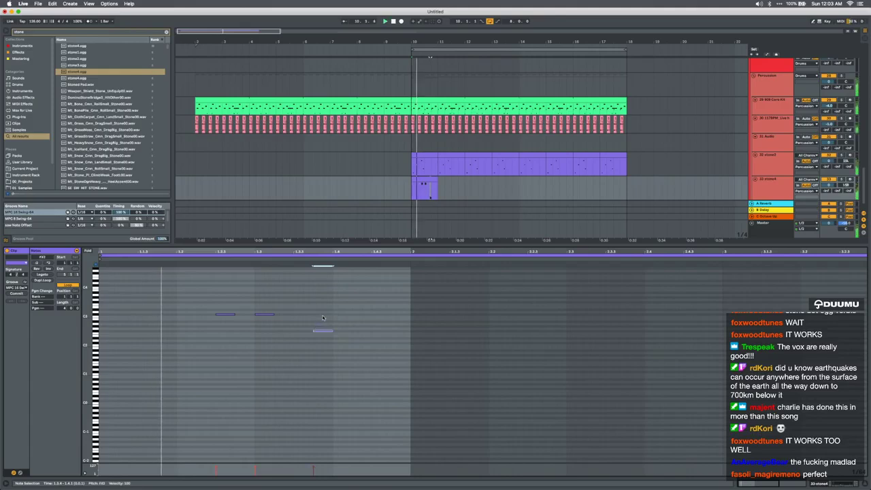
Duplicate the one-bar stone4 clip seven times to fill the section up to bar 18
{"action": "left_click", "coordinate": [416, 179]}
{"action": "key", "text": "ctrl+d"}
{"action": "key", "text": "ctrl+d"}
{"action": "key", "text": "ctrl+d"}
{"action": "key", "text": "ctrl+d"}
{"action": "key", "text": "ctrl+d"}
{"action": "key", "text": "ctrl+d"}
{"action": "key", "text": "ctrl+d"}
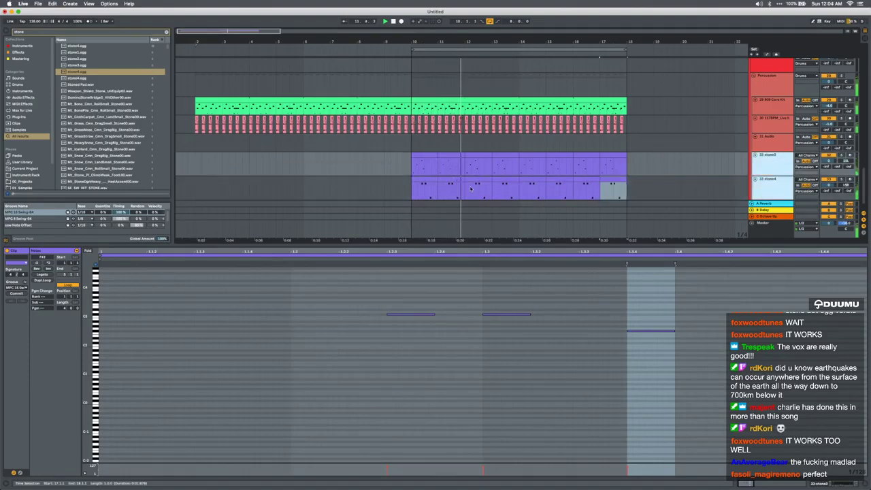
Add an extra F#2 note near the end of the bar 11 stone4 clip and repeat the two-bar pattern up to bar 18
{"action": "left_click", "coordinate": [451, 180]}
{"action": "left_click", "coordinate": [442, 188]}
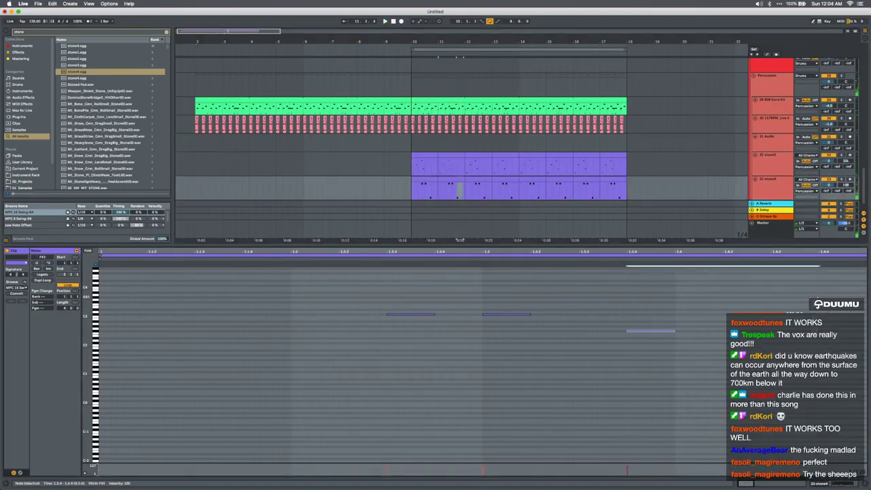
{"action": "left_click", "coordinate": [432, 180]}
{"action": "left_click", "coordinate": [446, 180], "text": "shift"}
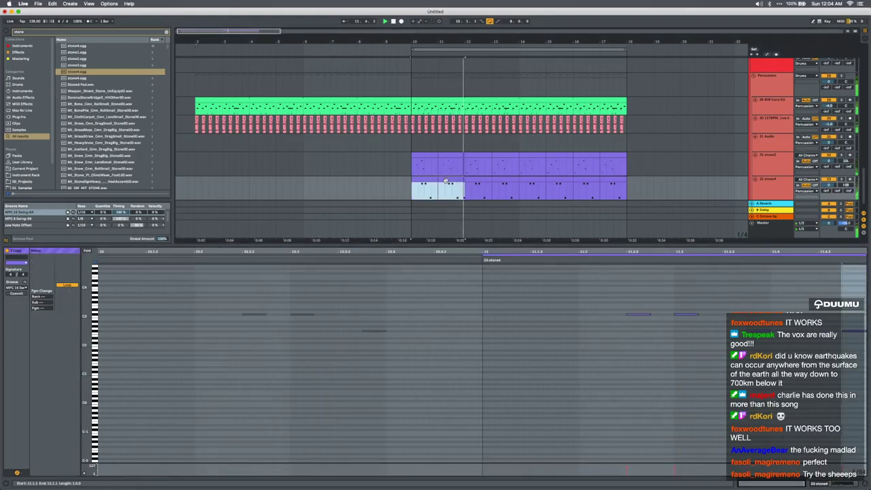
{"action": "key", "text": "Right"}
{"action": "key", "text": "Right"}
{"action": "key", "text": "Right"}
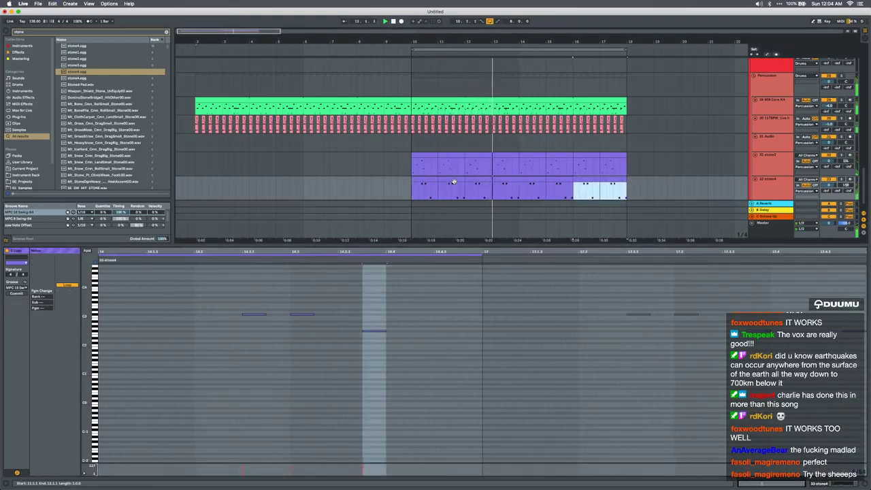
Add a short higher note near the end of the stone4 clip in bar 13
{"action": "left_click", "coordinate": [513, 183]}
{"action": "key", "text": "space"}
{"action": "double_click", "coordinate": [772, 328]}
{"action": "left_click_drag", "start_coordinate": [777, 328], "coordinate": [808, 328]}
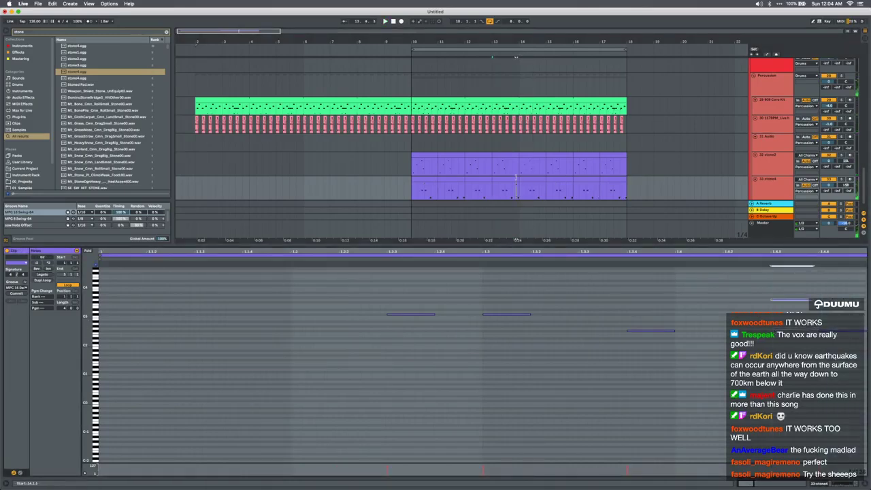
Duplicate the four-bar stone4 pattern from bars 10–14 onto bars 14–18
{"action": "left_click", "coordinate": [427, 178]}
{"action": "key", "text": "space"}
{"action": "left_click", "coordinate": [507, 179], "text": "shift"}
{"action": "key", "text": "super+d"}
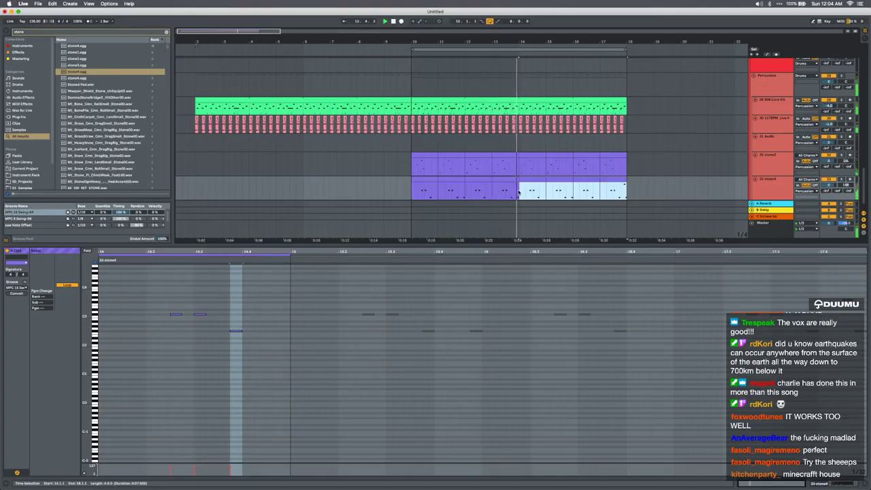
{"action": "key", "text": "alt+super+l"}
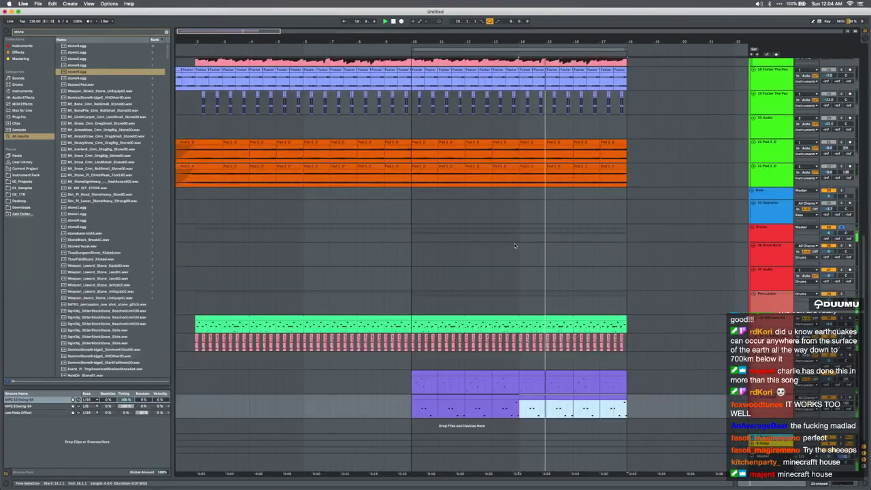
Turn off the Drums group's solo and play the arrangement from the beginning
{"action": "left_click", "coordinate": [829, 404]}
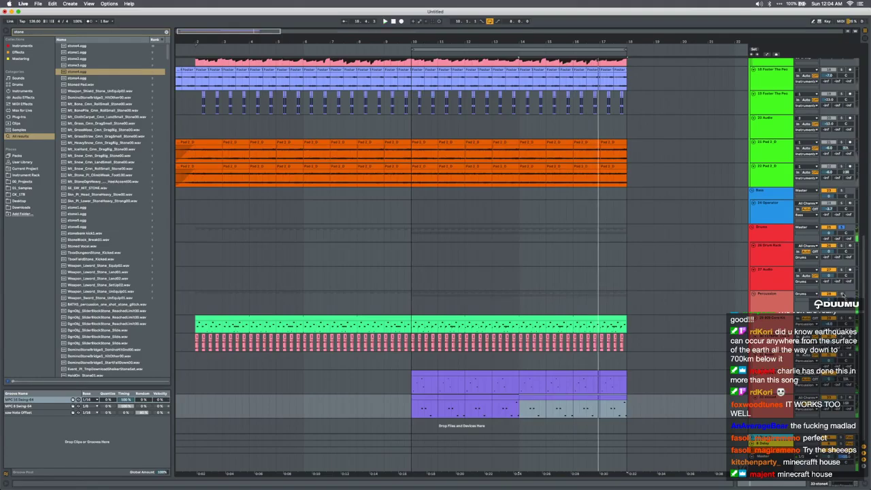
{"action": "scroll", "coordinate": [529, 293], "scroll_direction": "up", "scroll_amount": 10}
{"action": "scroll", "coordinate": [529, 293], "scroll_direction": "down", "scroll_amount": 5}
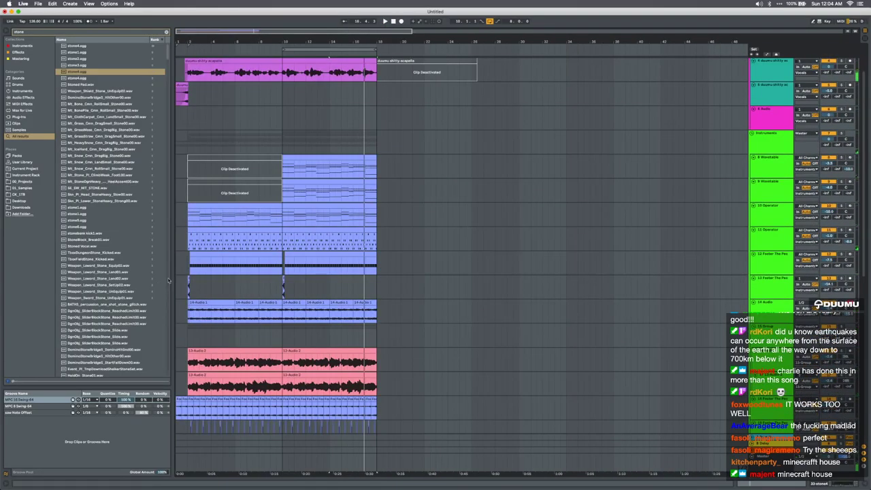
{"action": "left_click", "coordinate": [178, 264]}
{"action": "key", "text": "space"}
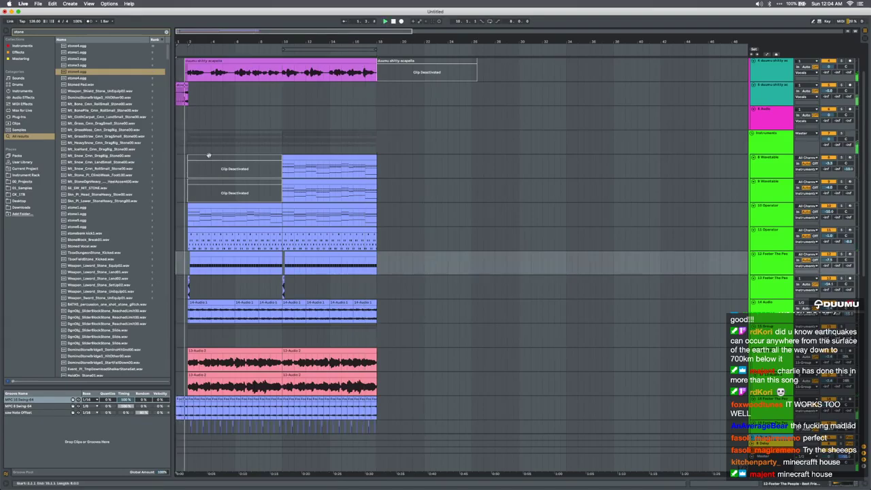
Review the vocal, instrument, bass and percussion tracks across the arrangement while it plays
{"action": "key", "text": "plus"}
{"action": "scroll", "coordinate": [209, 157], "scroll_direction": "left", "scroll_amount": 2}
{"action": "scroll", "coordinate": [210, 157], "scroll_direction": "up", "scroll_amount": 1}
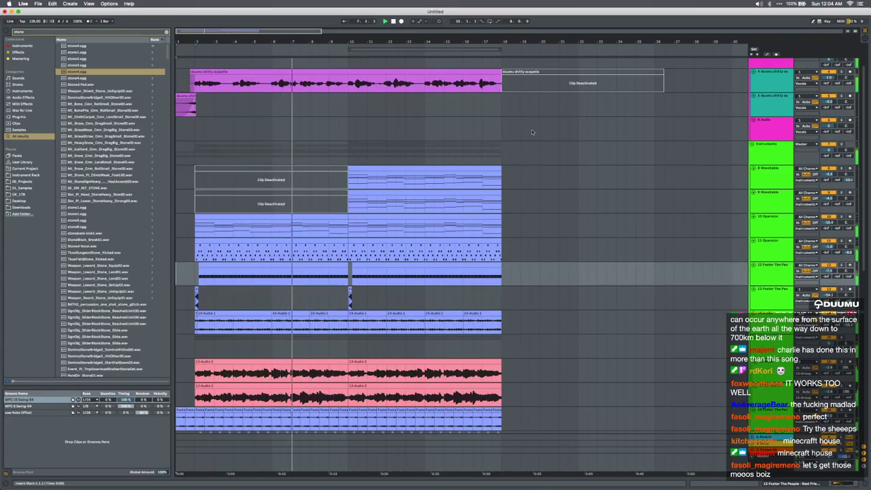
{"action": "scroll", "coordinate": [372, 200], "scroll_direction": "up", "scroll_amount": 2}
{"action": "scroll", "coordinate": [372, 199], "scroll_direction": "up", "scroll_amount": 1}
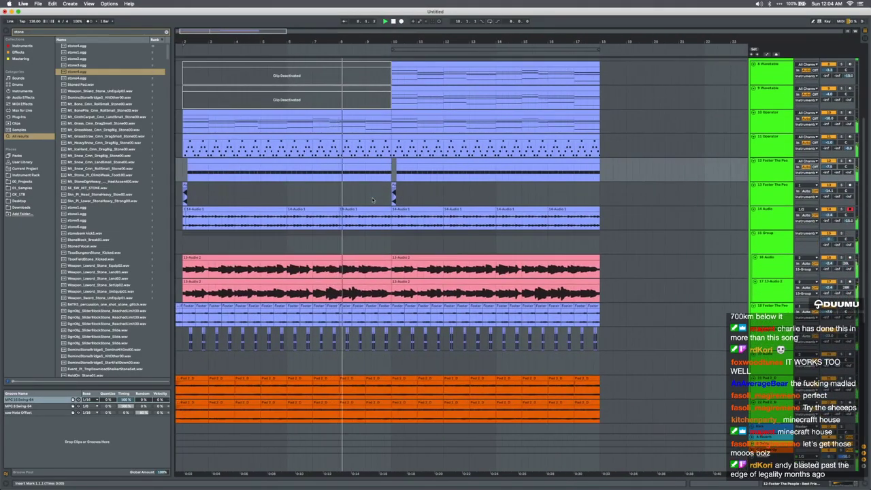
{"action": "scroll", "coordinate": [372, 200], "scroll_direction": "down", "scroll_amount": 10}
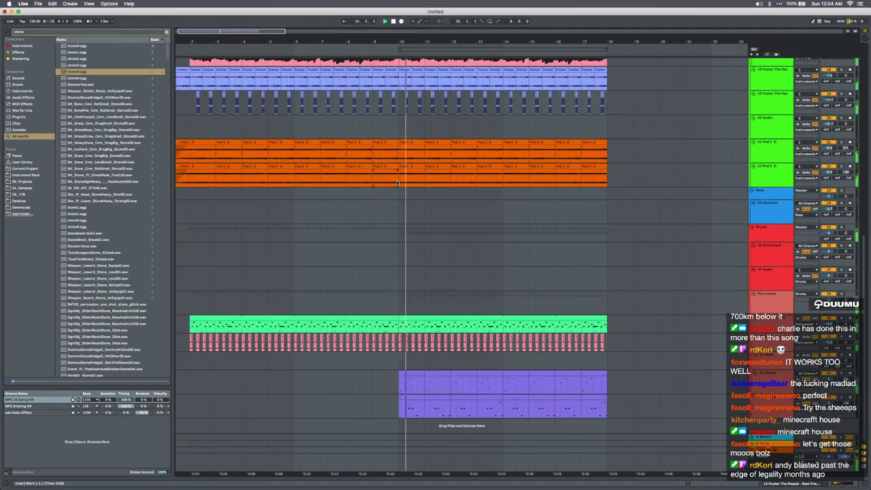
{"action": "scroll", "coordinate": [476, 227], "scroll_direction": "up", "scroll_amount": 5}
{"action": "scroll", "coordinate": [475, 227], "scroll_direction": "up", "scroll_amount": 8}
{"action": "scroll", "coordinate": [476, 227], "scroll_direction": "up", "scroll_amount": 2}
{"action": "scroll", "coordinate": [475, 227], "scroll_direction": "right", "scroll_amount": 5}
{"action": "scroll", "coordinate": [476, 227], "scroll_direction": "down", "scroll_amount": 2}
{"action": "scroll", "coordinate": [476, 227], "scroll_direction": "right", "scroll_amount": 2}
{"action": "scroll", "coordinate": [476, 227], "scroll_direction": "down", "scroll_amount": 3}
{"action": "scroll", "coordinate": [475, 227], "scroll_direction": "up", "scroll_amount": 2}
{"action": "scroll", "coordinate": [476, 227], "scroll_direction": "down", "scroll_amount": 10}
{"action": "scroll", "coordinate": [475, 228], "scroll_direction": "up", "scroll_amount": 9}
{"action": "scroll", "coordinate": [476, 227], "scroll_direction": "down", "scroll_amount": 3}
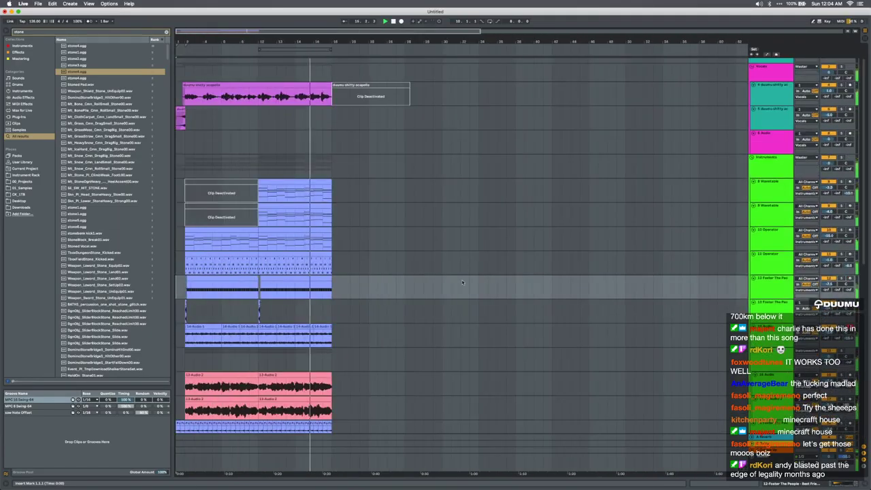
{"action": "scroll", "coordinate": [462, 258], "scroll_direction": "down", "scroll_amount": 5}
Move the Operator bass clips earlier to start at bar 26 and insert a new MIDI track below the Operator track
{"action": "left_click_drag", "start_coordinate": [518, 220], "coordinate": [479, 219]}
{"action": "left_click_drag", "start_coordinate": [609, 209], "coordinate": [522, 212]}
{"action": "left_click", "coordinate": [764, 229]}
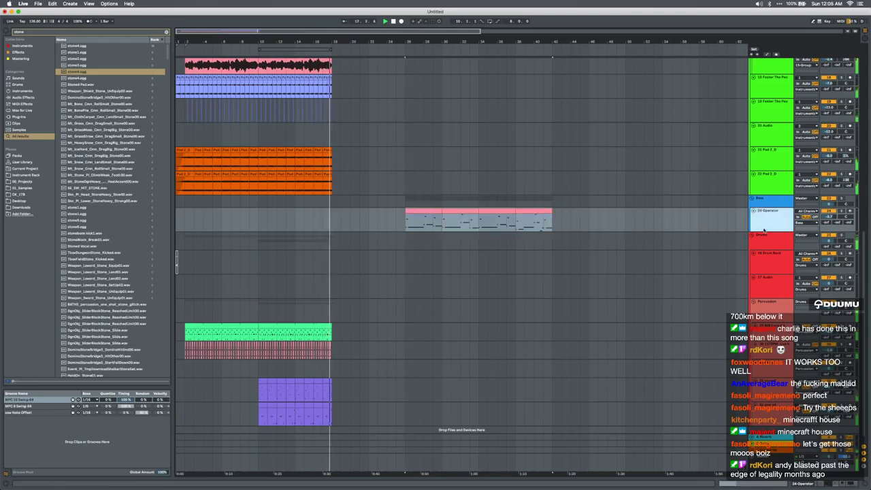
{"action": "key", "text": "super+shift+t"}
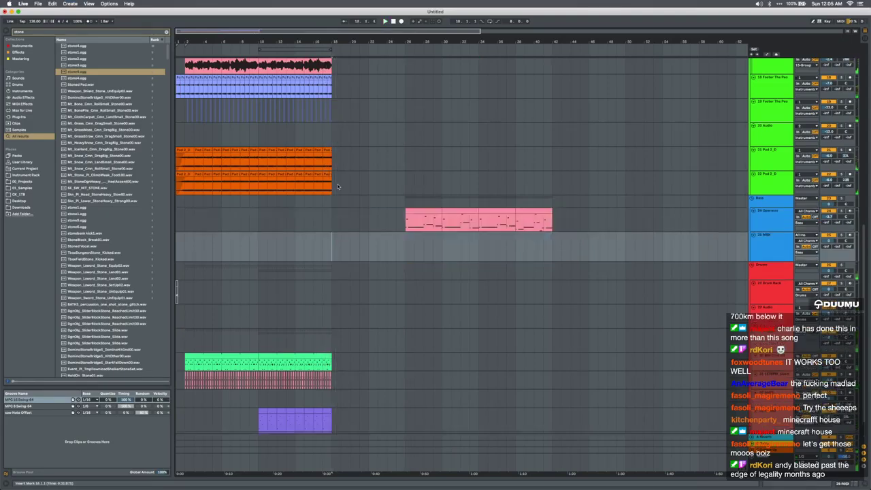
Duplicate bars 10–18 of the two Pad tracks to bar 18, and select the matching section on the two Foster The People tracks
{"action": "left_click_drag", "start_coordinate": [325, 138], "coordinate": [258, 185]}
{"action": "key", "text": "super+d"}
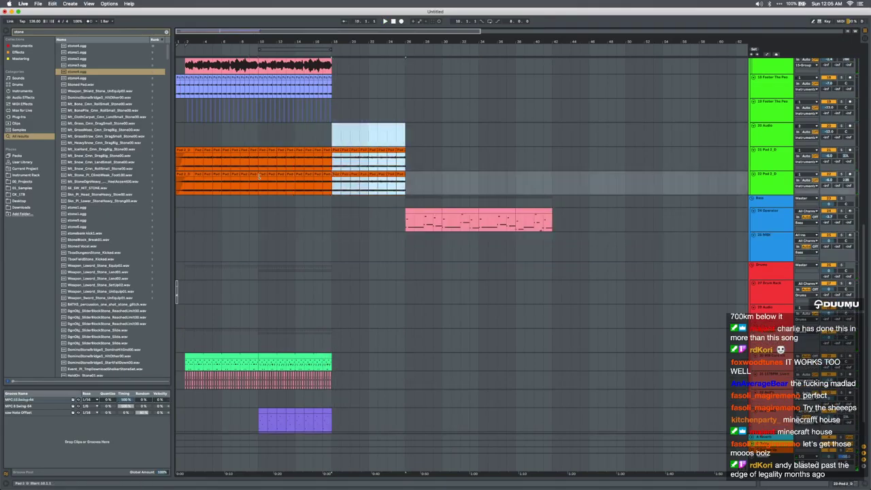
{"action": "left_click_drag", "start_coordinate": [332, 102], "coordinate": [256, 88]}
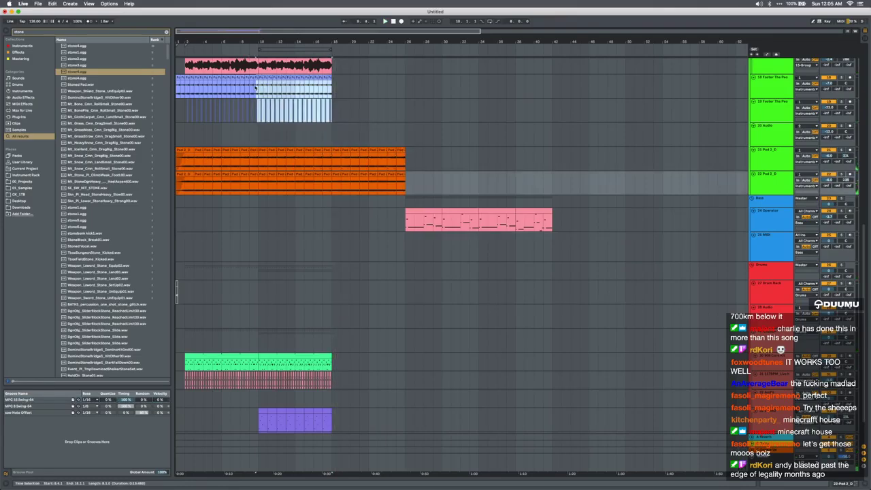
Duplicate the selected eight-bar section of Foster The People clips on tracks 18 and 19 into bars 18 to 26
{"action": "key", "text": "super+d"}
{"action": "key", "text": "space"}
{"action": "scroll", "coordinate": [318, 100], "scroll_direction": "up", "scroll_amount": 5}
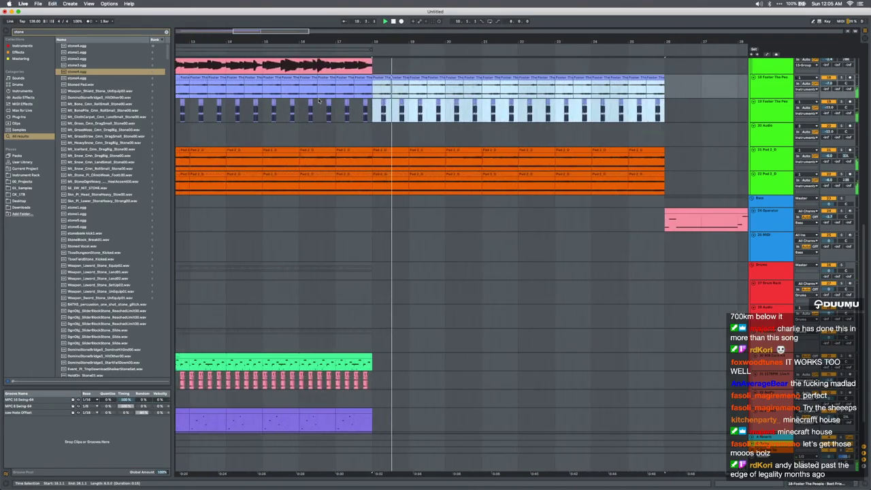
{"action": "scroll", "coordinate": [318, 100], "scroll_direction": "up", "scroll_amount": 4}
{"action": "scroll", "coordinate": [318, 100], "scroll_direction": "up", "scroll_amount": 2}
{"action": "scroll", "coordinate": [352, 203], "scroll_direction": "up", "scroll_amount": 4}
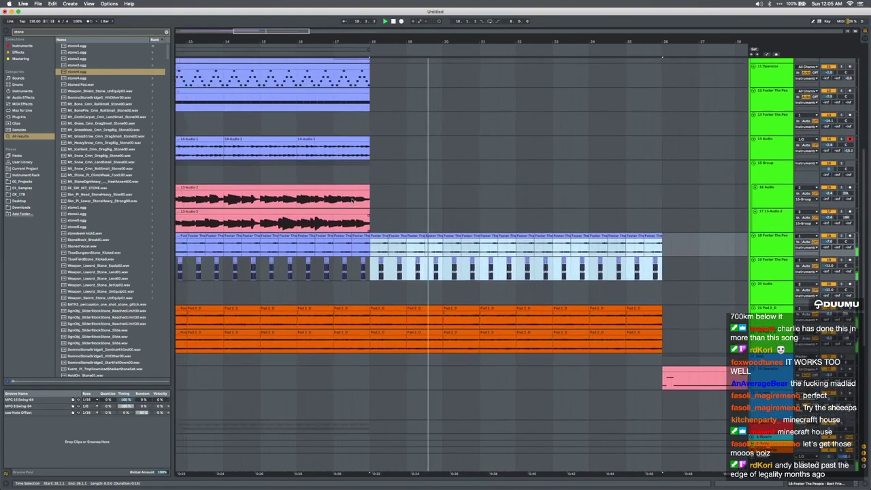
Duplicate the 14-Audio clips of bars 10 to 18 into bars 18 to 26, and loop that new section
{"action": "scroll", "coordinate": [352, 203], "scroll_direction": "down", "scroll_amount": 4}
{"action": "left_click", "coordinate": [341, 151]}
{"action": "left_click", "coordinate": [225, 151], "text": "shift"}
{"action": "key", "text": "super+d"}
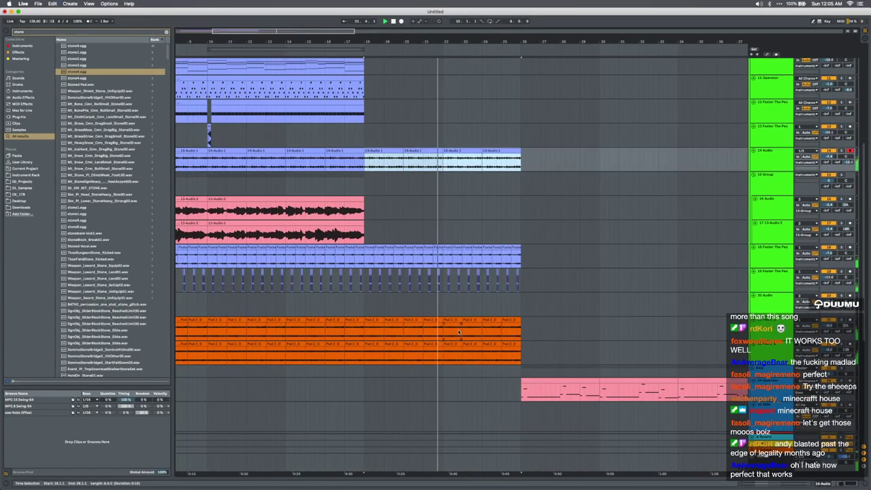
{"action": "left_click_drag", "start_coordinate": [357, 393], "coordinate": [522, 393]}
{"action": "key", "text": "super+l"}
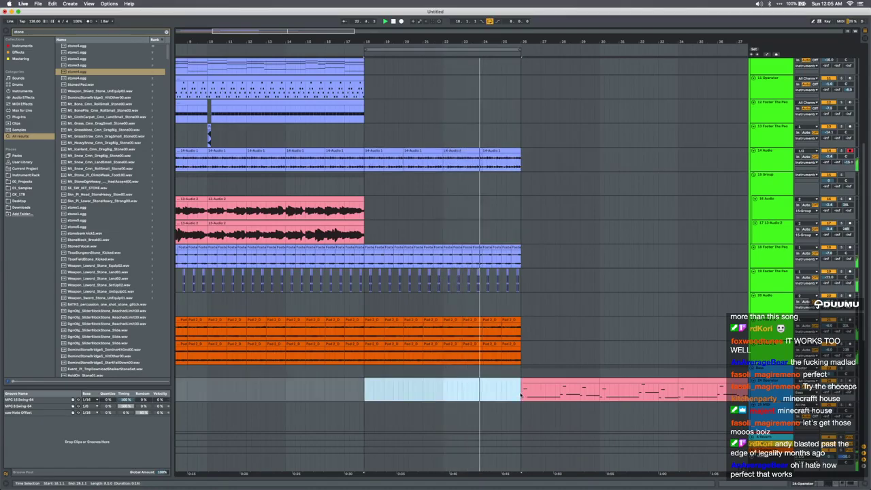
Inspect the acapella vocal clip over the looped section and show its track's device chain
{"action": "scroll", "coordinate": [489, 288], "scroll_direction": "up", "scroll_amount": 5}
{"action": "scroll", "coordinate": [491, 288], "scroll_direction": "up", "scroll_amount": 3}
{"action": "left_click_drag", "start_coordinate": [362, 111], "coordinate": [563, 111]}
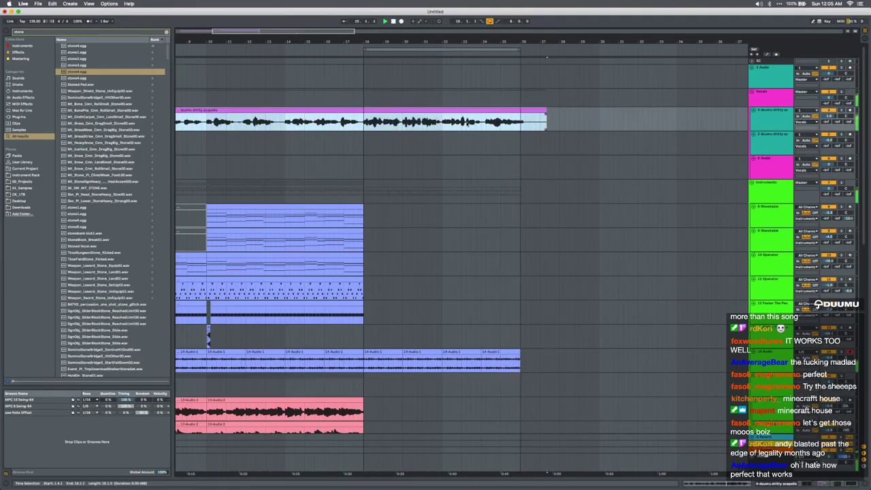
{"action": "left_click", "coordinate": [480, 126]}
{"action": "key", "text": "shift+Tab"}
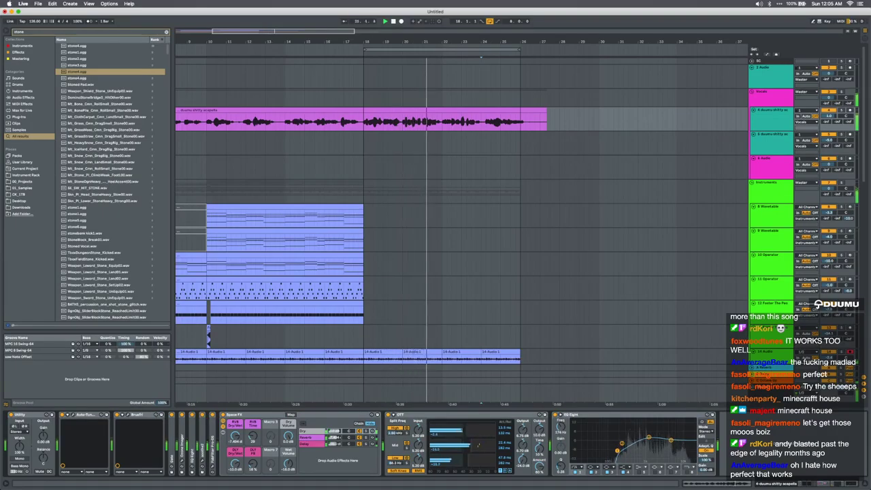
Search the browser for "reese" and load the Reese Sub.adg preset onto the empty MIDI track in the Bass group
{"action": "scroll", "coordinate": [374, 177], "scroll_direction": "down", "scroll_amount": 10}
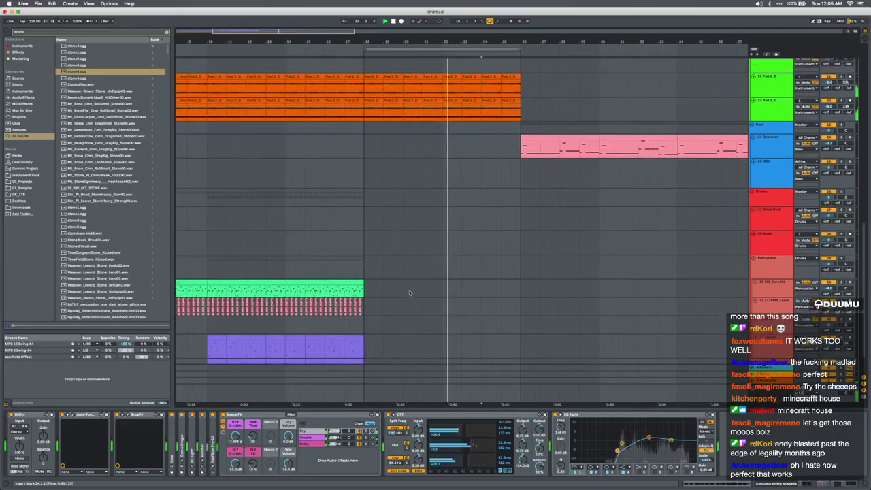
{"action": "left_click", "coordinate": [365, 178]}
{"action": "key", "text": "super+f"}
{"action": "type", "text": "reese"}
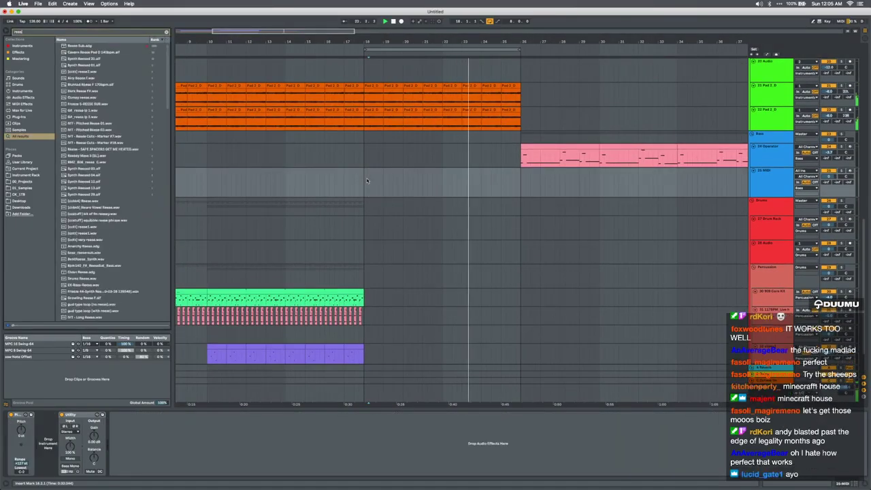
{"action": "key", "text": "Return"}
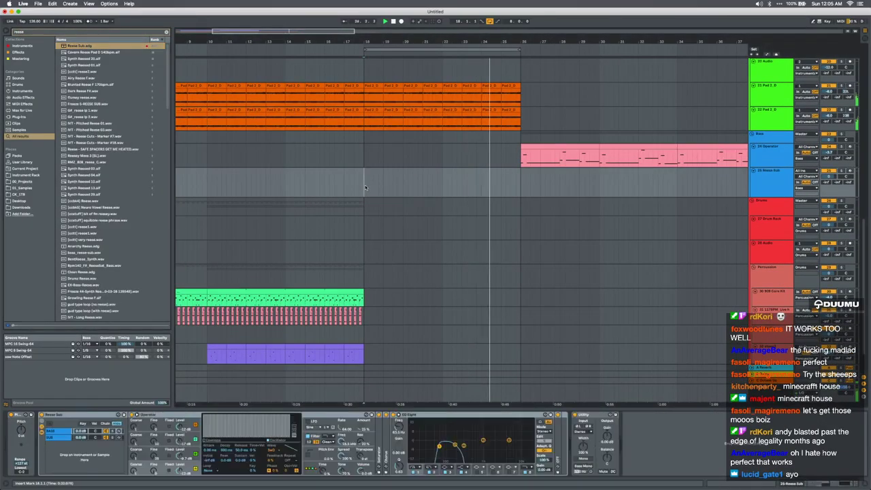
Create an eight-bar MIDI clip over bars 18 to 26 on the Reese Sub track and add a C1 note at its start
{"action": "left_click_drag", "start_coordinate": [364, 185], "coordinate": [521, 180]}
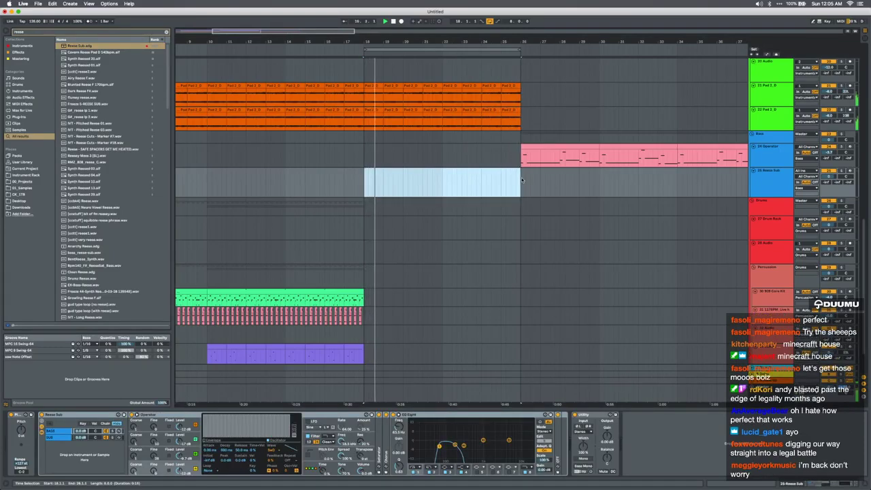
{"action": "double_click", "coordinate": [438, 187]}
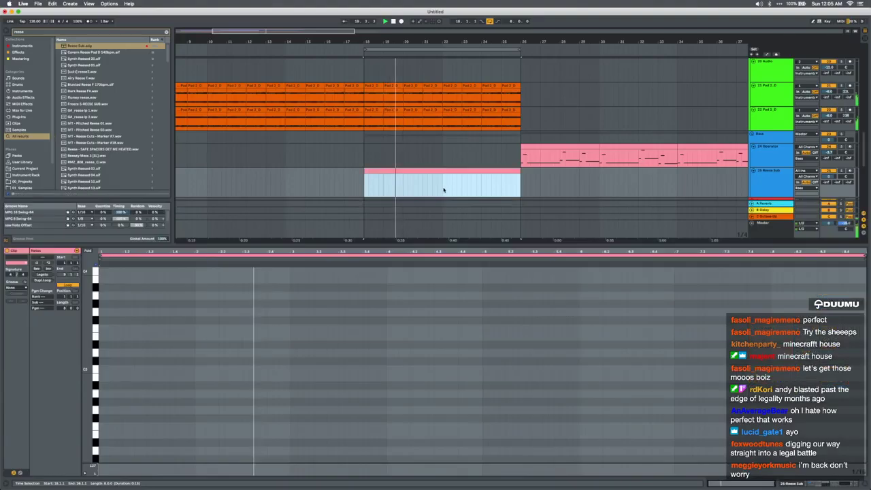
{"action": "left_click_drag", "start_coordinate": [92, 377], "coordinate": [255, 416]}
{"action": "left_click", "coordinate": [94, 420]}
{"action": "double_click", "coordinate": [101, 417]}
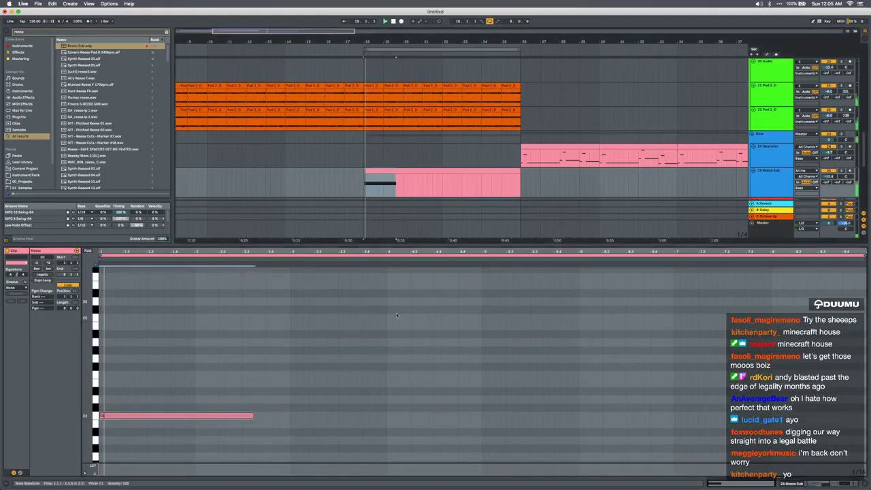
Shorten the C1 note to end at 1.4.3, duplicate it as a D#0 note, and extend the copy to bar 3
{"action": "left_click_drag", "start_coordinate": [253, 416], "coordinate": [183, 415]}
{"action": "key", "text": "super+d"}
{"action": "key", "text": "Up"}
{"action": "key", "text": "Up"}
{"action": "key", "text": "Up"}
{"action": "key", "text": "shift+Down"}
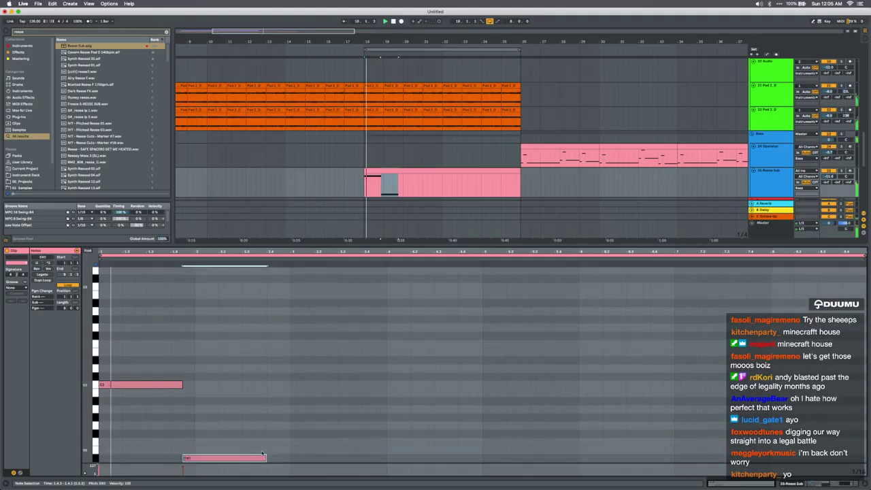
{"action": "left_click_drag", "start_coordinate": [266, 457], "coordinate": [291, 457]}
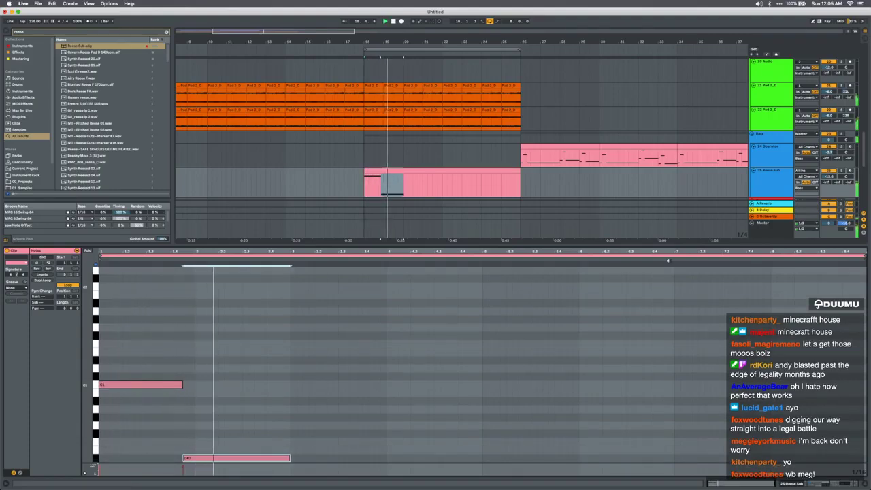
Duplicate the D#0 note into bar 3 of the clip and raise the copy to G0
{"action": "key", "text": "super+d"}
{"action": "key", "text": "Up"}
{"action": "key", "text": "Up"}
{"action": "key", "text": "Up"}
{"action": "key", "text": "Up"}
{"action": "key", "text": "Up"}
{"action": "key", "text": "Down"}
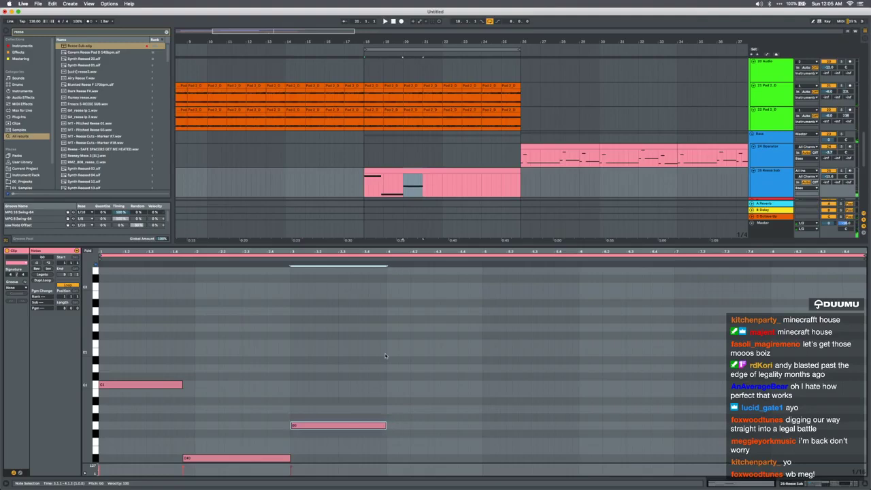
Duplicate the G0 note into bar 4 of the clip and raise the copy to A#0
{"action": "key", "text": "super+d"}
{"action": "key", "text": "Up"}
{"action": "key", "text": "Up"}
{"action": "key", "text": "Up"}
{"action": "key", "text": "Up"}
{"action": "key", "text": "Down"}
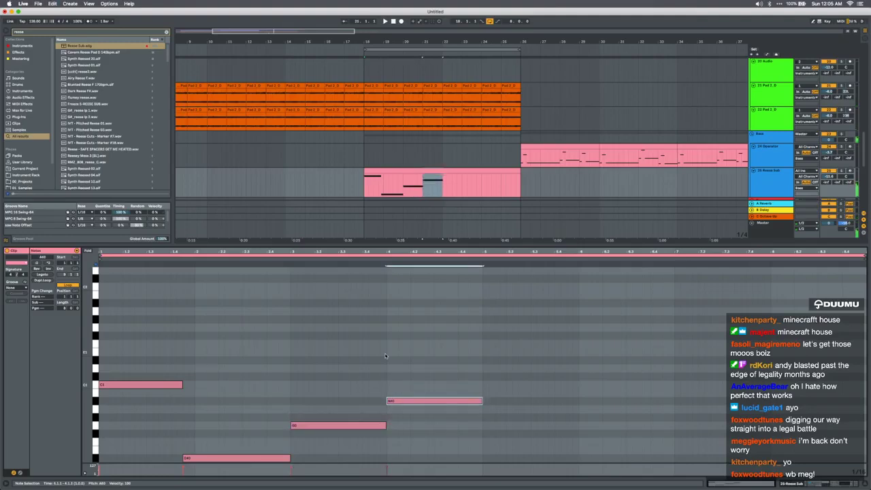
Start the A#0 note half a beat earlier and trim the G0 note to end where it begins
{"action": "key", "text": "Left"}
{"action": "key", "text": "shift+Right"}
{"action": "key", "text": "shift+Right"}
{"action": "left_click_drag", "start_coordinate": [367, 408], "coordinate": [320, 487]}
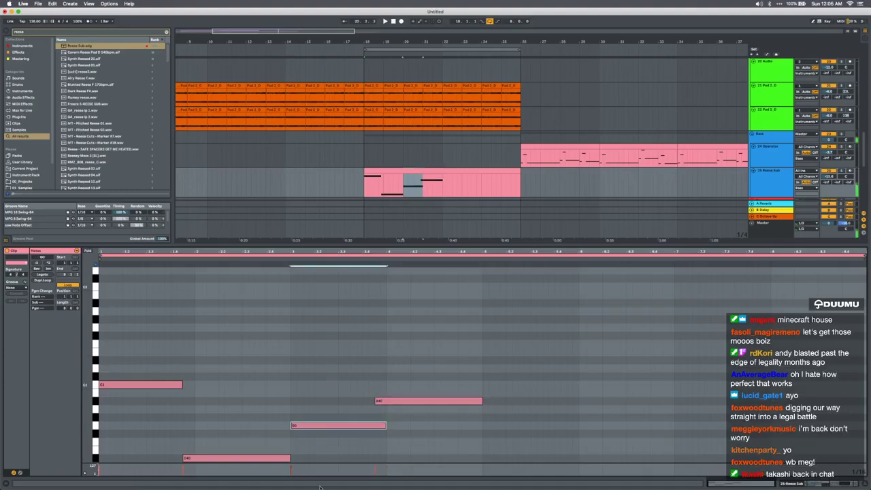
Duplicate the whole four-note pattern into bars 5 to 8 and set the Reese Sub track volume to about -8 dB
{"action": "key", "text": "super+a"}
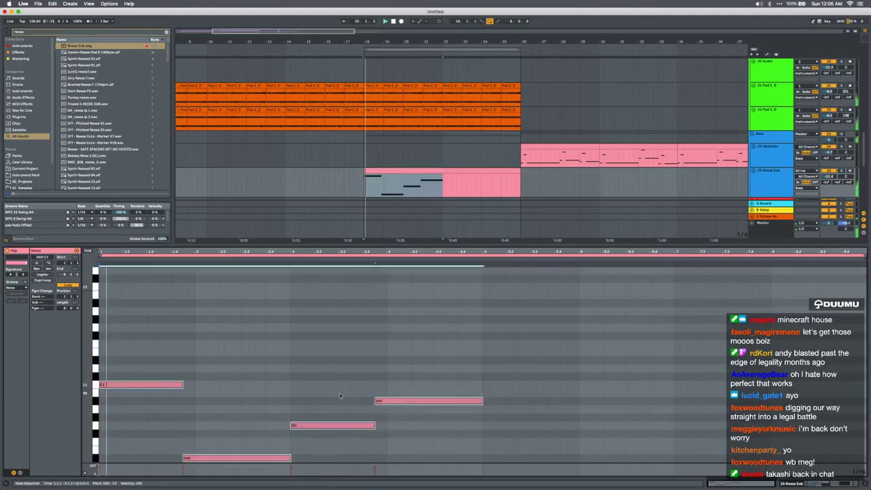
{"action": "key", "text": "super+d"}
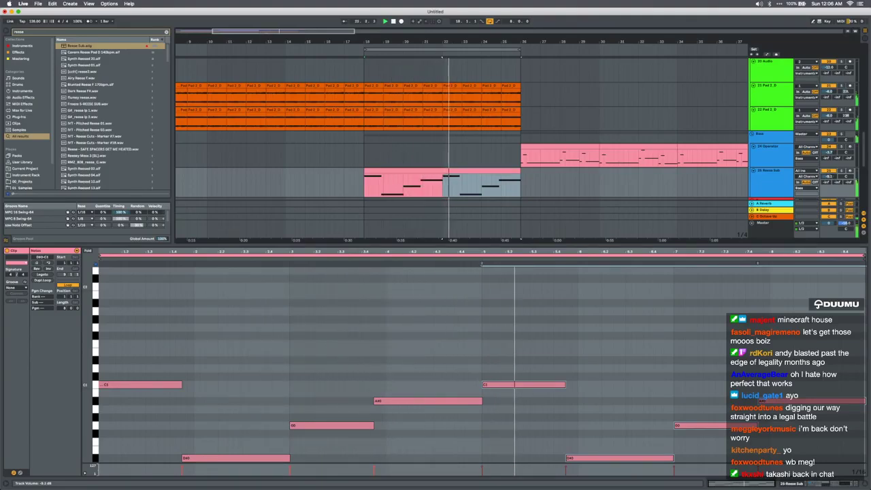
{"action": "left_click_drag", "start_coordinate": [831, 178], "coordinate": [831, 176]}
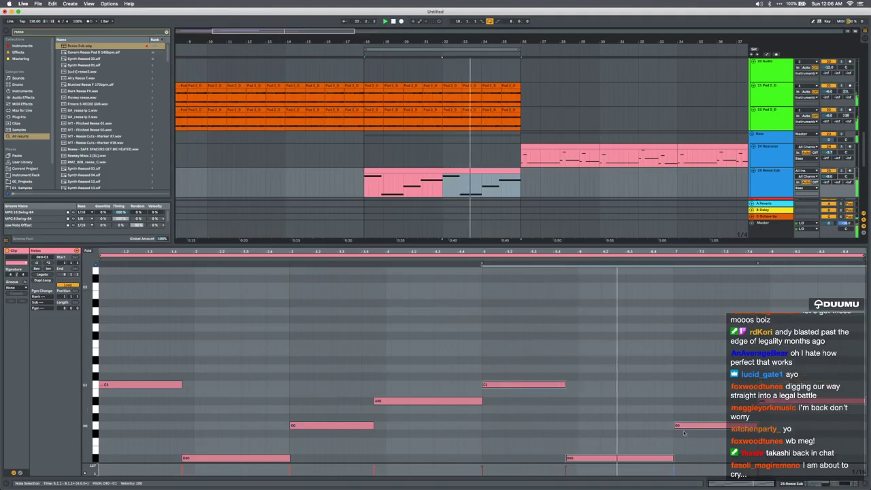
Shorten the second D#0 note in bar 6 and fill the gap before bar 7 with a duplicate raised to F#0
{"action": "key", "text": "space"}
{"action": "left_click", "coordinate": [655, 446]}
{"action": "left_click_drag", "start_coordinate": [672, 458], "coordinate": [650, 468]}
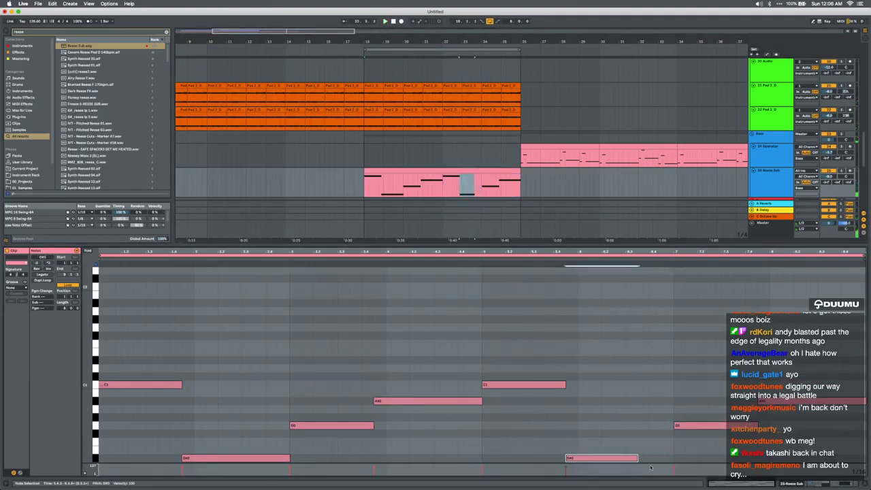
{"action": "key", "text": "ctrl+d"}
{"action": "key", "text": "Up"}
{"action": "key", "text": "Up"}
{"action": "key", "text": "Up"}
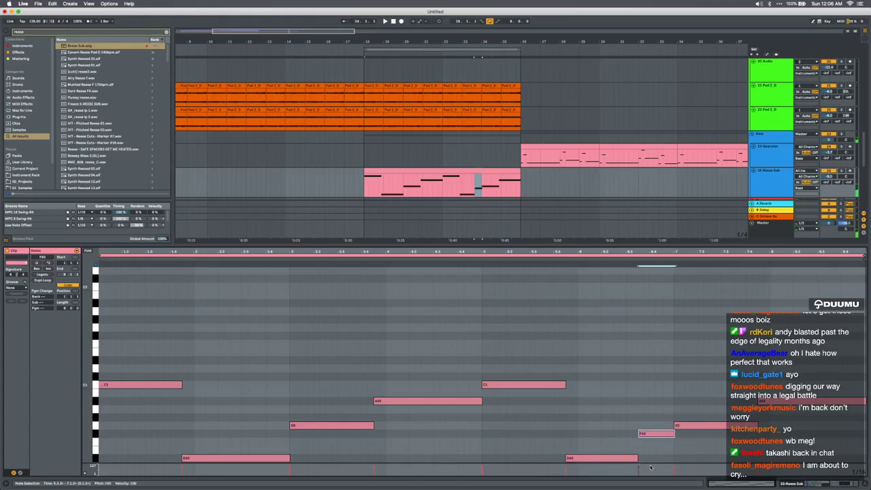
Play back the second half of the Reese Sub bassline from late bar 5, and close the note editor
{"action": "left_click", "coordinate": [562, 255]}
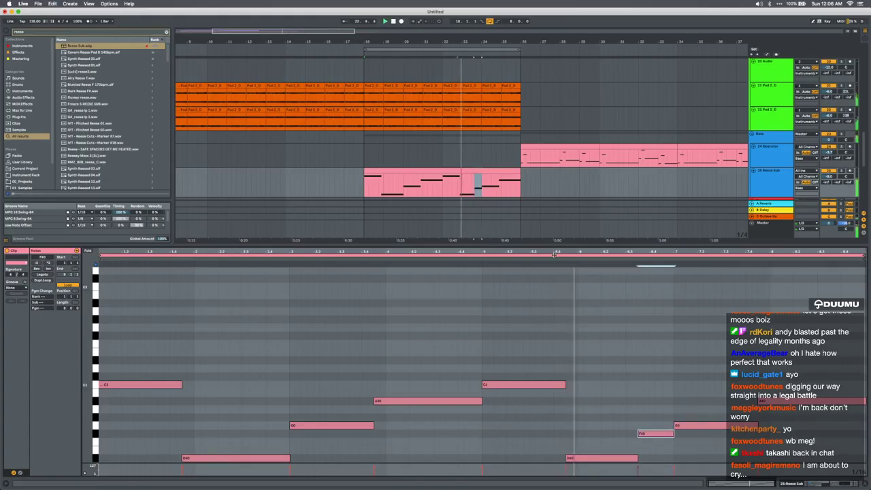
{"action": "left_click", "coordinate": [555, 254]}
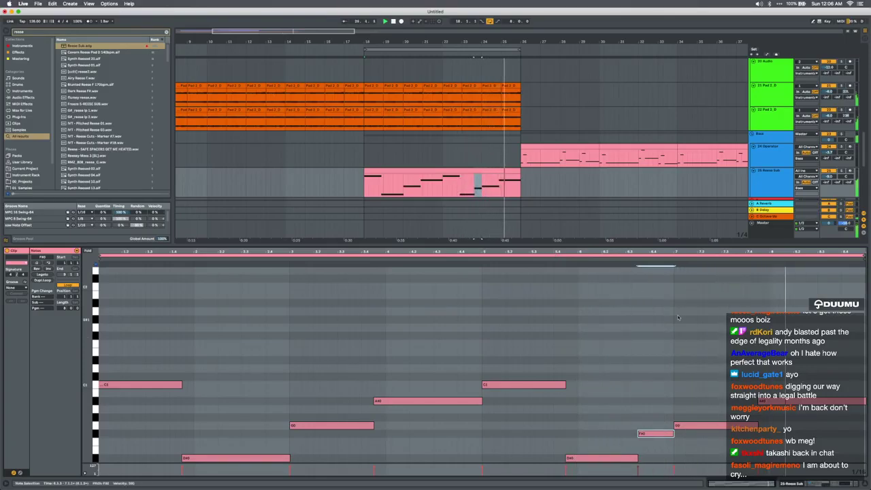
{"action": "key", "text": "super+alt+l"}
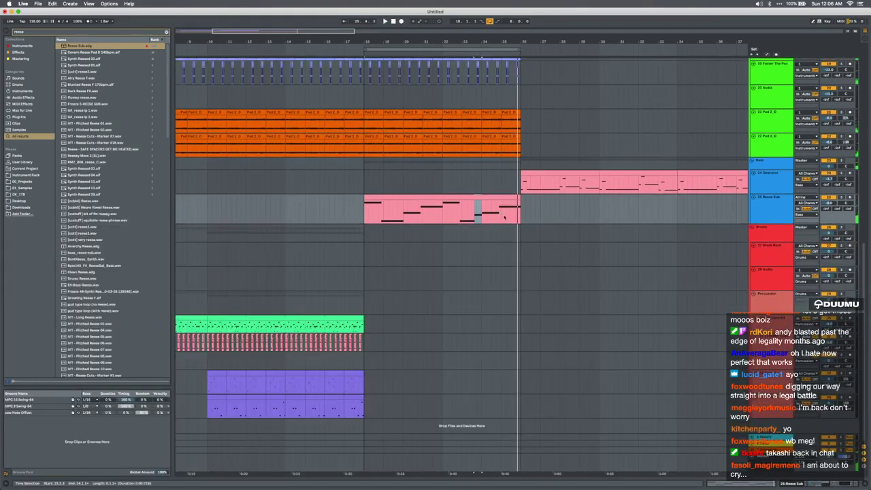
Play back the 24 Operator bass clip from bar 26 and examine it against the rest of the arrangement
{"action": "scroll", "coordinate": [501, 241], "scroll_direction": "up", "scroll_amount": 5}
{"action": "scroll", "coordinate": [519, 208], "scroll_direction": "down", "scroll_amount": 4}
{"action": "left_click_drag", "start_coordinate": [497, 234], "coordinate": [487, 238]}
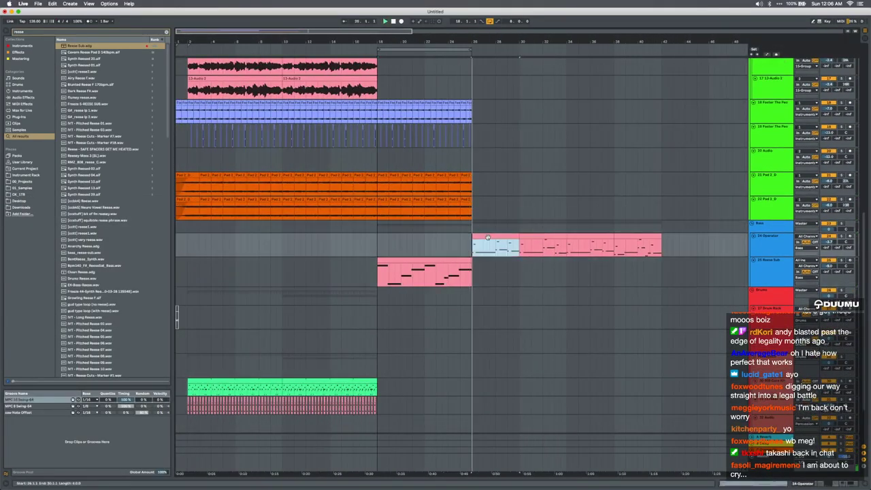
{"action": "scroll", "coordinate": [489, 237], "scroll_direction": "up", "scroll_amount": 4}
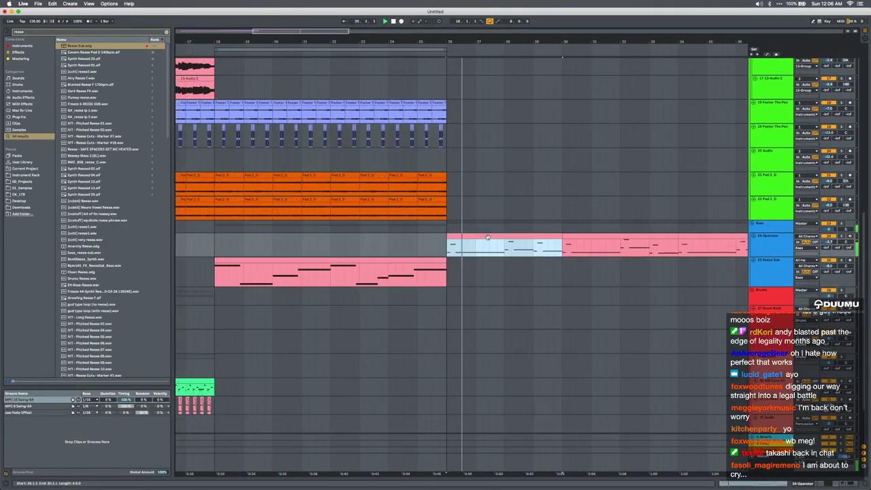
{"action": "double_click", "coordinate": [828, 242]}
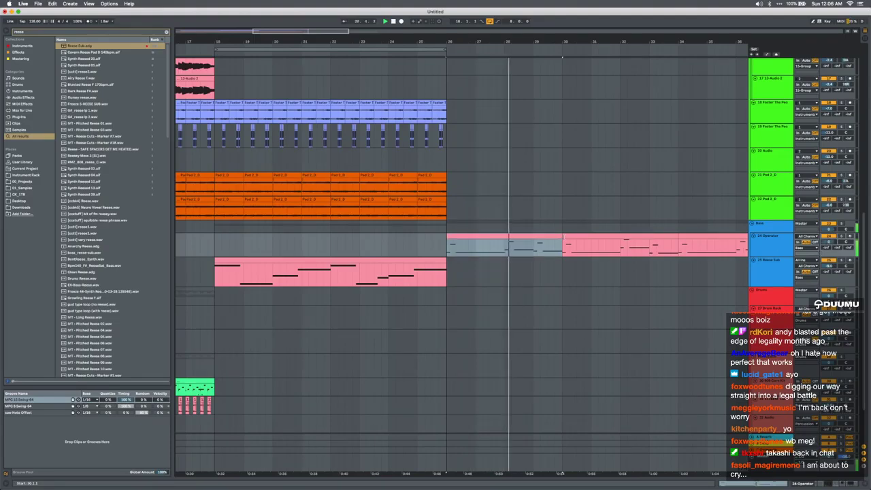
{"action": "left_click", "coordinate": [533, 251]}
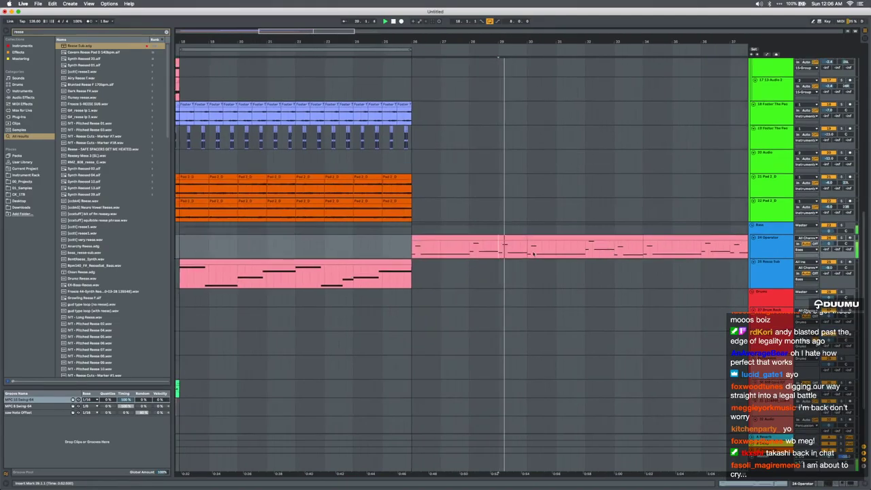
{"action": "scroll", "coordinate": [533, 254], "scroll_direction": "down", "scroll_amount": 3}
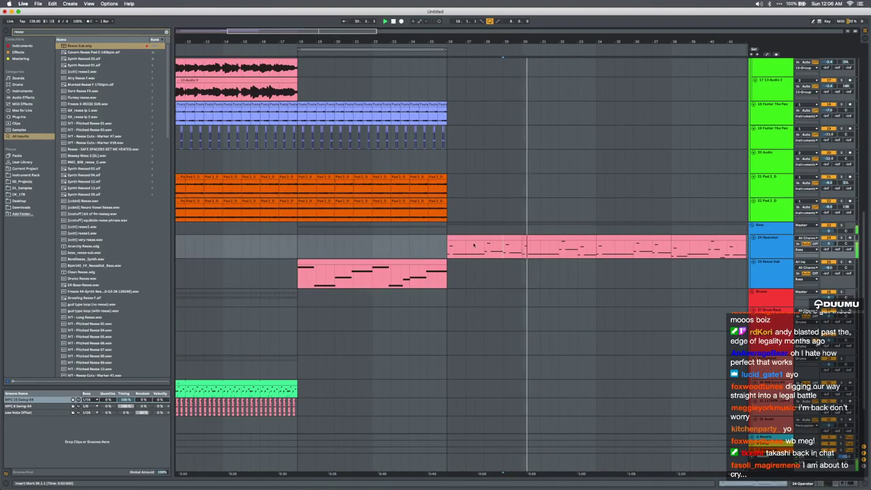
{"action": "scroll", "coordinate": [474, 245], "scroll_direction": "up", "scroll_amount": 10}
{"action": "scroll", "coordinate": [475, 245], "scroll_direction": "down", "scroll_amount": 10}
{"action": "key", "text": "space"}
{"action": "scroll", "coordinate": [474, 245], "scroll_direction": "up", "scroll_amount": 2}
{"action": "scroll", "coordinate": [474, 245], "scroll_direction": "right", "scroll_amount": 2}
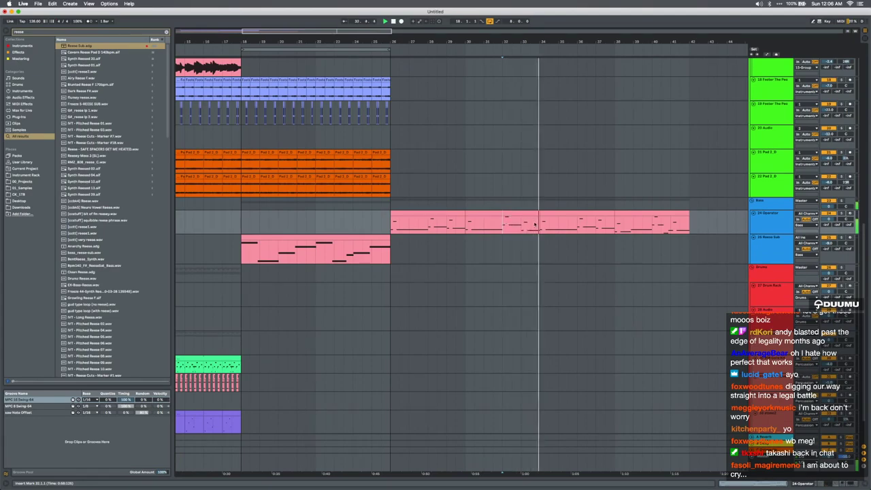
Duplicate the 10 Operator track in the Instruments group
{"action": "scroll", "coordinate": [490, 234], "scroll_direction": "up", "scroll_amount": 4}
{"action": "scroll", "coordinate": [490, 235], "scroll_direction": "left", "scroll_amount": 6}
{"action": "scroll", "coordinate": [460, 240], "scroll_direction": "left", "scroll_amount": 3}
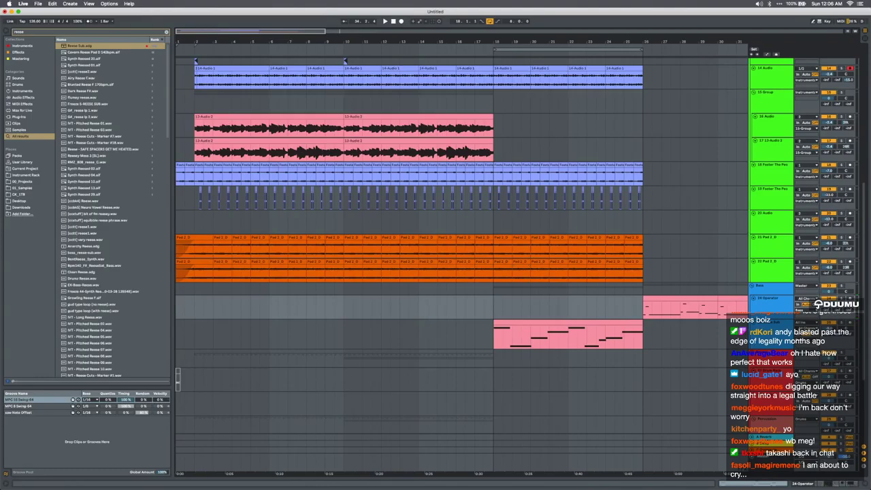
{"action": "scroll", "coordinate": [557, 286], "scroll_direction": "up", "scroll_amount": 1}
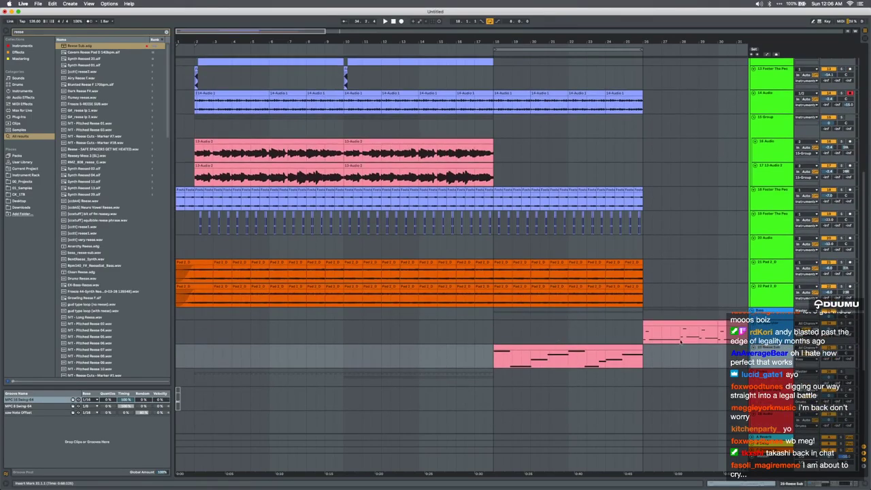
{"action": "scroll", "coordinate": [698, 250], "scroll_direction": "up", "scroll_amount": 4}
{"action": "left_click", "coordinate": [769, 122]}
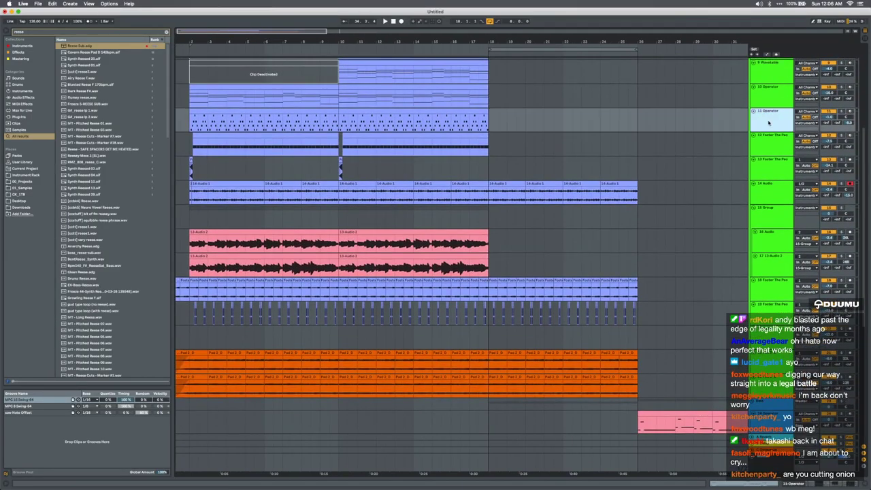
{"action": "left_click", "coordinate": [770, 106]}
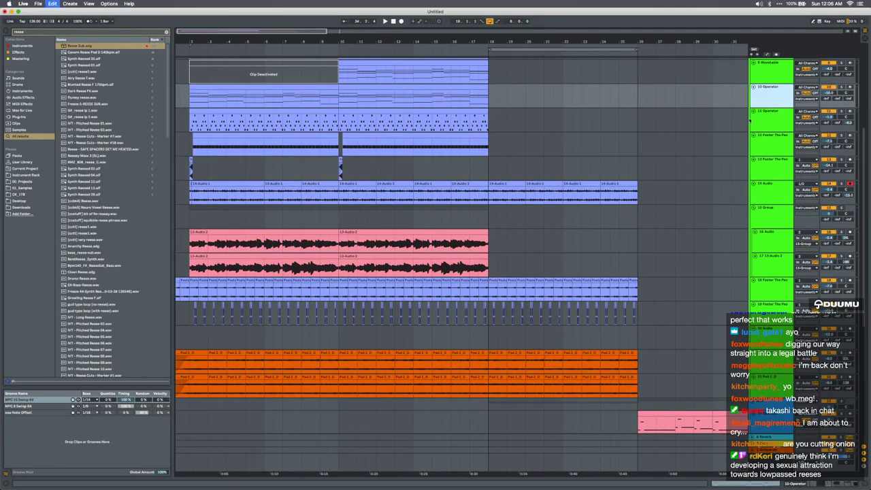
Copy the Reese Sub clip to bar 18 on the duplicated Operator track and delete that track's earlier clips
{"action": "scroll", "coordinate": [577, 385], "scroll_direction": "up", "scroll_amount": 8}
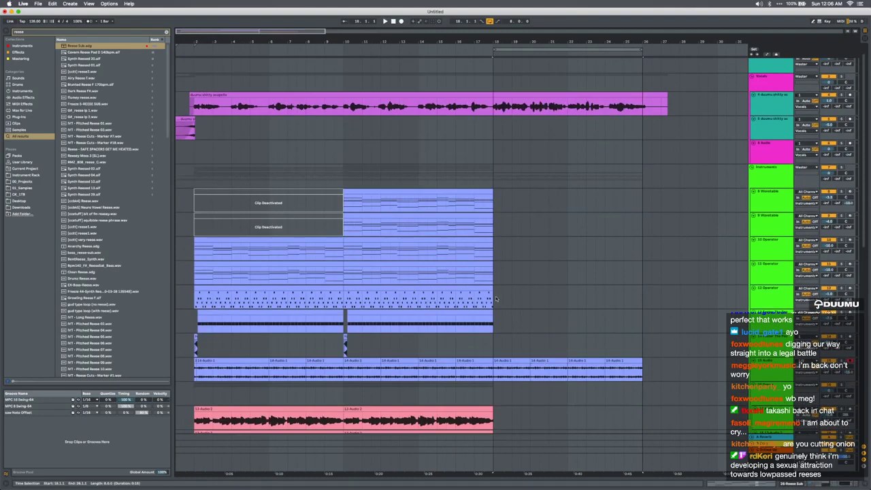
{"action": "left_click", "coordinate": [495, 274]}
{"action": "key", "text": "super+v"}
{"action": "mouse_move", "coordinate": [495, 274]}
{"action": "left_mouse_down"}
{"action": "mouse_move", "coordinate": [206, 275]}
{"action": "mouse_move", "coordinate": [493, 271]}
{"action": "left_mouse_up"}
{"action": "left_click", "coordinate": [206, 275]}
{"action": "key", "text": "Delete"}
{"action": "left_click", "coordinate": [511, 266]}
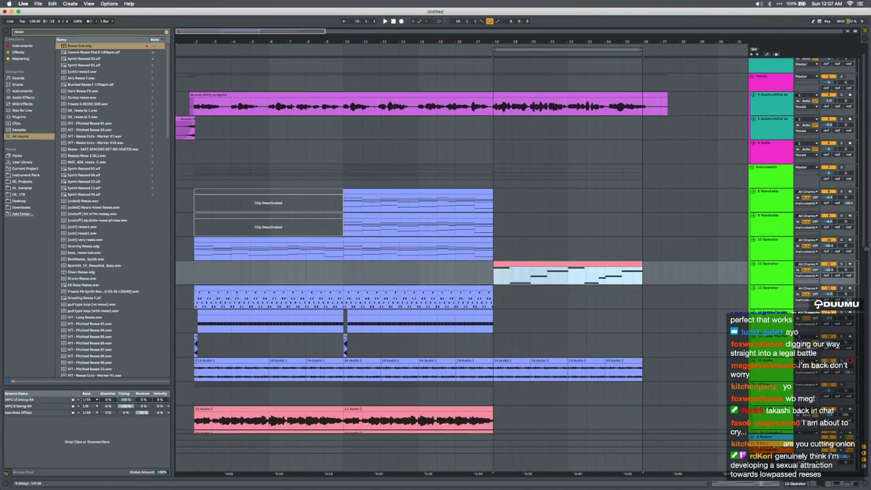
Solo the duplicated Operator track and play back its copied bassline clip from bar 18
{"action": "left_click", "coordinate": [841, 265]}
{"action": "key", "text": "space"}
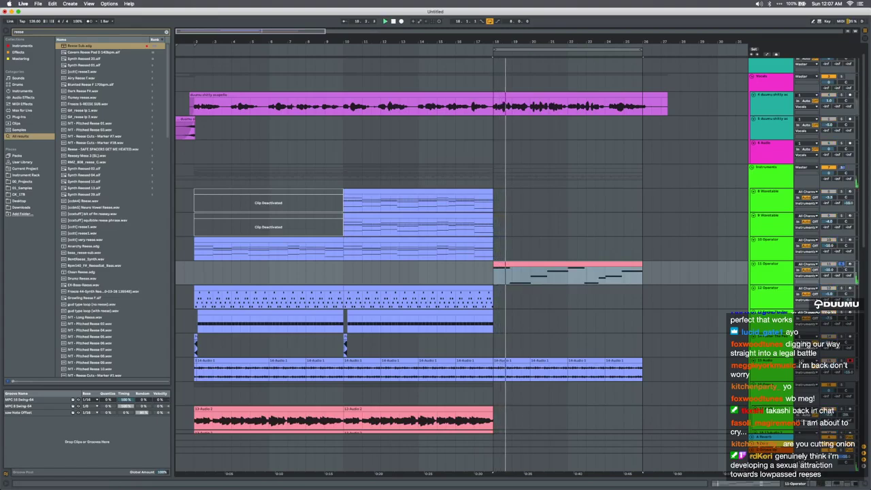
{"action": "left_click", "coordinate": [741, 484]}
{"action": "key", "text": "space"}
Replace the Operator on track 11 with Wavetable by searching for "wave", and remove the Auto Pan effect from its chain
{"action": "key", "text": "super+f"}
{"action": "type", "text": "wood"}
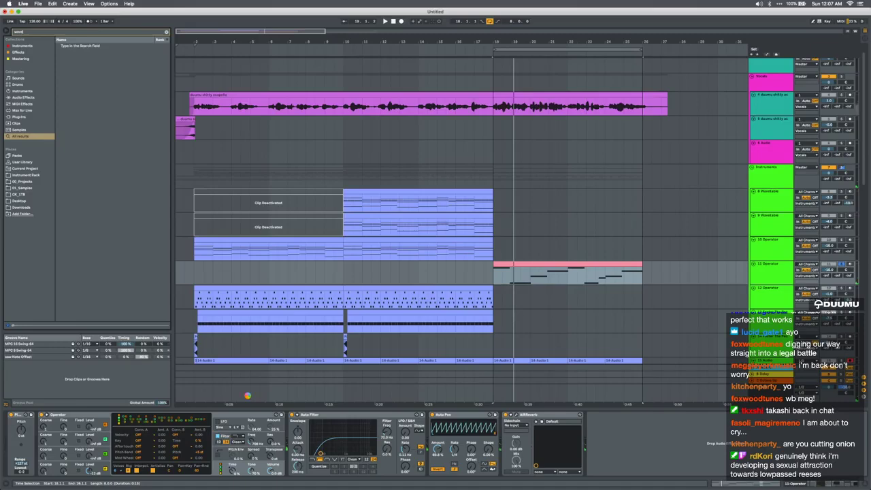
{"action": "key", "text": "BackSpace"}
{"action": "key", "text": "BackSpace"}
{"action": "key", "text": "BackSpace"}
{"action": "key", "text": "BackSpace"}
{"action": "type", "text": "wav"}
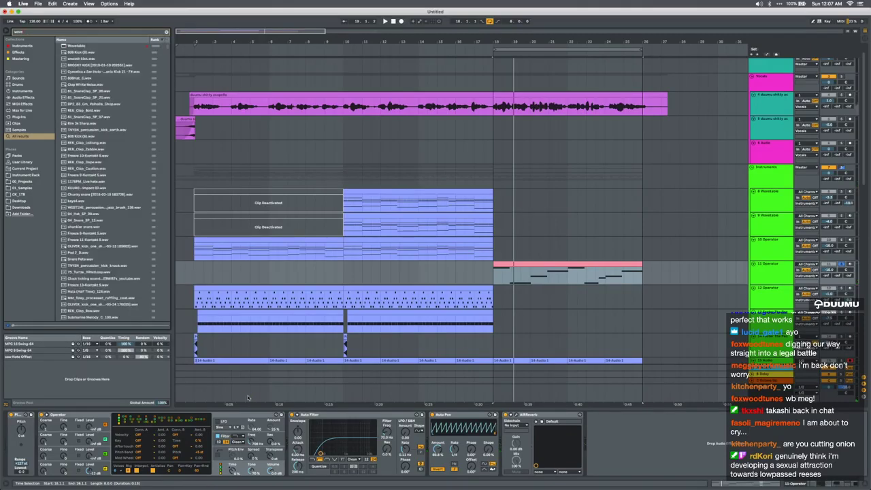
{"action": "key", "text": "Down"}
{"action": "key", "text": "Return"}
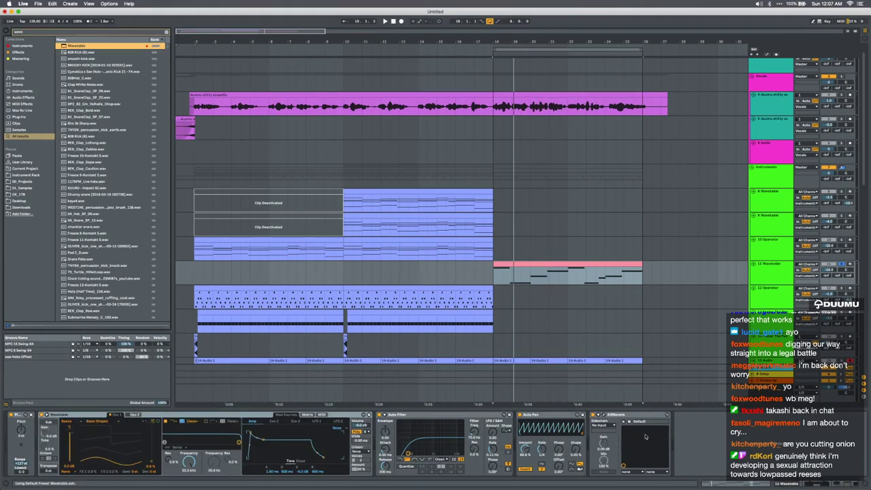
{"action": "left_click", "coordinate": [559, 414]}
{"action": "key", "text": "Delete"}
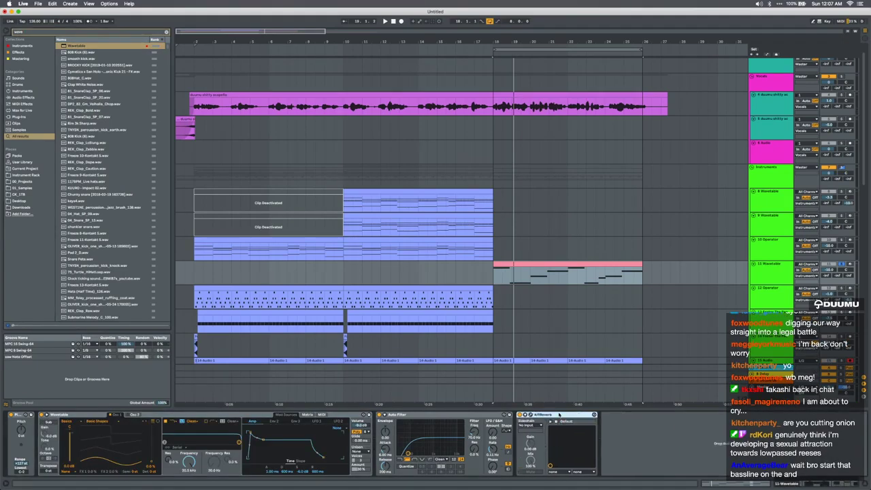
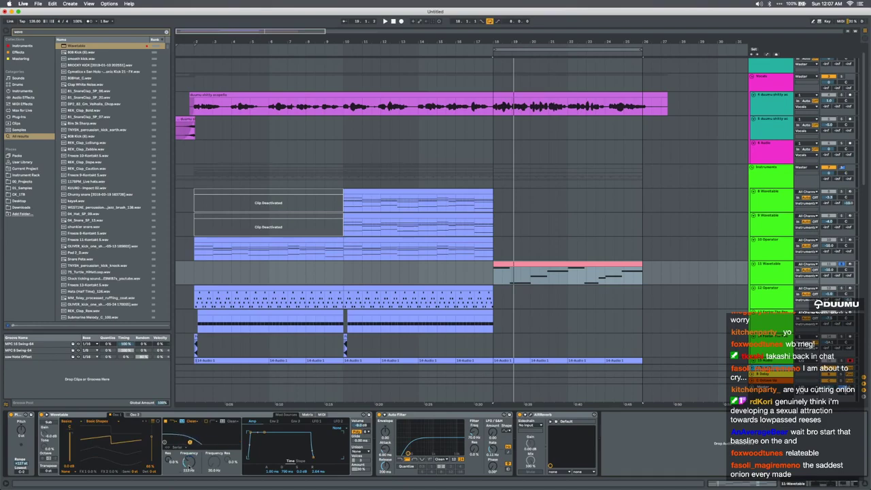
Set the Wavetable's unison mode to Shimmer while playing back the track 11 clip
{"action": "double_click", "coordinate": [498, 264]}
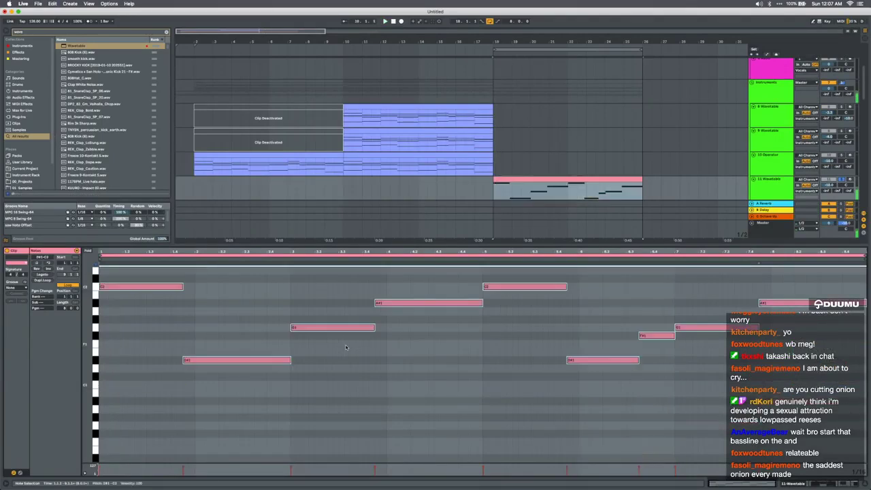
{"action": "left_click", "coordinate": [831, 483]}
{"action": "left_click", "coordinate": [360, 452]}
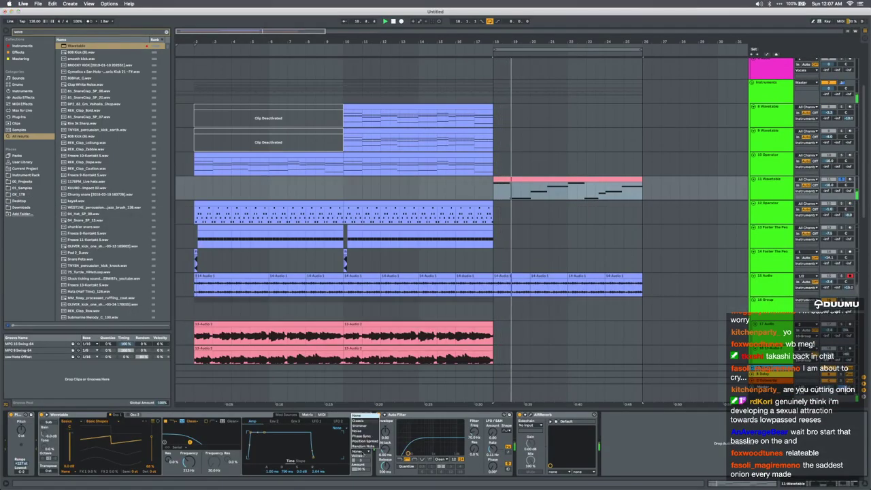
{"action": "left_click", "coordinate": [360, 426]}
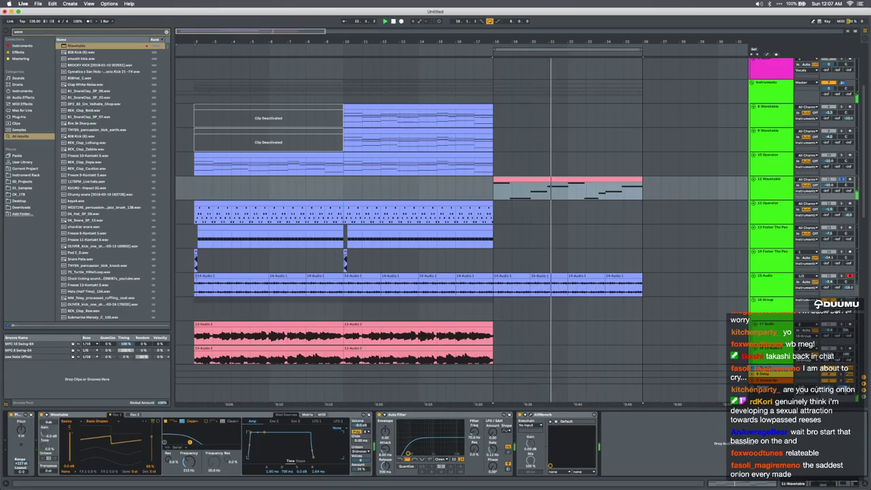
Stack duplicates of the first C2 note at G2 and D#3 in the Wavetable clip
{"action": "double_click", "coordinate": [501, 180]}
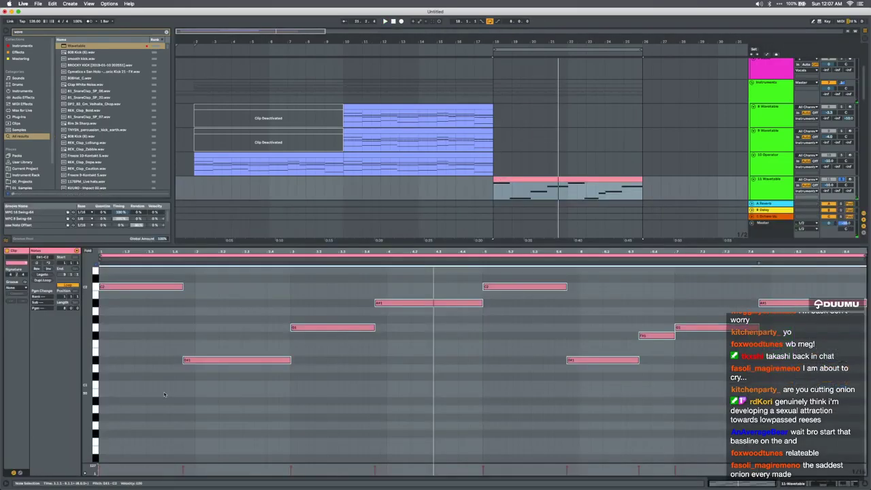
{"action": "scroll", "coordinate": [164, 393], "scroll_direction": "up", "scroll_amount": 5}
{"action": "key", "text": "space"}
{"action": "left_click", "coordinate": [133, 362]}
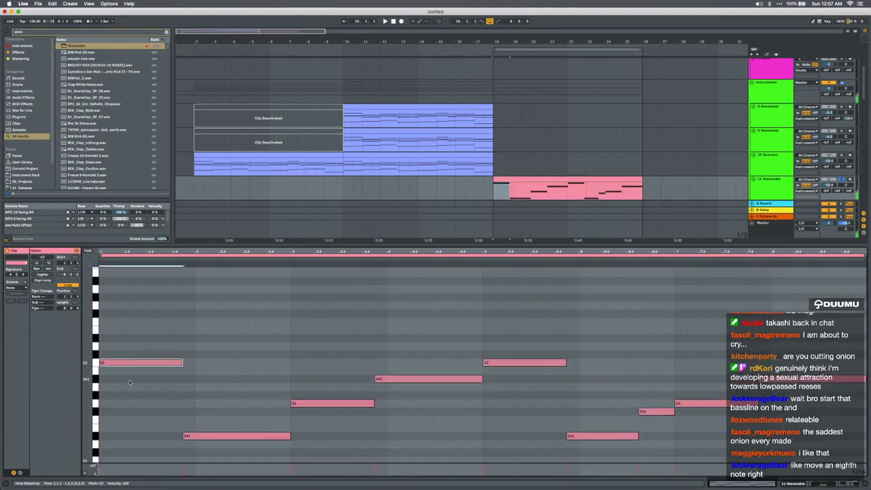
{"action": "left_click_drag", "start_coordinate": [130, 363], "coordinate": [131, 306]}
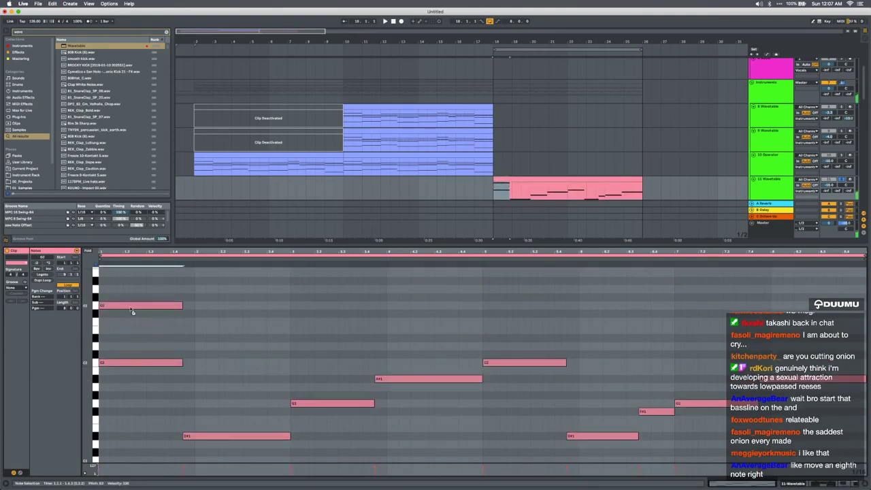
{"action": "scroll", "coordinate": [130, 309], "scroll_direction": "up", "scroll_amount": 2}
{"action": "scroll", "coordinate": [130, 308], "scroll_direction": "up", "scroll_amount": 1}
{"action": "left_click_drag", "start_coordinate": [131, 359], "coordinate": [134, 298]}
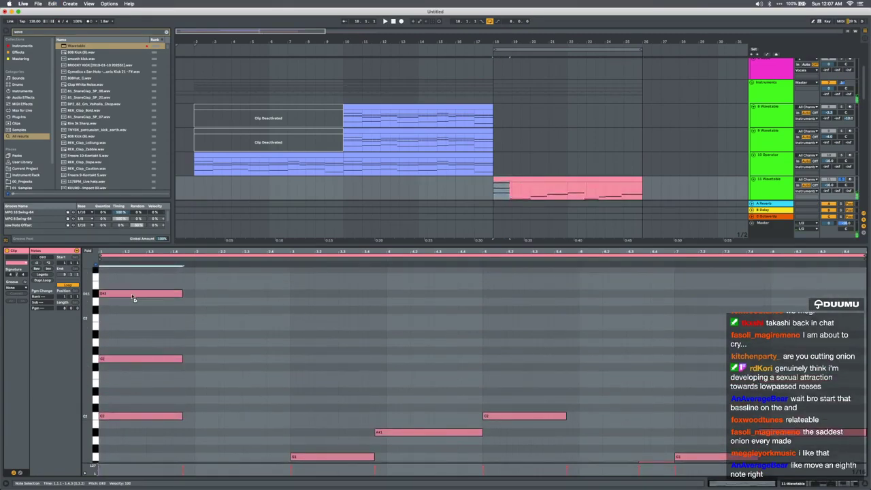
{"action": "left_click_drag", "start_coordinate": [89, 350], "coordinate": [76, 349]}
Transpose the whole Wavetable pattern down one octave and raise the first chord's G note to G2
{"action": "left_click_drag", "start_coordinate": [117, 407], "coordinate": [144, 287]}
{"action": "left_click", "coordinate": [145, 317]}
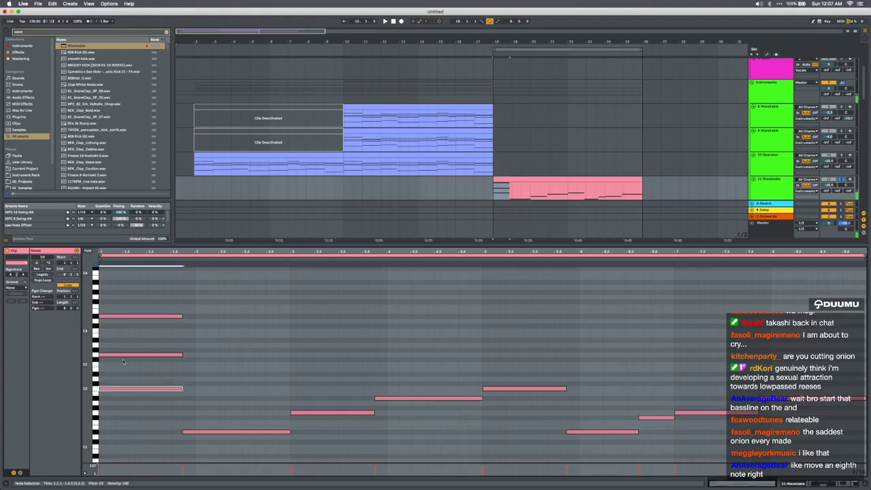
{"action": "scroll", "coordinate": [134, 355], "scroll_direction": "up", "scroll_amount": 1}
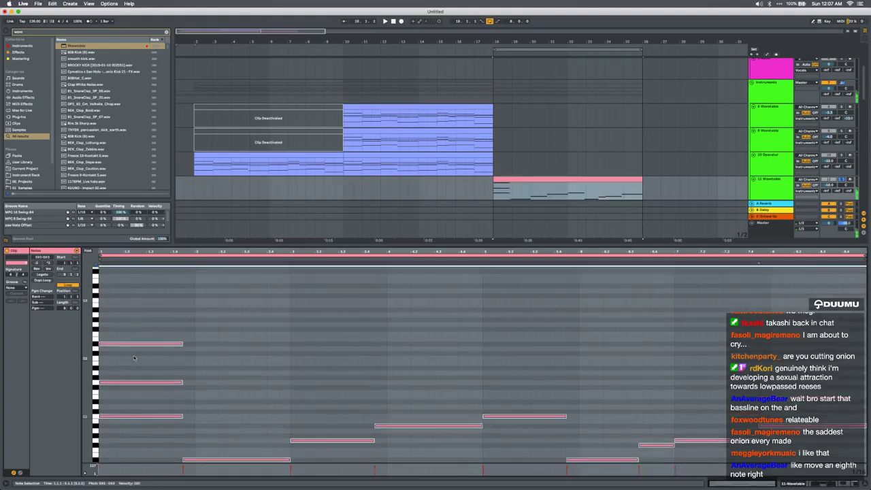
{"action": "key", "text": "shift+Up"}
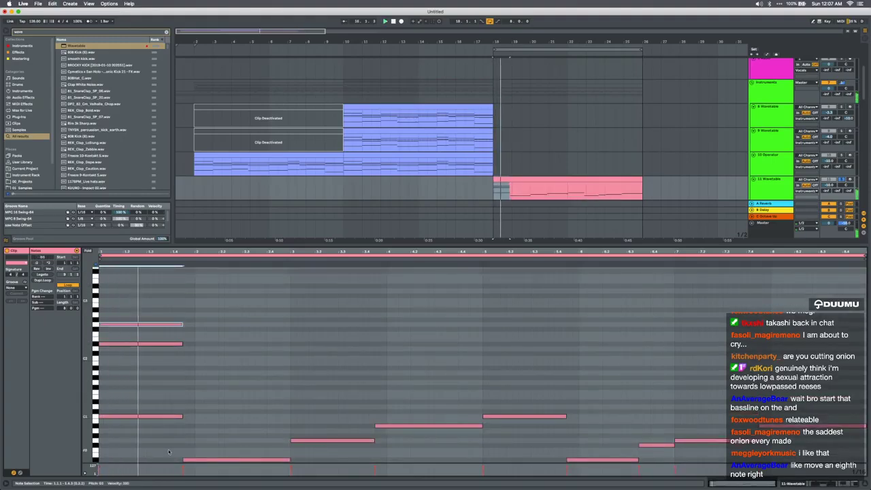
Stack A#1 and F2 above the first D#0 note, and add a D3 note to both the first and second chords
{"action": "left_click_drag", "start_coordinate": [193, 461], "coordinate": [196, 338]}
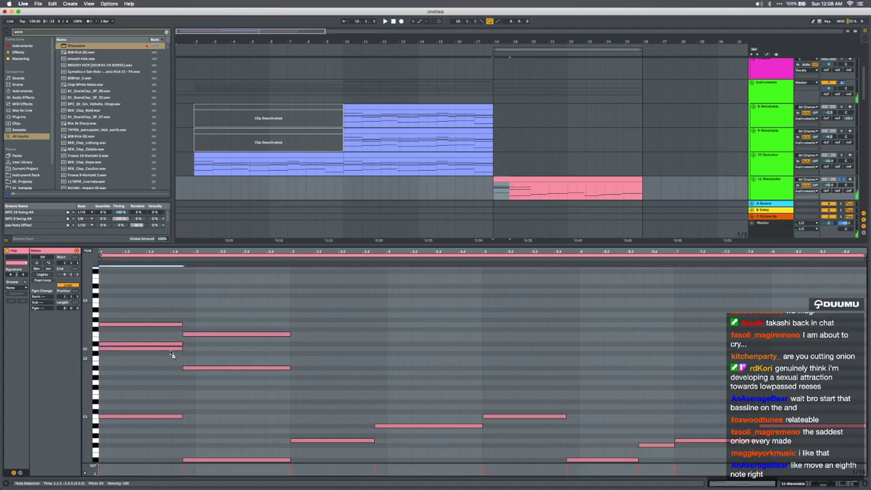
{"action": "key", "text": "shift+Down"}
{"action": "key", "text": "shift+Down"}
{"action": "key", "text": "shift+Up"}
{"action": "key", "text": "shift+Up"}
{"action": "key", "text": "shift+Up"}
{"action": "key", "text": "shift+Down"}
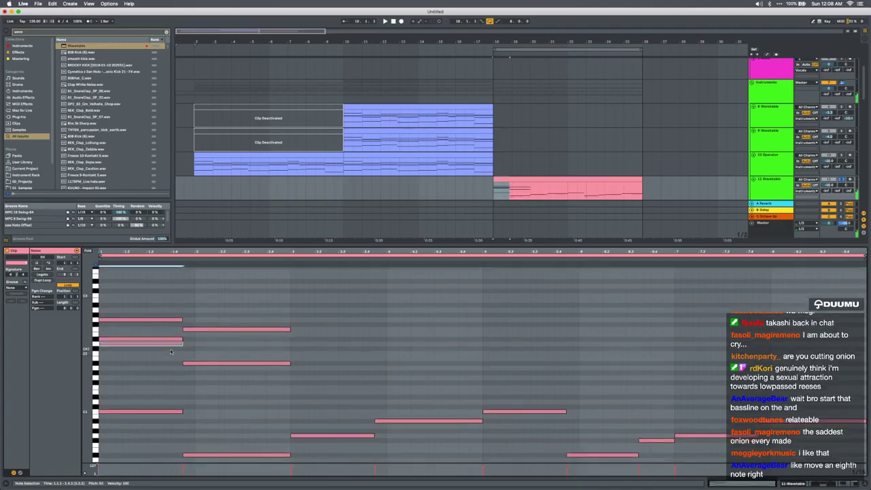
{"action": "key", "text": "shift+Up"}
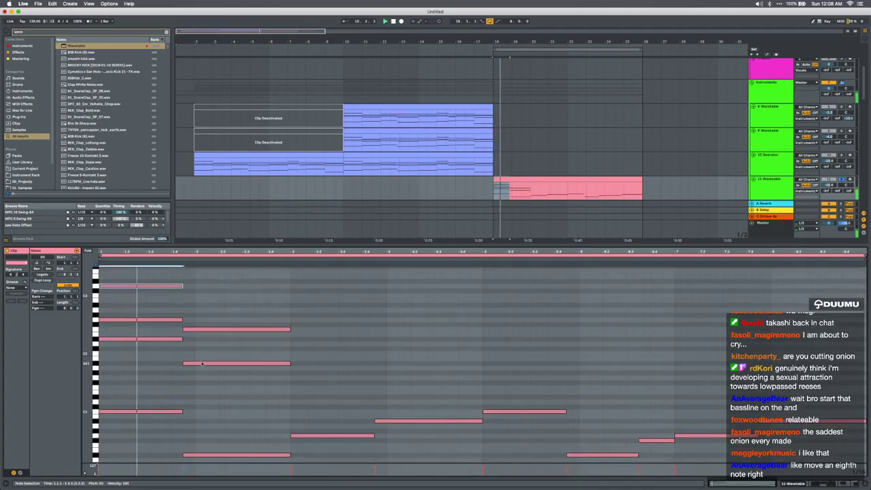
{"action": "left_click", "coordinate": [202, 362]}
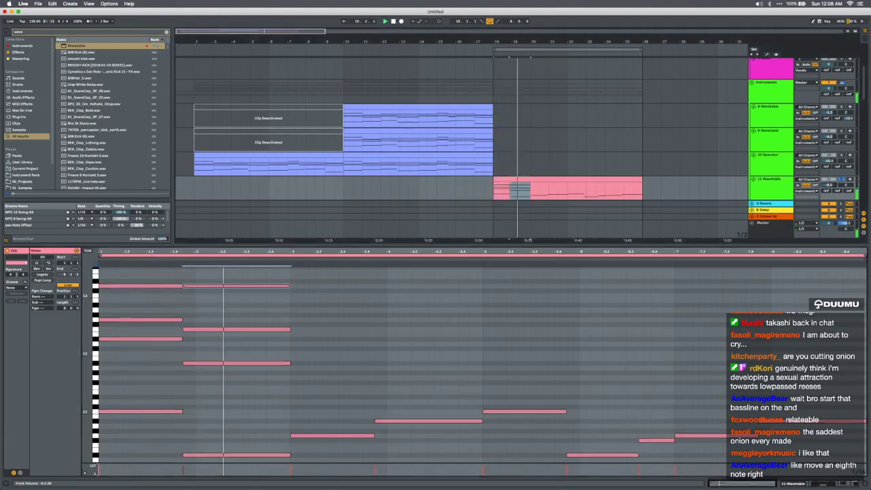
Try the whole Wavetable pattern one octave higher with the top D notes lowered to D3, and play it back
{"action": "left_click", "coordinate": [224, 455]}
{"action": "left_click", "coordinate": [159, 411]}
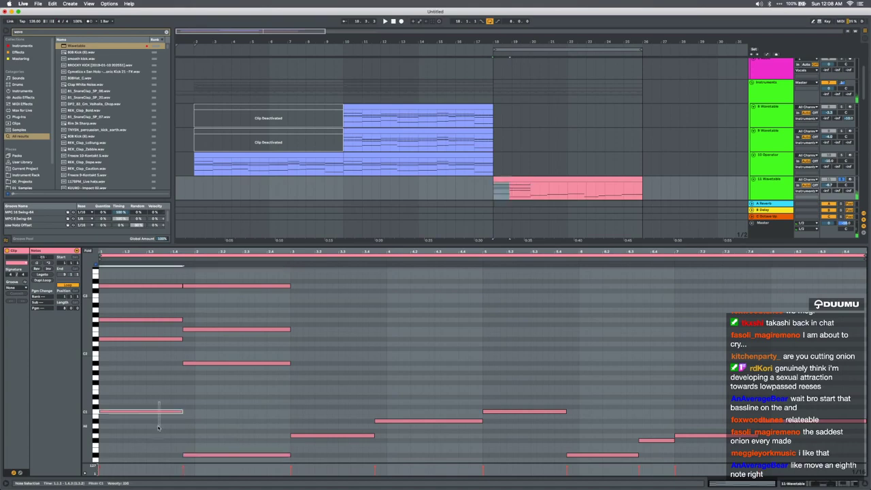
{"action": "left_click", "coordinate": [232, 362]}
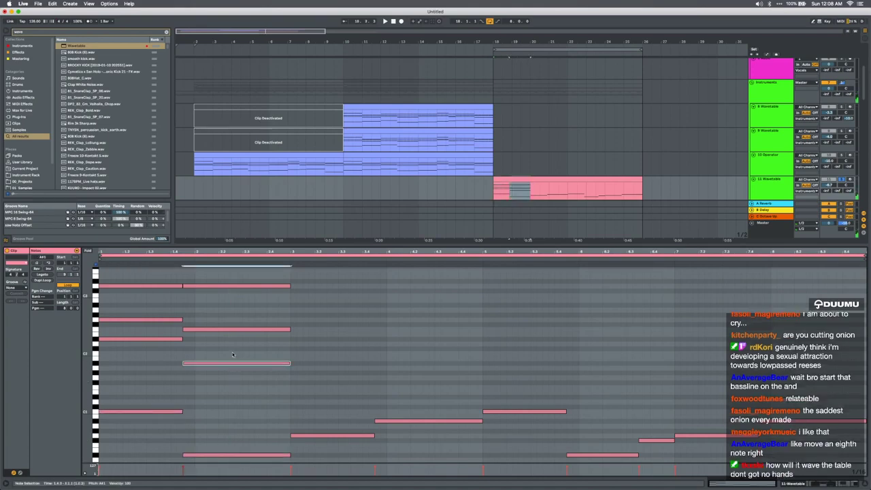
{"action": "key", "text": "super+a"}
{"action": "scroll", "coordinate": [172, 376], "scroll_direction": "down", "scroll_amount": 1}
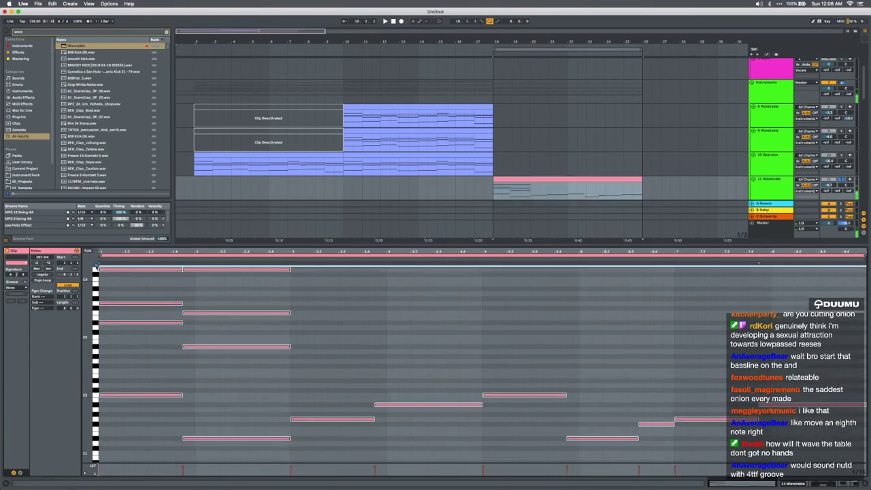
{"action": "left_click", "coordinate": [123, 269]}
{"action": "key", "text": "shift+Down"}
{"action": "key", "text": "space"}
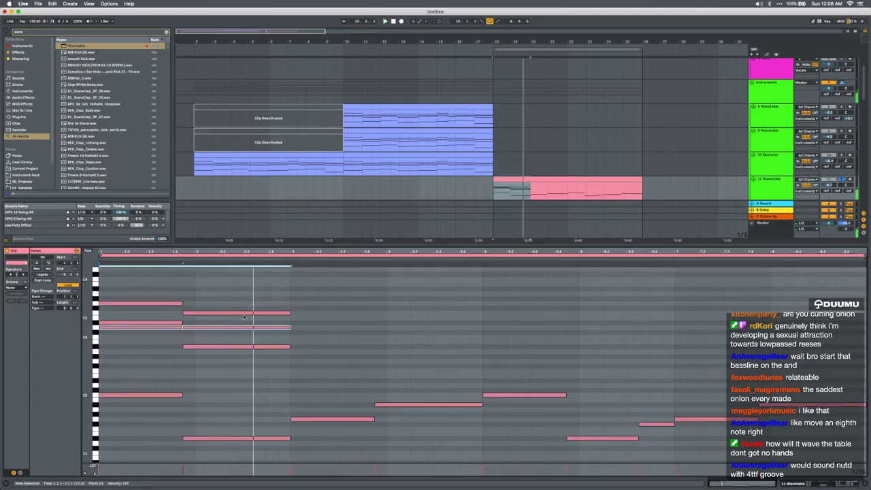
Raise the D notes back up an octave and transpose the whole pattern back down one octave
{"action": "key", "text": "shift+Up"}
{"action": "key", "text": "space"}
{"action": "key", "text": "super+a"}
{"action": "key", "text": "shift+Down"}
Raise the second chord's A# note to A#2 and play back the chords
{"action": "left_click", "coordinate": [221, 367]}
{"action": "key", "text": "shift+Up"}
{"action": "key", "text": "space"}
Solo the Reese Sub track alongside the Wavetable track and play both from bar 18
{"action": "scroll", "coordinate": [663, 184], "scroll_direction": "down", "scroll_amount": 5}
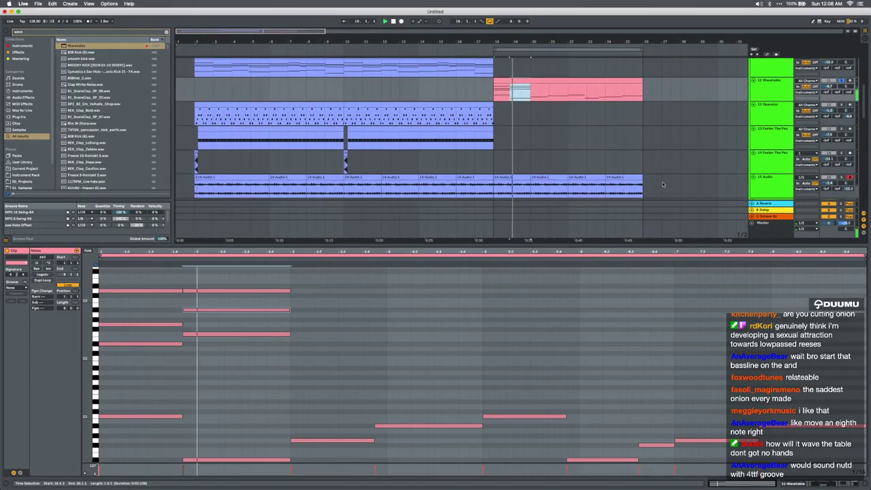
{"action": "scroll", "coordinate": [663, 183], "scroll_direction": "down", "scroll_amount": 10}
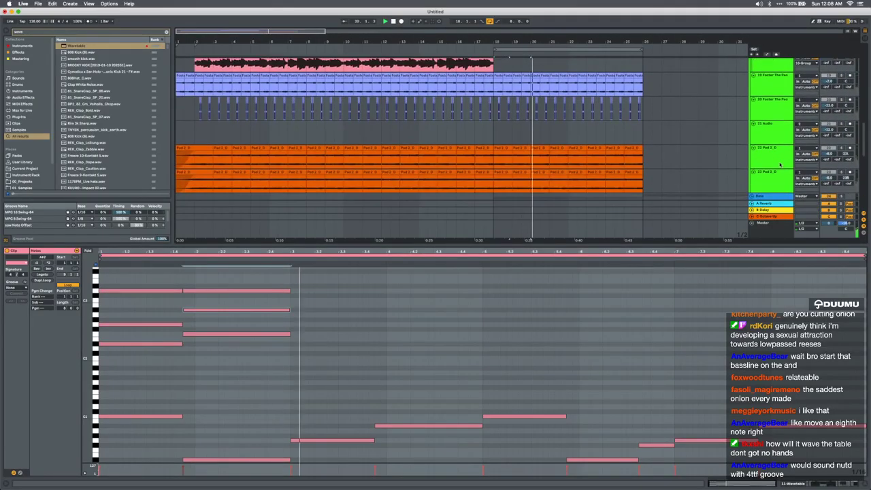
{"action": "scroll", "coordinate": [780, 164], "scroll_direction": "down", "scroll_amount": 5}
{"action": "key", "text": "space"}
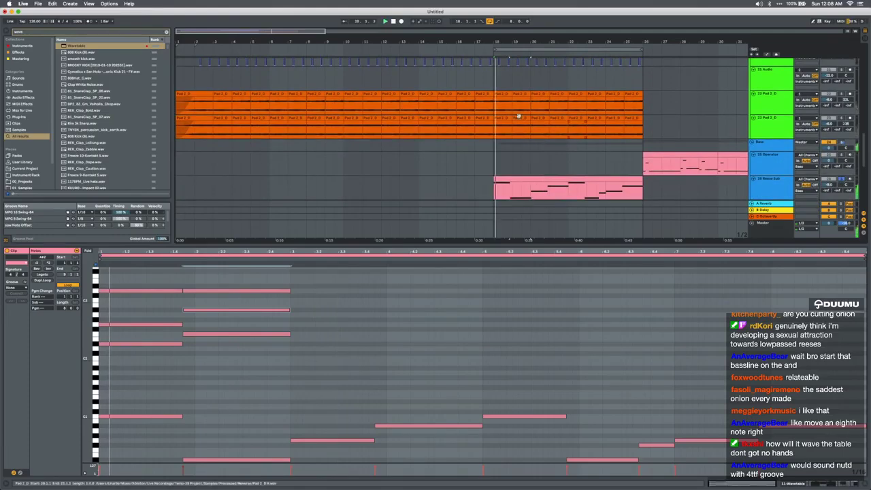
Add a D3 note above the third bass note and a C3 note above the fourth in the Wavetable clip
{"action": "scroll", "coordinate": [519, 117], "scroll_direction": "up", "scroll_amount": 10}
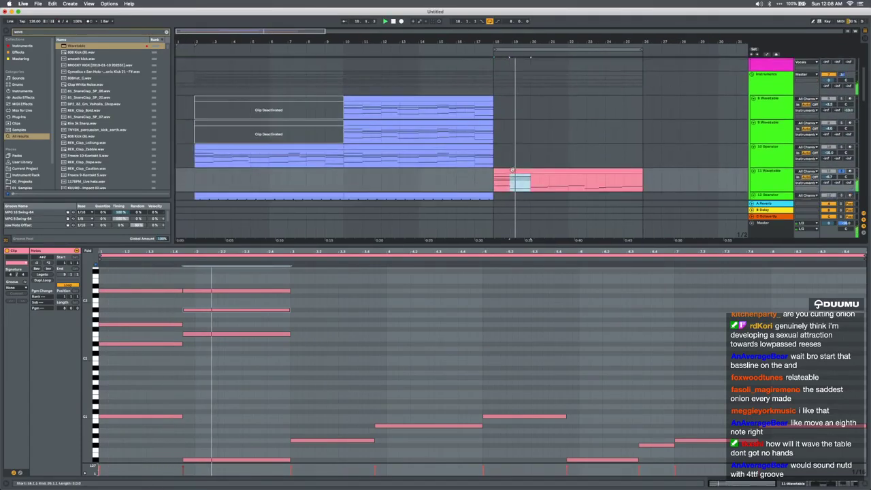
{"action": "left_click", "coordinate": [513, 170]}
{"action": "left_click", "coordinate": [311, 441]}
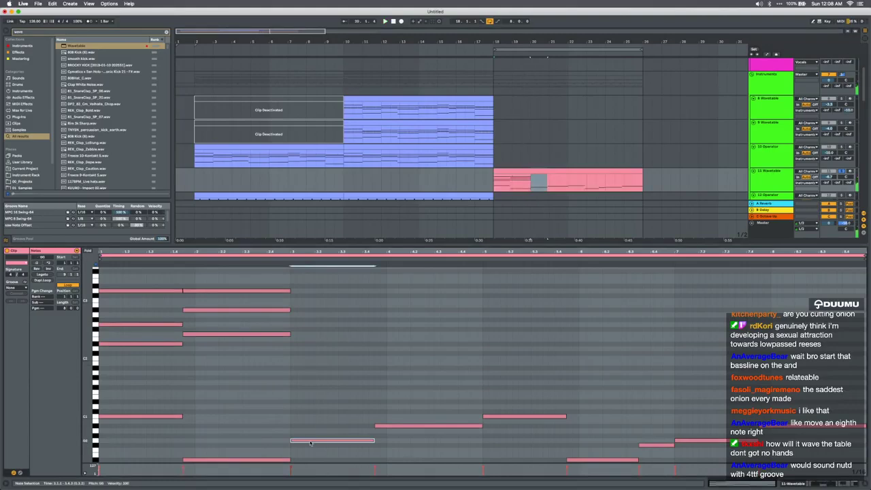
{"action": "left_click_drag", "start_coordinate": [313, 297], "coordinate": [313, 298]}
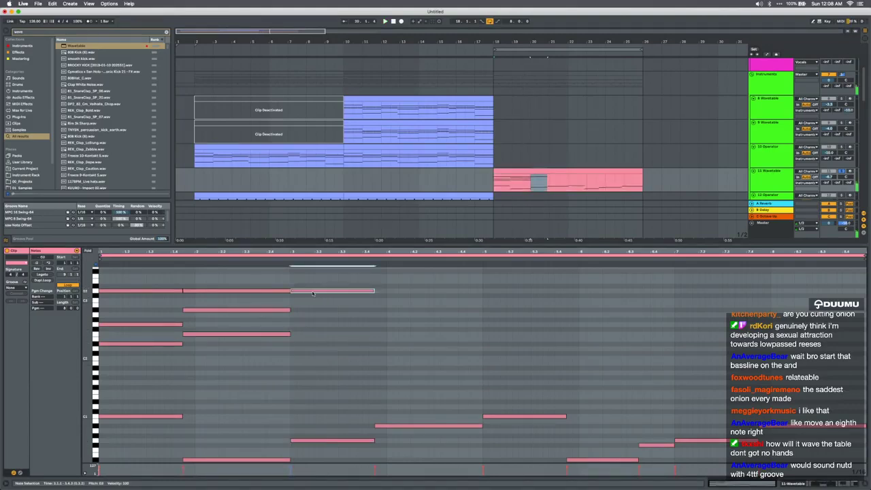
{"action": "double_click", "coordinate": [378, 299]}
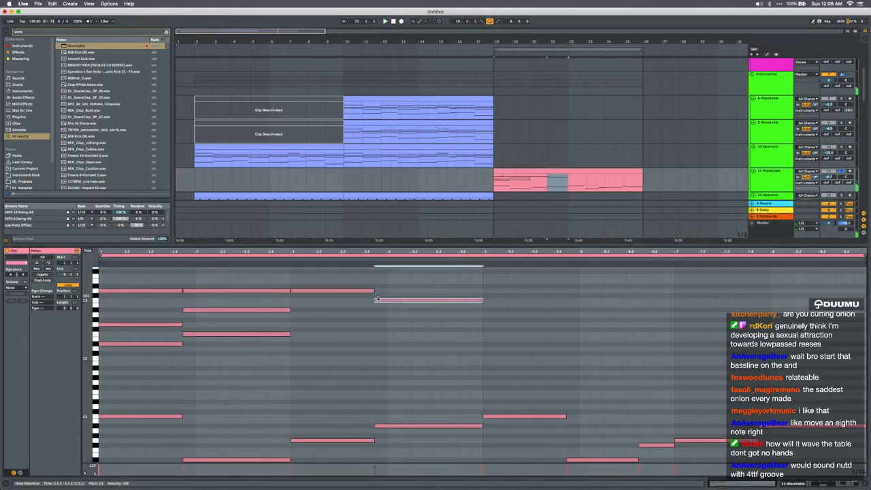
Add A#2 and G2 notes plus a deactivated D#2 note under the third chord's D3, and play the chord back
{"action": "left_click", "coordinate": [343, 291]}
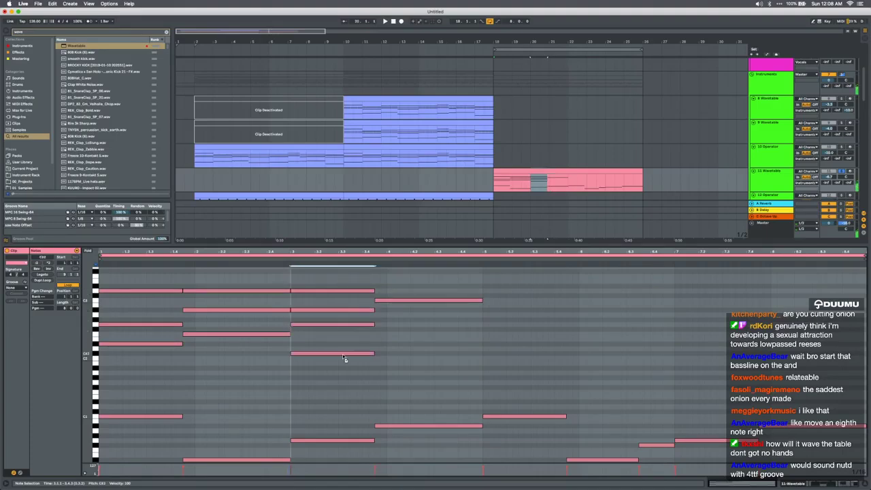
{"action": "scroll", "coordinate": [344, 351], "scroll_direction": "down", "scroll_amount": 1}
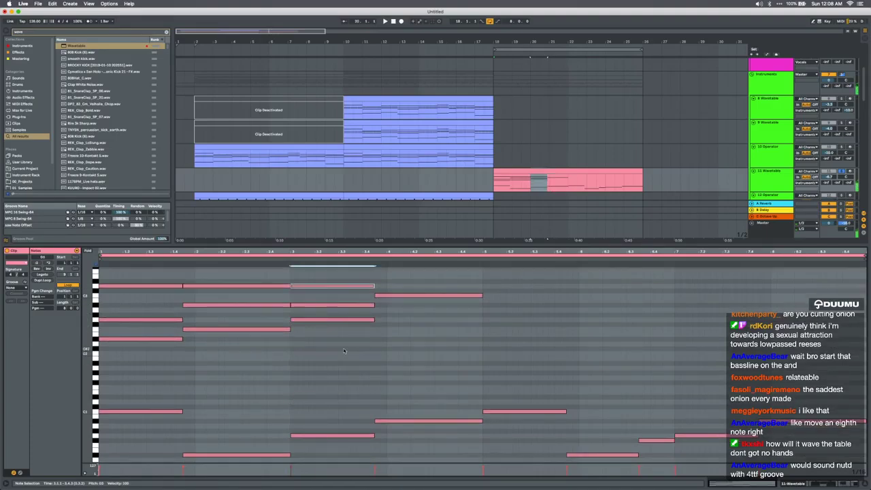
{"action": "key", "text": "shift+Down"}
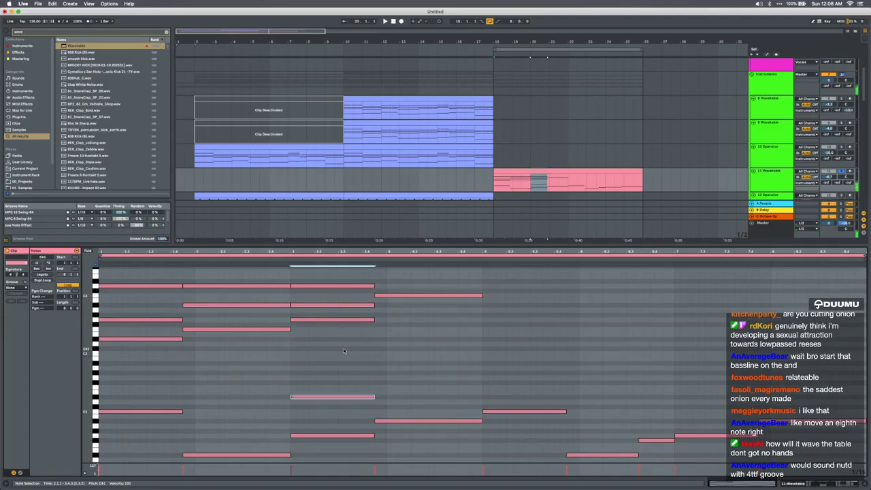
{"action": "key", "text": "space"}
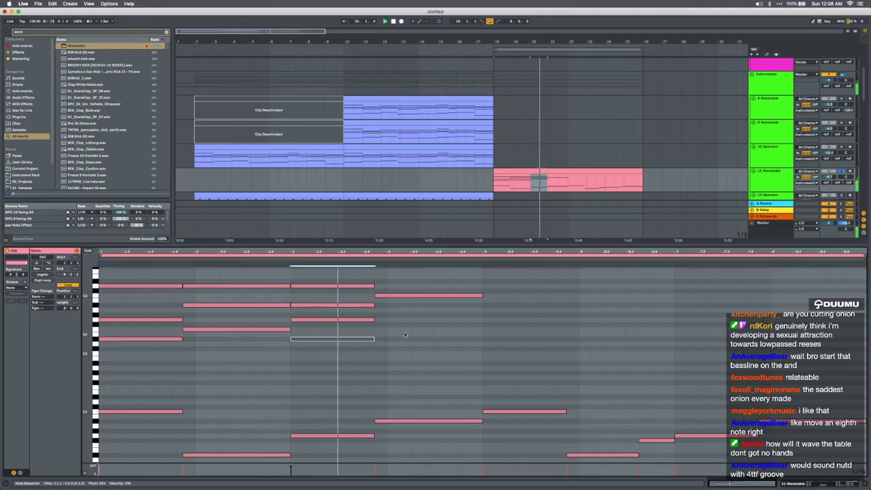
Add A2 and F2 notes under the fourth chord's C3 and play the chords back
{"action": "left_click_drag", "start_coordinate": [390, 298], "coordinate": [391, 342]}
{"action": "key", "text": "space"}
{"action": "key", "text": "space"}
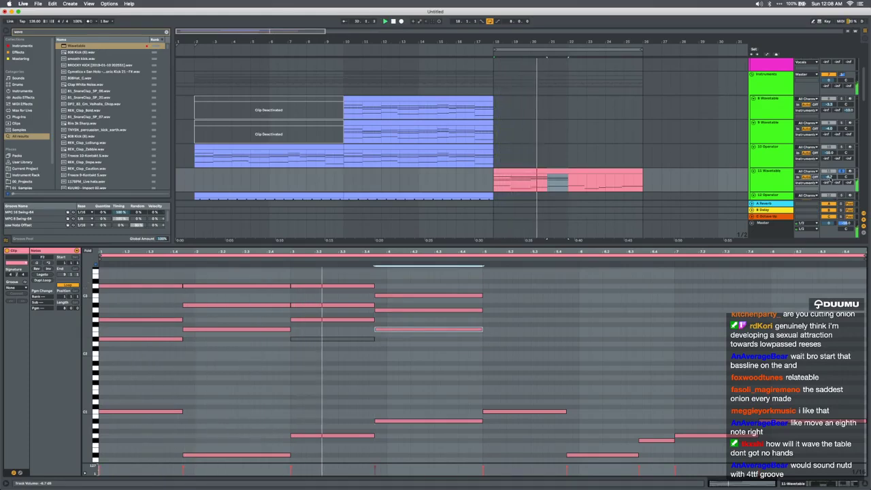
Delete the 11 Wavetable chord track and clear all track solos
{"action": "left_click", "coordinate": [829, 178]}
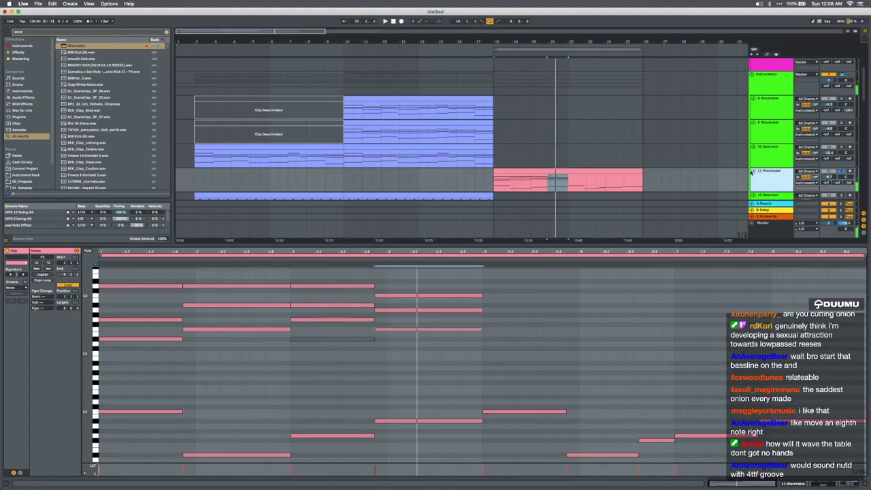
{"action": "key", "text": "Delete"}
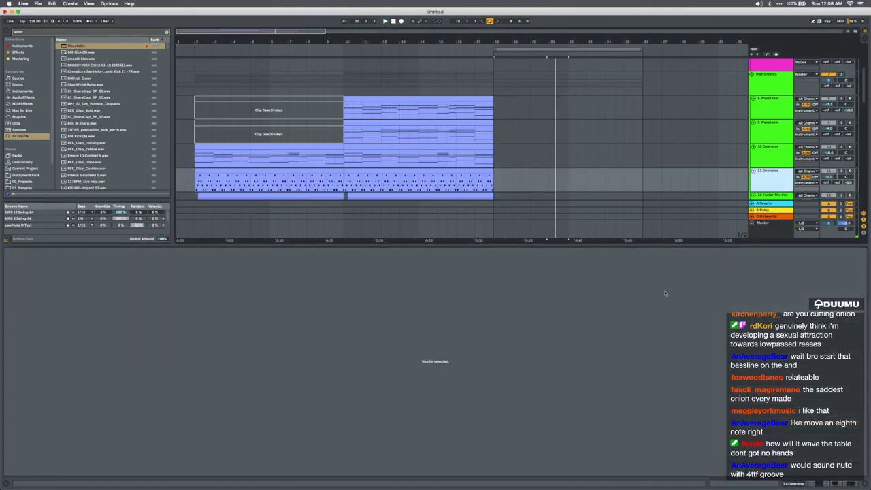
{"action": "left_click", "coordinate": [864, 483]}
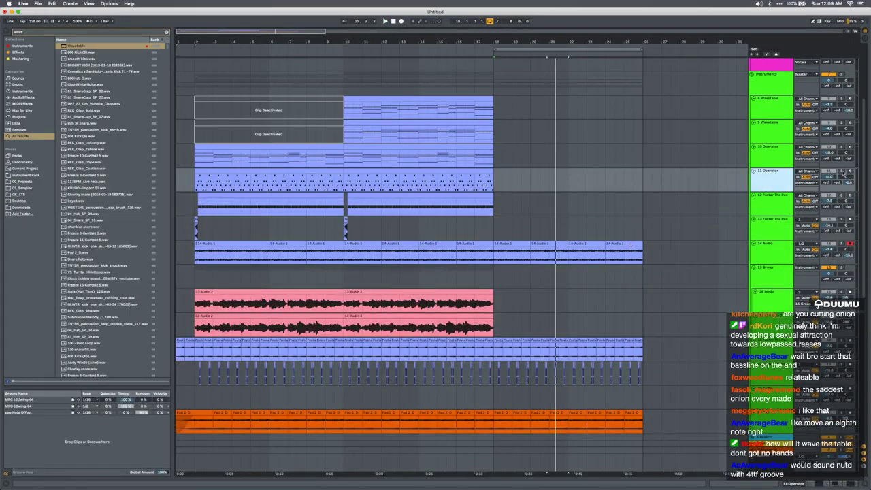
{"action": "left_click", "coordinate": [841, 170]}
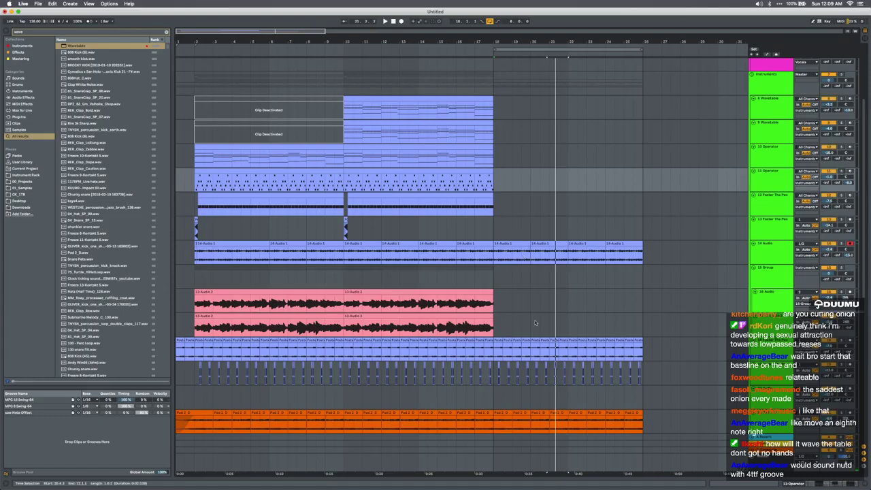
Play the full arrangement from bar 1 with all tracks audible
{"action": "scroll", "coordinate": [536, 322], "scroll_direction": "down", "scroll_amount": 3}
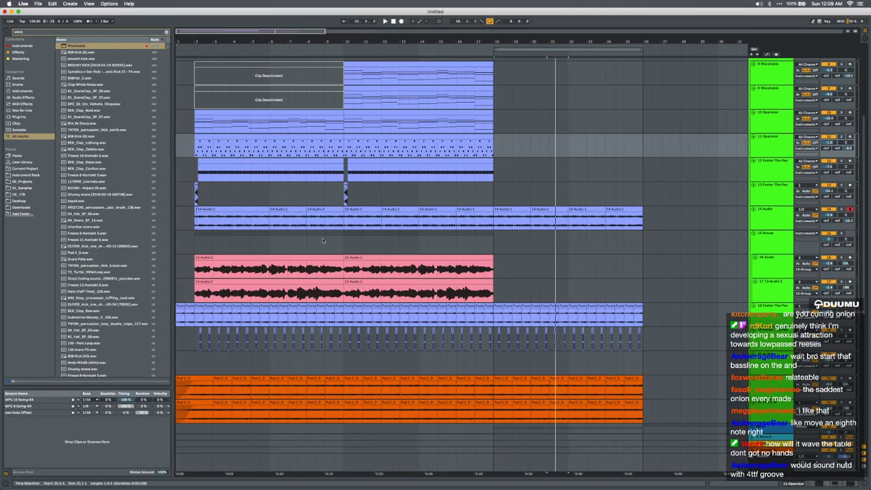
{"action": "left_click", "coordinate": [325, 240]}
{"action": "scroll", "coordinate": [324, 240], "scroll_direction": "up", "scroll_amount": 3}
{"action": "left_click", "coordinate": [201, 219]}
{"action": "key", "text": "space"}
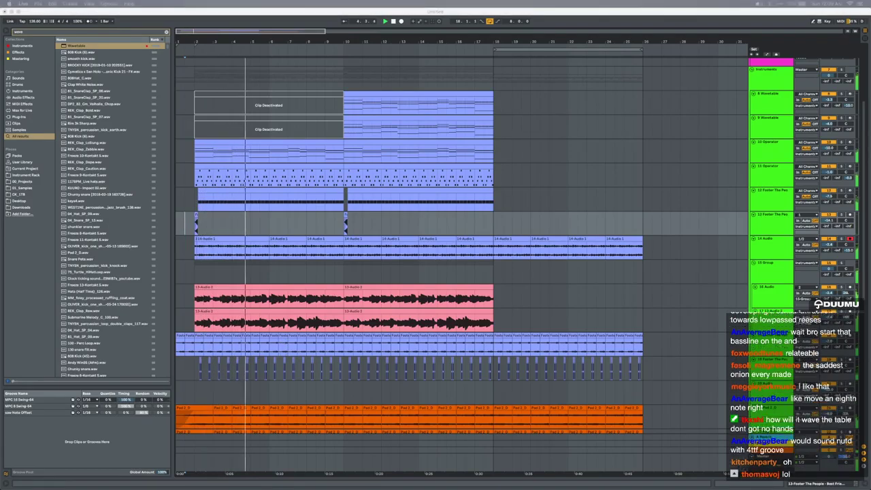
{"action": "left_click", "coordinate": [345, 360]}
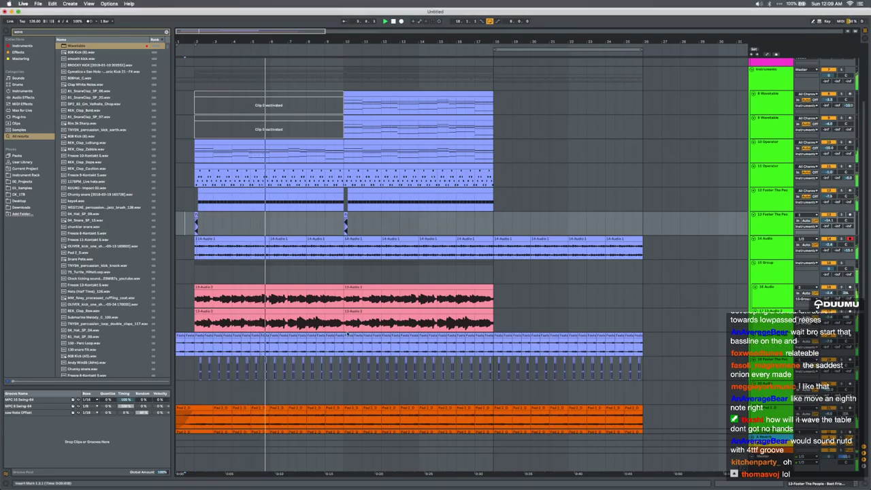
{"action": "scroll", "coordinate": [345, 361], "scroll_direction": "down", "scroll_amount": 1}
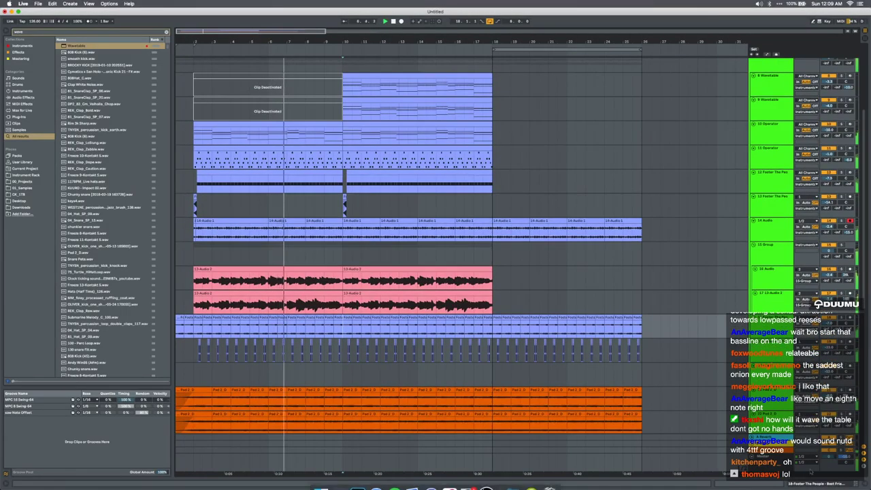
Examine the effects on the Master track and the acapella vocal track while the song plays from the start
{"action": "left_click", "coordinate": [774, 461]}
{"action": "left_click", "coordinate": [837, 483]}
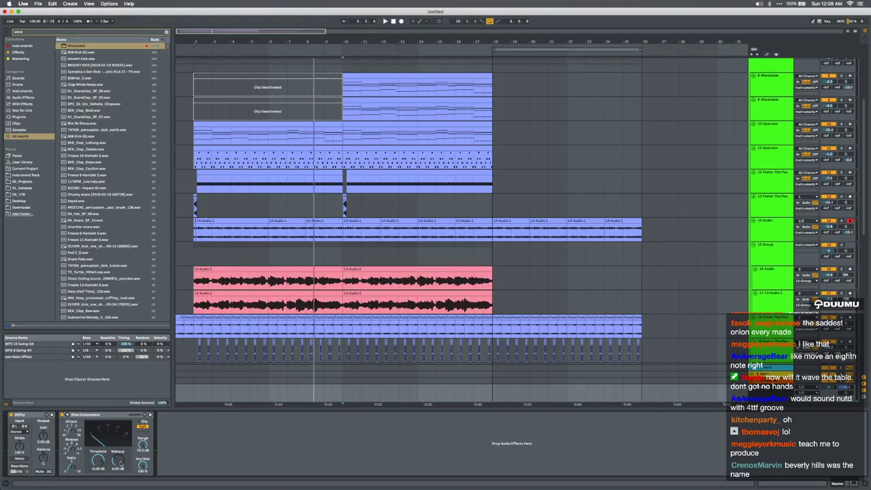
{"action": "key", "text": "space"}
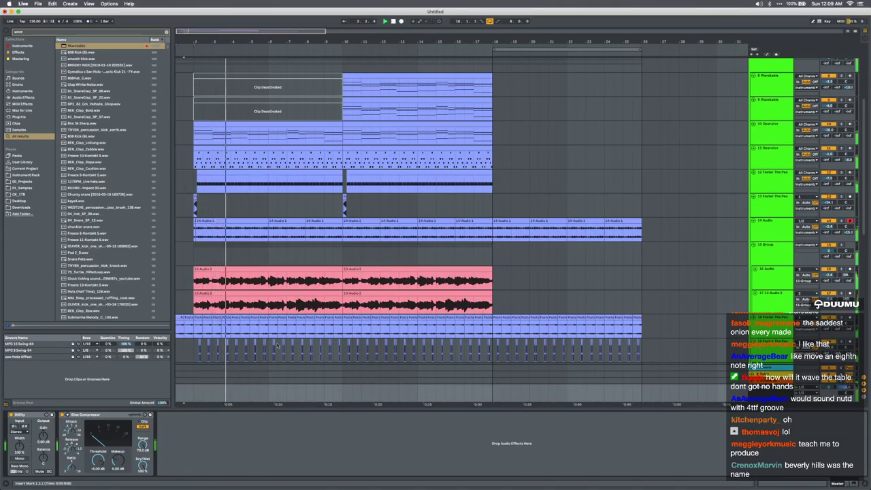
{"action": "scroll", "coordinate": [277, 345], "scroll_direction": "up", "scroll_amount": 3}
{"action": "scroll", "coordinate": [279, 345], "scroll_direction": "up", "scroll_amount": 5}
{"action": "scroll", "coordinate": [279, 346], "scroll_direction": "left", "scroll_amount": 2}
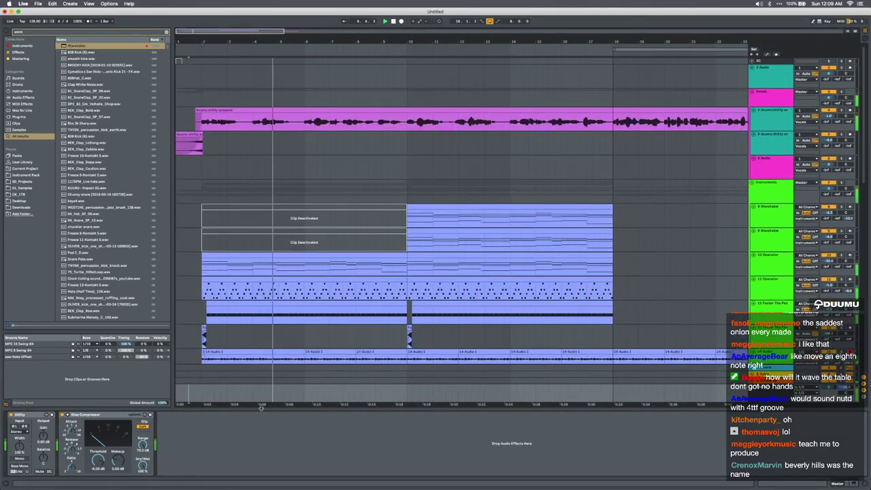
{"action": "left_click", "coordinate": [770, 115]}
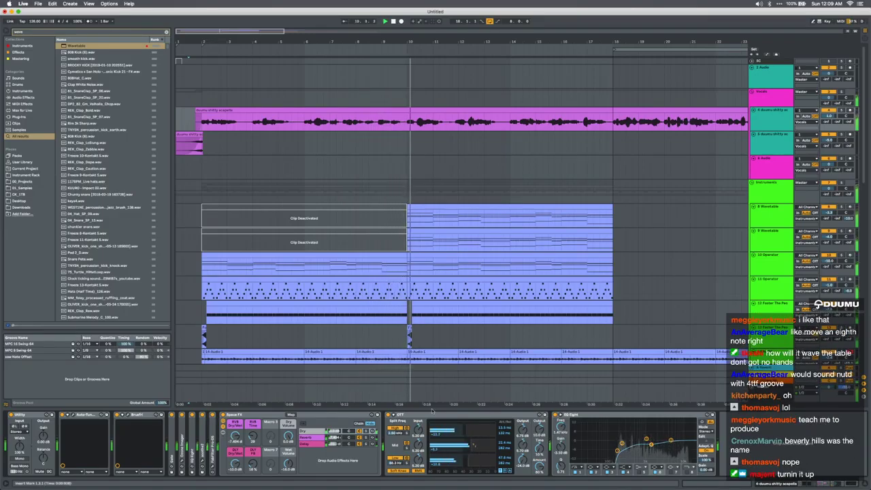
{"action": "key", "text": "alt+super+l"}
Turn off the arrangement loop and lower the volume of the last two percussion tracks
{"action": "scroll", "coordinate": [407, 409], "scroll_direction": "down", "scroll_amount": 5}
{"action": "scroll", "coordinate": [407, 409], "scroll_direction": "down", "scroll_amount": 10}
{"action": "scroll", "coordinate": [407, 409], "scroll_direction": "right", "scroll_amount": 3}
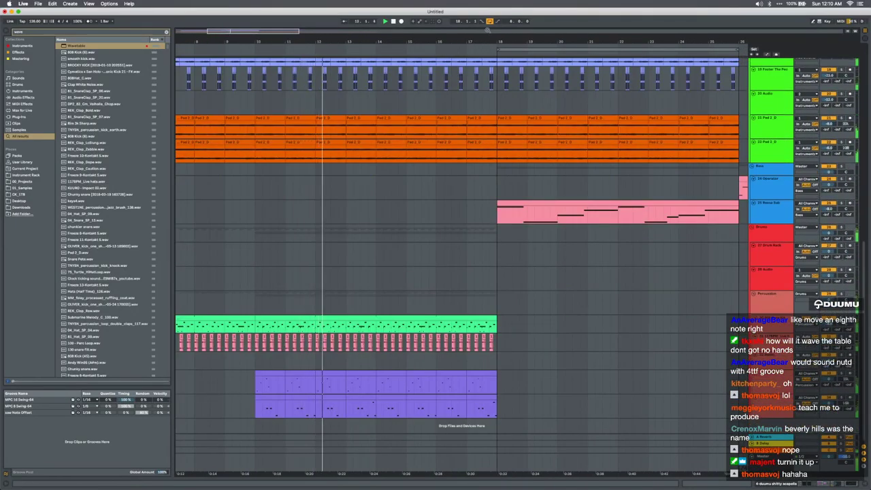
{"action": "left_click", "coordinate": [489, 21]}
{"action": "left_click", "coordinate": [772, 383]}
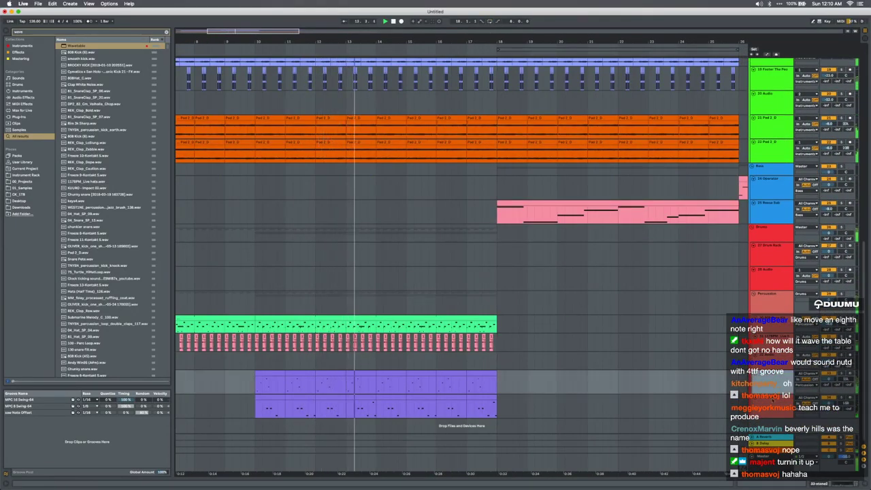
{"action": "left_click", "coordinate": [773, 400], "text": "shift"}
{"action": "left_click_drag", "start_coordinate": [828, 402], "coordinate": [828, 411]}
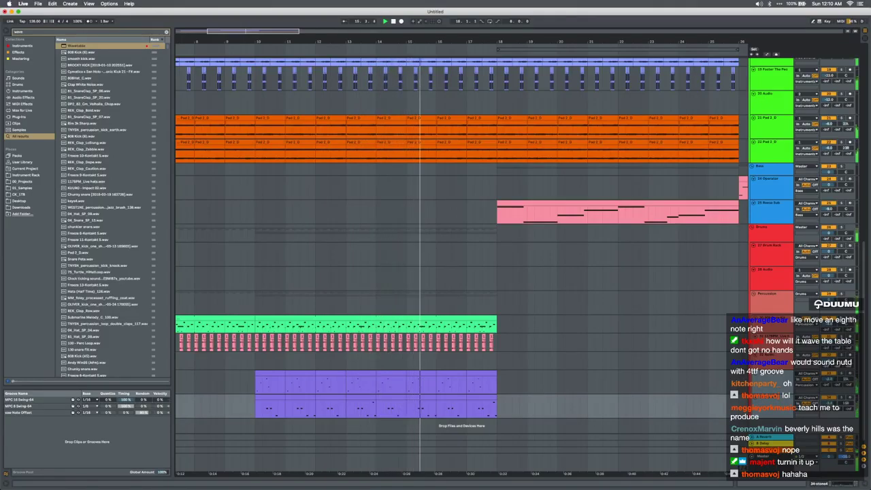
Review the instrument, bass and percussion parts around bars 17 to 26 while the song keeps playing
{"action": "left_click", "coordinate": [474, 364]}
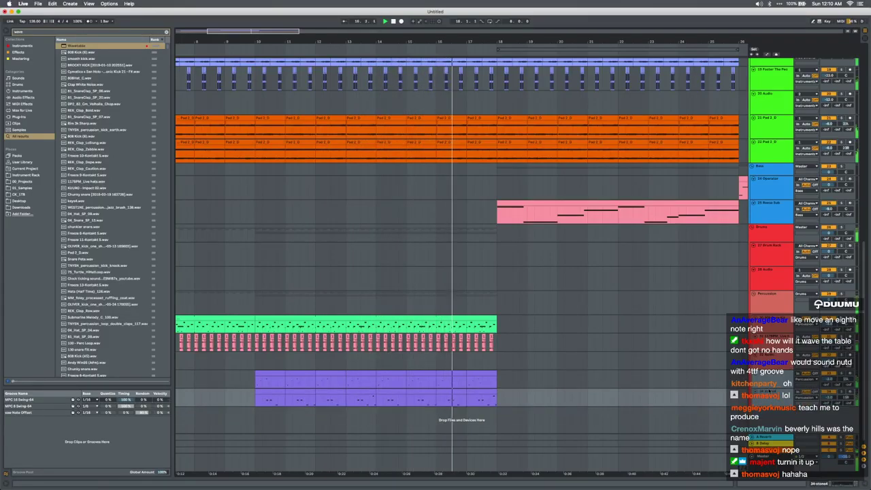
{"action": "left_click", "coordinate": [466, 364]}
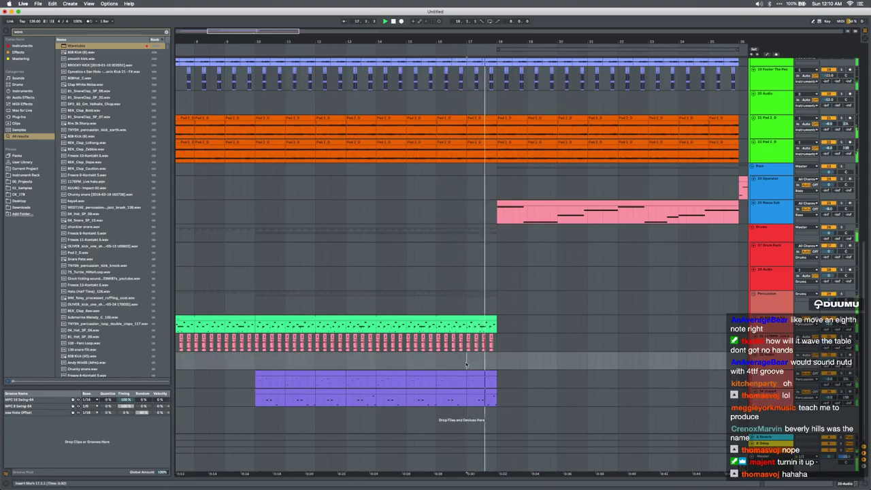
{"action": "scroll", "coordinate": [501, 343], "scroll_direction": "up", "scroll_amount": 5}
{"action": "scroll", "coordinate": [501, 344], "scroll_direction": "right", "scroll_amount": 4}
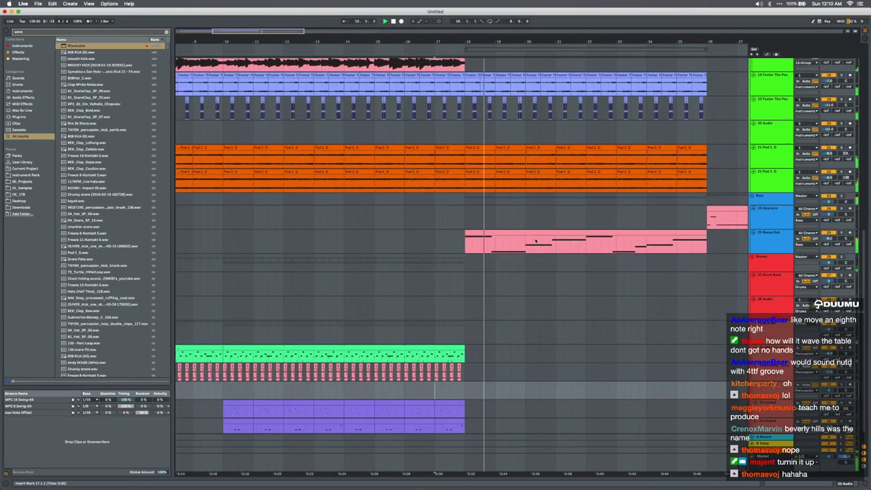
{"action": "scroll", "coordinate": [535, 240], "scroll_direction": "up", "scroll_amount": 1}
{"action": "scroll", "coordinate": [535, 240], "scroll_direction": "right", "scroll_amount": 1}
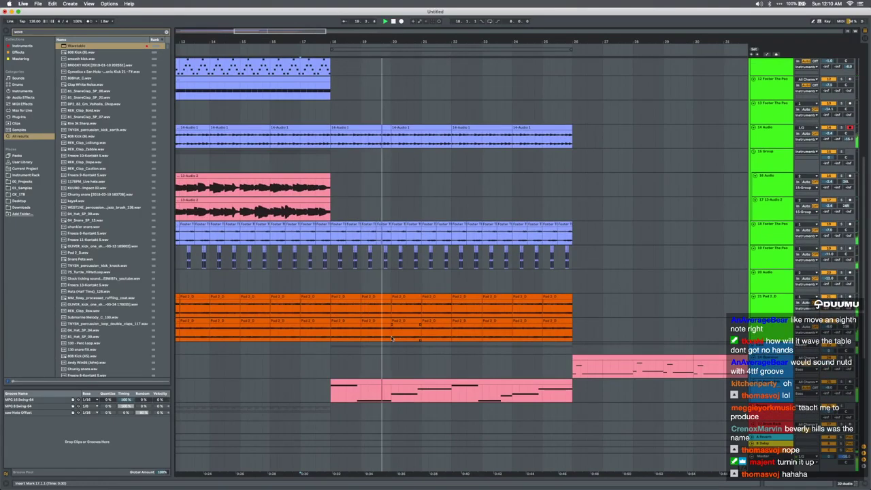
{"action": "scroll", "coordinate": [391, 338], "scroll_direction": "down", "scroll_amount": 5}
{"action": "scroll", "coordinate": [391, 338], "scroll_direction": "left", "scroll_amount": 4}
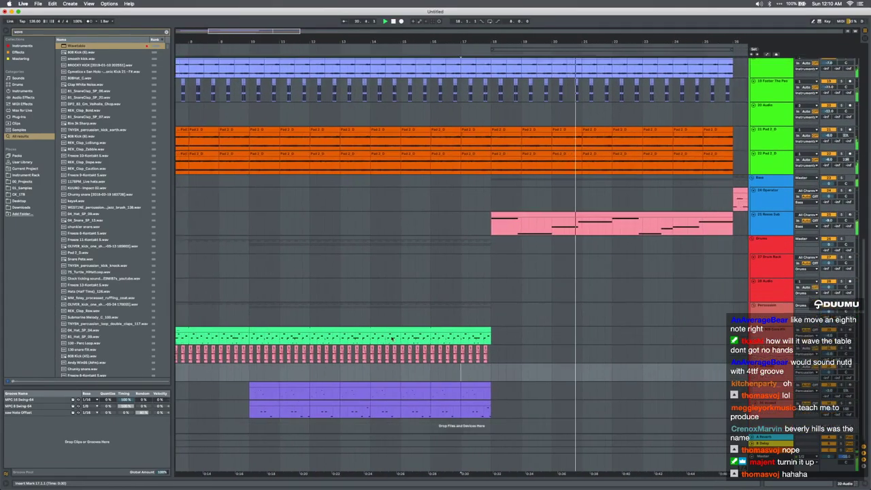
{"action": "scroll", "coordinate": [391, 338], "scroll_direction": "right", "scroll_amount": 8}
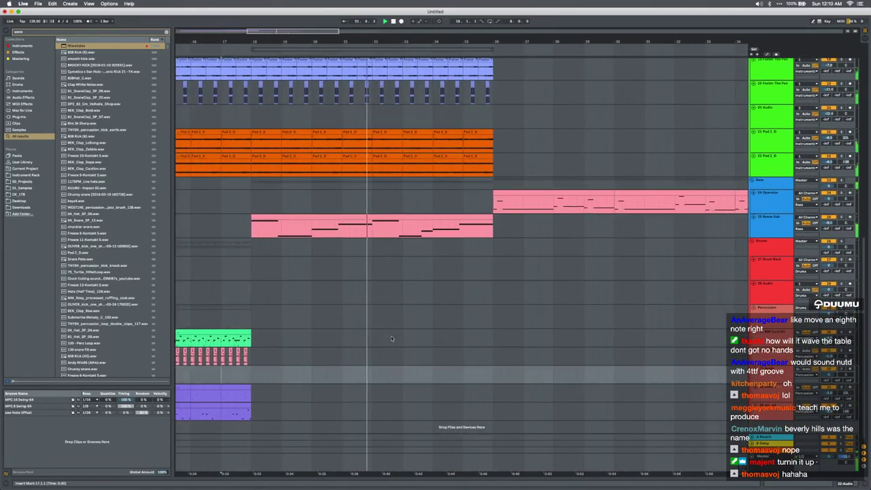
{"action": "scroll", "coordinate": [392, 339], "scroll_direction": "up", "scroll_amount": 2}
{"action": "scroll", "coordinate": [392, 338], "scroll_direction": "up", "scroll_amount": 6}
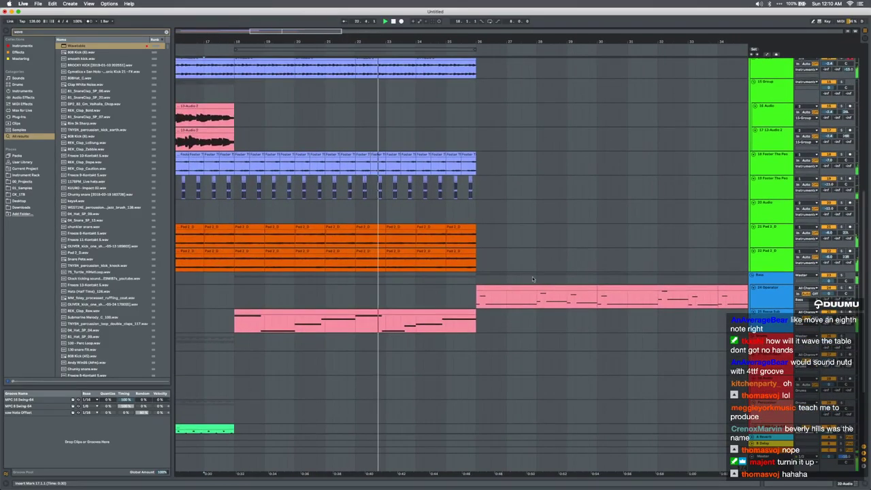
Delete the final bar of the Reese Sub clip, from bar 25 to bar 26
{"action": "left_click", "coordinate": [509, 290]}
{"action": "scroll", "coordinate": [459, 322], "scroll_direction": "up", "scroll_amount": 2}
{"action": "mouse_move", "coordinate": [464, 323]}
{"action": "left_mouse_down"}
{"action": "mouse_move", "coordinate": [485, 322]}
{"action": "mouse_move", "coordinate": [454, 321]}
{"action": "mouse_move", "coordinate": [471, 321]}
{"action": "left_mouse_up"}
{"action": "key", "text": "Delete"}
{"action": "key", "text": "Delete"}
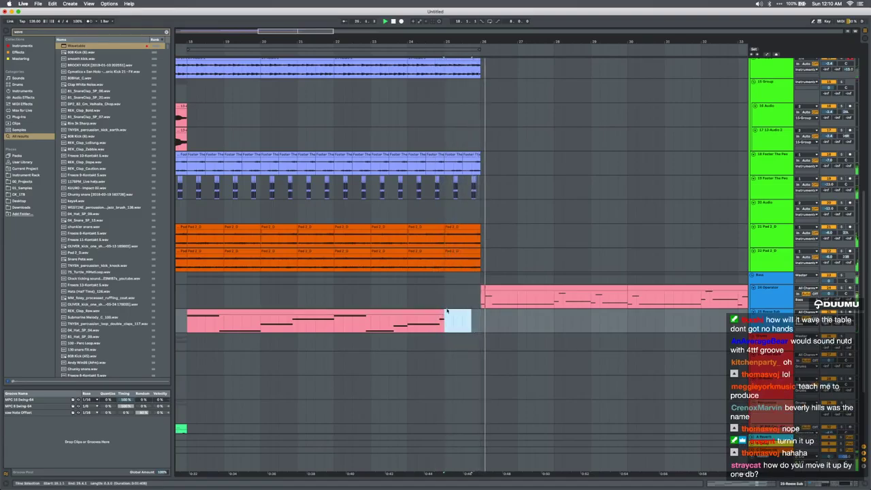
Stop playback and move the Reese Sub clip's G0 note at bar 7 to C1, starting at 7.2
{"action": "left_click", "coordinate": [498, 290]}
{"action": "scroll", "coordinate": [499, 289], "scroll_direction": "down", "scroll_amount": 3}
{"action": "key", "text": "space"}
{"action": "scroll", "coordinate": [493, 291], "scroll_direction": "up", "scroll_amount": 4}
{"action": "scroll", "coordinate": [493, 292], "scroll_direction": "left", "scroll_amount": 4}
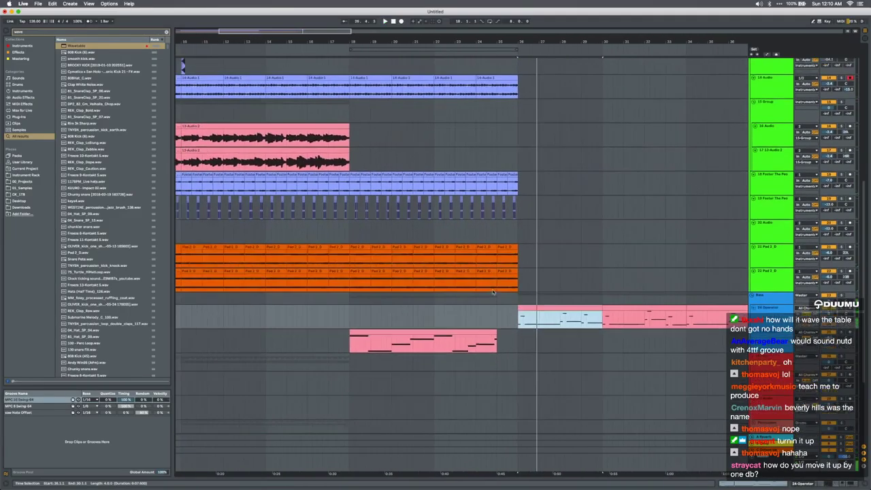
{"action": "scroll", "coordinate": [492, 291], "scroll_direction": "left", "scroll_amount": 1}
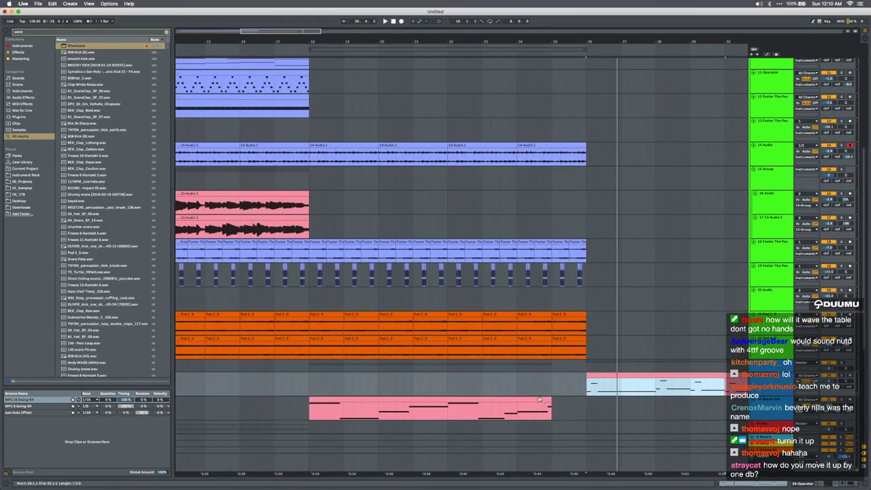
{"action": "double_click", "coordinate": [554, 406]}
{"action": "left_click_drag", "start_coordinate": [840, 420], "coordinate": [868, 380]}
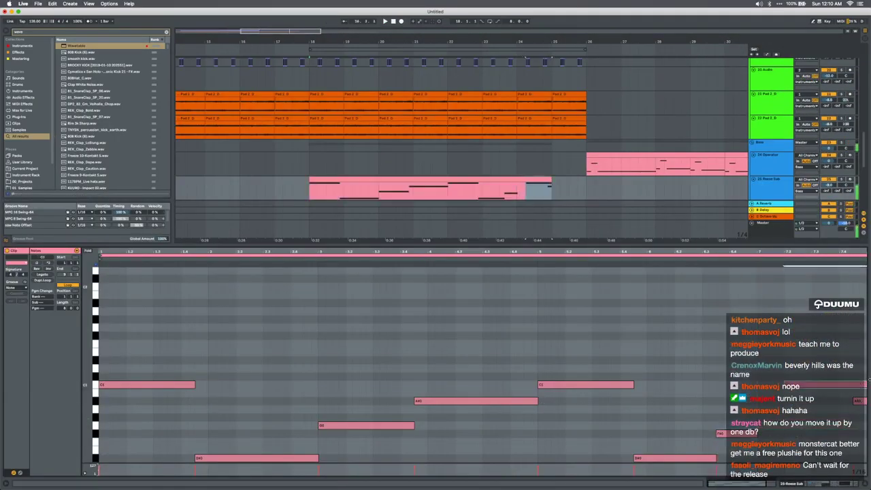
Undo the last move of the Reese Sub clip's bar 7 note and replay the bassline around bars 23 to 24
{"action": "key", "text": "super+z"}
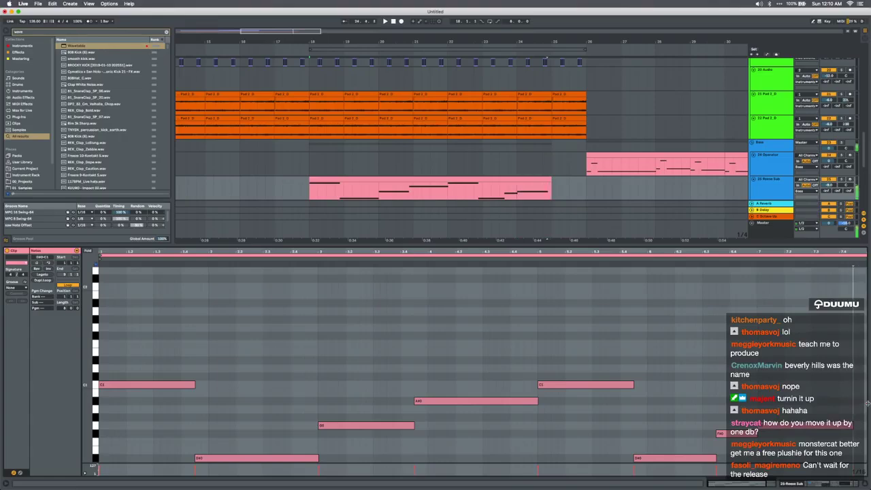
{"action": "left_click", "coordinate": [801, 425]}
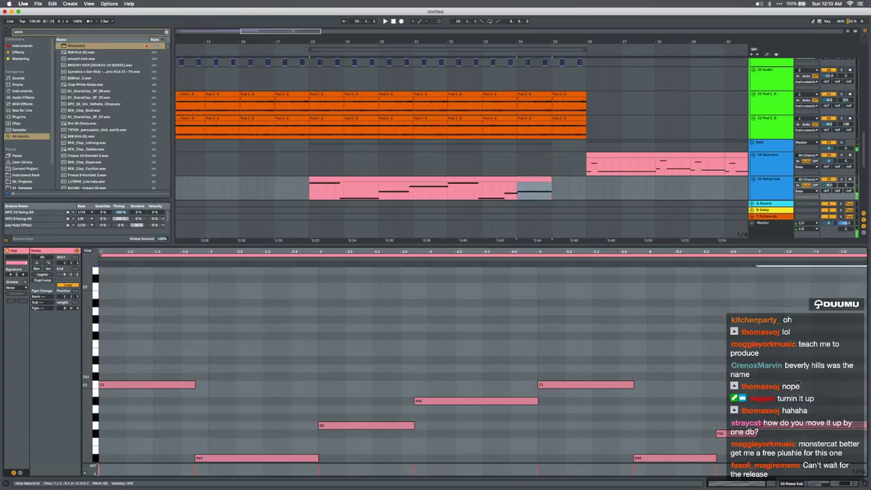
{"action": "left_click", "coordinate": [488, 189]}
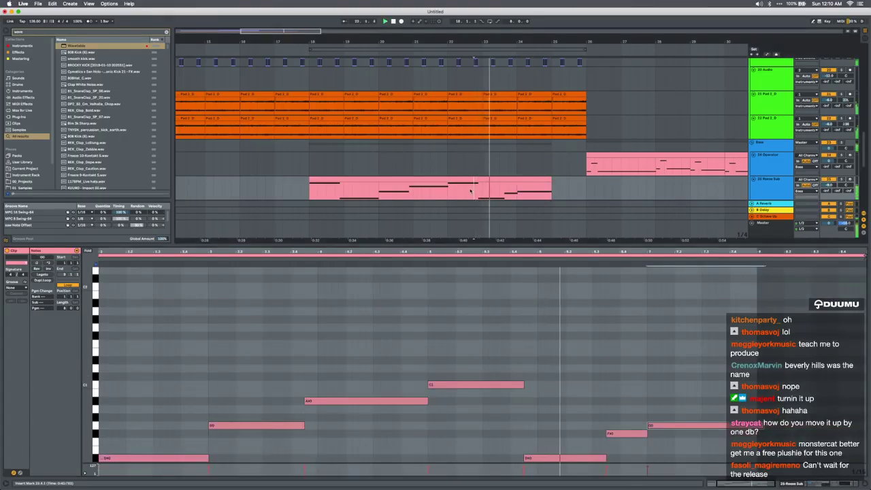
{"action": "left_click", "coordinate": [519, 181]}
{"action": "left_click", "coordinate": [518, 184]}
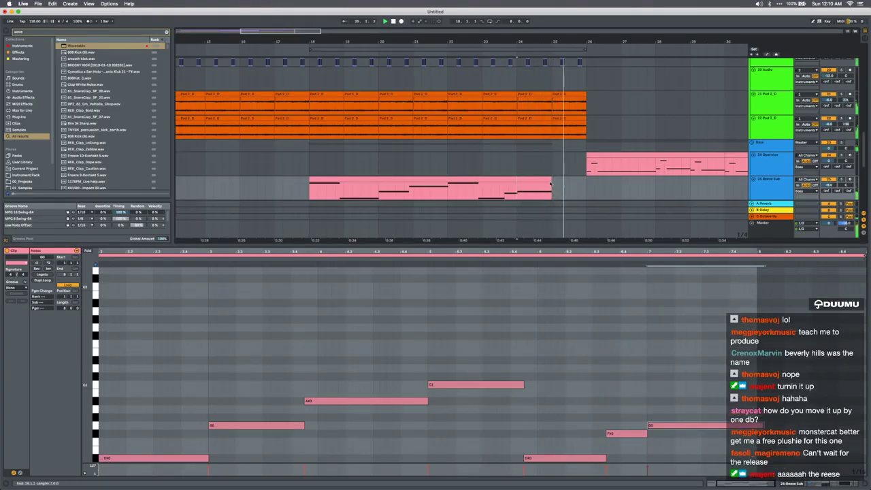
Delete the material from bar 25 onward on the two Foster The People percussion tracks and on 14 Audio, and replay the ending
{"action": "scroll", "coordinate": [551, 185], "scroll_direction": "up", "scroll_amount": 4}
{"action": "key", "text": "space"}
{"action": "left_click_drag", "start_coordinate": [543, 143], "coordinate": [583, 114]}
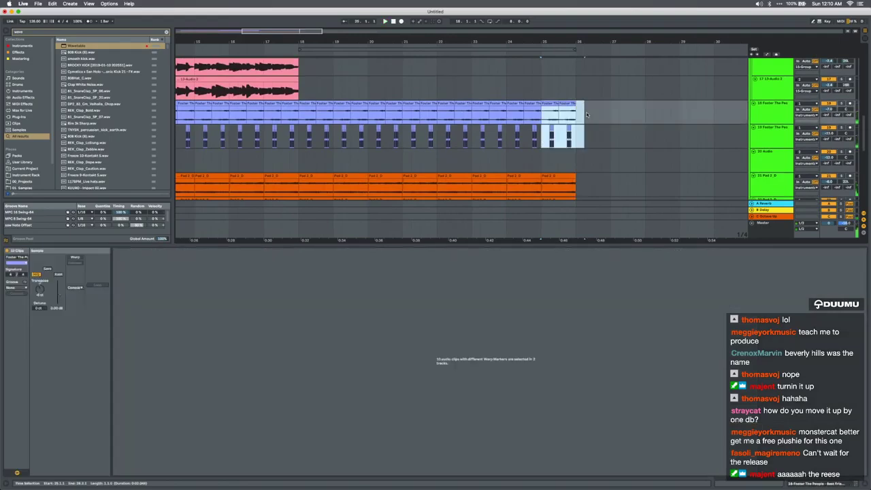
{"action": "key", "text": "Delete"}
{"action": "scroll", "coordinate": [587, 115], "scroll_direction": "up", "scroll_amount": 2}
{"action": "scroll", "coordinate": [587, 115], "scroll_direction": "up", "scroll_amount": 4}
{"action": "scroll", "coordinate": [578, 130], "scroll_direction": "down", "scroll_amount": 1}
{"action": "left_click_drag", "start_coordinate": [545, 191], "coordinate": [590, 187]}
{"action": "key", "text": "Delete"}
{"action": "left_click", "coordinate": [522, 173]}
{"action": "key", "text": "space"}
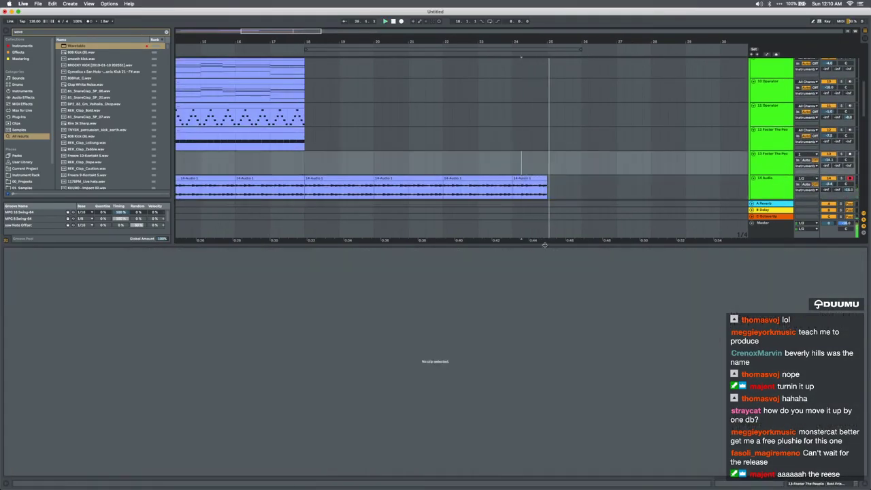
Hide the clip view and duplicate the bar 25 clips on both Pad 2_D tracks repeatedly up to bar 33
{"action": "key", "text": "super+alt+l"}
{"action": "scroll", "coordinate": [553, 268], "scroll_direction": "up", "scroll_amount": 5}
{"action": "scroll", "coordinate": [553, 268], "scroll_direction": "down", "scroll_amount": 1}
{"action": "scroll", "coordinate": [553, 268], "scroll_direction": "down", "scroll_amount": 8}
{"action": "left_click", "coordinate": [557, 346]}
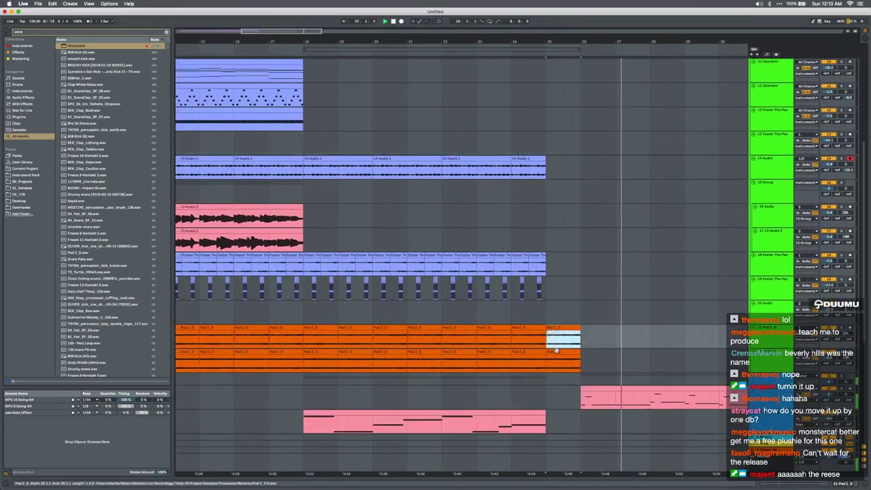
{"action": "key", "text": "super+d"}
{"action": "key", "text": "super+d"}
{"action": "key", "text": "super+d"}
{"action": "key", "text": "super+d"}
{"action": "key", "text": "super+d"}
{"action": "key", "text": "super+d"}
Delete all clips from bar 25 onward on both Pad 2_D tracks and stop playback
{"action": "left_click", "coordinate": [442, 360]}
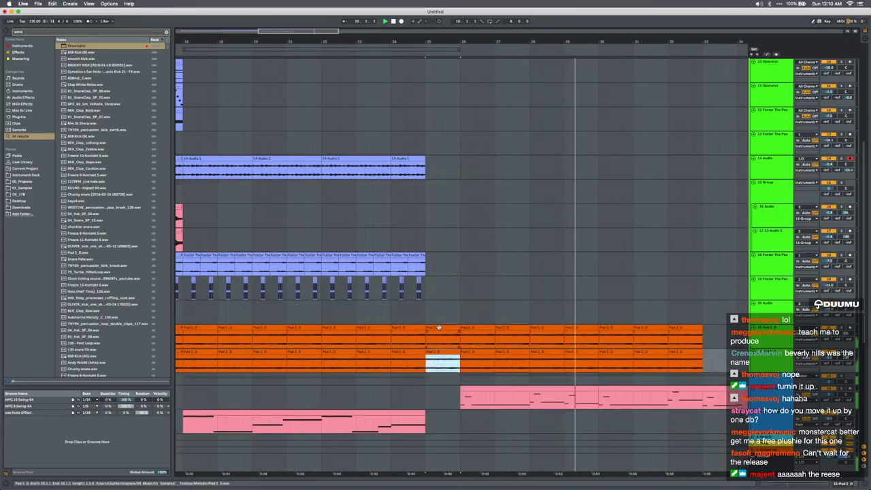
{"action": "left_click", "coordinate": [439, 329], "text": "shift"}
{"action": "key", "text": "Delete"}
{"action": "left_click", "coordinate": [694, 326], "text": "shift"}
{"action": "key", "text": "Delete"}
{"action": "key", "text": "space"}
Examine the bass, drum and percussion tracks across the earlier bars of the arrangement
{"action": "scroll", "coordinate": [526, 358], "scroll_direction": "down", "scroll_amount": 5}
{"action": "scroll", "coordinate": [526, 358], "scroll_direction": "left", "scroll_amount": 4}
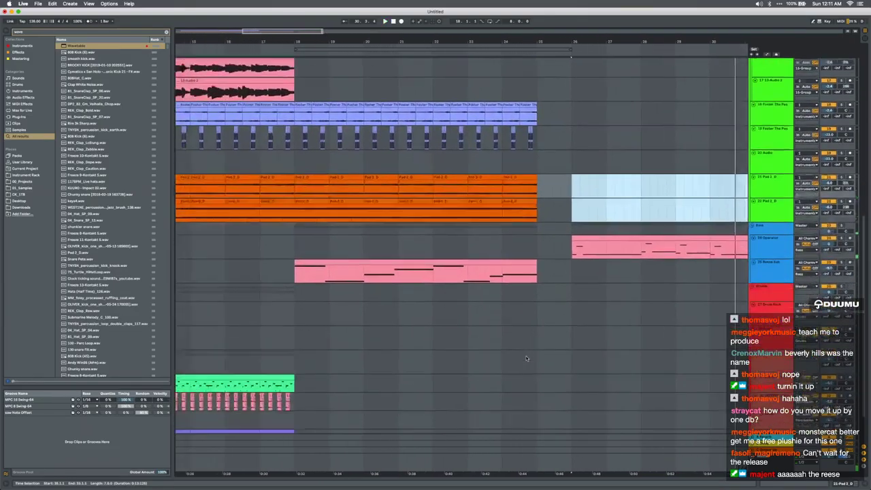
{"action": "scroll", "coordinate": [526, 358], "scroll_direction": "down", "scroll_amount": 3}
{"action": "scroll", "coordinate": [526, 358], "scroll_direction": "left", "scroll_amount": 5}
{"action": "scroll", "coordinate": [542, 339], "scroll_direction": "left", "scroll_amount": 2}
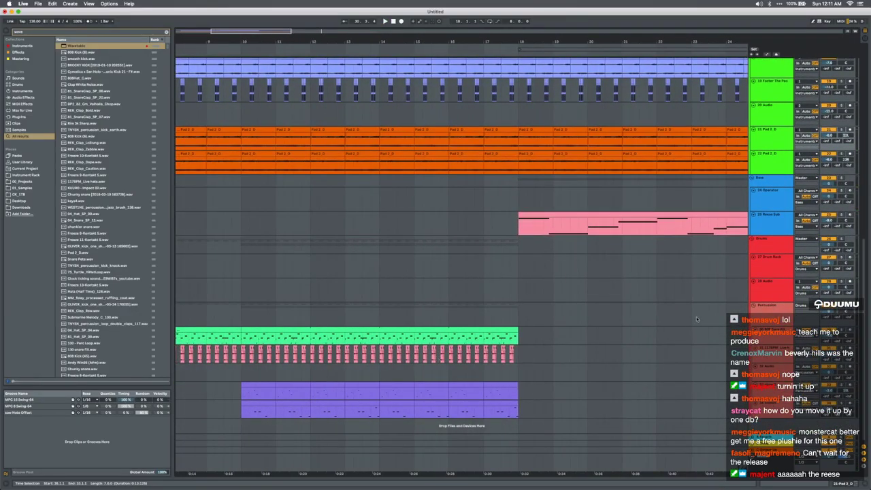
{"action": "scroll", "coordinate": [667, 361], "scroll_direction": "left", "scroll_amount": 2}
{"action": "scroll", "coordinate": [667, 361], "scroll_direction": "up", "scroll_amount": 1}
{"action": "scroll", "coordinate": [667, 361], "scroll_direction": "down", "scroll_amount": 1}
{"action": "scroll", "coordinate": [667, 361], "scroll_direction": "left", "scroll_amount": 3}
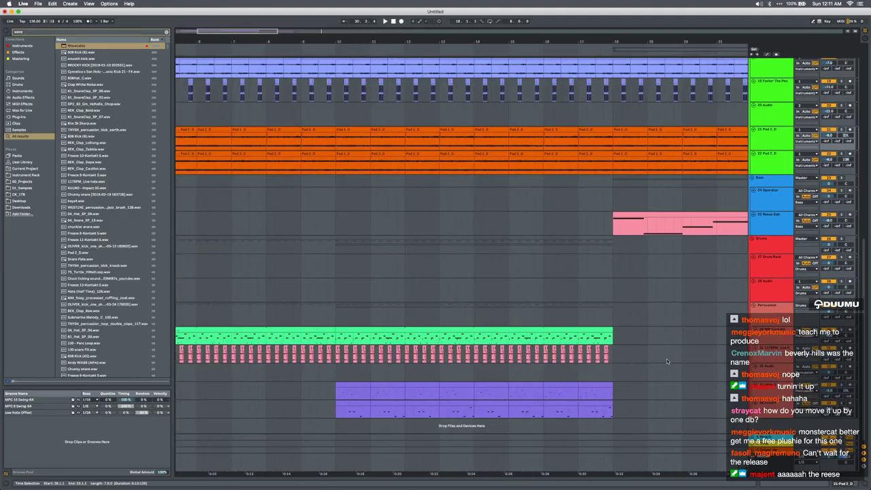
{"action": "scroll", "coordinate": [667, 361], "scroll_direction": "down", "scroll_amount": 3}
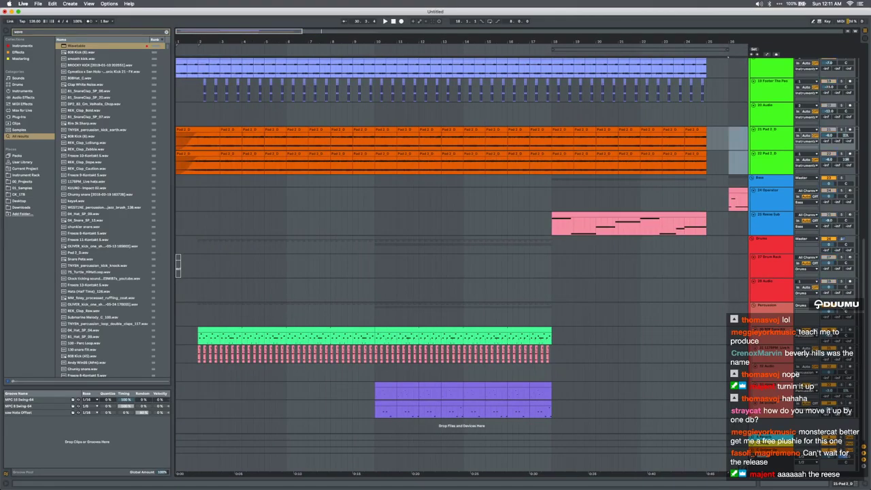
Play from bar 10 and enable Bass Mono in the Percussion group's Utility device
{"action": "left_click", "coordinate": [379, 324]}
{"action": "key", "text": "space"}
{"action": "double_click", "coordinate": [772, 308]}
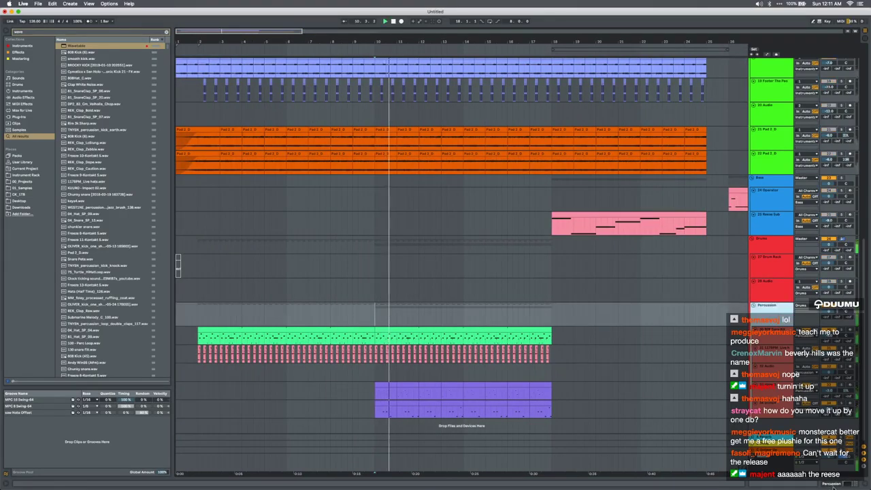
{"action": "left_click", "coordinate": [763, 239]}
{"action": "left_click", "coordinate": [769, 322]}
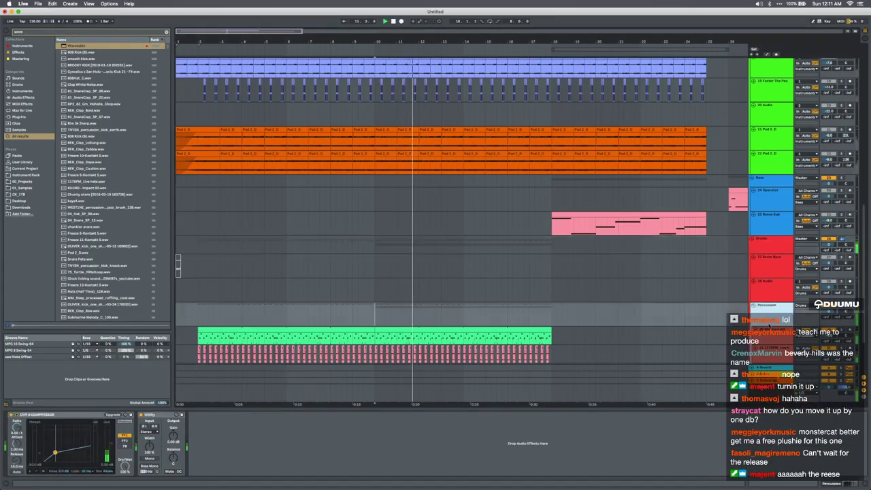
{"action": "left_click", "coordinate": [149, 465]}
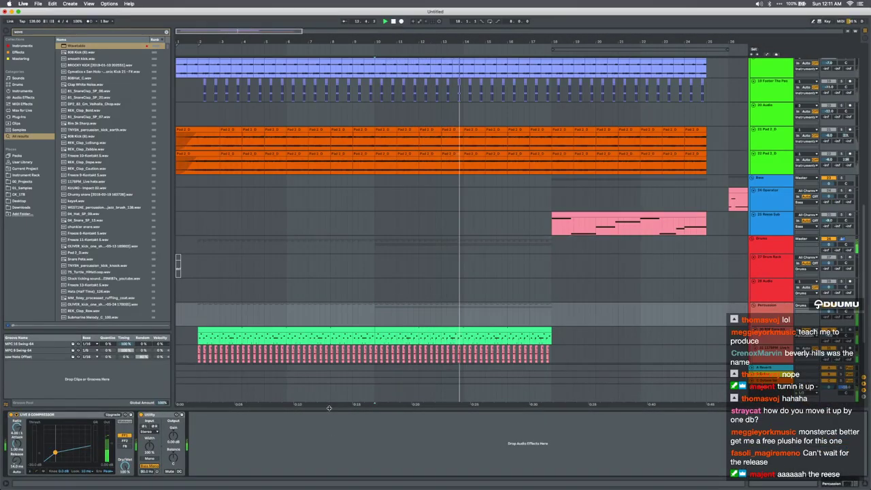
{"action": "key", "text": "super+alt+l"}
{"action": "key", "text": "space"}
Search the browser for clap samples and place Clap Dirt Synth at 14.2 on the 28 Audio drum track
{"action": "left_click", "coordinate": [781, 333]}
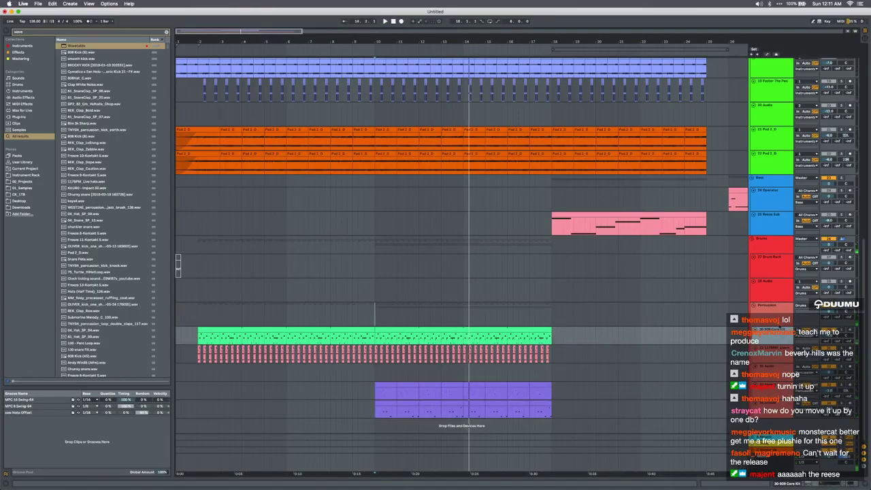
{"action": "left_click", "coordinate": [769, 300]}
{"action": "key", "text": "super+f"}
{"action": "type", "text": "clap"}
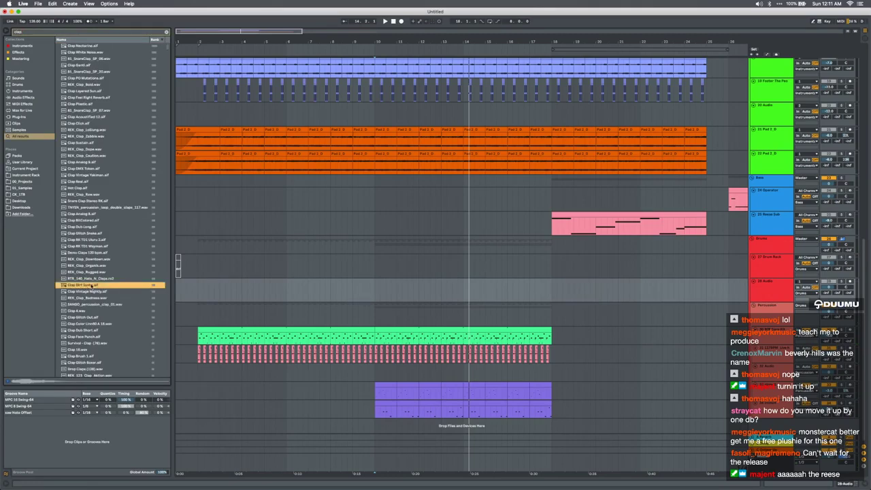
{"action": "left_click", "coordinate": [476, 294]}
{"action": "left_click_drag", "start_coordinate": [470, 293], "coordinate": [470, 292]}
Cut the tail off the Clap Dirt Synth clip at 14.2 and play it back
{"action": "scroll", "coordinate": [469, 291], "scroll_direction": "up", "scroll_amount": 5}
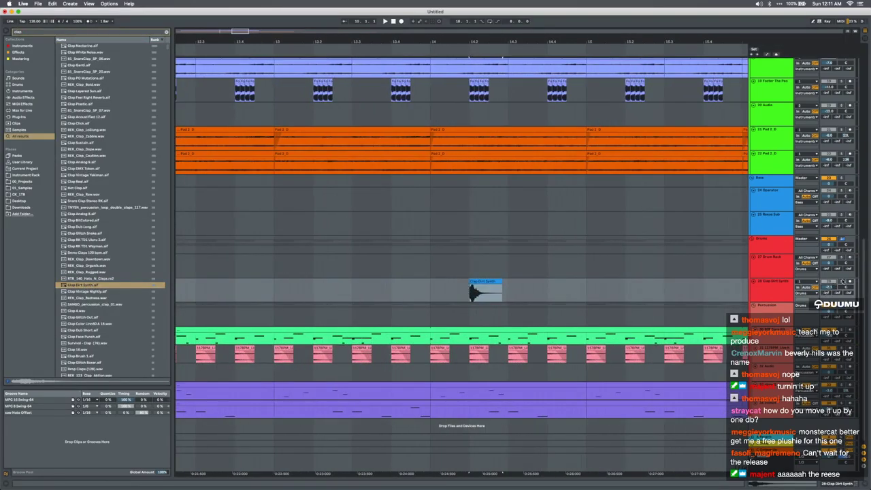
{"action": "scroll", "coordinate": [504, 290], "scroll_direction": "up", "scroll_amount": 3}
{"action": "left_click_drag", "start_coordinate": [444, 286], "coordinate": [465, 279]}
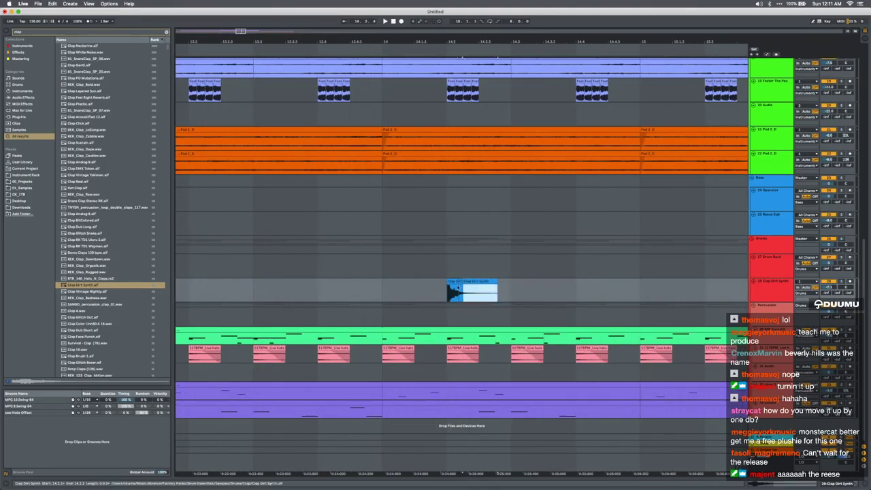
{"action": "key", "text": "Delete"}
{"action": "left_click", "coordinate": [406, 287]}
{"action": "key", "text": "space"}
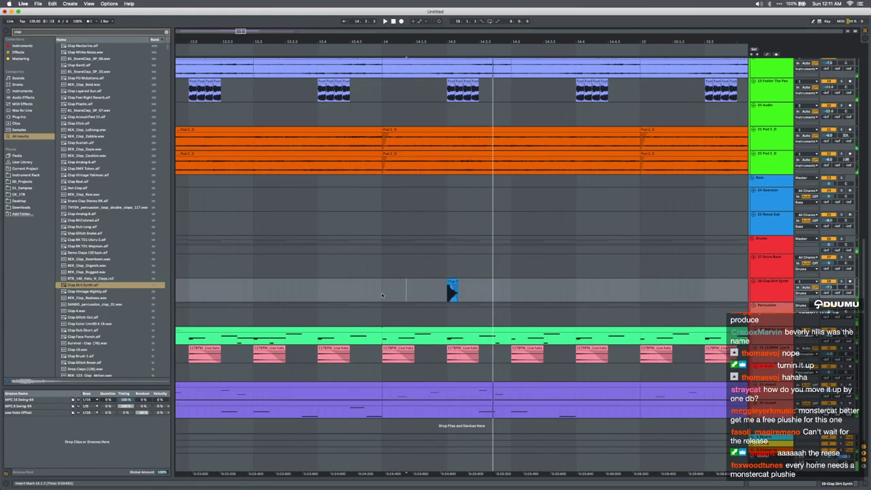
Play the selection from 14.1 to 14.3 with the clap track soloed and its volume lowered
{"action": "left_click", "coordinate": [380, 296]}
{"action": "key", "text": "minus"}
{"action": "key", "text": "minus"}
{"action": "key", "text": "space"}
{"action": "left_click", "coordinate": [461, 296], "text": "shift"}
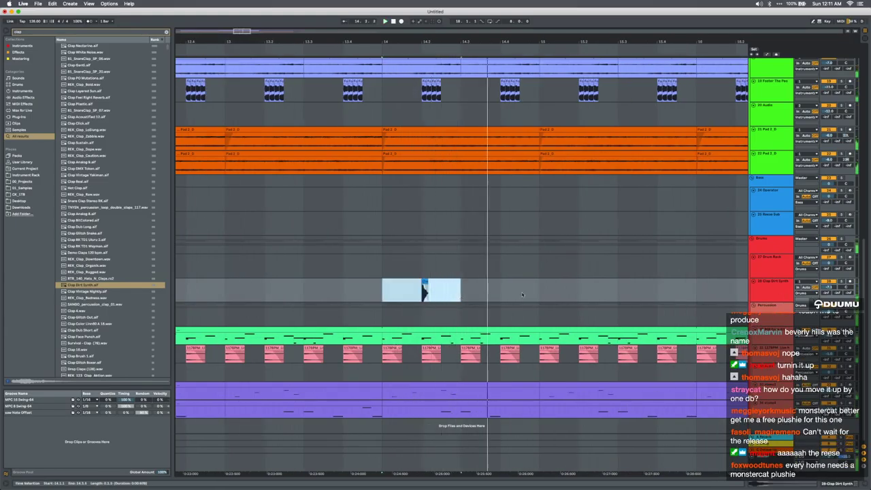
{"action": "key", "text": "space"}
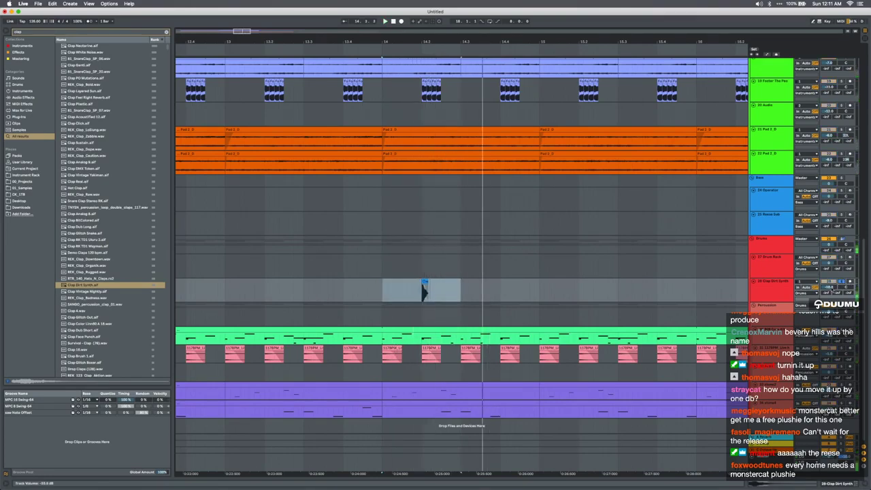
{"action": "key", "text": "space"}
{"action": "key", "text": "space"}
Adjust the start and fade of the clap clip at 14.2, replaying it after each change
{"action": "scroll", "coordinate": [424, 293], "scroll_direction": "up", "scroll_amount": 5}
{"action": "left_click", "coordinate": [423, 292]}
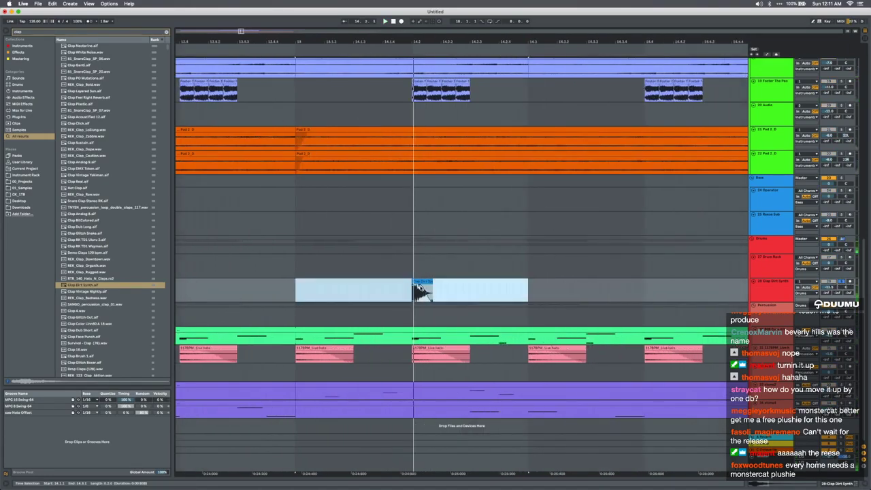
{"action": "left_click", "coordinate": [415, 288]}
{"action": "key", "text": "space"}
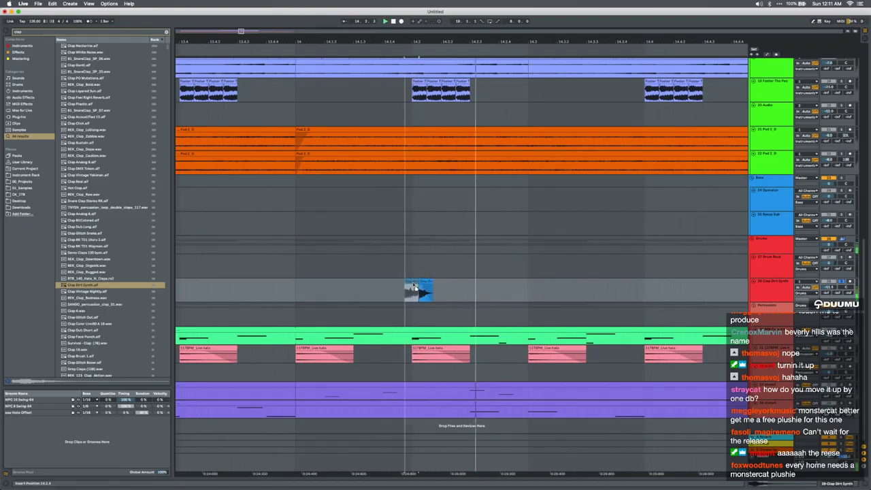
{"action": "left_click", "coordinate": [415, 282]}
{"action": "key", "text": "space"}
{"action": "key", "text": "space"}
{"action": "left_click", "coordinate": [430, 281]}
{"action": "key", "text": "space"}
{"action": "key", "text": "space"}
{"action": "left_click", "coordinate": [421, 282]}
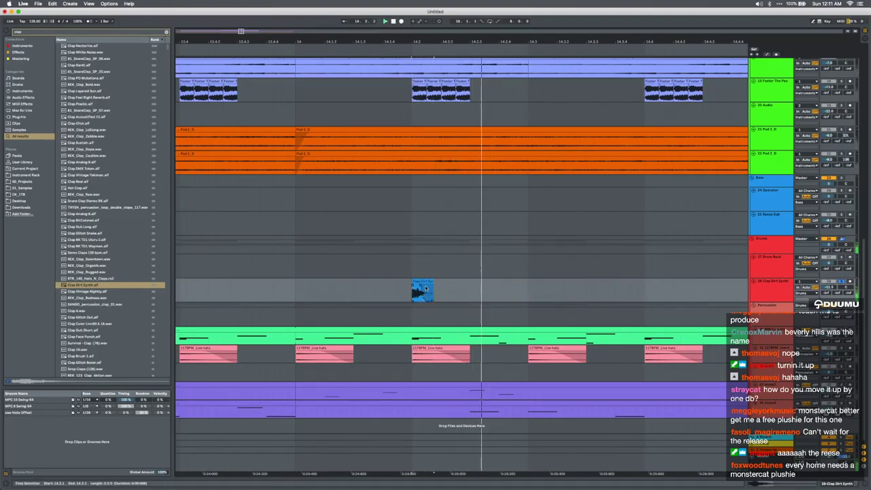
{"action": "key", "text": "space"}
{"action": "key", "text": "space"}
{"action": "key", "text": "space"}
{"action": "key", "text": "space"}
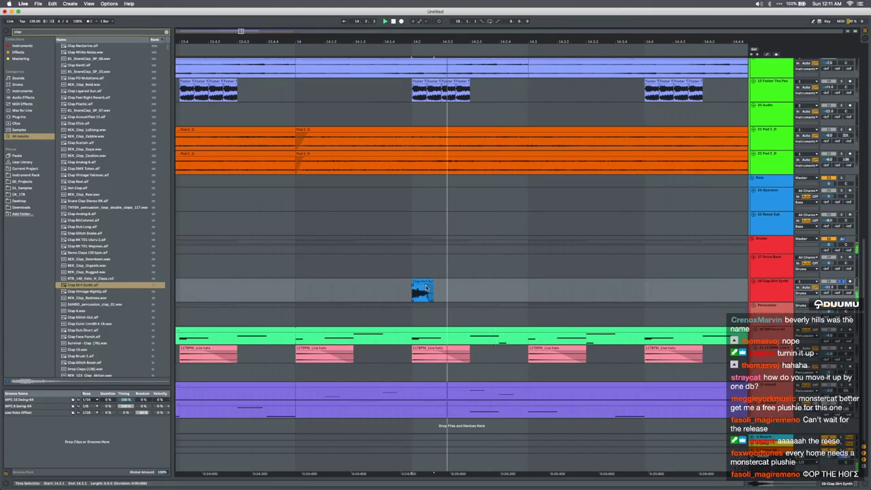
Raise the clap track's volume and turn off its solo while checking it in playback
{"action": "scroll", "coordinate": [426, 287], "scroll_direction": "down", "scroll_amount": 2}
{"action": "key", "text": "space"}
{"action": "left_click_drag", "start_coordinate": [829, 288], "coordinate": [829, 278]}
{"action": "key", "text": "space"}
{"action": "key", "text": "space"}
{"action": "key", "text": "space"}
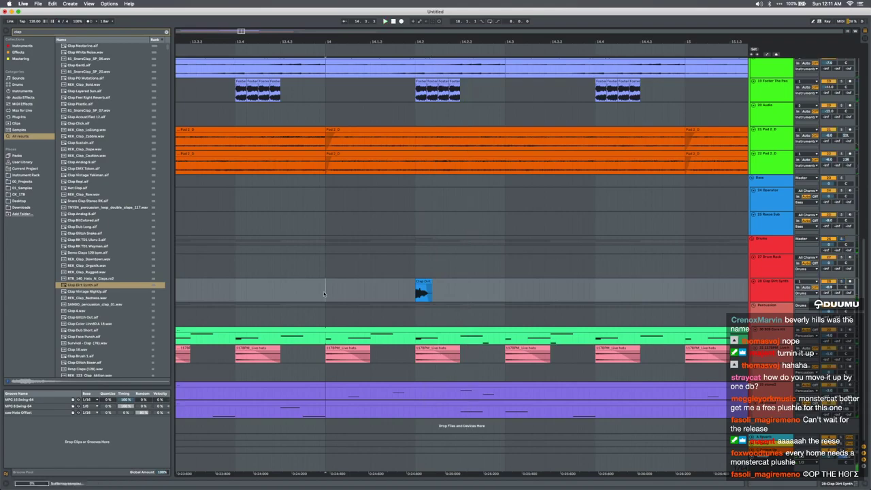
Duplicate the half-bar clap section from 14.1 to 14.3 repeatedly up to bar 18, removing the extra copy
{"action": "left_click_drag", "start_coordinate": [323, 294], "coordinate": [510, 299]}
{"action": "key", "text": "minus"}
{"action": "key", "text": "minus"}
{"action": "key", "text": "ctrl+d"}
{"action": "key", "text": "ctrl+d"}
{"action": "key", "text": "ctrl+d"}
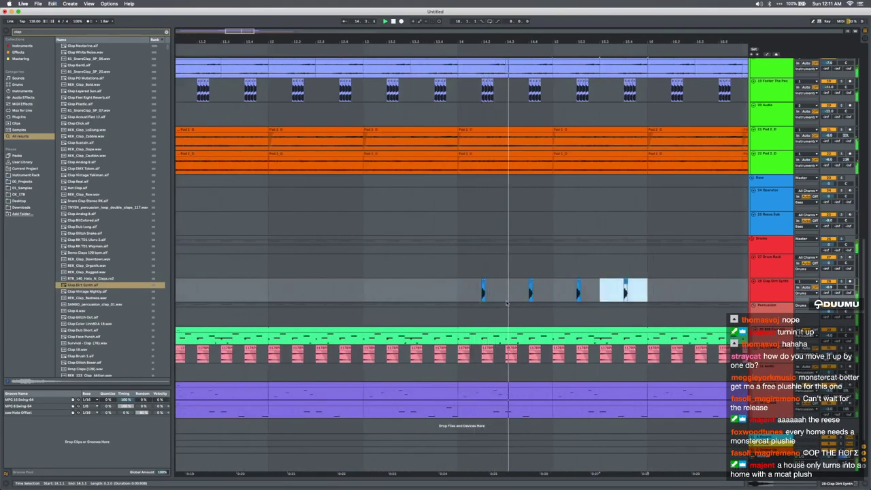
{"action": "scroll", "coordinate": [506, 304], "scroll_direction": "down", "scroll_amount": 5}
{"action": "key", "text": "super+d"}
{"action": "key", "text": "super+d"}
{"action": "key", "text": "super+d"}
{"action": "key", "text": "super+d"}
{"action": "key", "text": "super+d"}
{"action": "key", "text": "super+z"}
Add an extra clap just before bar 16 by duplicating the 15.4 clap, and play back the variation
{"action": "scroll", "coordinate": [524, 297], "scroll_direction": "up", "scroll_amount": 5}
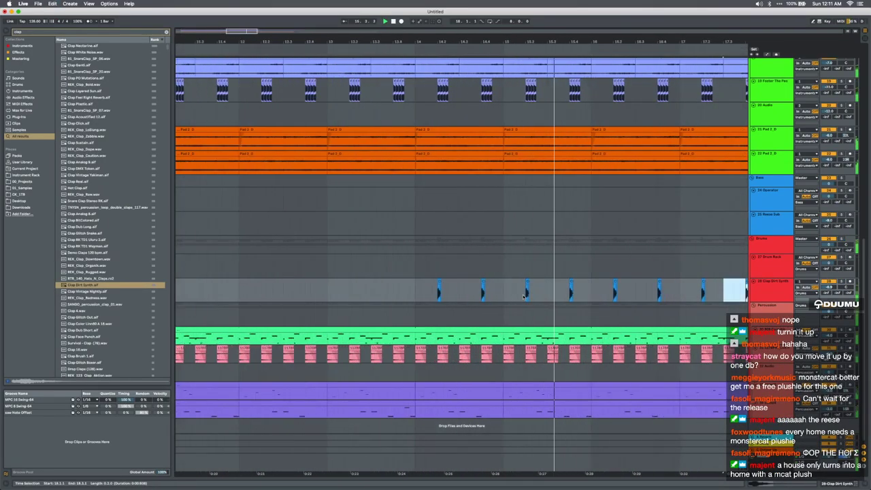
{"action": "scroll", "coordinate": [524, 297], "scroll_direction": "up", "scroll_amount": 2}
{"action": "scroll", "coordinate": [525, 297], "scroll_direction": "right", "scroll_amount": 1}
{"action": "key", "text": "space"}
{"action": "left_click_drag", "start_coordinate": [526, 298], "coordinate": [544, 298]}
{"action": "key", "text": "super+d"}
{"action": "left_click", "coordinate": [514, 300]}
{"action": "key", "text": "space"}
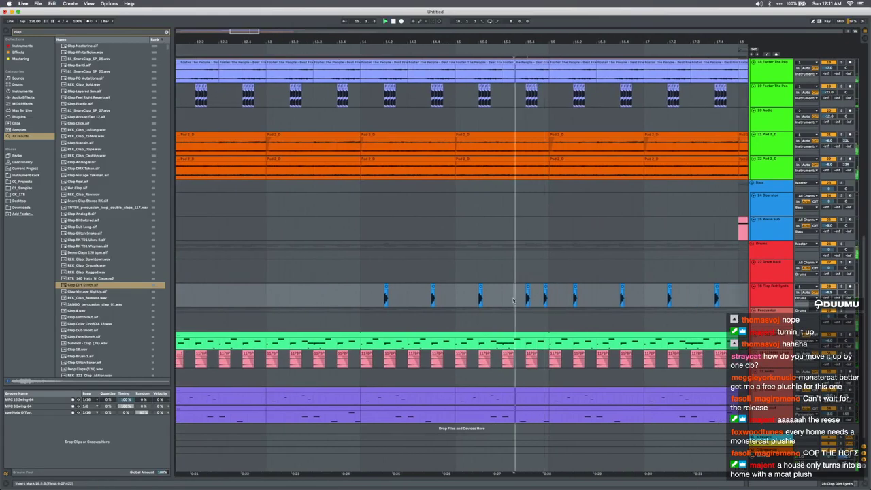
Listen through the clap pattern in bars 14 to 18 and its transition into the Reese Sub part
{"action": "scroll", "coordinate": [537, 302], "scroll_direction": "up", "scroll_amount": 4}
{"action": "scroll", "coordinate": [537, 302], "scroll_direction": "down", "scroll_amount": 6}
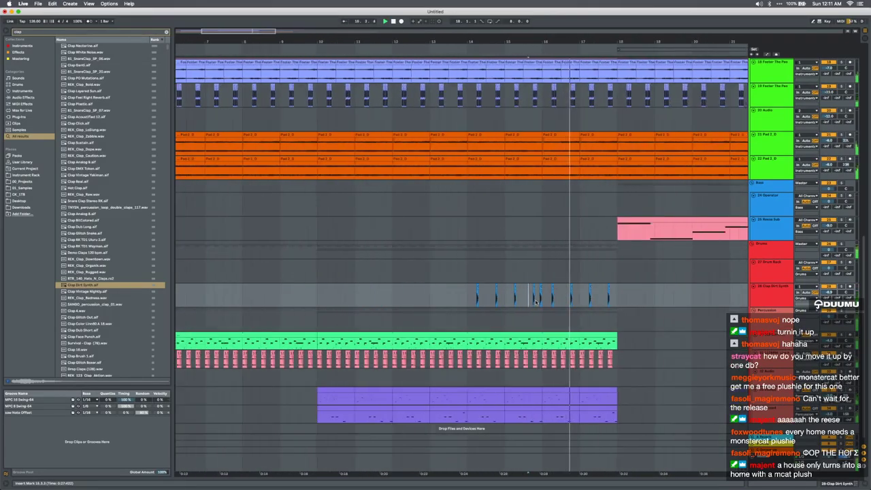
{"action": "key", "text": "plus"}
{"action": "key", "text": "plus"}
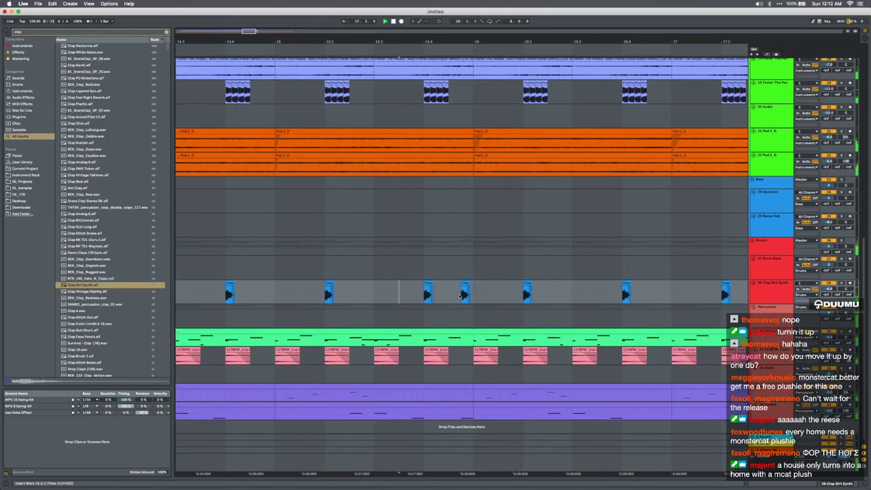
{"action": "key", "text": "minus"}
{"action": "key", "text": "minus"}
{"action": "key", "text": "minus"}
{"action": "left_click_drag", "start_coordinate": [488, 293], "coordinate": [421, 294]}
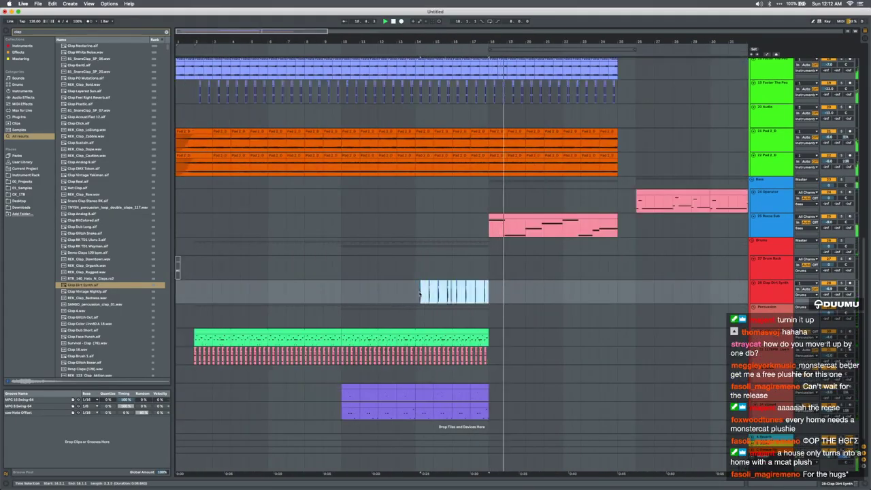
{"action": "key", "text": "plus"}
{"action": "key", "text": "plus"}
Clear the last beat before bar 18, starting at 17.4, from the percussion tracks
{"action": "left_click_drag", "start_coordinate": [475, 316], "coordinate": [493, 376]}
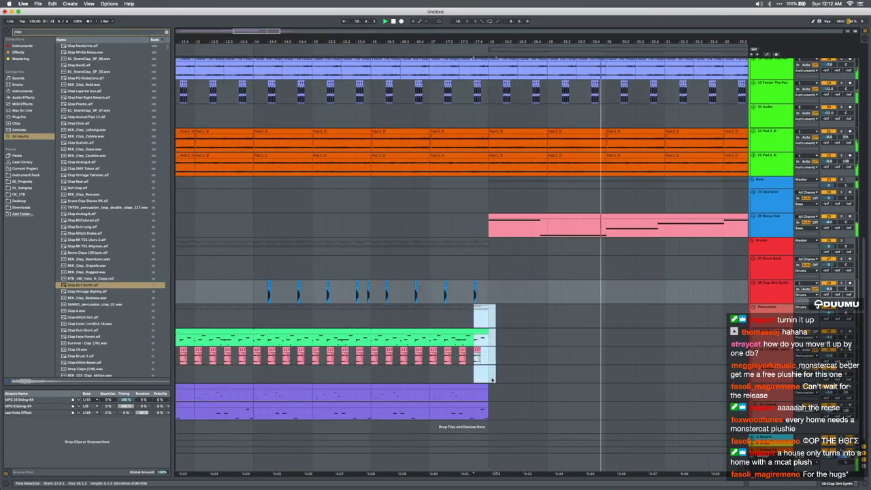
{"action": "scroll", "coordinate": [491, 375], "scroll_direction": "up", "scroll_amount": 8}
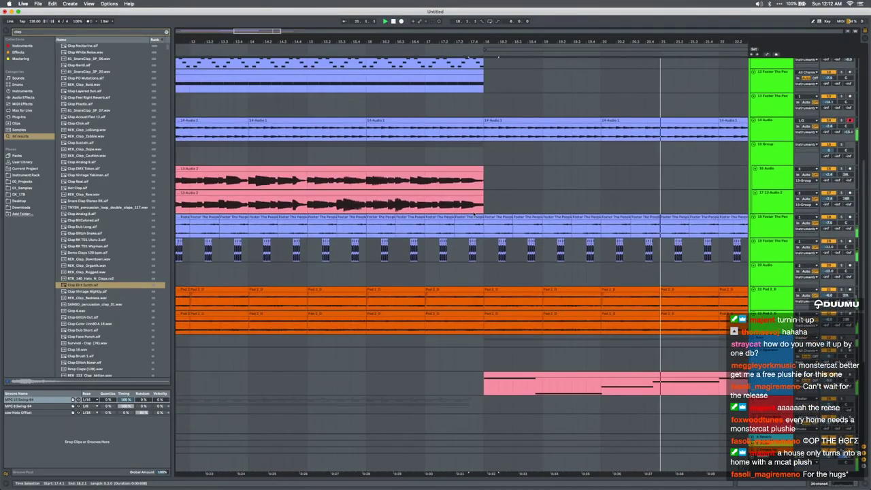
{"action": "scroll", "coordinate": [473, 213], "scroll_direction": "up", "scroll_amount": 1}
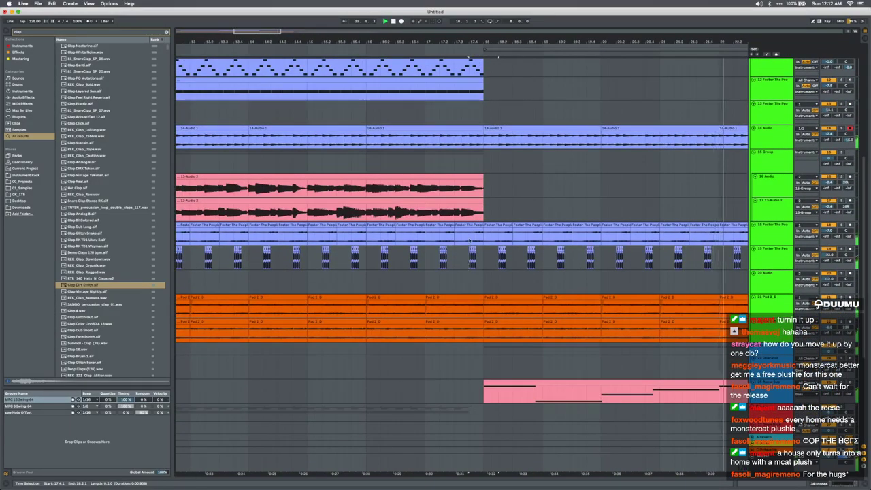
Try duplicating the two 13-Audio 2 clips from bar 18 onward and play back the result
{"action": "left_click", "coordinate": [469, 167]}
{"action": "key", "text": "minus"}
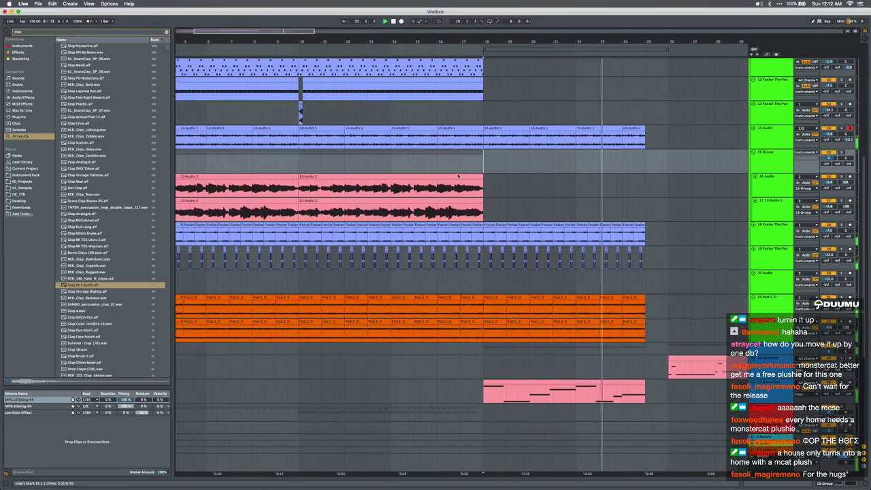
{"action": "left_click", "coordinate": [470, 176]}
{"action": "left_click", "coordinate": [470, 200], "text": "shift"}
{"action": "key", "text": "super+d"}
{"action": "key", "text": "space"}
{"action": "key", "text": "space"}
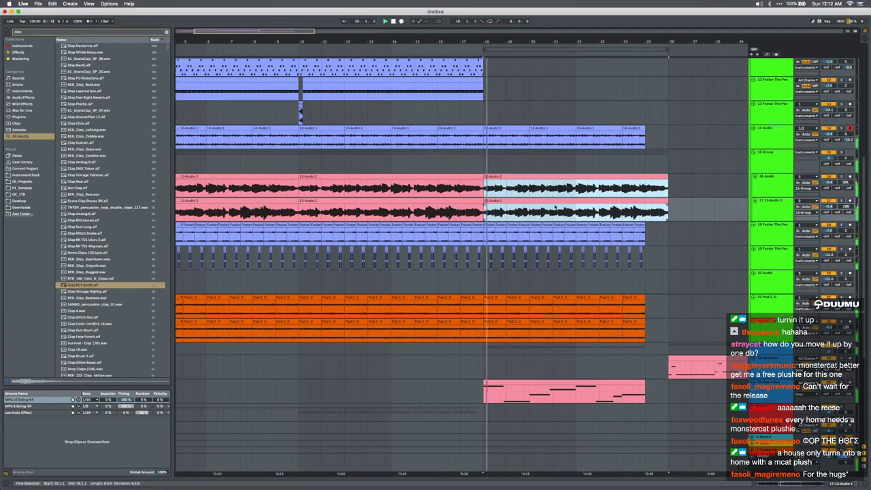
{"action": "key", "text": "space"}
{"action": "key", "text": "Delete"}
Search the library for "san", place SANGO_percussion_clap_01 near 17.4 on a percussion lane, and play it back
{"action": "scroll", "coordinate": [570, 206], "scroll_direction": "down", "scroll_amount": 6}
{"action": "scroll", "coordinate": [570, 207], "scroll_direction": "left", "scroll_amount": 3}
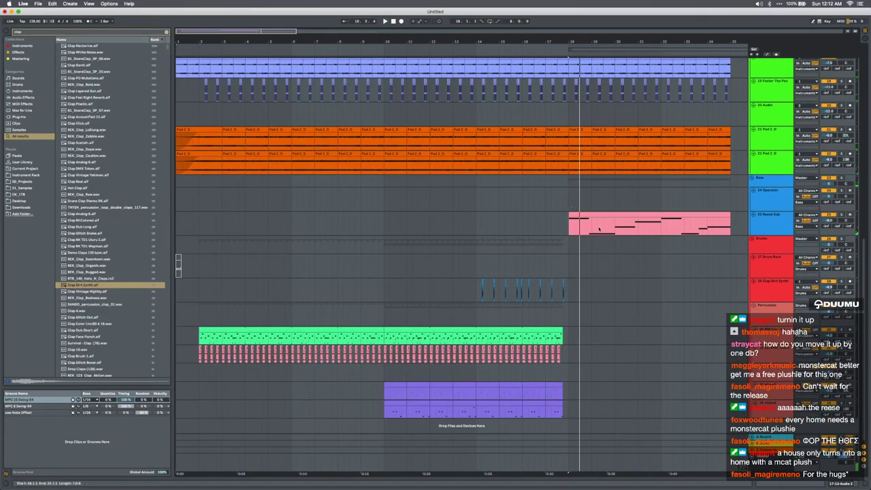
{"action": "key", "text": "ctrl+f"}
{"action": "type", "text": "san"}
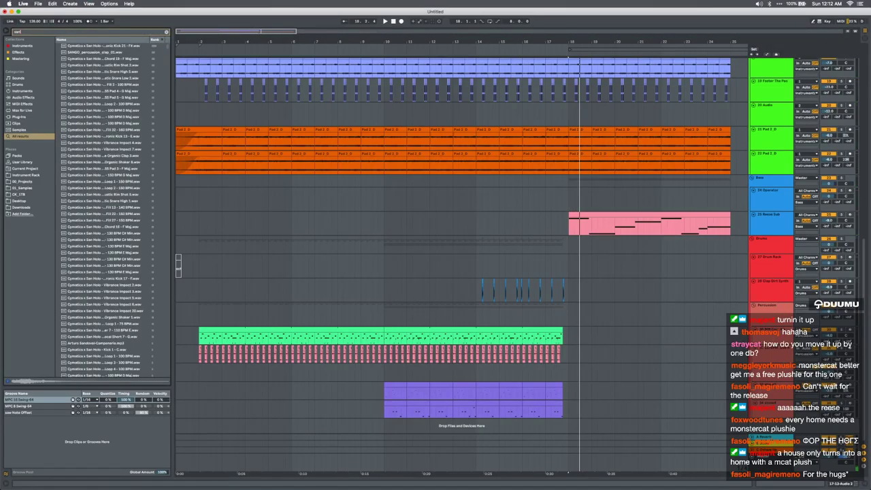
{"action": "left_click_drag", "start_coordinate": [330, 202], "coordinate": [581, 366]}
{"action": "scroll", "coordinate": [564, 373], "scroll_direction": "up", "scroll_amount": 10}
{"action": "key", "text": "space"}
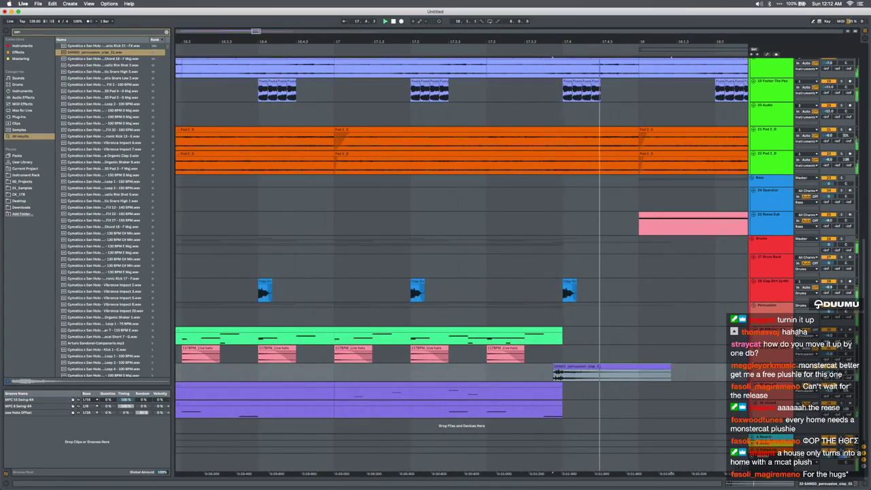
{"action": "key", "text": "space"}
{"action": "left_click", "coordinate": [458, 354]}
{"action": "key", "text": "space"}
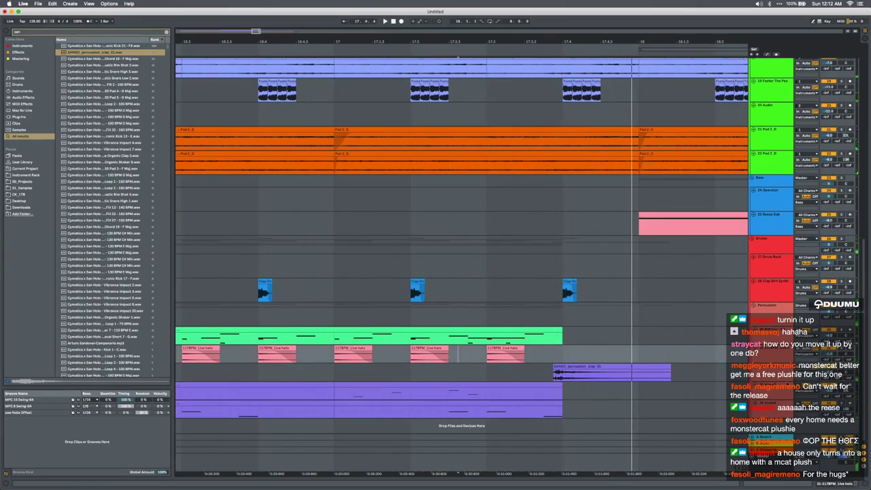
Add a reversed copy of the Sango clap on a new track, ending at 17.4, and nudge the original clap slightly later
{"action": "left_click_drag", "start_coordinate": [770, 381], "coordinate": [771, 416]}
{"action": "left_click_drag", "start_coordinate": [572, 393], "coordinate": [677, 392]}
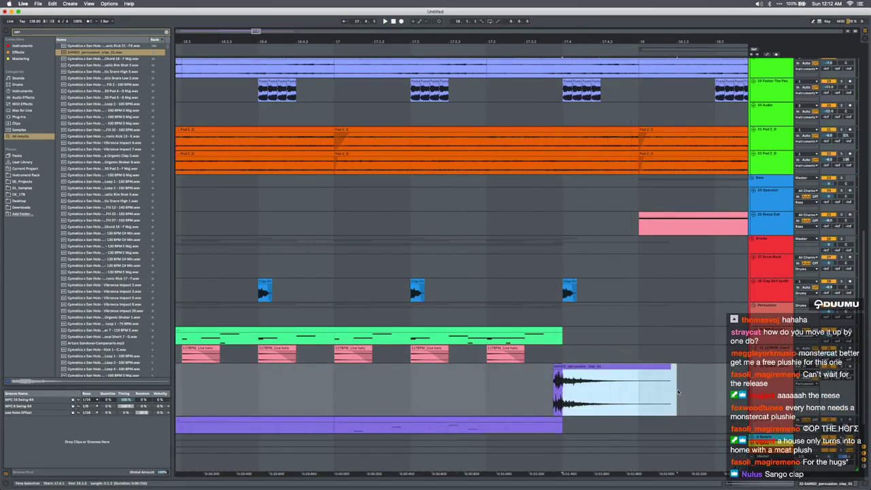
{"action": "left_click", "coordinate": [515, 388]}
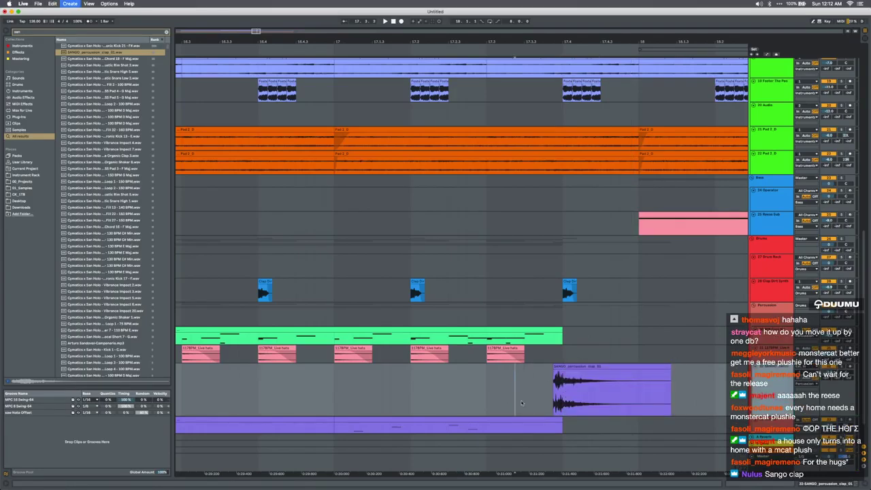
{"action": "key", "text": "super+t"}
{"action": "left_click", "coordinate": [477, 407]}
{"action": "scroll", "coordinate": [477, 409], "scroll_direction": "down", "scroll_amount": 3}
{"action": "left_click", "coordinate": [453, 370]}
{"action": "key", "text": "super+v"}
{"action": "key", "text": "r"}
{"action": "mouse_move", "coordinate": [544, 361]}
{"action": "left_mouse_down"}
{"action": "mouse_move", "coordinate": [545, 347]}
{"action": "mouse_move", "coordinate": [535, 366]}
{"action": "mouse_move", "coordinate": [546, 363]}
{"action": "left_mouse_up"}
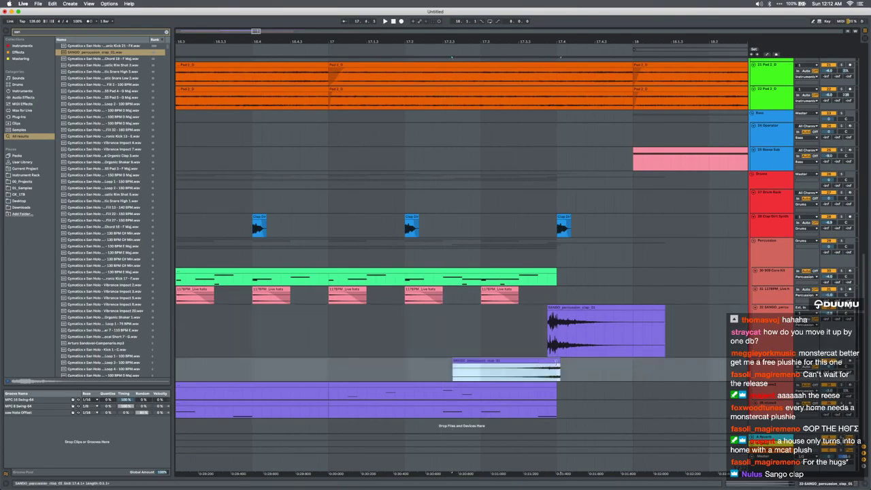
{"action": "left_click_drag", "start_coordinate": [570, 310], "coordinate": [574, 310]}
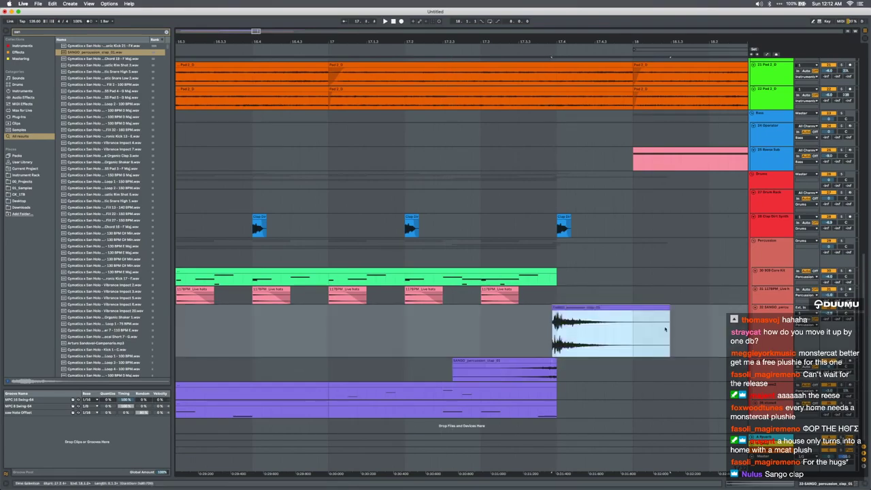
Group the two Sango clap tracks as "verb clap" and load AIR Reverb on the group
{"action": "key", "text": "super+g"}
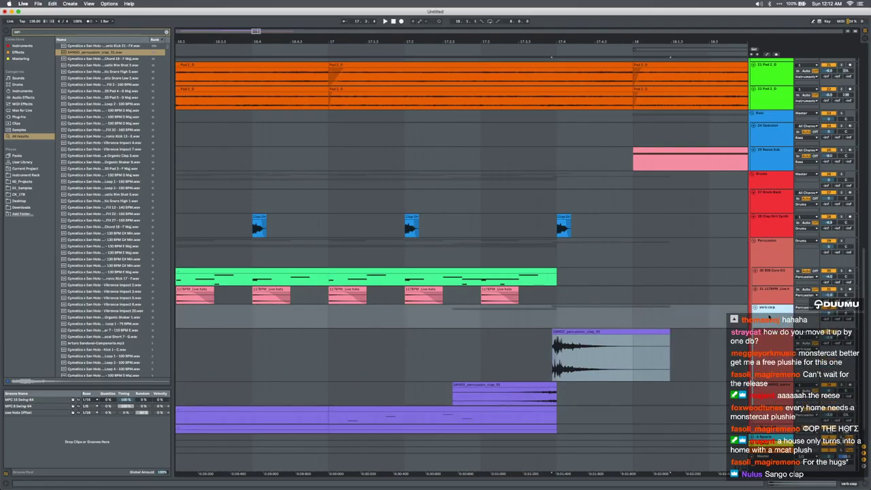
{"action": "key", "text": "super+f"}
{"action": "type", "text": "alli"}
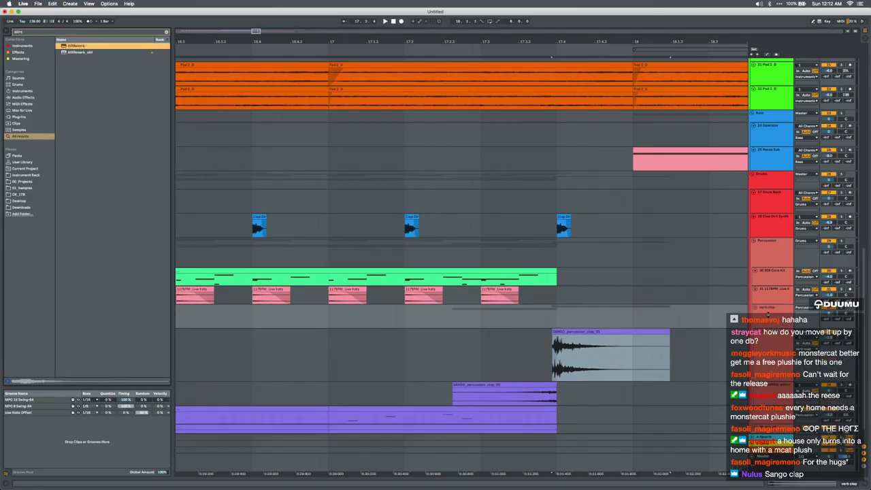
{"action": "key", "text": "Return"}
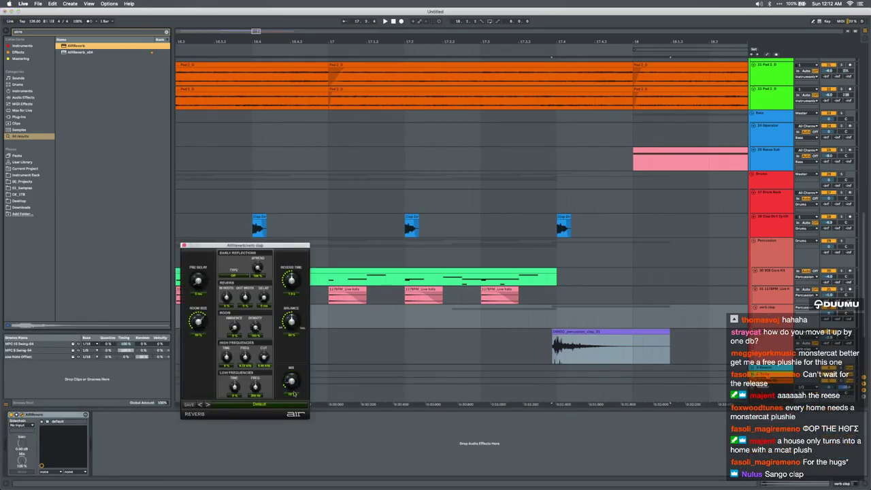
Raise the AIR Reverb's mix, reverb time and room size on the verb clap group while checking it in playback
{"action": "key", "text": "space"}
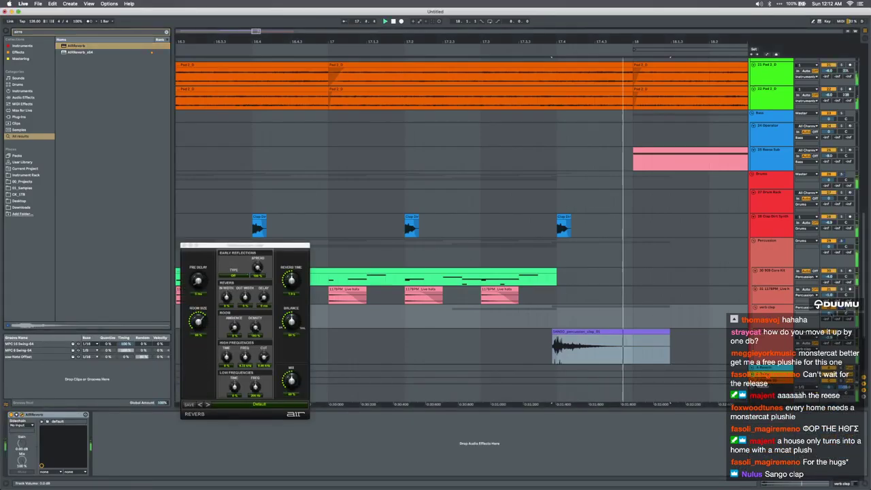
{"action": "left_click", "coordinate": [406, 314]}
{"action": "key", "text": "space"}
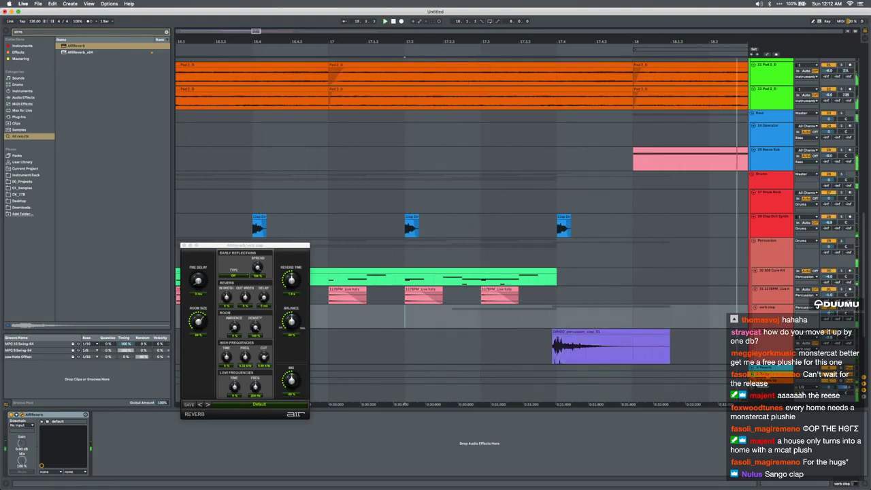
{"action": "key", "text": "space"}
{"action": "left_click_drag", "start_coordinate": [291, 279], "coordinate": [293, 275]}
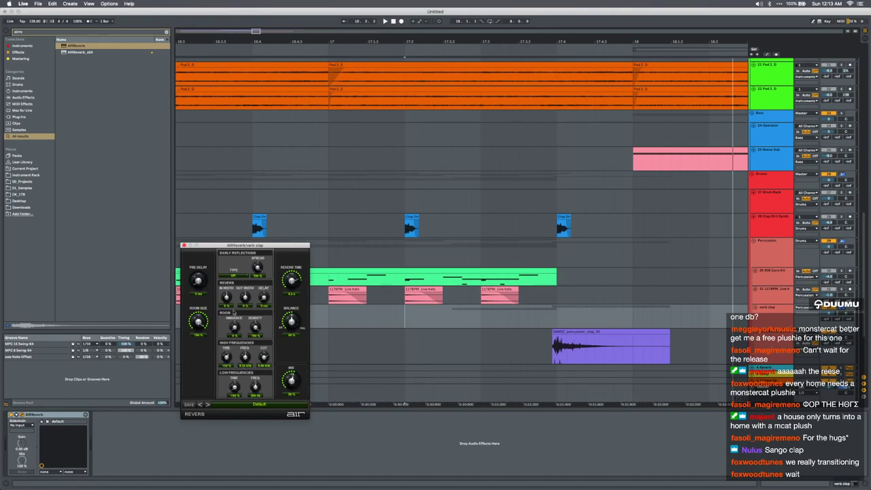
{"action": "key", "text": "space"}
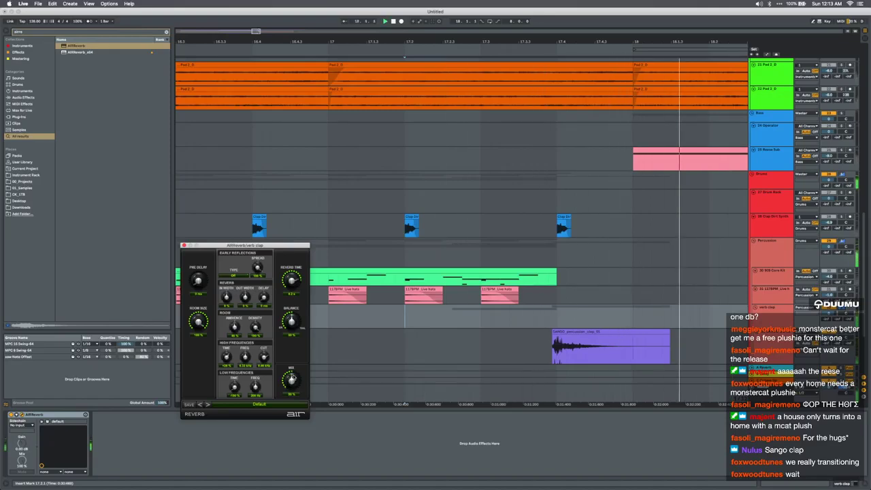
{"action": "left_click", "coordinate": [183, 245]}
{"action": "key", "text": "space"}
Play back the reverbed clap transition leading into the Reese Sub part at bar 18
{"action": "scroll", "coordinate": [508, 272], "scroll_direction": "down", "scroll_amount": 4}
{"action": "scroll", "coordinate": [508, 272], "scroll_direction": "down", "scroll_amount": 4}
{"action": "scroll", "coordinate": [507, 272], "scroll_direction": "left", "scroll_amount": 2}
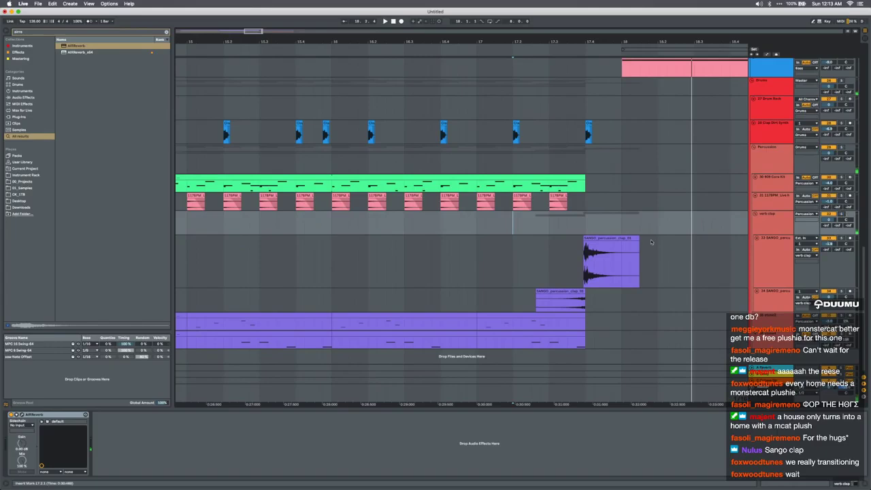
{"action": "key", "text": "minus"}
{"action": "left_click", "coordinate": [557, 230]}
{"action": "key", "text": "space"}
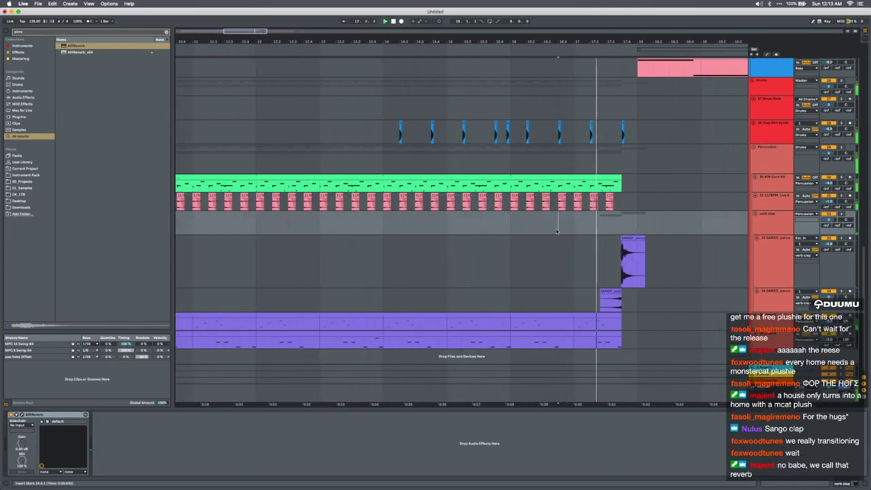
Search the library for "freque" and add a Frequency Shifter to the Reese Sub track
{"action": "key", "text": "minus"}
{"action": "scroll", "coordinate": [556, 230], "scroll_direction": "up", "scroll_amount": 3}
{"action": "left_click", "coordinate": [486, 113]}
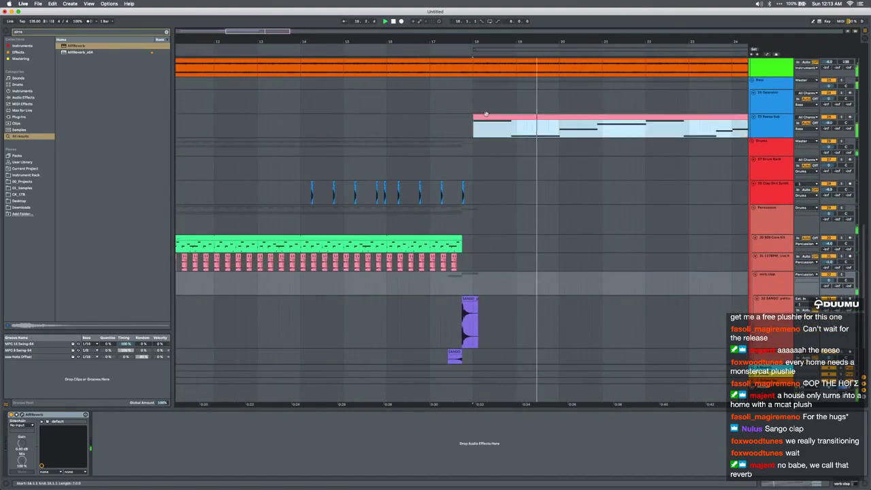
{"action": "key", "text": "super+f"}
{"action": "type", "text": "freque"}
{"action": "key", "text": "Return"}
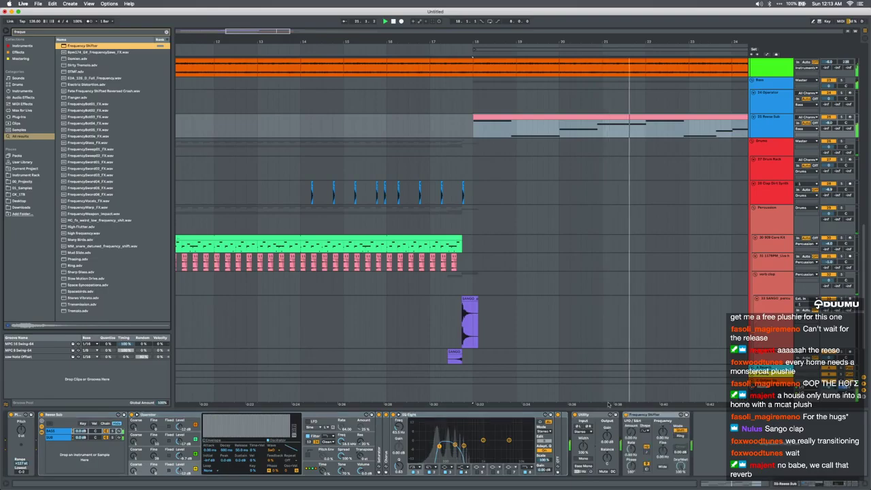
Shape the Frequency Shifter's Fine automation at the start of the Reese Sub clip, listening from bar 17
{"action": "key", "text": "a"}
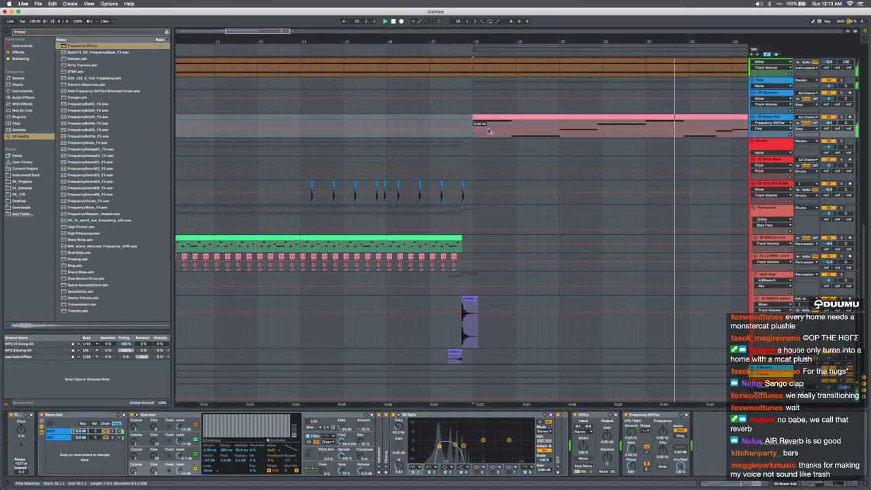
{"action": "left_click", "coordinate": [447, 129]}
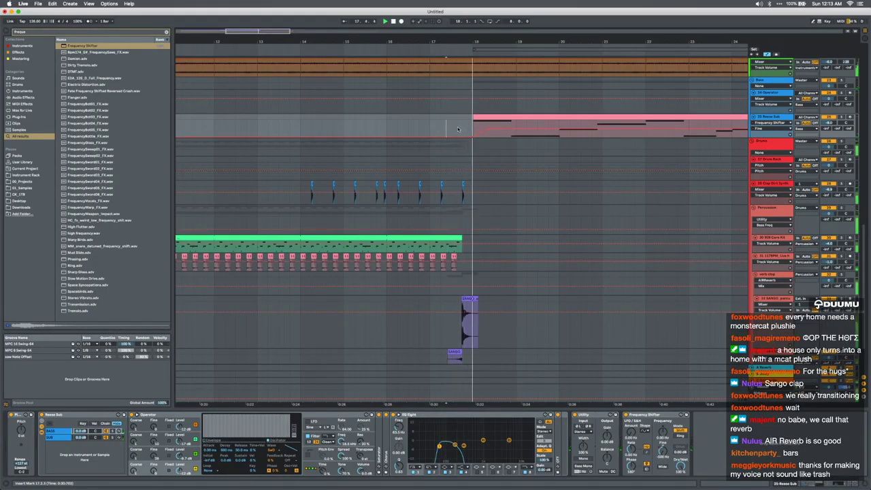
{"action": "key", "text": "space"}
{"action": "left_click", "coordinate": [430, 130]}
{"action": "key", "text": "space"}
{"action": "left_click_drag", "start_coordinate": [489, 129], "coordinate": [478, 129]}
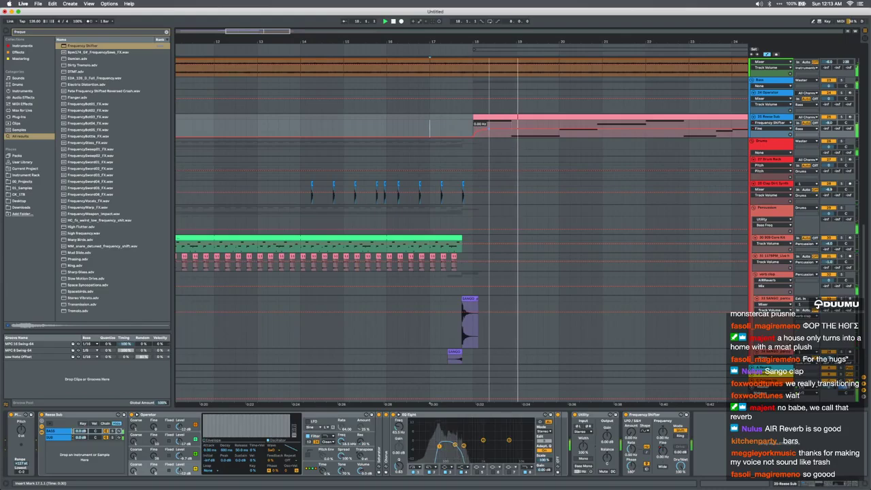
{"action": "key", "text": "a"}
Duplicate the chopped Foster The People clips on track 19 from bars 18–26 to bars 26–34
{"action": "scroll", "coordinate": [488, 131], "scroll_direction": "down", "scroll_amount": 3}
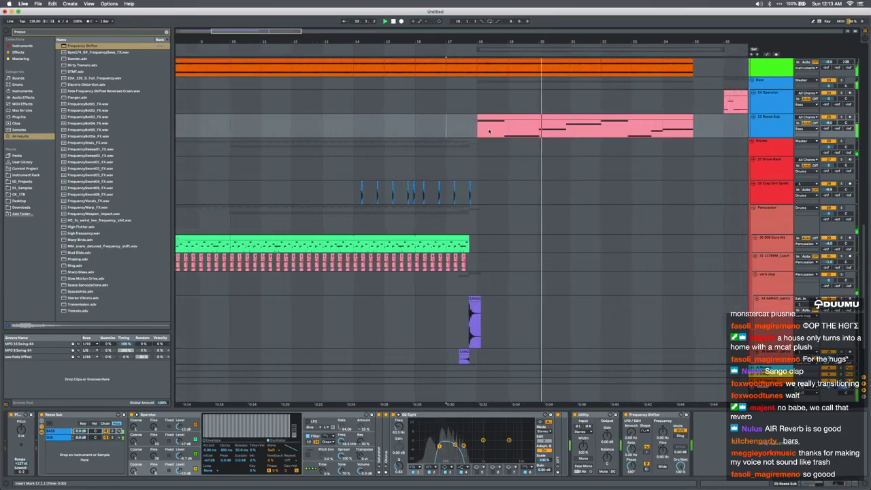
{"action": "key", "text": "minus"}
{"action": "scroll", "coordinate": [488, 130], "scroll_direction": "up", "scroll_amount": 3}
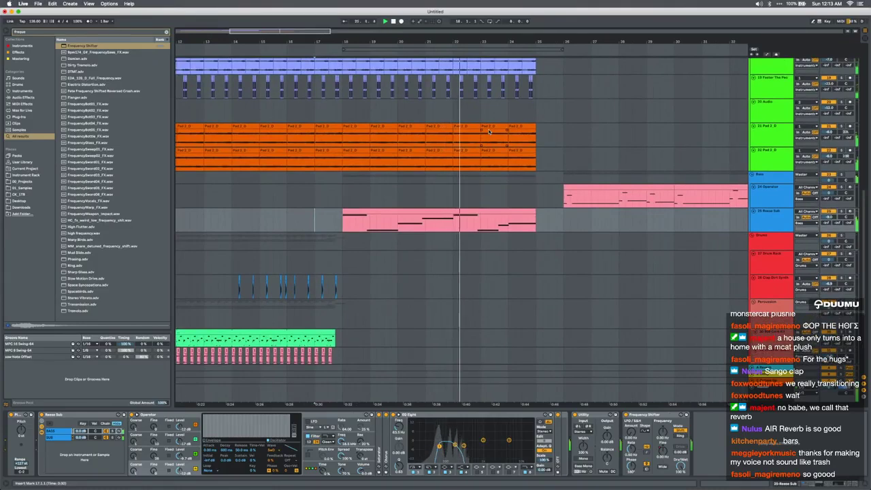
{"action": "scroll", "coordinate": [489, 131], "scroll_direction": "up", "scroll_amount": 3}
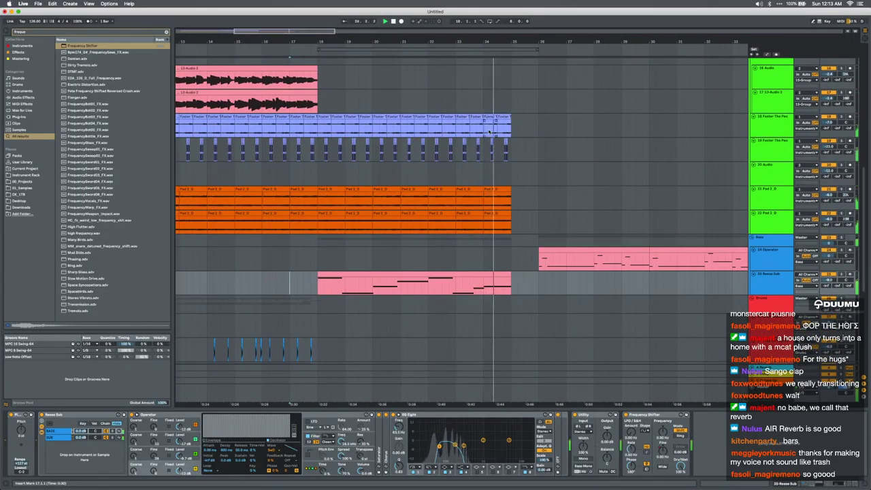
{"action": "left_click_drag", "start_coordinate": [537, 149], "coordinate": [317, 152]}
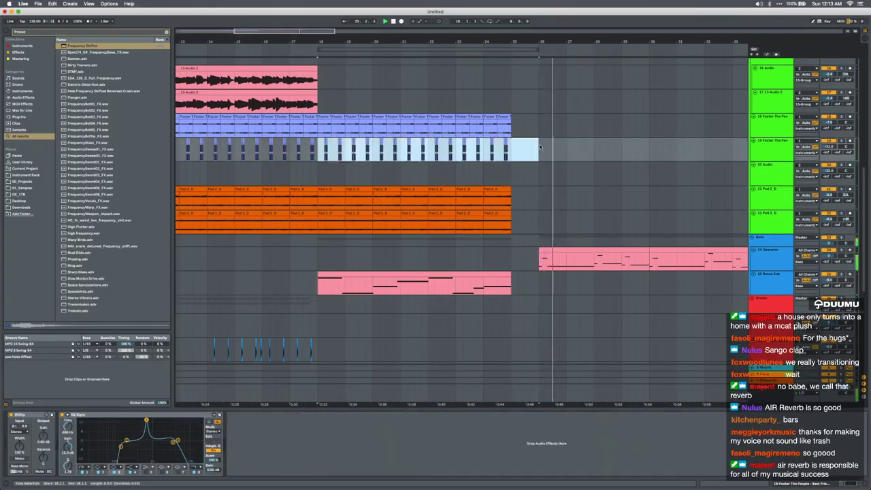
{"action": "key", "text": "ctrl+d"}
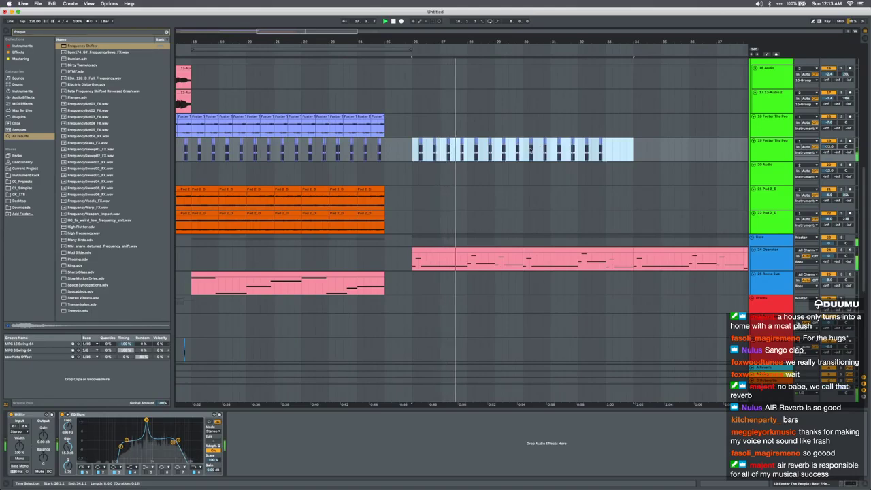
Delete the duplicated Foster The People clips after bar 30, keeping and selecting bars 26 to 30
{"action": "left_click_drag", "start_coordinate": [531, 150], "coordinate": [653, 151]}
{"action": "key", "text": "Delete"}
{"action": "left_click_drag", "start_coordinate": [524, 153], "coordinate": [409, 155]}
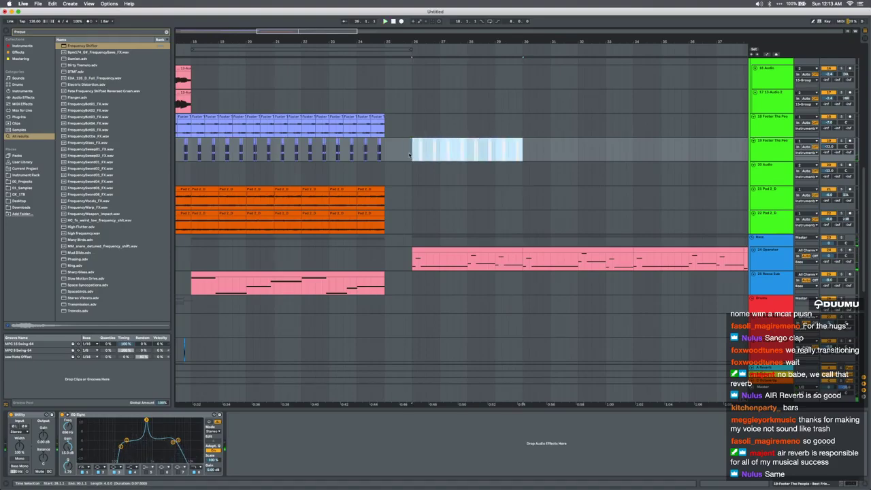
{"action": "key", "text": "space"}
{"action": "scroll", "coordinate": [409, 155], "scroll_direction": "left", "scroll_amount": 8}
{"action": "scroll", "coordinate": [409, 156], "scroll_direction": "down", "scroll_amount": 5}
{"action": "scroll", "coordinate": [410, 157], "scroll_direction": "down", "scroll_amount": 2}
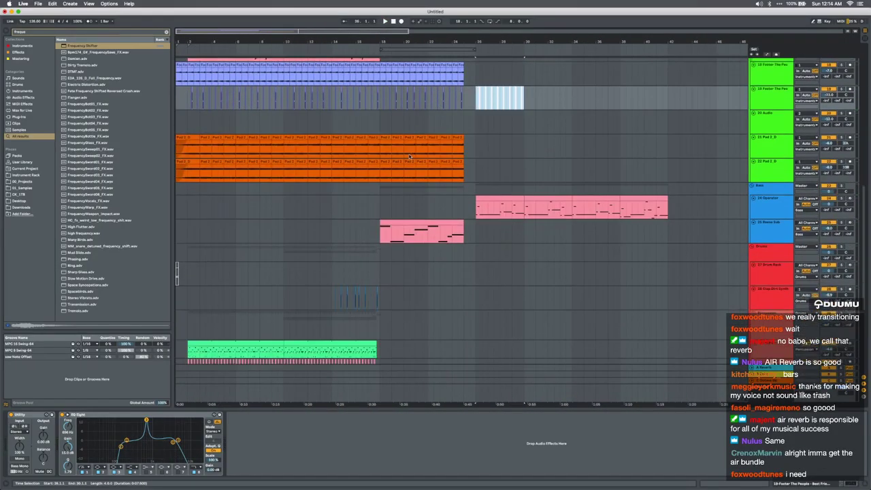
{"action": "scroll", "coordinate": [409, 157], "scroll_direction": "down", "scroll_amount": 7}
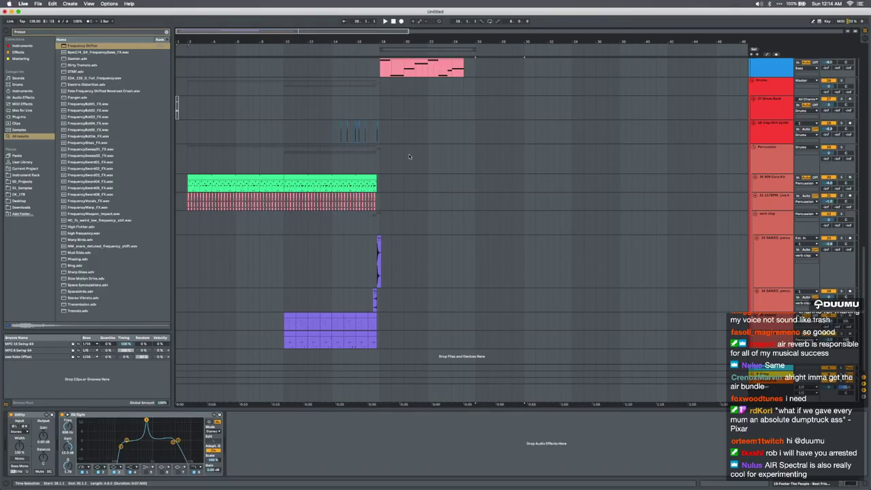
Insert a new audio track directly below track 14 Audio in the instrument group
{"action": "scroll", "coordinate": [332, 149], "scroll_direction": "up", "scroll_amount": 15}
{"action": "scroll", "coordinate": [332, 149], "scroll_direction": "up", "scroll_amount": 3}
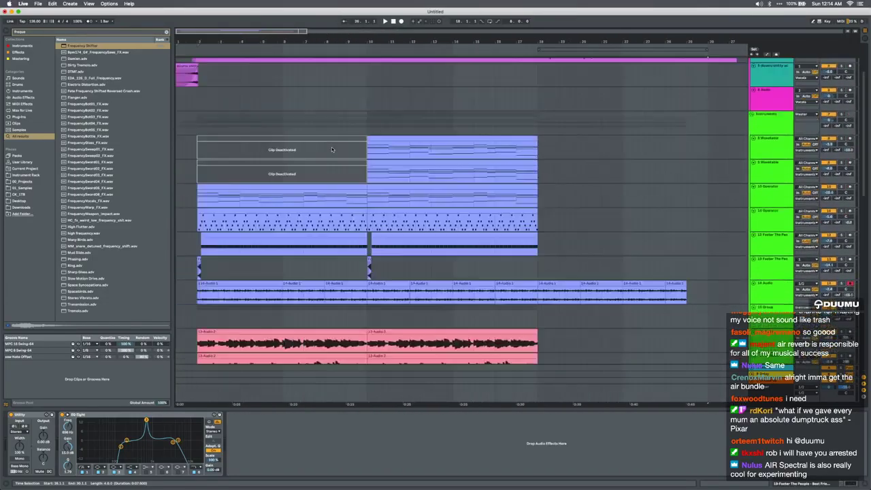
{"action": "left_click", "coordinate": [763, 297]}
{"action": "scroll", "coordinate": [763, 292], "scroll_direction": "down", "scroll_amount": 3}
{"action": "left_click", "coordinate": [764, 284]}
{"action": "key", "text": "super+t"}
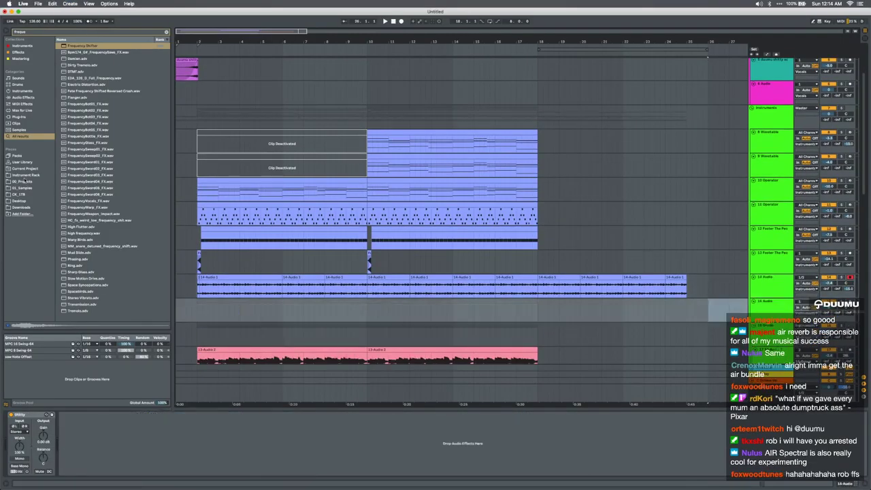
Clear the library search and look through the 00_Projects, CK_1TB and 01_Samples folders for sample material
{"action": "left_click", "coordinate": [25, 176]}
{"action": "left_click", "coordinate": [166, 33]}
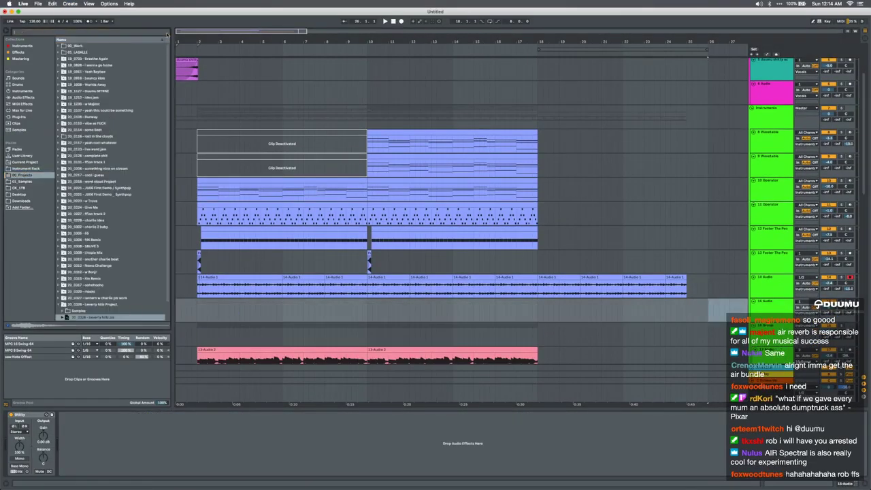
{"action": "left_click", "coordinate": [63, 287]}
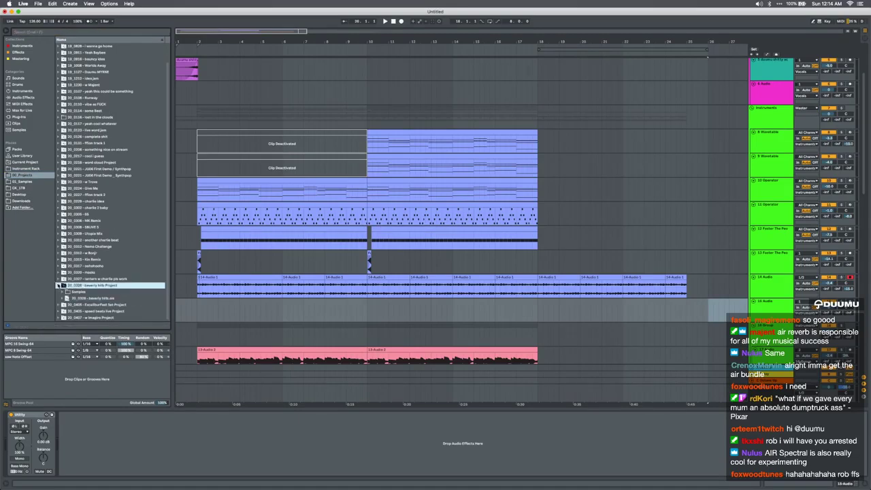
{"action": "left_click", "coordinate": [58, 286]}
{"action": "left_click", "coordinate": [23, 175]}
{"action": "left_click", "coordinate": [21, 188]}
{"action": "scroll", "coordinate": [99, 219], "scroll_direction": "down", "scroll_amount": 5}
{"action": "scroll", "coordinate": [99, 220], "scroll_direction": "up", "scroll_amount": 10}
{"action": "scroll", "coordinate": [79, 123], "scroll_direction": "up", "scroll_amount": 10}
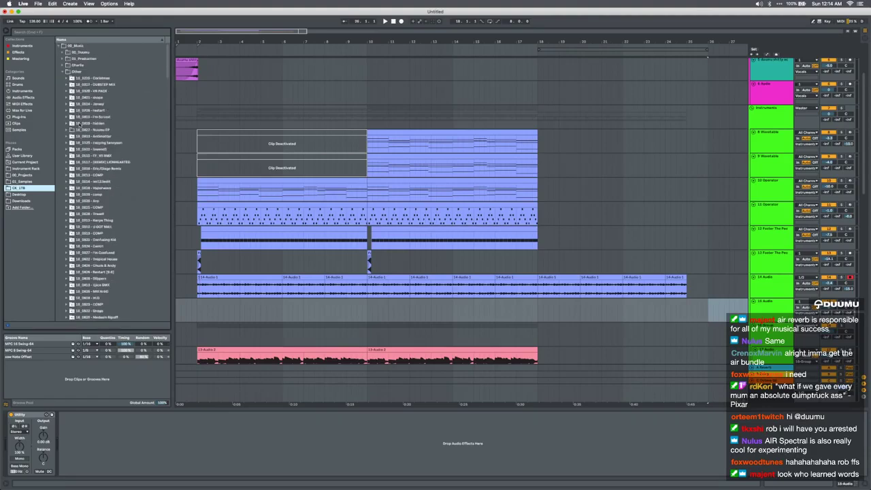
{"action": "left_click", "coordinate": [59, 45]}
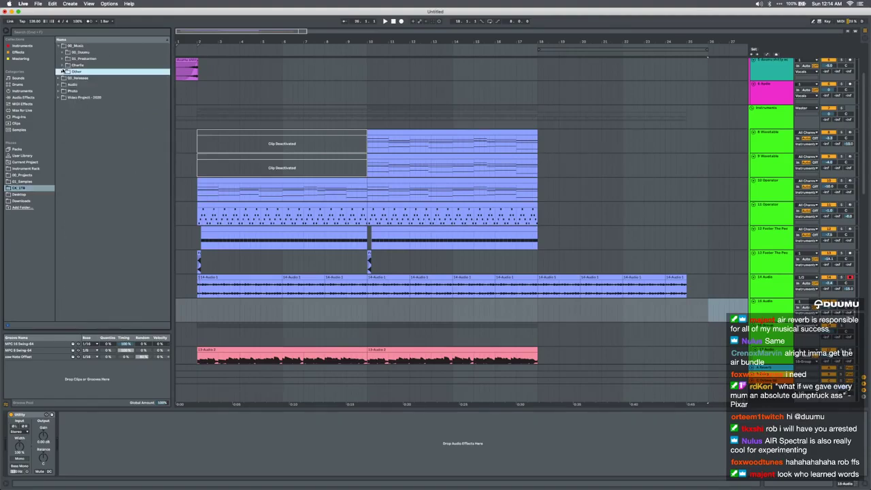
{"action": "left_click", "coordinate": [24, 175]}
{"action": "left_click", "coordinate": [23, 181]}
{"action": "scroll", "coordinate": [97, 289], "scroll_direction": "down", "scroll_amount": 2}
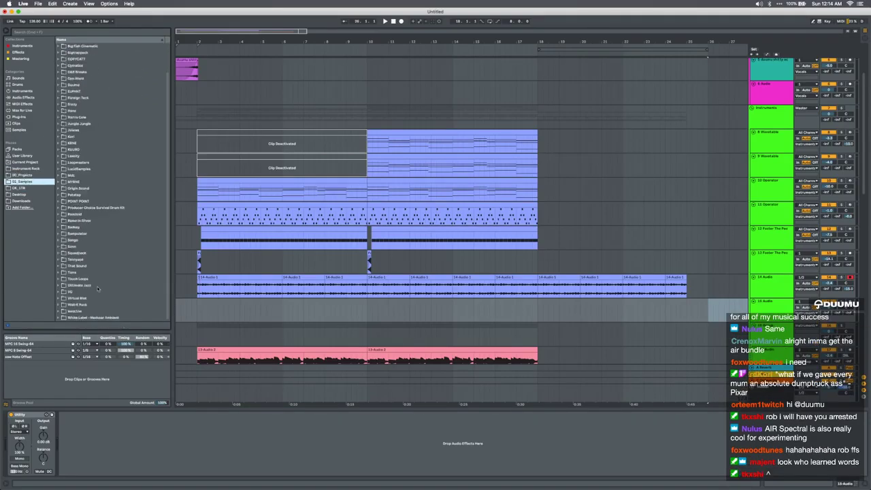
Open music_loops in the White Label - Modular Ambient sample folder and preview the grids bass and grids synth loops
{"action": "left_click", "coordinate": [72, 317]}
{"action": "key", "text": "Right"}
{"action": "key", "text": "Right"}
{"action": "scroll", "coordinate": [71, 317], "scroll_direction": "down", "scroll_amount": 3}
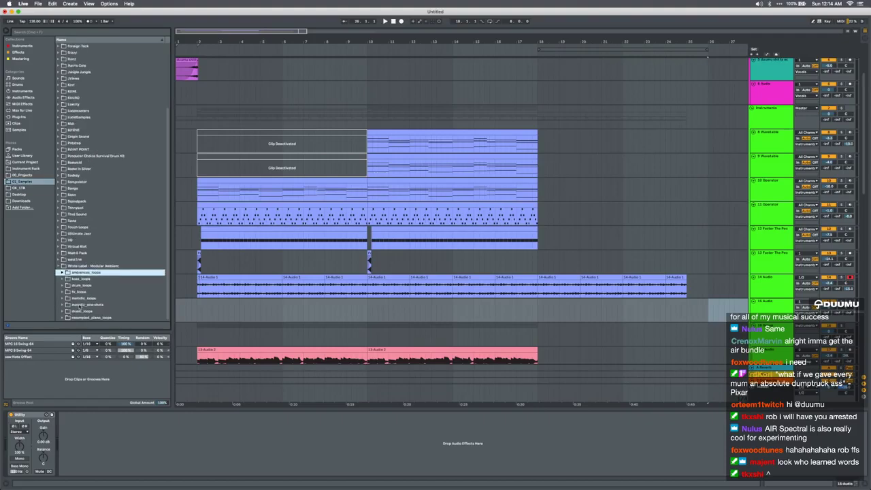
{"action": "left_click", "coordinate": [81, 305]}
{"action": "left_click", "coordinate": [80, 311]}
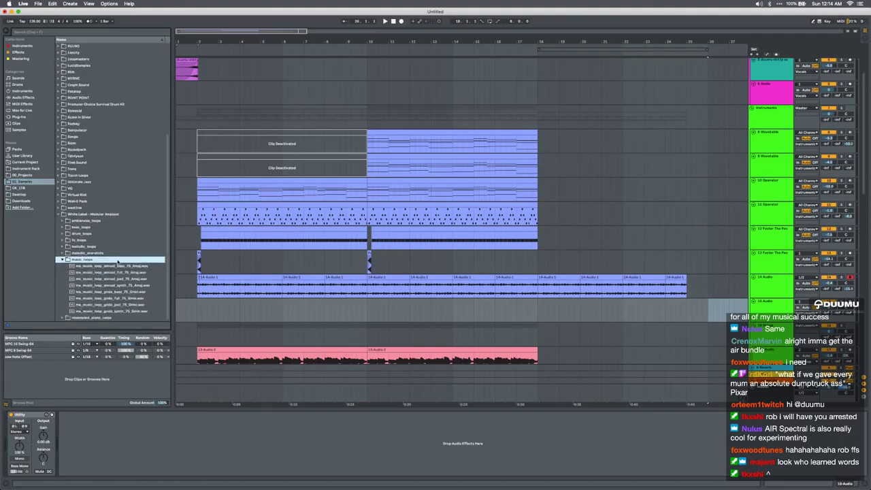
{"action": "left_click", "coordinate": [91, 292]}
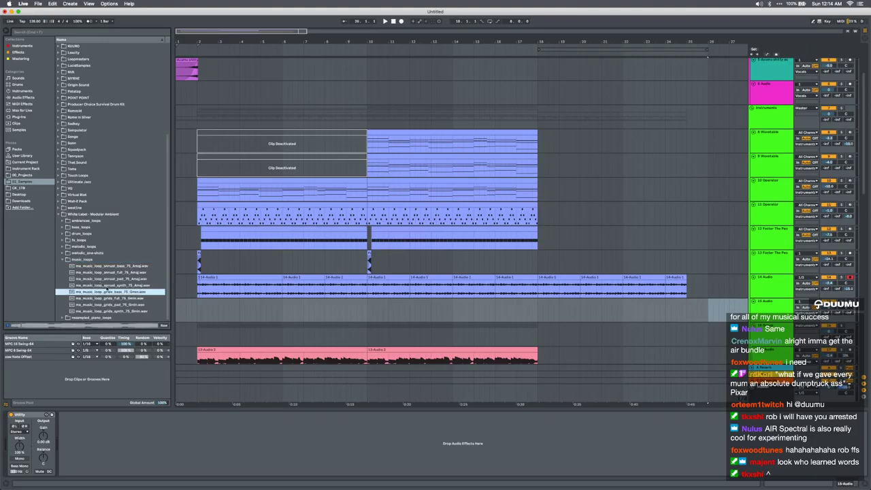
{"action": "left_click", "coordinate": [105, 310]}
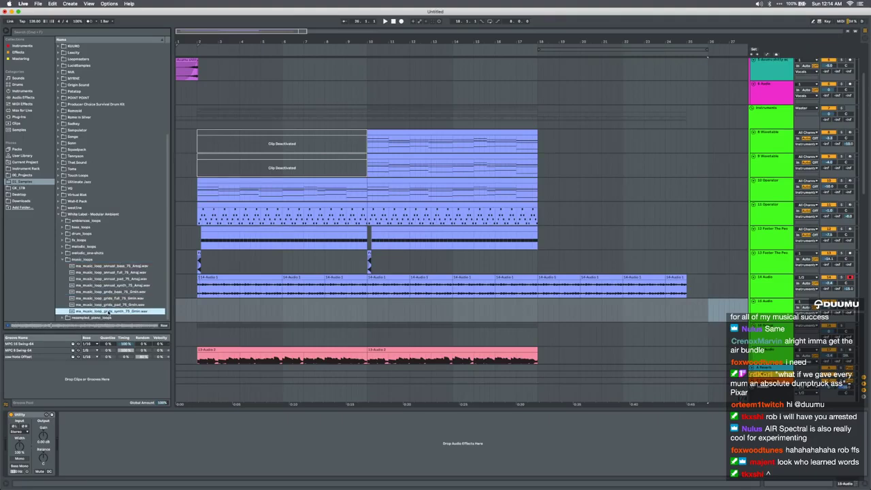
Place the grids_synth_75_Gmin loop on the new audio track at bar 2 and audition it soloed
{"action": "left_click_drag", "start_coordinate": [109, 312], "coordinate": [198, 311]}
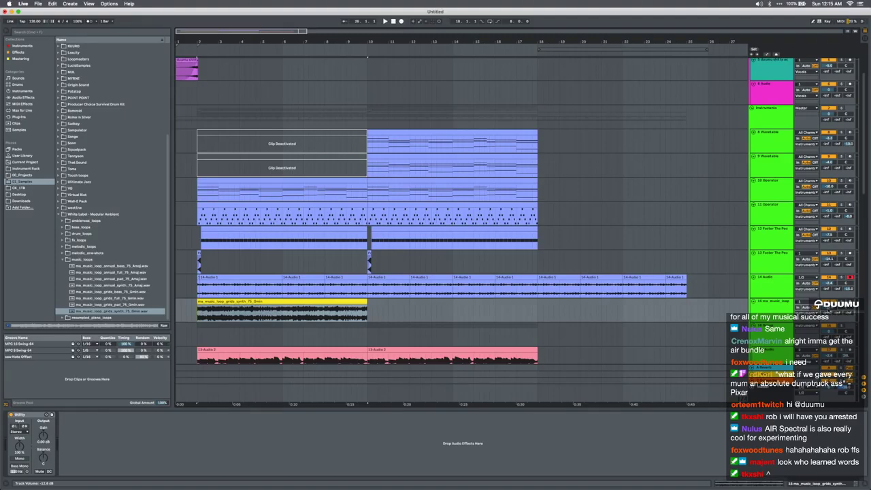
{"action": "key", "text": "space"}
{"action": "left_click", "coordinate": [342, 301]}
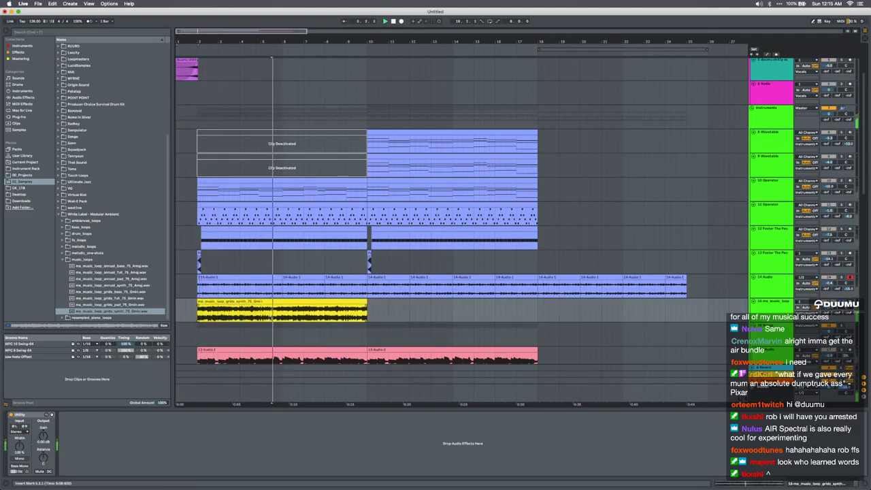
Split the synth loop, move a four-bar piece to bar 18 with the rest deleted, and duplicate it through bar 26
{"action": "key", "text": "super+e"}
{"action": "left_click", "coordinate": [258, 303]}
{"action": "key", "text": "Delete"}
{"action": "left_click", "coordinate": [318, 302]}
{"action": "key", "text": "Delete"}
{"action": "mouse_move", "coordinate": [280, 302]}
{"action": "left_mouse_down"}
{"action": "mouse_move", "coordinate": [206, 302]}
{"action": "mouse_move", "coordinate": [369, 306]}
{"action": "mouse_move", "coordinate": [283, 306]}
{"action": "left_mouse_up"}
{"action": "key", "text": "Delete"}
{"action": "left_click", "coordinate": [540, 316]}
{"action": "key", "text": "super+v"}
{"action": "key", "text": "super+d"}
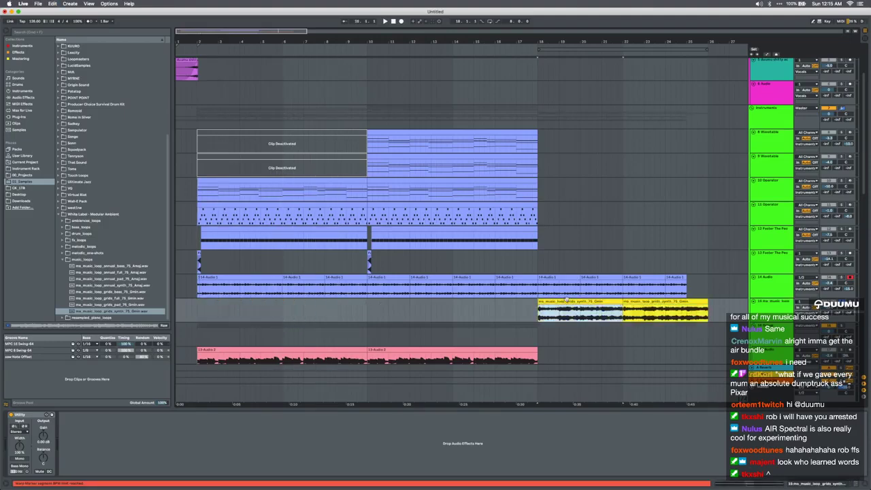
Adjust the warp mode of the two synth loop clips and listen to them from bar 18
{"action": "double_click", "coordinate": [651, 302]}
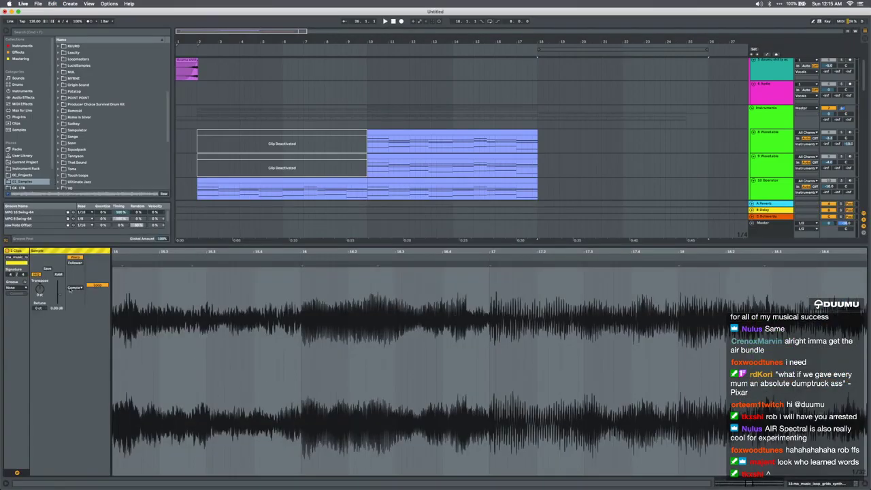
{"action": "left_click", "coordinate": [71, 294]}
{"action": "left_click", "coordinate": [789, 484]}
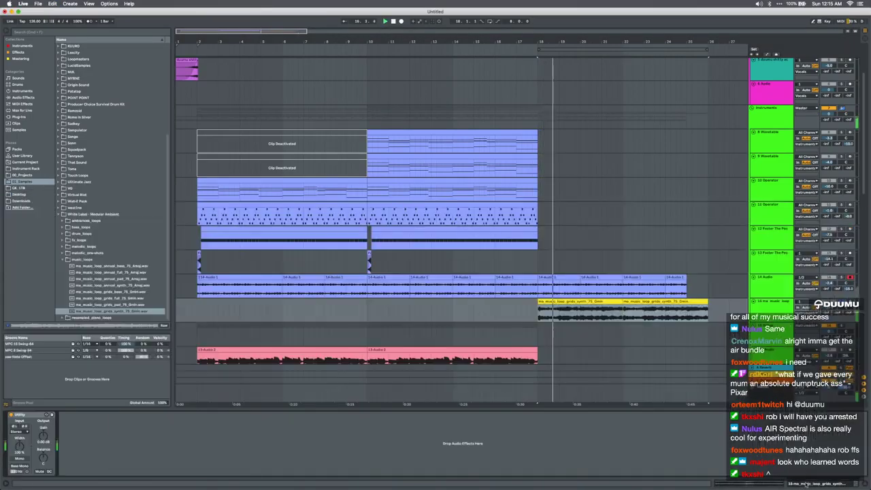
{"action": "scroll", "coordinate": [660, 306], "scroll_direction": "up", "scroll_amount": 3}
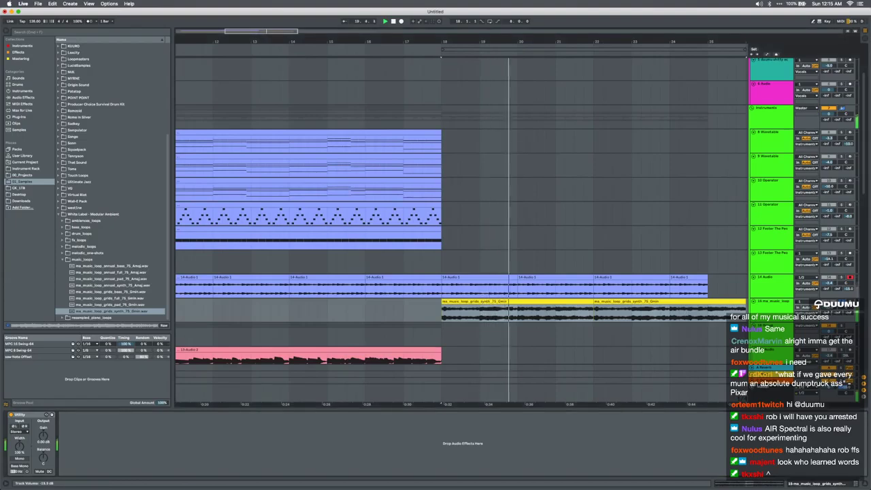
Loop playback over the synth clip at bars 18–22 and duplicate that clip to bars 22–26
{"action": "left_click", "coordinate": [560, 301]}
{"action": "key", "text": "super+l"}
{"action": "key", "text": "super+d"}
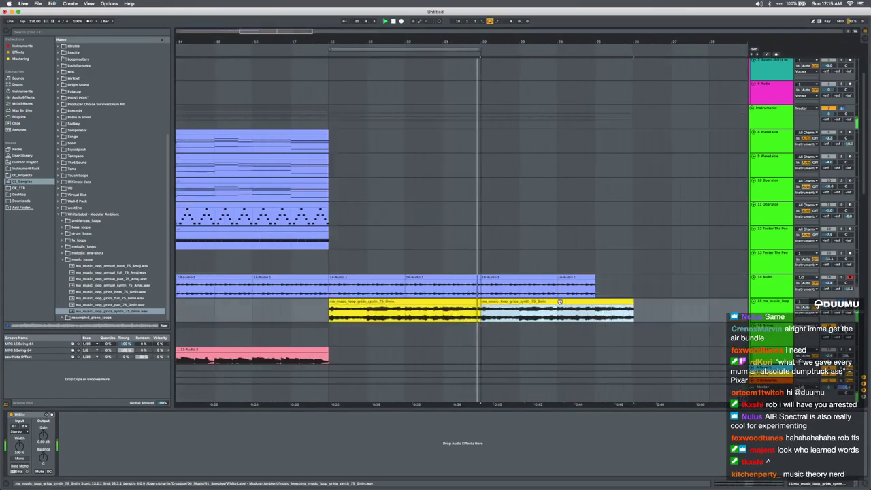
Add an EQ Eight to the synth loop track and shape low-cut and high-cut bands that leave only the mid frequencies
{"action": "key", "text": "super+f"}
{"action": "type", "text": "eq"}
{"action": "key", "text": "Return"}
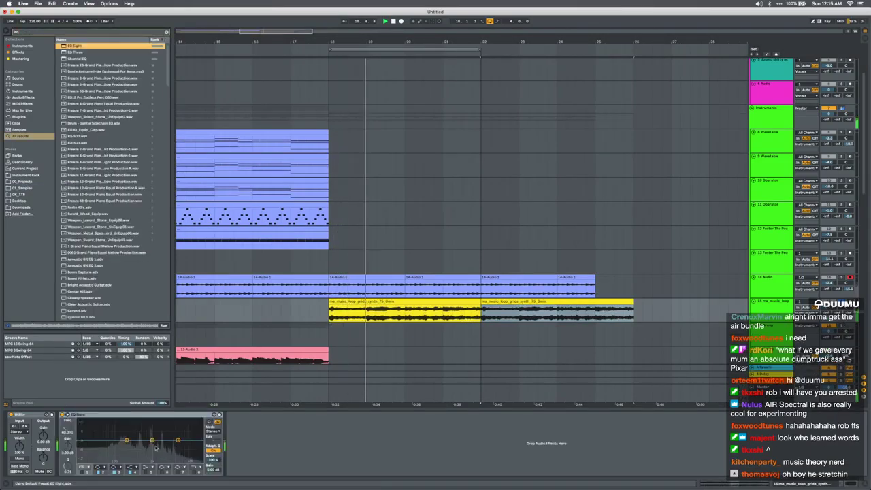
{"action": "left_click", "coordinate": [83, 472]}
{"action": "left_click", "coordinate": [82, 472]}
{"action": "left_click_drag", "start_coordinate": [101, 444], "coordinate": [125, 448]}
{"action": "left_click", "coordinate": [197, 471]}
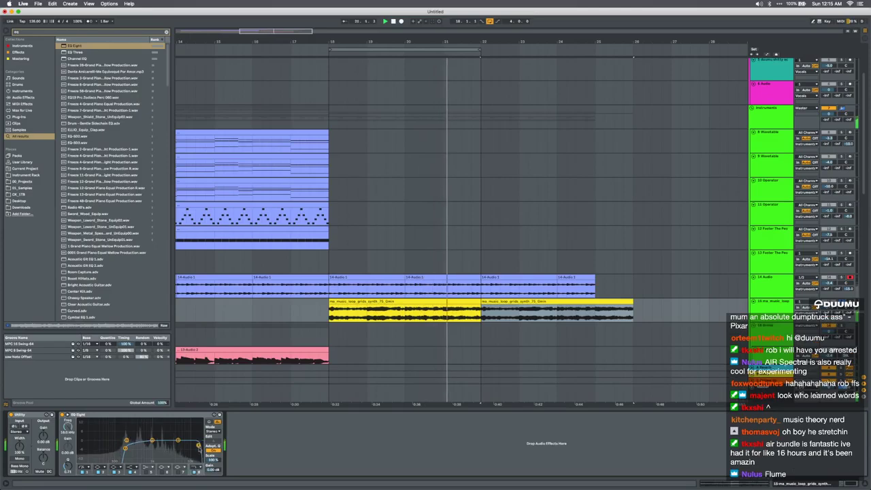
{"action": "left_click_drag", "start_coordinate": [198, 443], "coordinate": [148, 444]}
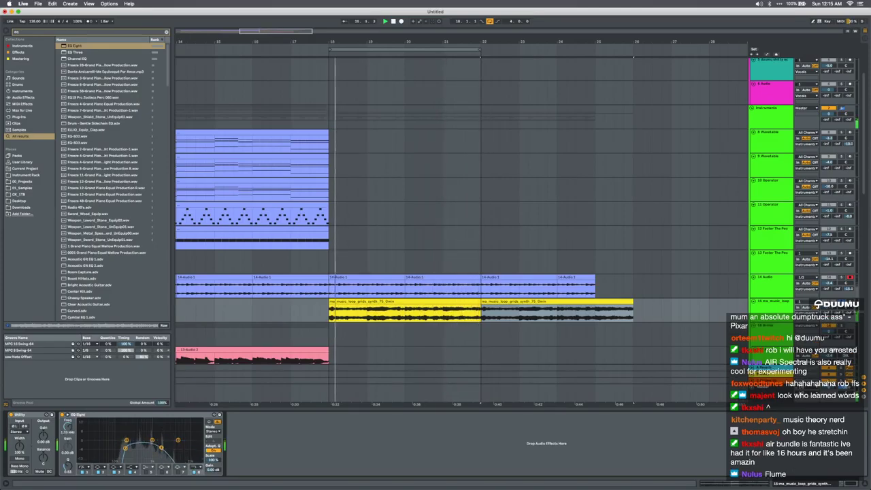
{"action": "left_click_drag", "start_coordinate": [125, 448], "coordinate": [126, 452]}
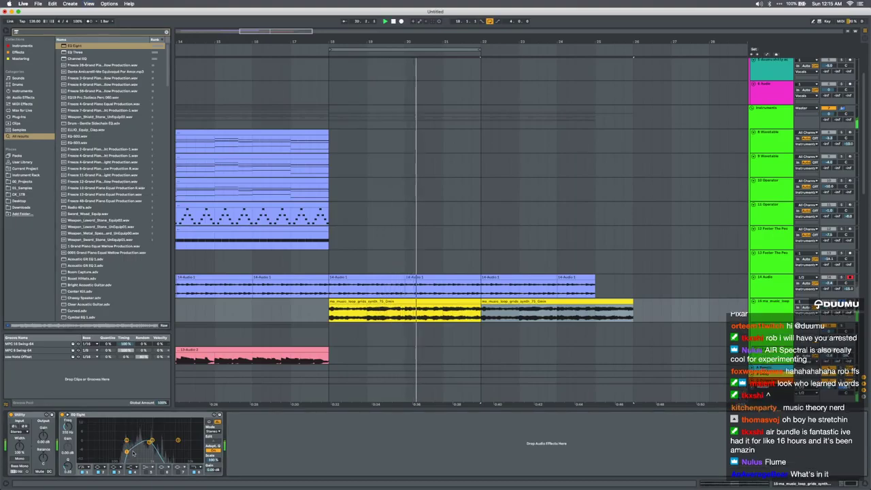
Add an Erosion effect after the EQ Eight and raise its amount in Wide Noise mode
{"action": "key", "text": "ctrl+f"}
{"action": "type", "text": "err"}
{"action": "key", "text": "BackSpace"}
{"action": "type", "text": "os"}
{"action": "key", "text": "Down"}
{"action": "key", "text": "Return"}
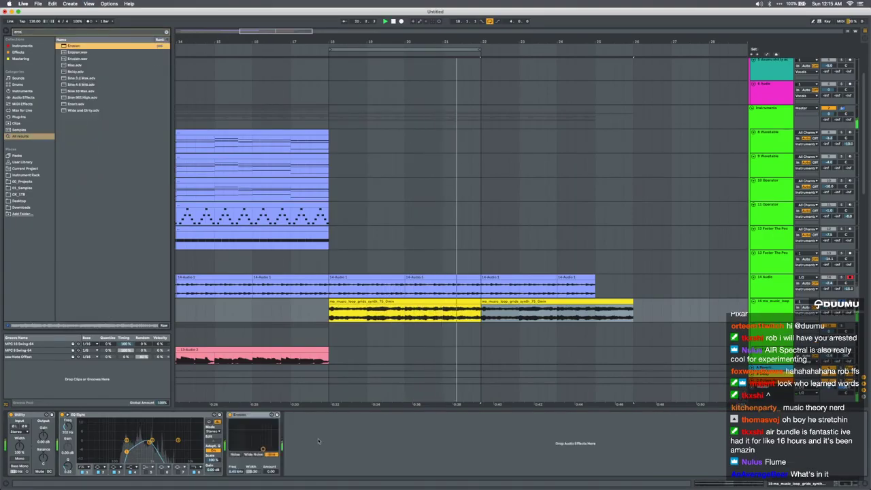
{"action": "left_click_drag", "start_coordinate": [254, 470], "coordinate": [263, 444]}
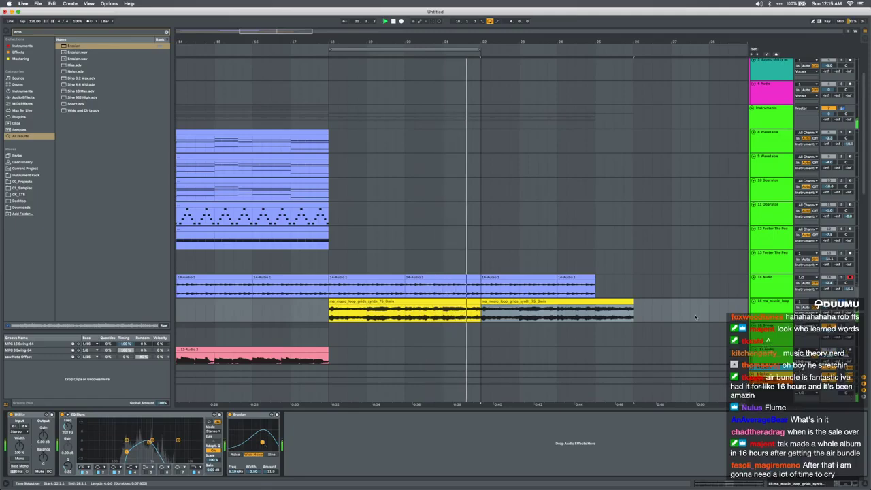
Search the library for "freq" and add a Frequency Shifter to the synth loop track
{"action": "left_click", "coordinate": [594, 317]}
{"action": "key", "text": "super+f"}
{"action": "type", "text": "freq"}
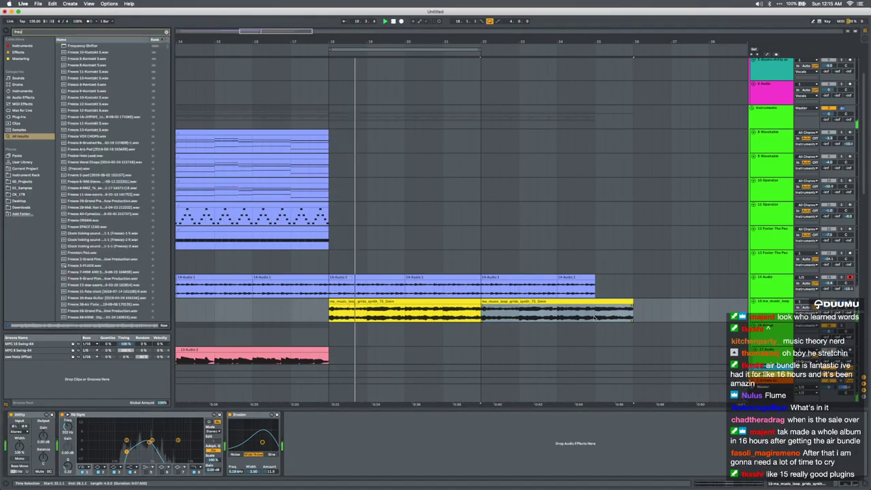
{"action": "key", "text": "Return"}
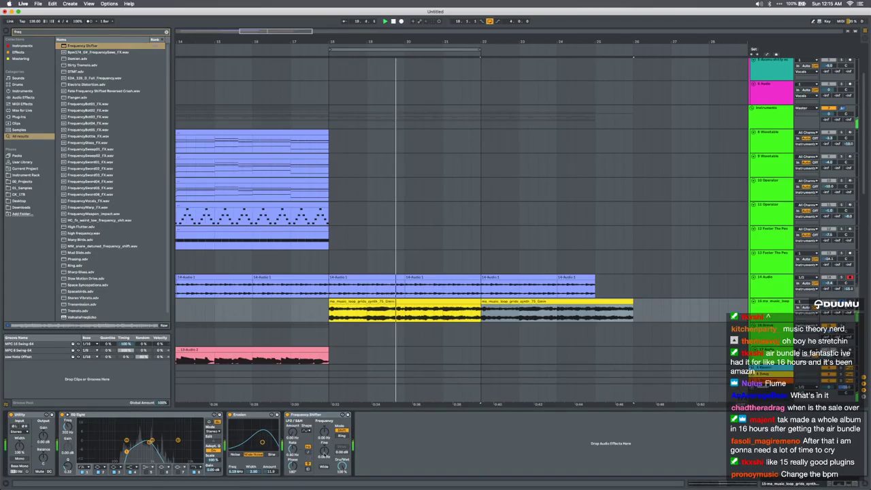
Shape the Frequency Shifter's Fine automation at the start of the synth loop and listen from bar 18
{"action": "key", "text": "a"}
{"action": "key", "text": "space"}
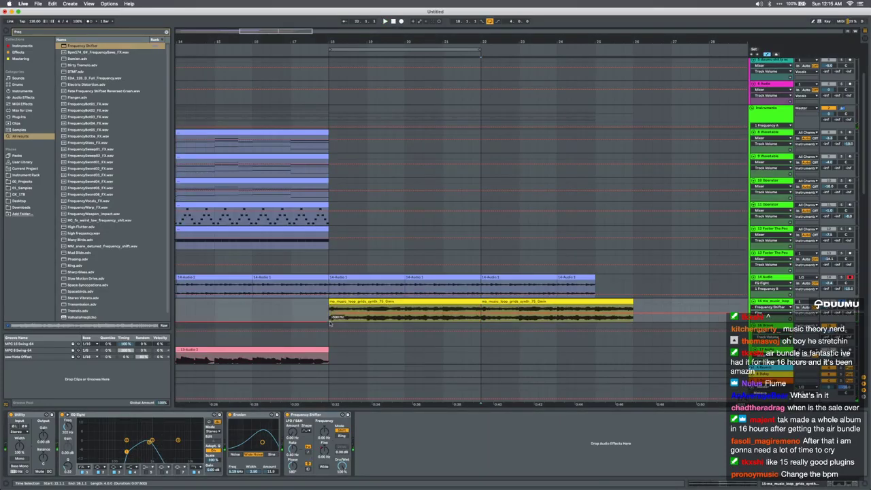
{"action": "left_click", "coordinate": [330, 317]}
{"action": "key", "text": "space"}
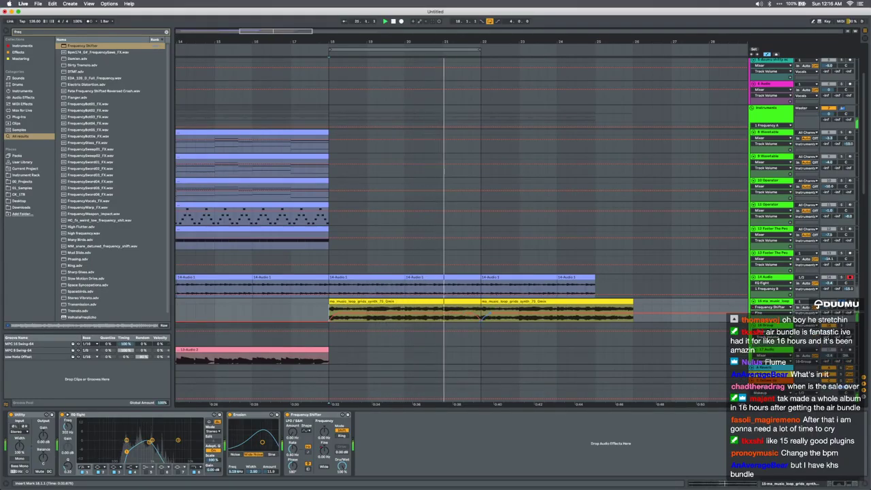
Hide the automation lanes and delete the synth loop's last bar, from bar 25 to bar 26
{"action": "key", "text": "a"}
{"action": "left_click_drag", "start_coordinate": [596, 317], "coordinate": [634, 318]}
{"action": "key", "text": "Delete"}
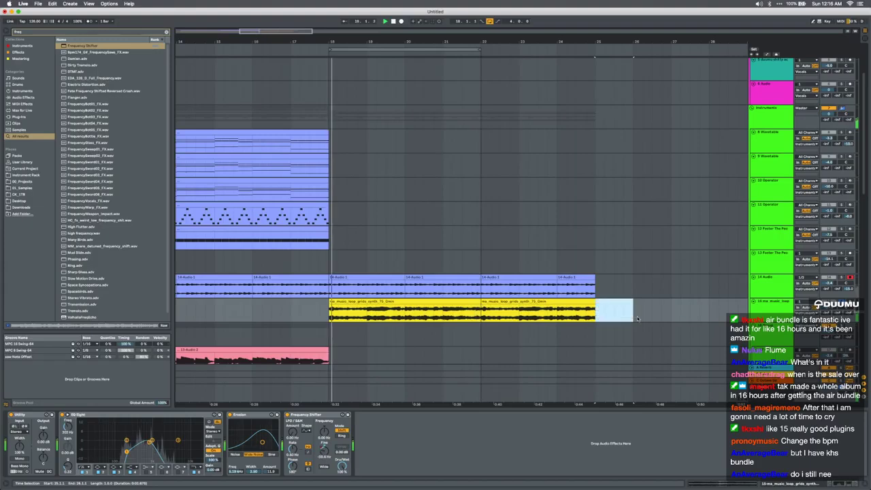
Check track 14's effects, add an Auto Filter to the synth loop track and lower its high-pass cutoff
{"action": "key", "text": "space"}
{"action": "left_click", "coordinate": [769, 283]}
{"action": "left_click", "coordinate": [746, 289]}
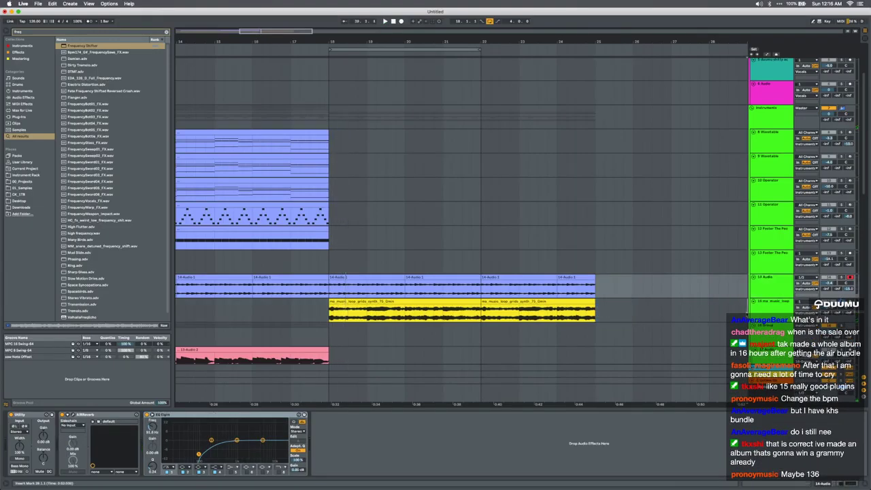
{"action": "left_click", "coordinate": [767, 311]}
{"action": "key", "text": "super+f"}
{"action": "type", "text": "auto"}
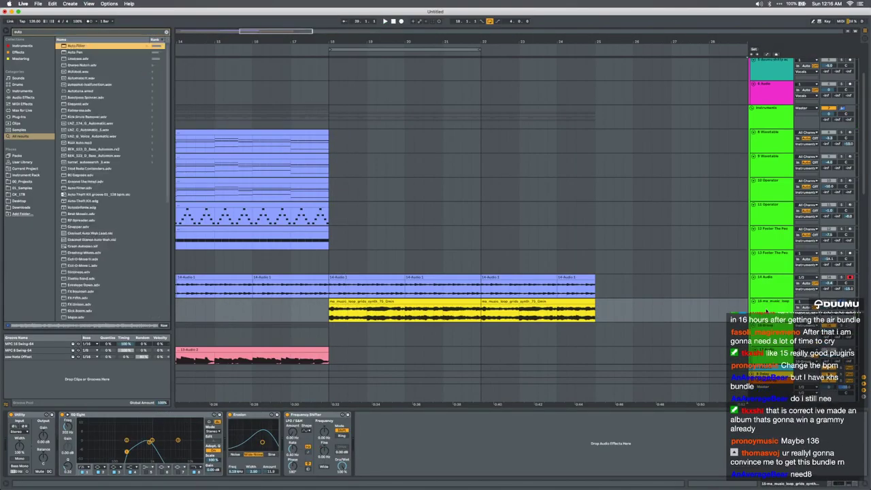
{"action": "key", "text": "Return"}
{"action": "left_click_drag", "start_coordinate": [460, 429], "coordinate": [459, 446]}
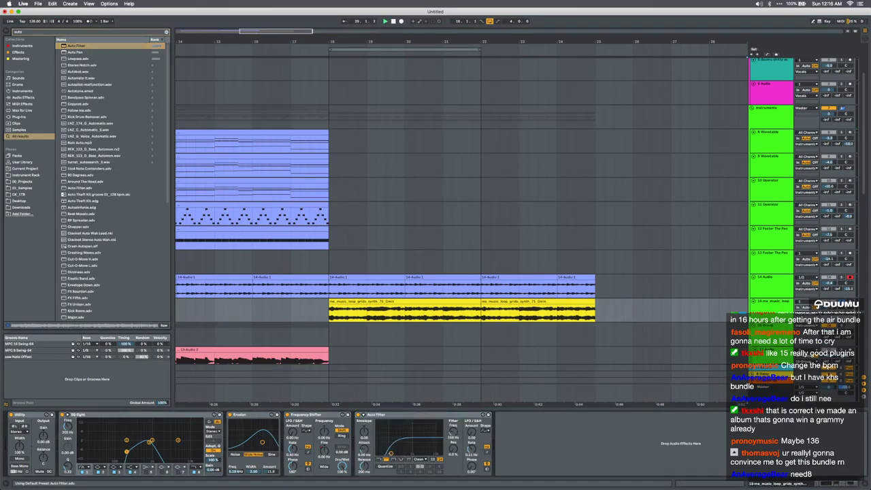
Turn off the solo on the synth loop track and play the section from bar 18 with all tracks
{"action": "left_click", "coordinate": [366, 303]}
{"action": "scroll", "coordinate": [366, 302], "scroll_direction": "down", "scroll_amount": 4}
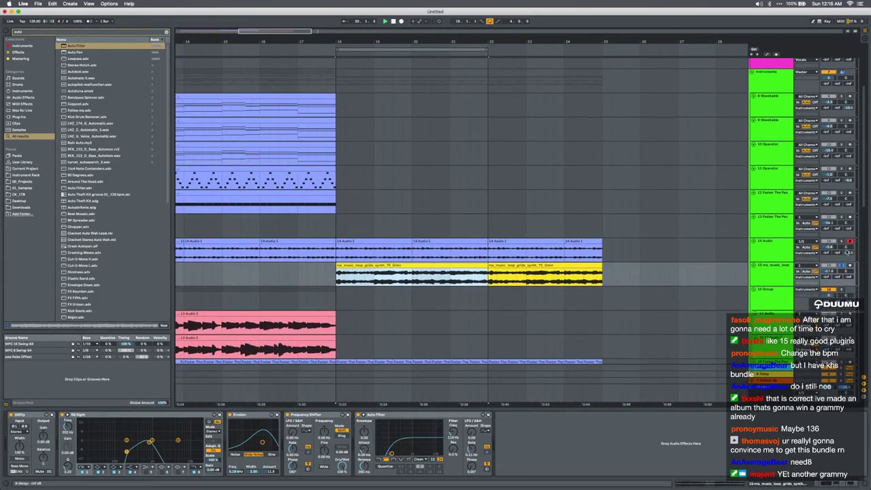
{"action": "scroll", "coordinate": [462, 211], "scroll_direction": "up", "scroll_amount": 1}
{"action": "left_click", "coordinate": [840, 94]}
{"action": "left_click", "coordinate": [841, 98]}
{"action": "scroll", "coordinate": [664, 154], "scroll_direction": "up", "scroll_amount": 5}
{"action": "scroll", "coordinate": [664, 153], "scroll_direction": "down", "scroll_amount": 1}
{"action": "scroll", "coordinate": [664, 154], "scroll_direction": "down", "scroll_amount": 3}
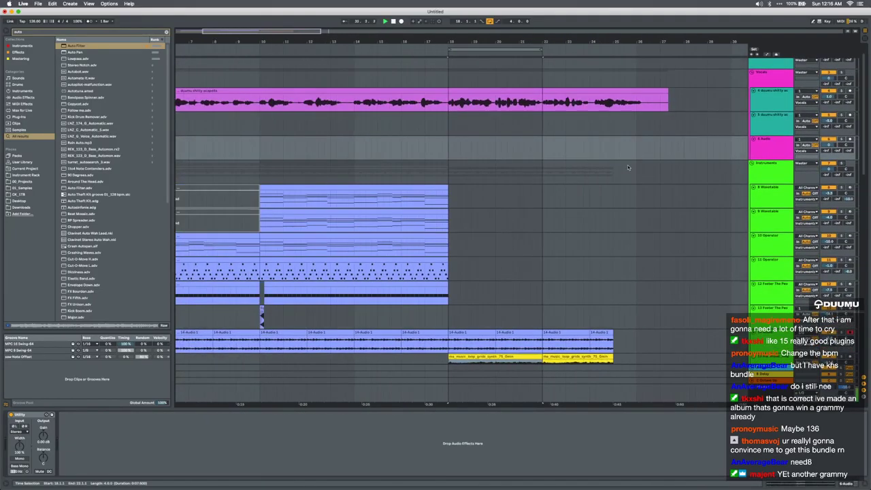
{"action": "scroll", "coordinate": [627, 164], "scroll_direction": "down", "scroll_amount": 5}
{"action": "scroll", "coordinate": [627, 165], "scroll_direction": "right", "scroll_amount": 5}
{"action": "key", "text": "space"}
{"action": "scroll", "coordinate": [627, 165], "scroll_direction": "down", "scroll_amount": 3}
{"action": "scroll", "coordinate": [627, 164], "scroll_direction": "up", "scroll_amount": 5}
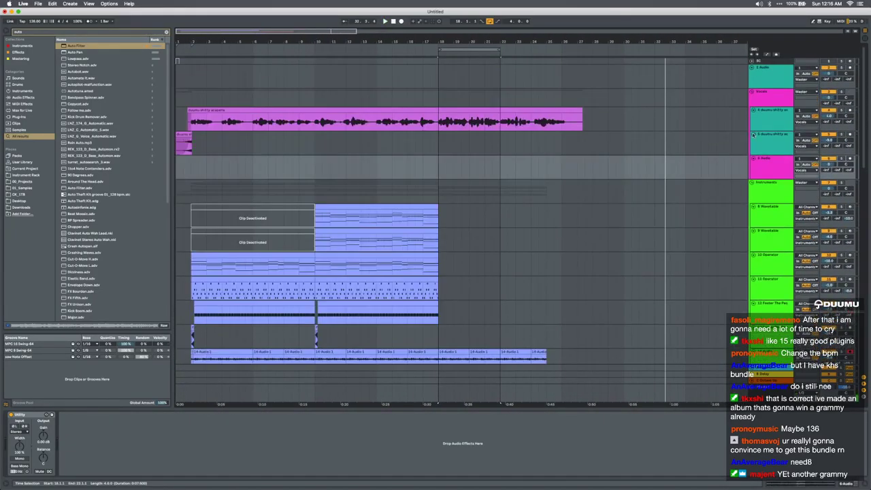
Turn off arrangement looping and play from bar 16 into the synth loop section at bar 18
{"action": "left_click", "coordinate": [414, 161]}
{"action": "key", "text": "space"}
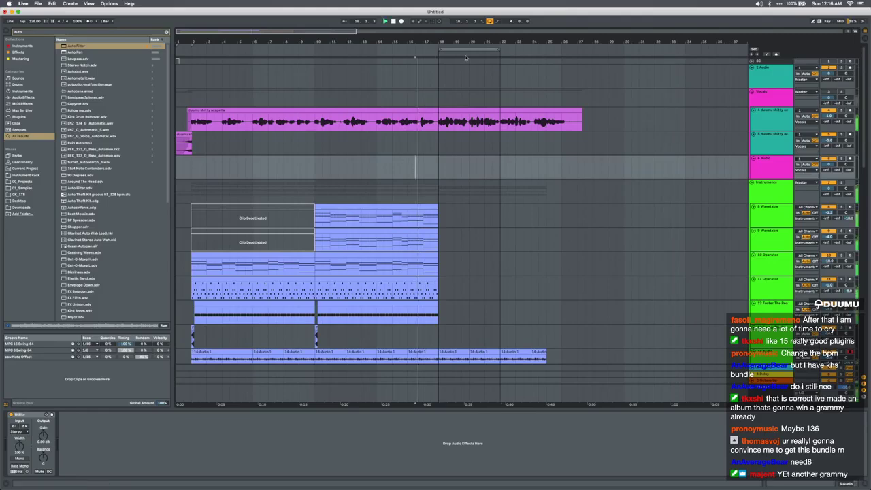
{"action": "left_click", "coordinate": [489, 21]}
{"action": "scroll", "coordinate": [475, 166], "scroll_direction": "right", "scroll_amount": 2}
{"action": "scroll", "coordinate": [475, 165], "scroll_direction": "up", "scroll_amount": 2}
{"action": "scroll", "coordinate": [475, 165], "scroll_direction": "down", "scroll_amount": 1}
{"action": "scroll", "coordinate": [474, 165], "scroll_direction": "down", "scroll_amount": 3}
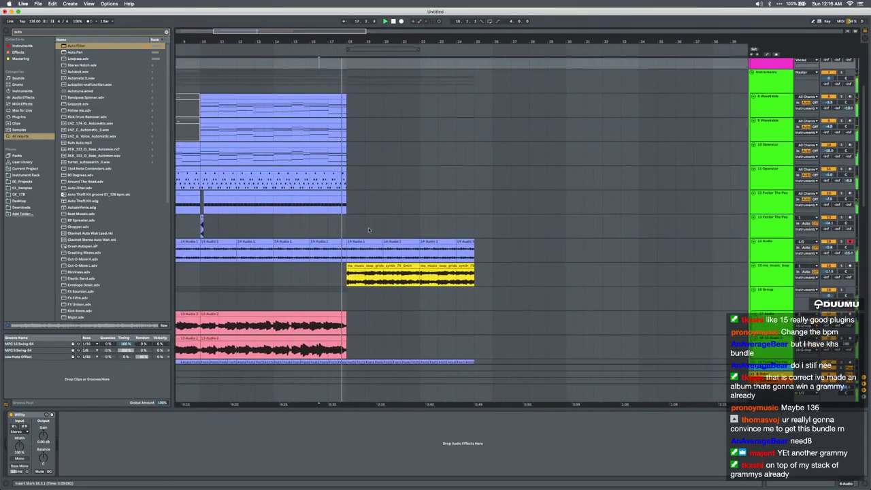
Raise the synth loop track's volume to about -14 dB while the section plays
{"action": "left_click", "coordinate": [358, 266]}
{"action": "left_click_drag", "start_coordinate": [828, 271], "coordinate": [828, 262]}
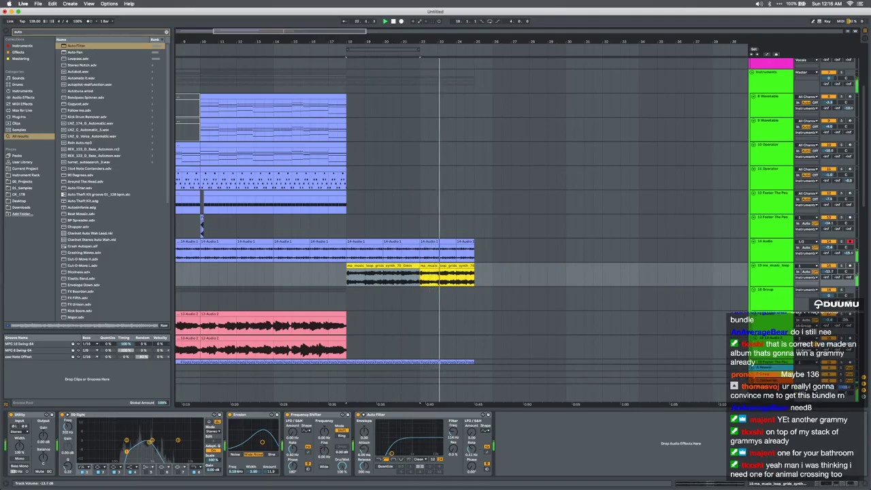
{"action": "left_click_drag", "start_coordinate": [834, 271], "coordinate": [834, 271]}
Solo the synth loop track, lower the upper band frequency in its EQ Eight and listen to the loop
{"action": "left_click", "coordinate": [841, 266]}
{"action": "key", "text": "space"}
{"action": "key", "text": "space"}
{"action": "left_click", "coordinate": [382, 266]}
{"action": "key", "text": "space"}
{"action": "left_click_drag", "start_coordinate": [178, 440], "coordinate": [168, 440]}
{"action": "key", "text": "space"}
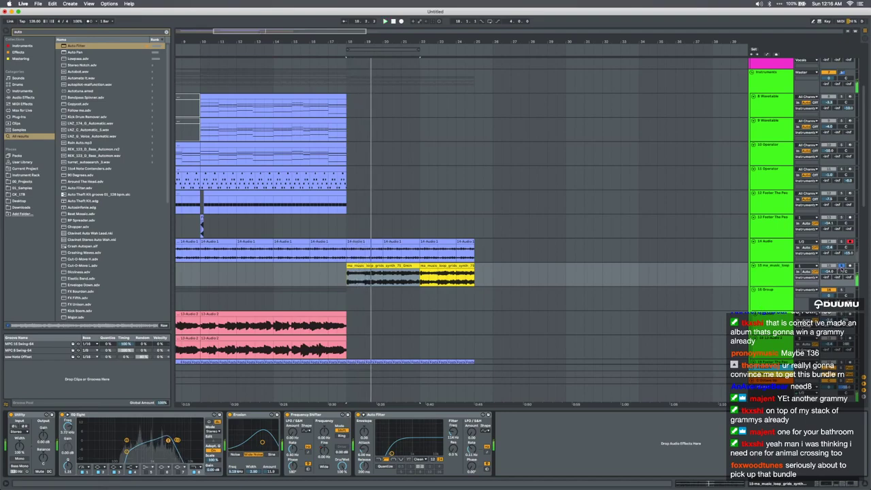
Turn off the synth loop track's solo, lower its volume slightly and play the section through its end at bar 25
{"action": "left_click", "coordinate": [841, 266]}
{"action": "key", "text": "space"}
{"action": "key", "text": "space"}
{"action": "left_click_drag", "start_coordinate": [827, 272], "coordinate": [827, 275]}
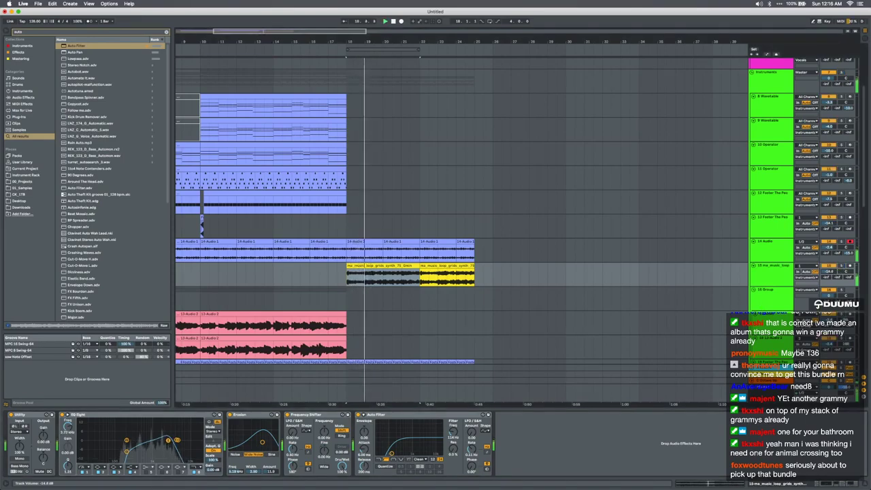
{"action": "scroll", "coordinate": [389, 291], "scroll_direction": "up", "scroll_amount": 5}
{"action": "scroll", "coordinate": [388, 291], "scroll_direction": "down", "scroll_amount": 2}
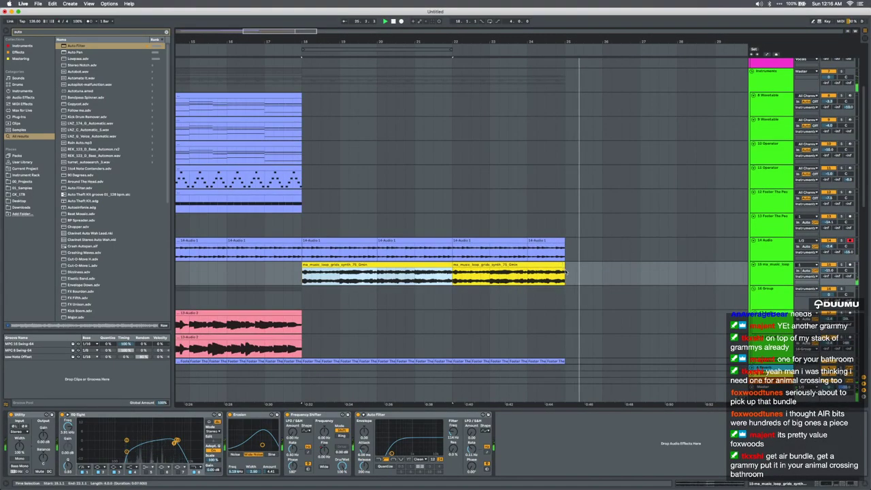
{"action": "left_click", "coordinate": [569, 274]}
{"action": "key", "text": "minus"}
{"action": "key", "text": "minus"}
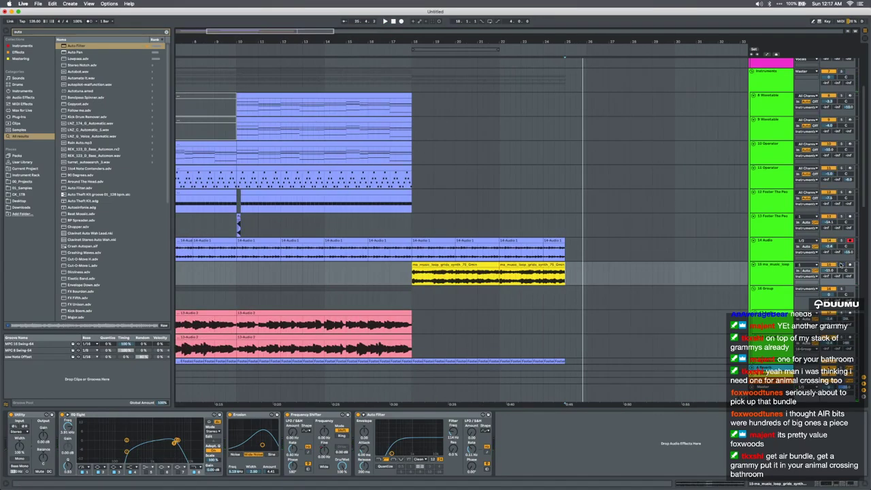
Find the Tape Stop rack by searching for "tape" and insert it on the Master track before the Glue Compressor
{"action": "left_click", "coordinate": [770, 388]}
{"action": "key", "text": "super+f"}
{"action": "type", "text": "tape"}
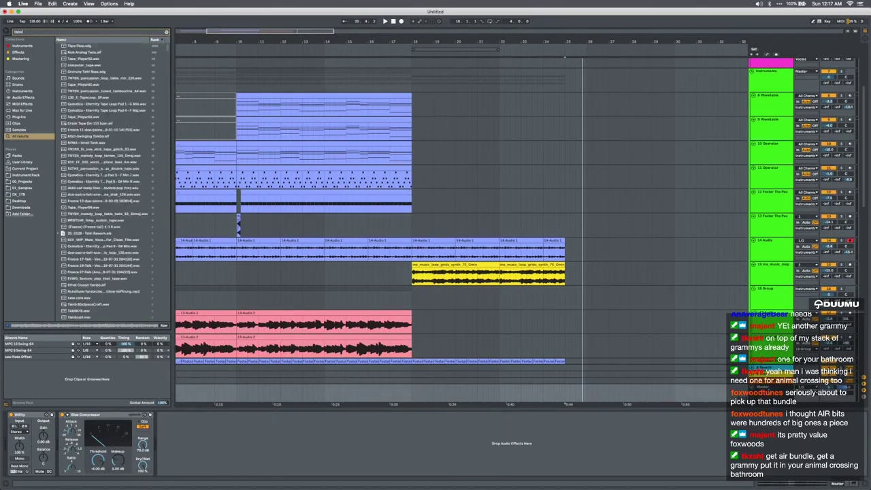
{"action": "left_click_drag", "start_coordinate": [191, 420], "coordinate": [83, 454]}
Automate the Tape Stop's Stop! macro on the Master track to curve up to 127 at bar 25 and play it
{"action": "key", "text": "a"}
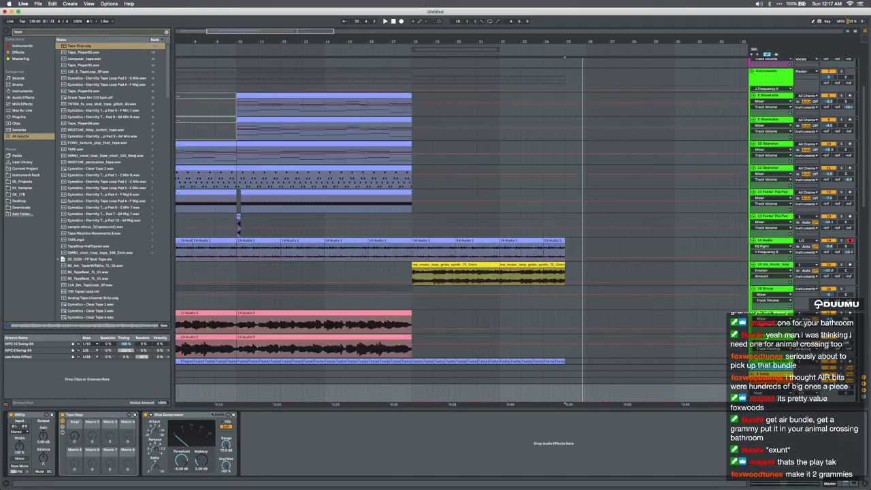
{"action": "left_click_drag", "start_coordinate": [565, 402], "coordinate": [564, 390]}
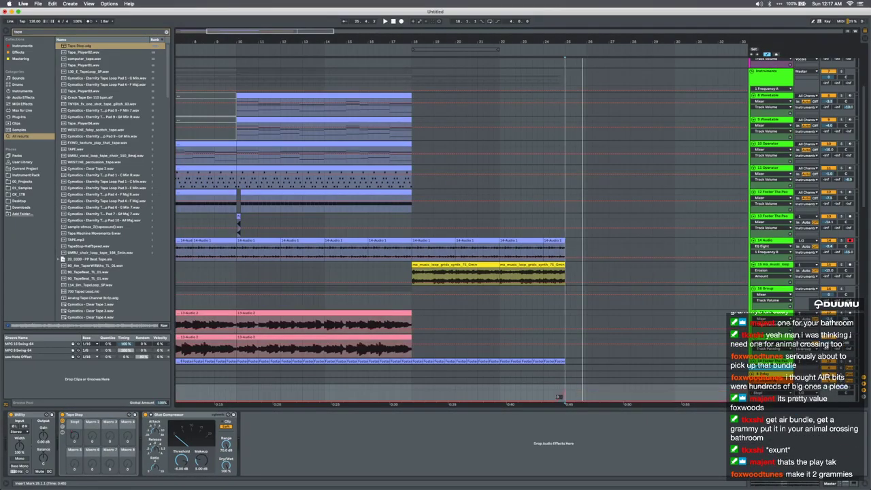
{"action": "left_click", "coordinate": [546, 393]}
{"action": "key", "text": "space"}
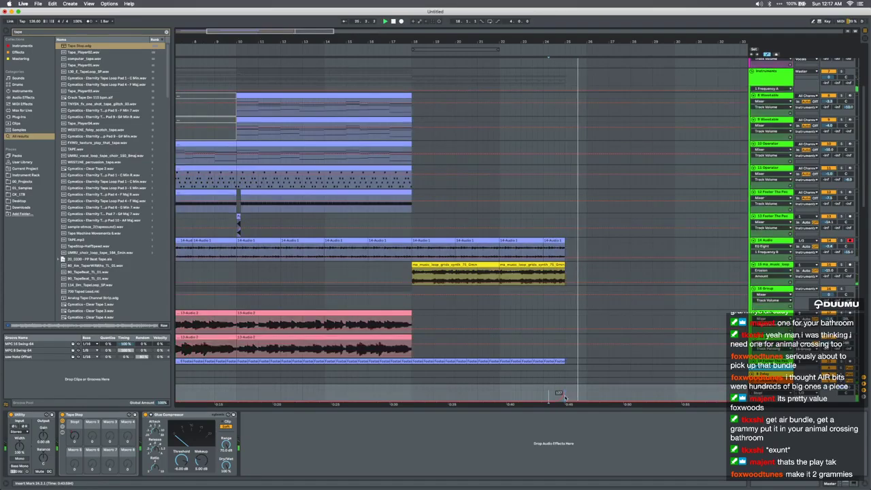
Automate the Instruments group's Utility Gain to drop at bar 25 and curve back up by bar 26, and play it
{"action": "left_click", "coordinate": [762, 78]}
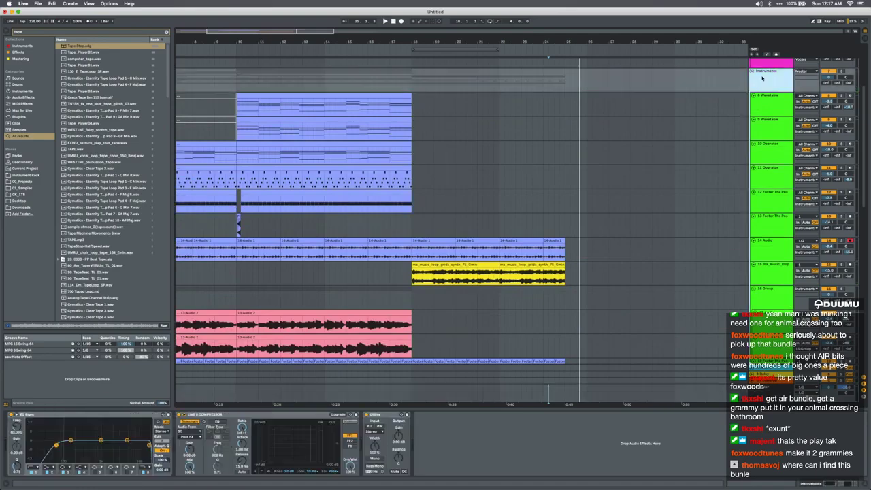
{"action": "key", "text": "a"}
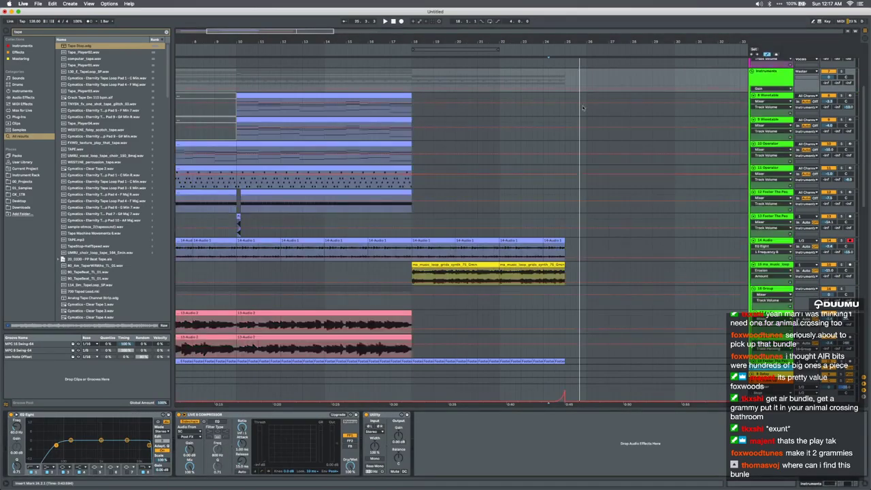
{"action": "left_click", "coordinate": [762, 89]}
{"action": "left_click", "coordinate": [762, 90]}
{"action": "left_click_drag", "start_coordinate": [762, 92], "coordinate": [762, 139]}
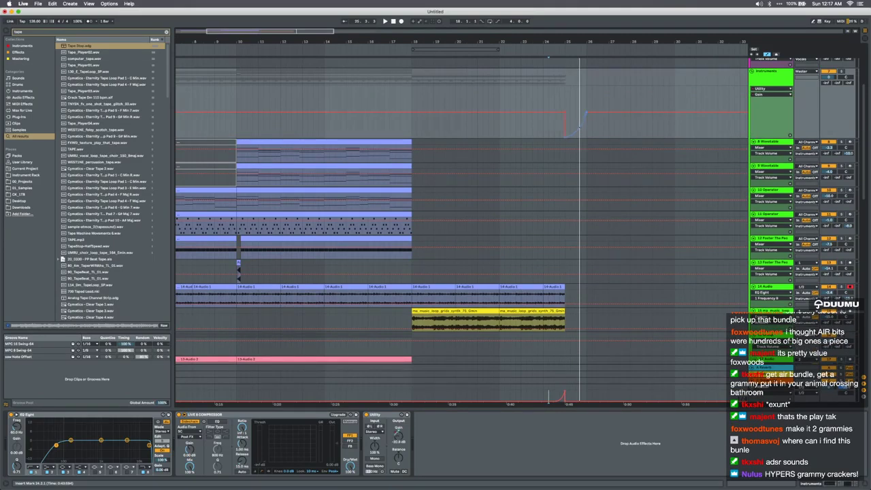
{"action": "key", "text": "space"}
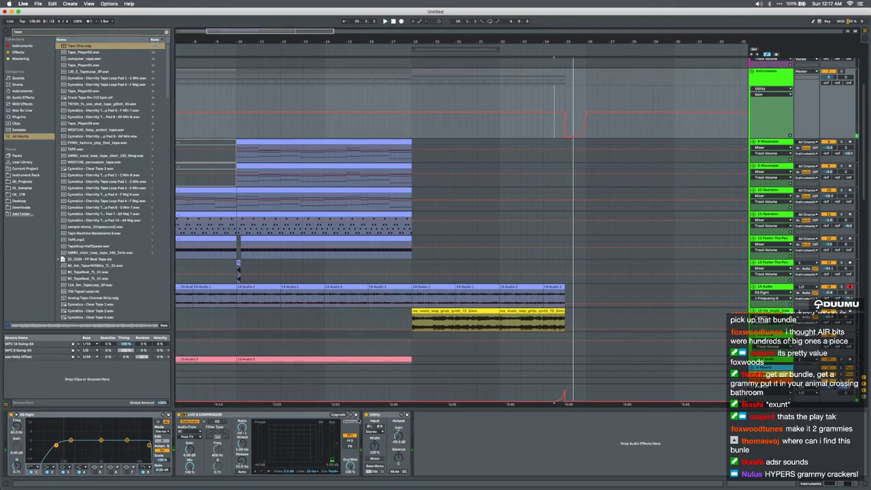
Solo the Instruments group and repeatedly audition the gain drop around bar 25
{"action": "left_click", "coordinate": [560, 255]}
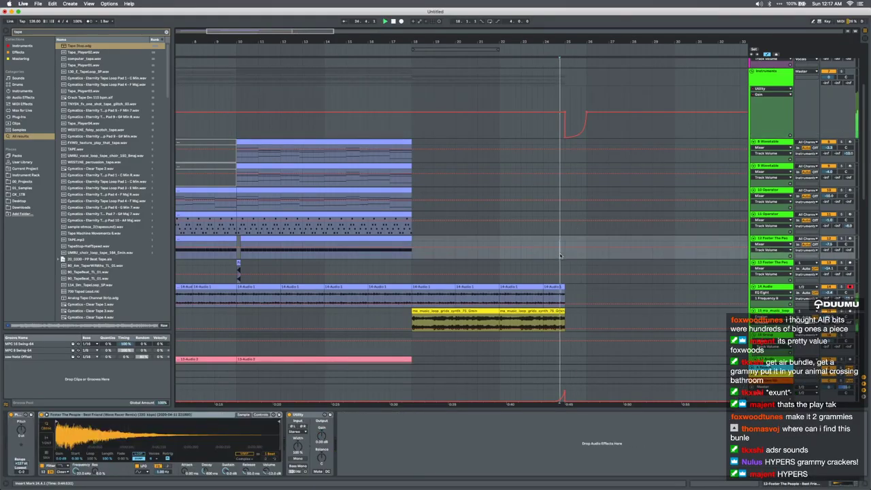
{"action": "left_click", "coordinate": [842, 72]}
{"action": "key", "text": "space"}
{"action": "key", "text": "space"}
{"action": "key", "text": "space"}
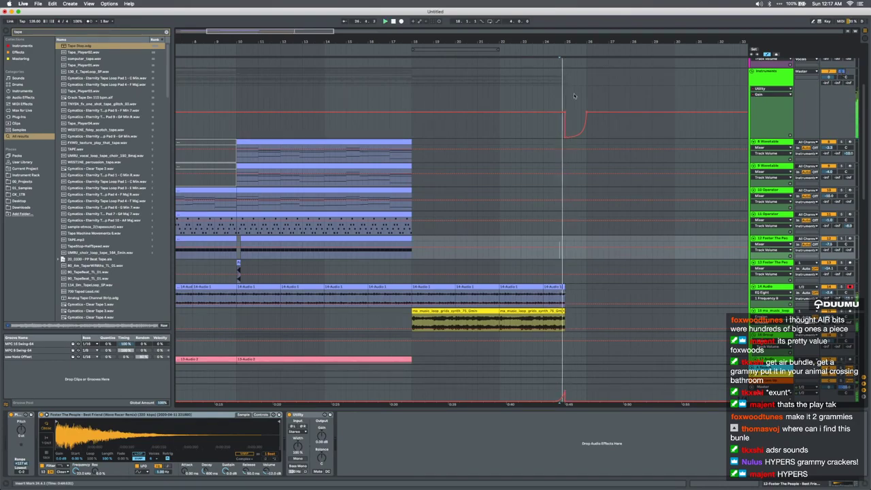
{"action": "scroll", "coordinate": [574, 97], "scroll_direction": "up", "scroll_amount": 10}
{"action": "left_click", "coordinate": [465, 142]}
{"action": "key", "text": "space"}
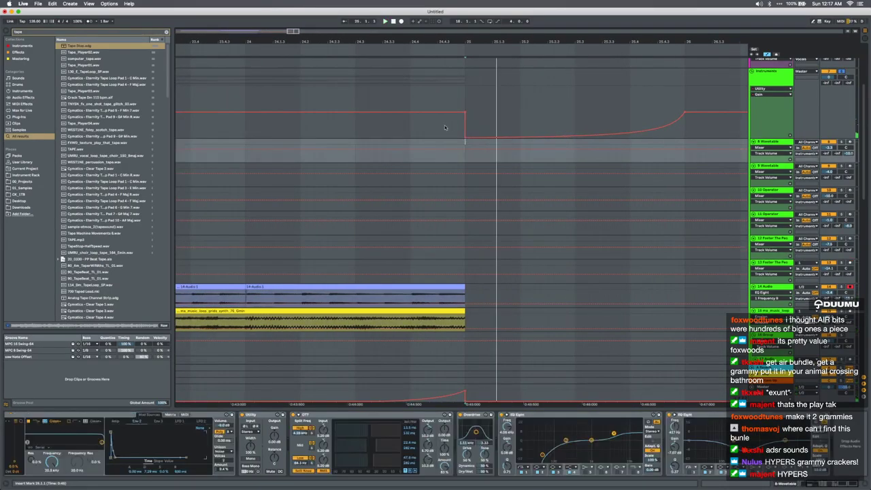
{"action": "left_click", "coordinate": [445, 127]}
{"action": "key", "text": "space"}
{"action": "key", "text": "space"}
{"action": "key", "text": "space"}
{"action": "key", "text": "space"}
{"action": "key", "text": "space"}
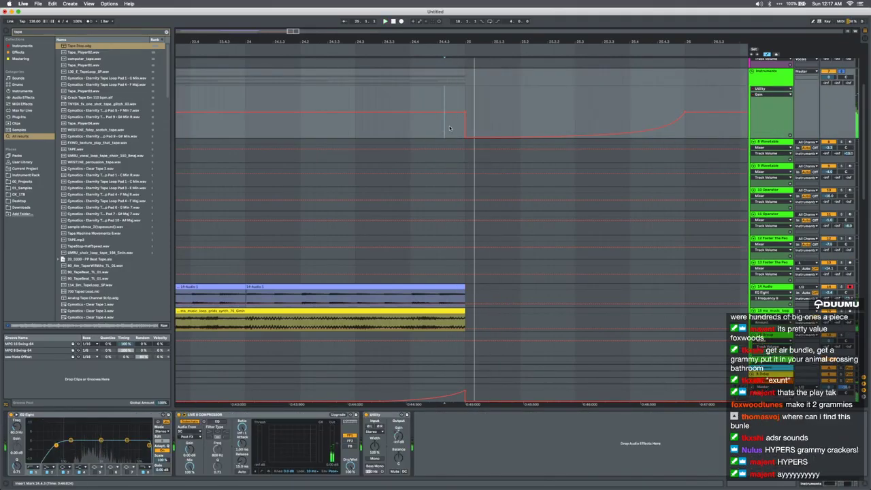
Automate the C-Octave Up return track to be off from bar 25 to bar 26, play it and hide the automation lanes
{"action": "scroll", "coordinate": [495, 223], "scroll_direction": "down", "scroll_amount": 2}
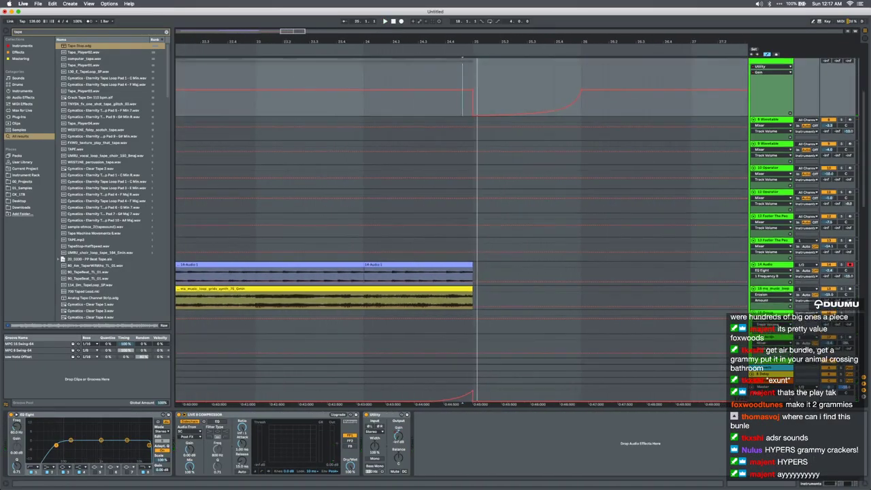
{"action": "left_click", "coordinate": [753, 381]}
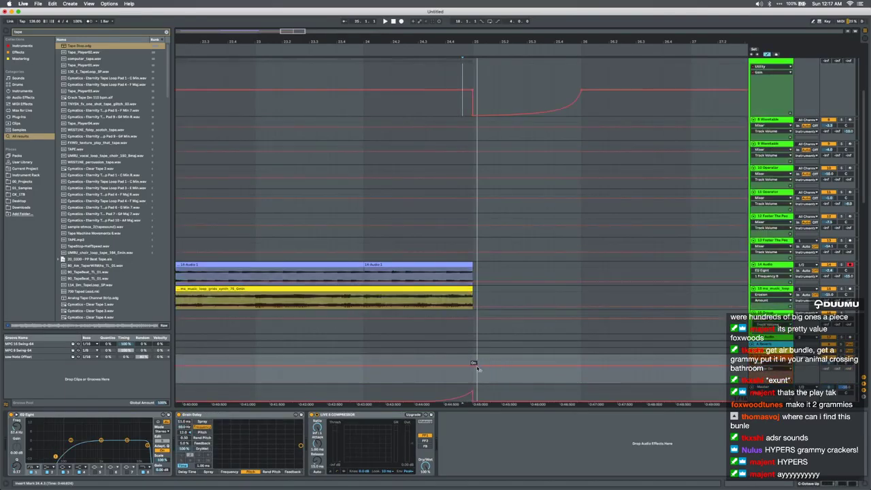
{"action": "left_click_drag", "start_coordinate": [546, 366], "coordinate": [472, 376]}
{"action": "left_click", "coordinate": [425, 373]}
{"action": "key", "text": "space"}
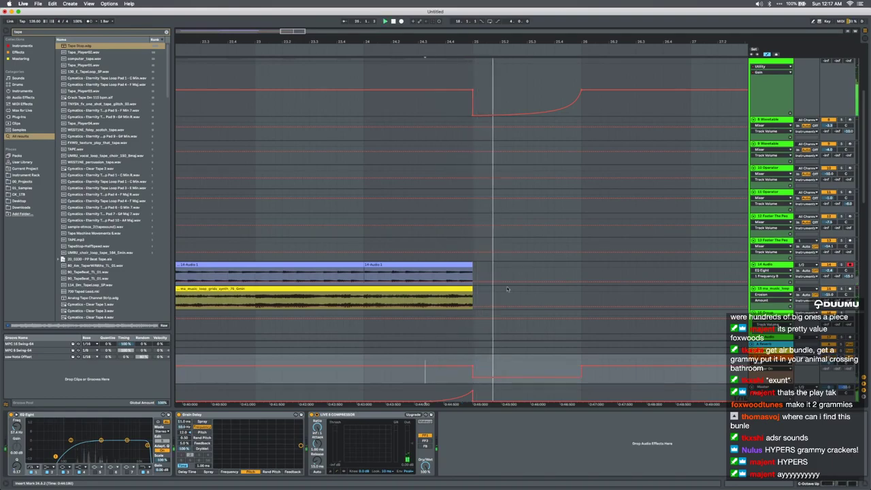
{"action": "key", "text": "a"}
{"action": "scroll", "coordinate": [504, 293], "scroll_direction": "down", "scroll_amount": 5}
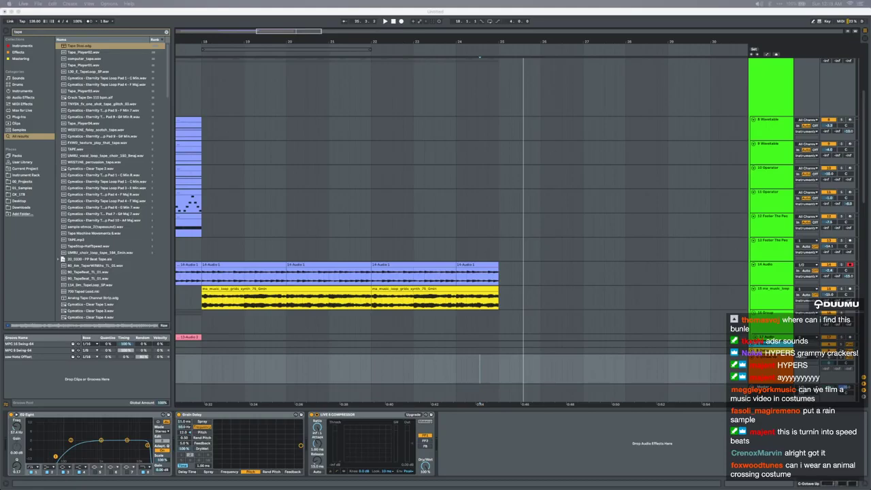
Turn off the Instruments group's solo and play the full arrangement from bar 16
{"action": "left_click", "coordinate": [497, 323]}
{"action": "scroll", "coordinate": [497, 323], "scroll_direction": "left", "scroll_amount": 2}
{"action": "scroll", "coordinate": [496, 322], "scroll_direction": "up", "scroll_amount": 2}
{"action": "scroll", "coordinate": [497, 322], "scroll_direction": "down", "scroll_amount": 3}
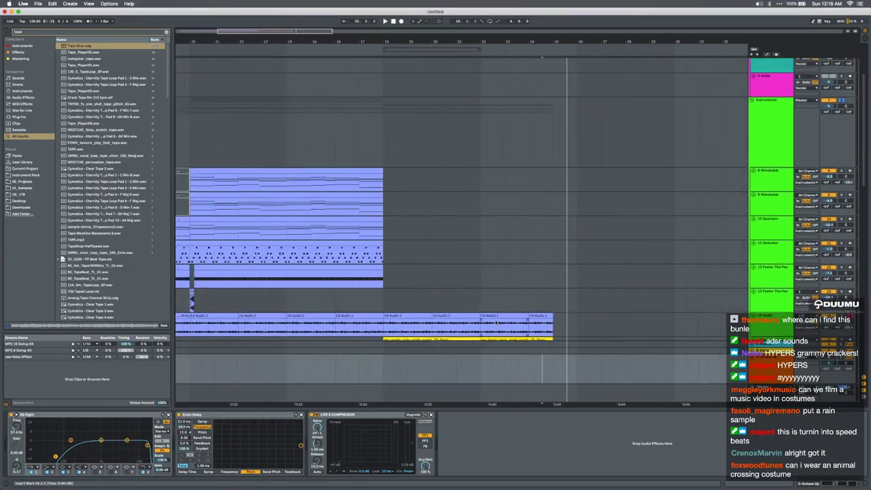
{"action": "left_click", "coordinate": [335, 123]}
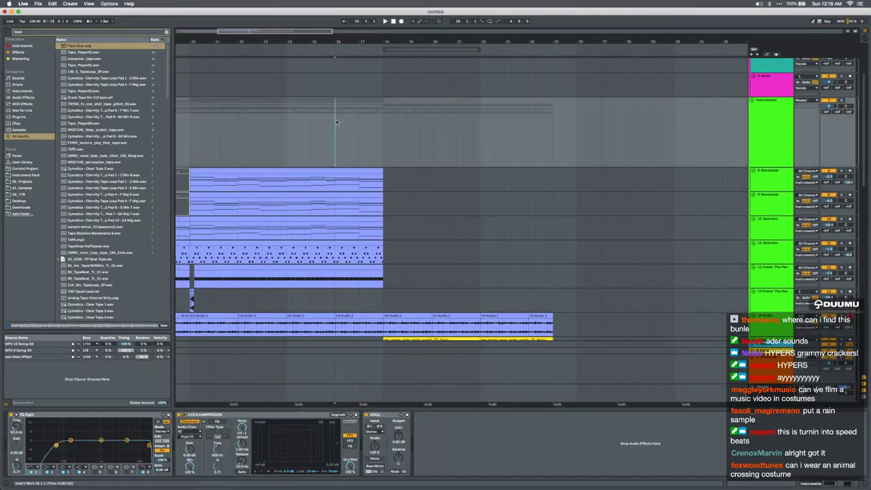
{"action": "scroll", "coordinate": [334, 123], "scroll_direction": "up", "scroll_amount": 3}
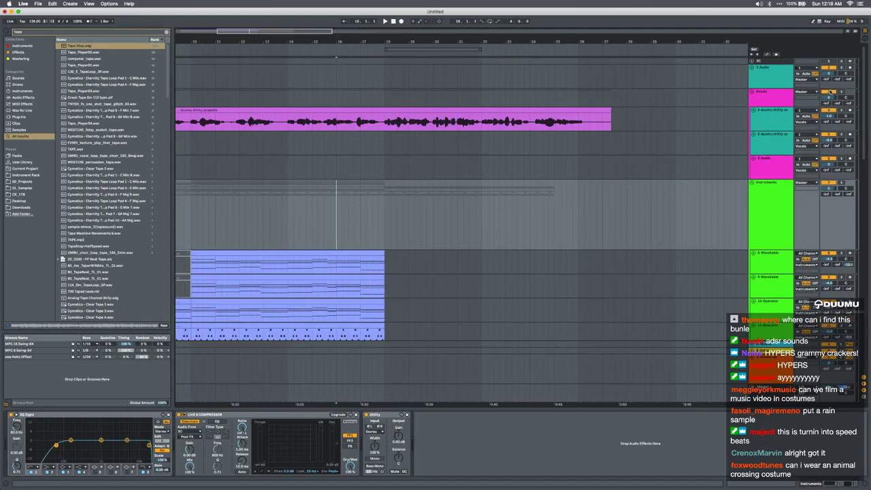
{"action": "key", "text": "space"}
Delete the vocal clip's tail from bar 26 onward and check the track's automation and the trimmed clip end
{"action": "left_click_drag", "start_coordinate": [578, 119], "coordinate": [620, 127]}
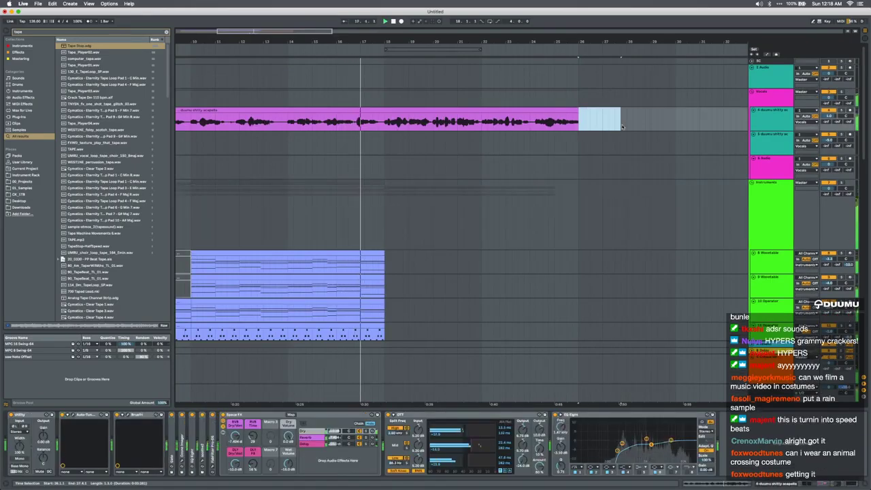
{"action": "left_click", "coordinate": [772, 114]}
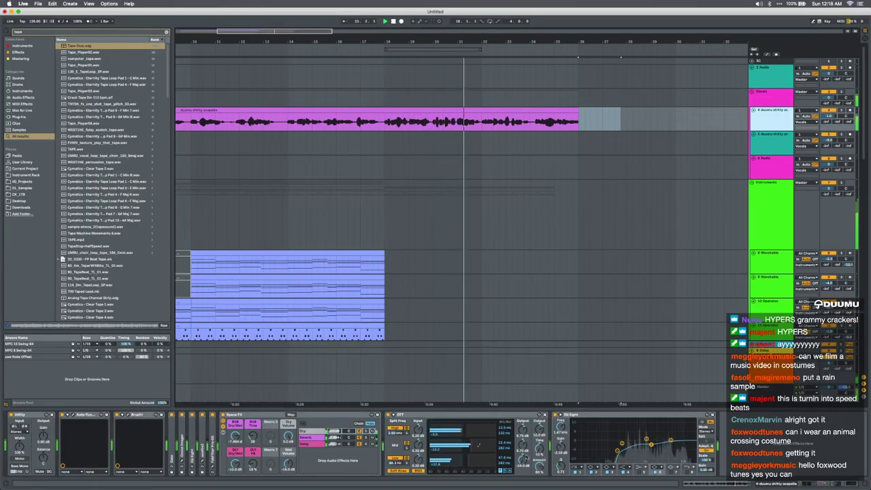
{"action": "key", "text": "a"}
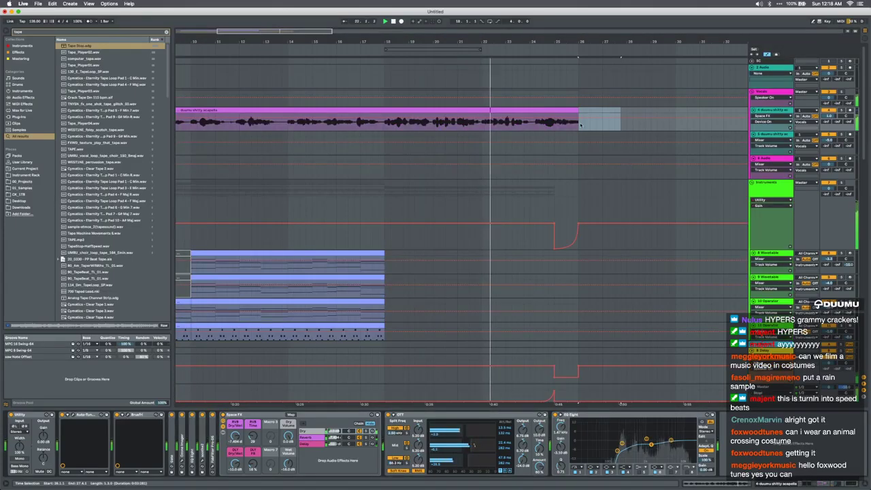
{"action": "left_click", "coordinate": [584, 126]}
{"action": "left_click", "coordinate": [578, 124]}
{"action": "key", "text": "a"}
{"action": "scroll", "coordinate": [578, 127], "scroll_direction": "up", "scroll_amount": 5}
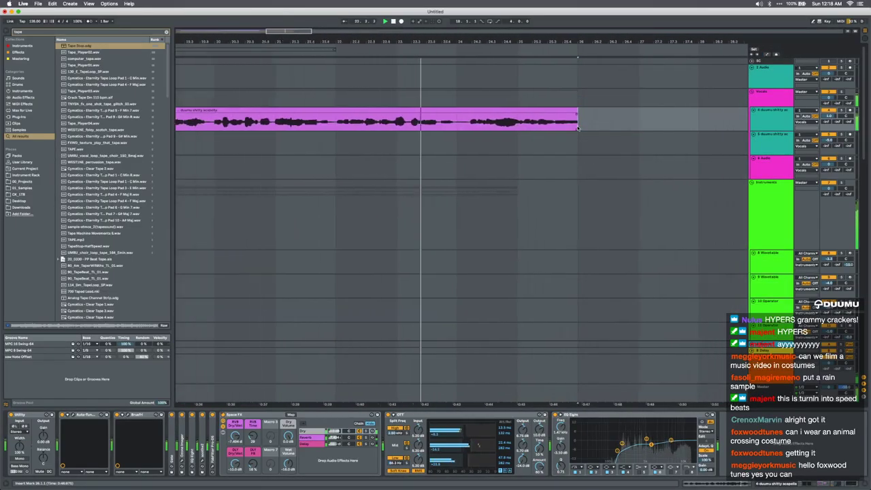
{"action": "key", "text": "minus"}
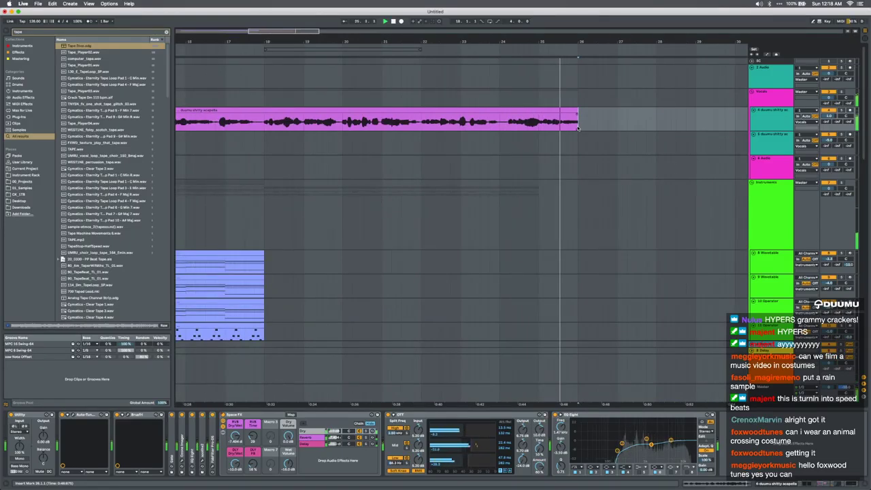
Delete the Tape Stop rack from the Master track
{"action": "left_click", "coordinate": [228, 401]}
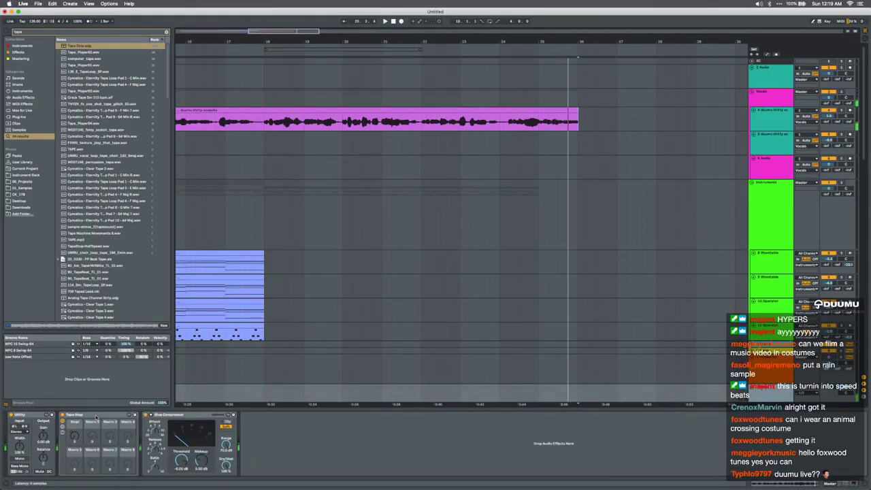
{"action": "left_click", "coordinate": [98, 417]}
{"action": "key", "text": "Delete"}
{"action": "scroll", "coordinate": [434, 252], "scroll_direction": "down", "scroll_amount": 3}
{"action": "scroll", "coordinate": [434, 251], "scroll_direction": "left", "scroll_amount": 2}
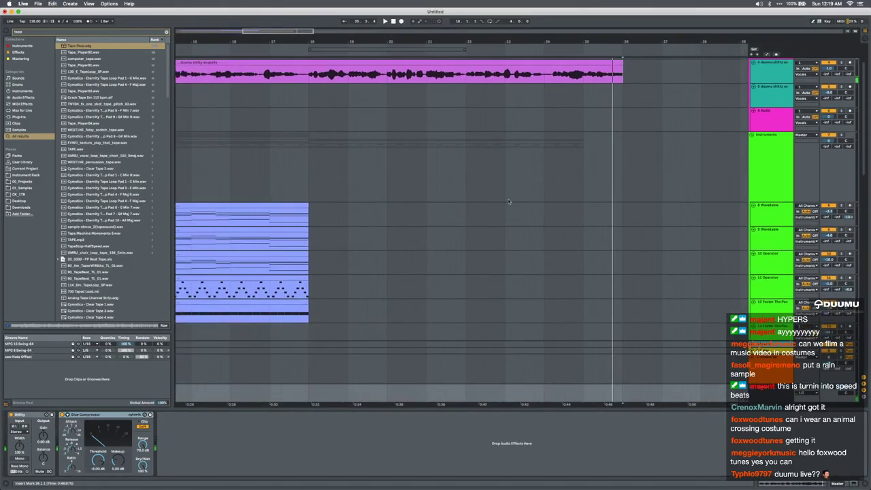
Play the transition from bar 23 past bar 25 and view the whole arrangement
{"action": "left_click", "coordinate": [529, 151]}
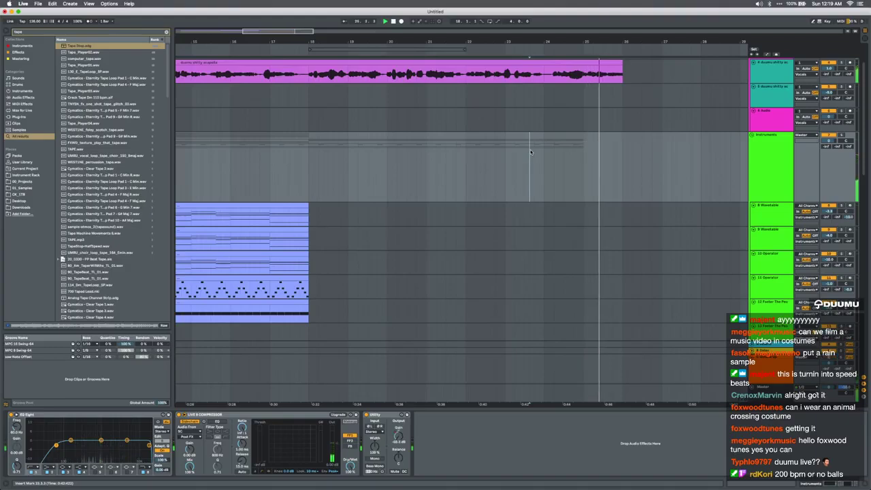
{"action": "key", "text": "minus"}
{"action": "key", "text": "minus"}
{"action": "key", "text": "minus"}
{"action": "key", "text": "minus"}
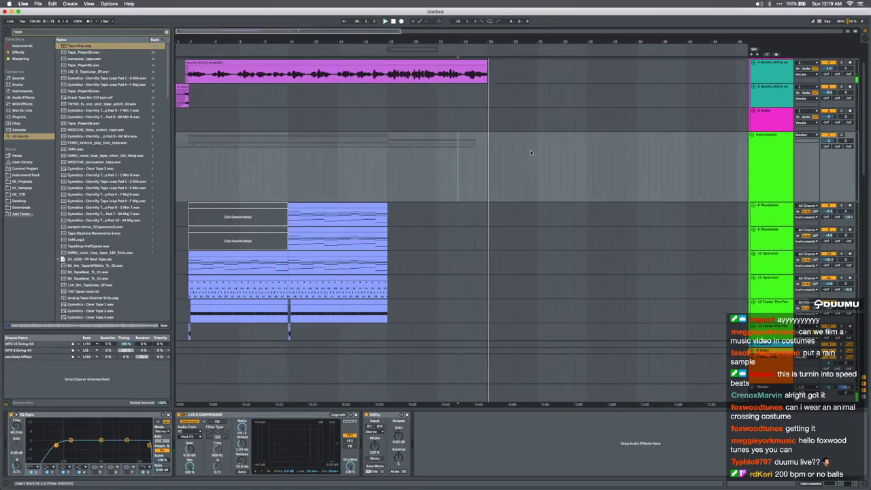
Play the arrangement from the start and lower the volume of the 19 Foster The Pen track slightly
{"action": "left_click", "coordinate": [176, 177]}
{"action": "key", "text": "space"}
{"action": "key", "text": "plus"}
{"action": "key", "text": "plus"}
{"action": "key", "text": "plus"}
{"action": "scroll", "coordinate": [176, 177], "scroll_direction": "down", "scroll_amount": 2}
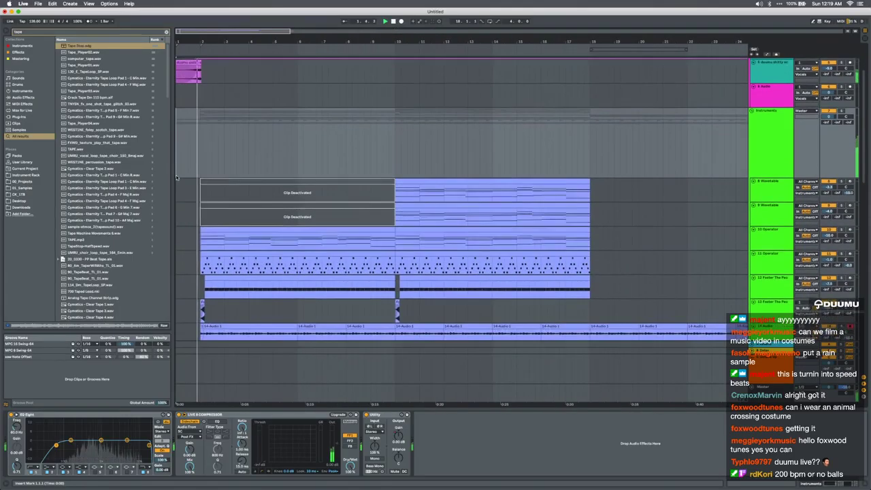
{"action": "scroll", "coordinate": [542, 249], "scroll_direction": "down", "scroll_amount": 9}
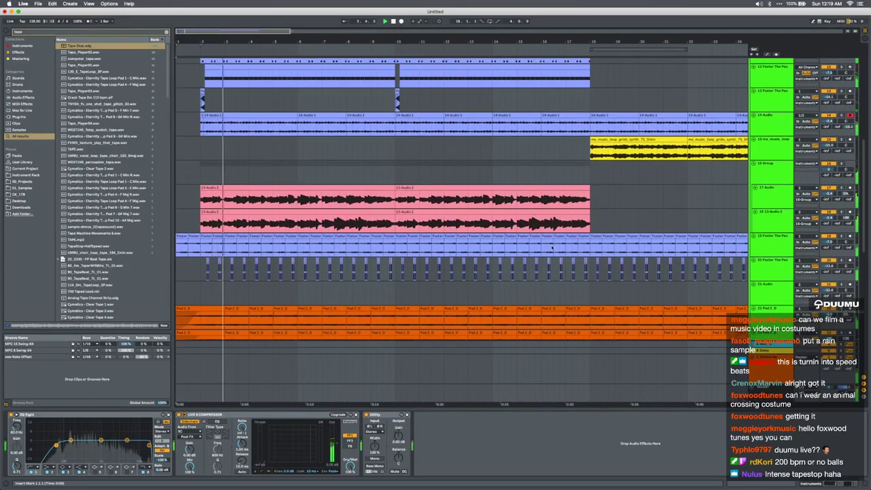
{"action": "left_click_drag", "start_coordinate": [830, 242], "coordinate": [832, 245]}
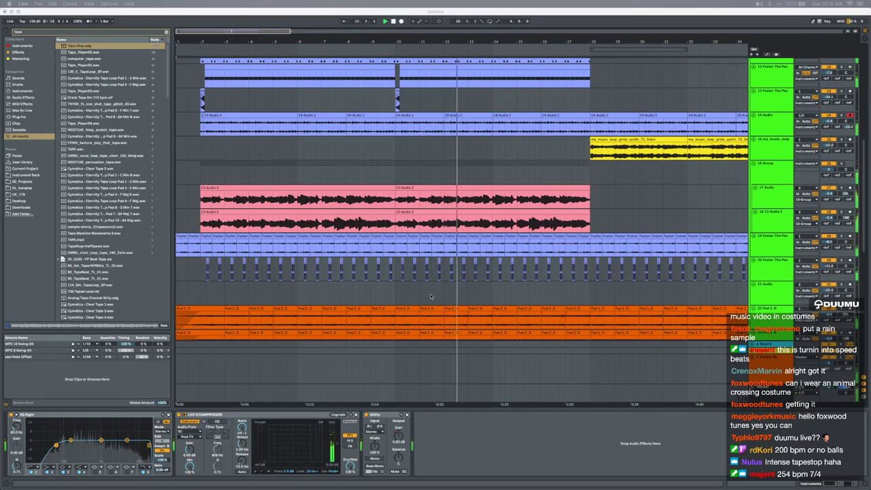
Play the arrangement from bar 10 past bar 25 while examining the instrument, pad, bass and drum tracks
{"action": "left_click", "coordinate": [396, 270]}
{"action": "scroll", "coordinate": [395, 271], "scroll_direction": "up", "scroll_amount": 8}
{"action": "left_click", "coordinate": [770, 133]}
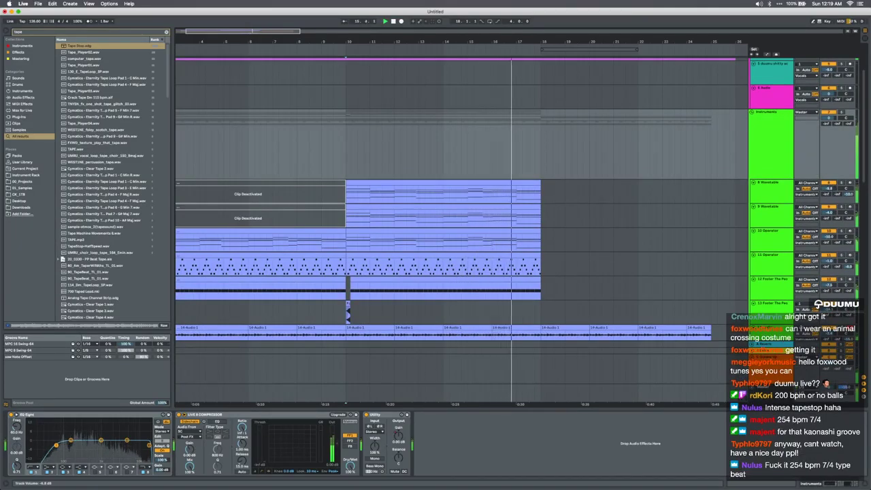
{"action": "scroll", "coordinate": [541, 247], "scroll_direction": "right", "scroll_amount": 5}
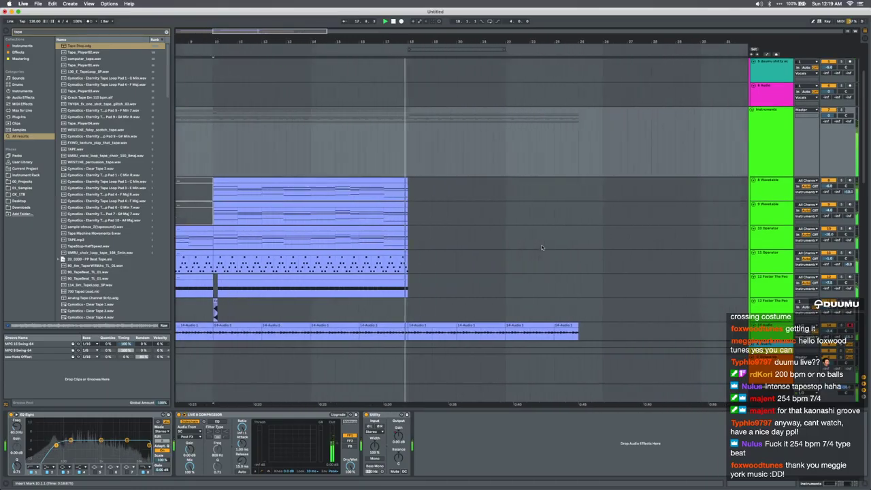
{"action": "scroll", "coordinate": [541, 247], "scroll_direction": "down", "scroll_amount": 10}
{"action": "scroll", "coordinate": [542, 245], "scroll_direction": "down", "scroll_amount": 10}
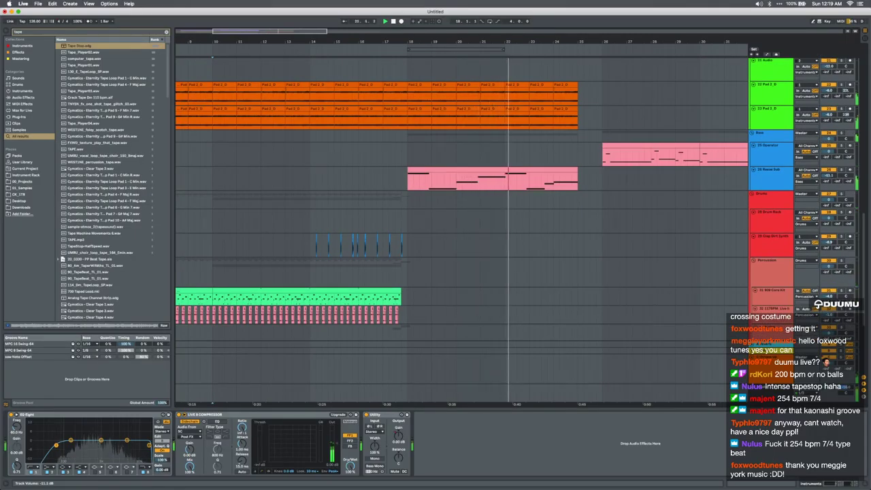
{"action": "scroll", "coordinate": [594, 206], "scroll_direction": "up", "scroll_amount": 8}
{"action": "scroll", "coordinate": [594, 206], "scroll_direction": "up", "scroll_amount": 4}
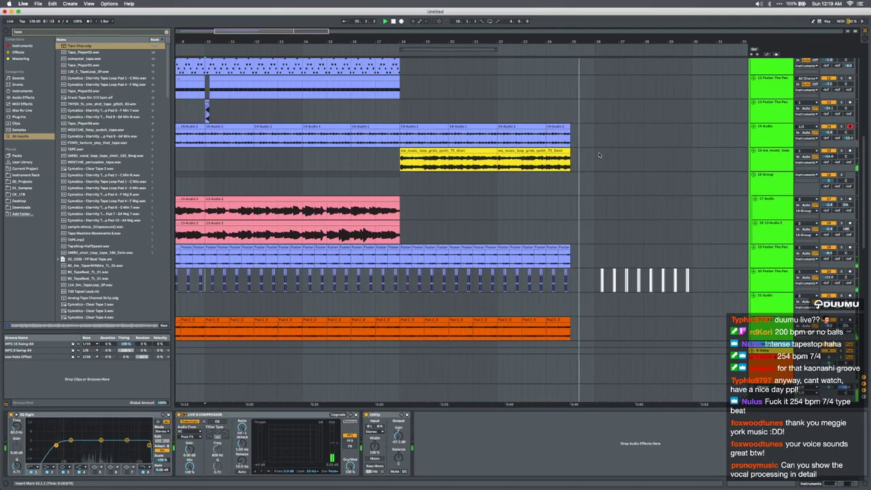
Insert a new audio track below the synth loop track and set the insert marker on it at bar 18
{"action": "left_click", "coordinate": [779, 157]}
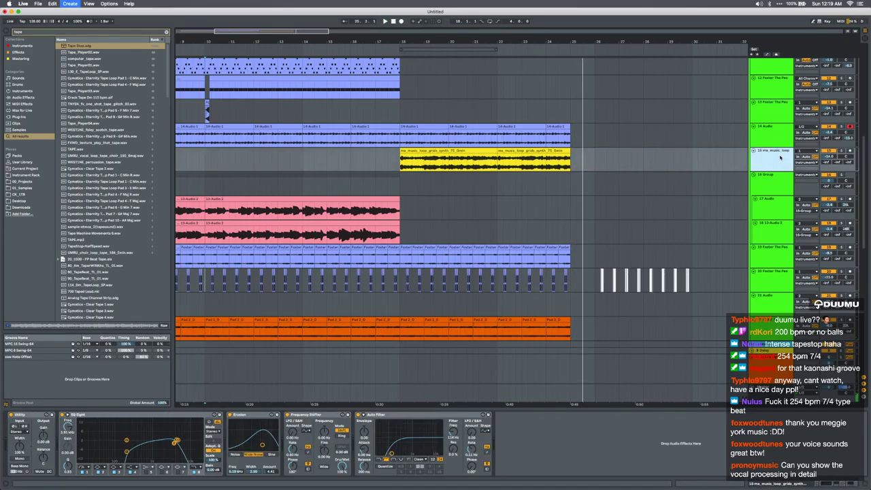
{"action": "key", "text": "super+t"}
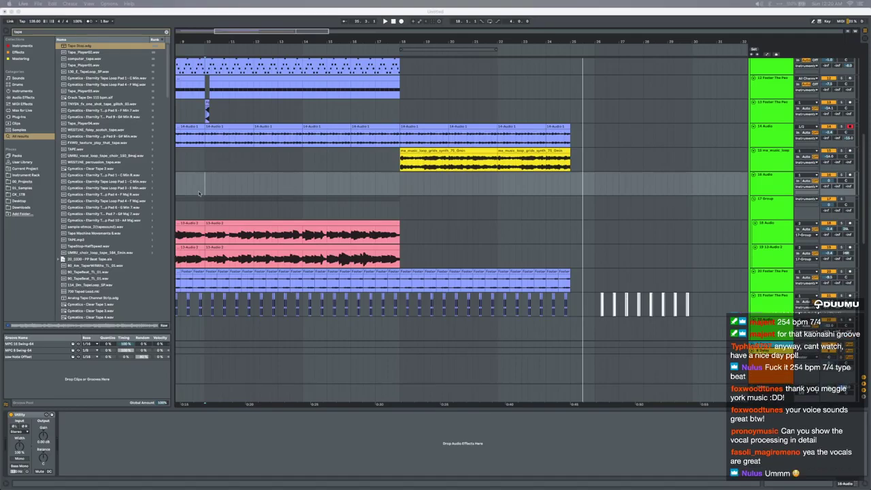
{"action": "scroll", "coordinate": [626, 200], "scroll_direction": "up", "scroll_amount": 2}
{"action": "scroll", "coordinate": [626, 199], "scroll_direction": "left", "scroll_amount": 3}
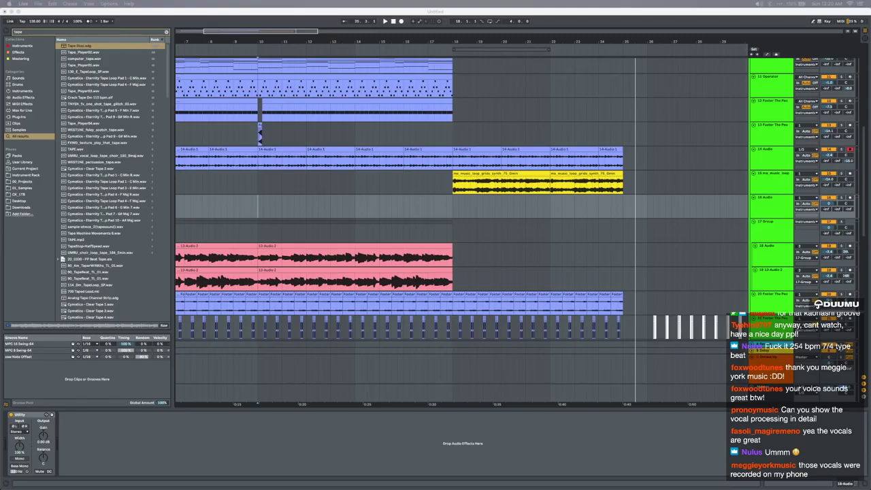
{"action": "left_click", "coordinate": [481, 219]}
{"action": "left_click", "coordinate": [450, 215]}
Search the browser for "san holo guitar" and widen the browser so the full sample names can be read
{"action": "key", "text": "space"}
{"action": "key", "text": "super+f"}
{"action": "type", "text": "resan hol"}
{"action": "type", "text": "olo"}
{"action": "type", "text": " guitar"}
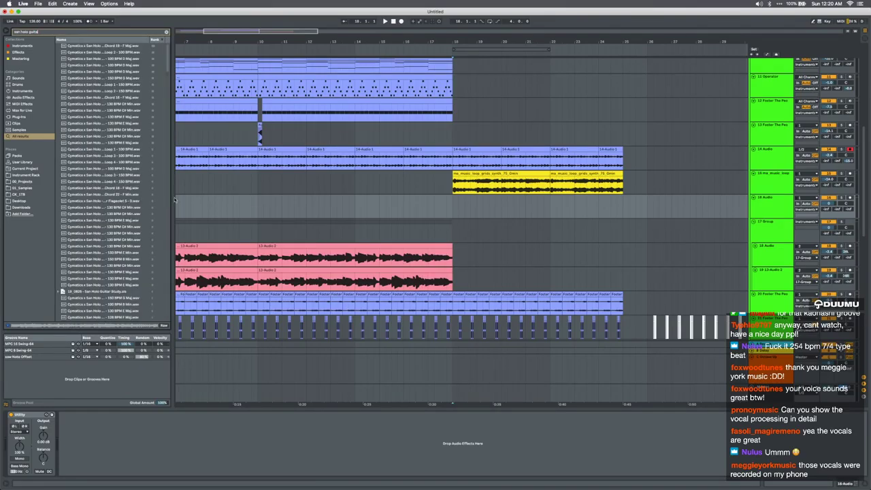
{"action": "left_click_drag", "start_coordinate": [175, 198], "coordinate": [245, 192]}
Audition the Vibrance electric and acoustic guitar chords, flageolets and loops in the search results
{"action": "scroll", "coordinate": [153, 197], "scroll_direction": "down", "scroll_amount": 15}
{"action": "scroll", "coordinate": [135, 172], "scroll_direction": "up", "scroll_amount": 10}
{"action": "left_click", "coordinate": [128, 164]}
{"action": "left_click", "coordinate": [127, 118]}
{"action": "scroll", "coordinate": [129, 119], "scroll_direction": "down", "scroll_amount": 15}
{"action": "left_click", "coordinate": [137, 138]}
{"action": "left_click", "coordinate": [138, 92]}
{"action": "scroll", "coordinate": [141, 122], "scroll_direction": "down", "scroll_amount": 10}
{"action": "left_click", "coordinate": [145, 181]}
{"action": "scroll", "coordinate": [145, 181], "scroll_direction": "down", "scroll_amount": 10}
{"action": "scroll", "coordinate": [145, 181], "scroll_direction": "down", "scroll_amount": 10}
{"action": "left_click", "coordinate": [144, 182]}
{"action": "scroll", "coordinate": [146, 170], "scroll_direction": "up", "scroll_amount": 20}
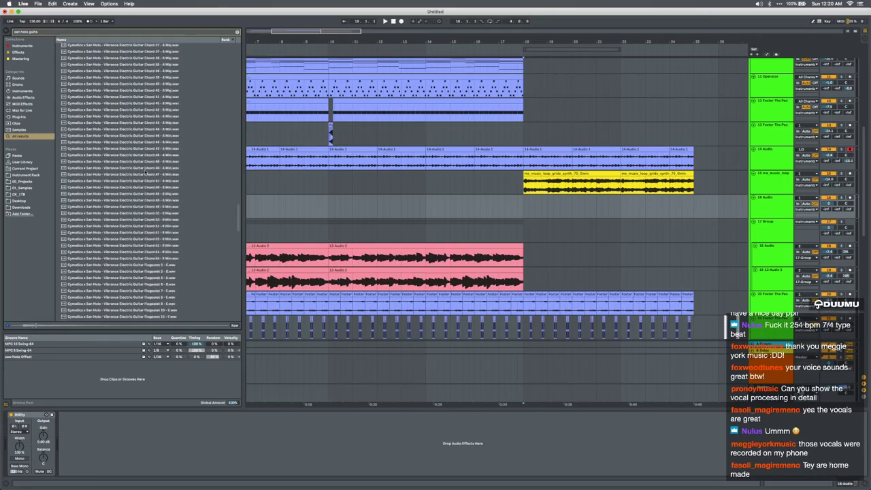
{"action": "left_click", "coordinate": [144, 171]}
{"action": "scroll", "coordinate": [145, 171], "scroll_direction": "up", "scroll_amount": 3}
{"action": "scroll", "coordinate": [144, 172], "scroll_direction": "up", "scroll_amount": 2}
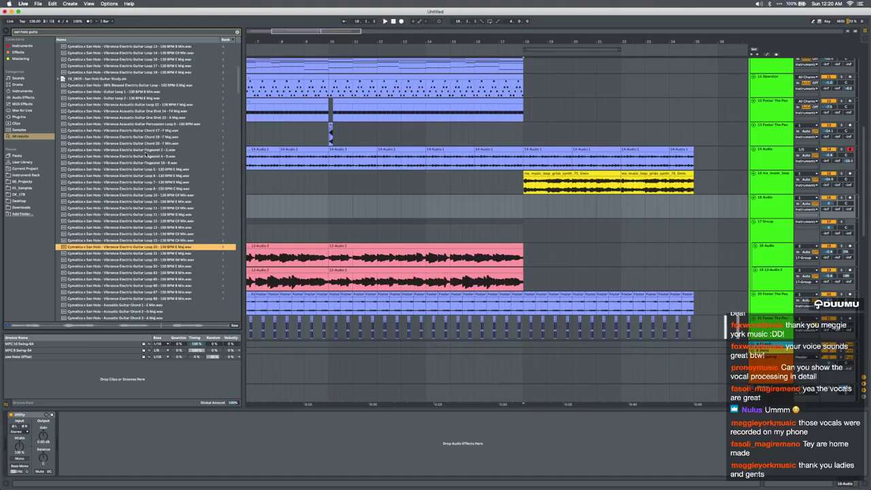
{"action": "left_click", "coordinate": [138, 150]}
{"action": "left_click", "coordinate": [121, 138]}
{"action": "left_click", "coordinate": [109, 119]}
{"action": "scroll", "coordinate": [109, 120], "scroll_direction": "up", "scroll_amount": 2}
{"action": "left_click", "coordinate": [134, 134]}
{"action": "scroll", "coordinate": [134, 136], "scroll_direction": "up", "scroll_amount": 4}
{"action": "scroll", "coordinate": [134, 136], "scroll_direction": "up", "scroll_amount": 3}
{"action": "left_click", "coordinate": [134, 136]}
{"action": "scroll", "coordinate": [134, 136], "scroll_direction": "up", "scroll_amount": 2}
{"action": "left_click", "coordinate": [127, 53]}
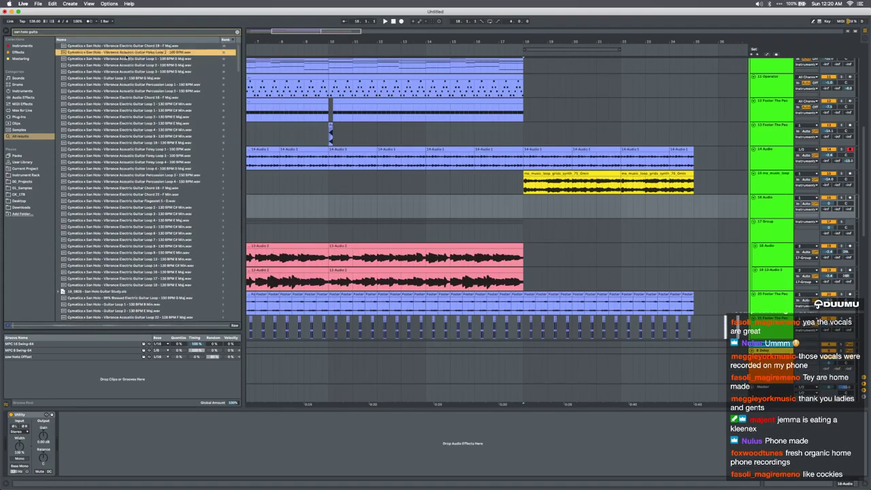
Place Vibrance Acoustic Guitar Loop 1 - 100 BPM D Maj at bar 14 on the new track and halve its segment BPM
{"action": "left_click", "coordinate": [126, 59]}
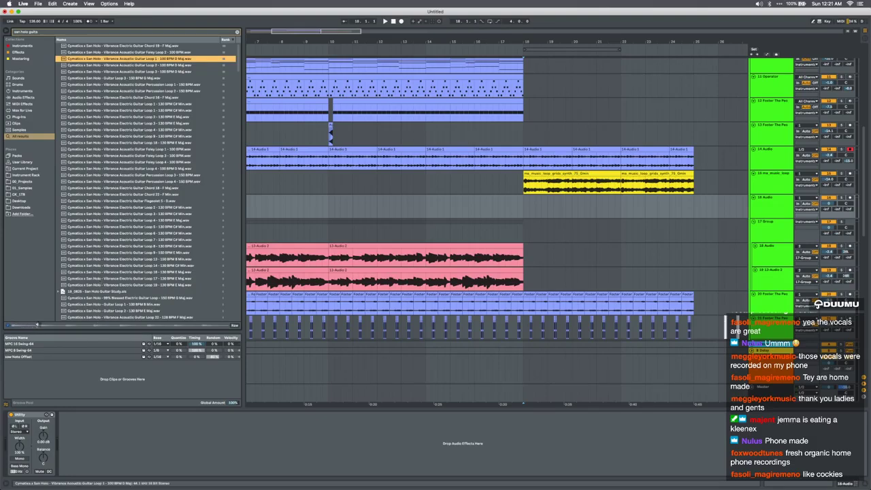
{"action": "left_click_drag", "start_coordinate": [150, 59], "coordinate": [462, 198]}
{"action": "double_click", "coordinate": [462, 198]}
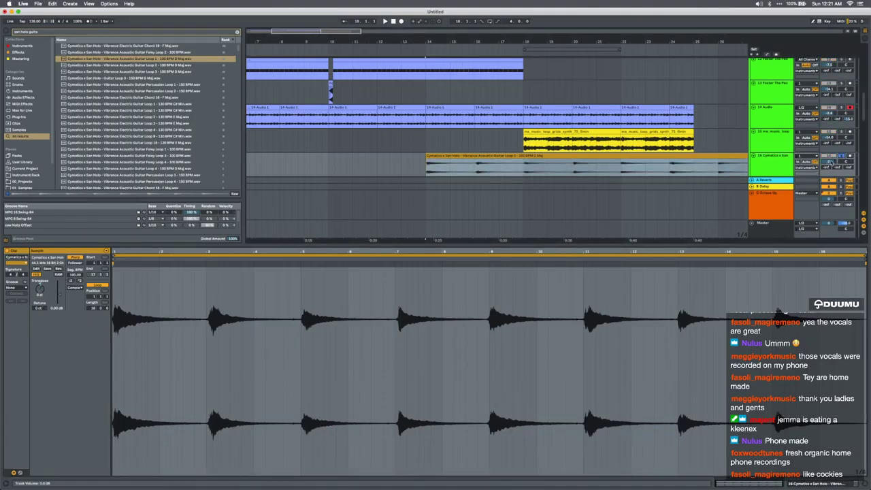
{"action": "key", "text": "space"}
{"action": "left_click", "coordinate": [510, 155]}
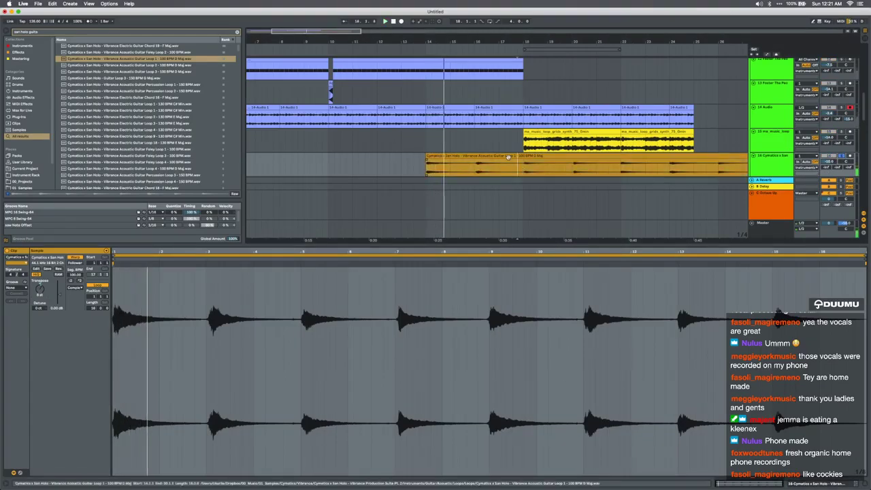
{"action": "left_click", "coordinate": [69, 280]}
{"action": "key", "text": "space"}
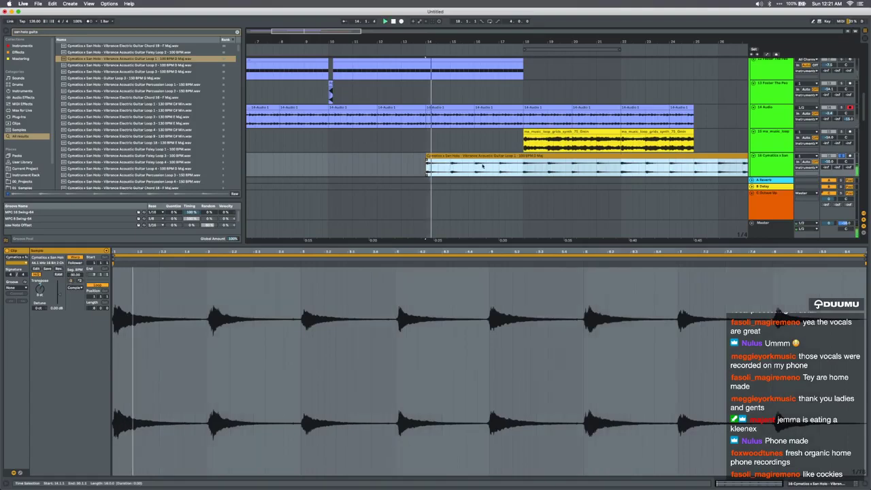
Trim the guitar clip to bars 14 to 16 and set its warp mode to Beats
{"action": "left_click", "coordinate": [475, 164]}
{"action": "key", "text": "super+e"}
{"action": "key", "text": "Delete"}
{"action": "left_click", "coordinate": [453, 156]}
{"action": "key", "text": "space"}
{"action": "left_click", "coordinate": [76, 289]}
{"action": "key", "text": "space"}
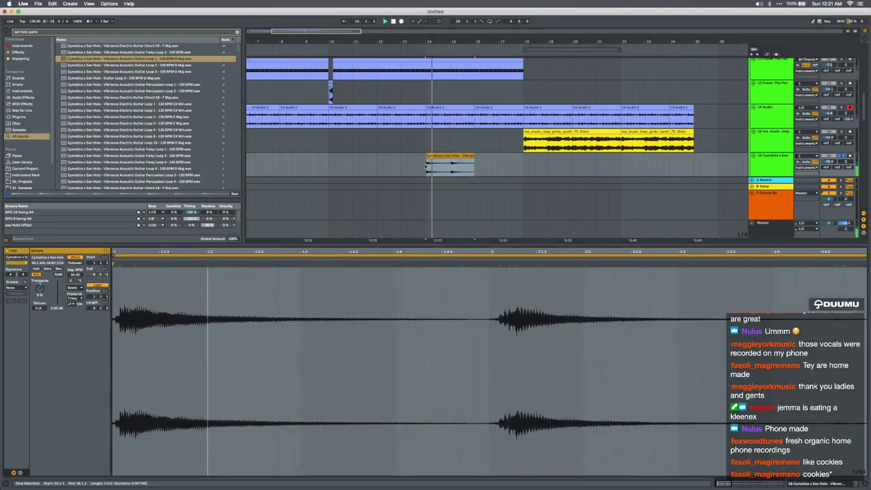
Duplicate the guitar clip up to bar 18, loop playback over both copies and lower the guitar track's volume
{"action": "left_click", "coordinate": [450, 156]}
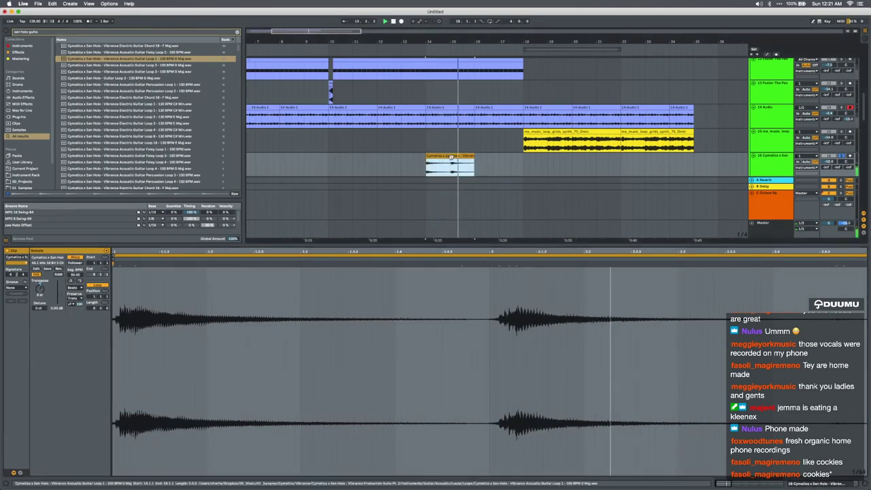
{"action": "key", "text": "super+d"}
{"action": "key", "text": "super+l"}
{"action": "left_click", "coordinate": [828, 160]}
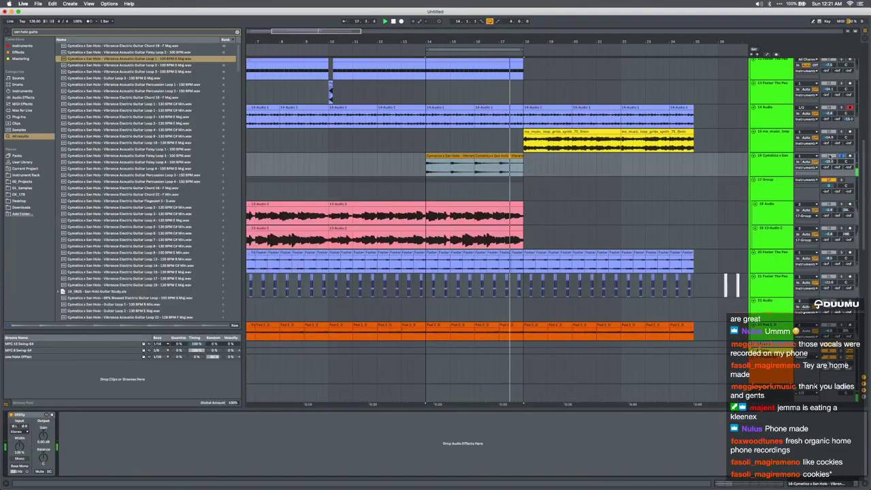
Add EQ Eight to the guitar track with a steeper low-end roll-off and a high cut at about 4.8 kHz
{"action": "key", "text": "super+f"}
{"action": "type", "text": "eq"}
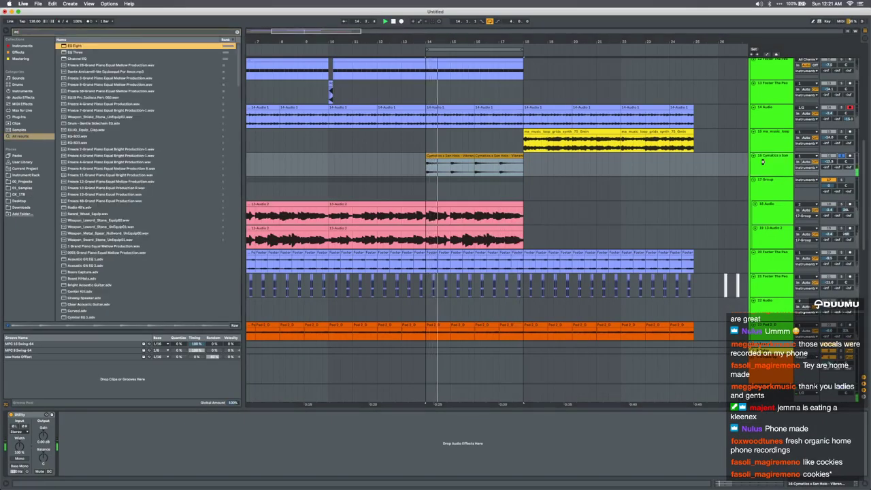
{"action": "key", "text": "Return"}
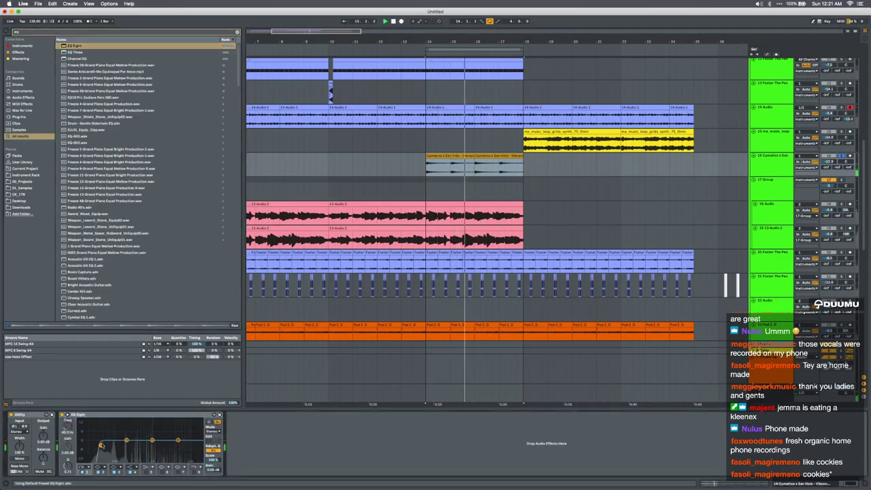
{"action": "left_click_drag", "start_coordinate": [102, 444], "coordinate": [120, 451]}
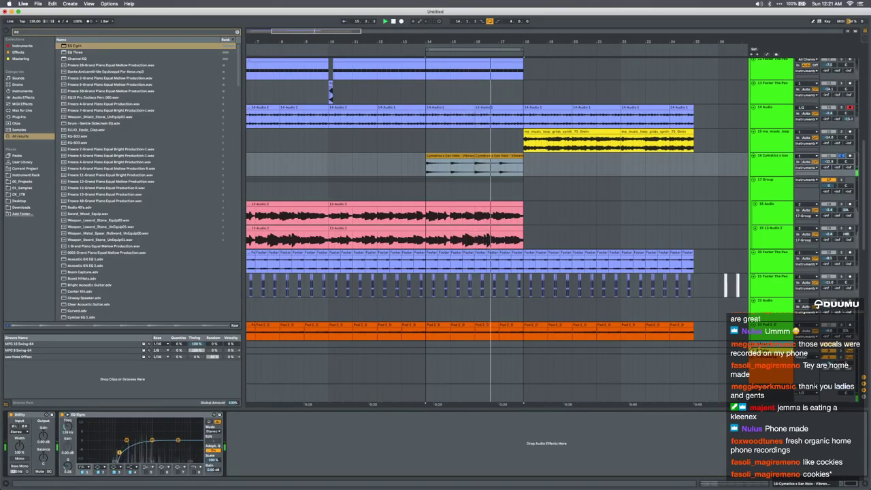
{"action": "left_click", "coordinate": [195, 471]}
{"action": "left_click_drag", "start_coordinate": [198, 441], "coordinate": [178, 442]}
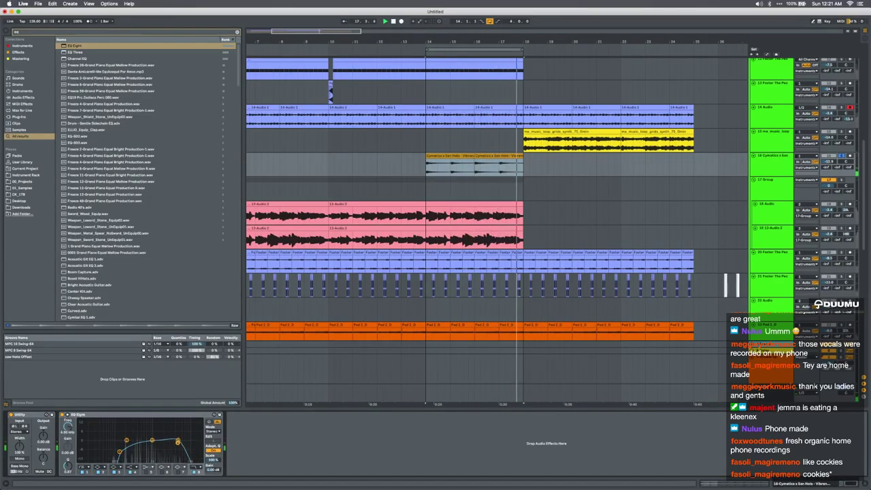
Move the guitar clips to start at bar 18 and duplicate them to fill up to bar 26
{"action": "left_click", "coordinate": [521, 167]}
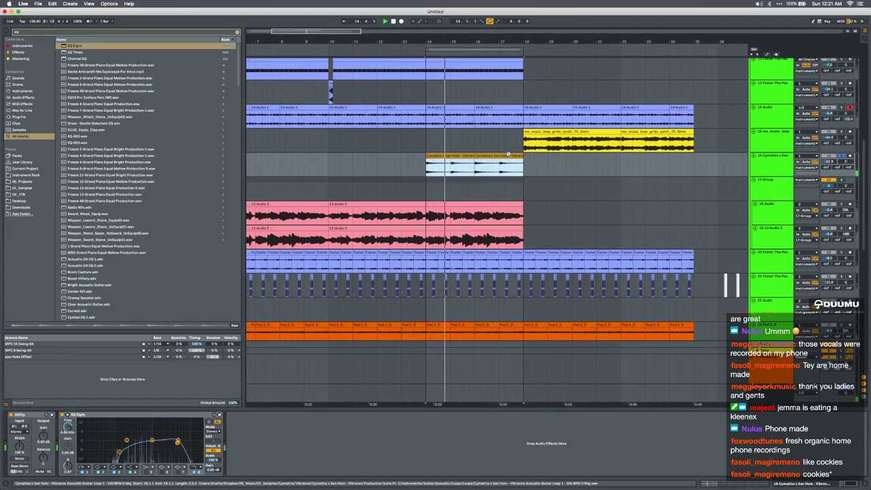
{"action": "left_click", "coordinate": [524, 167]}
{"action": "key", "text": "super+v"}
{"action": "key", "text": "space"}
{"action": "key", "text": "super+d"}
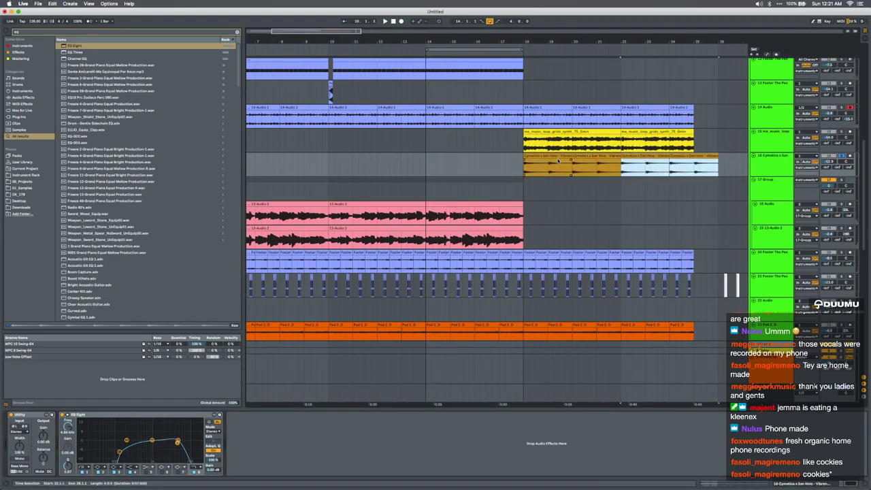
Turn off the guitar track's solo and loop playback, and play the guitar in the full mix from before bar 18
{"action": "left_click", "coordinate": [842, 156]}
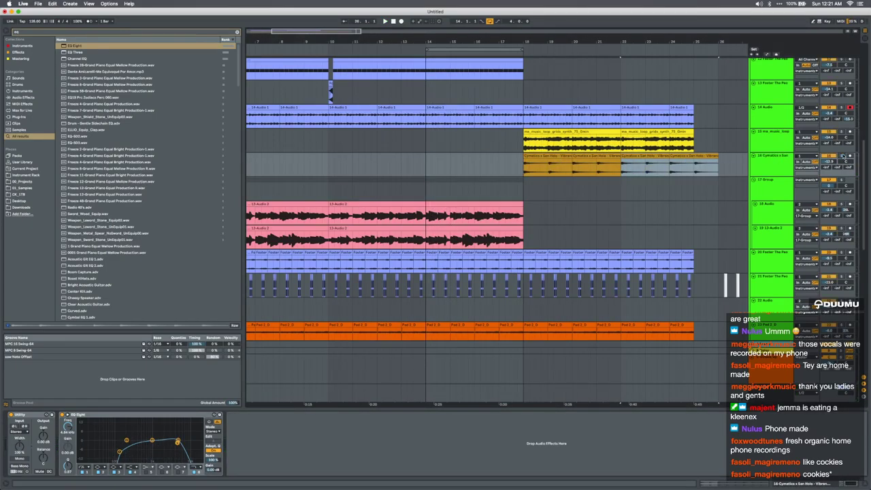
{"action": "left_click", "coordinate": [485, 171]}
{"action": "left_click", "coordinate": [489, 21]}
{"action": "key", "text": "space"}
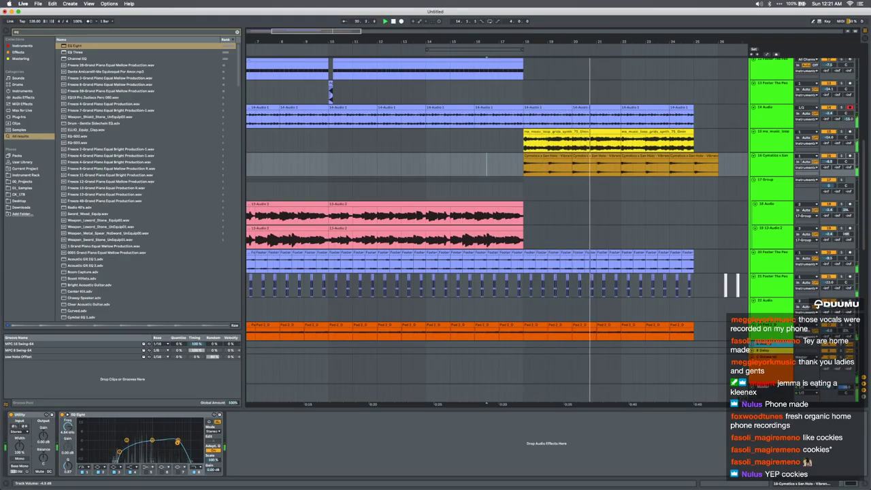
Stop playback, delete all the guitar clips from bar 18 onward and leave the emptied track unsoloed
{"action": "left_click", "coordinate": [841, 156]}
{"action": "key", "text": "space"}
{"action": "left_click", "coordinate": [652, 155]}
{"action": "left_click", "coordinate": [687, 155], "text": "shift"}
{"action": "key", "text": "Delete"}
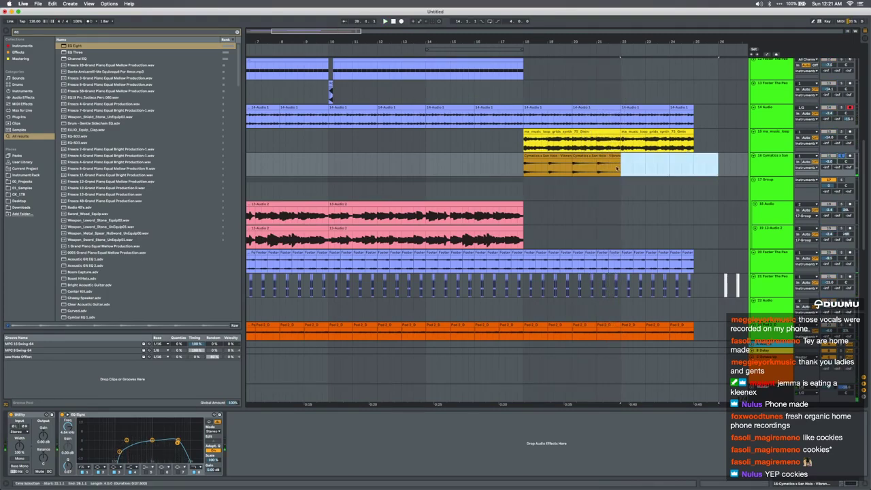
{"action": "left_click_drag", "start_coordinate": [622, 167], "coordinate": [512, 170]}
{"action": "key", "text": "Delete"}
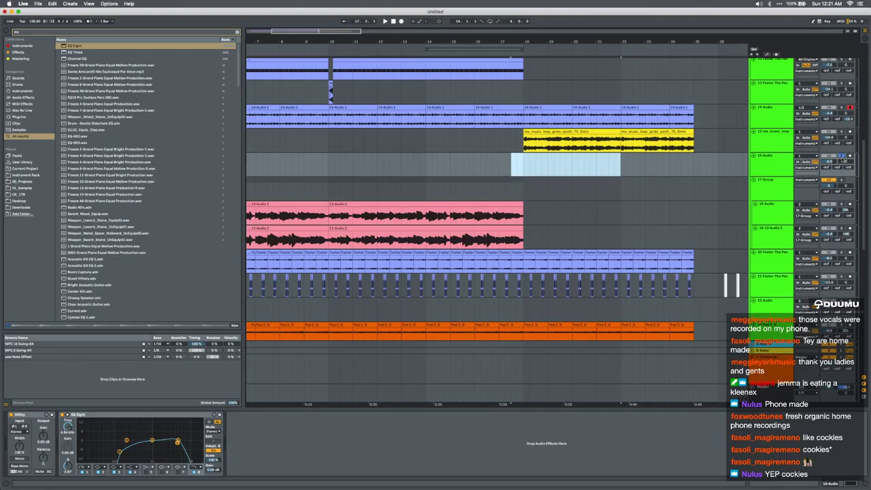
{"action": "left_click", "coordinate": [842, 158]}
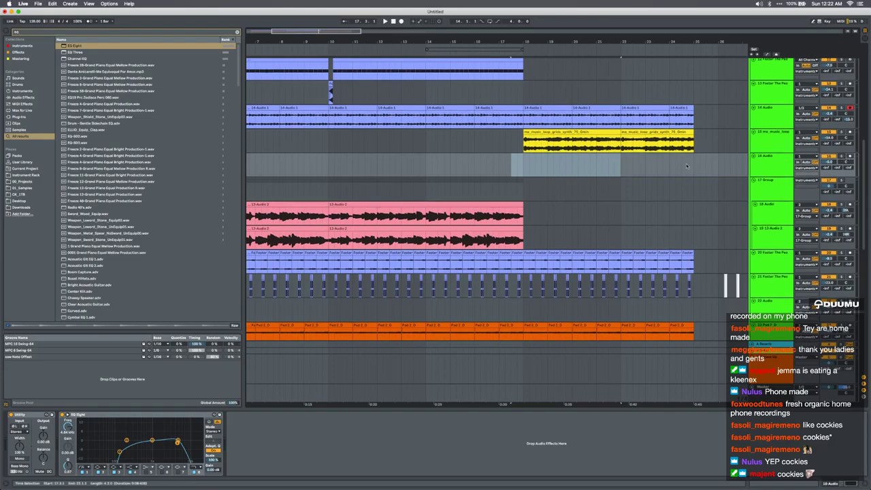
Show the lead vocal track's effect chain and unfold its collapsed devices, from Gate to FabFilter Pro-DS
{"action": "scroll", "coordinate": [687, 166], "scroll_direction": "up", "scroll_amount": 10}
{"action": "left_click", "coordinate": [767, 121]}
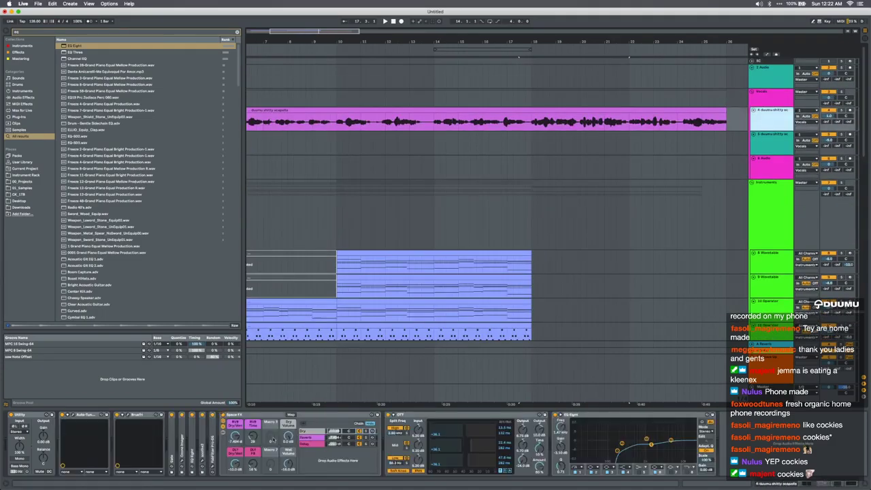
{"action": "double_click", "coordinate": [213, 440]}
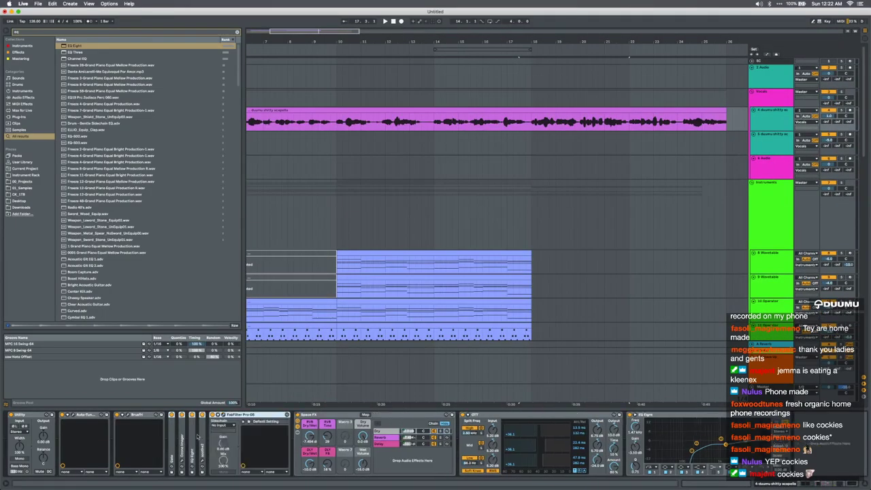
{"action": "double_click", "coordinate": [202, 440]}
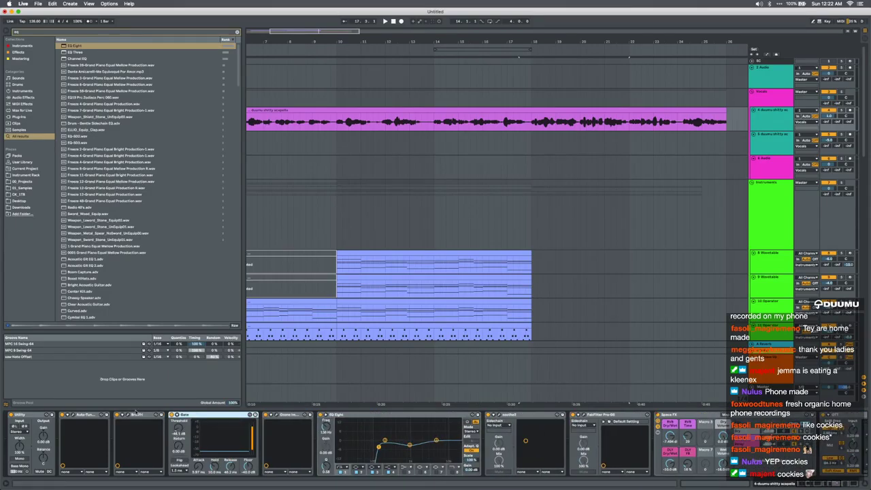
Return to the start of the lead vocal clip and try to open the Auto-Tune plugin's window from its effect chain
{"action": "key", "text": "Home"}
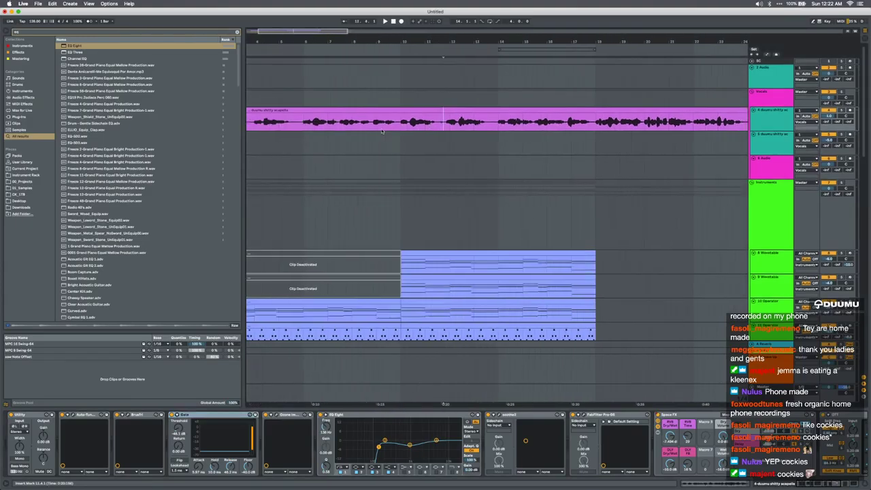
{"action": "left_click", "coordinate": [337, 128]}
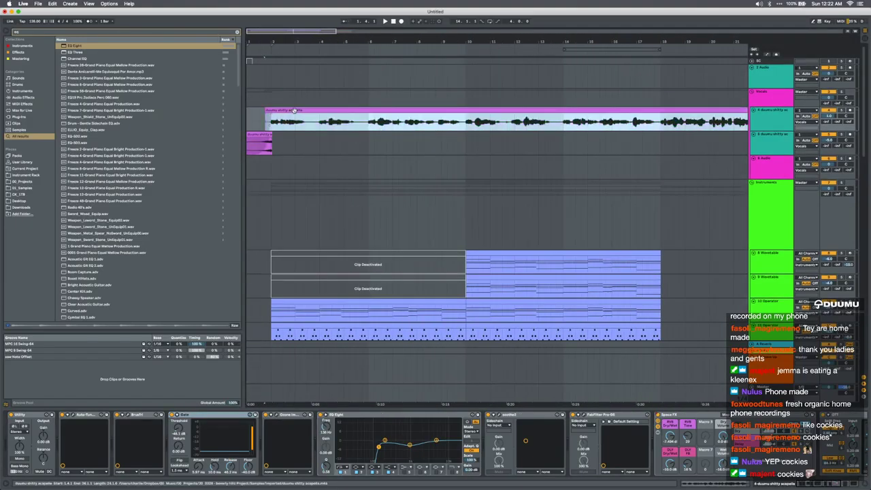
{"action": "left_click", "coordinate": [91, 415]}
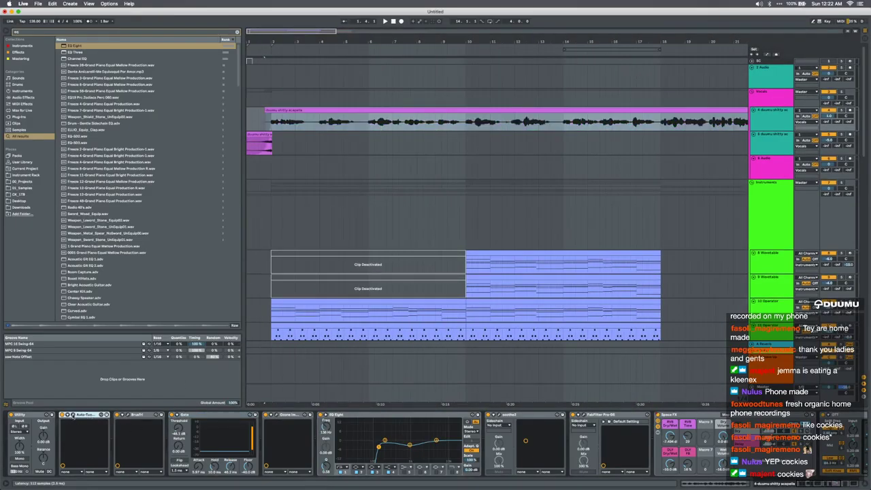
{"action": "left_click", "coordinate": [72, 415]}
{"action": "left_click", "coordinate": [73, 415]}
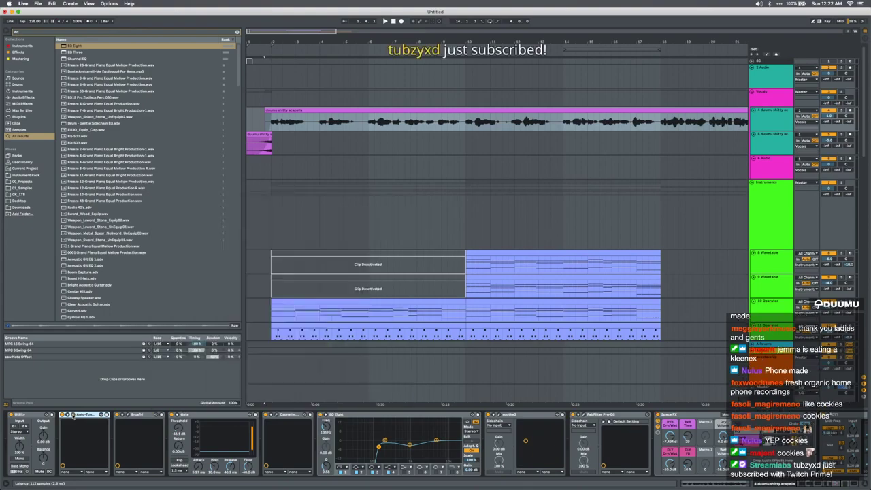
{"action": "key", "text": "ctrl+super+f"}
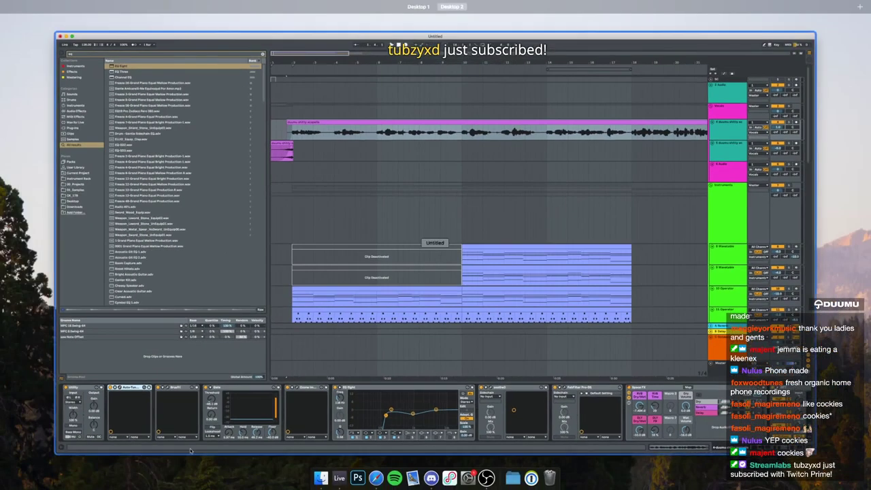
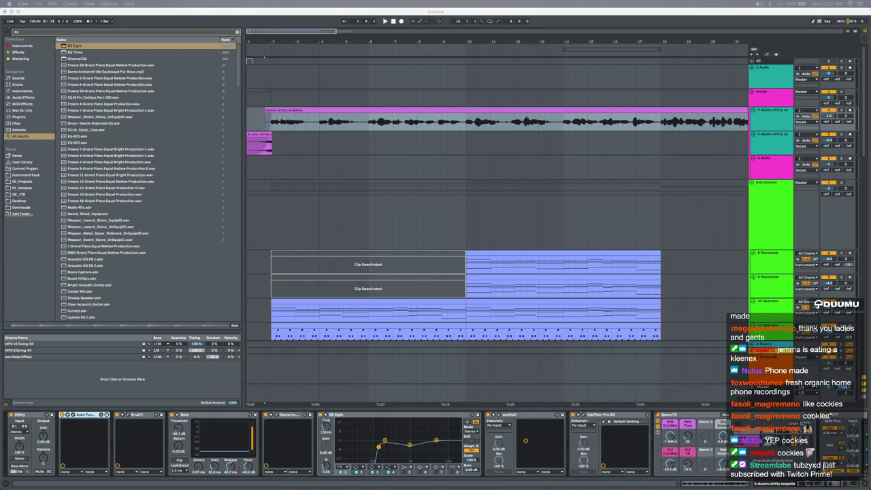
{"action": "left_click", "coordinate": [84, 416]}
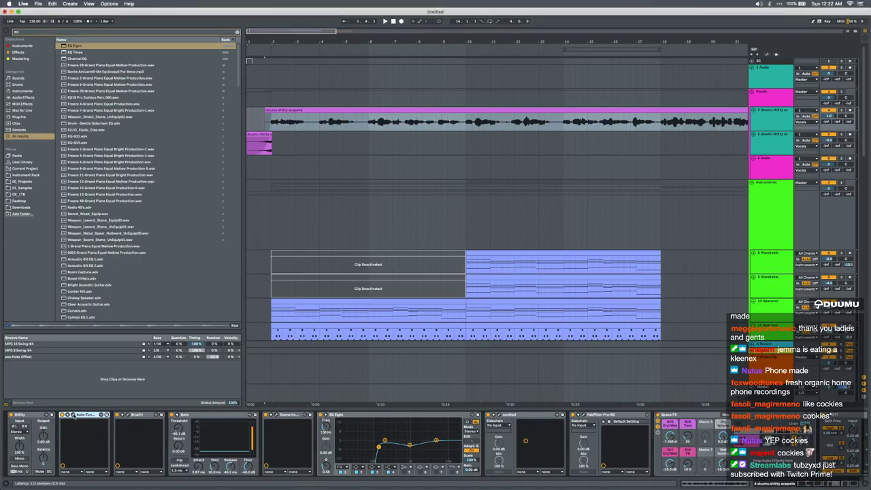
{"action": "left_click", "coordinate": [72, 414]}
{"action": "left_click", "coordinate": [72, 415]}
Open the Brusfri noise reduction plugin and audition the soloed lead vocal from bar 3 through it
{"action": "left_click", "coordinate": [127, 414]}
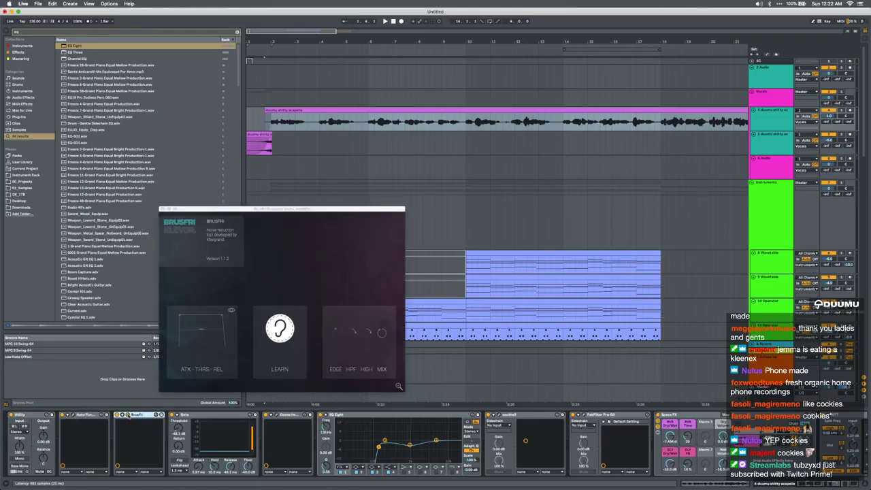
{"action": "left_click", "coordinate": [302, 127]}
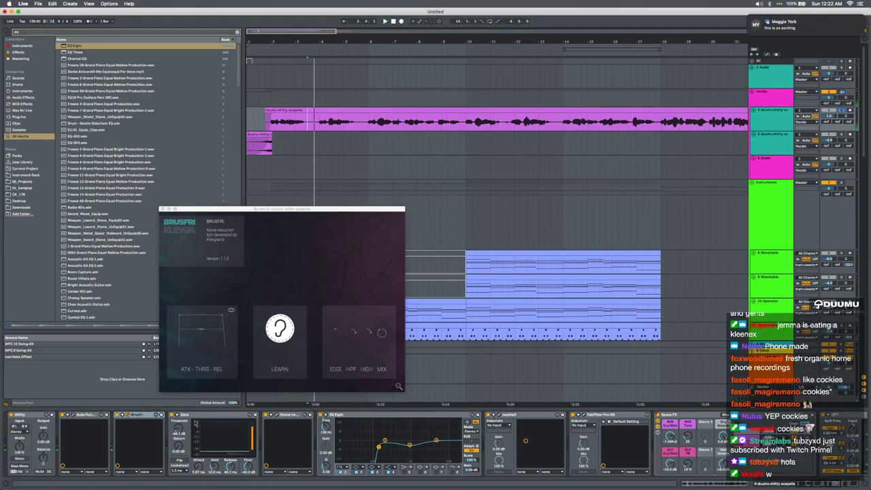
{"action": "left_click", "coordinate": [146, 414]}
{"action": "key", "text": "space"}
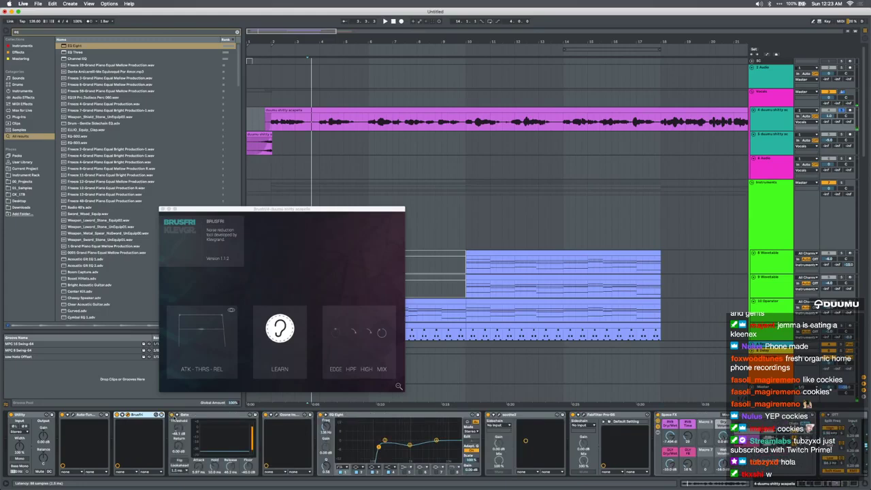
Fold the Gate device, show the Ozone Imager window, and close both the Brusfri and Ozone windows
{"action": "double_click", "coordinate": [192, 415]}
{"action": "left_click", "coordinate": [193, 414]}
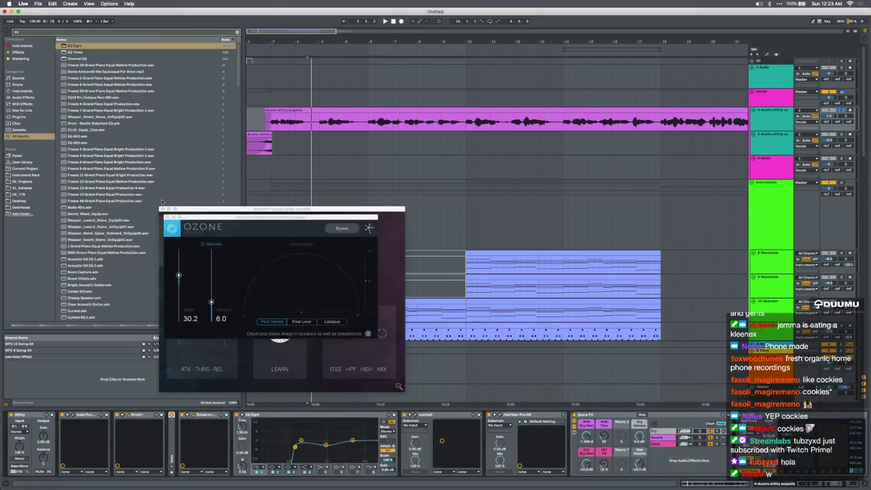
{"action": "left_click", "coordinate": [162, 208]}
{"action": "left_click", "coordinate": [255, 216]}
{"action": "left_click", "coordinate": [166, 217]}
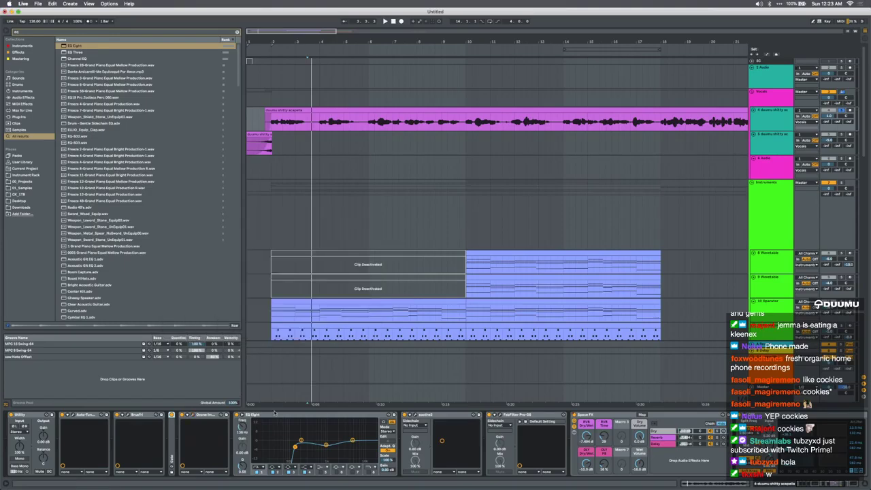
Point out the vocal's EQ Eight, show the soothe2 plugin's window with its settings, and close it
{"action": "left_click", "coordinate": [354, 413]}
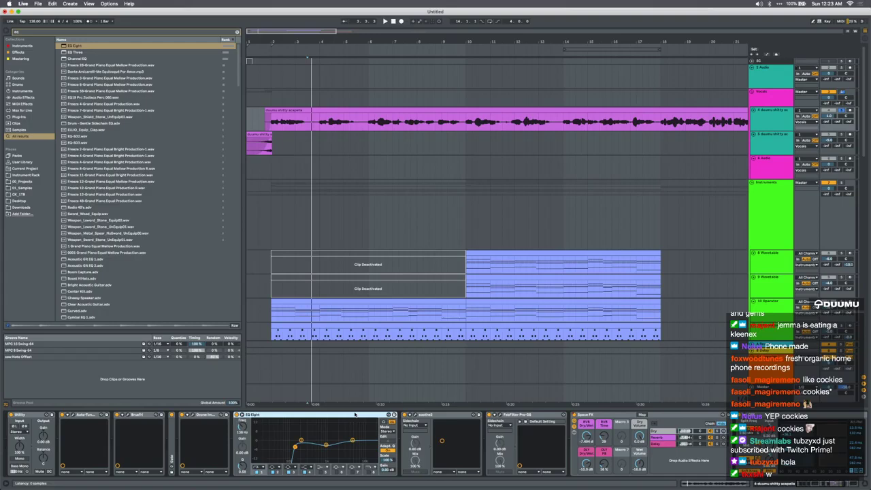
{"action": "left_click", "coordinate": [415, 415]}
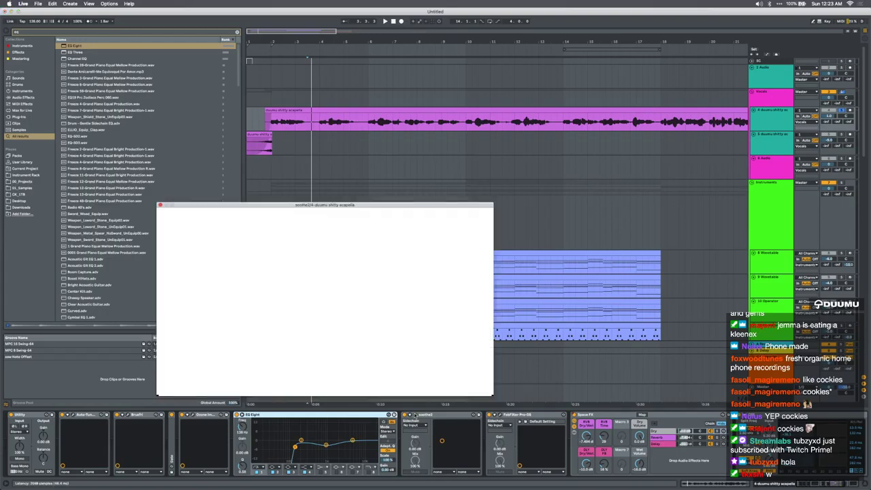
{"action": "left_click_drag", "start_coordinate": [328, 204], "coordinate": [450, 178]}
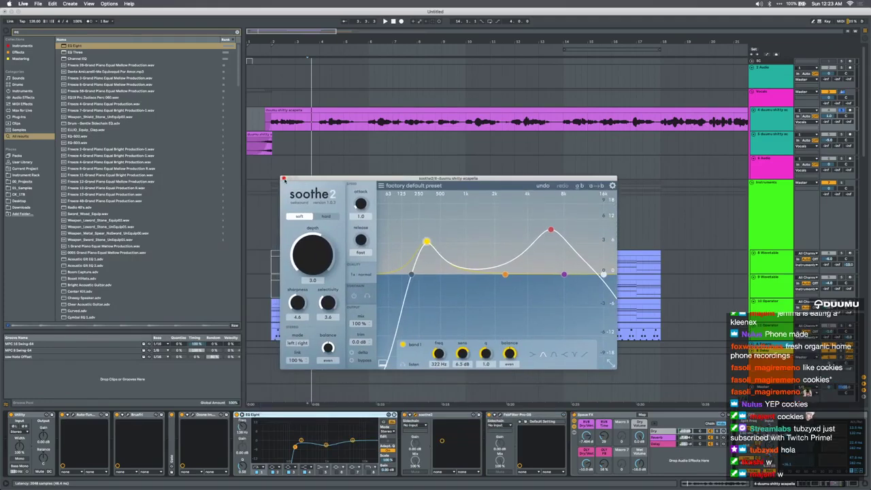
{"action": "left_click", "coordinate": [284, 179]}
Go through the rest of the vocal chain, from FabFilter Pro-DS to OTT and the final EQ Eight, and hide the device view
{"action": "left_click", "coordinate": [500, 414]}
{"action": "left_click", "coordinate": [500, 414]}
{"action": "left_click", "coordinate": [598, 415]}
{"action": "scroll", "coordinate": [599, 417], "scroll_direction": "right", "scroll_amount": 5}
{"action": "left_click", "coordinate": [599, 416]}
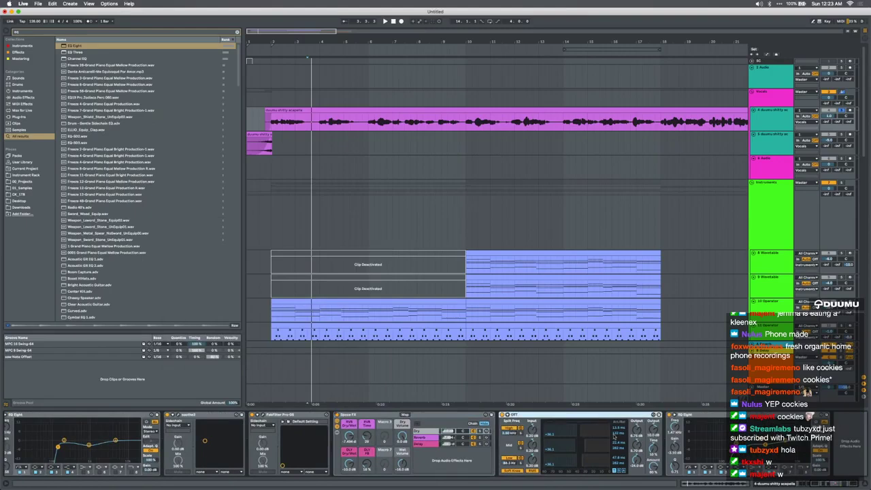
{"action": "left_click", "coordinate": [687, 416]}
{"action": "left_click", "coordinate": [864, 483]}
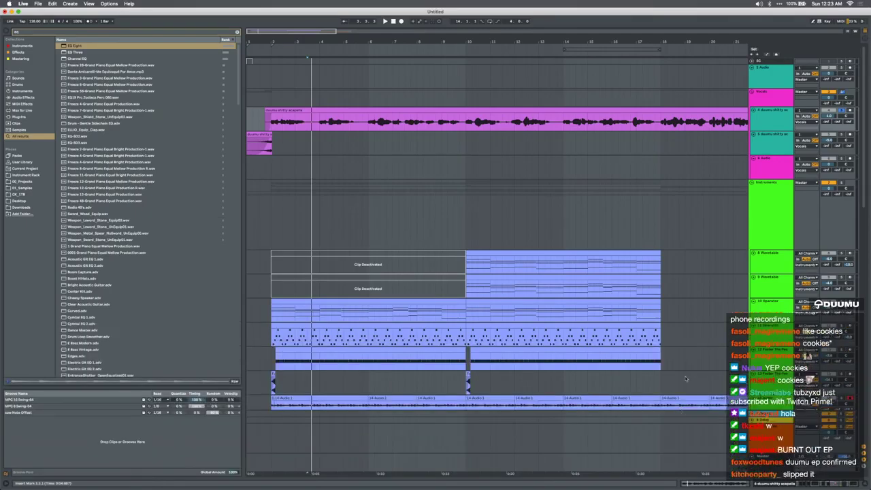
Play the full mix with the vocal unsoloed and look over the instrument, bass and drum tracks
{"action": "key", "text": "space"}
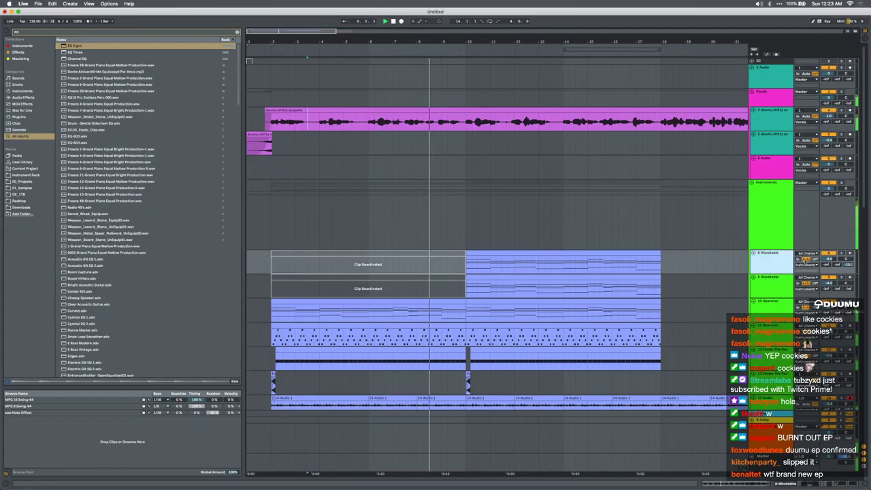
{"action": "scroll", "coordinate": [806, 220], "scroll_direction": "down", "scroll_amount": 5}
{"action": "scroll", "coordinate": [806, 267], "scroll_direction": "down", "scroll_amount": 10}
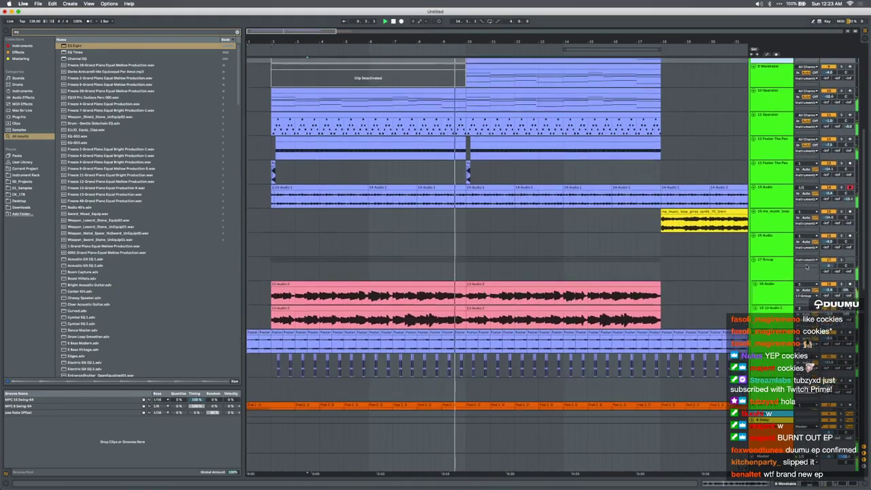
{"action": "scroll", "coordinate": [767, 225], "scroll_direction": "down", "scroll_amount": 20}
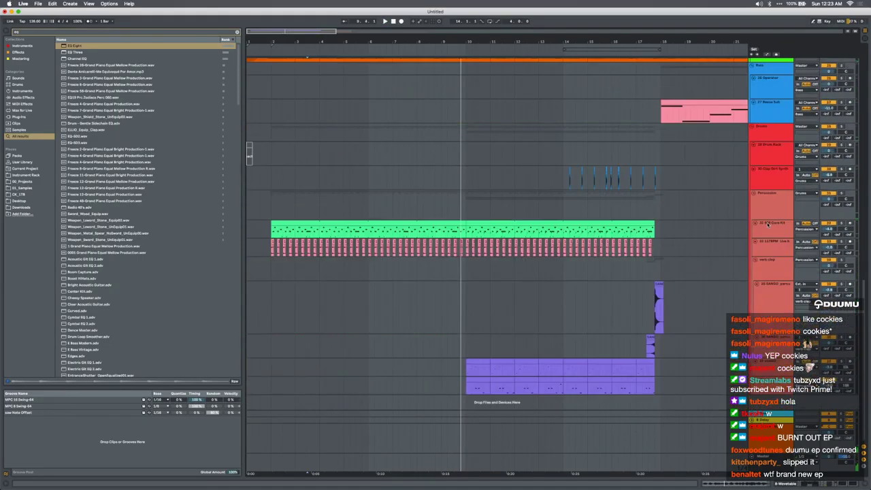
{"action": "key", "text": "space"}
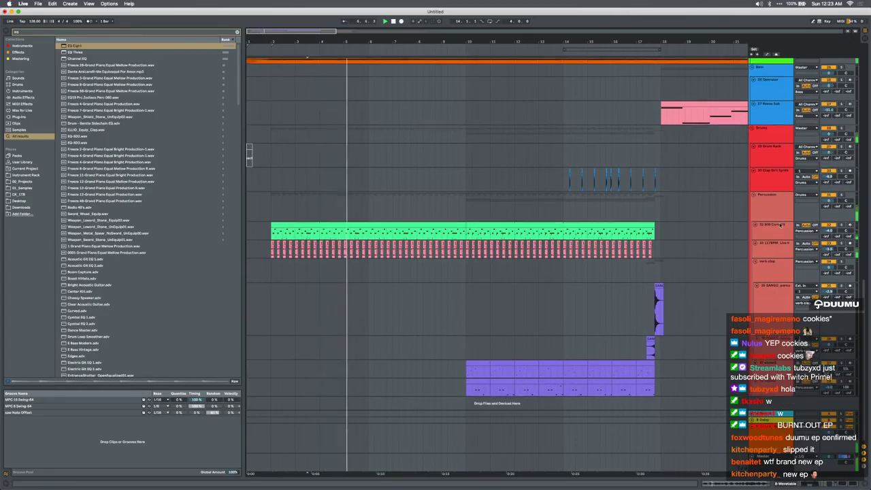
{"action": "scroll", "coordinate": [781, 243], "scroll_direction": "up", "scroll_amount": 20}
{"action": "scroll", "coordinate": [782, 243], "scroll_direction": "down", "scroll_amount": 8}
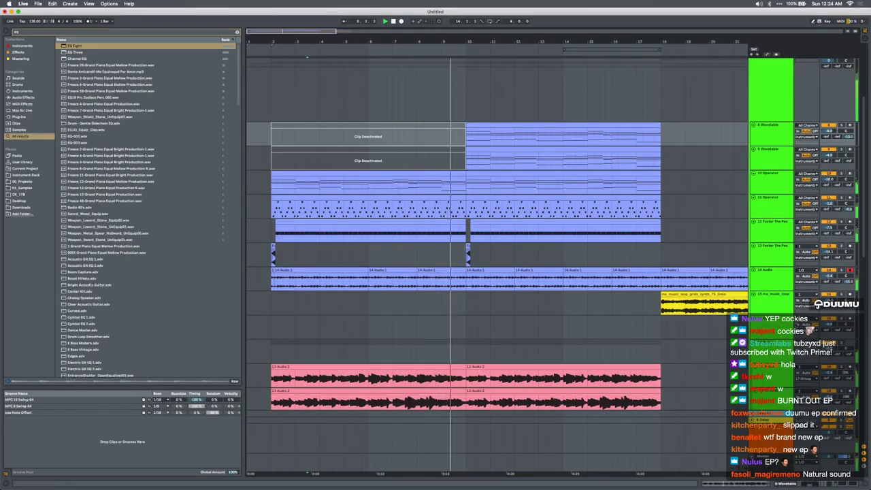
Select the instrument tracks from 8 Wavetable through 16 Audio and lower their volumes together by about 1 dB
{"action": "scroll", "coordinate": [816, 244], "scroll_direction": "up", "scroll_amount": 8}
{"action": "left_click", "coordinate": [769, 257]}
{"action": "scroll", "coordinate": [768, 268], "scroll_direction": "down", "scroll_amount": 11}
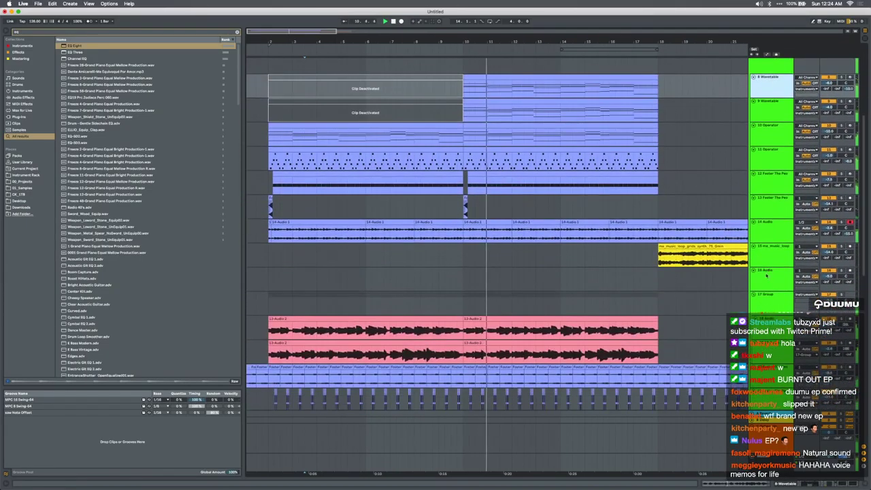
{"action": "left_click", "coordinate": [766, 276]}
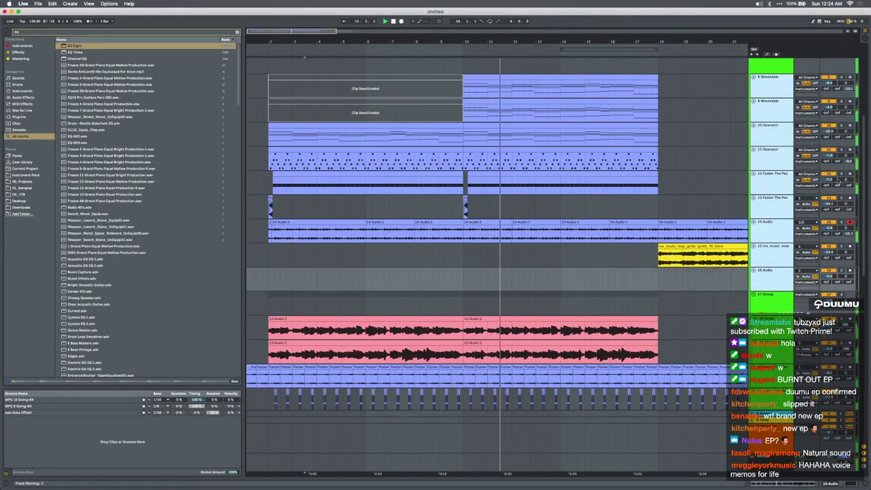
{"action": "left_click", "coordinate": [772, 114]}
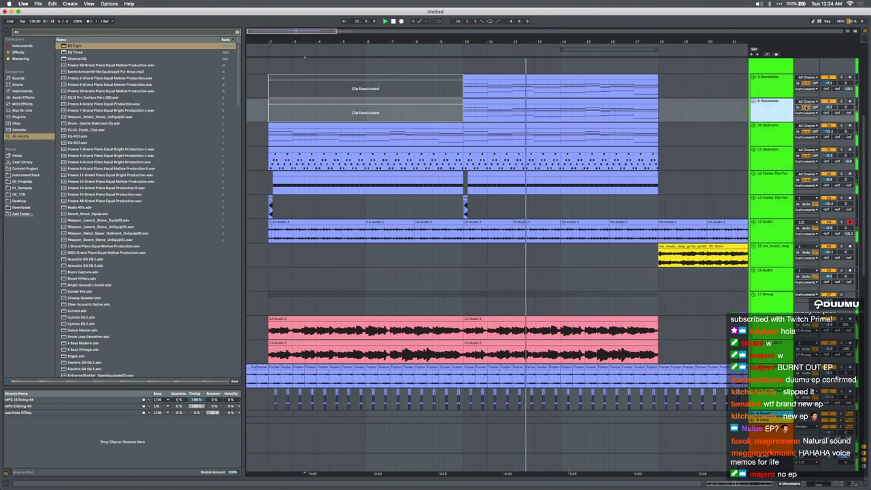
Fold the 9 Wavetable track, solo 8 Wavetable briefly, and move the low band of its last EQ Eight to about 76 Hz
{"action": "left_click", "coordinate": [753, 101]}
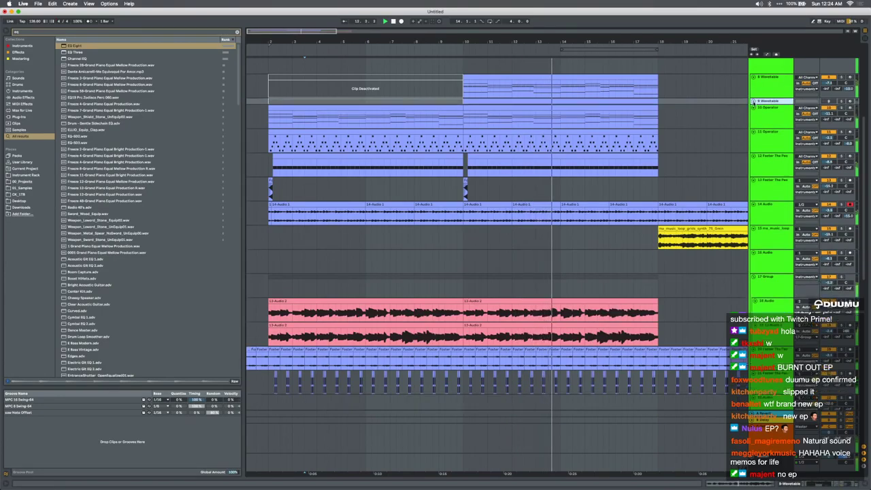
{"action": "left_click", "coordinate": [841, 77]}
{"action": "left_click", "coordinate": [779, 82]}
{"action": "left_click", "coordinate": [789, 484]}
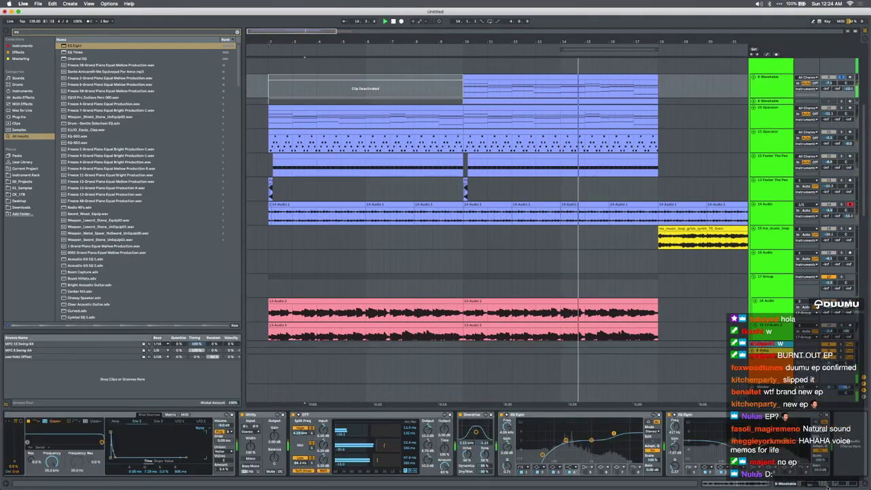
{"action": "left_click", "coordinate": [690, 472]}
{"action": "left_click_drag", "start_coordinate": [709, 445], "coordinate": [719, 449]}
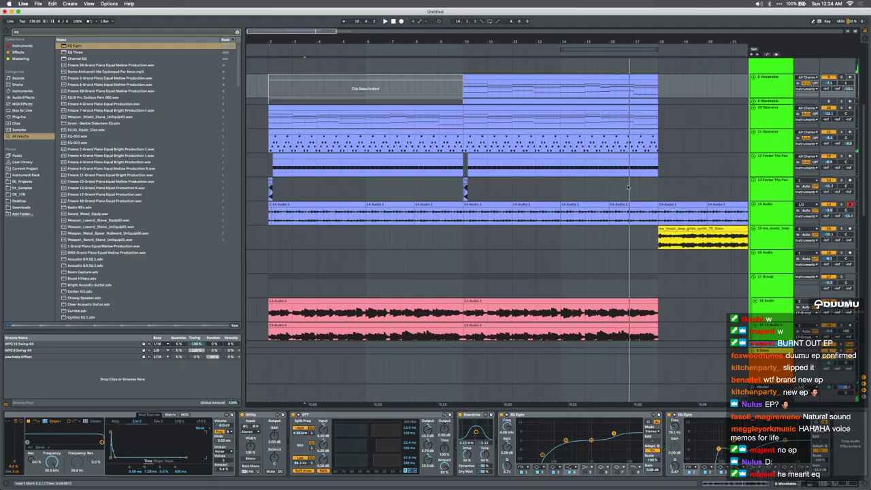
Play the full mix from bar 9 and review the instrument and percussion tracks leading up to bar 18
{"action": "key", "text": "minus"}
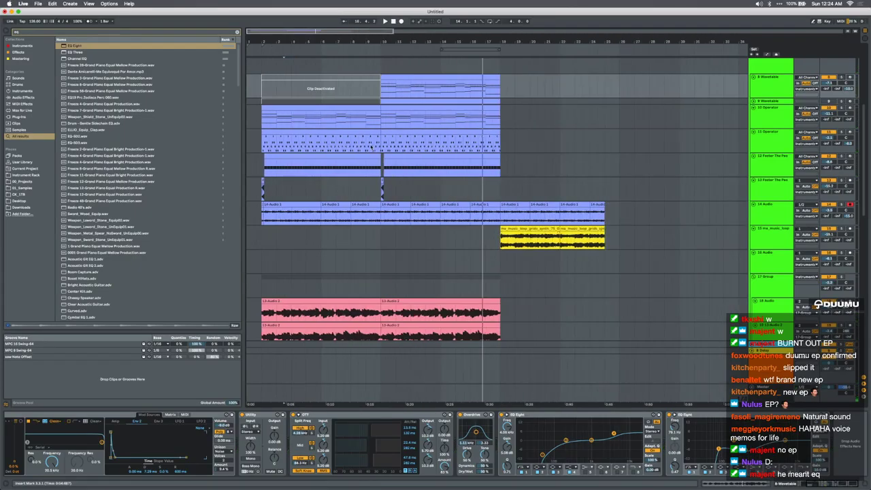
{"action": "left_click", "coordinate": [372, 147]}
{"action": "key", "text": "space"}
{"action": "scroll", "coordinate": [372, 205], "scroll_direction": "up", "scroll_amount": 3}
{"action": "scroll", "coordinate": [372, 206], "scroll_direction": "down", "scroll_amount": 2}
{"action": "scroll", "coordinate": [373, 206], "scroll_direction": "down", "scroll_amount": 10}
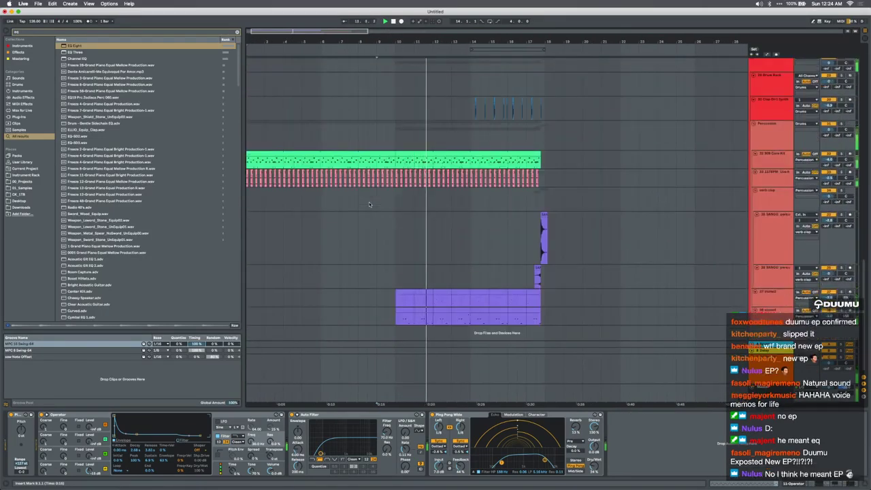
{"action": "scroll", "coordinate": [467, 255], "scroll_direction": "up", "scroll_amount": 5}
{"action": "scroll", "coordinate": [467, 255], "scroll_direction": "up", "scroll_amount": 3}
{"action": "scroll", "coordinate": [467, 256], "scroll_direction": "up", "scroll_amount": 4}
{"action": "scroll", "coordinate": [468, 256], "scroll_direction": "up", "scroll_amount": 8}
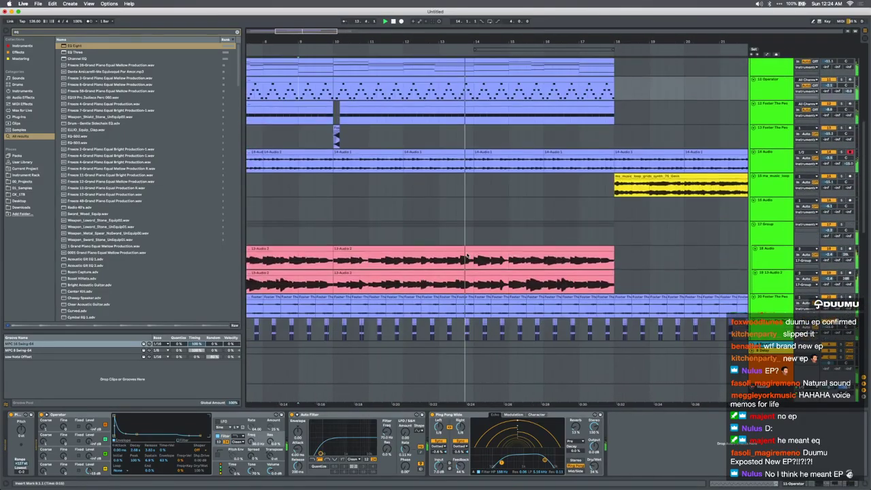
{"action": "scroll", "coordinate": [468, 256], "scroll_direction": "down", "scroll_amount": 15}
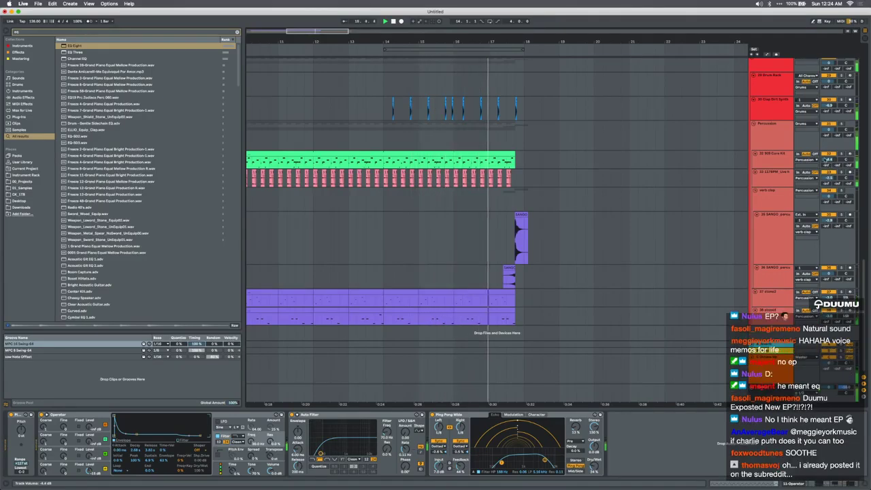
Duplicate the 11 Operator track's clip so that it also fills bars 18 to 26
{"action": "left_click", "coordinate": [523, 144]}
{"action": "scroll", "coordinate": [523, 146], "scroll_direction": "up", "scroll_amount": 10}
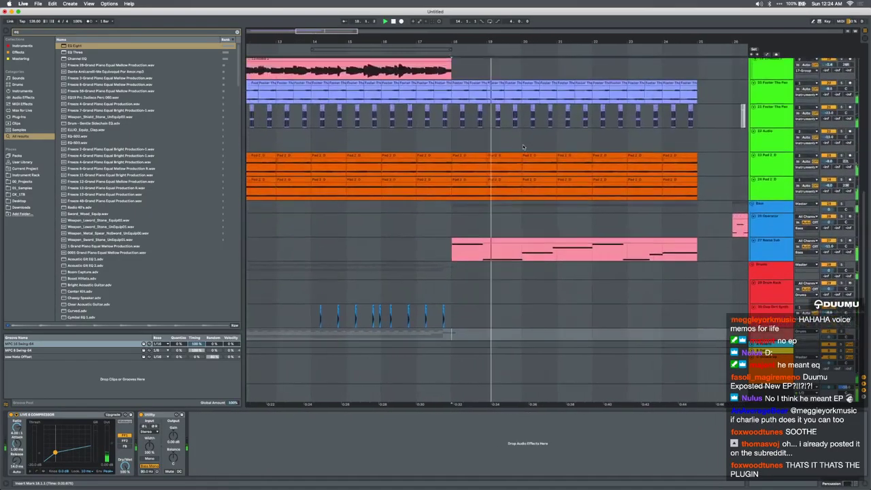
{"action": "scroll", "coordinate": [523, 147], "scroll_direction": "up", "scroll_amount": 4}
{"action": "scroll", "coordinate": [523, 147], "scroll_direction": "left", "scroll_amount": 2}
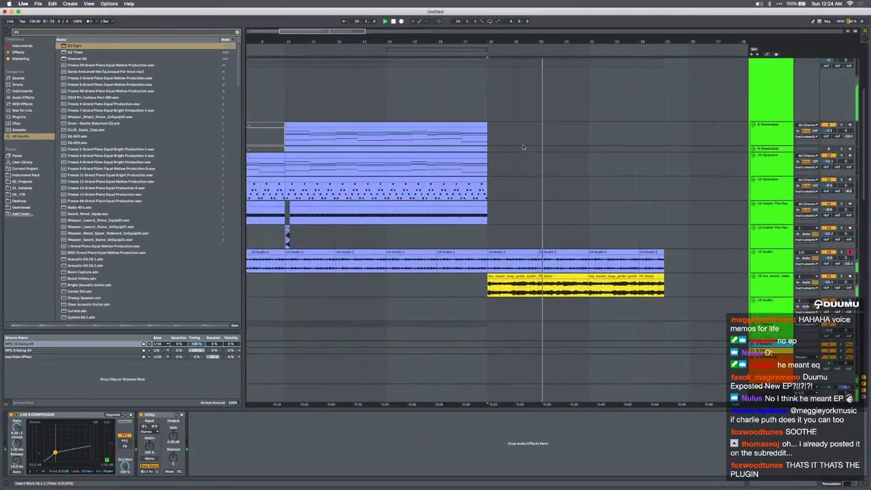
{"action": "scroll", "coordinate": [523, 147], "scroll_direction": "down", "scroll_amount": 3}
{"action": "left_click", "coordinate": [494, 182]}
{"action": "key", "text": "super+d"}
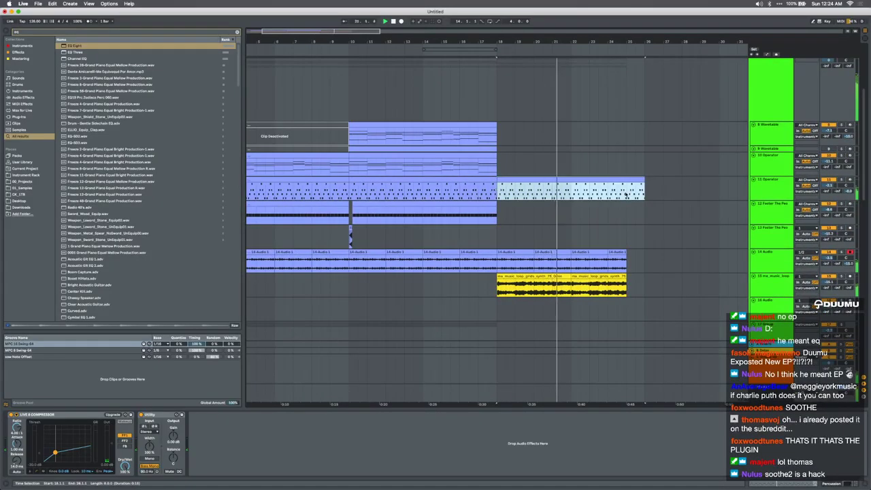
Trim the 11 Operator clip so it ends at bar 25, in line with the audio loops
{"action": "left_click_drag", "start_coordinate": [626, 191], "coordinate": [653, 191]}
{"action": "key", "text": "Delete"}
{"action": "left_click", "coordinate": [780, 196]}
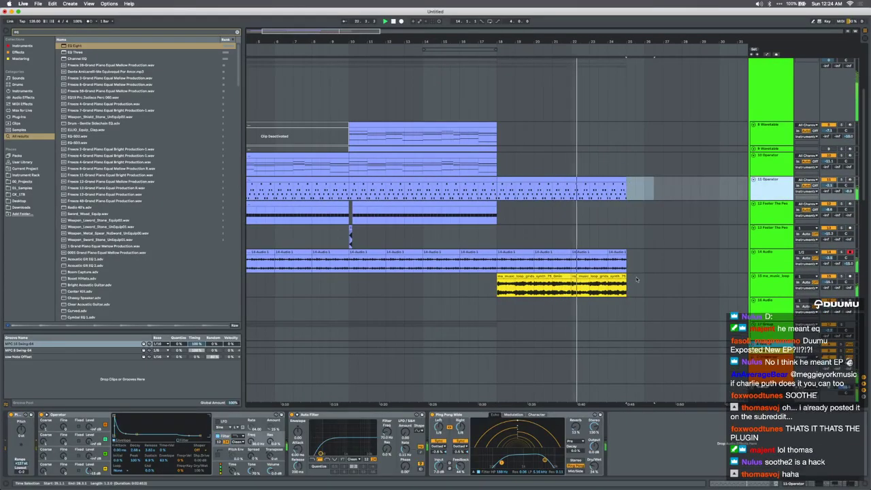
Duplicate the Foster The People clips on tracks 12 and 13 from bar 18, and cut the copy off at bar 25
{"action": "left_click_drag", "start_coordinate": [350, 212], "coordinate": [494, 241]}
{"action": "key", "text": "ctrl+d"}
{"action": "left_click", "coordinate": [636, 214]}
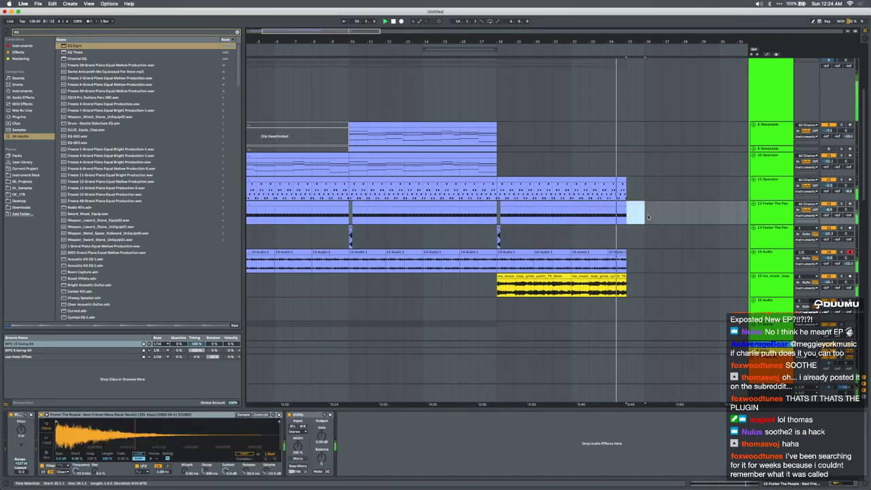
{"action": "left_click", "coordinate": [627, 217]}
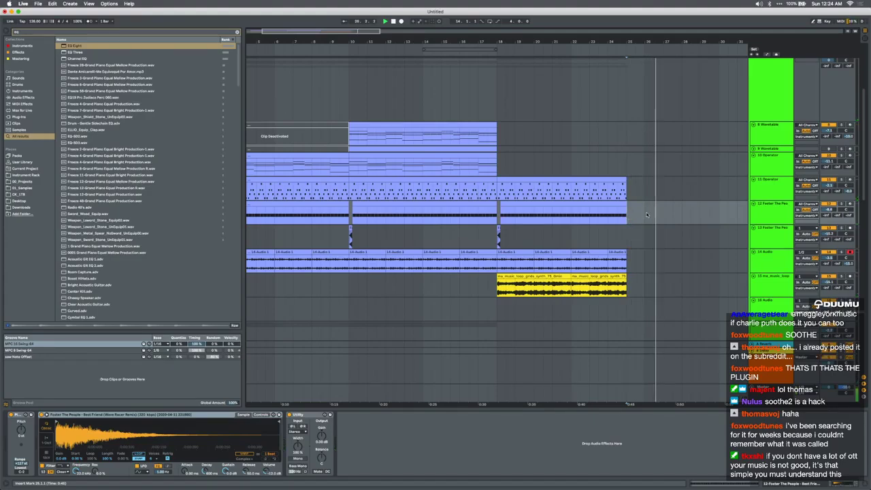
Insert an audio track below 11 Operator and place a copy of the acapella track there with its clip and effects
{"action": "scroll", "coordinate": [647, 197], "scroll_direction": "up", "scroll_amount": 5}
{"action": "left_click_drag", "start_coordinate": [640, 109], "coordinate": [658, 124]}
{"action": "left_click", "coordinate": [623, 123]}
{"action": "key", "text": "space"}
{"action": "key", "text": "Delete"}
{"action": "key", "text": "plus"}
{"action": "key", "text": "plus"}
{"action": "key", "text": "plus"}
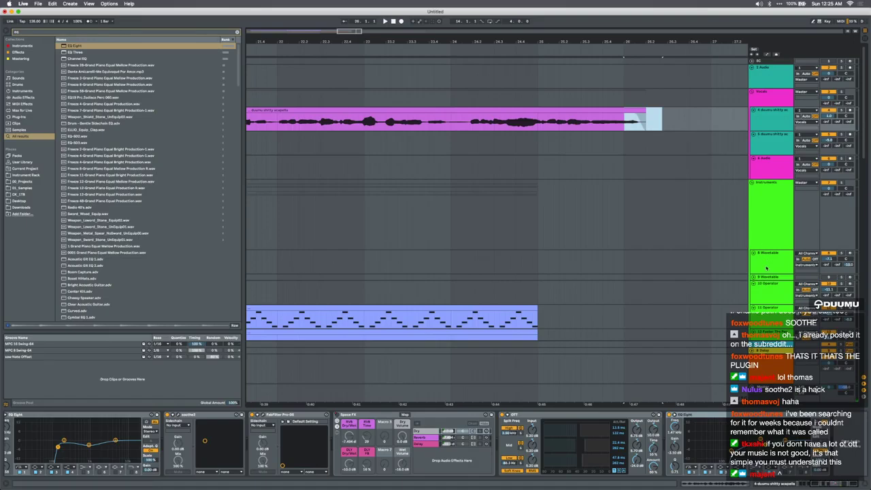
{"action": "left_click", "coordinate": [766, 307]}
{"action": "key", "text": "super+t"}
{"action": "left_click_drag", "start_coordinate": [656, 110], "coordinate": [624, 110]}
{"action": "left_click_drag", "start_coordinate": [772, 106], "coordinate": [771, 318]}
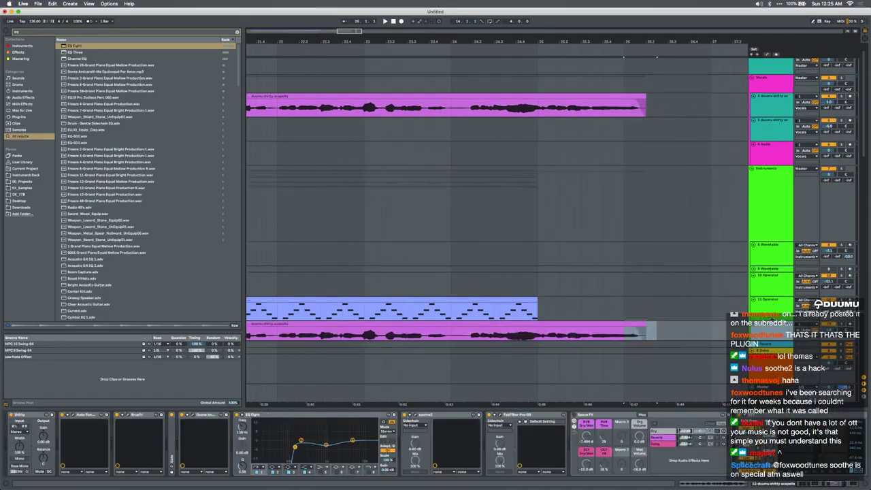
Keep only the tail after bar 26 in the copied acapella and remove that tail from the original vocal clip
{"action": "scroll", "coordinate": [626, 255], "scroll_direction": "down", "scroll_amount": 5}
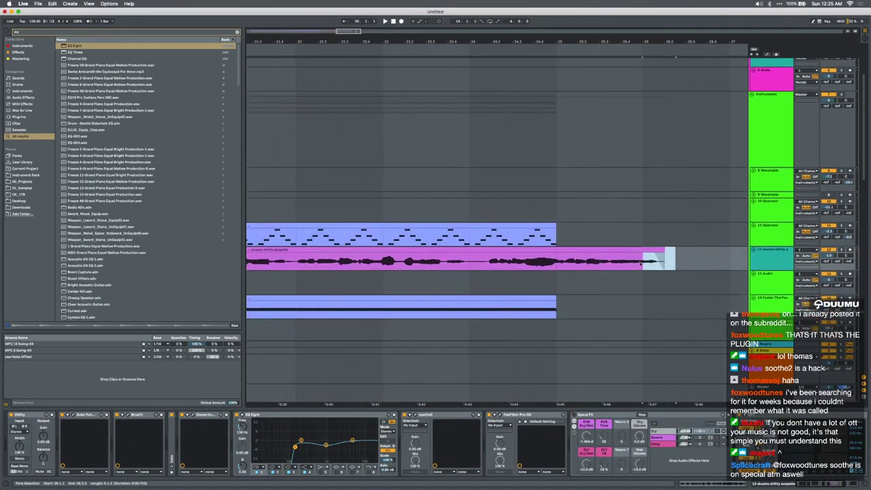
{"action": "left_click", "coordinate": [627, 254]}
{"action": "scroll", "coordinate": [666, 252], "scroll_direction": "up", "scroll_amount": 4}
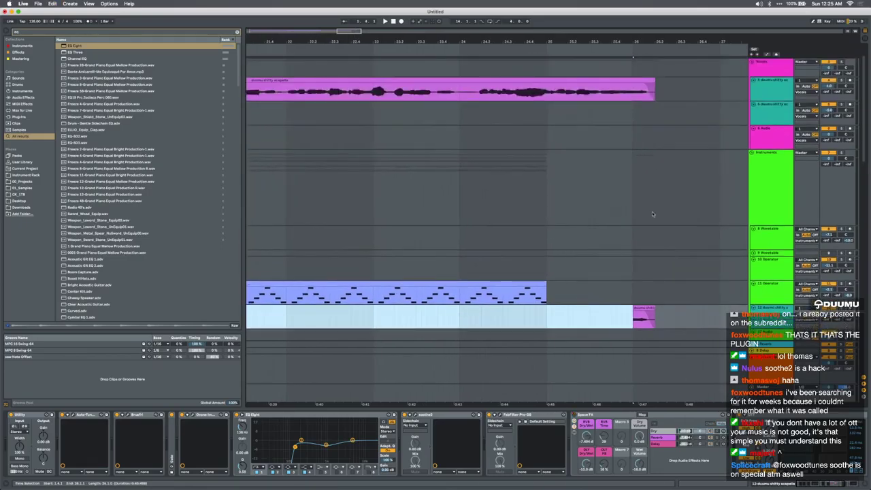
{"action": "left_click_drag", "start_coordinate": [632, 89], "coordinate": [666, 96]}
{"action": "left_click", "coordinate": [638, 334]}
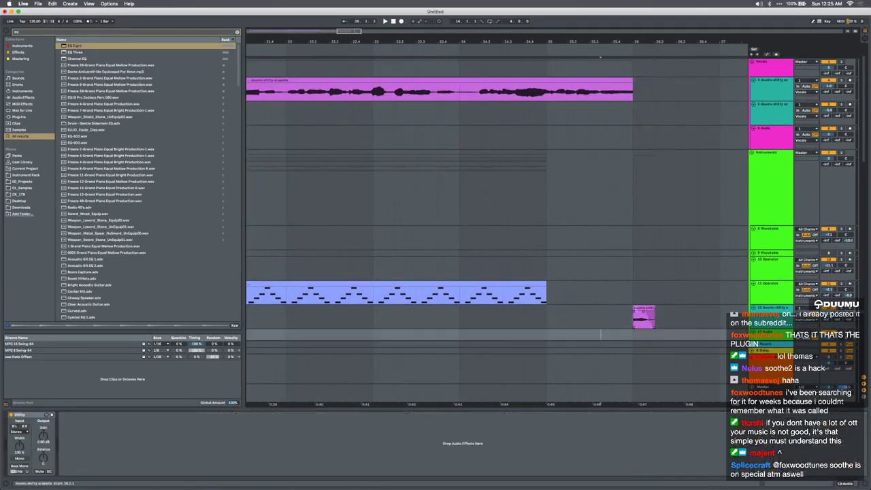
{"action": "left_click", "coordinate": [647, 308]}
{"action": "key", "text": "space"}
{"action": "key", "text": "super+d"}
{"action": "key", "text": "super+d"}
{"action": "key", "text": "super+d"}
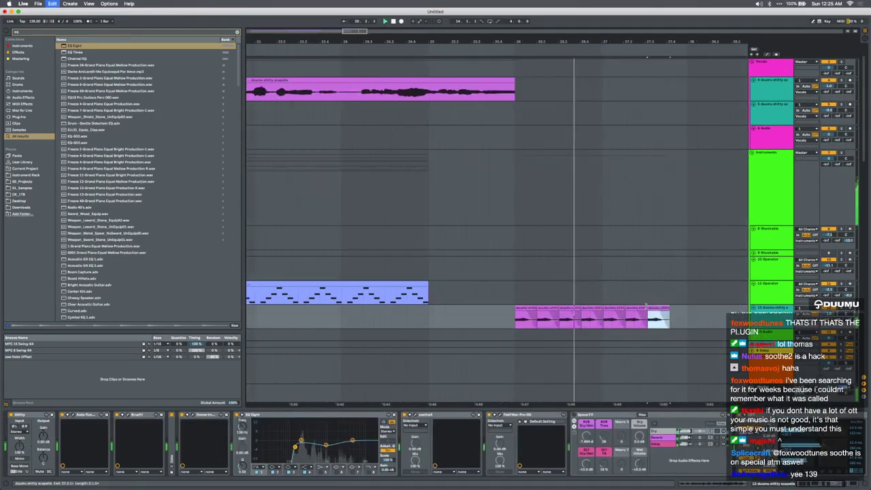
{"action": "key", "text": "super+z"}
{"action": "key", "text": "super+z"}
{"action": "key", "text": "super+z"}
{"action": "key", "text": "space"}
Shorten the vocal chop to about half a beat and repeat it on every beat from bar 26 to bar 30
{"action": "left_click_drag", "start_coordinate": [535, 308], "coordinate": [526, 308]}
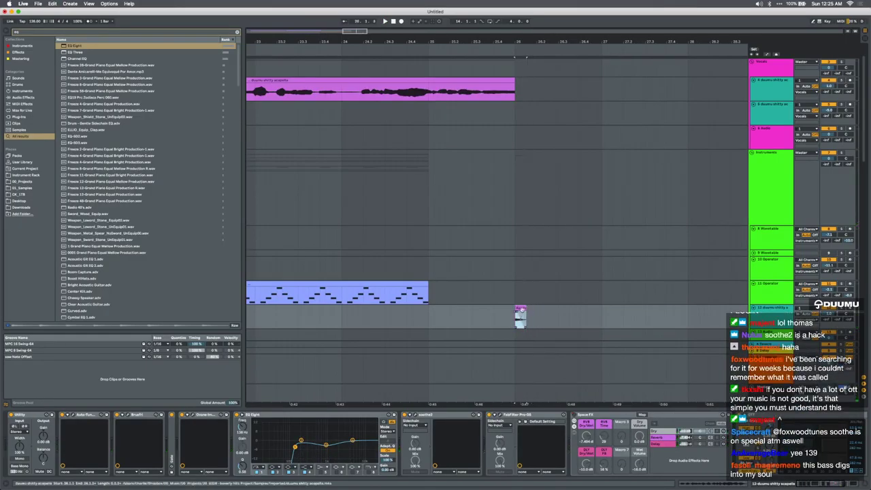
{"action": "key", "text": "super+d"}
{"action": "key", "text": "space"}
{"action": "key", "text": "super+d"}
{"action": "key", "text": "super+d"}
{"action": "key", "text": "super+d"}
{"action": "key", "text": "super+d"}
{"action": "key", "text": "super+d"}
{"action": "key", "text": "super+d"}
{"action": "key", "text": "super+d"}
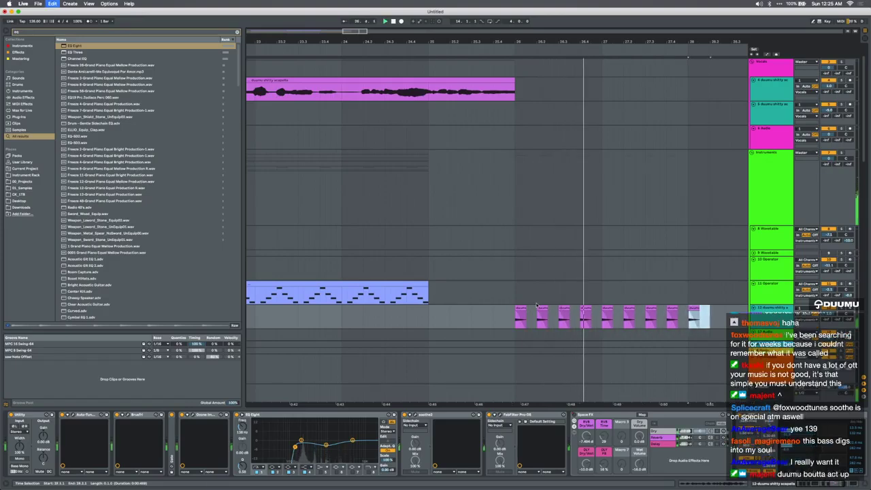
{"action": "key", "text": "super+d"}
{"action": "key", "text": "super+d"}
{"action": "key", "text": "super+d"}
{"action": "scroll", "coordinate": [520, 313], "scroll_direction": "down", "scroll_amount": 5}
{"action": "key", "text": "super+d"}
{"action": "key", "text": "super+d"}
{"action": "key", "text": "super+d"}
{"action": "key", "text": "super+d"}
{"action": "key", "text": "super+d"}
{"action": "key", "text": "super+z"}
Select the vocal chops, loop bars 26 to 30, and listen to them
{"action": "left_click", "coordinate": [470, 321], "text": "shift"}
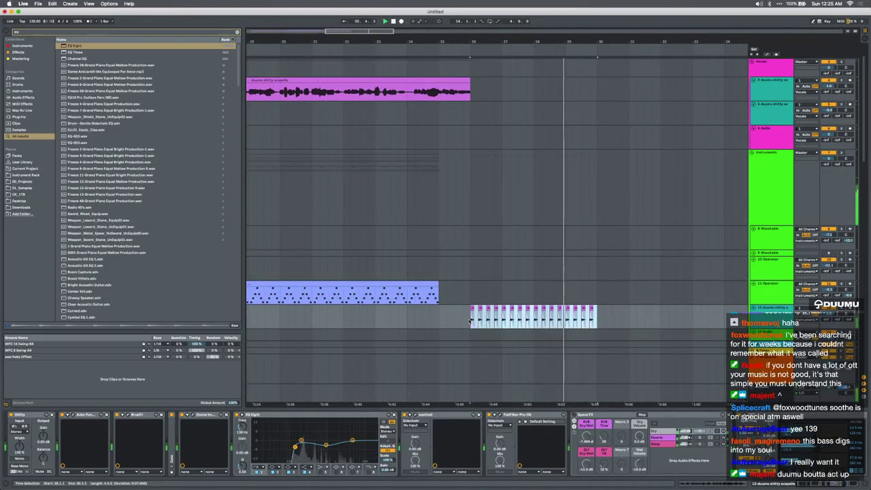
{"action": "key", "text": "super+l"}
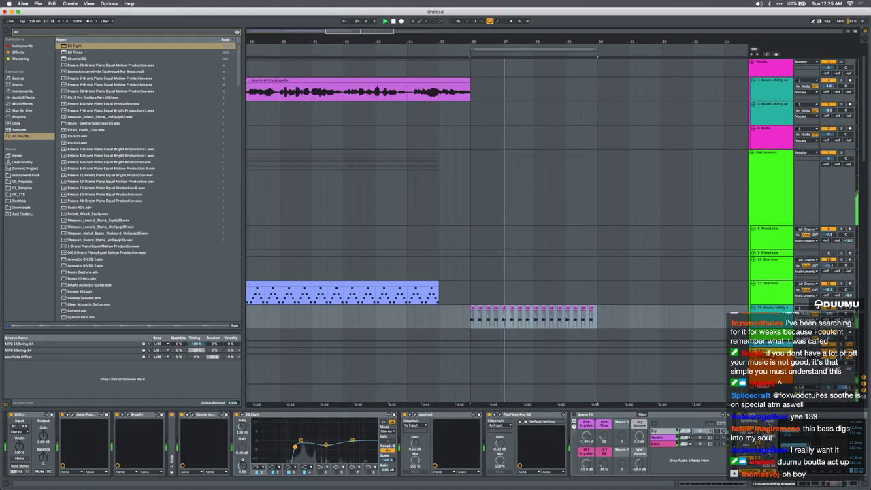
{"action": "scroll", "coordinate": [435, 446], "scroll_direction": "right", "scroll_amount": 4}
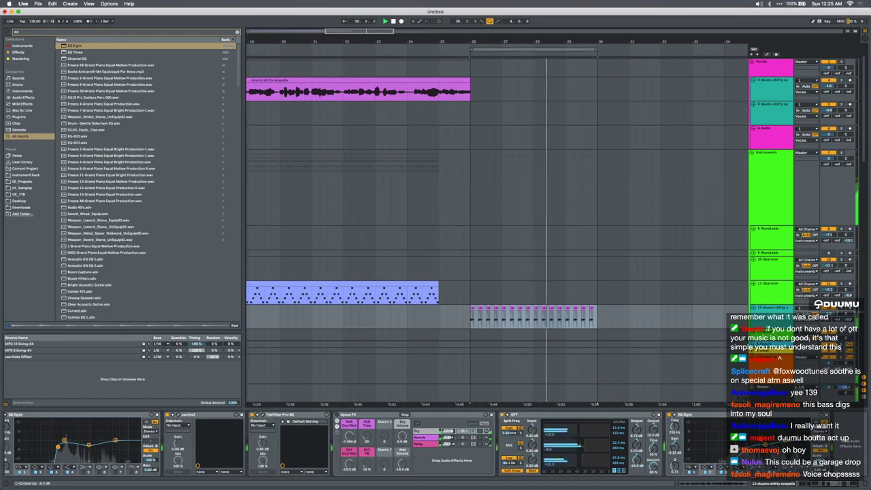
{"action": "key", "text": "space"}
{"action": "left_click", "coordinate": [602, 323]}
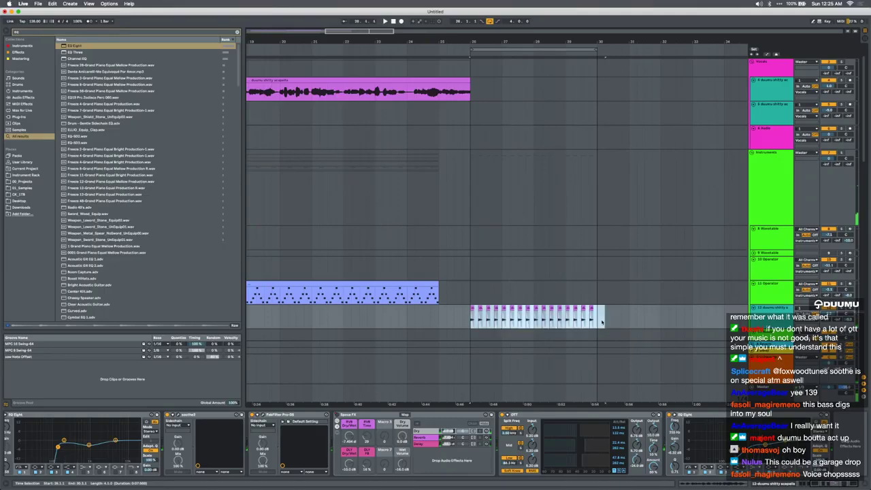
Hide the device view and insert a new audio track below the percussion tracks
{"action": "scroll", "coordinate": [599, 323], "scroll_direction": "down", "scroll_amount": 15}
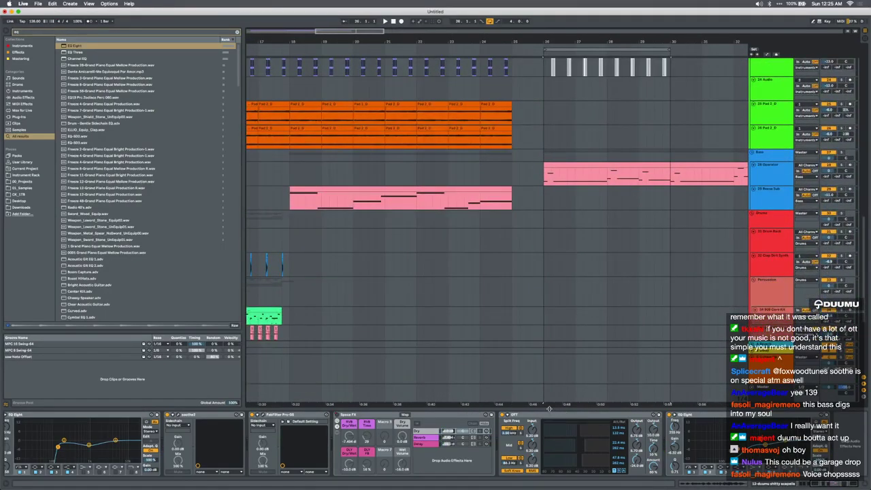
{"action": "left_click_drag", "start_coordinate": [549, 409], "coordinate": [551, 411]}
{"action": "scroll", "coordinate": [549, 227], "scroll_direction": "up", "scroll_amount": 12}
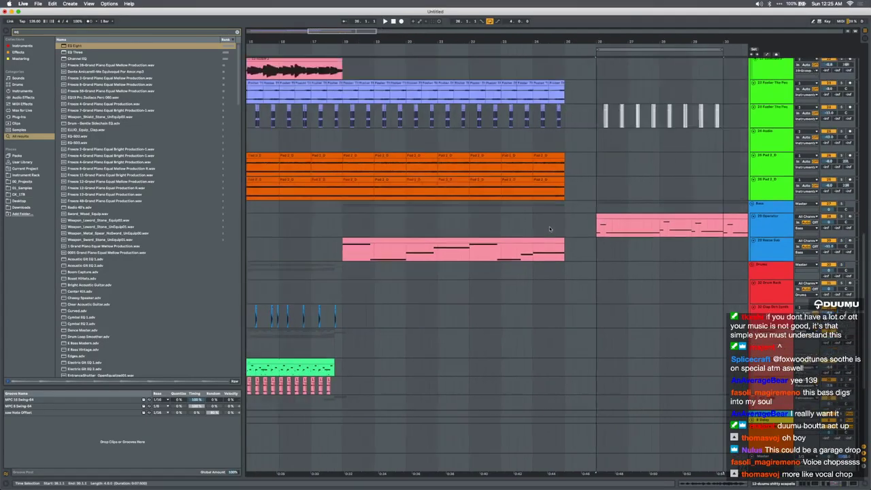
{"action": "scroll", "coordinate": [549, 230], "scroll_direction": "down", "scroll_amount": 10}
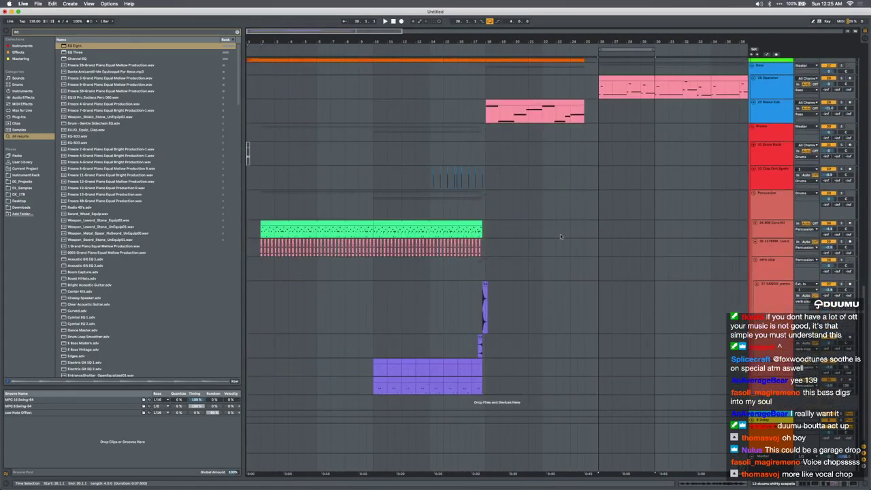
{"action": "left_click", "coordinate": [780, 139]}
{"action": "key", "text": "super+t"}
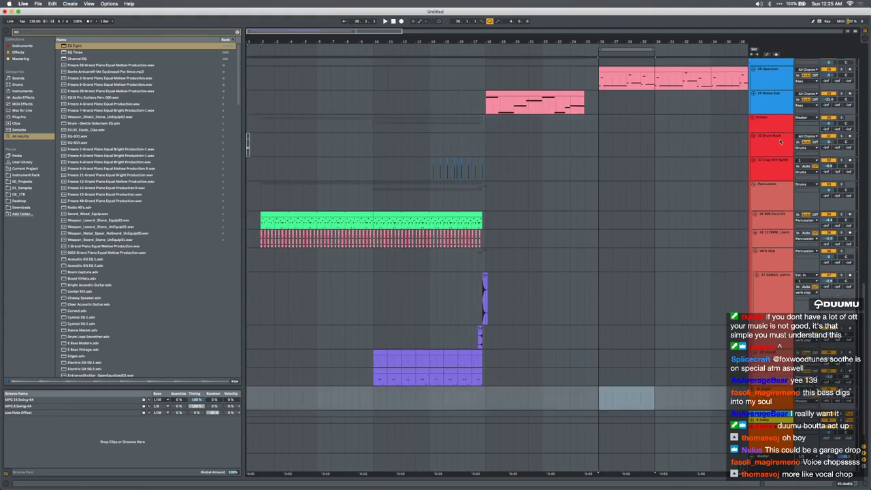
Search for "Impact 02" and place the KUURO impact sample on the new track so its hit lands on bar 18
{"action": "key", "text": "super+f"}
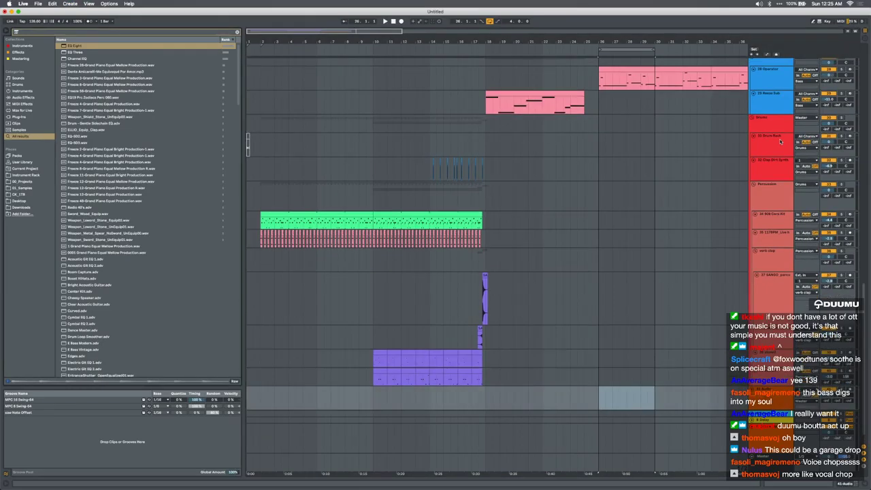
{"action": "key", "text": "super+f"}
{"action": "type", "text": "Impact 02"}
{"action": "left_click_drag", "start_coordinate": [89, 45], "coordinate": [472, 398]}
{"action": "key", "text": "plus"}
{"action": "left_click_drag", "start_coordinate": [557, 389], "coordinate": [586, 391]}
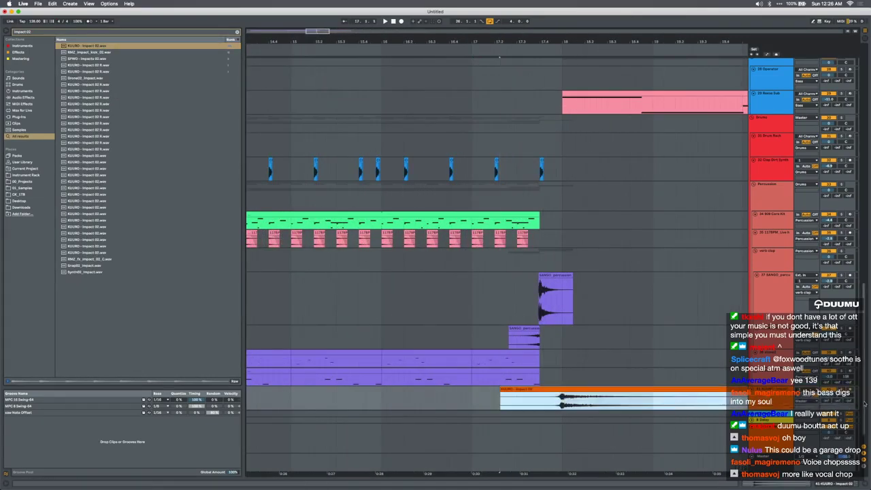
Lower the impact track's volume to about -8 dB while playing the transition into bar 18
{"action": "left_click_drag", "start_coordinate": [829, 395], "coordinate": [828, 400]}
{"action": "left_click", "coordinate": [449, 398]}
{"action": "key", "text": "space"}
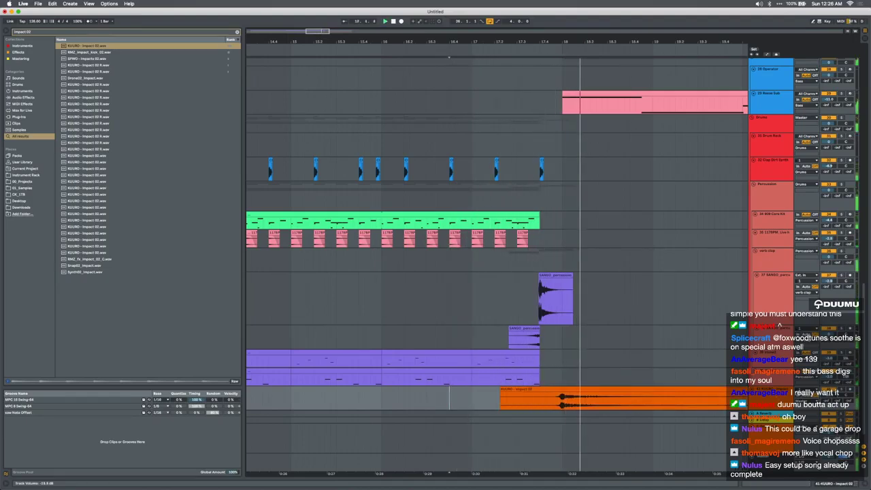
{"action": "key", "text": "space"}
{"action": "key", "text": "space"}
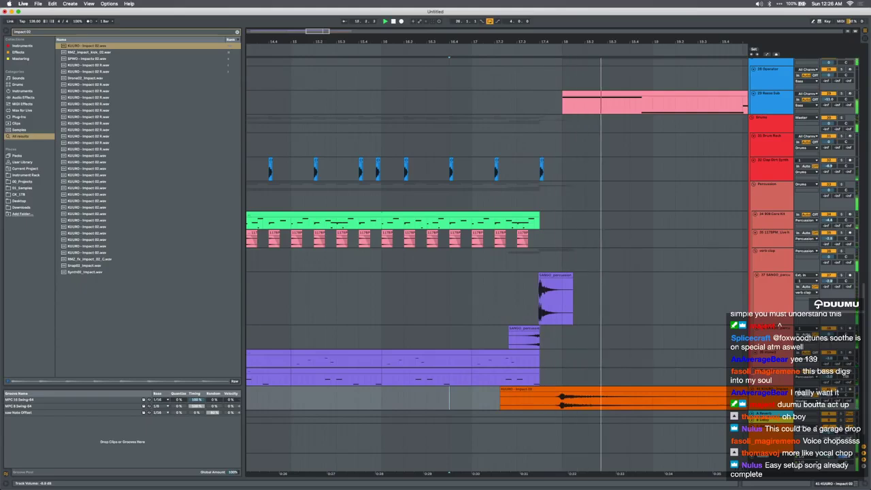
Insert another audio track below the impact, search for "noise crash", and place Noise Crash.wav from bar 11 on it
{"action": "scroll", "coordinate": [658, 375], "scroll_direction": "down", "scroll_amount": 4}
{"action": "scroll", "coordinate": [658, 374], "scroll_direction": "down", "scroll_amount": 2}
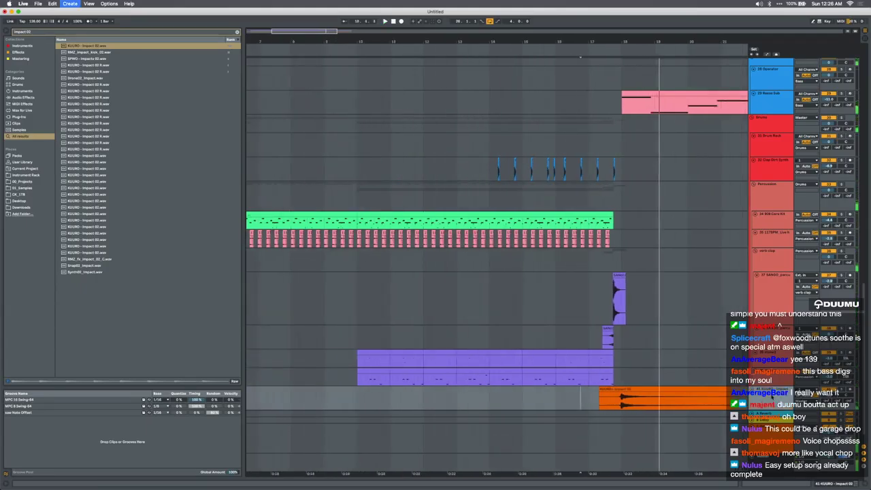
{"action": "scroll", "coordinate": [657, 374], "scroll_direction": "down", "scroll_amount": 1}
{"action": "key", "text": "super+f"}
{"action": "type", "text": "noise"}
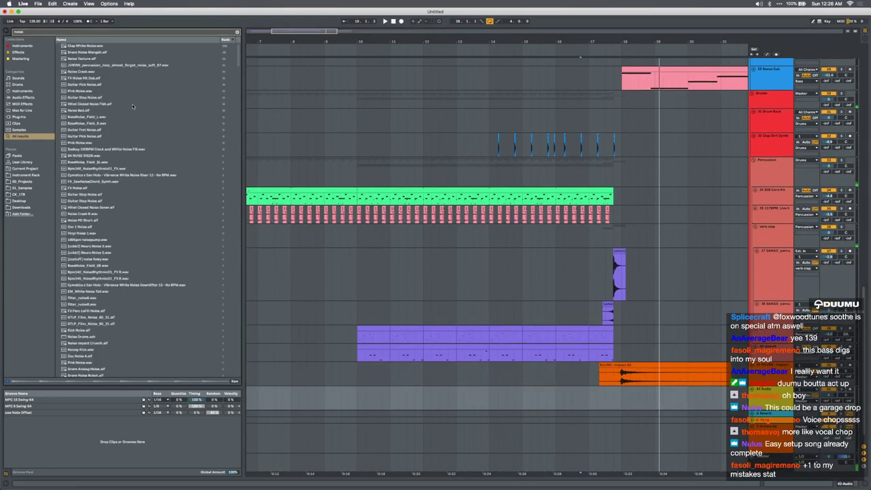
{"action": "type", "text": " crash"}
{"action": "left_click_drag", "start_coordinate": [81, 47], "coordinate": [419, 398]}
{"action": "left_click_drag", "start_coordinate": [606, 389], "coordinate": [581, 388]}
Turn off warping on the noise crash, reverse its section up to bar 18, and delete the remainder beyond bar 18
{"action": "double_click", "coordinate": [581, 388]}
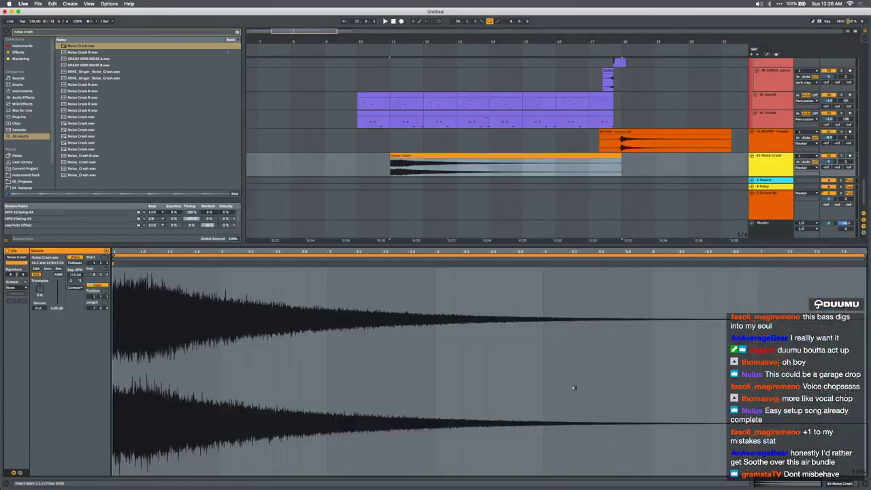
{"action": "left_click", "coordinate": [74, 258]}
{"action": "left_click", "coordinate": [622, 174], "text": "shift"}
{"action": "key", "text": "super+e"}
{"action": "key", "text": "r"}
{"action": "left_click", "coordinate": [638, 160]}
{"action": "key", "text": "Delete"}
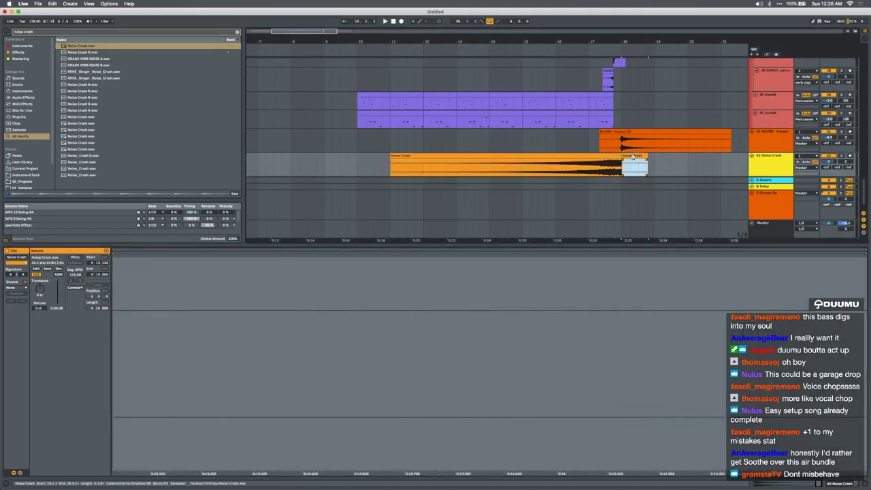
Set the noise crash track's volume to about -16 dB while playing the swell into bar 18
{"action": "left_click_drag", "start_coordinate": [818, 177], "coordinate": [820, 156]}
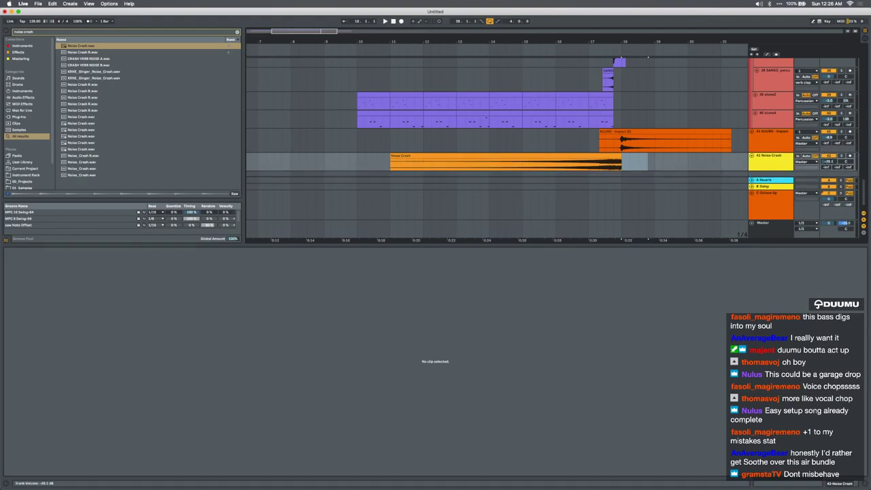
{"action": "left_click", "coordinate": [604, 163]}
{"action": "key", "text": "space"}
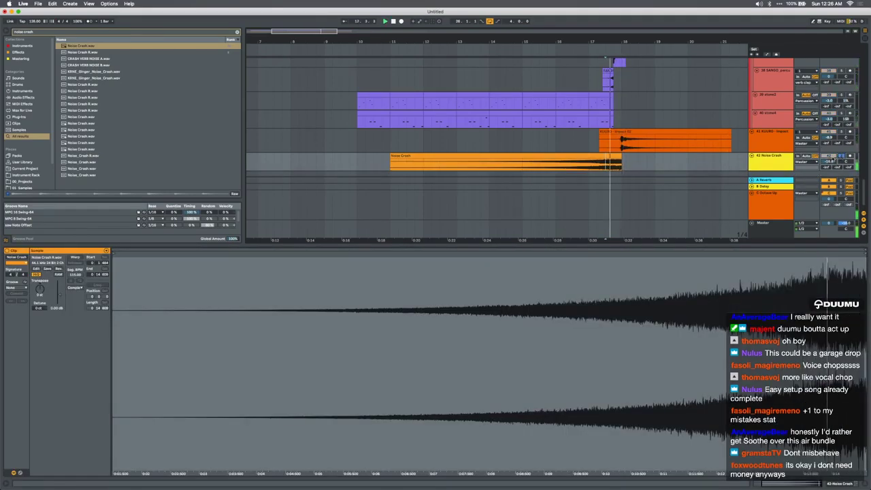
{"action": "key", "text": "super+alt+l"}
{"action": "key", "text": "space"}
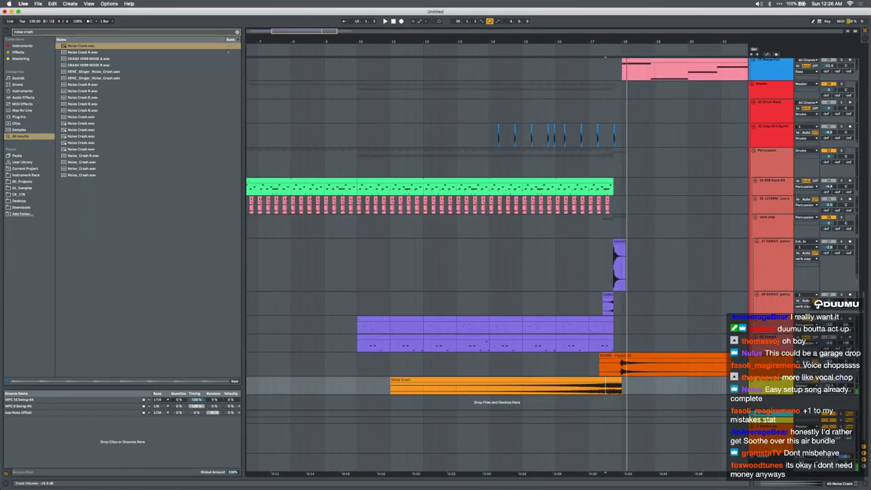
Group the impact and noise crash tracks as "wet fx"
{"action": "left_click", "coordinate": [770, 368]}
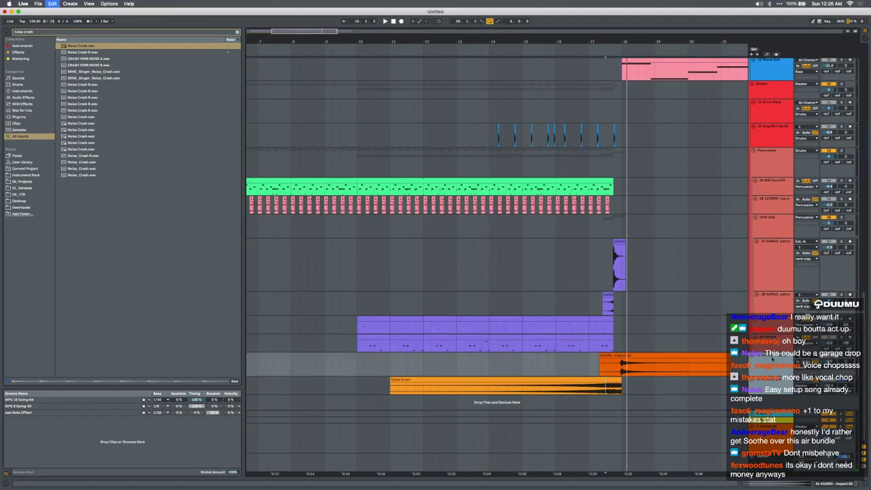
{"action": "key", "text": "super+g"}
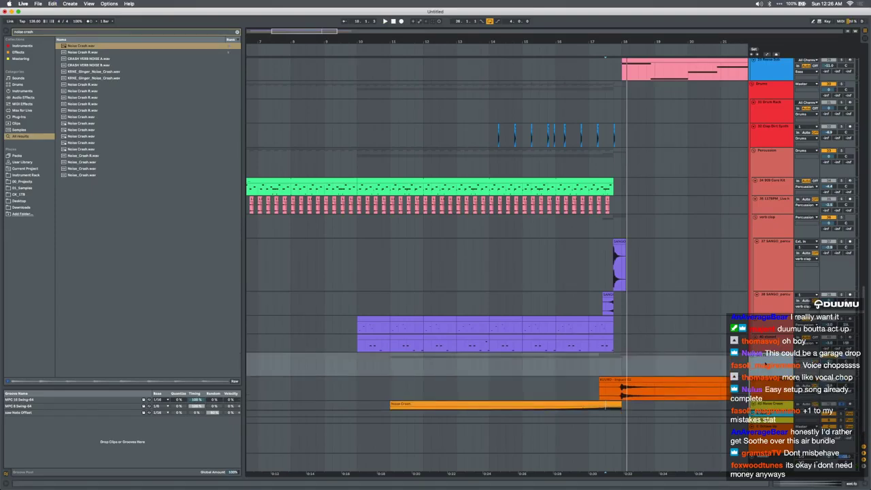
{"action": "key", "text": "super+f"}
Insert two empty audio tracks below the wet fx group and group them as "dry fx"
{"action": "key", "text": "super+t"}
{"action": "key", "text": "super+t"}
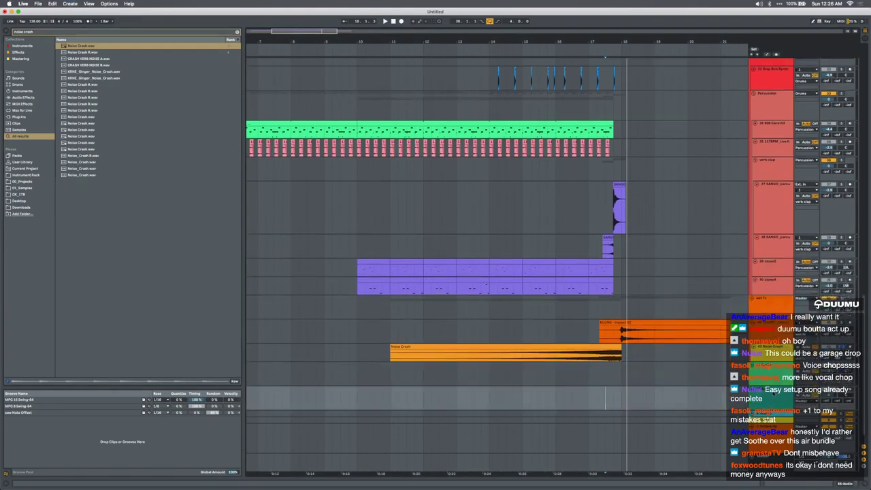
{"action": "key", "text": "Up"}
{"action": "key", "text": "super+f"}
{"action": "left_click", "coordinate": [763, 371]}
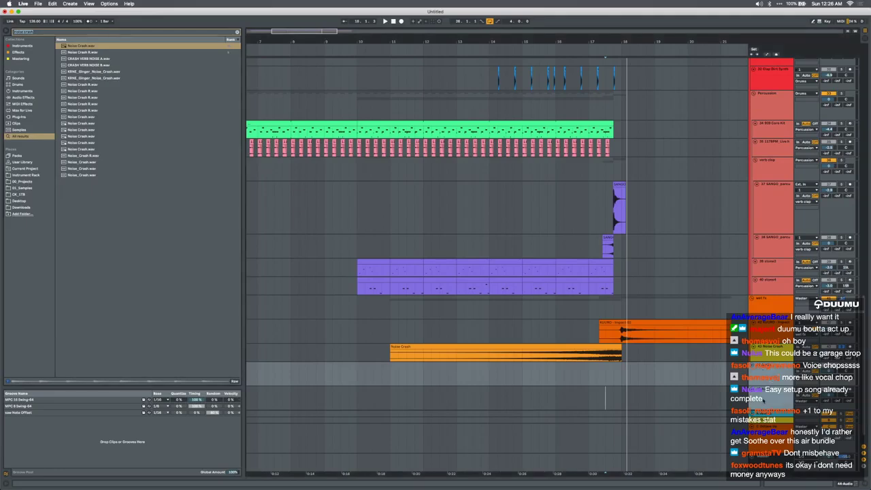
{"action": "key", "text": "super+g"}
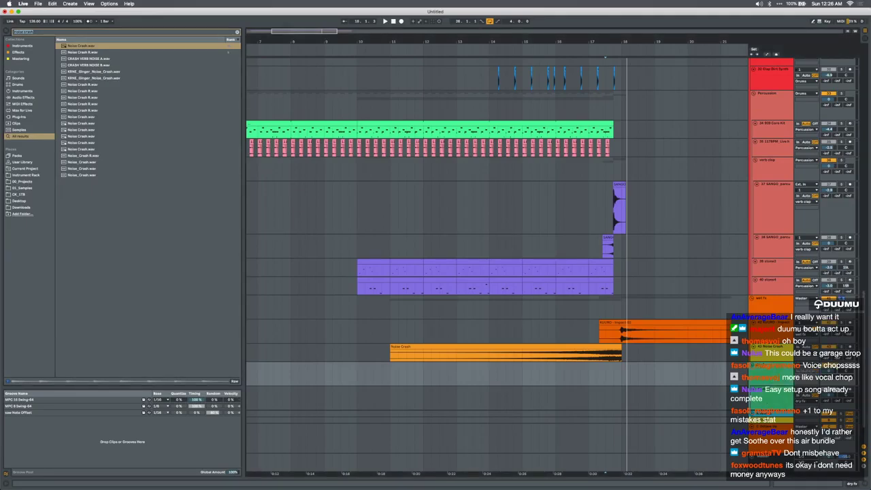
Show the impact track's device chain, find the Space FX rack with the search "space", and add it to that track
{"action": "left_click", "coordinate": [771, 310]}
{"action": "left_click", "coordinate": [852, 483]}
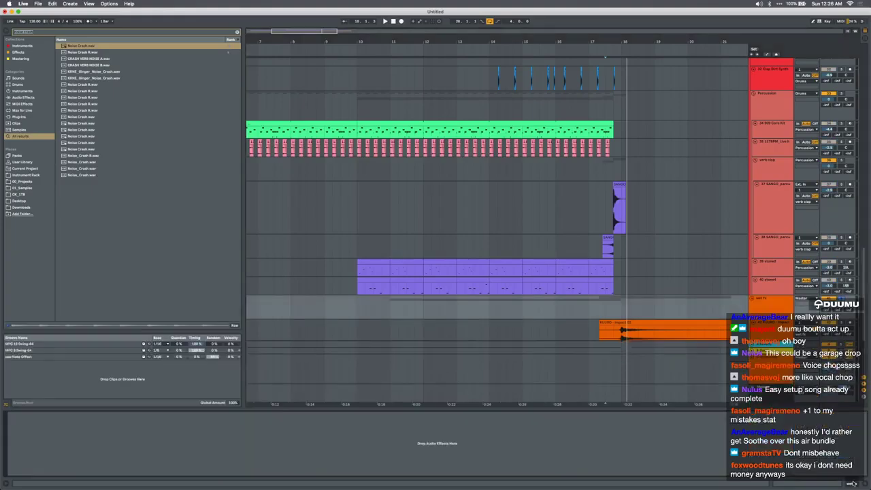
{"action": "scroll", "coordinate": [603, 308], "scroll_direction": "down", "scroll_amount": 4}
{"action": "left_click", "coordinate": [566, 220]}
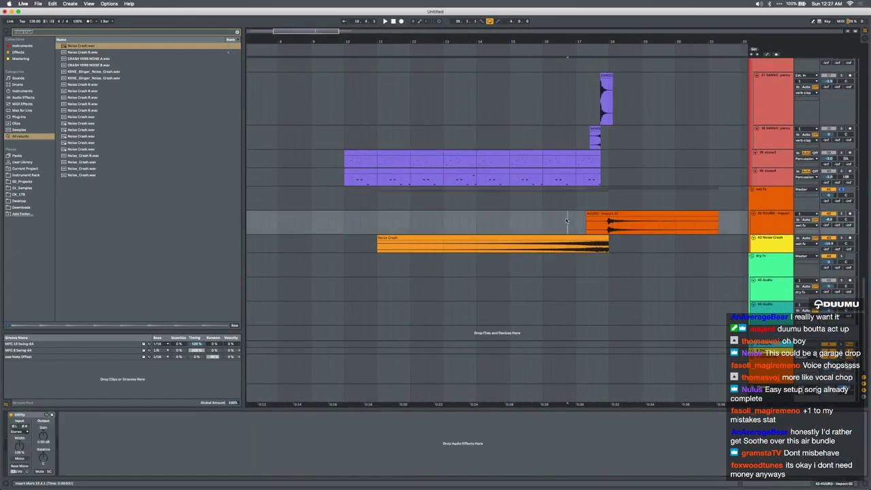
{"action": "key", "text": "super+f"}
{"action": "type", "text": "space"}
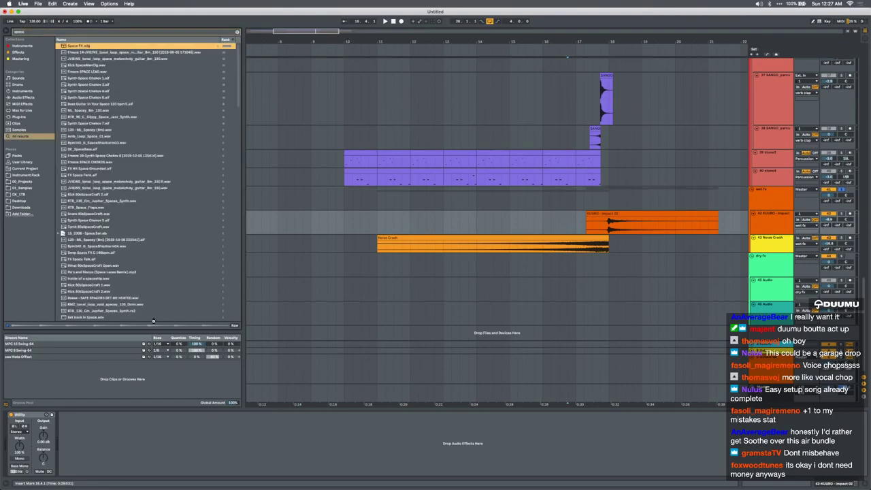
Adjust the Space FX rack's reverb time and save the rack over the existing Space FX preset
{"action": "left_click_drag", "start_coordinate": [107, 443], "coordinate": [108, 444]}
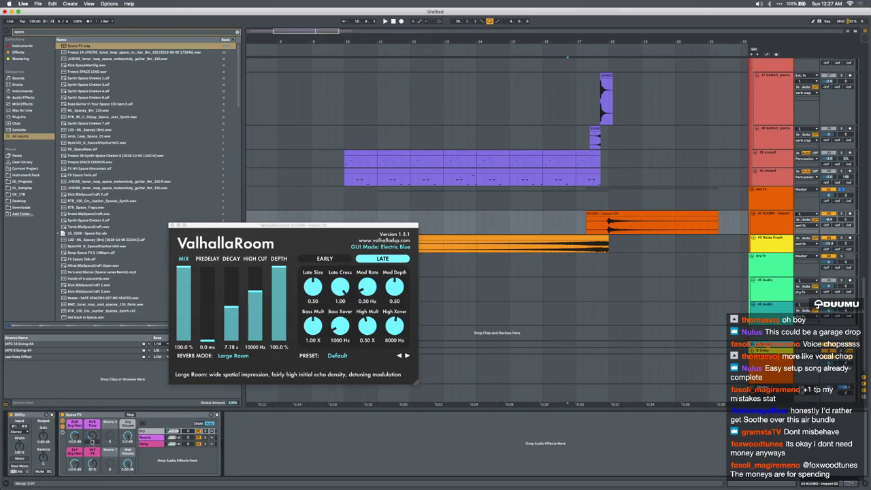
{"action": "left_click", "coordinate": [89, 413]}
{"action": "left_click", "coordinate": [216, 414]}
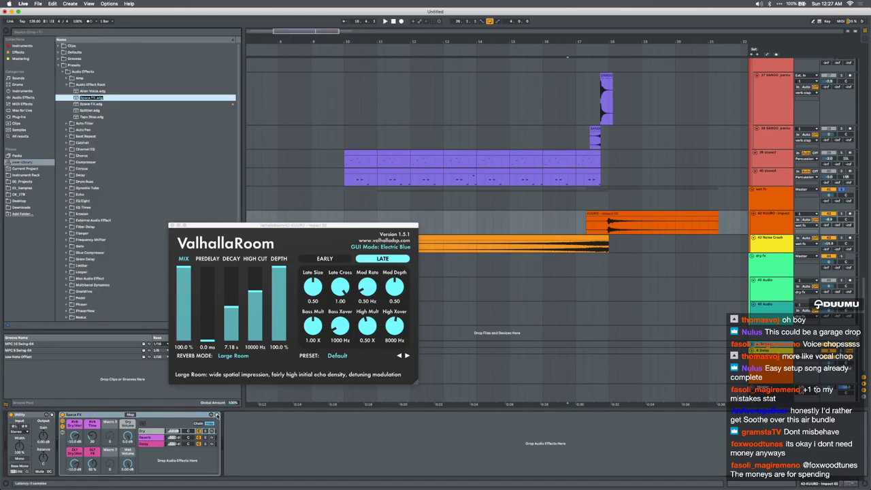
{"action": "key", "text": "Return"}
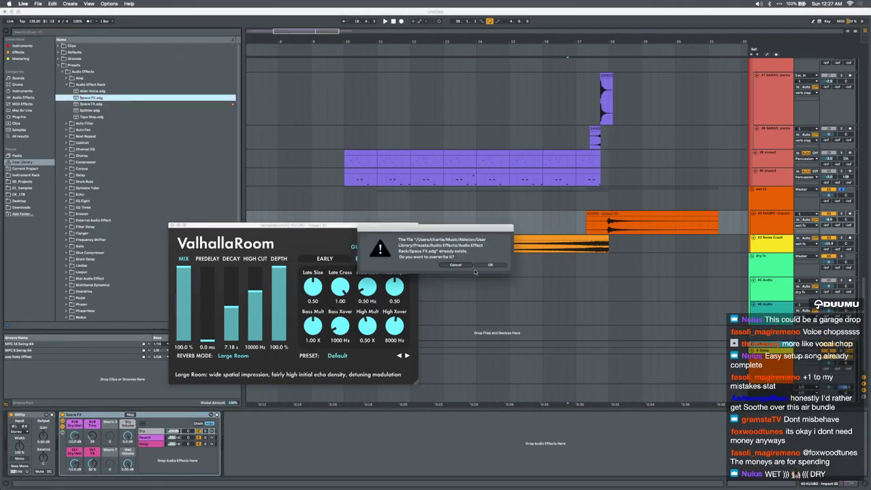
{"action": "left_click", "coordinate": [490, 265]}
{"action": "left_click", "coordinate": [172, 225]}
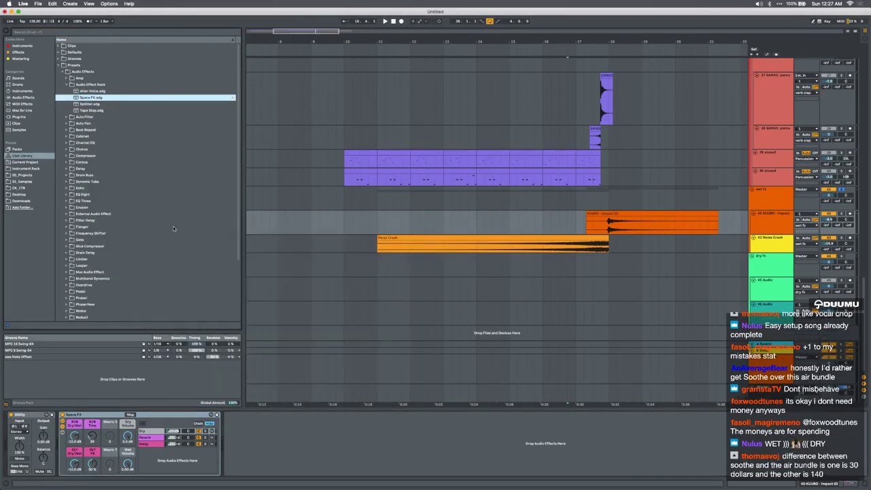
{"action": "left_click", "coordinate": [82, 414]}
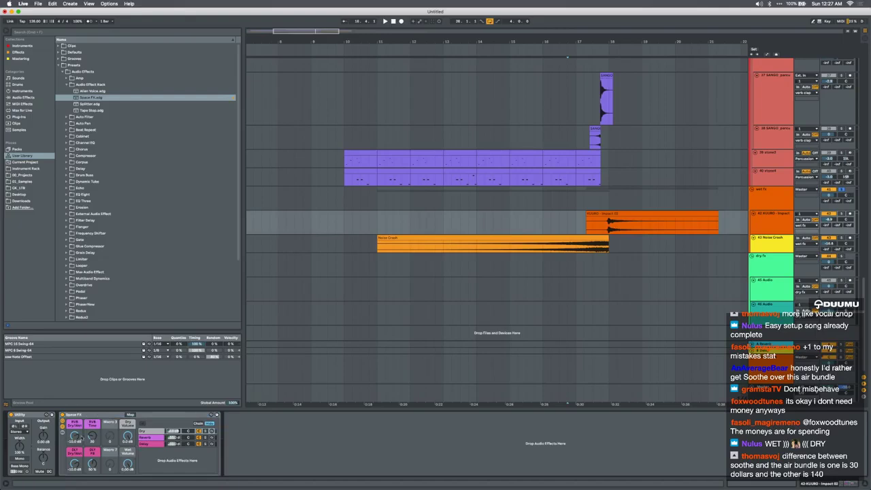
Copy the Space FX rack from the impact track to the wet fx group and set its reverb and delay levels to -5.0 dB
{"action": "left_click", "coordinate": [548, 202]}
{"action": "key", "text": "space"}
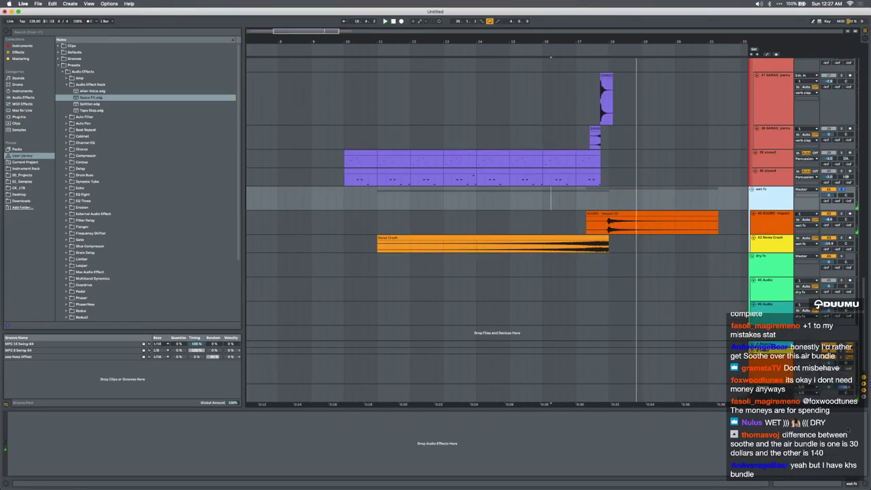
{"action": "left_click", "coordinate": [770, 266]}
{"action": "left_click", "coordinate": [770, 222]}
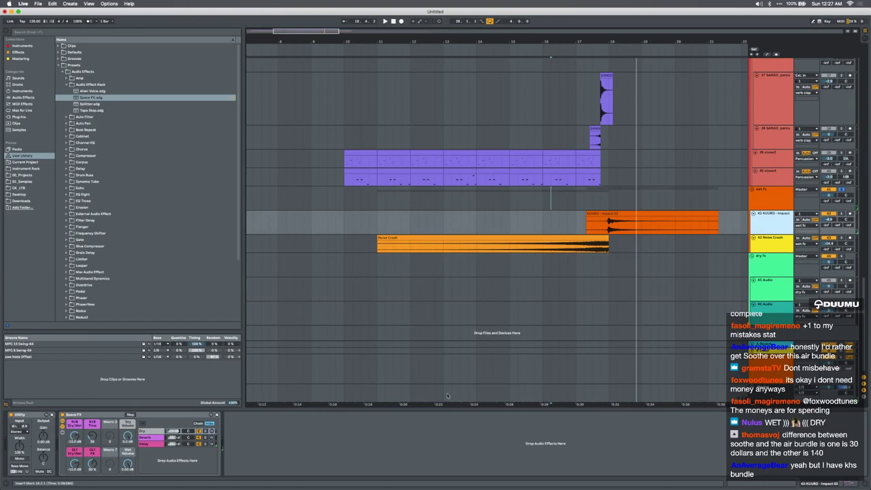
{"action": "left_click", "coordinate": [97, 415]}
{"action": "key", "text": "super+c"}
{"action": "left_click", "coordinate": [771, 195]}
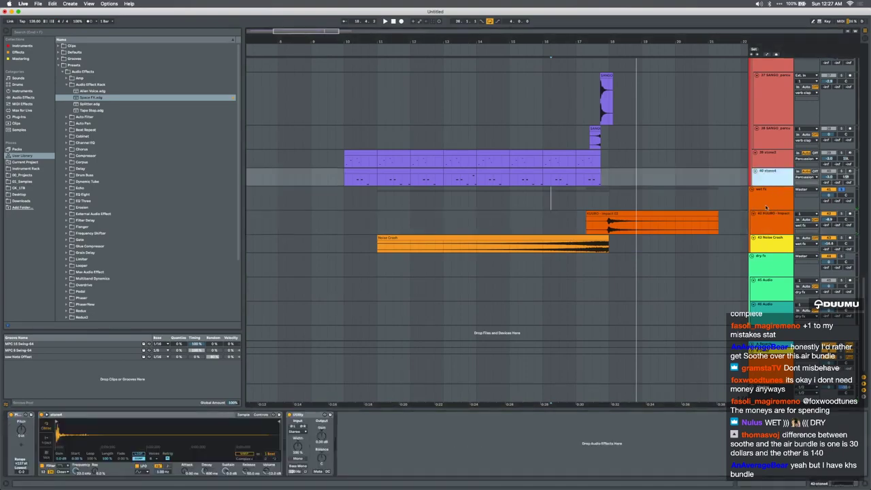
{"action": "key", "text": "super+v"}
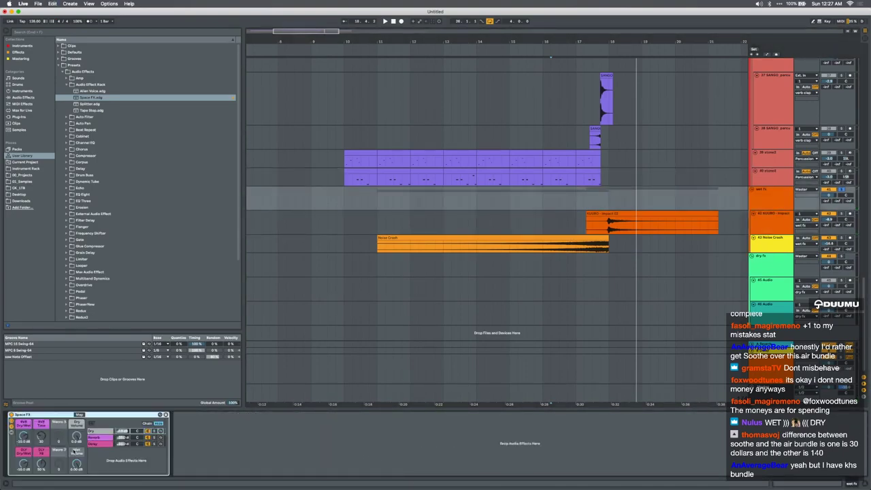
{"action": "left_click", "coordinate": [30, 465]}
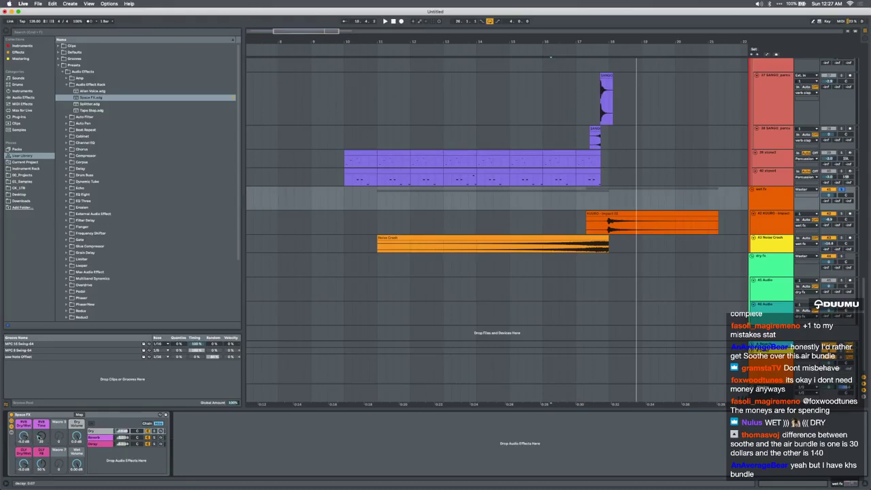
{"action": "key", "text": "space"}
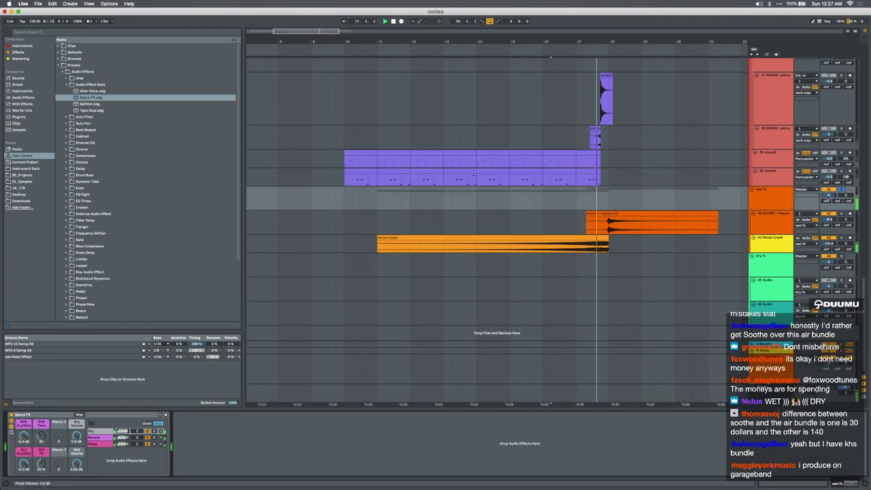
Add an audio track below the noise crash and place the KSHMR Medium Sweep transition at bar 15.3, with track volume about -11 dB
{"action": "left_click", "coordinate": [777, 245]}
{"action": "key", "text": "super+t"}
{"action": "key", "text": "super+f"}
{"action": "type", "text": "ksh"}
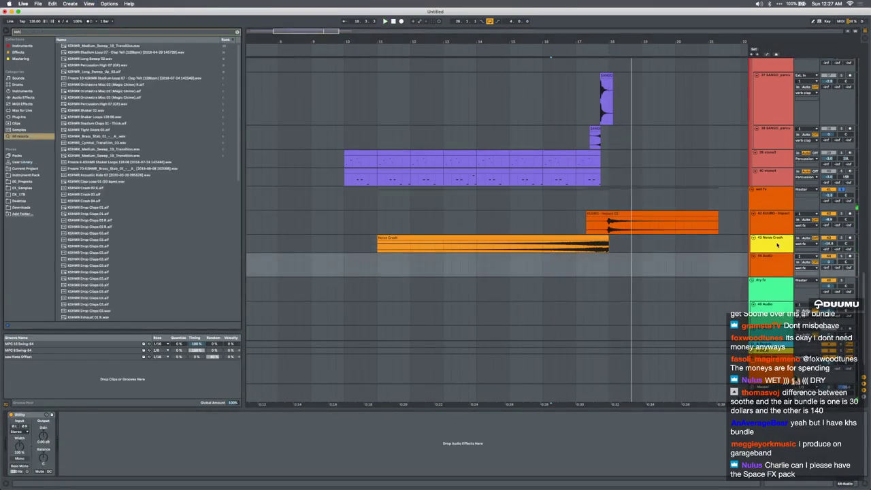
{"action": "left_click_drag", "start_coordinate": [117, 47], "coordinate": [525, 278]}
{"action": "left_click_drag", "start_coordinate": [828, 262], "coordinate": [827, 280]}
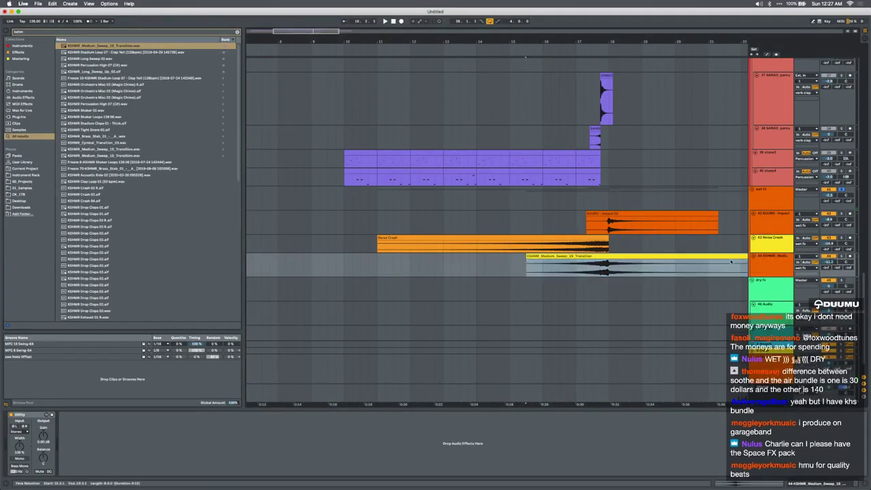
Turn off warping on the KSHMR sweep clip and trim the end of the noise crash back to bar 18
{"action": "double_click", "coordinate": [634, 256]}
{"action": "left_click", "coordinate": [75, 257]}
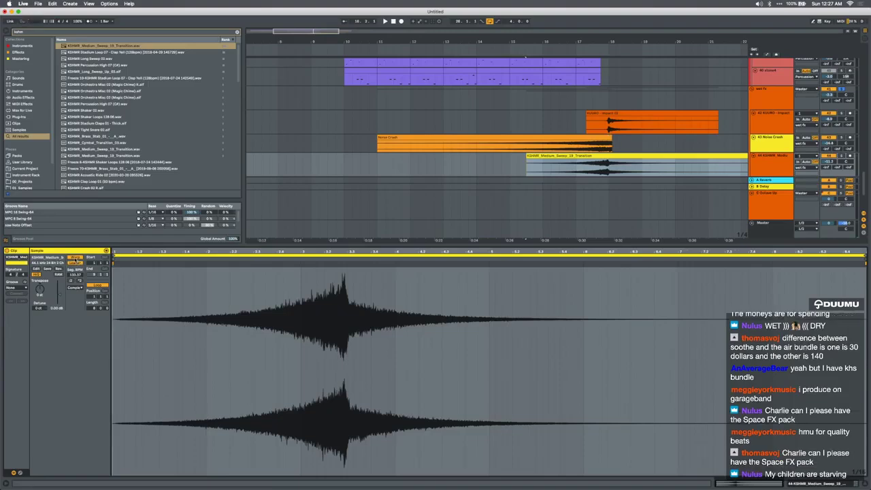
{"action": "left_click", "coordinate": [610, 138]}
{"action": "left_click_drag", "start_coordinate": [612, 144], "coordinate": [608, 145]}
{"action": "key", "text": "Delete"}
{"action": "left_click", "coordinate": [583, 131]}
{"action": "left_click", "coordinate": [590, 138]}
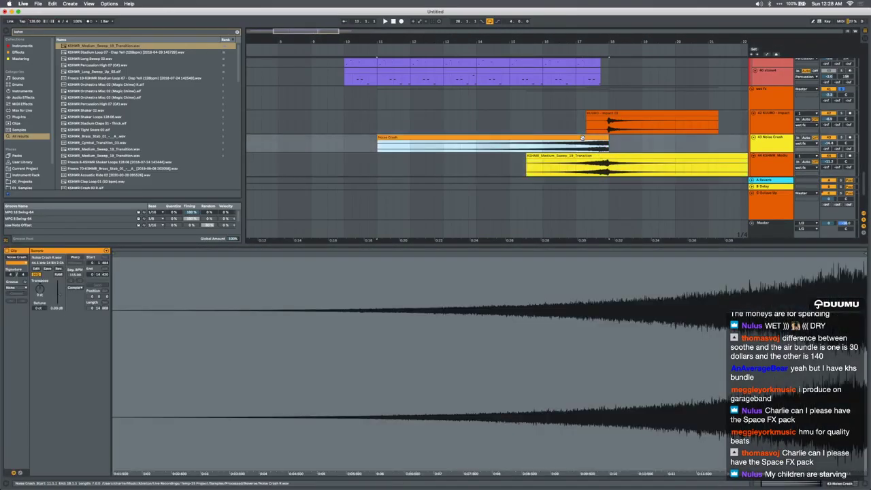
Align the KSHMR sweep's peak with bar 18 and set its track volume to about -17.5 dB while playing the transition
{"action": "left_click", "coordinate": [608, 156]}
{"action": "scroll", "coordinate": [610, 156], "scroll_direction": "up", "scroll_amount": 5}
{"action": "left_click_drag", "start_coordinate": [610, 157], "coordinate": [615, 160]}
{"action": "left_click", "coordinate": [831, 161]}
{"action": "key", "text": "space"}
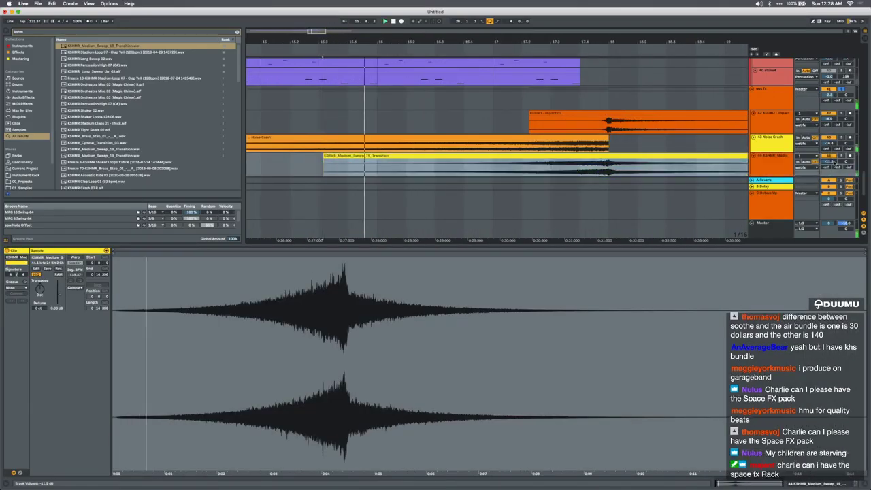
{"action": "left_click", "coordinate": [543, 165]}
{"action": "key", "text": "space"}
{"action": "key", "text": "space"}
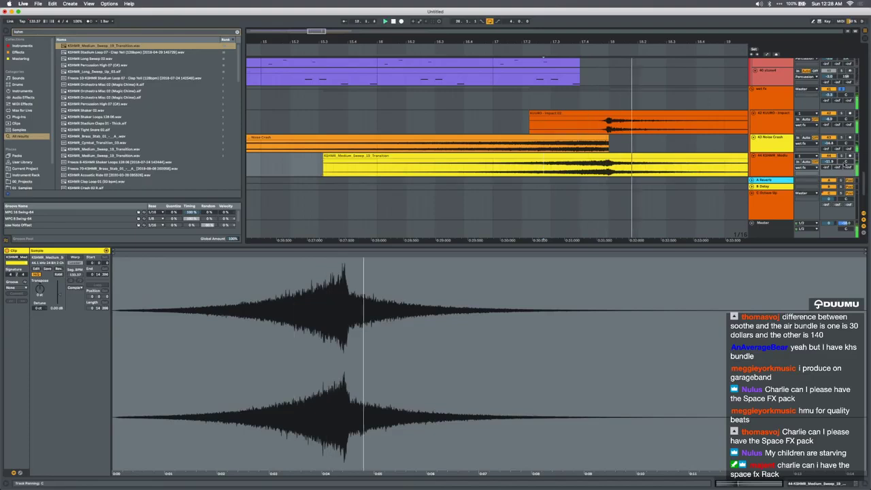
{"action": "key", "text": "minus"}
{"action": "key", "text": "minus"}
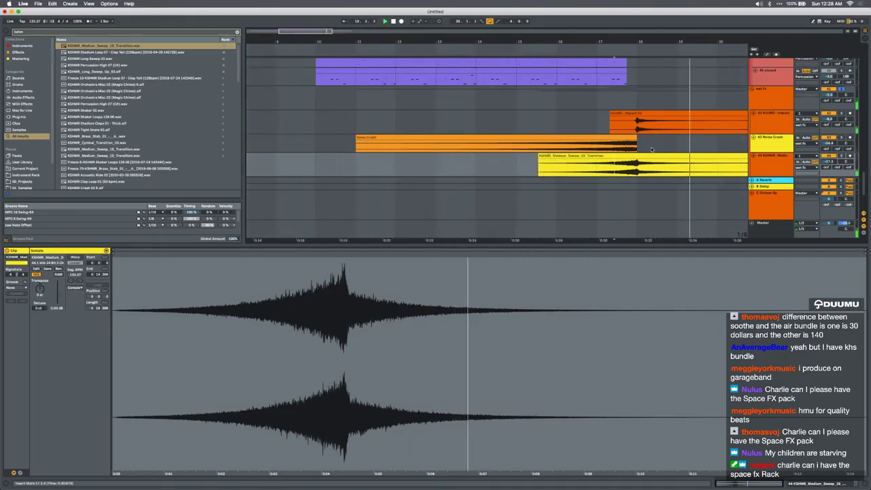
Insert an empty audio track below the noise crash and search the library for "noise sweep"
{"action": "left_click", "coordinate": [763, 144]}
{"action": "key", "text": "super+z"}
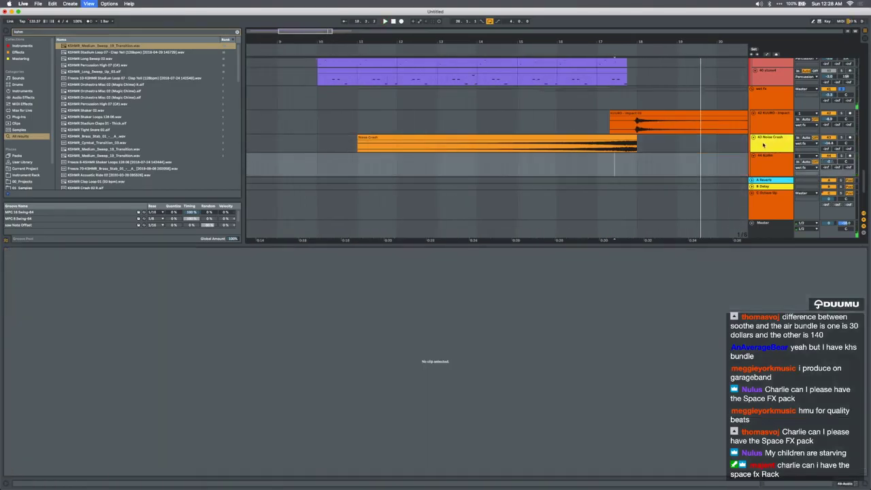
{"action": "key", "text": "super+f"}
{"action": "type", "text": "noise sweep"}
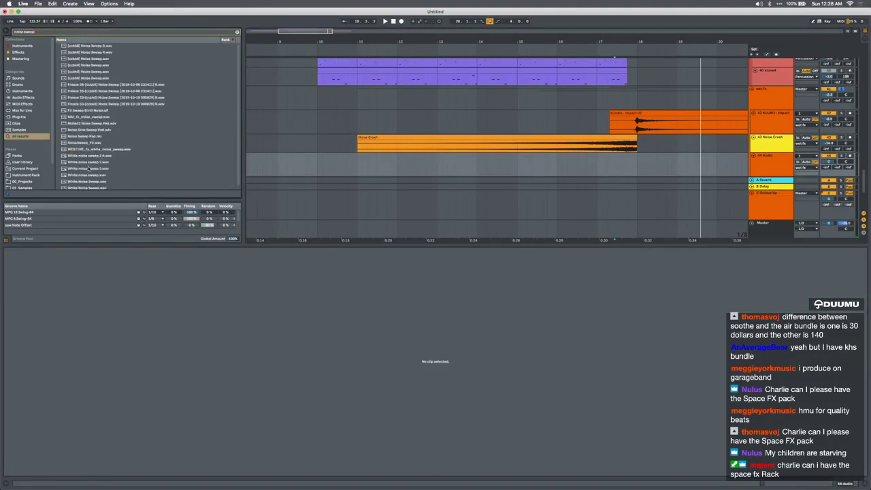
Try a white noise sweep sample on the new track from about bar 17.2, playing it with the other effects
{"action": "left_click", "coordinate": [89, 168]}
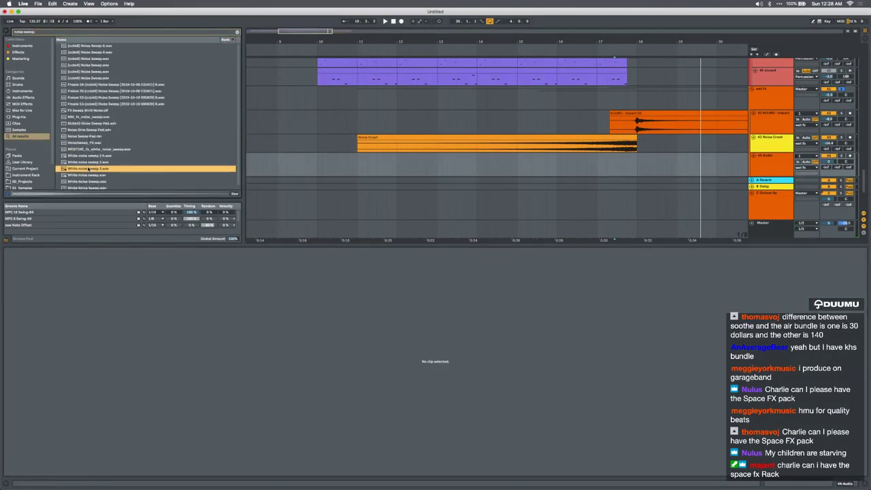
{"action": "left_click_drag", "start_coordinate": [250, 157], "coordinate": [641, 166]}
{"action": "scroll", "coordinate": [717, 162], "scroll_direction": "down", "scroll_amount": 3}
{"action": "scroll", "coordinate": [716, 162], "scroll_direction": "right", "scroll_amount": 3}
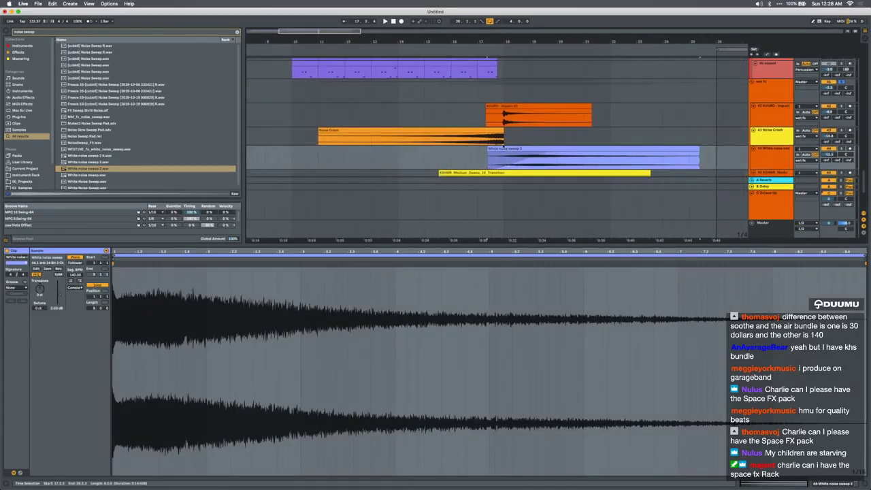
{"action": "left_click", "coordinate": [465, 158]}
{"action": "key", "text": "space"}
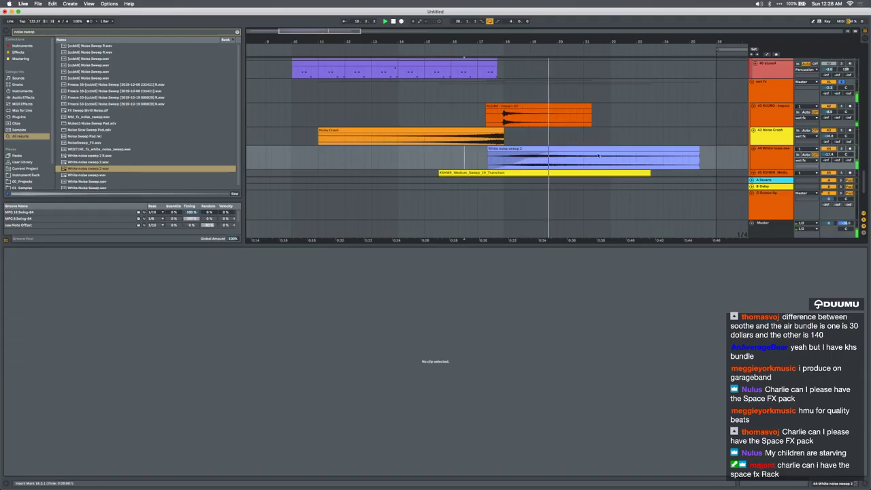
{"action": "left_click", "coordinate": [605, 155]}
{"action": "key", "text": "Delete"}
Audition the other noise sweep samples in the search results
{"action": "left_click", "coordinate": [98, 180]}
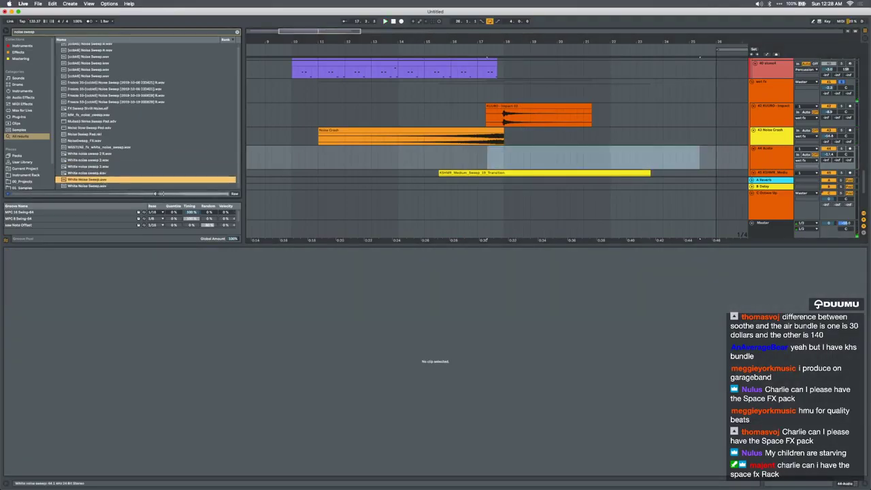
{"action": "left_click", "coordinate": [102, 134]}
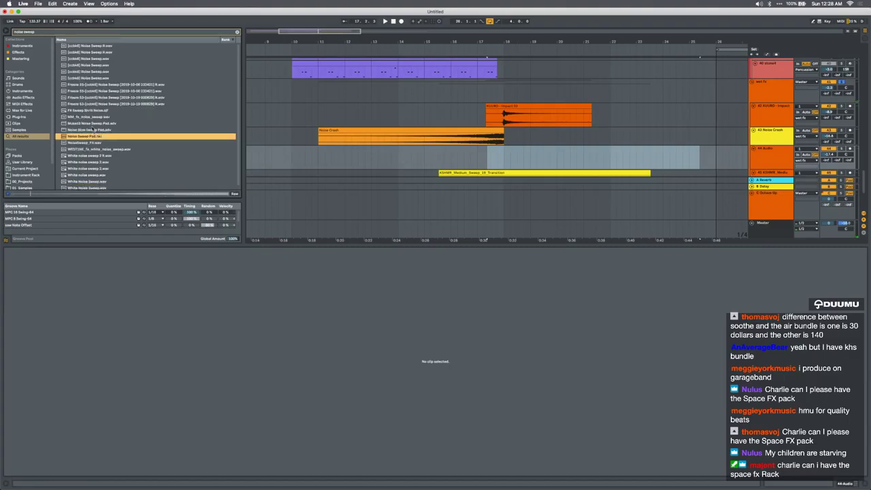
{"action": "left_click", "coordinate": [93, 129]}
{"action": "left_click", "coordinate": [101, 117]}
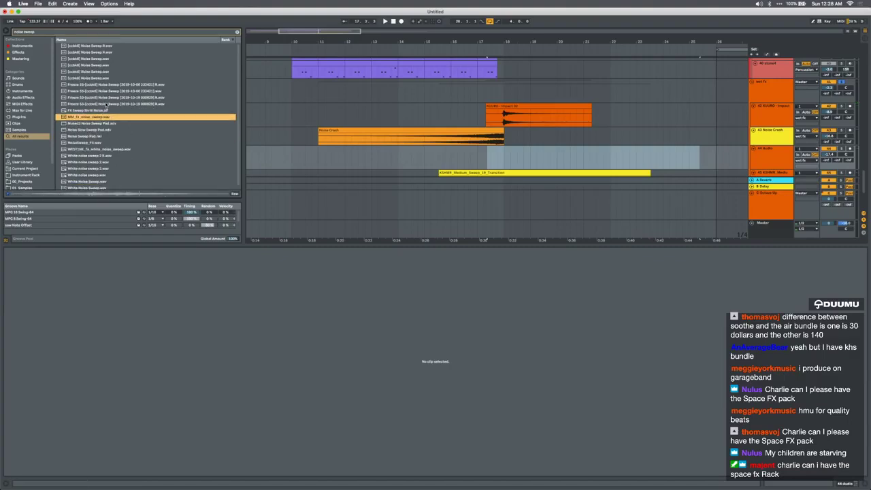
{"action": "left_click", "coordinate": [110, 59]}
{"action": "left_click", "coordinate": [104, 66]}
{"action": "left_click", "coordinate": [95, 72]}
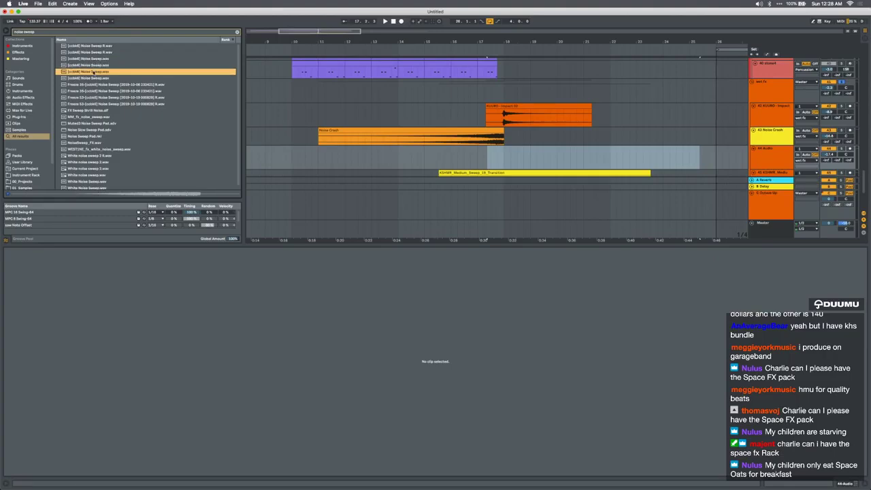
Place the short Noise Sweep sample on the first dry fx track, cut it off at bar 18, and fade it in
{"action": "scroll", "coordinate": [663, 167], "scroll_direction": "down", "scroll_amount": 5}
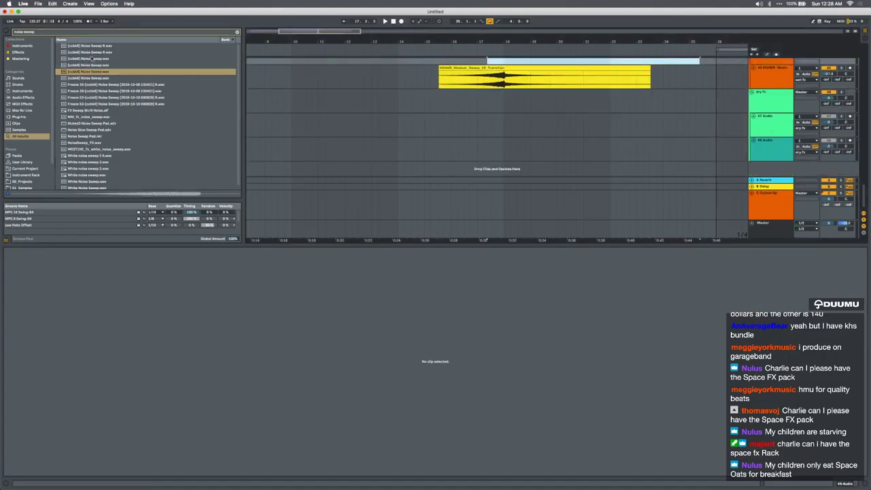
{"action": "left_click_drag", "start_coordinate": [93, 72], "coordinate": [498, 122]}
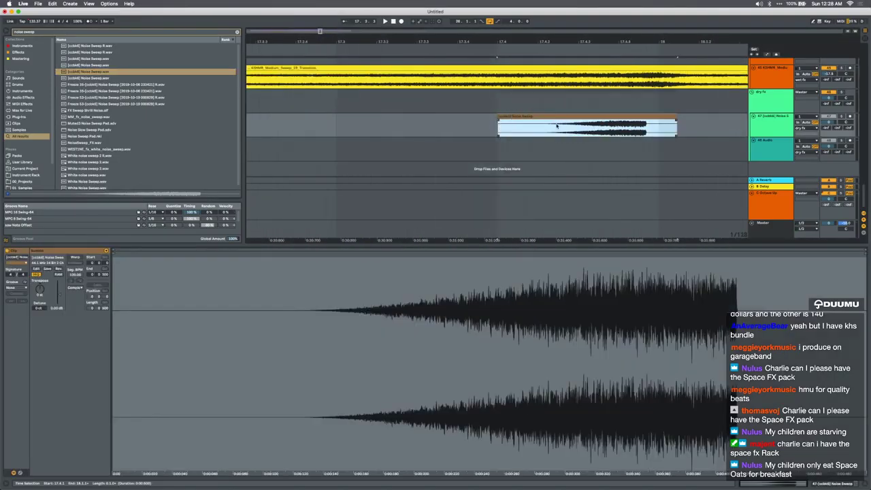
{"action": "left_click_drag", "start_coordinate": [657, 132], "coordinate": [694, 132]}
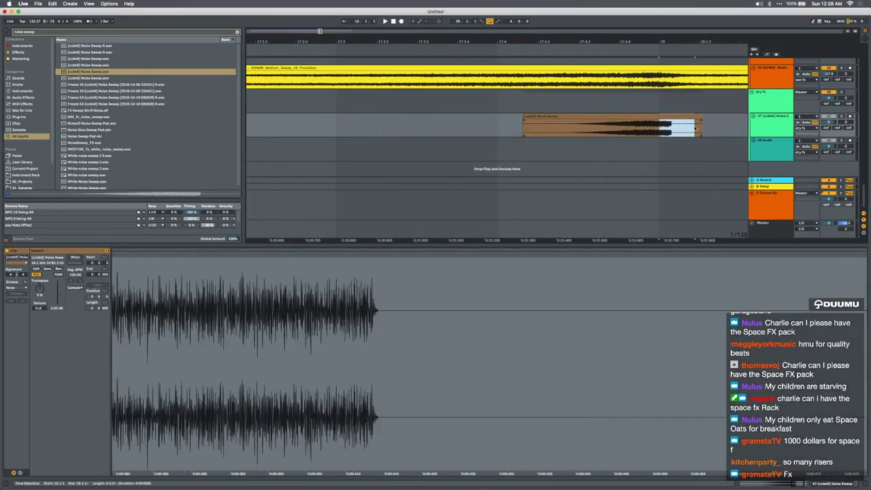
{"action": "key", "text": "Delete"}
{"action": "left_click_drag", "start_coordinate": [525, 123], "coordinate": [638, 124]}
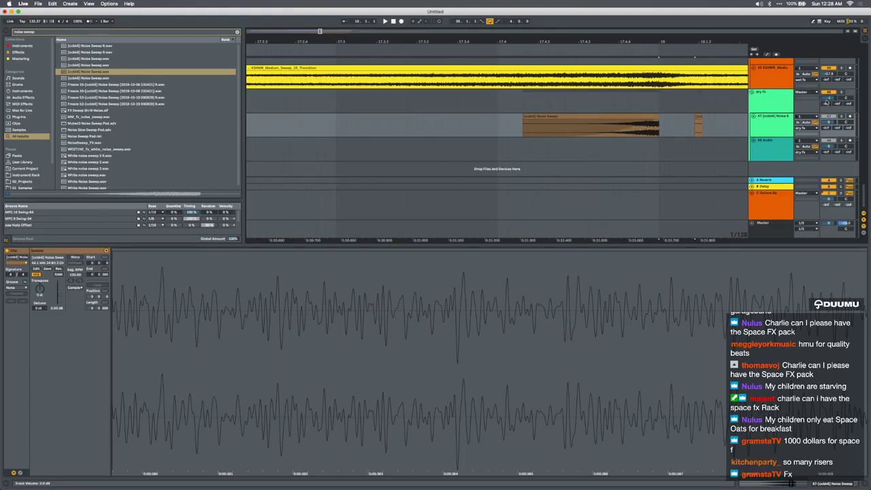
{"action": "left_click", "coordinate": [714, 123]}
Raise the volumes of the four wet fx tracks together and lower the wet fx group's volume to about -12 dB
{"action": "scroll", "coordinate": [680, 136], "scroll_direction": "up", "scroll_amount": 5}
{"action": "scroll", "coordinate": [676, 138], "scroll_direction": "down", "scroll_amount": 5}
{"action": "left_click_drag", "start_coordinate": [613, 245], "coordinate": [614, 435]}
{"action": "scroll", "coordinate": [614, 409], "scroll_direction": "right", "scroll_amount": 3}
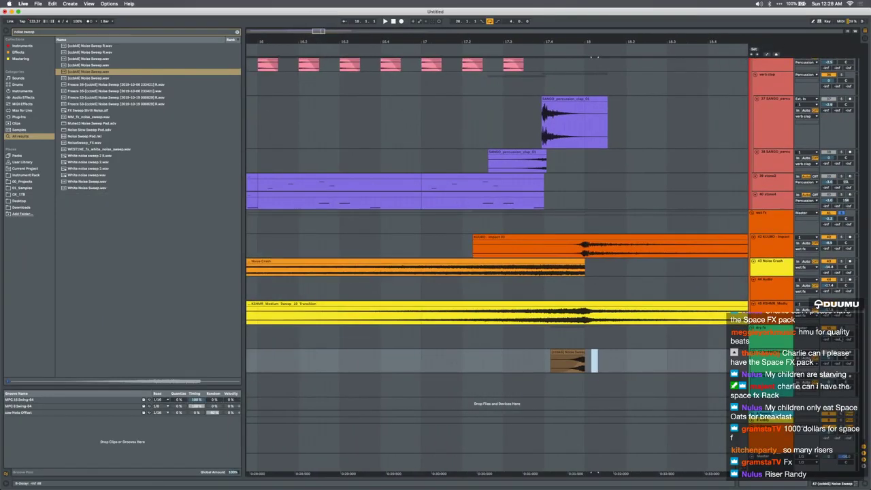
{"action": "left_click", "coordinate": [774, 310]}
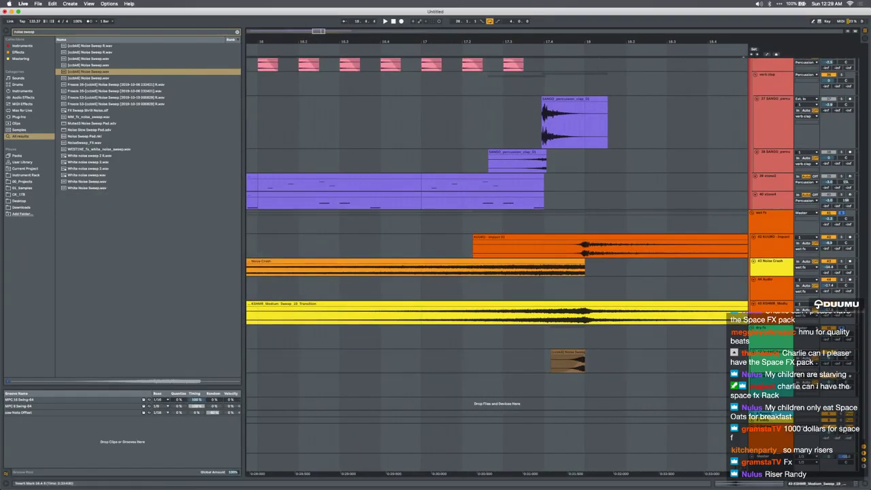
{"action": "left_click", "coordinate": [770, 248], "text": "shift"}
{"action": "left_click", "coordinate": [821, 243]}
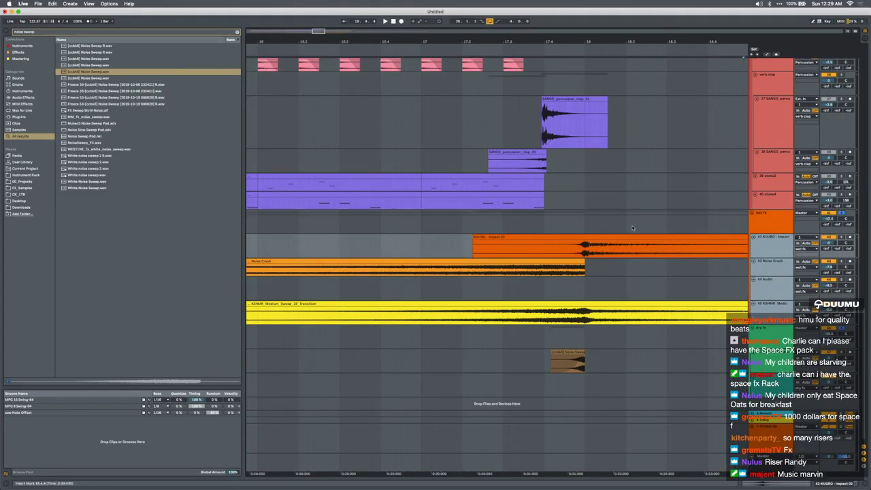
Play back the end of the build around bar 17.3 to hear how the layered impact and sweeps sound
{"action": "left_click", "coordinate": [511, 226]}
{"action": "key", "text": "space"}
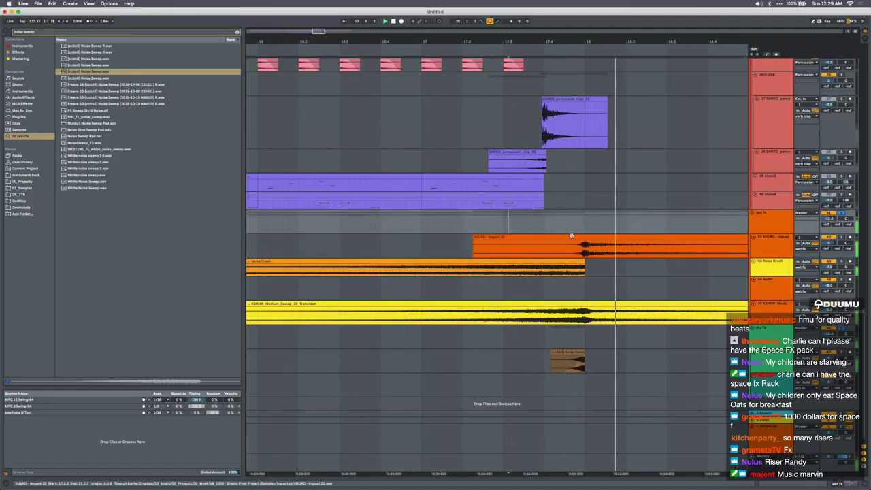
{"action": "scroll", "coordinate": [572, 235], "scroll_direction": "down", "scroll_amount": 5}
{"action": "key", "text": "space"}
{"action": "key", "text": "space"}
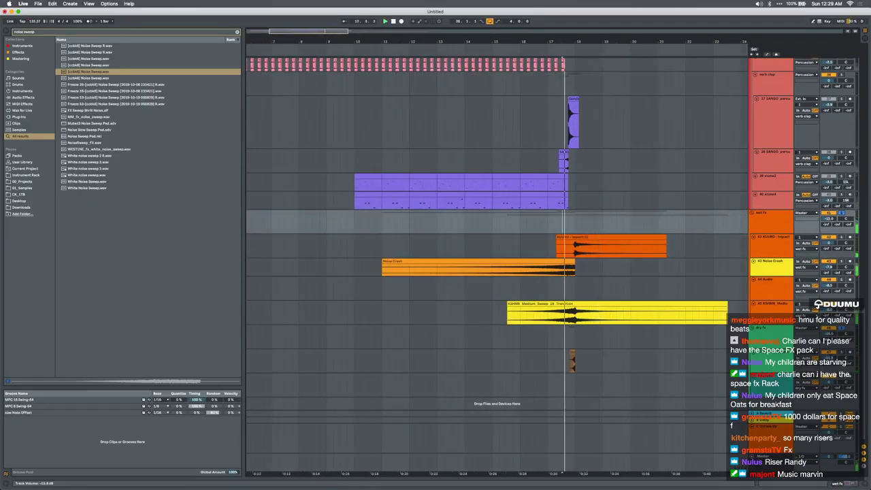
{"action": "key", "text": "space"}
{"action": "key", "text": "space"}
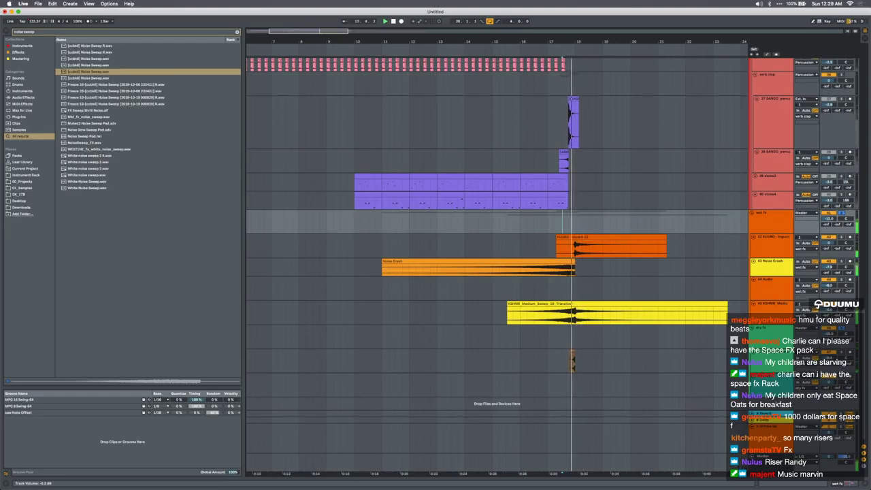
Select empty audio track 44 and try a browser search for noise samples
{"action": "left_click", "coordinate": [752, 280]}
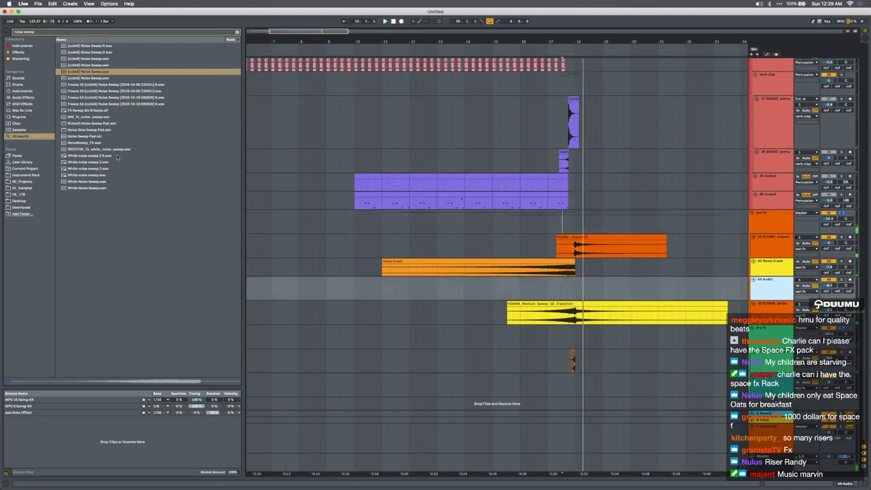
{"action": "key", "text": "BackSpace"}
{"action": "key", "text": "BackSpace"}
{"action": "key", "text": "BackSpace"}
{"action": "key", "text": "BackSpace"}
{"action": "key", "text": "BackSpace"}
{"action": "key", "text": "BackSpace"}
{"action": "key", "text": "BackSpace"}
{"action": "key", "text": "BackSpace"}
{"action": "key", "text": "BackSpace"}
{"action": "key", "text": "BackSpace"}
{"action": "key", "text": "BackSpace"}
{"action": "type", "text": "noise c"}
{"action": "type", "text": "wo"}
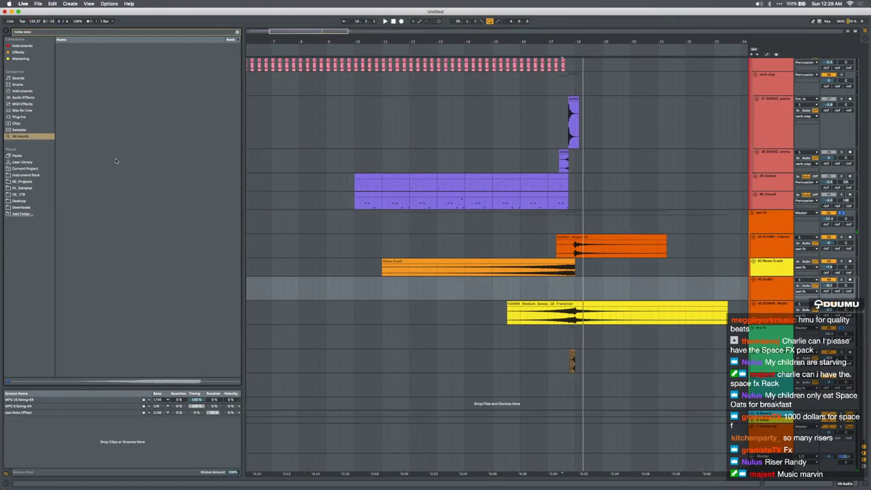
{"action": "key", "text": "BackSpace"}
{"action": "key", "text": "BackSpace"}
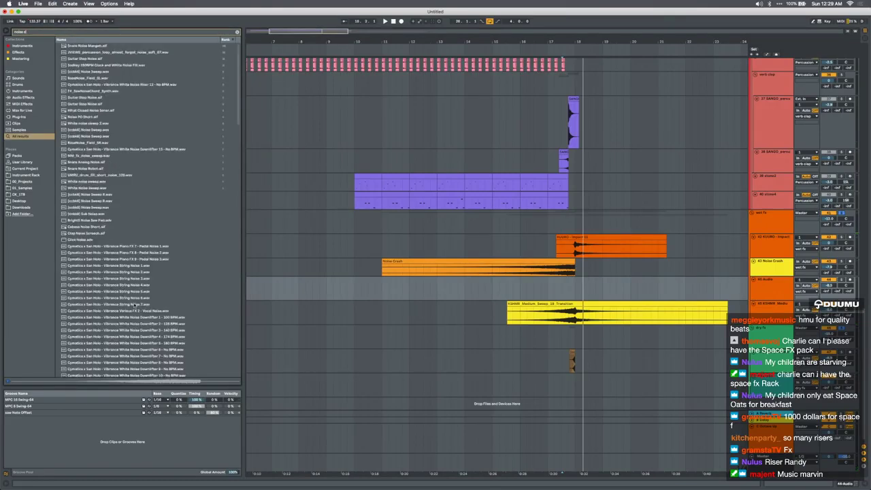
{"action": "key", "text": "BackSpace"}
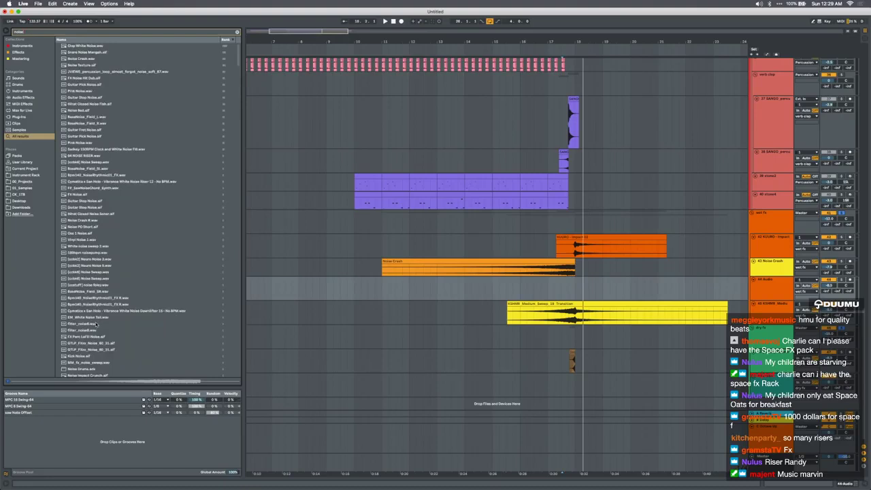
Search the browser for "downf", place a Bubble Downfilter sample on track 44 in bar 17, and lower the track volume to about -12.4 dB
{"action": "type", "text": "downf"}
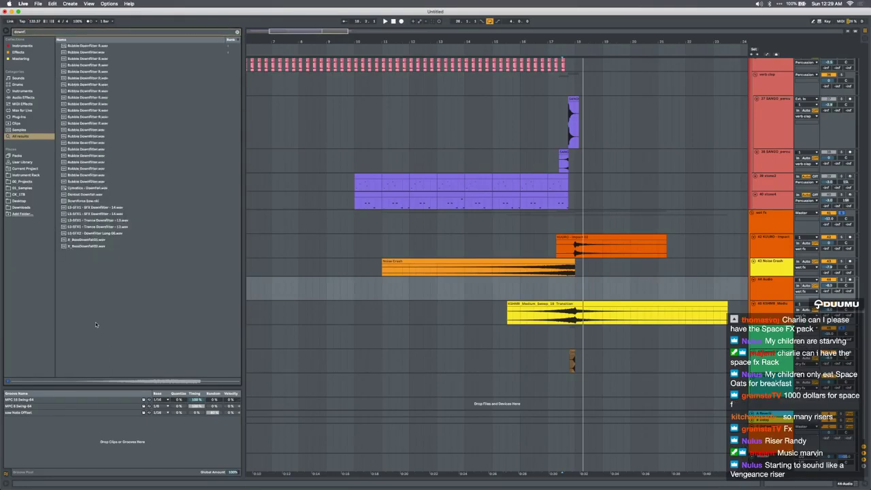
{"action": "left_click_drag", "start_coordinate": [83, 166], "coordinate": [568, 288]}
{"action": "left_click_drag", "start_coordinate": [827, 300], "coordinate": [828, 291]}
Turn off warping for the Bubble Downfilter clip, move it one beat earlier to 17.3, and play it with a fade-in
{"action": "double_click", "coordinate": [592, 289]}
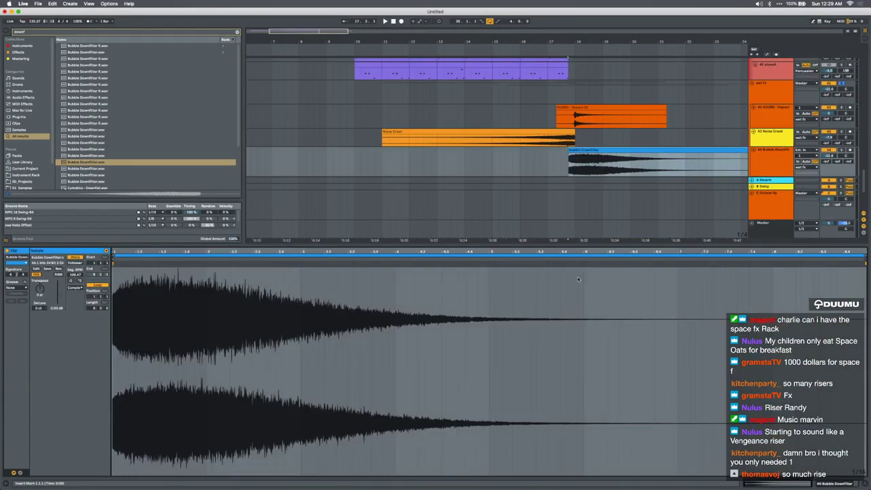
{"action": "left_click", "coordinate": [74, 257]}
{"action": "left_click_drag", "start_coordinate": [613, 150], "coordinate": [607, 148]}
{"action": "left_click", "coordinate": [561, 157]}
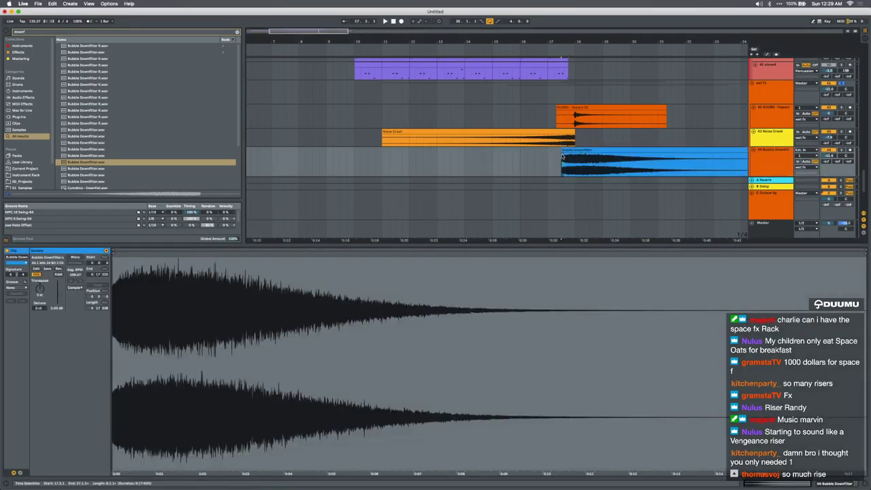
{"action": "key", "text": "space"}
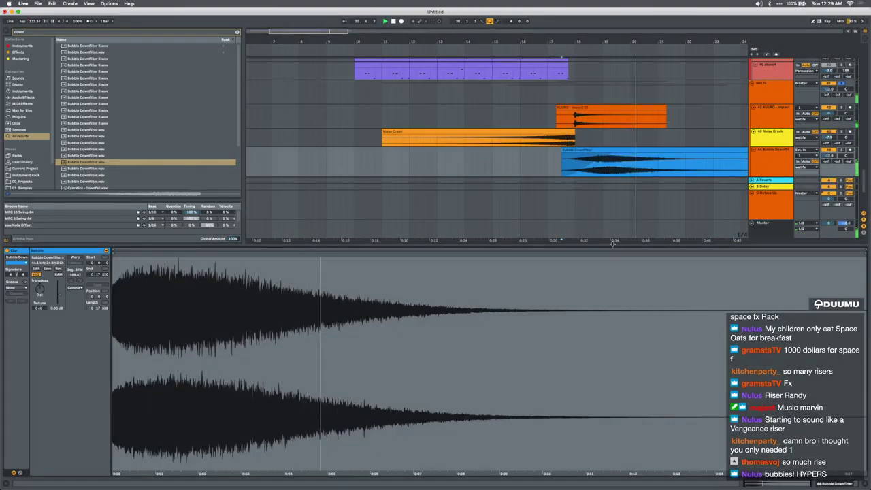
Remove the silent tail of the Bubble Downfilter clip from about bar 23.4 onward
{"action": "key", "text": "super+alt+l"}
{"action": "scroll", "coordinate": [613, 246], "scroll_direction": "right", "scroll_amount": 4}
{"action": "scroll", "coordinate": [612, 247], "scroll_direction": "up", "scroll_amount": 2}
{"action": "left_click_drag", "start_coordinate": [618, 307], "coordinate": [713, 306]}
{"action": "left_click", "coordinate": [614, 307]}
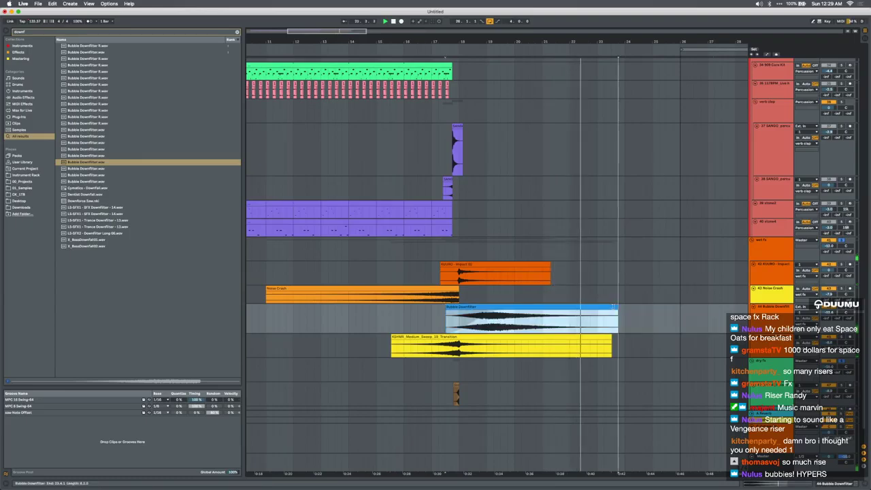
Add an empty audio track to the dry fx group below the noise sweep track
{"action": "scroll", "coordinate": [613, 306], "scroll_direction": "up", "scroll_amount": 3}
{"action": "scroll", "coordinate": [614, 305], "scroll_direction": "right", "scroll_amount": 1}
{"action": "scroll", "coordinate": [614, 308], "scroll_direction": "up", "scroll_amount": 2}
{"action": "scroll", "coordinate": [613, 308], "scroll_direction": "down", "scroll_amount": 6}
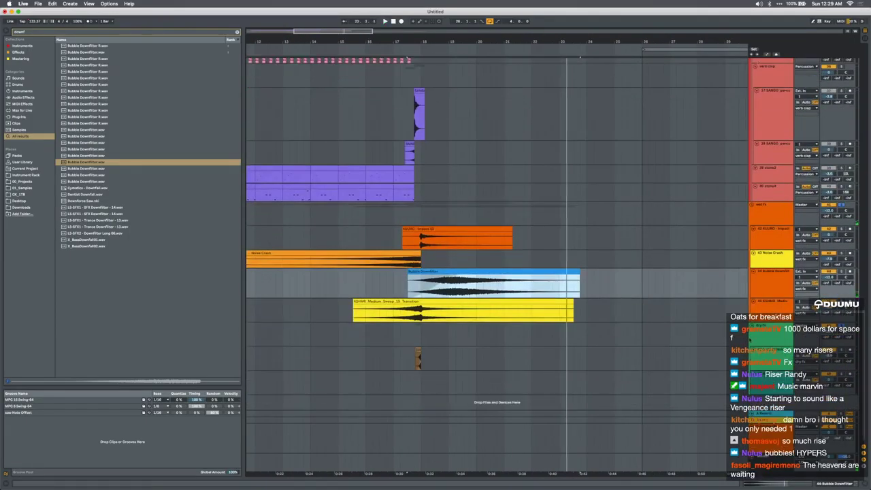
{"action": "key", "text": "super+t"}
{"action": "scroll", "coordinate": [441, 231], "scroll_direction": "down", "scroll_amount": 3}
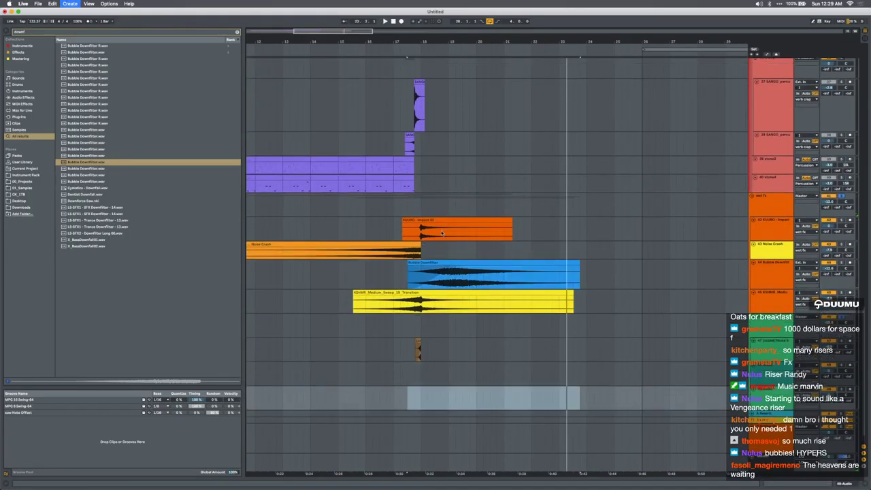
Copy the KUURO Impact 02 clip to the dry fx track below the noise sweep and keep only its tail, reversed, ending at bar 25
{"action": "mouse_move", "coordinate": [431, 195]}
{"action": "left_mouse_down"}
{"action": "mouse_move", "coordinate": [515, 373]}
{"action": "mouse_move", "coordinate": [508, 352]}
{"action": "mouse_move", "coordinate": [534, 349]}
{"action": "left_mouse_up"}
{"action": "left_click", "coordinate": [534, 348]}
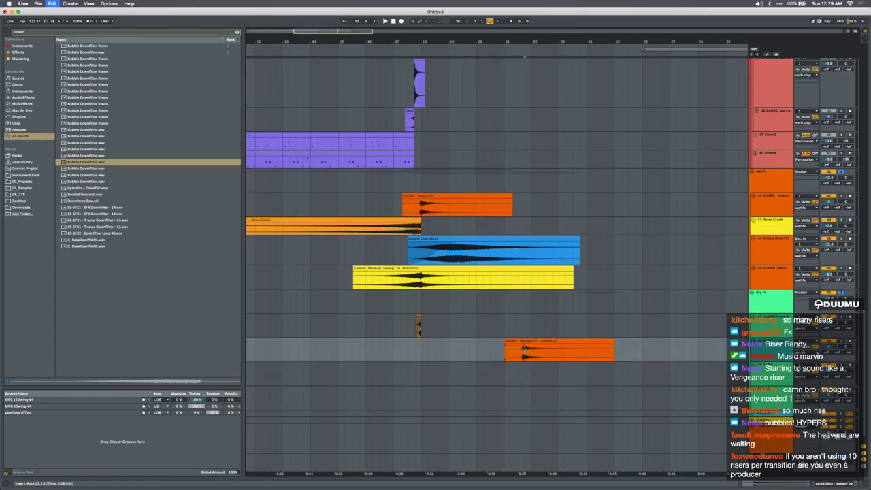
{"action": "left_click", "coordinate": [536, 342]}
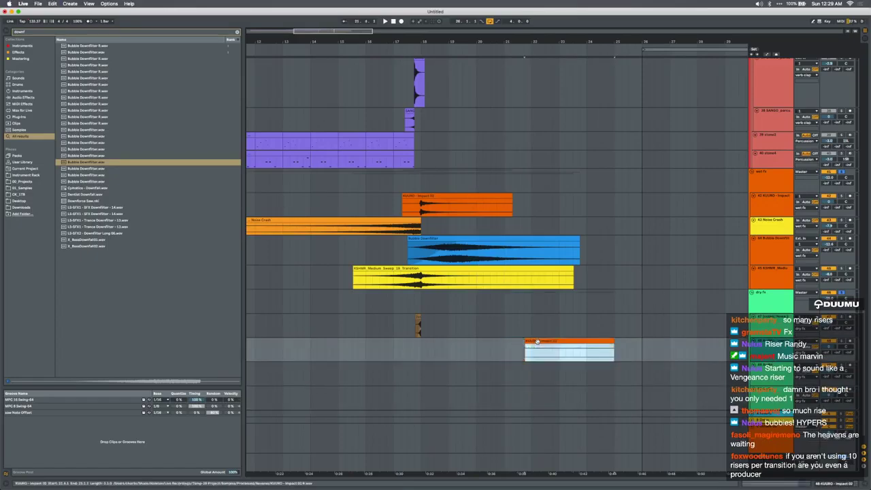
Copy the KSHMR Medium Sweep clip to the next dry fx track and cut everything after its peak at bar 25
{"action": "left_click_drag", "start_coordinate": [421, 279], "coordinate": [614, 376]}
{"action": "left_click", "coordinate": [614, 378]}
{"action": "key", "text": "super+e"}
{"action": "key", "text": "Delete"}
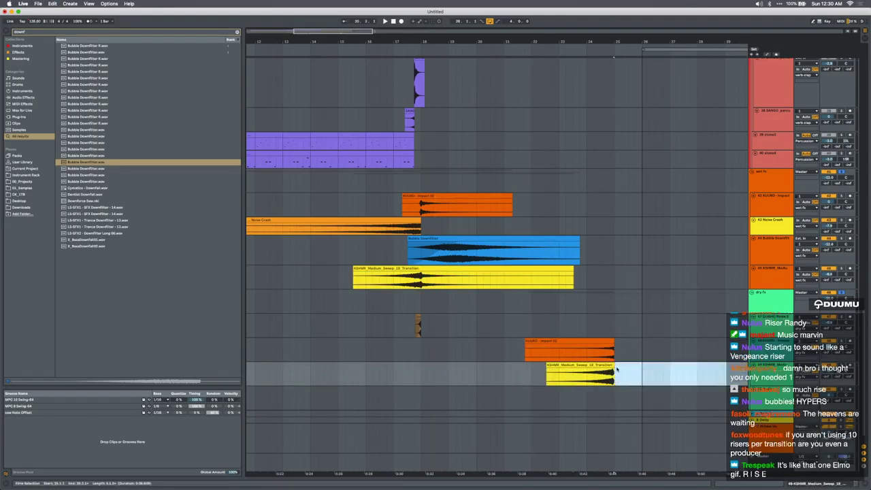
{"action": "left_click", "coordinate": [601, 364]}
{"action": "left_click_drag", "start_coordinate": [604, 367], "coordinate": [611, 372]}
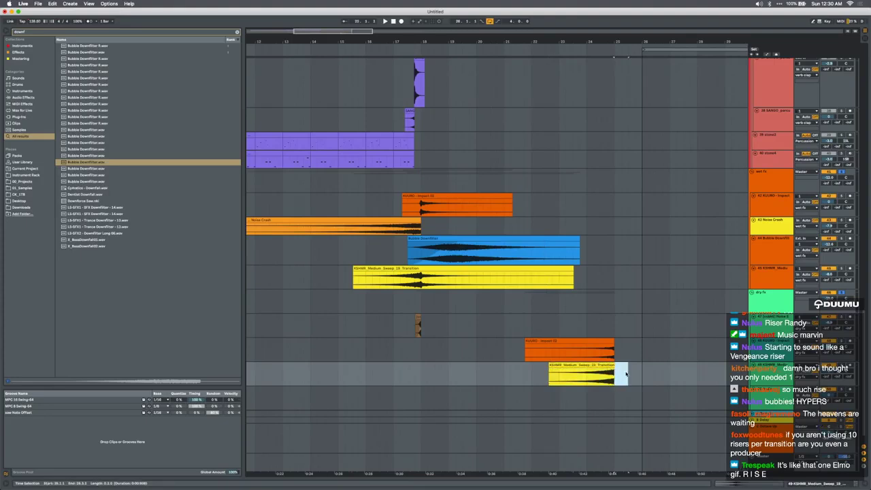
Copy the Noise Crash and Bubble Downfilter clips to dry fx tracks, reverse the Downfilter copy, and end both at bar 25
{"action": "left_click_drag", "start_coordinate": [408, 218], "coordinate": [603, 393]}
{"action": "left_click", "coordinate": [463, 166]}
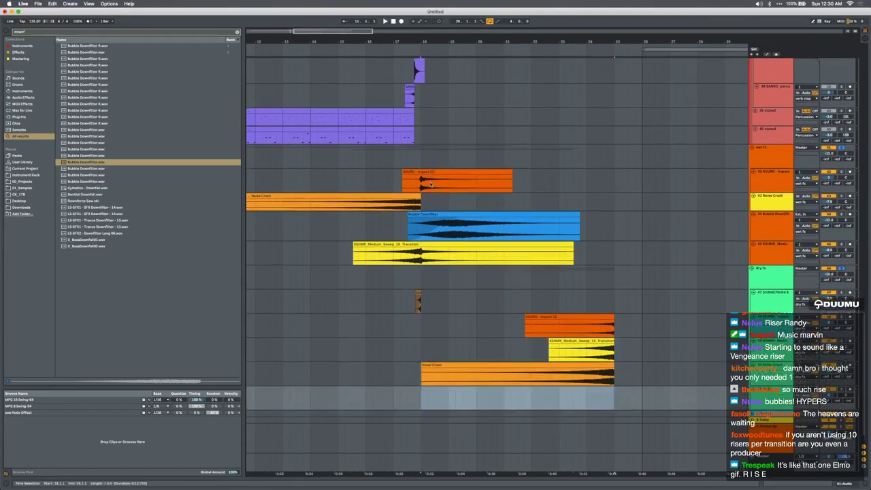
{"action": "left_click_drag", "start_coordinate": [431, 230], "coordinate": [465, 393]}
{"action": "key", "text": "r"}
{"action": "scroll", "coordinate": [610, 389], "scroll_direction": "up", "scroll_amount": 8}
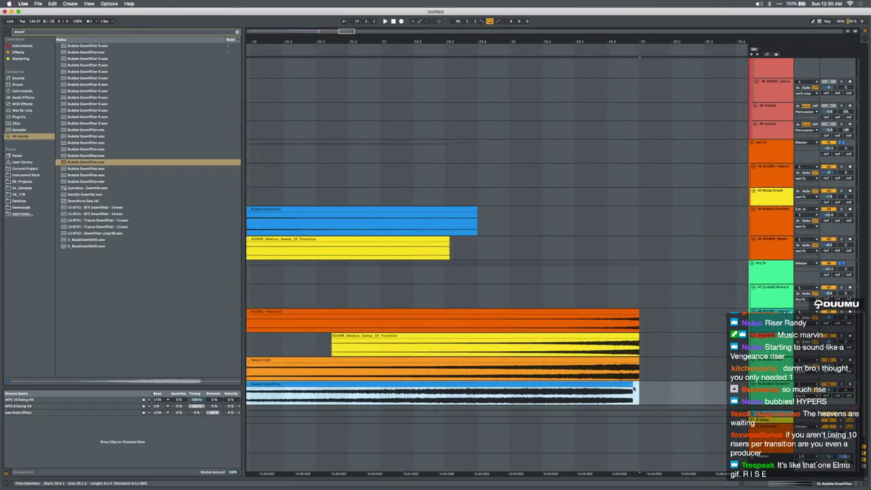
{"action": "left_click_drag", "start_coordinate": [633, 388], "coordinate": [655, 393]}
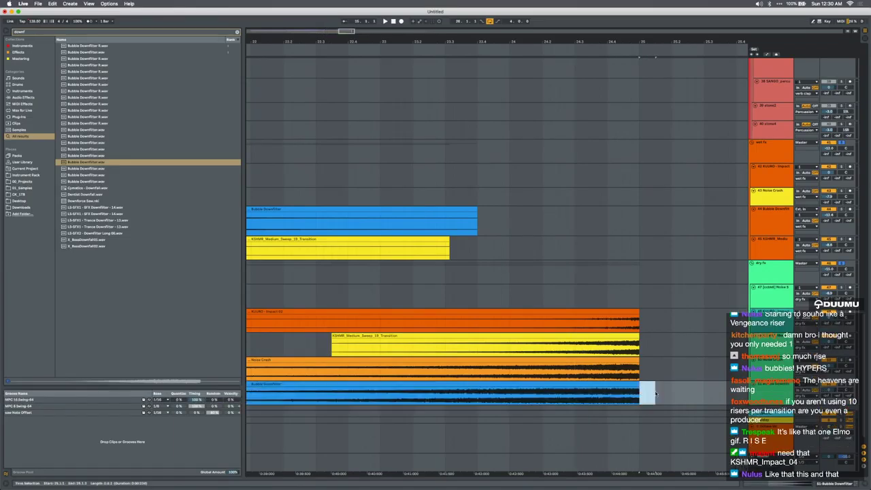
Lower the reversed KUURO Impact track's volume and play the stacked risers from about bar 23.4
{"action": "scroll", "coordinate": [656, 393], "scroll_direction": "down", "scroll_amount": 8}
{"action": "left_click_drag", "start_coordinate": [828, 318], "coordinate": [828, 330]}
{"action": "left_click", "coordinate": [614, 294]}
{"action": "key", "text": "space"}
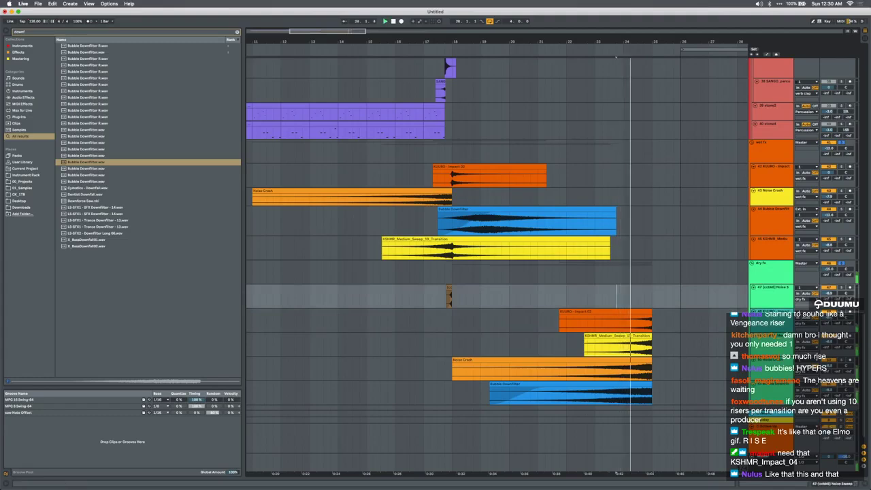
Insert an empty audio track below the reversed KUURO Impact, search the browser for "riser", and audition the Cymatics x San Holo risers
{"action": "key", "text": "Down"}
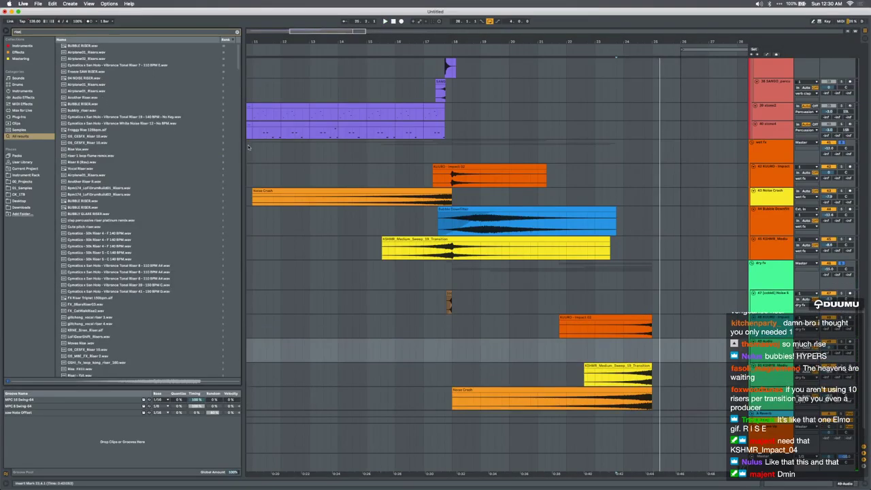
{"action": "type", "text": "r"}
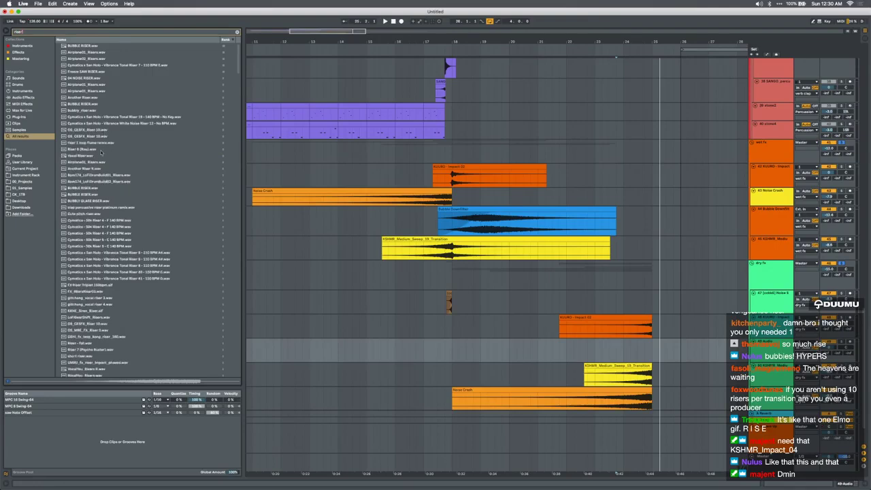
{"action": "left_click", "coordinate": [88, 119]}
{"action": "left_click", "coordinate": [89, 124]}
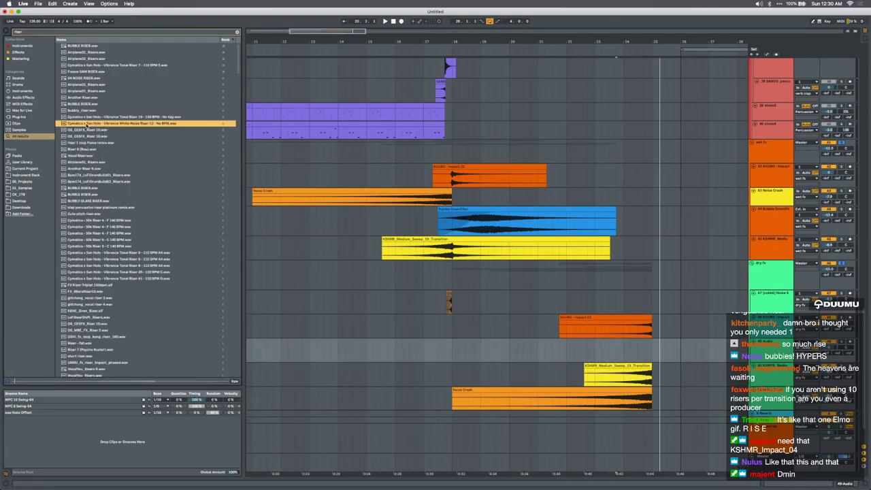
Place the Cymatics x San Holo Vibrance Tonal Riser on the empty track, trim it to end at bar 25, and fade it in
{"action": "left_click_drag", "start_coordinate": [87, 117], "coordinate": [562, 347]}
{"action": "key", "text": "space"}
{"action": "left_click_drag", "start_coordinate": [653, 351], "coordinate": [675, 356]}
{"action": "key", "text": "Delete"}
{"action": "left_click_drag", "start_coordinate": [560, 345], "coordinate": [649, 345]}
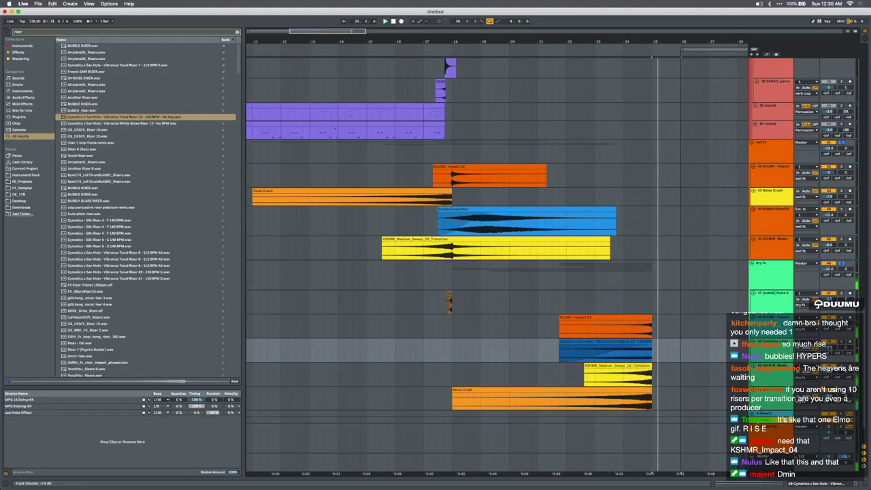
{"action": "scroll", "coordinate": [561, 250], "scroll_direction": "down", "scroll_amount": 4}
{"action": "key", "text": "space"}
Play the transition from bar 14.3, clear the browser search, and raise the wet fx group's volume to -9.0 dB
{"action": "left_click", "coordinate": [425, 221]}
{"action": "key", "text": "space"}
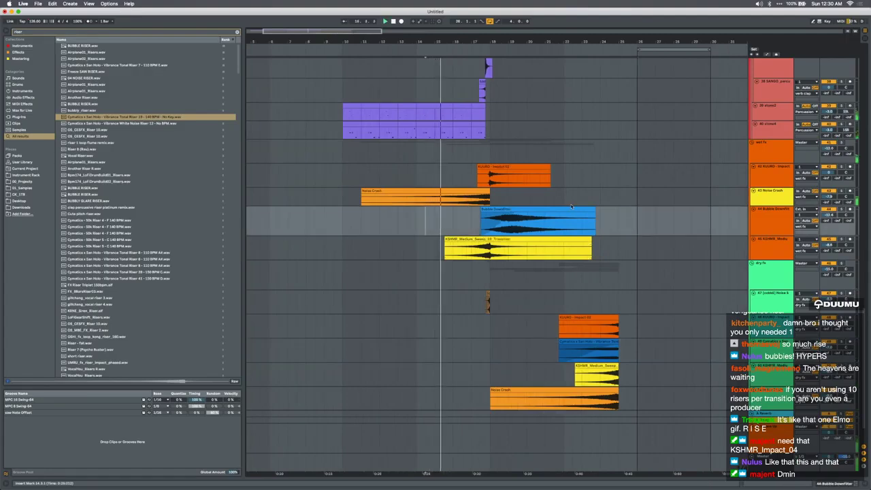
{"action": "scroll", "coordinate": [467, 202], "scroll_direction": "up", "scroll_amount": 5}
{"action": "left_click", "coordinate": [237, 32]}
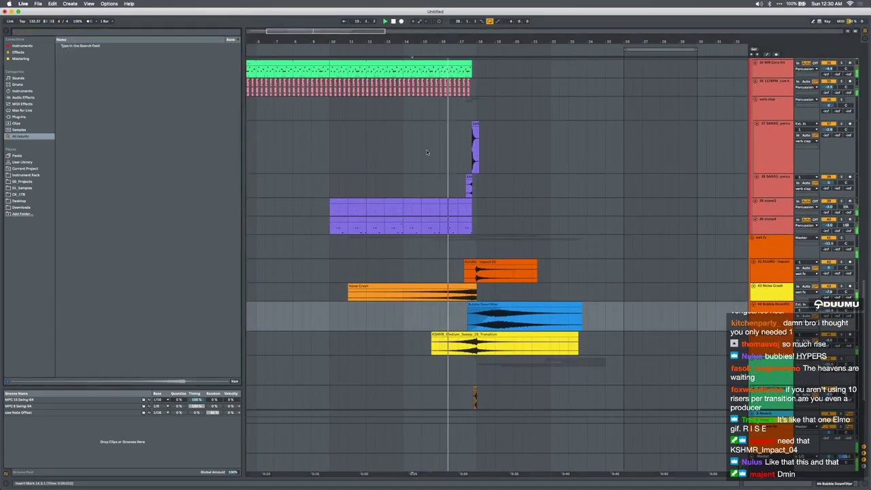
{"action": "scroll", "coordinate": [427, 152], "scroll_direction": "up", "scroll_amount": 3}
{"action": "scroll", "coordinate": [428, 152], "scroll_direction": "right", "scroll_amount": 3}
{"action": "scroll", "coordinate": [428, 152], "scroll_direction": "up", "scroll_amount": 2}
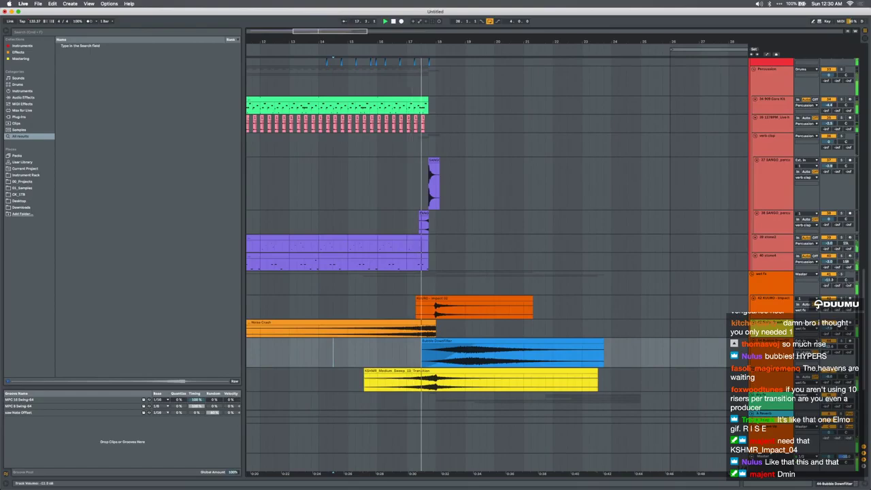
{"action": "left_click_drag", "start_coordinate": [829, 280], "coordinate": [828, 268]}
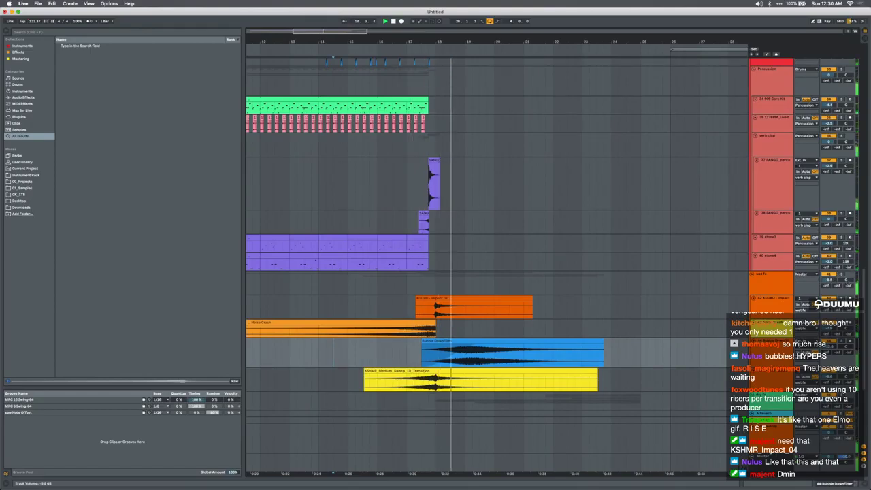
Listen through the reversed risers leading into bar 25 to judge their level against the transition
{"action": "scroll", "coordinate": [723, 342], "scroll_direction": "down", "scroll_amount": 1}
{"action": "scroll", "coordinate": [723, 342], "scroll_direction": "down", "scroll_amount": 5}
{"action": "scroll", "coordinate": [723, 342], "scroll_direction": "right", "scroll_amount": 3}
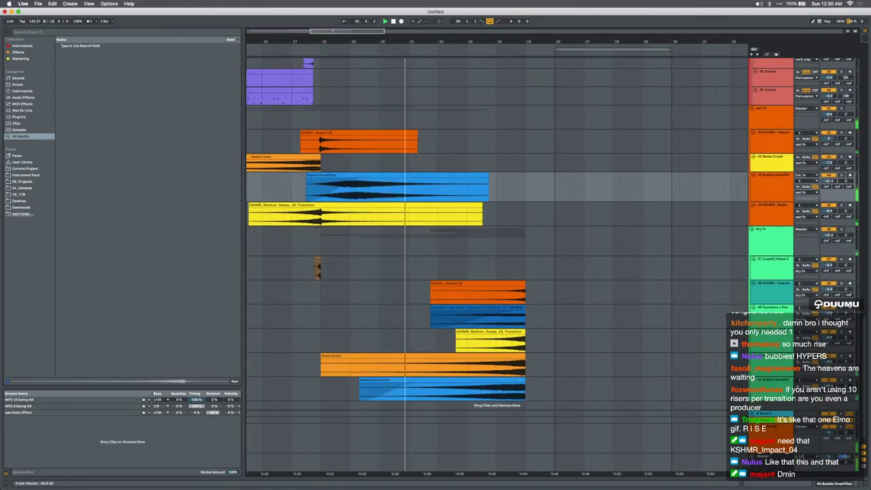
{"action": "scroll", "coordinate": [544, 278], "scroll_direction": "up", "scroll_amount": 10}
{"action": "scroll", "coordinate": [544, 280], "scroll_direction": "down", "scroll_amount": 10}
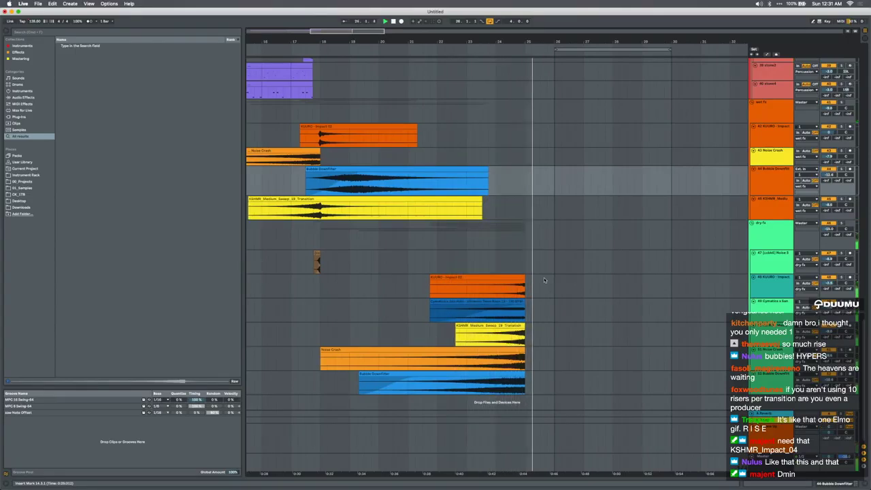
{"action": "left_click", "coordinate": [525, 240]}
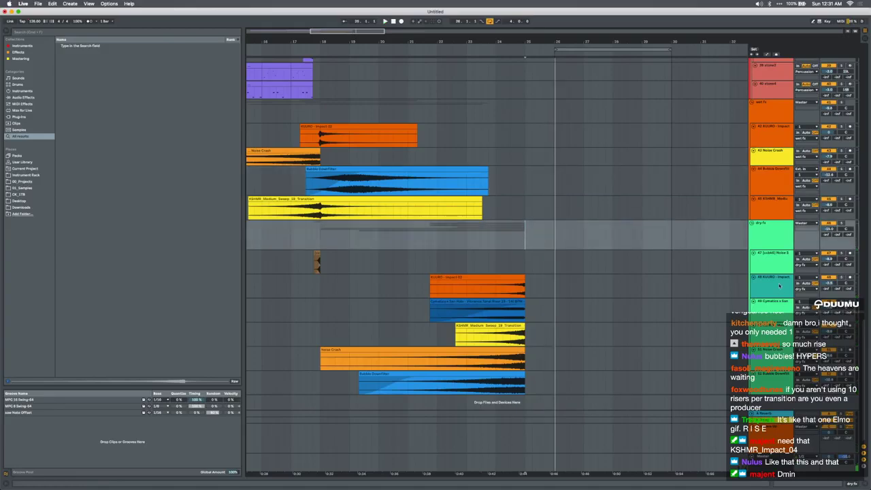
Raise the volumes of dry fx tracks 48 to 52 together and set the reversed KUURO Impact track's volume to 1.0 dB
{"action": "left_click", "coordinate": [780, 290]}
{"action": "left_click", "coordinate": [775, 379], "text": "shift"}
{"action": "left_click_drag", "start_coordinate": [829, 283], "coordinate": [830, 275]}
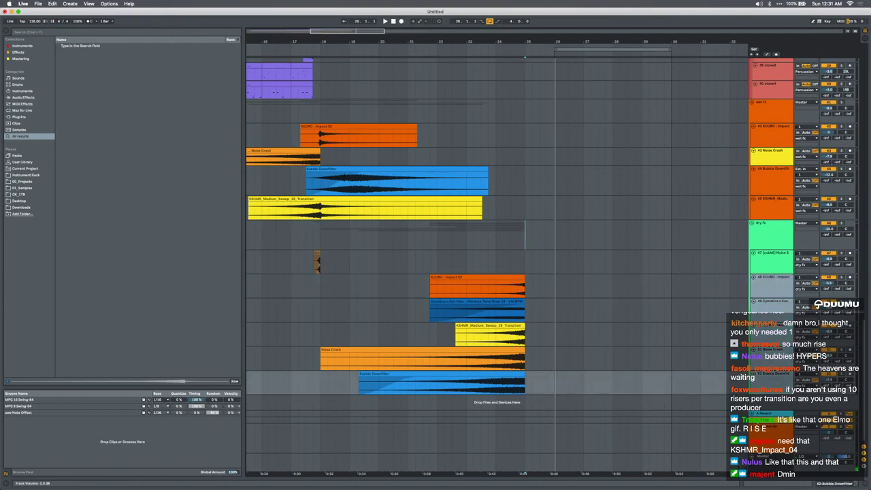
{"action": "left_click", "coordinate": [775, 293]}
{"action": "left_click", "coordinate": [829, 284]}
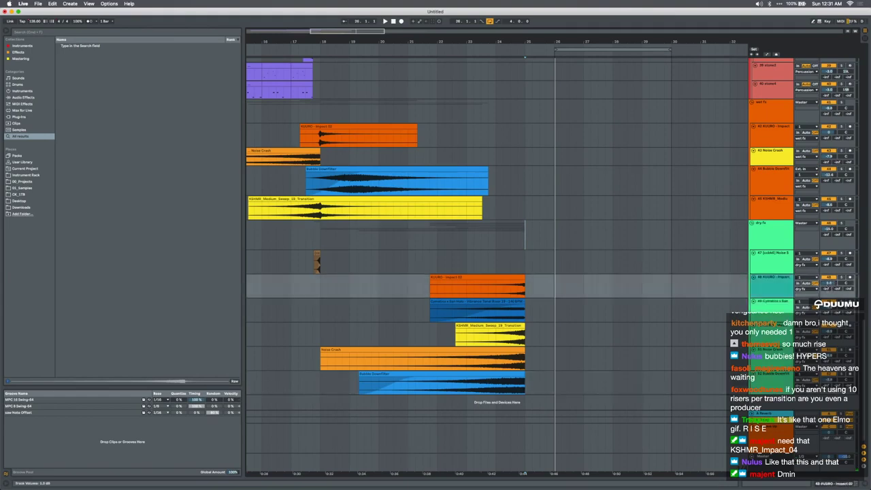
Duplicate the Clap Dirt Synth track in the Drums group and clear the clap clips from the copy
{"action": "scroll", "coordinate": [632, 234], "scroll_direction": "up", "scroll_amount": 15}
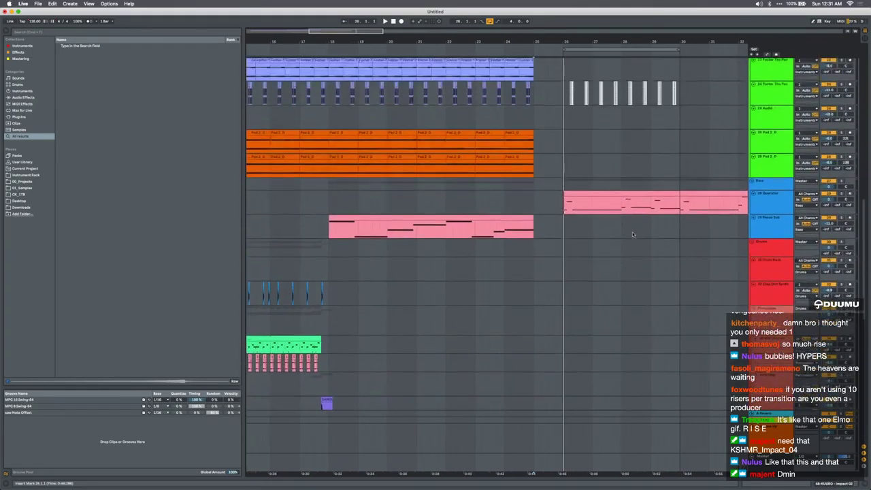
{"action": "scroll", "coordinate": [766, 303], "scroll_direction": "down", "scroll_amount": 3}
{"action": "scroll", "coordinate": [766, 305], "scroll_direction": "down", "scroll_amount": 2}
{"action": "left_click", "coordinate": [762, 246]}
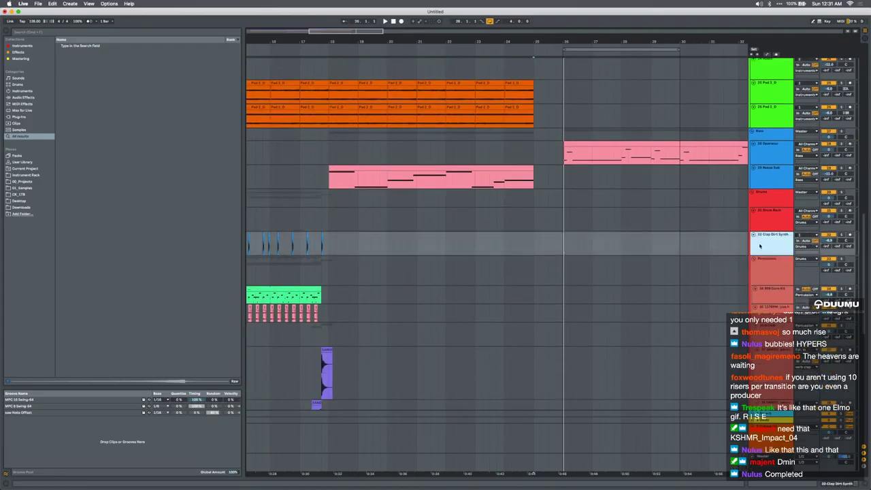
{"action": "key", "text": "super+d"}
{"action": "scroll", "coordinate": [333, 259], "scroll_direction": "left", "scroll_amount": 5}
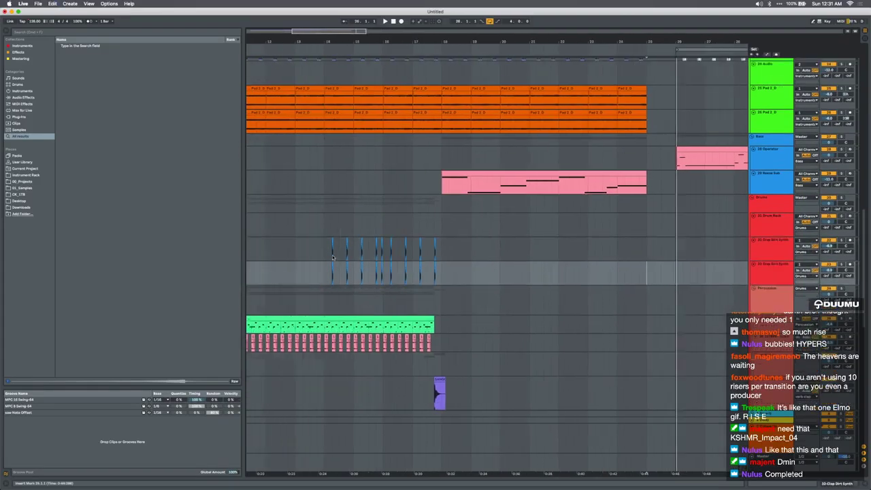
{"action": "left_click_drag", "start_coordinate": [351, 272], "coordinate": [457, 277]}
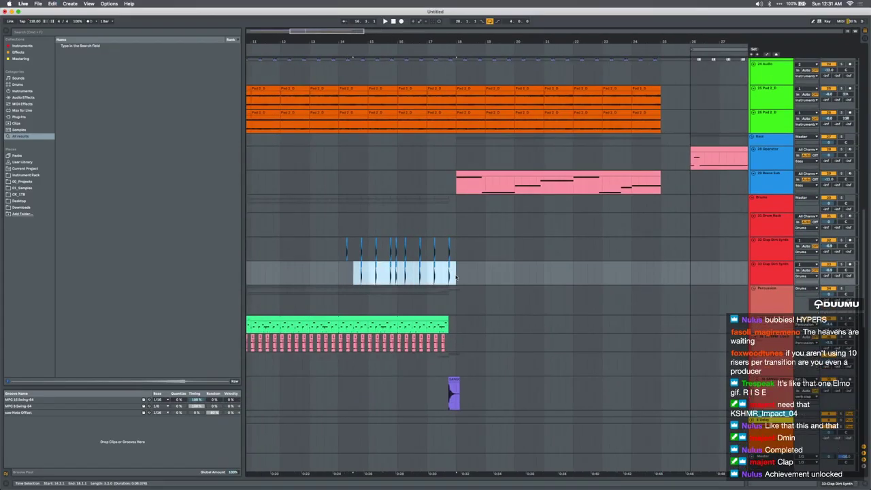
Try building a repeated clap pattern from bar 22 on the duplicated track by pasting and duplicating the clap clip
{"action": "left_click", "coordinate": [572, 275]}
{"action": "key", "text": "super+v"}
{"action": "scroll", "coordinate": [573, 275], "scroll_direction": "up", "scroll_amount": 5}
{"action": "key", "text": "super+d"}
{"action": "key", "text": "super+d"}
{"action": "key", "text": "super+d"}
{"action": "left_click", "coordinate": [671, 276]}
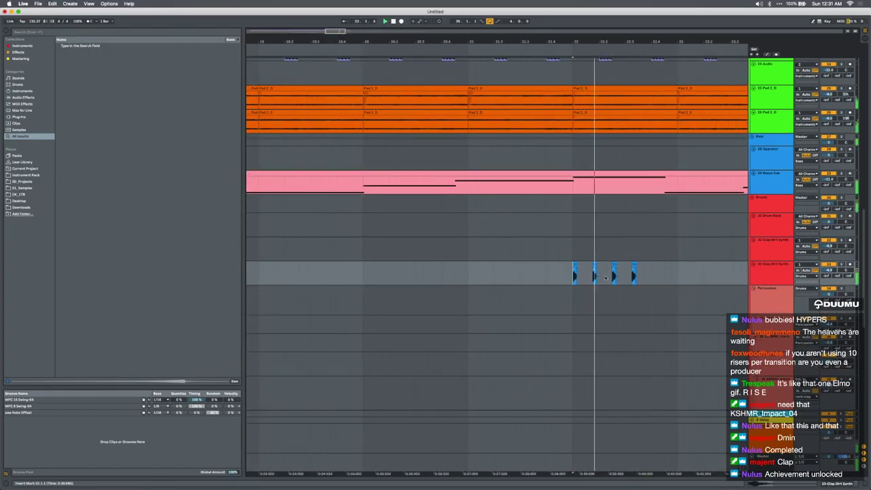
{"action": "key", "text": "super+z"}
{"action": "key", "text": "super+z"}
{"action": "key", "text": "super+z"}
{"action": "key", "text": "super+z"}
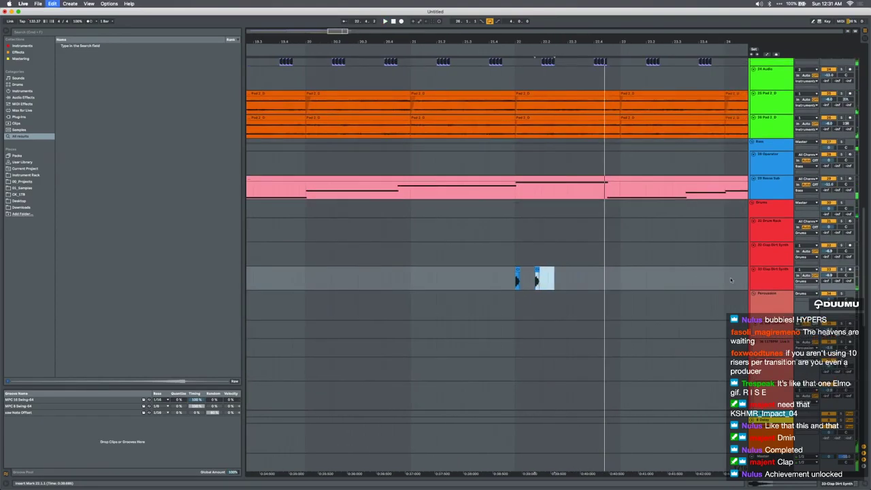
Add a new MIDI track below the duplicated clap track and show its device chain
{"action": "left_click", "coordinate": [788, 282]}
{"action": "key", "text": "super+shift+t"}
{"action": "key", "text": "super+shift+t"}
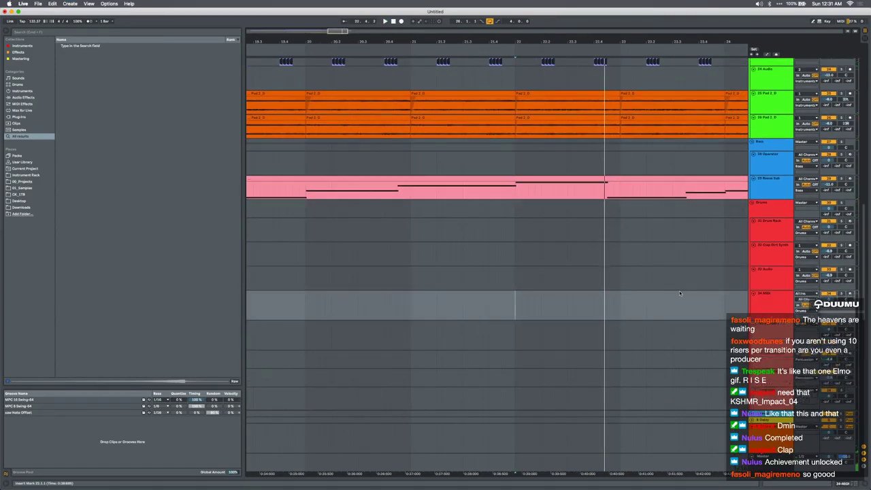
{"action": "left_click", "coordinate": [844, 483]}
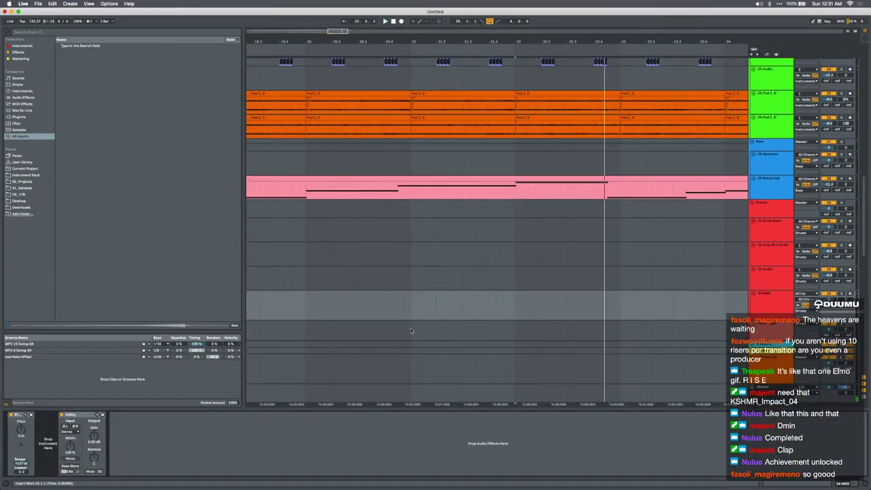
Paste one clap clip near bar 22 and load it as a sampler instrument on the new MIDI track
{"action": "left_click", "coordinate": [533, 282]}
{"action": "key", "text": "super+v"}
{"action": "left_click", "coordinate": [537, 269]}
{"action": "left_click", "coordinate": [788, 310]}
{"action": "left_click_drag", "start_coordinate": [524, 272], "coordinate": [51, 442]}
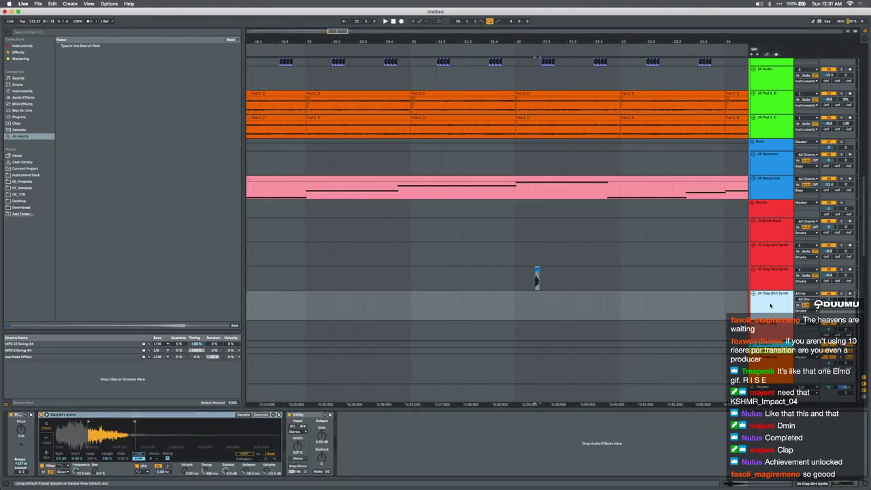
Delete the duplicated audio clap track above the new sampler track
{"action": "left_click", "coordinate": [755, 297]}
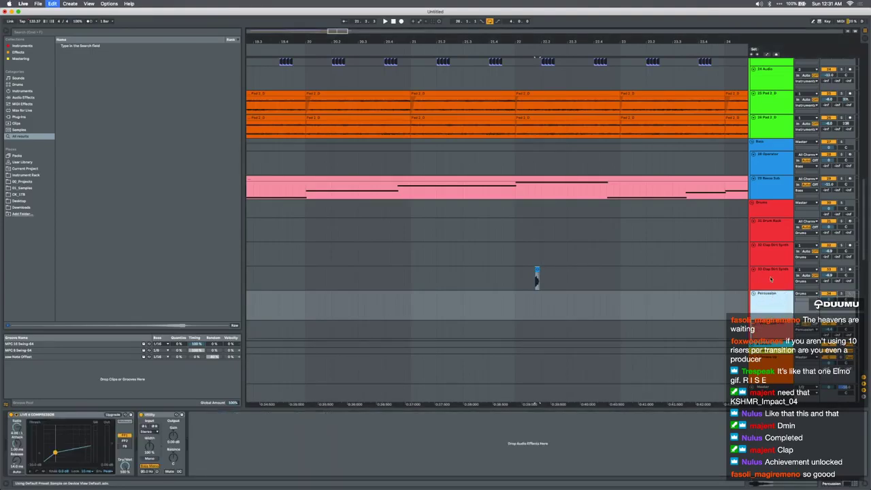
{"action": "left_click", "coordinate": [770, 278]}
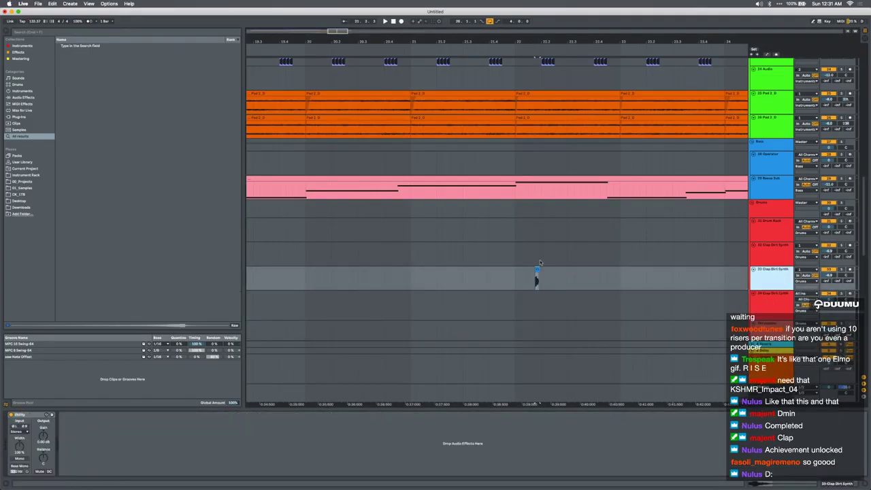
{"action": "key", "text": "Delete"}
Insert a MIDI clip from bar 22 on the sampler clap track and add five C3 notes spaced three sixteenths apart
{"action": "scroll", "coordinate": [540, 259], "scroll_direction": "down", "scroll_amount": 8}
{"action": "left_click_drag", "start_coordinate": [534, 286], "coordinate": [630, 277]}
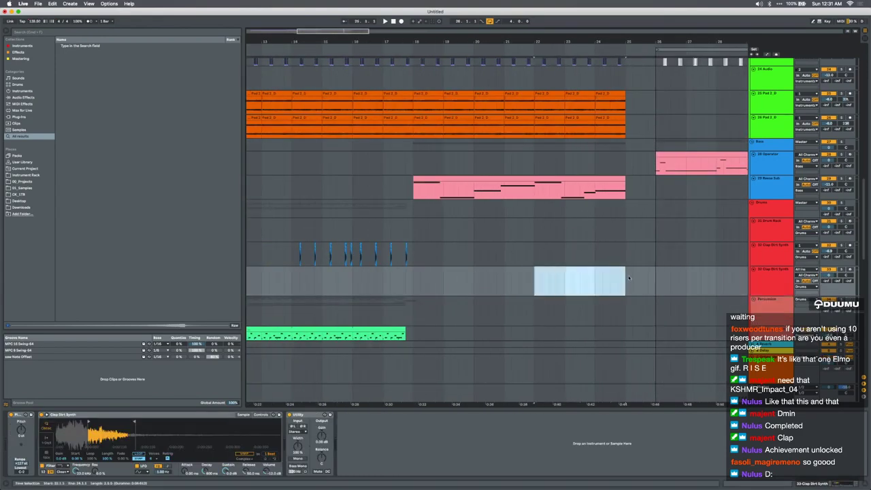
{"action": "key", "text": "super+shift+m"}
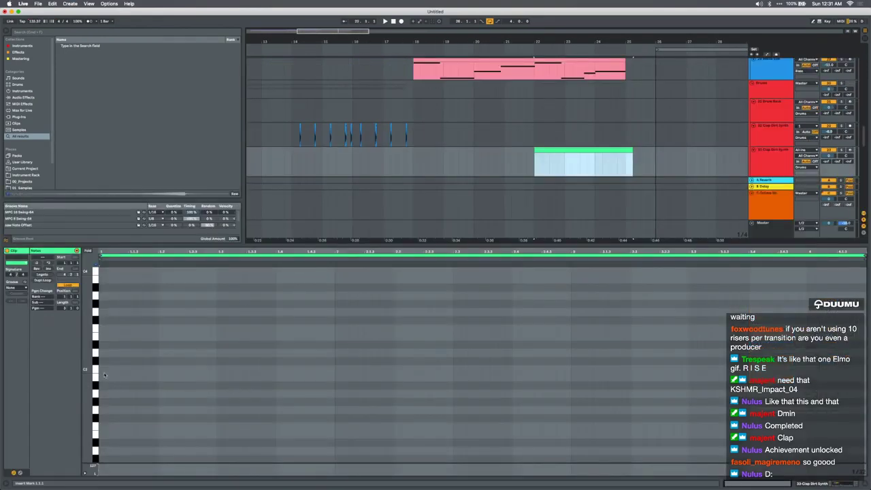
{"action": "double_click", "coordinate": [103, 369]}
{"action": "double_click", "coordinate": [145, 370]}
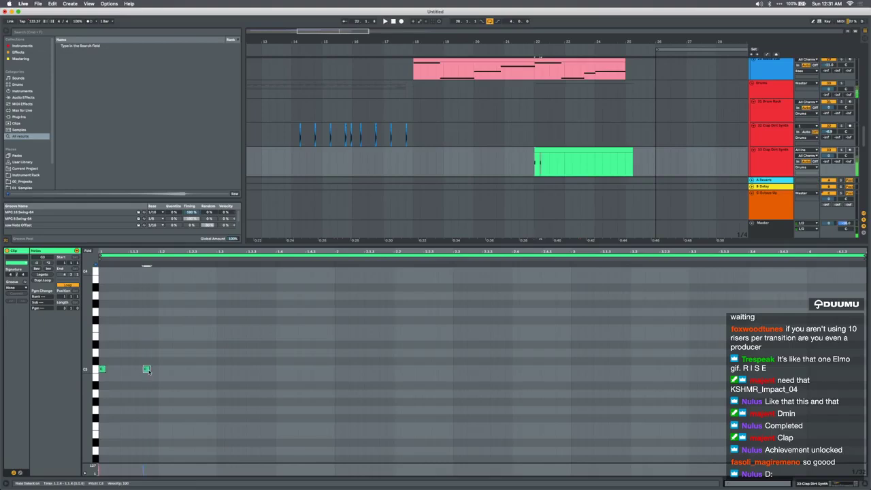
{"action": "key", "text": "super+d"}
{"action": "key", "text": "super+d"}
{"action": "key", "text": "super+d"}
{"action": "key", "text": "super+d"}
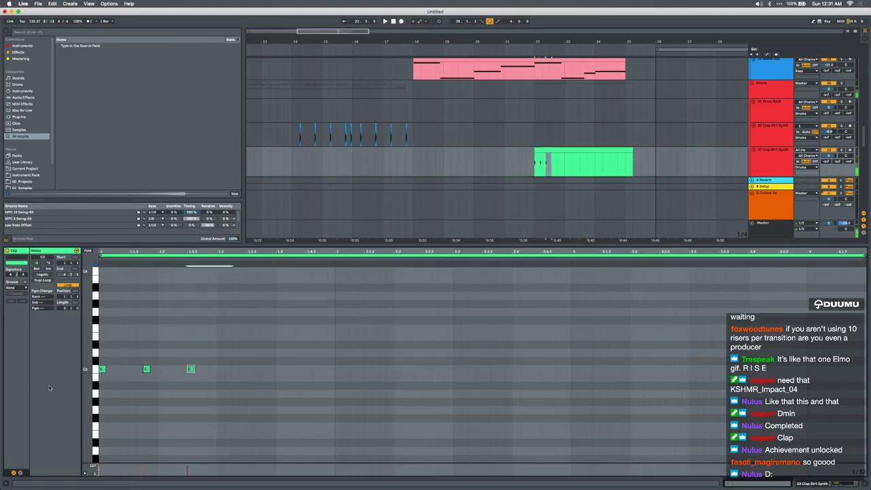
{"action": "key", "text": "space"}
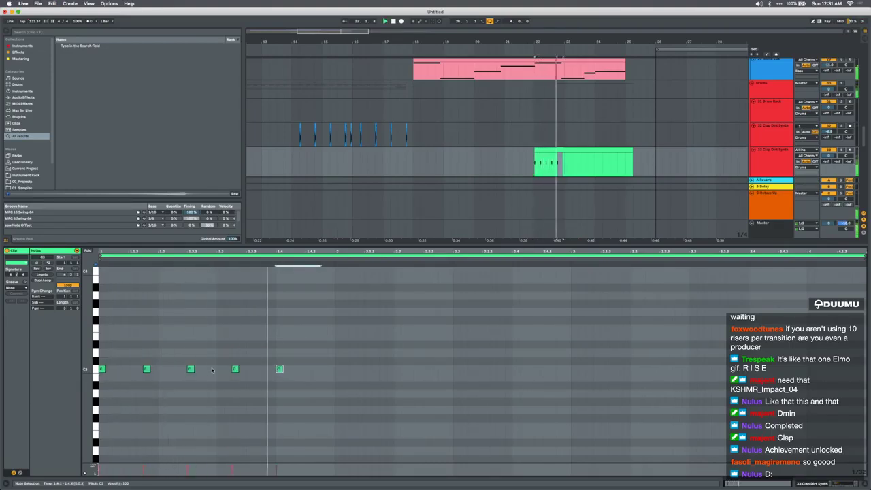
Duplicate the five-note clap pattern twice along the clip and apply the MPC 16 Swing-64 groove to it
{"action": "key", "text": "super+a"}
{"action": "key", "text": "super+d"}
{"action": "key", "text": "super+d"}
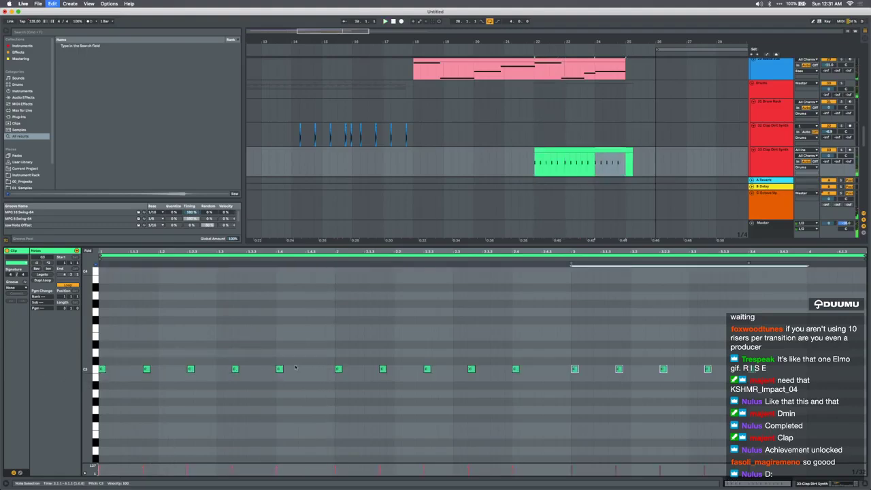
{"action": "left_click", "coordinate": [16, 287]}
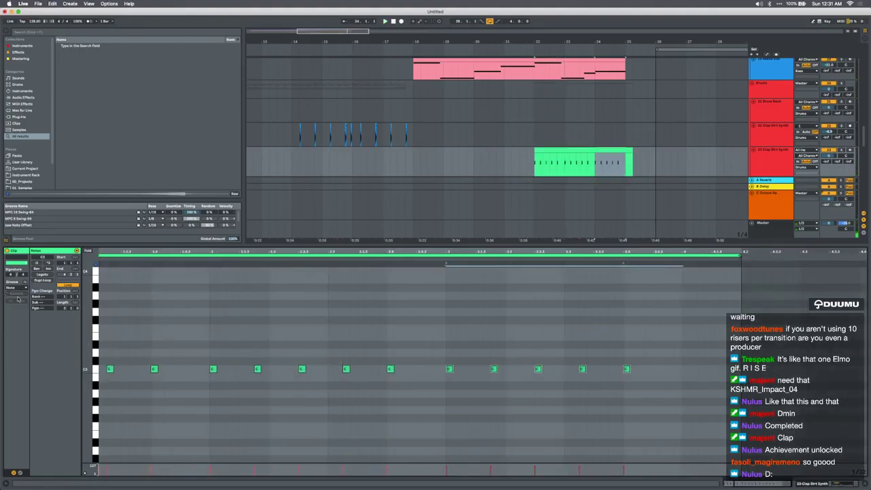
{"action": "left_click", "coordinate": [20, 298]}
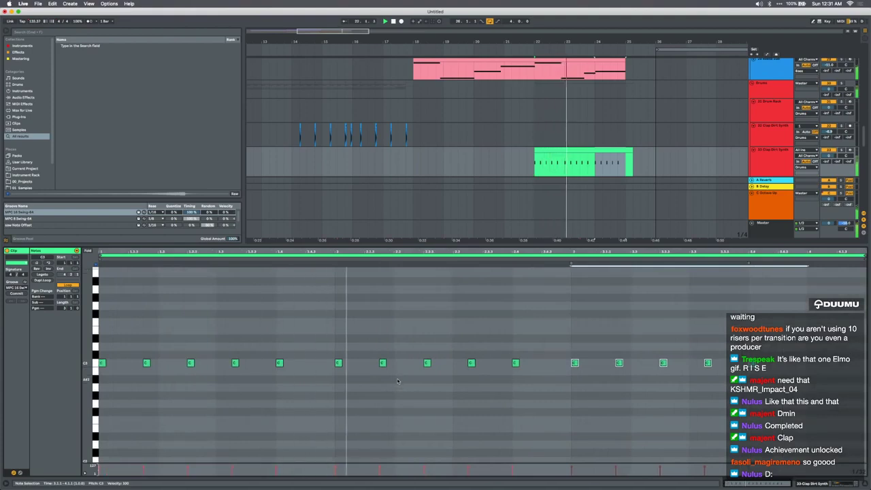
Add two softer C3 claps just before beat 2.4 and an accent note at 2.4.3 raised to E3
{"action": "double_click", "coordinate": [500, 363]}
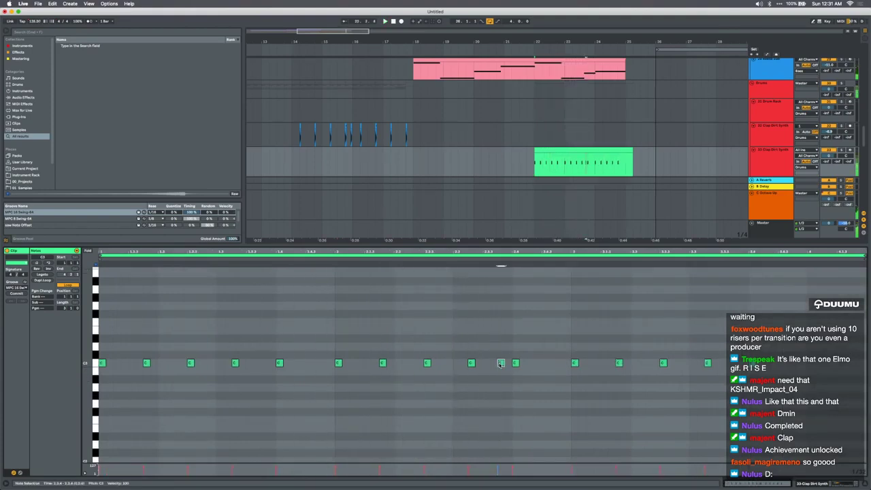
{"action": "left_click", "coordinate": [505, 466]}
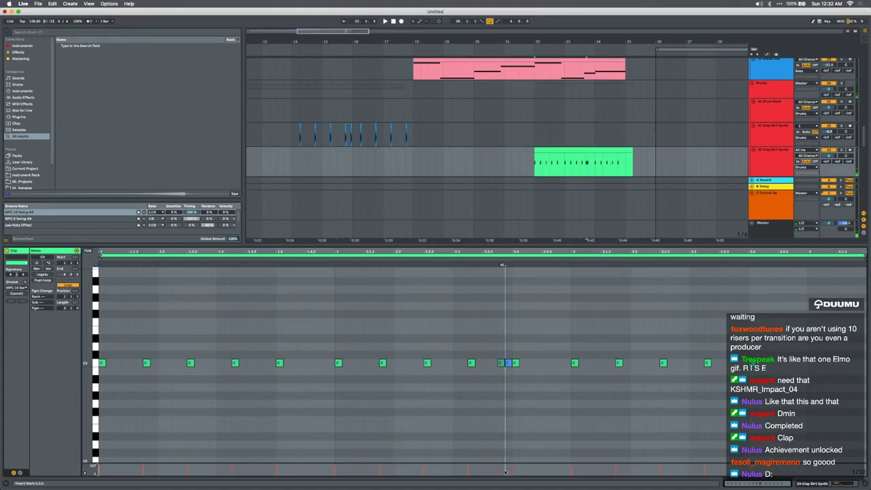
{"action": "double_click", "coordinate": [544, 363]}
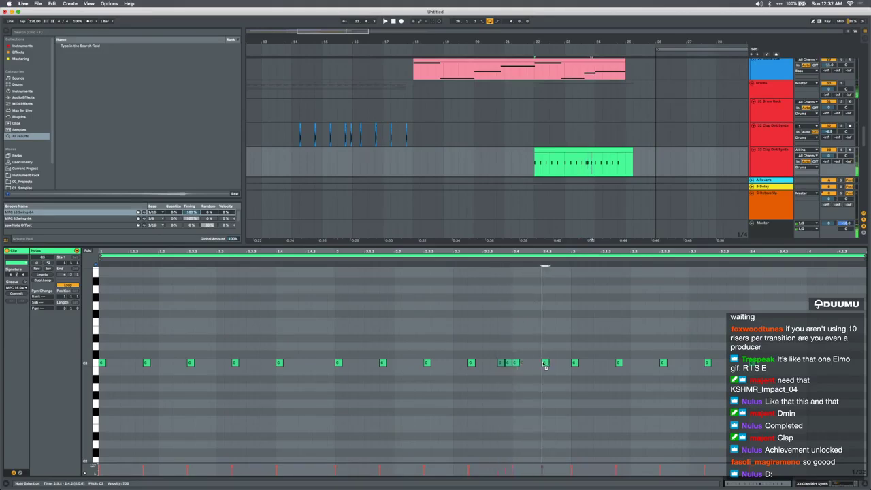
{"action": "key", "text": "shift+Up"}
{"action": "key", "text": "Delete"}
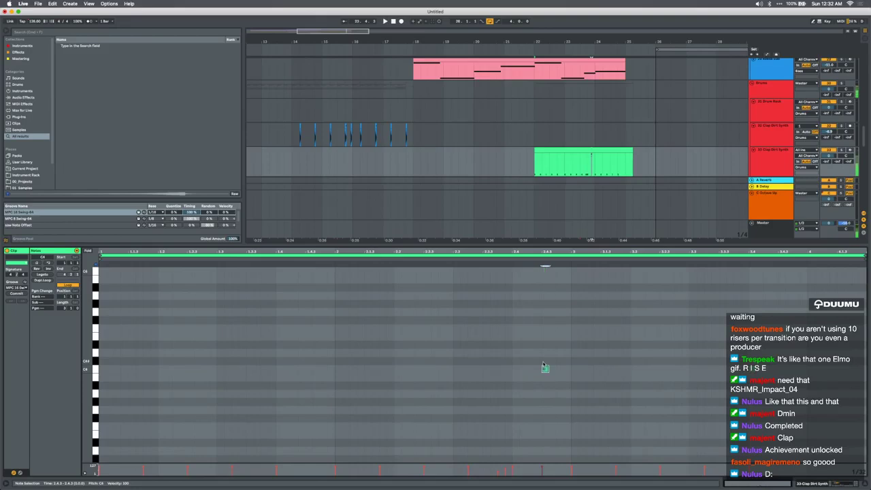
{"action": "key", "text": "super+z"}
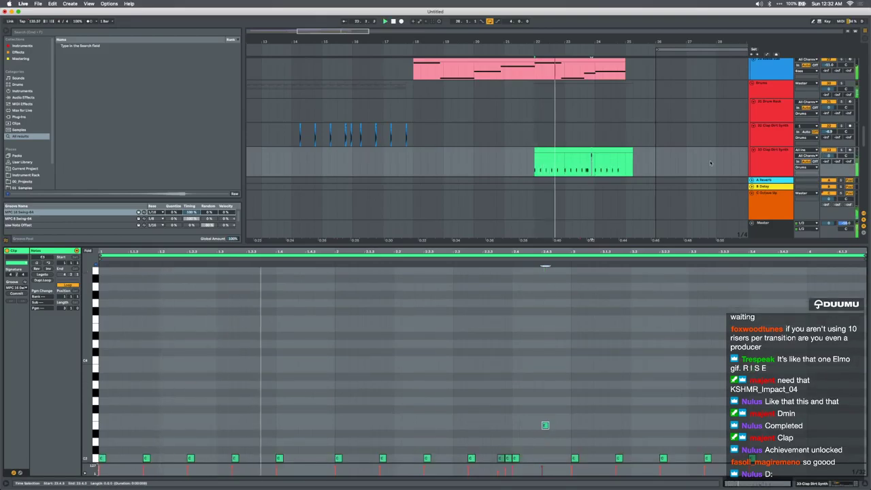
Shift the E3 accent earlier to 2.4.2 during playback and add a C3 clap at 2.4.3
{"action": "scroll", "coordinate": [559, 408], "scroll_direction": "down", "scroll_amount": 2}
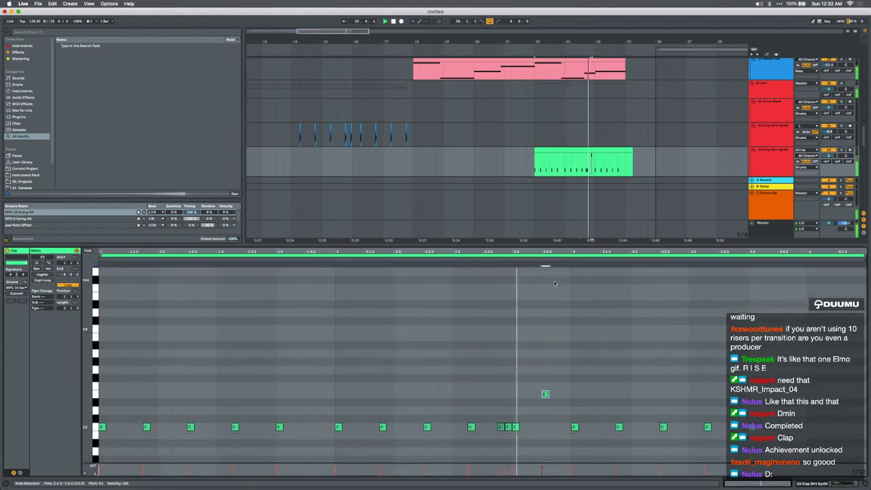
{"action": "key", "text": "space"}
{"action": "key", "text": "Left"}
{"action": "key", "text": "space"}
{"action": "key", "text": "Left"}
{"action": "key", "text": "Right"}
{"action": "key", "text": "Right"}
{"action": "key", "text": "Right"}
{"action": "key", "text": "Left"}
{"action": "key", "text": "Left"}
{"action": "key", "text": "Left"}
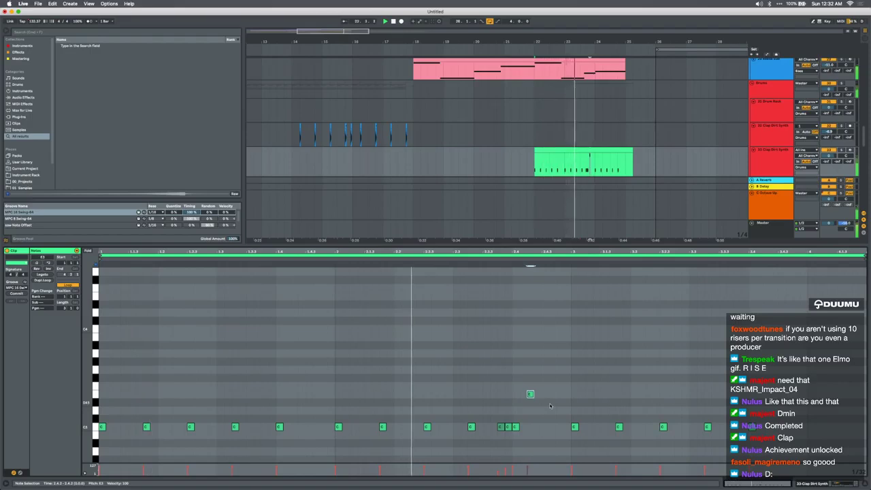
{"action": "double_click", "coordinate": [544, 419]}
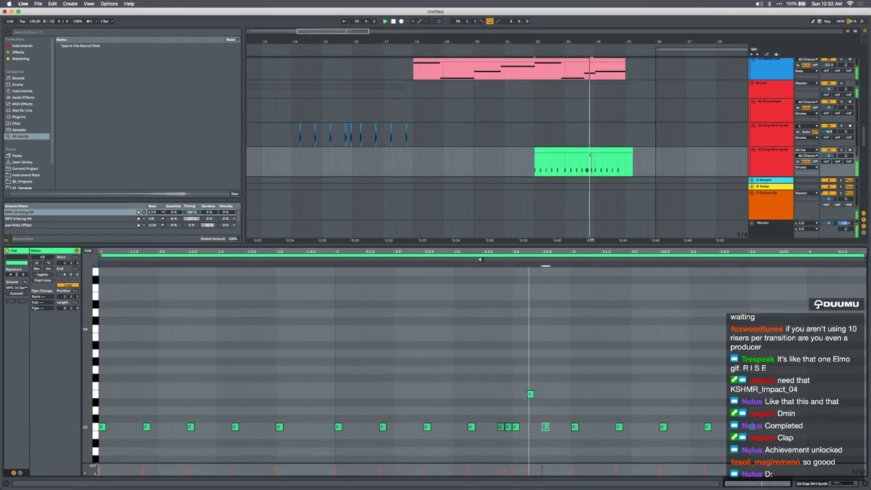
{"action": "left_click", "coordinate": [611, 229]}
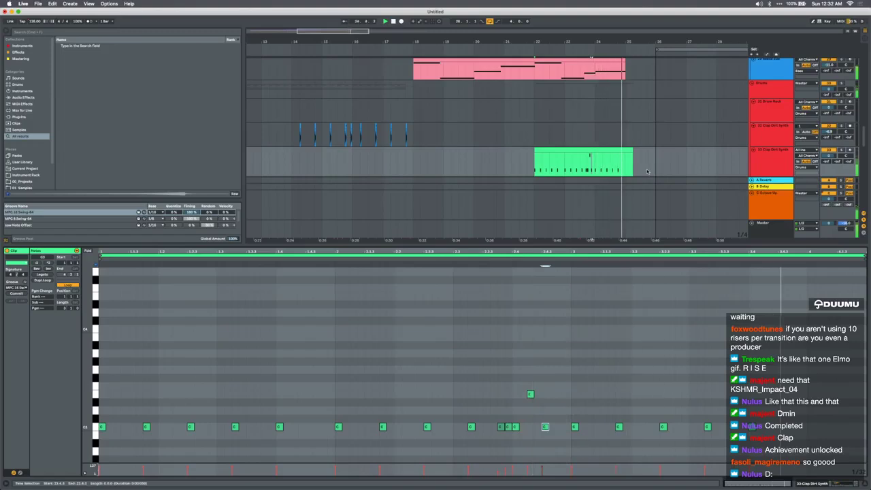
Trim the clap MIDI clip to end at bar 25 by deleting the section between bars 25 and 26
{"action": "left_click", "coordinate": [646, 167]}
{"action": "left_click_drag", "start_coordinate": [649, 166], "coordinate": [626, 167]}
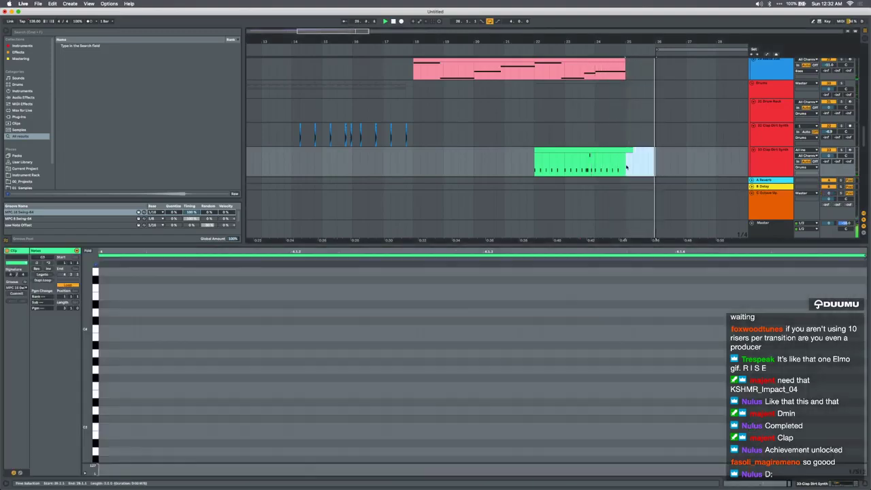
{"action": "key", "text": "Delete"}
Examine the vocal acapella track's effect chain and automation around bar 25
{"action": "scroll", "coordinate": [625, 163], "scroll_direction": "up", "scroll_amount": 20}
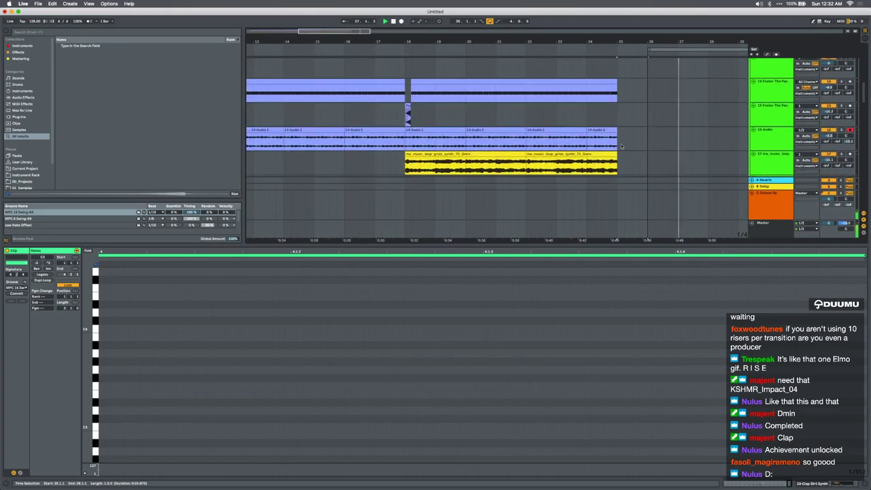
{"action": "scroll", "coordinate": [618, 118], "scroll_direction": "up", "scroll_amount": 3}
{"action": "left_click", "coordinate": [610, 123]}
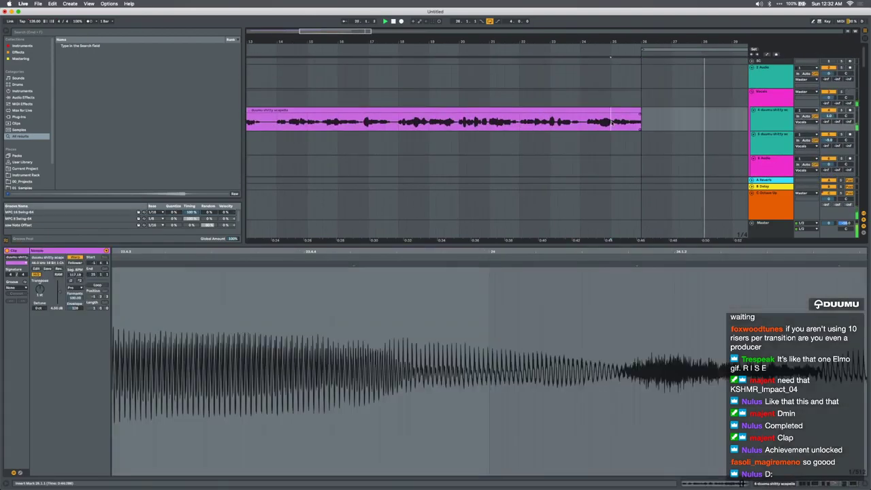
{"action": "key", "text": "shift+Tab"}
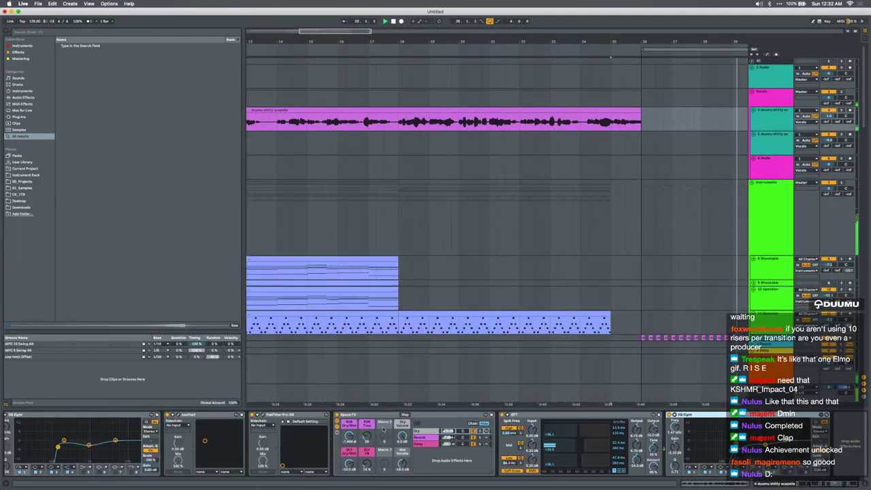
{"action": "key", "text": "a"}
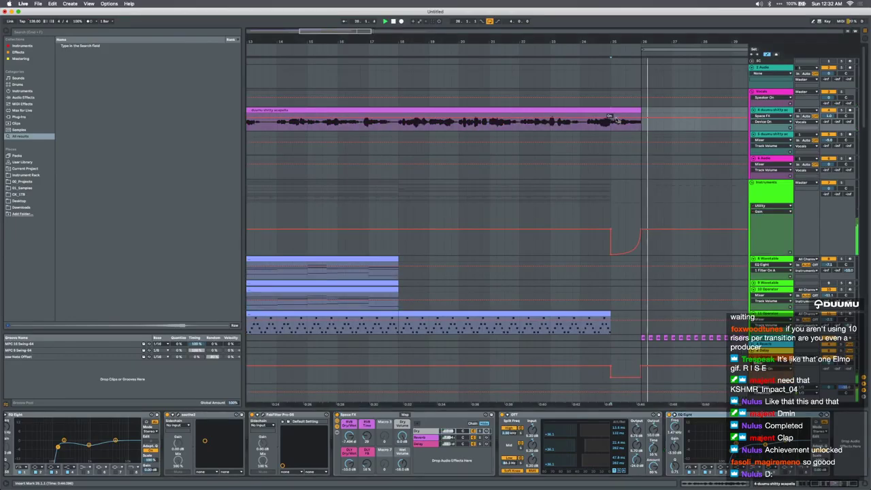
{"action": "key", "text": "a"}
Play the vocal acapella from bar 23.3 and listen through the transition into the next section
{"action": "left_click", "coordinate": [568, 129]}
{"action": "key", "text": "space"}
{"action": "key", "text": "space"}
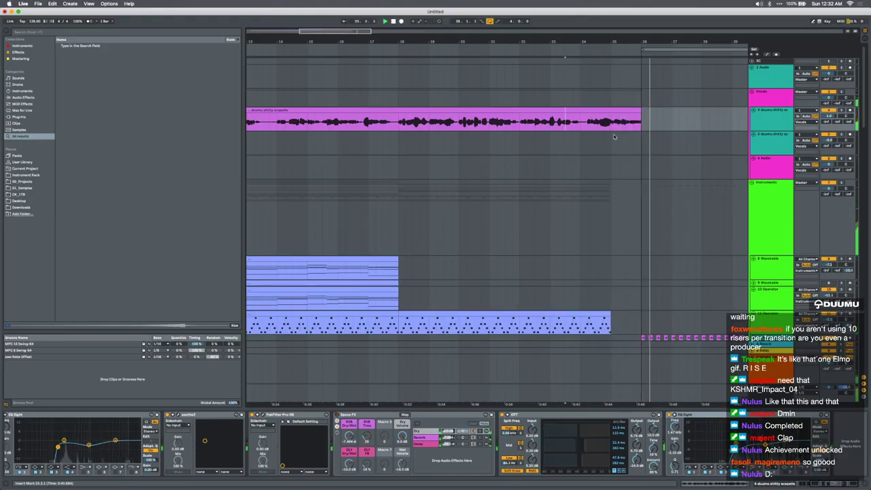
{"action": "scroll", "coordinate": [613, 136], "scroll_direction": "down", "scroll_amount": 3}
{"action": "scroll", "coordinate": [614, 136], "scroll_direction": "down", "scroll_amount": 10}
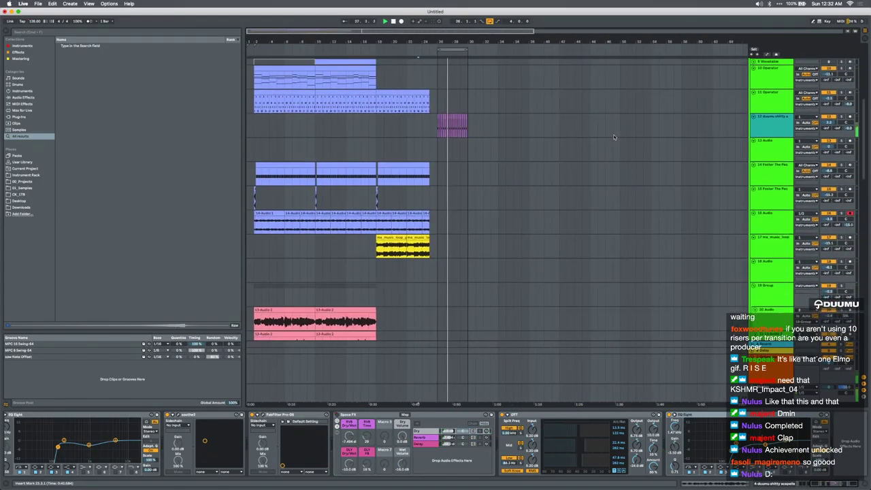
Copy the first bar of the 24 Audio and both Pad 2_D tracks and paste it at bar 25
{"action": "scroll", "coordinate": [267, 248], "scroll_direction": "up", "scroll_amount": 3}
{"action": "scroll", "coordinate": [267, 249], "scroll_direction": "down", "scroll_amount": 10}
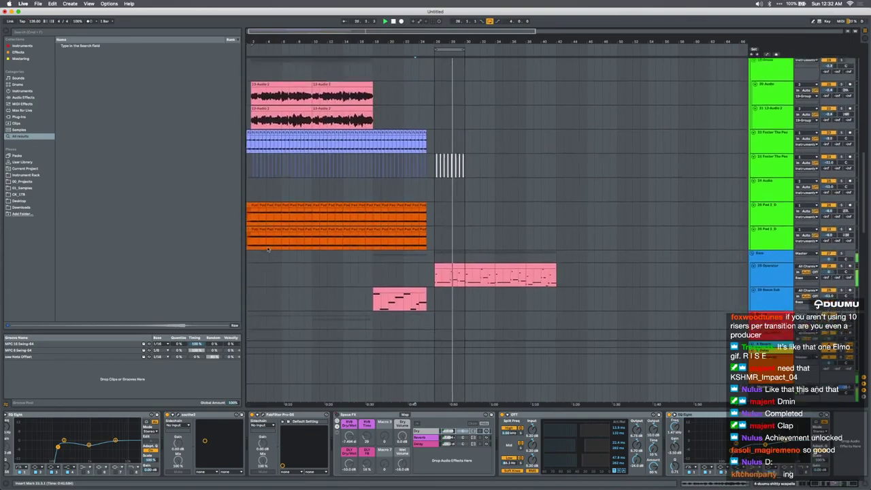
{"action": "left_click", "coordinate": [250, 200]}
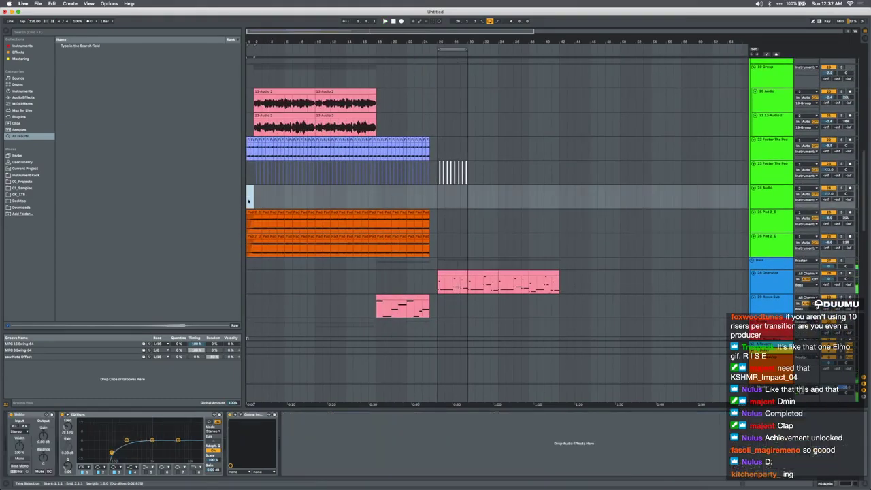
{"action": "left_click", "coordinate": [249, 239], "text": "shift"}
{"action": "key", "text": "super+c"}
{"action": "left_click", "coordinate": [430, 197]}
{"action": "key", "text": "super+v"}
{"action": "scroll", "coordinate": [430, 201], "scroll_direction": "up", "scroll_amount": 5}
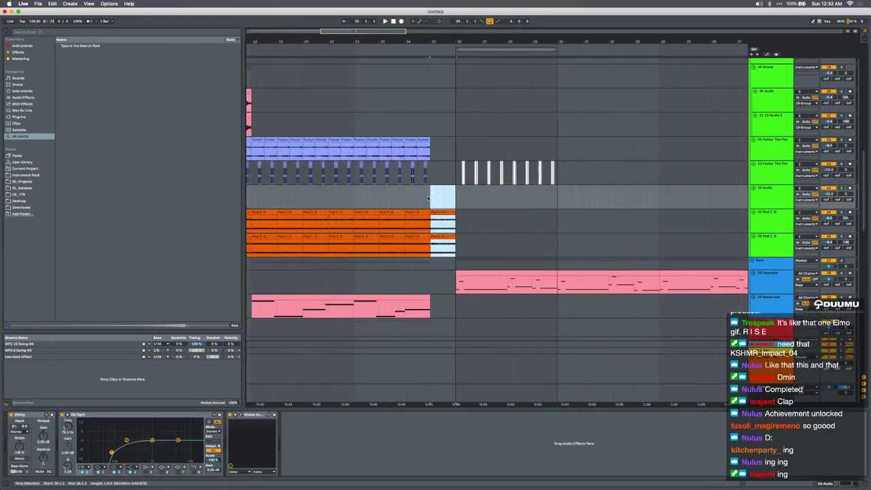
Transpose the two pasted Pad 2_D clips between bars 25 and 26 upward together
{"action": "left_click", "coordinate": [489, 215]}
{"action": "left_click_drag", "start_coordinate": [431, 240], "coordinate": [456, 241]}
{"action": "left_click", "coordinate": [450, 233]}
{"action": "left_click", "coordinate": [449, 236]}
{"action": "left_click", "coordinate": [447, 213], "text": "shift"}
{"action": "key", "text": "shift+Tab"}
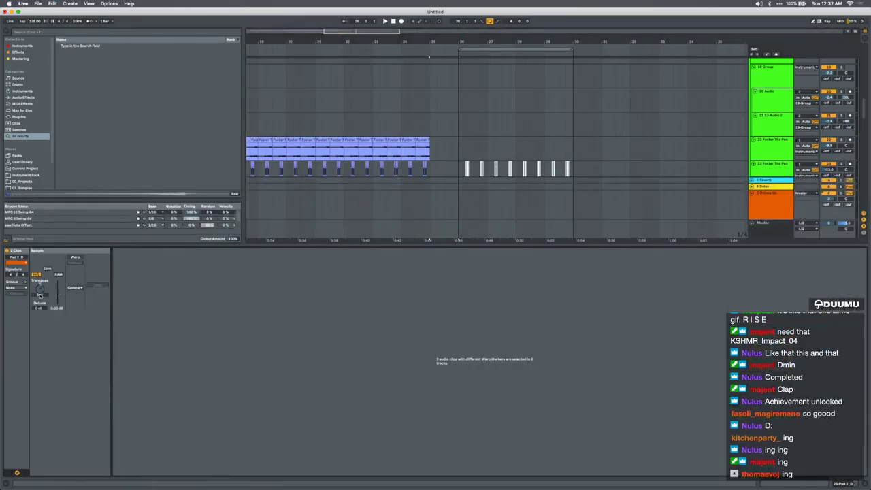
{"action": "scroll", "coordinate": [449, 126], "scroll_direction": "down", "scroll_amount": 5}
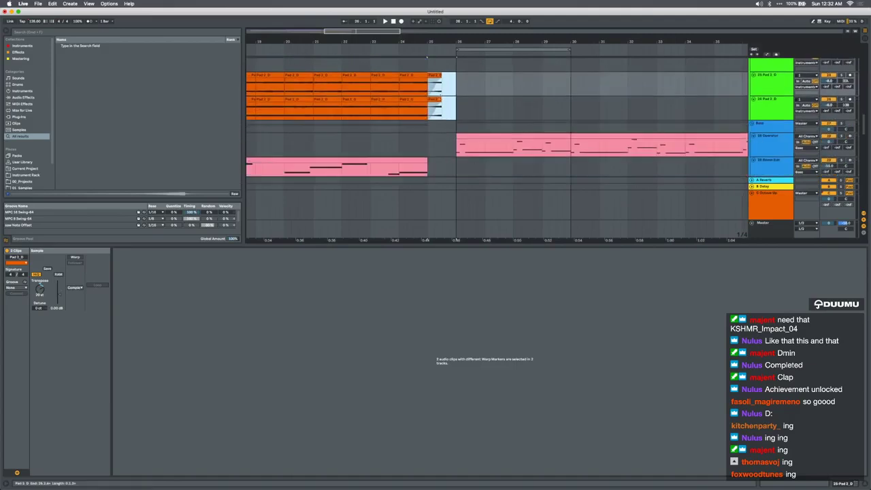
Move both transposed pad clips to start at beat 25.2 and extend their ends to bar 26
{"action": "left_click", "coordinate": [439, 100]}
{"action": "left_click", "coordinate": [435, 76], "text": "shift"}
{"action": "left_click_drag", "start_coordinate": [434, 77], "coordinate": [441, 79]}
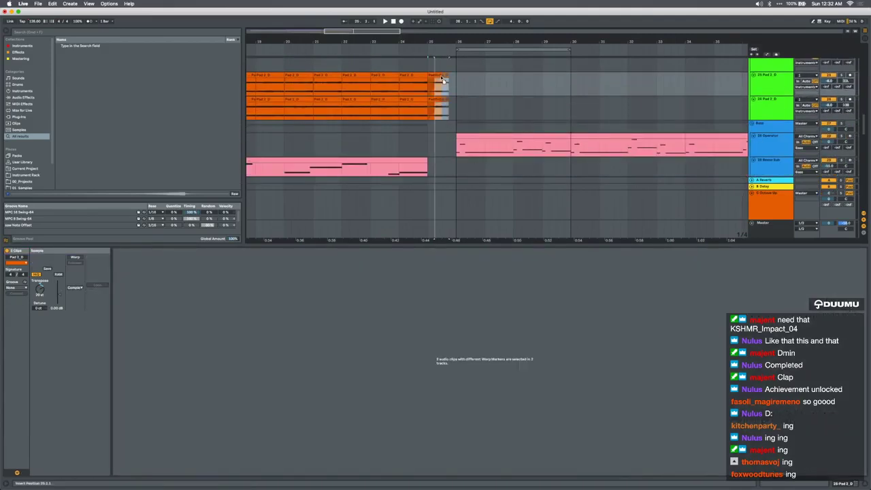
{"action": "left_click", "coordinate": [441, 79]}
{"action": "left_click", "coordinate": [442, 101], "text": "shift"}
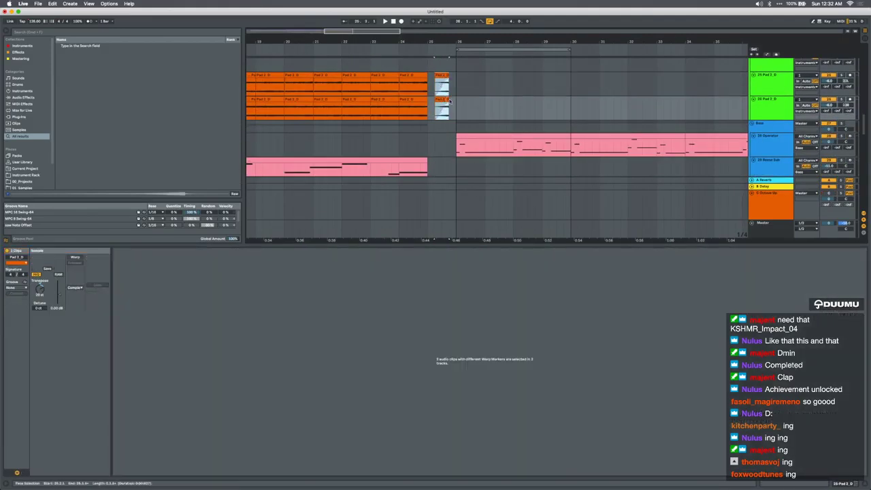
{"action": "left_click_drag", "start_coordinate": [456, 100], "coordinate": [471, 106]}
Shape long curved fade-ins on both transposed pad clips so they swell into bar 26
{"action": "scroll", "coordinate": [459, 100], "scroll_direction": "up", "scroll_amount": 1}
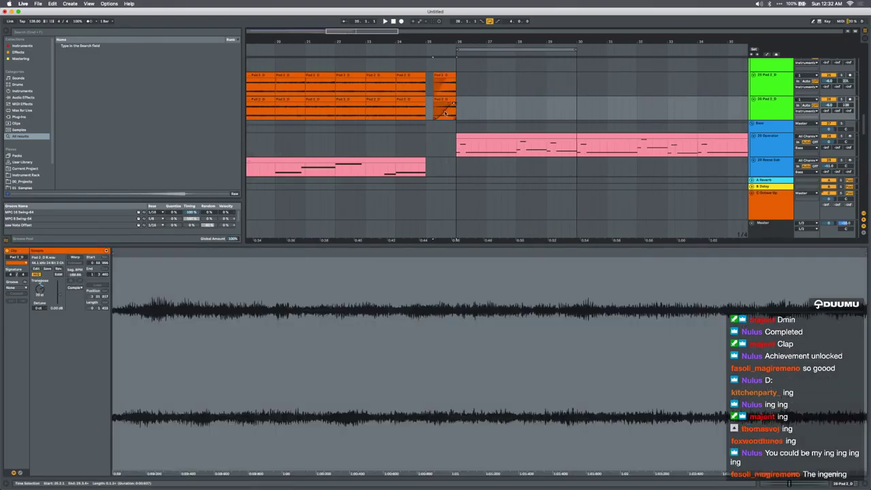
{"action": "left_click", "coordinate": [449, 75]}
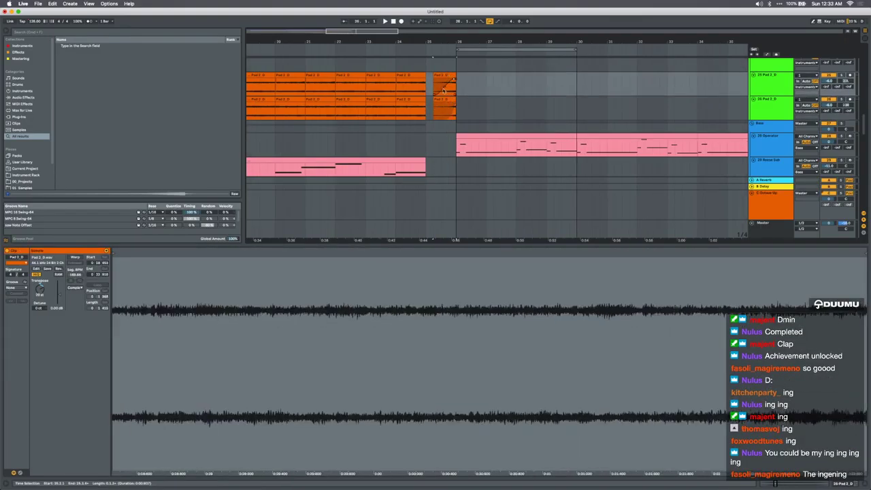
{"action": "left_click", "coordinate": [448, 117]}
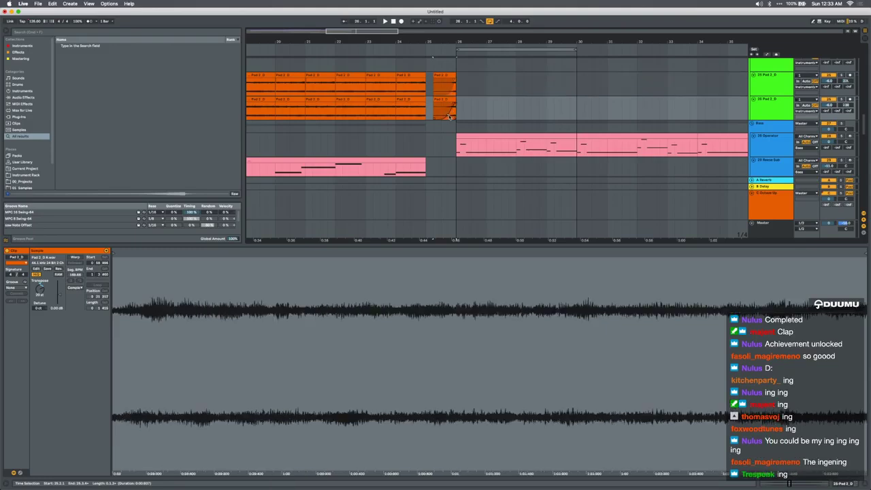
{"action": "left_click", "coordinate": [449, 90]}
Play the arrangement from bar 24 and listen to the pad swell leading into bar 26
{"action": "left_click", "coordinate": [398, 85]}
{"action": "key", "text": "space"}
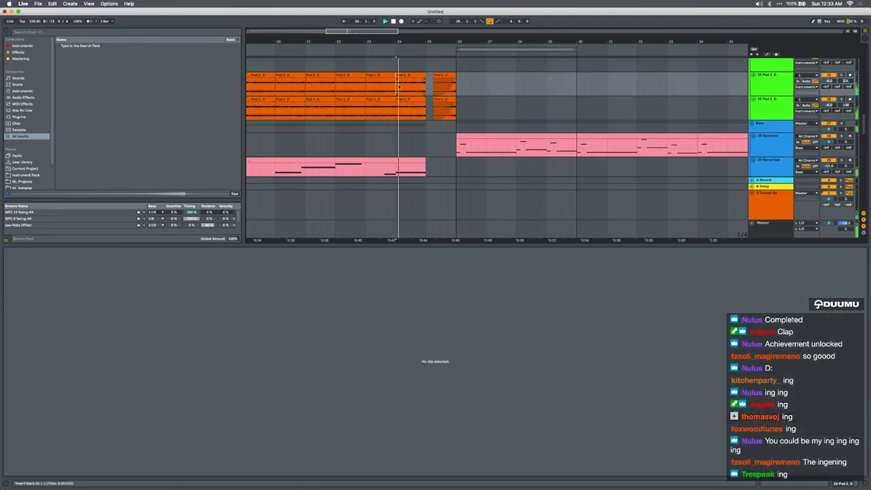
{"action": "scroll", "coordinate": [399, 85], "scroll_direction": "up", "scroll_amount": 3}
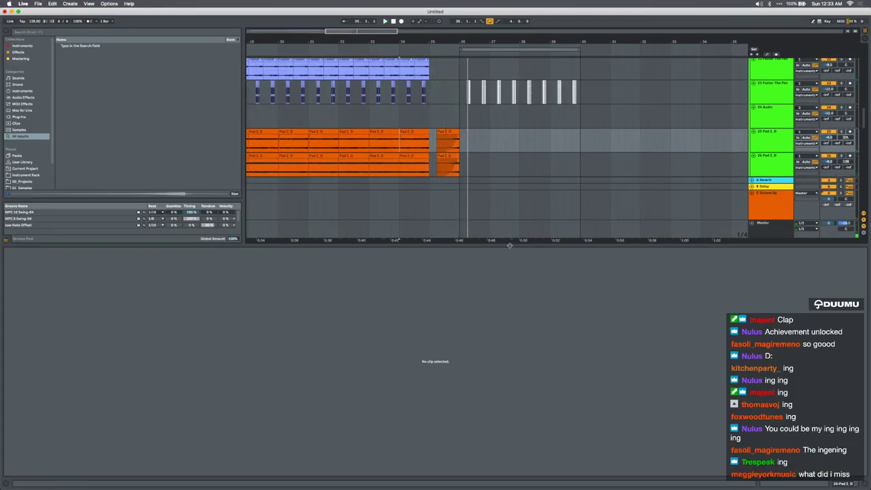
{"action": "key", "text": "space"}
Bend the rising Utility Gain automation on the Instruments group between bars 25 and 26
{"action": "key", "text": "super+alt+l"}
{"action": "scroll", "coordinate": [511, 247], "scroll_direction": "up", "scroll_amount": 9}
{"action": "key", "text": "a"}
{"action": "left_click_drag", "start_coordinate": [454, 129], "coordinate": [456, 136]}
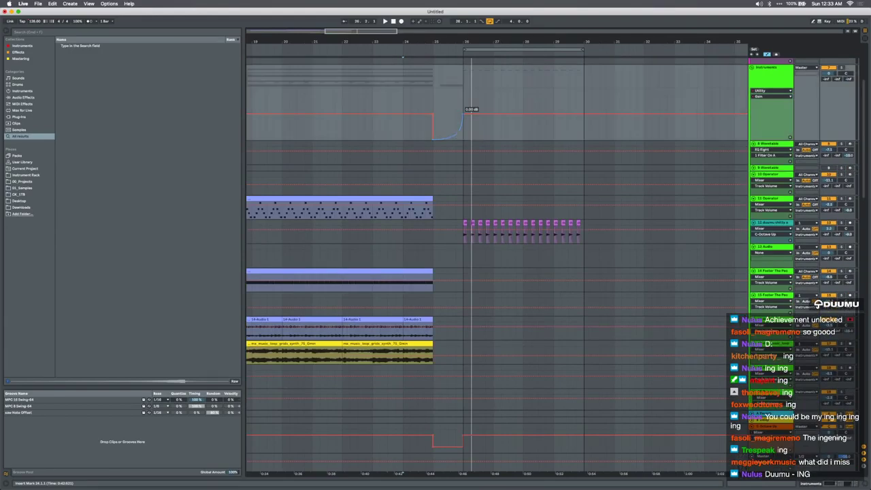
Play from beat 24.3 with automation lanes hidden and listen to the adjusted gain ramp
{"action": "left_click", "coordinate": [419, 97]}
{"action": "key", "text": "a"}
{"action": "key", "text": "space"}
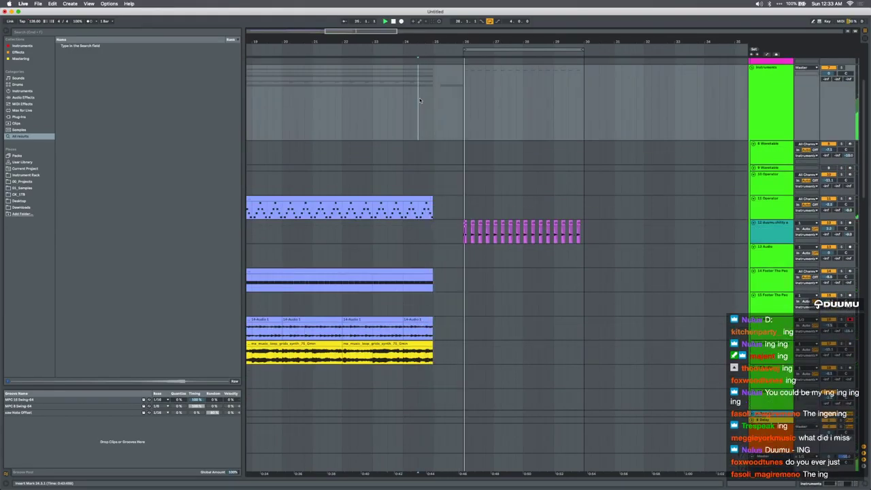
{"action": "scroll", "coordinate": [494, 204], "scroll_direction": "down", "scroll_amount": 10}
{"action": "key", "text": "space"}
Duplicate the two Pad 2_D tracks together
{"action": "left_click", "coordinate": [770, 215]}
{"action": "left_click", "coordinate": [770, 238]}
{"action": "left_click", "coordinate": [763, 266], "text": "shift"}
{"action": "key", "text": "super+d"}
{"action": "key", "text": "w"}
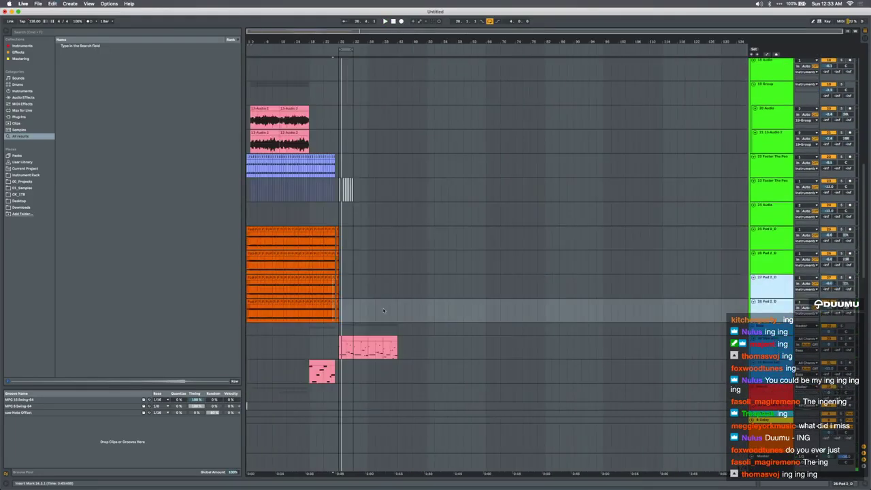
Delete the clips before bar 25 on the duplicated pad tracks and the swell clips after bar 25 on the originals
{"action": "scroll", "coordinate": [340, 323], "scroll_direction": "down", "scroll_amount": 1}
{"action": "left_click_drag", "start_coordinate": [334, 315], "coordinate": [198, 281]}
{"action": "key", "text": "Delete"}
{"action": "left_click_drag", "start_coordinate": [345, 263], "coordinate": [335, 240]}
{"action": "key", "text": "Delete"}
{"action": "scroll", "coordinate": [335, 240], "scroll_direction": "up", "scroll_amount": 5}
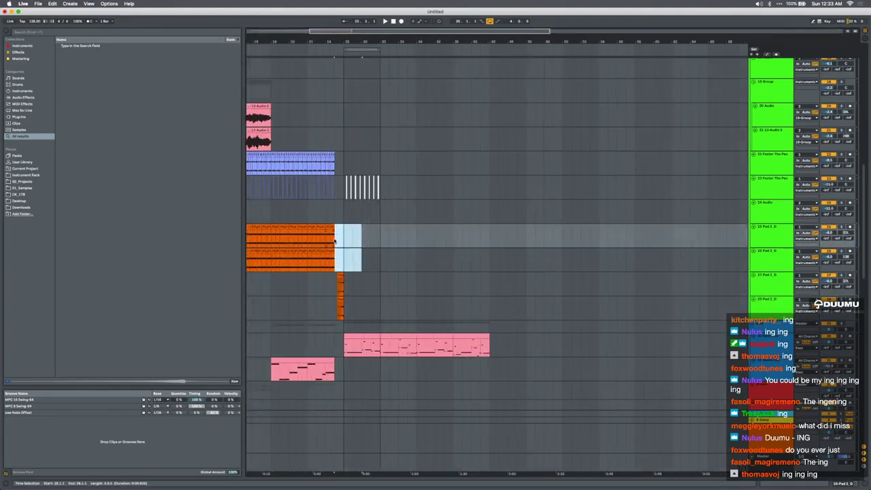
Group the two duplicated pad tracks and set the group's volume to 0 dB while playing from bar 25
{"action": "left_click", "coordinate": [774, 281]}
{"action": "left_click", "coordinate": [763, 306], "text": "shift"}
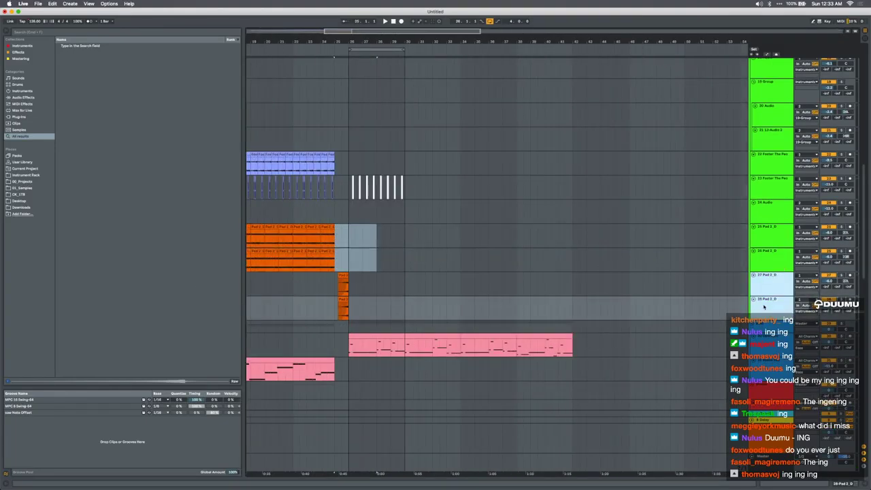
{"action": "key", "text": "super+g"}
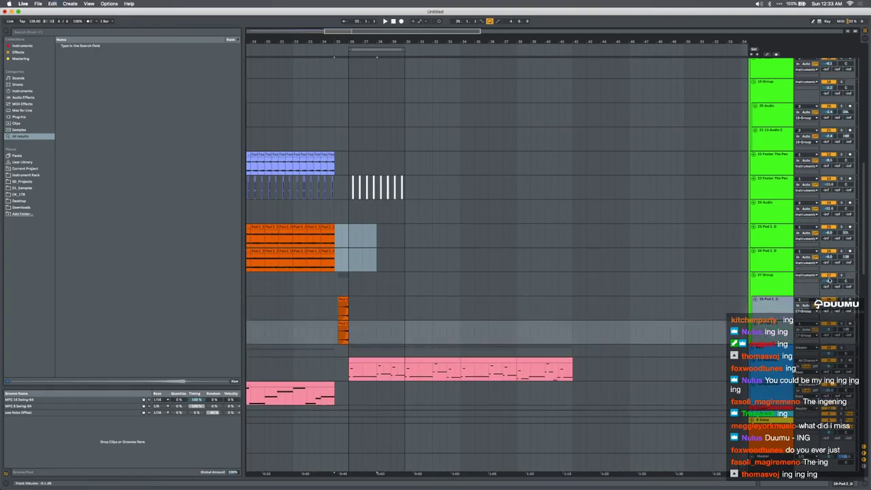
{"action": "left_click", "coordinate": [334, 290]}
{"action": "key", "text": "space"}
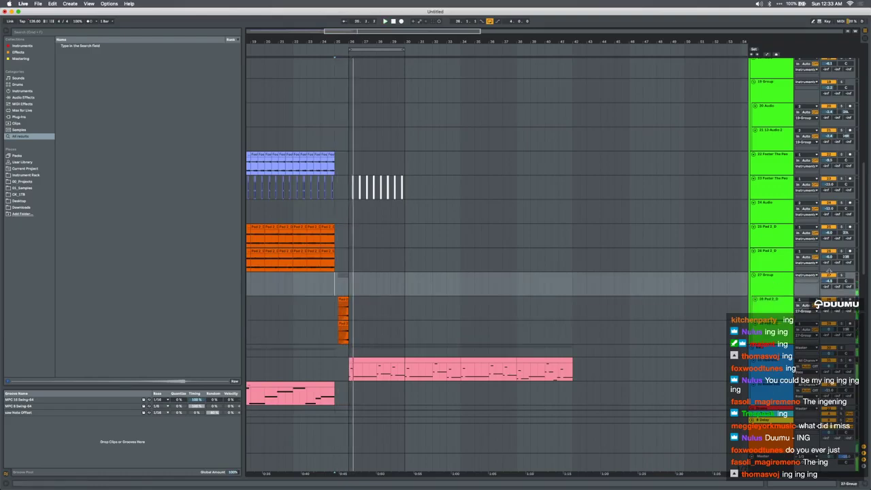
{"action": "scroll", "coordinate": [343, 290], "scroll_direction": "up", "scroll_amount": 3}
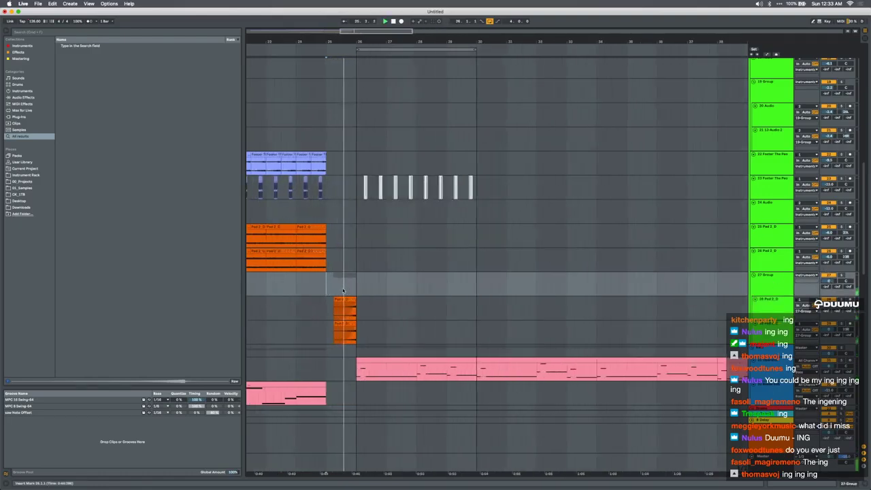
Try extending the two grouped pad swell clips past bar 26
{"action": "left_click_drag", "start_coordinate": [356, 302], "coordinate": [394, 321]}
{"action": "scroll", "coordinate": [357, 313], "scroll_direction": "up", "scroll_amount": 5}
{"action": "key", "text": "Delete"}
{"action": "left_click", "coordinate": [385, 329]}
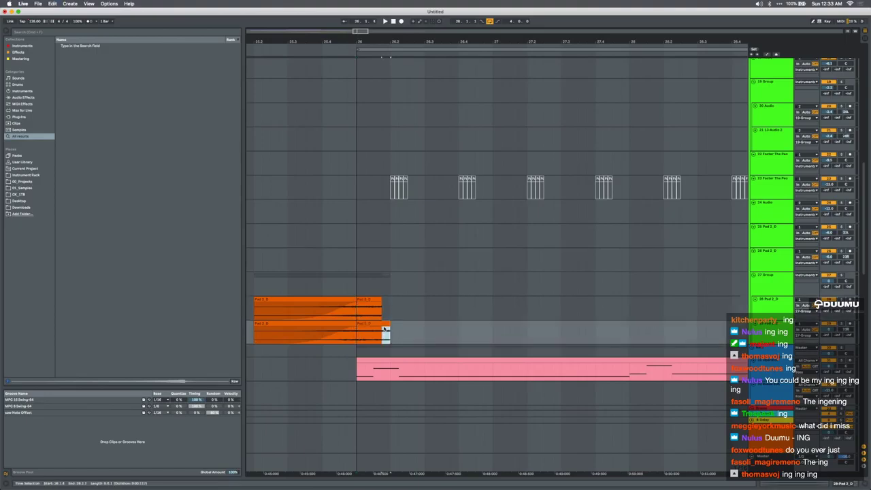
{"action": "left_click", "coordinate": [372, 324]}
{"action": "left_click", "coordinate": [373, 300], "text": "shift"}
{"action": "key", "text": "Delete"}
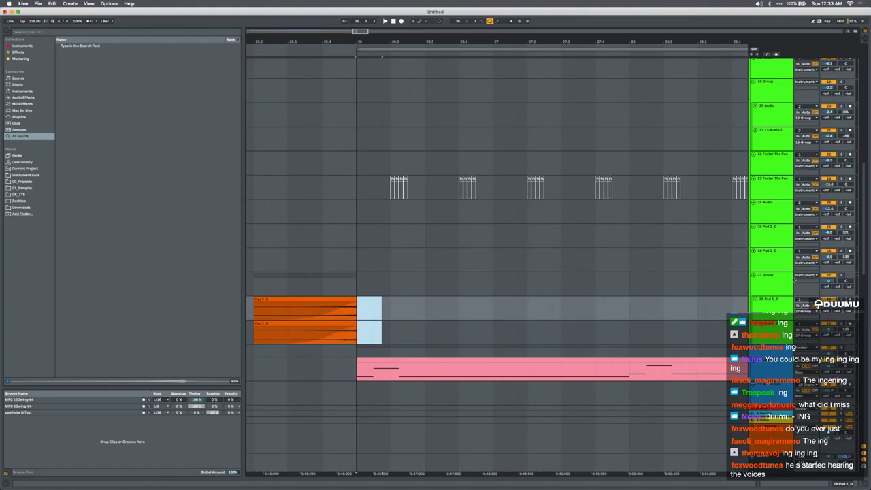
Insert a MIDI track above the pad group and place the MPC 16 Swing-64 groove on it as a clip at bar 26
{"action": "left_click", "coordinate": [774, 267]}
{"action": "key", "text": "super+t"}
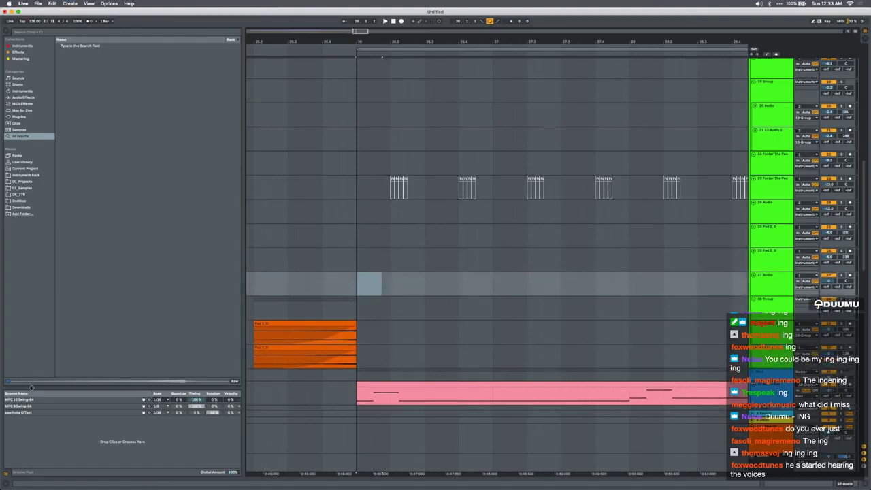
{"action": "left_click_drag", "start_coordinate": [29, 400], "coordinate": [41, 399]}
{"action": "left_click", "coordinate": [774, 286]}
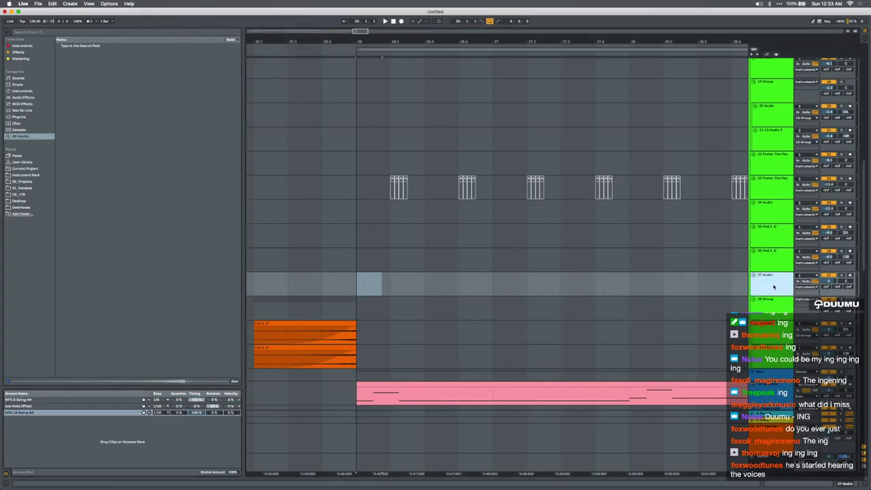
{"action": "key", "text": "super+shift+t"}
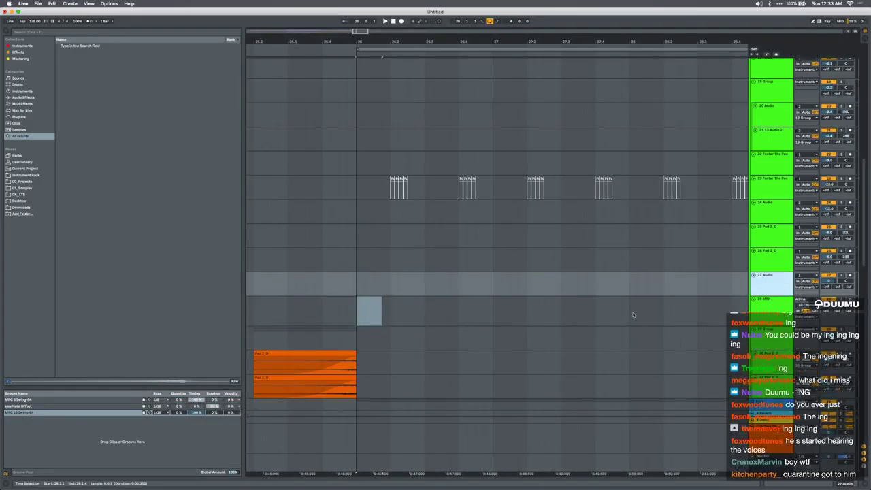
{"action": "key", "text": "Delete"}
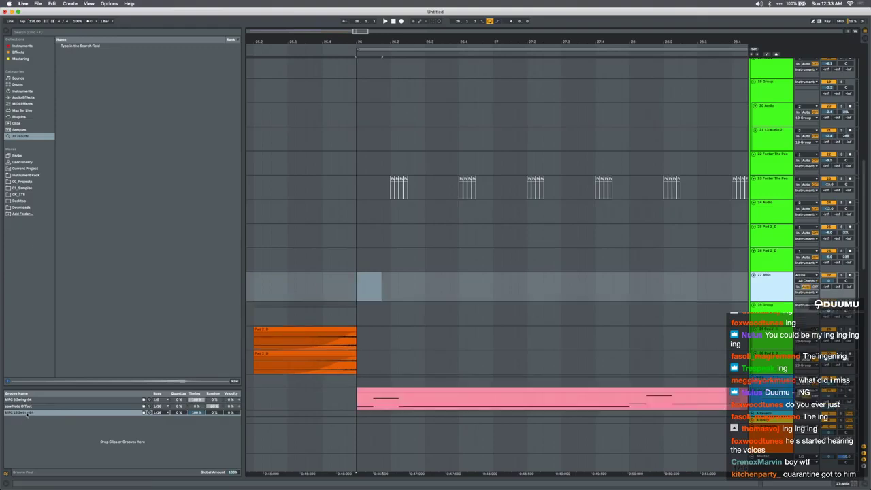
{"action": "left_click_drag", "start_coordinate": [15, 413], "coordinate": [357, 286]}
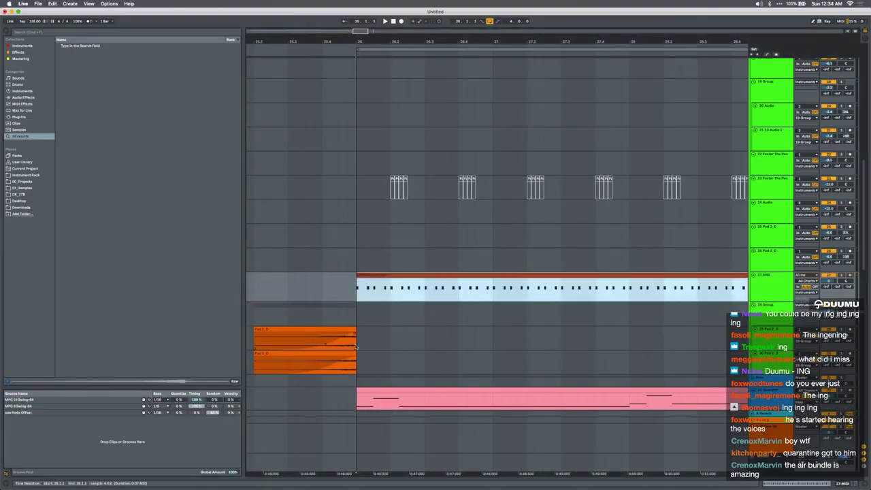
{"action": "scroll", "coordinate": [355, 347], "scroll_direction": "up", "scroll_amount": 5}
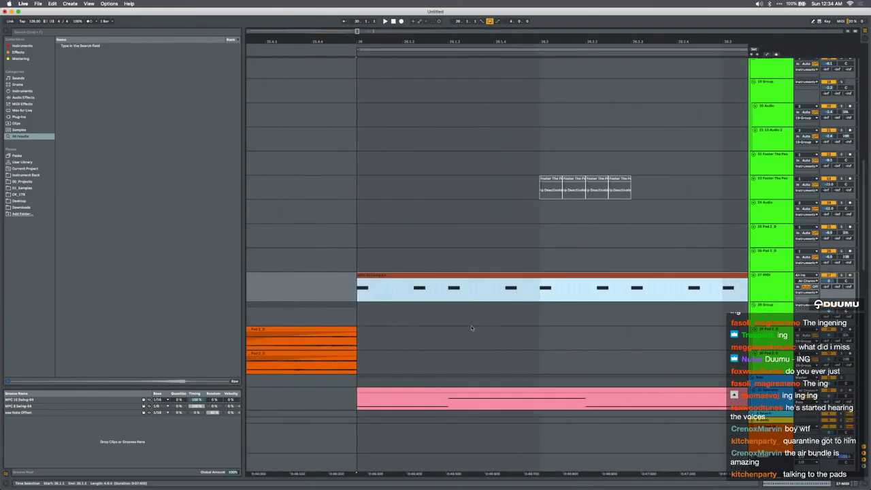
Extend both grouped pad clips to the groove clip's second swung note and split them at bar 26
{"action": "scroll", "coordinate": [471, 325], "scroll_direction": "down", "scroll_amount": 3}
{"action": "left_click", "coordinate": [396, 340]}
{"action": "left_click", "coordinate": [399, 353], "text": "shift"}
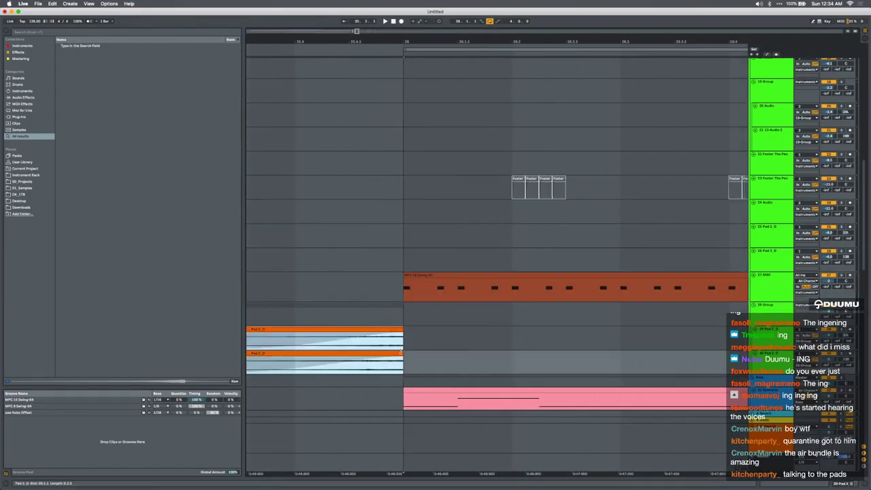
{"action": "left_click", "coordinate": [400, 356]}
{"action": "left_click", "coordinate": [400, 353]}
{"action": "left_click", "coordinate": [398, 331], "text": "shift"}
{"action": "left_click_drag", "start_coordinate": [403, 331], "coordinate": [437, 330]}
{"action": "left_click", "coordinate": [405, 342]}
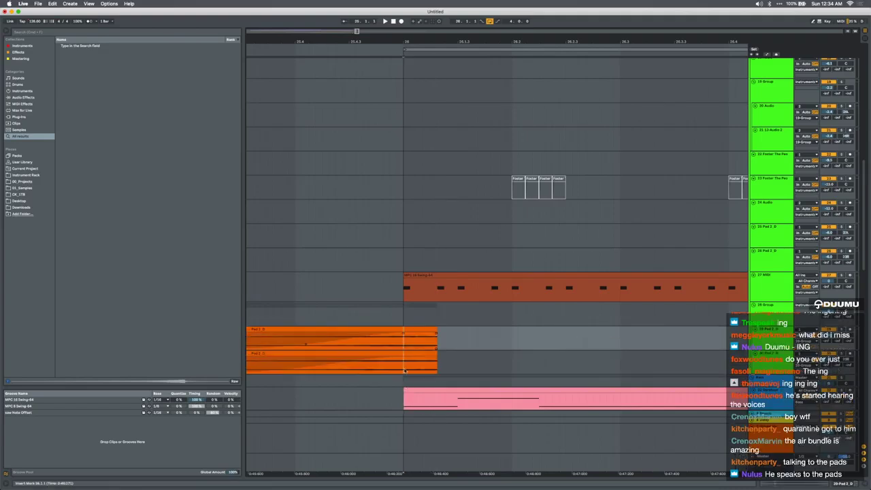
{"action": "left_click", "coordinate": [405, 371], "text": "shift"}
{"action": "key", "text": "super+e"}
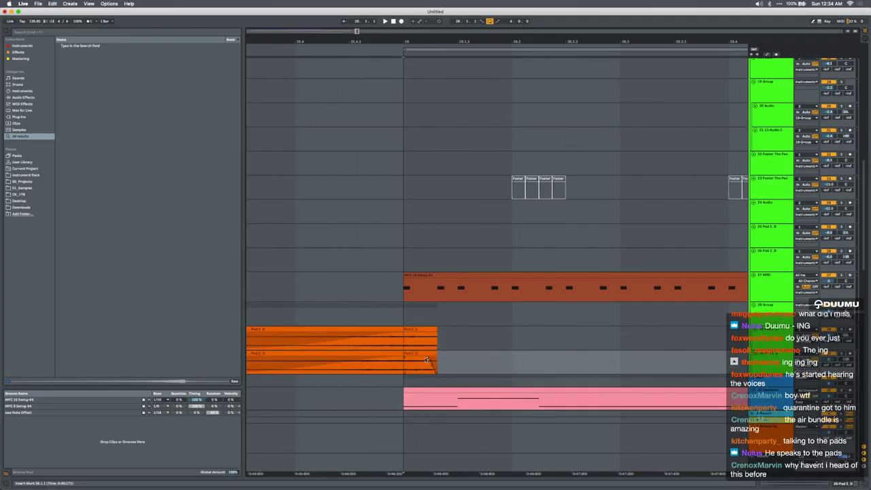
Duplicate the short split pad chop twice on both grouped tracks
{"action": "left_click_drag", "start_coordinate": [438, 339], "coordinate": [458, 333]}
{"action": "key", "text": "super+d"}
{"action": "key", "text": "super+d"}
Try pasting a shorter slice of the pad chop into the gap before its first copy, and undo the last two edits
{"action": "left_click_drag", "start_coordinate": [470, 362], "coordinate": [458, 339]}
{"action": "left_click", "coordinate": [440, 339]}
{"action": "key", "text": "super+v"}
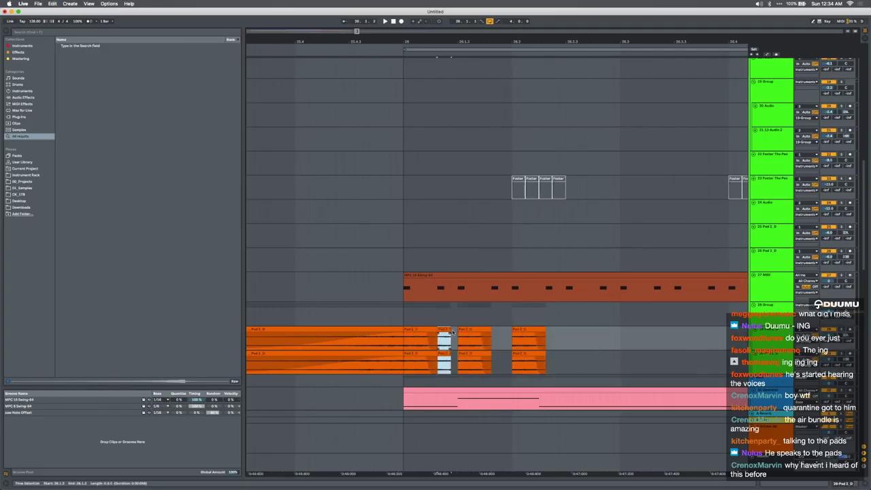
{"action": "left_click", "coordinate": [421, 330]}
{"action": "key", "text": "space"}
{"action": "key", "text": "super+z"}
{"action": "key", "text": "super+z"}
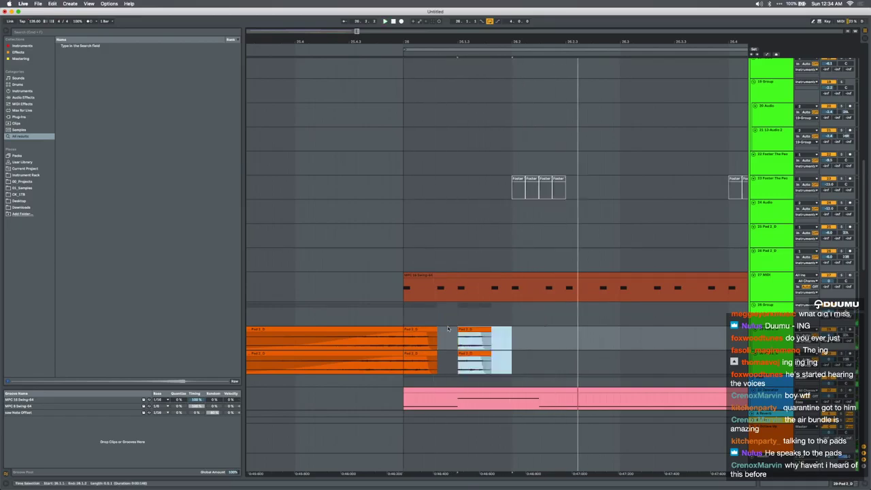
Move the copied pad chop to the groove's swung fourth sixteenth in bar 26 and play from bar 26
{"action": "left_click", "coordinate": [470, 322]}
{"action": "left_click", "coordinate": [470, 329]}
{"action": "left_click", "coordinate": [403, 320]}
{"action": "key", "text": "space"}
{"action": "key", "text": "space"}
Copy the pad chop to beat 26.2.3 on both grouped tracks and play the rhythm from bar 26
{"action": "left_click", "coordinate": [485, 330]}
{"action": "left_click_drag", "start_coordinate": [486, 330], "coordinate": [580, 327]}
{"action": "scroll", "coordinate": [580, 327], "scroll_direction": "down", "scroll_amount": 5}
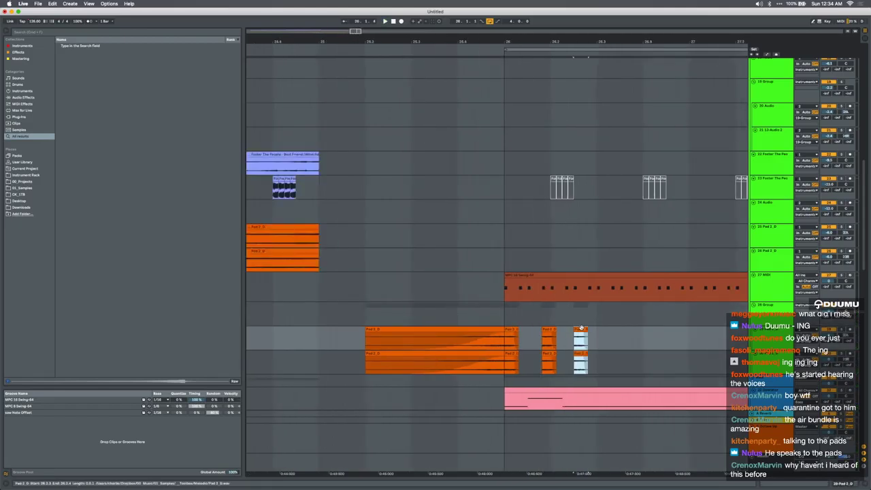
{"action": "left_click", "coordinate": [502, 319]}
{"action": "key", "text": "space"}
{"action": "key", "text": "space"}
Copy the pad chop to the groove's swung second sixteenth of beat 26.3 on both grouped tracks
{"action": "left_click", "coordinate": [580, 354]}
{"action": "left_click", "coordinate": [579, 332], "text": "shift"}
{"action": "left_click_drag", "start_coordinate": [583, 332], "coordinate": [605, 332]}
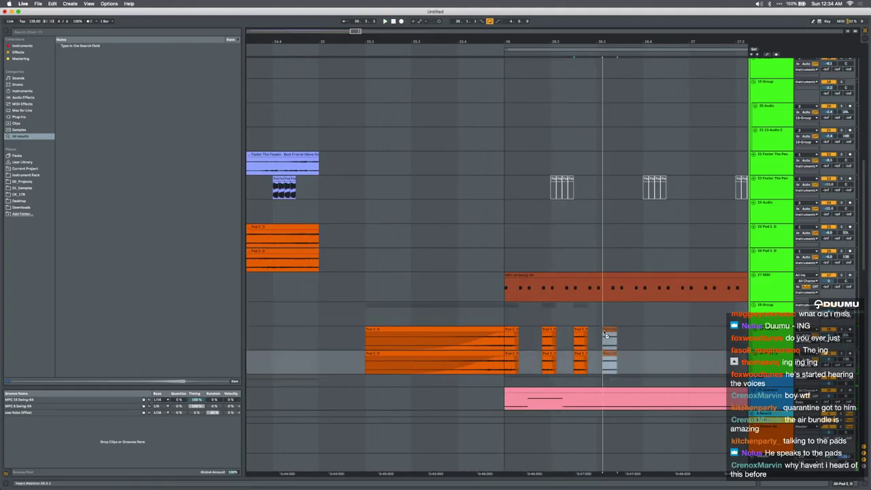
{"action": "scroll", "coordinate": [615, 330], "scroll_direction": "up", "scroll_amount": 5}
{"action": "left_click", "coordinate": [621, 329]}
{"action": "scroll", "coordinate": [624, 329], "scroll_direction": "down", "scroll_amount": 4}
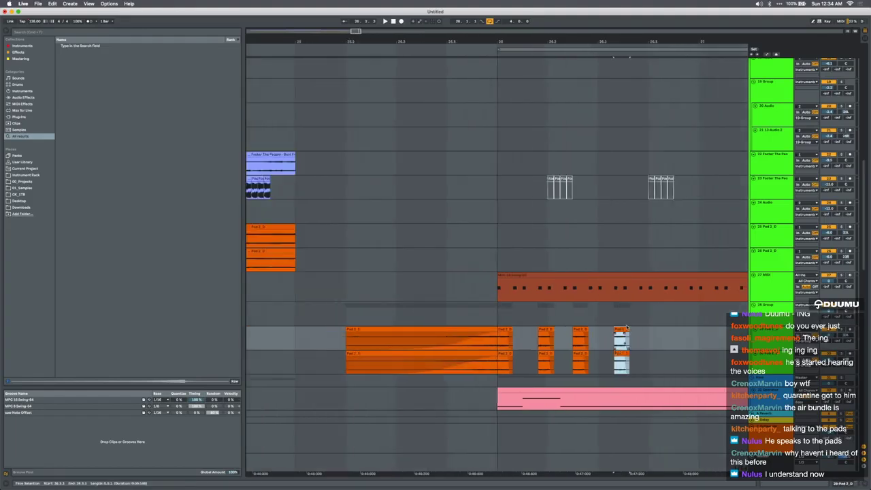
Duplicate the last pad chop at beat 26.3.4, relocate it to 26.4.2 on both tracks and play from bar 26
{"action": "left_click_drag", "start_coordinate": [627, 328], "coordinate": [647, 328]}
{"action": "left_click_drag", "start_coordinate": [648, 328], "coordinate": [640, 328]}
{"action": "scroll", "coordinate": [640, 328], "scroll_direction": "down", "scroll_amount": 5}
{"action": "key", "text": "Delete"}
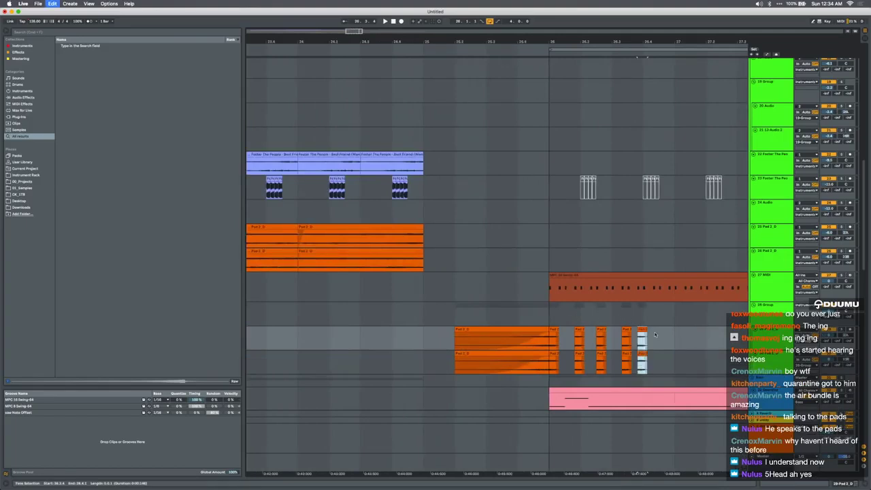
{"action": "scroll", "coordinate": [617, 316], "scroll_direction": "up", "scroll_amount": 5}
{"action": "scroll", "coordinate": [629, 320], "scroll_direction": "down", "scroll_amount": 1}
{"action": "scroll", "coordinate": [637, 318], "scroll_direction": "up", "scroll_amount": 3}
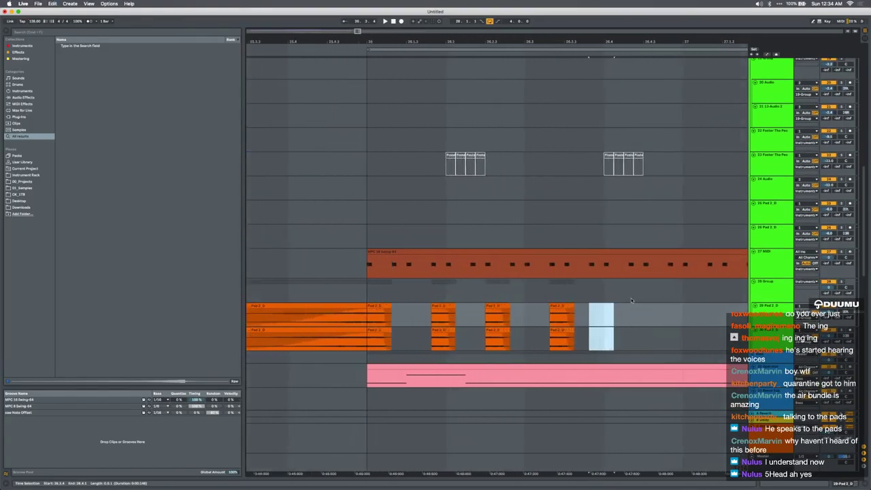
{"action": "left_click", "coordinate": [627, 312]}
{"action": "key", "text": "super+v"}
{"action": "left_click", "coordinate": [369, 304]}
{"action": "key", "text": "space"}
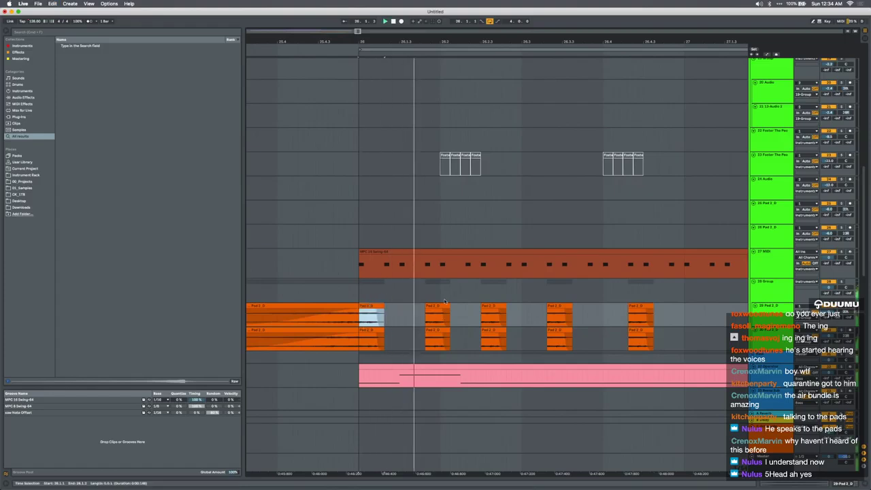
{"action": "scroll", "coordinate": [519, 303], "scroll_direction": "down", "scroll_amount": 2}
{"action": "key", "text": "space"}
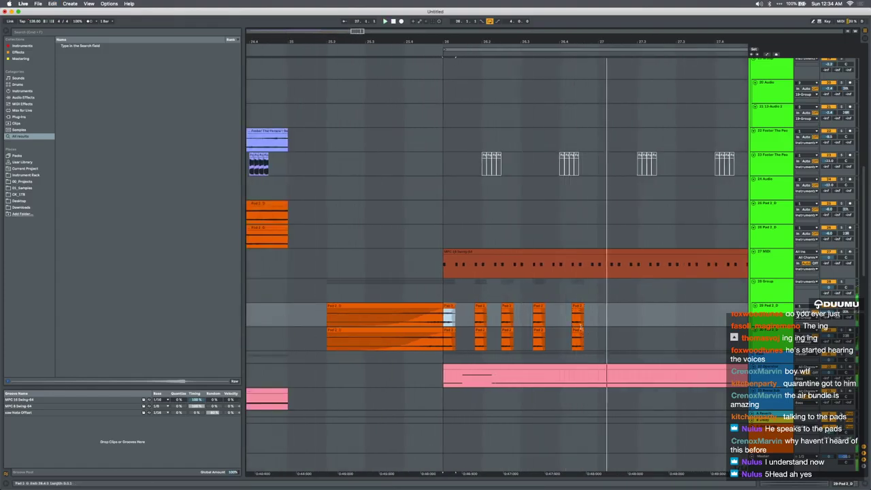
Move the last pad chop on both grouped tracks earlier to beat 26.4 and toggle playback to check it
{"action": "left_click", "coordinate": [577, 331]}
{"action": "left_click", "coordinate": [578, 306], "text": "shift"}
{"action": "left_click_drag", "start_coordinate": [577, 307], "coordinate": [566, 308]}
{"action": "key", "text": "space"}
{"action": "key", "text": "space"}
Lengthen the pad chop at bar 26 almost to the second chop and give it a full-length curved fade-out on both tracks
{"action": "left_click", "coordinate": [450, 301]}
{"action": "left_click", "coordinate": [449, 305]}
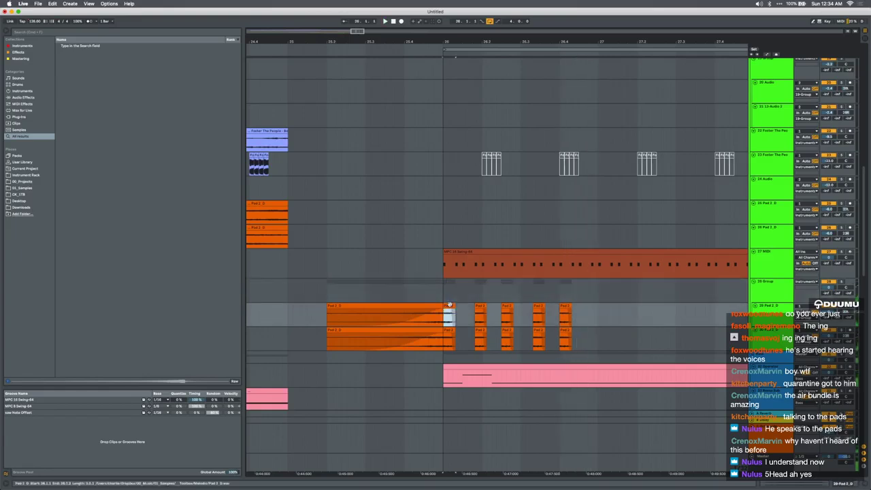
{"action": "left_click_drag", "start_coordinate": [454, 305], "coordinate": [456, 347]}
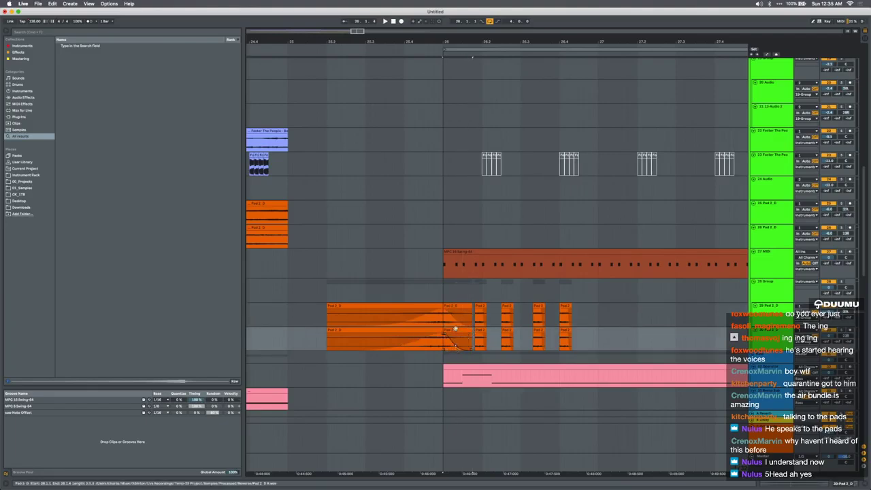
{"action": "left_click", "coordinate": [455, 325]}
{"action": "left_click", "coordinate": [456, 348]}
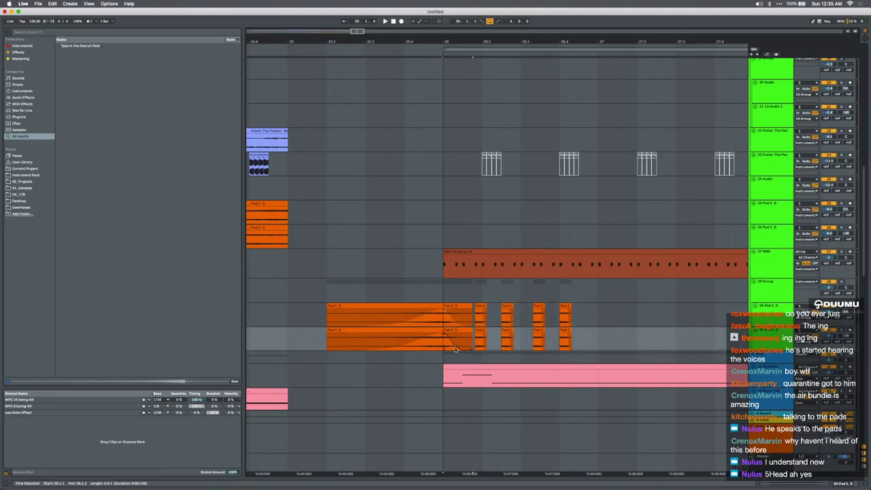
Copy the faded pad chop from bar 26 over the second chop on both grouped tracks
{"action": "left_click", "coordinate": [456, 331]}
{"action": "left_click", "coordinate": [454, 306], "text": "shift"}
{"action": "key", "text": "super+c"}
{"action": "left_click", "coordinate": [480, 306]}
{"action": "key", "text": "super+v"}
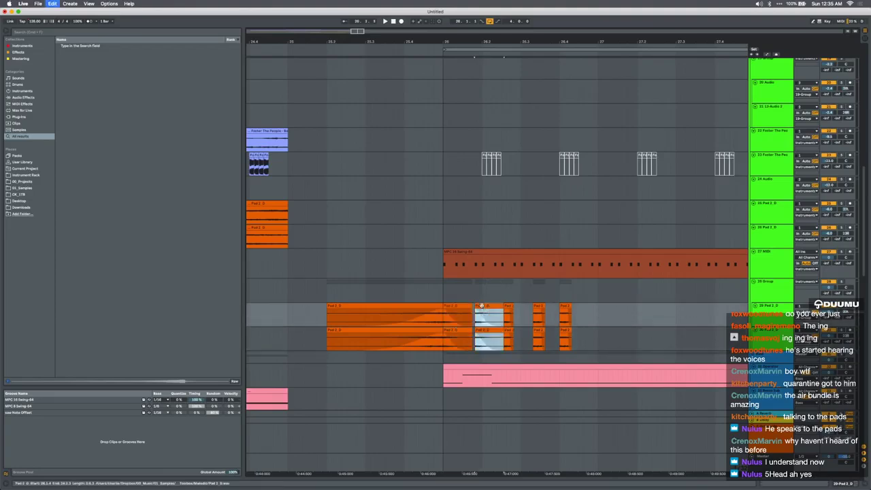
Replace the remaining three short pad chops in bar 26 with copies of the faded chop on both tracks
{"action": "left_click", "coordinate": [510, 307]}
{"action": "scroll", "coordinate": [510, 310], "scroll_direction": "up", "scroll_amount": 5}
{"action": "left_click", "coordinate": [478, 318]}
{"action": "key", "text": "super+v"}
{"action": "left_click_drag", "start_coordinate": [479, 317], "coordinate": [568, 324]}
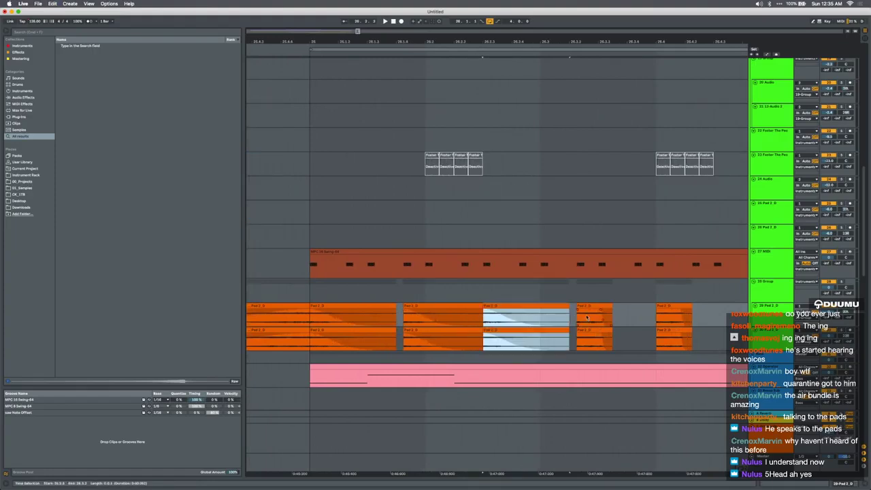
{"action": "key", "text": "super+d"}
{"action": "key", "text": "super+d"}
{"action": "scroll", "coordinate": [647, 318], "scroll_direction": "down", "scroll_amount": 4}
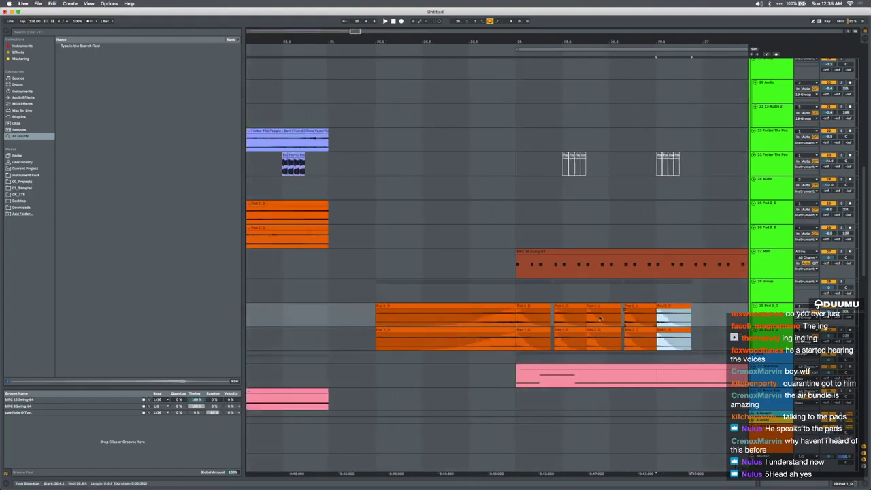
Play from bar 26 and duplicate the one-bar pad chop pattern on both tracks until it fills the loop to bar 30
{"action": "left_click", "coordinate": [521, 307]}
{"action": "key", "text": "space"}
{"action": "scroll", "coordinate": [527, 307], "scroll_direction": "down", "scroll_amount": 5}
{"action": "left_click_drag", "start_coordinate": [528, 308], "coordinate": [578, 334]}
{"action": "key", "text": "super+d"}
{"action": "key", "text": "super+d"}
{"action": "key", "text": "super+d"}
{"action": "key", "text": "super+d"}
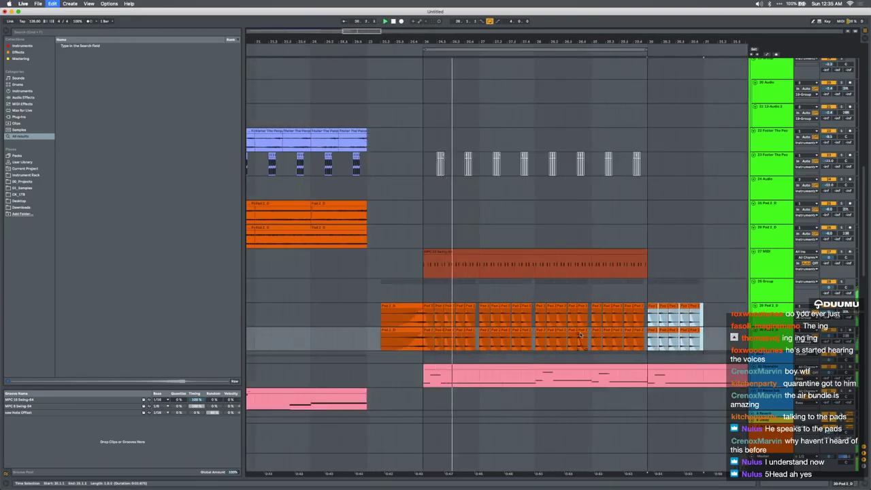
{"action": "key", "text": "super+d"}
{"action": "key", "text": "super+z"}
{"action": "key", "text": "super+z"}
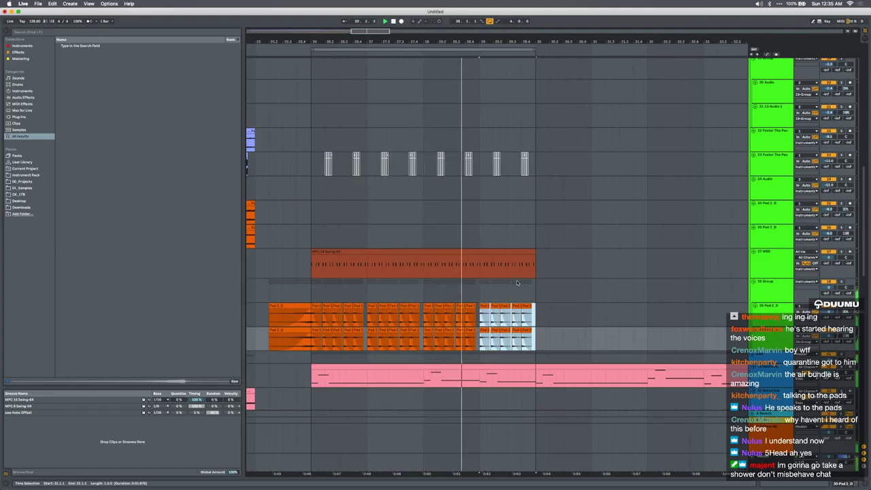
Duplicate the bars 18 to 26 section of Foster The People tracks 14 and 15 onto bar 26
{"action": "scroll", "coordinate": [408, 306], "scroll_direction": "up", "scroll_amount": 2}
{"action": "scroll", "coordinate": [408, 306], "scroll_direction": "left", "scroll_amount": 2}
{"action": "scroll", "coordinate": [384, 320], "scroll_direction": "up", "scroll_amount": 7}
{"action": "scroll", "coordinate": [383, 321], "scroll_direction": "left", "scroll_amount": 2}
{"action": "scroll", "coordinate": [384, 320], "scroll_direction": "down", "scroll_amount": 4}
{"action": "scroll", "coordinate": [384, 321], "scroll_direction": "up", "scroll_amount": 2}
{"action": "scroll", "coordinate": [384, 321], "scroll_direction": "left", "scroll_amount": 4}
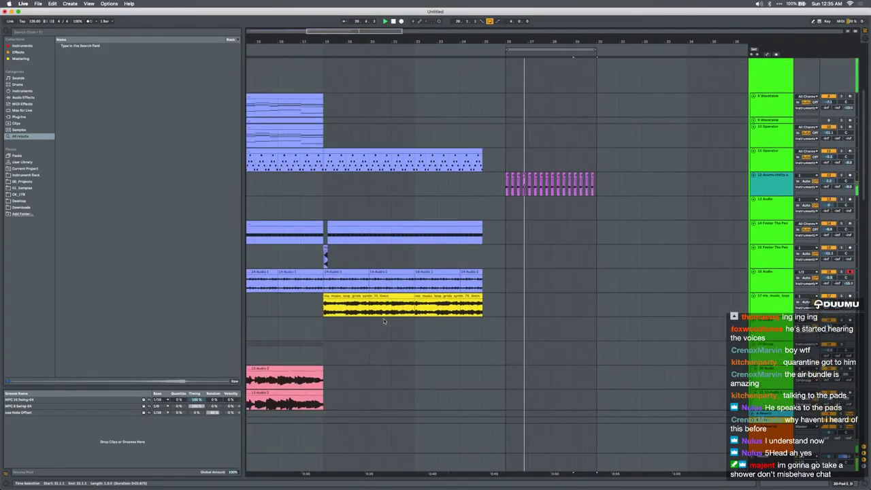
{"action": "left_click_drag", "start_coordinate": [324, 255], "coordinate": [506, 256]}
{"action": "key", "text": "super+d"}
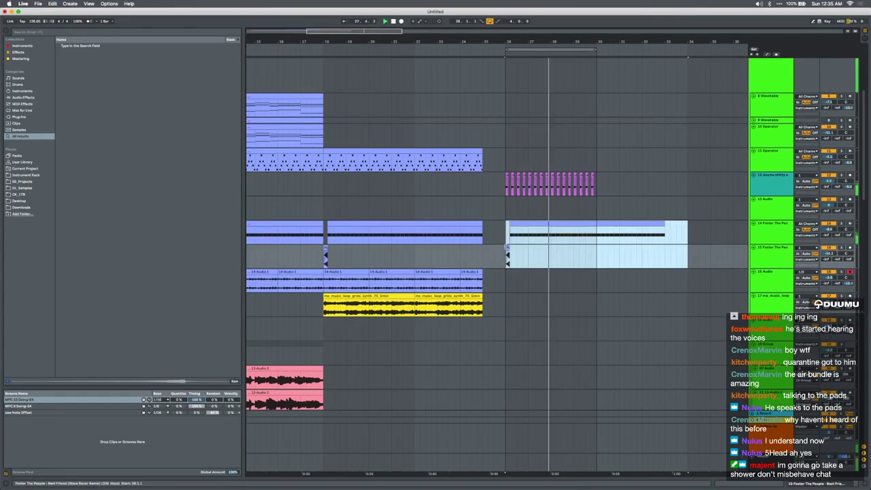
Delete the part of the duplicated Foster The People clip beyond the loop end at bar 30
{"action": "left_click_drag", "start_coordinate": [597, 234], "coordinate": [682, 236]}
{"action": "key", "text": "BackSpace"}
{"action": "left_click", "coordinate": [562, 229]}
{"action": "scroll", "coordinate": [563, 229], "scroll_direction": "up", "scroll_amount": 4}
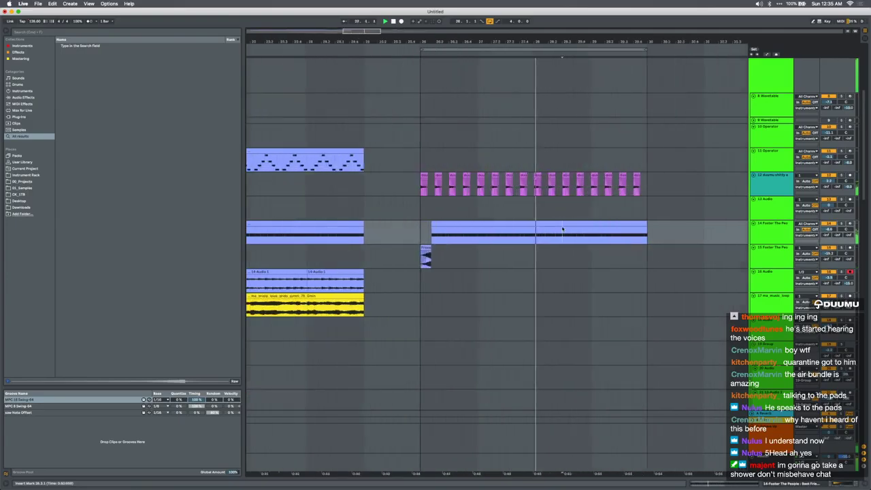
Duplicate the Operator bass track with its clip and solo the copy during playback from bar 26
{"action": "scroll", "coordinate": [562, 229], "scroll_direction": "down", "scroll_amount": 3}
{"action": "left_click", "coordinate": [486, 204]}
{"action": "scroll", "coordinate": [487, 203], "scroll_direction": "down", "scroll_amount": 1}
{"action": "scroll", "coordinate": [486, 204], "scroll_direction": "down", "scroll_amount": 15}
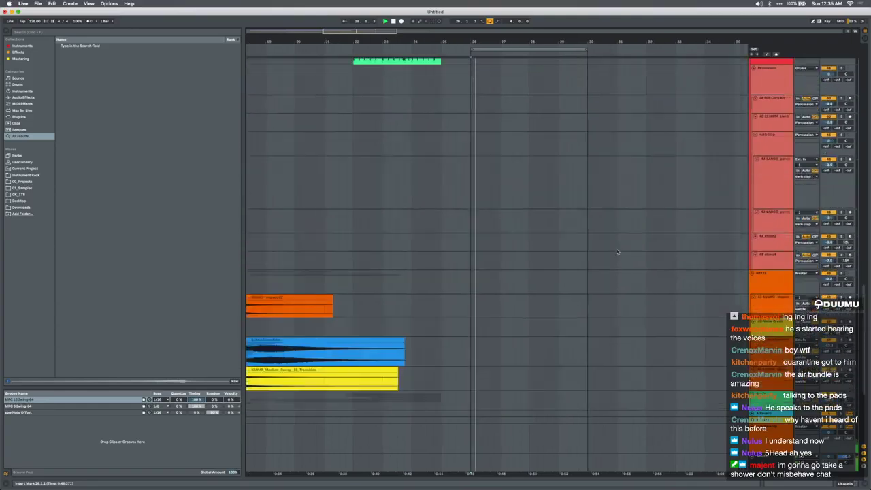
{"action": "scroll", "coordinate": [617, 252], "scroll_direction": "up", "scroll_amount": 12}
{"action": "left_click", "coordinate": [772, 202]}
{"action": "key", "text": "super+d"}
{"action": "key", "text": "super+d"}
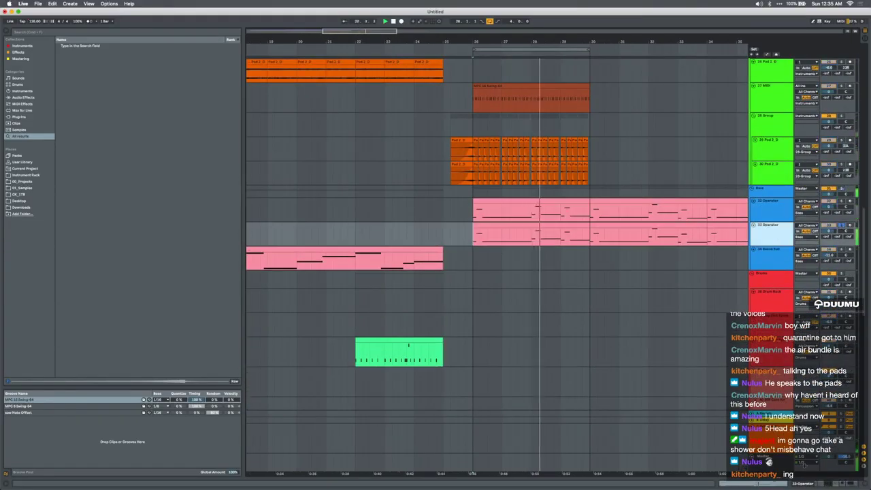
Search the browser for "chorus" and add the Chorus effect to the end of the duplicated Operator track's device chain
{"action": "left_click", "coordinate": [803, 483]}
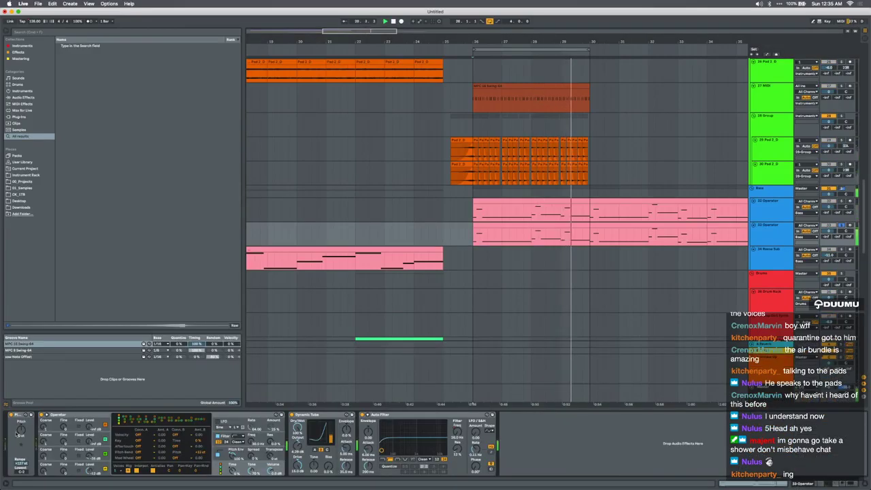
{"action": "key", "text": "super+f"}
{"action": "type", "text": "chorus"}
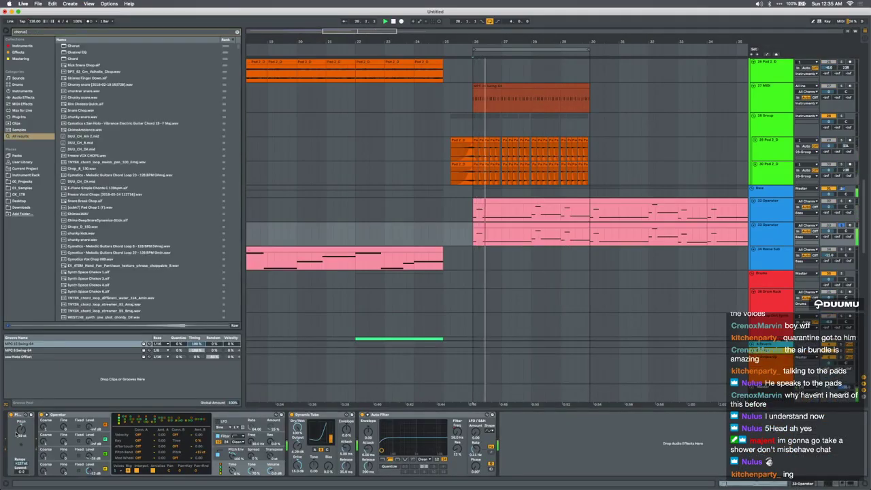
{"action": "key", "text": "Return"}
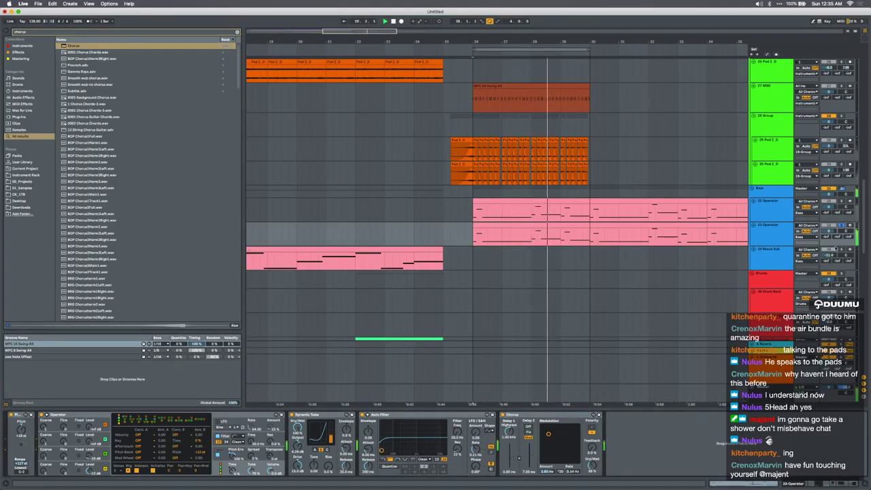
Show the lowest oscillator's envelope in the duplicated bass Operator, lower that track's volume and stop playback
{"action": "left_click", "coordinate": [89, 469]}
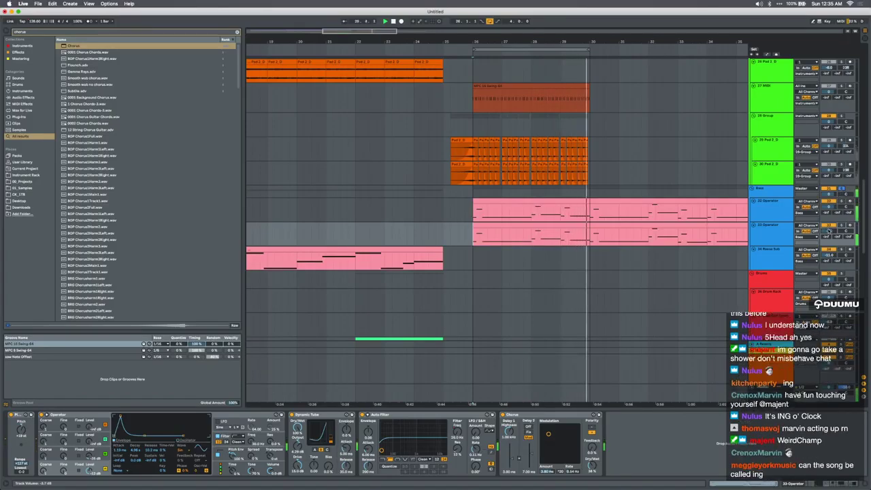
{"action": "key", "text": "space"}
{"action": "scroll", "coordinate": [568, 243], "scroll_direction": "down", "scroll_amount": 5}
{"action": "scroll", "coordinate": [568, 243], "scroll_direction": "left", "scroll_amount": 5}
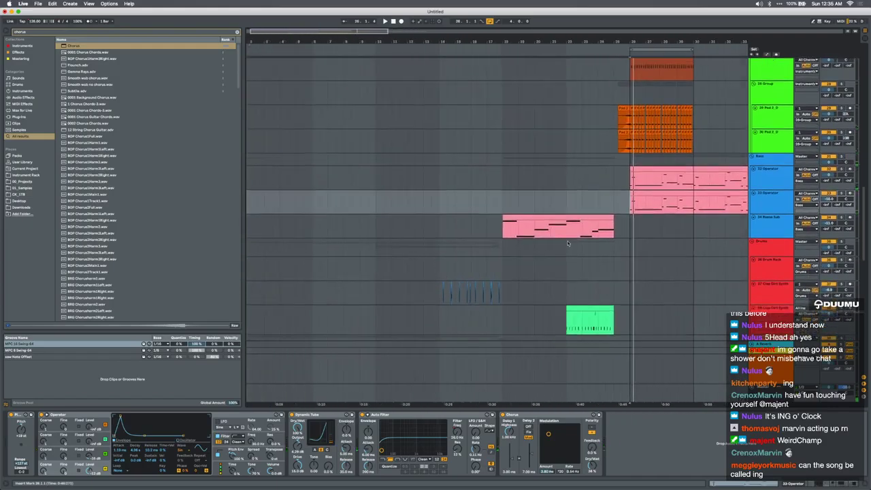
{"action": "scroll", "coordinate": [568, 245], "scroll_direction": "up", "scroll_amount": 5}
{"action": "left_click", "coordinate": [452, 256]}
{"action": "scroll", "coordinate": [439, 262], "scroll_direction": "down", "scroll_amount": 5}
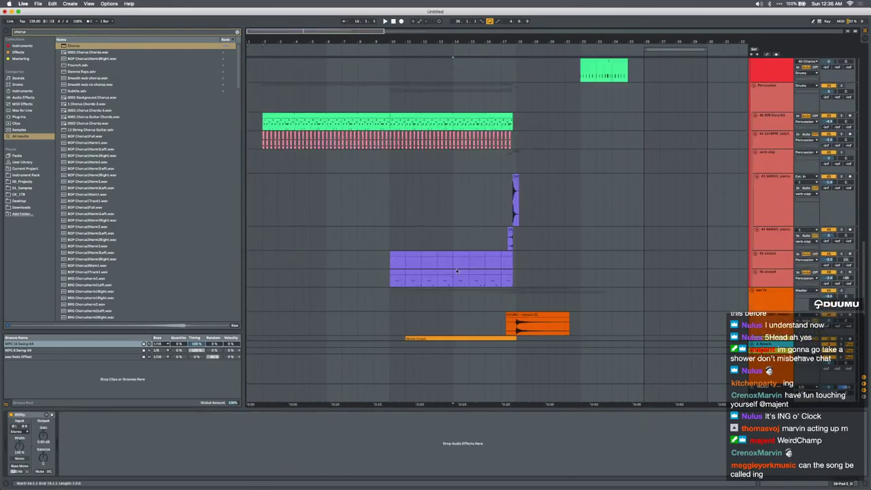
{"action": "left_click", "coordinate": [247, 198]}
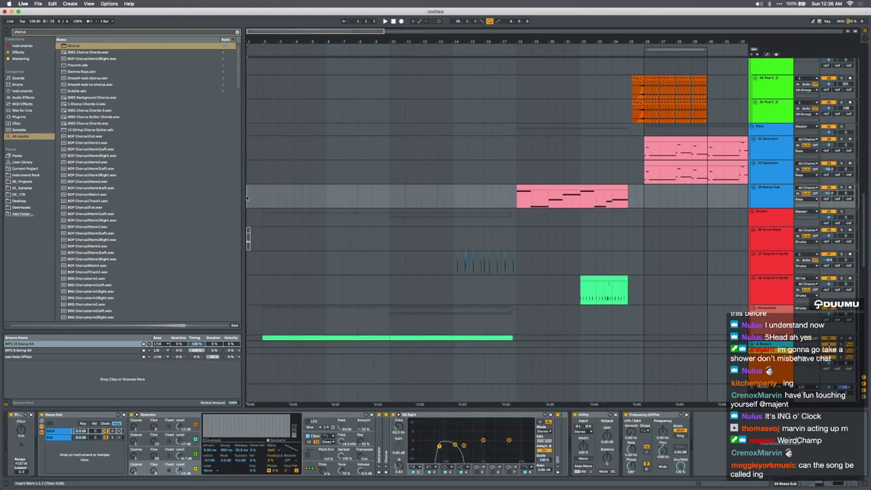
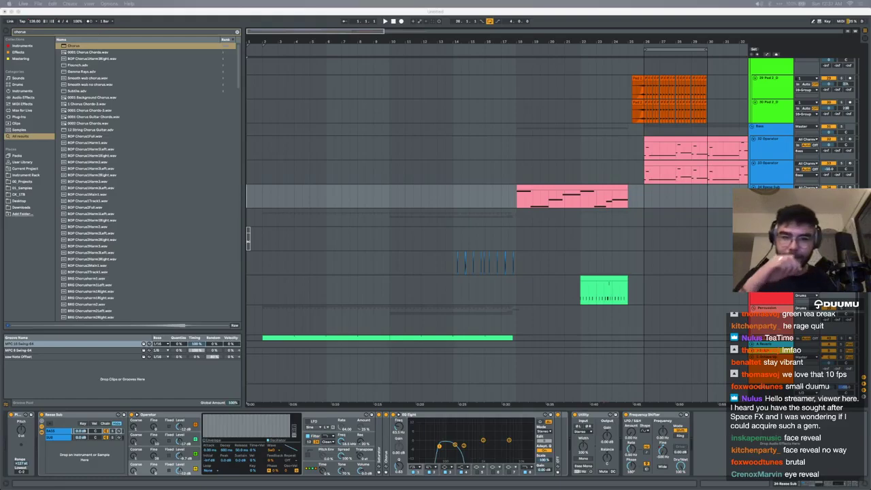
{"action": "key", "text": "ctrl+Up"}
{"action": "key", "text": "ctrl+Up"}
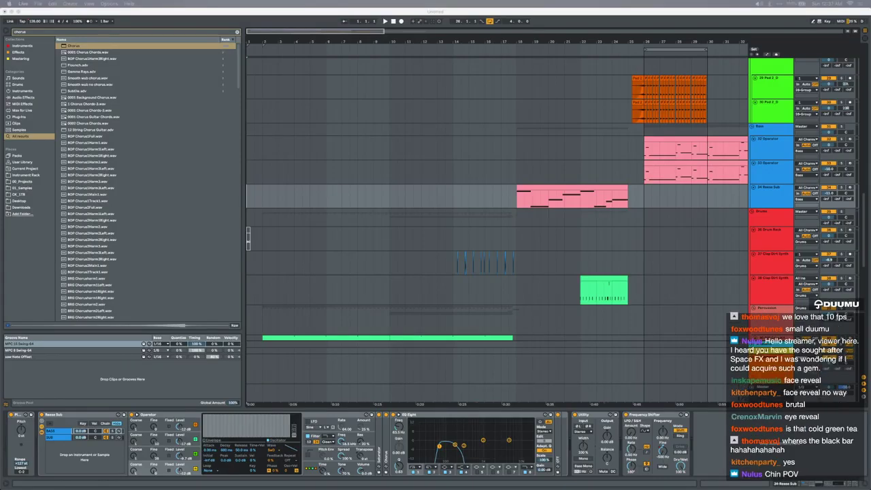
{"action": "key", "text": "ctrl+Up"}
{"action": "key", "text": "ctrl+Up"}
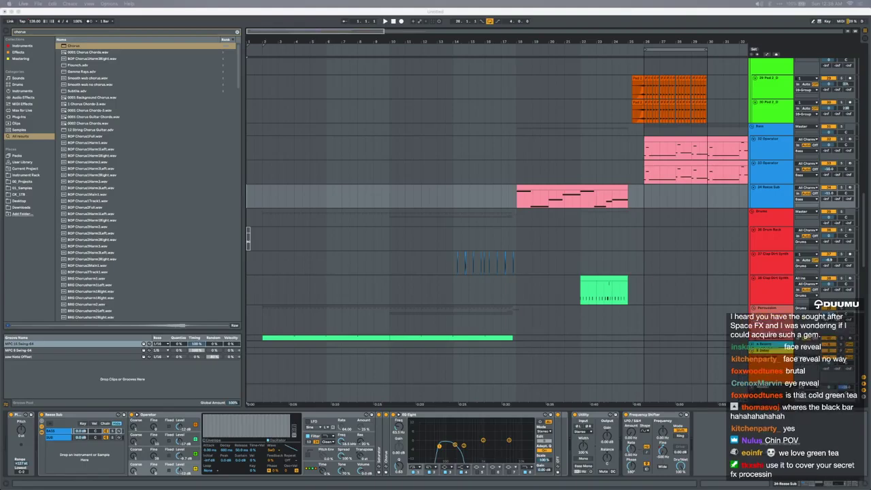
{"action": "left_click", "coordinate": [471, 280]}
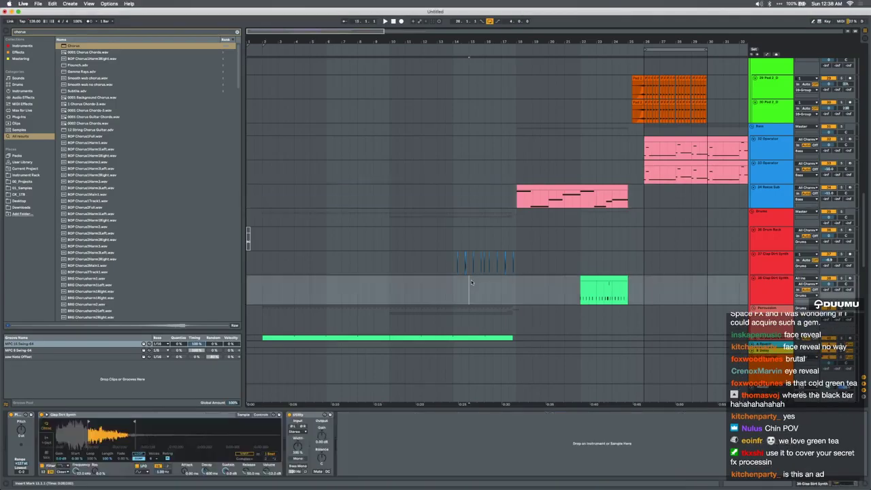
{"action": "key", "text": "minus"}
{"action": "key", "text": "minus"}
{"action": "key", "text": "super+alt+l"}
{"action": "scroll", "coordinate": [460, 407], "scroll_direction": "down", "scroll_amount": 10}
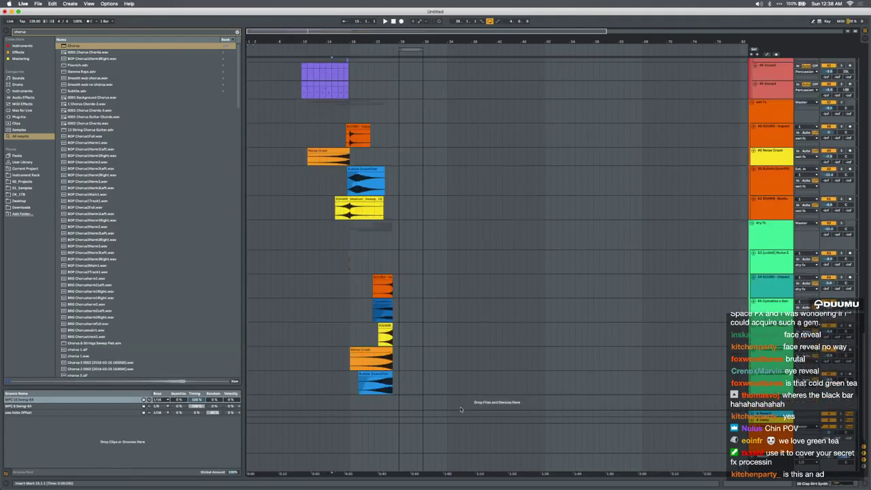
{"action": "scroll", "coordinate": [359, 342], "scroll_direction": "up", "scroll_amount": 15}
{"action": "scroll", "coordinate": [359, 340], "scroll_direction": "up", "scroll_amount": 5}
{"action": "key", "text": "plus"}
{"action": "key", "text": "plus"}
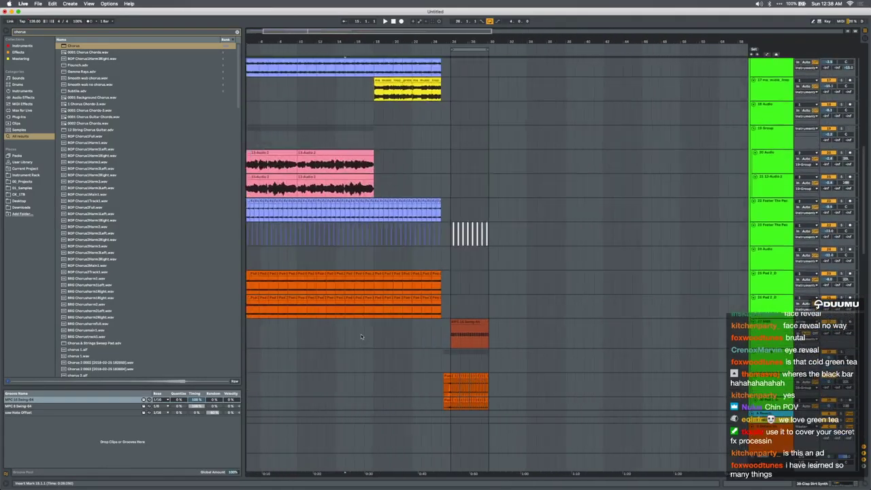
Play the arrangement from bar 1 to check the song's intro
{"action": "scroll", "coordinate": [360, 333], "scroll_direction": "up", "scroll_amount": 12}
{"action": "left_click", "coordinate": [251, 237]}
{"action": "key", "text": "space"}
{"action": "scroll", "coordinate": [249, 238], "scroll_direction": "up", "scroll_amount": 10}
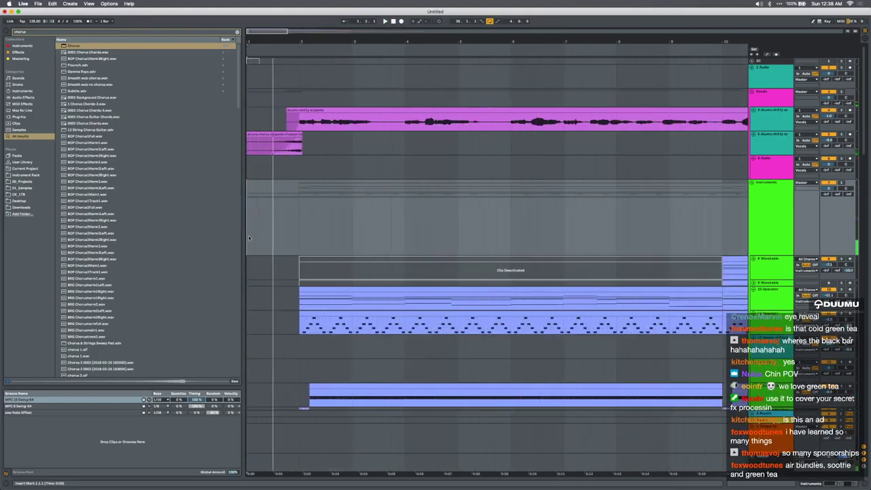
Search the browser for "lowpass" and add the Lowpass preset to the Foster The People track that starts at bar 1
{"action": "scroll", "coordinate": [249, 237], "scroll_direction": "down", "scroll_amount": 10}
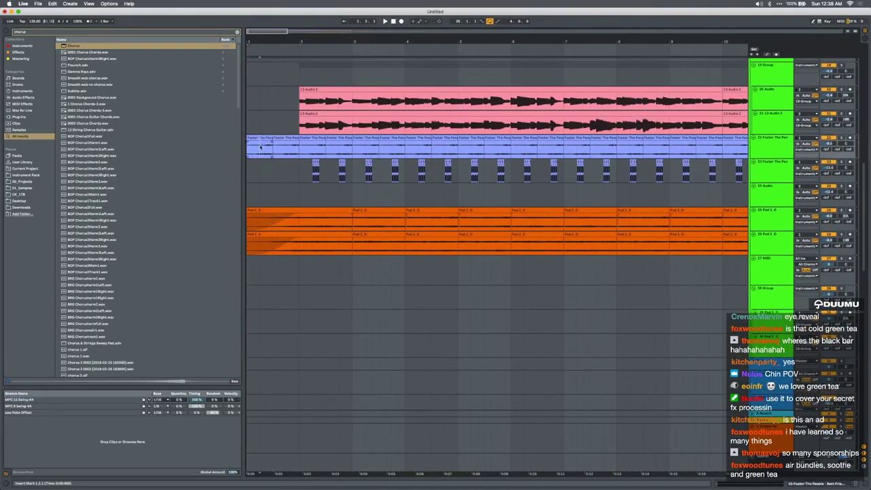
{"action": "key", "text": "super+f"}
{"action": "type", "text": "lowpass"}
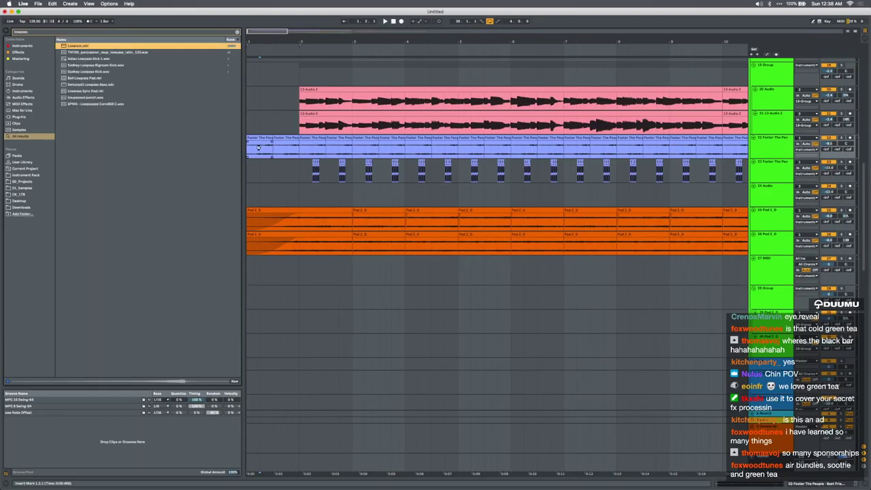
{"action": "key", "text": "Return"}
Automate the Lowpass frequency on that Foster The People track to rise from bar 1 to bar 2, and play the intro
{"action": "key", "text": "a"}
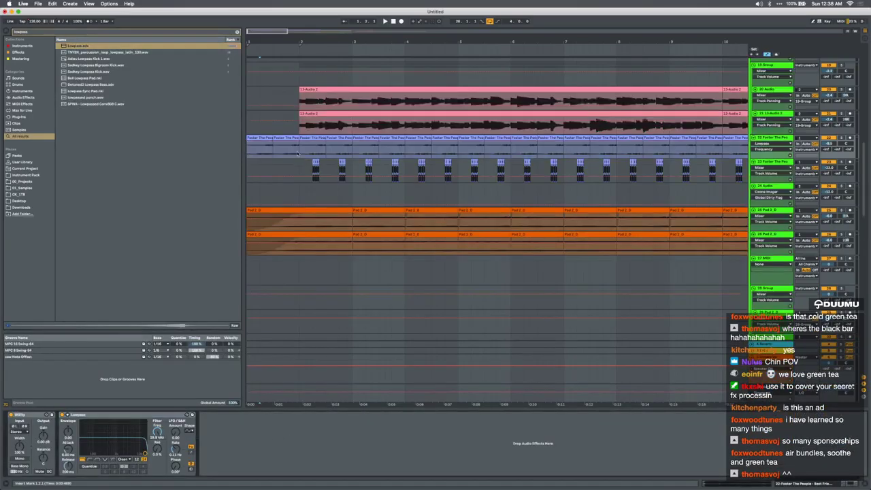
{"action": "left_click", "coordinate": [301, 142]}
{"action": "left_click_drag", "start_coordinate": [248, 142], "coordinate": [249, 154]}
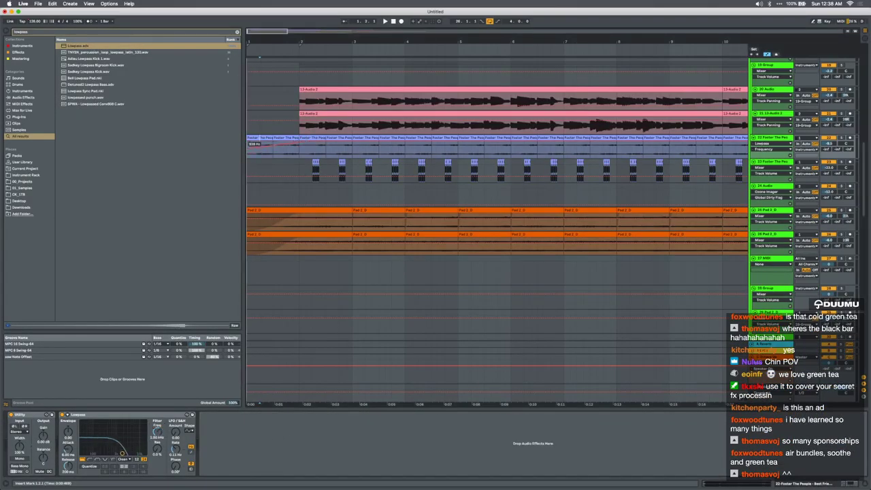
{"action": "left_click", "coordinate": [252, 139]}
{"action": "key", "text": "space"}
{"action": "key", "text": "a"}
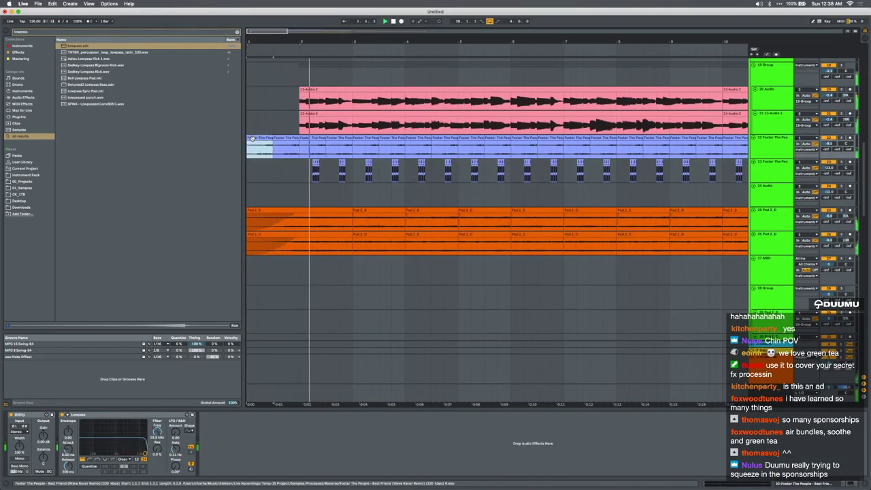
Select the master track and show the Mastering collection in the browser while the intro plays
{"action": "key", "text": "minus"}
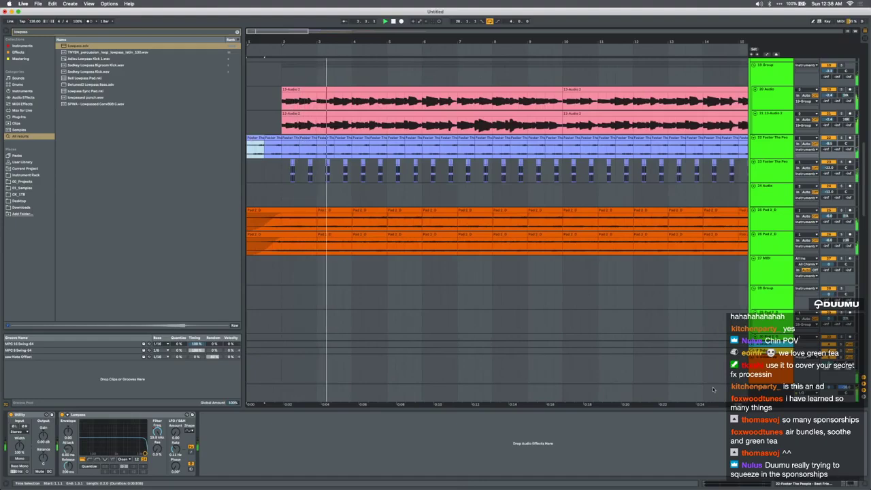
{"action": "left_click", "coordinate": [770, 388]}
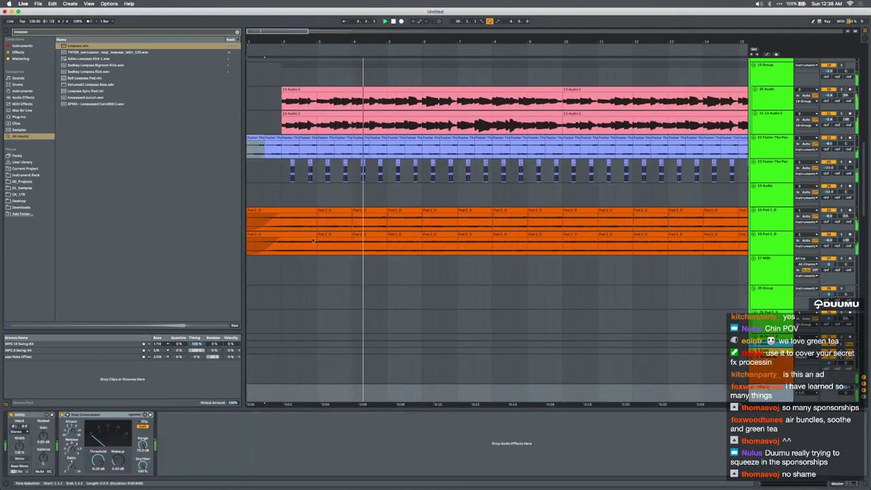
{"action": "left_click", "coordinate": [17, 51]}
{"action": "left_click", "coordinate": [17, 58]}
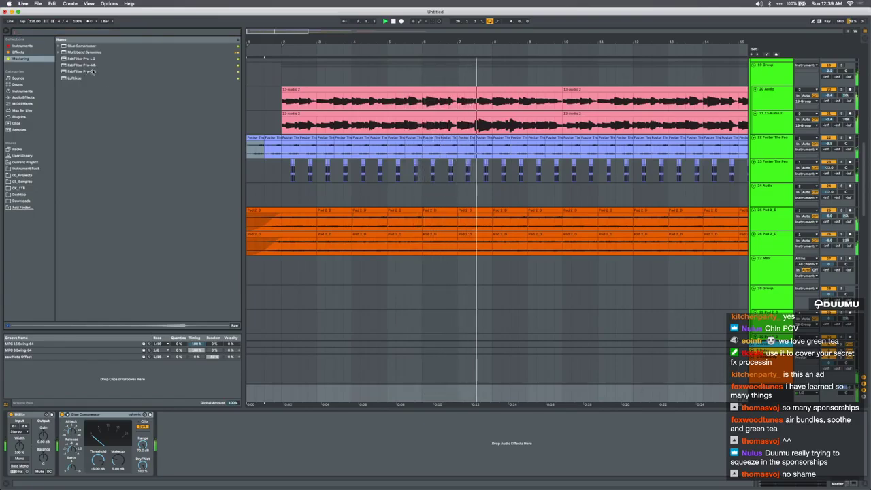
{"action": "left_click", "coordinate": [77, 65]}
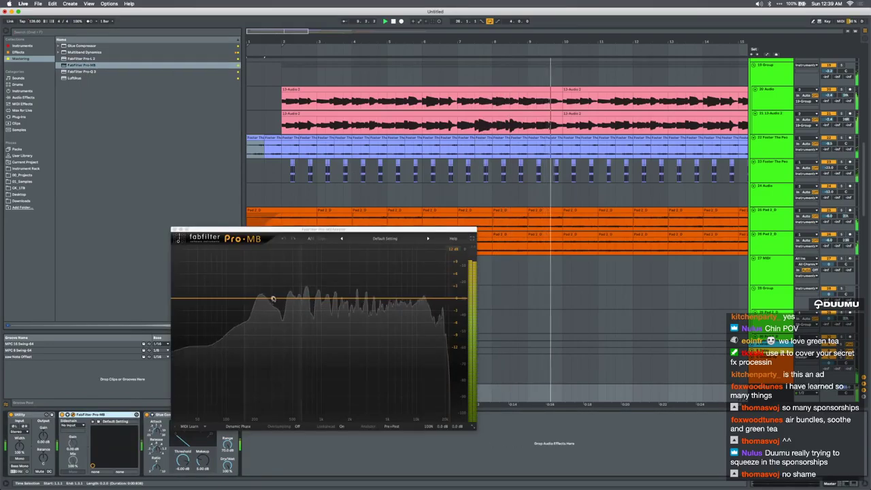
{"action": "left_click", "coordinate": [311, 299]}
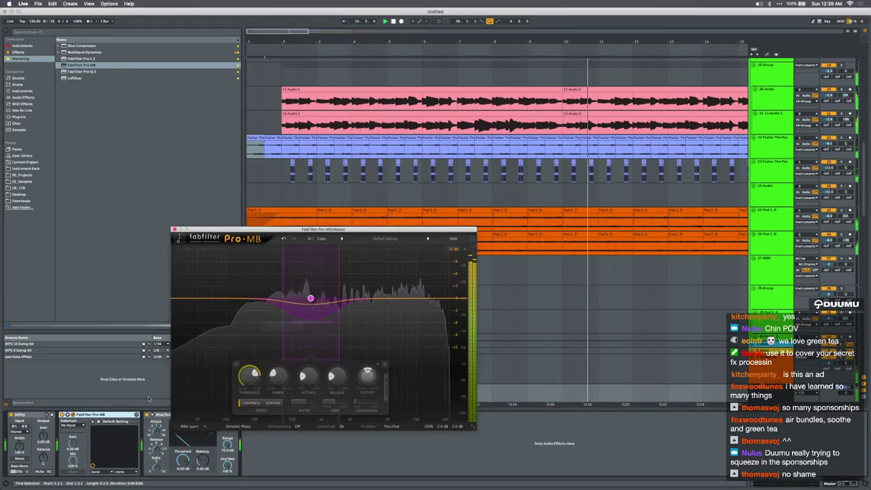
{"action": "key", "text": "Delete"}
Insert FabFilter Pro-Q 3 before the Glue Compressor on the master and cut the low mids by about 3.5 dB
{"action": "left_click_drag", "start_coordinate": [87, 72], "coordinate": [63, 440]}
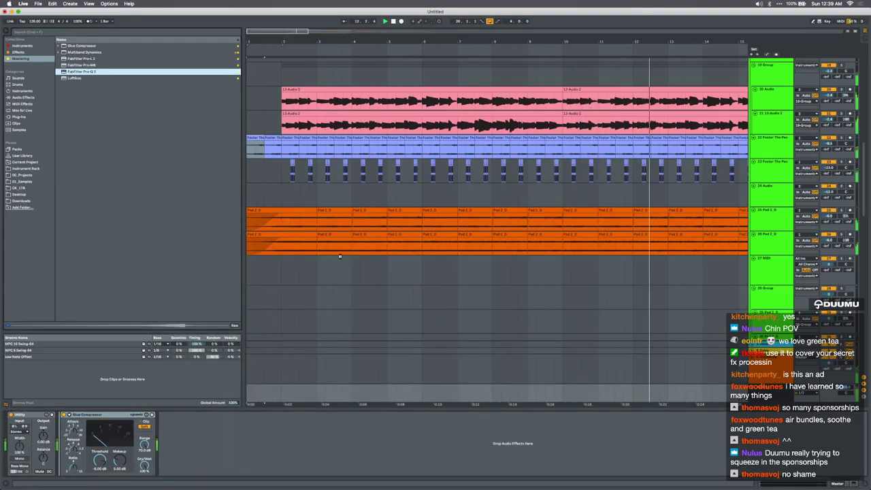
{"action": "key", "text": "Return"}
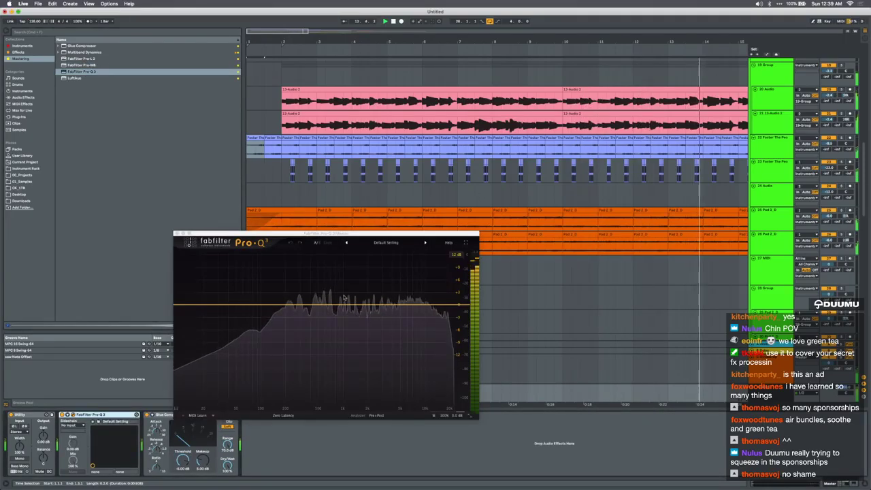
{"action": "left_click_drag", "start_coordinate": [335, 305], "coordinate": [301, 323]}
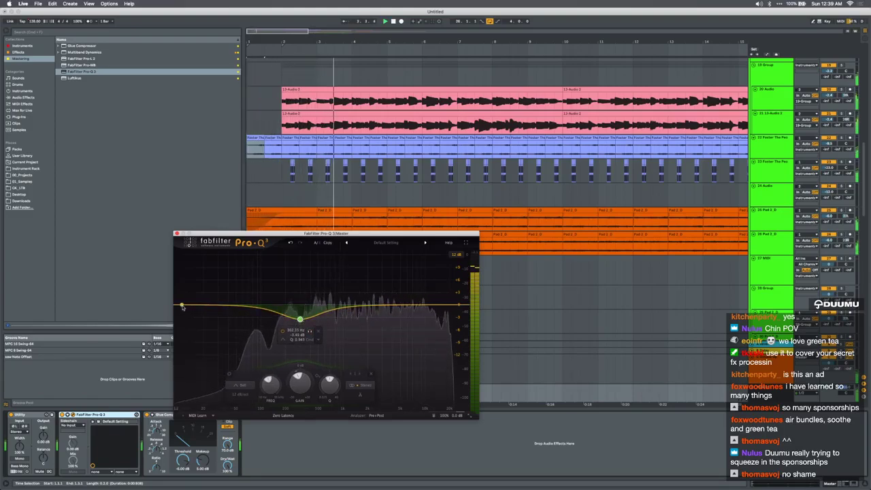
Add a low cut and a slightly lowered Low Shelf band at about 70 Hz in the master Pro-Q 3
{"action": "double_click", "coordinate": [188, 305]}
{"action": "left_click_drag", "start_coordinate": [189, 304], "coordinate": [249, 306]}
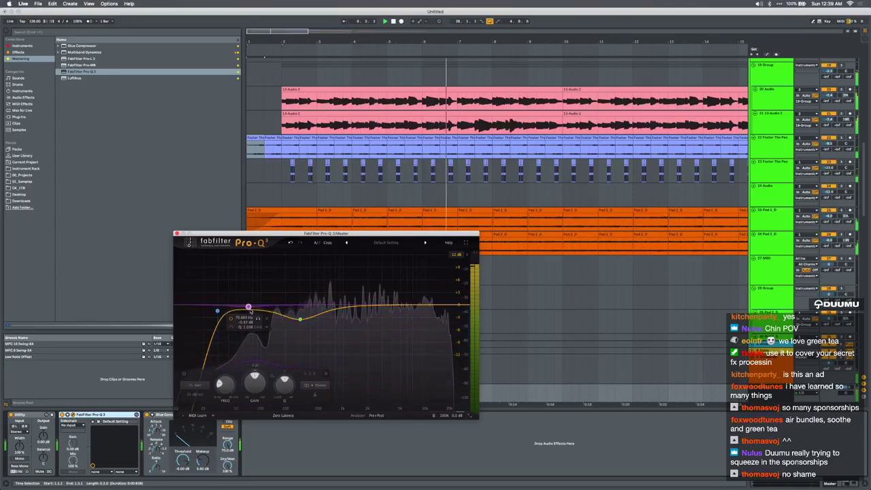
{"action": "right_click", "coordinate": [248, 307]}
{"action": "mouse_move", "coordinate": [272, 337]}
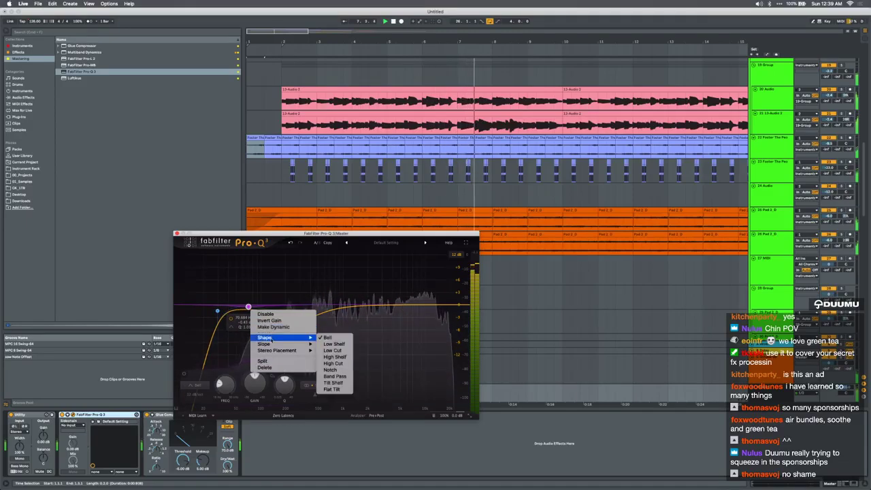
{"action": "left_click", "coordinate": [333, 345]}
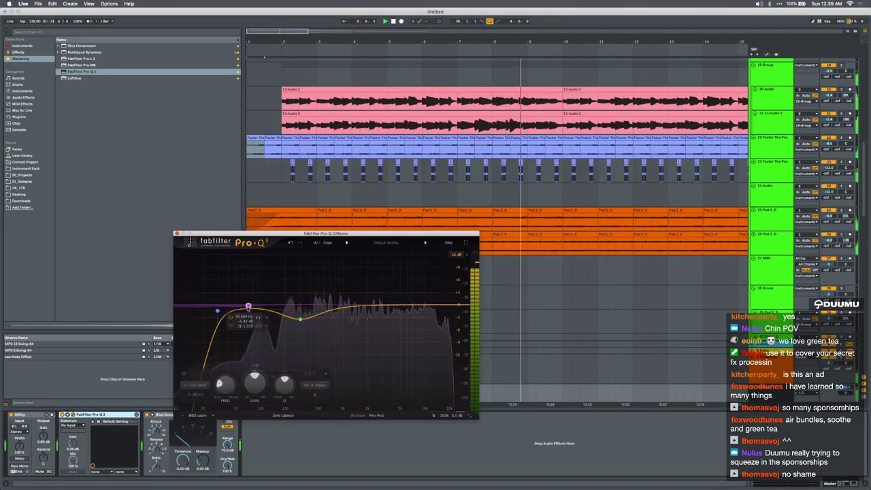
{"action": "left_click_drag", "start_coordinate": [247, 314], "coordinate": [246, 313]}
{"action": "scroll", "coordinate": [246, 313], "scroll_direction": "down", "scroll_amount": 5}
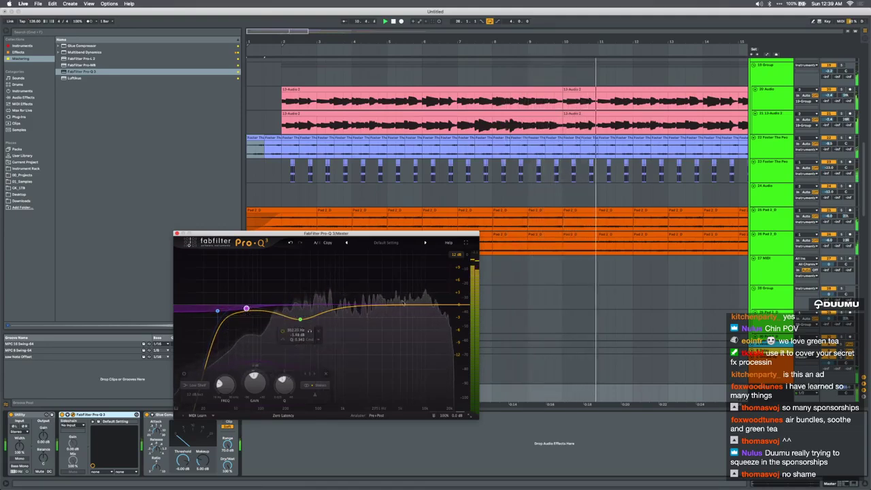
Add a shallow upper-mid dip, a slightly lowered high shelf near 10 kHz and a High Cut in Pro-Q 3, closing its window
{"action": "mouse_move", "coordinate": [398, 308]}
{"action": "left_mouse_down"}
{"action": "mouse_move", "coordinate": [376, 314]}
{"action": "mouse_move", "coordinate": [398, 329]}
{"action": "mouse_move", "coordinate": [384, 333]}
{"action": "mouse_move", "coordinate": [395, 334]}
{"action": "mouse_move", "coordinate": [390, 312]}
{"action": "left_mouse_up"}
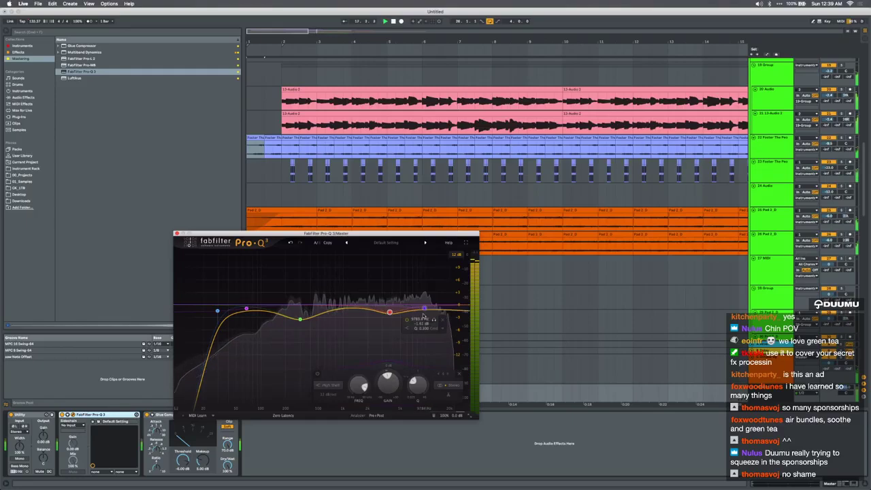
{"action": "left_click", "coordinate": [446, 311]}
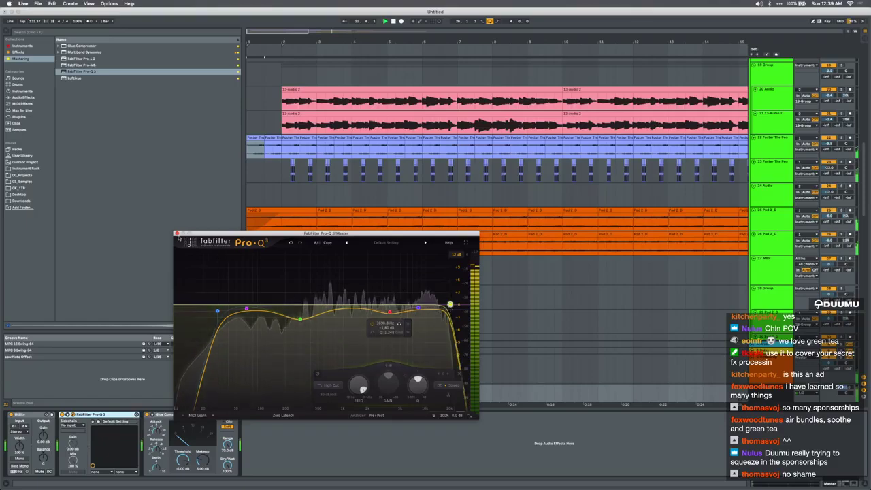
{"action": "left_click", "coordinate": [176, 233]}
Insert FabFilter Pro-MB with the Flatten preset between Pro-Q 3 and the Glue Compressor on the master, and close its window
{"action": "scroll", "coordinate": [430, 231], "scroll_direction": "down", "scroll_amount": 1}
{"action": "left_click_drag", "start_coordinate": [102, 65], "coordinate": [158, 450]}
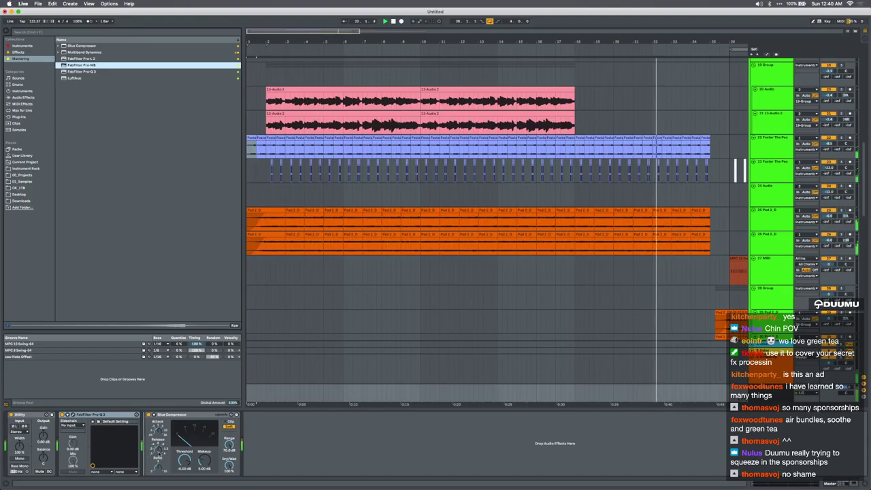
{"action": "key", "text": "Return"}
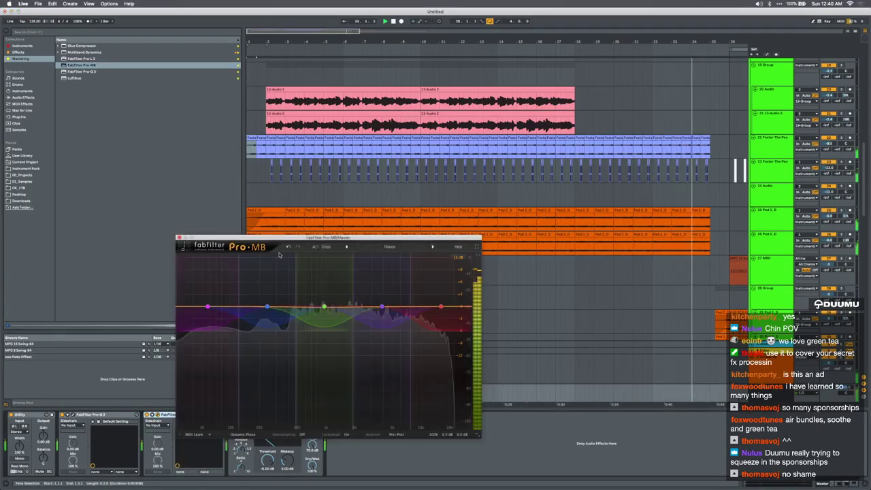
{"action": "left_click", "coordinate": [180, 238]}
Place the insert marker at bar 26 and adjust the volume of the first bass Operator track while the drop loops
{"action": "scroll", "coordinate": [476, 216], "scroll_direction": "up", "scroll_amount": 5}
{"action": "scroll", "coordinate": [477, 216], "scroll_direction": "right", "scroll_amount": 3}
{"action": "scroll", "coordinate": [476, 216], "scroll_direction": "up", "scroll_amount": 2}
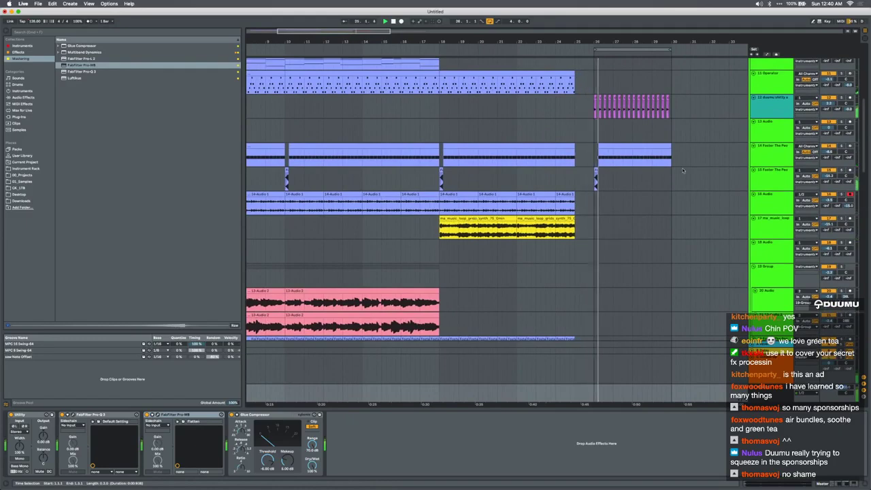
{"action": "left_click", "coordinate": [591, 202]}
{"action": "scroll", "coordinate": [591, 204], "scroll_direction": "down", "scroll_amount": 10}
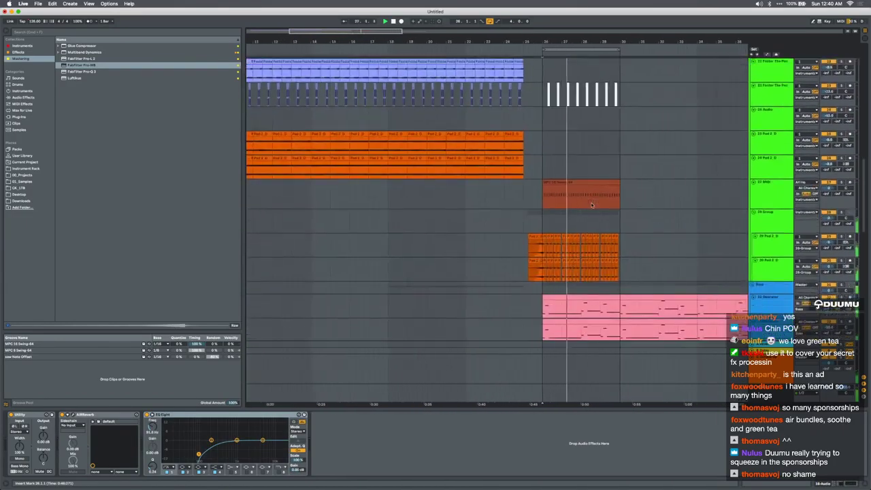
{"action": "scroll", "coordinate": [591, 204], "scroll_direction": "down", "scroll_amount": 2}
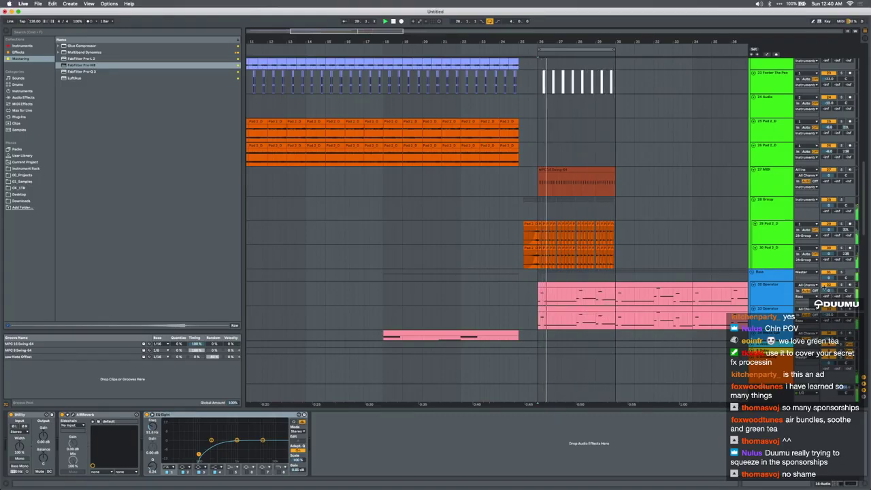
{"action": "left_click", "coordinate": [827, 290]}
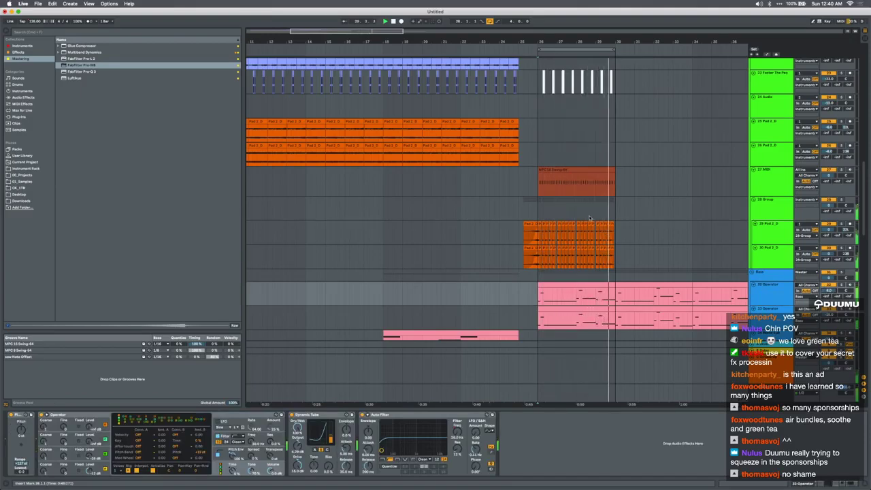
Select the Instruments group's clips from bar 26 to bar 30 and listen through the looping drop
{"action": "scroll", "coordinate": [590, 218], "scroll_direction": "up", "scroll_amount": 5}
{"action": "scroll", "coordinate": [590, 218], "scroll_direction": "right", "scroll_amount": 2}
{"action": "left_click_drag", "start_coordinate": [495, 228], "coordinate": [591, 229]}
{"action": "scroll", "coordinate": [558, 228], "scroll_direction": "up", "scroll_amount": 5}
{"action": "scroll", "coordinate": [558, 228], "scroll_direction": "up", "scroll_amount": 3}
{"action": "scroll", "coordinate": [558, 228], "scroll_direction": "down", "scroll_amount": 5}
{"action": "left_click", "coordinate": [463, 231]}
{"action": "scroll", "coordinate": [463, 233], "scroll_direction": "up", "scroll_amount": 4}
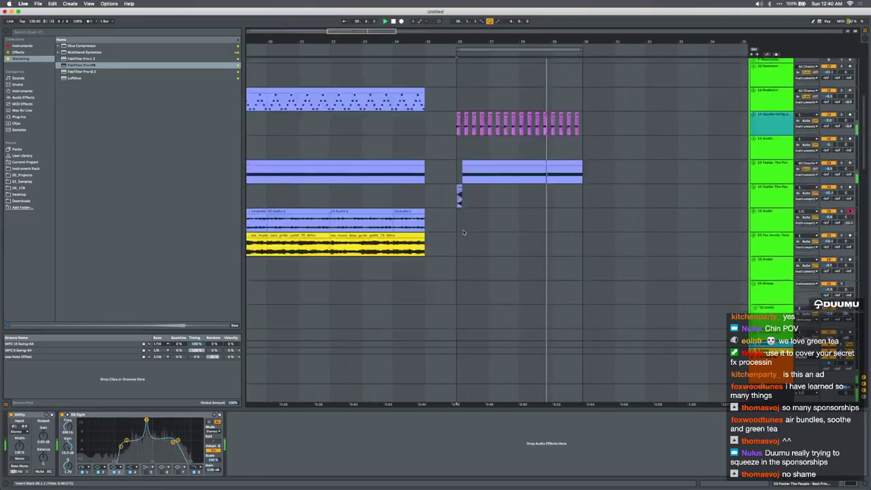
{"action": "scroll", "coordinate": [462, 232], "scroll_direction": "up", "scroll_amount": 5}
{"action": "left_click_drag", "start_coordinate": [454, 224], "coordinate": [583, 201]}
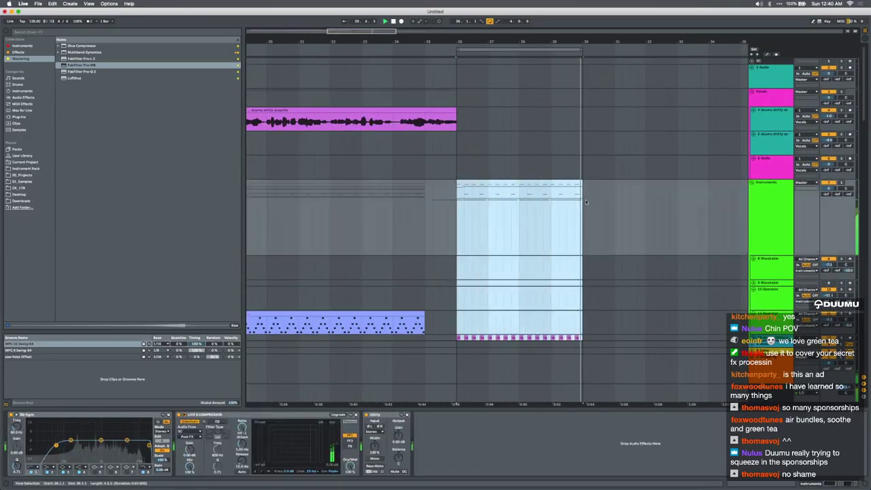
{"action": "scroll", "coordinate": [585, 201], "scroll_direction": "down", "scroll_amount": 10}
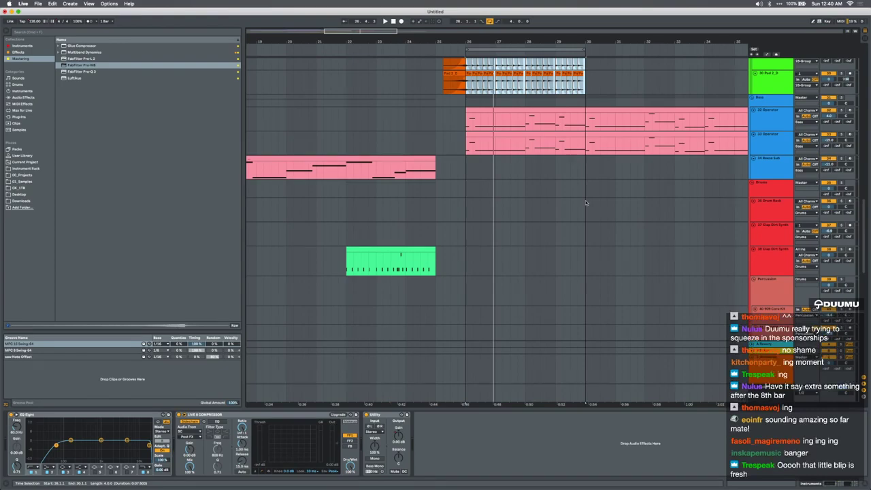
Open the acapella vocal clip's waveform and play it from bar 18 to check its timing
{"action": "scroll", "coordinate": [585, 200], "scroll_direction": "up", "scroll_amount": 10}
{"action": "scroll", "coordinate": [531, 202], "scroll_direction": "left", "scroll_amount": 5}
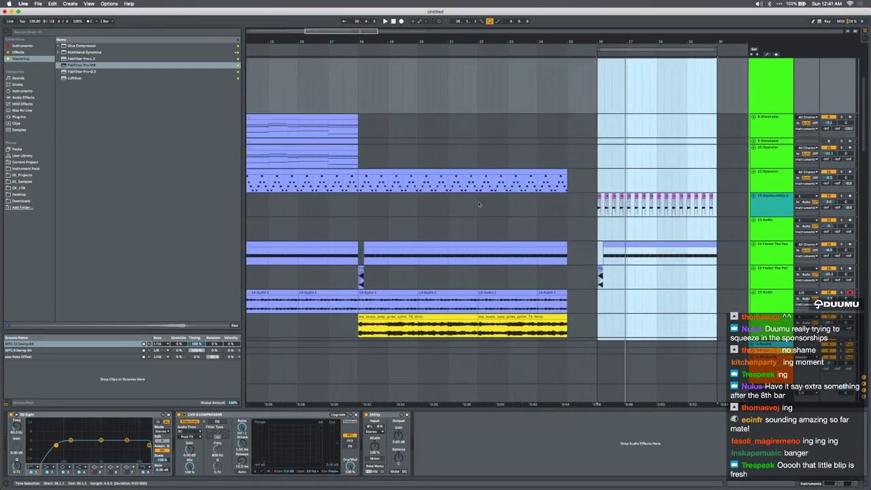
{"action": "double_click", "coordinate": [368, 119]}
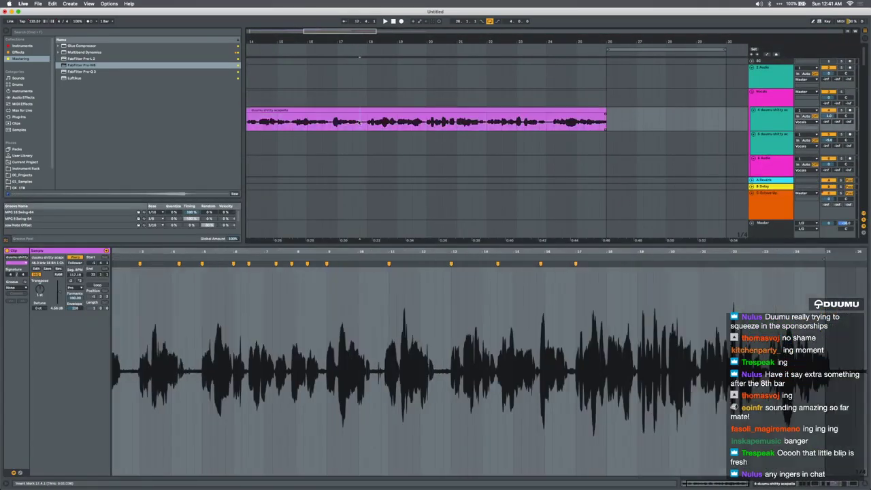
{"action": "scroll", "coordinate": [633, 284], "scroll_direction": "up", "scroll_amount": 5}
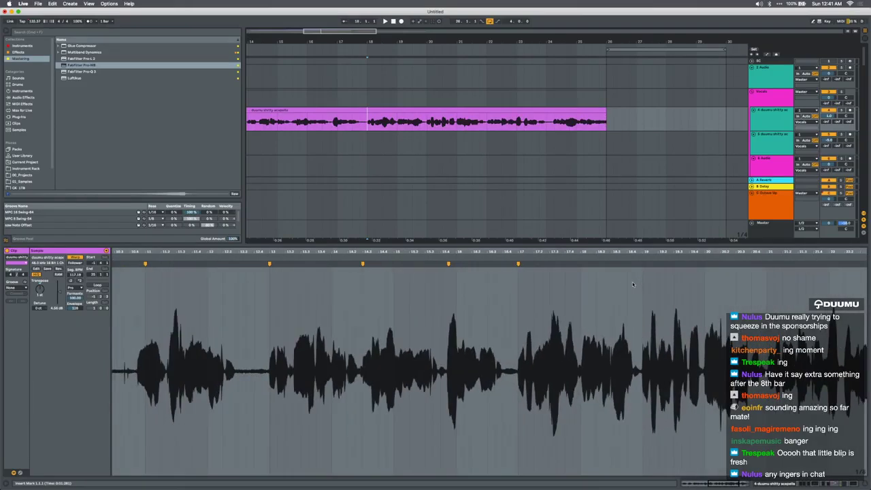
{"action": "scroll", "coordinate": [633, 285], "scroll_direction": "right", "scroll_amount": 4}
{"action": "key", "text": "space"}
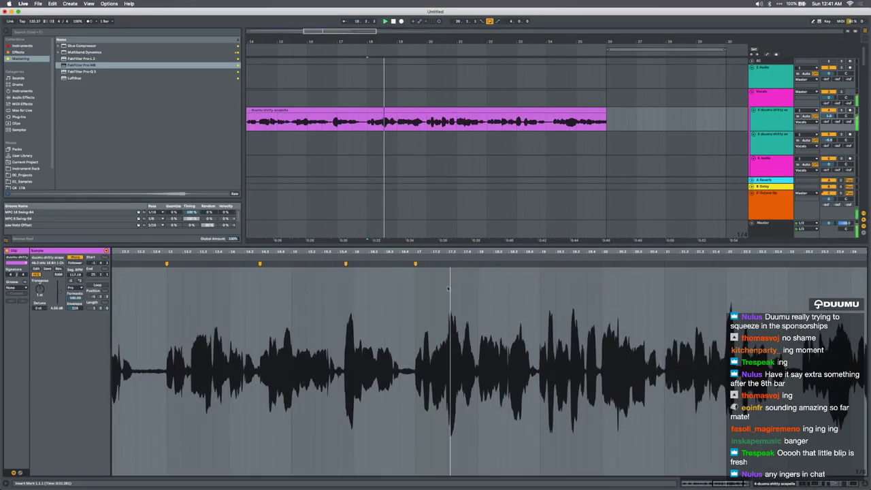
{"action": "scroll", "coordinate": [434, 275], "scroll_direction": "up", "scroll_amount": 3}
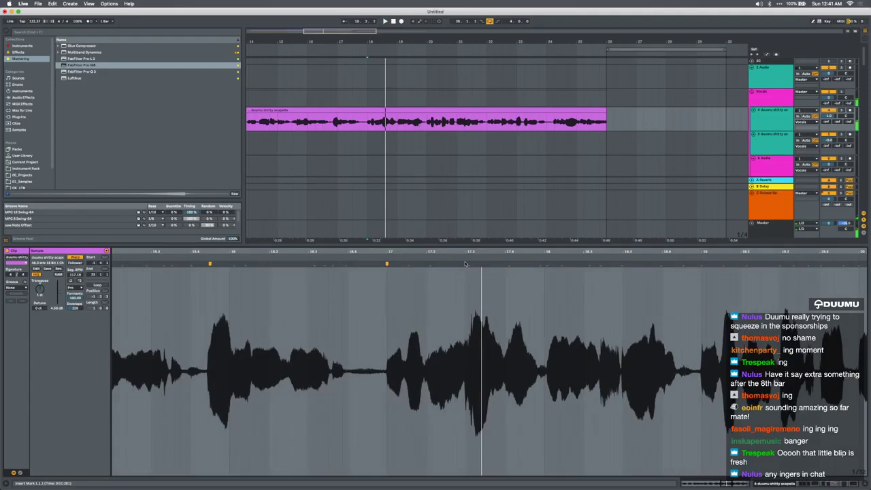
{"action": "key", "text": "space"}
{"action": "double_click", "coordinate": [470, 264]}
{"action": "left_click_drag", "start_coordinate": [470, 264], "coordinate": [465, 264]}
{"action": "double_click", "coordinate": [407, 264]}
{"action": "key", "text": "space"}
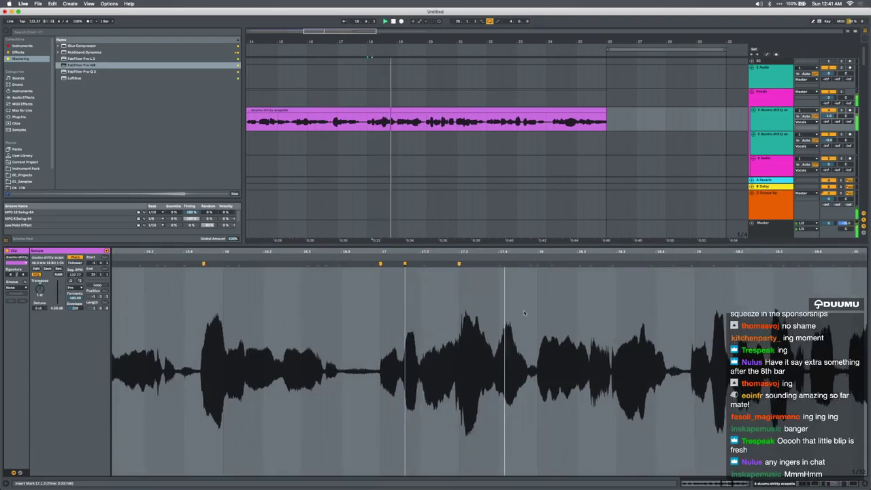
{"action": "scroll", "coordinate": [523, 313], "scroll_direction": "right", "scroll_amount": 2}
{"action": "key", "text": "space"}
{"action": "double_click", "coordinate": [501, 263]}
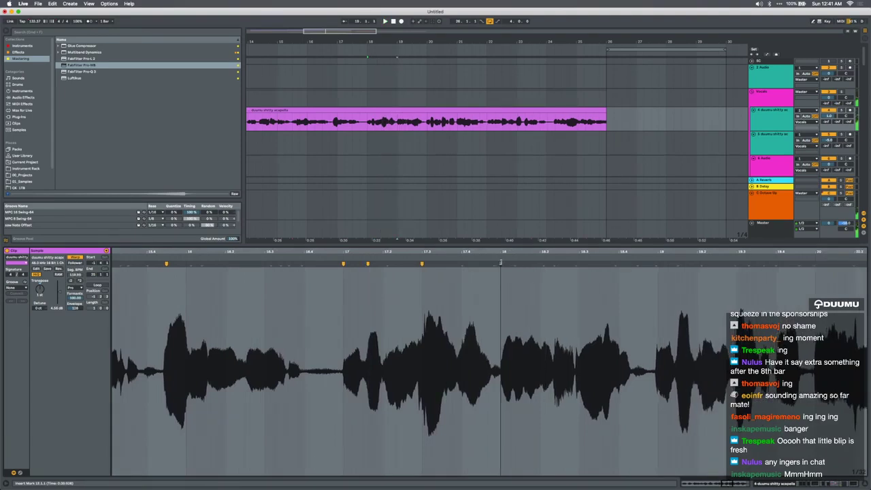
{"action": "key", "text": "super+z"}
{"action": "key", "text": "super+z"}
{"action": "key", "text": "super+z"}
Add a warp marker to the acapella at bar 21 and align the phrase's start with the grid
{"action": "scroll", "coordinate": [482, 304], "scroll_direction": "down", "scroll_amount": 5}
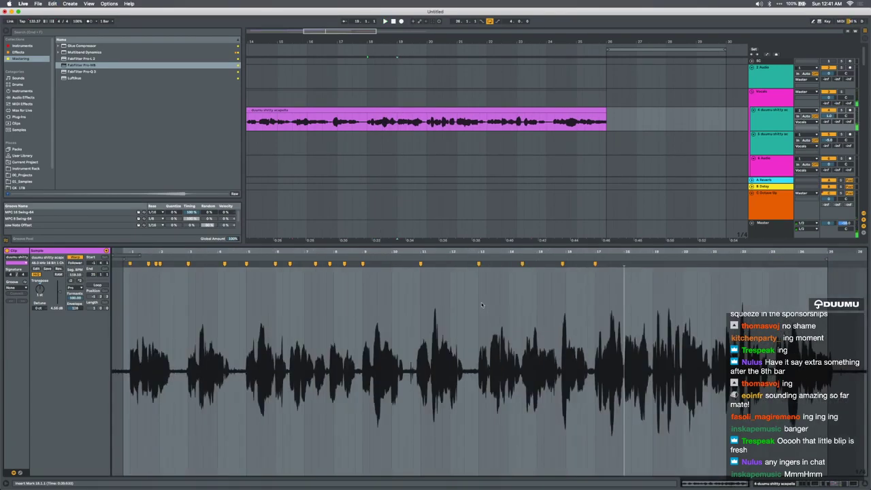
{"action": "scroll", "coordinate": [132, 265], "scroll_direction": "up", "scroll_amount": 5}
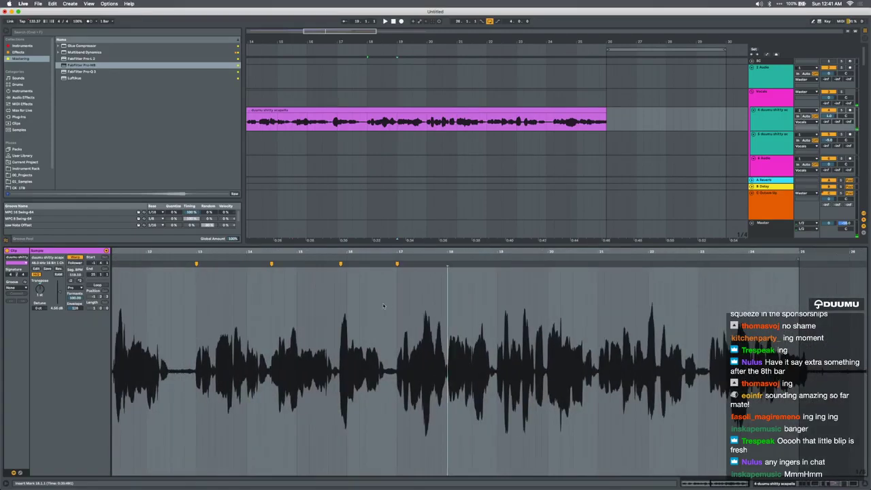
{"action": "scroll", "coordinate": [395, 304], "scroll_direction": "up", "scroll_amount": 5}
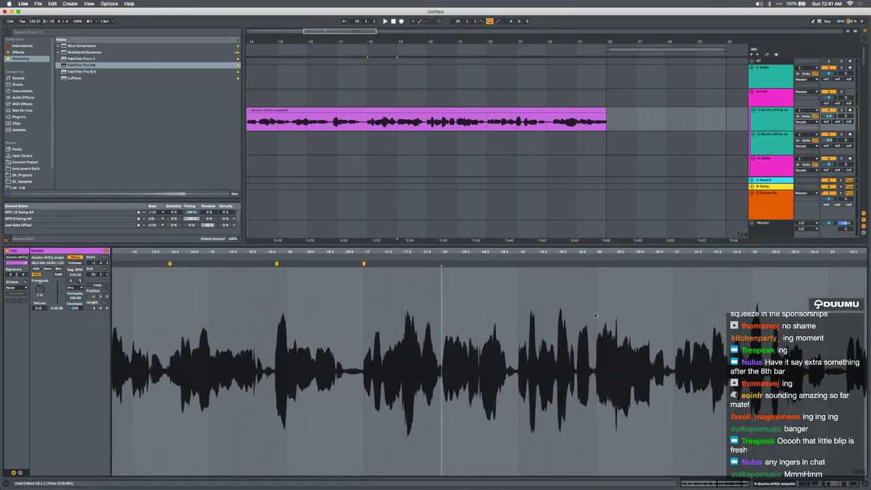
{"action": "double_click", "coordinate": [676, 263]}
{"action": "left_click_drag", "start_coordinate": [676, 263], "coordinate": [674, 265]}
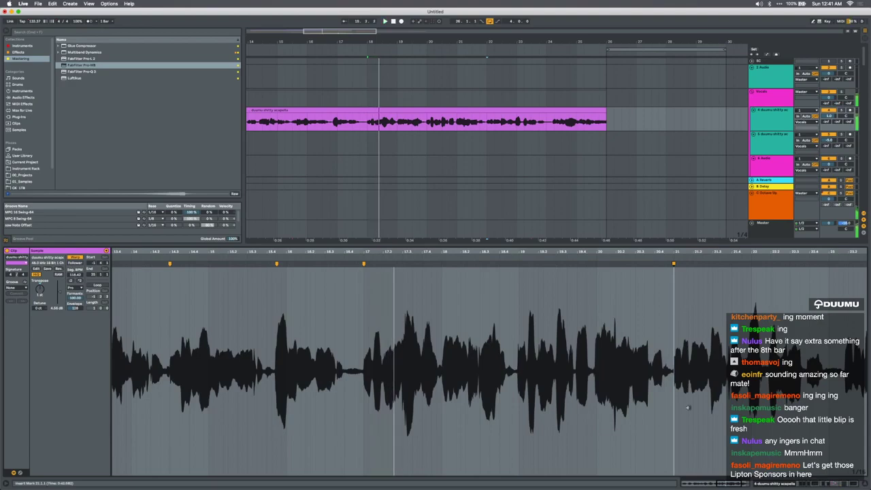
Group the Space FX rack on the acapella track into an enclosing Audio Effect Rack
{"action": "key", "text": "shift+Tab"}
{"action": "left_click", "coordinate": [370, 416]}
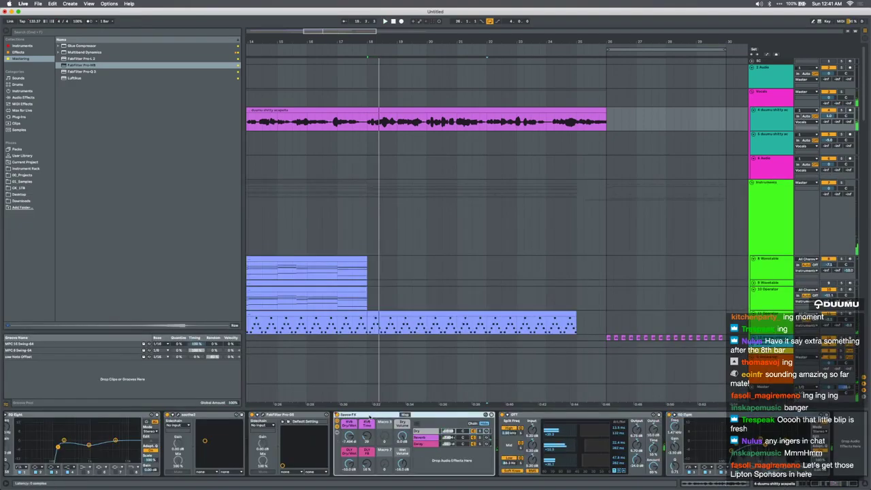
{"action": "key", "text": "super+g"}
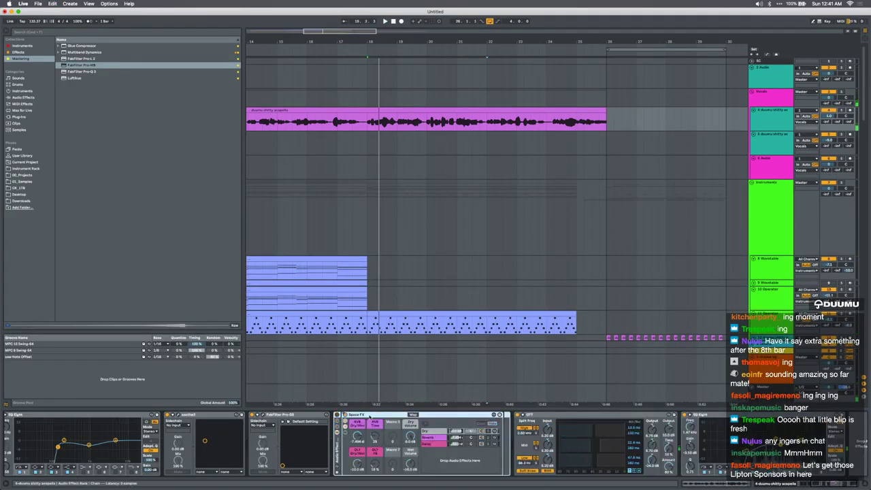
Reopen the acapella's waveform, play it from arrangement bar 18, and warp the syllable between beats 18.2 and 18.3 of the clip
{"action": "left_click", "coordinate": [368, 121]}
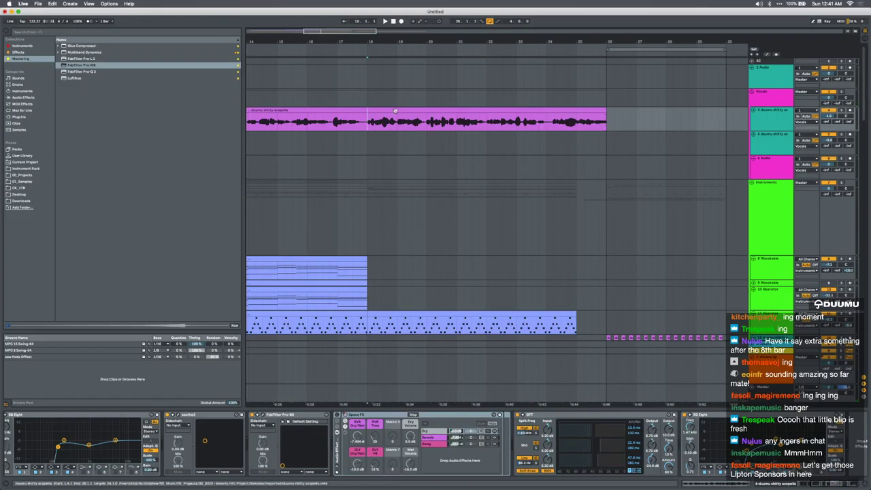
{"action": "double_click", "coordinate": [367, 123]}
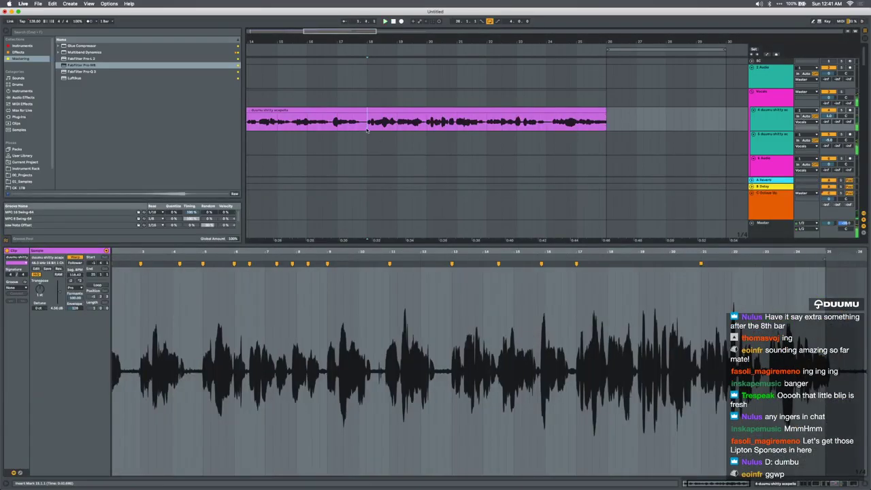
{"action": "scroll", "coordinate": [640, 392], "scroll_direction": "up", "scroll_amount": 6}
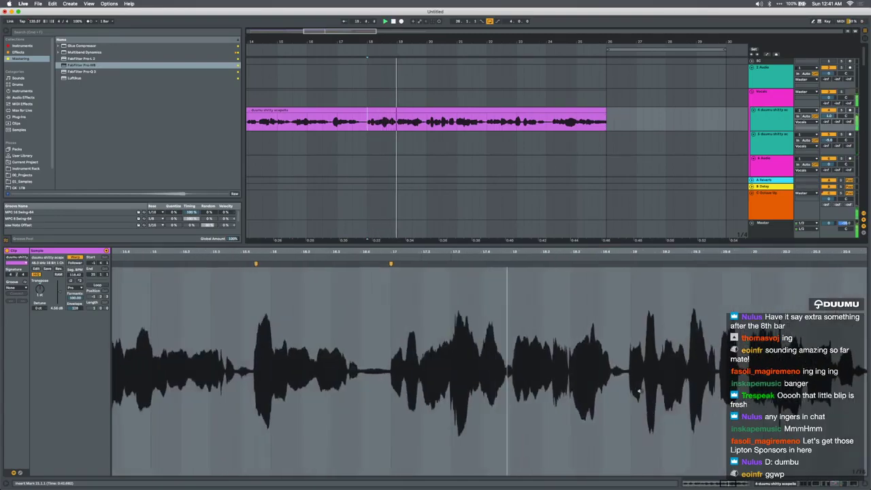
{"action": "left_click", "coordinate": [562, 266]}
{"action": "left_click", "coordinate": [545, 257]}
{"action": "left_click", "coordinate": [558, 266]}
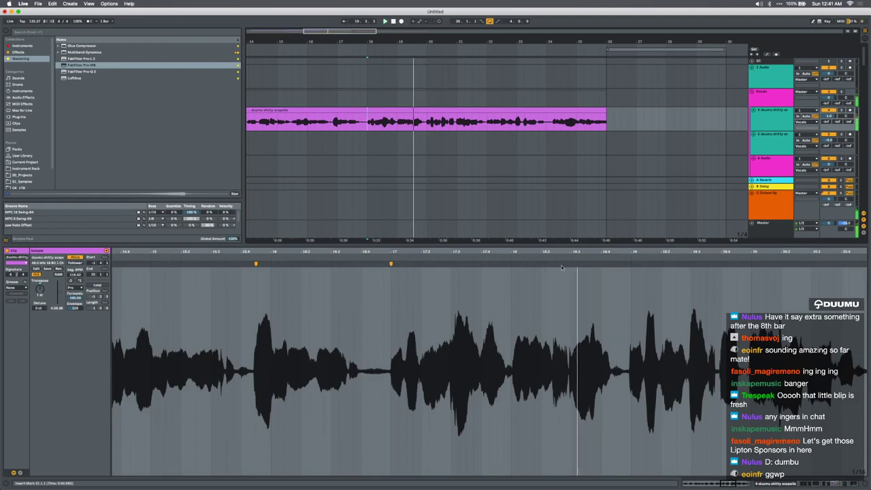
{"action": "left_click", "coordinate": [555, 264]}
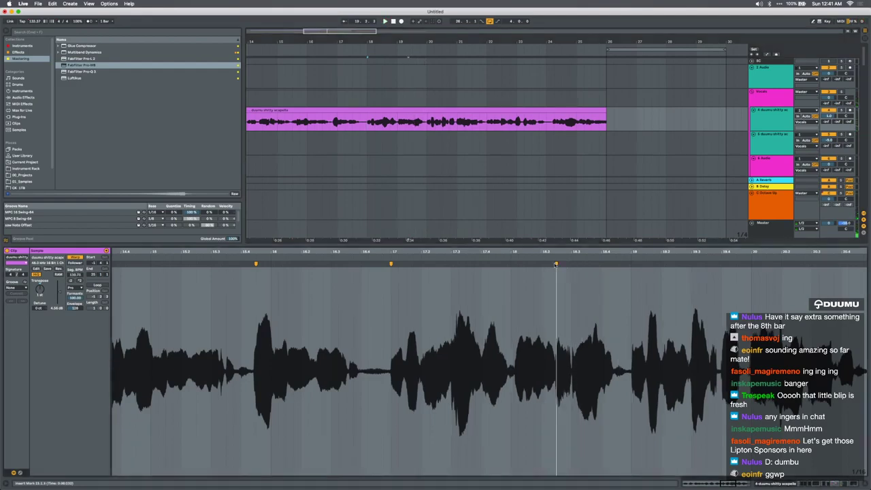
Add a warp marker on the syllable just after bar 17 and align it to 17.1.3
{"action": "double_click", "coordinate": [408, 263]}
{"action": "left_click_drag", "start_coordinate": [408, 251], "coordinate": [407, 306]}
{"action": "left_click_drag", "start_coordinate": [404, 265], "coordinate": [410, 263]}
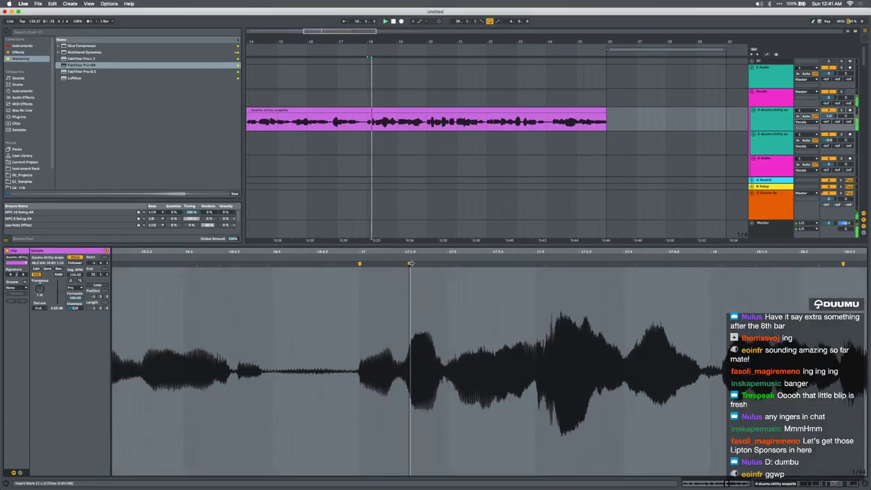
{"action": "left_click_drag", "start_coordinate": [410, 263], "coordinate": [415, 217]}
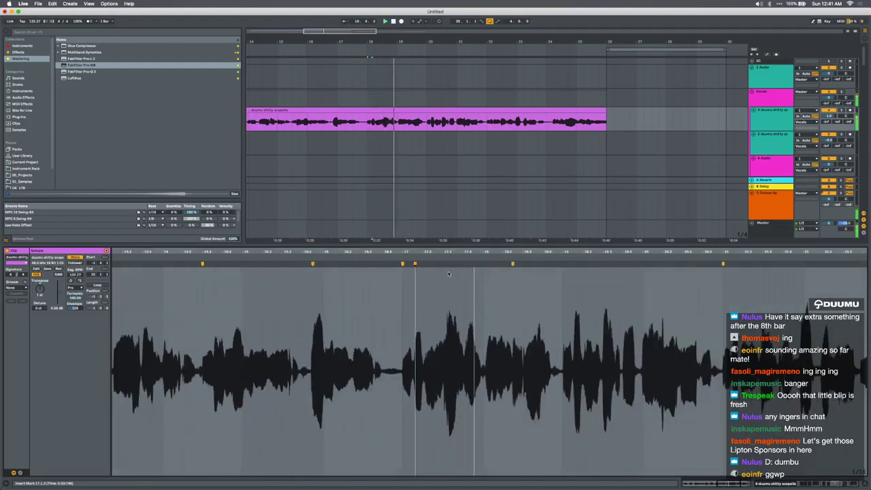
Add warp markers to the acapella at bars 18, 19 and 20 and at beat 20.4, checking the timing against the metronome
{"action": "scroll", "coordinate": [470, 287], "scroll_direction": "right", "scroll_amount": 3}
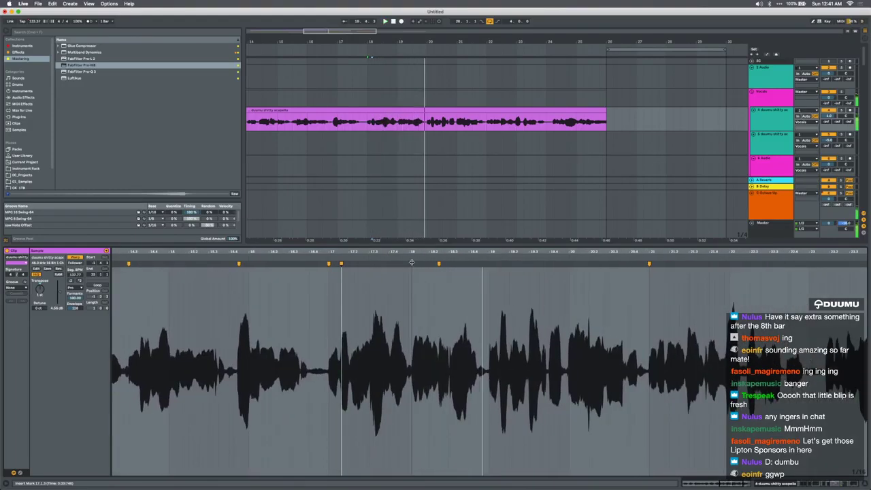
{"action": "left_click_drag", "start_coordinate": [412, 262], "coordinate": [409, 262]}
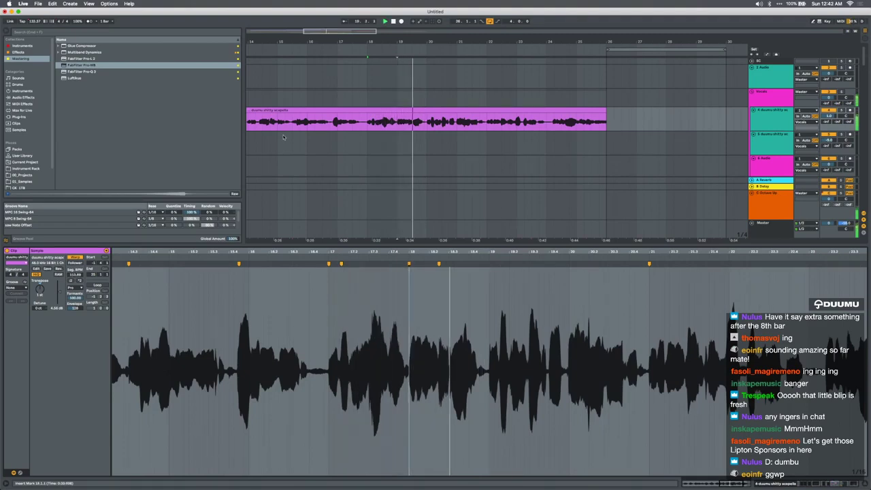
{"action": "key", "text": "space"}
{"action": "key", "text": "space"}
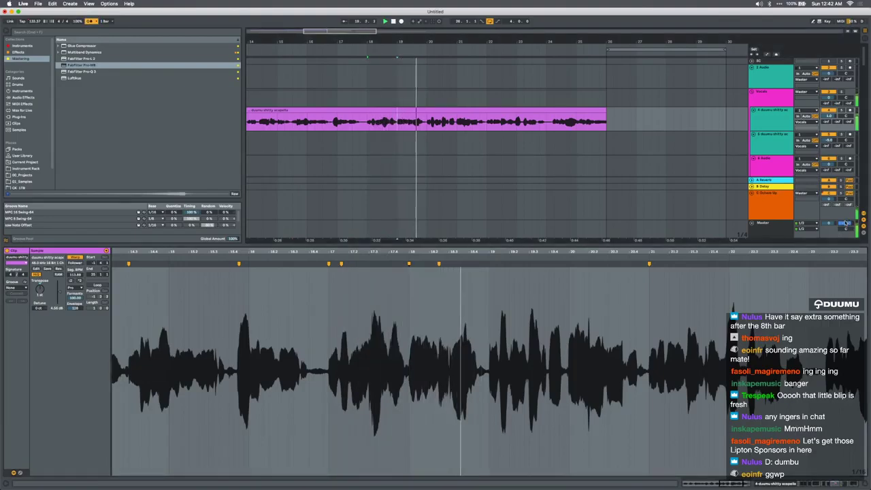
{"action": "double_click", "coordinate": [488, 264]}
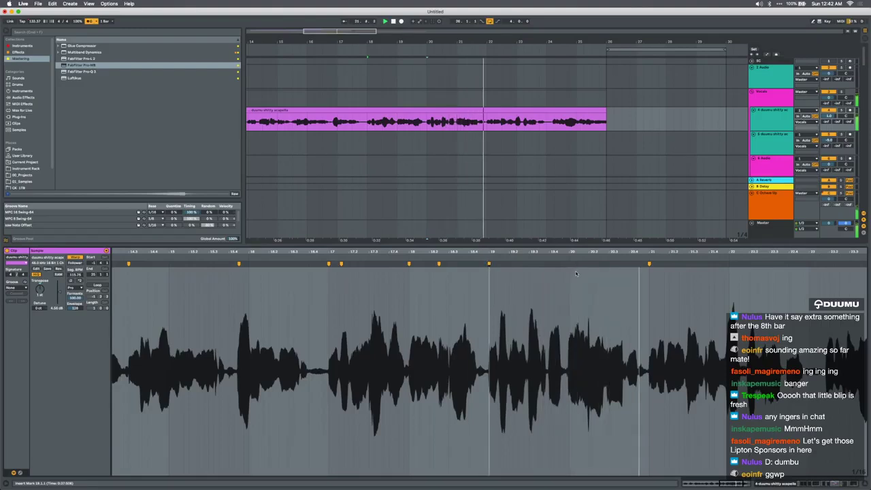
{"action": "left_click", "coordinate": [630, 263]}
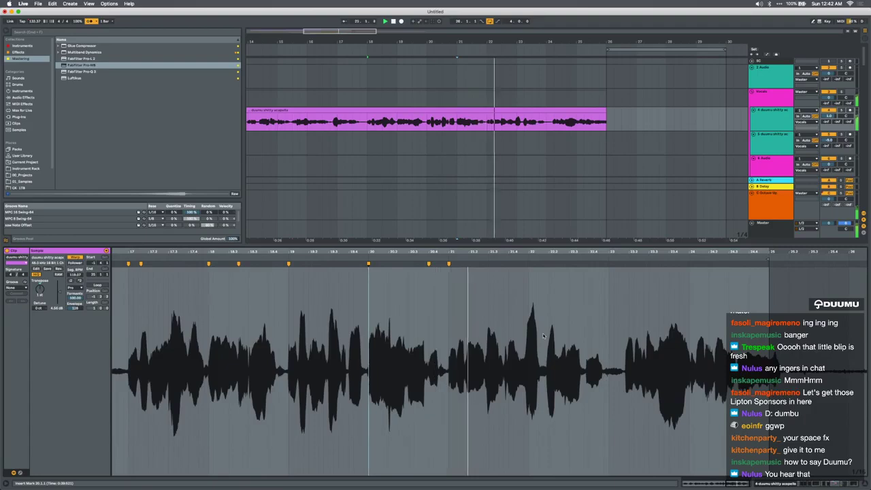
Play the phrase around bar 21 and undo the warp marker at 21.3
{"action": "key", "text": "space"}
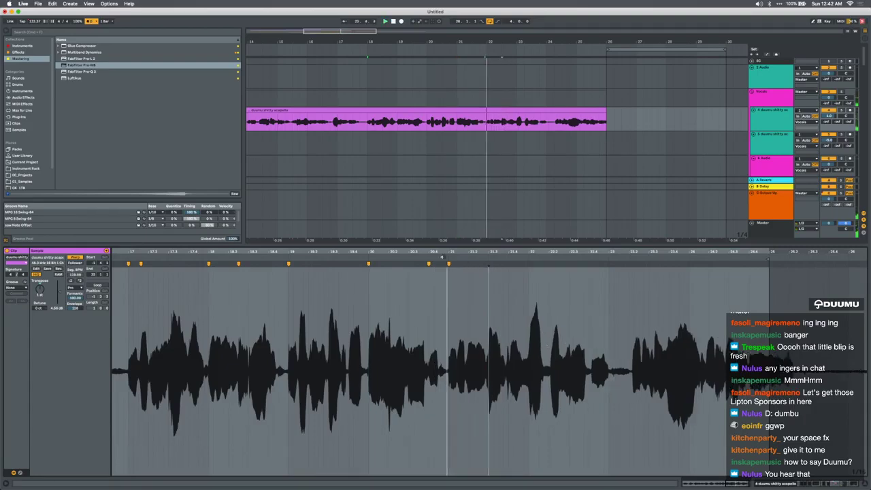
{"action": "key", "text": "space"}
{"action": "key", "text": "space"}
{"action": "key", "text": "super+z"}
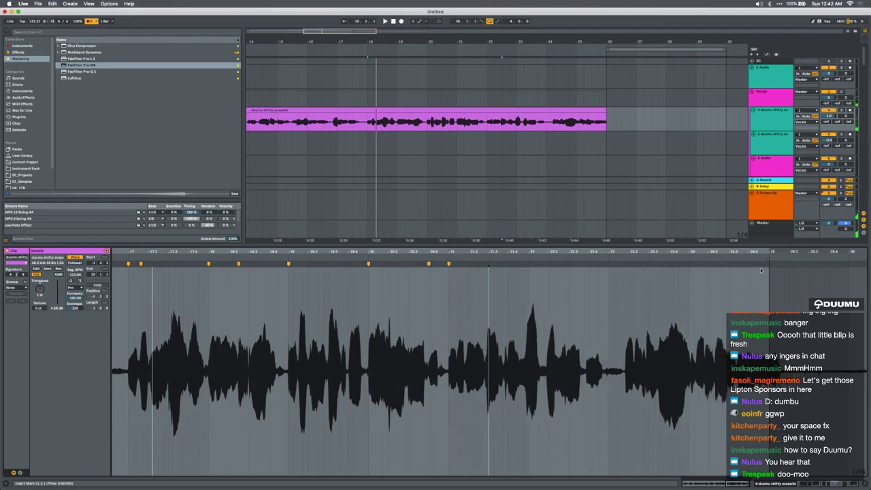
Pin the acapella's end with a warp marker at bar 25, and align syllables to 21.2 and 21.1.3
{"action": "double_click", "coordinate": [768, 268]}
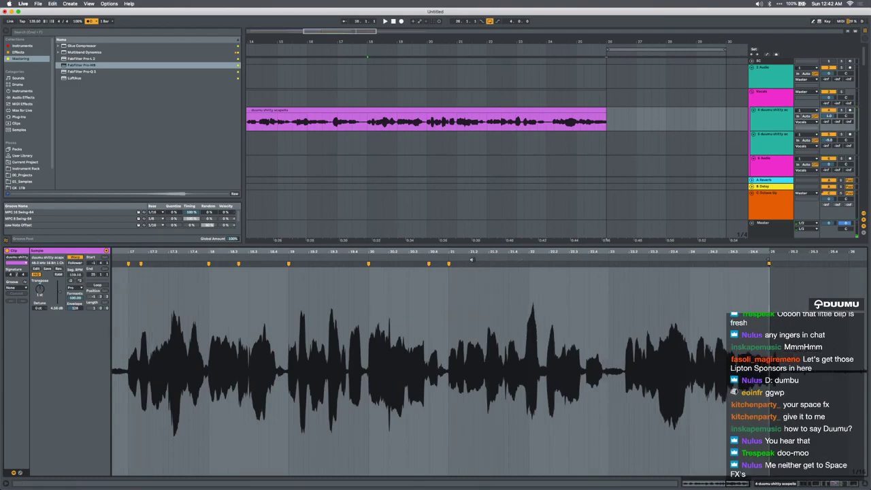
{"action": "mouse_move", "coordinate": [466, 264]}
{"action": "left_mouse_down"}
{"action": "mouse_move", "coordinate": [457, 265]}
{"action": "mouse_move", "coordinate": [466, 270]}
{"action": "left_mouse_up"}
{"action": "left_click", "coordinate": [429, 257]}
{"action": "key", "text": "space"}
{"action": "scroll", "coordinate": [467, 262], "scroll_direction": "up", "scroll_amount": 3}
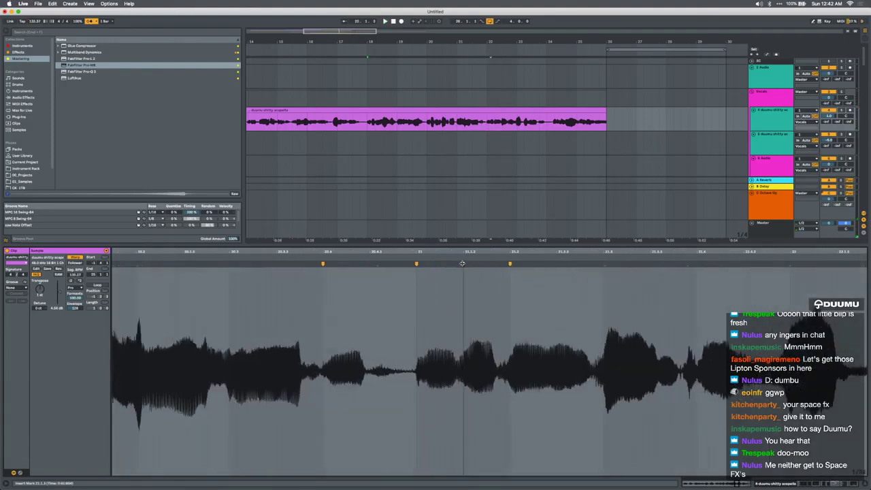
{"action": "key", "text": "space"}
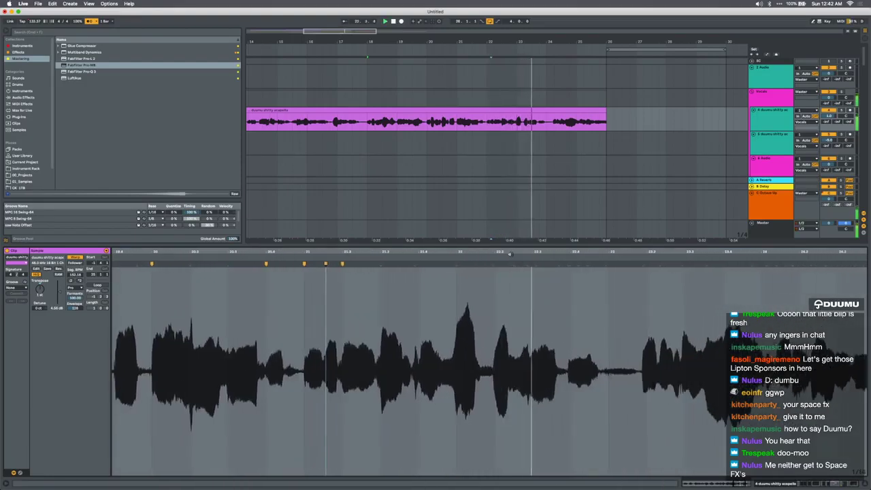
Add warp markers to the acapella at beats 22.2, 22.4 and 23.2 and play the corrected section
{"action": "double_click", "coordinate": [496, 262]}
{"action": "key", "text": "space"}
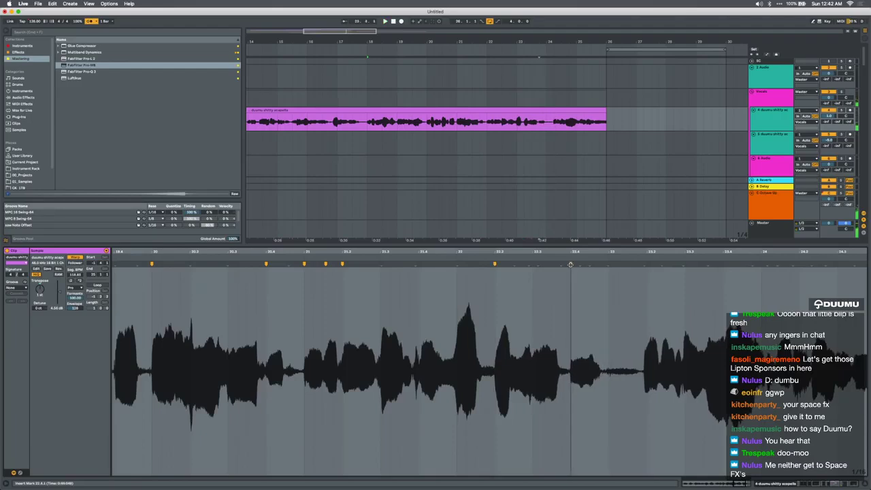
{"action": "left_click", "coordinate": [647, 264]}
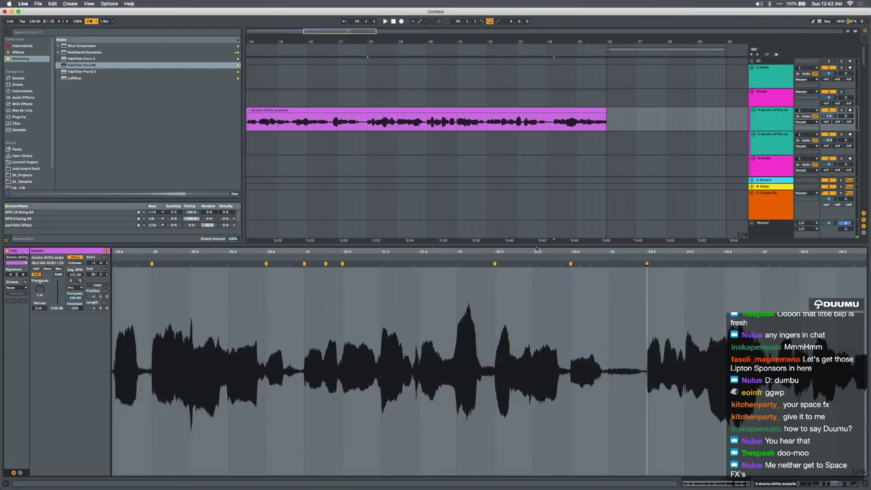
{"action": "left_click", "coordinate": [532, 258]}
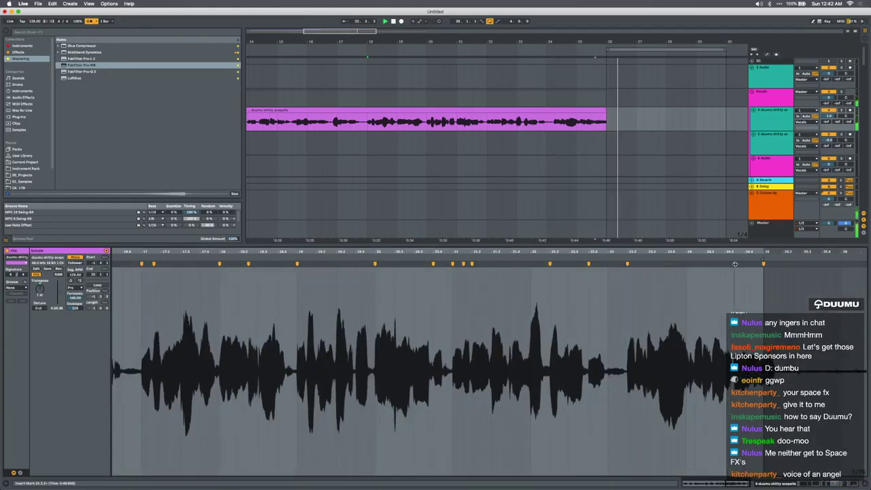
Play back the retimed acapella from 20.4 and 18.3 in the arrangement, and turn off the metronome
{"action": "left_click", "coordinate": [451, 121]}
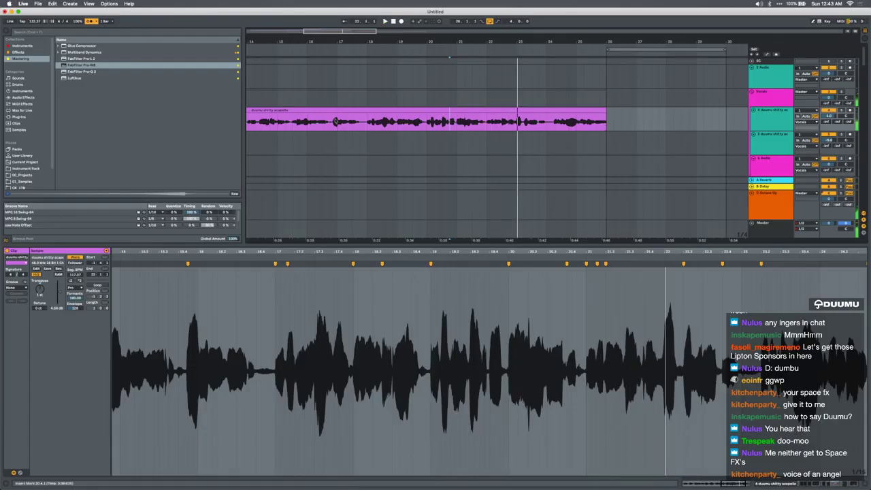
{"action": "left_click", "coordinate": [381, 121]}
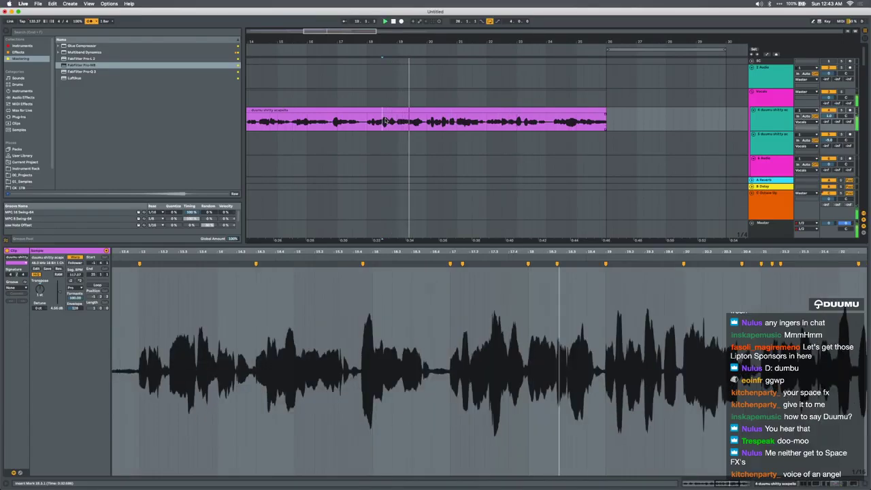
{"action": "scroll", "coordinate": [385, 121], "scroll_direction": "down", "scroll_amount": 3}
{"action": "left_click", "coordinate": [89, 22]}
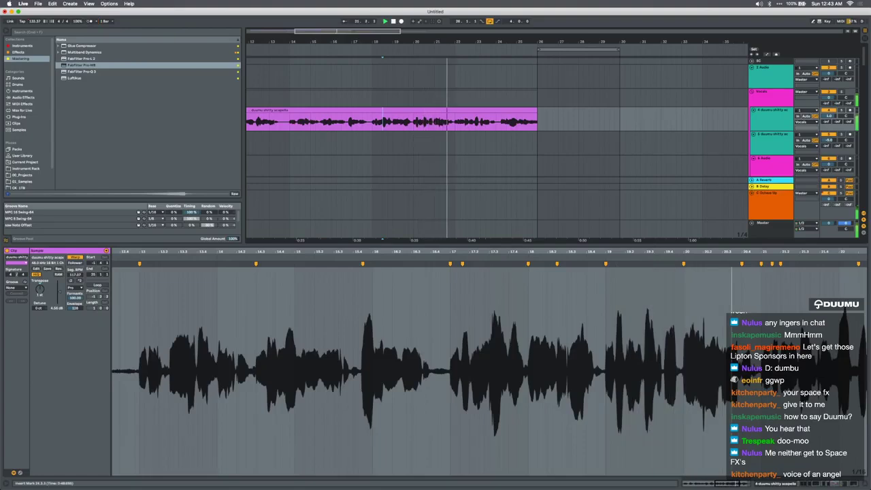
Hide the clip and device detail area, listen through to bar 26, and place the insert marker at 1.3 on the Instruments group
{"action": "key", "text": "shift+Tab"}
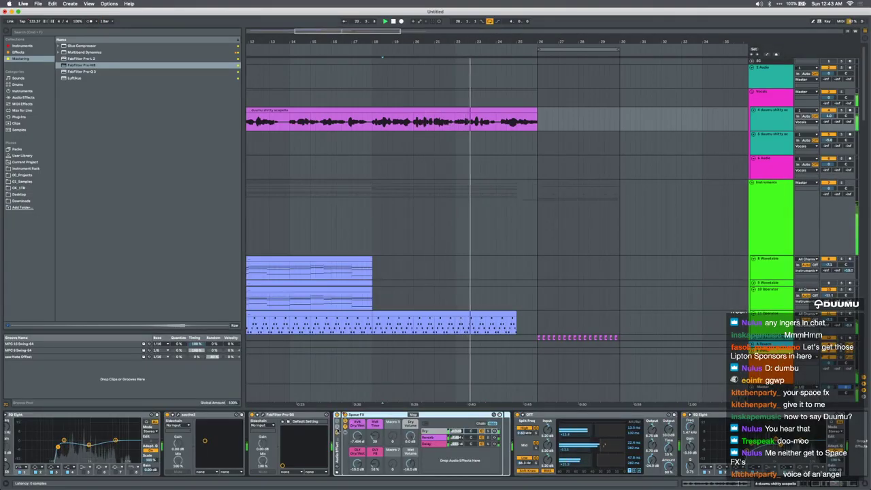
{"action": "key", "text": "super+alt+l"}
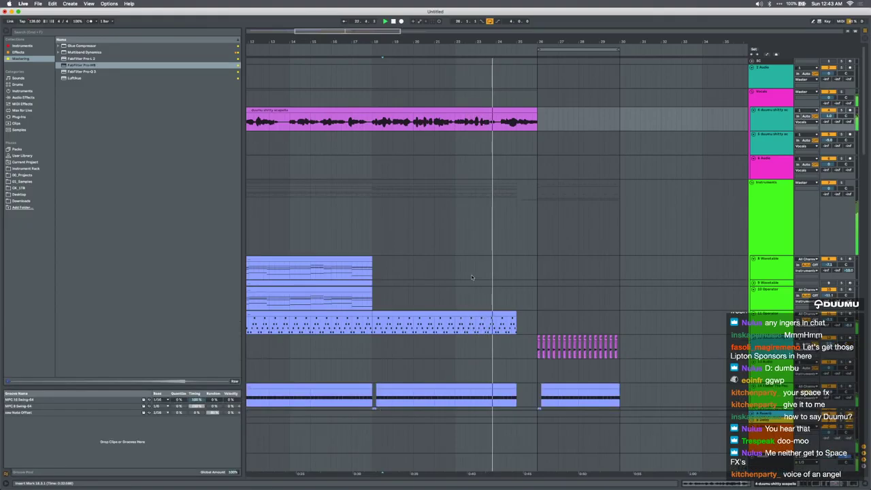
{"action": "scroll", "coordinate": [462, 264], "scroll_direction": "down", "scroll_amount": 3}
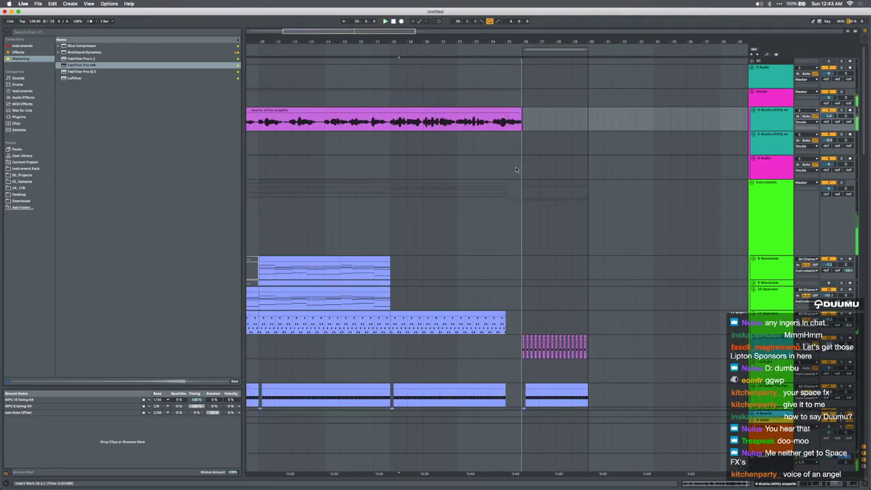
{"action": "scroll", "coordinate": [515, 169], "scroll_direction": "left", "scroll_amount": 5}
{"action": "left_click", "coordinate": [255, 204]}
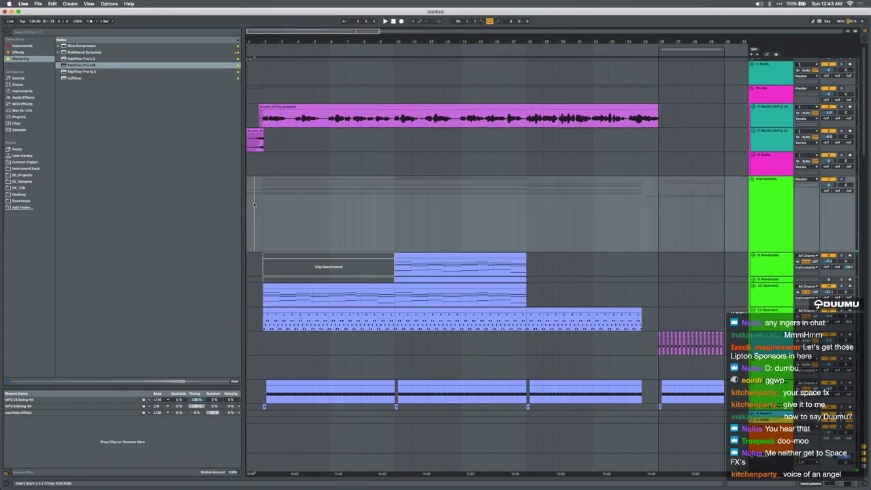
Play the arrangement from 1.3 and look through the instrument, drum and pad tracks, selecting the 24 Audio track
{"action": "scroll", "coordinate": [255, 204], "scroll_direction": "up", "scroll_amount": 3}
{"action": "scroll", "coordinate": [254, 204], "scroll_direction": "down", "scroll_amount": 10}
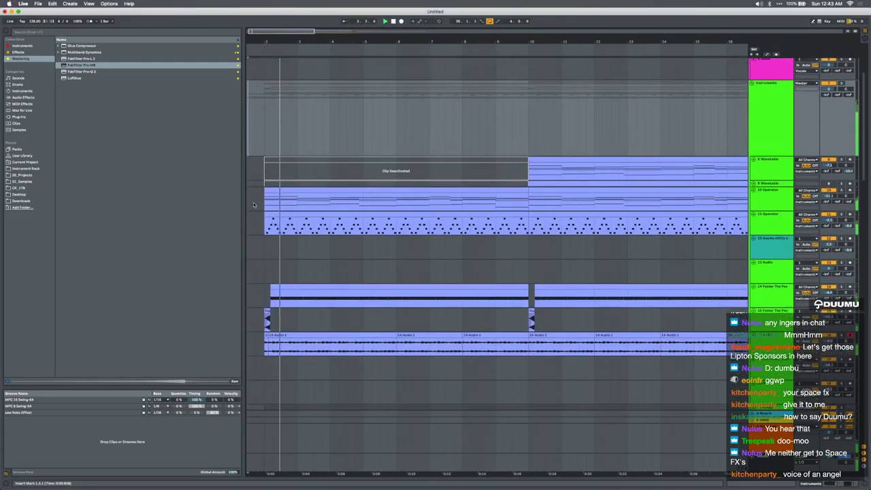
{"action": "scroll", "coordinate": [253, 207], "scroll_direction": "down", "scroll_amount": 8}
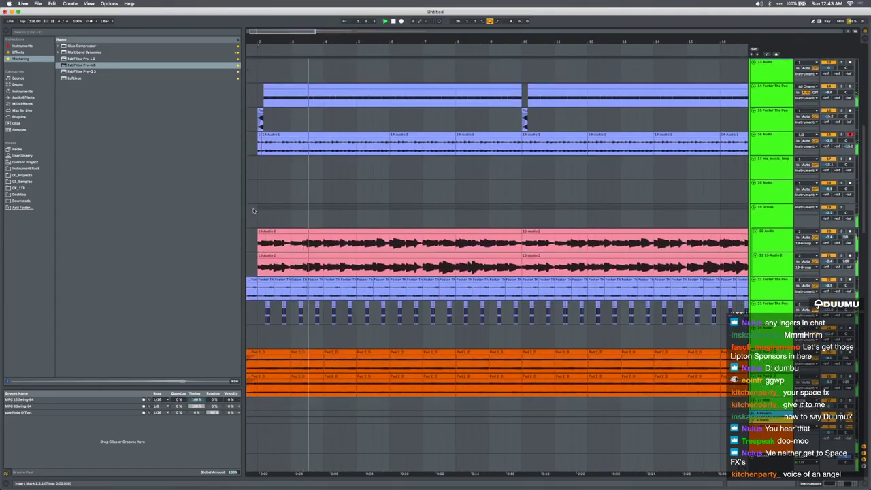
{"action": "scroll", "coordinate": [254, 212], "scroll_direction": "down", "scroll_amount": 3}
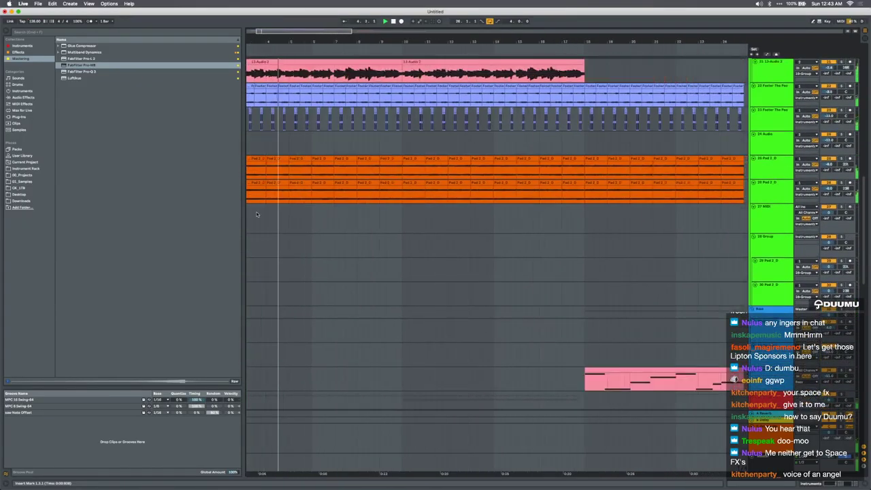
{"action": "scroll", "coordinate": [317, 225], "scroll_direction": "up", "scroll_amount": 2}
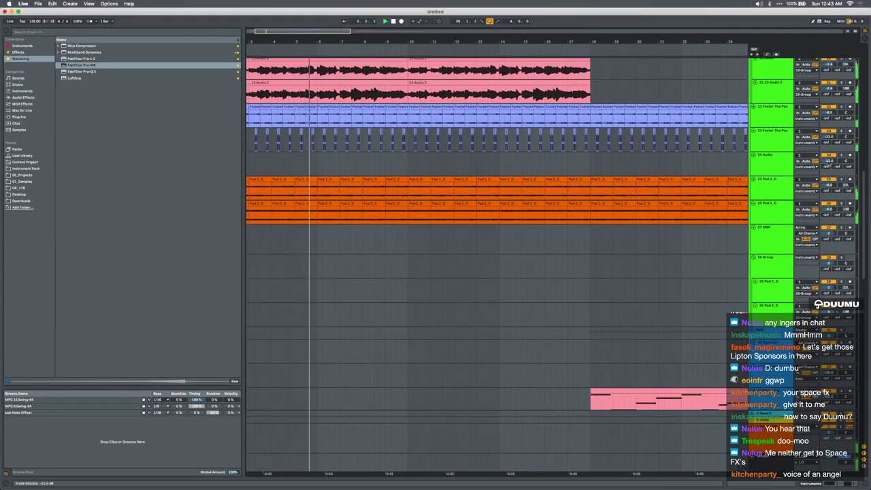
{"action": "scroll", "coordinate": [669, 166], "scroll_direction": "down", "scroll_amount": 5}
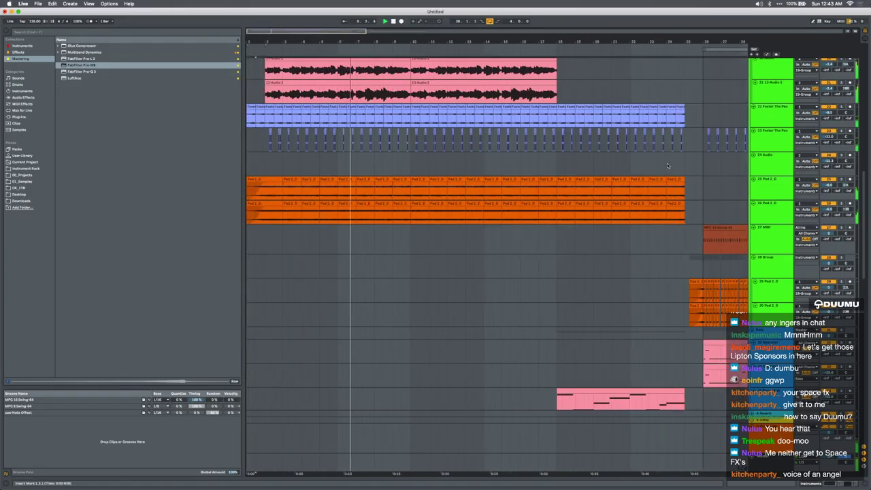
{"action": "left_click", "coordinate": [773, 167]}
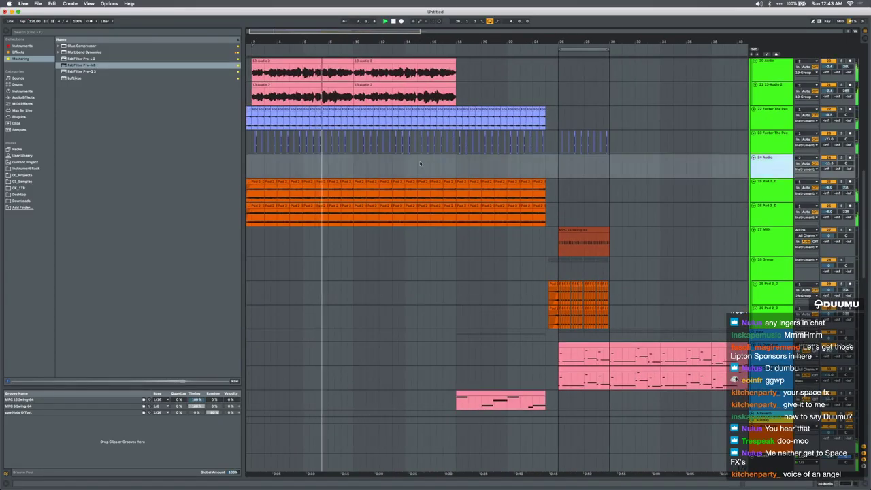
{"action": "scroll", "coordinate": [420, 164], "scroll_direction": "up", "scroll_amount": 10}
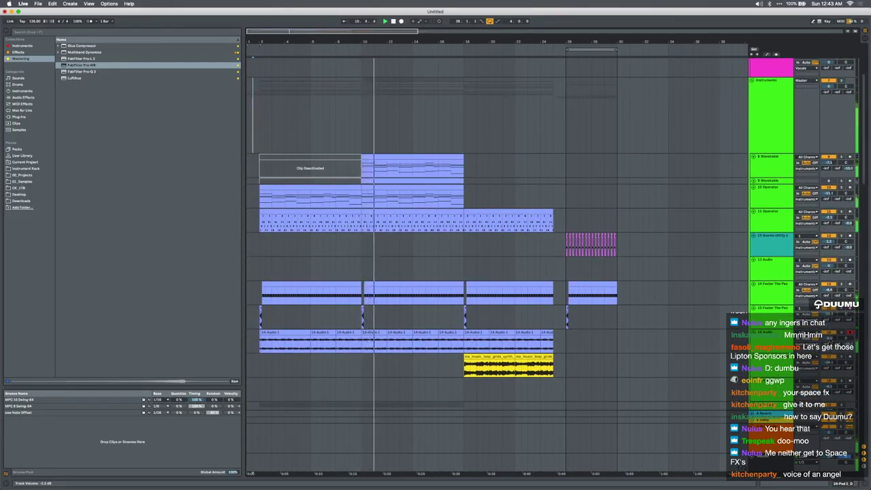
{"action": "scroll", "coordinate": [454, 337], "scroll_direction": "up", "scroll_amount": 3}
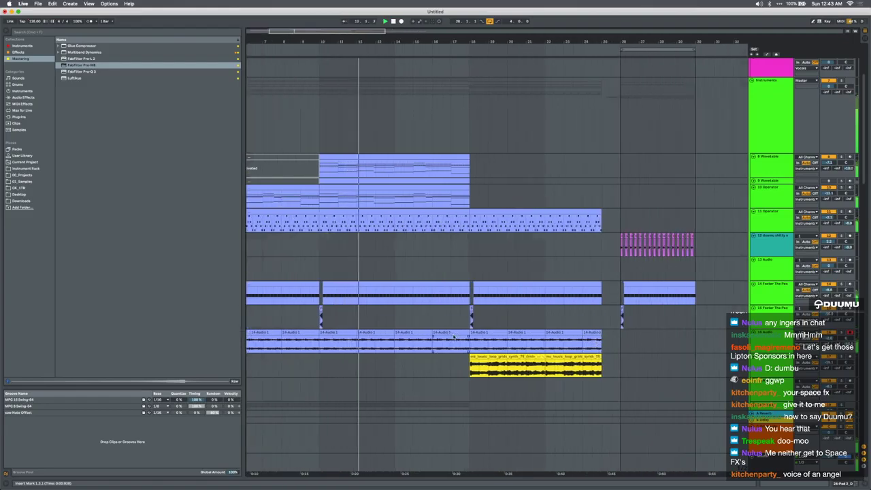
{"action": "scroll", "coordinate": [389, 284], "scroll_direction": "up", "scroll_amount": 5}
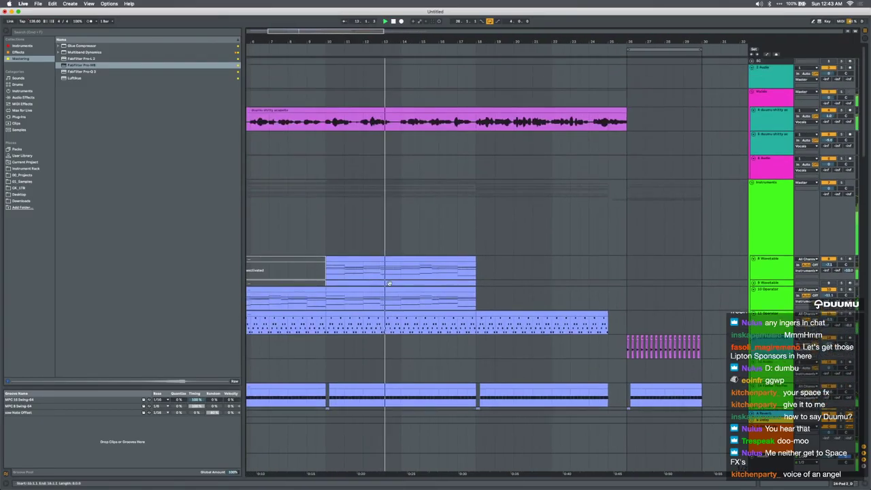
Show the device chain of the main vocal acapella track during playback, and place the insert marker at bar 18 on its clip
{"action": "left_click", "coordinate": [771, 112]}
{"action": "left_click", "coordinate": [770, 168]}
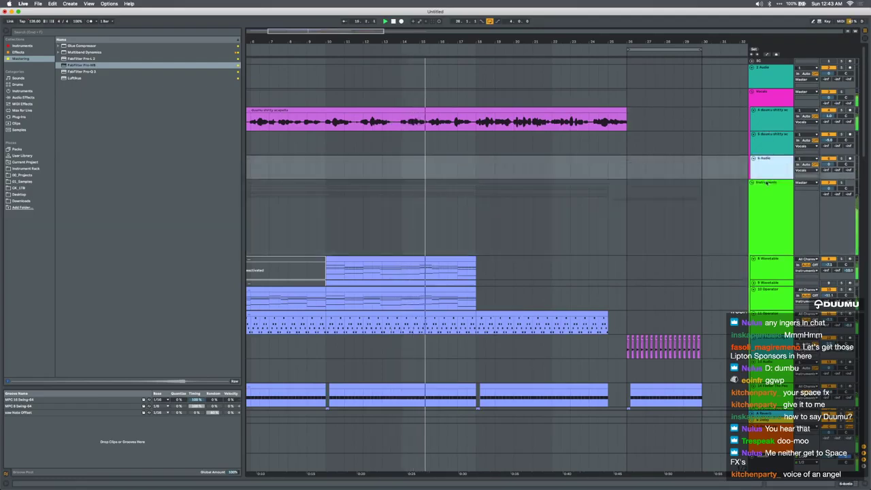
{"action": "left_click", "coordinate": [773, 144]}
{"action": "left_click", "coordinate": [818, 484]}
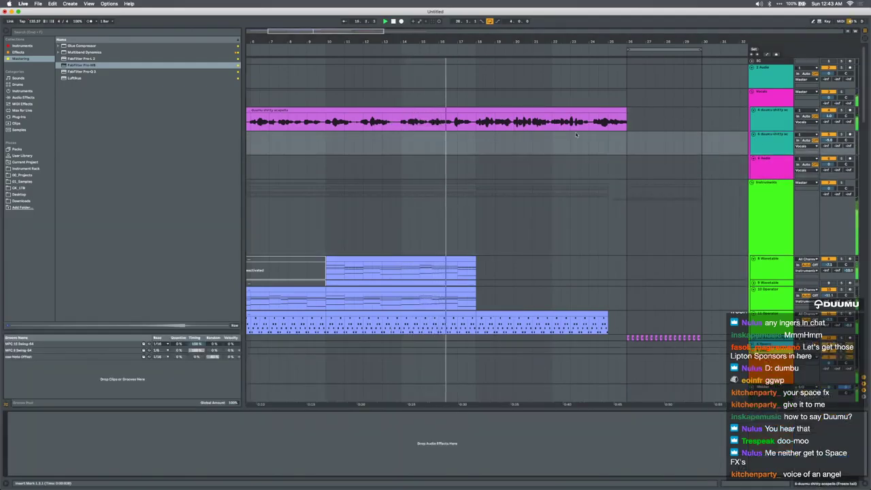
{"action": "left_click", "coordinate": [768, 121]}
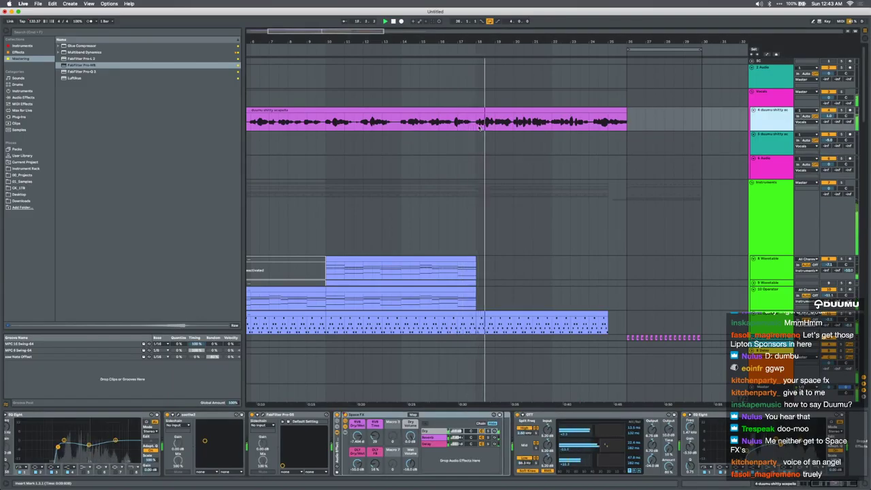
{"action": "scroll", "coordinate": [479, 130], "scroll_direction": "up", "scroll_amount": 3}
{"action": "scroll", "coordinate": [478, 126], "scroll_direction": "down", "scroll_amount": 1}
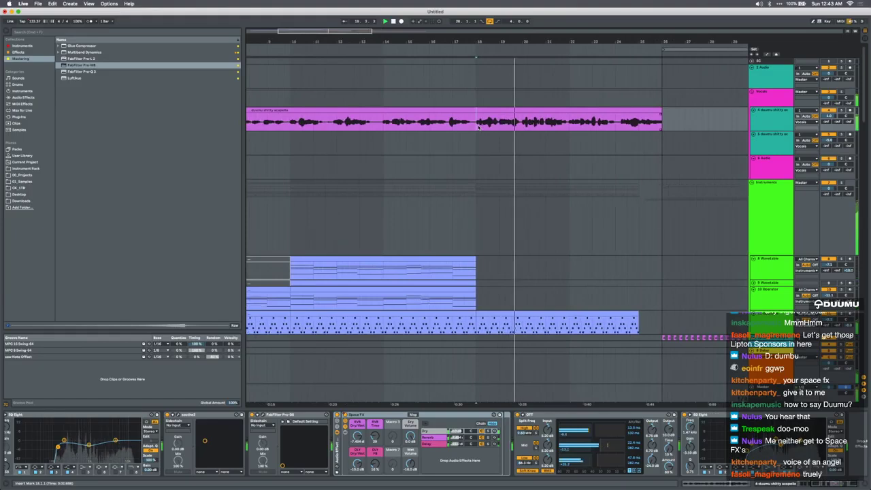
{"action": "scroll", "coordinate": [478, 126], "scroll_direction": "down", "scroll_amount": 2}
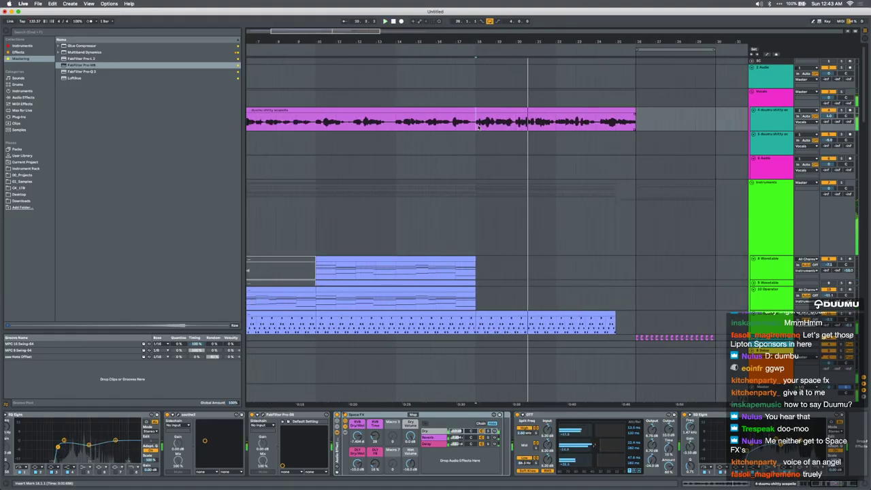
Show the automation lanes, unfold the Master track, and select its envelope's raised section from 15.1 to 24.1
{"action": "key", "text": "a"}
{"action": "left_click", "coordinate": [767, 387]}
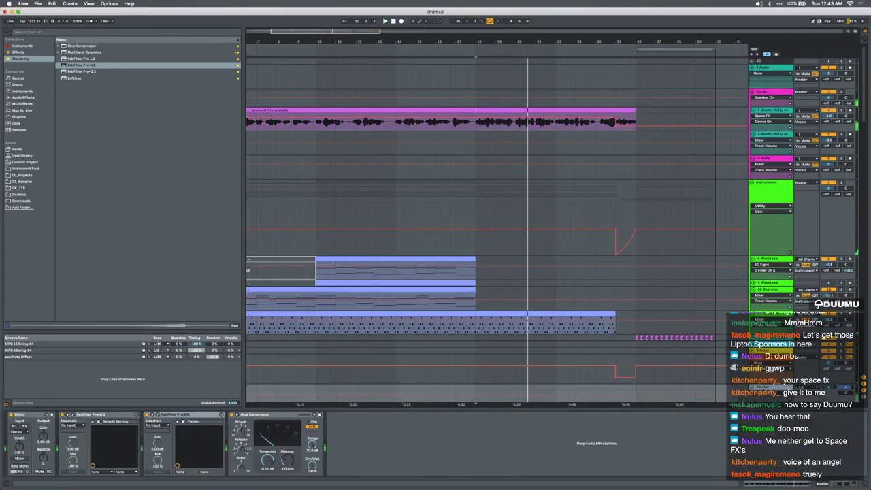
{"action": "left_click", "coordinate": [752, 387]}
{"action": "left_click", "coordinate": [759, 364]}
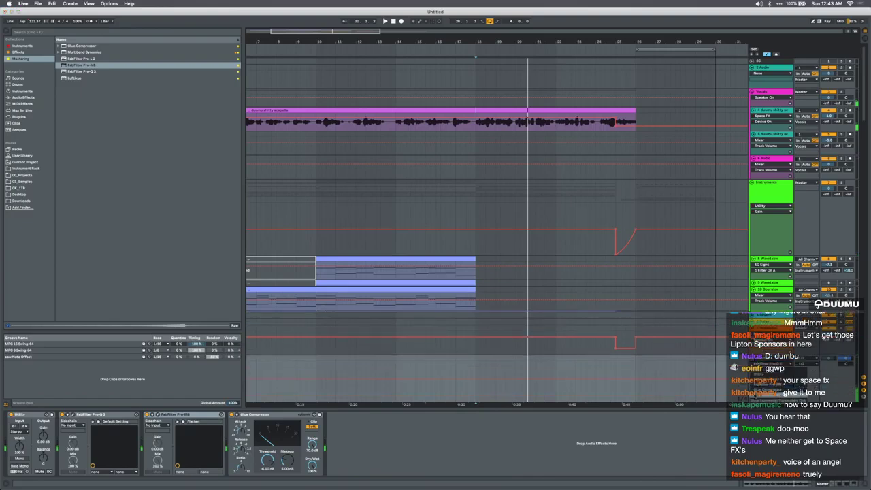
{"action": "key", "text": "minus"}
{"action": "left_click_drag", "start_coordinate": [446, 377], "coordinate": [553, 373]}
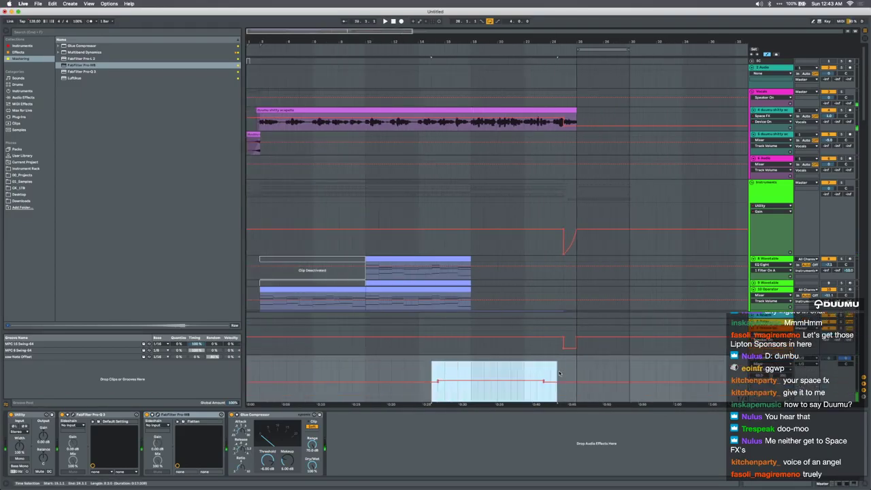
Hide the automation lanes and play the arrangement from around bar 15 to bar 24
{"action": "left_click", "coordinate": [530, 373]}
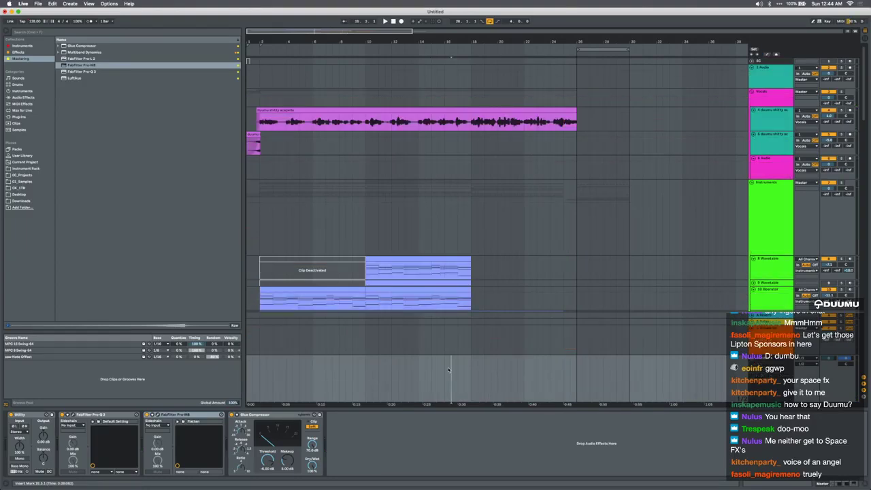
{"action": "key", "text": "space"}
{"action": "key", "text": "space"}
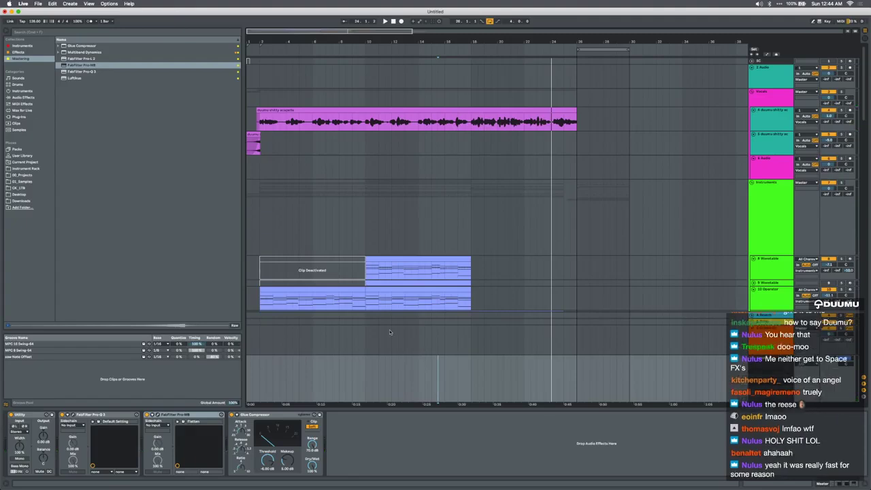
Copy the Auto-Tune through Ozone Imager devices from the main acapella track and paste them onto the 6 Audio track
{"action": "left_click", "coordinate": [518, 134]}
{"action": "scroll", "coordinate": [578, 134], "scroll_direction": "down", "scroll_amount": 1}
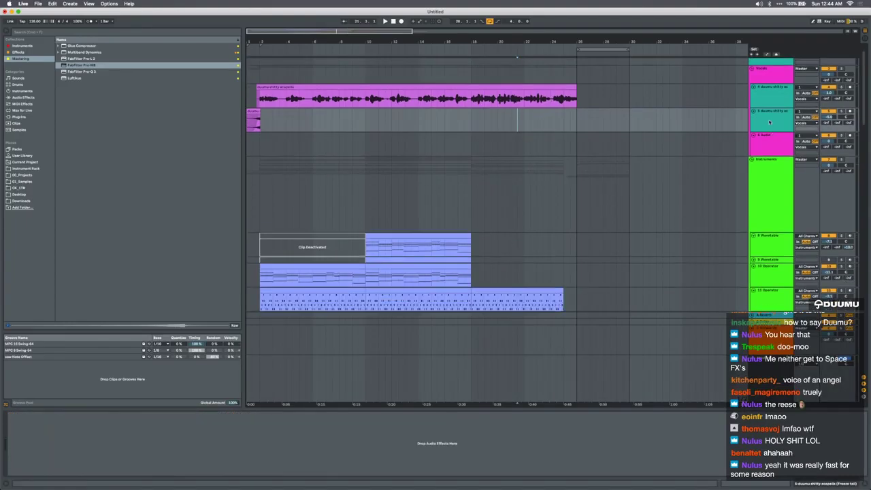
{"action": "left_click", "coordinate": [768, 136]}
{"action": "left_click", "coordinate": [771, 90]}
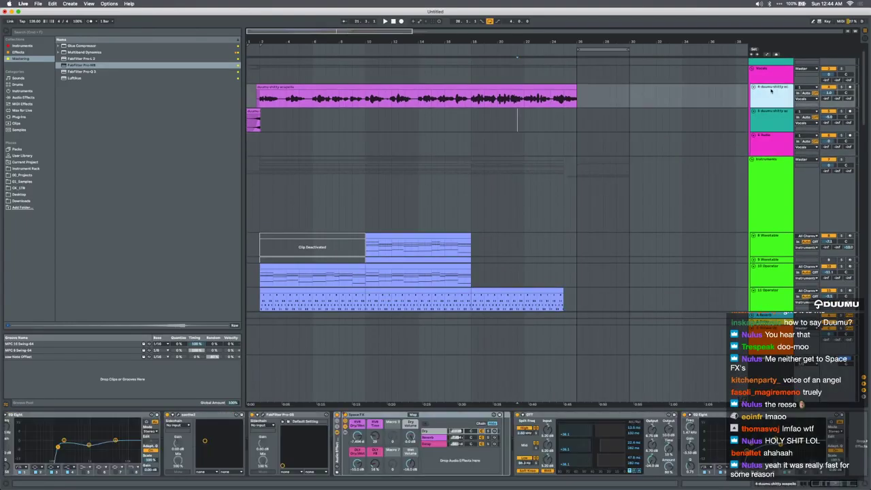
{"action": "scroll", "coordinate": [223, 454], "scroll_direction": "left", "scroll_amount": 5}
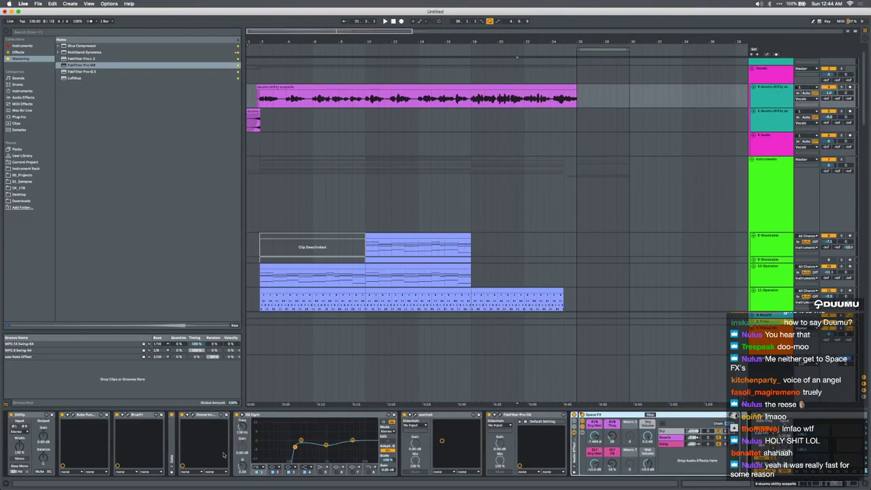
{"action": "left_click", "coordinate": [92, 416]}
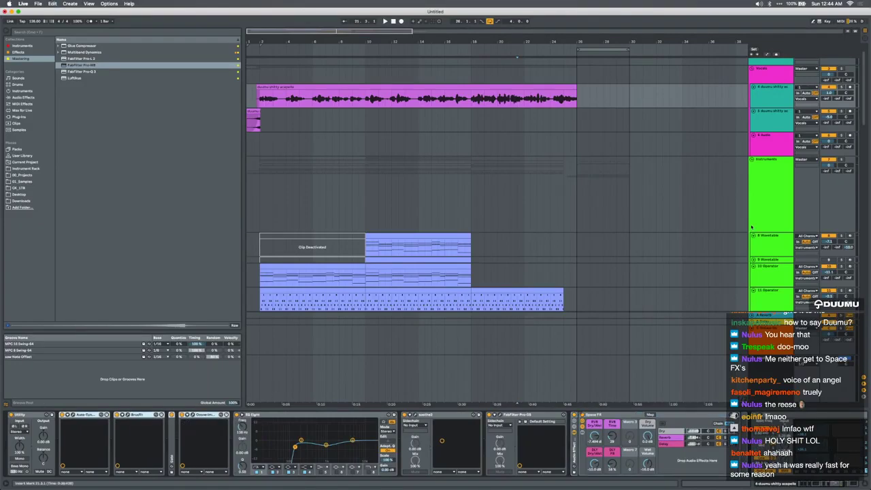
{"action": "left_click", "coordinate": [768, 121]}
{"action": "left_click", "coordinate": [765, 146]}
{"action": "left_click", "coordinate": [484, 432]}
{"action": "key", "text": "super+v"}
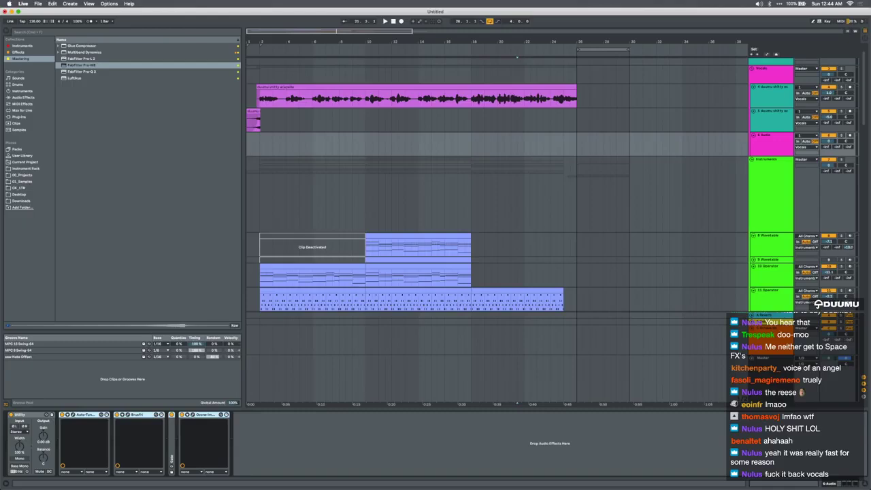
Switch to Messages, move its window out of view, and bring the Discord window onto the screen
{"action": "key", "text": "super+Tab"}
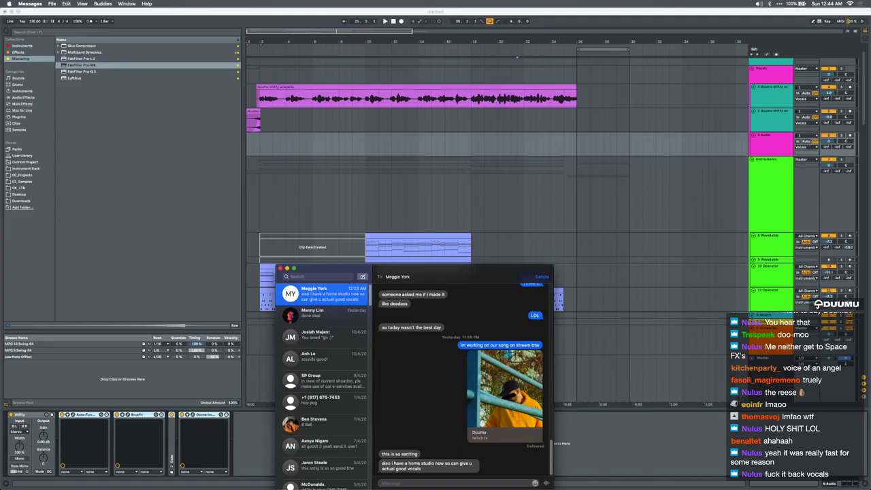
{"action": "left_click_drag", "start_coordinate": [451, 280], "coordinate": [470, 489]}
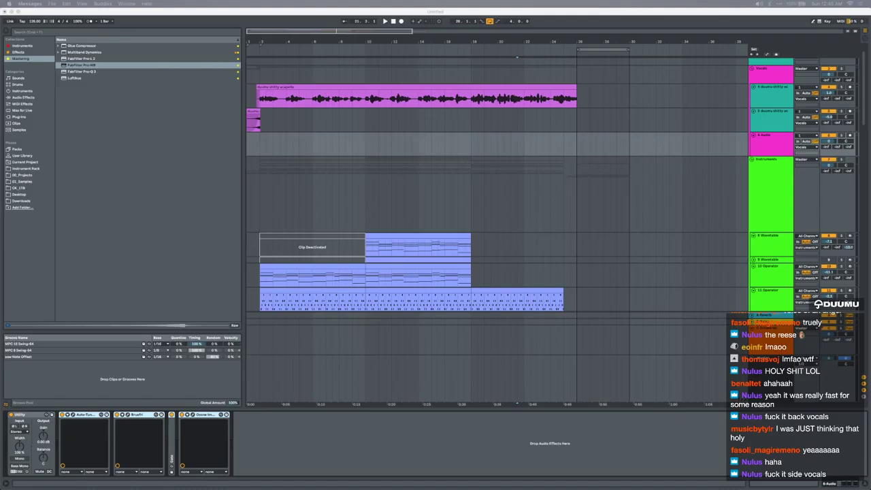
{"action": "left_click_drag", "start_coordinate": [439, 488], "coordinate": [457, 145]}
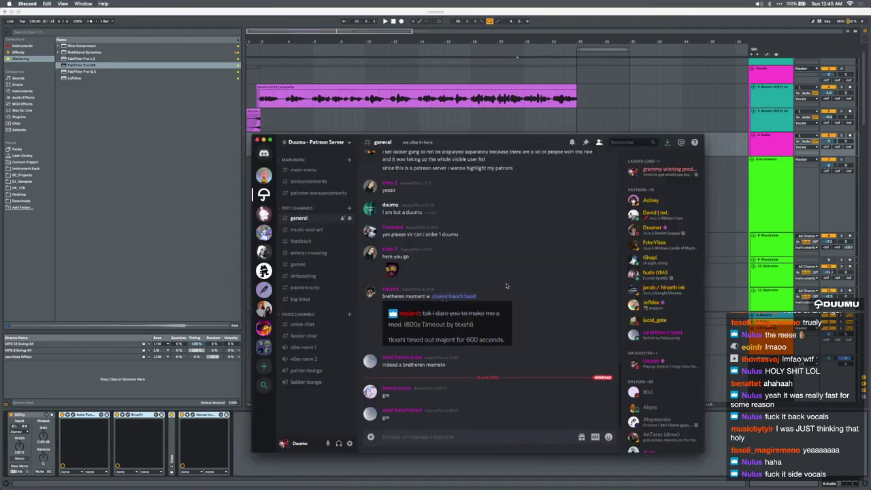
Browse the Patreon server's member list in Discord, opening the profiles of several members
{"action": "scroll", "coordinate": [506, 285], "scroll_direction": "down", "scroll_amount": 3}
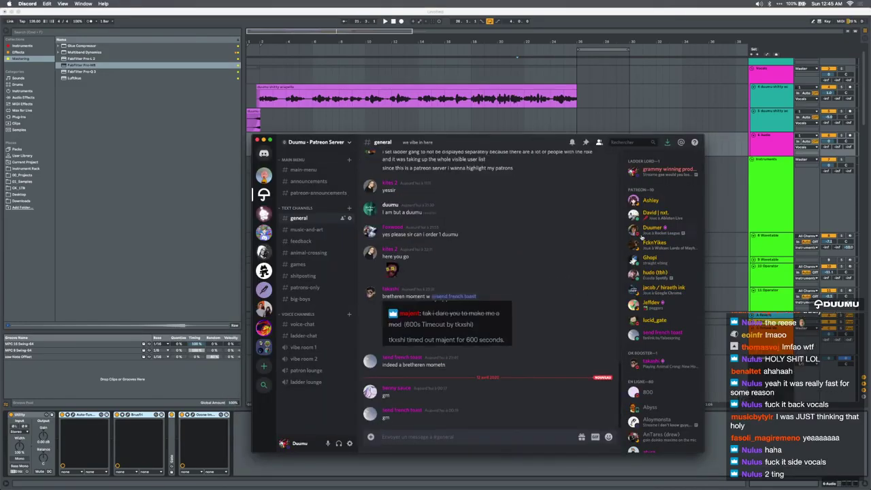
{"action": "scroll", "coordinate": [641, 237], "scroll_direction": "down", "scroll_amount": 5}
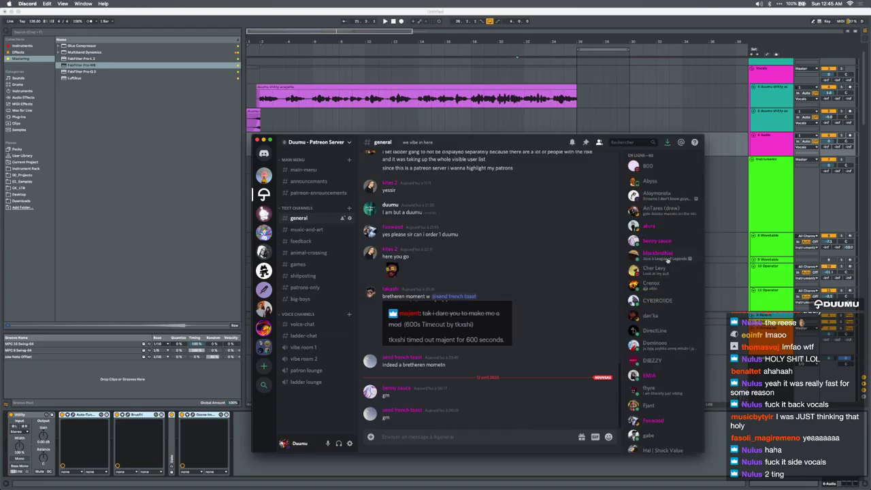
{"action": "scroll", "coordinate": [667, 260], "scroll_direction": "down", "scroll_amount": 2}
{"action": "left_click", "coordinate": [660, 291]}
{"action": "left_click", "coordinate": [653, 333]}
{"action": "scroll", "coordinate": [663, 327], "scroll_direction": "down", "scroll_amount": 4}
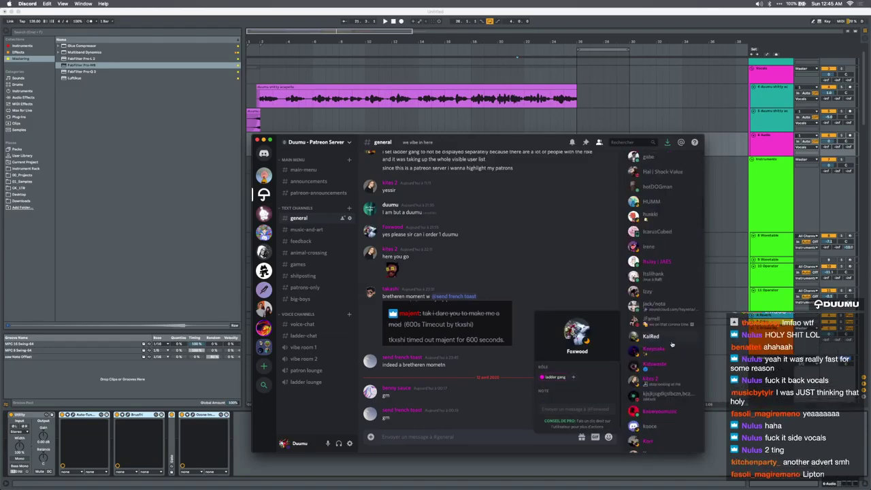
{"action": "left_click", "coordinate": [653, 364]}
{"action": "scroll", "coordinate": [655, 313], "scroll_direction": "down", "scroll_amount": 2}
{"action": "left_click", "coordinate": [654, 299]}
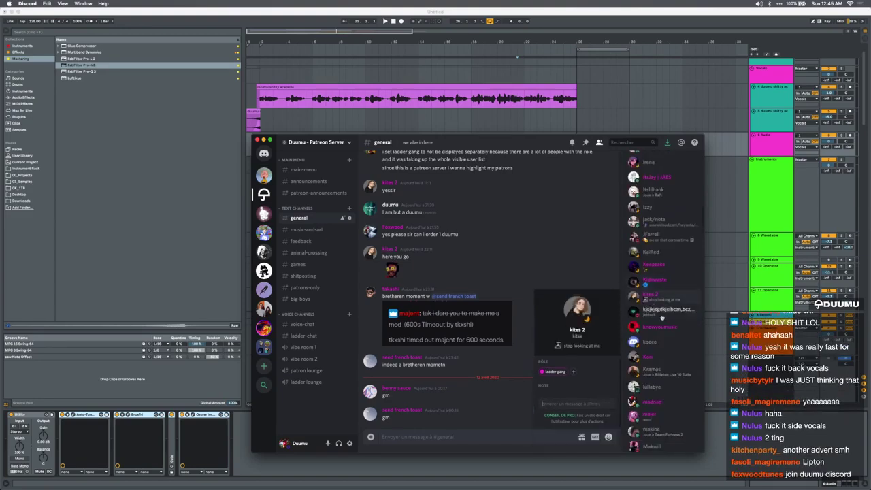
{"action": "left_click", "coordinate": [658, 327]}
{"action": "scroll", "coordinate": [658, 327], "scroll_direction": "down", "scroll_amount": 2}
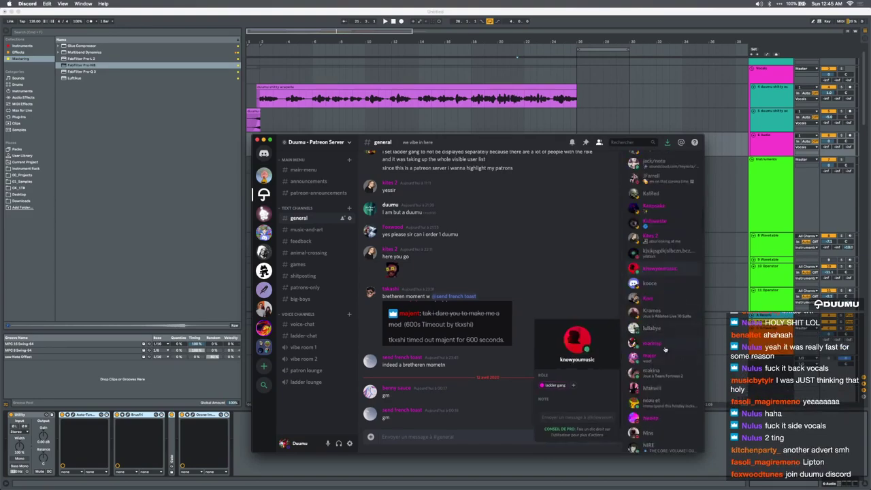
{"action": "scroll", "coordinate": [666, 350], "scroll_direction": "down", "scroll_amount": 1}
{"action": "left_click", "coordinate": [659, 402]}
{"action": "scroll", "coordinate": [659, 381], "scroll_direction": "down", "scroll_amount": 3}
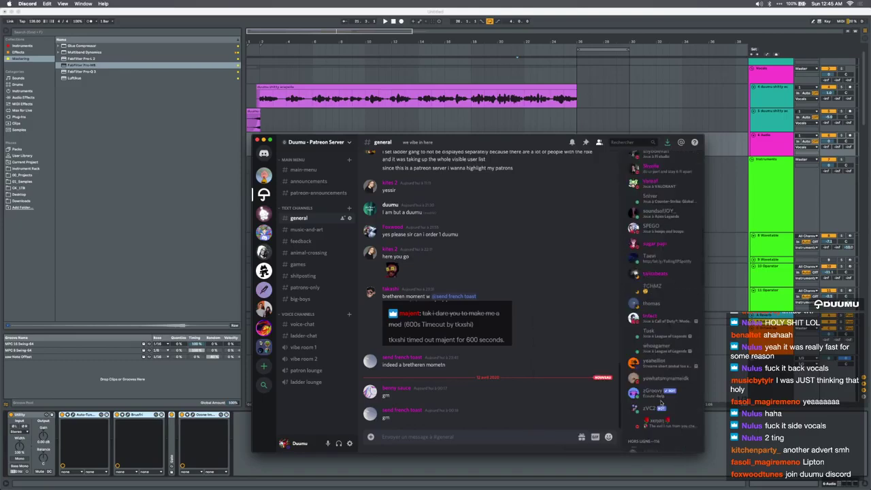
{"action": "scroll", "coordinate": [658, 308], "scroll_direction": "down", "scroll_amount": 3}
{"action": "left_click", "coordinate": [658, 307]}
{"action": "left_click", "coordinate": [658, 307]}
{"action": "left_click", "coordinate": [658, 217]}
{"action": "left_click", "coordinate": [657, 204]}
{"action": "left_click", "coordinate": [507, 225]}
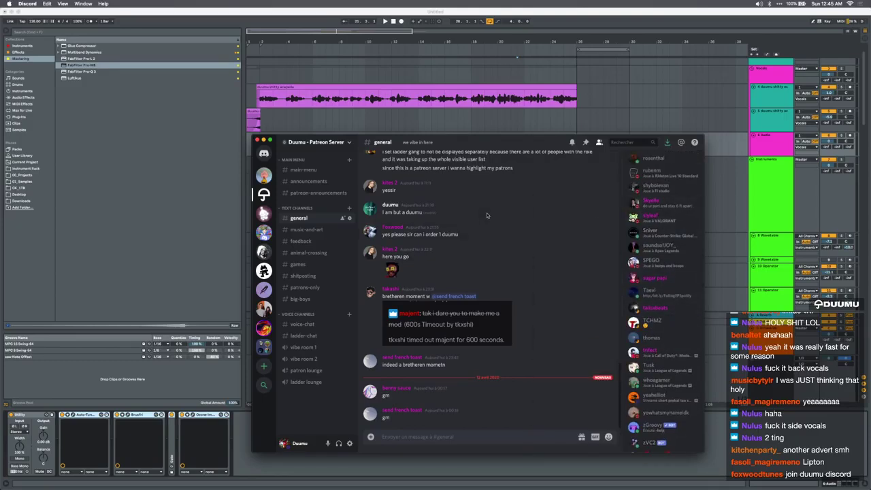
{"action": "scroll", "coordinate": [670, 368], "scroll_direction": "up", "scroll_amount": 10}
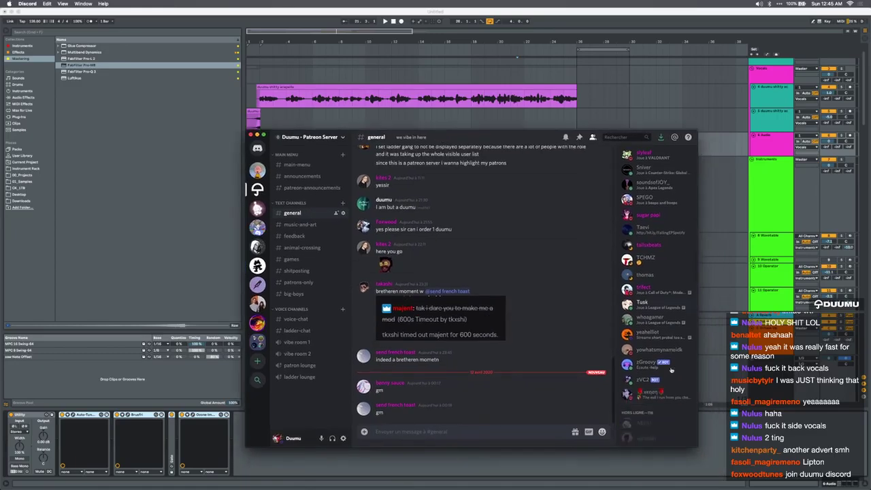
Find the server's invite link in the main-menu channel's welcome message and copy it
{"action": "scroll", "coordinate": [651, 293], "scroll_direction": "up", "scroll_amount": 5}
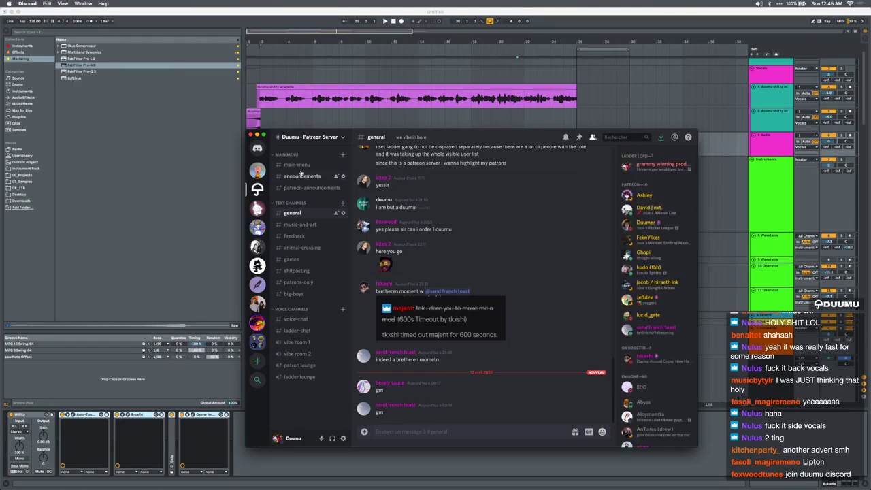
{"action": "left_click", "coordinate": [301, 175]}
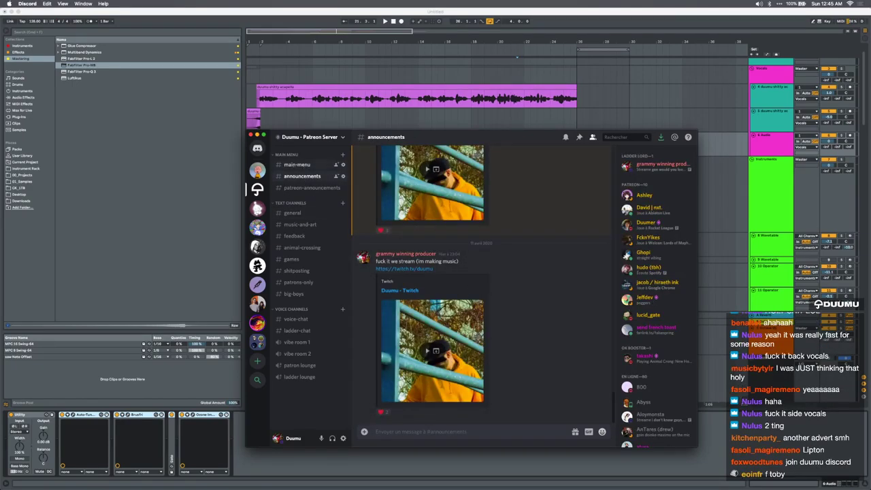
{"action": "left_click", "coordinate": [296, 165]}
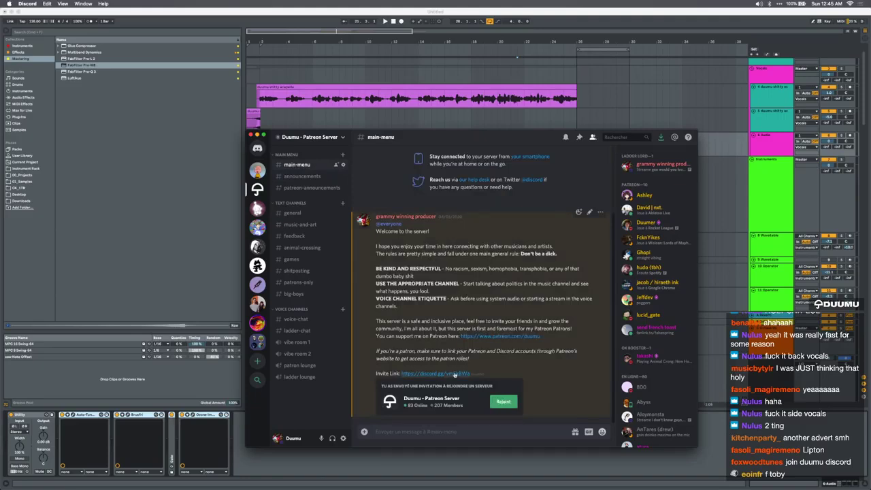
{"action": "right_click", "coordinate": [455, 374]}
{"action": "left_click", "coordinate": [469, 364]}
{"action": "key", "text": "super+z"}
{"action": "right_click", "coordinate": [445, 373]}
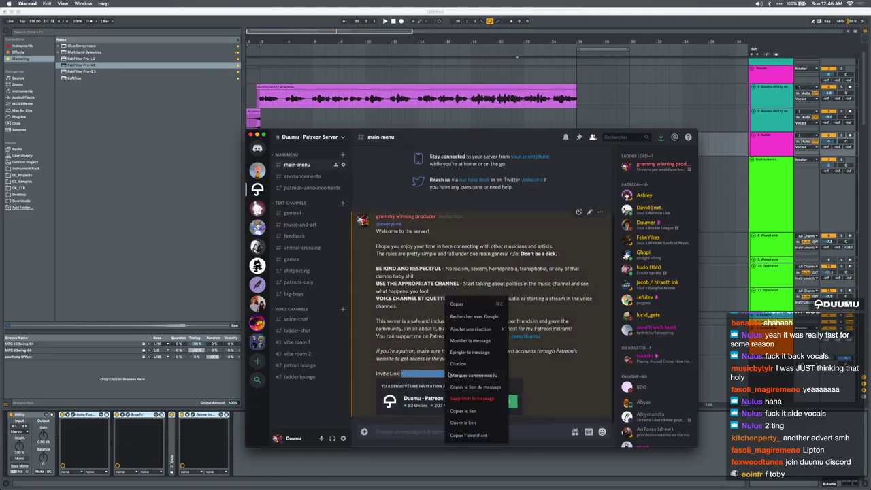
{"action": "left_click", "coordinate": [465, 412]}
Post the copied server invite link in the stream chat, and move the Discord window out of view
{"action": "key", "text": "super+Tab"}
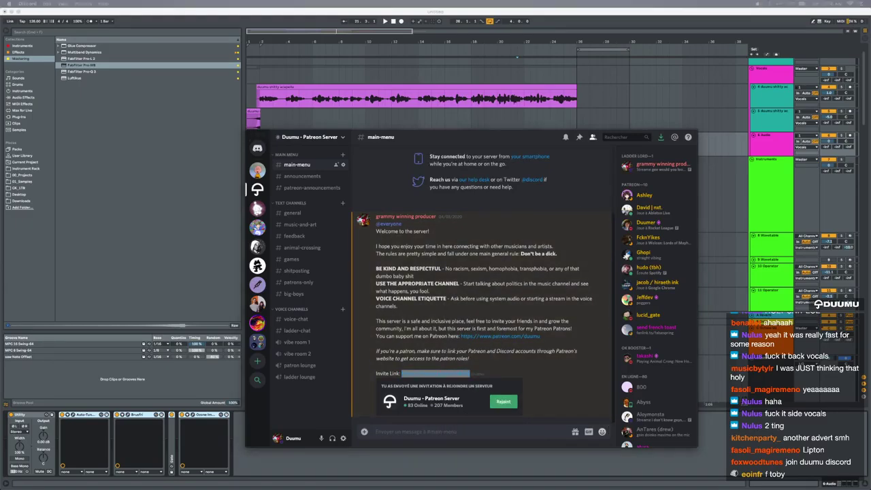
{"action": "key", "text": "ctrl+Up"}
{"action": "key", "text": "ctrl+Up"}
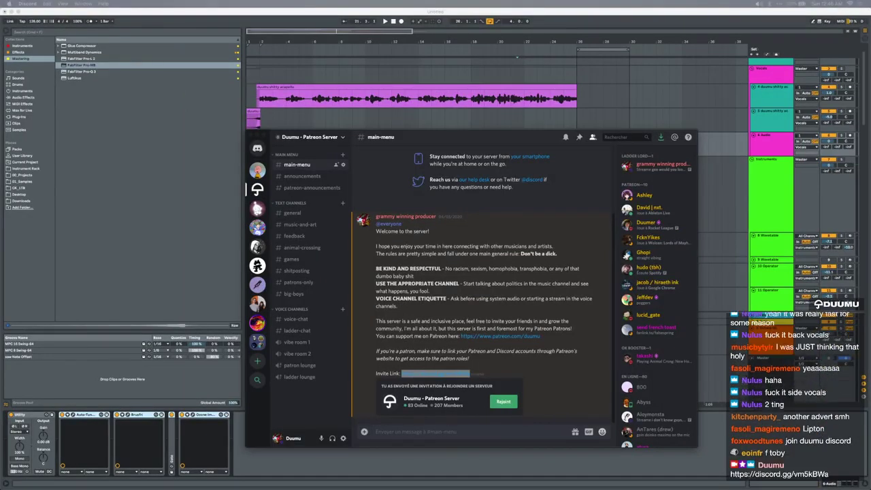
{"action": "left_click", "coordinate": [412, 328]}
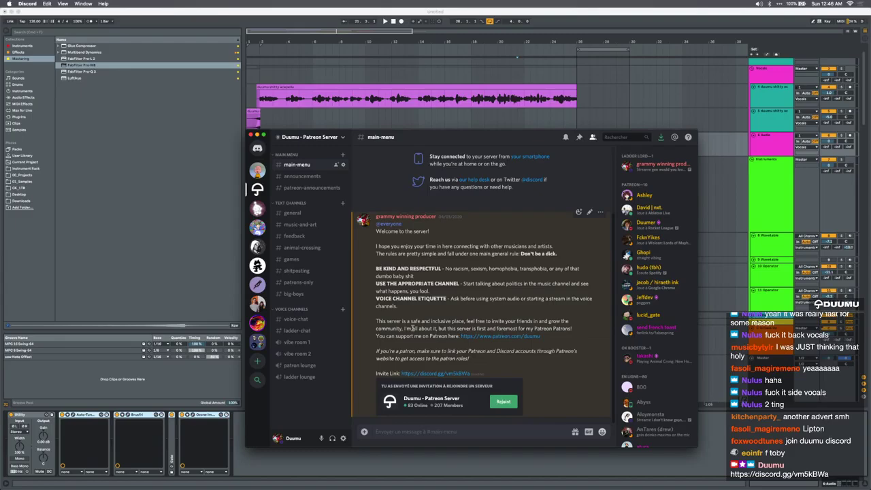
{"action": "left_click_drag", "start_coordinate": [404, 139], "coordinate": [381, 489]}
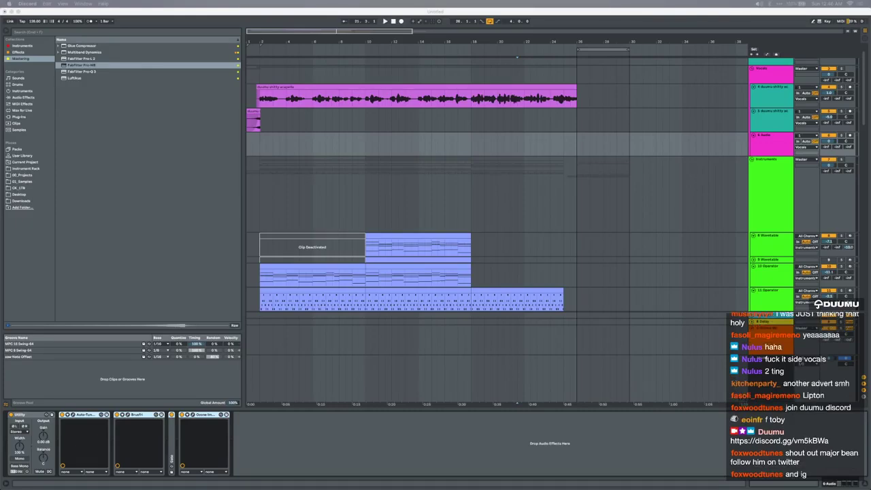
Switch to Safari and examine the membership levels and post history on Duumu's Patreon page
{"action": "key", "text": "super+Tab"}
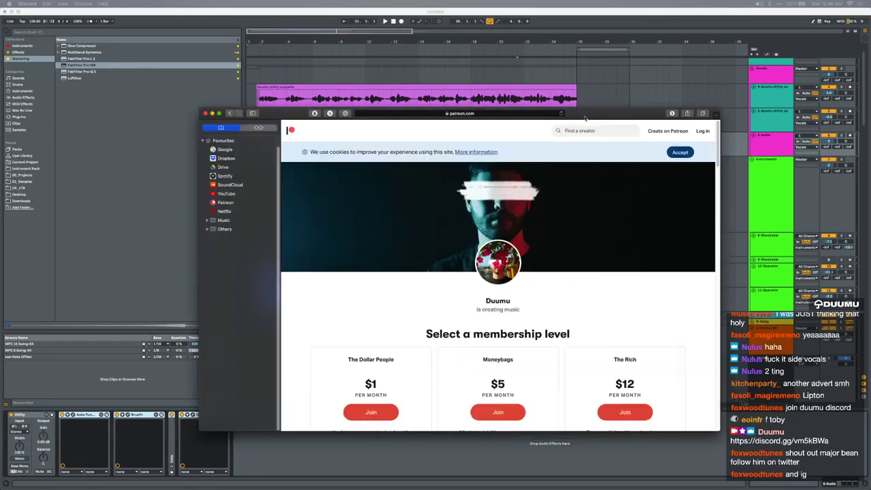
{"action": "scroll", "coordinate": [548, 201], "scroll_direction": "down", "scroll_amount": 5}
{"action": "left_click", "coordinate": [485, 301]}
{"action": "scroll", "coordinate": [529, 282], "scroll_direction": "up", "scroll_amount": 5}
{"action": "scroll", "coordinate": [529, 282], "scroll_direction": "down", "scroll_amount": 6}
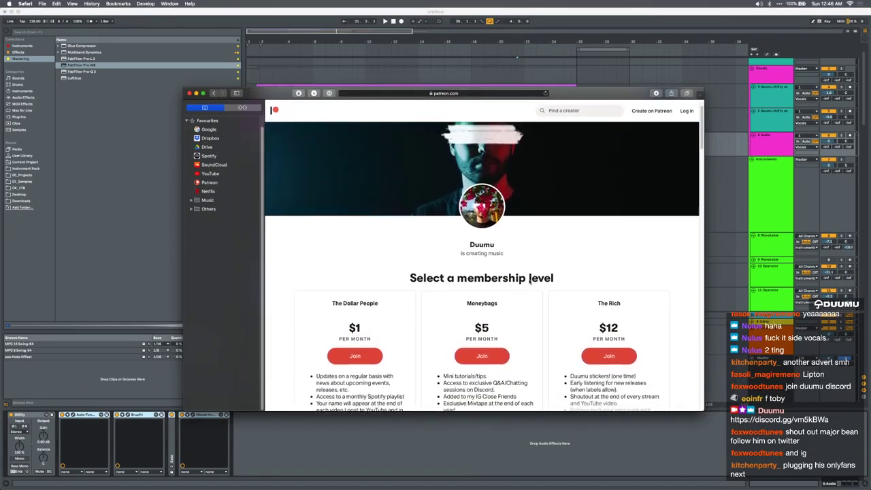
{"action": "scroll", "coordinate": [530, 282], "scroll_direction": "down", "scroll_amount": 6}
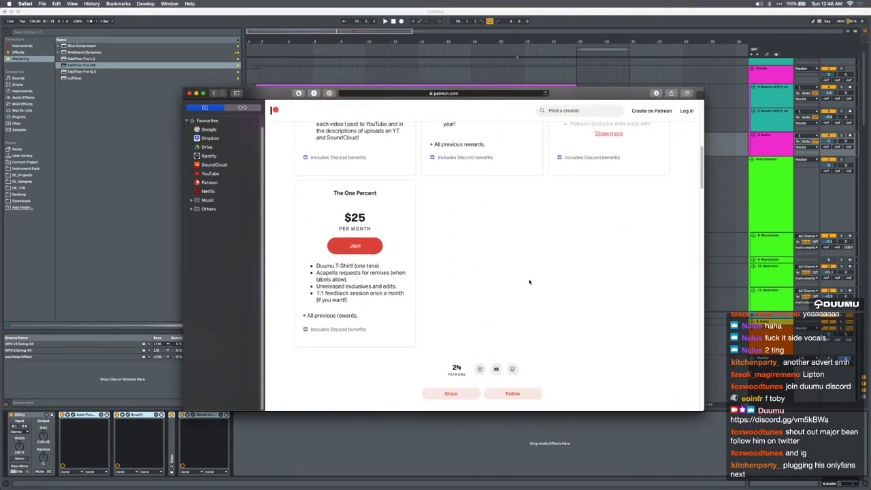
{"action": "scroll", "coordinate": [529, 282], "scroll_direction": "down", "scroll_amount": 10}
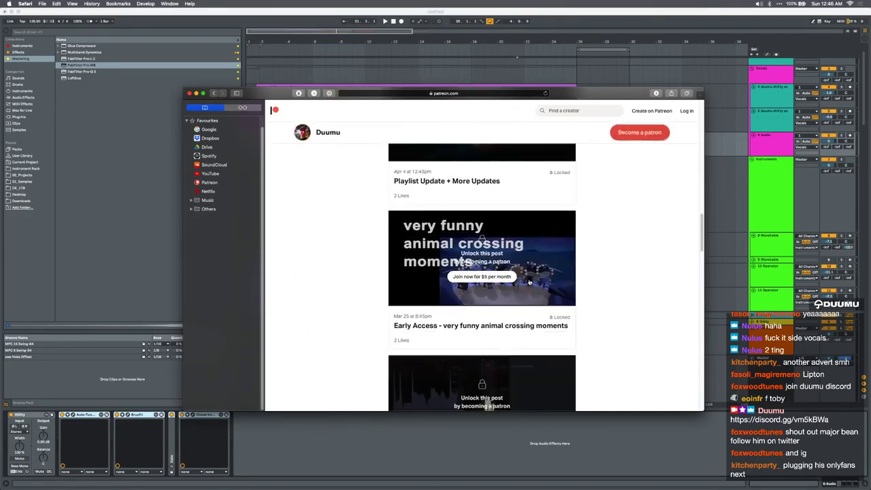
{"action": "scroll", "coordinate": [441, 341], "scroll_direction": "up", "scroll_amount": 3}
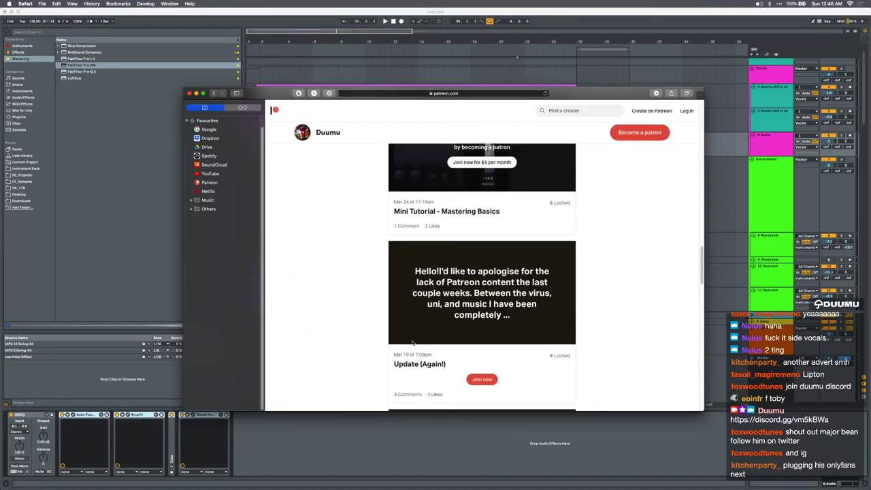
{"action": "left_click_drag", "start_coordinate": [403, 291], "coordinate": [389, 286]}
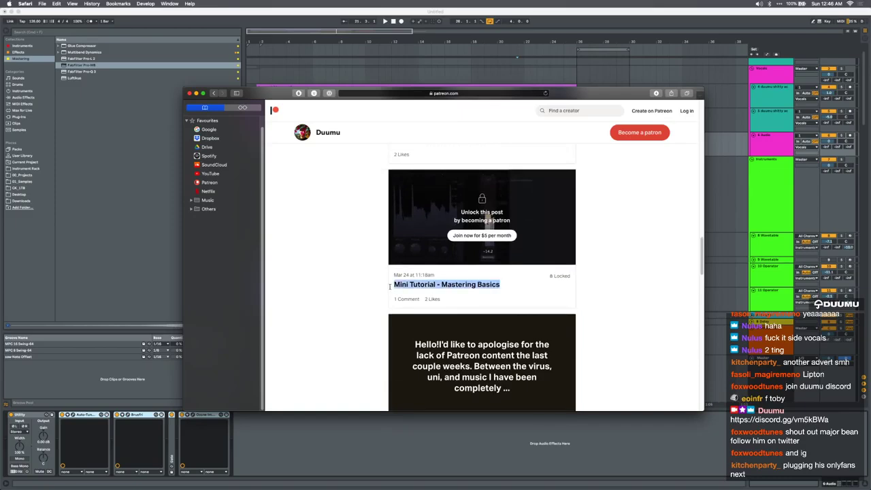
{"action": "scroll", "coordinate": [389, 287], "scroll_direction": "down", "scroll_amount": 10}
{"action": "scroll", "coordinate": [389, 287], "scroll_direction": "down", "scroll_amount": 3}
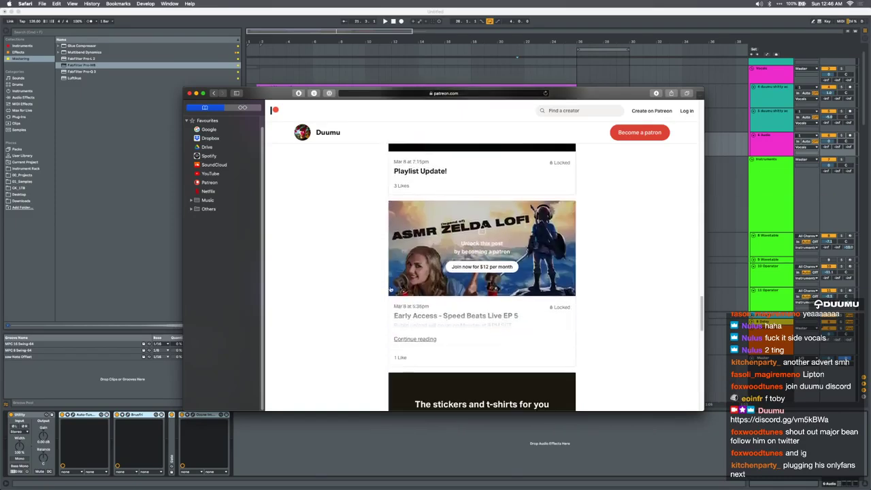
{"action": "scroll", "coordinate": [455, 325], "scroll_direction": "down", "scroll_amount": 10}
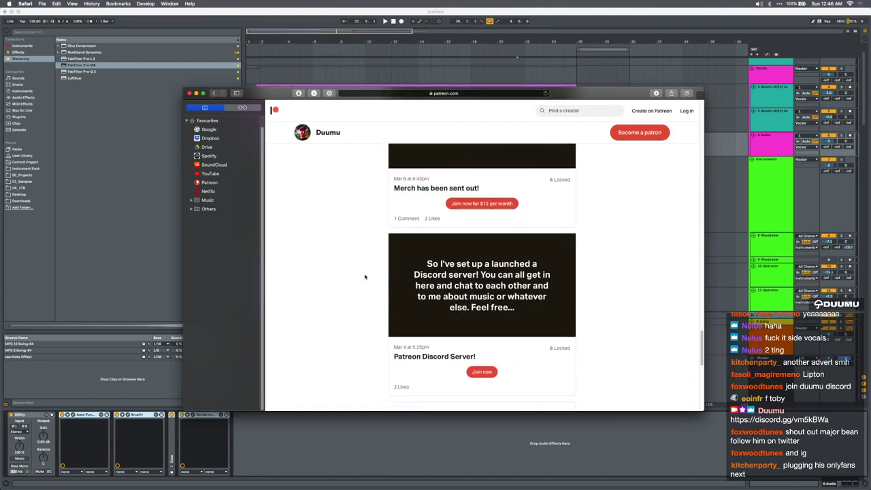
{"action": "scroll", "coordinate": [365, 277], "scroll_direction": "down", "scroll_amount": 4}
{"action": "scroll", "coordinate": [364, 277], "scroll_direction": "down", "scroll_amount": 4}
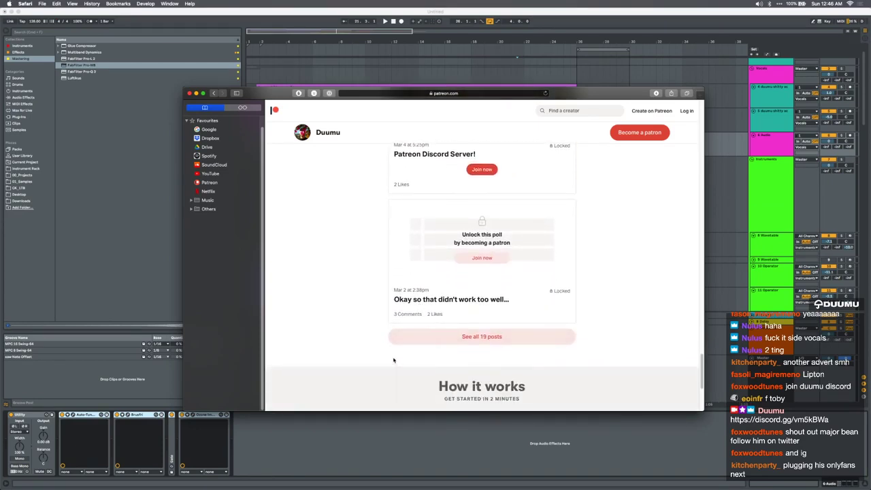
Open the complete list of Patreon posts, look through it, and close the browser window
{"action": "left_click", "coordinate": [469, 317]}
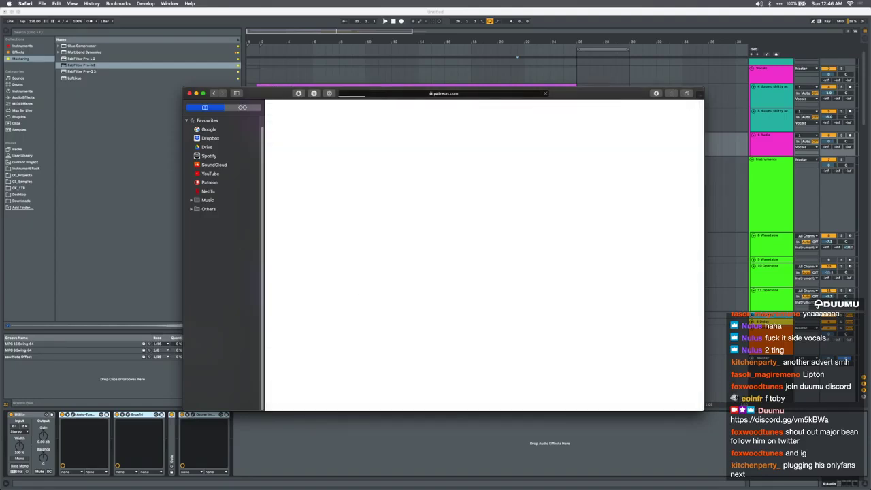
{"action": "key", "text": "super+Tab"}
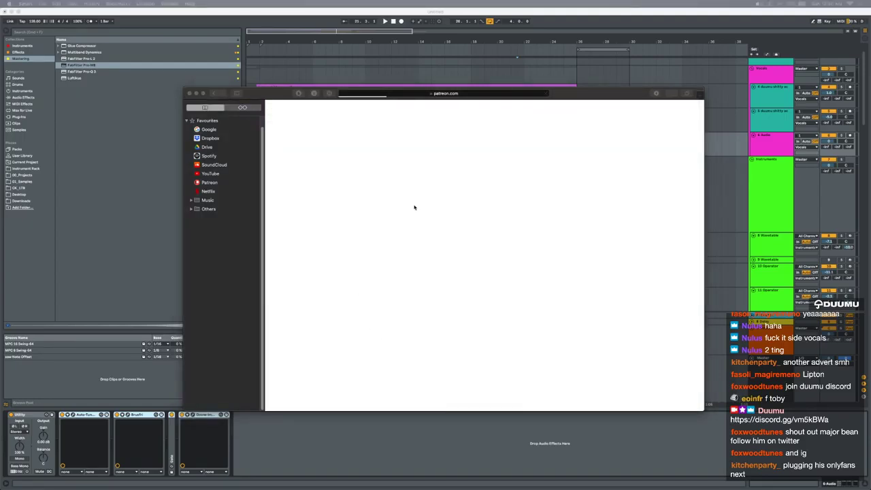
{"action": "left_click", "coordinate": [362, 203]}
{"action": "scroll", "coordinate": [363, 203], "scroll_direction": "down", "scroll_amount": 5}
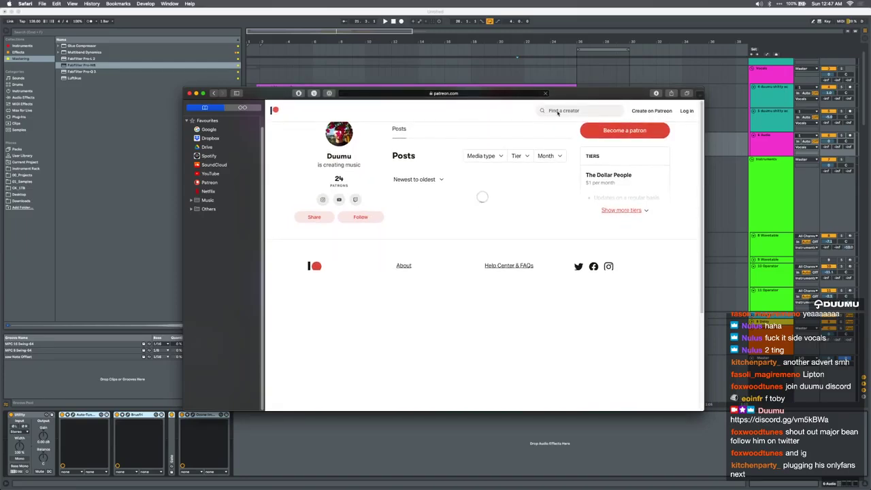
{"action": "left_click_drag", "start_coordinate": [566, 97], "coordinate": [551, 123]}
{"action": "scroll", "coordinate": [349, 295], "scroll_direction": "down", "scroll_amount": 4}
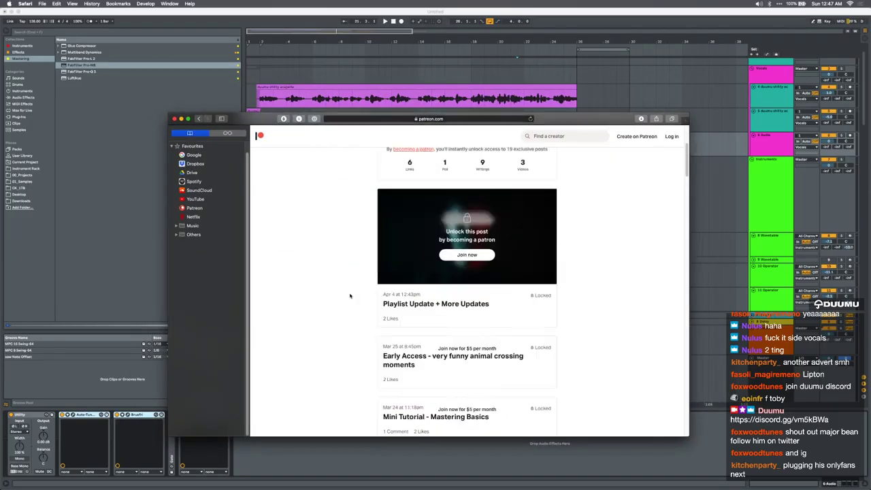
{"action": "scroll", "coordinate": [350, 296], "scroll_direction": "up", "scroll_amount": 8}
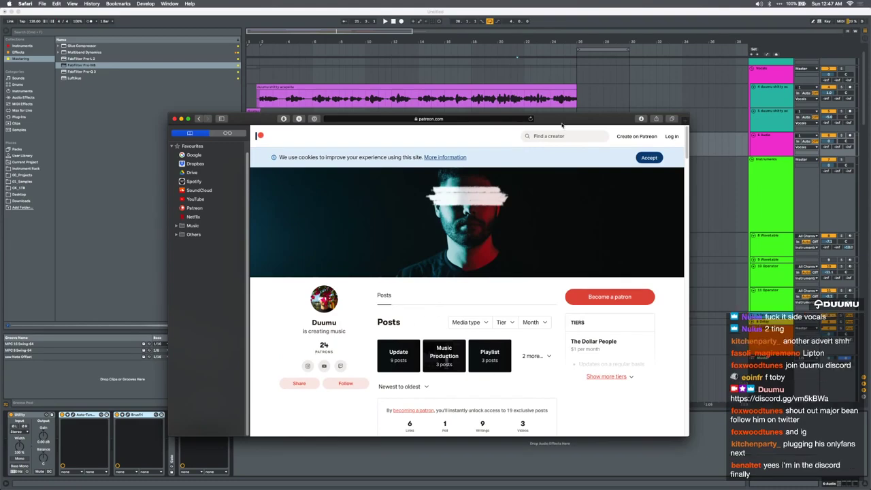
{"action": "left_click", "coordinate": [174, 118]}
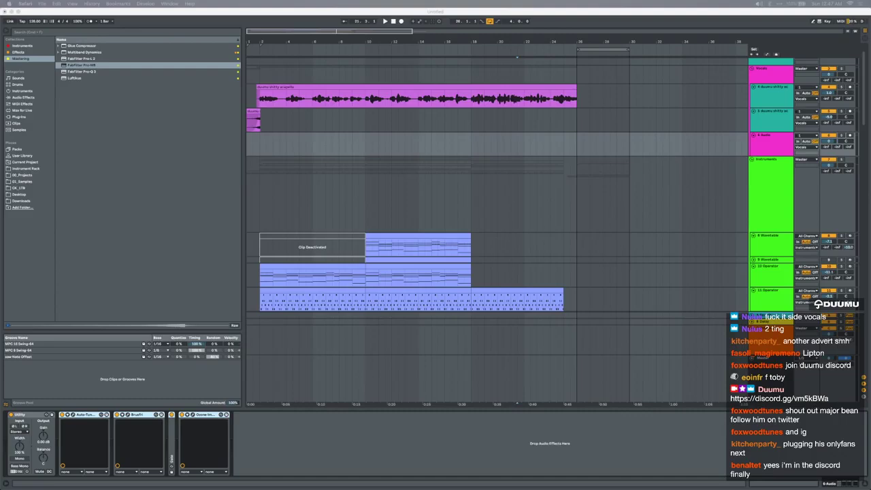
{"action": "key", "text": "ctrl+Up"}
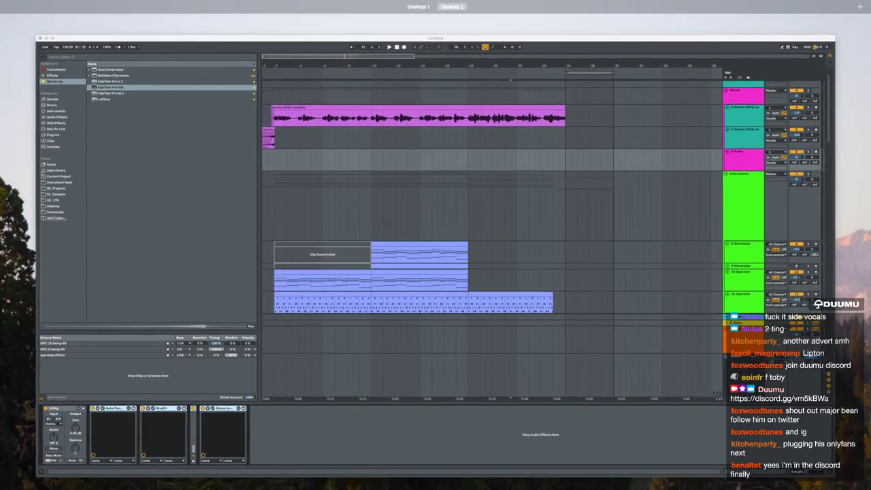
{"action": "key", "text": "ctrl+Up"}
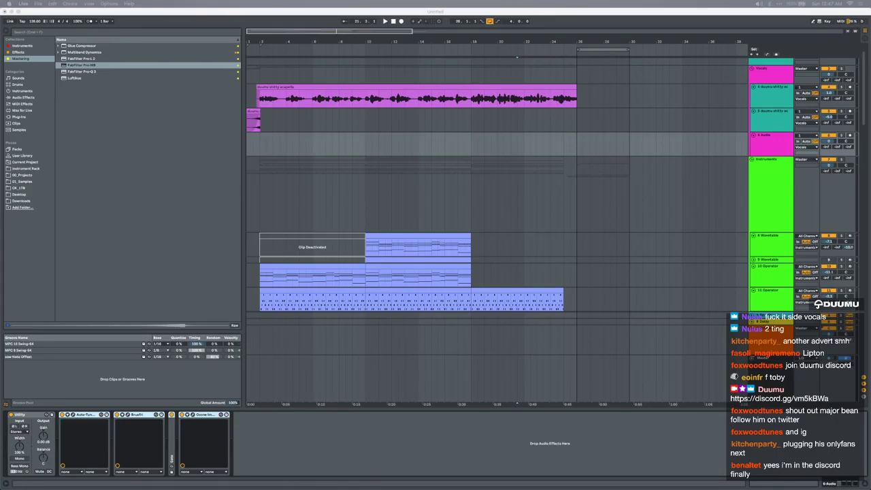
{"action": "key", "text": "ctrl+Up"}
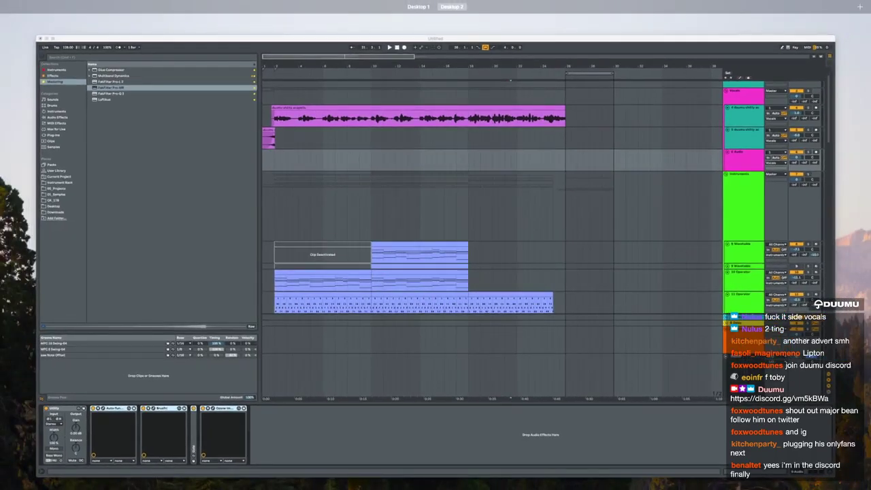
{"action": "key", "text": "ctrl+Up"}
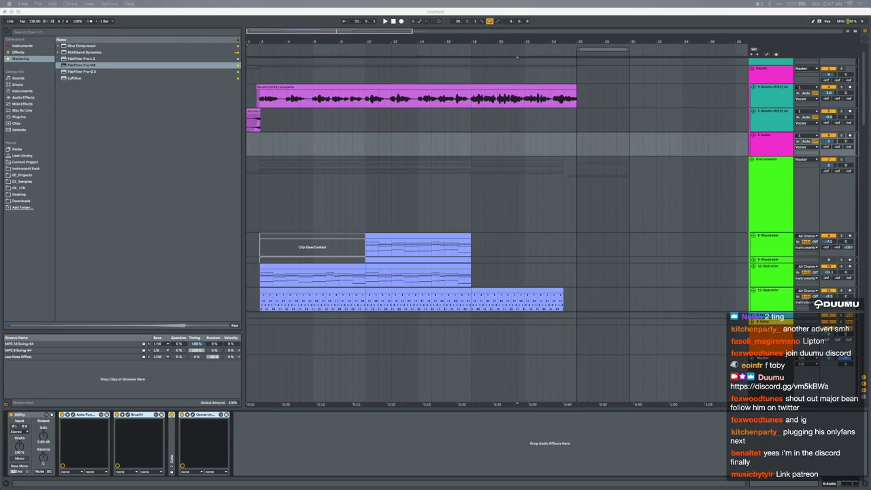
Delete the Brusfri and Ozone Imager devices from the 6 Audio track's effect chain
{"action": "left_click", "coordinate": [138, 434]}
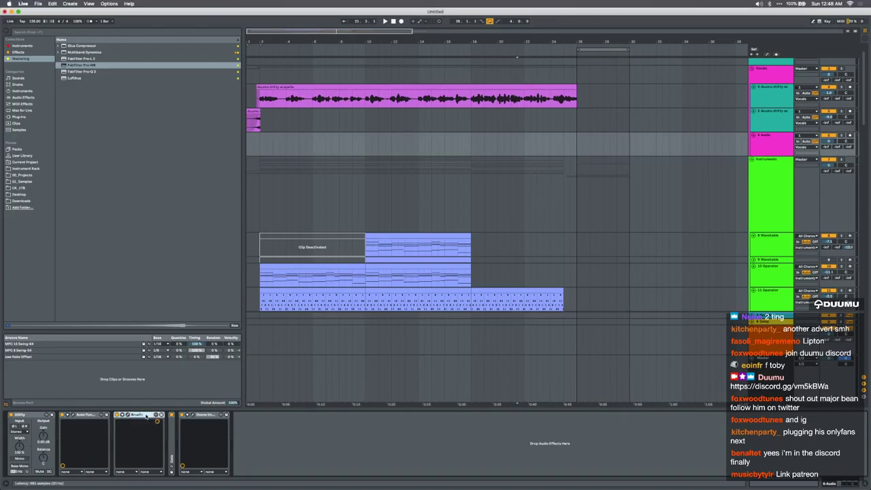
{"action": "key", "text": "Delete"}
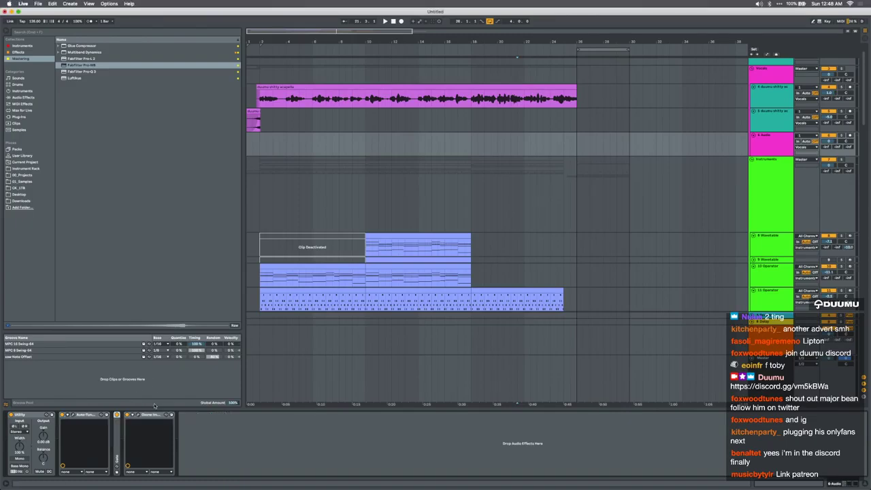
{"action": "key", "text": "Delete"}
Place the insert marker at the start of the 6 Audio track and arm the track for recording
{"action": "left_click", "coordinate": [261, 146]}
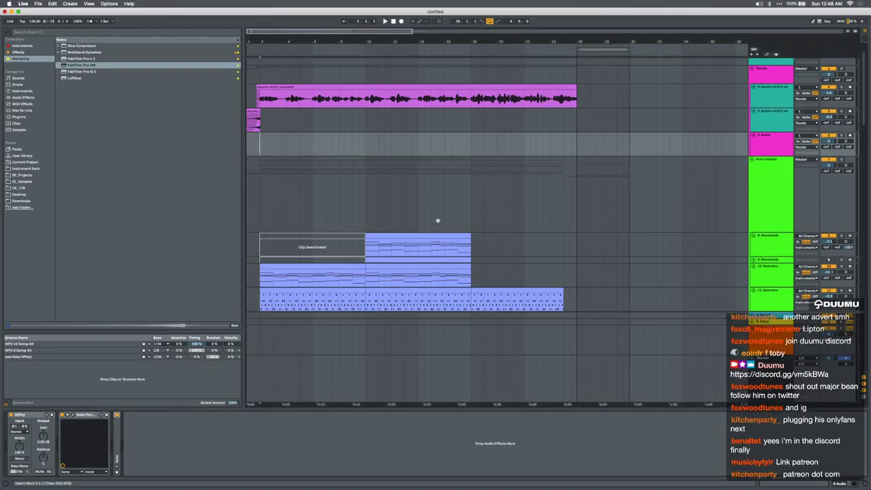
{"action": "left_click", "coordinate": [575, 144], "text": "shift"}
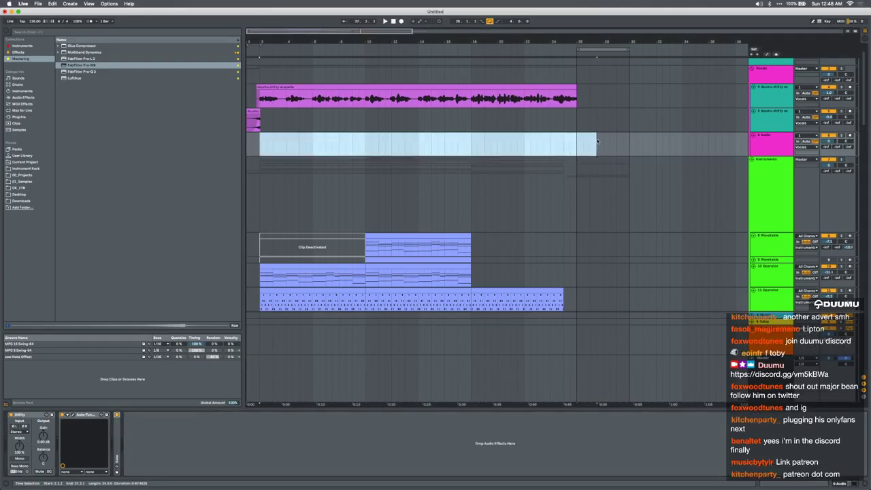
{"action": "left_click", "coordinate": [249, 147]}
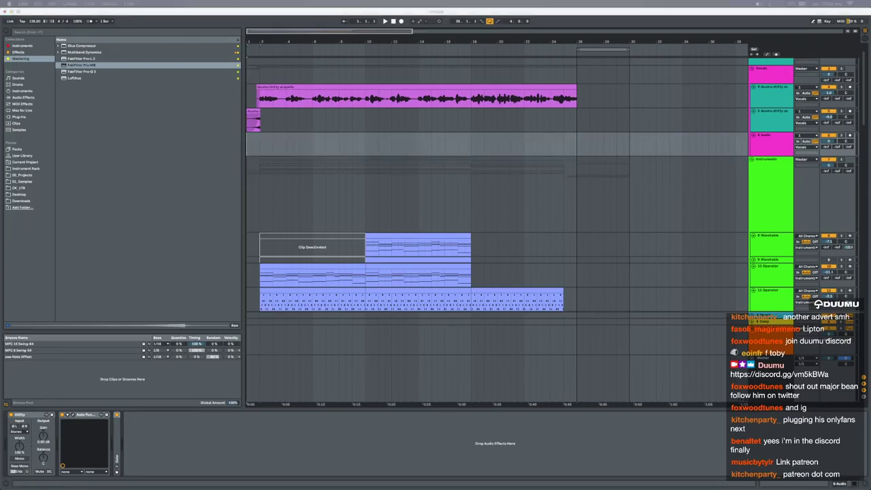
{"action": "left_click", "coordinate": [269, 152]}
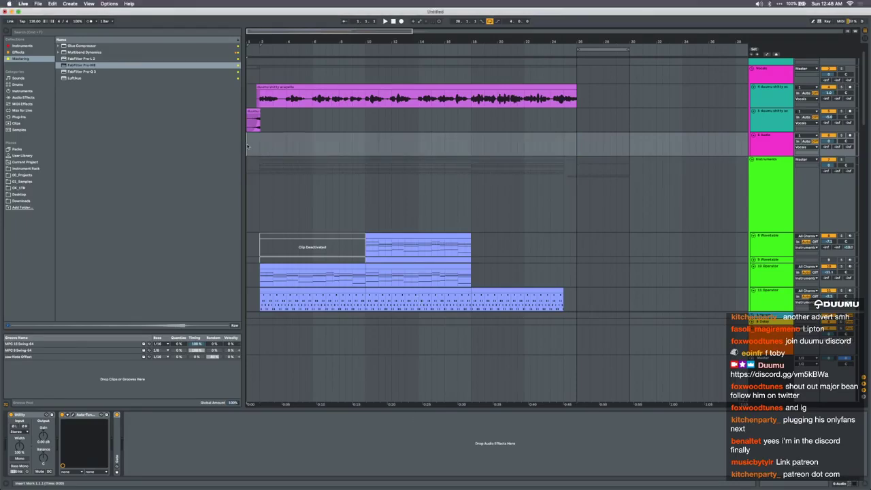
{"action": "key", "text": "ctrl+Up"}
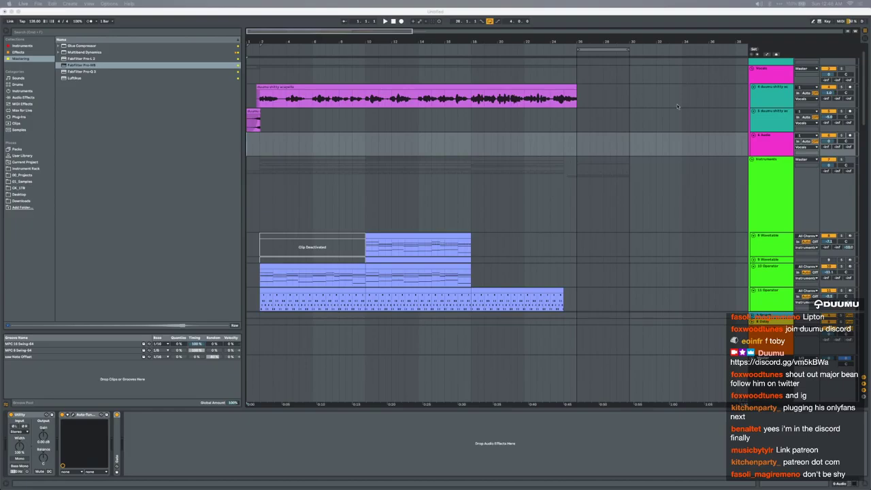
{"action": "left_click", "coordinate": [758, 144]}
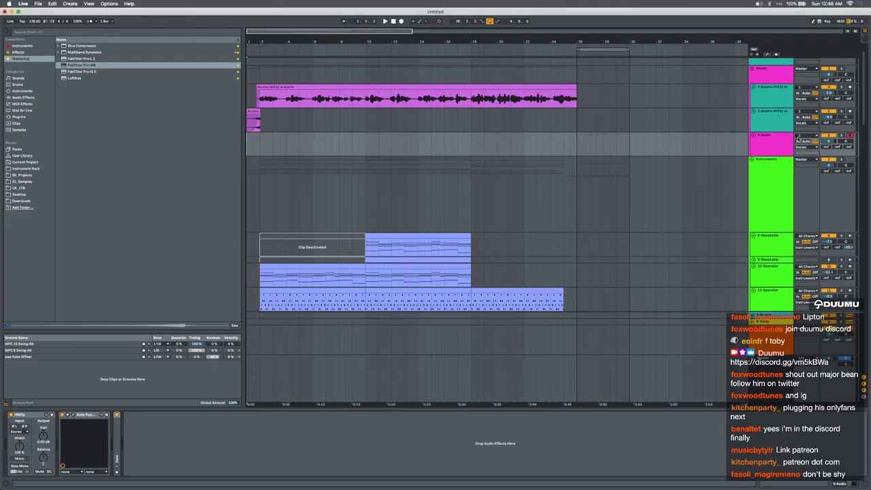
Choose a different audio input device in the audio preferences for recording the 6 Audio track
{"action": "left_click", "coordinate": [774, 145]}
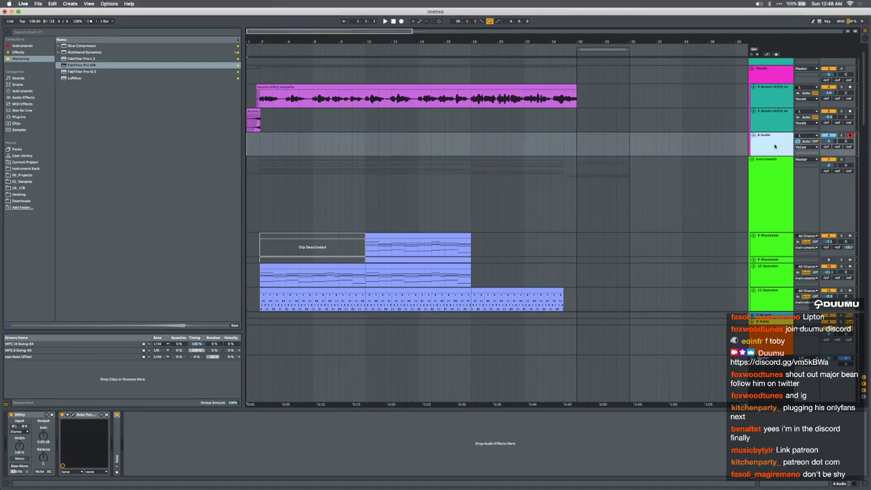
{"action": "key", "text": "super+comma"}
{"action": "left_click", "coordinate": [471, 177]}
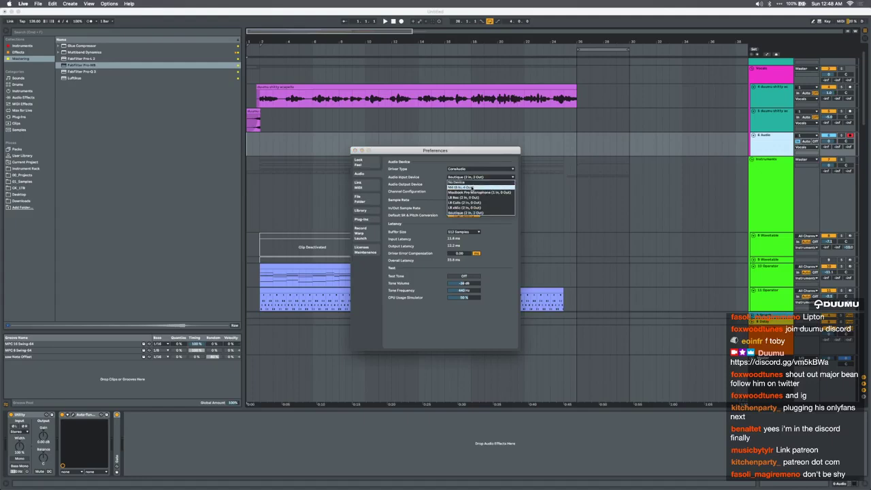
{"action": "left_click", "coordinate": [355, 150]}
{"action": "left_click", "coordinate": [355, 150]}
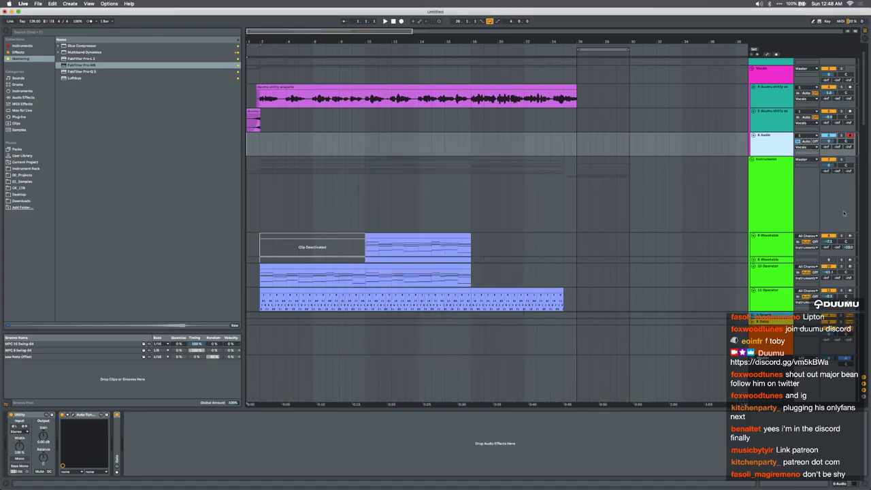
Turn monitoring off on the 6 Audio track and record a vocal take from bar 1 to about bar 26
{"action": "left_click", "coordinate": [814, 141]}
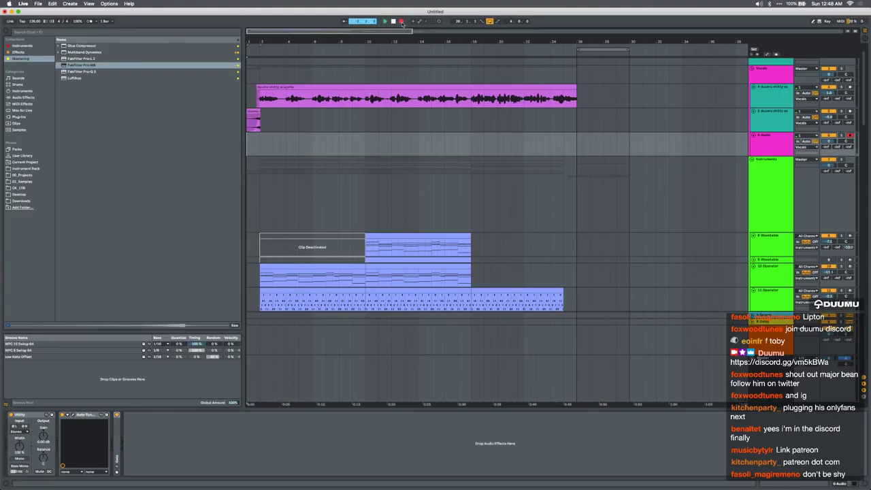
{"action": "left_click", "coordinate": [401, 22]}
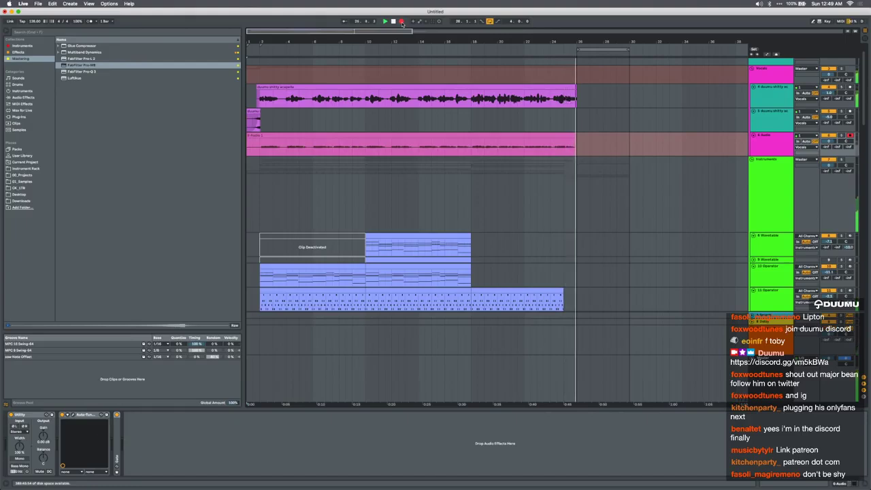
{"action": "left_click", "coordinate": [402, 22]}
Duplicate the 6 Audio track as an empty track with monitoring off, and mute the original
{"action": "left_click", "coordinate": [782, 147]}
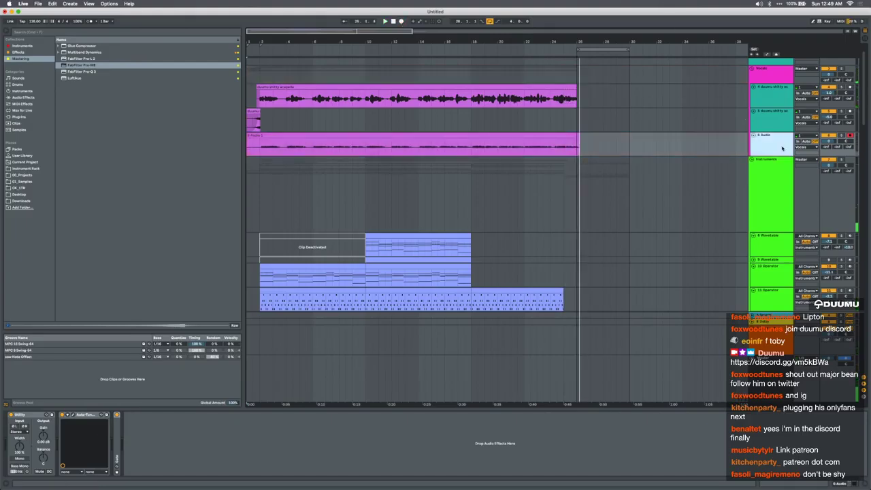
{"action": "key", "text": "super+d"}
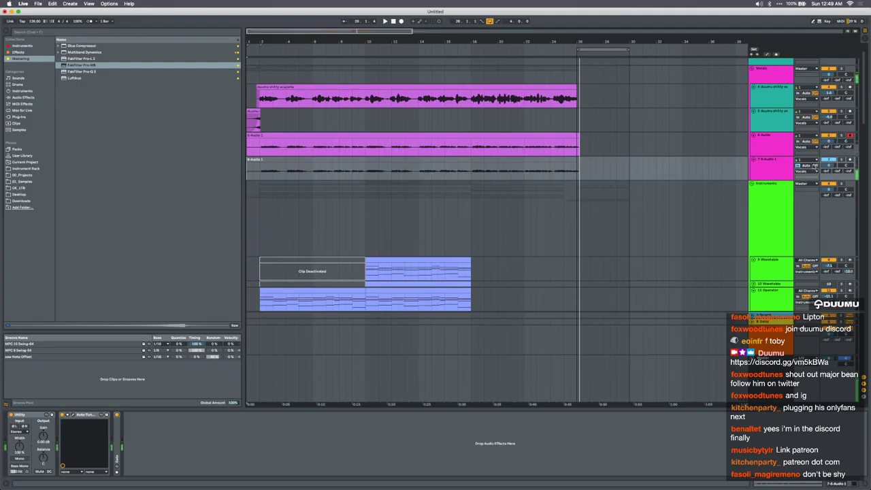
{"action": "left_click", "coordinate": [816, 166]}
{"action": "left_click", "coordinate": [554, 161]}
{"action": "key", "text": "Delete"}
{"action": "left_click", "coordinate": [829, 135]}
Record a second vocal take on the armed 7 Audio track from bar 1 to about bar 26
{"action": "left_click", "coordinate": [253, 178]}
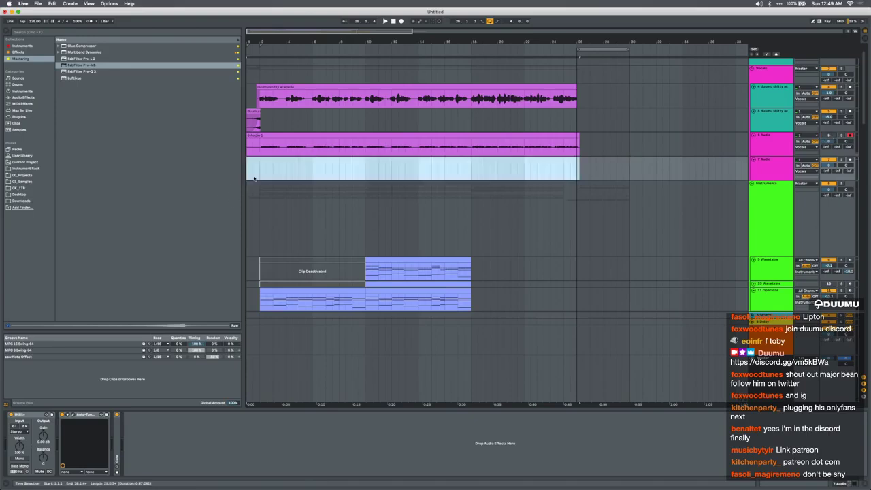
{"action": "key", "text": "space"}
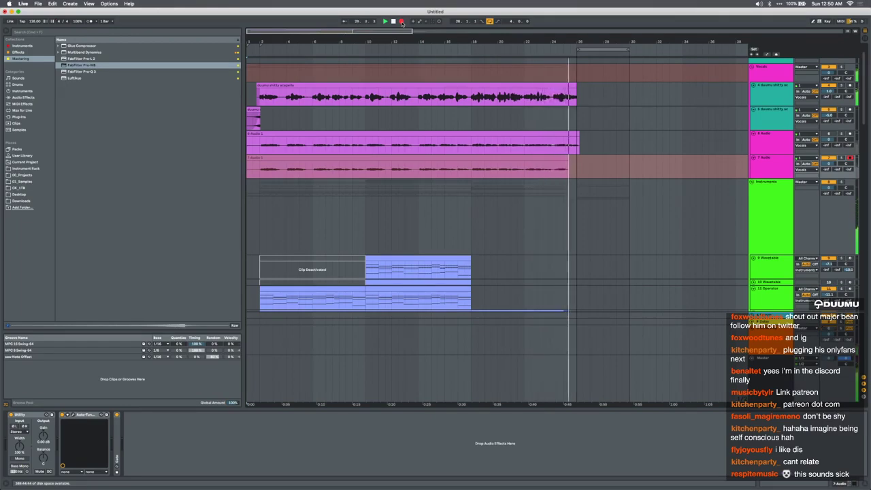
{"action": "left_click", "coordinate": [402, 22]}
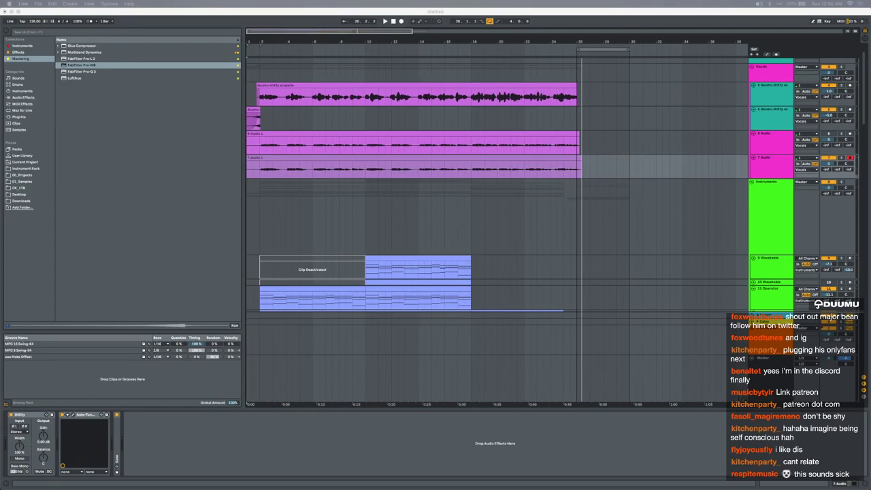
Reactivate the 6 Audio track and lower the volume of both recorded vocal tracks to -12 dB
{"action": "left_click", "coordinate": [826, 143]}
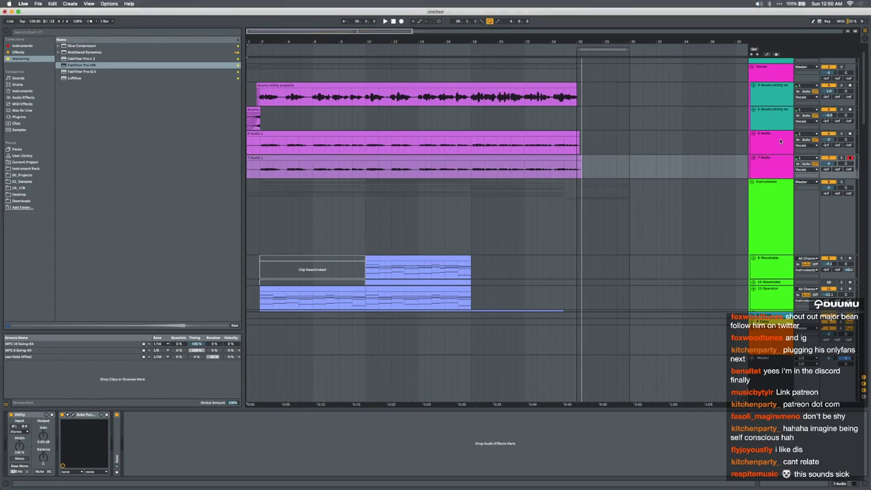
{"action": "left_click", "coordinate": [782, 140]}
{"action": "left_click", "coordinate": [782, 162], "text": "shift"}
{"action": "left_click_drag", "start_coordinate": [828, 140], "coordinate": [828, 141]}
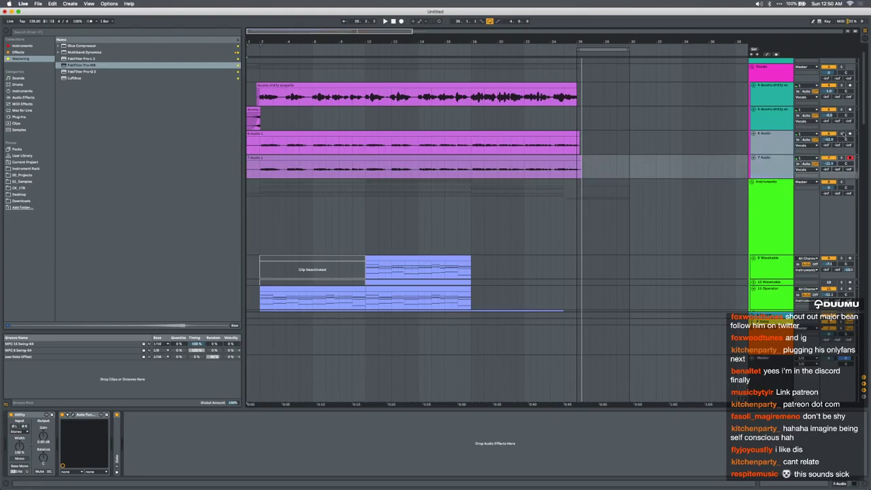
Solo and group the two recorded vocal tracks, and play them back from around bar 11
{"action": "left_click", "coordinate": [764, 160]}
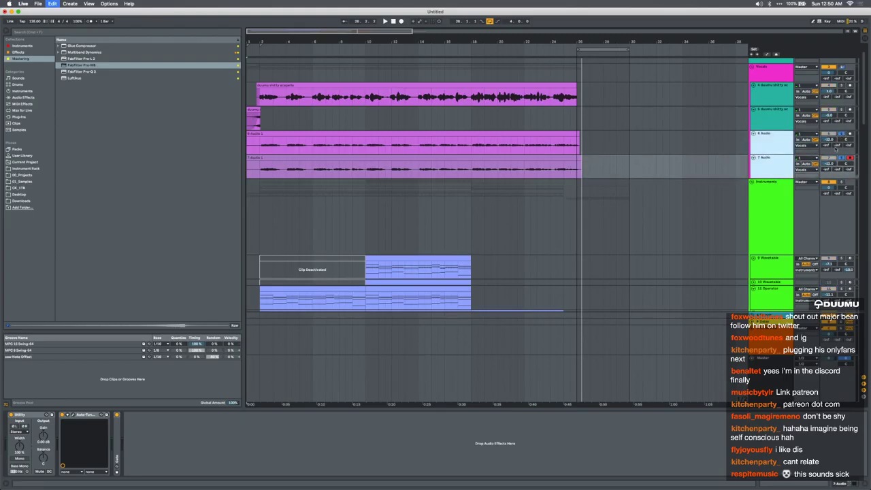
{"action": "key", "text": "super+g"}
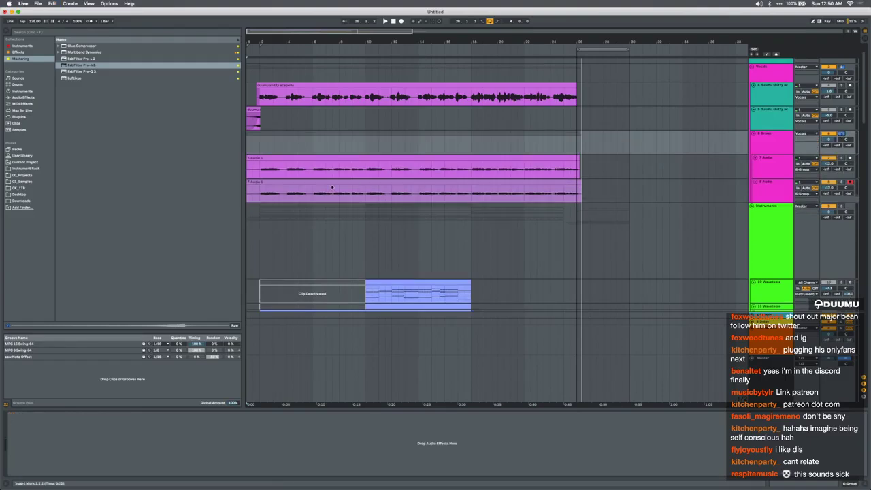
{"action": "key", "text": "z"}
{"action": "key", "text": "space"}
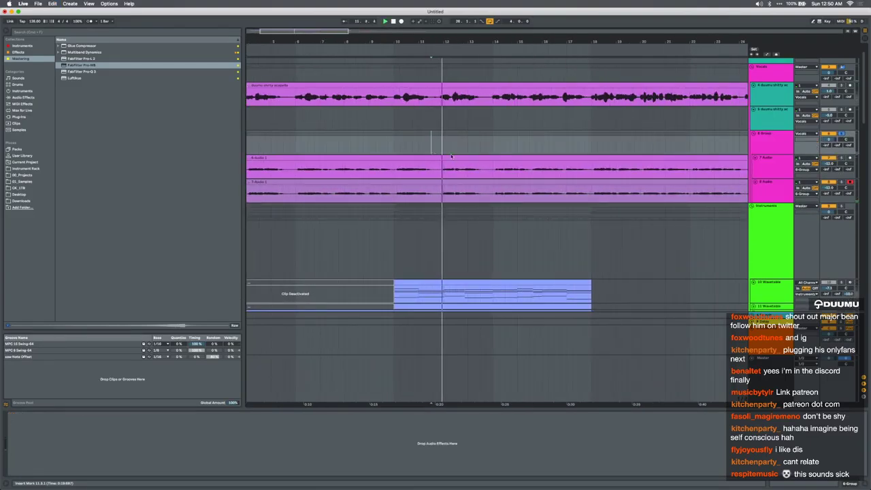
Pan the two recorded vocal tracks to opposite sides, the first right and the second left
{"action": "left_click", "coordinate": [766, 164]}
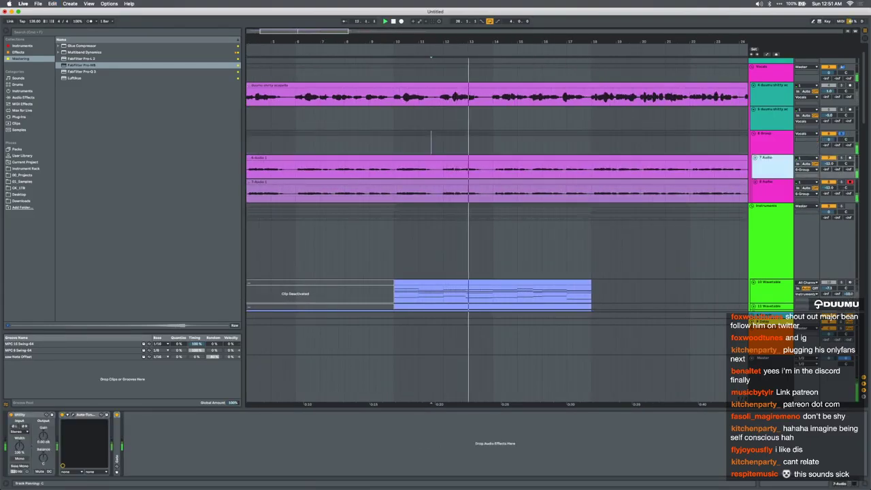
{"action": "left_click", "coordinate": [846, 164]}
{"action": "left_click_drag", "start_coordinate": [846, 178], "coordinate": [845, 140]}
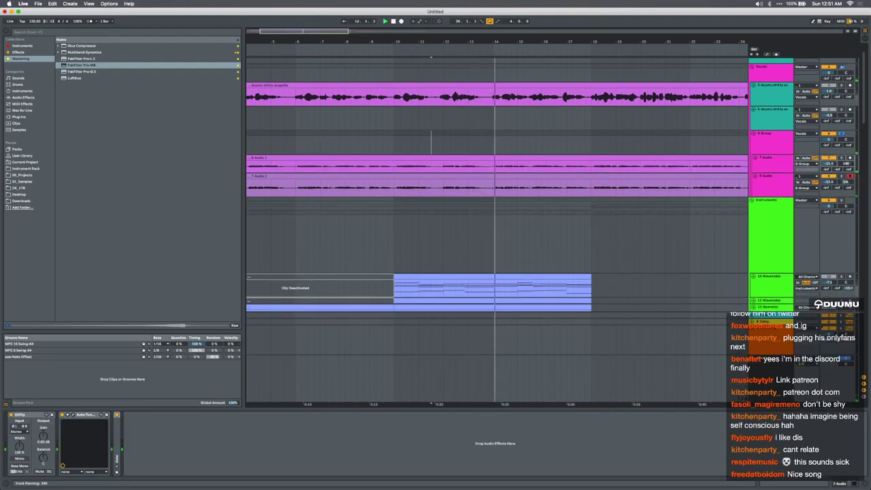
Adjust the Auto-Tune EFX+ retune speed on both recorded vocal tracks and close the plug-in windows
{"action": "left_click", "coordinate": [769, 164]}
{"action": "left_click_drag", "start_coordinate": [769, 172], "coordinate": [769, 179]}
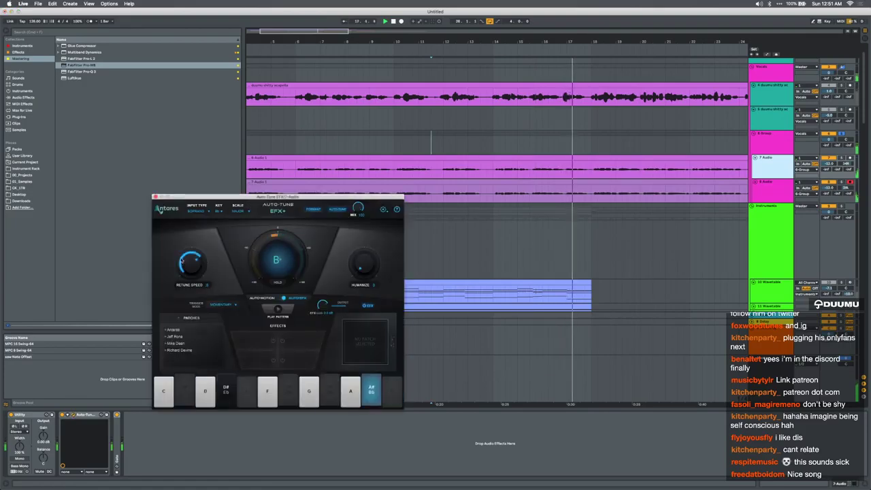
{"action": "left_click", "coordinate": [156, 197]}
{"action": "left_click", "coordinate": [321, 193]}
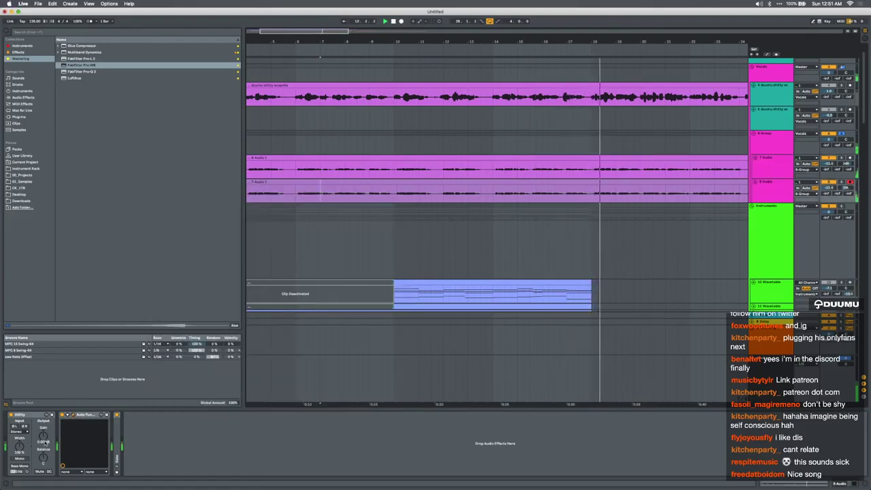
{"action": "left_click", "coordinate": [67, 414]}
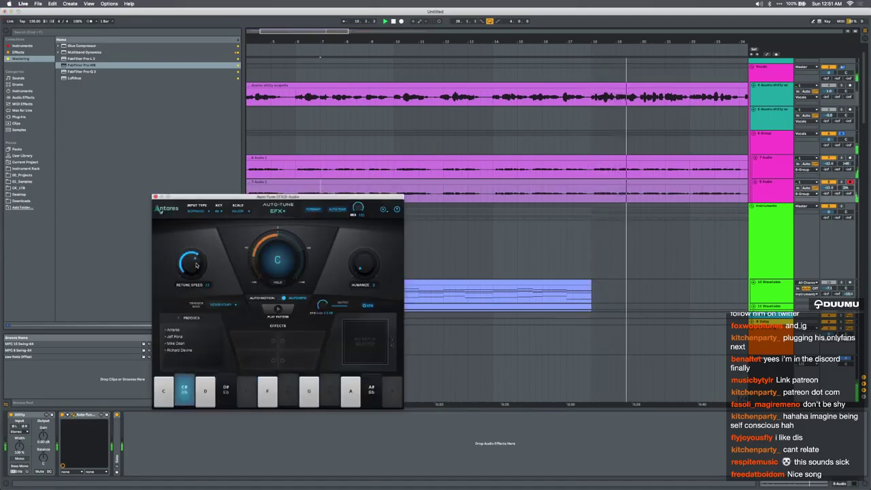
{"action": "left_click_drag", "start_coordinate": [195, 262], "coordinate": [196, 258]}
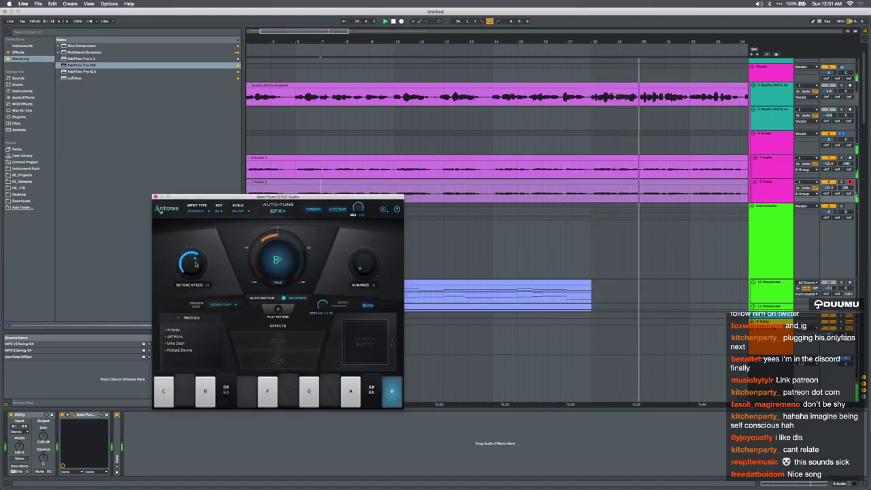
{"action": "key", "text": "space"}
{"action": "left_click", "coordinate": [409, 182]}
{"action": "left_click", "coordinate": [156, 196]}
Remove the first bar of both recorded takes so the clips start at bar 2
{"action": "scroll", "coordinate": [306, 190], "scroll_direction": "down", "scroll_amount": 4}
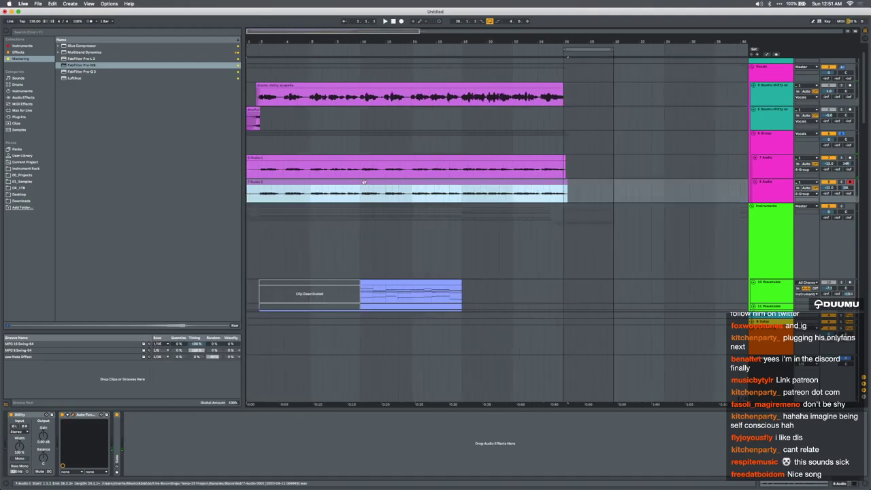
{"action": "scroll", "coordinate": [272, 184], "scroll_direction": "up", "scroll_amount": 1}
{"action": "left_click_drag", "start_coordinate": [259, 209], "coordinate": [249, 164]}
Add the OTT preset to the vocal take group, lower its amount, and play the result from bar 2
{"action": "left_click", "coordinate": [252, 163]}
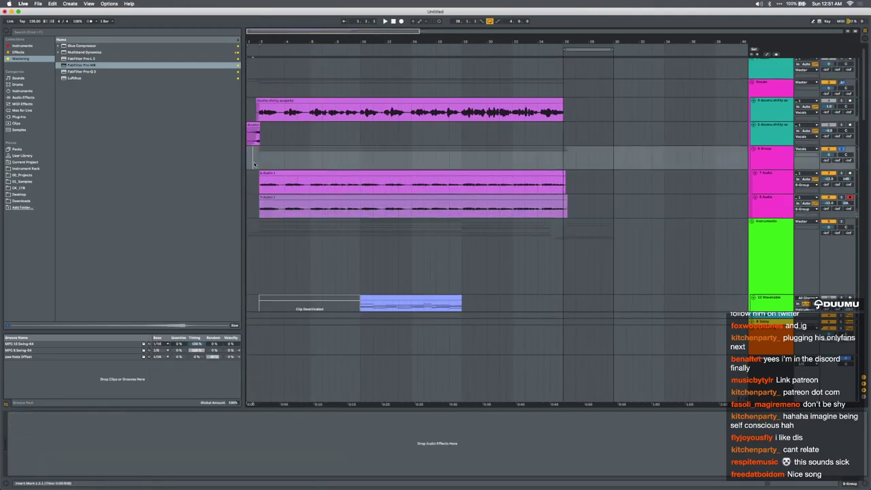
{"action": "key", "text": "super+f"}
{"action": "type", "text": "ott"}
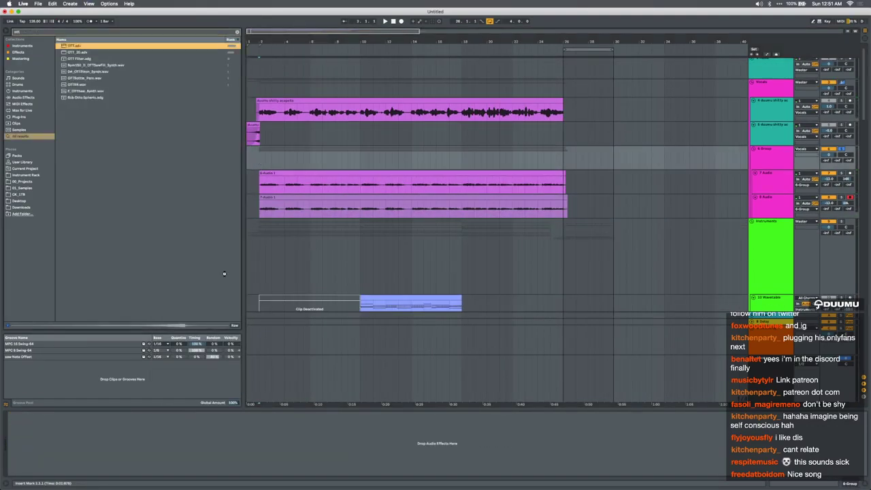
{"action": "key", "text": "Return"}
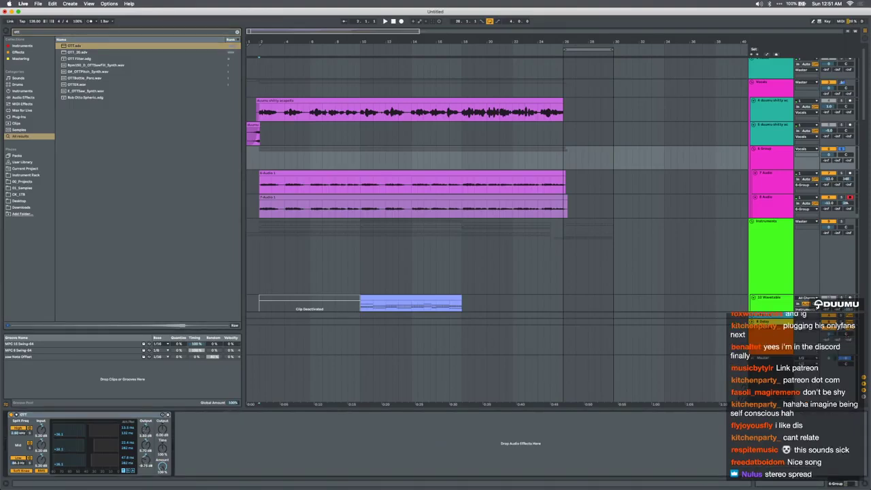
{"action": "key", "text": "space"}
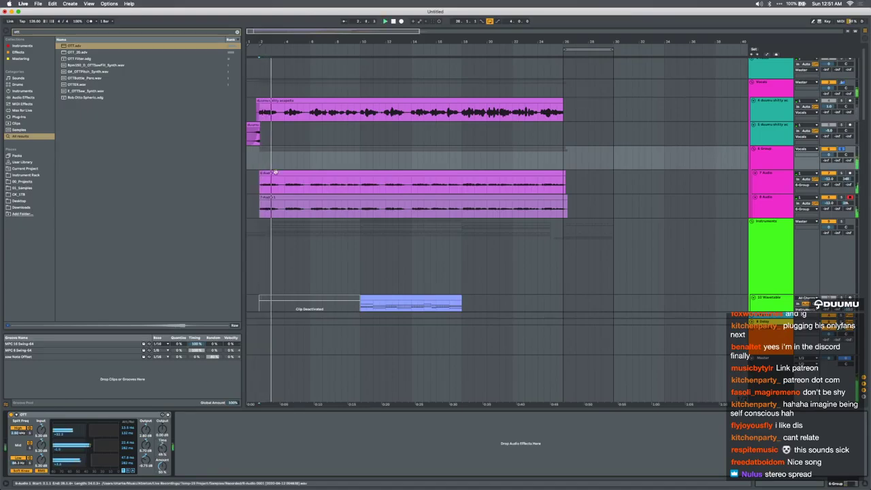
Nudge the two recorded clips slightly earlier in time with the acapella and trim their starts to bar 2
{"action": "scroll", "coordinate": [275, 171], "scroll_direction": "up", "scroll_amount": 5}
{"action": "left_click", "coordinate": [276, 173]}
{"action": "left_click", "coordinate": [293, 196], "text": "shift"}
{"action": "scroll", "coordinate": [294, 195], "scroll_direction": "up", "scroll_amount": 5}
{"action": "left_click_drag", "start_coordinate": [293, 196], "coordinate": [266, 198]}
{"action": "scroll", "coordinate": [266, 198], "scroll_direction": "down", "scroll_amount": 5}
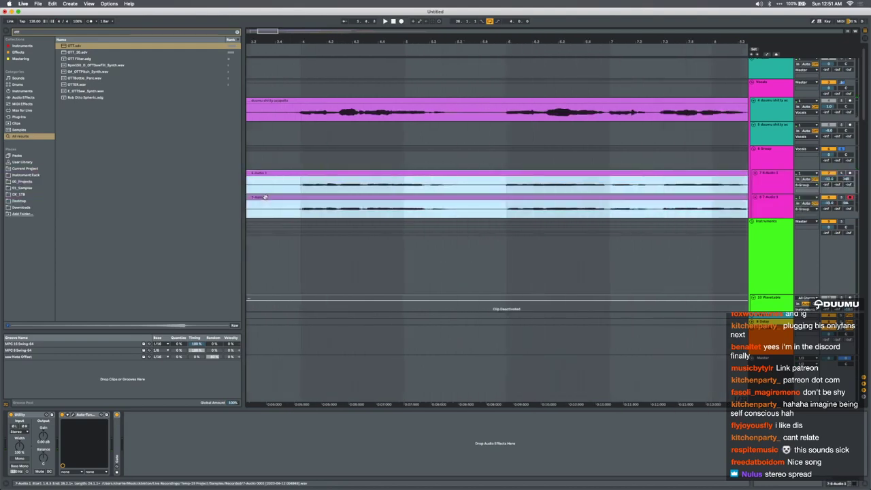
{"action": "left_click", "coordinate": [365, 177]}
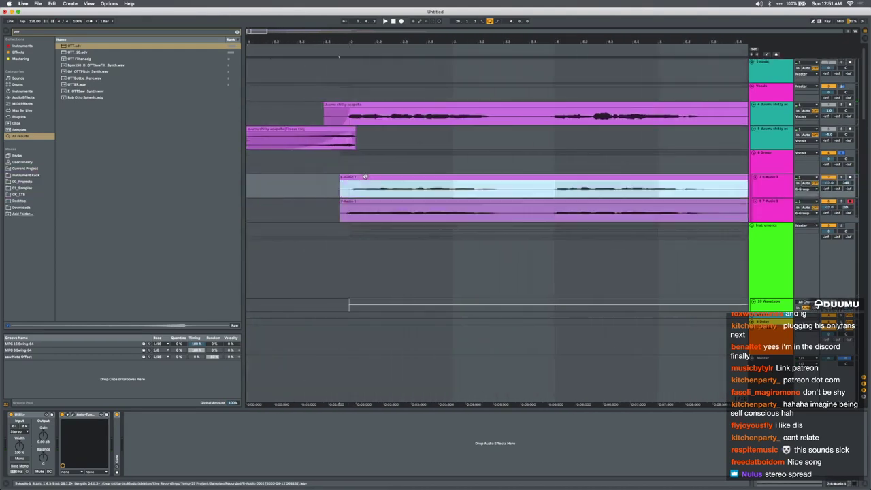
{"action": "key", "text": "space"}
{"action": "left_click_drag", "start_coordinate": [341, 201], "coordinate": [324, 196]}
{"action": "key", "text": "minus"}
{"action": "key", "text": "minus"}
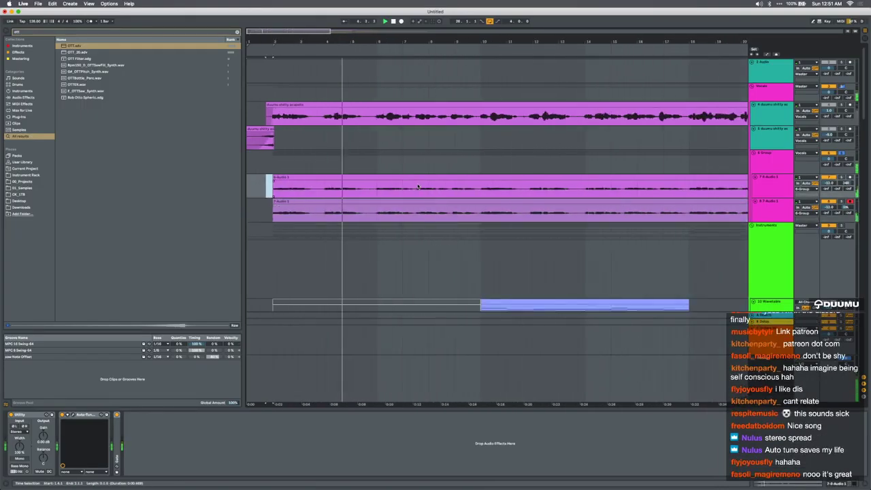
Add EQ Eight after OTT on the vocal take group and shape it with a low cut and a high boost
{"action": "left_click", "coordinate": [283, 164]}
{"action": "key", "text": "super+f"}
{"action": "type", "text": "eq"}
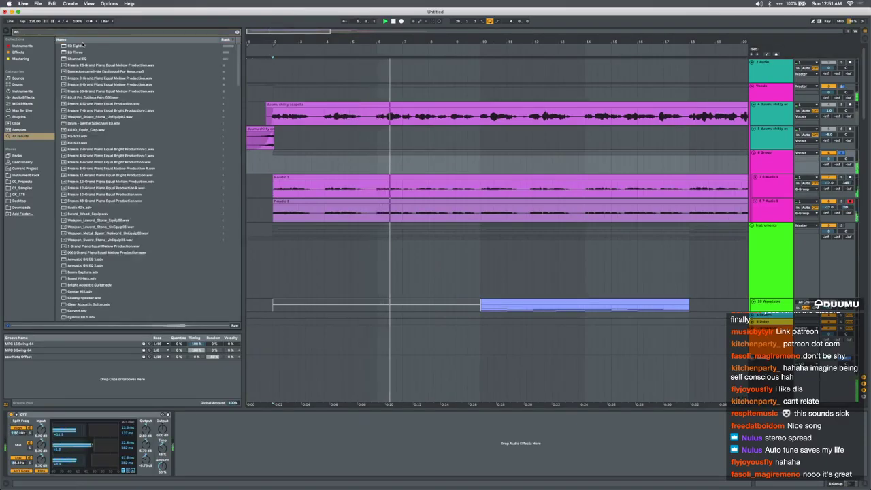
{"action": "left_click", "coordinate": [83, 45]}
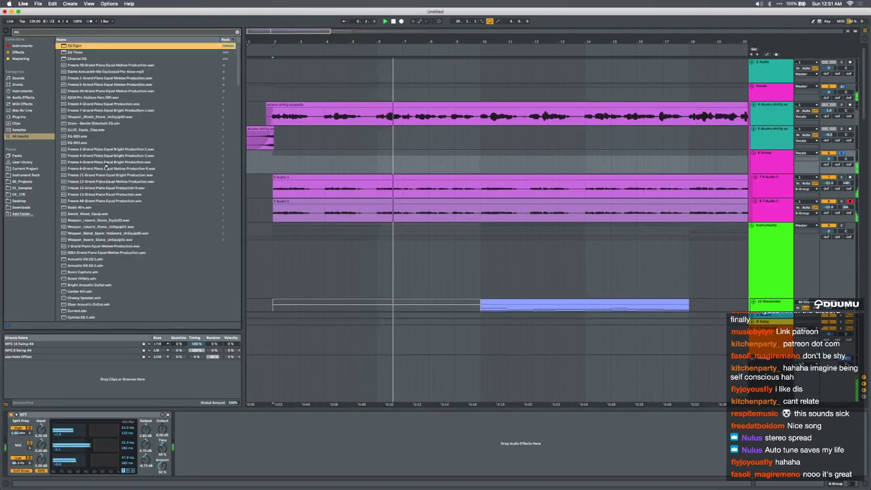
{"action": "left_click_drag", "start_coordinate": [215, 472], "coordinate": [228, 450]}
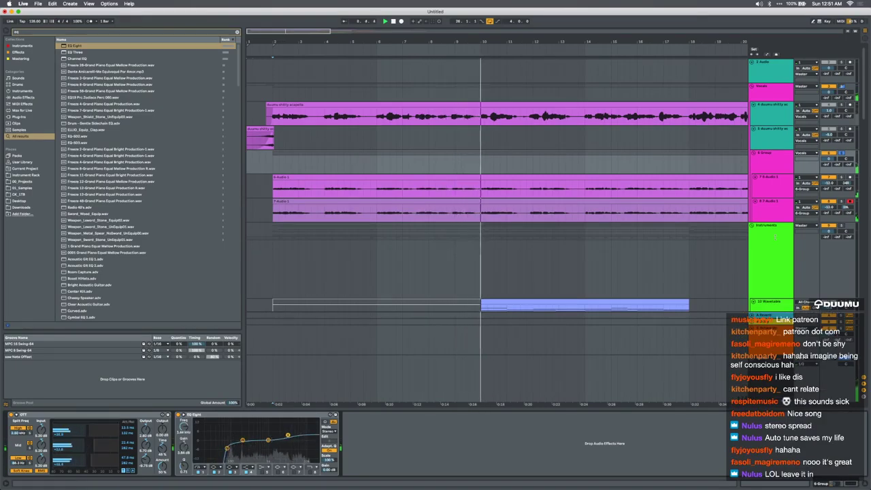
Raise the volume of both recorded vocal tracks to about -2 dB
{"action": "left_click", "coordinate": [787, 183]}
{"action": "left_click", "coordinate": [785, 204], "text": "shift"}
{"action": "left_click_drag", "start_coordinate": [828, 207], "coordinate": [829, 196]}
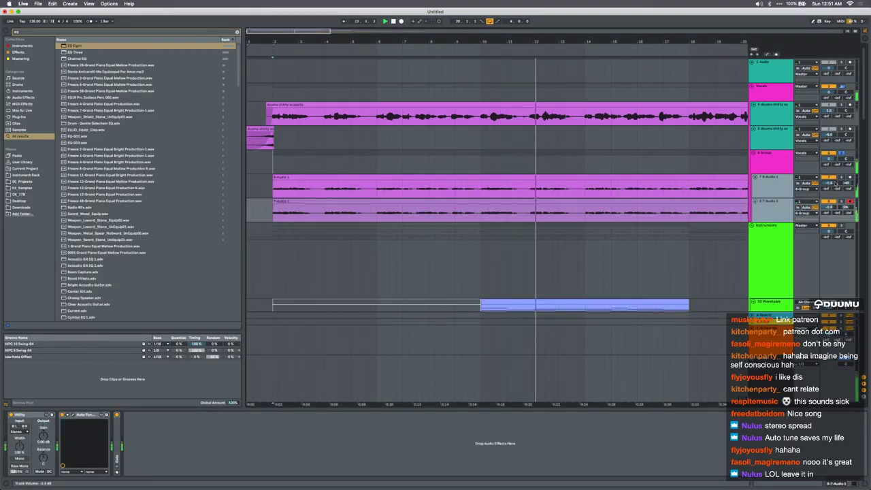
Add the MicroShift plug-in after EQ Eight on the vocal take group and play the result from bar 2
{"action": "left_click", "coordinate": [803, 167]}
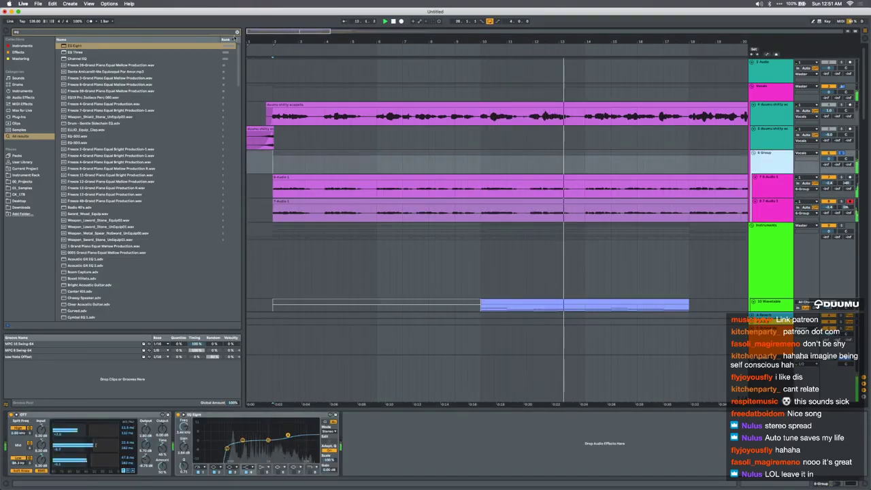
{"action": "left_click", "coordinate": [237, 32]}
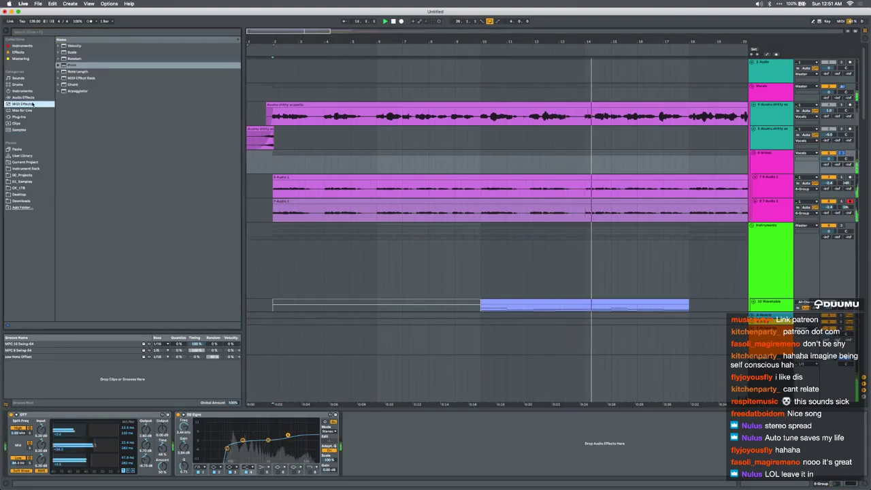
{"action": "left_click", "coordinate": [27, 97]}
{"action": "left_click", "coordinate": [58, 45]}
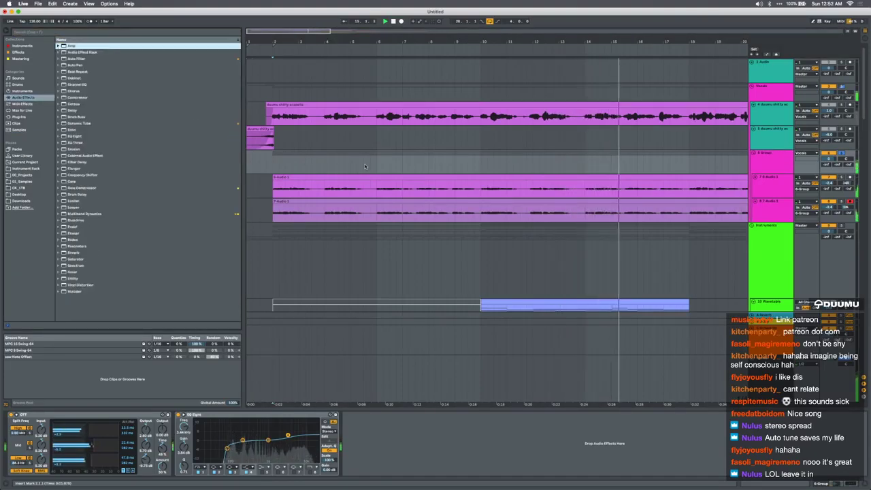
{"action": "left_click", "coordinate": [364, 167]}
{"action": "key", "text": "super+f"}
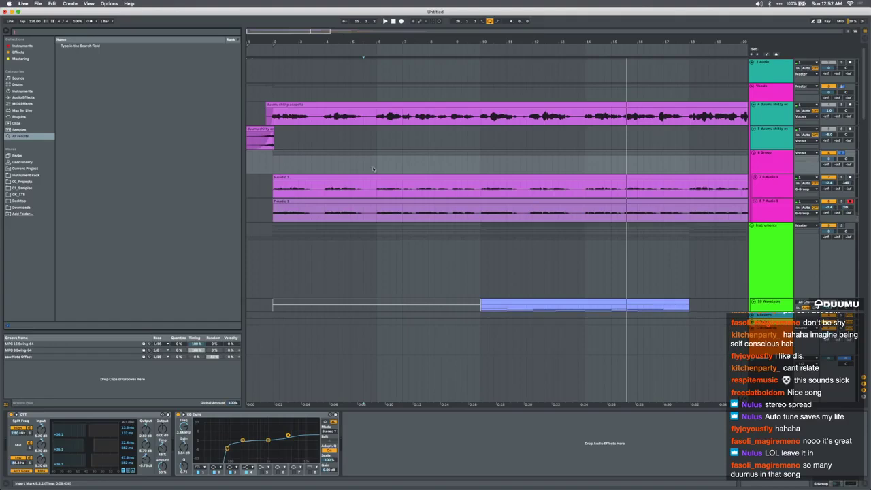
{"action": "type", "text": "crosh"}
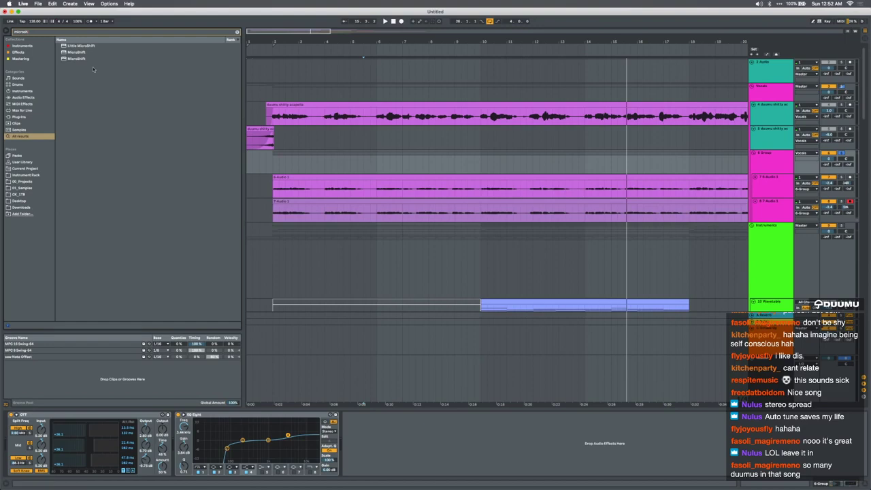
{"action": "left_click", "coordinate": [71, 53]}
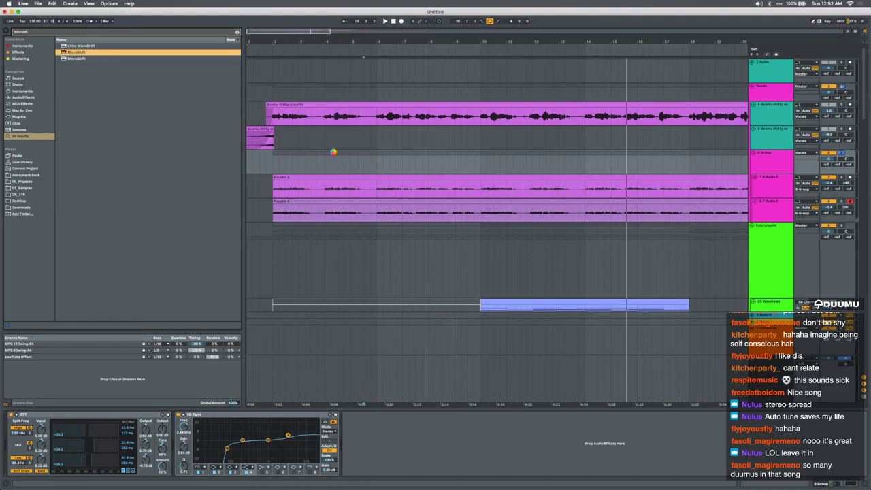
{"action": "key", "text": "space"}
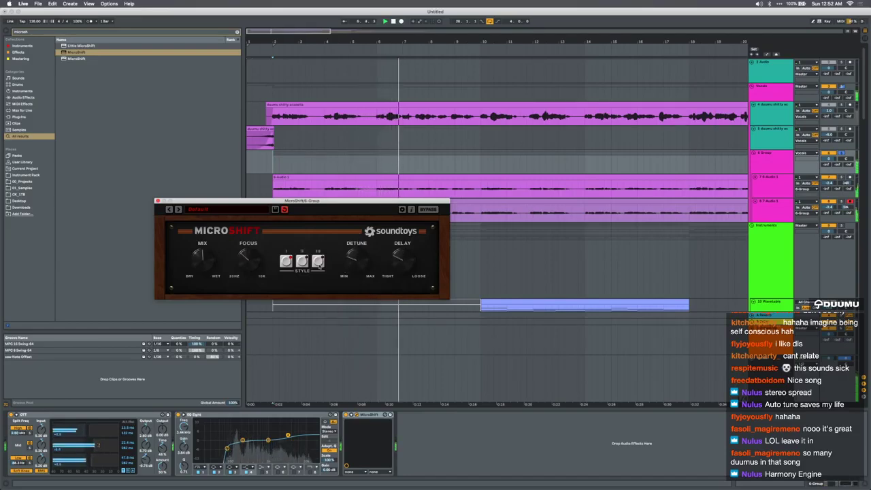
Close the MicroShift window, raise the vocal take group's volume, and readjust the low cut in its EQ Eight
{"action": "left_click", "coordinate": [158, 200]}
{"action": "left_click_drag", "start_coordinate": [829, 161], "coordinate": [829, 158]}
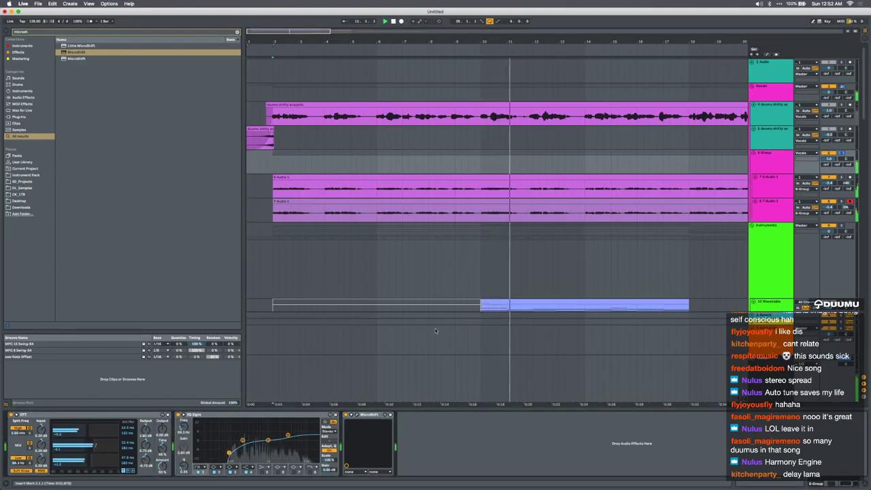
{"action": "left_click", "coordinate": [237, 32]}
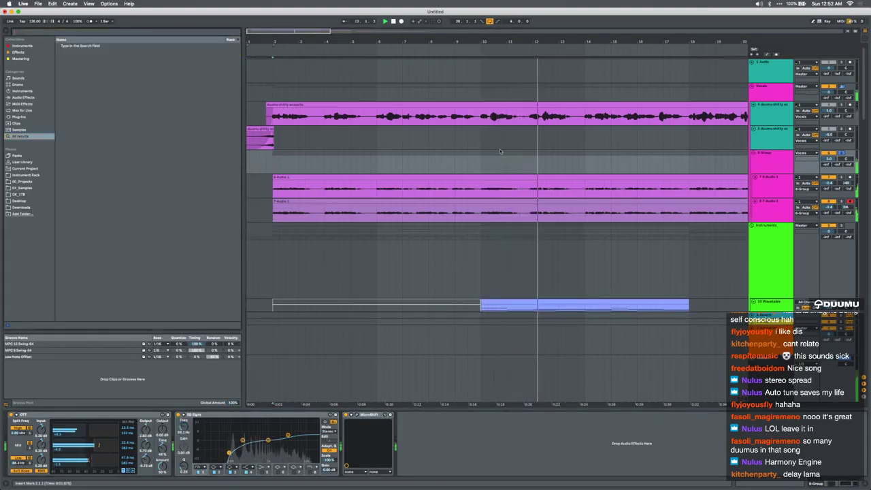
{"action": "left_click", "coordinate": [480, 163]}
{"action": "key", "text": "minus"}
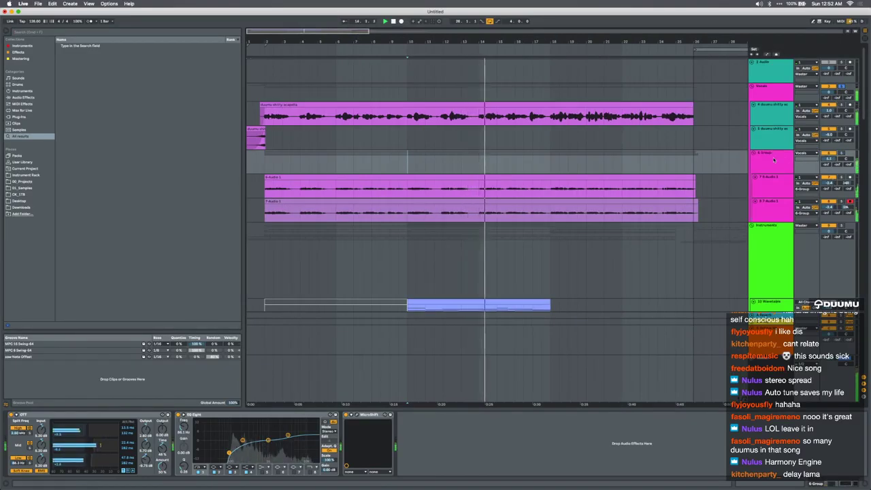
Select both recorded vocal clips together and nudge them slightly earlier against the acapella
{"action": "left_click_drag", "start_coordinate": [717, 207], "coordinate": [247, 191]}
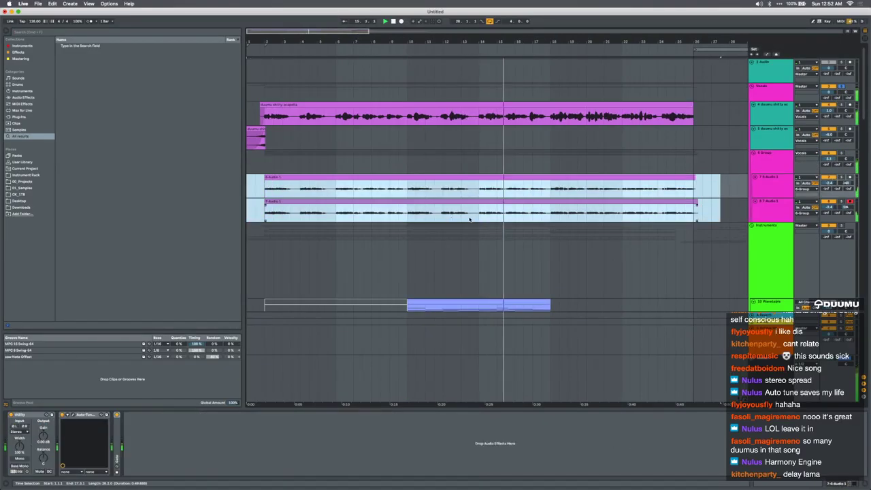
{"action": "scroll", "coordinate": [480, 188], "scroll_direction": "up", "scroll_amount": 10}
{"action": "left_click_drag", "start_coordinate": [501, 178], "coordinate": [495, 178]}
{"action": "scroll", "coordinate": [431, 191], "scroll_direction": "left", "scroll_amount": 20}
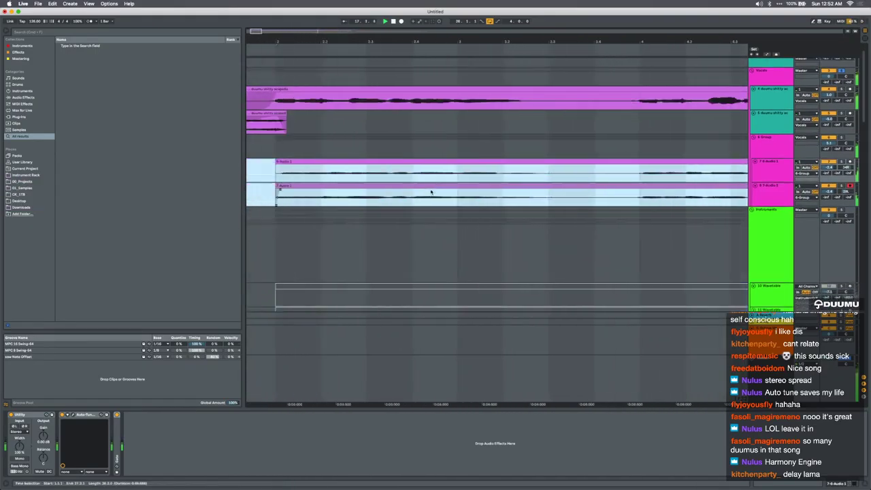
{"action": "left_click", "coordinate": [421, 195], "text": "shift"}
{"action": "left_click_drag", "start_coordinate": [464, 190], "coordinate": [459, 190]}
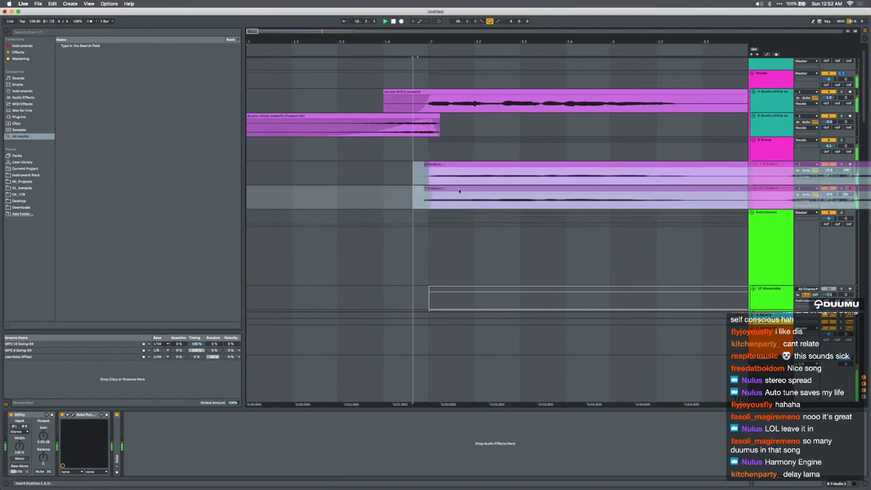
{"action": "scroll", "coordinate": [458, 190], "scroll_direction": "down", "scroll_amount": 5}
{"action": "scroll", "coordinate": [458, 190], "scroll_direction": "right", "scroll_amount": 15}
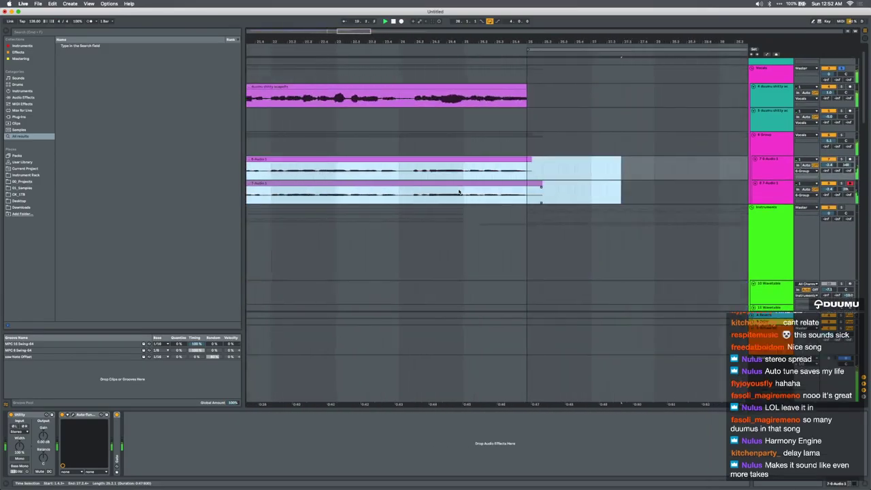
{"action": "scroll", "coordinate": [458, 191], "scroll_direction": "up", "scroll_amount": 4}
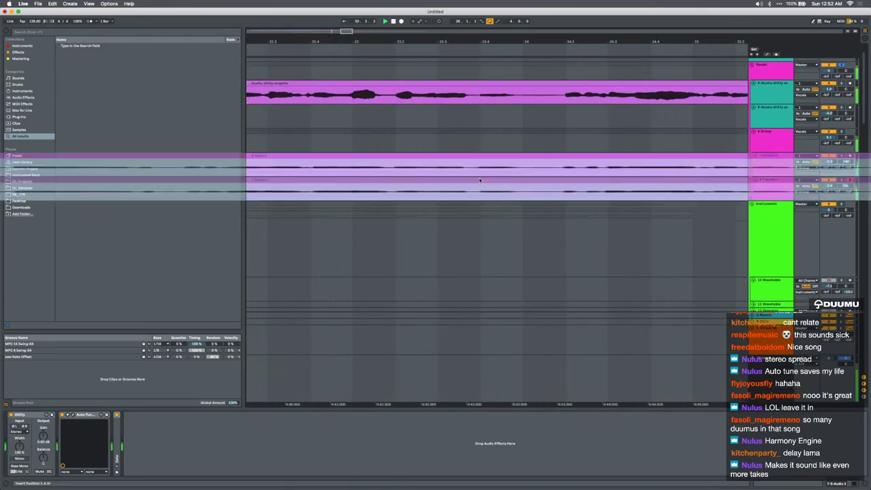
Remove the tails of both recorded vocal clips past bar 26 so they end with the acapella
{"action": "left_click", "coordinate": [483, 179]}
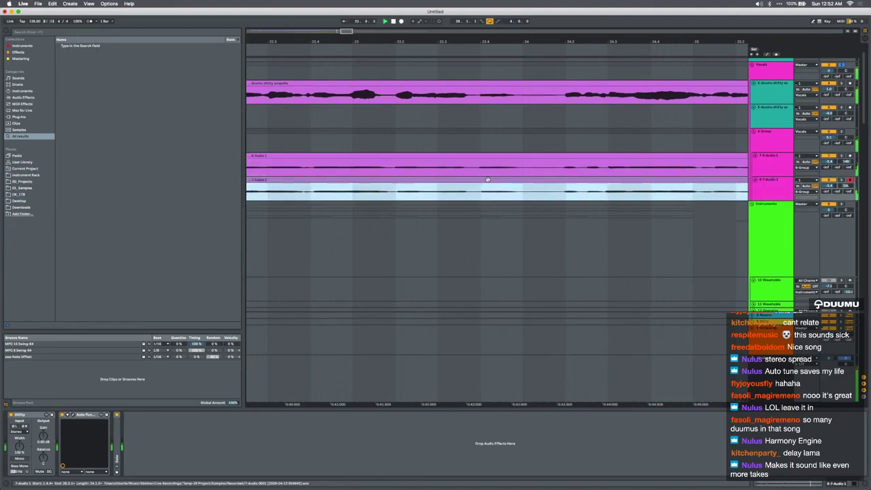
{"action": "scroll", "coordinate": [488, 179], "scroll_direction": "down", "scroll_amount": 5}
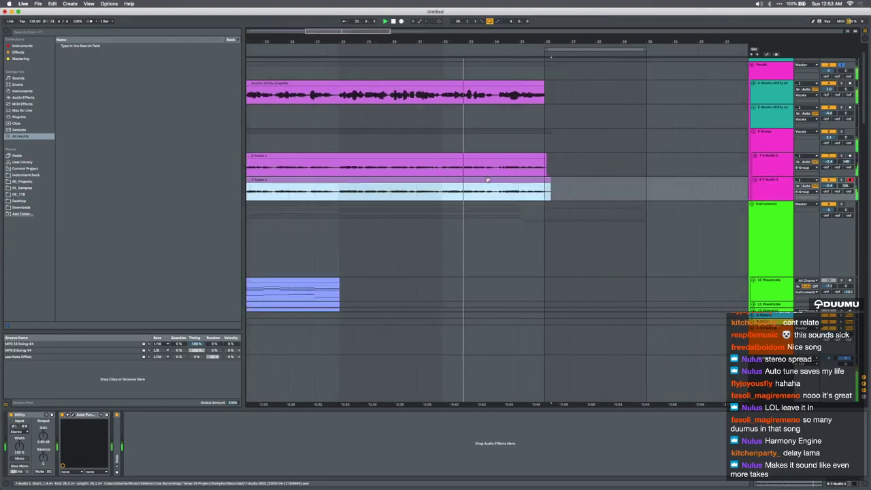
{"action": "left_click_drag", "start_coordinate": [545, 145], "coordinate": [562, 148]}
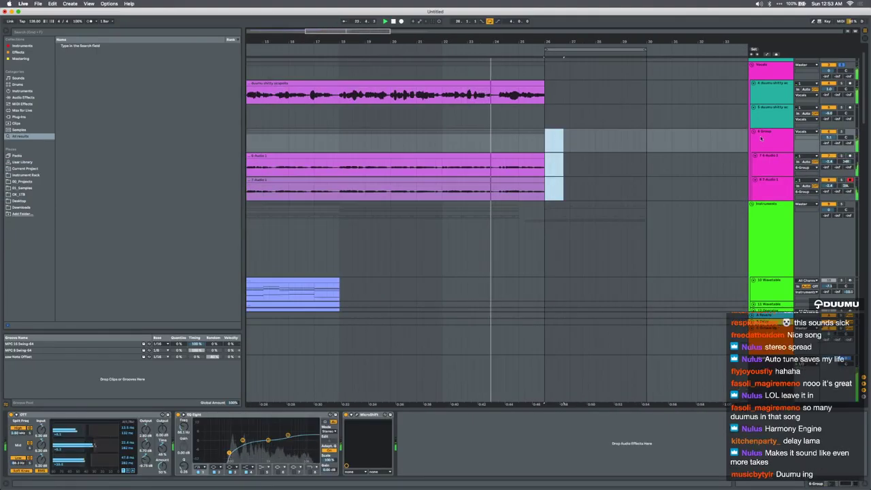
Raise the low-cut frequency in the vocal take group's EQ Eight and lower the group's volume during playback
{"action": "left_click", "coordinate": [772, 141]}
{"action": "left_click_drag", "start_coordinate": [229, 452], "coordinate": [236, 451]}
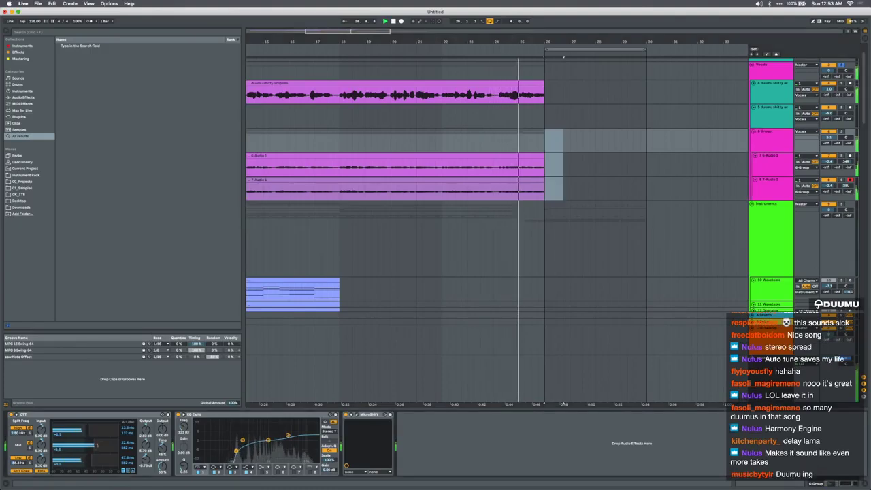
{"action": "scroll", "coordinate": [575, 168], "scroll_direction": "left", "scroll_amount": 4}
{"action": "key", "text": "minus"}
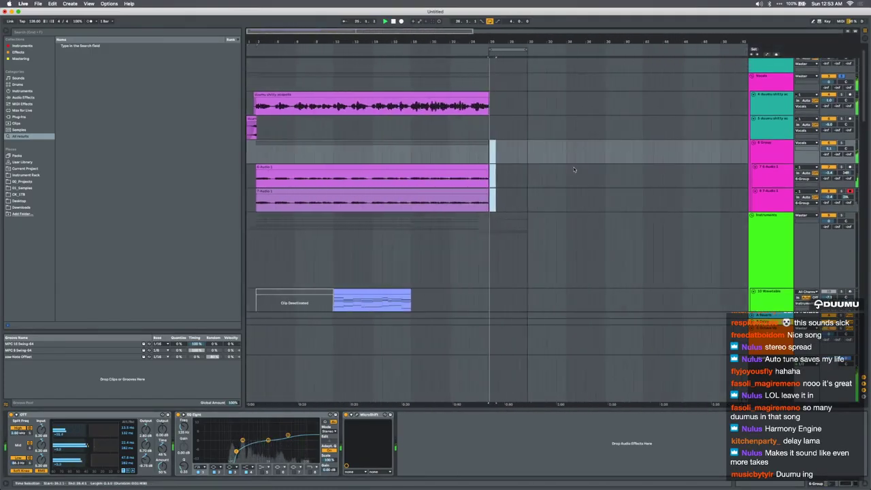
{"action": "scroll", "coordinate": [255, 165], "scroll_direction": "up", "scroll_amount": 5}
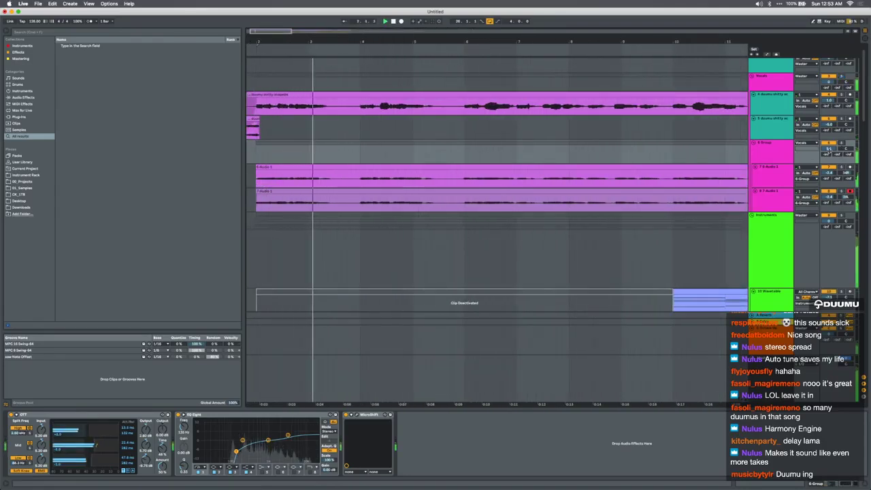
{"action": "key", "text": "minus"}
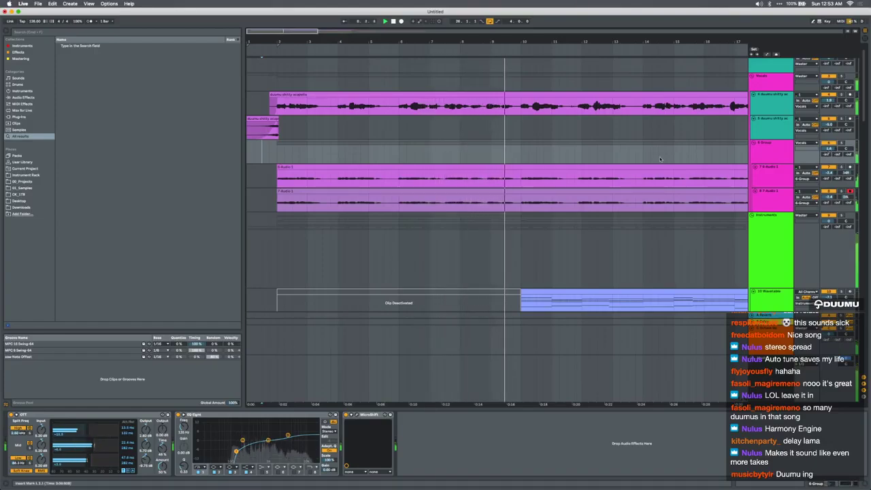
Look over the vocal, instrument, bass and drum tracks up to the drop at bar 26 while the arrangement plays
{"action": "scroll", "coordinate": [562, 150], "scroll_direction": "right", "scroll_amount": 2}
{"action": "scroll", "coordinate": [563, 151], "scroll_direction": "down", "scroll_amount": 3}
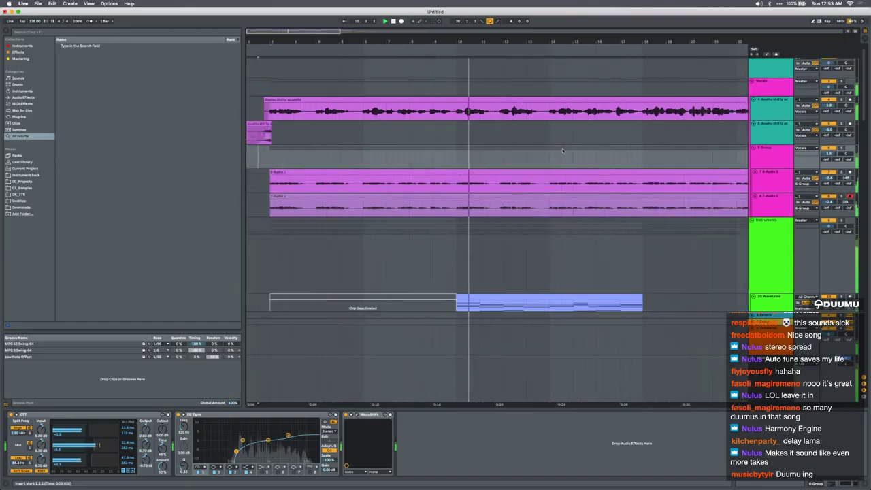
{"action": "scroll", "coordinate": [562, 148], "scroll_direction": "down", "scroll_amount": 10}
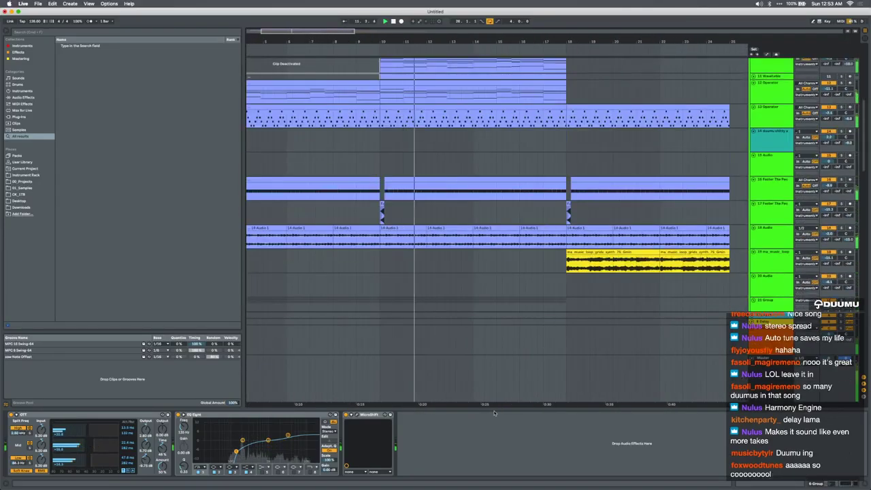
{"action": "double_click", "coordinate": [495, 412]}
{"action": "scroll", "coordinate": [462, 317], "scroll_direction": "up", "scroll_amount": 10}
{"action": "scroll", "coordinate": [462, 317], "scroll_direction": "right", "scroll_amount": 3}
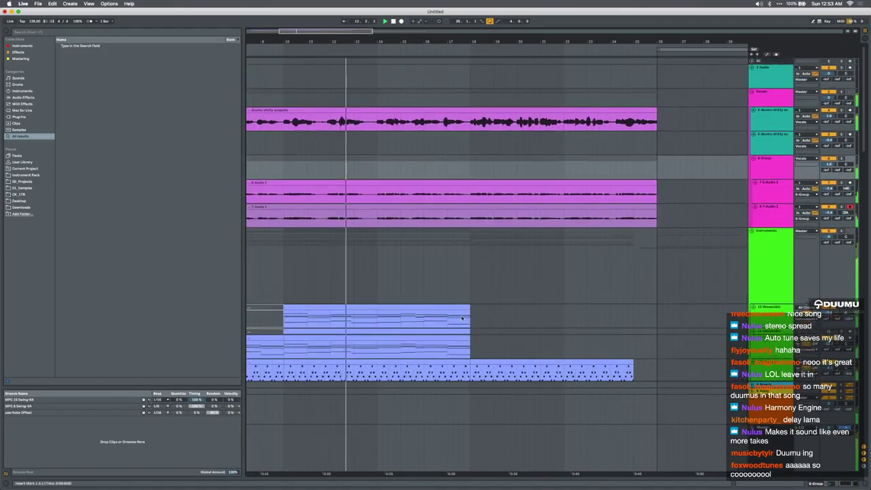
{"action": "scroll", "coordinate": [462, 317], "scroll_direction": "down", "scroll_amount": 4}
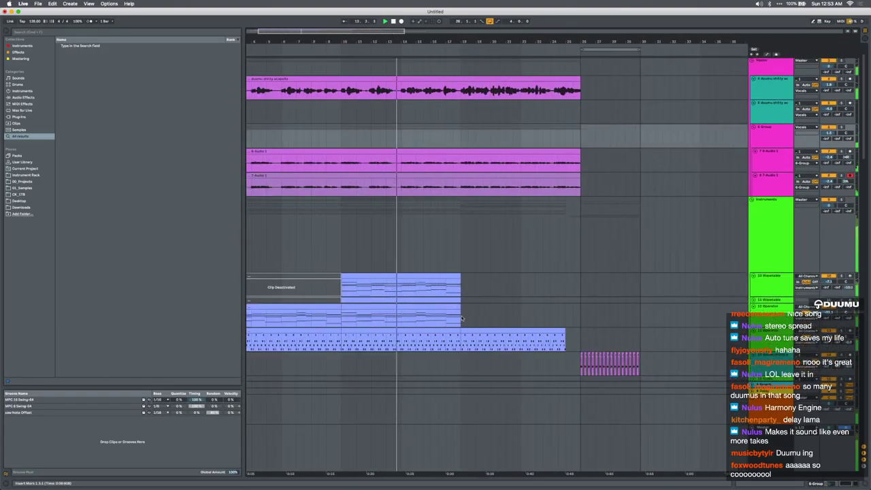
{"action": "scroll", "coordinate": [462, 317], "scroll_direction": "down", "scroll_amount": 2}
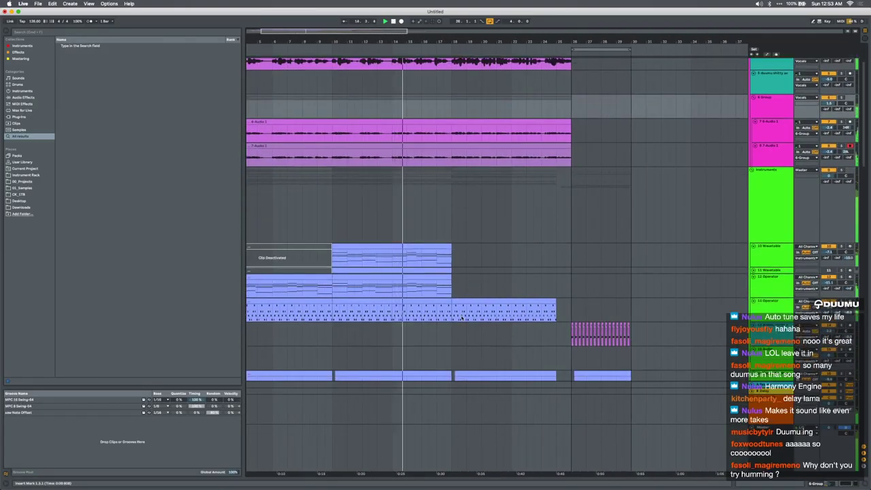
{"action": "scroll", "coordinate": [462, 318], "scroll_direction": "down", "scroll_amount": 10}
{"action": "scroll", "coordinate": [461, 314], "scroll_direction": "up", "scroll_amount": 10}
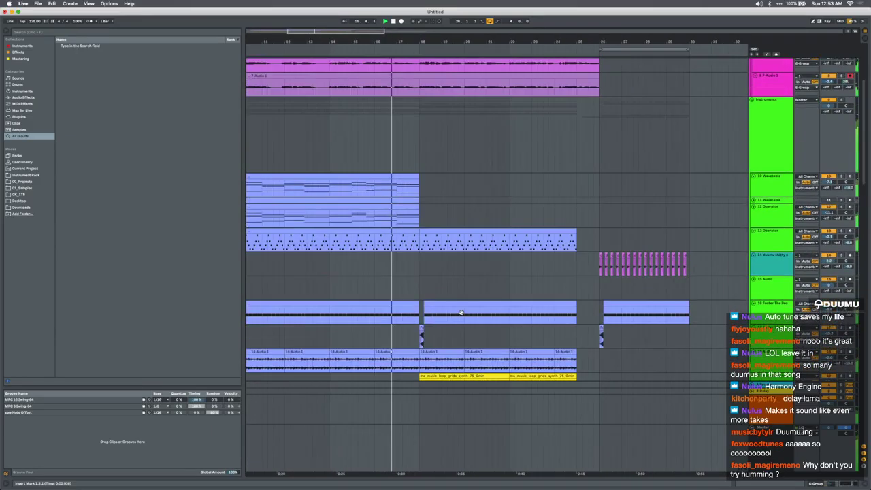
{"action": "scroll", "coordinate": [461, 313], "scroll_direction": "down", "scroll_amount": 10}
{"action": "scroll", "coordinate": [461, 314], "scroll_direction": "down", "scroll_amount": 10}
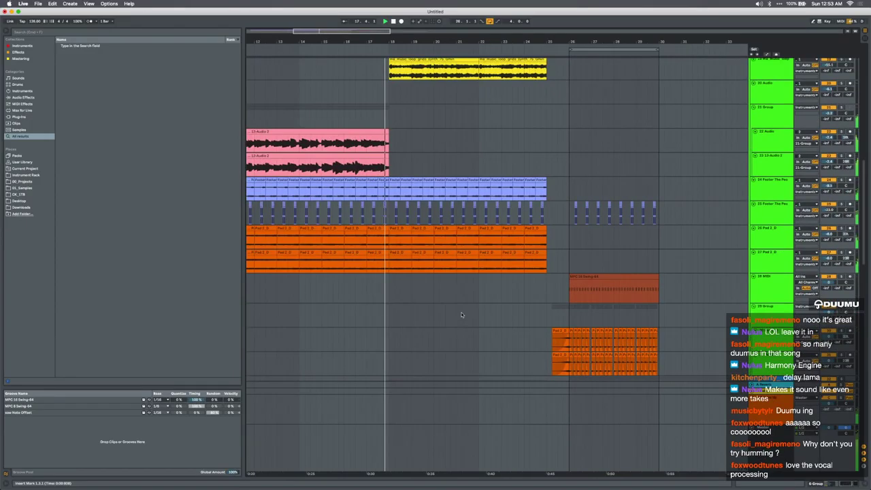
{"action": "scroll", "coordinate": [462, 314], "scroll_direction": "down", "scroll_amount": 5}
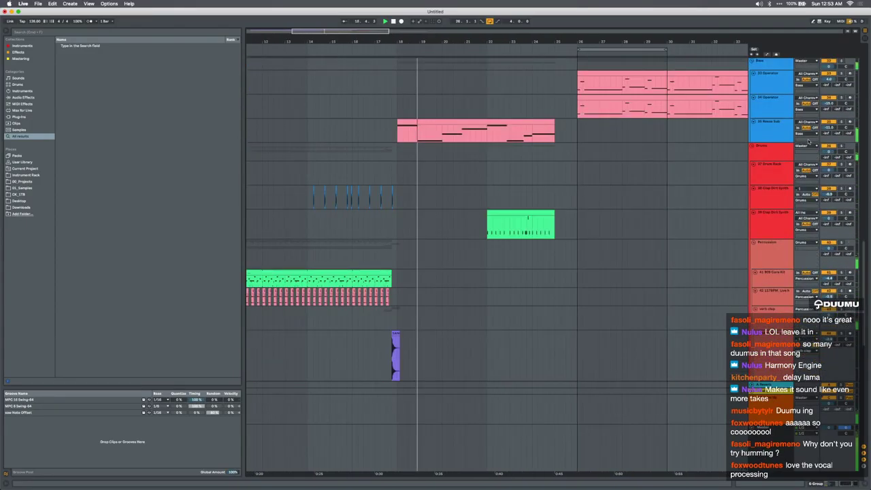
Adjust the Reese Sub track's volume and raise the Clap Dirt Synth track with the MIDI clip at bar 22 to 1.0 dB
{"action": "left_click", "coordinate": [769, 122]}
{"action": "double_click", "coordinate": [769, 123]}
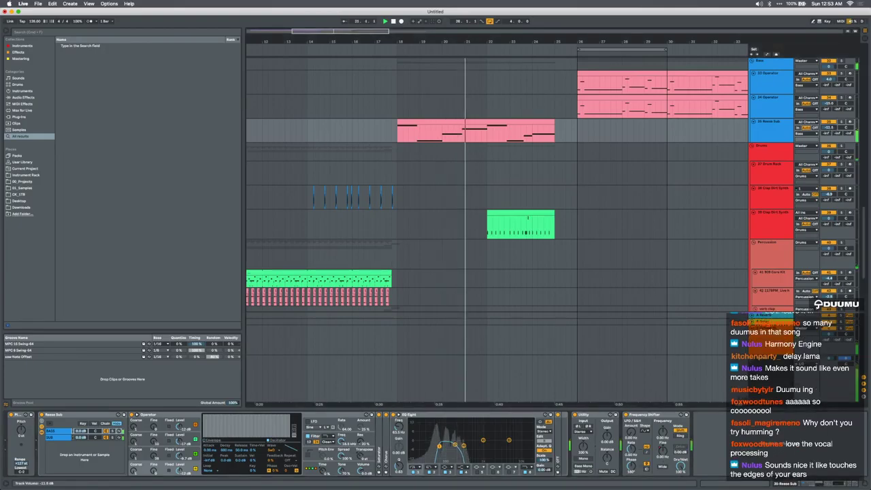
{"action": "left_click", "coordinate": [527, 213]}
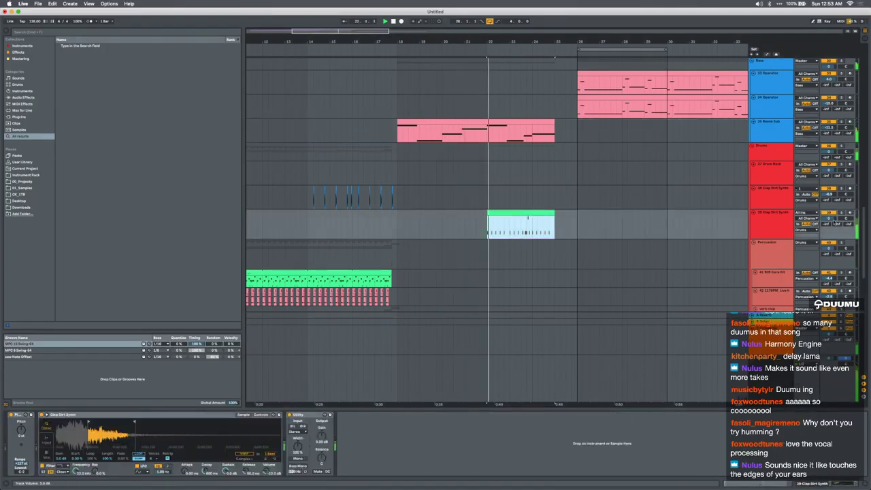
{"action": "left_click_drag", "start_coordinate": [829, 218], "coordinate": [828, 215]}
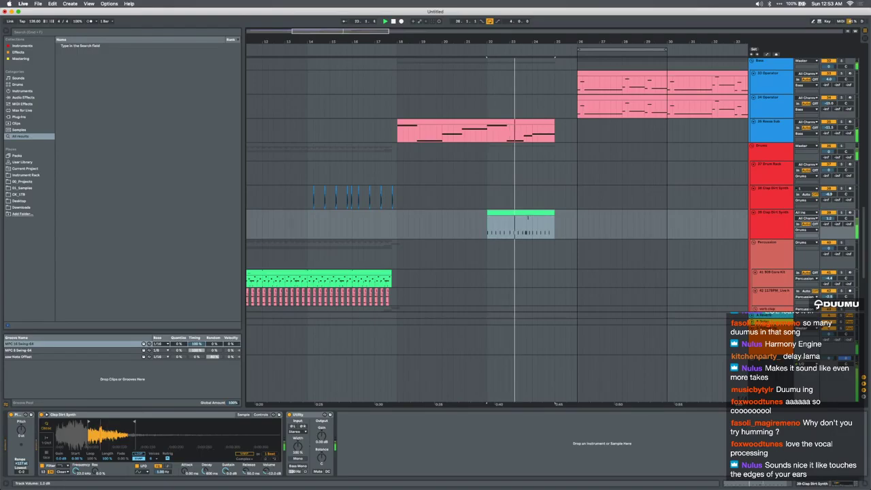
Delete the recorded vocal takes in their group from bar 25 to just past bar 26
{"action": "scroll", "coordinate": [562, 242], "scroll_direction": "up", "scroll_amount": 3}
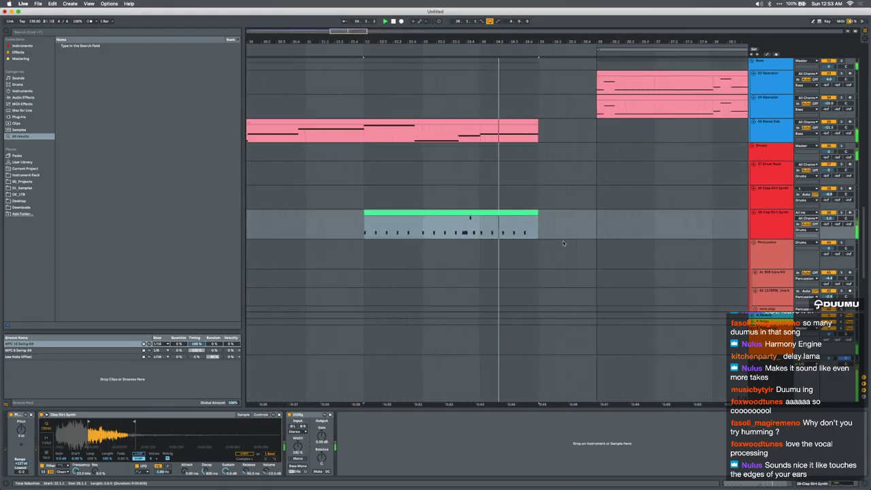
{"action": "left_click", "coordinate": [538, 232]}
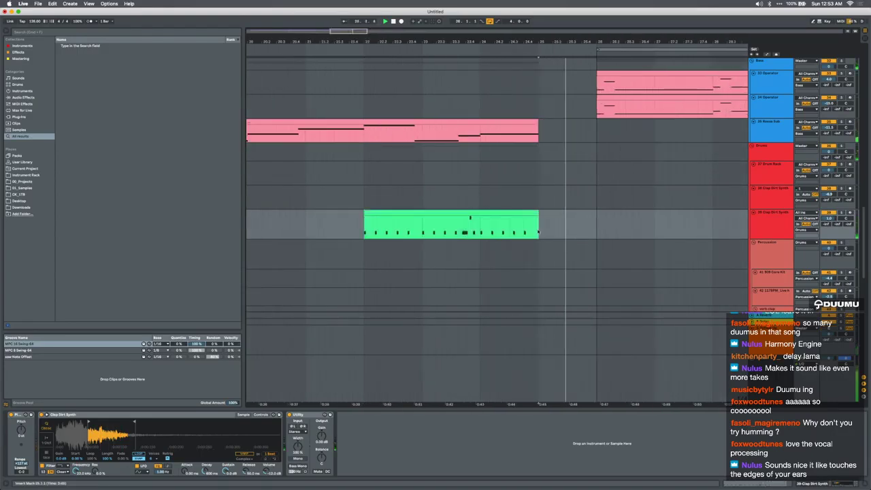
{"action": "scroll", "coordinate": [454, 223], "scroll_direction": "up", "scroll_amount": 10}
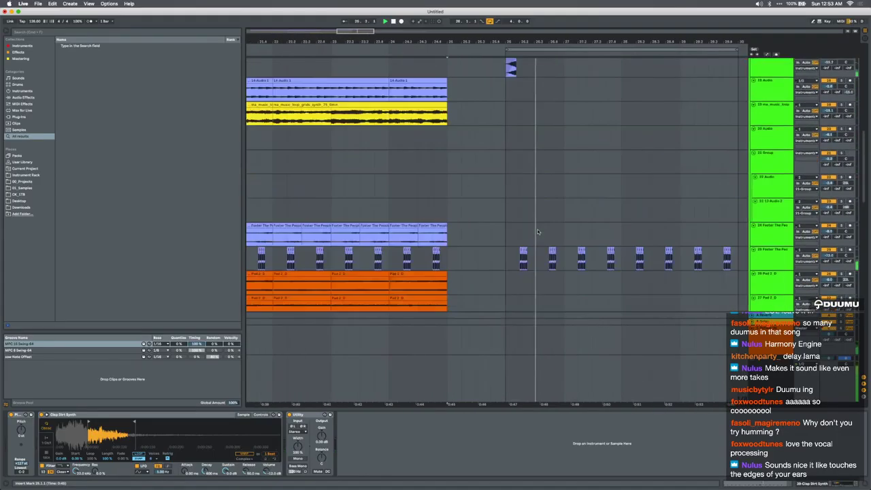
{"action": "scroll", "coordinate": [432, 206], "scroll_direction": "up", "scroll_amount": 7}
{"action": "left_click_drag", "start_coordinate": [405, 183], "coordinate": [483, 134]}
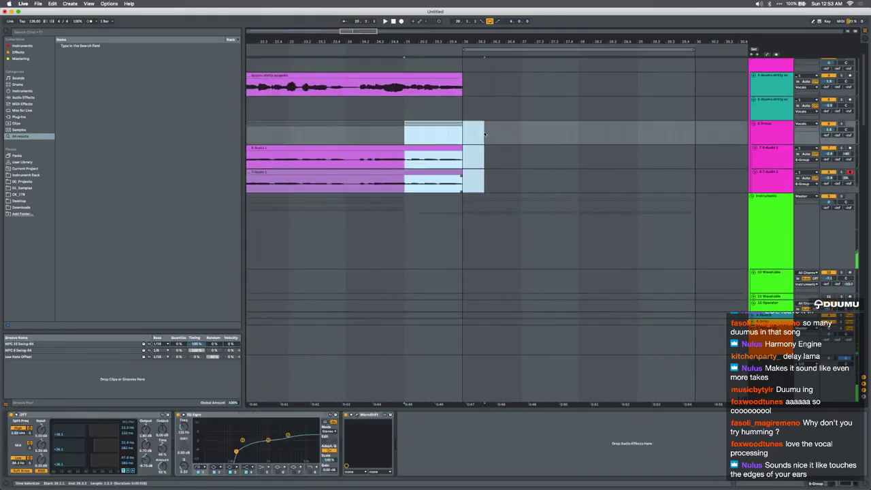
{"action": "key", "text": "Delete"}
{"action": "key", "text": "space"}
Loop bars 18 to 26 and play the arrangement from just before bar 18
{"action": "scroll", "coordinate": [485, 134], "scroll_direction": "down", "scroll_amount": 2}
{"action": "scroll", "coordinate": [485, 134], "scroll_direction": "down", "scroll_amount": 15}
{"action": "left_click_drag", "start_coordinate": [554, 166], "coordinate": [655, 156]}
{"action": "key", "text": "super+l"}
{"action": "scroll", "coordinate": [548, 247], "scroll_direction": "down", "scroll_amount": 3}
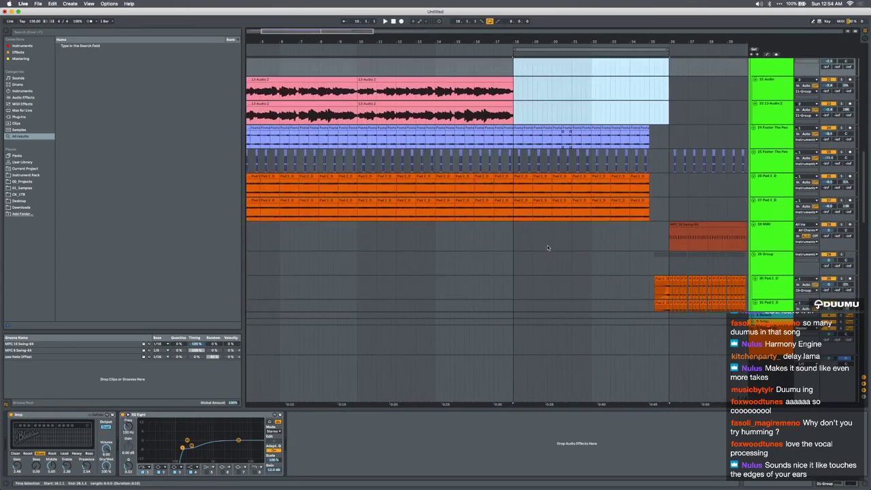
{"action": "scroll", "coordinate": [548, 247], "scroll_direction": "down", "scroll_amount": 2}
{"action": "left_click", "coordinate": [503, 276]}
{"action": "key", "text": "space"}
Solo the KUURO Impact track in the wet fx group and add an Auto Filter to it
{"action": "scroll", "coordinate": [504, 275], "scroll_direction": "down", "scroll_amount": 15}
{"action": "scroll", "coordinate": [502, 266], "scroll_direction": "up", "scroll_amount": 2}
{"action": "scroll", "coordinate": [502, 265], "scroll_direction": "up", "scroll_amount": 4}
{"action": "left_click", "coordinate": [841, 128]}
{"action": "key", "text": "space"}
{"action": "key", "text": "space"}
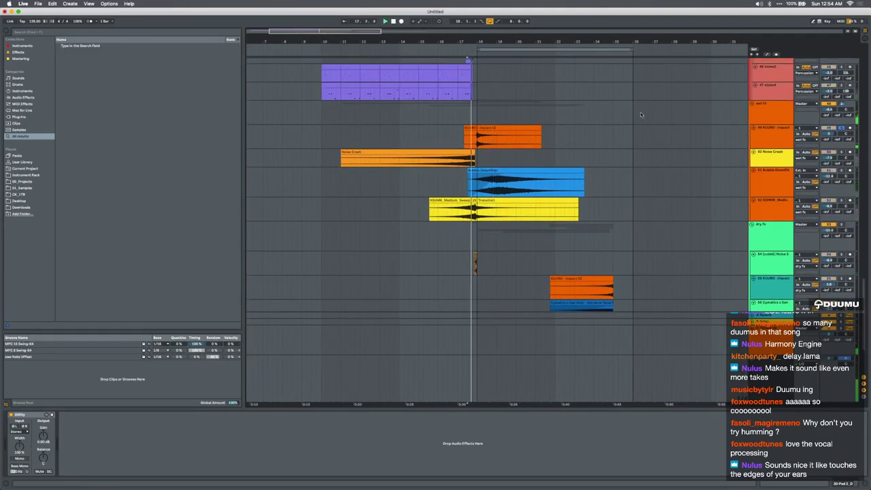
{"action": "left_click", "coordinate": [787, 136]}
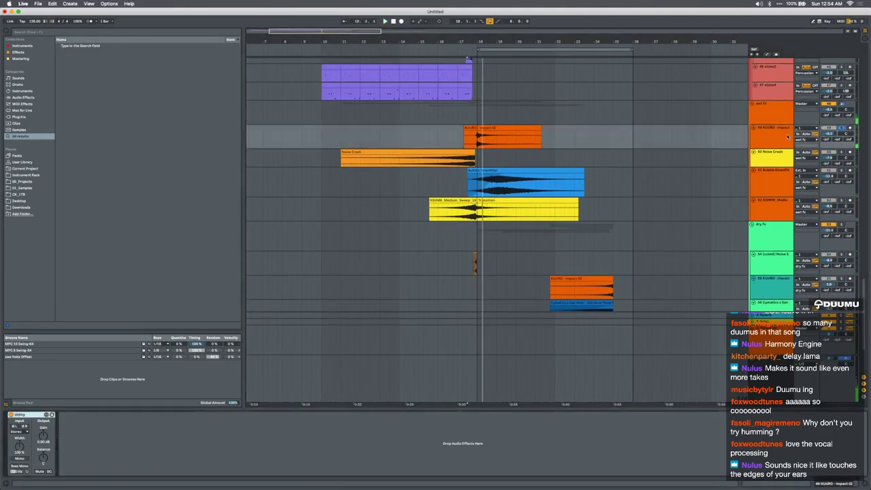
{"action": "key", "text": "super+f"}
{"action": "type", "text": "auto"}
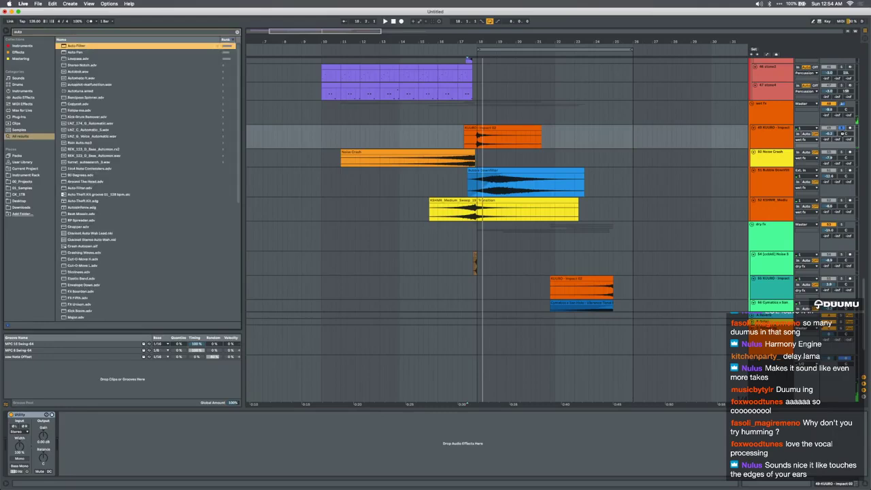
{"action": "key", "text": "Return"}
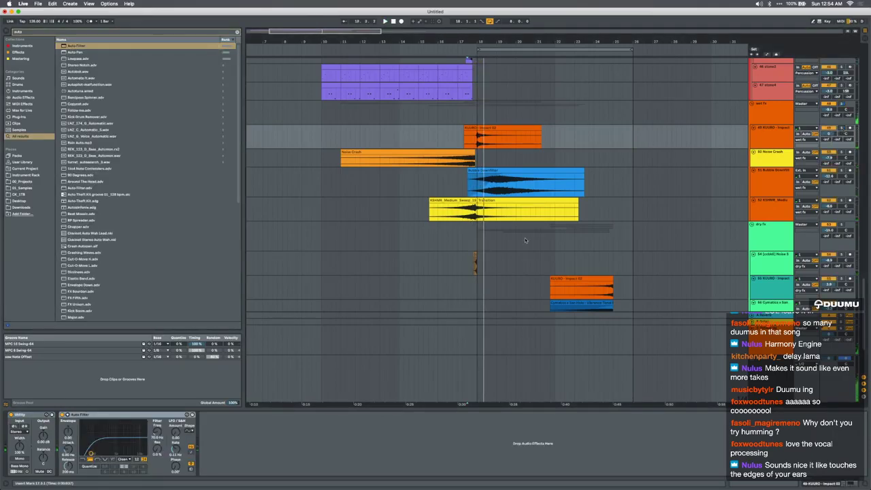
Play from the start of the wet KSHMR sweep and raise the KSHMR sweep track's volume in the dry fx group
{"action": "left_click", "coordinate": [481, 202]}
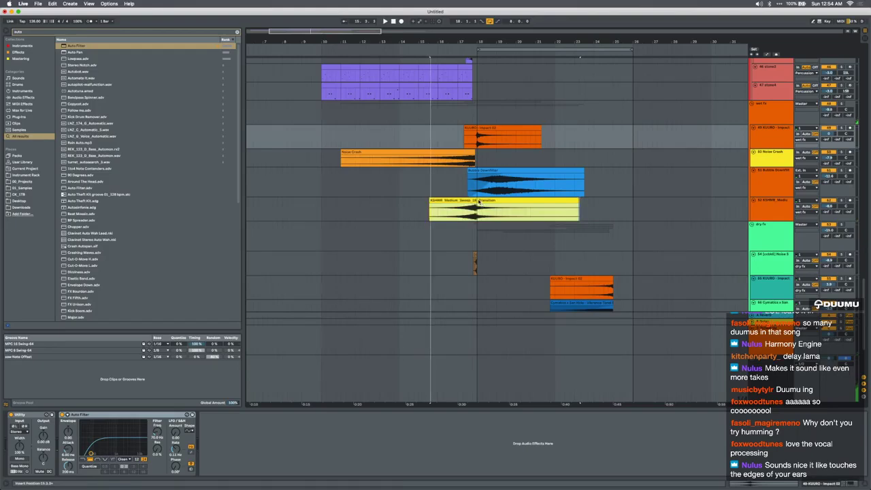
{"action": "key", "text": "space"}
{"action": "scroll", "coordinate": [479, 203], "scroll_direction": "up", "scroll_amount": 3}
{"action": "scroll", "coordinate": [711, 273], "scroll_direction": "down", "scroll_amount": 3}
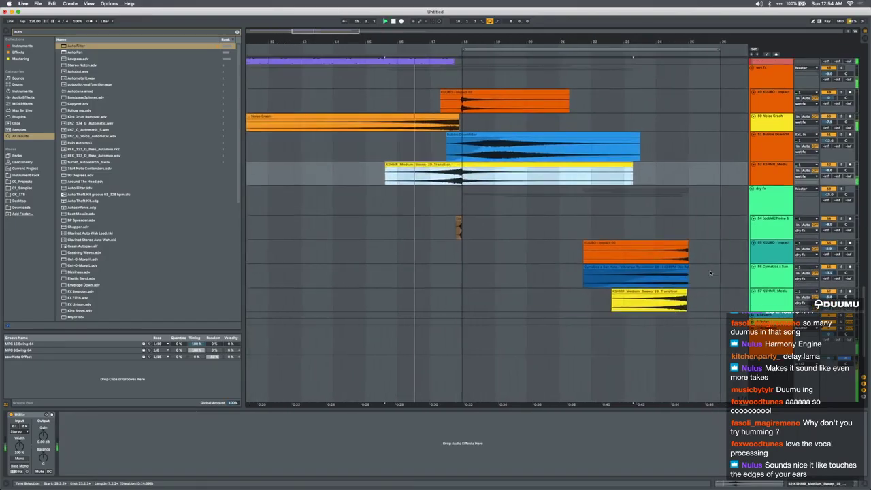
{"action": "scroll", "coordinate": [710, 273], "scroll_direction": "down", "scroll_amount": 1}
{"action": "left_click", "coordinate": [773, 291]}
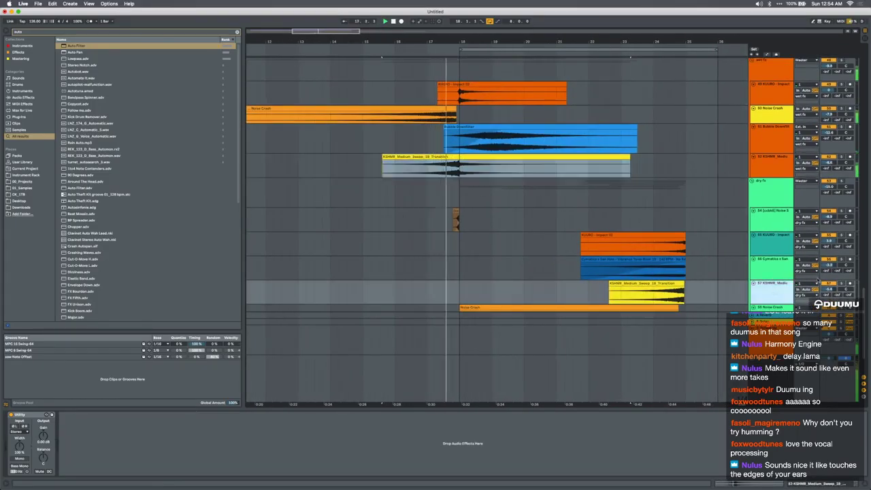
{"action": "left_click_drag", "start_coordinate": [828, 289], "coordinate": [828, 285]}
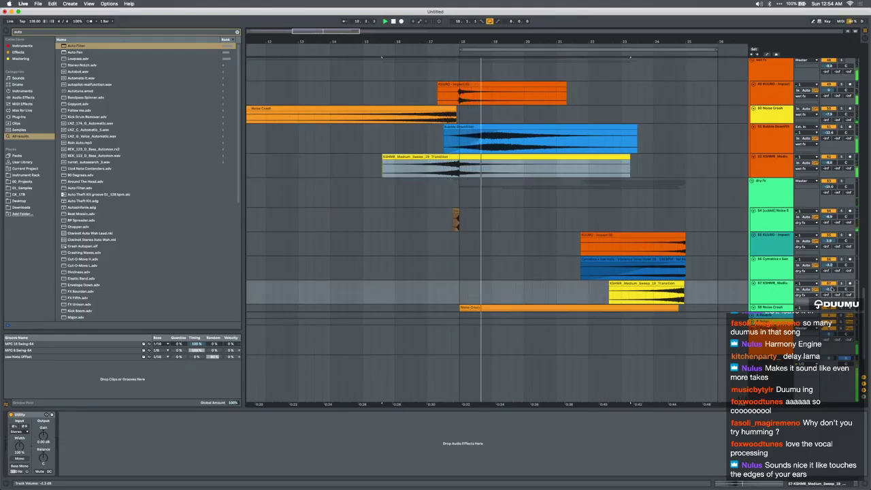
Extend the KSHMR sweep clip in dry fx to bar 25 and the Noise Crash clip in wet fx to bar 18
{"action": "left_click_drag", "start_coordinate": [683, 283], "coordinate": [689, 305]}
{"action": "scroll", "coordinate": [683, 299], "scroll_direction": "down", "scroll_amount": 1}
{"action": "left_click", "coordinate": [683, 291]}
{"action": "scroll", "coordinate": [647, 216], "scroll_direction": "up", "scroll_amount": 2}
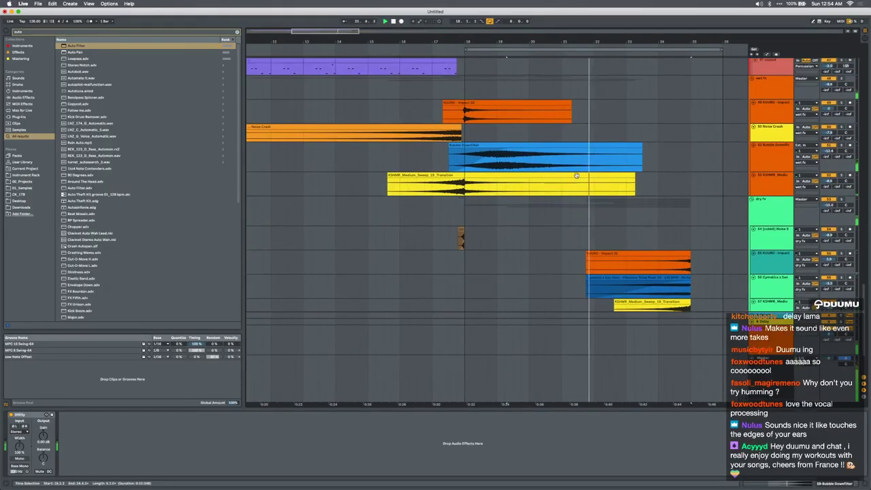
{"action": "left_click_drag", "start_coordinate": [459, 126], "coordinate": [464, 125]}
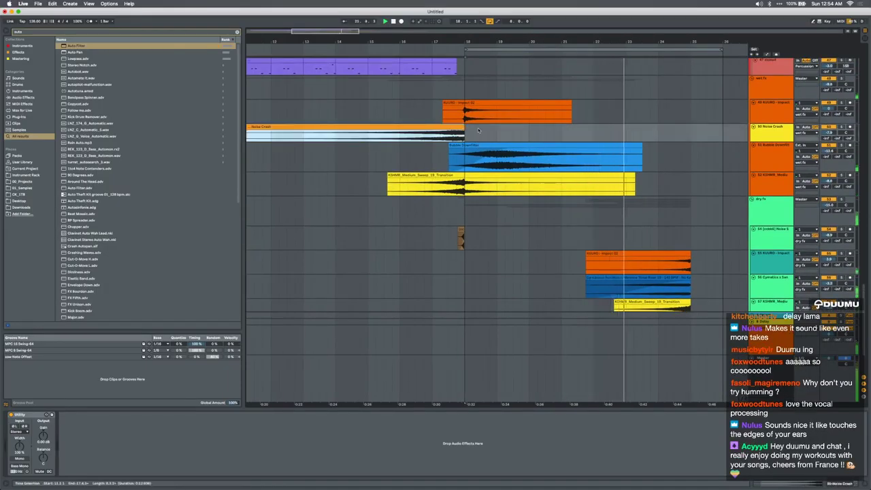
Raise the dry fx group's volume while the transition plays
{"action": "left_click_drag", "start_coordinate": [828, 205], "coordinate": [827, 201]}
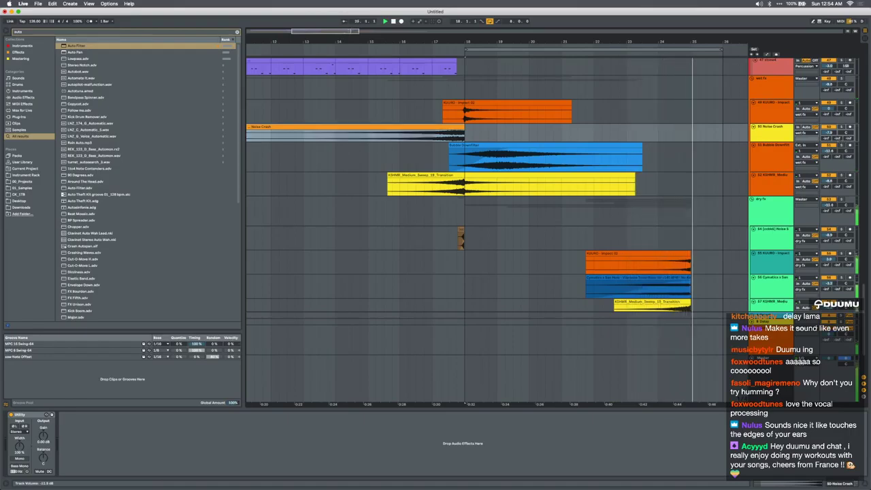
{"action": "scroll", "coordinate": [683, 191], "scroll_direction": "up", "scroll_amount": 5}
{"action": "scroll", "coordinate": [683, 191], "scroll_direction": "down", "scroll_amount": 3}
{"action": "scroll", "coordinate": [683, 192], "scroll_direction": "up", "scroll_amount": 2}
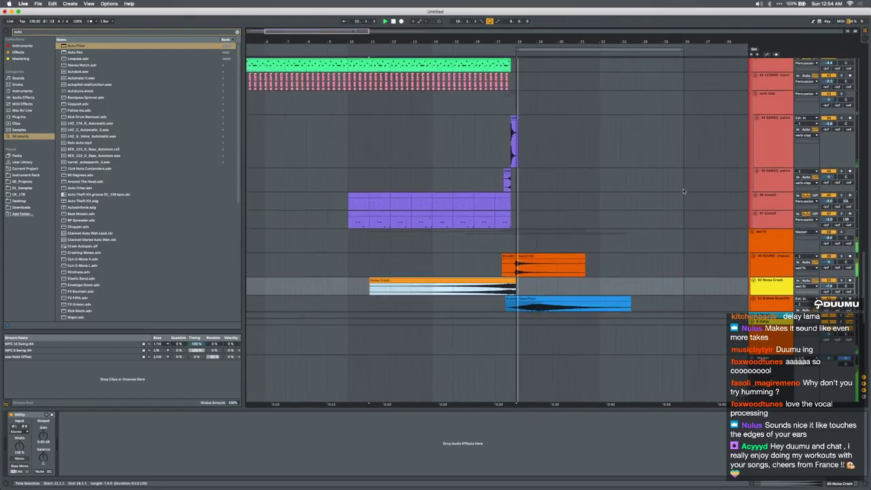
{"action": "scroll", "coordinate": [684, 191], "scroll_direction": "up", "scroll_amount": 1}
{"action": "scroll", "coordinate": [620, 186], "scroll_direction": "up", "scroll_amount": 5}
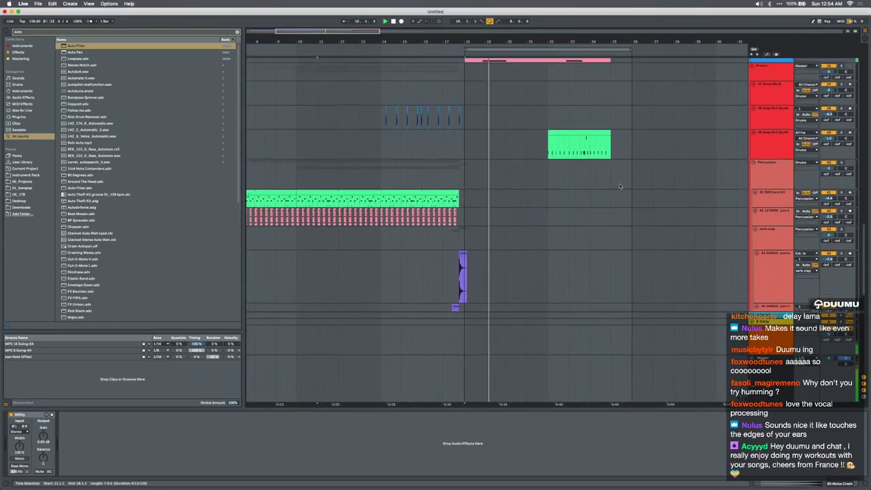
Raise the Cymatics track in the dry fx group to 0.0 dB
{"action": "left_click", "coordinate": [775, 144]}
{"action": "scroll", "coordinate": [780, 148], "scroll_direction": "down", "scroll_amount": 2}
{"action": "scroll", "coordinate": [779, 148], "scroll_direction": "down", "scroll_amount": 2}
{"action": "left_click", "coordinate": [763, 209]}
{"action": "scroll", "coordinate": [765, 211], "scroll_direction": "down", "scroll_amount": 10}
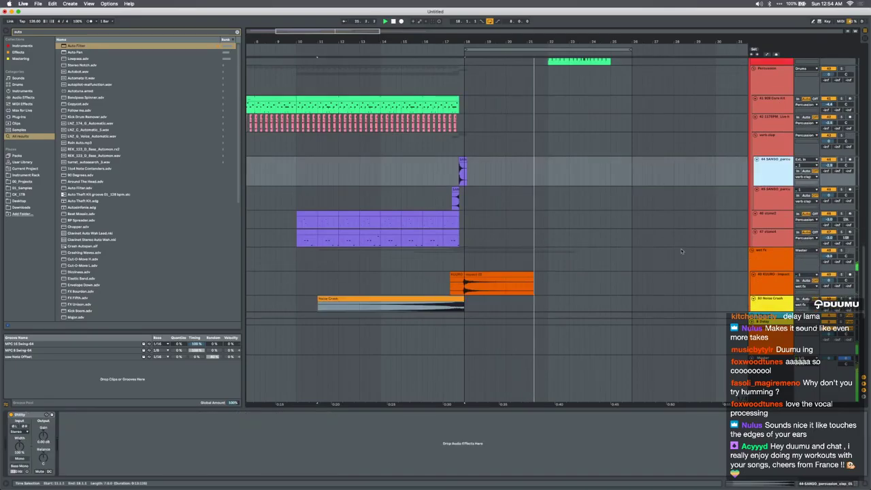
{"action": "left_click_drag", "start_coordinate": [828, 209], "coordinate": [828, 203]}
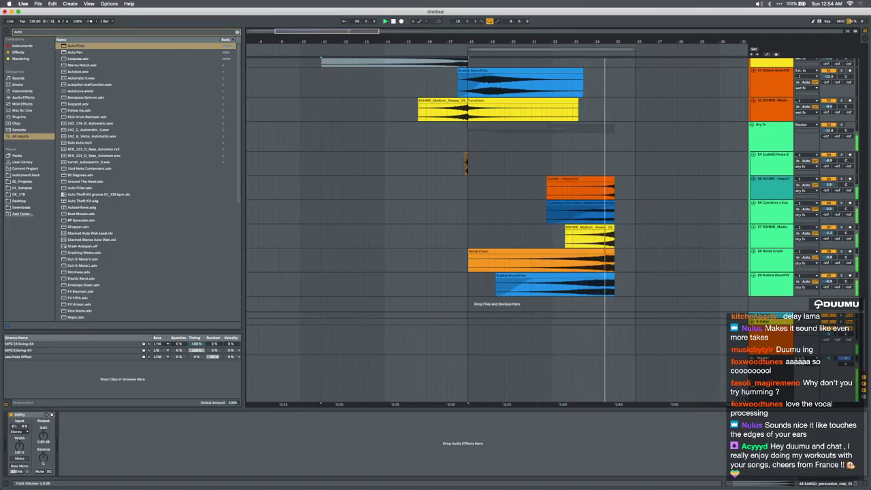
Move the Bubble Downfilter clip in wet fx about one beat earlier and play the transition from bar 16.4.1
{"action": "scroll", "coordinate": [471, 224], "scroll_direction": "up", "scroll_amount": 5}
{"action": "left_click_drag", "start_coordinate": [484, 232], "coordinate": [479, 232]}
{"action": "left_click", "coordinate": [430, 246]}
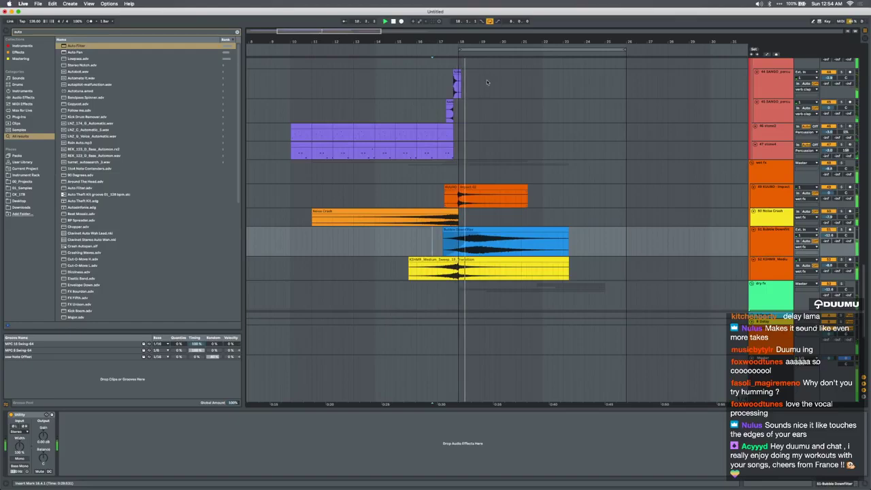
{"action": "scroll", "coordinate": [836, 121], "scroll_direction": "up", "scroll_amount": 2}
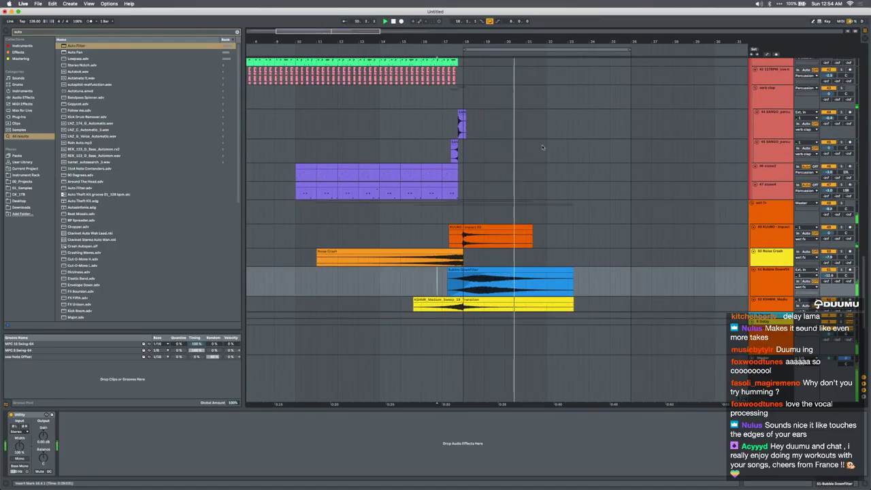
{"action": "scroll", "coordinate": [565, 182], "scroll_direction": "up", "scroll_amount": 10}
{"action": "scroll", "coordinate": [565, 182], "scroll_direction": "down", "scroll_amount": 1}
{"action": "key", "text": "space"}
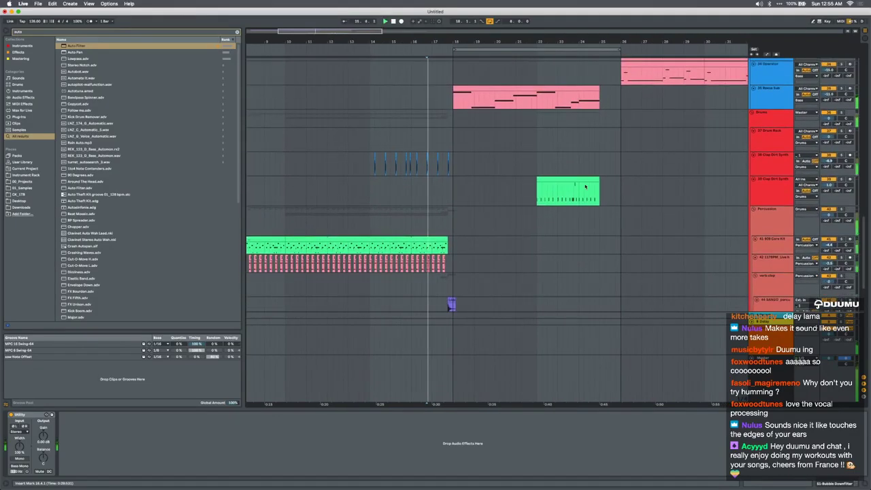
Solo the Bass group and add an Auto Filter to the Reese Sub track
{"action": "scroll", "coordinate": [585, 186], "scroll_direction": "down", "scroll_amount": 15}
{"action": "scroll", "coordinate": [584, 187], "scroll_direction": "up", "scroll_amount": 10}
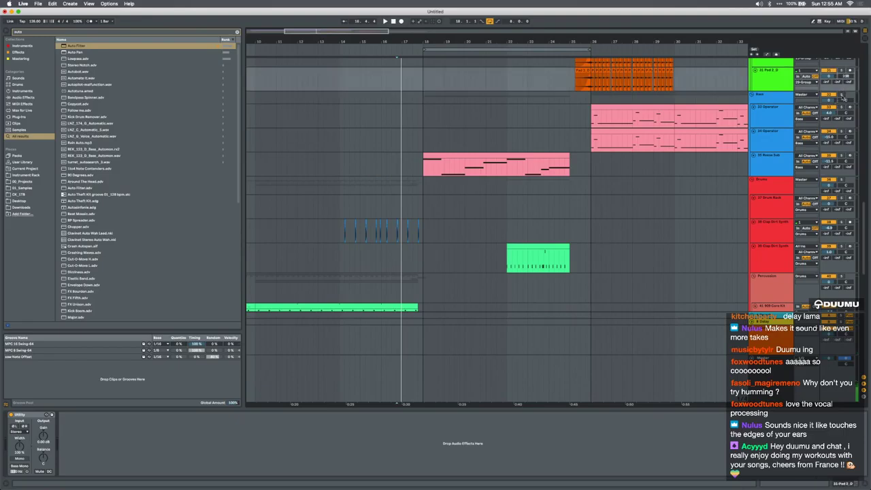
{"action": "left_click", "coordinate": [843, 96]}
{"action": "left_click", "coordinate": [767, 161]}
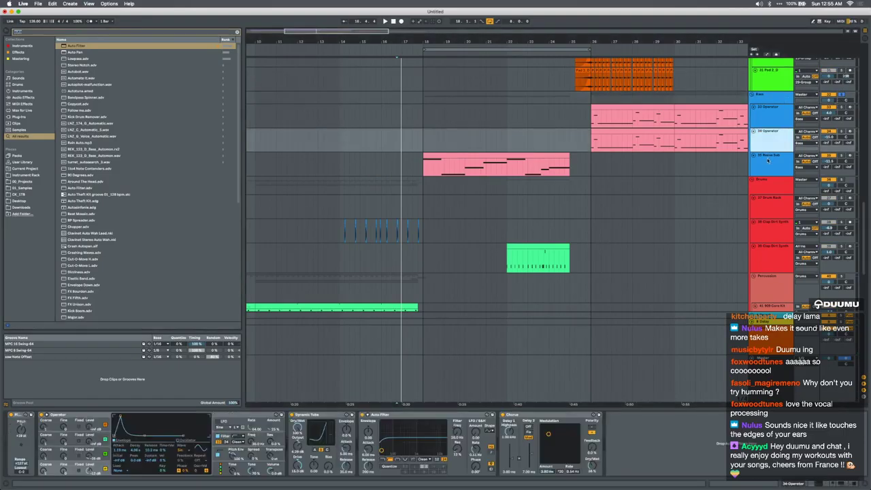
{"action": "key", "text": "super+f"}
{"action": "type", "text": "auto"}
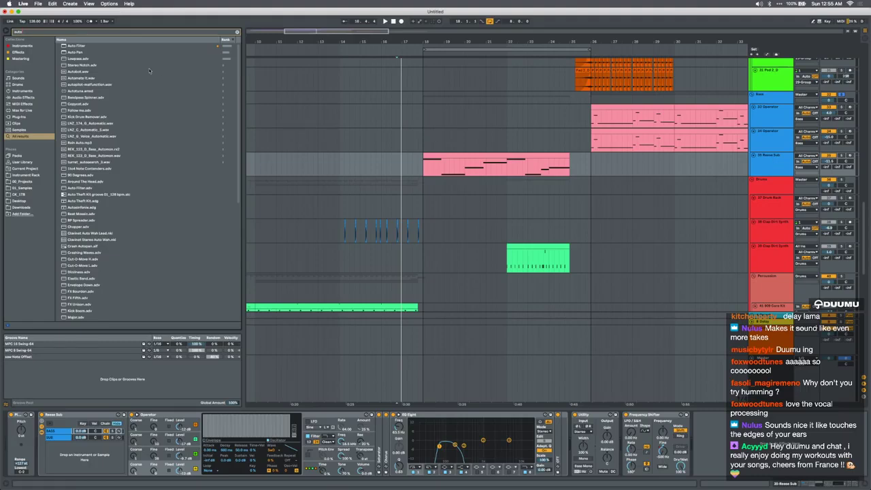
{"action": "left_click", "coordinate": [90, 46]}
{"action": "double_click", "coordinate": [90, 45]}
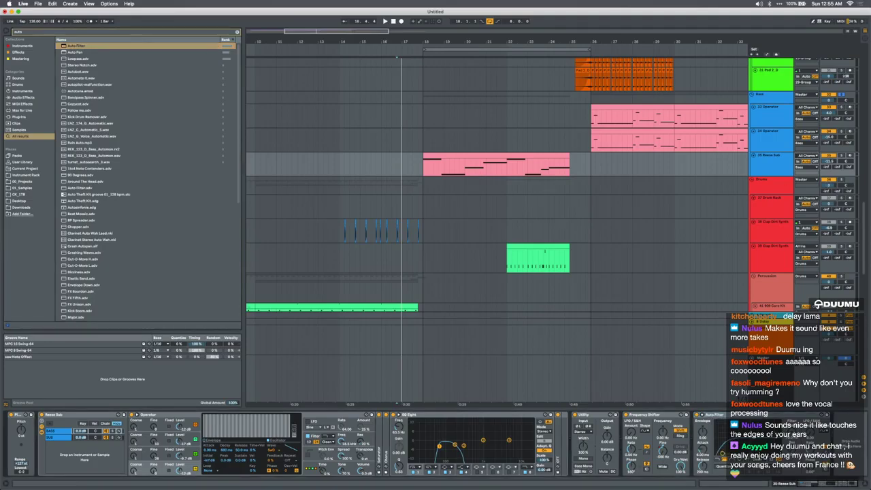
Show the automation lanes and set Auto Filter frequency points across the Reese Sub clip up to its end at bar 25
{"action": "key", "text": "a"}
{"action": "left_click", "coordinate": [449, 180]}
{"action": "left_click", "coordinate": [462, 175]}
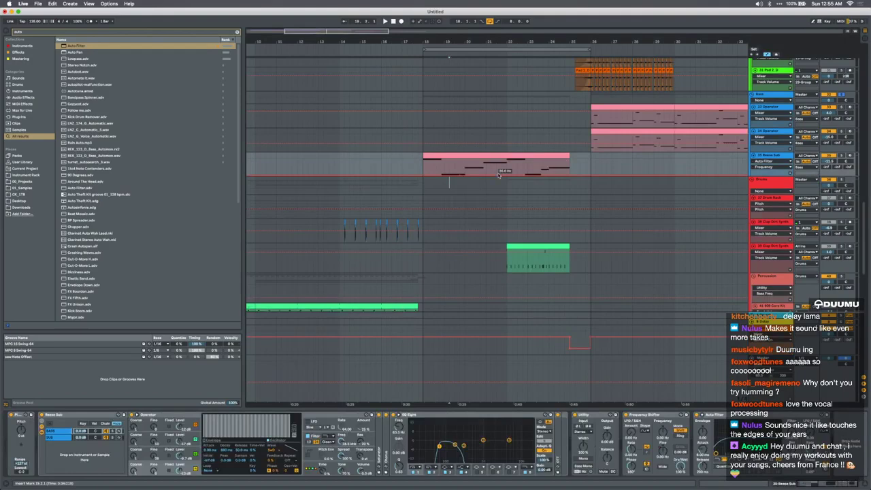
{"action": "left_click", "coordinate": [569, 170]}
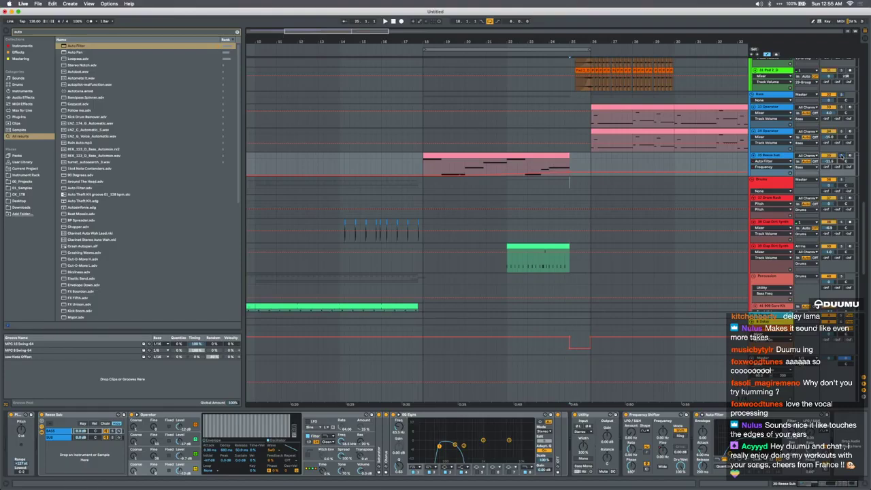
Add an Overdrive before the Utility in the Reese Sub track's device chain
{"action": "key", "text": "super+f"}
{"action": "type", "text": "over"}
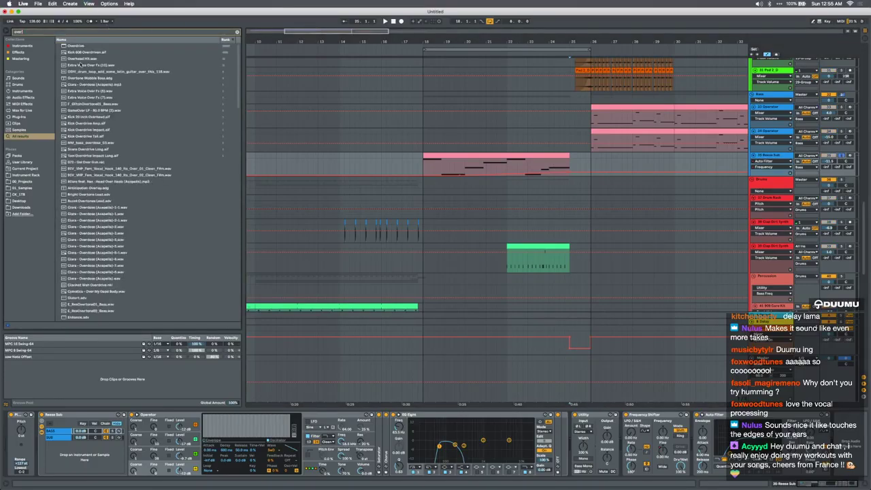
{"action": "mouse_move", "coordinate": [68, 47]}
{"action": "left_mouse_down"}
{"action": "mouse_move", "coordinate": [537, 432]}
{"action": "mouse_move", "coordinate": [592, 454]}
{"action": "left_mouse_up"}
{"action": "key", "text": "Return"}
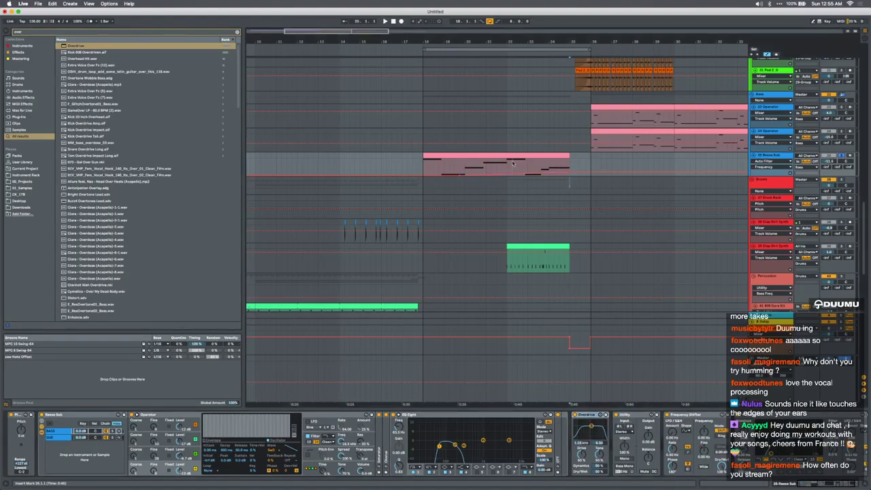
Select the Overdrive's Drive parameter and play the Reese Sub clip from bar 22 and from bar 18
{"action": "key", "text": "space"}
{"action": "left_click", "coordinate": [580, 455]}
{"action": "key", "text": "space"}
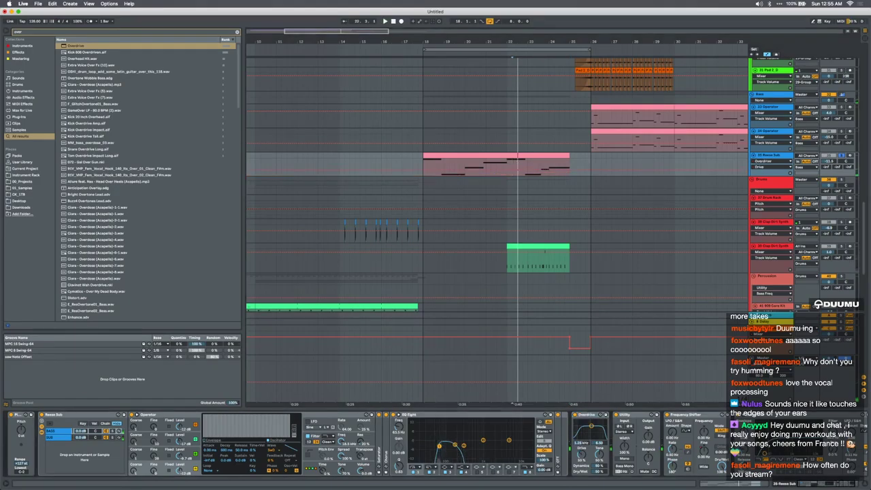
{"action": "key", "text": "space"}
{"action": "left_click", "coordinate": [442, 156]}
{"action": "key", "text": "space"}
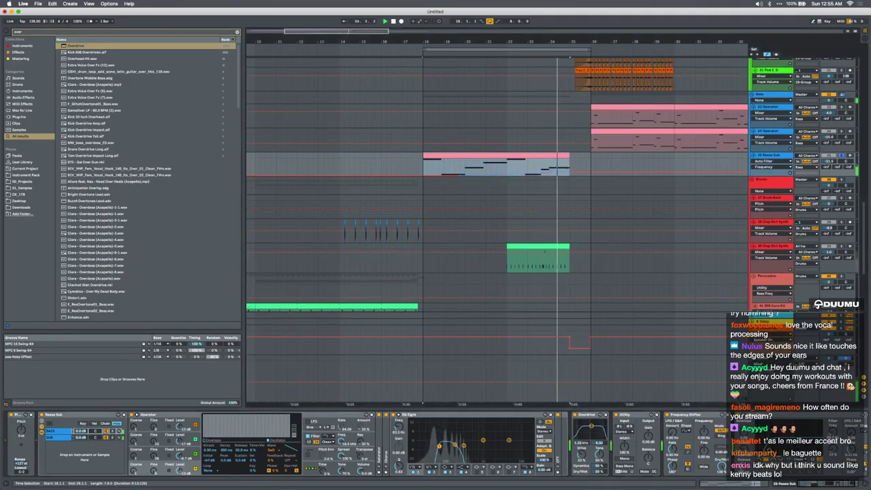
Hide the automation lanes and the Reese Sub track's device view
{"action": "left_click", "coordinate": [462, 170]}
{"action": "left_click", "coordinate": [487, 171]}
{"action": "key", "text": "a"}
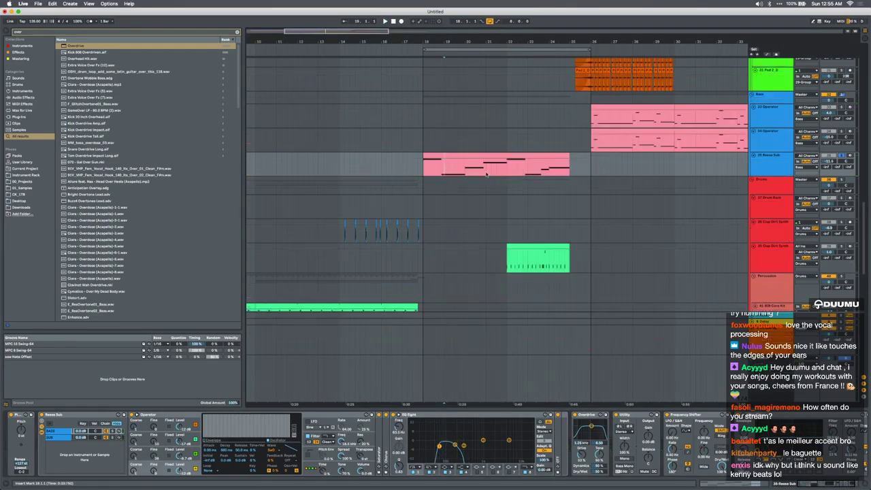
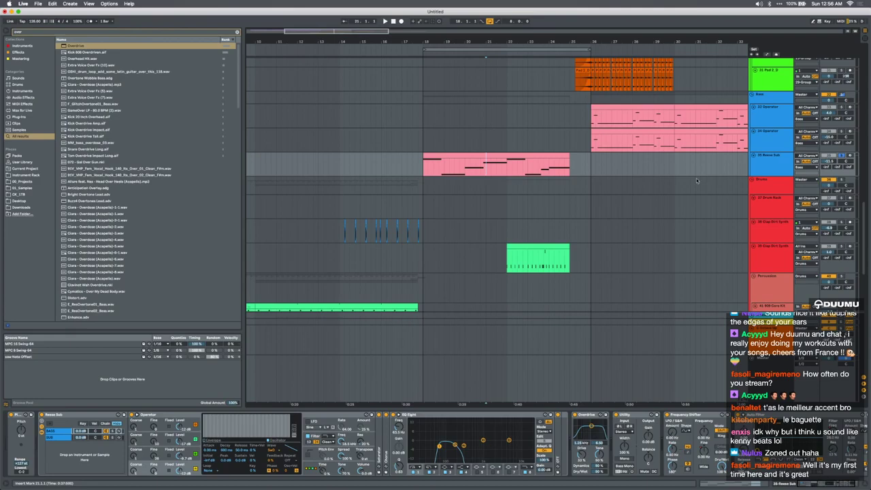
{"action": "left_click", "coordinate": [759, 166]}
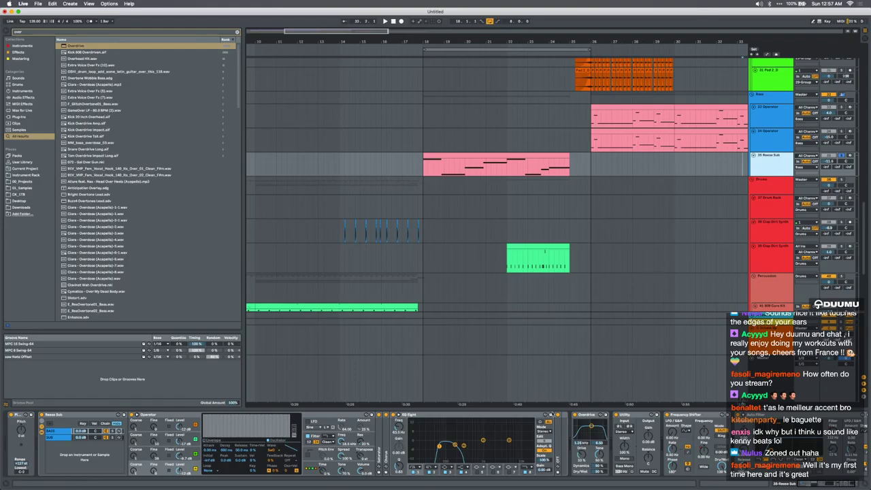
{"action": "key", "text": "alt+super+l"}
{"action": "scroll", "coordinate": [484, 243], "scroll_direction": "up", "scroll_amount": 2}
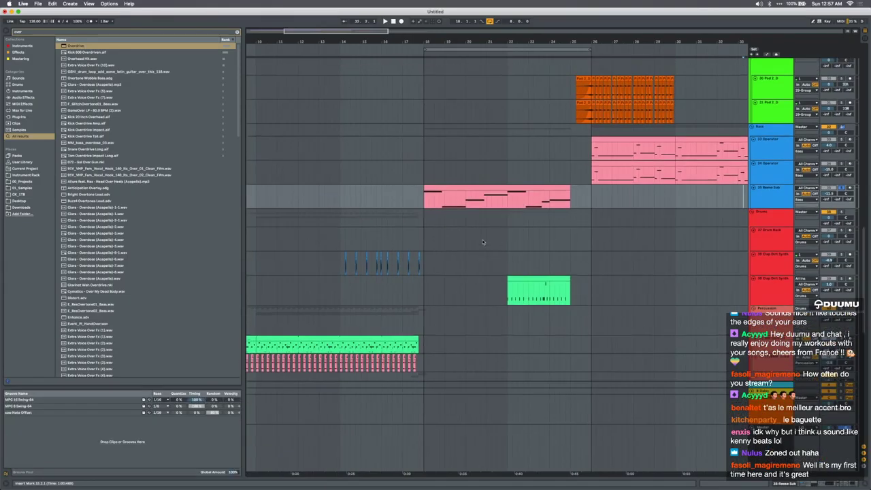
Turn off solo on the Reese Sub track
{"action": "left_click", "coordinate": [787, 203]}
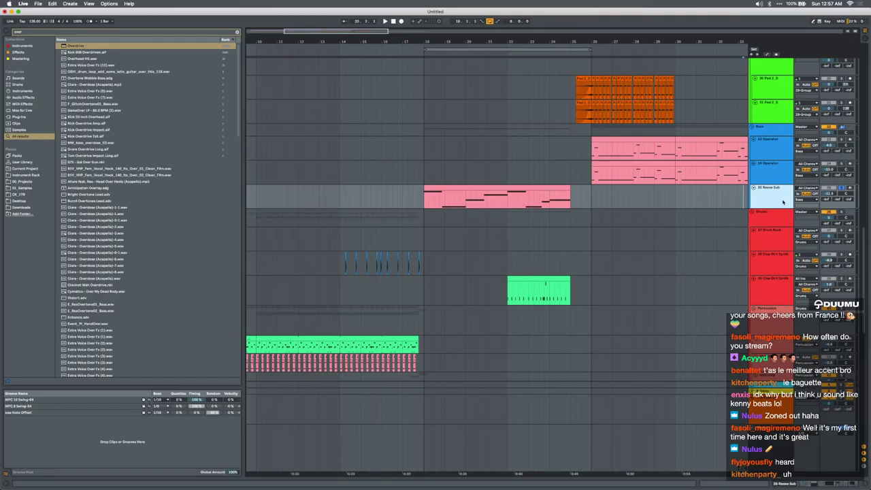
{"action": "left_click", "coordinate": [842, 189]}
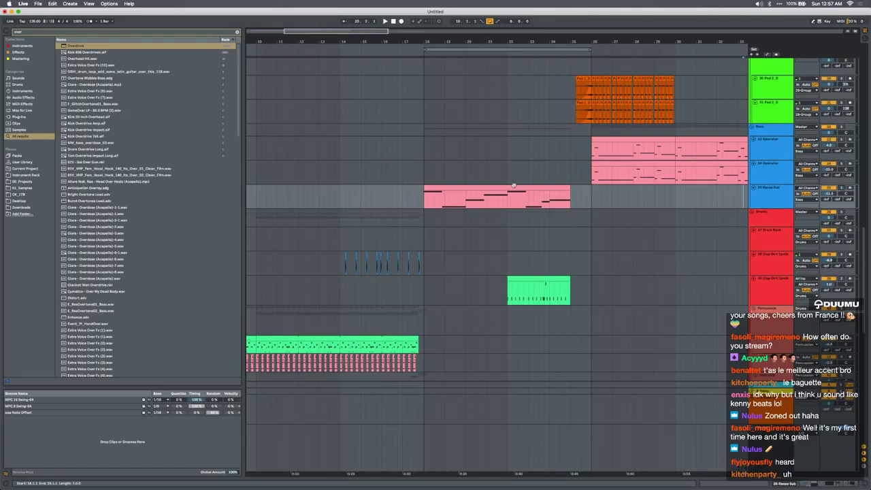
Add an Auto Filter followed by an Auto Pan to the Instruments group track
{"action": "scroll", "coordinate": [491, 159], "scroll_direction": "up", "scroll_amount": 15}
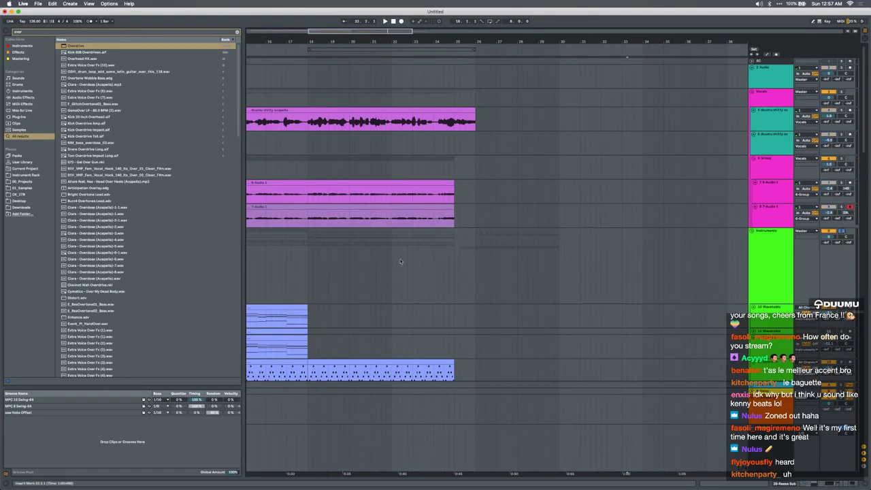
{"action": "left_click", "coordinate": [302, 266]}
{"action": "key", "text": "super+f"}
{"action": "key", "text": "BackSpace"}
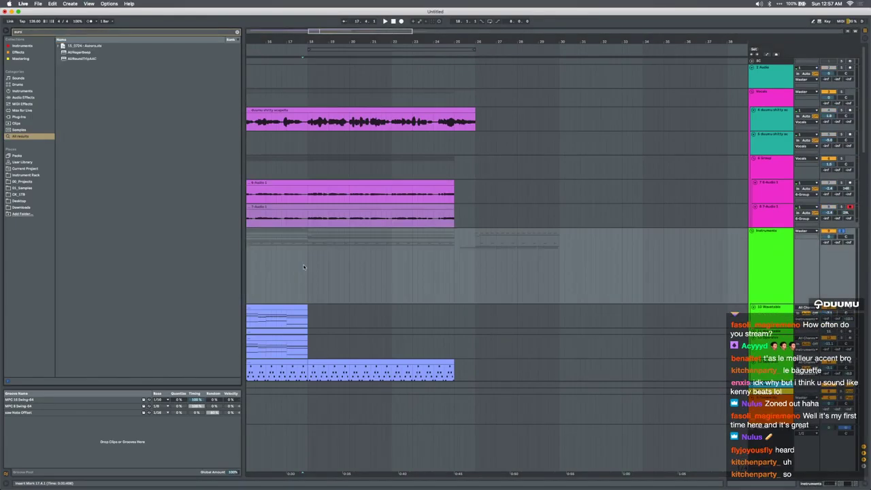
{"action": "type", "text": "auto"}
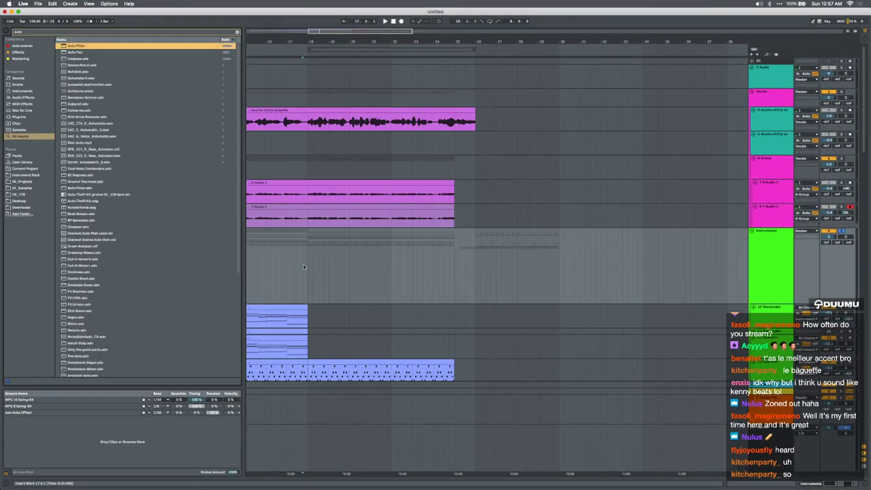
{"action": "key", "text": "Return"}
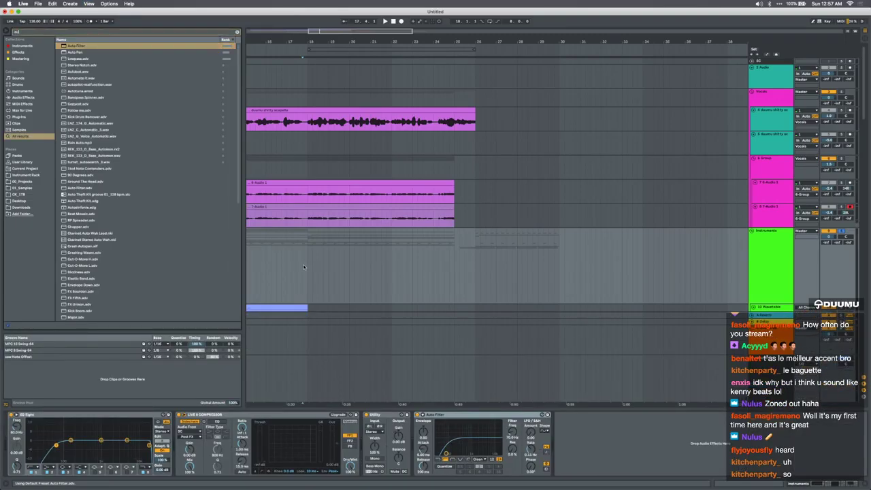
{"action": "key", "text": "Down"}
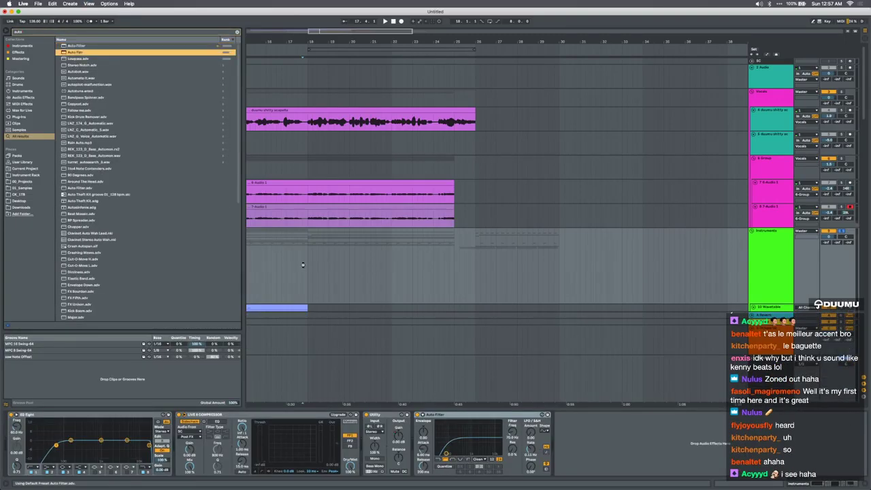
{"action": "key", "text": "Return"}
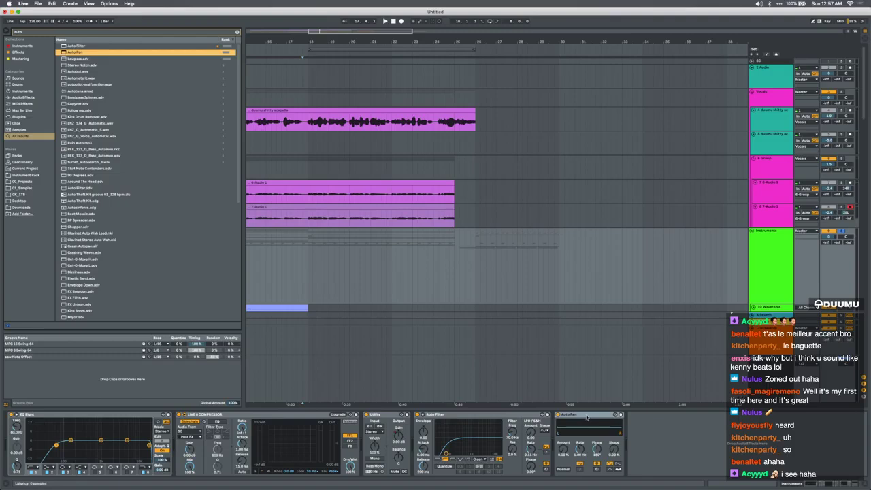
Group Auto Filter and Auto Pan into an Audio Effect Rack and lower the filter's cutoff frequency to its minimum
{"action": "left_click", "coordinate": [506, 417], "text": "shift"}
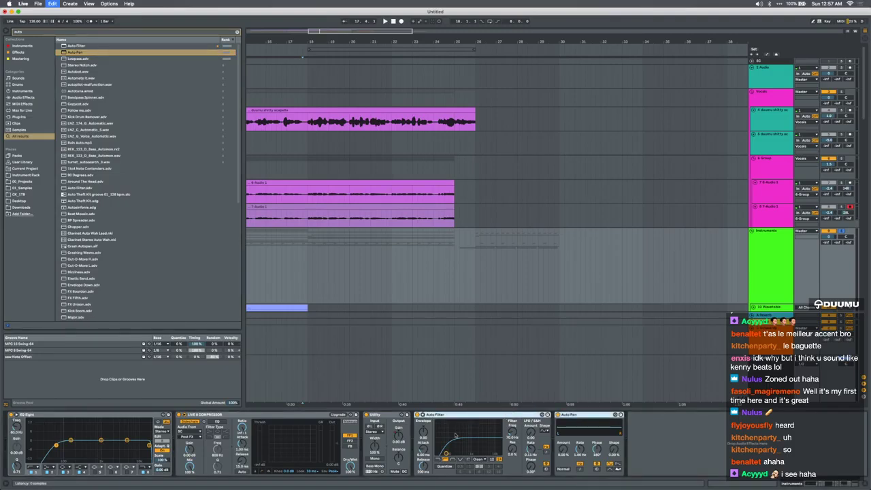
{"action": "key", "text": "super+g"}
{"action": "left_click_drag", "start_coordinate": [453, 453], "coordinate": [444, 454]}
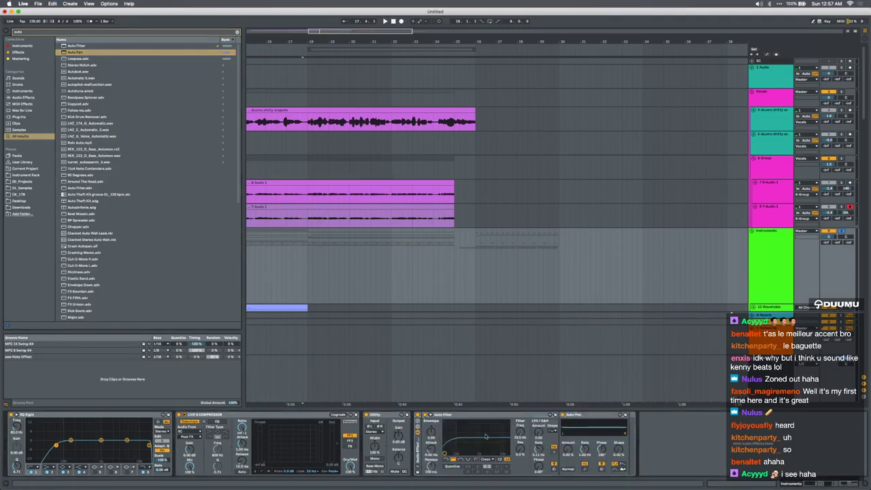
{"action": "left_click_drag", "start_coordinate": [521, 457], "coordinate": [521, 454]}
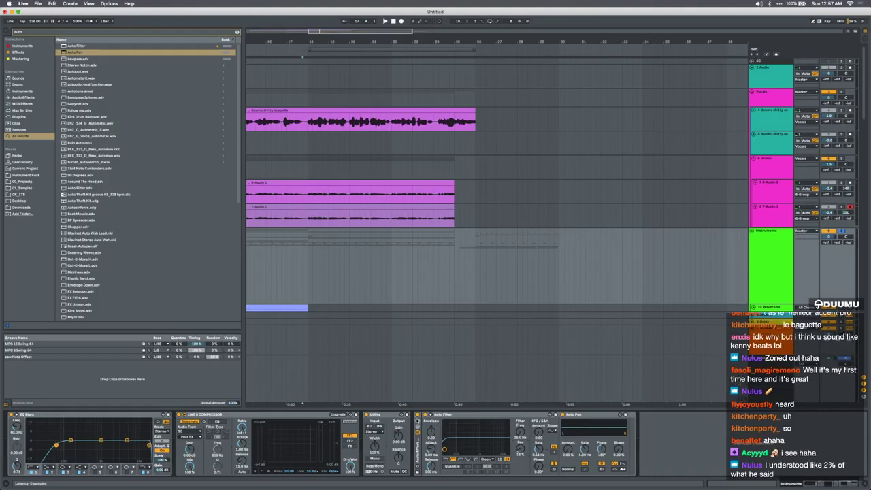
Show the rack's macros and map Auto Filter Frequency, Auto Pan Amount and Auto Pan Frequency to Macro 1
{"action": "left_click", "coordinate": [419, 420]}
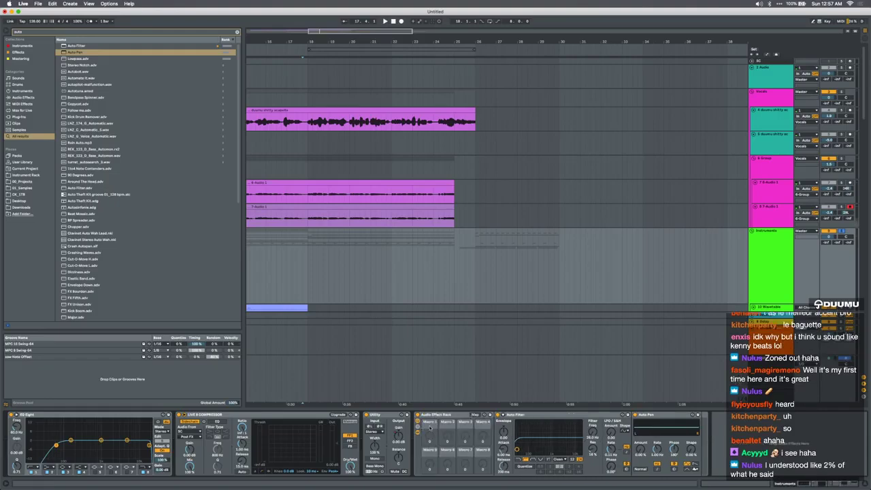
{"action": "left_click", "coordinate": [475, 415]}
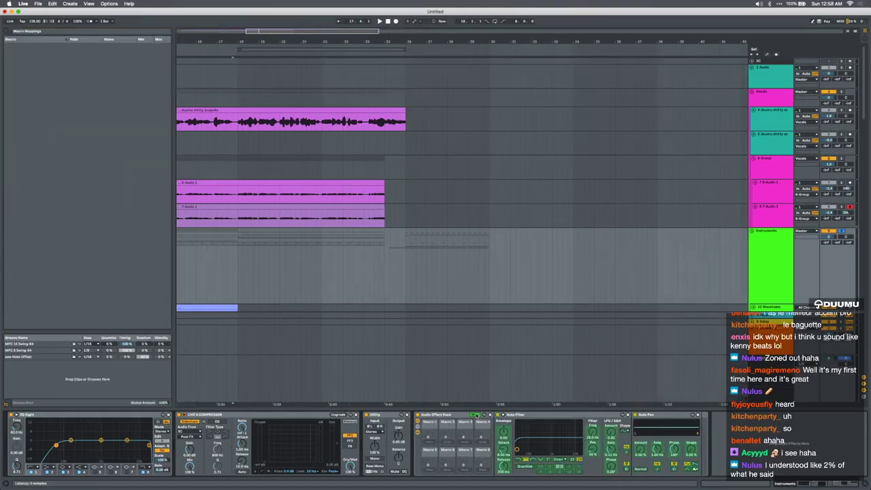
{"action": "left_click", "coordinate": [432, 442]}
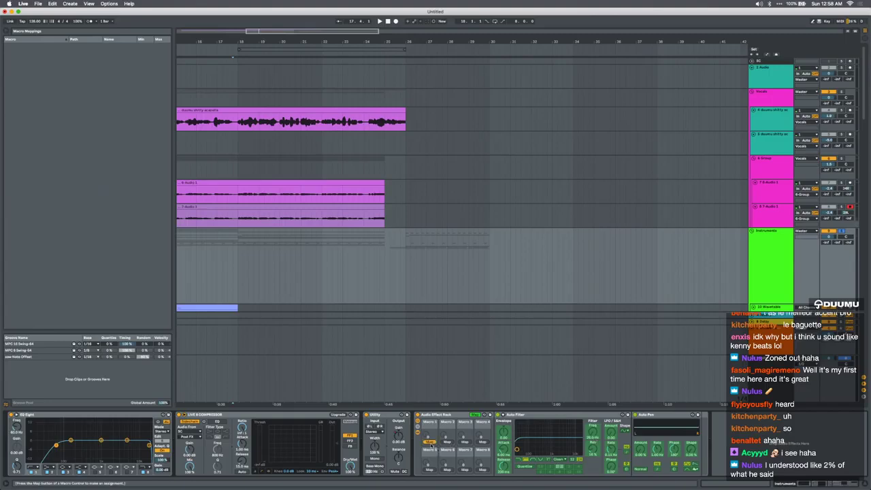
{"action": "left_click", "coordinate": [640, 448]}
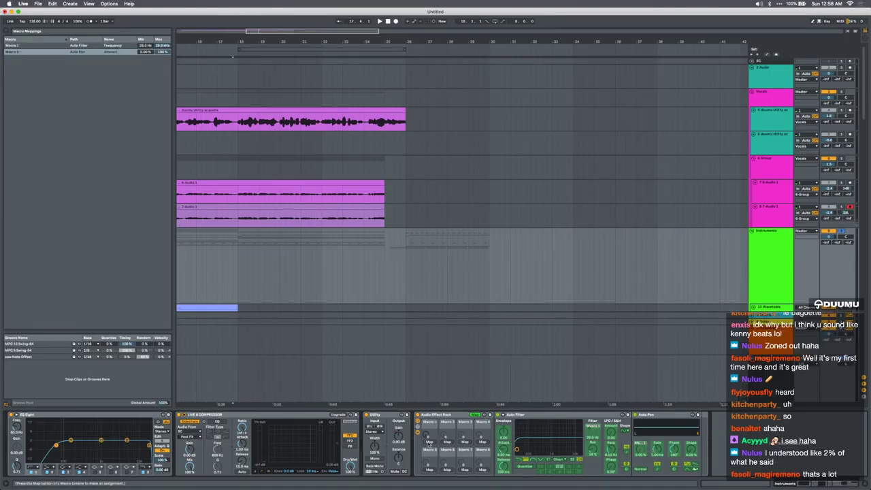
{"action": "left_click", "coordinate": [430, 443]}
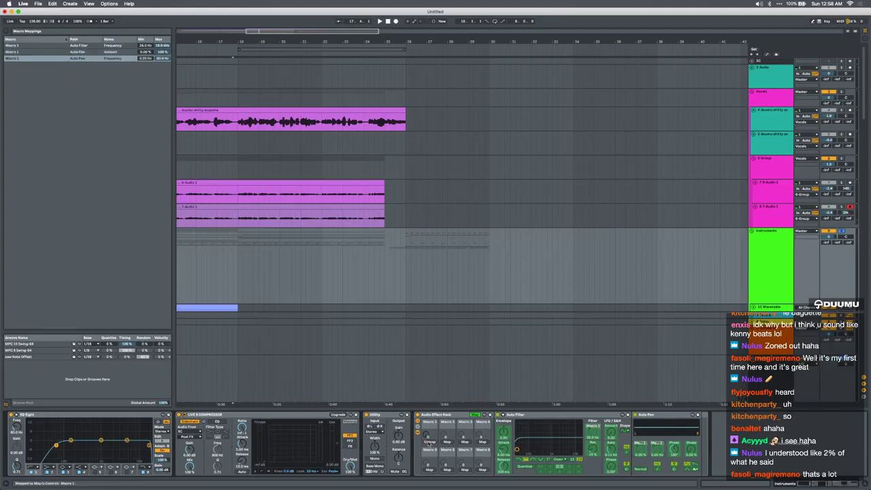
Map the Device On switches of Auto Filter and Auto Pan to Macro 1
{"action": "left_click", "coordinate": [498, 415]}
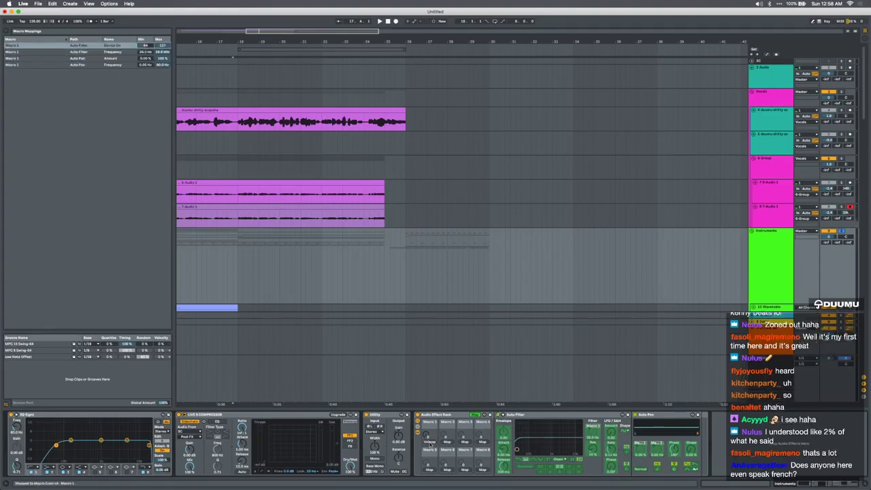
{"action": "left_click", "coordinate": [632, 414]}
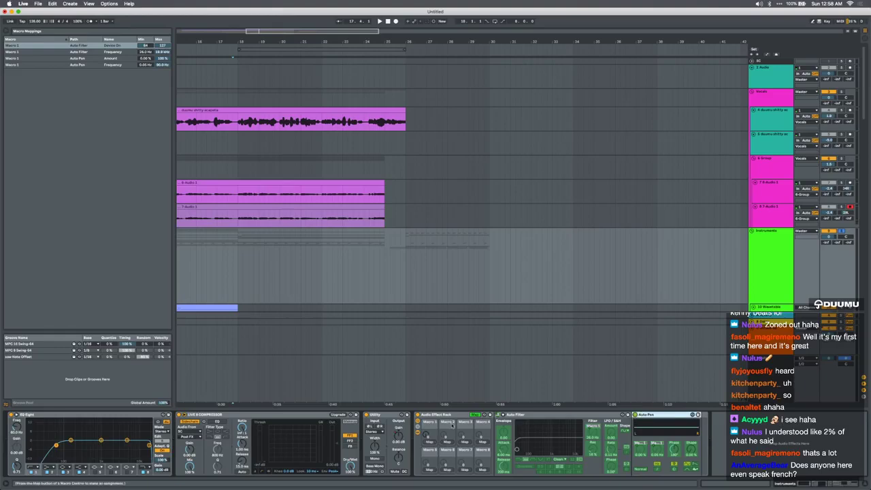
{"action": "left_click", "coordinate": [429, 442]}
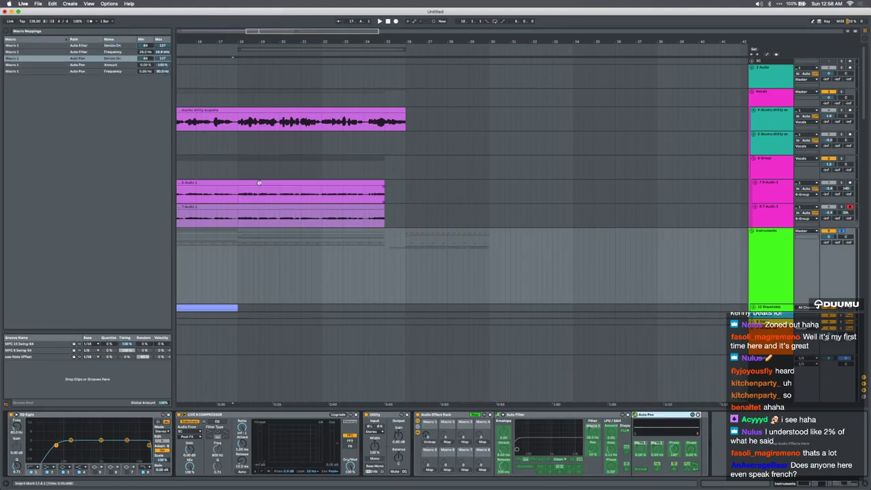
Set the minimum of both Device On mappings, for Auto Pan and Auto Filter, to 1
{"action": "left_click", "coordinate": [145, 59]}
{"action": "type", "text": "1"}
{"action": "key", "text": "Return"}
{"action": "left_click", "coordinate": [145, 46]}
{"action": "type", "text": "1"}
{"action": "key", "text": "Return"}
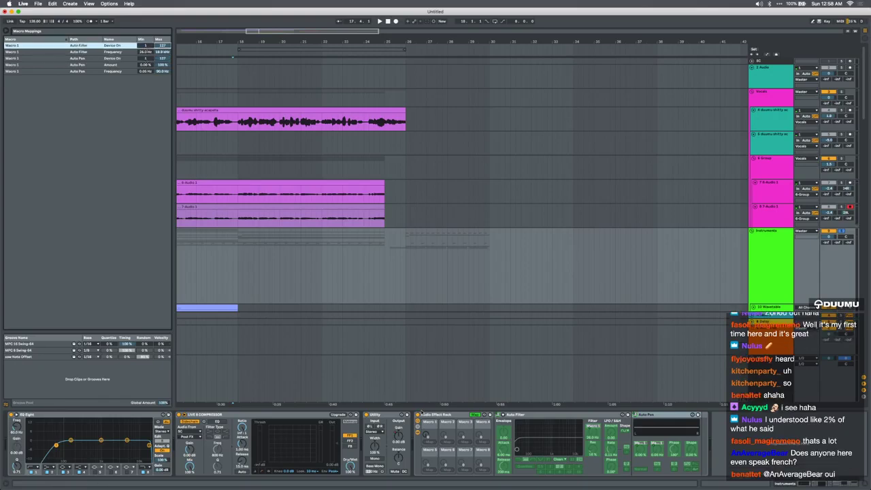
Leave macro mapping and nudge Macro 1 above zero to test how it switches the two devices on
{"action": "left_click", "coordinate": [474, 414]}
{"action": "left_click", "coordinate": [431, 436]}
{"action": "left_click_drag", "start_coordinate": [429, 436], "coordinate": [429, 434]}
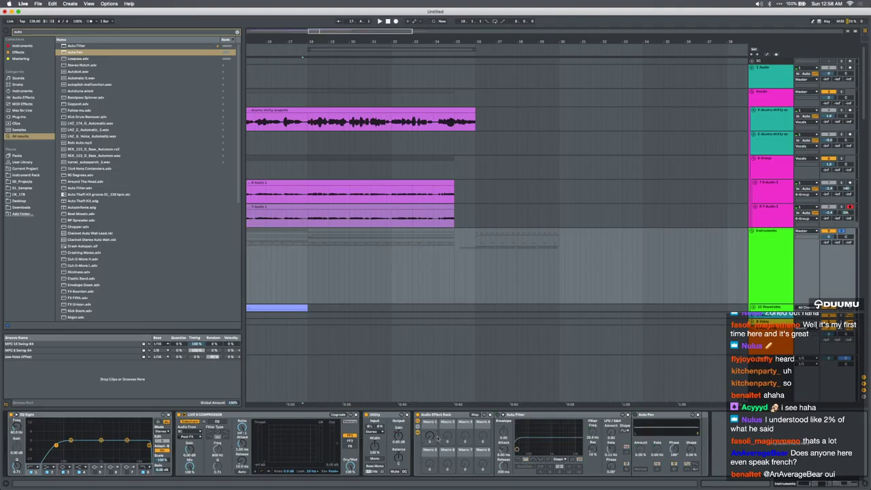
{"action": "left_click", "coordinate": [475, 414]}
{"action": "left_click", "coordinate": [475, 415]}
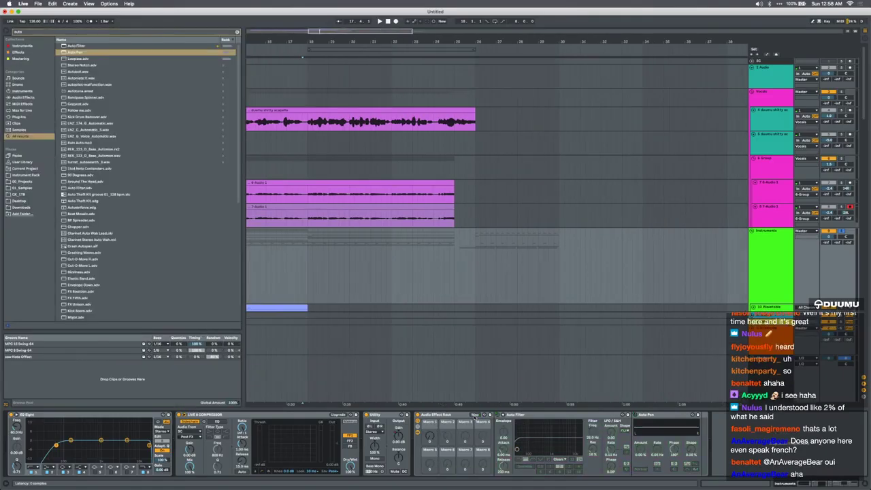
Reopen the rack's macro mappings and turn Macro 1 up to 127
{"action": "left_click", "coordinate": [474, 414]}
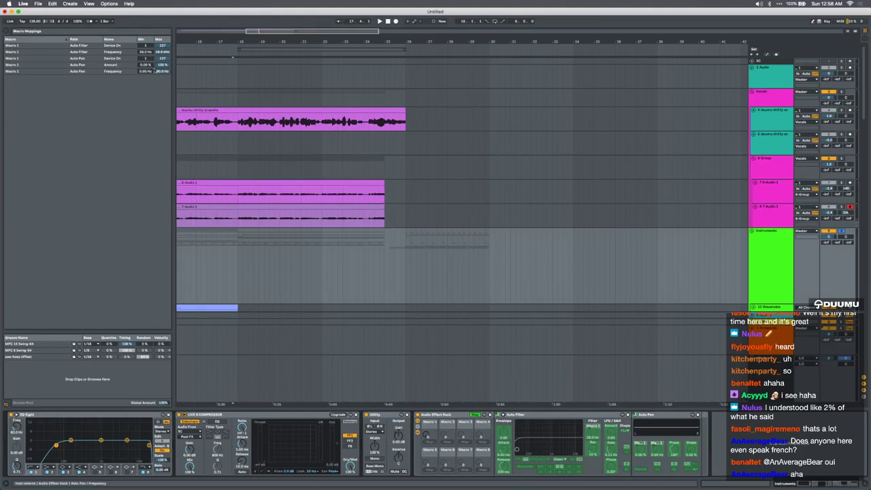
{"action": "left_click", "coordinate": [150, 71]}
{"action": "left_click", "coordinate": [117, 58]}
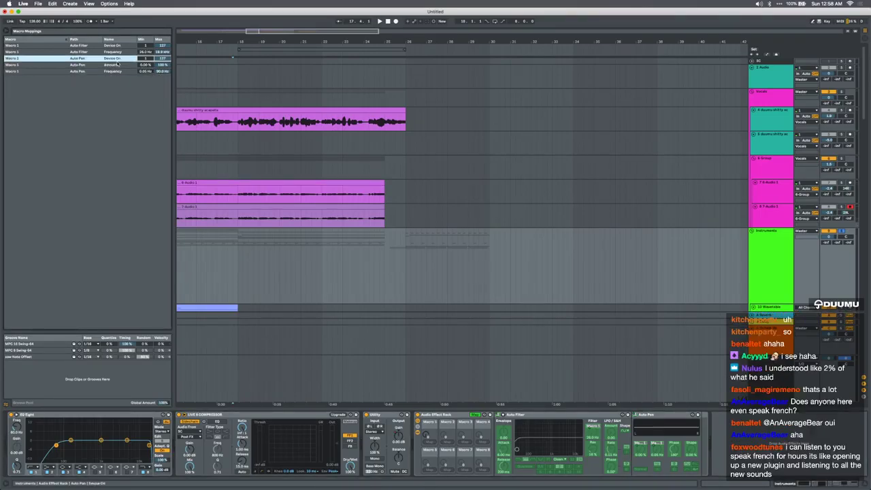
{"action": "left_click", "coordinate": [116, 52]}
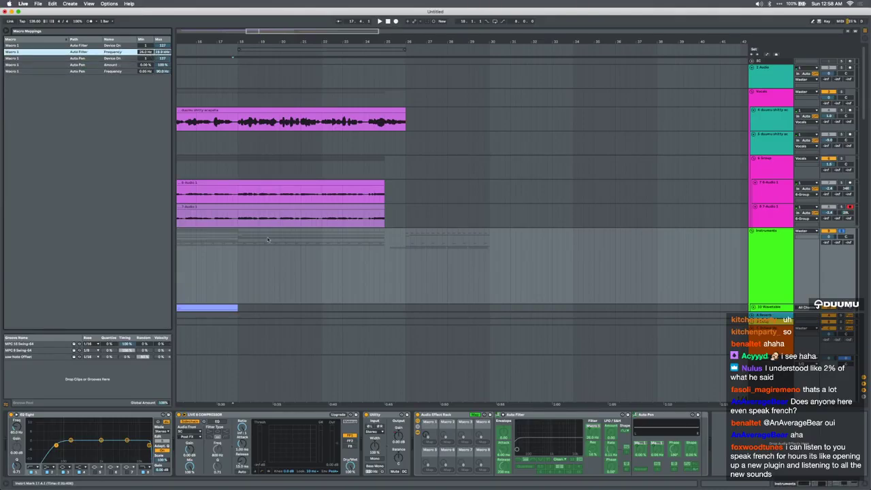
{"action": "left_click_drag", "start_coordinate": [427, 435], "coordinate": [427, 361]}
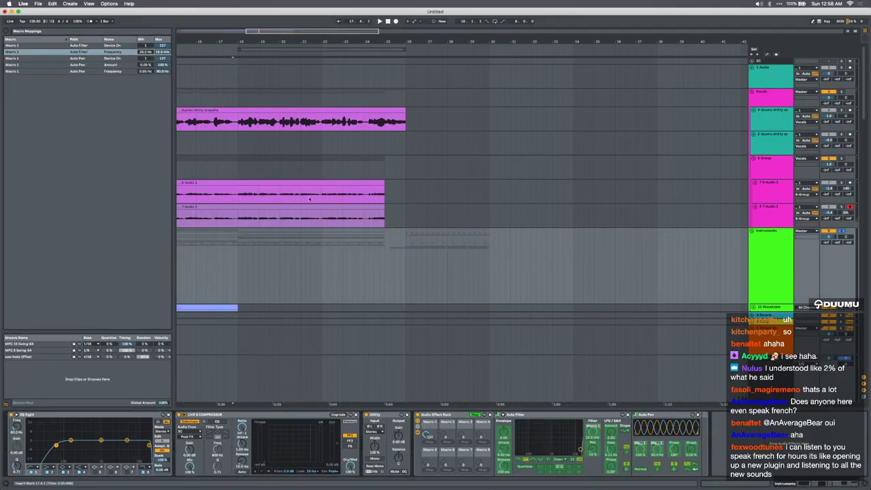
Try 3 kHz and a slightly lower value as the maximum of the Auto Filter Frequency mapping
{"action": "left_click", "coordinate": [163, 52]}
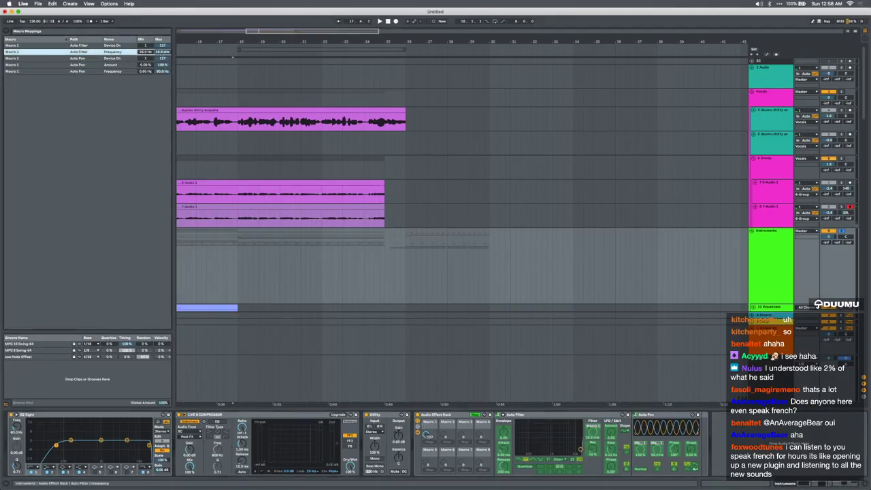
{"action": "left_click", "coordinate": [161, 52]}
{"action": "type", "text": "3000"}
{"action": "key", "text": "Return"}
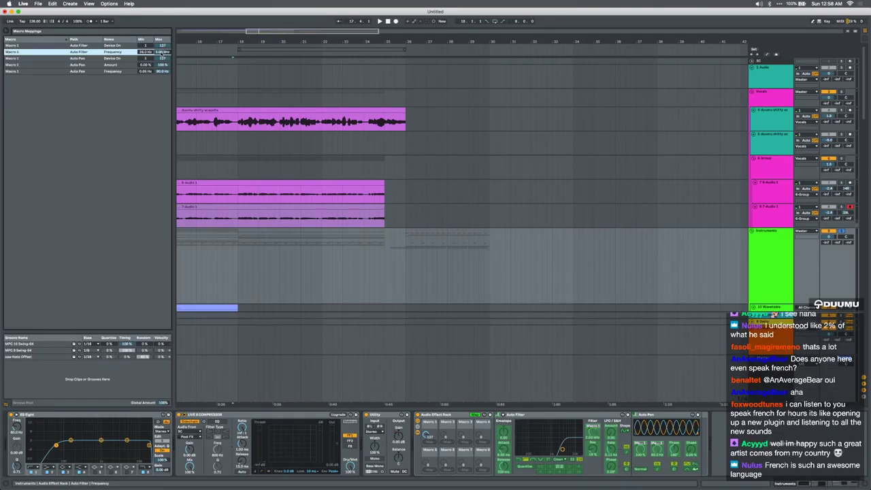
{"action": "type", "text": "5"}
{"action": "key", "text": "Return"}
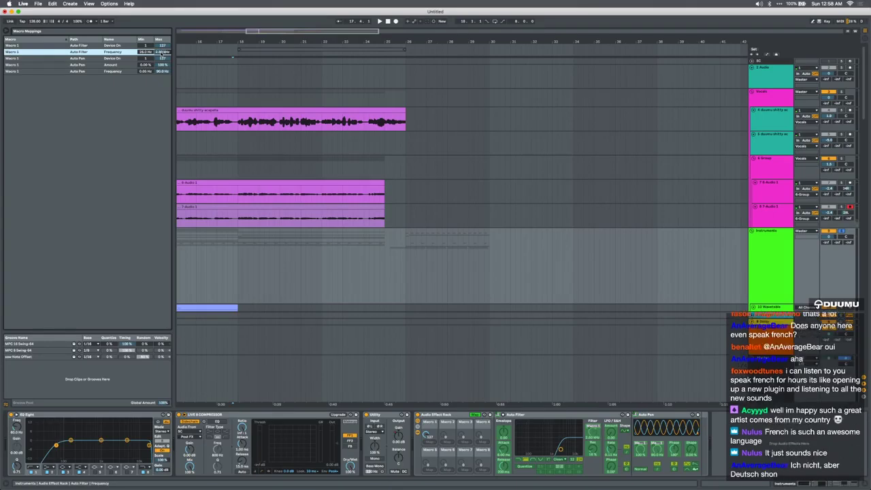
Set the maximum of the Auto Filter Frequency mapping to 800 Hz
{"action": "key", "text": "Return"}
{"action": "type", "text": "800"}
{"action": "key", "text": "Return"}
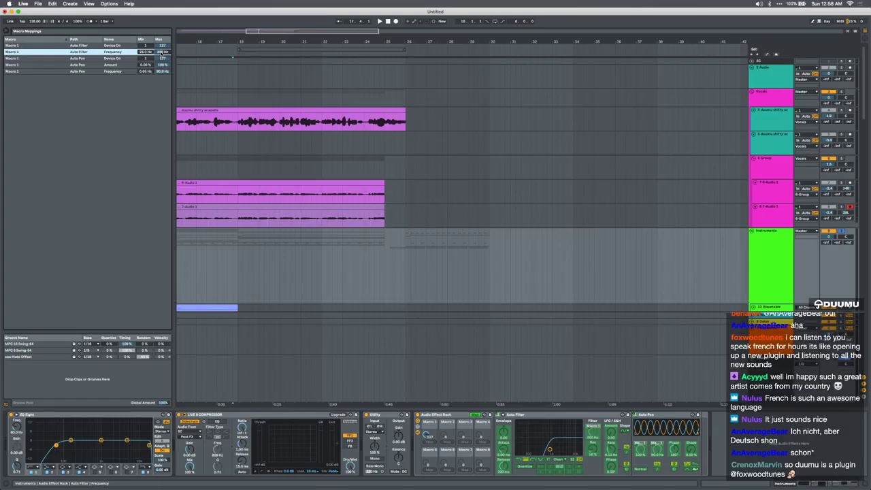
Play the arrangement from about bar 21 to hear the rack on the Instruments group
{"action": "left_click", "coordinate": [332, 169]}
{"action": "key", "text": "space"}
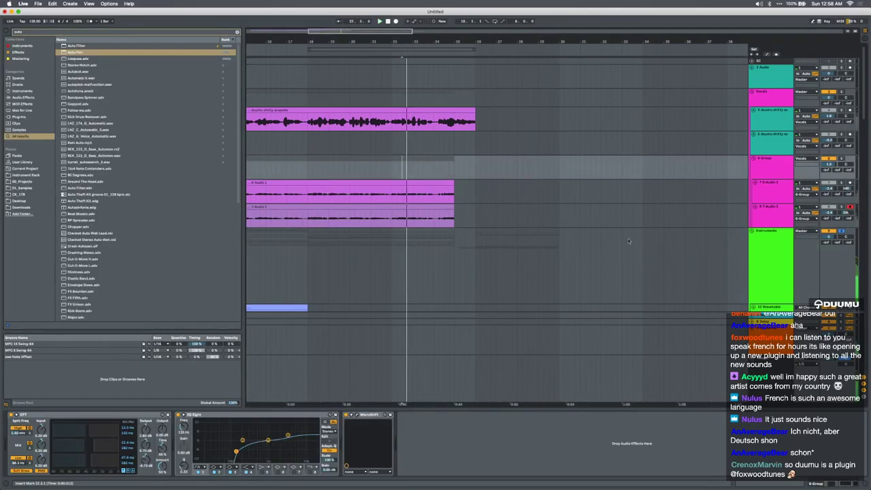
{"action": "left_click", "coordinate": [365, 252]}
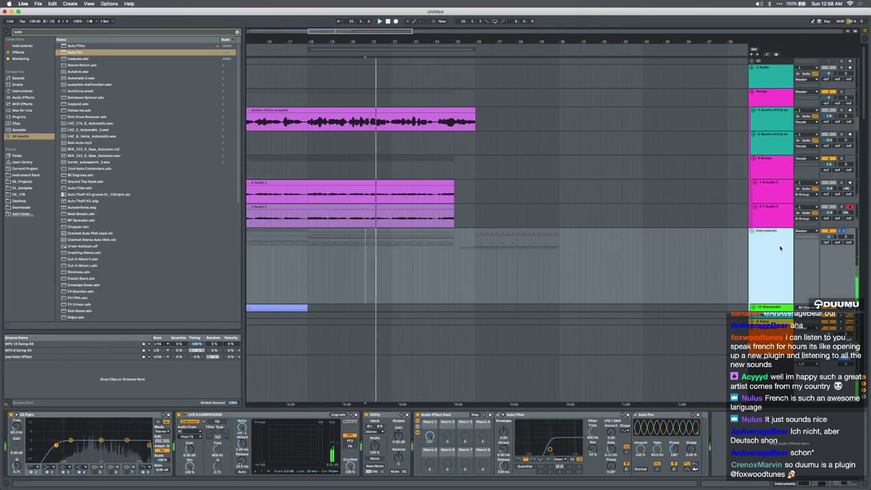
Lower the maximum of Macro 1's Auto Pan Frequency mapping and audition the result
{"action": "left_click", "coordinate": [475, 414]}
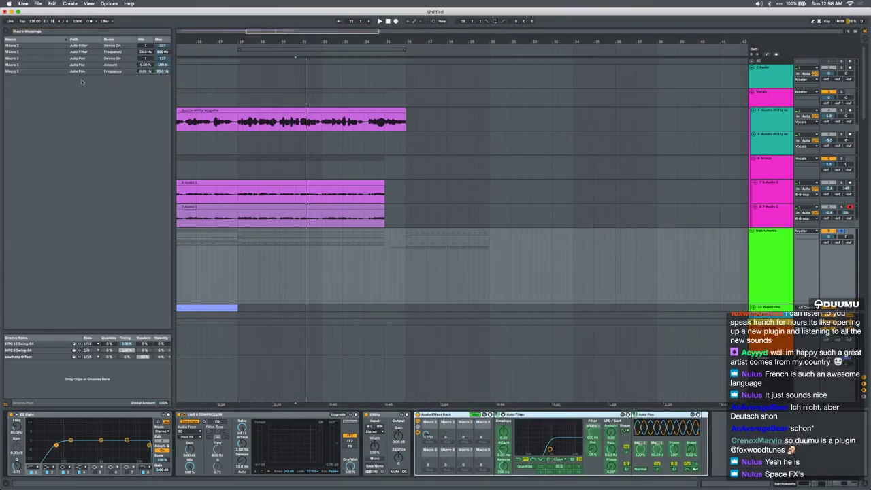
{"action": "left_click", "coordinate": [166, 71]}
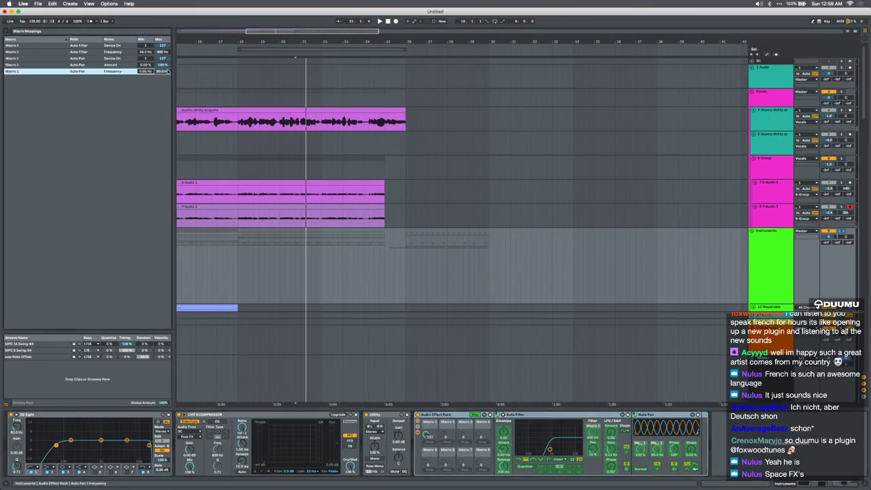
{"action": "key", "text": "space"}
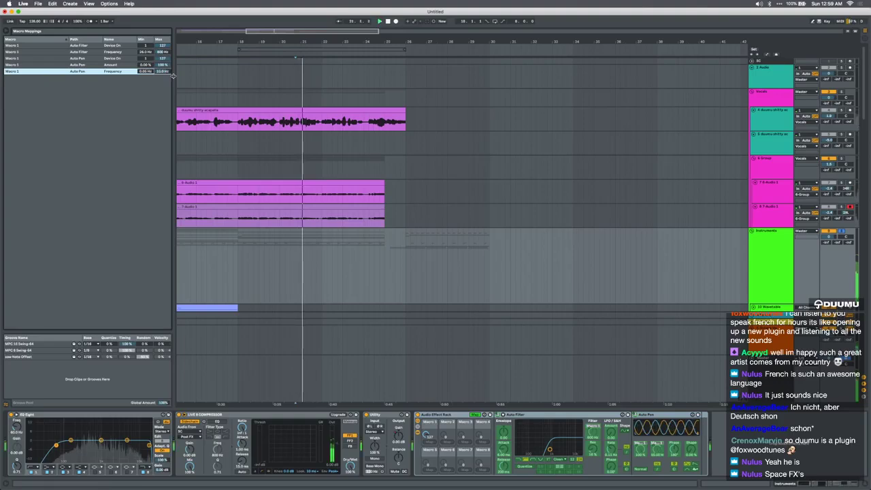
Set the maximum of Macro 1's Auto Pan Frequency mapping to 15 Hz and audition the rack with the macro turned up
{"action": "type", "text": "15000"}
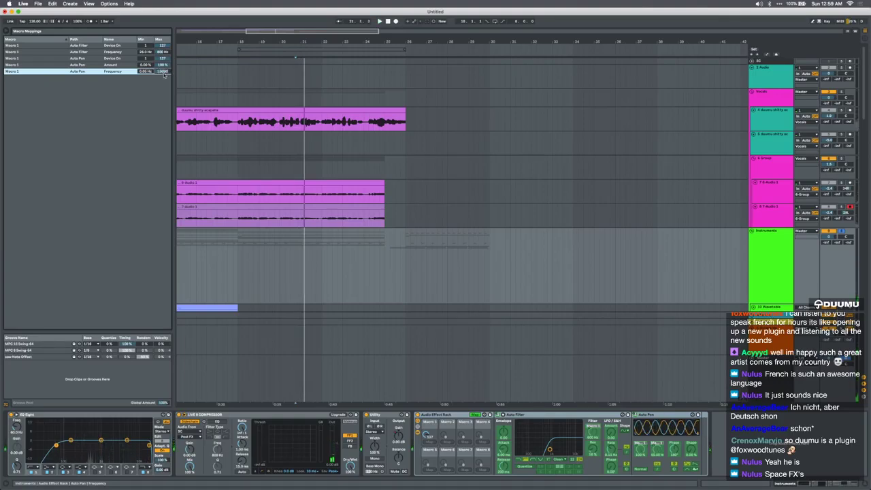
{"action": "key", "text": "Return"}
{"action": "key", "text": "space"}
{"action": "key", "text": "space"}
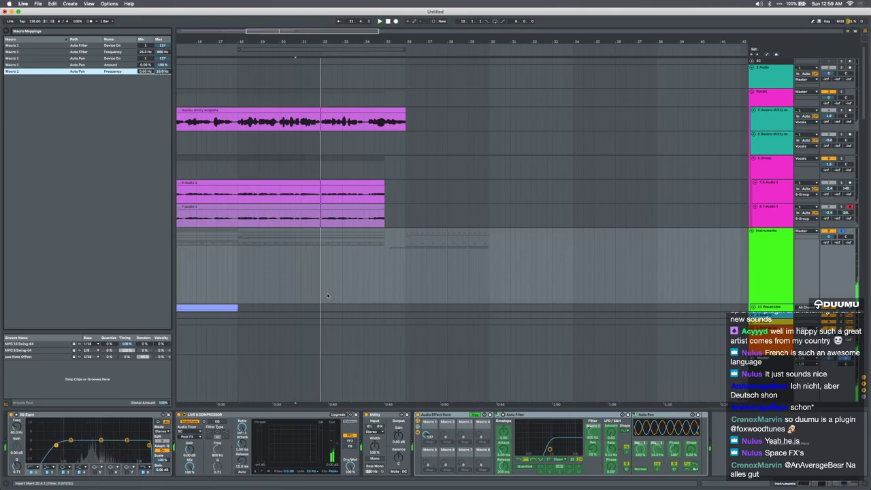
{"action": "left_click", "coordinate": [476, 414]}
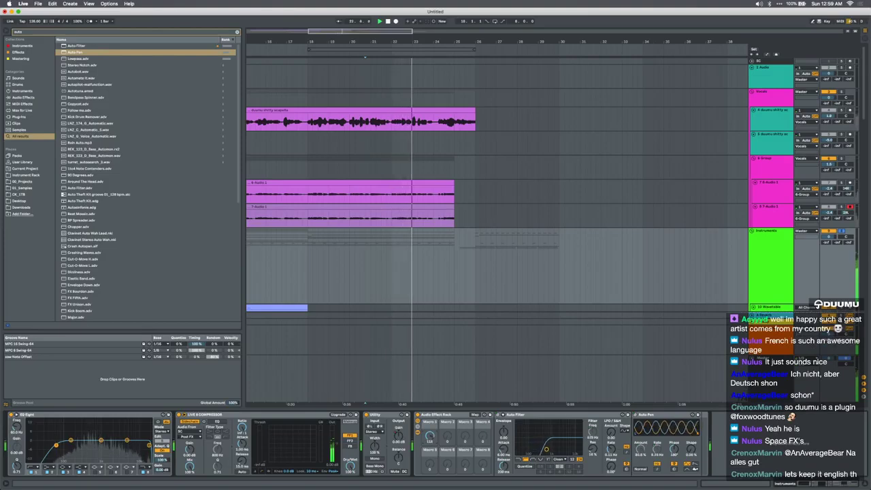
{"action": "key", "text": "space"}
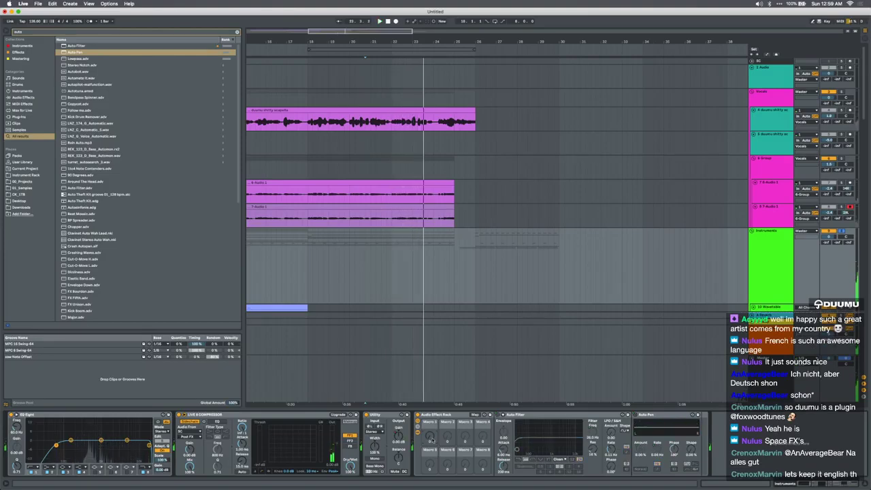
Rename the audio effect rack to Build Rack and save it as a preset in the User Library
{"action": "left_click", "coordinate": [433, 414]}
{"action": "key", "text": "super+r"}
{"action": "type", "text": "Buil"}
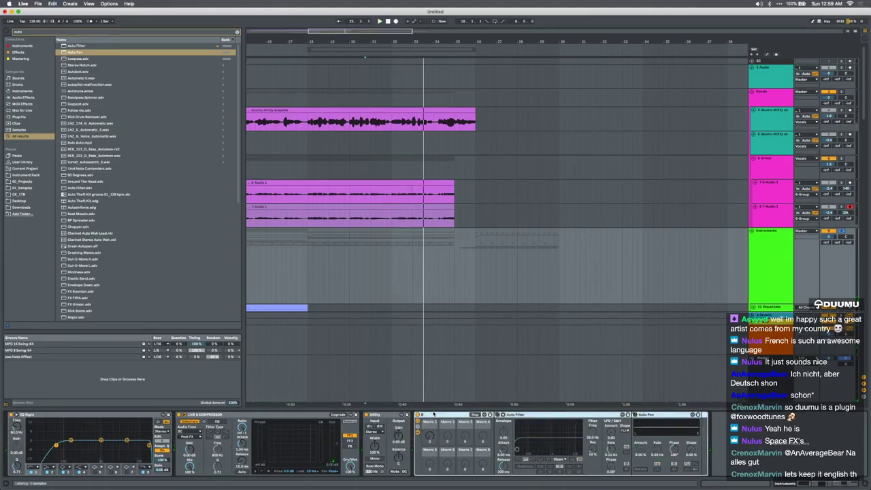
{"action": "left_click", "coordinate": [489, 415]}
{"action": "key", "text": "Return"}
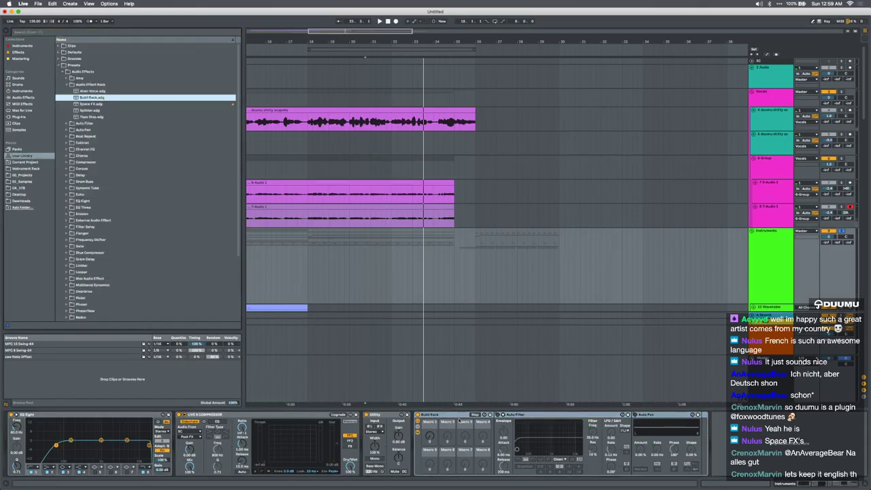
Move the Build Rack to the start of the Instruments device chain, before EQ Eight, and check its macro mappings
{"action": "left_click", "coordinate": [429, 439]}
{"action": "left_click", "coordinate": [431, 415]}
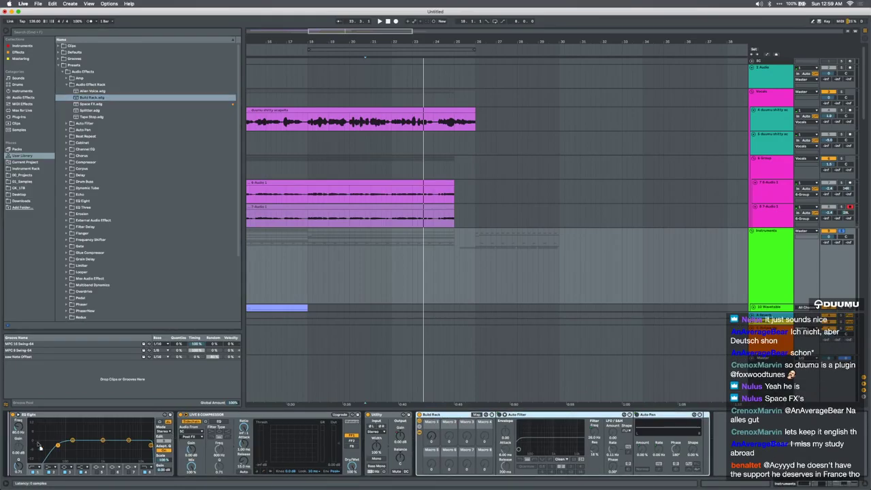
{"action": "left_click_drag", "start_coordinate": [31, 443], "coordinate": [30, 443]}
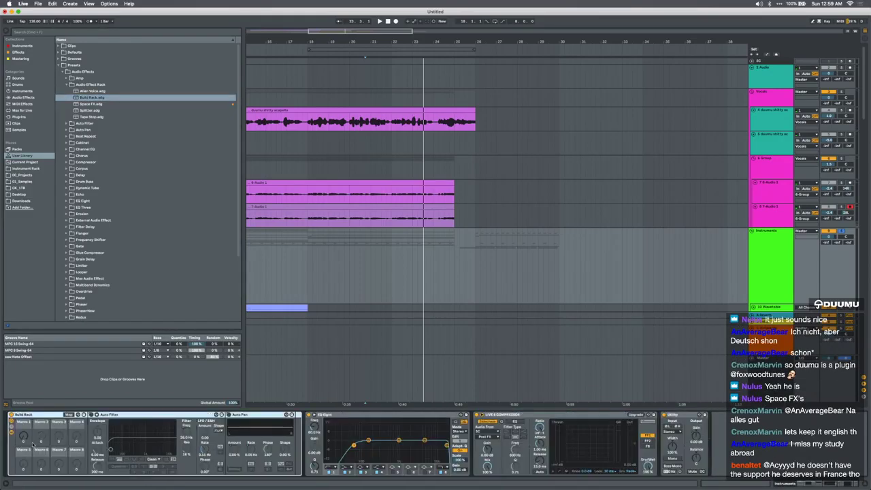
{"action": "left_click", "coordinate": [68, 414]}
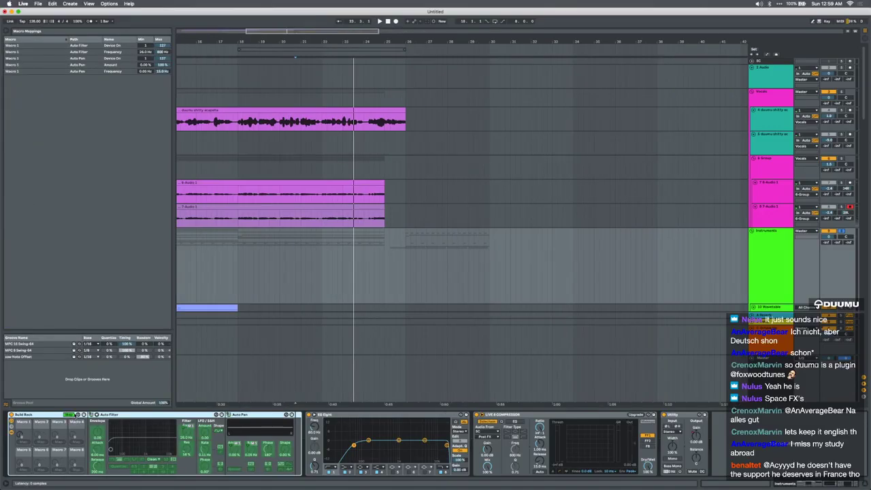
{"action": "left_click", "coordinate": [69, 414]}
Automate the Build Rack's Macro 1 on the Instruments group, ramping from 0 at bar 22 to 127 at bar 25, then dropping to 0
{"action": "left_click_drag", "start_coordinate": [25, 435], "coordinate": [26, 437]}
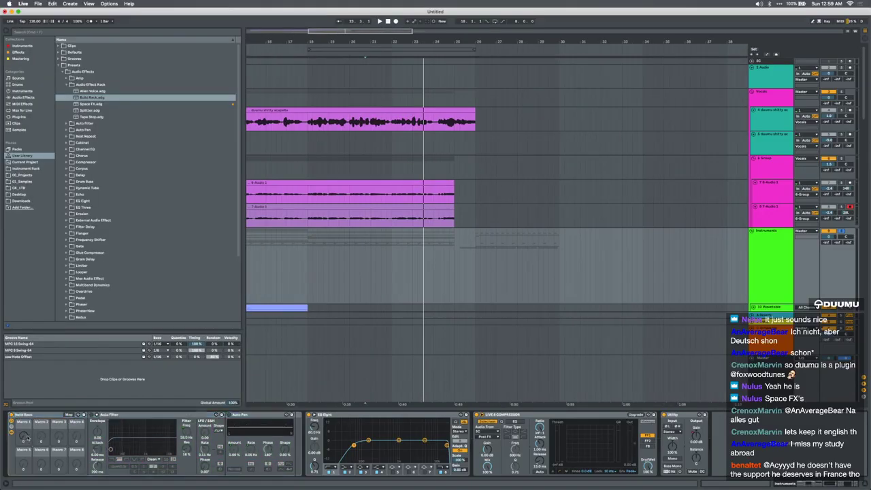
{"action": "key", "text": "a"}
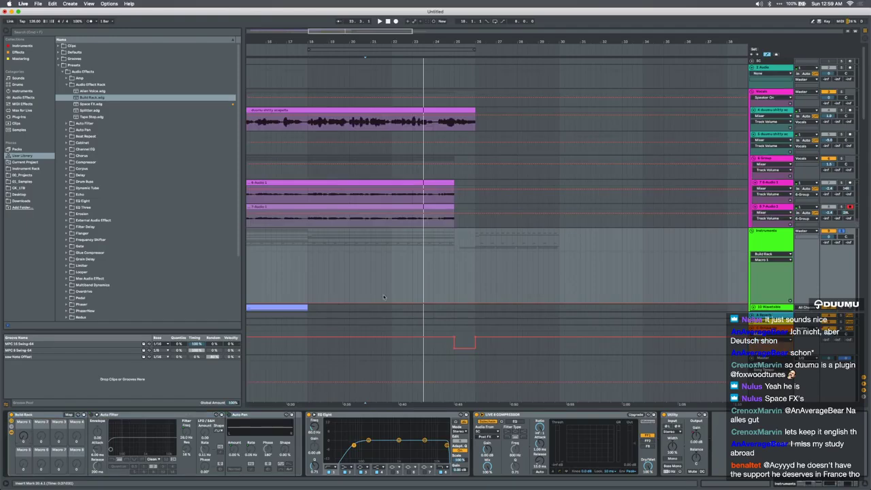
{"action": "left_click", "coordinate": [392, 303]}
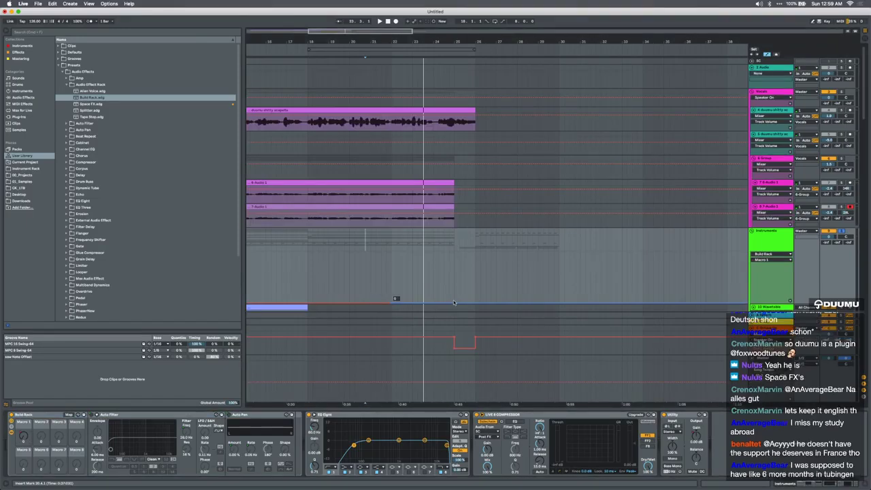
{"action": "mouse_move", "coordinate": [454, 303]}
{"action": "left_mouse_down"}
{"action": "mouse_move", "coordinate": [456, 252]}
{"action": "mouse_move", "coordinate": [456, 304]}
{"action": "left_mouse_up"}
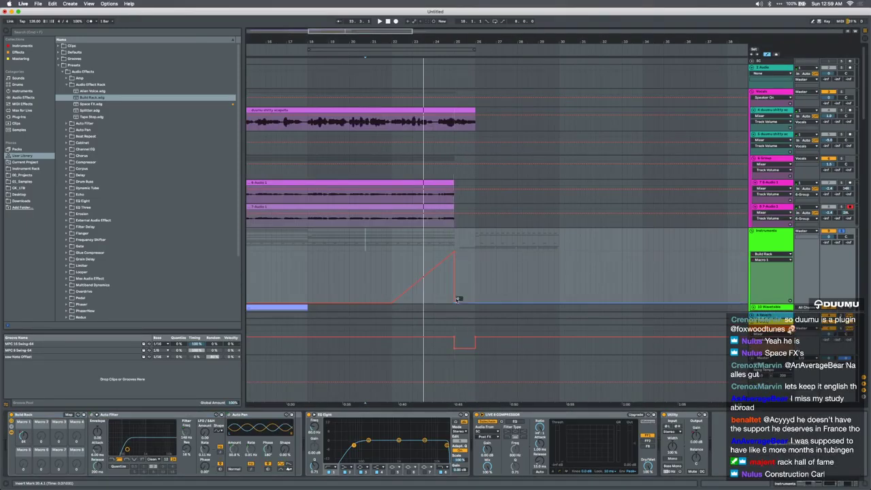
Play the arrangement from about bar 21 to audition the Macro 1 ramp on the Instruments group
{"action": "left_click", "coordinate": [381, 269]}
{"action": "key", "text": "space"}
{"action": "key", "text": "a"}
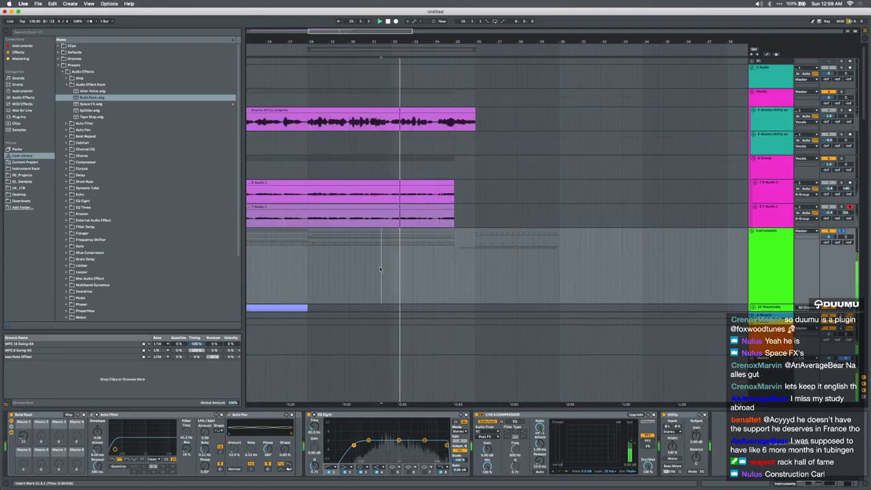
{"action": "key", "text": "a"}
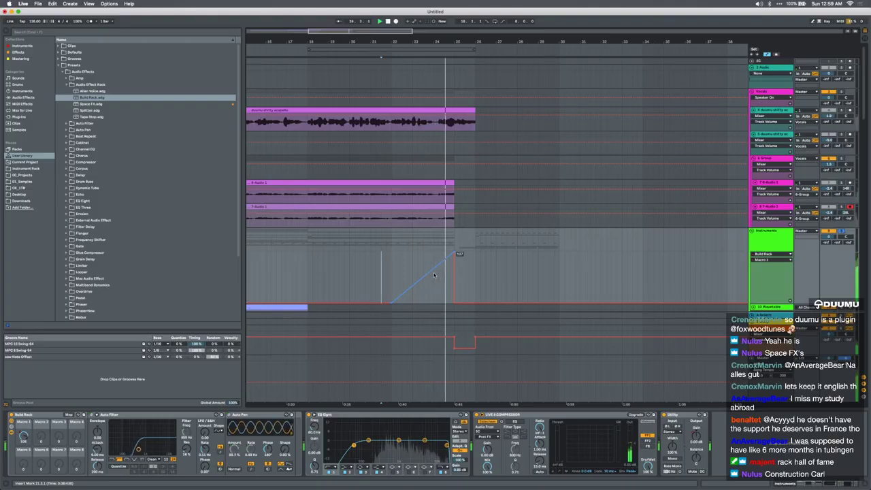
{"action": "key", "text": "a"}
{"action": "key", "text": "space"}
Unsolo the Instruments group and play the full mix from bar 17
{"action": "left_click", "coordinate": [841, 231]}
{"action": "left_click", "coordinate": [286, 256]}
{"action": "key", "text": "space"}
{"action": "scroll", "coordinate": [283, 256], "scroll_direction": "down", "scroll_amount": 2}
{"action": "scroll", "coordinate": [283, 255], "scroll_direction": "left", "scroll_amount": 2}
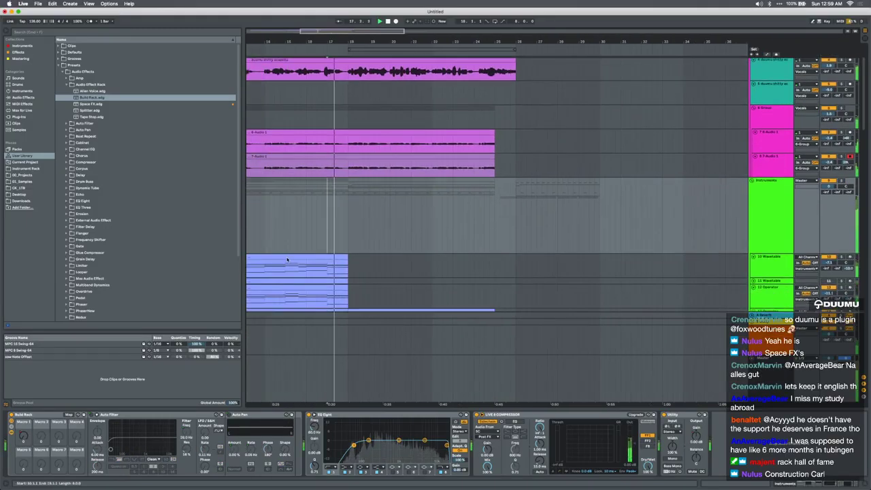
{"action": "scroll", "coordinate": [283, 256], "scroll_direction": "down", "scroll_amount": 4}
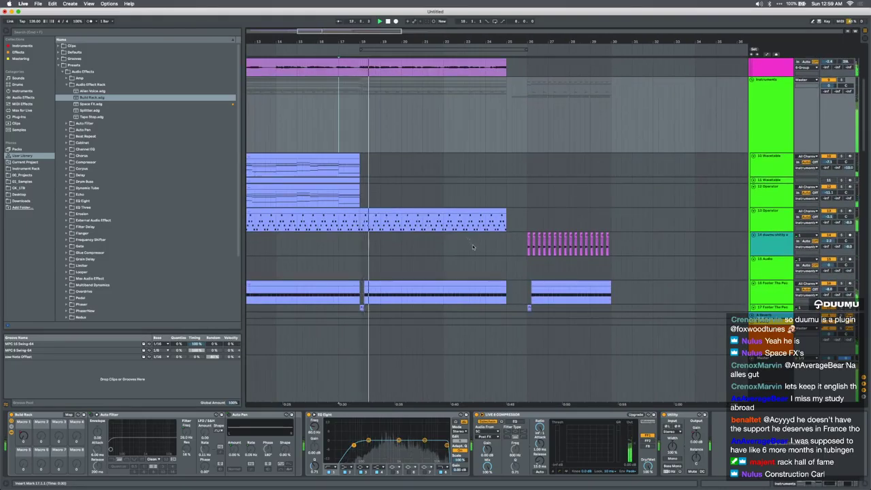
{"action": "scroll", "coordinate": [473, 247], "scroll_direction": "down", "scroll_amount": 5}
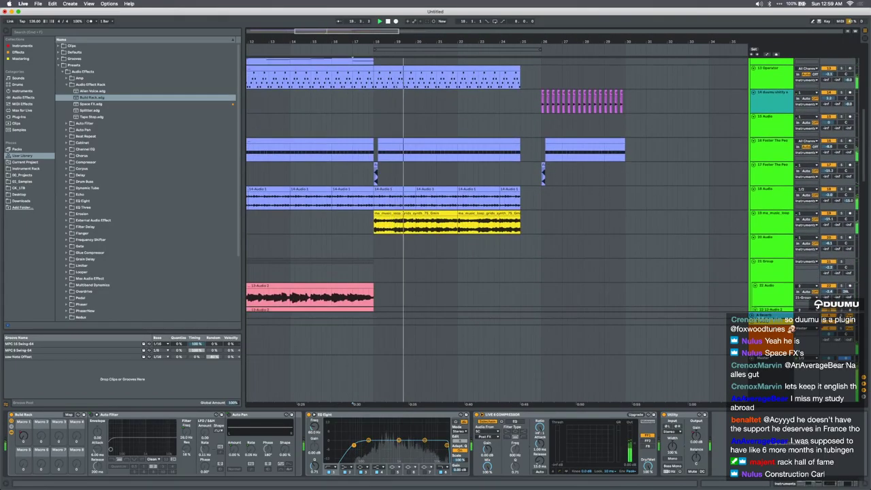
Delete the Auto Filter from the KUURO - Impact 02 track in the wet fx group
{"action": "left_click", "coordinate": [766, 370]}
{"action": "scroll", "coordinate": [582, 311], "scroll_direction": "down", "scroll_amount": 5}
{"action": "scroll", "coordinate": [582, 312], "scroll_direction": "down", "scroll_amount": 10}
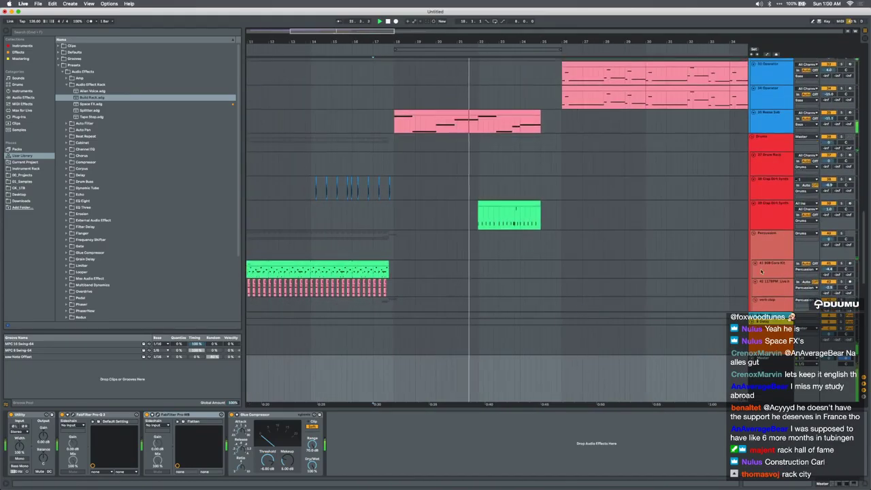
{"action": "scroll", "coordinate": [762, 266], "scroll_direction": "down", "scroll_amount": 8}
{"action": "left_click", "coordinate": [766, 214]}
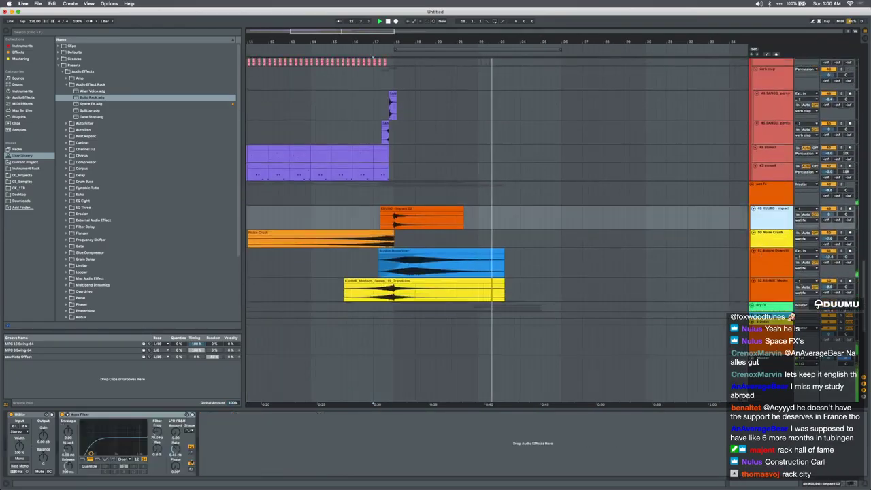
{"action": "left_click", "coordinate": [94, 416]}
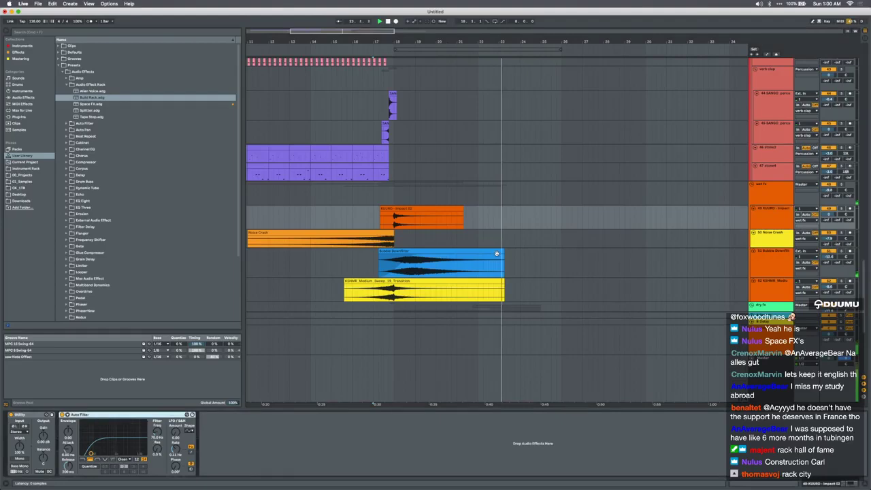
{"action": "key", "text": "Delete"}
Copy the Build Rack from the Instruments group and remove it from that chain
{"action": "scroll", "coordinate": [496, 254], "scroll_direction": "up", "scroll_amount": 10}
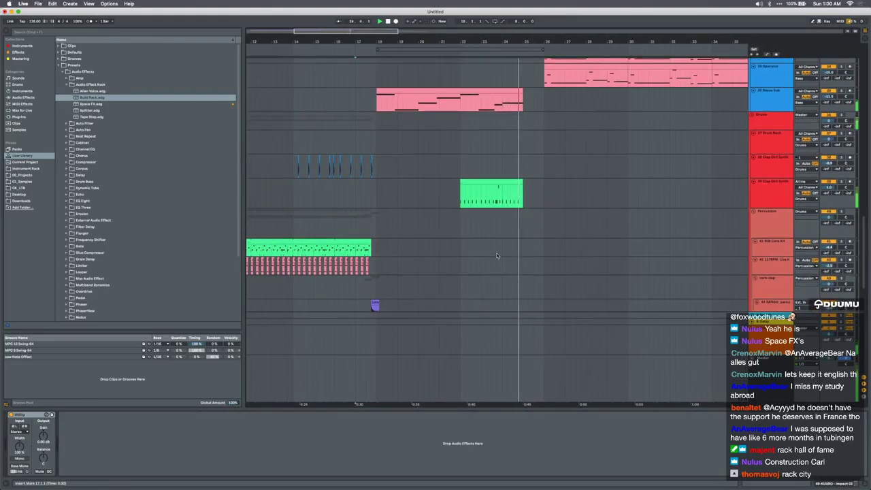
{"action": "scroll", "coordinate": [524, 245], "scroll_direction": "down", "scroll_amount": 15}
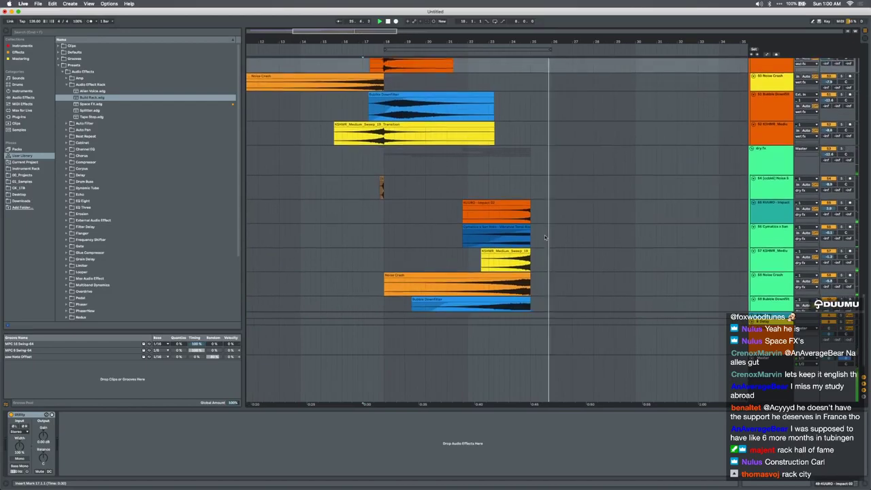
{"action": "scroll", "coordinate": [545, 236], "scroll_direction": "up", "scroll_amount": 3}
{"action": "left_click", "coordinate": [785, 192]}
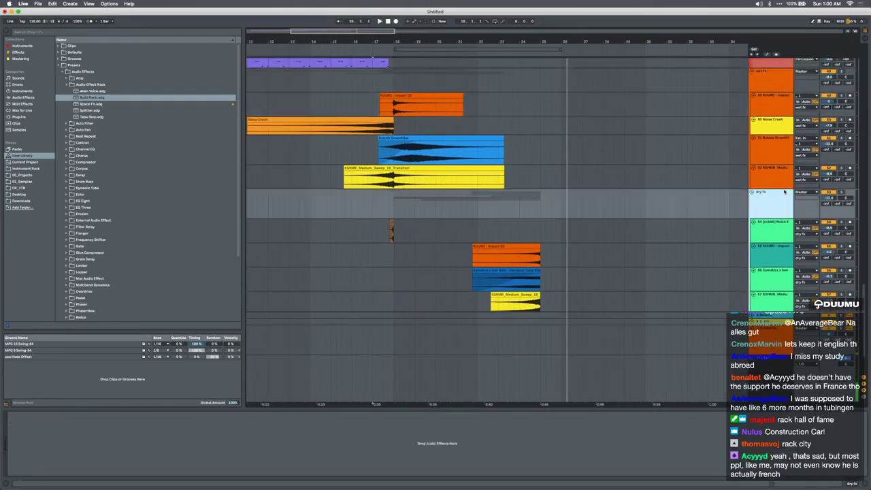
{"action": "scroll", "coordinate": [784, 192], "scroll_direction": "up", "scroll_amount": 15}
{"action": "left_click", "coordinate": [778, 256]}
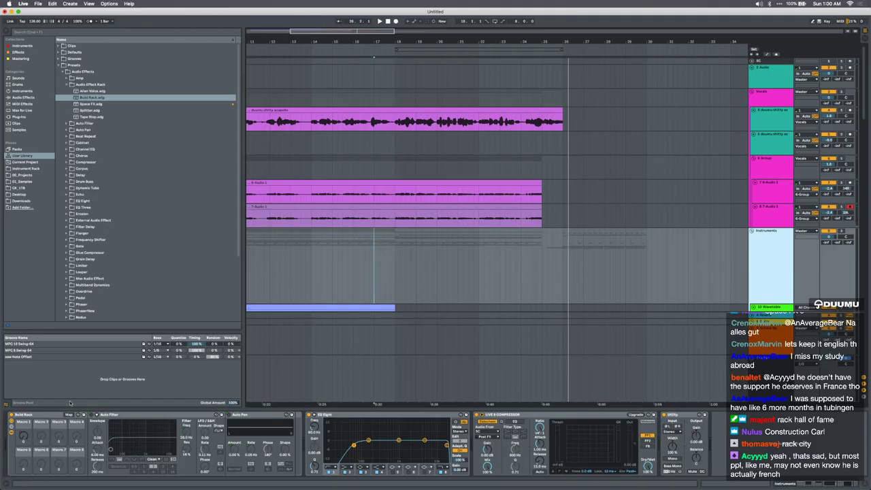
{"action": "left_click", "coordinate": [42, 415]}
{"action": "key", "text": "super+c"}
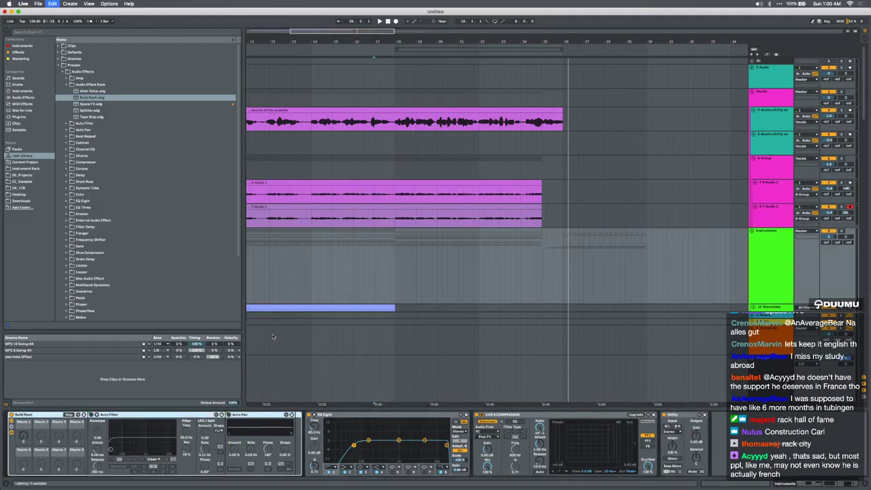
{"action": "key", "text": "Delete"}
Paste the Build Rack onto the empty device chain of the dry fx group
{"action": "scroll", "coordinate": [478, 313], "scroll_direction": "down", "scroll_amount": 15}
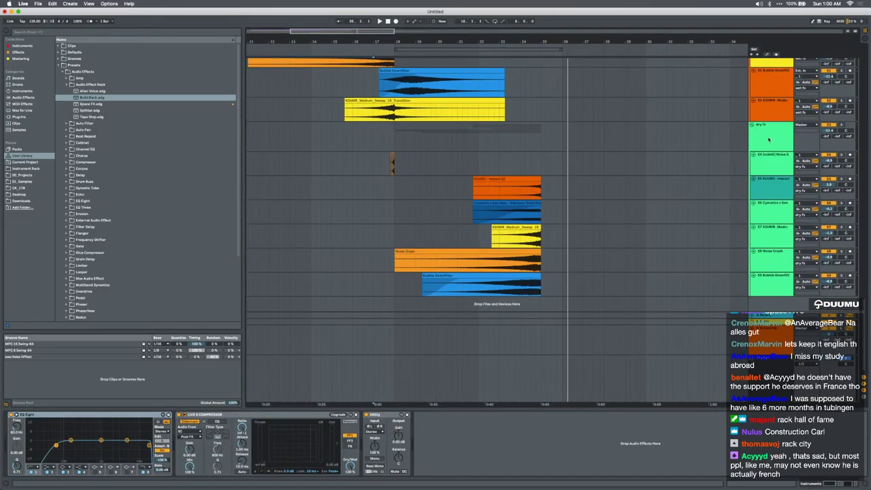
{"action": "scroll", "coordinate": [628, 180], "scroll_direction": "up", "scroll_amount": 20}
{"action": "key", "text": "super+z"}
{"action": "key", "text": "super+z"}
{"action": "scroll", "coordinate": [627, 179], "scroll_direction": "down", "scroll_amount": 5}
{"action": "left_click", "coordinate": [766, 129]}
{"action": "left_click", "coordinate": [390, 445]}
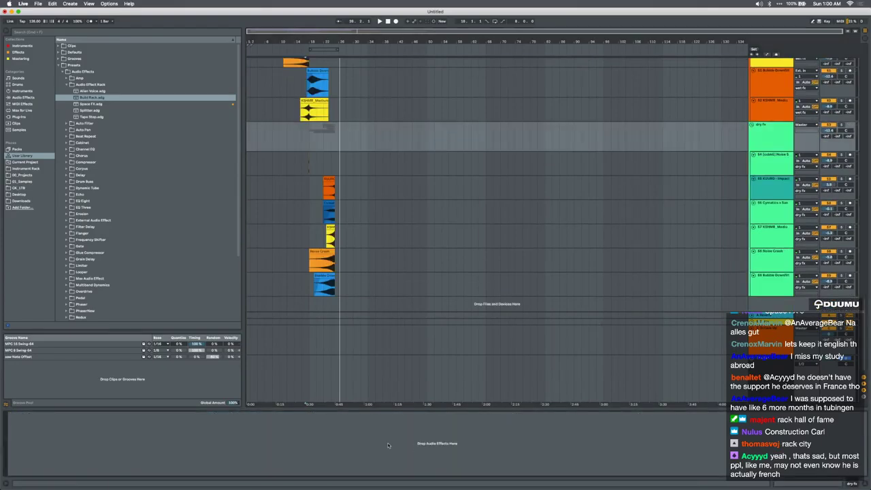
{"action": "key", "text": "super+z"}
{"action": "key", "text": "super+z"}
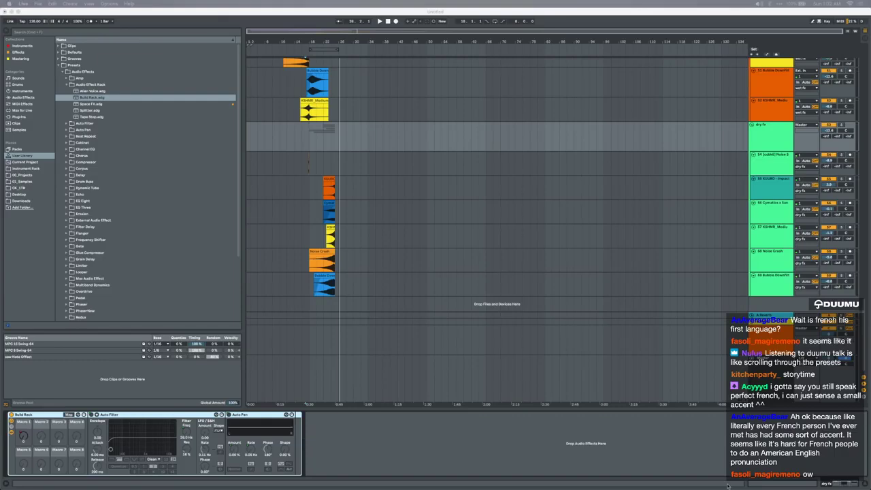
Enlarge the arrangement area by shrinking the return track section and hiding the device view, and widen the track headers
{"action": "key", "text": "super+Tab"}
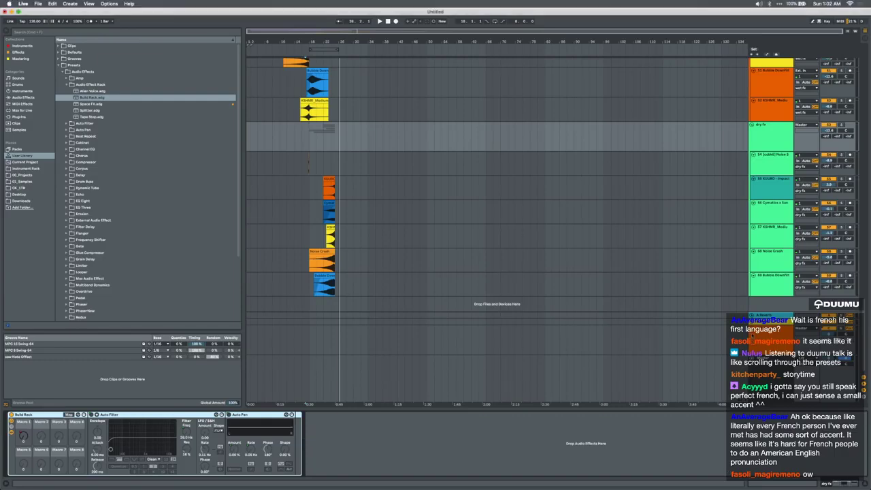
{"action": "left_click", "coordinate": [752, 334]}
{"action": "left_click", "coordinate": [753, 328]}
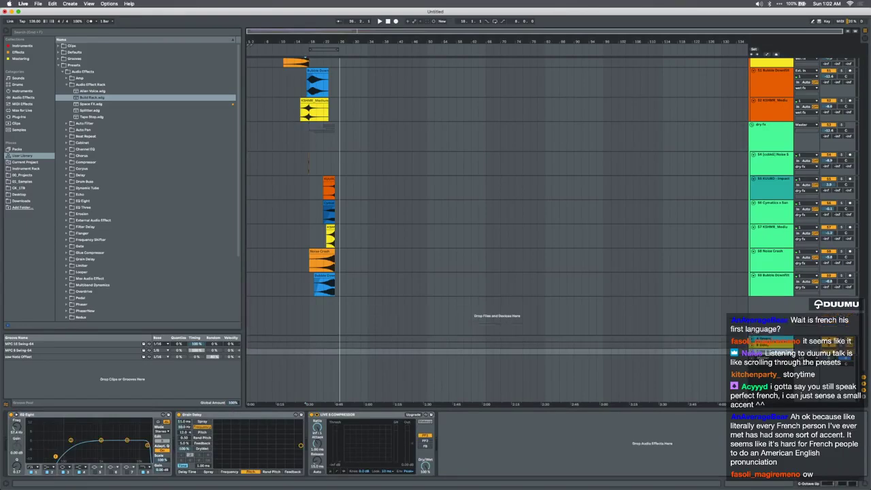
{"action": "left_click", "coordinate": [755, 358]}
{"action": "left_click_drag", "start_coordinate": [756, 355], "coordinate": [736, 367]}
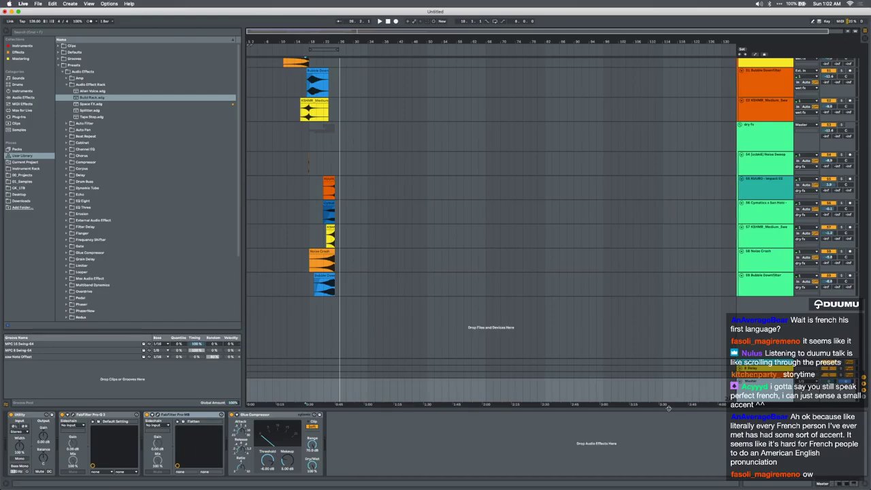
{"action": "left_click_drag", "start_coordinate": [669, 408], "coordinate": [666, 468]}
Place the insert marker at bar 18 on the 12 Operator track, at the end of its clip
{"action": "scroll", "coordinate": [379, 338], "scroll_direction": "up", "scroll_amount": 8}
{"action": "scroll", "coordinate": [379, 338], "scroll_direction": "up", "scroll_amount": 3}
{"action": "scroll", "coordinate": [379, 338], "scroll_direction": "up", "scroll_amount": 5}
{"action": "scroll", "coordinate": [380, 338], "scroll_direction": "left", "scroll_amount": 3}
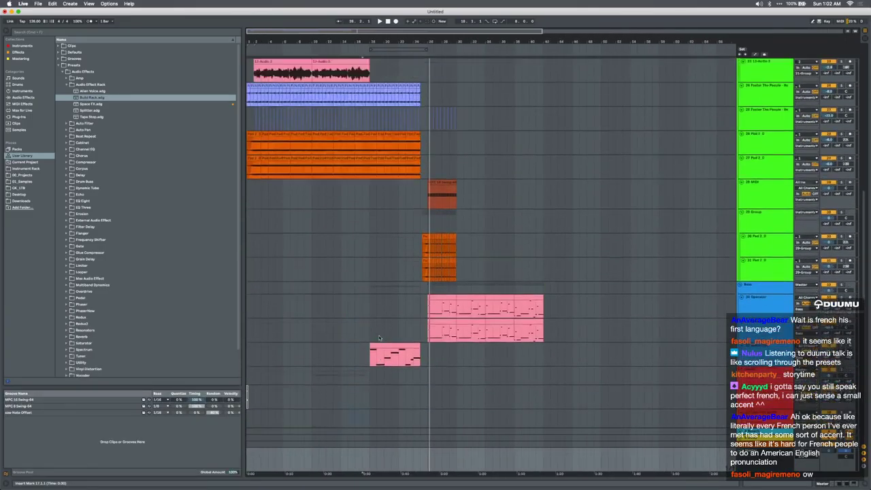
{"action": "scroll", "coordinate": [379, 336], "scroll_direction": "up", "scroll_amount": 5}
{"action": "scroll", "coordinate": [379, 337], "scroll_direction": "up", "scroll_amount": 15}
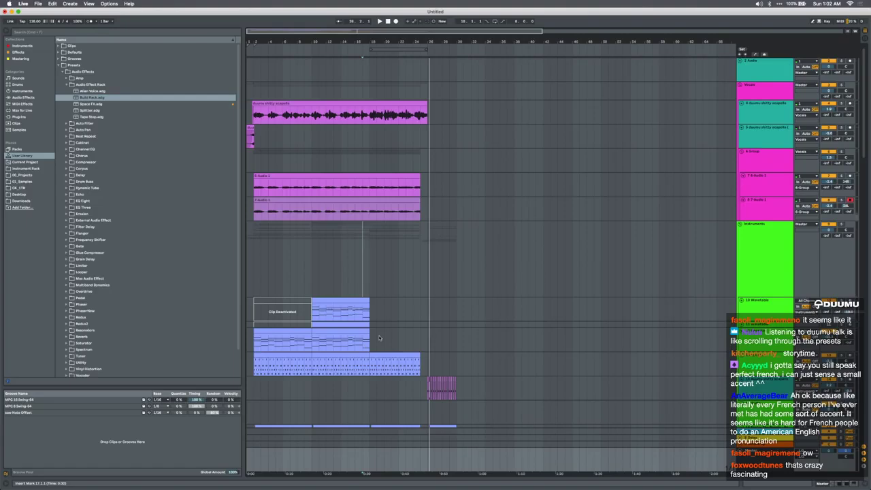
{"action": "left_click", "coordinate": [379, 337]}
{"action": "key", "text": "plus"}
{"action": "left_click", "coordinate": [364, 337]}
{"action": "left_click", "coordinate": [366, 337]}
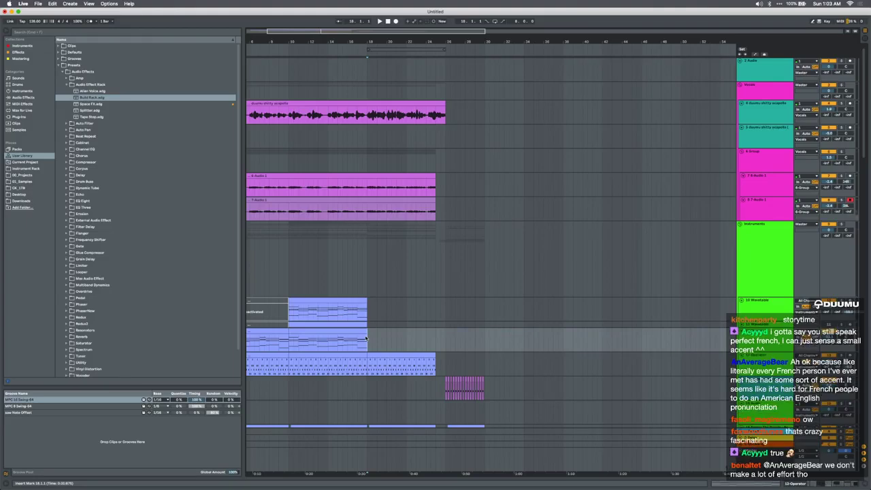
Look over the Instruments group's tracks around bar 18 and place the insert marker at bar 16 on the 21 Group track
{"action": "scroll", "coordinate": [367, 338], "scroll_direction": "down", "scroll_amount": 5}
{"action": "scroll", "coordinate": [370, 325], "scroll_direction": "up", "scroll_amount": 4}
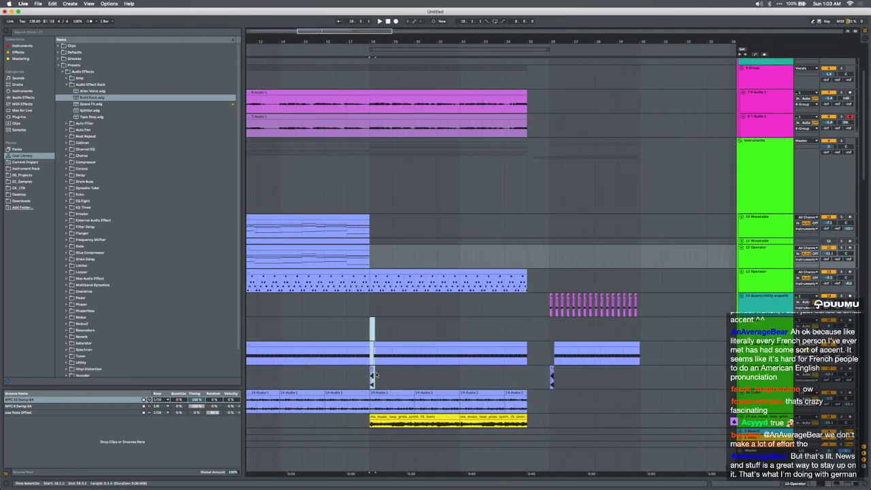
{"action": "left_click", "coordinate": [375, 374]}
{"action": "left_click_drag", "start_coordinate": [375, 373], "coordinate": [366, 333]}
{"action": "left_click", "coordinate": [370, 329]}
{"action": "scroll", "coordinate": [370, 329], "scroll_direction": "down", "scroll_amount": 12}
{"action": "scroll", "coordinate": [370, 328], "scroll_direction": "left", "scroll_amount": 4}
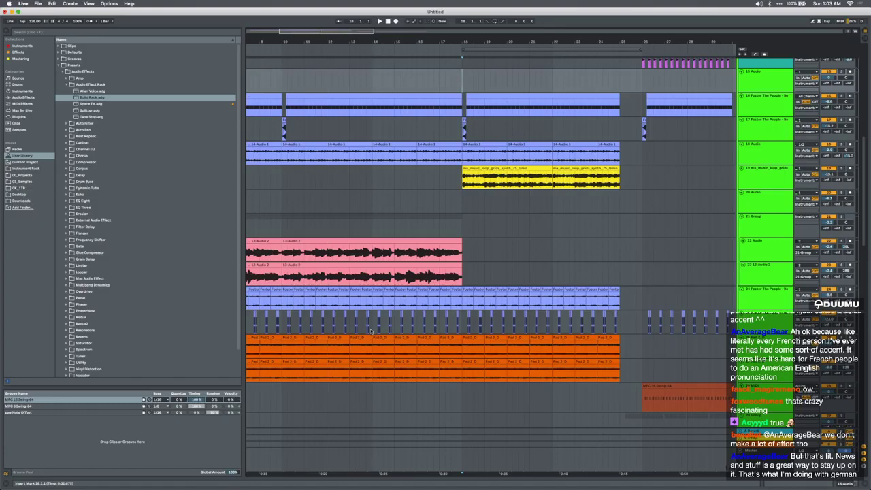
{"action": "left_click", "coordinate": [411, 300]}
{"action": "key", "text": "minus"}
{"action": "key", "text": "minus"}
{"action": "key", "text": "minus"}
{"action": "key", "text": "minus"}
{"action": "scroll", "coordinate": [412, 300], "scroll_direction": "up", "scroll_amount": 3}
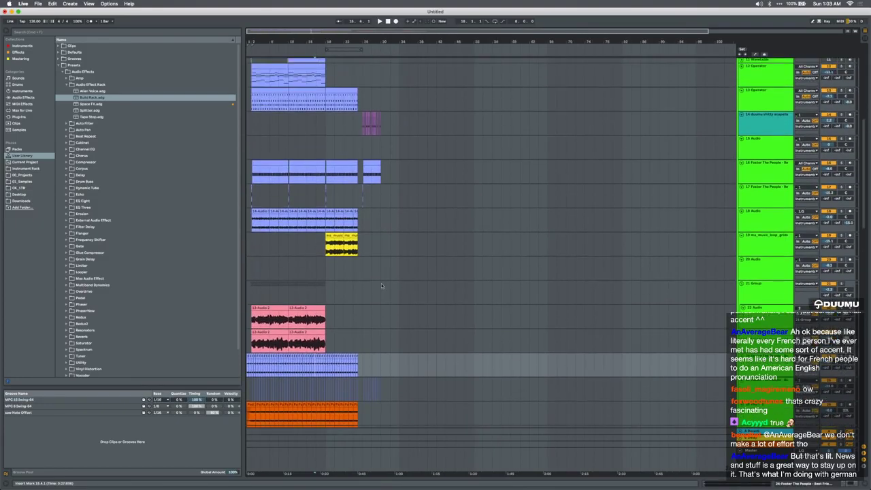
{"action": "left_click", "coordinate": [317, 297]}
{"action": "left_click", "coordinate": [315, 296]}
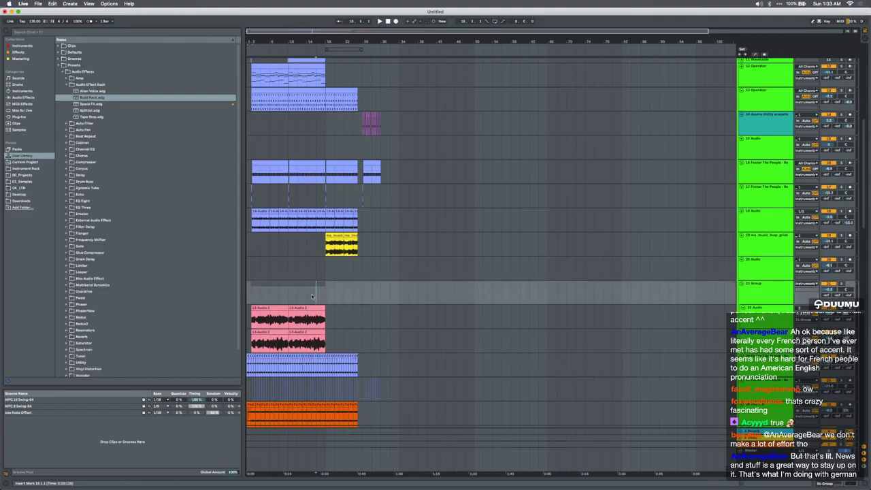
Open the Master track's device chain and set the Glue Compressor's Makeup to 3 dB
{"action": "left_click", "coordinate": [740, 468]}
{"action": "left_click", "coordinate": [838, 482]}
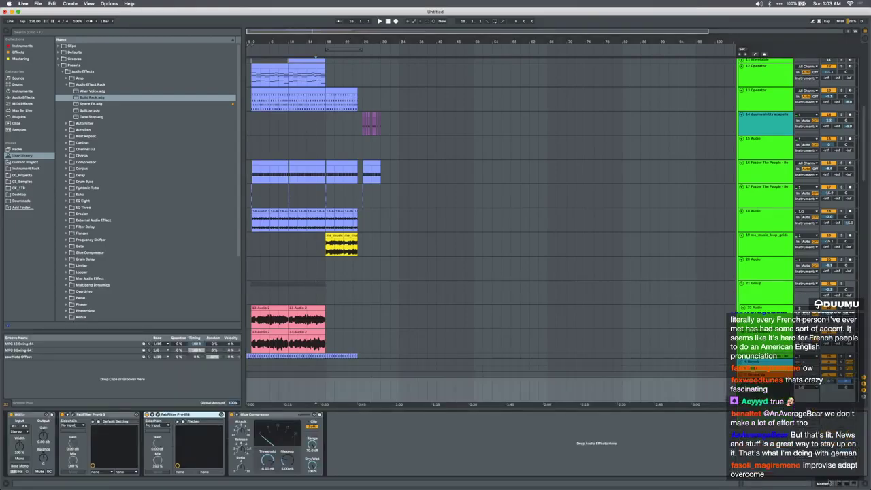
{"action": "left_click", "coordinate": [290, 461]}
{"action": "left_click_drag", "start_coordinate": [290, 462], "coordinate": [290, 482]}
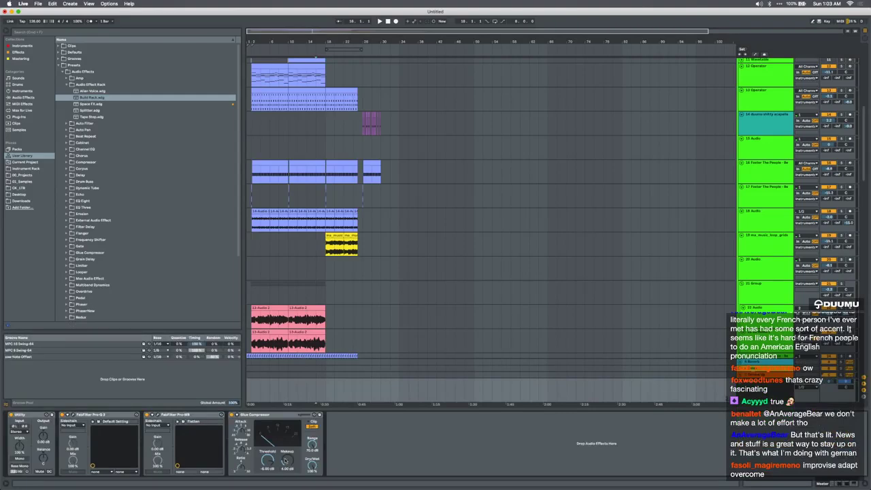
Play the arrangement from bar 16 and review the instrument, bass and drum tracks around the build and the drop
{"action": "left_click", "coordinate": [316, 389]}
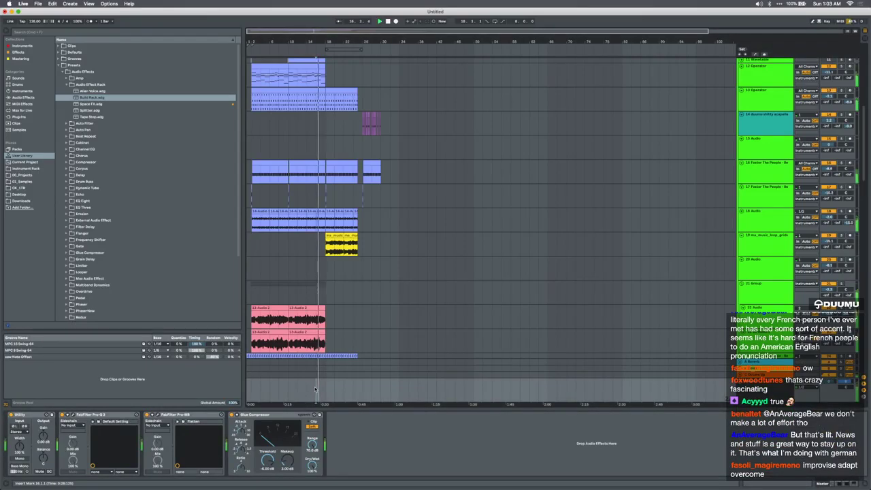
{"action": "scroll", "coordinate": [357, 267], "scroll_direction": "up", "scroll_amount": 5}
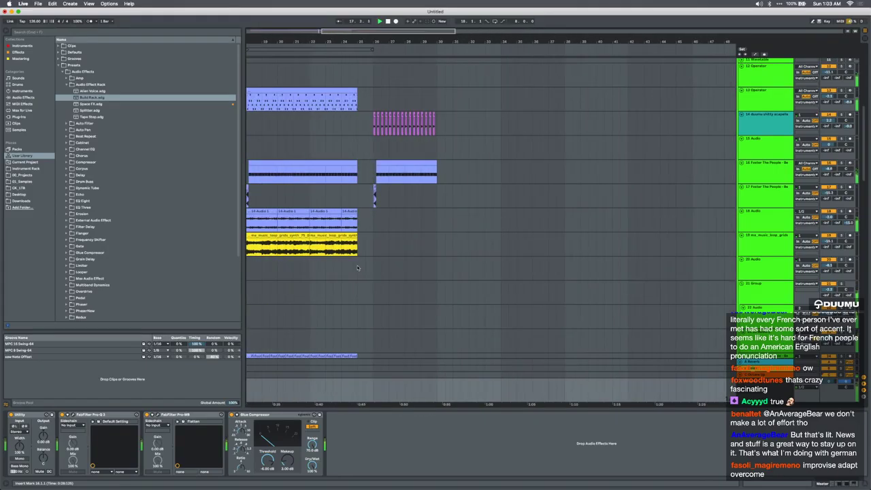
{"action": "scroll", "coordinate": [357, 267], "scroll_direction": "down", "scroll_amount": 3}
{"action": "scroll", "coordinate": [357, 267], "scroll_direction": "left", "scroll_amount": 2}
{"action": "scroll", "coordinate": [286, 280], "scroll_direction": "down", "scroll_amount": 2}
{"action": "scroll", "coordinate": [285, 280], "scroll_direction": "down", "scroll_amount": 10}
{"action": "scroll", "coordinate": [286, 280], "scroll_direction": "left", "scroll_amount": 2}
{"action": "scroll", "coordinate": [286, 280], "scroll_direction": "down", "scroll_amount": 10}
{"action": "scroll", "coordinate": [286, 280], "scroll_direction": "left", "scroll_amount": 1}
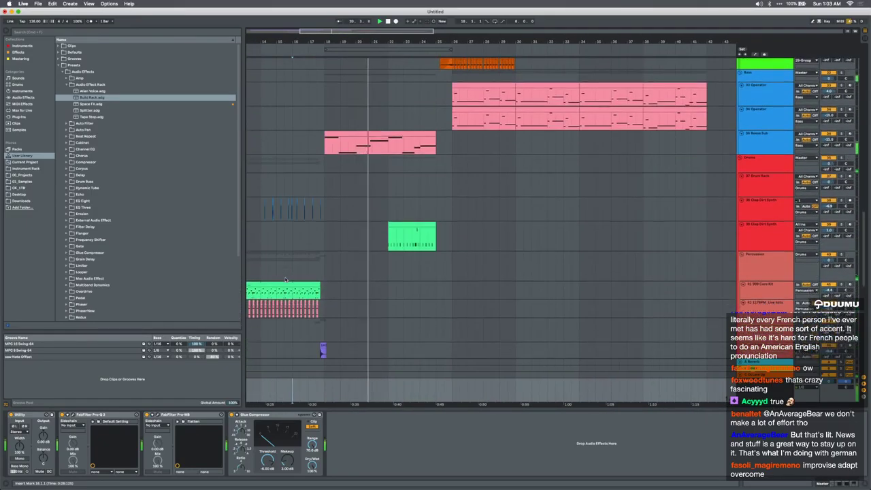
{"action": "scroll", "coordinate": [350, 225], "scroll_direction": "down", "scroll_amount": 1}
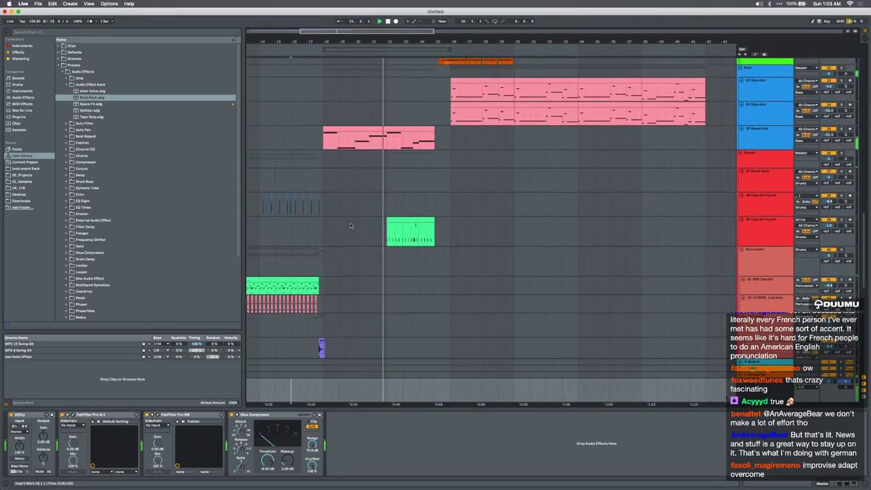
{"action": "scroll", "coordinate": [351, 225], "scroll_direction": "up", "scroll_amount": 8}
{"action": "scroll", "coordinate": [350, 226], "scroll_direction": "right", "scroll_amount": 1}
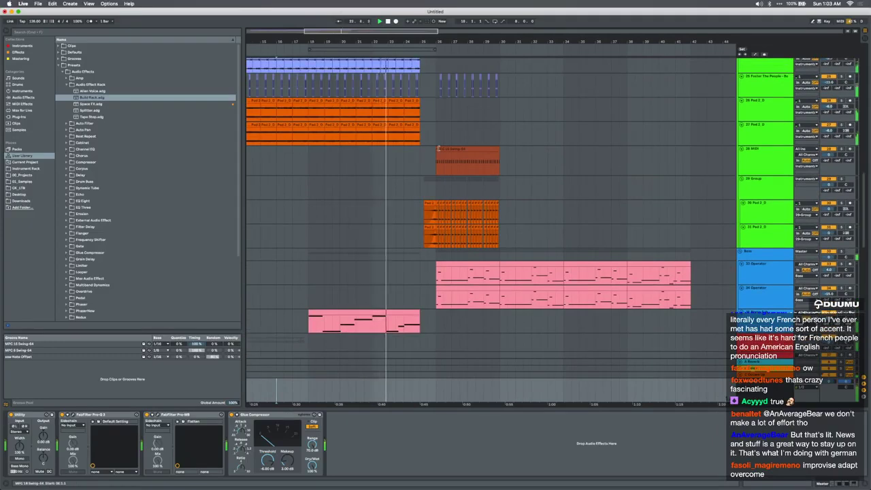
Duplicate the bar 26 to 30 clips of the two Pad 2_D tracks in the 29 Group and of the 25 Foster The People track
{"action": "left_click_drag", "start_coordinate": [435, 183], "coordinate": [501, 238]}
{"action": "key", "text": "super+d"}
{"action": "left_click_drag", "start_coordinate": [436, 90], "coordinate": [499, 91]}
{"action": "key", "text": "super+d"}
{"action": "scroll", "coordinate": [500, 92], "scroll_direction": "up", "scroll_amount": 4}
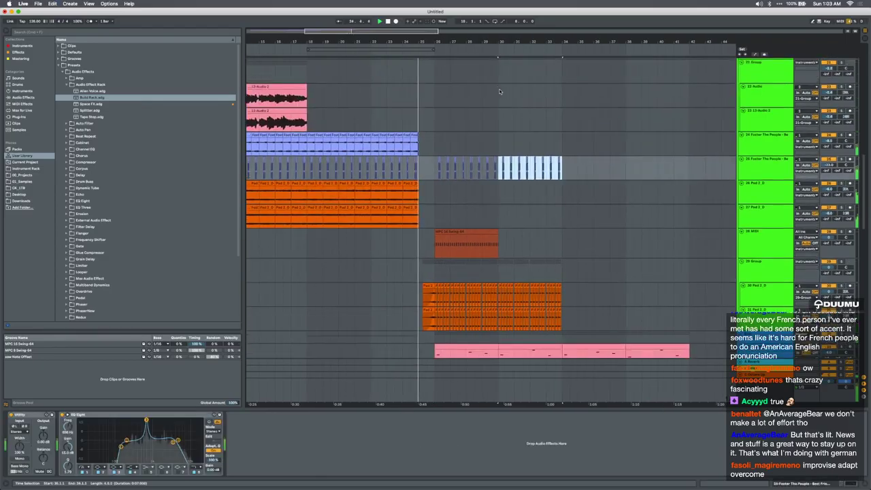
Play the build from bar 22 and check the instrument, percussion and fx tracks leading into the drop
{"action": "scroll", "coordinate": [499, 91], "scroll_direction": "up", "scroll_amount": 7}
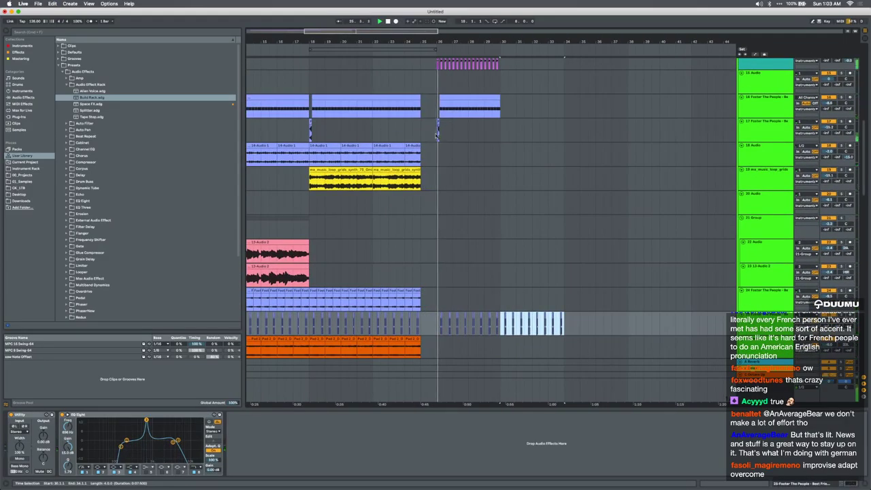
{"action": "left_click", "coordinate": [437, 135]}
{"action": "scroll", "coordinate": [436, 134], "scroll_direction": "up", "scroll_amount": 3}
{"action": "left_click", "coordinate": [370, 150]}
{"action": "key", "text": "space"}
{"action": "key", "text": "space"}
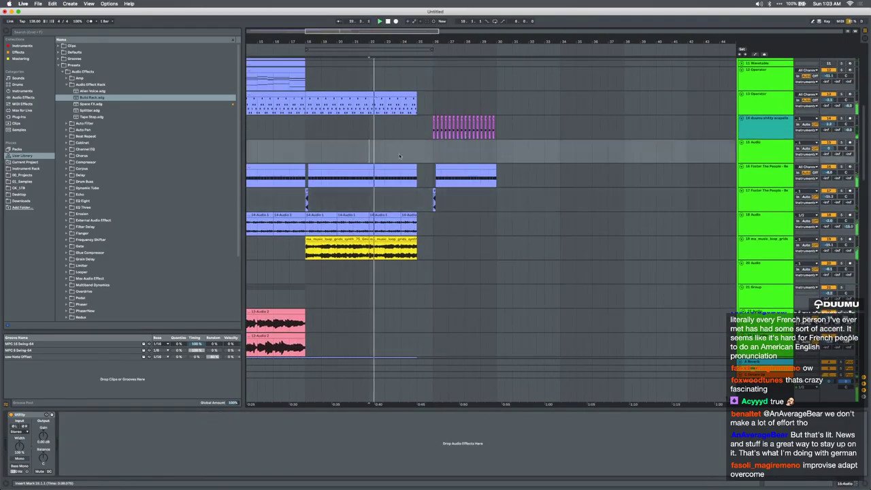
{"action": "scroll", "coordinate": [399, 156], "scroll_direction": "down", "scroll_amount": 15}
{"action": "scroll", "coordinate": [399, 156], "scroll_direction": "down", "scroll_amount": 4}
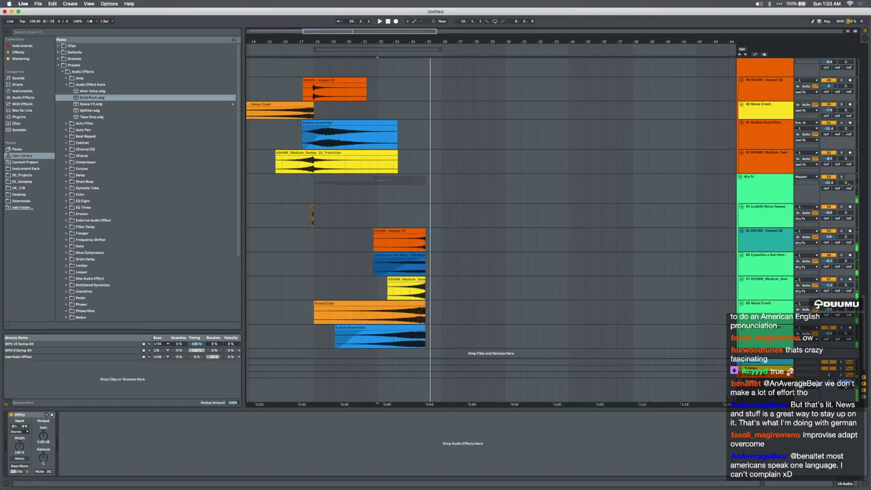
{"action": "scroll", "coordinate": [570, 162], "scroll_direction": "up", "scroll_amount": 10}
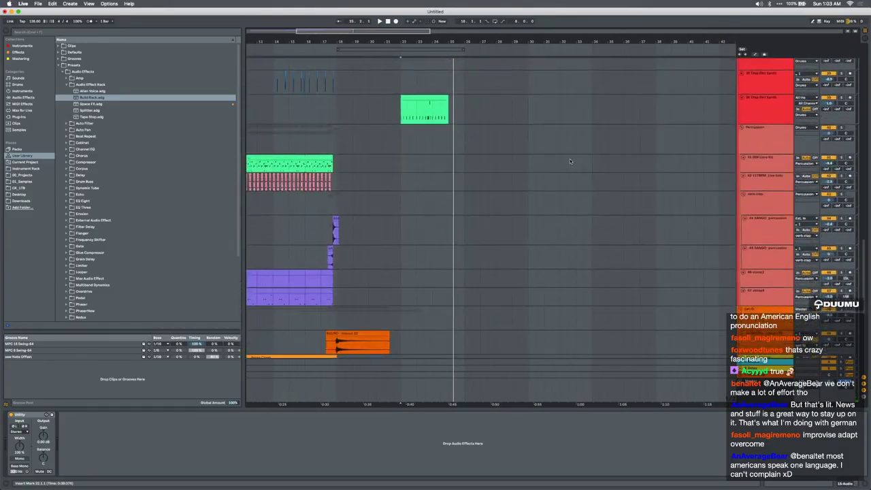
Deactivate the MIDI clip on the 39 Clap Dirt Synth track and start playback from bar 20
{"action": "left_click", "coordinate": [431, 98]}
{"action": "key", "text": "0"}
{"action": "left_click", "coordinate": [376, 119]}
{"action": "key", "text": "space"}
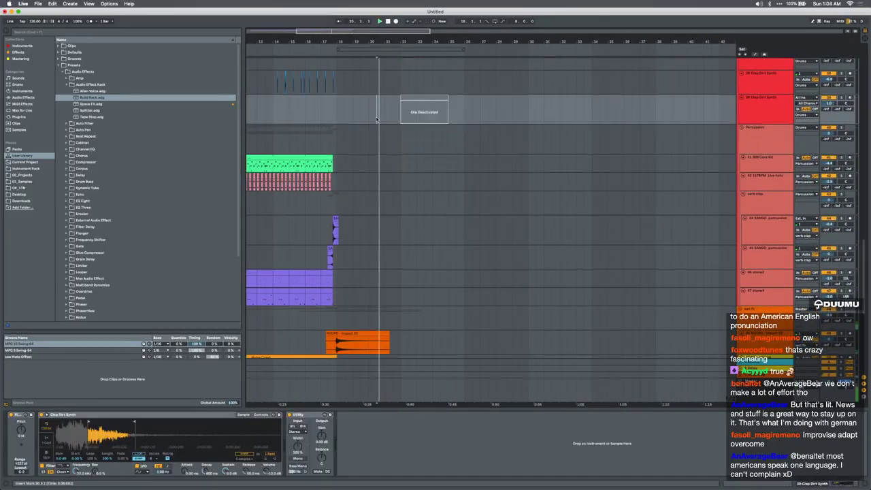
Stop playback and insert an audio track directly below the 39 Clap Dirt Synth track
{"action": "key", "text": "space"}
{"action": "right_click", "coordinate": [377, 118]}
{"action": "left_click", "coordinate": [775, 329]}
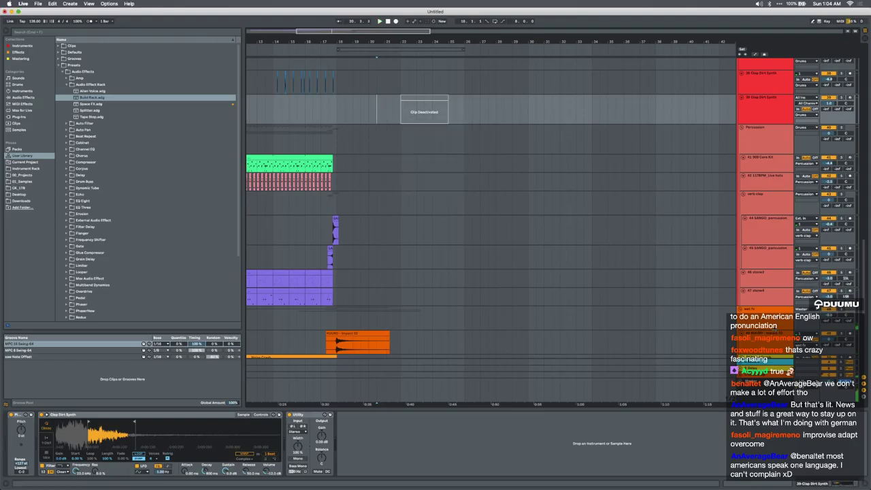
{"action": "left_click", "coordinate": [764, 99]}
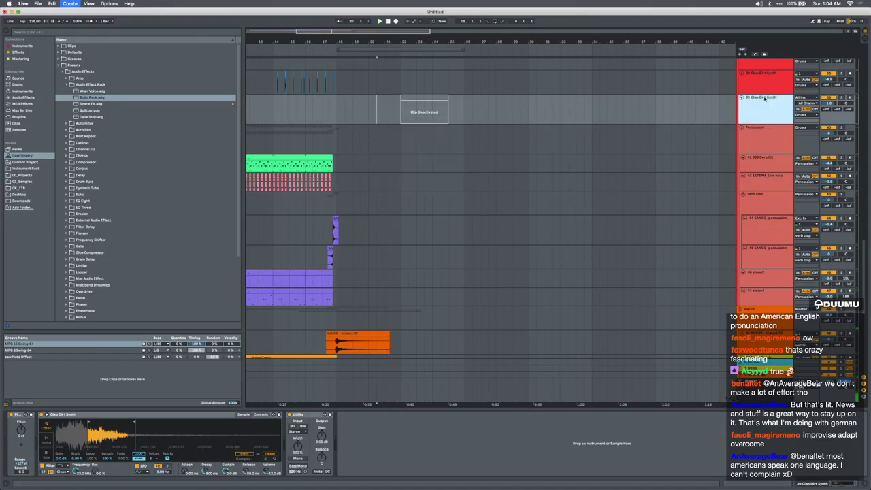
{"action": "key", "text": "super+t"}
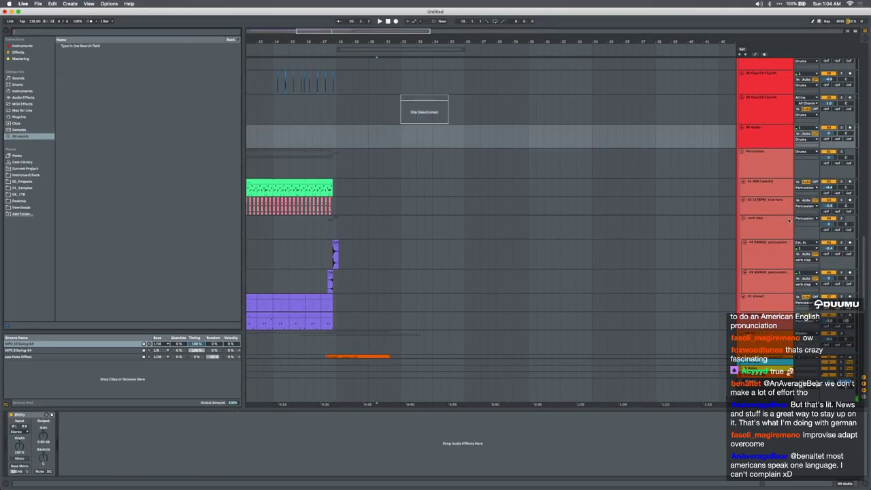
Show the dry fx group's Build Rack Macro 1 automation, lower the ramp's peak to about half its height, and play it
{"action": "scroll", "coordinate": [780, 194], "scroll_direction": "down", "scroll_amount": 10}
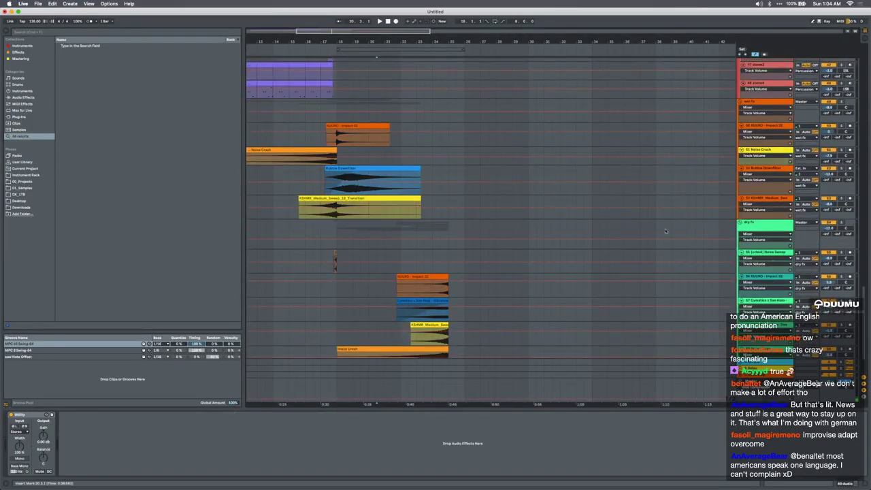
{"action": "left_click", "coordinate": [761, 235]}
{"action": "left_click", "coordinate": [755, 247]}
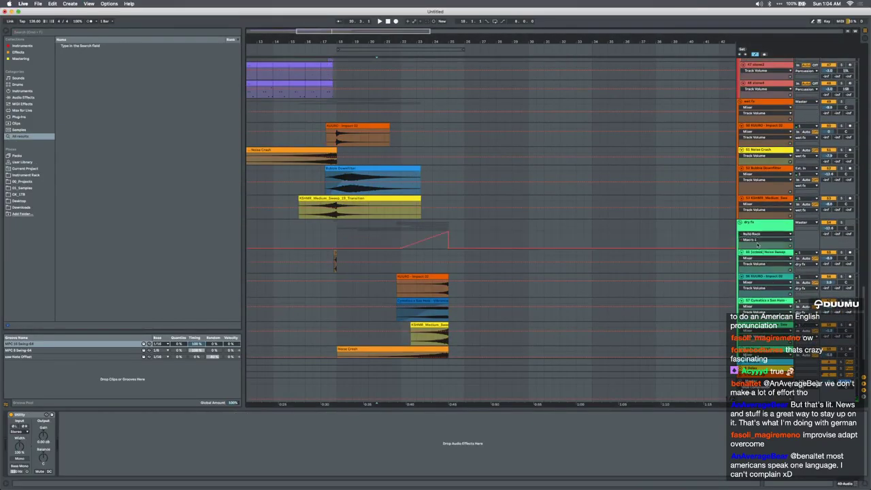
{"action": "left_click", "coordinate": [446, 233]}
{"action": "key", "text": "space"}
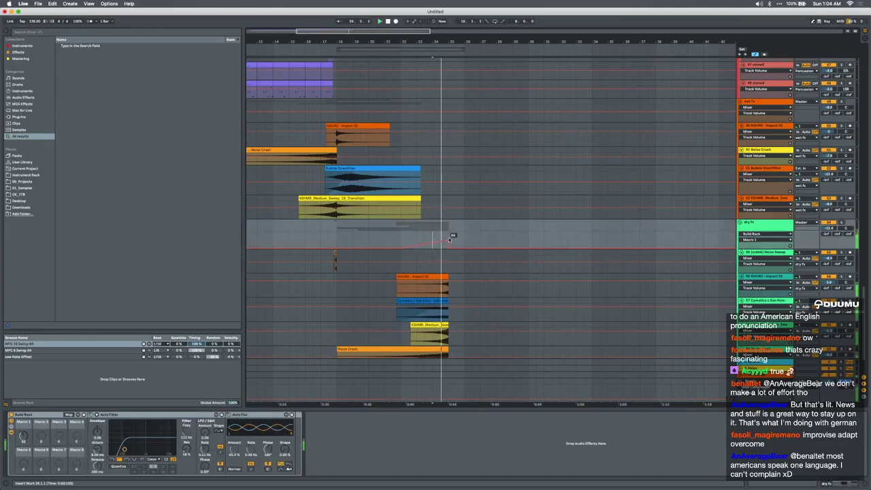
Play from bar 22 on the Instruments group and check the build-up across the drum, percussion and fx tracks
{"action": "scroll", "coordinate": [451, 238], "scroll_direction": "up", "scroll_amount": 10}
{"action": "scroll", "coordinate": [451, 238], "scroll_direction": "up", "scroll_amount": 10}
{"action": "scroll", "coordinate": [425, 205], "scroll_direction": "up", "scroll_amount": 5}
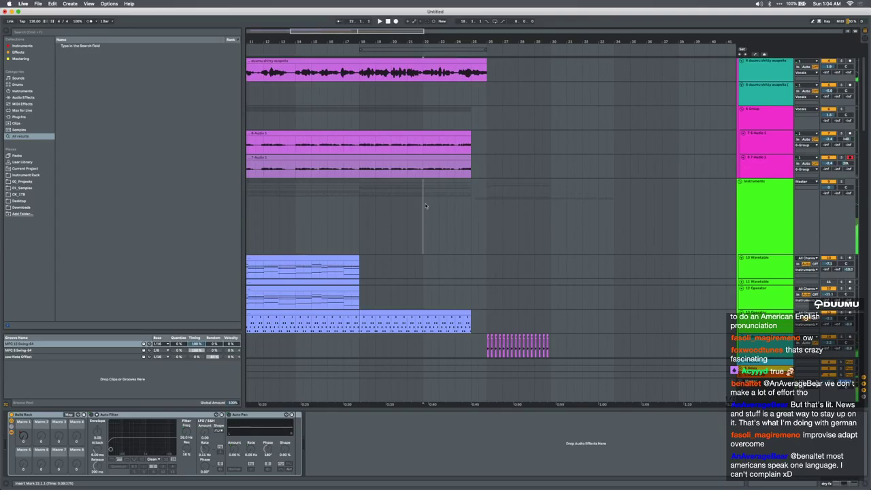
{"action": "scroll", "coordinate": [425, 205], "scroll_direction": "down", "scroll_amount": 15}
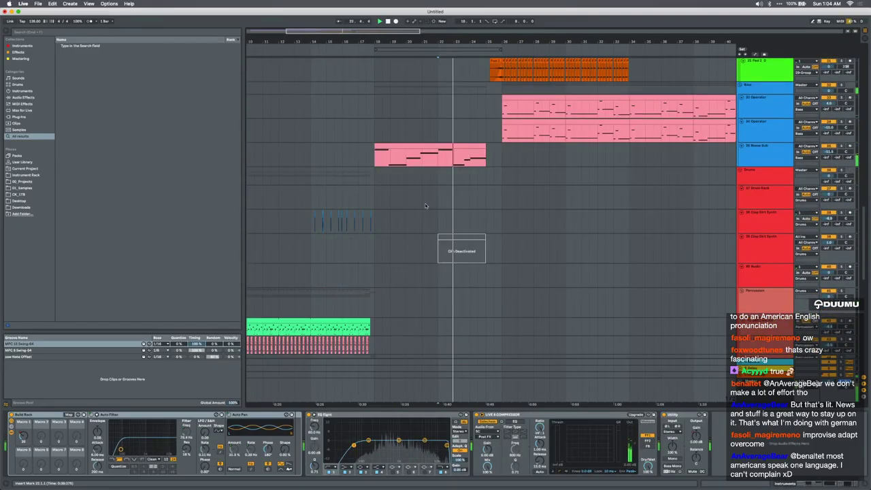
{"action": "scroll", "coordinate": [425, 206], "scroll_direction": "down", "scroll_amount": 5}
{"action": "scroll", "coordinate": [488, 267], "scroll_direction": "down", "scroll_amount": 4}
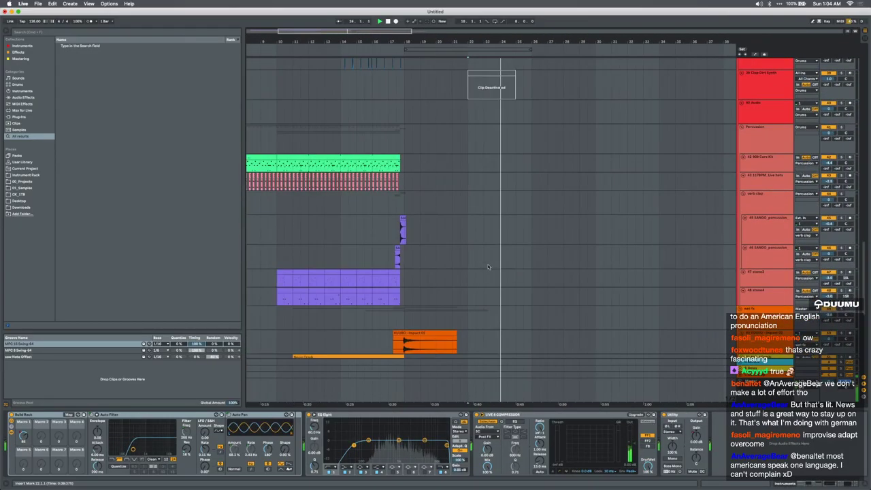
{"action": "scroll", "coordinate": [488, 267], "scroll_direction": "down", "scroll_amount": 2}
{"action": "scroll", "coordinate": [488, 267], "scroll_direction": "down", "scroll_amount": 3}
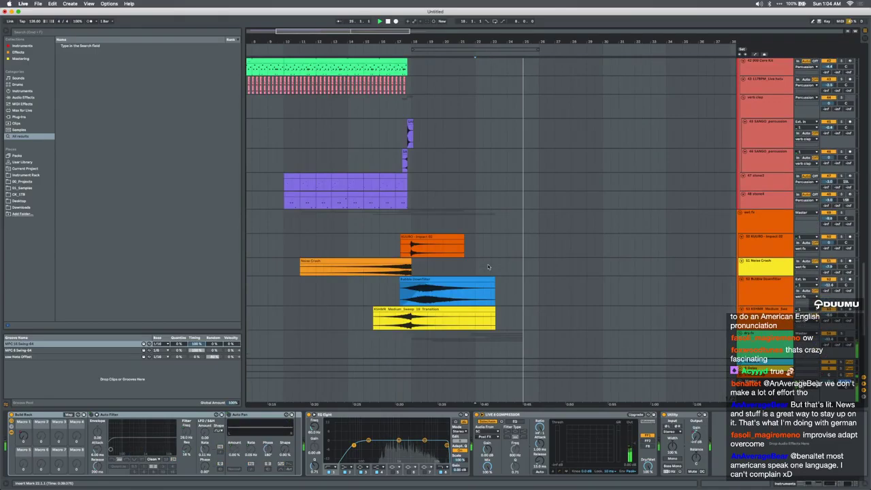
Duplicate the 14 duumu shitty acapella track that holds the vocal chops at bar 26
{"action": "scroll", "coordinate": [488, 267], "scroll_direction": "up", "scroll_amount": 20}
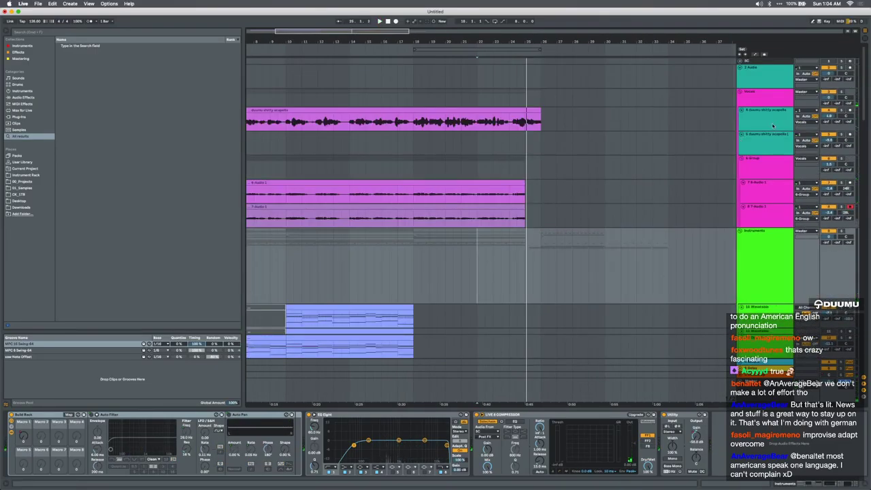
{"action": "scroll", "coordinate": [772, 126], "scroll_direction": "down", "scroll_amount": 8}
{"action": "left_click", "coordinate": [774, 135]}
{"action": "key", "text": "super+d"}
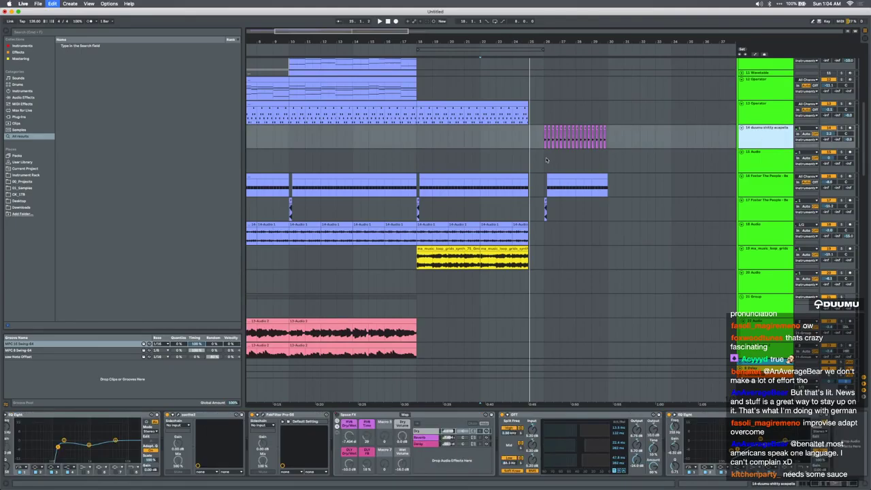
{"action": "key", "text": "super+d"}
Keep only the first vocal chop on the duplicated acapella track and move it to the start of bar 18
{"action": "left_click_drag", "start_coordinate": [613, 161], "coordinate": [545, 158]}
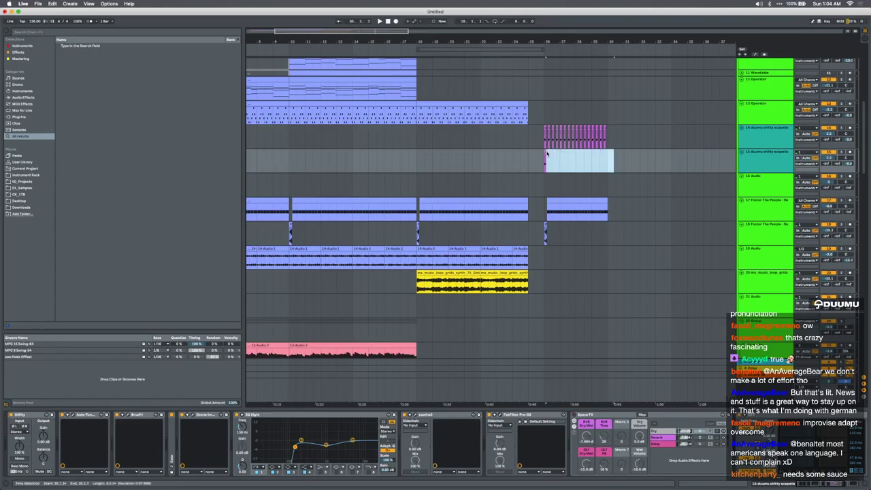
{"action": "left_click", "coordinate": [544, 152]}
{"action": "key", "text": "super+x"}
{"action": "left_click", "coordinate": [425, 158]}
{"action": "key", "text": "super+v"}
{"action": "key", "text": "plus"}
{"action": "key", "text": "plus"}
{"action": "key", "text": "plus"}
{"action": "left_click_drag", "start_coordinate": [425, 152], "coordinate": [410, 151]}
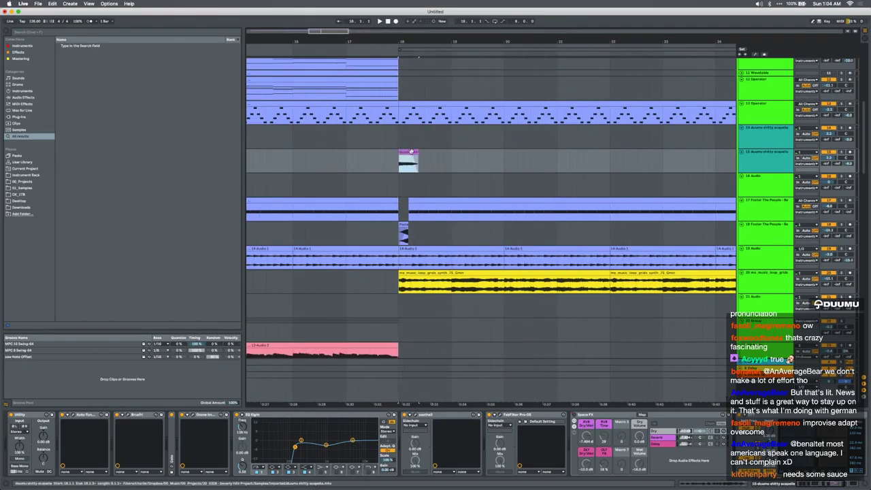
Search the browser for "echo" and add the Echo device to the duplicated acapella track
{"action": "key", "text": "super+f"}
{"action": "type", "text": "echo"}
{"action": "key", "text": "Down"}
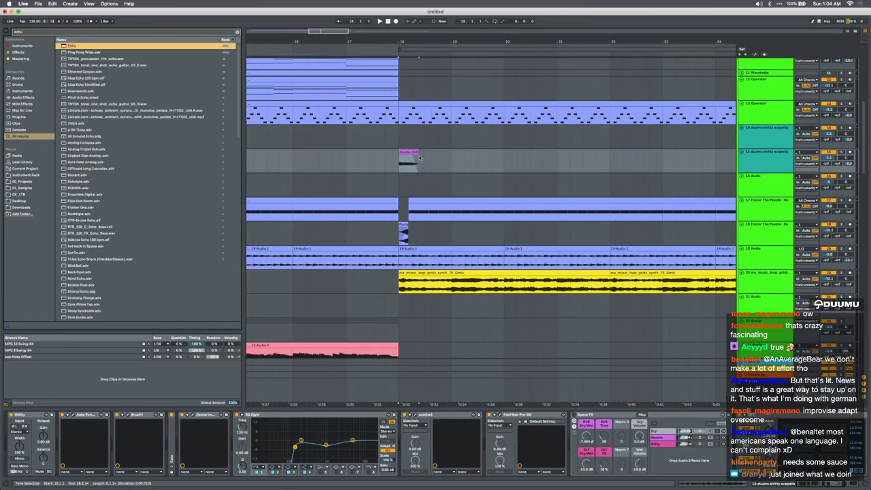
{"action": "key", "text": "Return"}
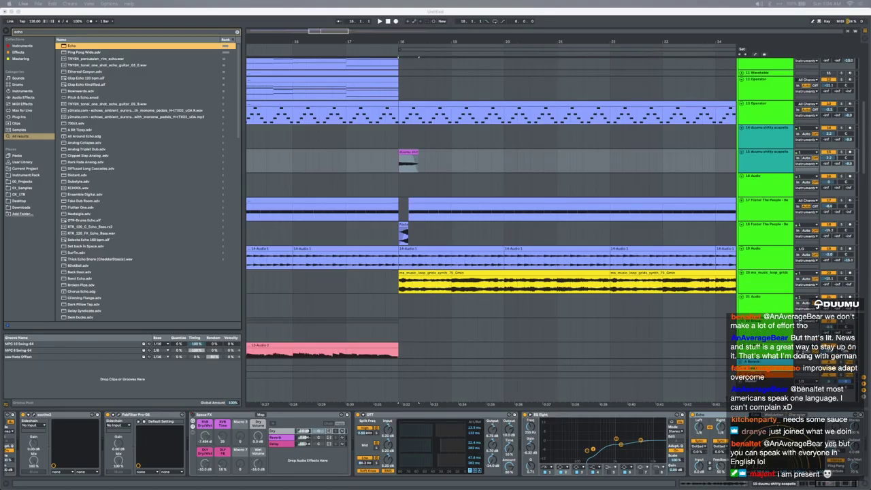
Select the vocal chop at bar 18 and solo its track
{"action": "left_click", "coordinate": [402, 152]}
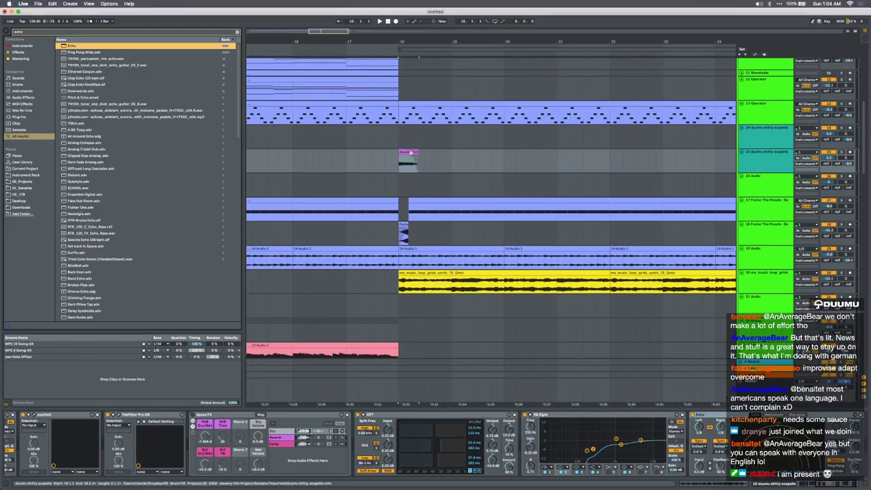
{"action": "left_click", "coordinate": [412, 156]}
{"action": "left_click", "coordinate": [410, 154]}
{"action": "scroll", "coordinate": [409, 154], "scroll_direction": "down", "scroll_amount": 3}
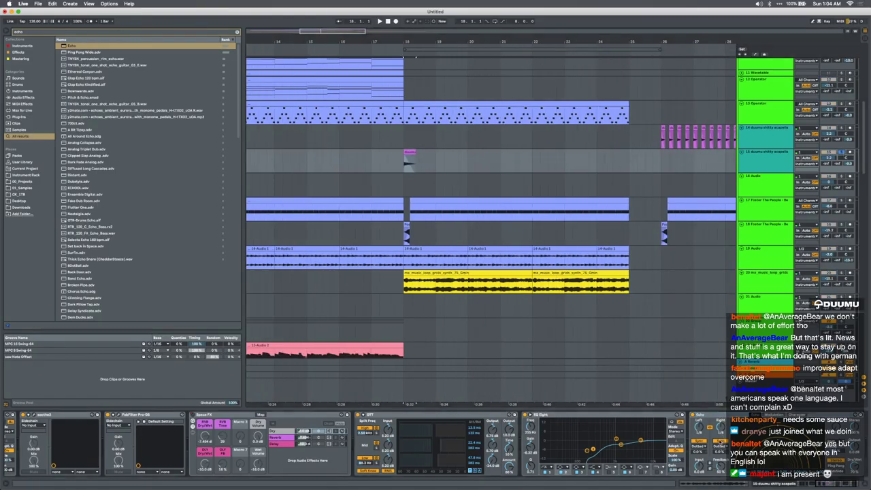
Play the soloed vocal chop from bar 18 to hear its echo
{"action": "key", "text": "space"}
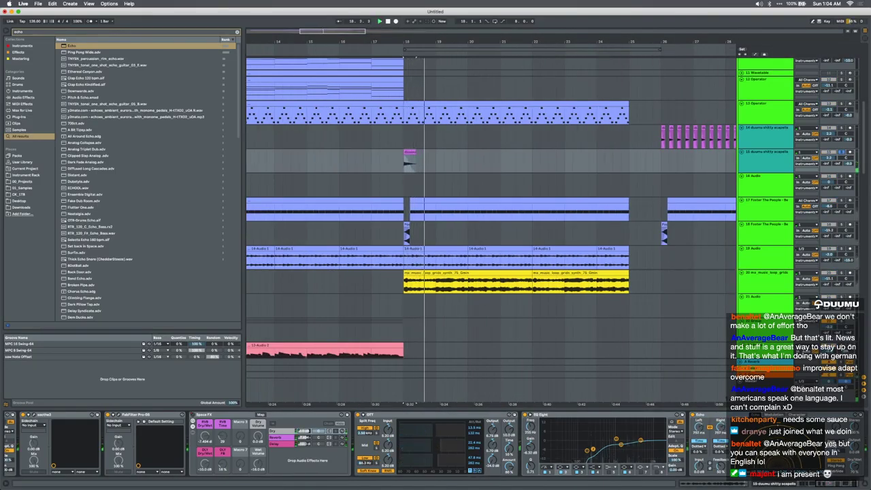
{"action": "key", "text": "space"}
{"action": "key", "text": "space"}
{"action": "key", "text": "space"}
{"action": "key", "text": "space"}
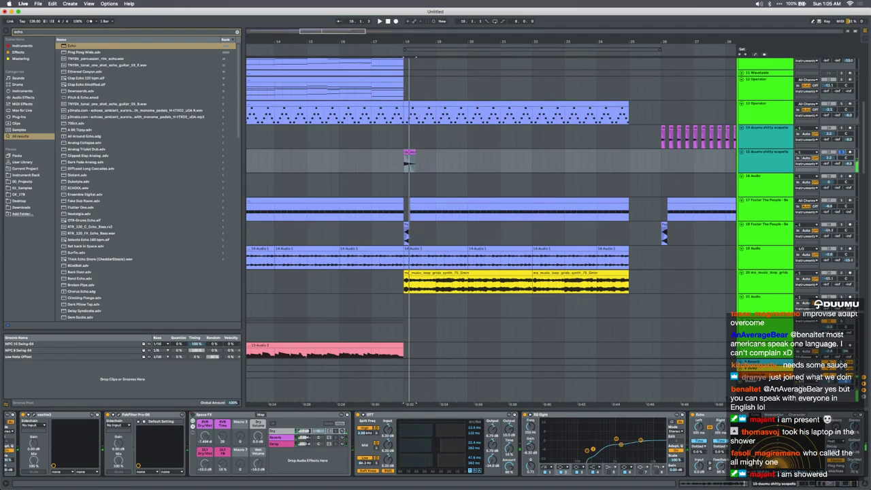
Automate the Echo's left time on the duplicated acapella track to fall steadily from bar 18 to bar 25
{"action": "key", "text": "a"}
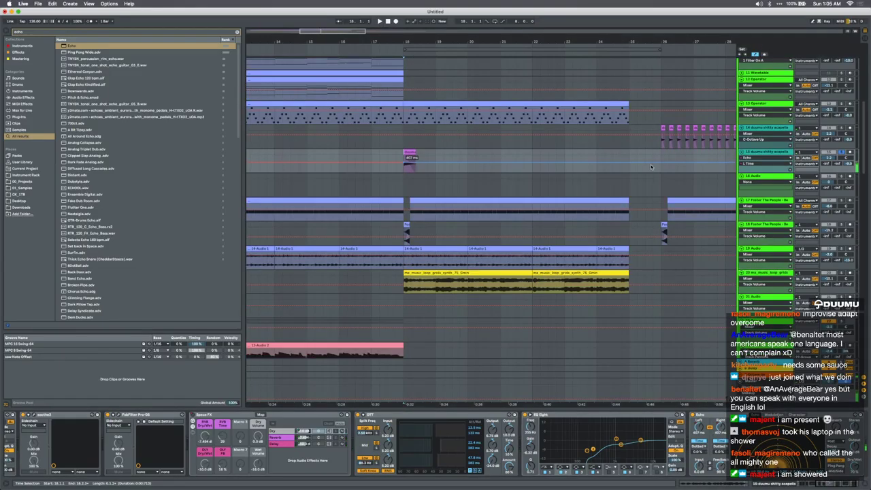
{"action": "left_click", "coordinate": [613, 162]}
{"action": "left_click_drag", "start_coordinate": [627, 168], "coordinate": [629, 167]}
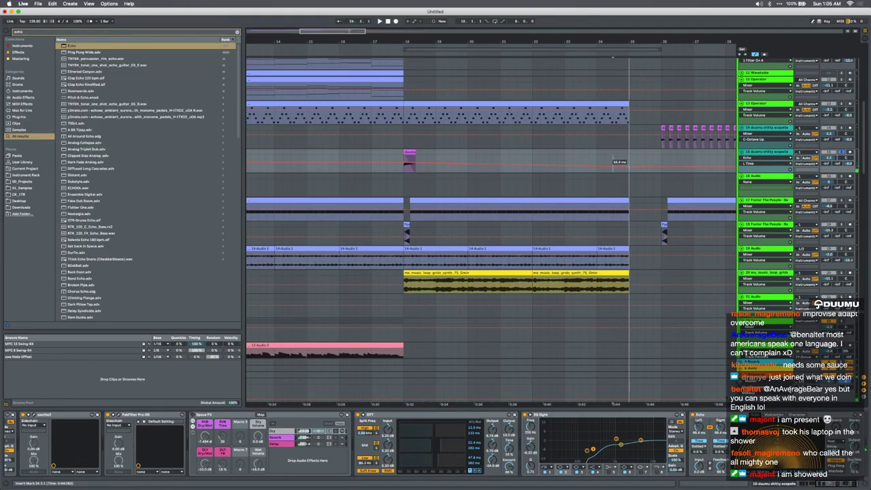
{"action": "type", "text": "a"}
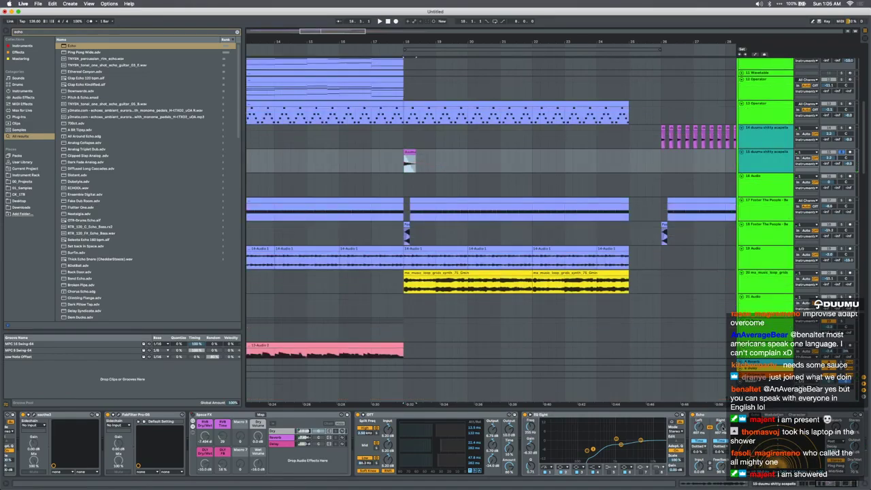
Add a Utility after the Echo, automate its gain to rise from silence at bar 18 to bar 25, and play it
{"action": "type", "text": "utili"}
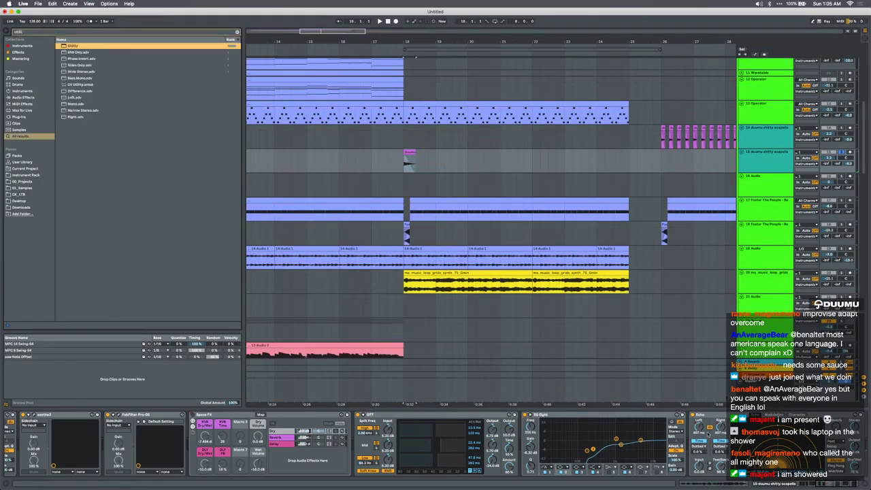
{"action": "key", "text": "Return"}
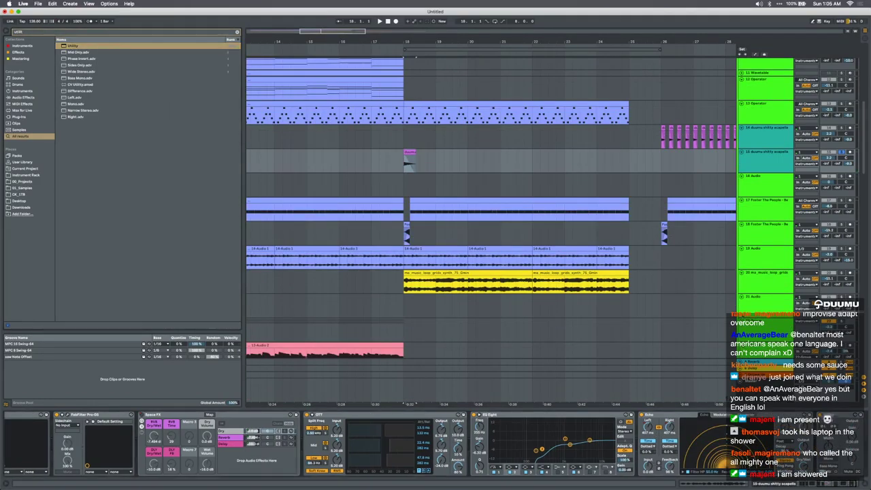
{"action": "key", "text": "a"}
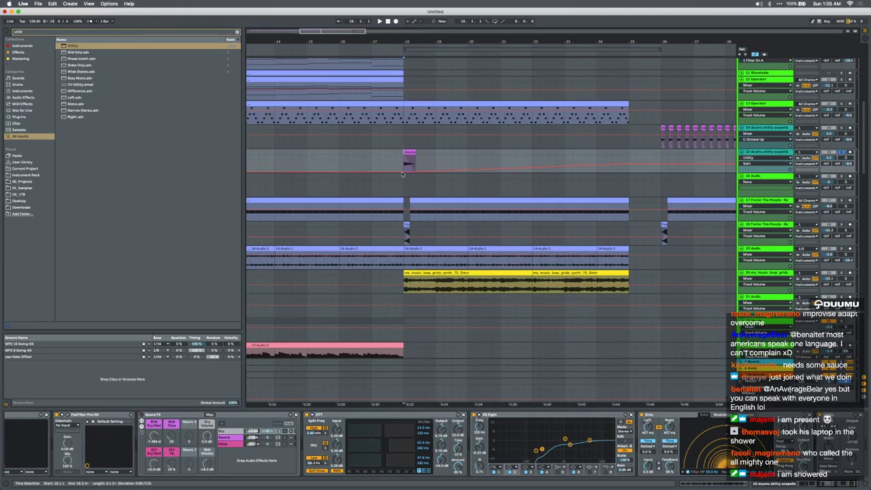
{"action": "left_click", "coordinate": [402, 175]}
{"action": "key", "text": "space"}
{"action": "key", "text": "a"}
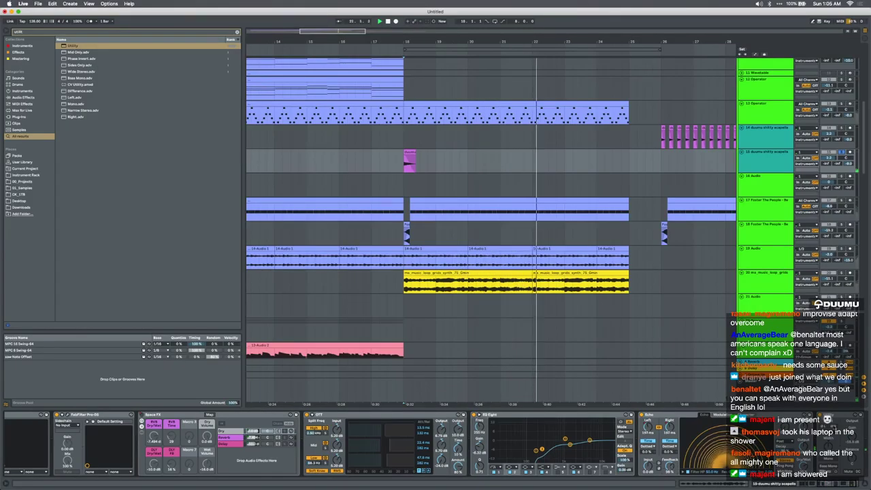
Search the browser for "ott" and add the OTT preset to the duplicated acapella track
{"action": "key", "text": "a"}
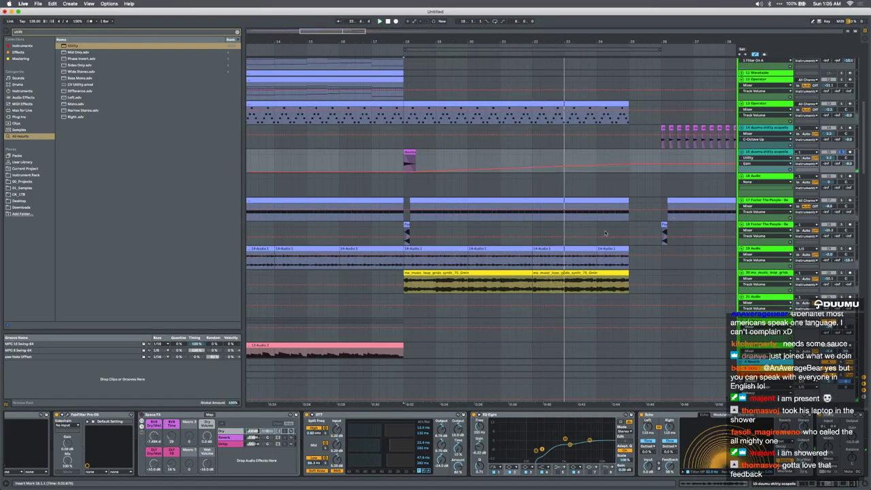
{"action": "key", "text": "a"}
{"action": "key", "text": "super+f"}
{"action": "type", "text": "ott"}
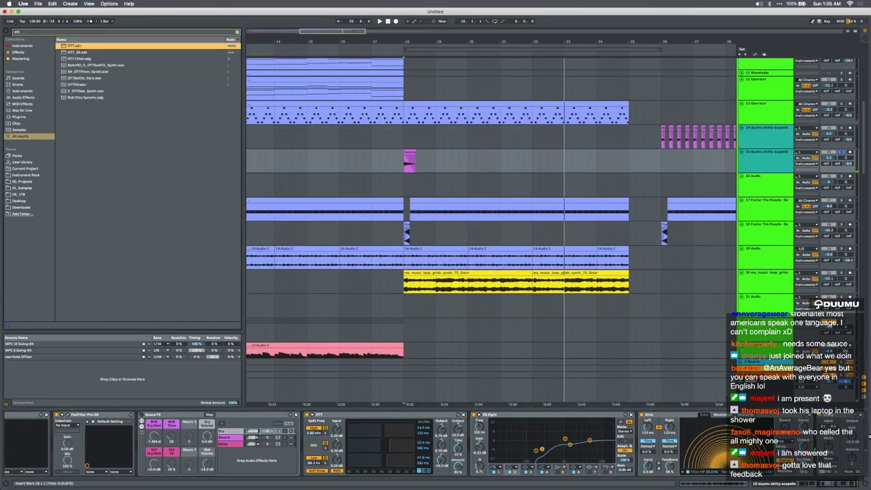
{"action": "key", "text": "Return"}
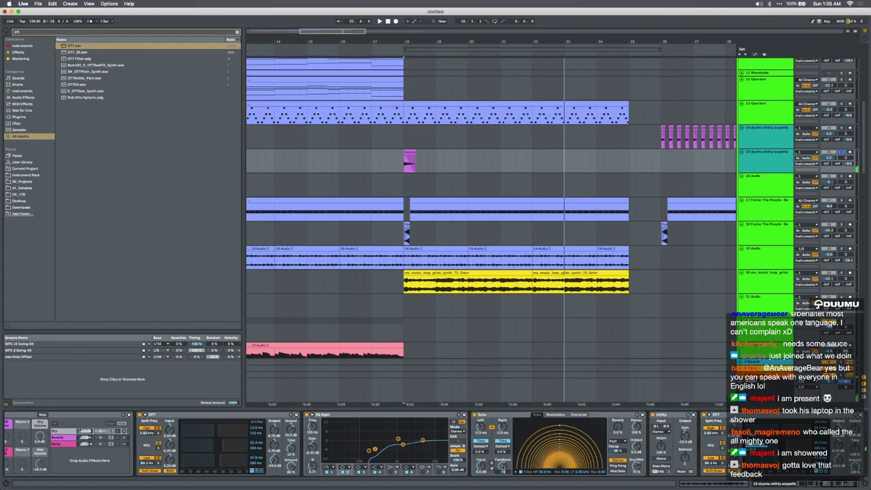
Play the riser from bar 18 and move the Utility behind the OTT at the end of the device chain
{"action": "left_click", "coordinate": [402, 169]}
{"action": "key", "text": "space"}
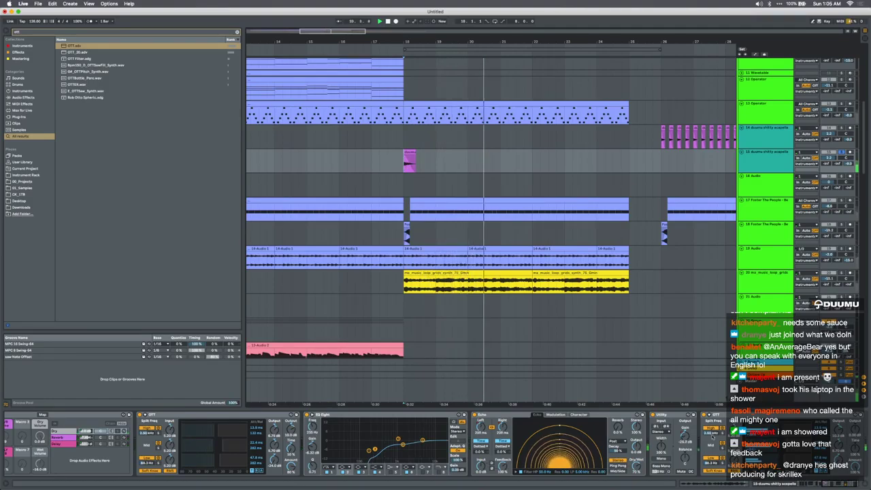
{"action": "left_click", "coordinate": [672, 413]}
{"action": "scroll", "coordinate": [673, 414], "scroll_direction": "right", "scroll_amount": 2}
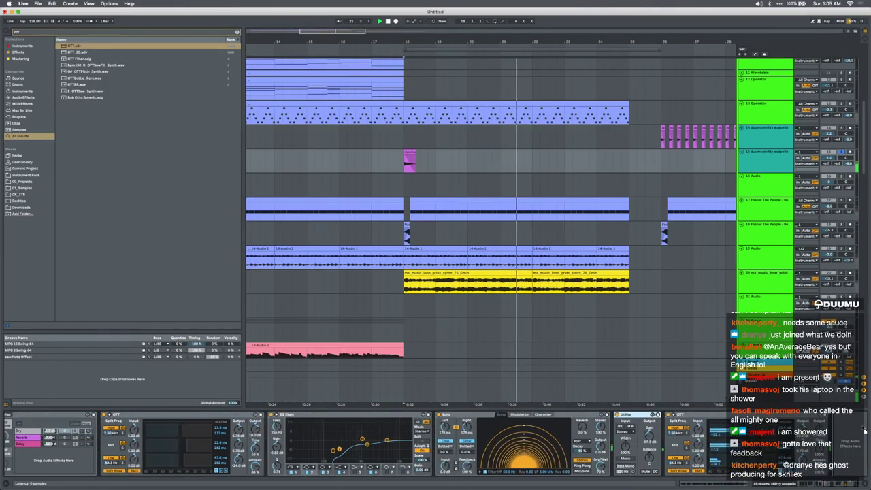
{"action": "key", "text": "Delete"}
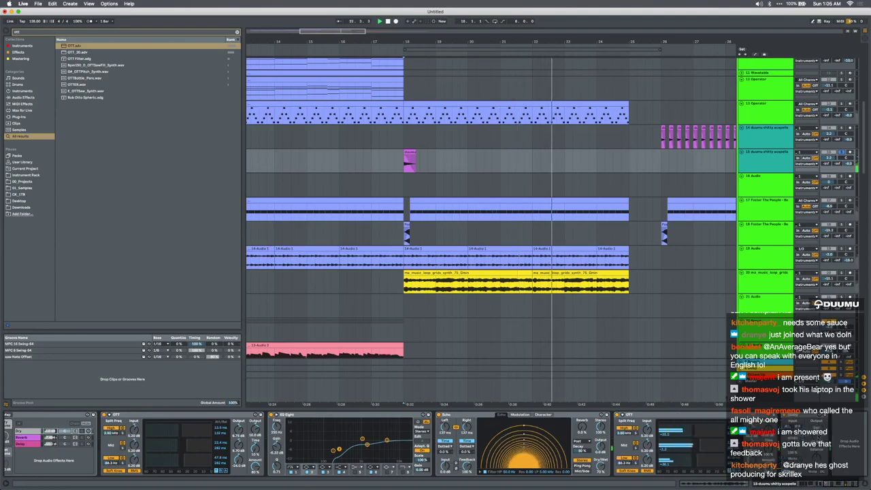
Reshape the Utility gain automation between bars 18 and 25 while playing the soloed vocal riser
{"action": "key", "text": "a"}
{"action": "right_click", "coordinate": [565, 169]}
{"action": "left_click", "coordinate": [564, 166]}
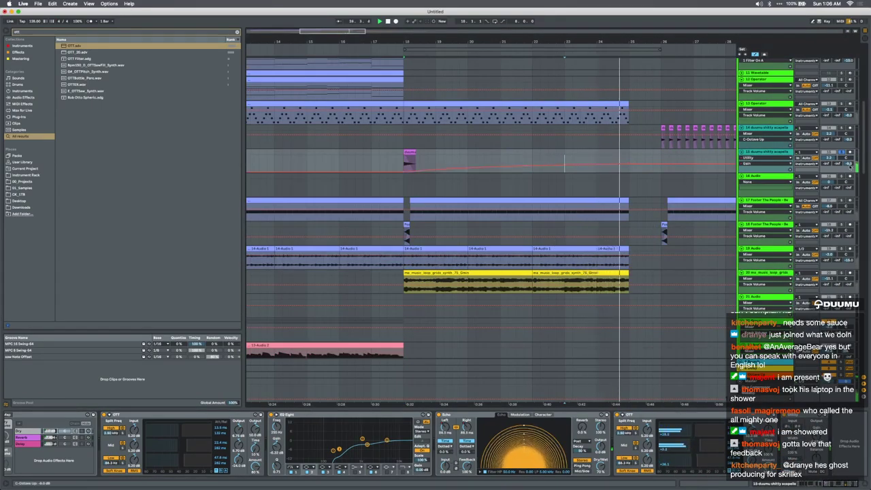
{"action": "key", "text": "a"}
{"action": "key", "text": "space"}
{"action": "key", "text": "space"}
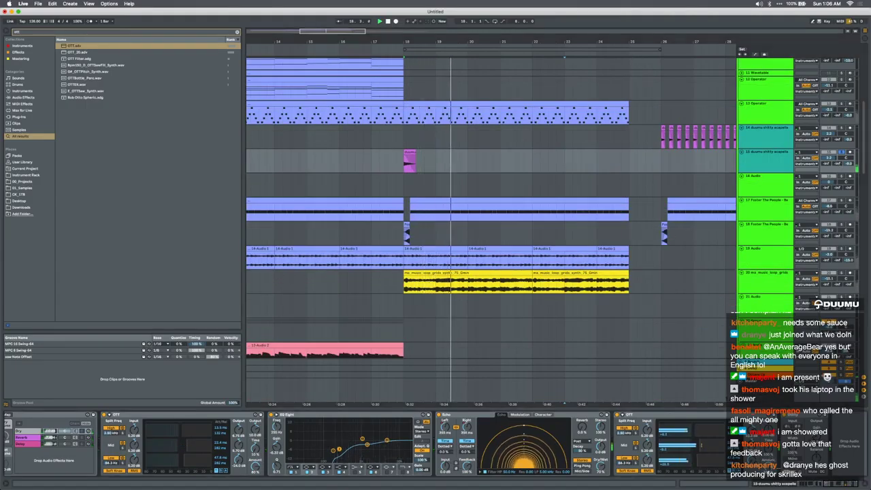
{"action": "key", "text": "a"}
{"action": "left_click_drag", "start_coordinate": [629, 165], "coordinate": [629, 164]}
{"action": "left_click_drag", "start_coordinate": [507, 165], "coordinate": [507, 167]}
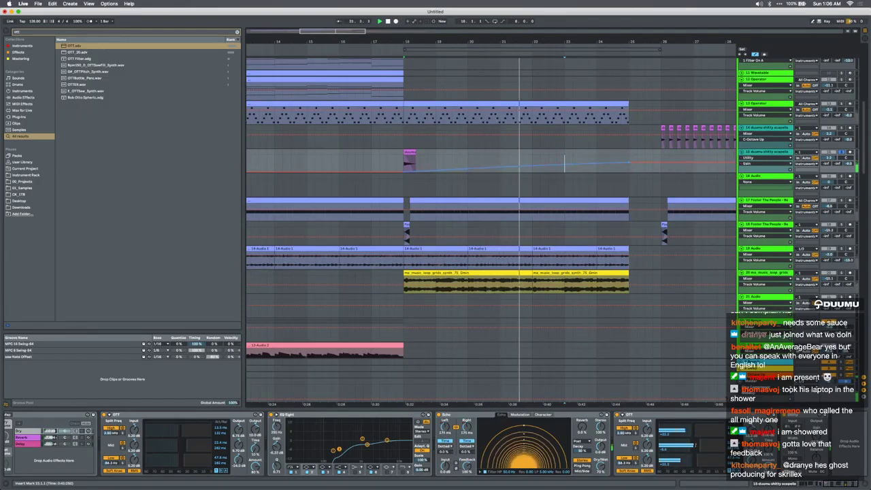
{"action": "key", "text": "a"}
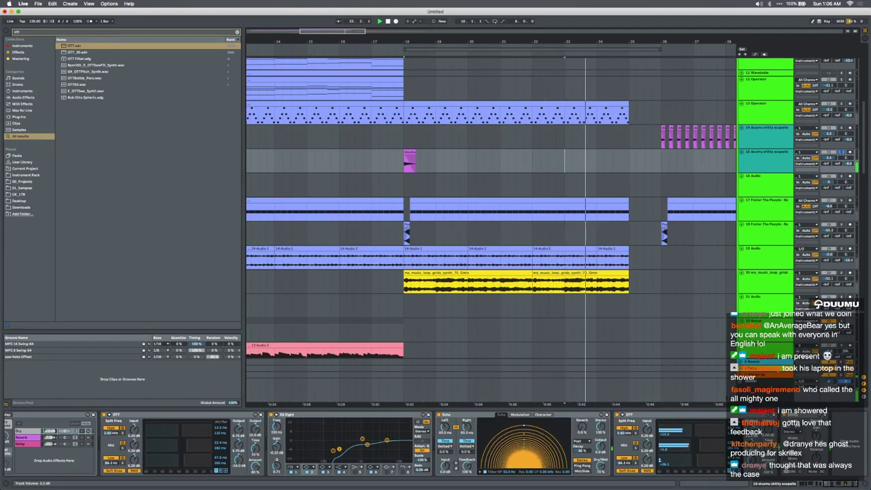
Automate the Echo to switch off at bar 26 and rename the duplicated acapella track "riser vocal"
{"action": "scroll", "coordinate": [432, 185], "scroll_direction": "down", "scroll_amount": 5}
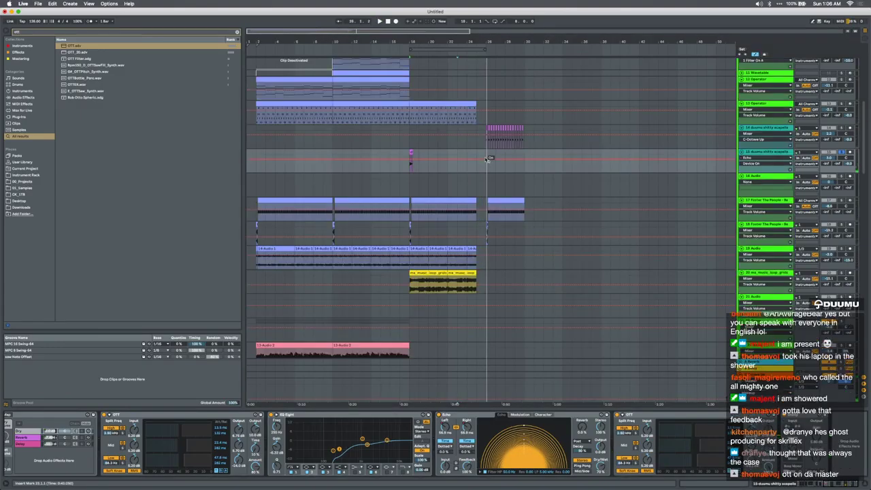
{"action": "scroll", "coordinate": [858, 181], "scroll_direction": "down", "scroll_amount": 3}
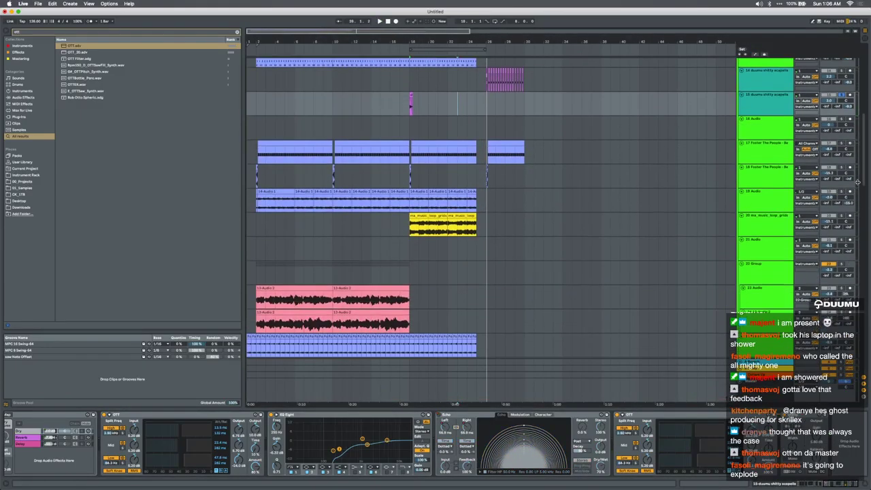
{"action": "left_click", "coordinate": [768, 101]}
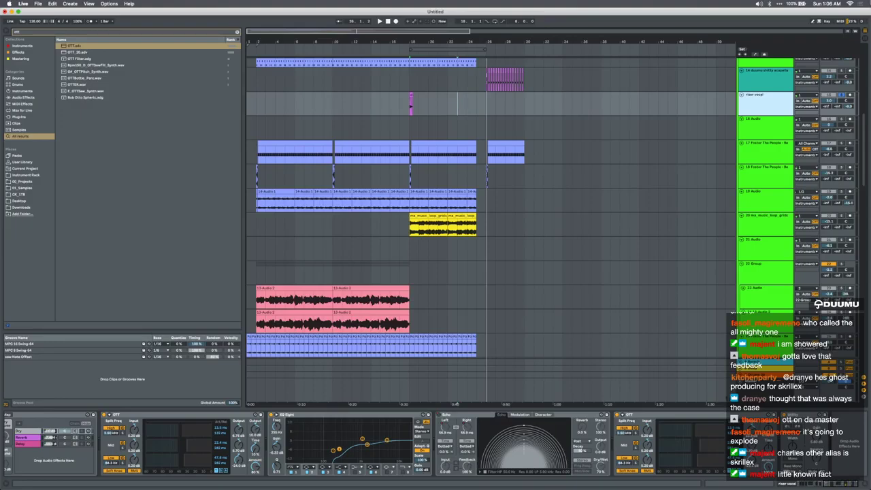
Unsolo the riser vocal track, play the mix from before bar 18 and raise the track's volume to 6.0 dB
{"action": "left_click", "coordinate": [841, 100]}
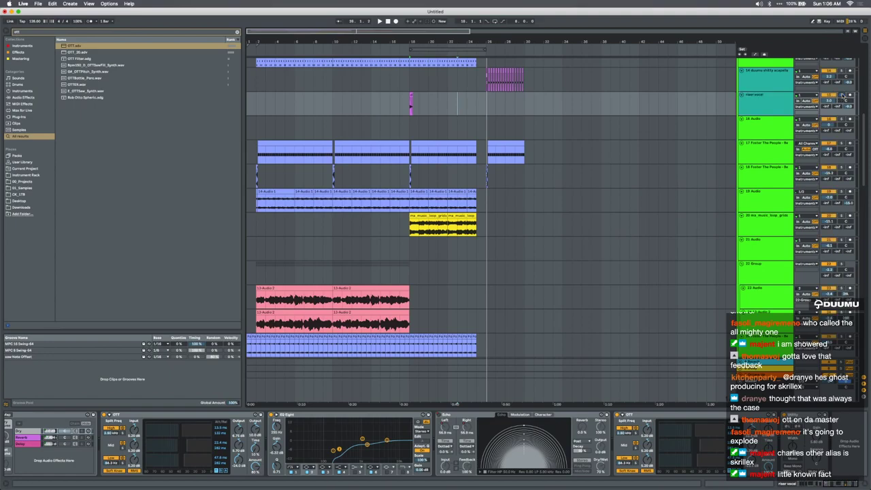
{"action": "left_click", "coordinate": [398, 105]}
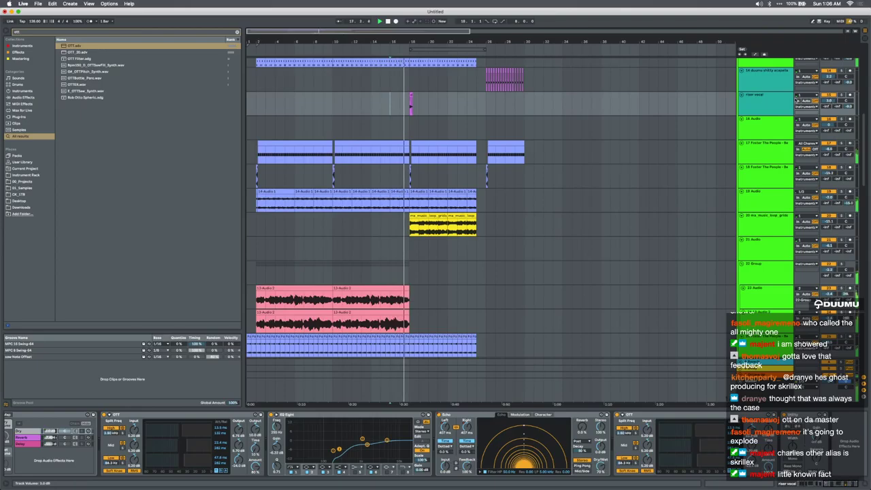
{"action": "left_click", "coordinate": [760, 100]}
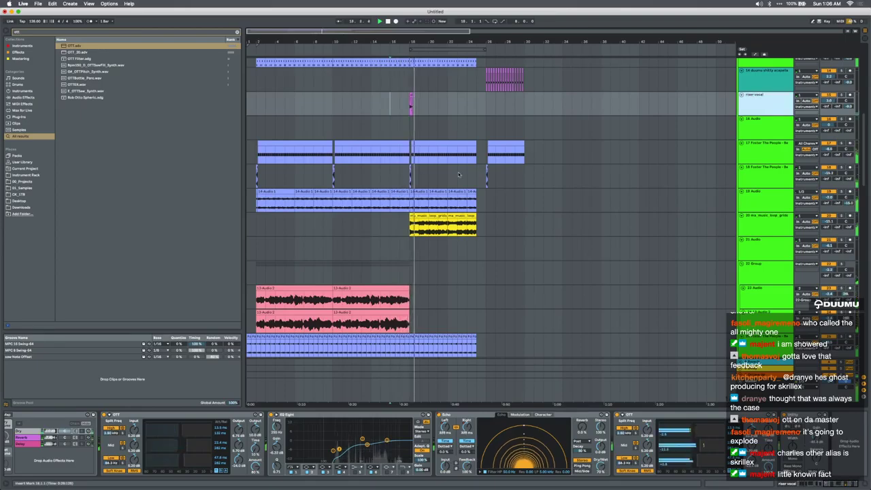
{"action": "scroll", "coordinate": [411, 106], "scroll_direction": "up", "scroll_amount": 5}
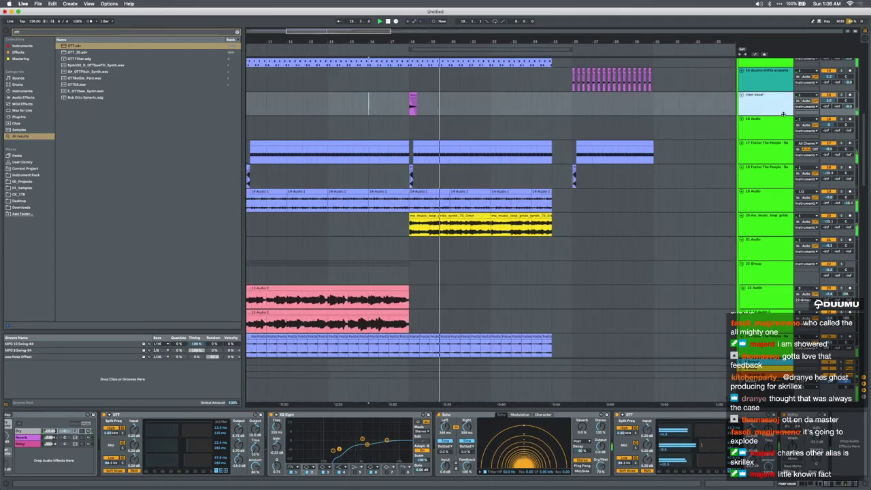
{"action": "left_click_drag", "start_coordinate": [828, 101], "coordinate": [828, 88]}
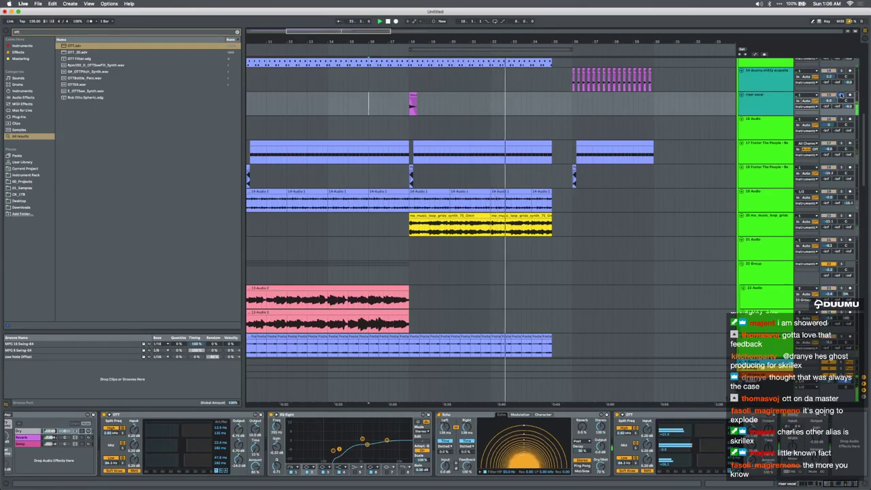
Reset the riser vocal track's volume to 0 dB and add another Utility to its device chain
{"action": "left_click", "coordinate": [772, 103]}
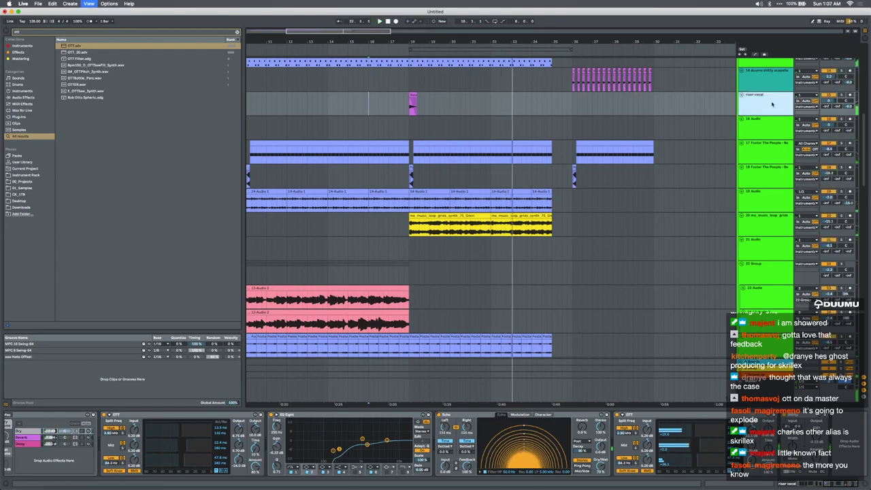
{"action": "key", "text": "super+f"}
{"action": "type", "text": "util"}
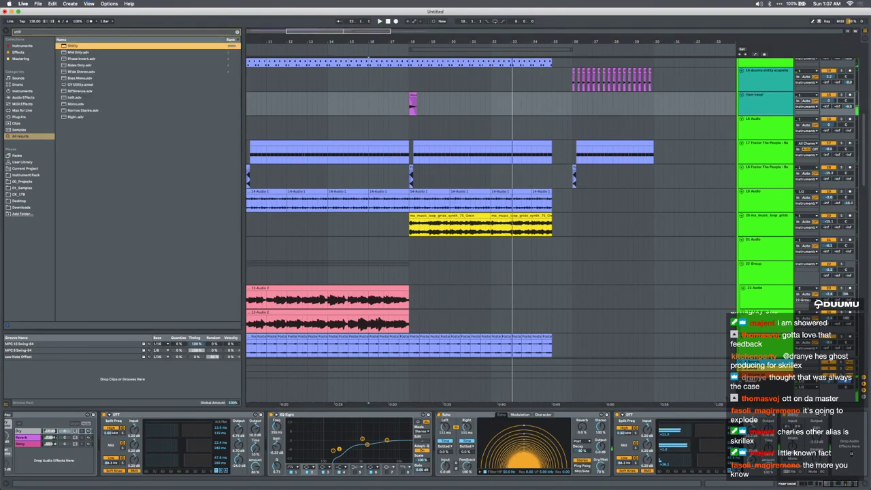
{"action": "key", "text": "Return"}
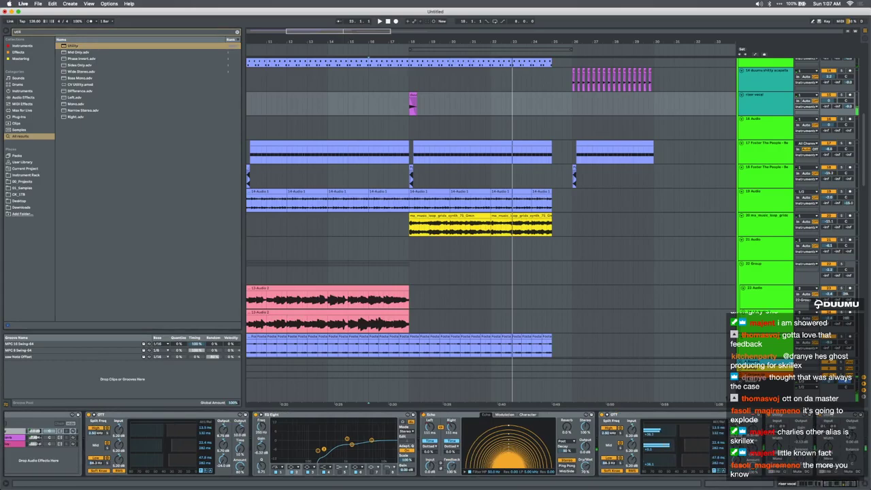
Play the arrangement from bar 17 through the build-up and into the drop at bar 26
{"action": "left_click", "coordinate": [398, 104]}
{"action": "key", "text": "space"}
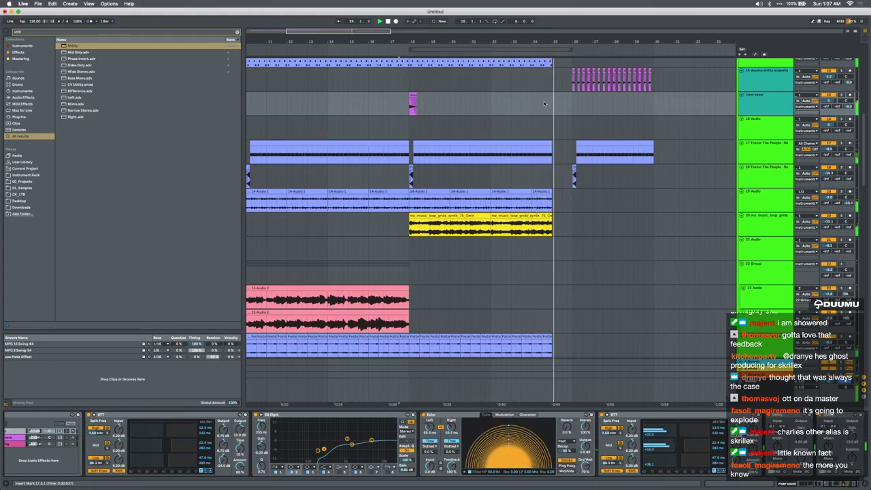
{"action": "left_click", "coordinate": [552, 101]}
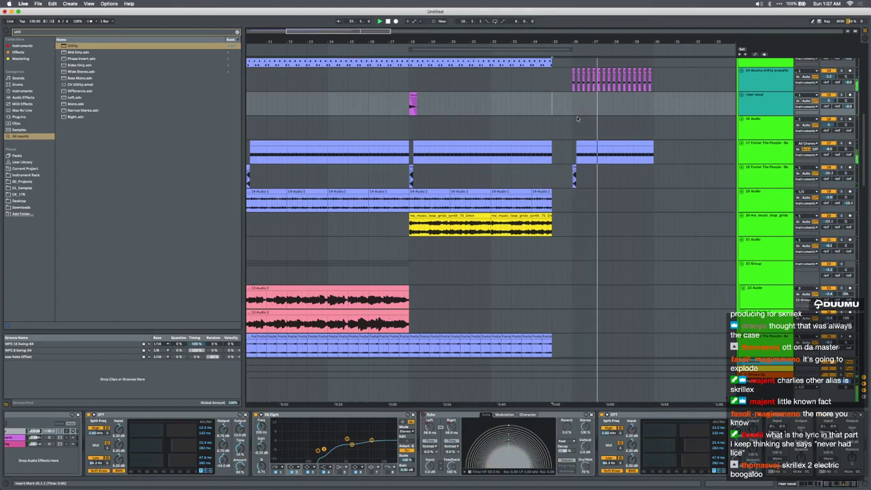
{"action": "left_click", "coordinate": [577, 119]}
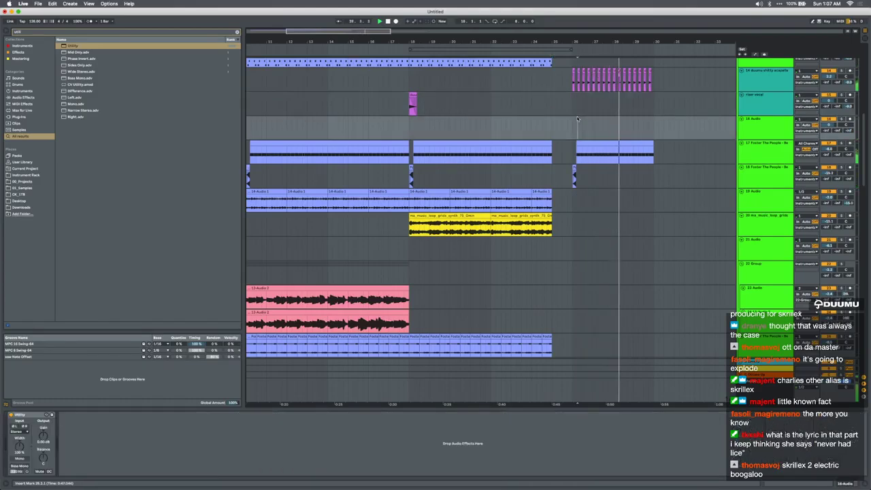
Solo the Vocals group and play the main acapella from bar 22
{"action": "scroll", "coordinate": [578, 119], "scroll_direction": "up", "scroll_amount": 10}
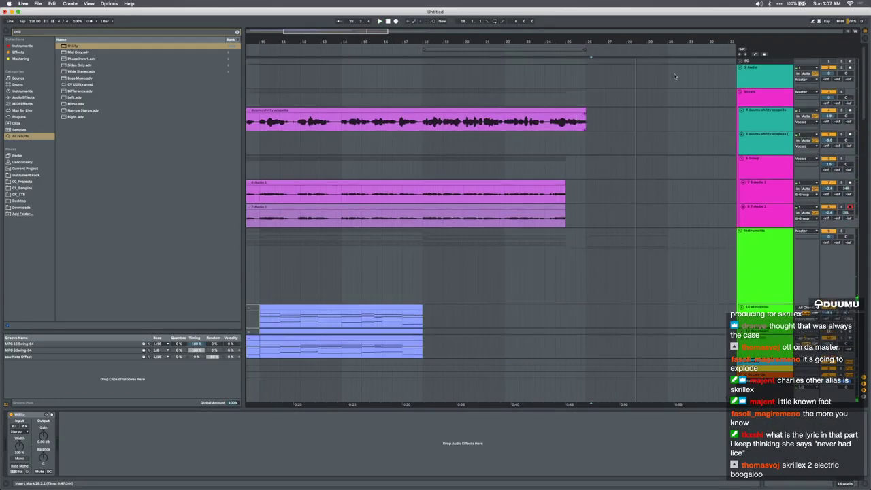
{"action": "left_click", "coordinate": [505, 124]}
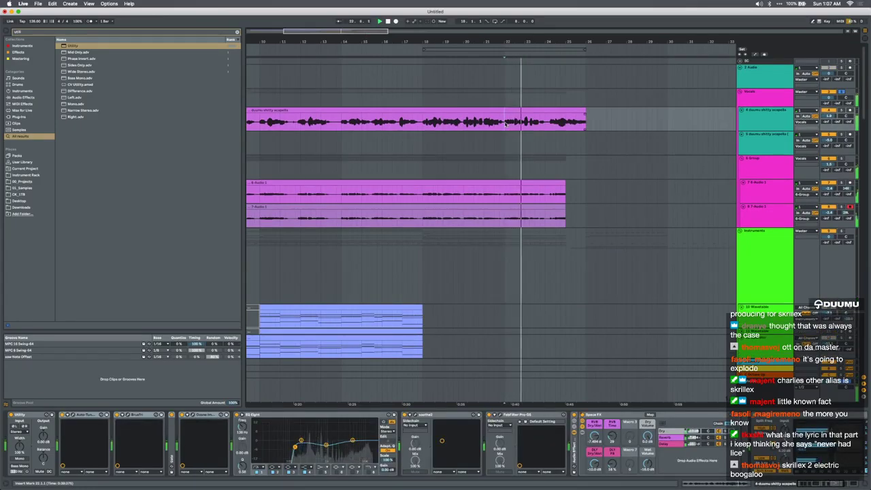
Play the vocals from bar 20, unsolo the Vocals group and play the full mix from bar 17
{"action": "left_click", "coordinate": [464, 145]}
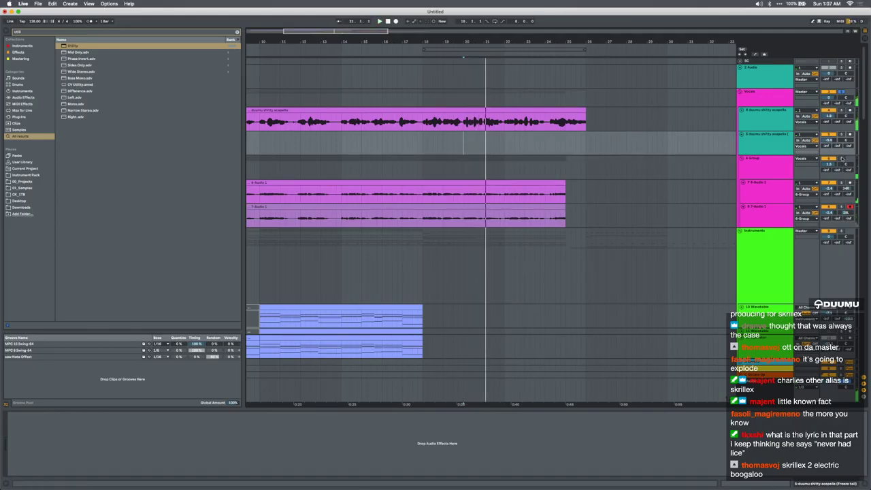
{"action": "key", "text": "space"}
{"action": "key", "text": "space"}
{"action": "left_click", "coordinate": [842, 94]}
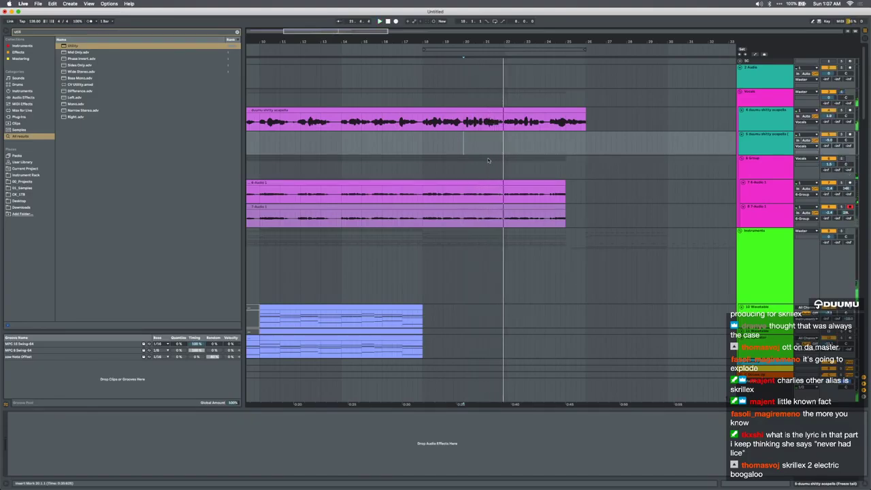
{"action": "left_click", "coordinate": [402, 174]}
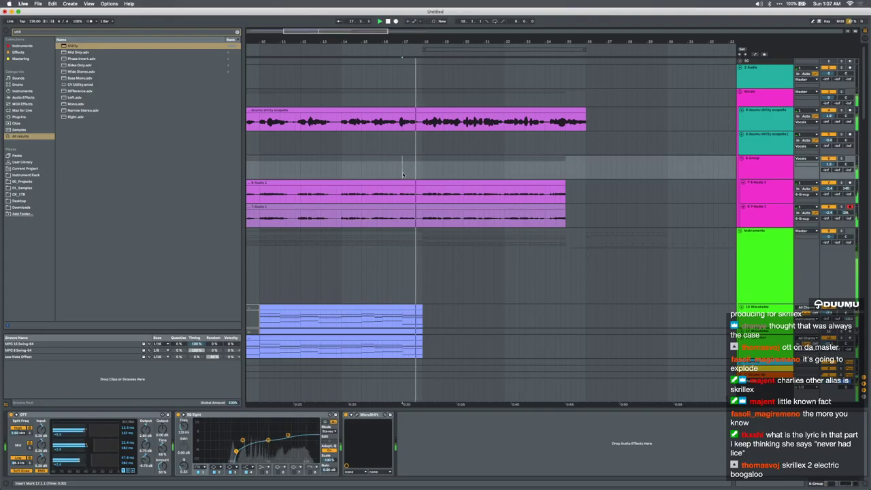
Raise the volume of the two layered audio tracks inside the vocal subgroup to 0 dB
{"action": "left_click", "coordinate": [773, 175]}
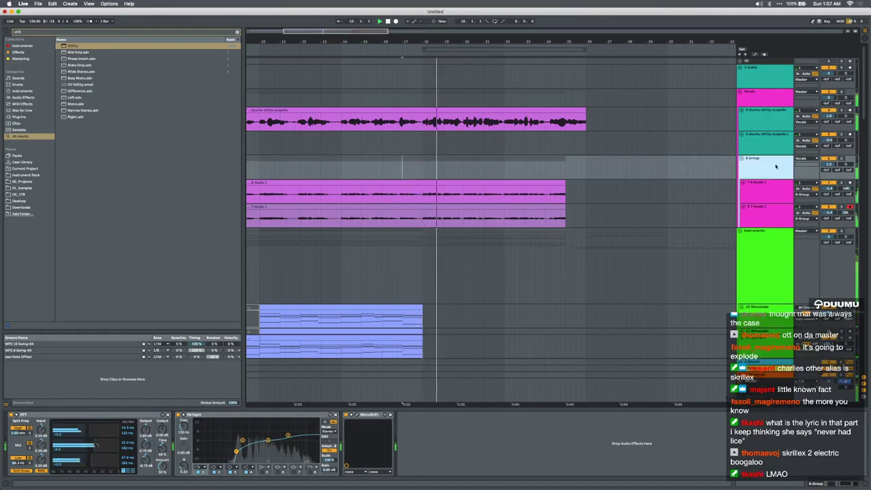
{"action": "left_click", "coordinate": [777, 195]}
{"action": "left_click", "coordinate": [776, 216], "text": "shift"}
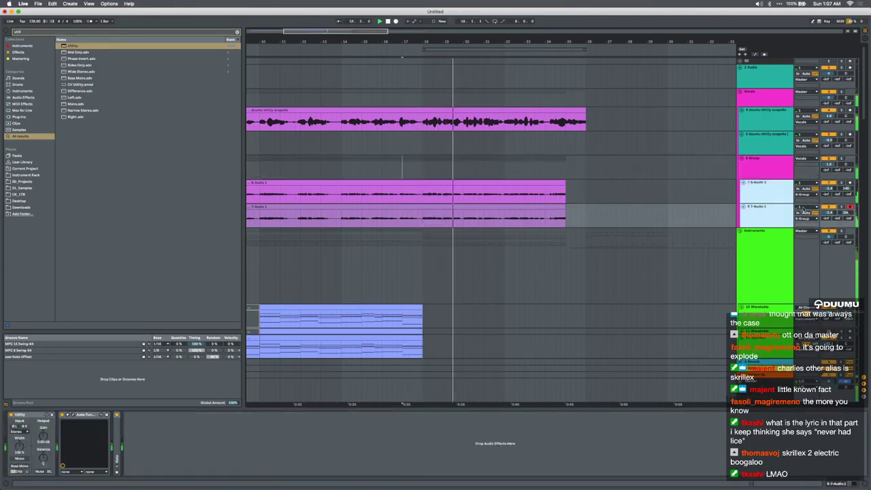
{"action": "left_click", "coordinate": [831, 190]}
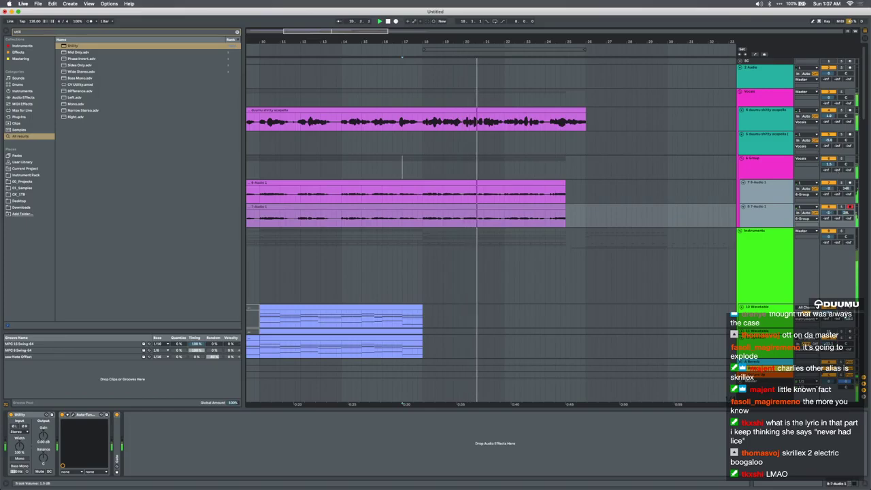
Play through the drop while checking its tracks, and set the loop to bars 26 to 30 over the Operator bass clips
{"action": "scroll", "coordinate": [591, 171], "scroll_direction": "up", "scroll_amount": 1}
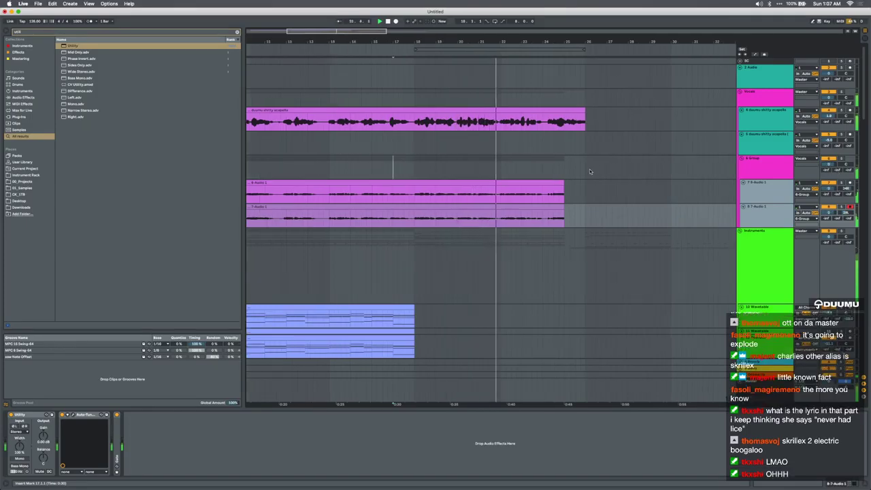
{"action": "scroll", "coordinate": [590, 172], "scroll_direction": "right", "scroll_amount": 2}
{"action": "scroll", "coordinate": [590, 171], "scroll_direction": "down", "scroll_amount": 1}
{"action": "scroll", "coordinate": [589, 171], "scroll_direction": "down", "scroll_amount": 2}
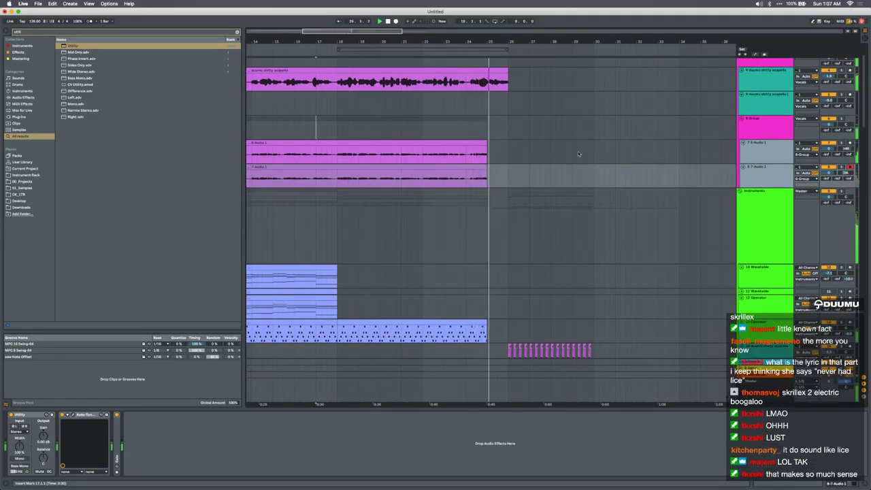
{"action": "scroll", "coordinate": [578, 154], "scroll_direction": "down", "scroll_amount": 4}
{"action": "scroll", "coordinate": [578, 155], "scroll_direction": "down", "scroll_amount": 6}
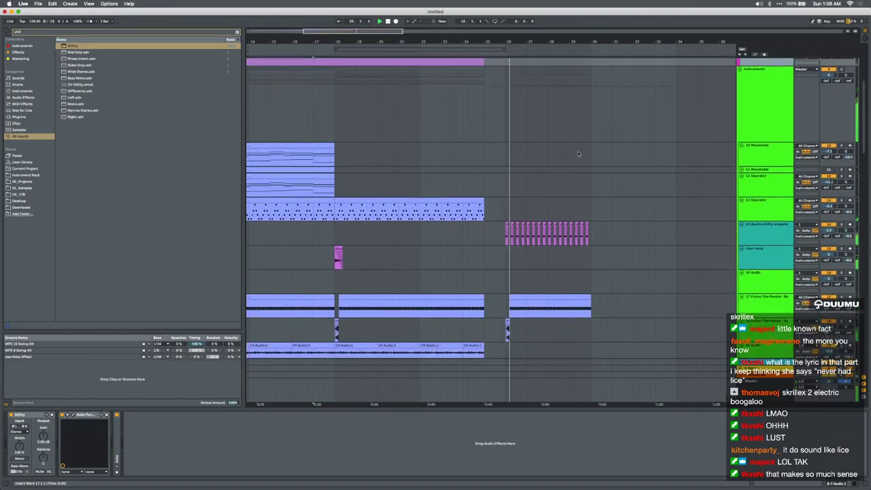
{"action": "scroll", "coordinate": [557, 321], "scroll_direction": "down", "scroll_amount": 2}
{"action": "scroll", "coordinate": [557, 320], "scroll_direction": "down", "scroll_amount": 15}
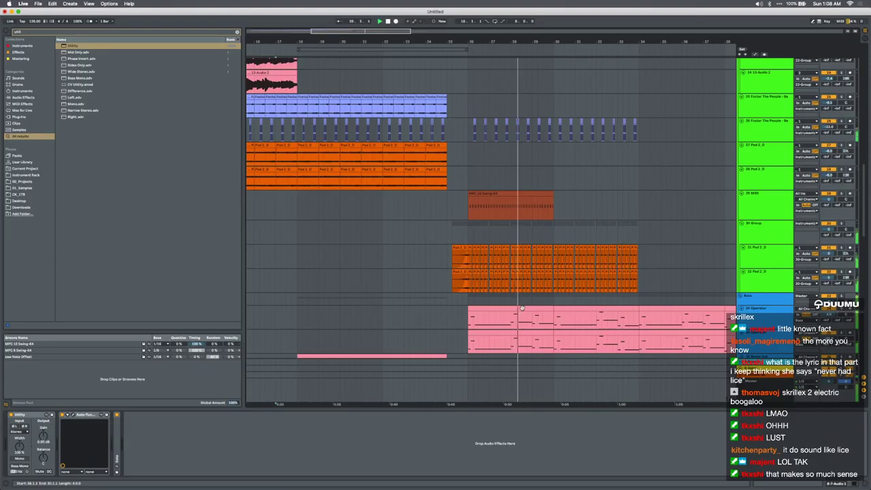
{"action": "left_click", "coordinate": [522, 310]}
{"action": "scroll", "coordinate": [522, 310], "scroll_direction": "down", "scroll_amount": 3}
{"action": "scroll", "coordinate": [522, 310], "scroll_direction": "down", "scroll_amount": 8}
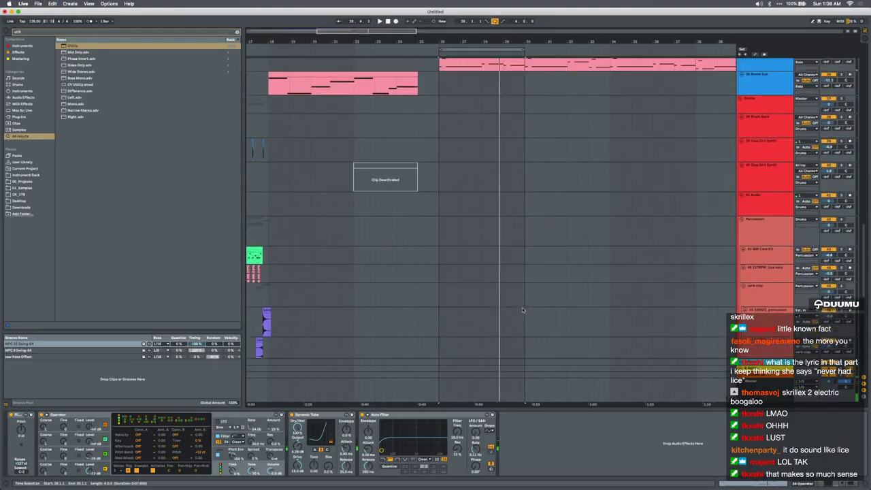
{"action": "scroll", "coordinate": [521, 310], "scroll_direction": "up", "scroll_amount": 3}
Search the browser for "kick" and select the Drum Rack track in the Drums group
{"action": "left_click", "coordinate": [421, 188]}
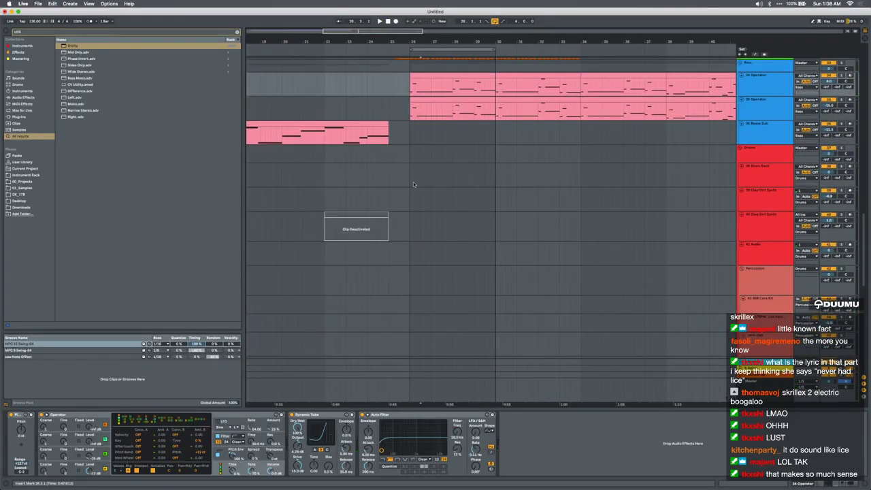
{"action": "key", "text": "super+f"}
{"action": "type", "text": "kick"}
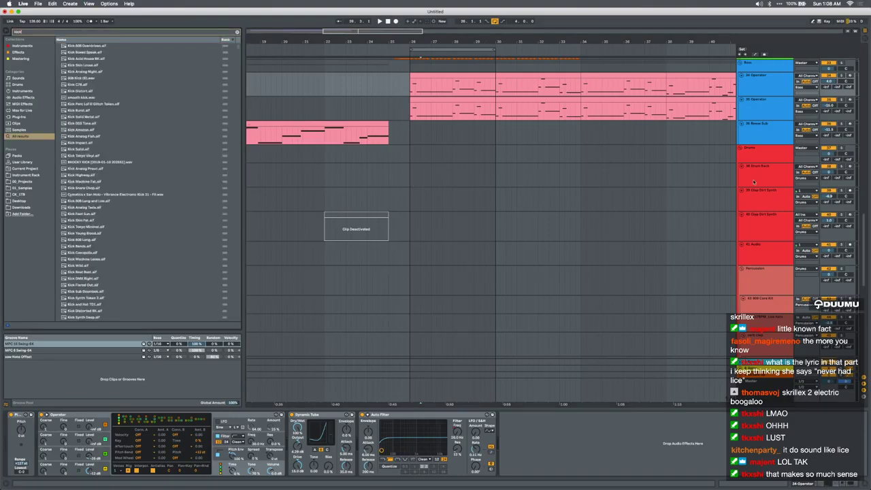
{"action": "left_click", "coordinate": [287, 177]}
Audition the kick samples in the search results to compare their sound
{"action": "left_click", "coordinate": [97, 266]}
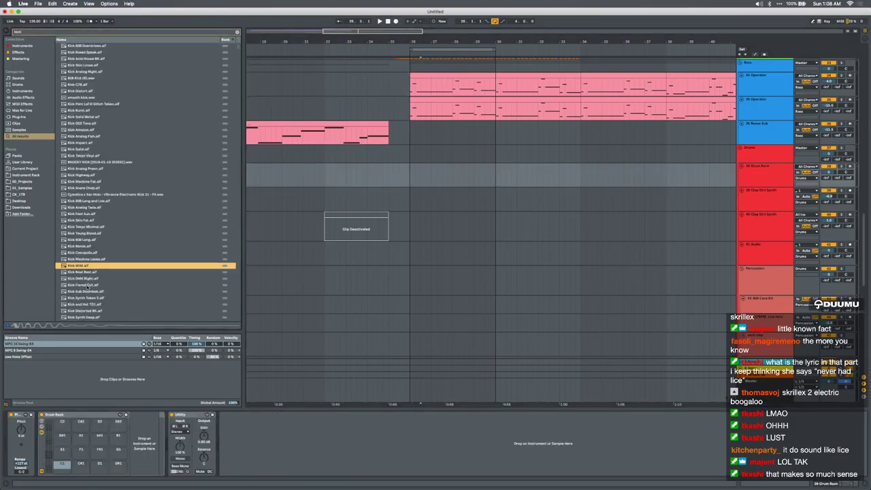
{"action": "left_click", "coordinate": [87, 279]}
{"action": "left_click", "coordinate": [89, 291]}
{"action": "left_click", "coordinate": [85, 129]}
{"action": "left_click", "coordinate": [84, 104]}
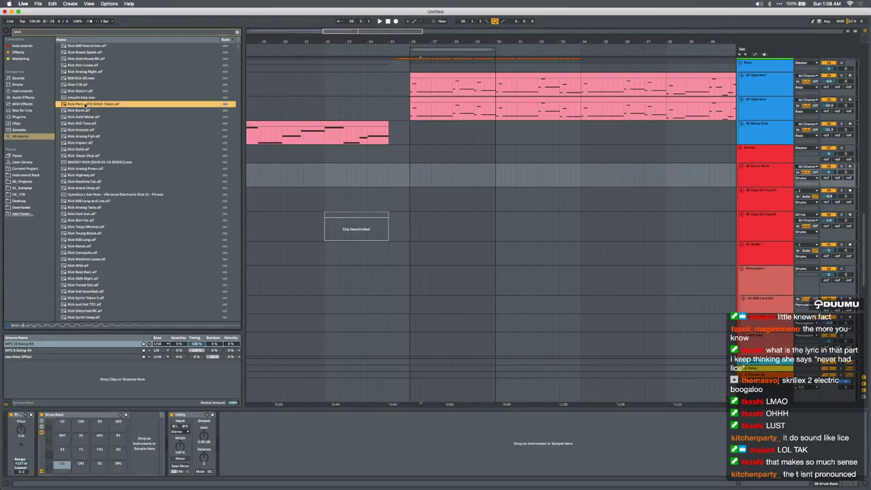
{"action": "left_click", "coordinate": [85, 58]}
{"action": "left_click", "coordinate": [86, 65]}
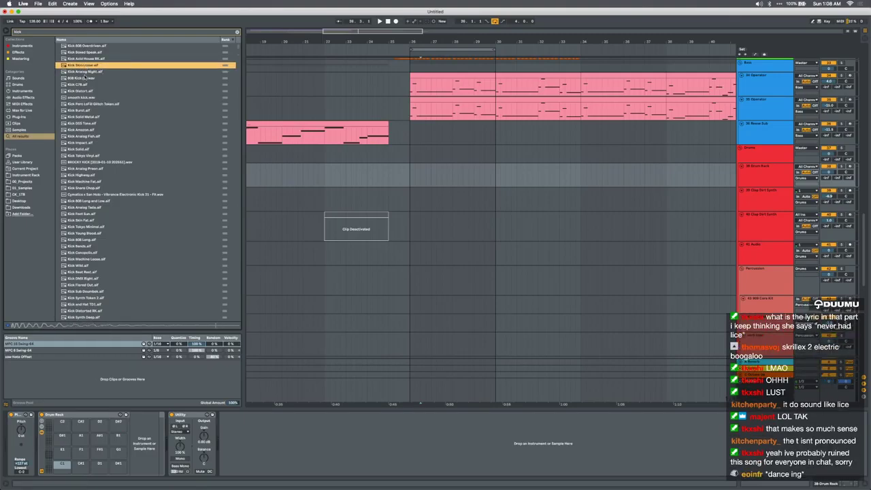
{"action": "left_click", "coordinate": [83, 85]}
{"action": "left_click", "coordinate": [83, 98]}
{"action": "left_click", "coordinate": [84, 104]}
{"action": "left_click", "coordinate": [84, 116]}
{"action": "left_click", "coordinate": [84, 122]}
{"action": "left_click", "coordinate": [84, 142]}
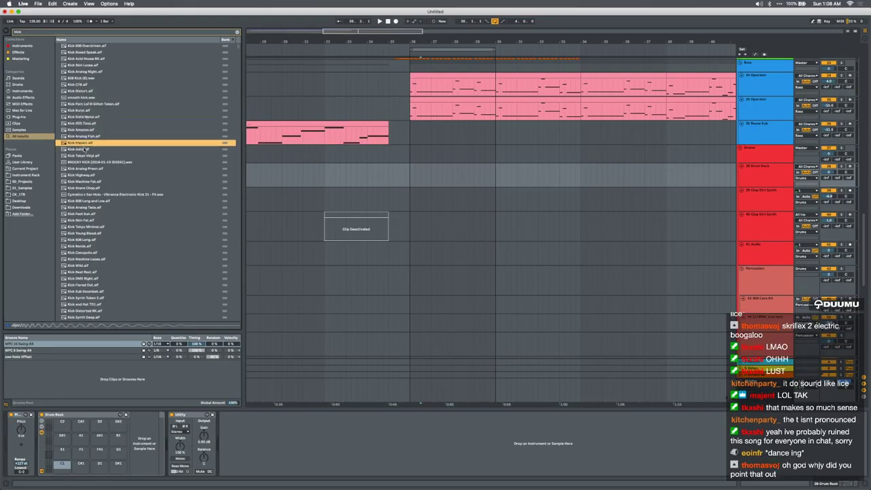
{"action": "left_click", "coordinate": [83, 148]}
{"action": "left_click", "coordinate": [83, 156]}
{"action": "left_click", "coordinate": [83, 162]}
{"action": "left_click", "coordinate": [84, 168]}
{"action": "left_click", "coordinate": [86, 176]}
{"action": "left_click", "coordinate": [88, 181]}
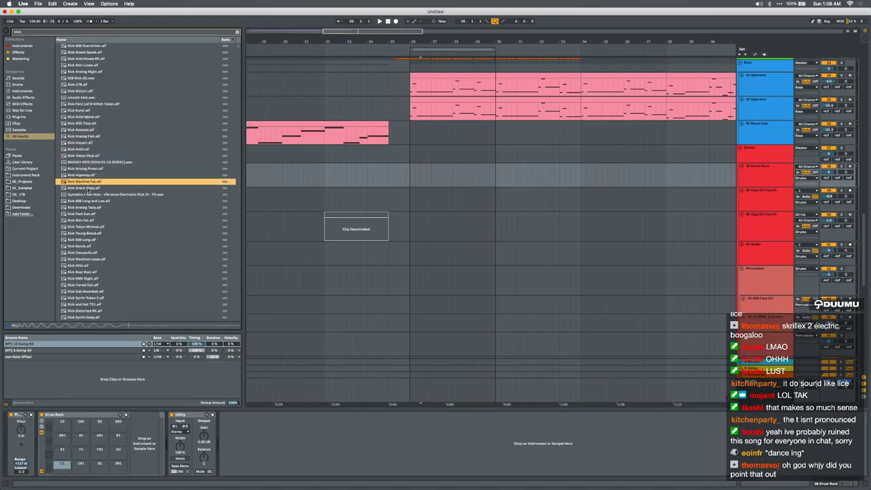
{"action": "left_click", "coordinate": [88, 187]}
{"action": "left_click", "coordinate": [89, 194]}
{"action": "left_click", "coordinate": [89, 201]}
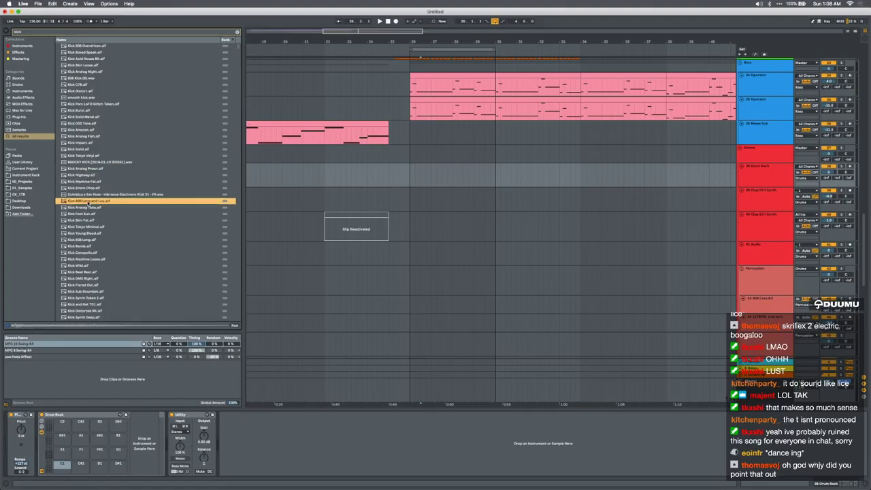
{"action": "left_click", "coordinate": [89, 207]}
{"action": "left_click", "coordinate": [85, 214]}
{"action": "left_click", "coordinate": [87, 220]}
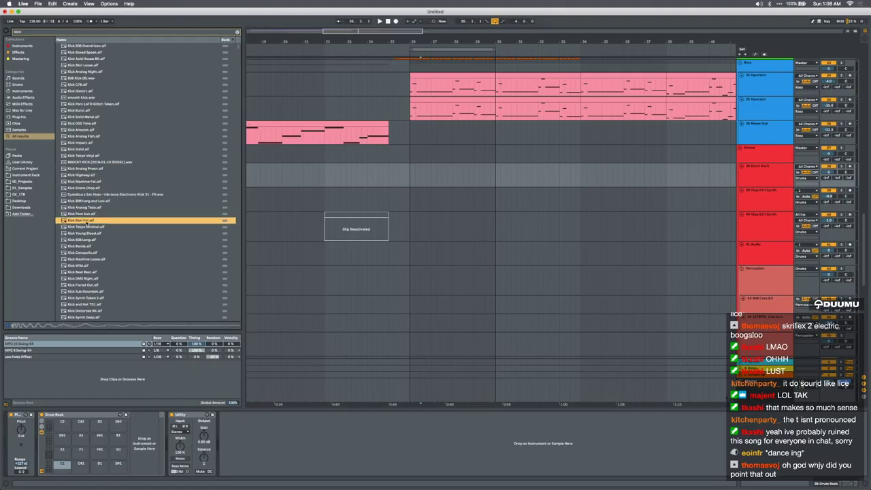
{"action": "left_click", "coordinate": [85, 227]}
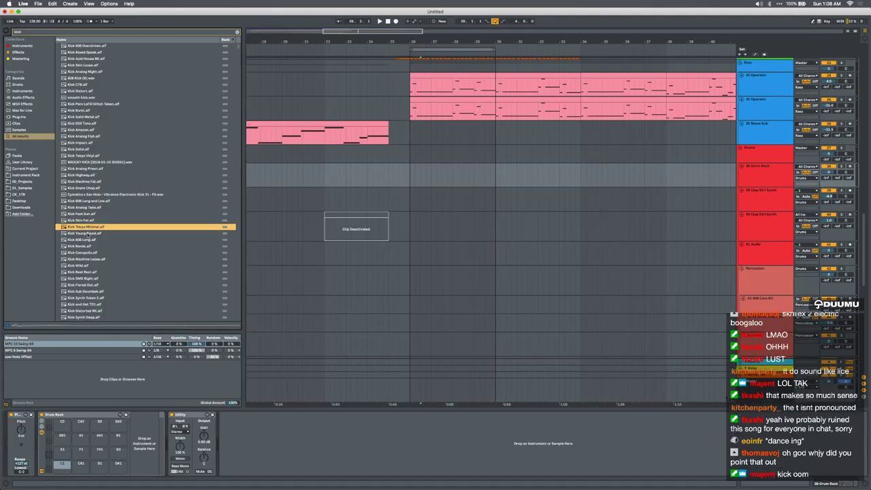
{"action": "scroll", "coordinate": [90, 236], "scroll_direction": "down", "scroll_amount": 2}
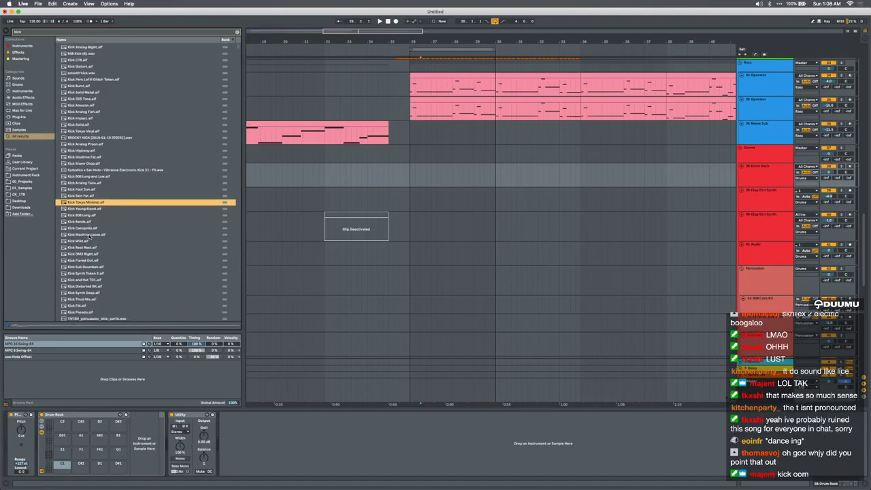
{"action": "left_click", "coordinate": [91, 260]}
{"action": "left_click", "coordinate": [94, 273]}
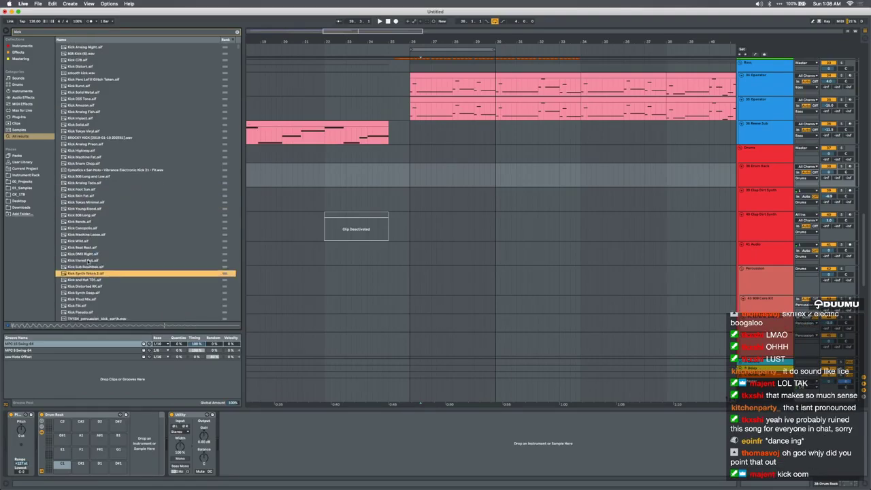
{"action": "scroll", "coordinate": [90, 268], "scroll_direction": "down", "scroll_amount": 3}
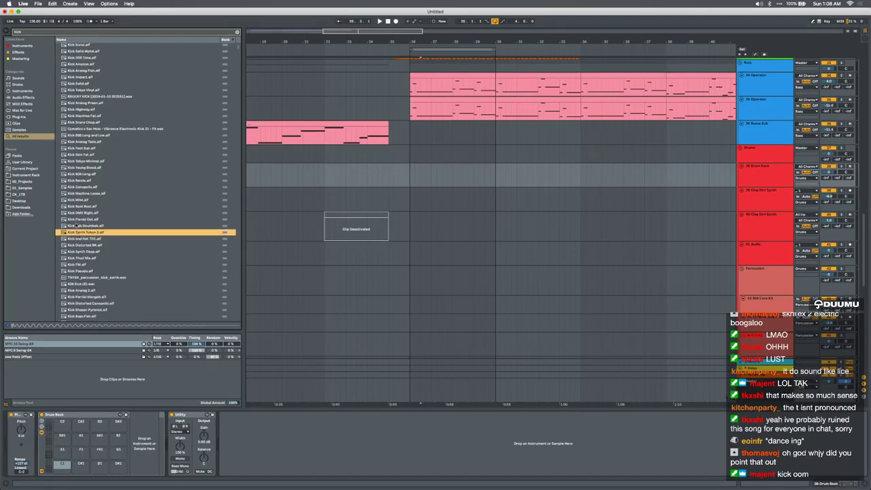
Load Kick Flared Out onto the Drum Rack's C1 pad
{"action": "key", "text": "Up"}
{"action": "key", "text": "Up"}
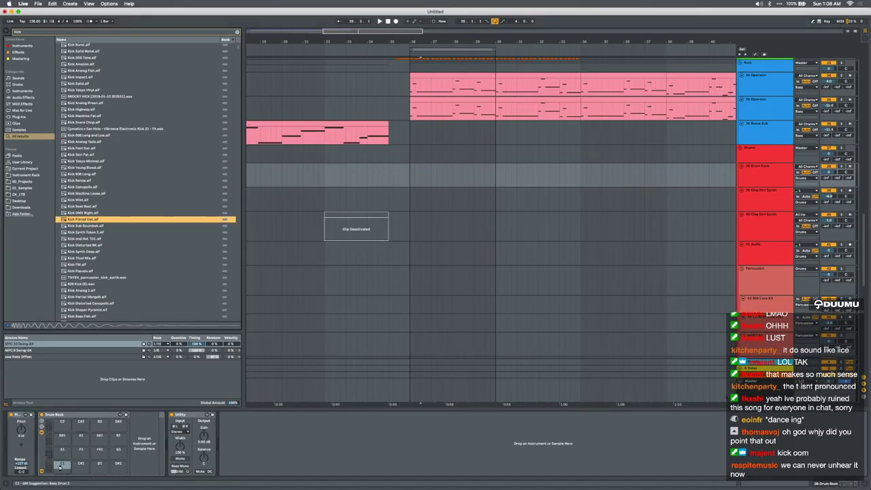
{"action": "key", "text": "Return"}
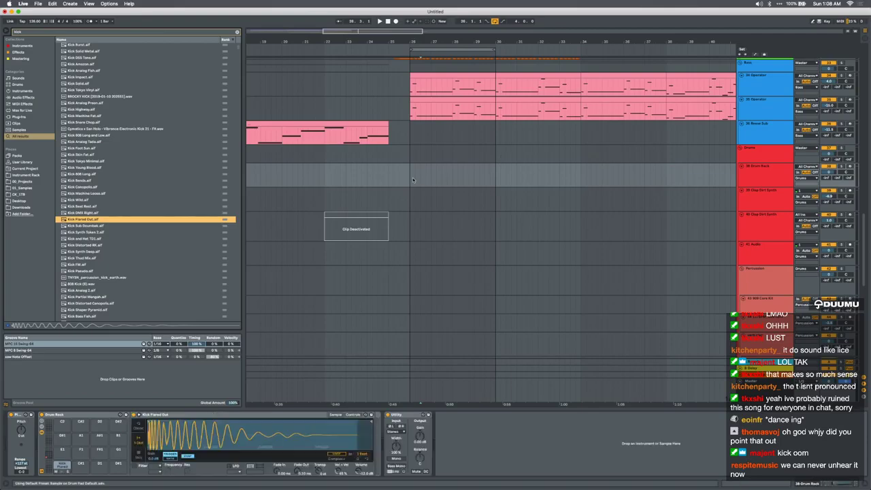
Create a one-beat MIDI clip at bar 26 on the Drum Rack track with a half-beat Kick Flared Out note at its start
{"action": "left_click", "coordinate": [417, 177]}
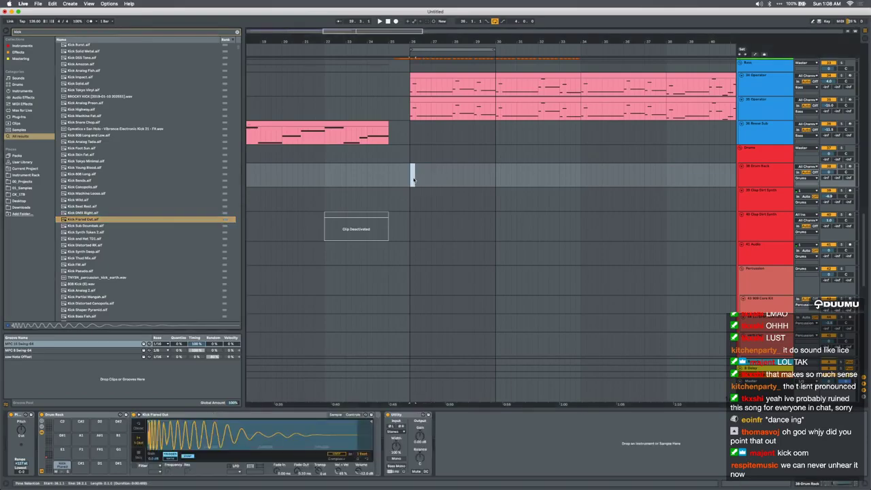
{"action": "key", "text": "super+shift+m"}
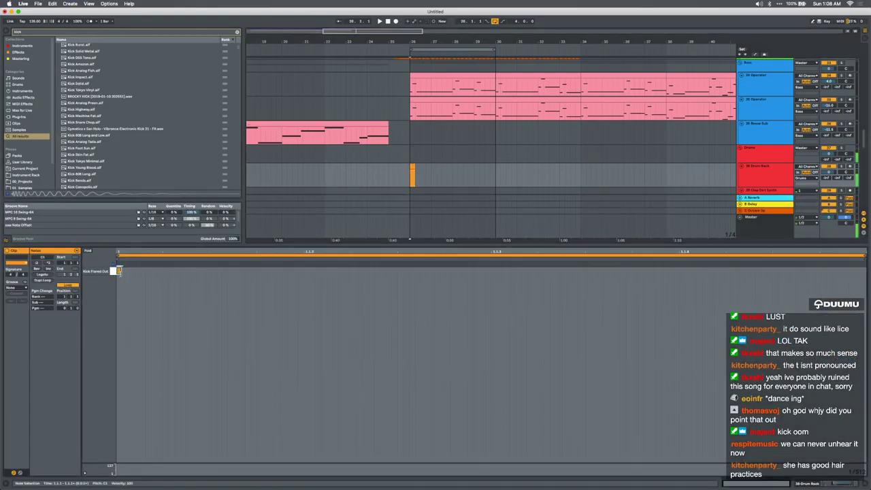
{"action": "left_click_drag", "start_coordinate": [119, 271], "coordinate": [485, 276]}
Play the kick clip and duplicate it on every beat to fill bars 26 to 30
{"action": "left_click", "coordinate": [413, 166]}
{"action": "key", "text": "space"}
{"action": "scroll", "coordinate": [413, 166], "scroll_direction": "up", "scroll_amount": 3}
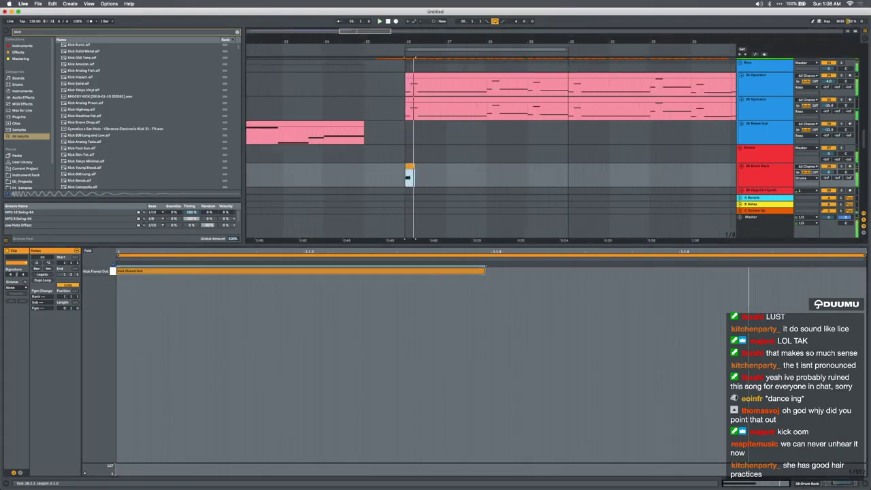
{"action": "key", "text": "super+d"}
{"action": "key", "text": "super+d"}
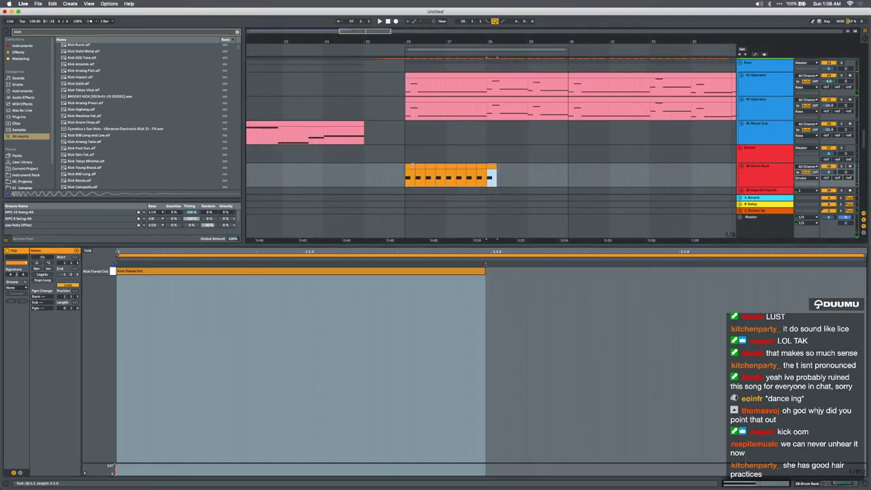
{"action": "left_click", "coordinate": [413, 166], "text": "shift"}
{"action": "key", "text": "super+d"}
{"action": "left_click", "coordinate": [413, 166], "text": "shift"}
Copy the kick clips onto the SC track from bar 26 and play the looped drop
{"action": "scroll", "coordinate": [413, 168], "scroll_direction": "up", "scroll_amount": 15}
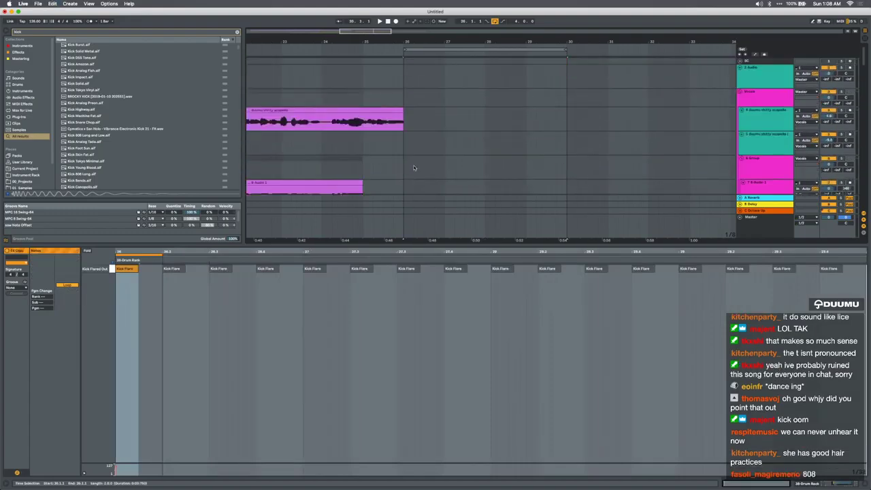
{"action": "left_click", "coordinate": [406, 60]}
{"action": "scroll", "coordinate": [448, 164], "scroll_direction": "down", "scroll_amount": 15}
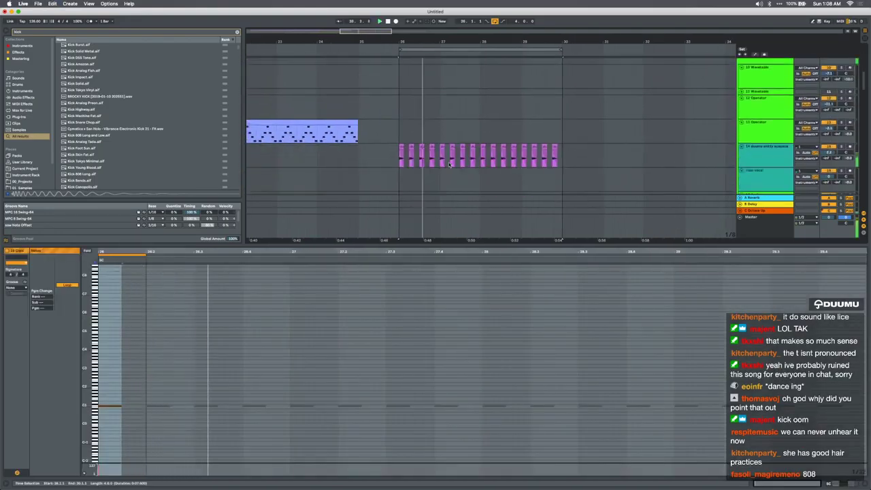
{"action": "scroll", "coordinate": [449, 164], "scroll_direction": "down", "scroll_amount": 15}
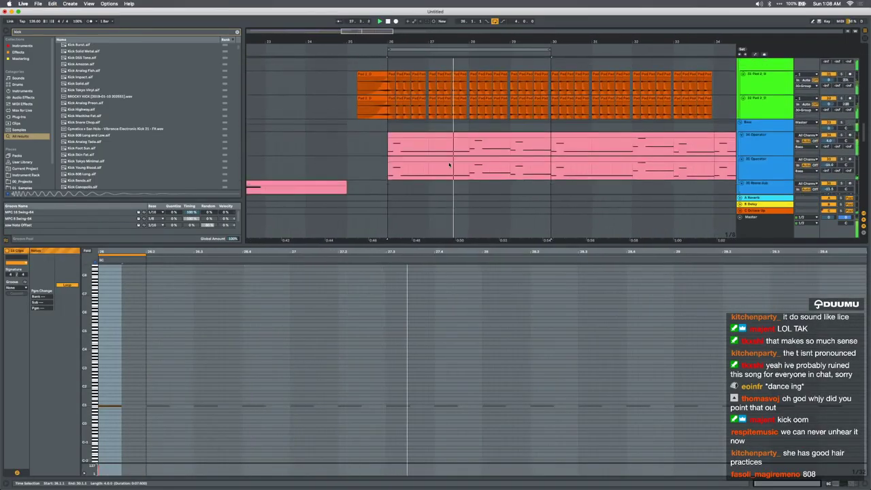
Solo the Drum Rack track and show its device chain
{"action": "scroll", "coordinate": [448, 164], "scroll_direction": "down", "scroll_amount": 1}
{"action": "left_click", "coordinate": [768, 119]}
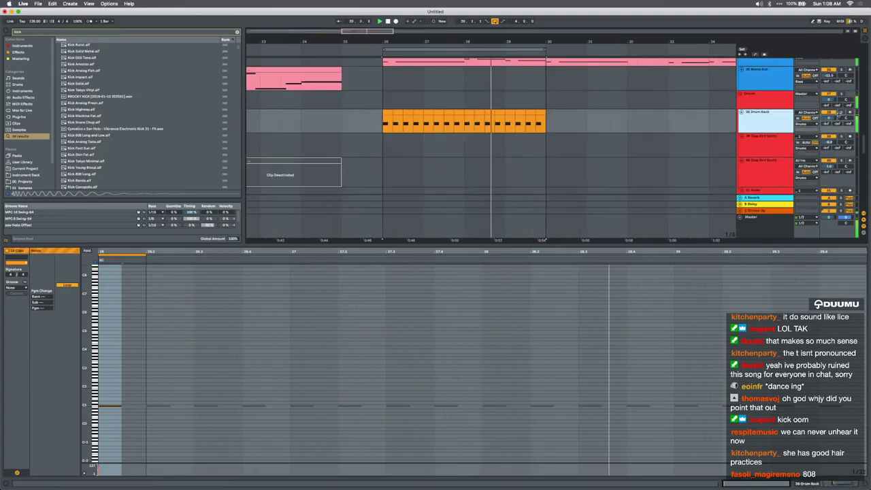
{"action": "left_click", "coordinate": [842, 113]}
{"action": "key", "text": "shift+Tab"}
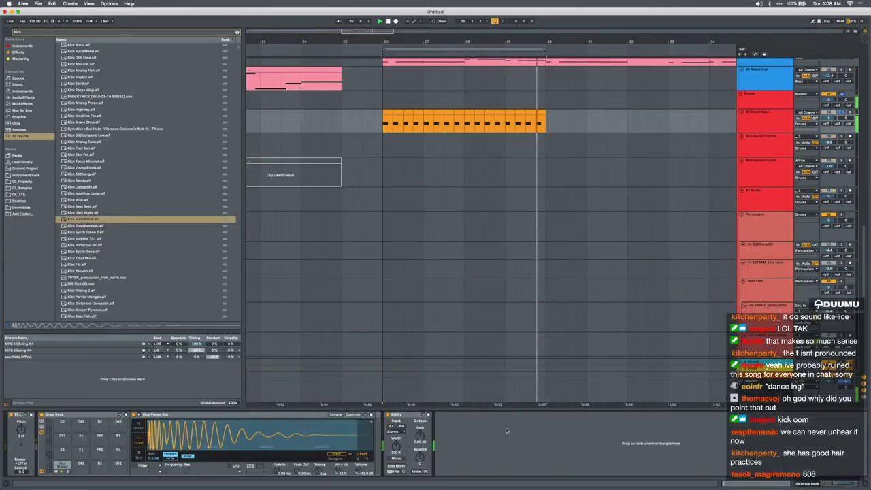
Switch the Kick Flared Out sample to Classic mode and enable its pitch envelope with an amount of +12 st
{"action": "left_click", "coordinate": [138, 425]}
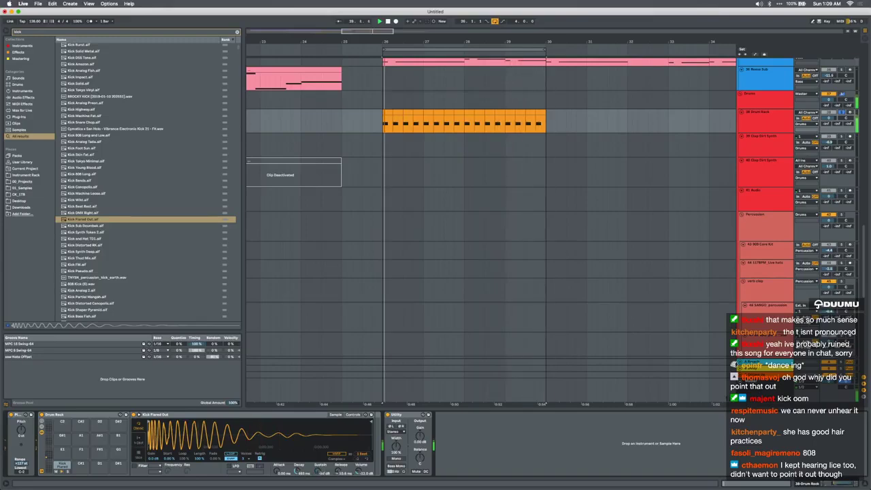
{"action": "left_click", "coordinate": [352, 415]}
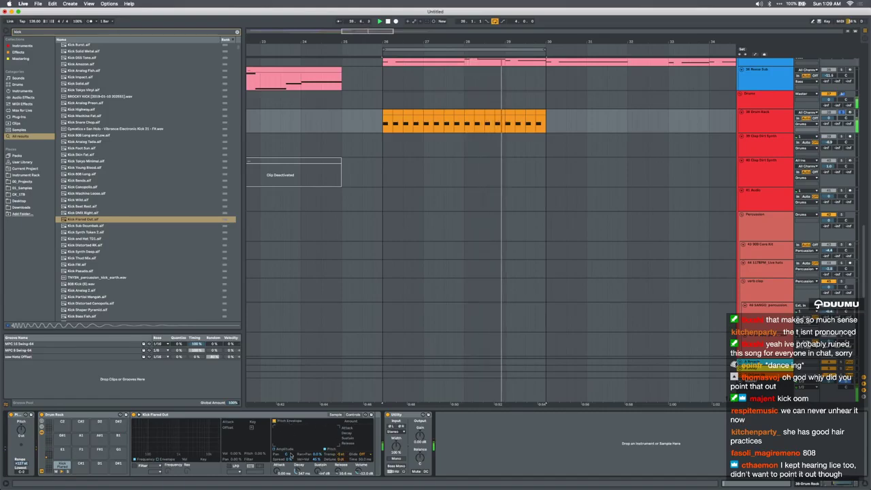
{"action": "left_click", "coordinate": [358, 423]}
{"action": "left_click_drag", "start_coordinate": [362, 423], "coordinate": [366, 448]}
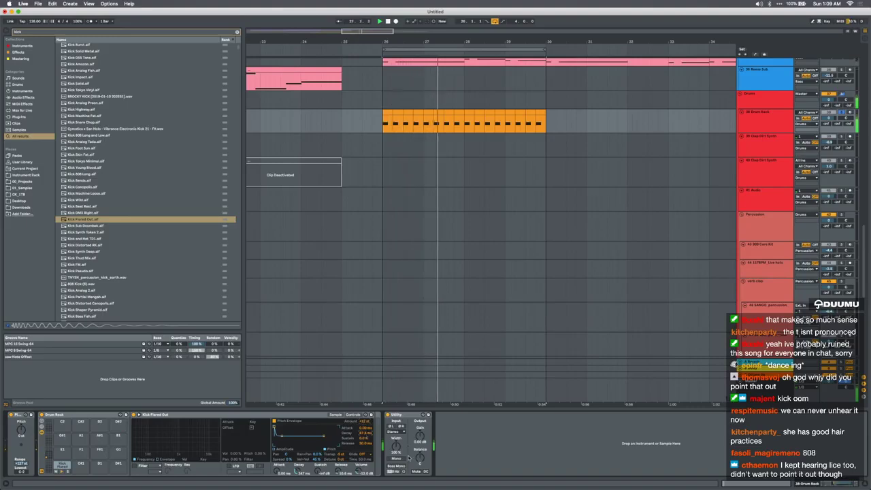
Add an EQ Eight after the Utility on the Drum Rack track and dip the kick's low mids
{"action": "key", "text": "super+f"}
{"action": "type", "text": "eq"}
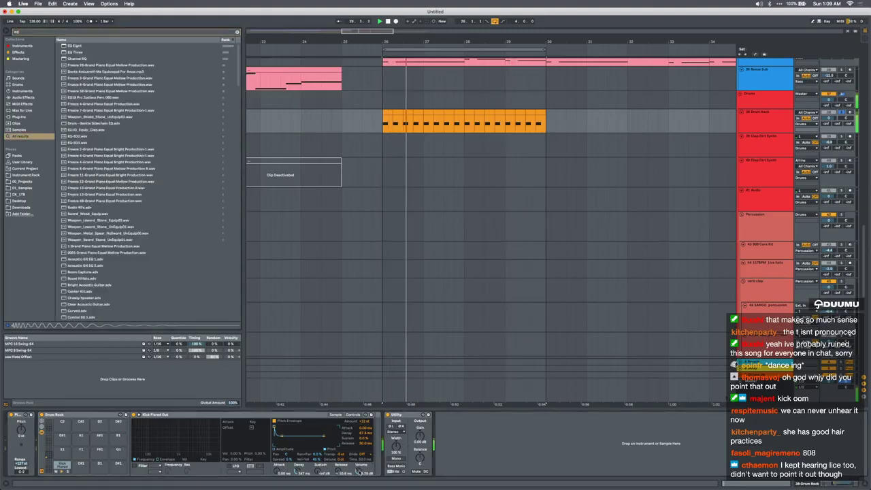
{"action": "key", "text": "Down"}
{"action": "key", "text": "Return"}
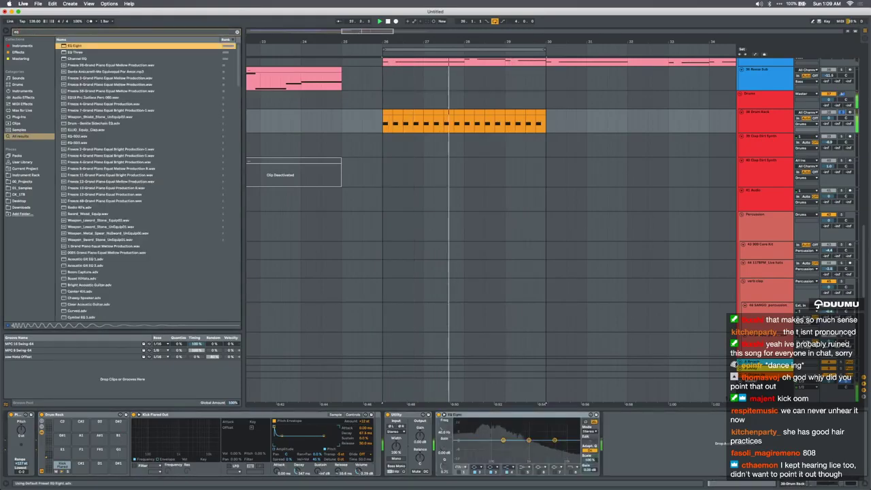
{"action": "left_click_drag", "start_coordinate": [526, 441], "coordinate": [502, 449]}
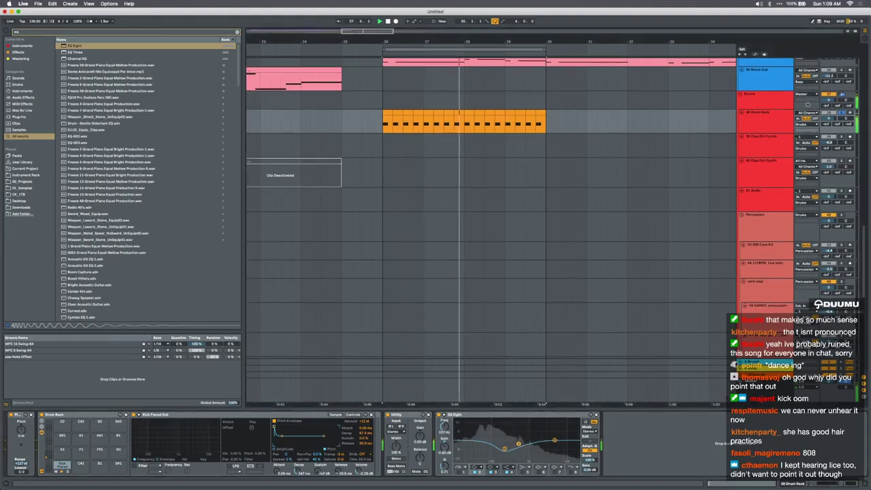
Unsolo the Drum Rack track and raise its volume slightly
{"action": "scroll", "coordinate": [769, 136], "scroll_direction": "up", "scroll_amount": 1}
{"action": "left_click", "coordinate": [840, 119]}
{"action": "key", "text": "space"}
{"action": "left_click_drag", "start_coordinate": [828, 125], "coordinate": [828, 121]}
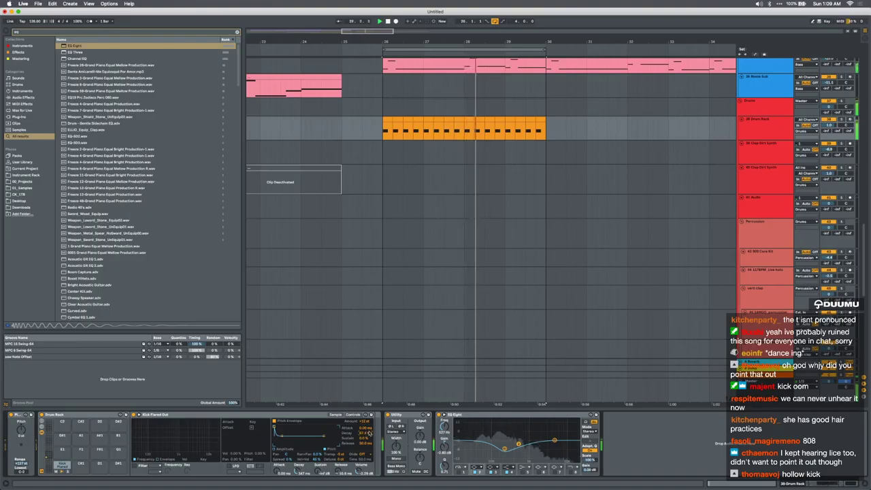
Enable the EQ Eight's lowest band, boost the kick's low end with it, and solo the Drum Rack track
{"action": "left_click", "coordinate": [523, 472]}
{"action": "left_click_drag", "start_coordinate": [492, 441], "coordinate": [481, 424]}
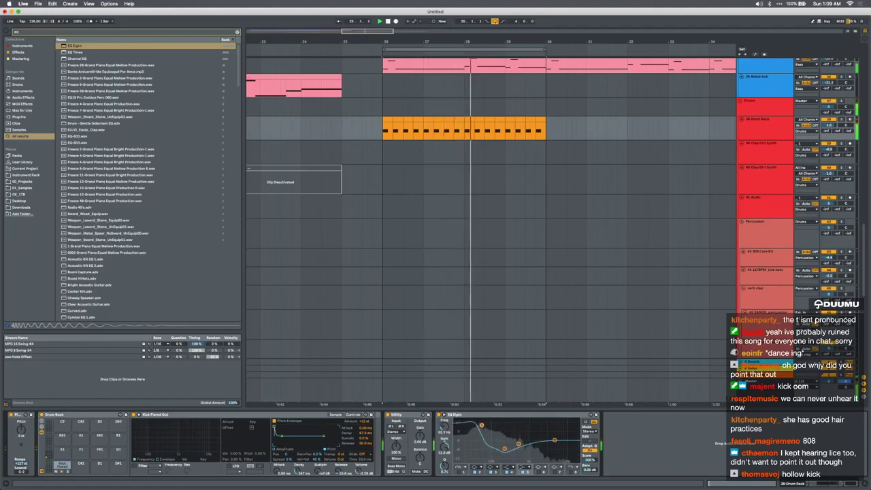
{"action": "left_click", "coordinate": [841, 119]}
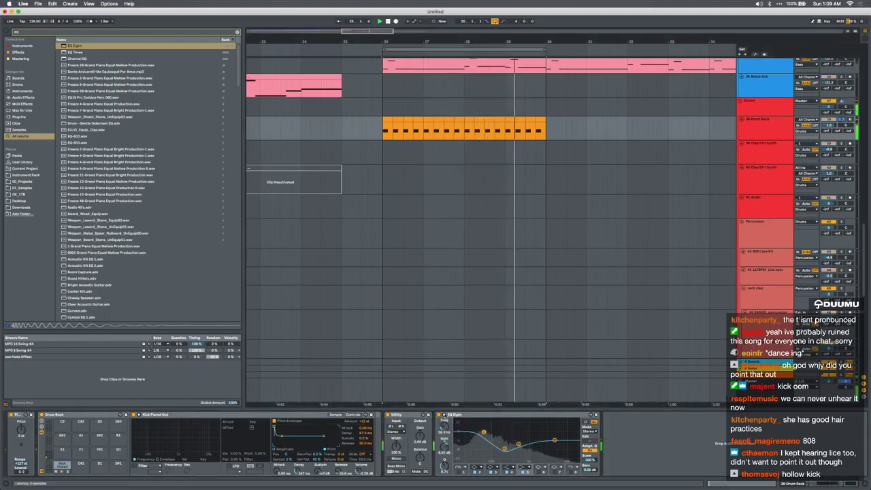
Search the browser for "freq" and add a Frequency Shifter after the EQ Eight
{"action": "key", "text": "space"}
{"action": "key", "text": "super+f"}
{"action": "type", "text": "freq"}
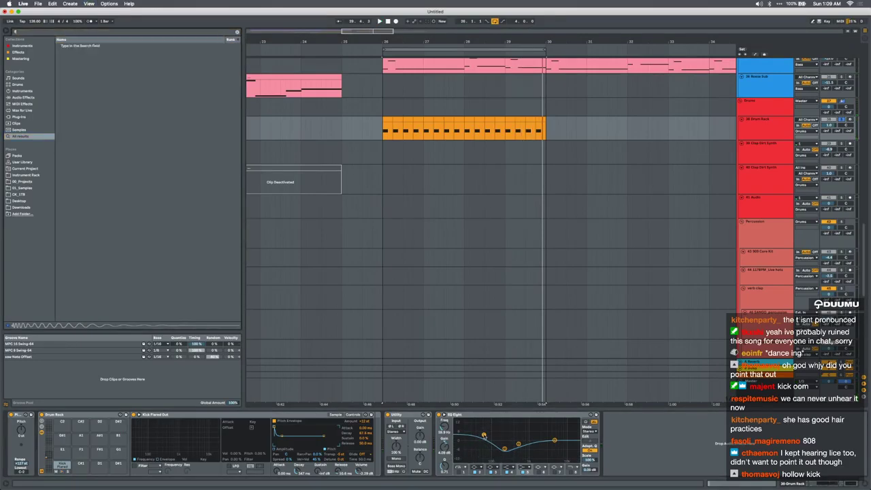
{"action": "key", "text": "Return"}
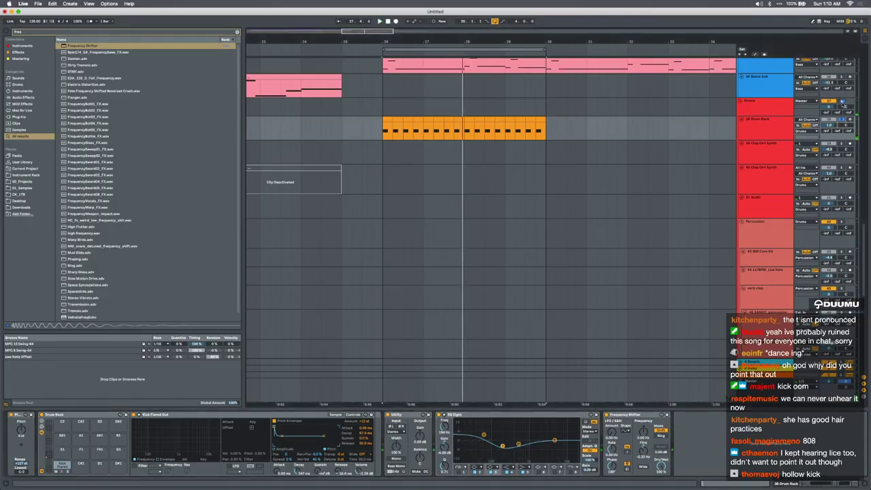
Duplicate the Percussion group's clips from bars 10 to 26 so they repeat from bar 26, and delete the copies after bar 30
{"action": "scroll", "coordinate": [643, 180], "scroll_direction": "down", "scroll_amount": 5}
{"action": "scroll", "coordinate": [627, 186], "scroll_direction": "down", "scroll_amount": 1}
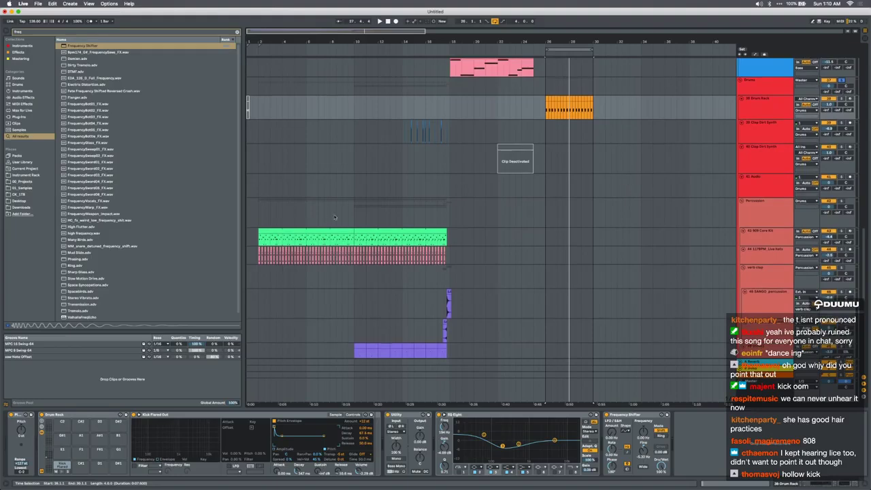
{"action": "left_click_drag", "start_coordinate": [357, 214], "coordinate": [544, 354]}
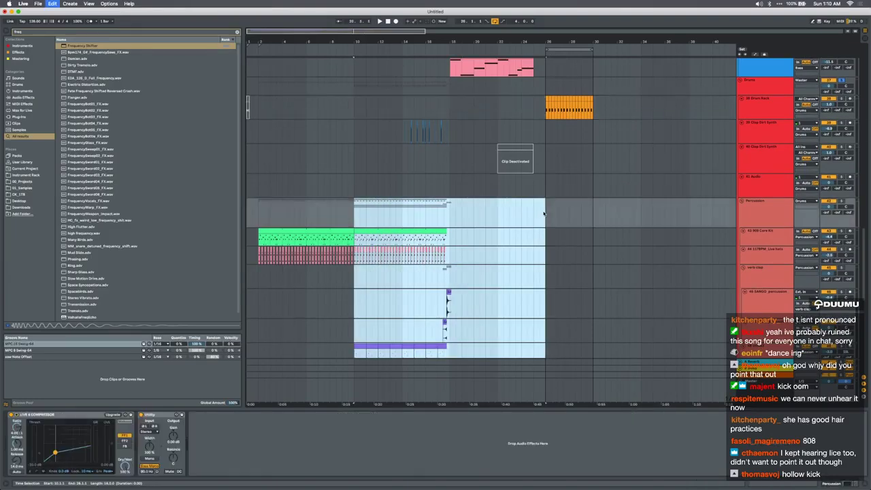
{"action": "key", "text": "ctrl+d"}
{"action": "left_click_drag", "start_coordinate": [494, 215], "coordinate": [577, 216]}
{"action": "key", "text": "Delete"}
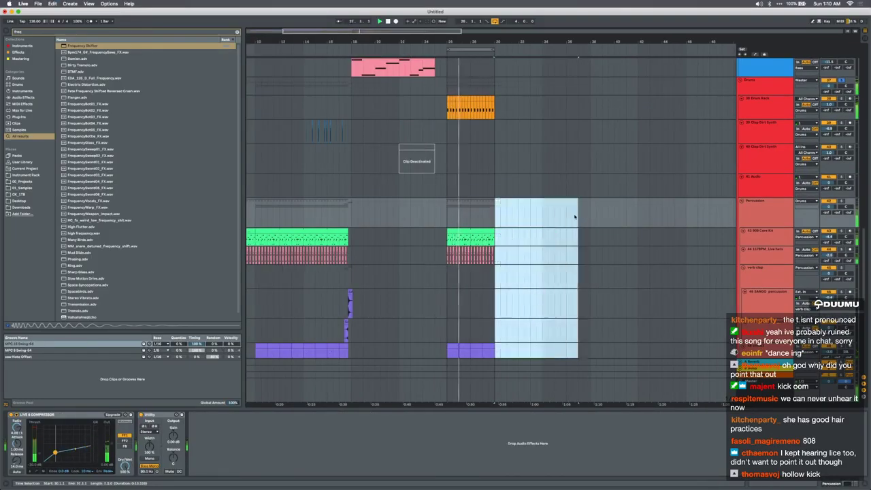
Set the project tempo to 130 BPM and play the looped drop from bar 26 with the copied percussion
{"action": "left_click_drag", "start_coordinate": [452, 221], "coordinate": [495, 218]}
{"action": "key", "text": "z"}
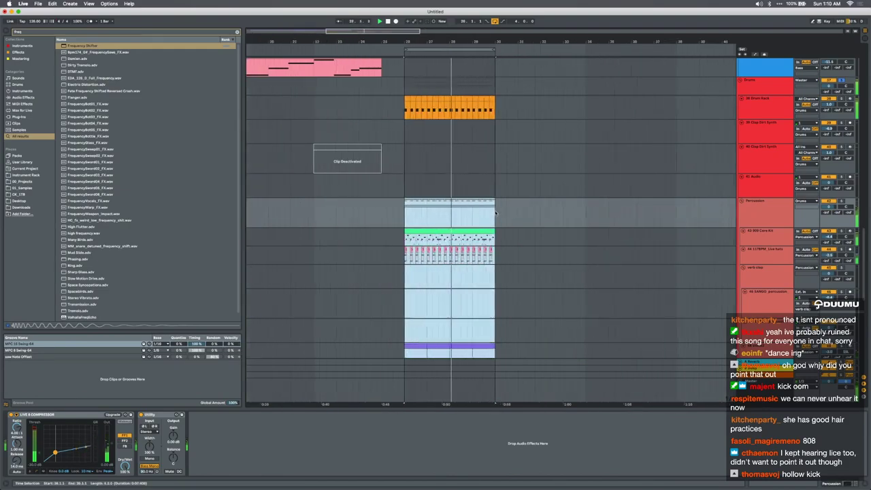
{"action": "left_click", "coordinate": [32, 22]}
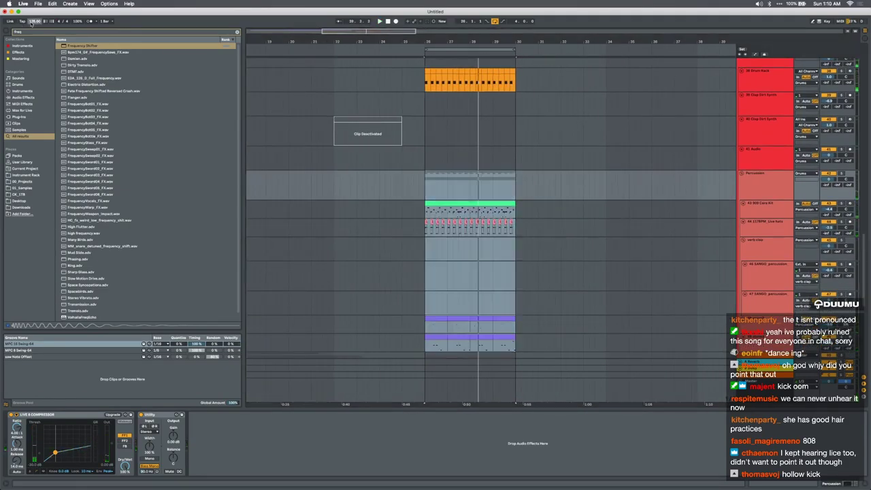
{"action": "key", "text": "space"}
{"action": "left_click", "coordinate": [422, 191]}
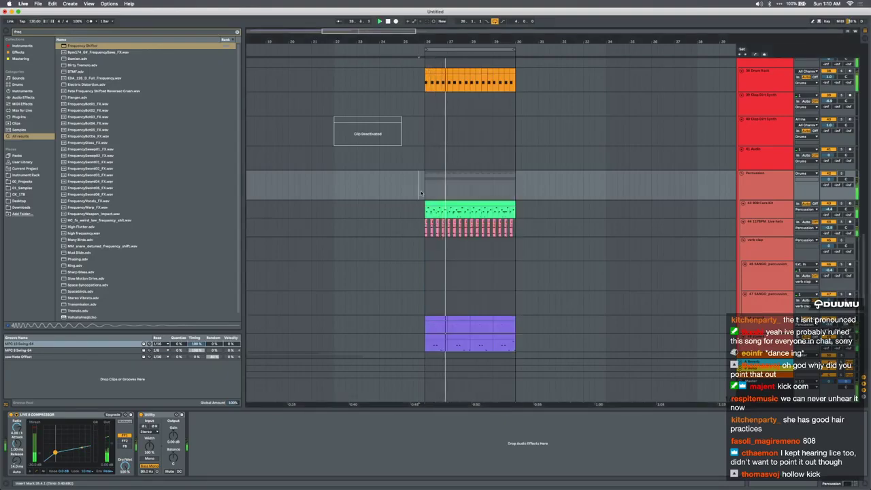
{"action": "scroll", "coordinate": [422, 191], "scroll_direction": "up", "scroll_amount": 3}
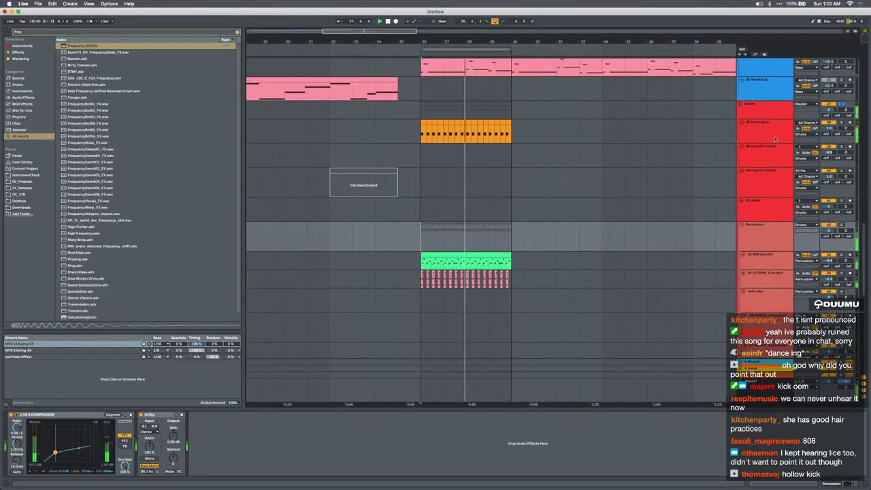
{"action": "left_click", "coordinate": [768, 130]}
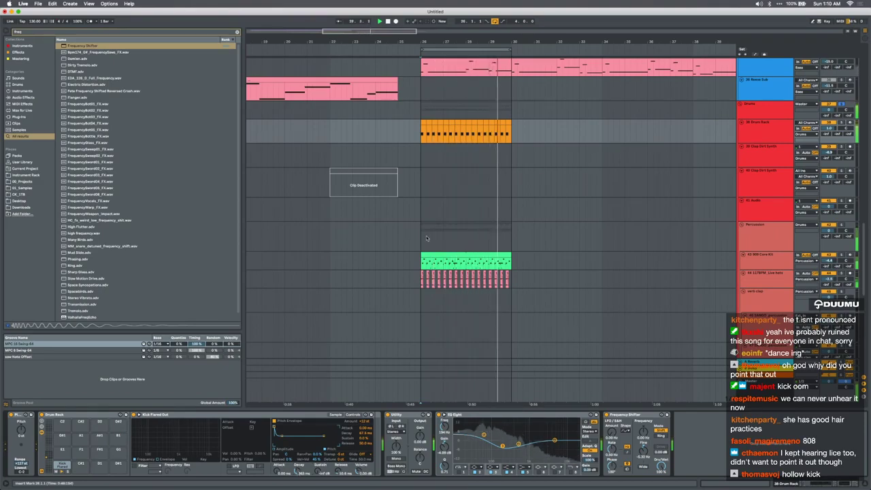
{"action": "left_click", "coordinate": [512, 231]}
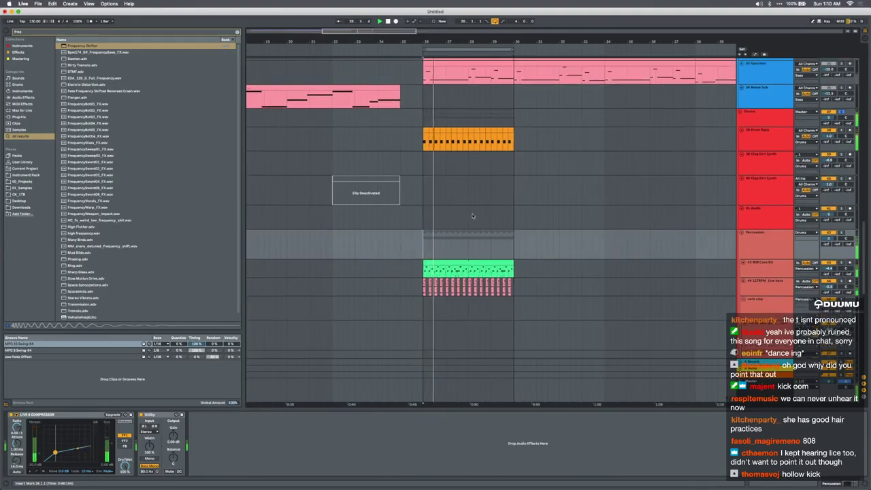
Copy the deactivated clip on the 40 Clap Dirt Synth track to bars 26 to 30 and activate the copy
{"action": "left_click", "coordinate": [428, 197]}
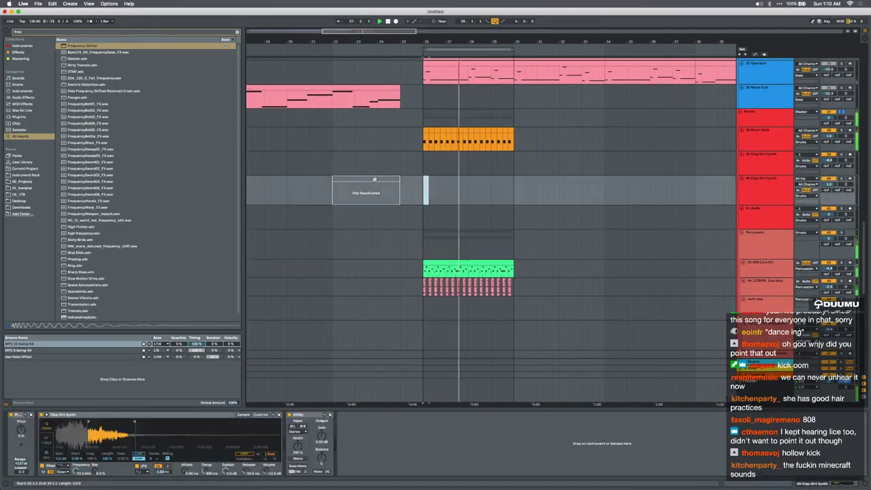
{"action": "double_click", "coordinate": [374, 181]}
{"action": "left_click_drag", "start_coordinate": [385, 163], "coordinate": [448, 169]}
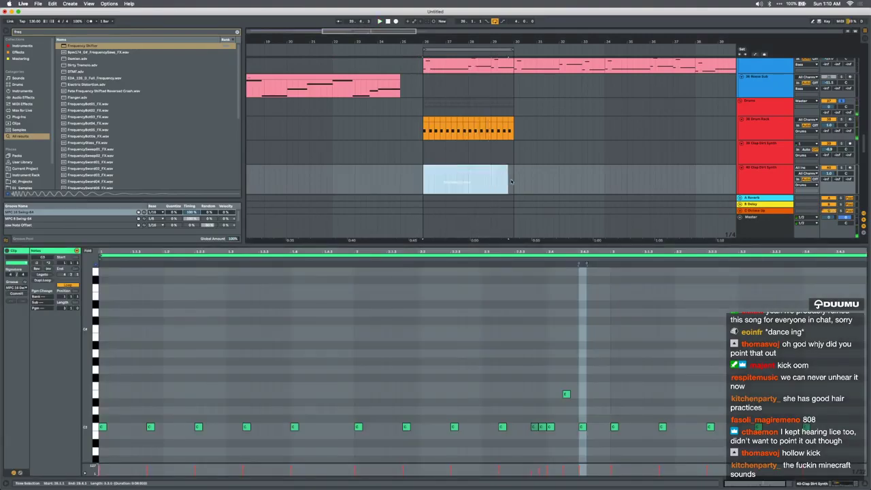
{"action": "key", "text": "0"}
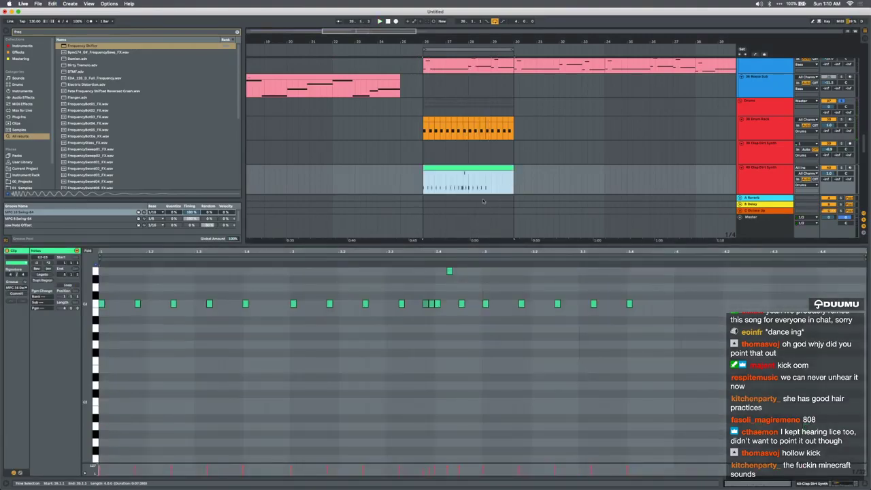
Replace the claps before the first fill with C3 notes at 1.2, 1.4 and 2.2
{"action": "left_click_drag", "start_coordinate": [412, 329], "coordinate": [1, 308]}
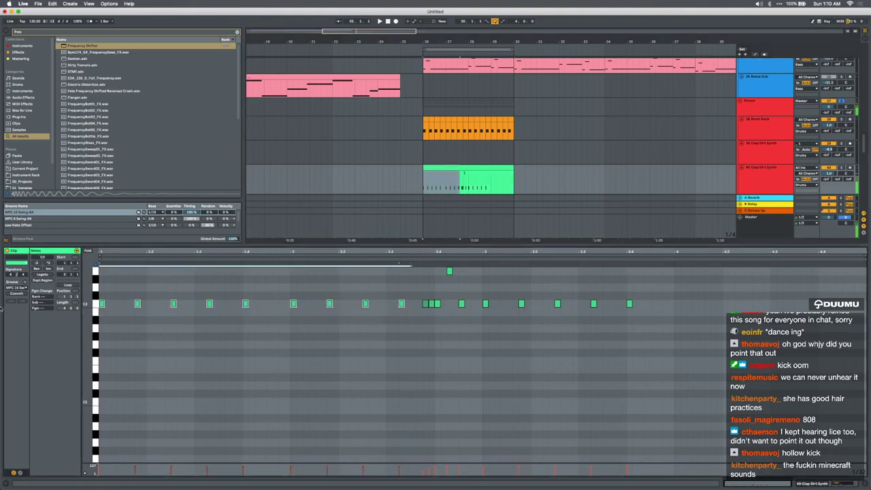
{"action": "key", "text": "Delete"}
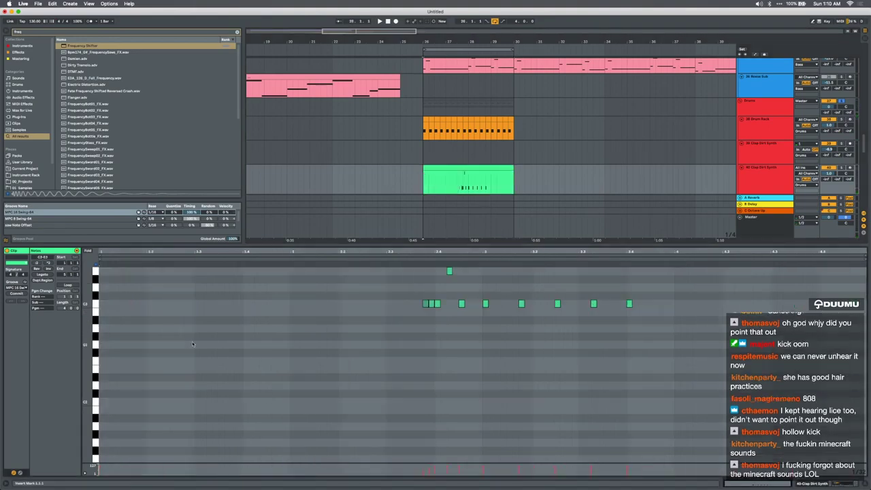
{"action": "key", "text": "space"}
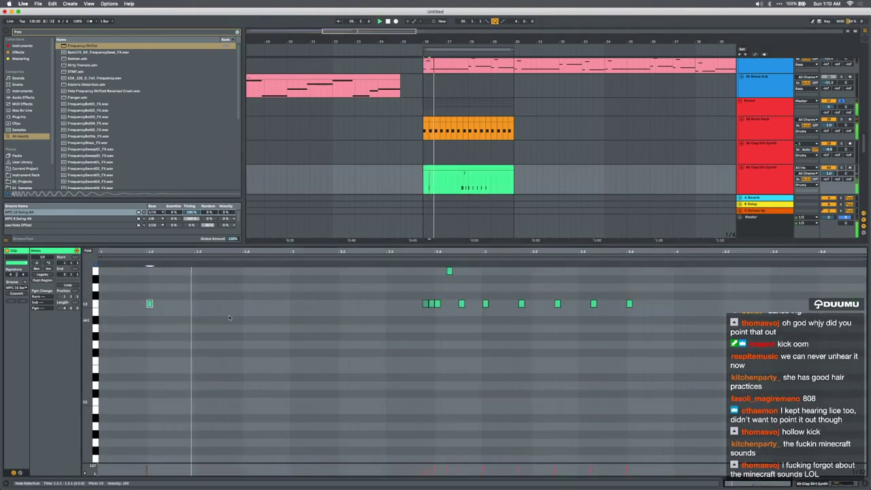
{"action": "double_click", "coordinate": [245, 304]}
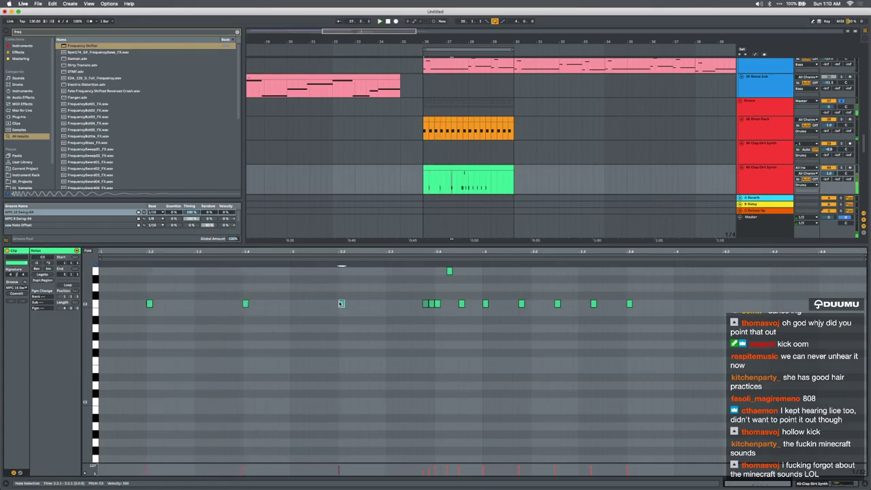
Delete the clap notes from the clip's third bar onward and repeat its first two bars to fill the second half
{"action": "left_click_drag", "start_coordinate": [479, 312], "coordinate": [660, 275]}
{"action": "key", "text": "Delete"}
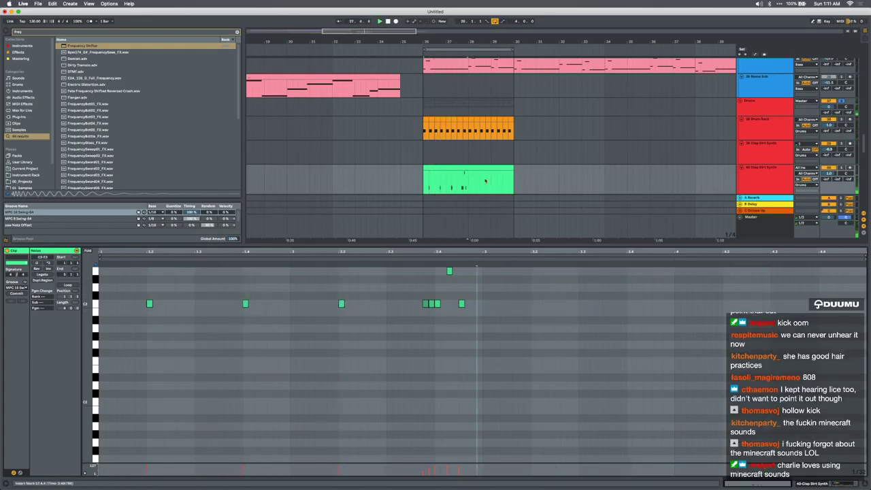
{"action": "left_click_drag", "start_coordinate": [469, 180], "coordinate": [423, 181]}
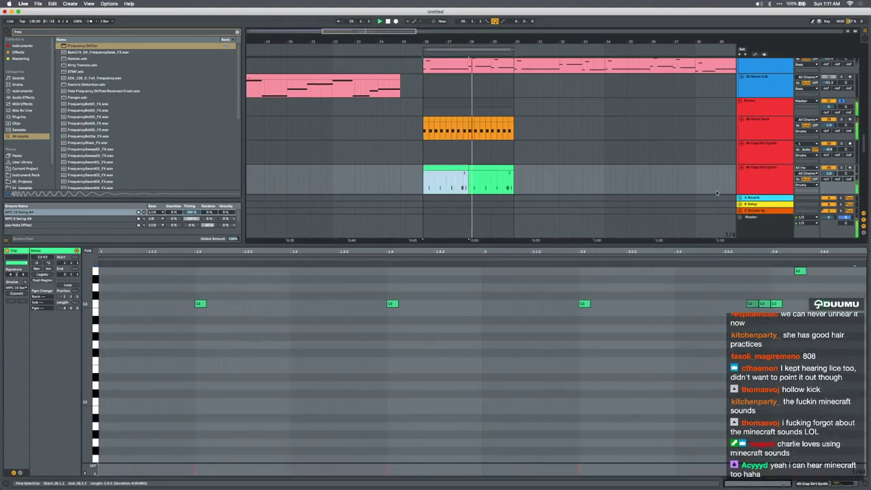
Adjust the 40 Clap Dirt Synth track's volume and consolidate its two clips into one across bars 26 to 30
{"action": "left_click", "coordinate": [832, 173]}
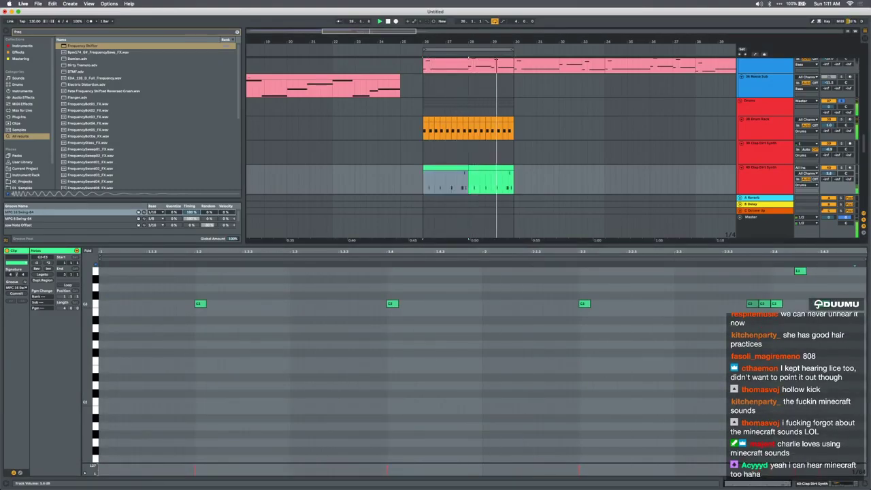
{"action": "left_click", "coordinate": [459, 166]}
{"action": "left_click", "coordinate": [480, 166], "text": "shift"}
{"action": "key", "text": "super+j"}
Reduce the first clap fill to a C3 note at 2.4 and a D#3 note at 2.4.4, and play the loop
{"action": "left_click_drag", "start_coordinate": [425, 344], "coordinate": [440, 284]}
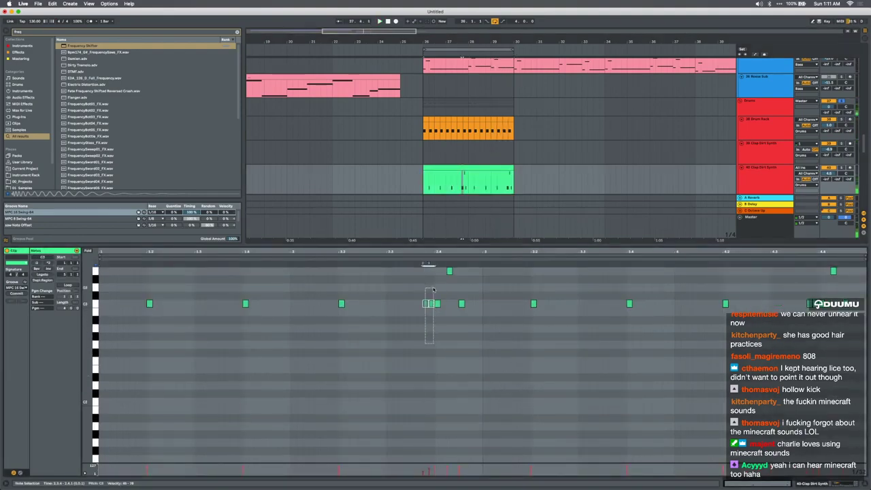
{"action": "key", "text": "shift+Up"}
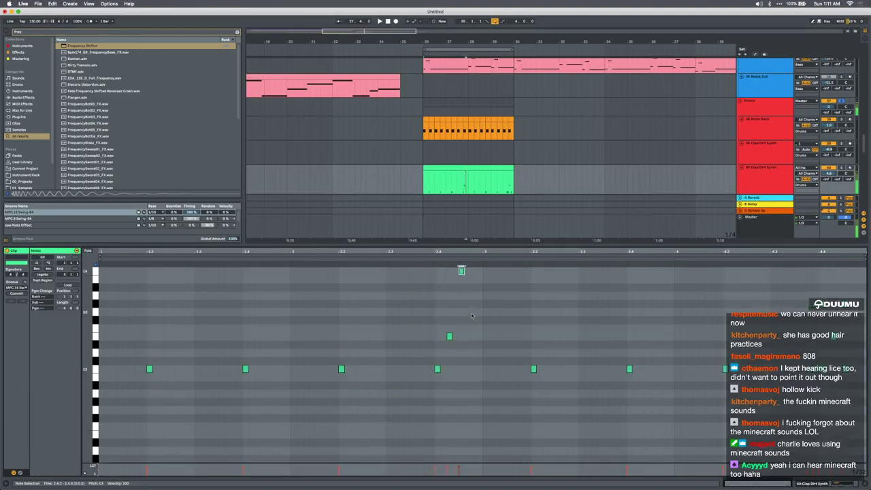
{"action": "left_click", "coordinate": [461, 271]}
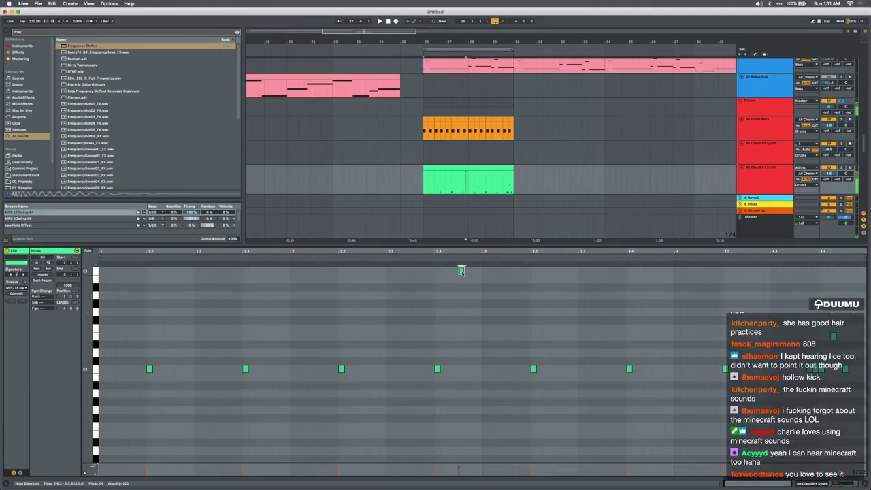
{"action": "key", "text": "space"}
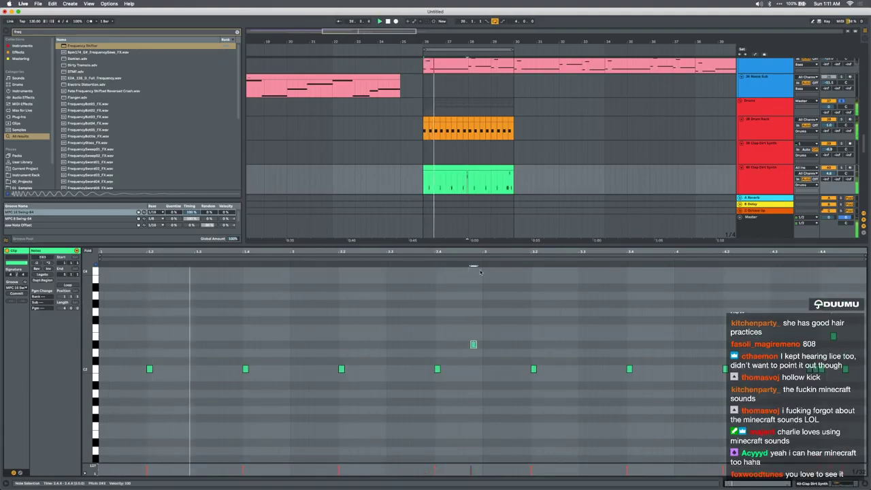
{"action": "left_click", "coordinate": [481, 271]}
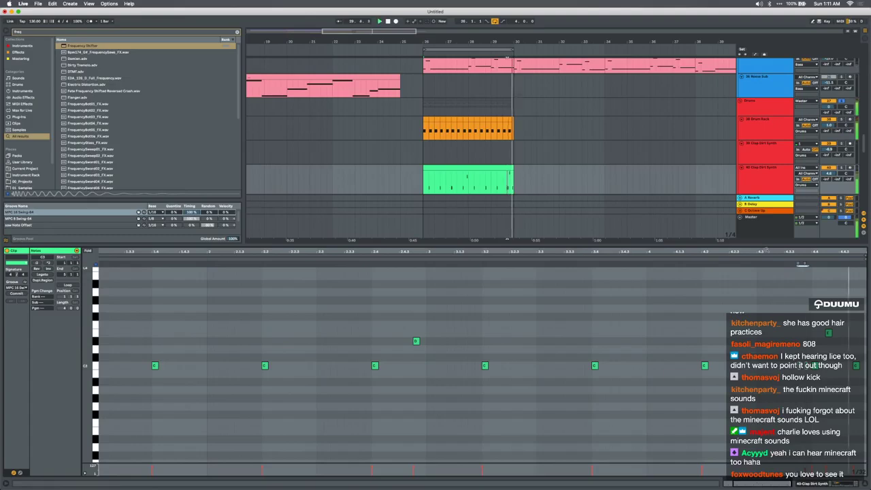
Reset the volume of the clap track holding the green clip to 0 dB and show its devices
{"action": "left_click", "coordinate": [461, 167]}
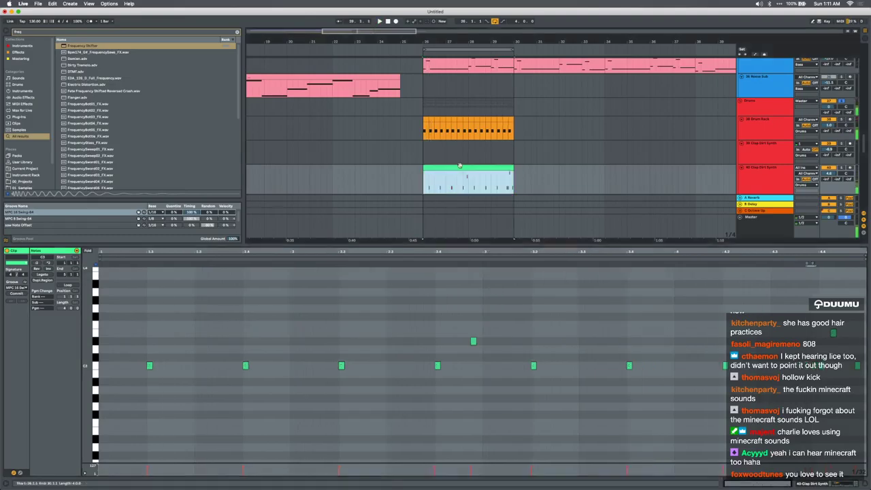
{"action": "double_click", "coordinate": [827, 173]}
{"action": "double_click", "coordinate": [771, 181]}
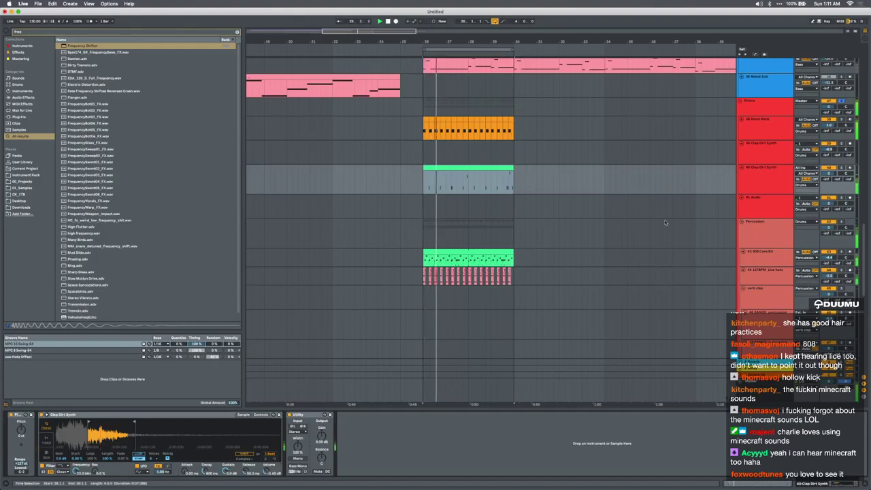
Add a Glue Compressor after the Utility on the Drums group and raise its threshold while the loop plays
{"action": "scroll", "coordinate": [759, 121], "scroll_direction": "up", "scroll_amount": 3}
{"action": "left_click", "coordinate": [759, 119]}
{"action": "scroll", "coordinate": [758, 129], "scroll_direction": "up", "scroll_amount": 1}
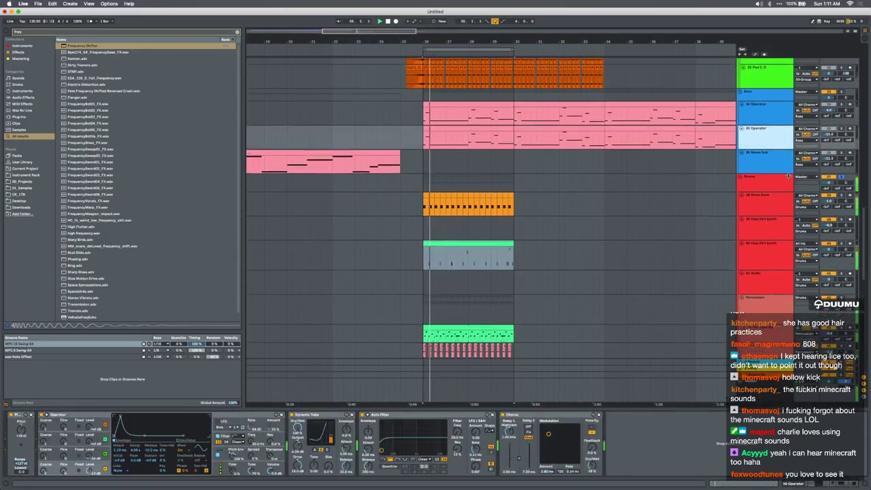
{"action": "left_click", "coordinate": [755, 189]}
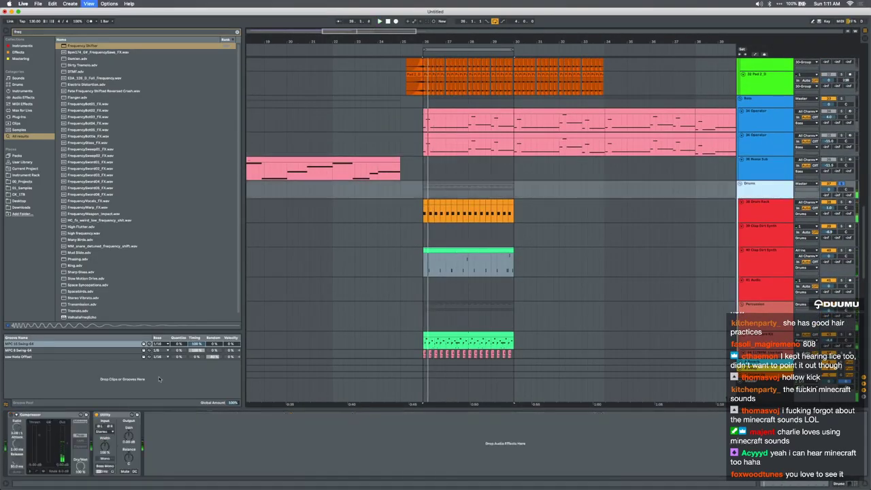
{"action": "key", "text": "super+f"}
{"action": "type", "text": "glue"}
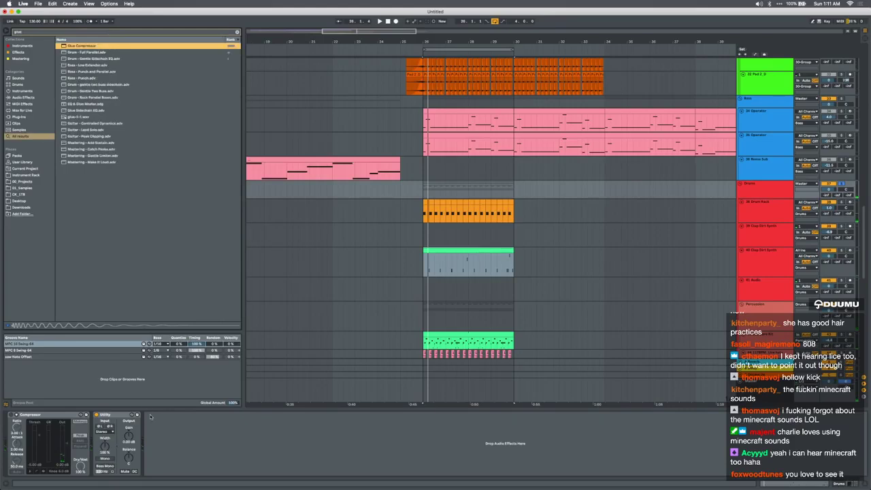
{"action": "left_click_drag", "start_coordinate": [150, 414], "coordinate": [150, 415]}
{"action": "key", "text": "space"}
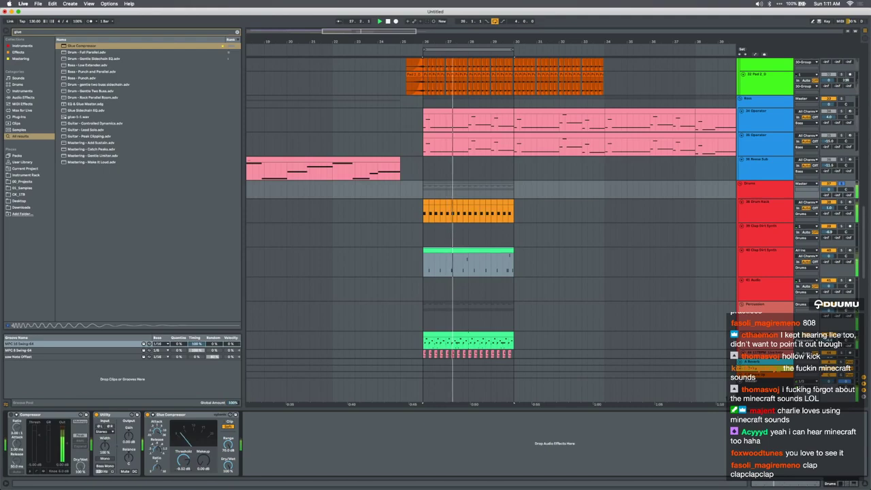
{"action": "left_click_drag", "start_coordinate": [183, 460], "coordinate": [183, 447]}
Insert a MIDI track below 117BPM_Live hats and find the 04_Hat_SP_09.wav sample by searching for "hat"
{"action": "scroll", "coordinate": [524, 236], "scroll_direction": "down", "scroll_amount": 8}
{"action": "scroll", "coordinate": [525, 231], "scroll_direction": "up", "scroll_amount": 3}
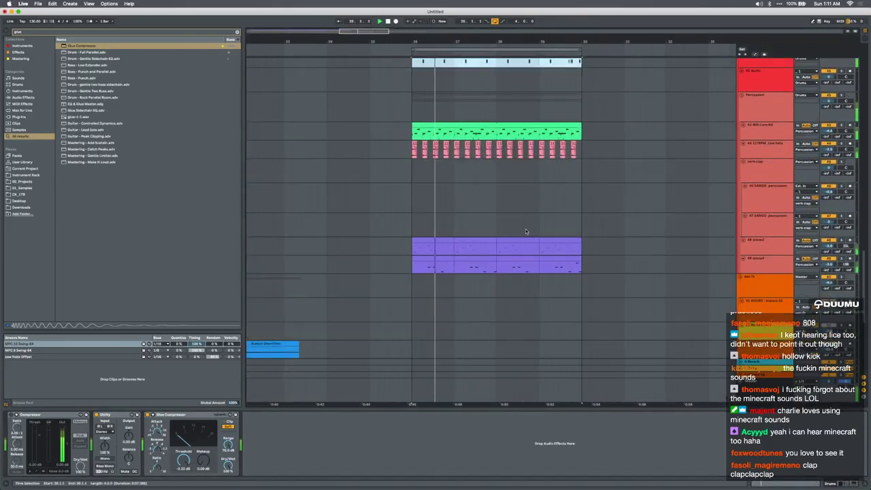
{"action": "scroll", "coordinate": [525, 232], "scroll_direction": "up", "scroll_amount": 2}
{"action": "left_click", "coordinate": [761, 182]}
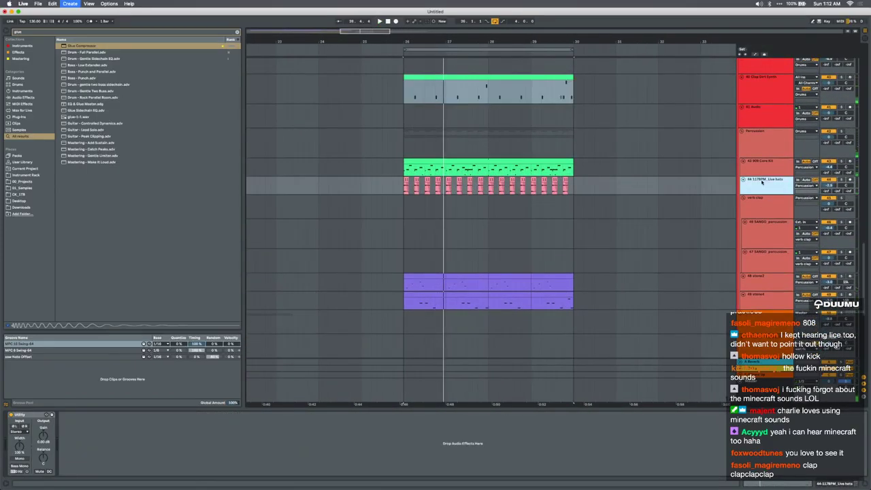
{"action": "key", "text": "super+shift+t"}
{"action": "key", "text": "super+f"}
{"action": "type", "text": "hat"}
{"action": "left_click", "coordinate": [186, 256]}
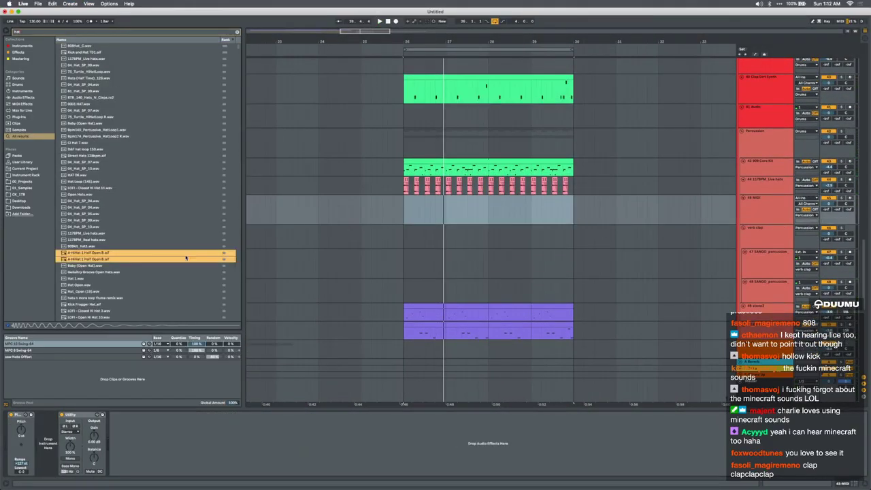
{"action": "left_click", "coordinate": [121, 222]}
Try to place the hat sample on the new MIDI track at bar 26, and delete that track
{"action": "left_click", "coordinate": [405, 209]}
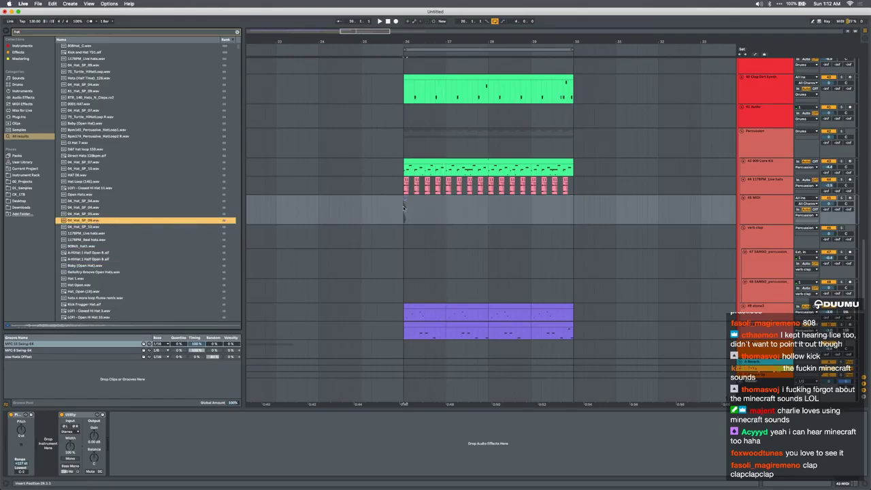
{"action": "left_click_drag", "start_coordinate": [403, 206], "coordinate": [404, 208]}
{"action": "left_click", "coordinate": [432, 273]}
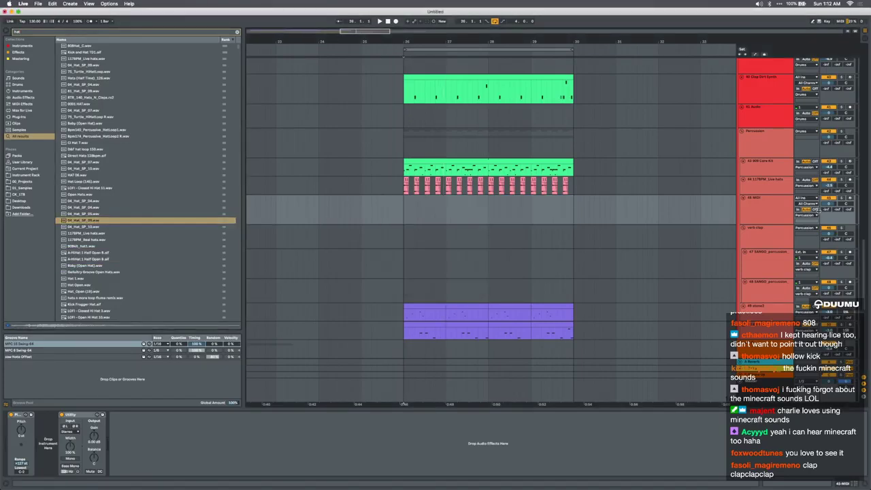
{"action": "left_click", "coordinate": [781, 210]}
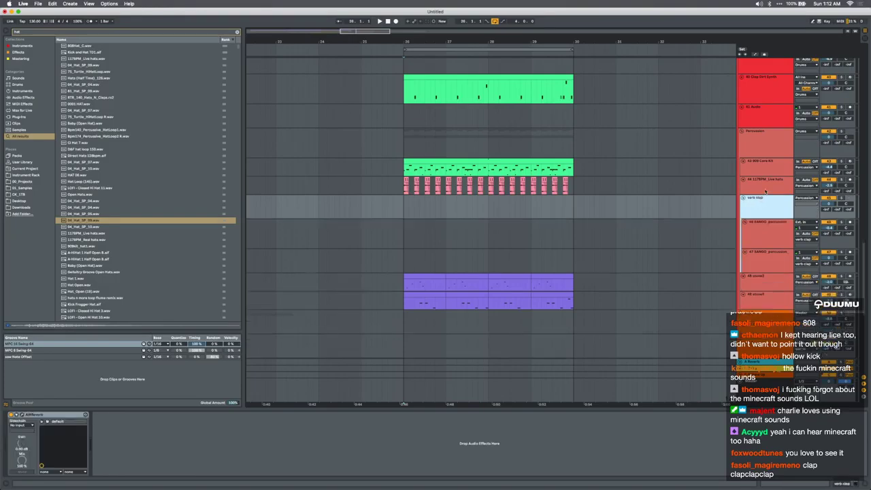
{"action": "key", "text": "Delete"}
Place 04_Hat_SP_09.wav at bar 26 on a new audio track below the live hats and audition it
{"action": "left_click_drag", "start_coordinate": [76, 220], "coordinate": [416, 206]}
{"action": "scroll", "coordinate": [403, 202], "scroll_direction": "up", "scroll_amount": 5}
{"action": "scroll", "coordinate": [416, 205], "scroll_direction": "down", "scroll_amount": 5}
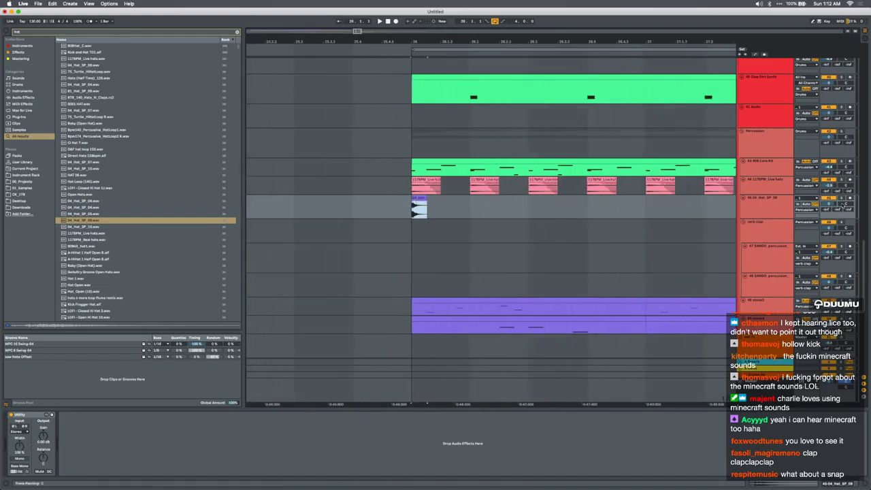
{"action": "key", "text": "space"}
{"action": "key", "text": "space"}
Move the MIDI track with the swung note clip from the instruments into the Drums group, directly below the clap track
{"action": "scroll", "coordinate": [505, 206], "scroll_direction": "down", "scroll_amount": 5}
{"action": "scroll", "coordinate": [505, 206], "scroll_direction": "up", "scroll_amount": 10}
{"action": "scroll", "coordinate": [505, 206], "scroll_direction": "down", "scroll_amount": 5}
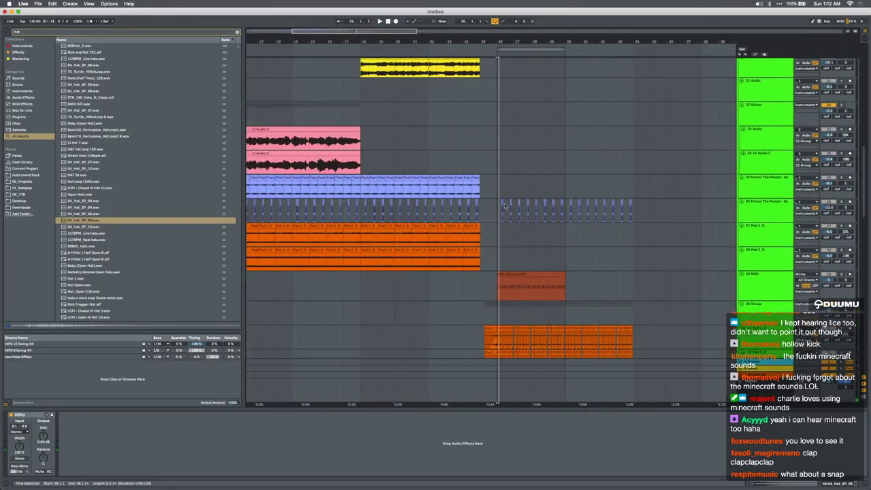
{"action": "scroll", "coordinate": [505, 206], "scroll_direction": "down", "scroll_amount": 3}
{"action": "scroll", "coordinate": [505, 206], "scroll_direction": "up", "scroll_amount": 5}
{"action": "scroll", "coordinate": [506, 207], "scroll_direction": "down", "scroll_amount": 8}
{"action": "left_click", "coordinate": [770, 65]}
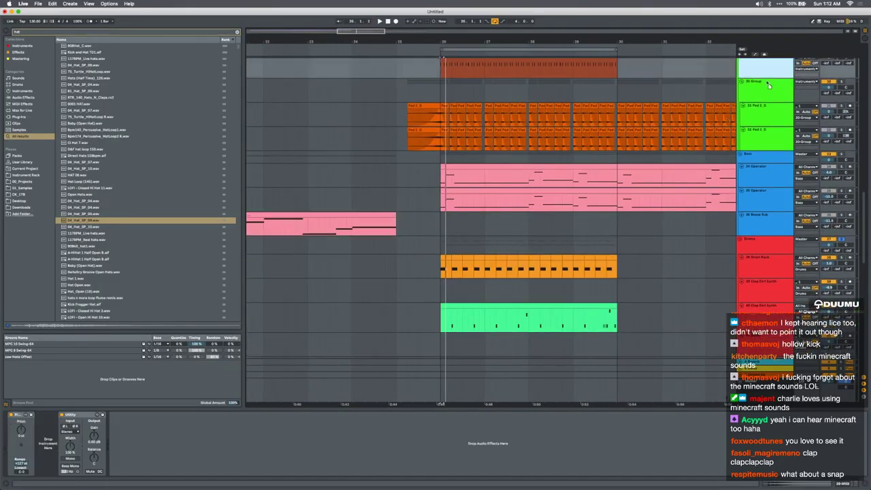
{"action": "left_click_drag", "start_coordinate": [769, 65], "coordinate": [770, 332]}
{"action": "scroll", "coordinate": [492, 286], "scroll_direction": "down", "scroll_amount": 3}
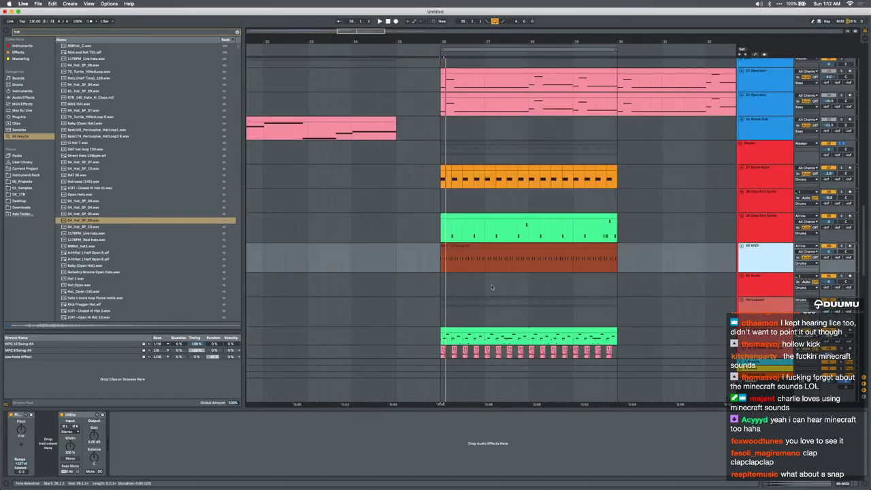
Duplicate the hat onto the swung second sixteenth of bar 26 and cut off its tail at 26.1.3
{"action": "scroll", "coordinate": [492, 286], "scroll_direction": "up", "scroll_amount": 3}
{"action": "scroll", "coordinate": [444, 299], "scroll_direction": "up", "scroll_amount": 5}
{"action": "scroll", "coordinate": [444, 299], "scroll_direction": "down", "scroll_amount": 4}
{"action": "scroll", "coordinate": [445, 302], "scroll_direction": "down", "scroll_amount": 1}
{"action": "key", "text": "plus"}
{"action": "key", "text": "plus"}
{"action": "left_click", "coordinate": [346, 257]}
{"action": "key", "text": "super+d"}
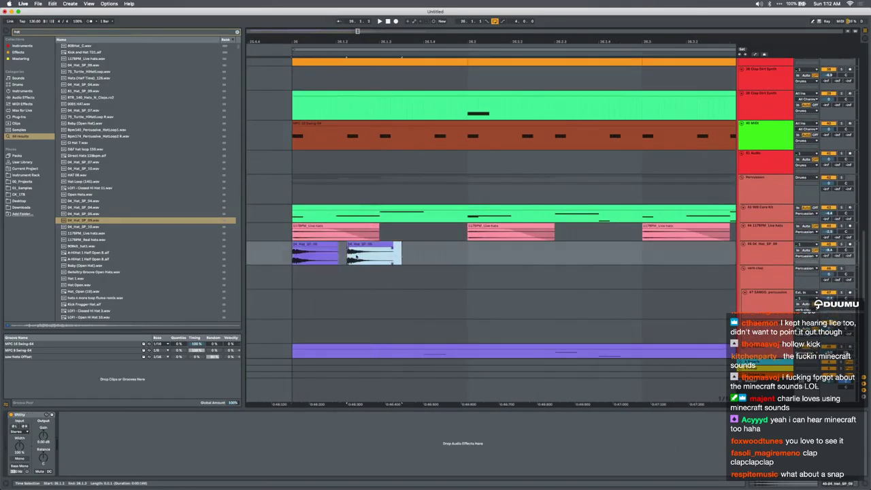
{"action": "left_click", "coordinate": [379, 256]}
{"action": "key", "text": "super+e"}
{"action": "left_click", "coordinate": [381, 243]}
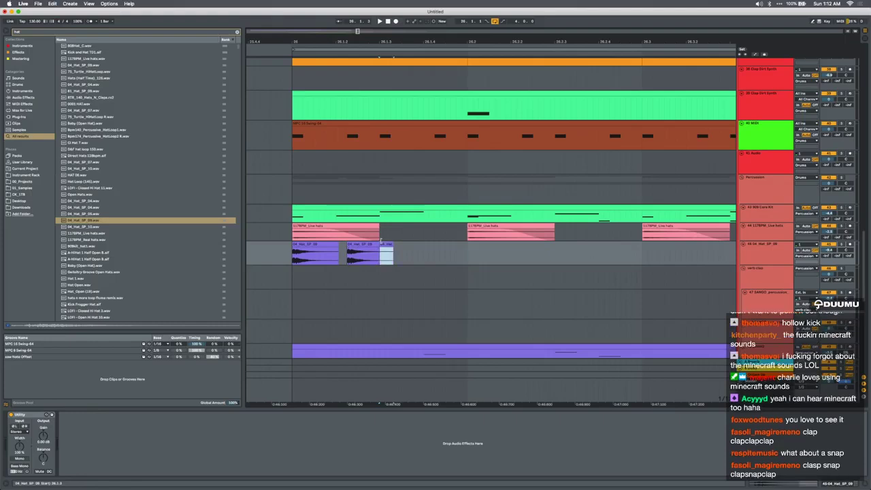
{"action": "key", "text": "BackSpace"}
Repeat the pair of hat hits every eighth note from bar 26 up to bar 28
{"action": "key", "text": "minus"}
{"action": "left_click", "coordinate": [368, 244]}
{"action": "left_click", "coordinate": [333, 243]}
{"action": "left_click", "coordinate": [364, 244], "text": "shift"}
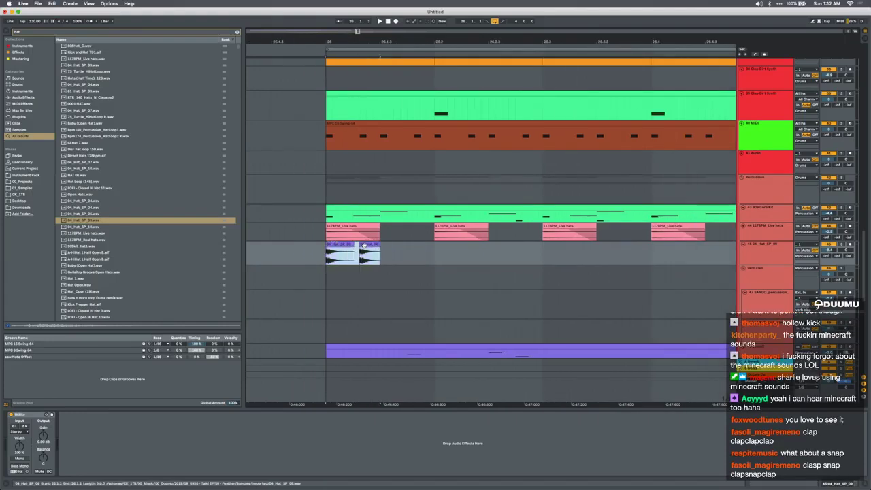
{"action": "key", "text": "super+d"}
{"action": "key", "text": "super+d"}
{"action": "key", "text": "super+d"}
{"action": "key", "text": "super+d"}
{"action": "key", "text": "super+d"}
{"action": "key", "text": "super+d"}
{"action": "key", "text": "super+d"}
{"action": "key", "text": "minus"}
{"action": "key", "text": "super+d"}
{"action": "key", "text": "super+d"}
{"action": "key", "text": "super+d"}
{"action": "key", "text": "super+d"}
{"action": "key", "text": "super+d"}
{"action": "key", "text": "super+d"}
{"action": "key", "text": "super+d"}
{"action": "key", "text": "super+d"}
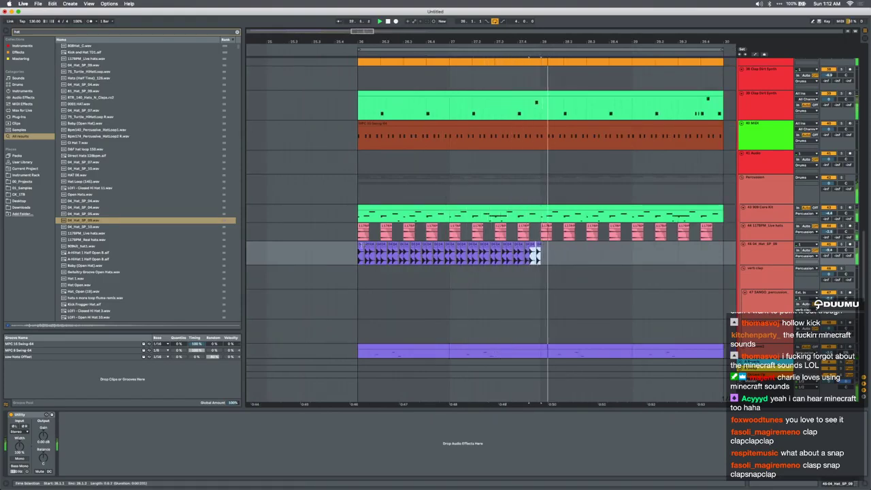
Duplicate the two bars of hats to fill up to bar 30 and lower the hat track's volume
{"action": "left_click", "coordinate": [365, 245], "text": "shift"}
{"action": "key", "text": "super+d"}
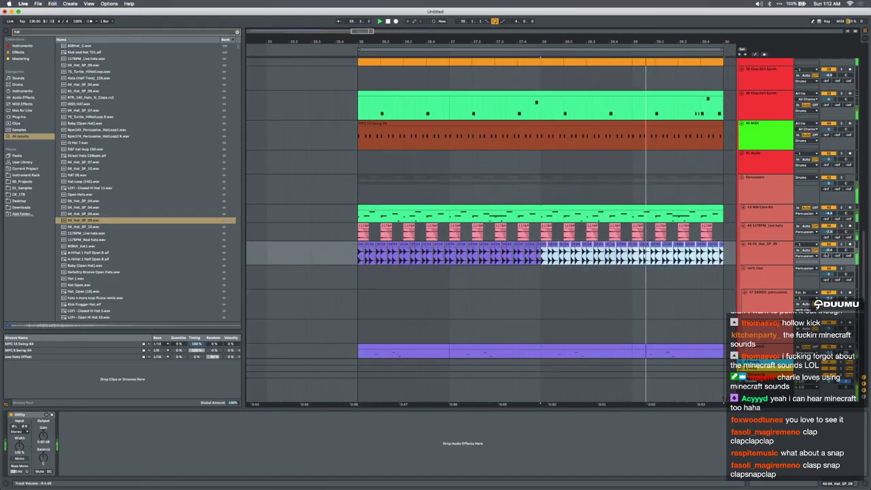
{"action": "left_click_drag", "start_coordinate": [828, 251], "coordinate": [827, 260]}
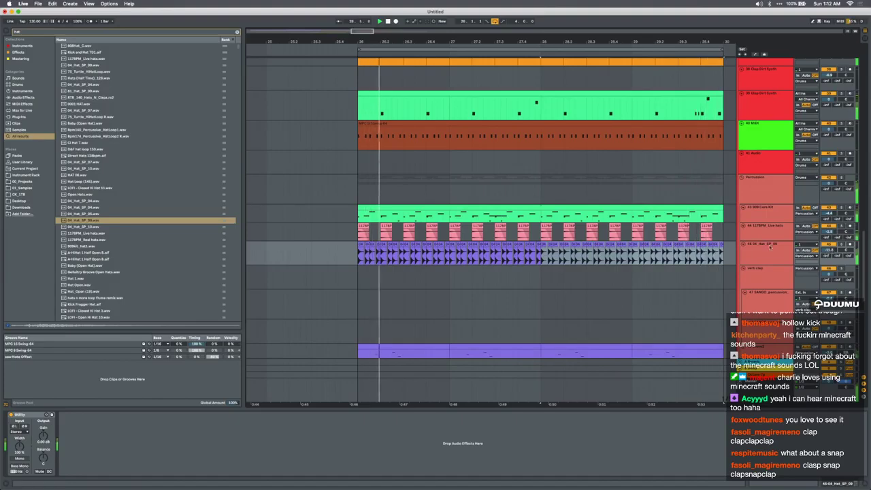
Insert an audio track below the hats and pick Cymatics - Perc Drop Loop 45 - 160 BPM.wav by searching for "perc loop"
{"action": "left_click", "coordinate": [753, 248]}
{"action": "key", "text": "super+t"}
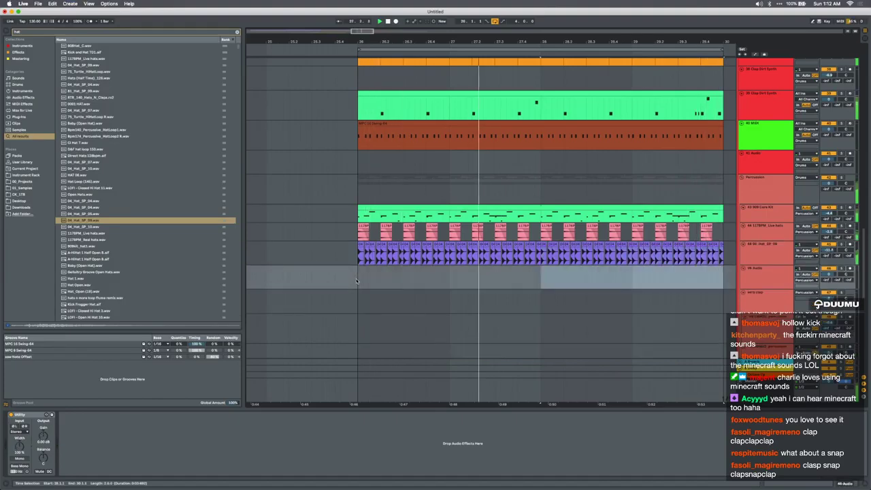
{"action": "key", "text": "super+f"}
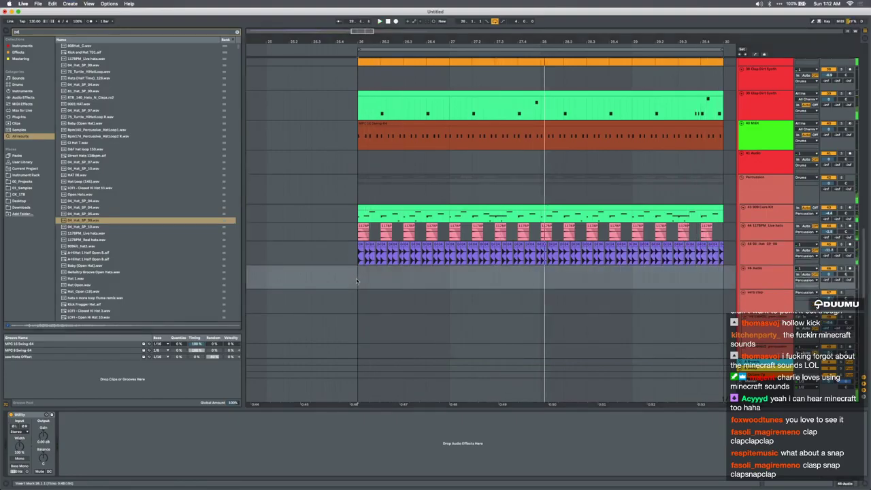
{"action": "type", "text": "perc loop"}
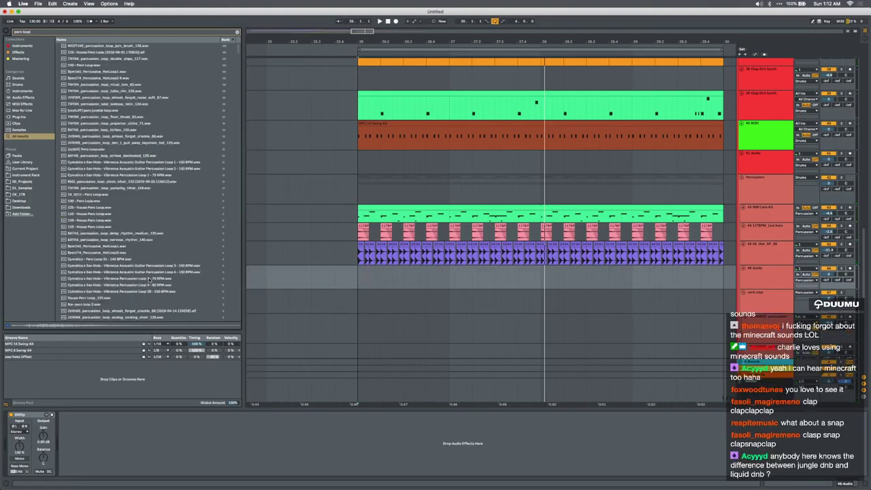
{"action": "scroll", "coordinate": [109, 281], "scroll_direction": "down", "scroll_amount": 10}
{"action": "left_click", "coordinate": [109, 218]}
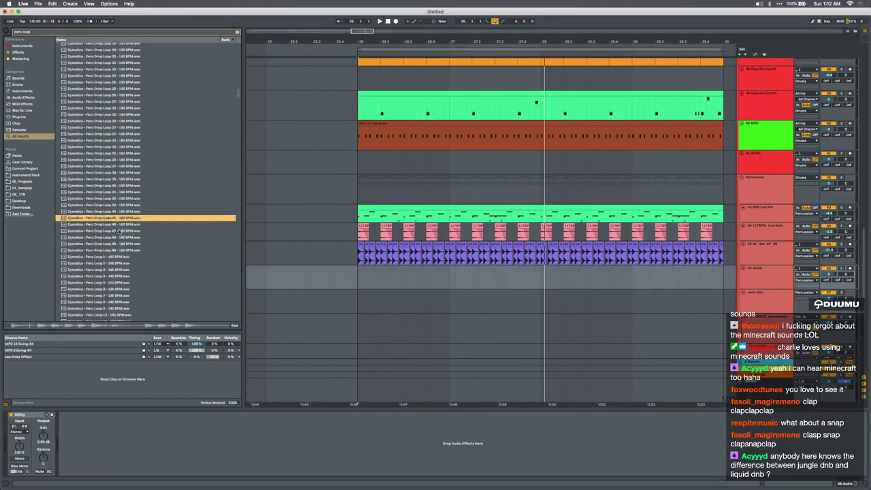
Place the percussion drop loop at bar 26 on the new audio track and trim it to its first beat
{"action": "left_click_drag", "start_coordinate": [281, 260], "coordinate": [380, 275]}
{"action": "left_click", "coordinate": [403, 286]}
{"action": "key", "text": "super+e"}
{"action": "left_click", "coordinate": [412, 267]}
{"action": "key", "text": "Delete"}
{"action": "left_click", "coordinate": [400, 267]}
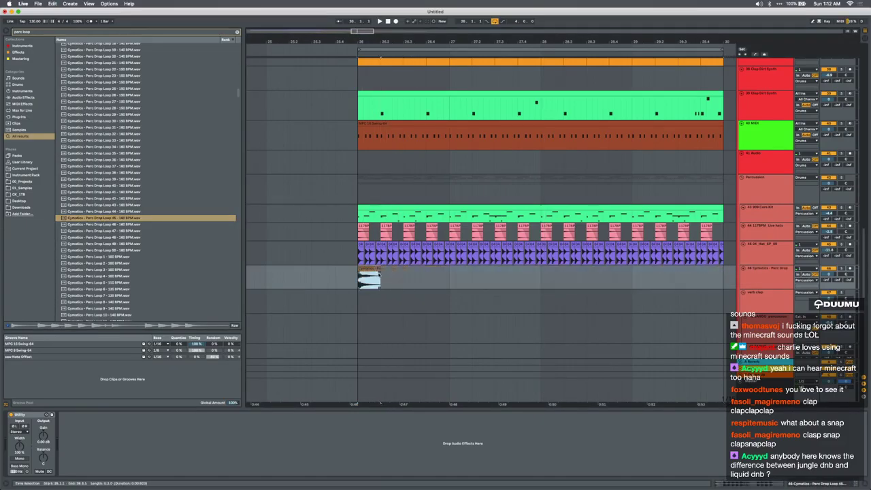
Move the percussion slice to the swung last sixteenth of bar 26's first beat and cut off everything past 26.2
{"action": "left_click", "coordinate": [364, 274]}
{"action": "key", "text": "Delete"}
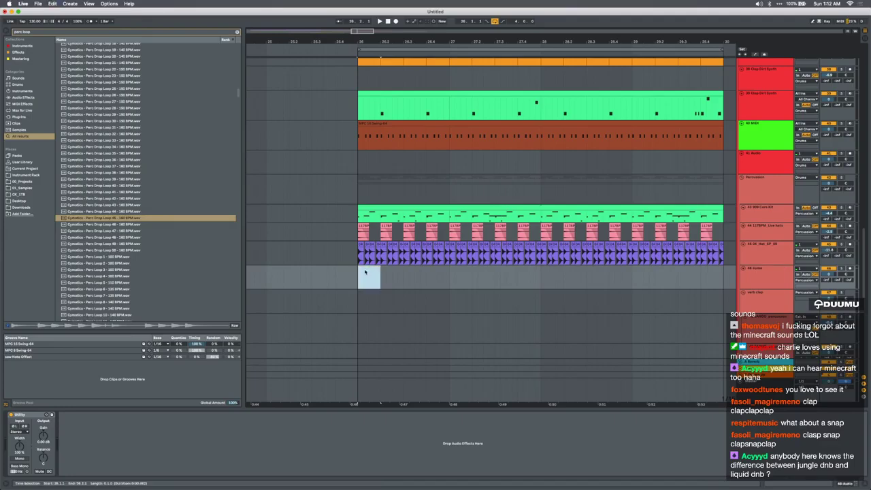
{"action": "scroll", "coordinate": [364, 272], "scroll_direction": "up", "scroll_amount": 5}
{"action": "left_click", "coordinate": [412, 279]}
{"action": "key", "text": "super+v"}
{"action": "left_click", "coordinate": [429, 280]}
{"action": "key", "text": "super+e"}
{"action": "left_click", "coordinate": [440, 269]}
{"action": "key", "text": "Delete"}
Audition the percussion slice, tighten its start and fade it out to end at 26.2
{"action": "left_click", "coordinate": [356, 273]}
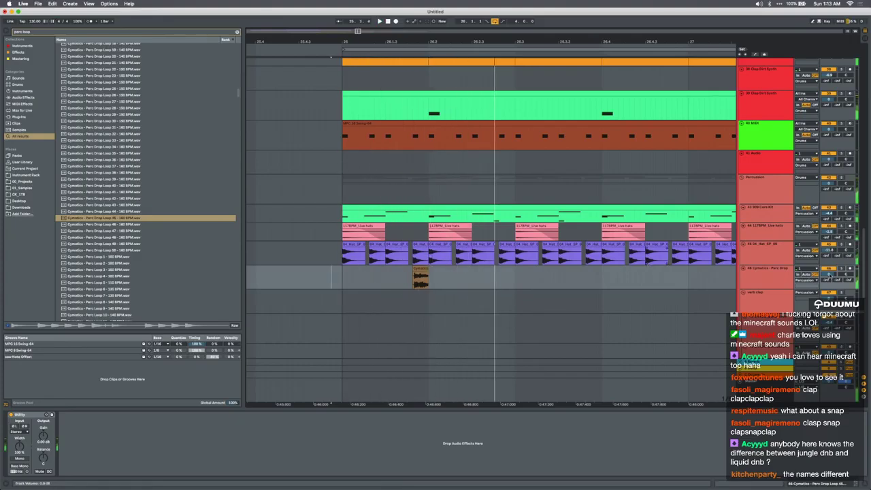
{"action": "key", "text": "space"}
{"action": "scroll", "coordinate": [451, 290], "scroll_direction": "up", "scroll_amount": 5}
{"action": "key", "text": "space"}
{"action": "left_click_drag", "start_coordinate": [304, 269], "coordinate": [255, 281]}
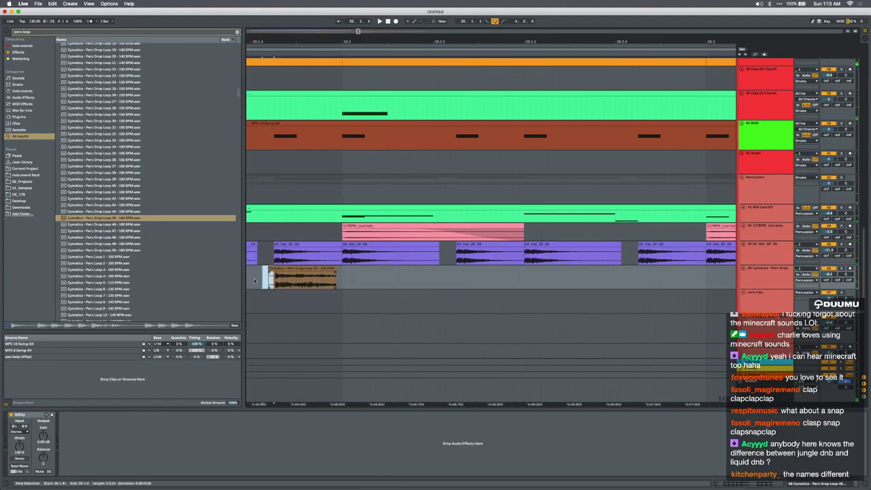
{"action": "left_click", "coordinate": [330, 270]}
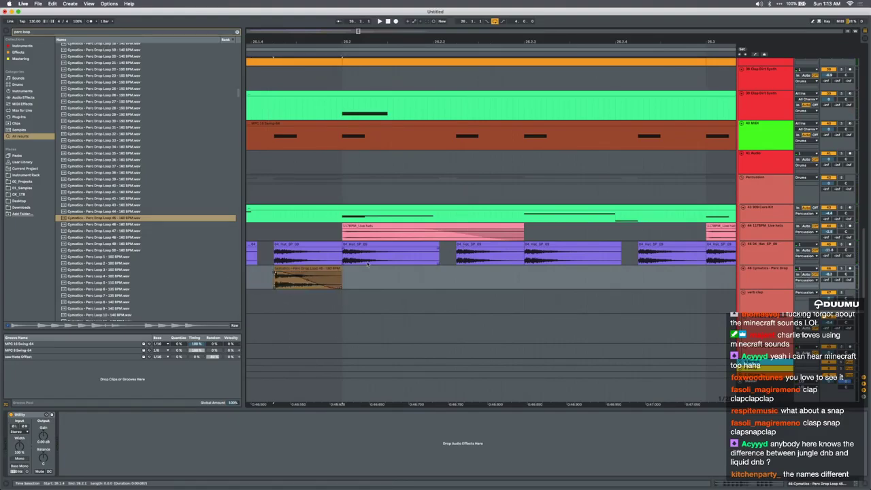
Duplicate the percussion slice's first bar three times to repeat it in every bar up to bar 30
{"action": "key", "text": "minus"}
{"action": "key", "text": "minus"}
{"action": "key", "text": "minus"}
{"action": "left_click_drag", "start_coordinate": [342, 279], "coordinate": [434, 275]}
{"action": "key", "text": "ctrl+d"}
{"action": "key", "text": "ctrl+d"}
{"action": "key", "text": "ctrl+d"}
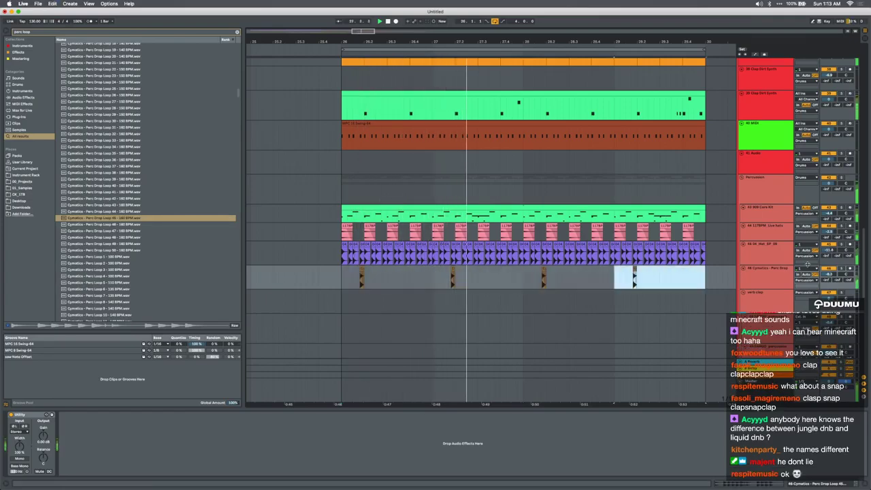
Place Cymatics - Perc Loop 5 - 110 BPM.wav at bar 26 on a new audio track below and open its clip view
{"action": "left_click", "coordinate": [766, 279]}
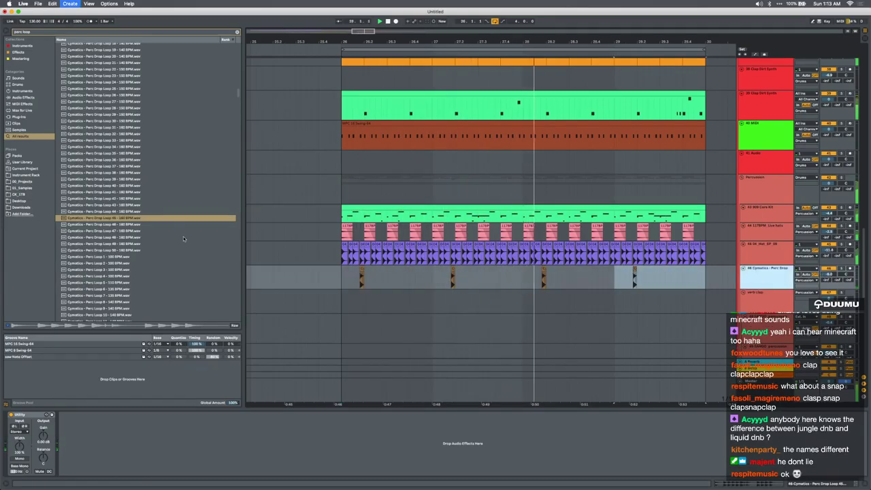
{"action": "key", "text": "ctrl+t"}
{"action": "left_click", "coordinate": [101, 282]}
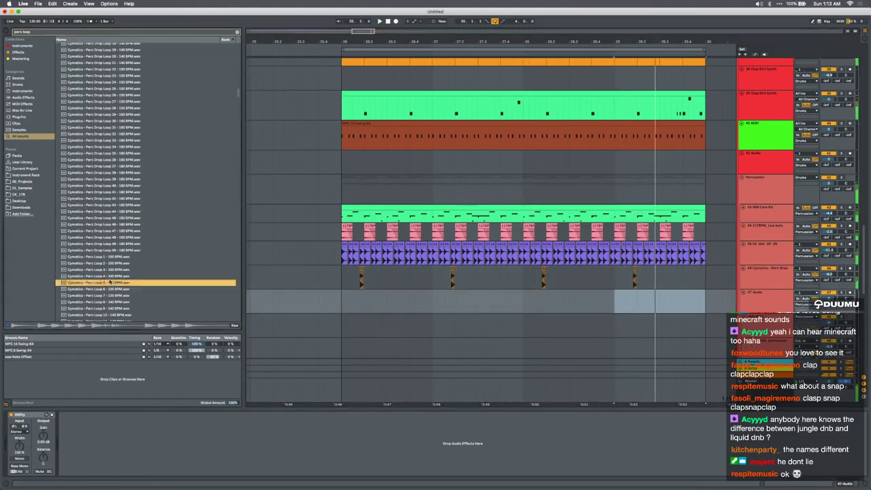
{"action": "left_click_drag", "start_coordinate": [101, 282], "coordinate": [356, 299]}
{"action": "double_click", "coordinate": [353, 298]}
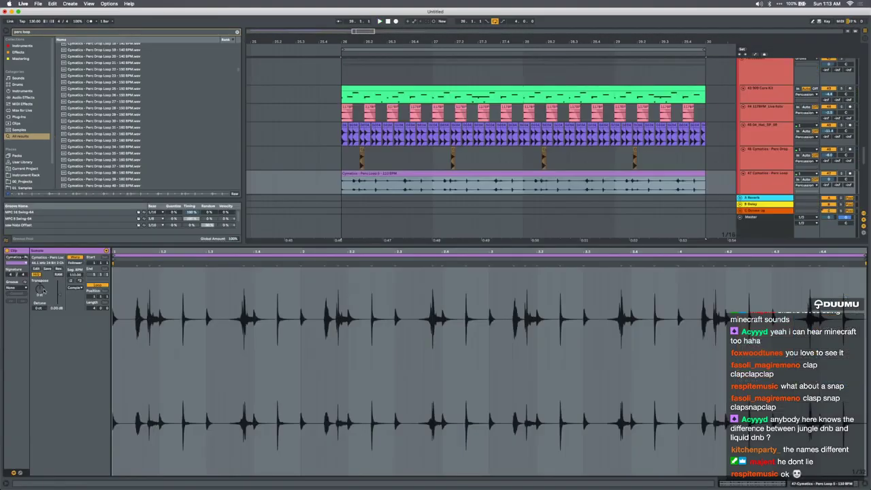
Apply the MPC 16 Swing-64 groove to the Perc Loop 5 clip, warp it in Beats mode and quantize its warp markers
{"action": "left_click", "coordinate": [11, 288]}
{"action": "left_click", "coordinate": [12, 298]}
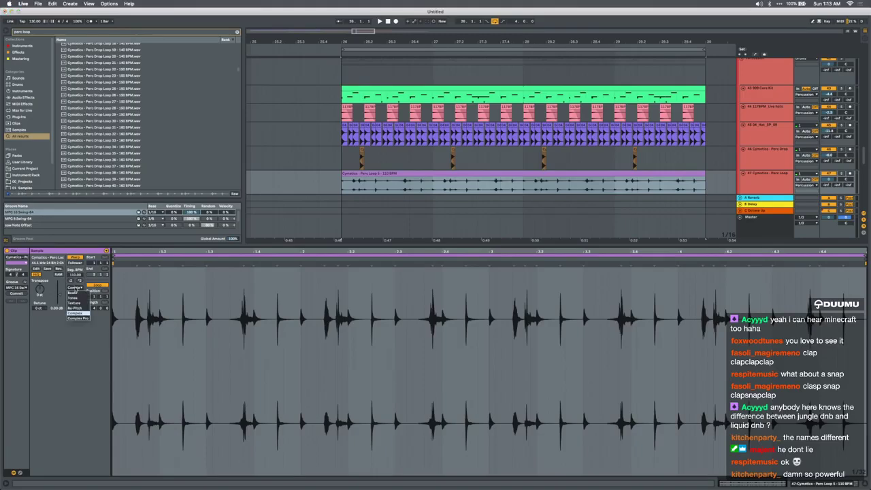
{"action": "left_click", "coordinate": [168, 314]}
{"action": "key", "text": "super+a"}
{"action": "key", "text": "super+u"}
{"action": "key", "text": "space"}
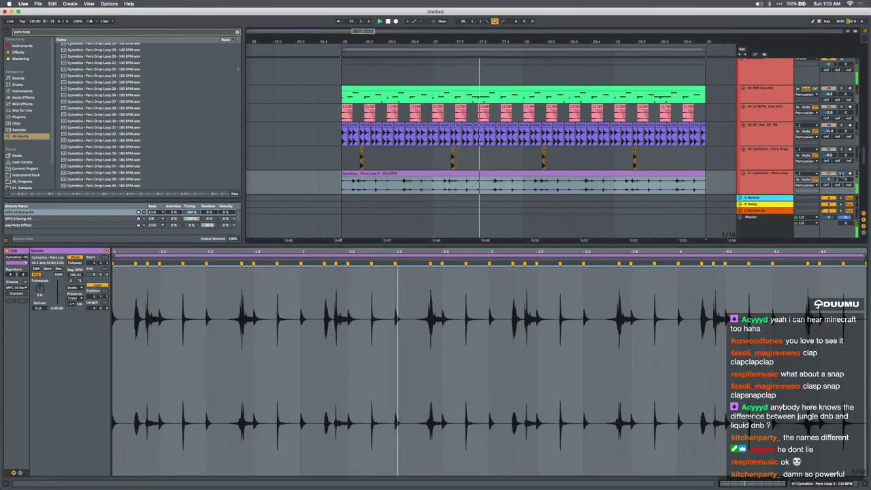
Audition Perc Loop 5 against the other drums, transpose it down 4 semitones and lower its track volume slightly
{"action": "scroll", "coordinate": [524, 136], "scroll_direction": "up", "scroll_amount": 3}
{"action": "scroll", "coordinate": [489, 146], "scroll_direction": "up", "scroll_amount": 6}
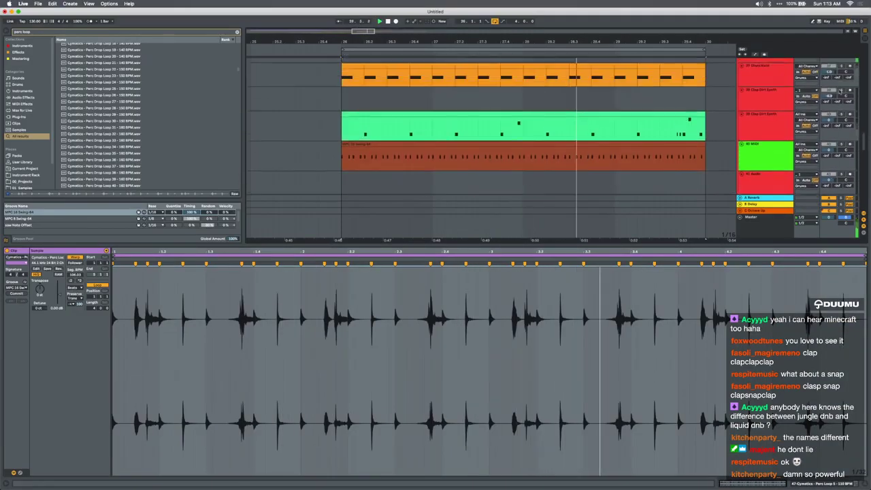
{"action": "scroll", "coordinate": [490, 147], "scroll_direction": "down", "scroll_amount": 10}
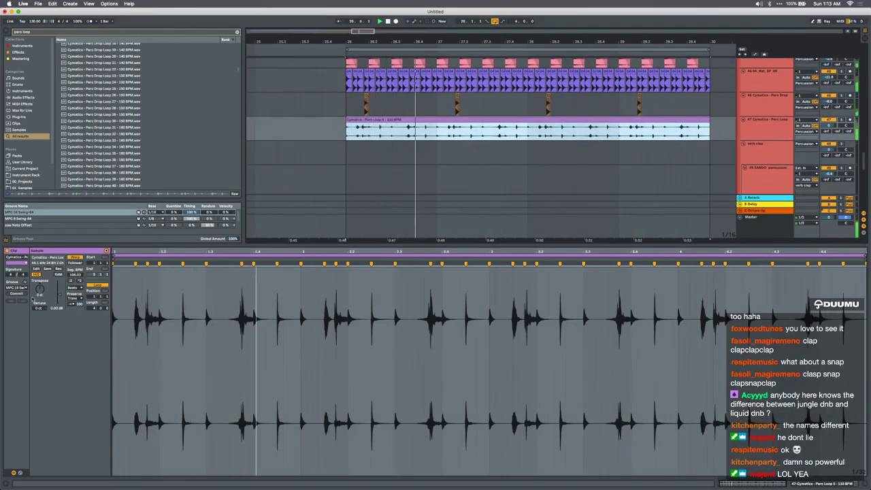
{"action": "left_click", "coordinate": [39, 294]}
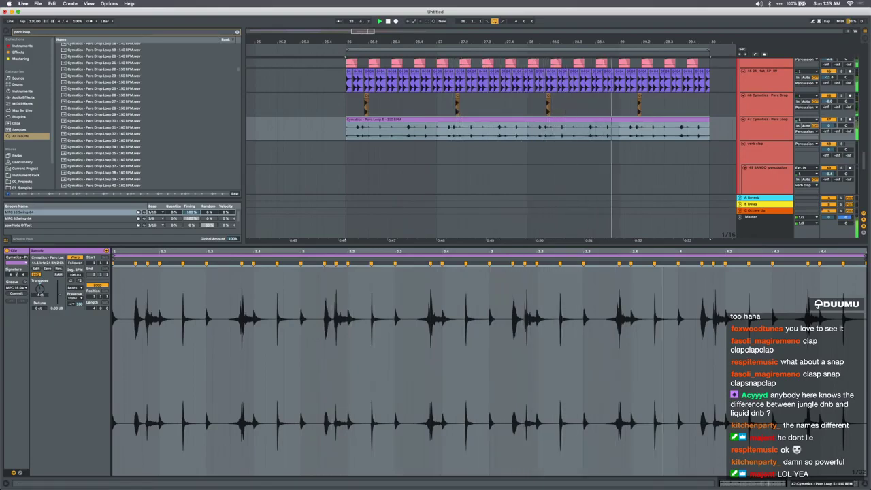
{"action": "left_click_drag", "start_coordinate": [829, 125], "coordinate": [828, 132]}
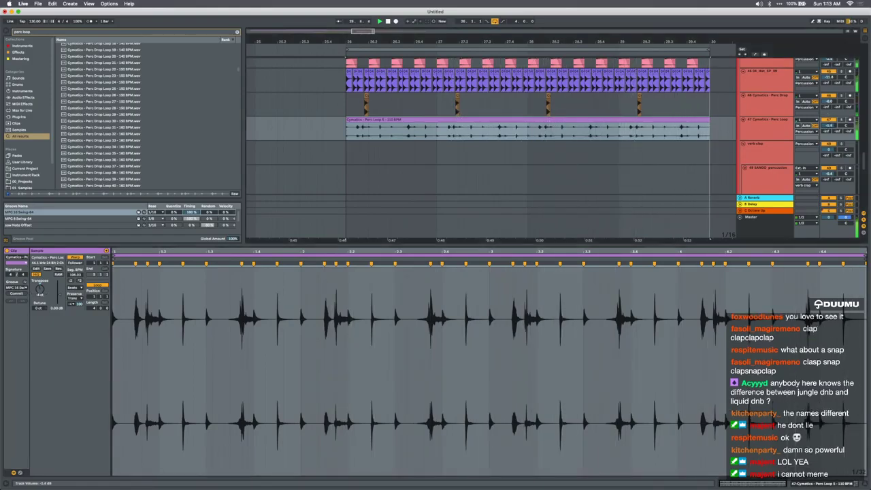
Insert an audio track below the Perc Drop track and place Cymatics - Raptor Perc Loop 21 on it at bar 26
{"action": "left_click", "coordinate": [773, 96]}
{"action": "key", "text": "super+t"}
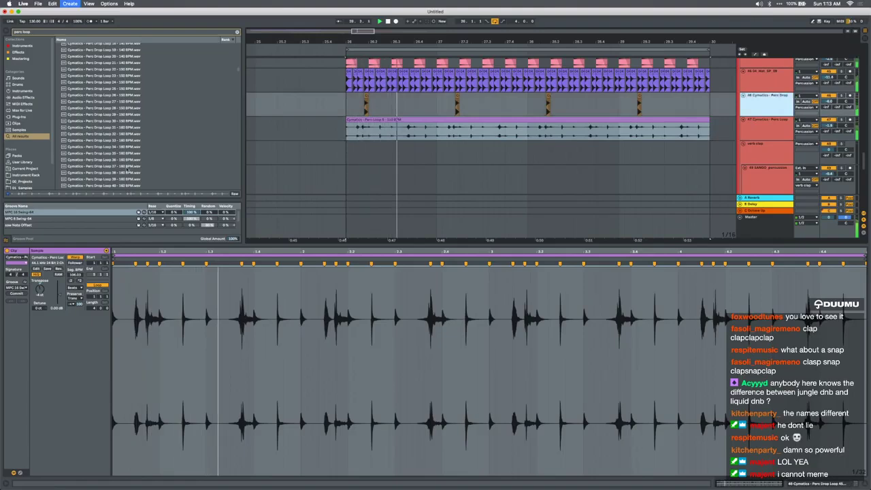
{"action": "key", "text": "super+t"}
{"action": "scroll", "coordinate": [126, 170], "scroll_direction": "down", "scroll_amount": 10}
{"action": "left_click", "coordinate": [127, 168]}
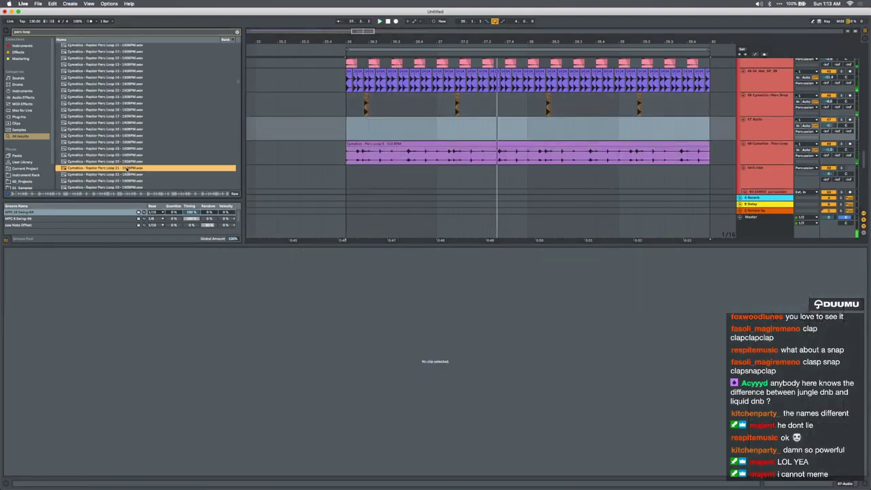
{"action": "left_click_drag", "start_coordinate": [235, 158], "coordinate": [351, 127]}
Split the Raptor Perc Loop clip at 26.3 and delete everything after the split
{"action": "left_click", "coordinate": [391, 130]}
{"action": "key", "text": "super+e"}
{"action": "left_click", "coordinate": [400, 120]}
{"action": "key", "text": "Delete"}
{"action": "left_click", "coordinate": [377, 119]}
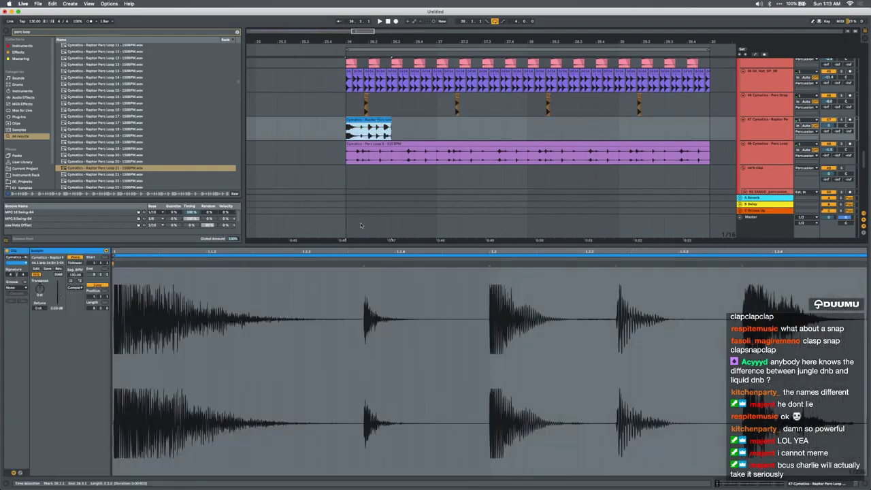
Solo the Raptor Perc Loop track, turn on the metronome and audition the trimmed clip for timing
{"action": "key", "text": "minus"}
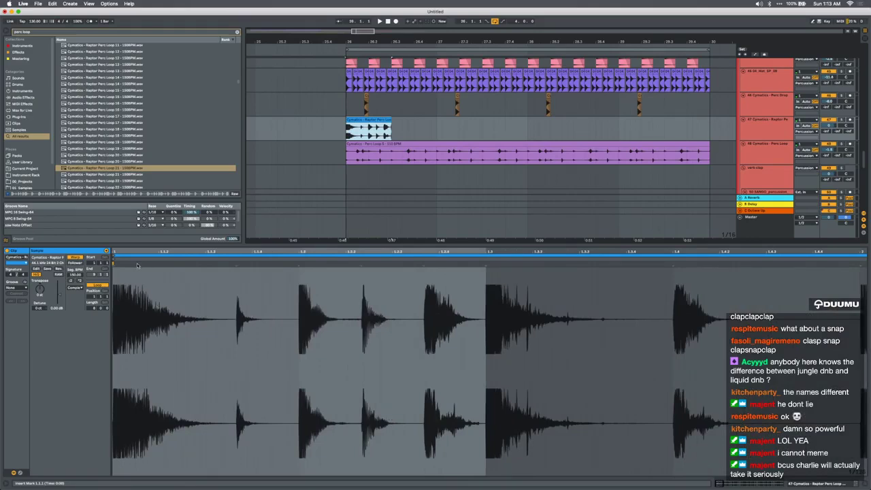
{"action": "mouse_move", "coordinate": [115, 258]}
{"action": "left_mouse_down"}
{"action": "mouse_move", "coordinate": [123, 258]}
{"action": "mouse_move", "coordinate": [113, 262]}
{"action": "left_mouse_up"}
{"action": "key", "text": "space"}
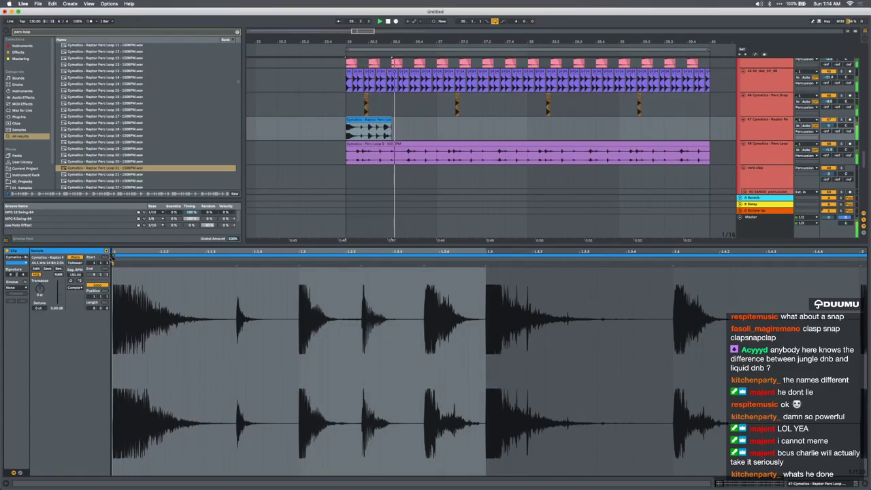
{"action": "scroll", "coordinate": [388, 104], "scroll_direction": "up", "scroll_amount": 4}
{"action": "left_click", "coordinate": [324, 130]}
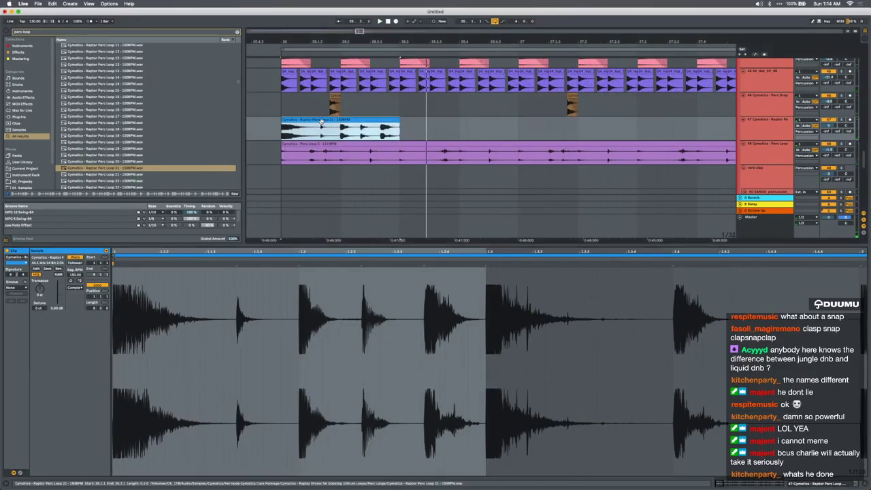
{"action": "left_click", "coordinate": [392, 85]}
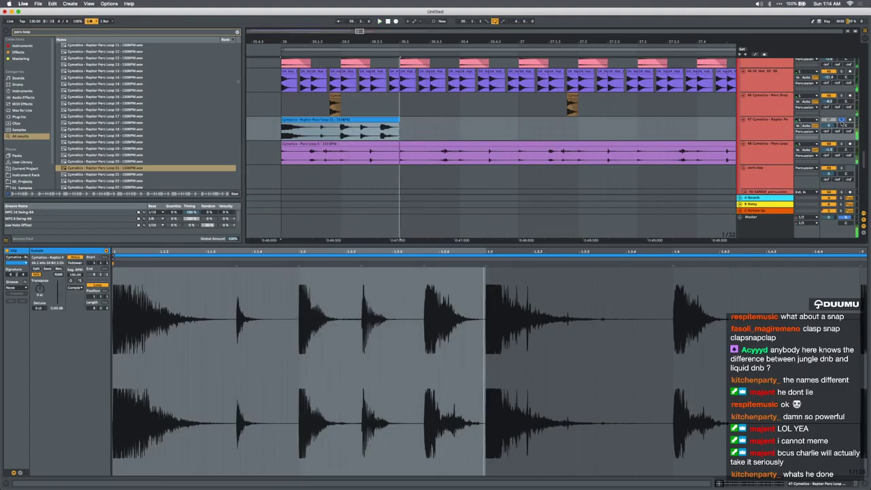
{"action": "left_click", "coordinate": [84, 39]}
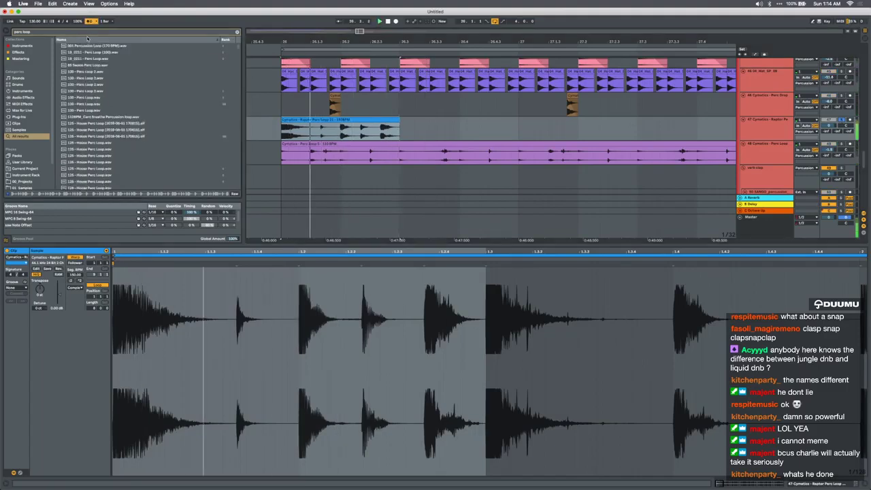
{"action": "left_click", "coordinate": [390, 136]}
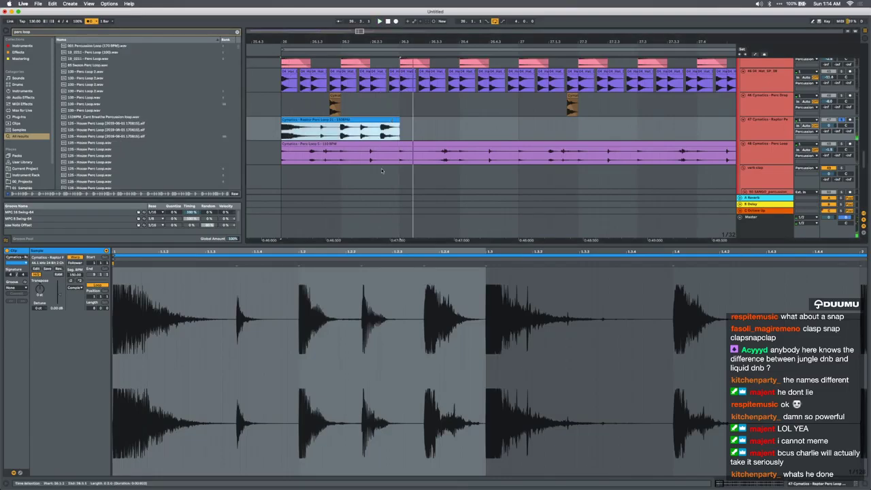
Quantize all of the Raptor Perc Loop's transients to a fixed 1/16 grid and audition the clip
{"action": "scroll", "coordinate": [357, 308], "scroll_direction": "down", "scroll_amount": 3}
{"action": "left_click", "coordinate": [309, 282]}
{"action": "key", "text": "super+a"}
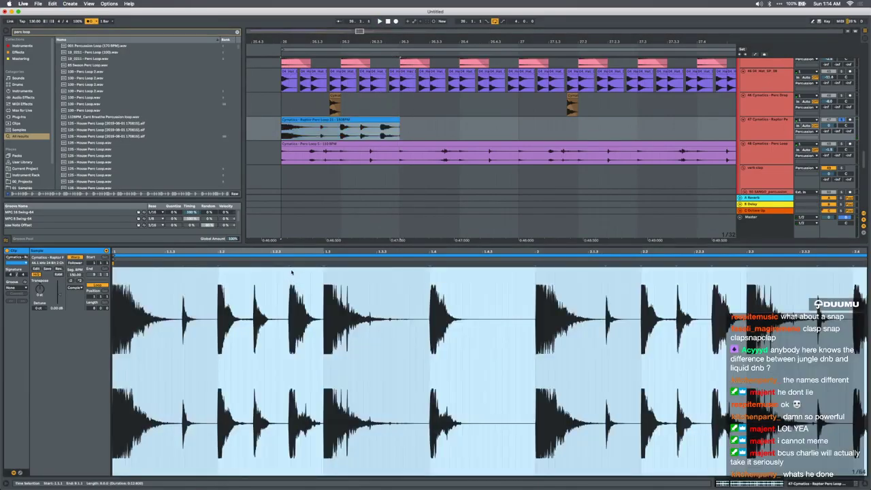
{"action": "key", "text": "super+u"}
{"action": "right_click", "coordinate": [282, 306]}
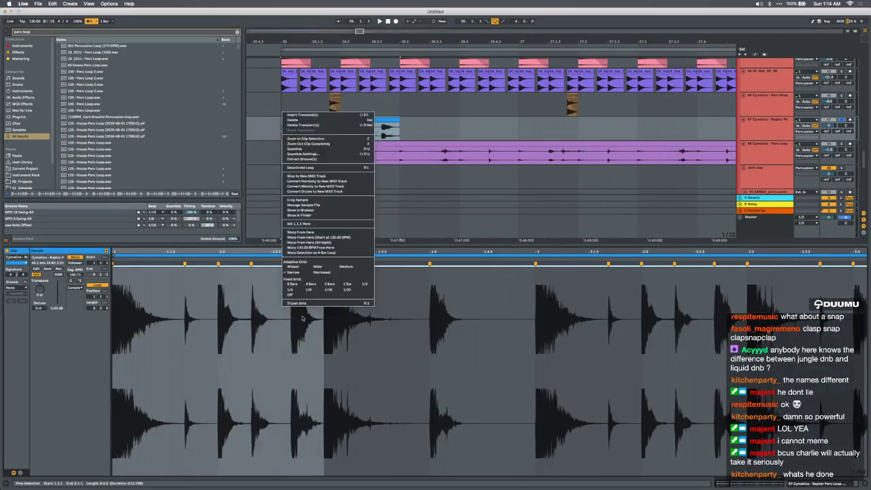
{"action": "left_click", "coordinate": [329, 290]}
{"action": "key", "text": "super+u"}
{"action": "key", "text": "space"}
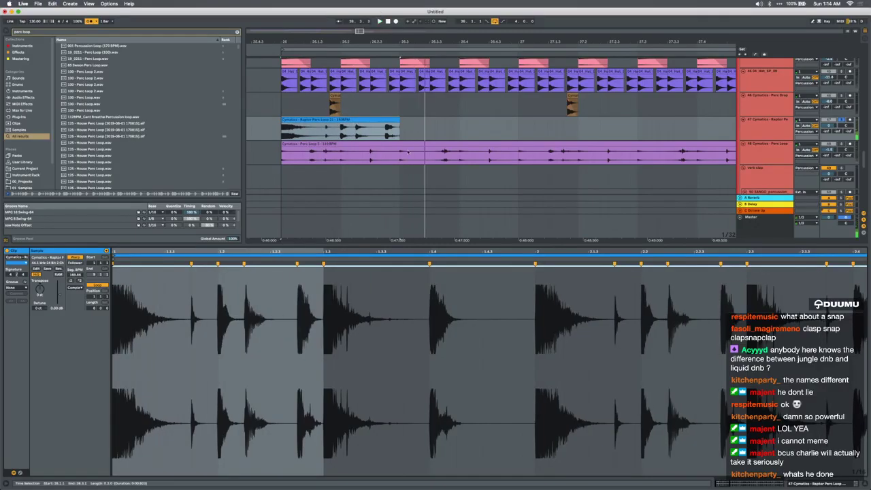
Lower the Raptor Perc Loop clip's gain to -6 dB, transpose it up and warp it in Beats mode preserving 1/16
{"action": "left_click_drag", "start_coordinate": [399, 127], "coordinate": [387, 123]}
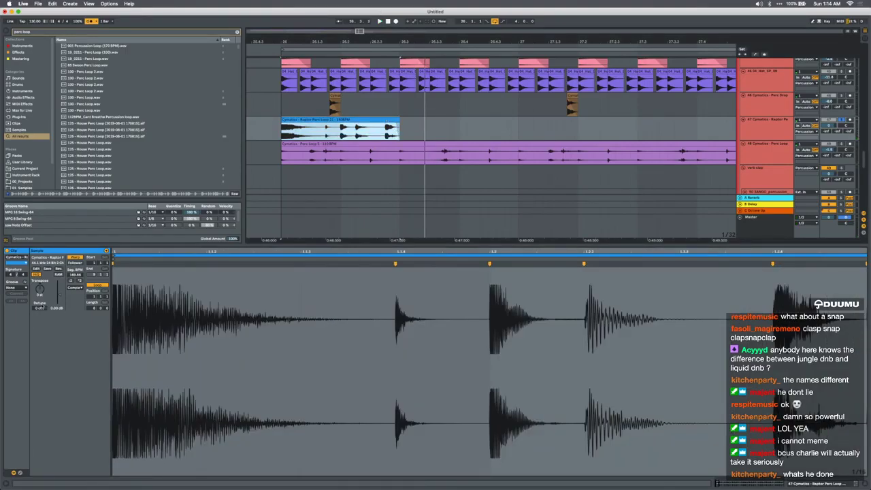
{"action": "left_click_drag", "start_coordinate": [58, 295], "coordinate": [59, 297]}
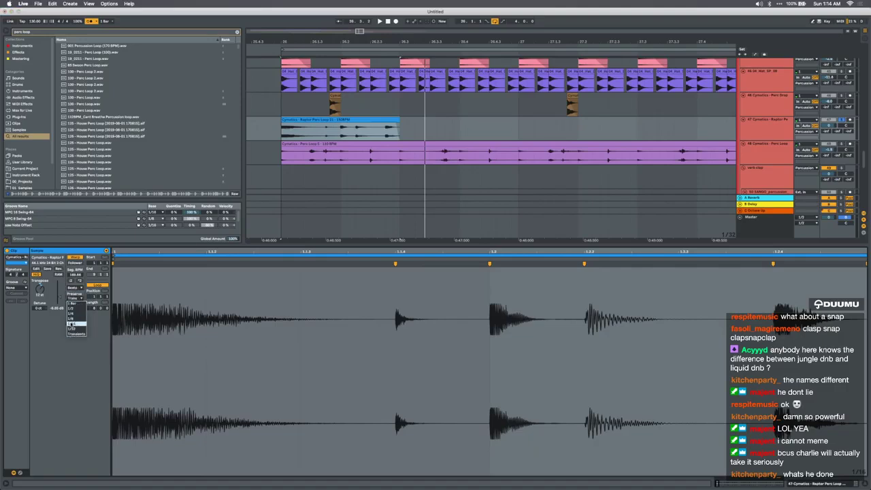
{"action": "key", "text": "space"}
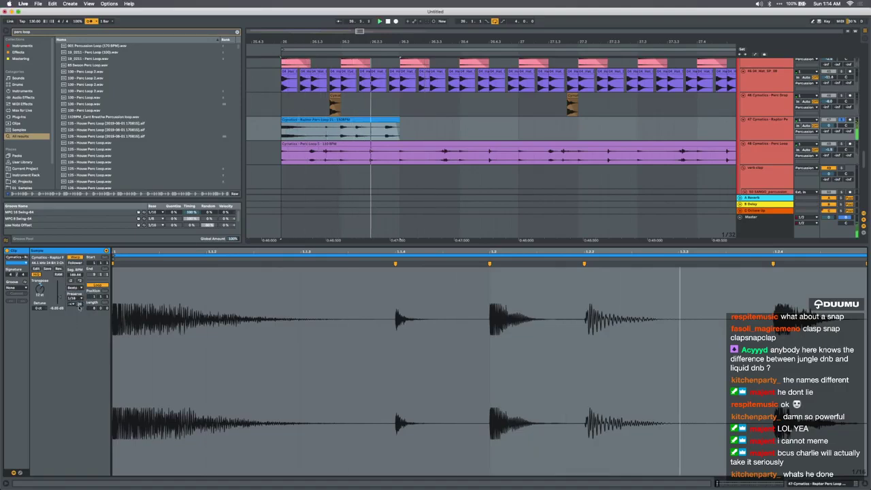
Apply the MPC 16 Swing-64 groove to the Raptor Perc Loop clip and listen to its swung timing
{"action": "left_click", "coordinate": [16, 287]}
{"action": "left_click", "coordinate": [19, 300]}
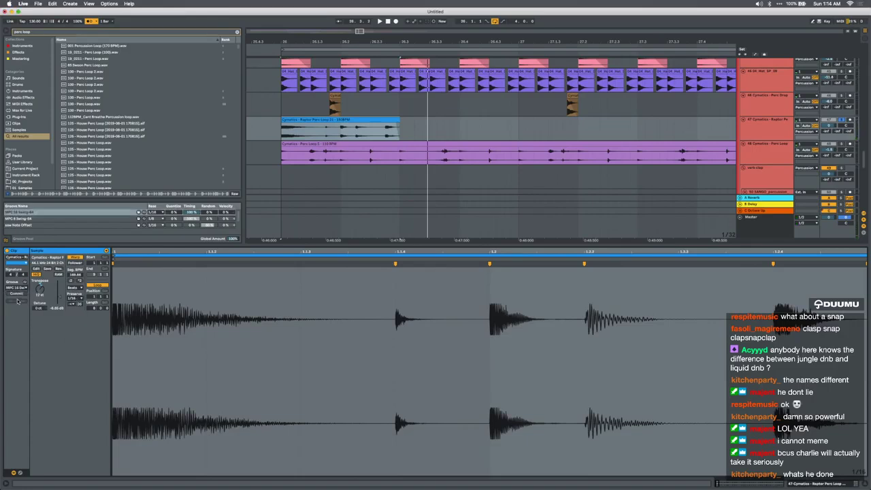
{"action": "left_click", "coordinate": [325, 127]}
{"action": "scroll", "coordinate": [389, 344], "scroll_direction": "down", "scroll_amount": 5}
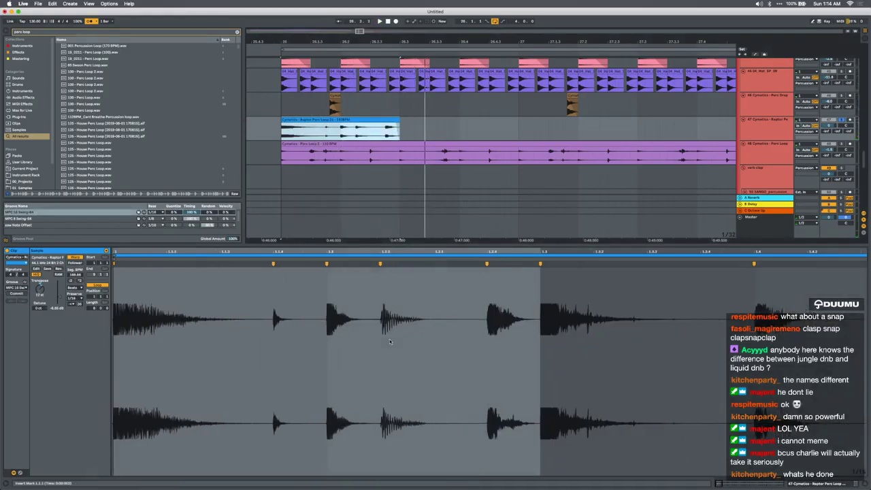
{"action": "key", "text": "space"}
{"action": "key", "text": "space"}
Raise the Raptor Perc Loop clip's gain to about -3.5 dB and audition it
{"action": "left_click_drag", "start_coordinate": [79, 304], "coordinate": [59, 296]}
{"action": "key", "text": "space"}
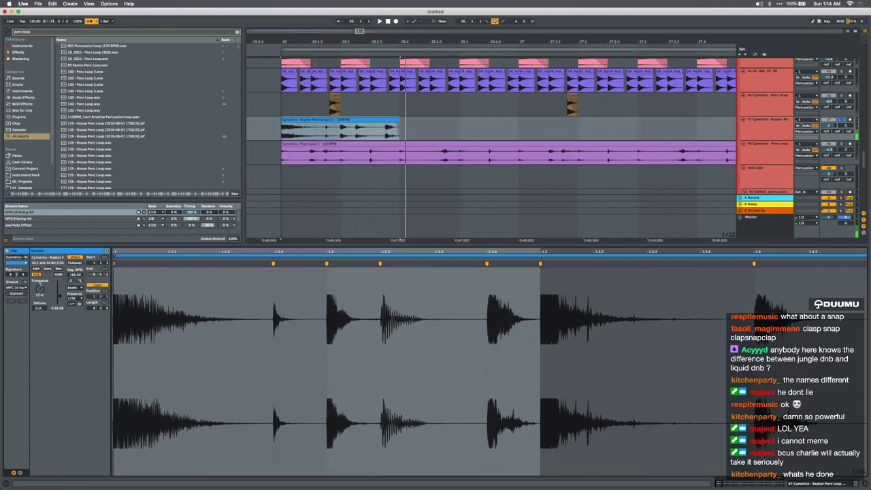
{"action": "left_click", "coordinate": [394, 125]}
{"action": "key", "text": "space"}
{"action": "key", "text": "space"}
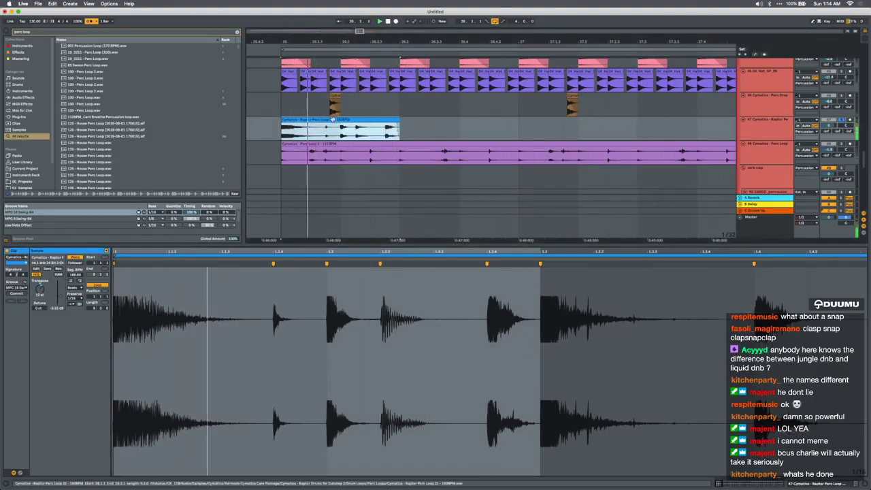
Extend the Raptor Perc Loop clip into bar 27 and cut it down to pieces at 26 to 26.3 and 26.4 to 27
{"action": "scroll", "coordinate": [333, 131], "scroll_direction": "down", "scroll_amount": 3}
{"action": "left_click_drag", "start_coordinate": [308, 132], "coordinate": [393, 135]}
{"action": "left_click", "coordinate": [390, 135]}
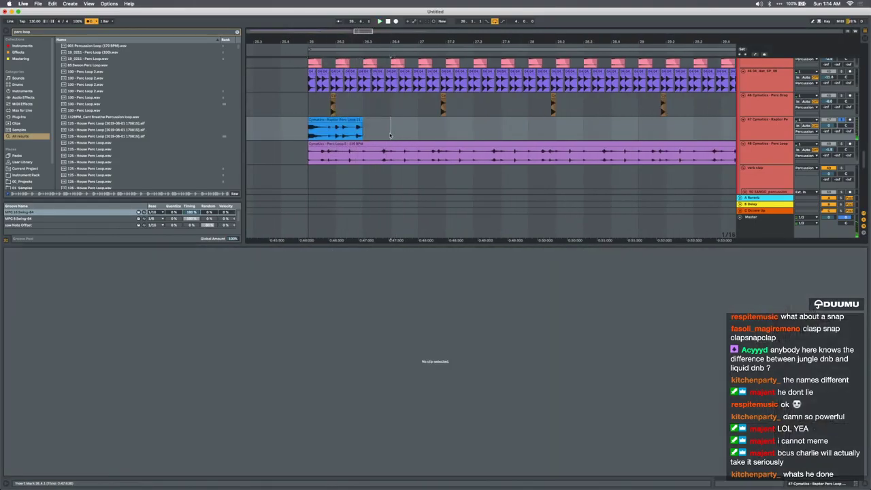
{"action": "left_click", "coordinate": [349, 133]}
{"action": "left_click_drag", "start_coordinate": [362, 130], "coordinate": [521, 128]}
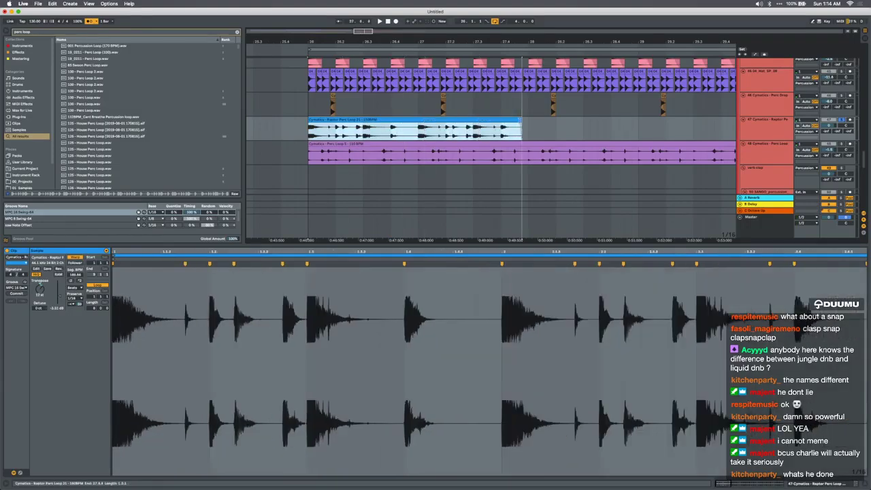
{"action": "left_click_drag", "start_coordinate": [452, 129], "coordinate": [527, 132]}
{"action": "key", "text": "Delete"}
Add short fade-outs to the ends of both Raptor Perc Loop pieces and audition them
{"action": "left_click", "coordinate": [362, 127]}
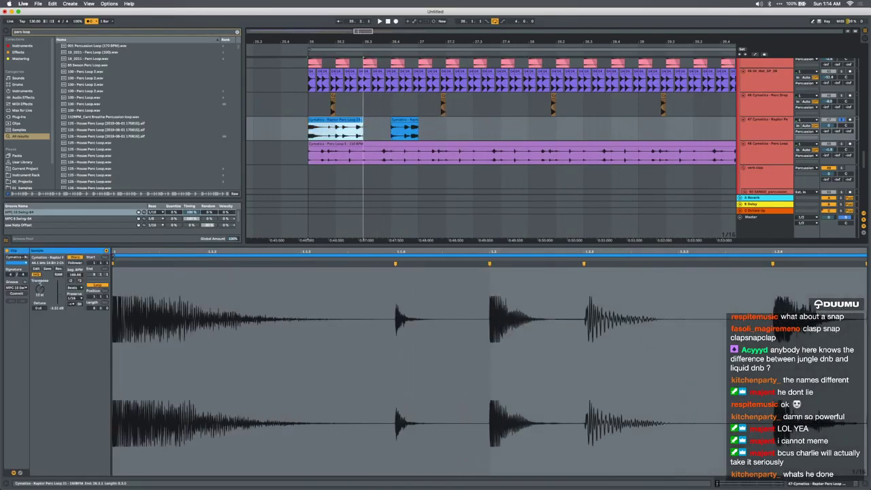
{"action": "left_click_drag", "start_coordinate": [363, 125], "coordinate": [360, 127]}
{"action": "key", "text": "space"}
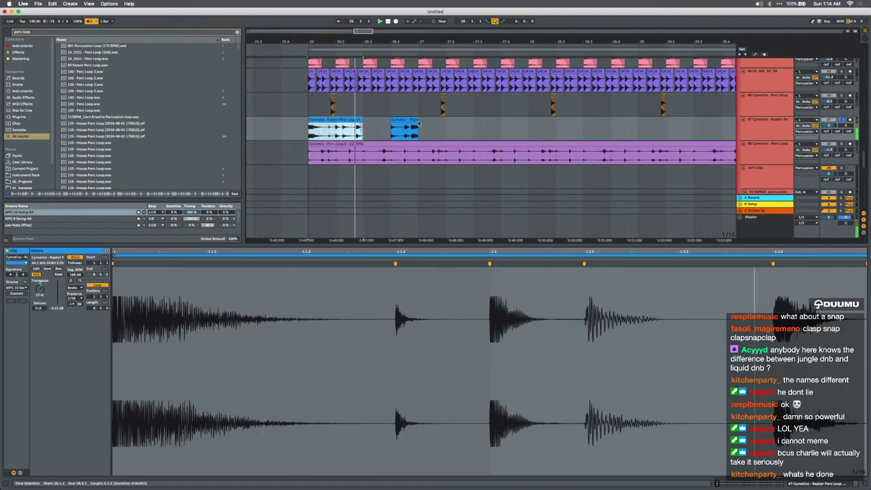
{"action": "left_click_drag", "start_coordinate": [418, 125], "coordinate": [417, 126]}
Move the second Raptor Perc Loop piece's loop start to 1.1.3 in the sample and set 1.1.1 at that point
{"action": "left_click", "coordinate": [393, 127]}
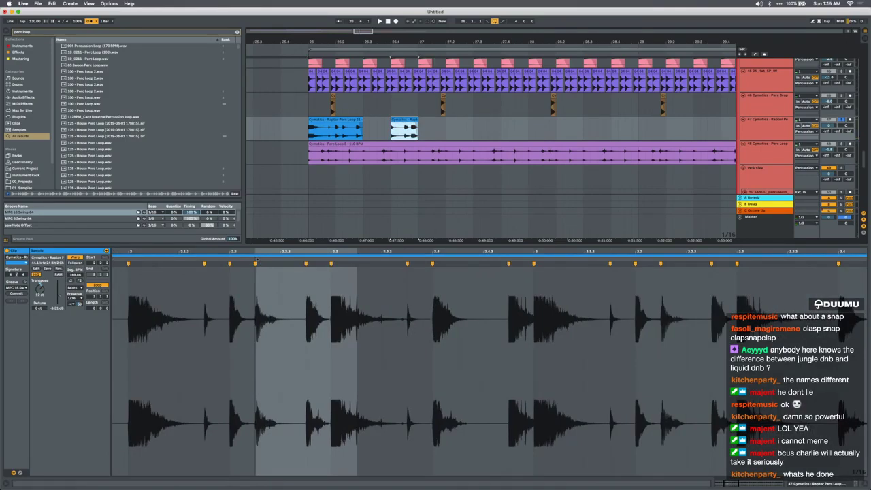
{"action": "mouse_move", "coordinate": [256, 259]}
{"action": "left_mouse_down"}
{"action": "mouse_move", "coordinate": [231, 259]}
{"action": "mouse_move", "coordinate": [256, 260]}
{"action": "left_mouse_up"}
{"action": "scroll", "coordinate": [219, 291], "scroll_direction": "left", "scroll_amount": 8}
{"action": "scroll", "coordinate": [219, 291], "scroll_direction": "down", "scroll_amount": 5}
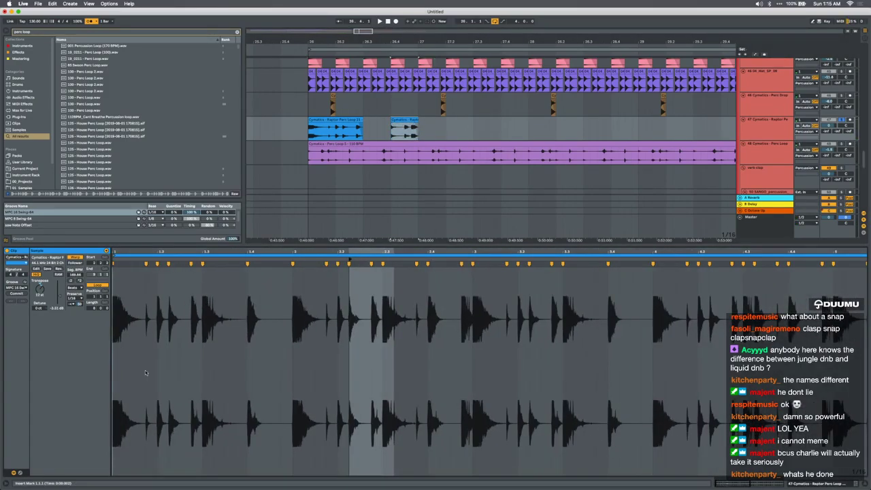
{"action": "left_click_drag", "start_coordinate": [114, 256], "coordinate": [124, 256]}
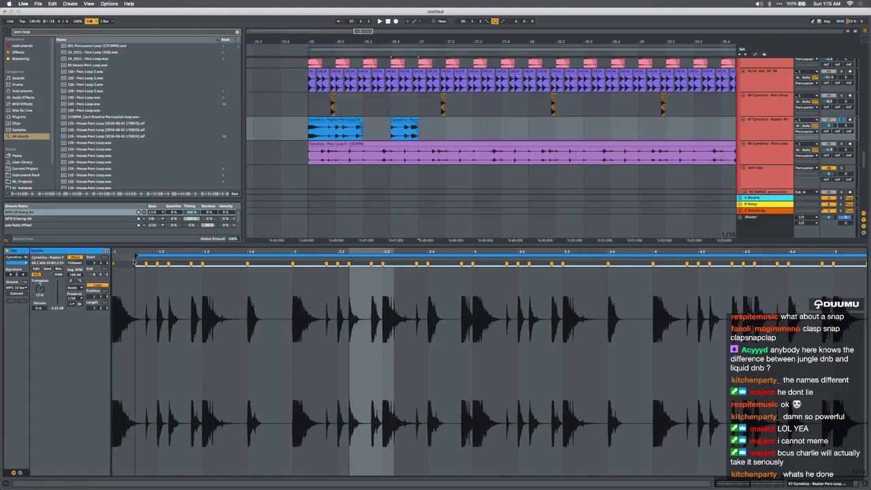
{"action": "right_click", "coordinate": [136, 266]}
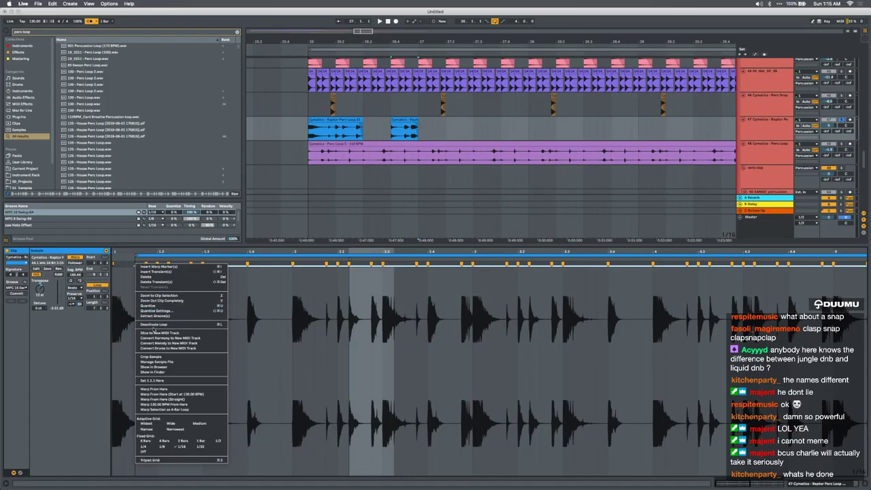
{"action": "left_click", "coordinate": [155, 372]}
{"action": "right_click", "coordinate": [138, 262]}
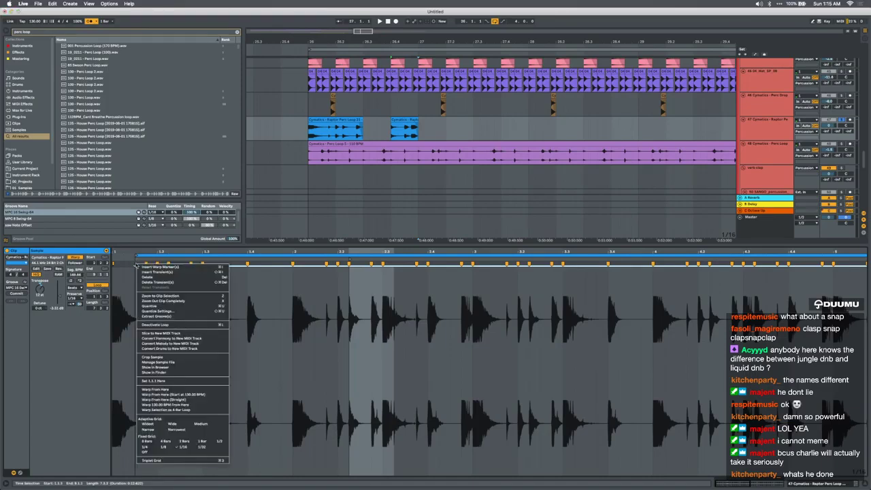
{"action": "left_click", "coordinate": [156, 382]}
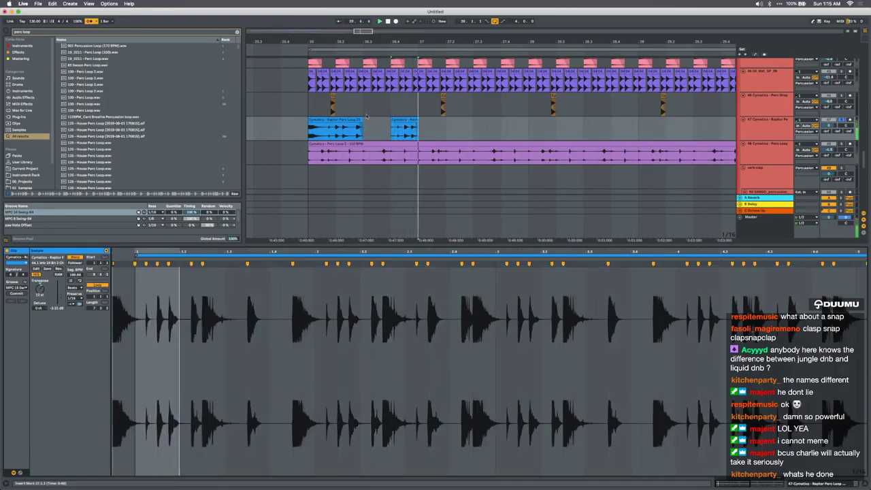
Move the second Raptor Perc Loop piece's start marker to 1.1.4 in the sample and audition it
{"action": "key", "text": "space"}
{"action": "left_click", "coordinate": [411, 120]}
{"action": "mouse_move", "coordinate": [311, 250]}
{"action": "left_mouse_down"}
{"action": "mouse_move", "coordinate": [311, 204]}
{"action": "mouse_move", "coordinate": [300, 231]}
{"action": "mouse_move", "coordinate": [129, 259]}
{"action": "mouse_move", "coordinate": [163, 258]}
{"action": "left_mouse_up"}
{"action": "key", "text": "space"}
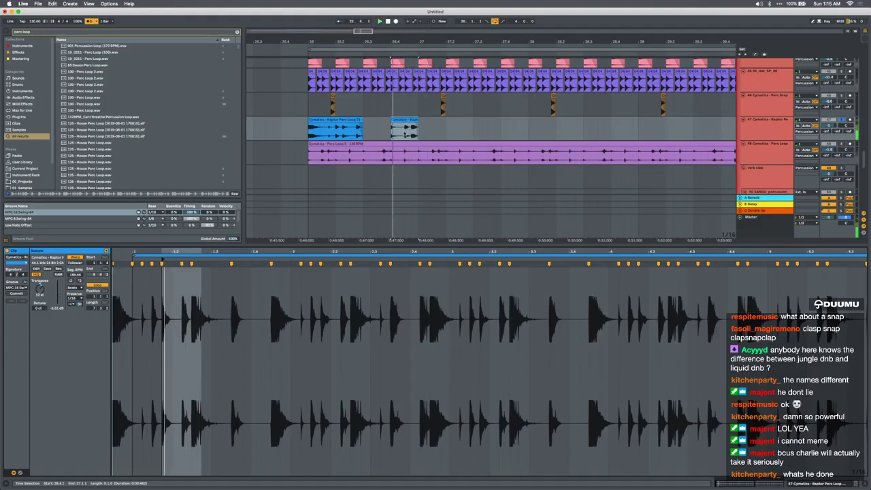
{"action": "key", "text": "space"}
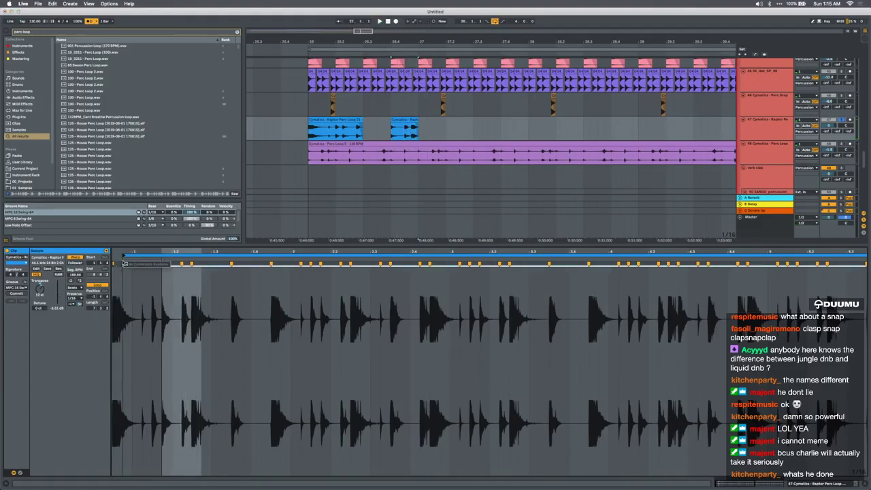
Set 1.1.1 at the sample's opening transient and move the second Raptor Perc Loop piece's start marker to 1.2
{"action": "right_click", "coordinate": [123, 265]}
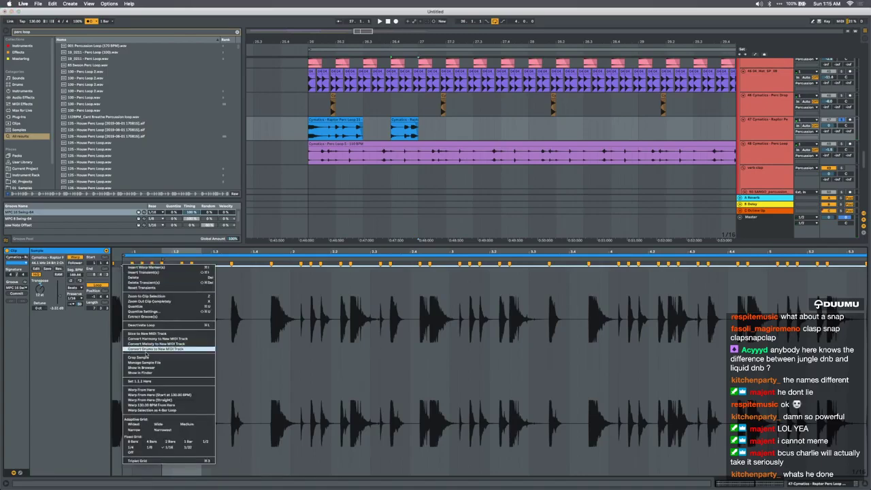
{"action": "left_click", "coordinate": [147, 382]}
{"action": "left_click_drag", "start_coordinate": [123, 257], "coordinate": [162, 258]}
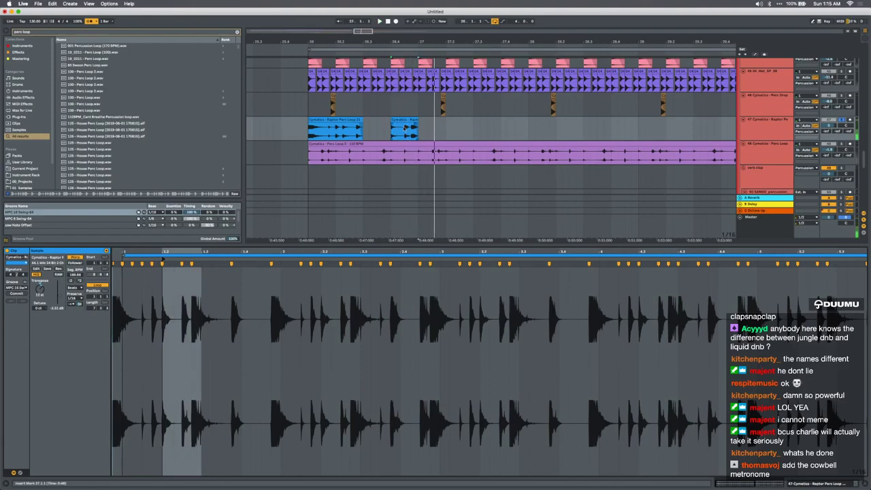
Duplicate both Raptor Perc Loop pieces across the following bars to fill the four-bar drum section
{"action": "left_click", "coordinate": [402, 120]}
{"action": "left_click", "coordinate": [349, 120], "text": "shift"}
{"action": "key", "text": "super+d"}
{"action": "scroll", "coordinate": [349, 121], "scroll_direction": "down", "scroll_amount": 3}
{"action": "left_click", "coordinate": [340, 121]}
{"action": "left_click", "coordinate": [437, 121], "text": "shift"}
{"action": "key", "text": "super+d"}
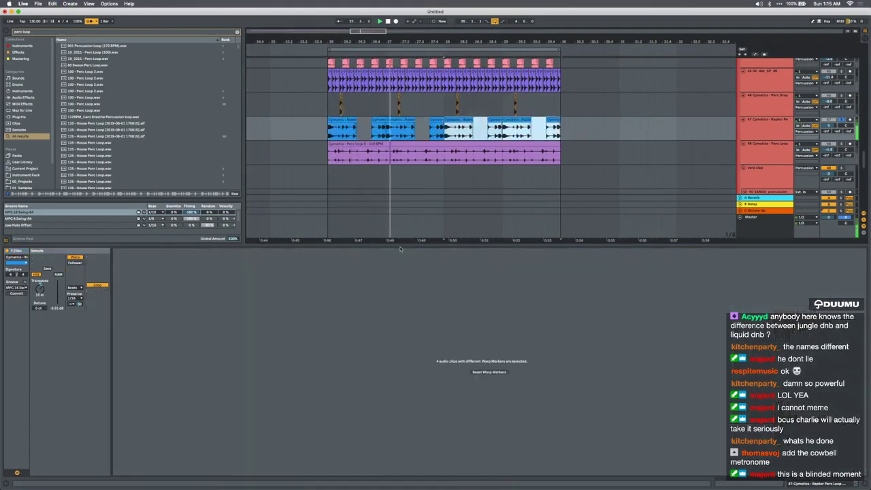
Reselect bar 26 of the Raptor Perc Loop track and duplicate it three times over the existing copies, filling through bar 29
{"action": "key", "text": "space"}
{"action": "scroll", "coordinate": [395, 129], "scroll_direction": "up", "scroll_amount": 4}
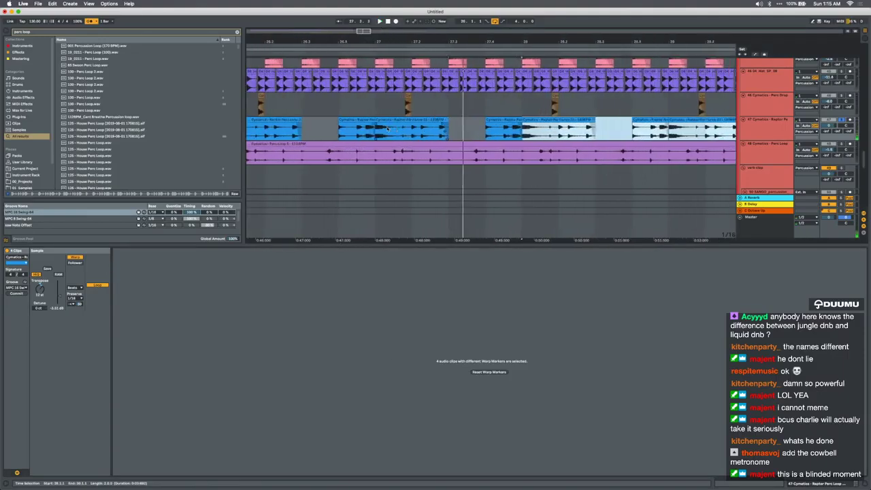
{"action": "left_click", "coordinate": [370, 127]}
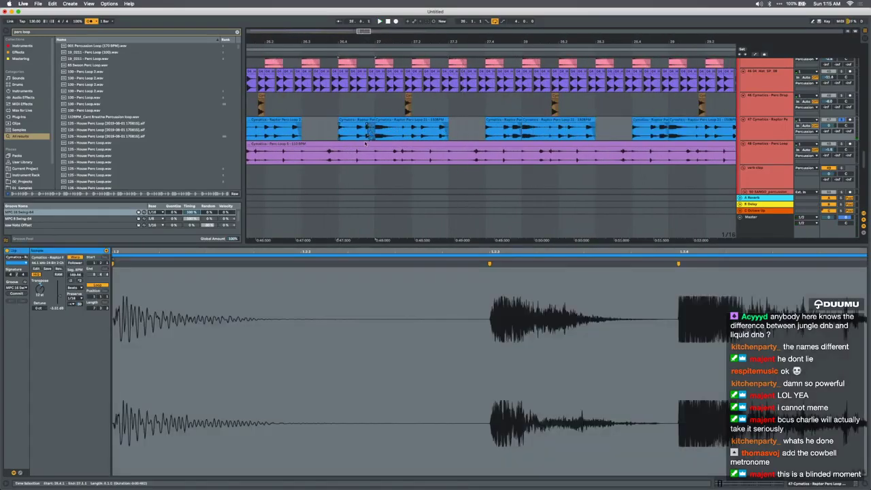
{"action": "left_click", "coordinate": [332, 128]}
{"action": "scroll", "coordinate": [332, 128], "scroll_direction": "down", "scroll_amount": 5}
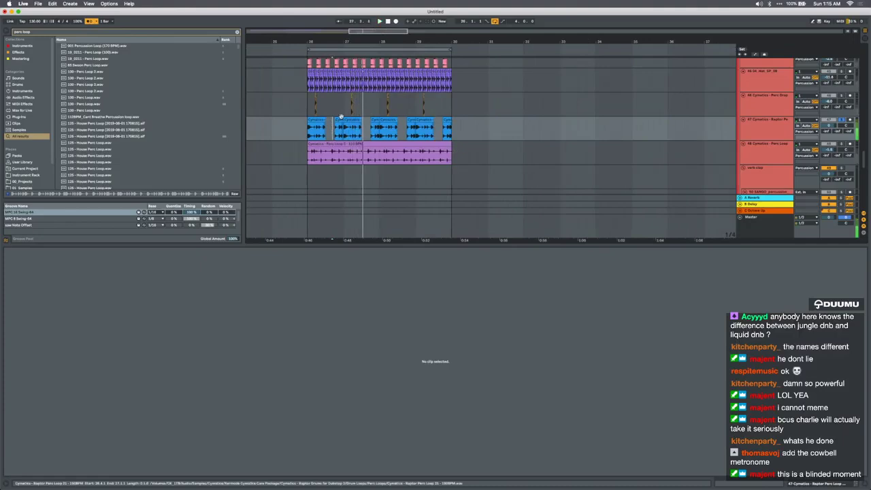
{"action": "left_click", "coordinate": [315, 125]}
{"action": "left_click", "coordinate": [338, 125], "text": "shift"}
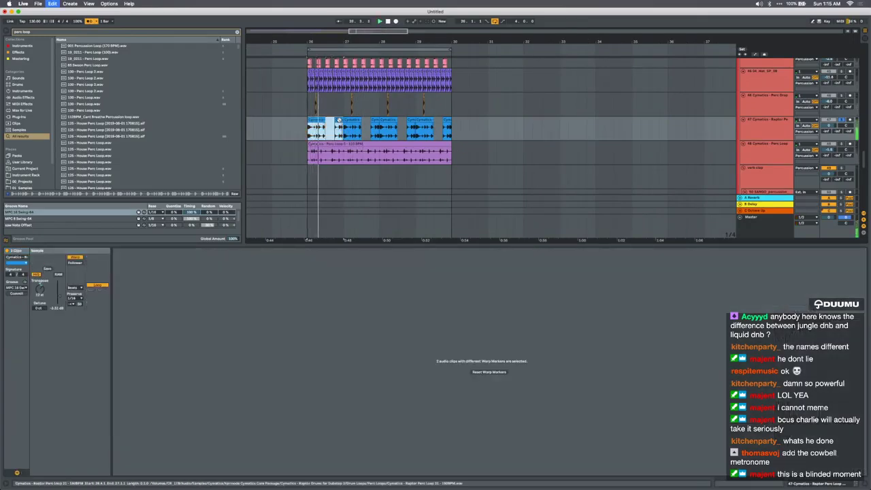
{"action": "key", "text": "super+d"}
{"action": "key", "text": "super+d"}
{"action": "key", "text": "super+d"}
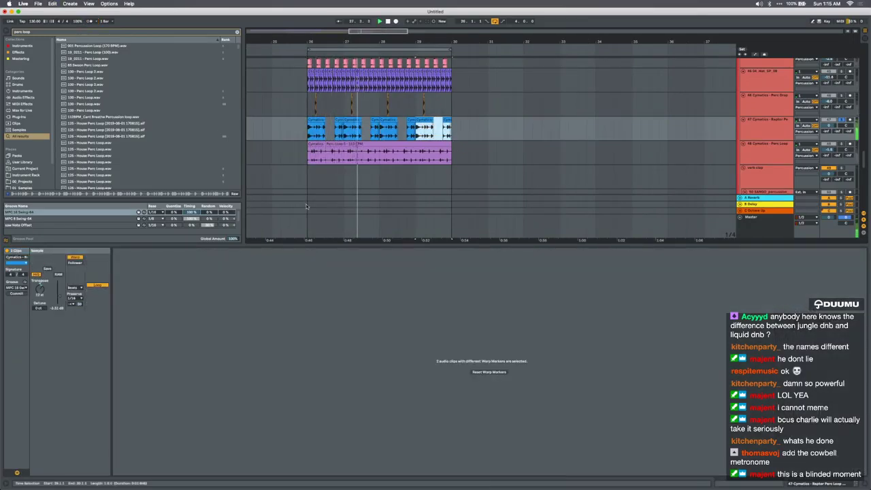
Audition the full drum arrangement and insert a new track directly below the Perc Drop Loop track in the Percussion group
{"action": "left_click_drag", "start_coordinate": [349, 244], "coordinate": [349, 470]}
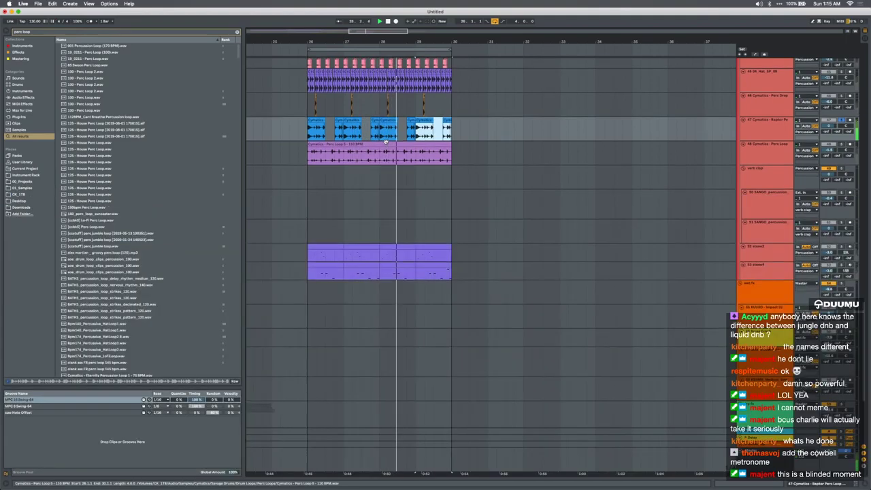
{"action": "scroll", "coordinate": [386, 143], "scroll_direction": "up", "scroll_amount": 8}
{"action": "scroll", "coordinate": [386, 142], "scroll_direction": "up", "scroll_amount": 3}
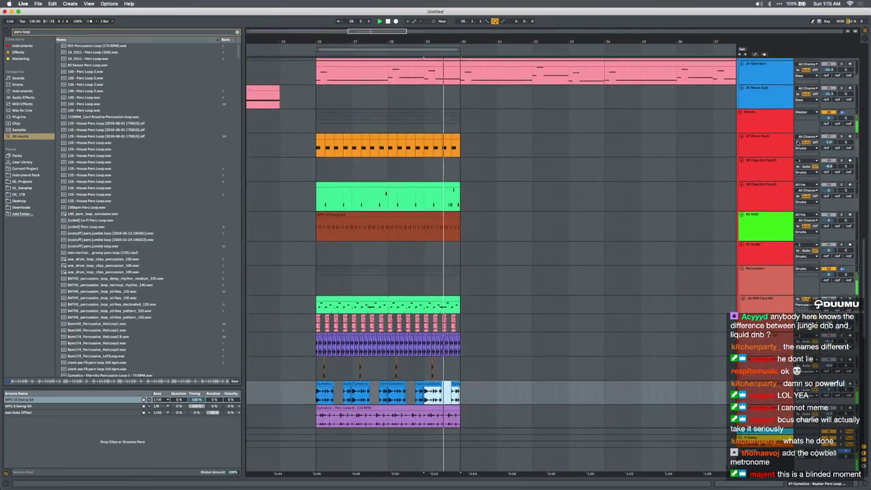
{"action": "scroll", "coordinate": [333, 251], "scroll_direction": "down", "scroll_amount": 3}
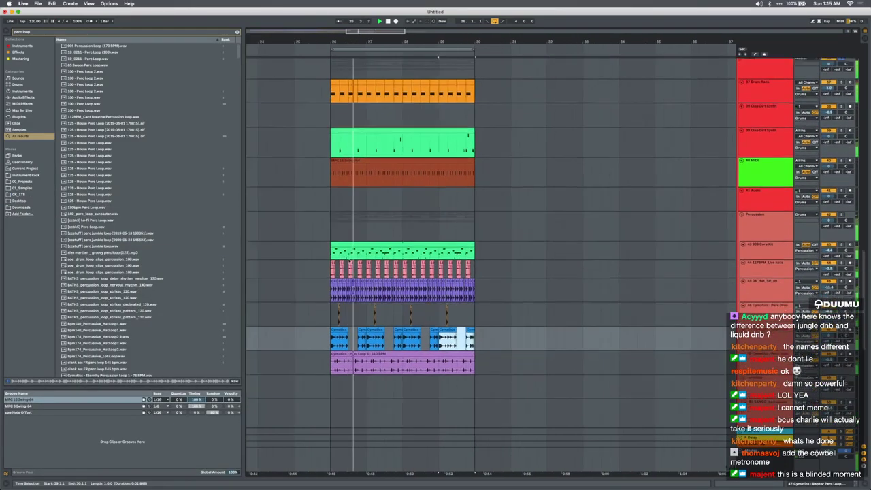
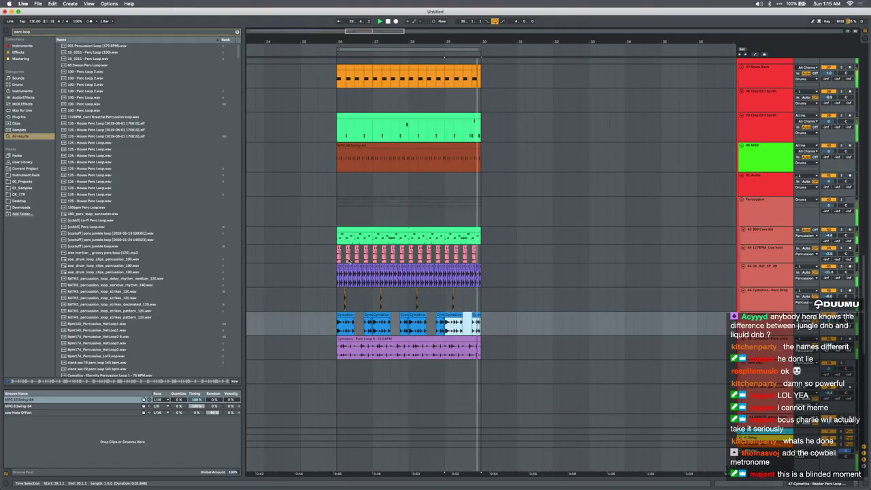
{"action": "left_click", "coordinate": [761, 306]}
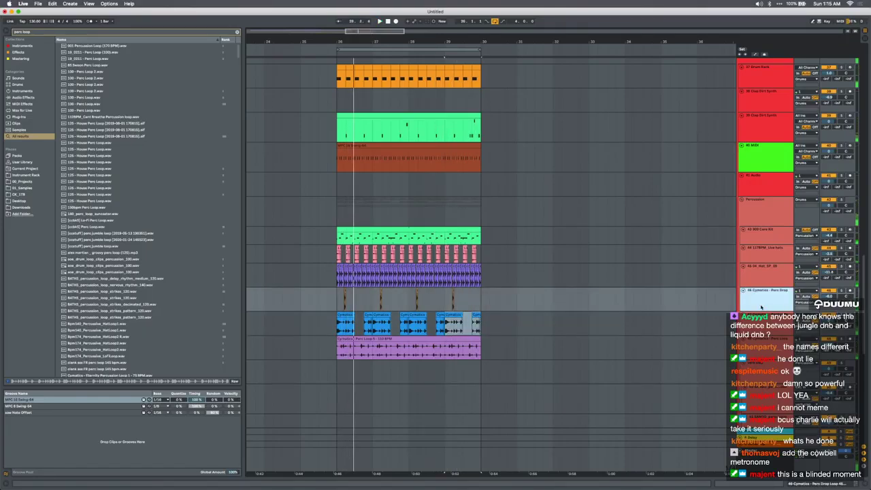
{"action": "key", "text": "super+t"}
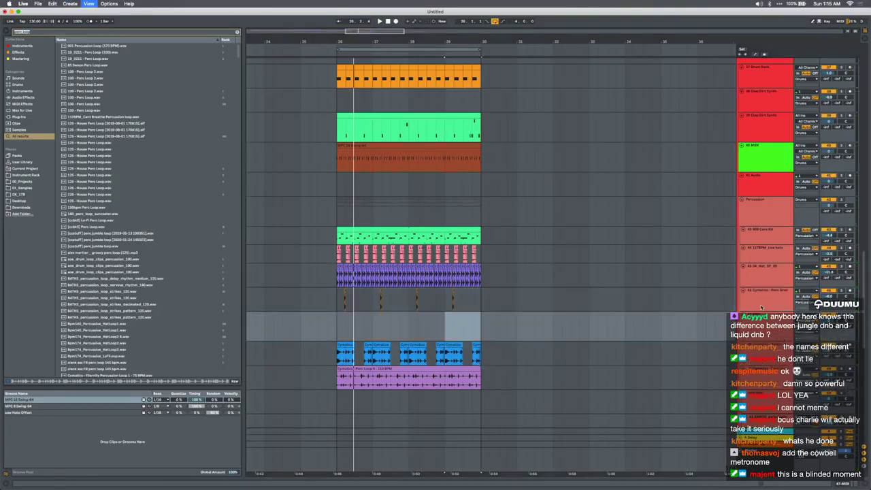
Search the browser for "808 cowb", preview an 808Cowbell.wav sample and load it onto the new track
{"action": "type", "text": "808 cowb"}
{"action": "left_click", "coordinate": [168, 170]}
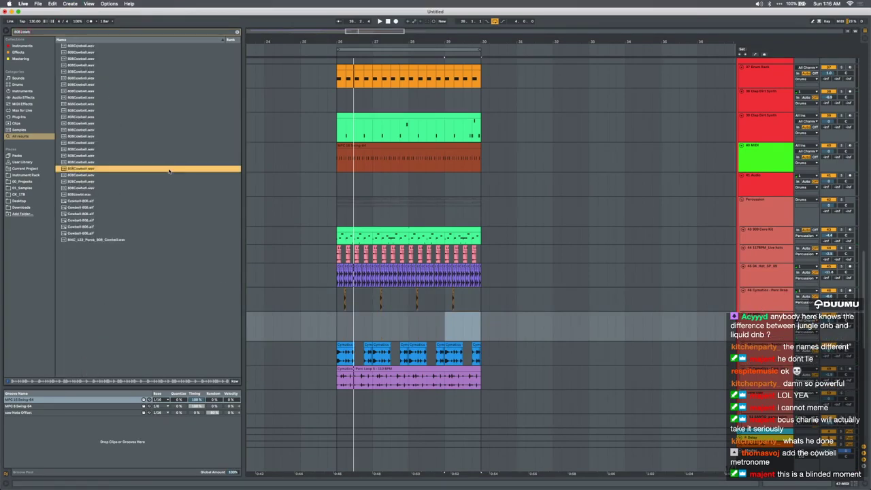
{"action": "left_click", "coordinate": [333, 326]}
{"action": "scroll", "coordinate": [333, 325], "scroll_direction": "up", "scroll_amount": 3}
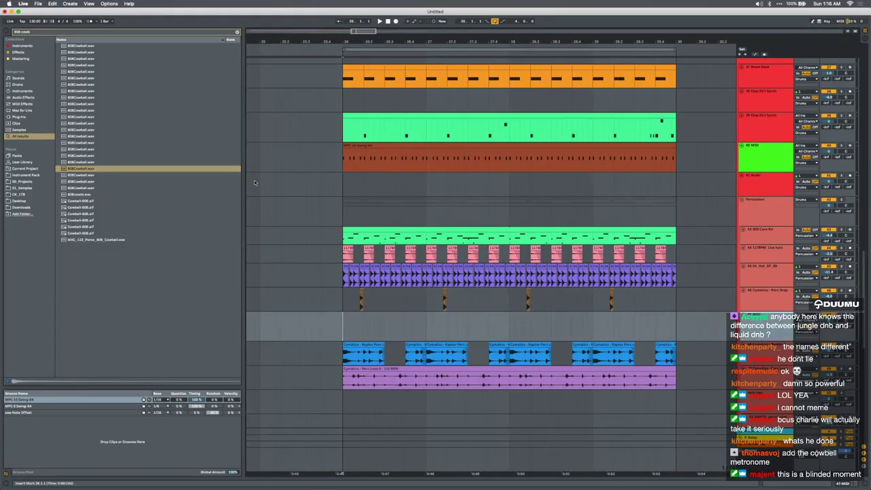
{"action": "left_click", "coordinate": [87, 167]}
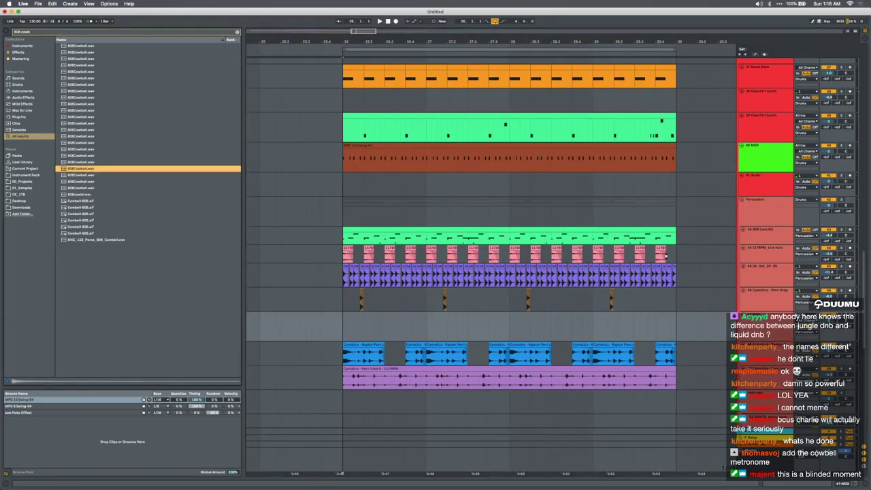
{"action": "key", "text": "Return"}
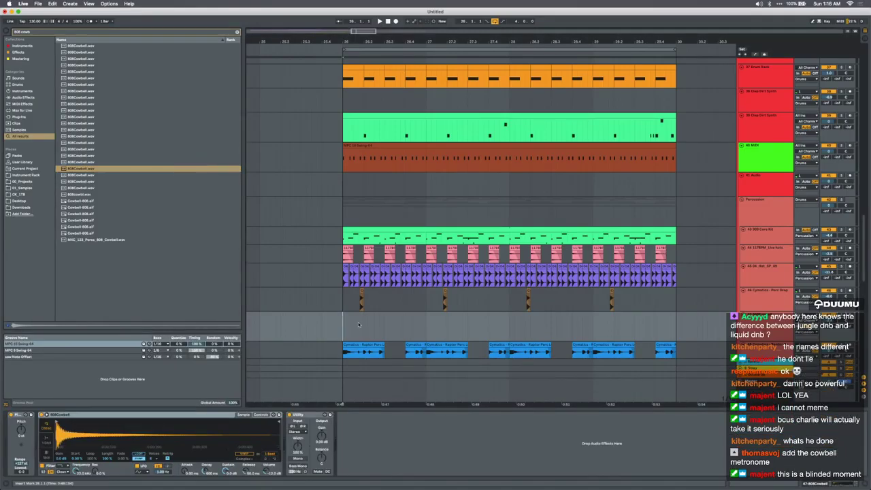
Create a four-bar MIDI clip on the 808Cowbell track from bar 26 and add a C#3 note at 1.4.4
{"action": "left_click_drag", "start_coordinate": [343, 327], "coordinate": [675, 323]}
{"action": "key", "text": "super+shift+m"}
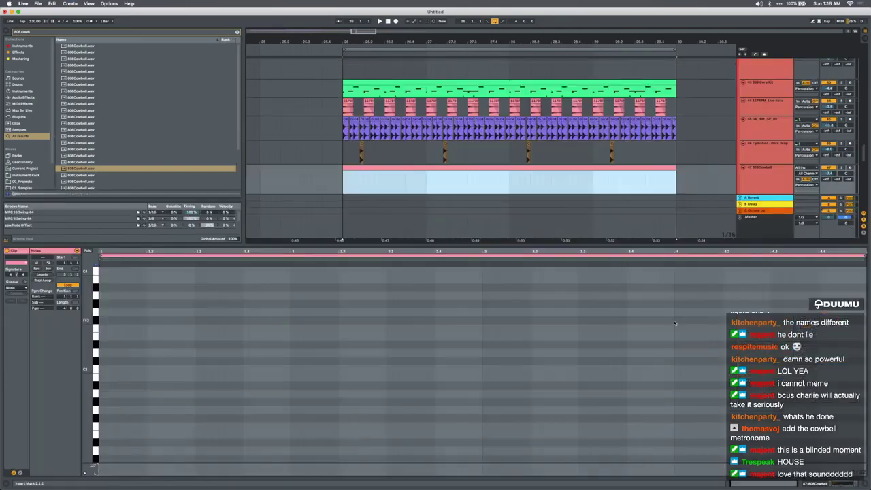
{"action": "key", "text": "space"}
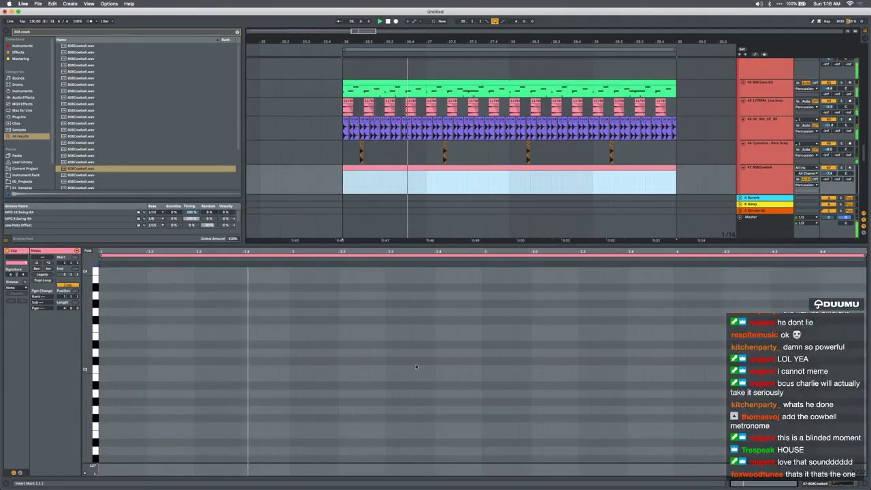
{"action": "double_click", "coordinate": [280, 361]}
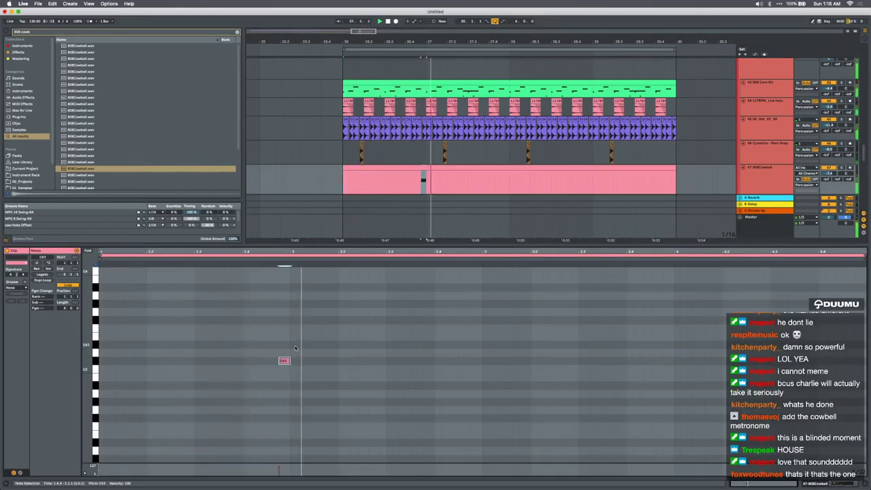
Apply the MPC 16 Swing-64 groove to the cowbell clip and add C#3 notes at 2.3.3, 2.4.1 and 2.4.4
{"action": "left_click", "coordinate": [21, 287]}
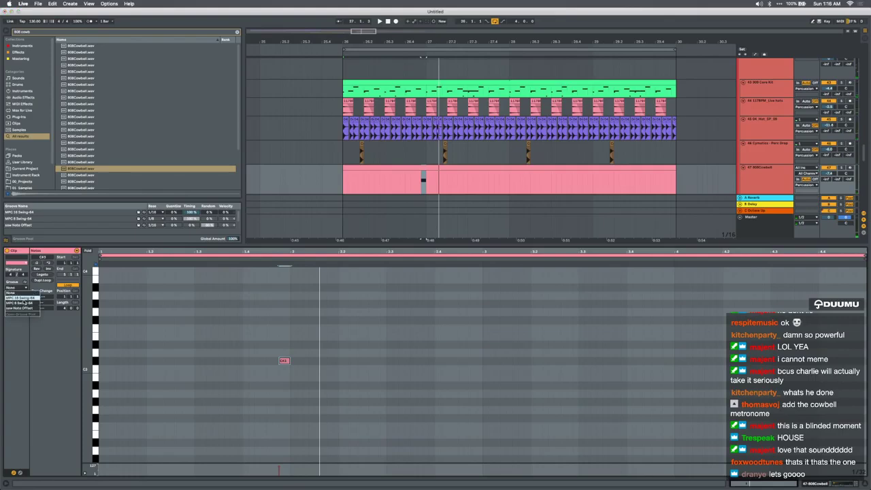
{"action": "left_click", "coordinate": [20, 298]}
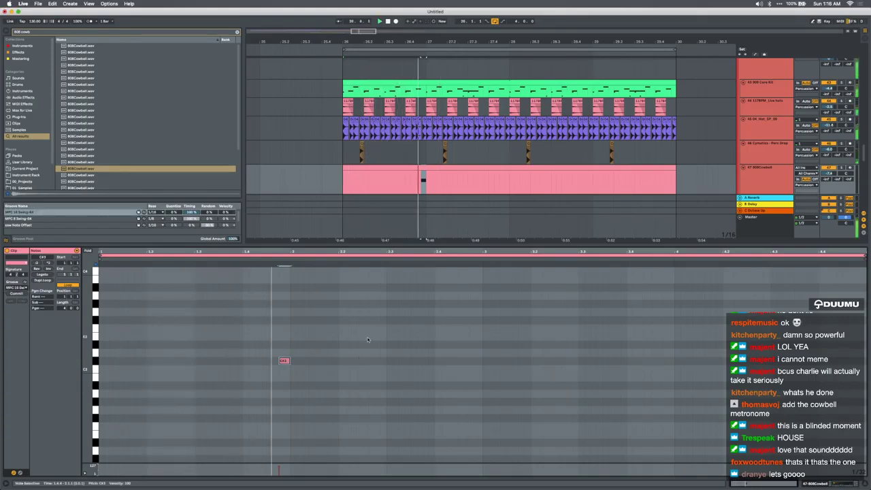
{"action": "left_click", "coordinate": [417, 362]}
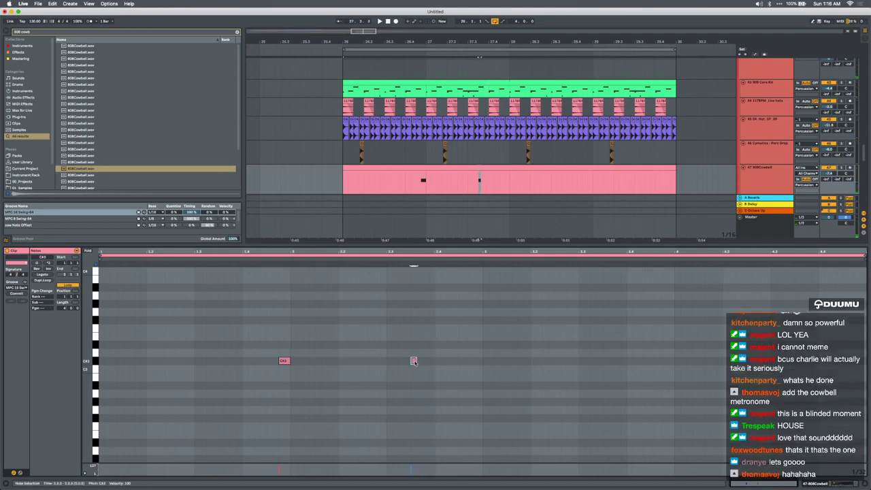
{"action": "left_click", "coordinate": [470, 362]}
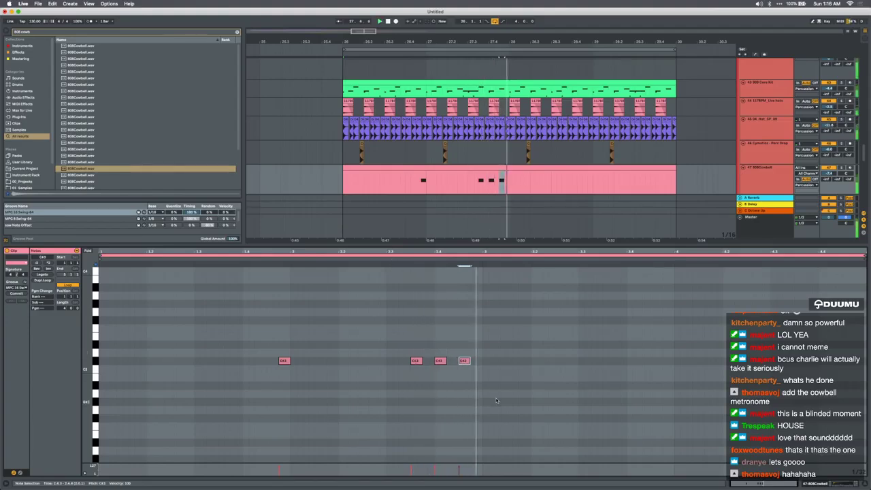
{"action": "left_click_drag", "start_coordinate": [465, 361], "coordinate": [476, 363]}
Split the cowbell clip at bar 28 and delete its second half
{"action": "left_click", "coordinate": [510, 183]}
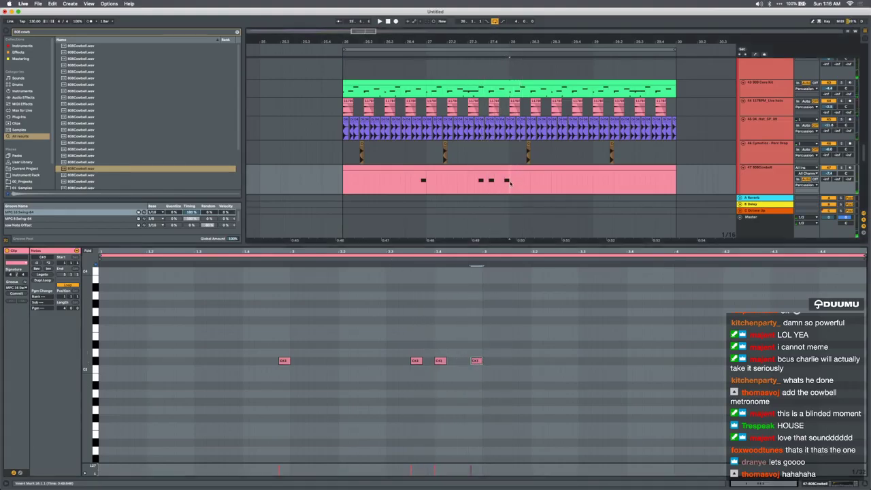
{"action": "key", "text": "super+e"}
{"action": "left_click", "coordinate": [521, 169]}
{"action": "key", "text": "Delete"}
{"action": "left_click", "coordinate": [494, 168]}
Check the Operator bass clips, then transpose all the cowbell notes down to A2 while auditioning them
{"action": "scroll", "coordinate": [616, 153], "scroll_direction": "up", "scroll_amount": 10}
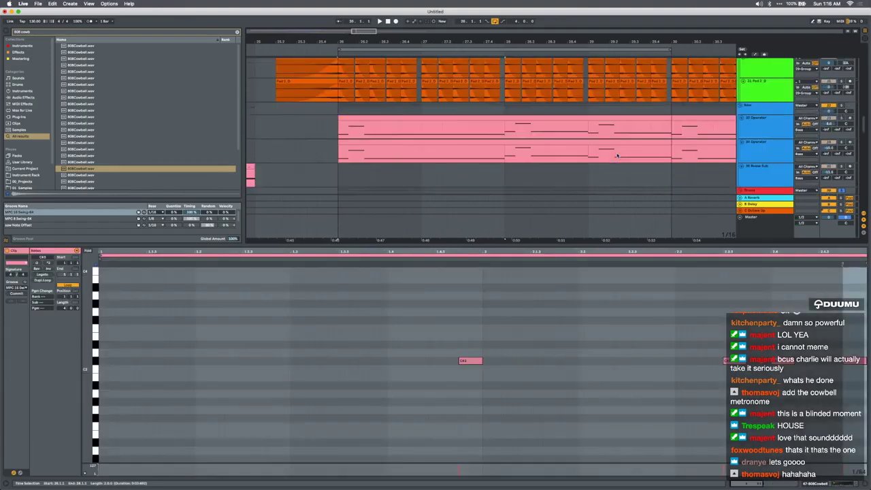
{"action": "left_click", "coordinate": [447, 122]}
{"action": "left_click", "coordinate": [447, 128]}
{"action": "key", "text": "space"}
{"action": "scroll", "coordinate": [447, 131], "scroll_direction": "down", "scroll_amount": 10}
{"action": "scroll", "coordinate": [446, 131], "scroll_direction": "down", "scroll_amount": 5}
{"action": "left_click", "coordinate": [436, 183]}
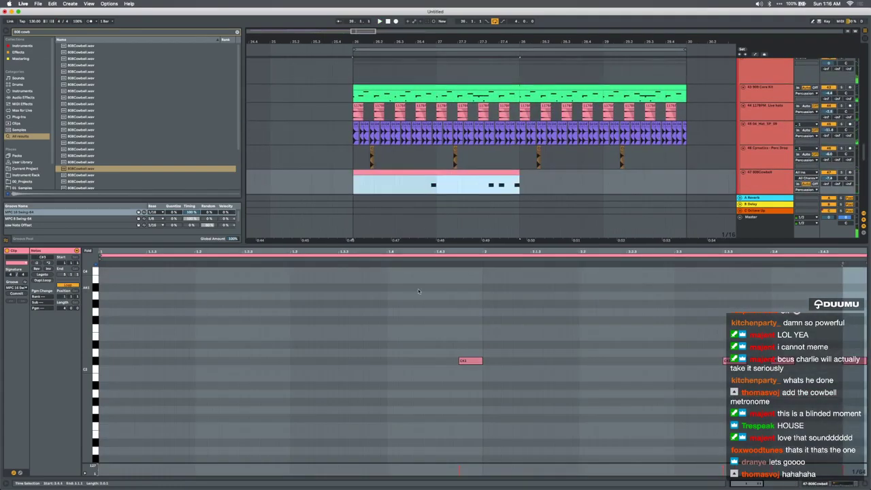
{"action": "key", "text": "space"}
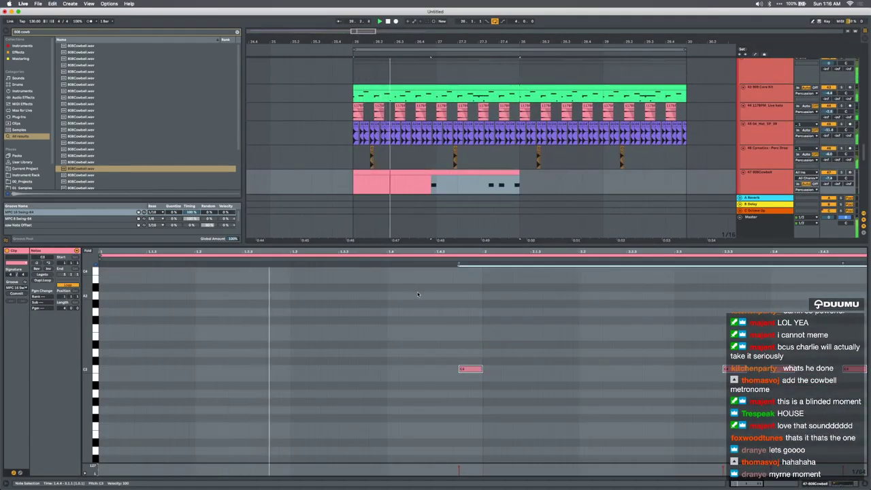
{"action": "key", "text": "Down"}
{"action": "key", "text": "Down"}
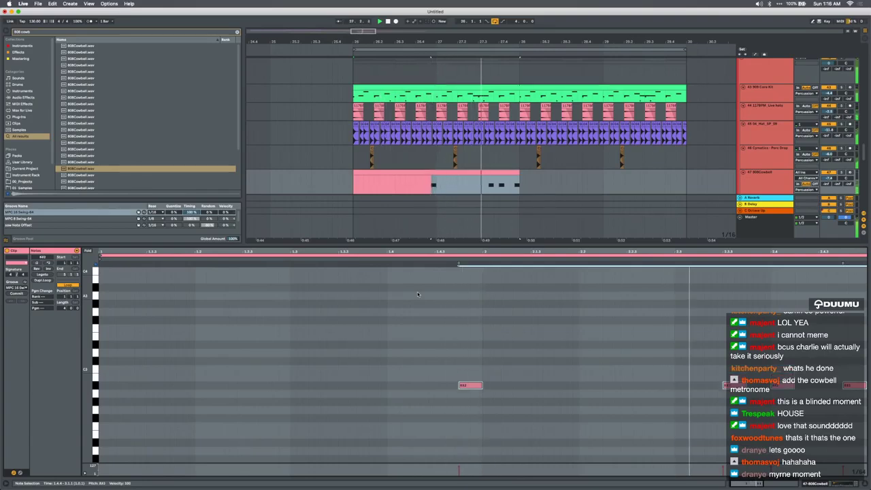
{"action": "key", "text": "Down"}
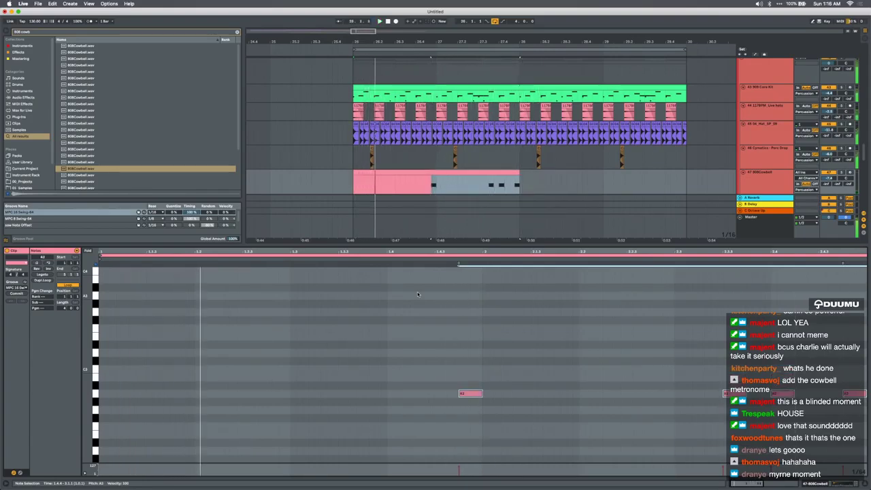
Play the earlier section from bar 21 and open the Reese Sub clip starting at bar 18 to examine its bass notes
{"action": "key", "text": "space"}
{"action": "scroll", "coordinate": [454, 165], "scroll_direction": "down", "scroll_amount": 3, "text": "super"}
{"action": "scroll", "coordinate": [422, 166], "scroll_direction": "left", "scroll_amount": 3}
{"action": "left_click", "coordinate": [391, 165]}
{"action": "key", "text": "space"}
{"action": "scroll", "coordinate": [391, 165], "scroll_direction": "up", "scroll_amount": 2}
{"action": "scroll", "coordinate": [390, 165], "scroll_direction": "up", "scroll_amount": 5}
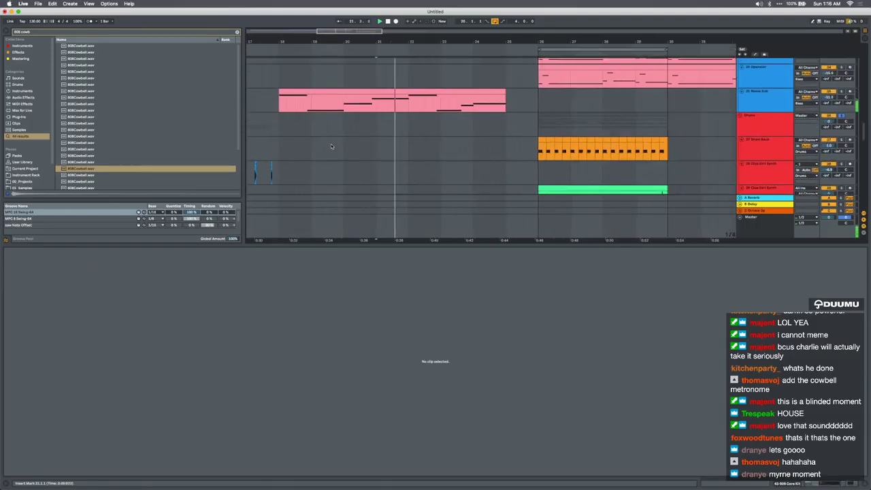
{"action": "left_click", "coordinate": [332, 92]}
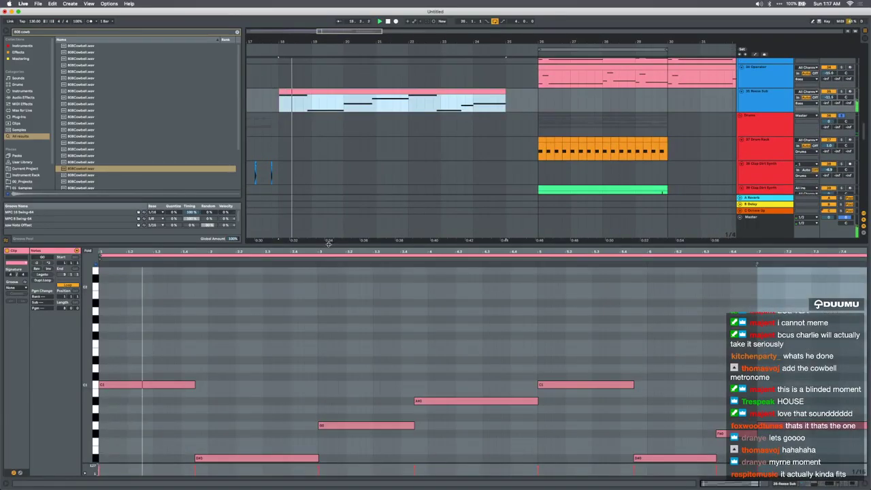
Place a copy of the cowbell clip at bar 18 and transpose all its notes up to A#2
{"action": "key", "text": "super+alt+l"}
{"action": "scroll", "coordinate": [329, 246], "scroll_direction": "down", "scroll_amount": 5}
{"action": "left_click_drag", "start_coordinate": [565, 267], "coordinate": [306, 270]}
{"action": "double_click", "coordinate": [306, 268]}
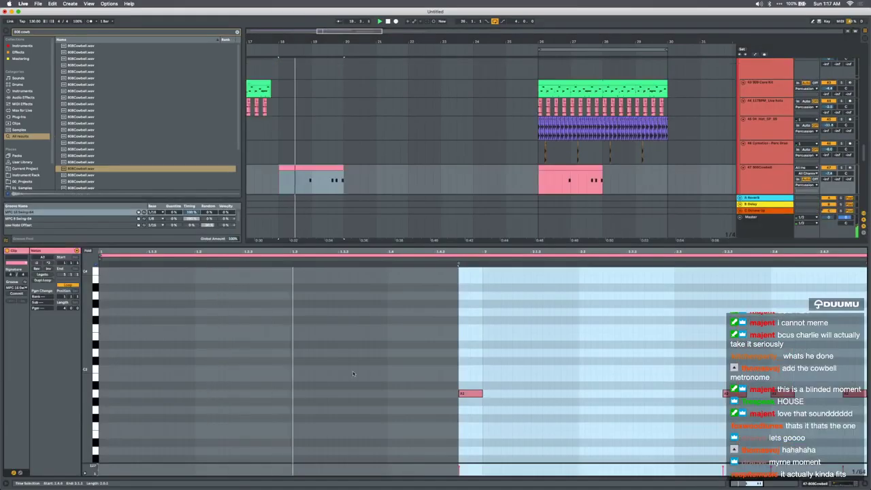
{"action": "key", "text": "space"}
{"action": "left_click", "coordinate": [416, 363]}
{"action": "key", "text": "super+a"}
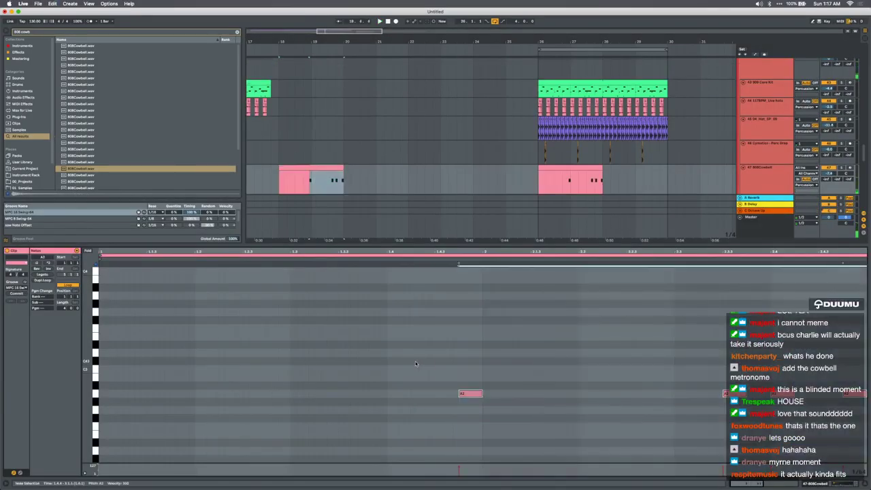
{"action": "key", "text": "Up"}
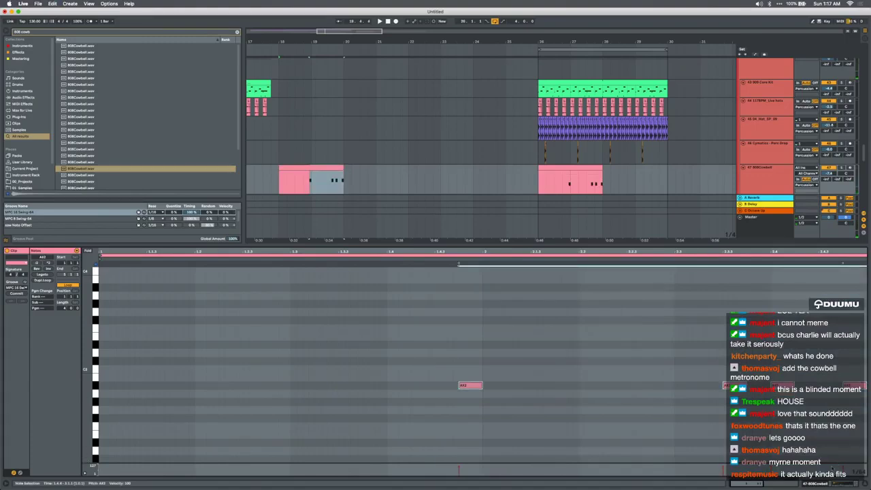
Adjust the detune in the cowbell's Simpler and audition the copied clip against the bass from bar 18
{"action": "left_click", "coordinate": [820, 484]}
{"action": "left_click", "coordinate": [260, 414]}
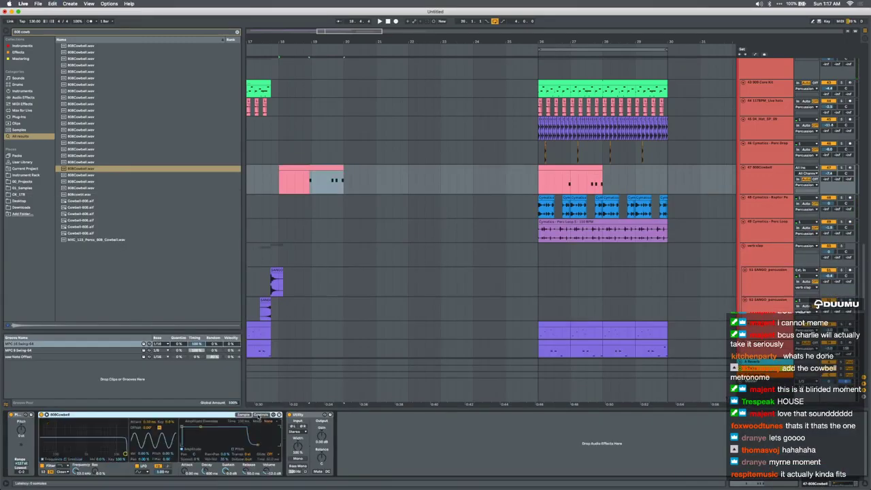
{"action": "left_click_drag", "start_coordinate": [249, 459], "coordinate": [249, 450]}
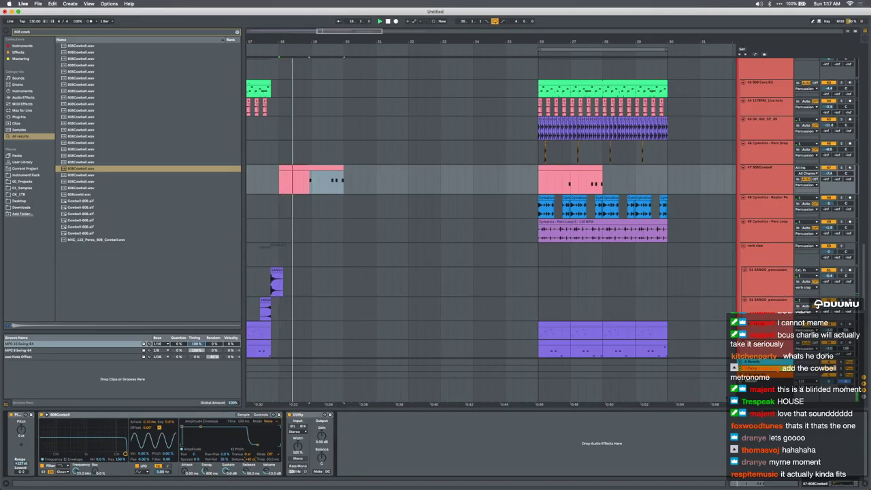
{"action": "key", "text": "space"}
{"action": "key", "text": "space"}
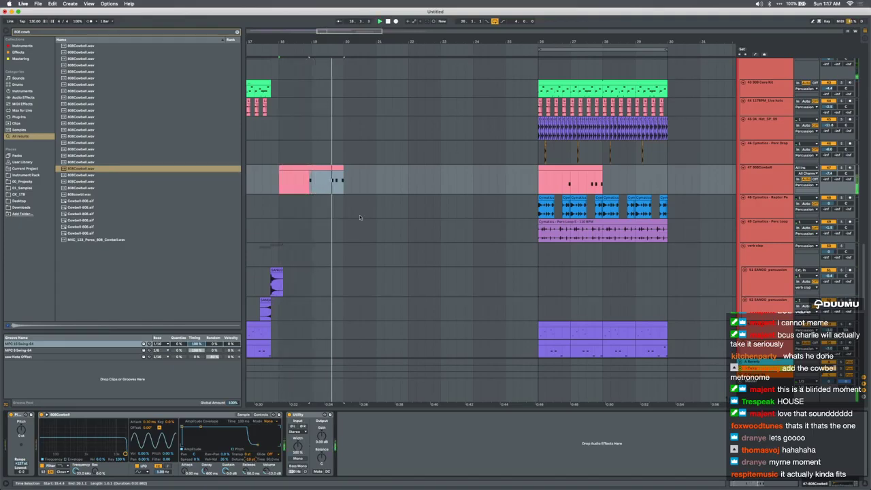
Delete the cowbell copy at bar 18 and transpose all notes of the bar 26 cowbell clip to A#2
{"action": "left_click", "coordinate": [324, 172]}
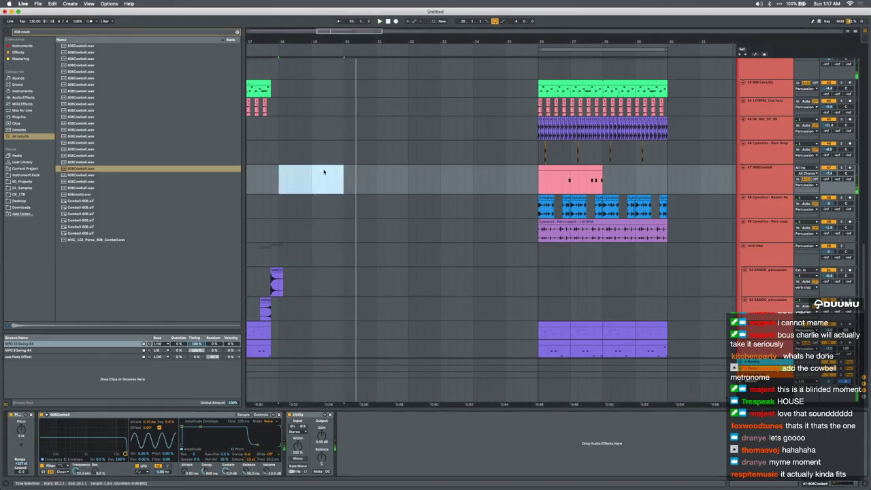
{"action": "left_click", "coordinate": [544, 167]}
{"action": "key", "text": "space"}
{"action": "key", "text": "shift+Tab"}
{"action": "left_click", "coordinate": [493, 410]}
{"action": "key", "text": "space"}
{"action": "key", "text": "super+a"}
{"action": "key", "text": "Down"}
{"action": "key", "text": "Down"}
{"action": "key", "text": "Up"}
{"action": "key", "text": "Up"}
{"action": "key", "text": "Up"}
{"action": "key", "text": "shift+Up"}
{"action": "key", "text": "shift+Down"}
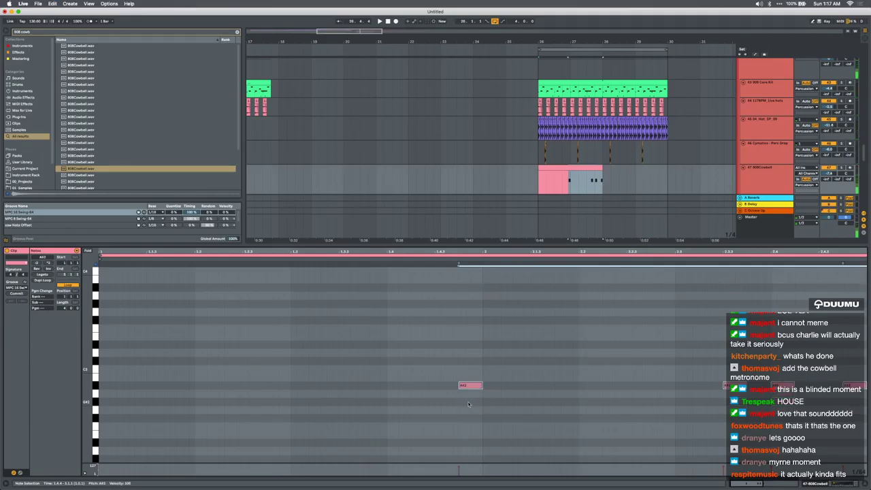
Duplicate the two-bar cowbell clip to bar 28 and adjust the cowbell track's volume
{"action": "left_click", "coordinate": [554, 168]}
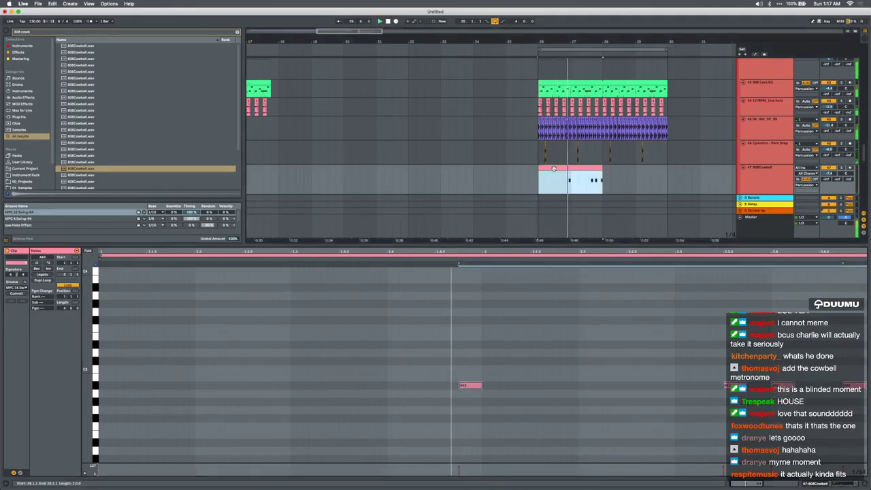
{"action": "key", "text": "super+d"}
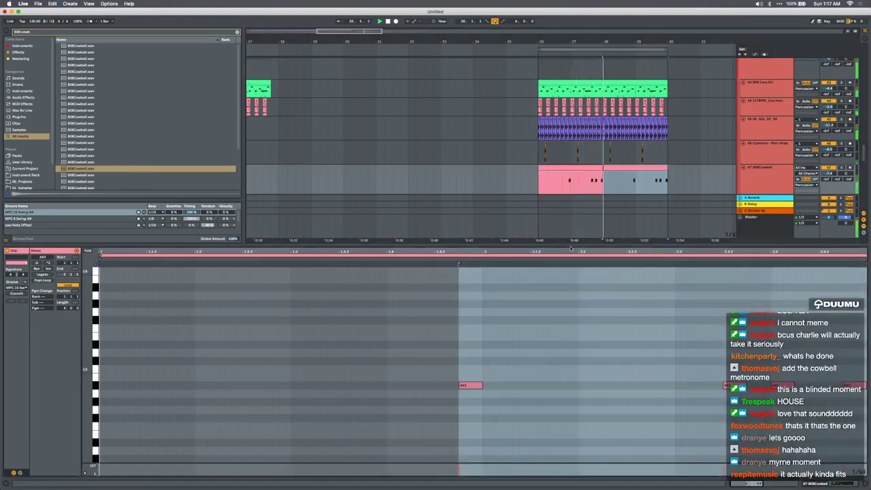
{"action": "key", "text": "super+alt+l"}
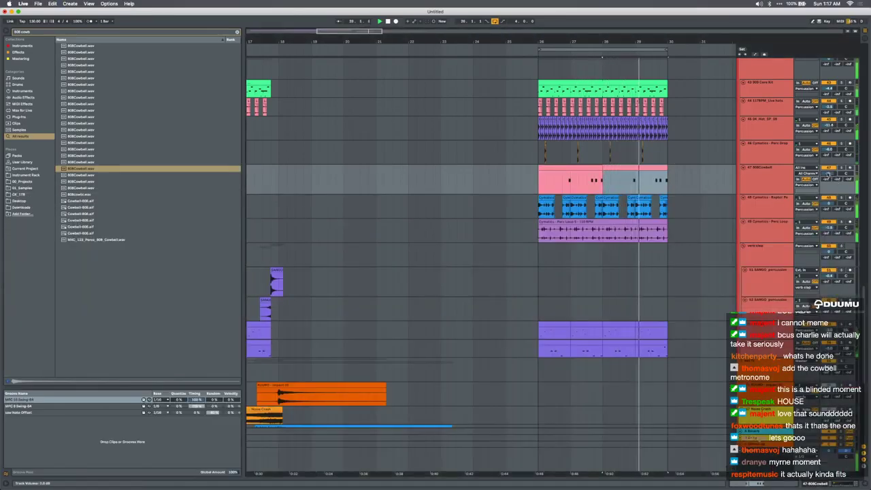
Duplicate the whole Drums group from bars 26 to 30 so it fills bars 30 to 34
{"action": "scroll", "coordinate": [574, 176], "scroll_direction": "down", "scroll_amount": 2}
{"action": "scroll", "coordinate": [575, 176], "scroll_direction": "up", "scroll_amount": 8}
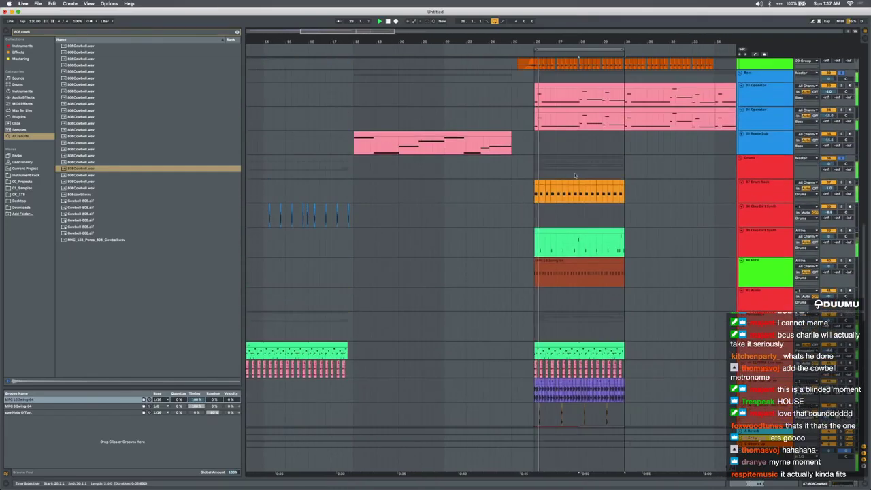
{"action": "left_click_drag", "start_coordinate": [534, 166], "coordinate": [624, 167]}
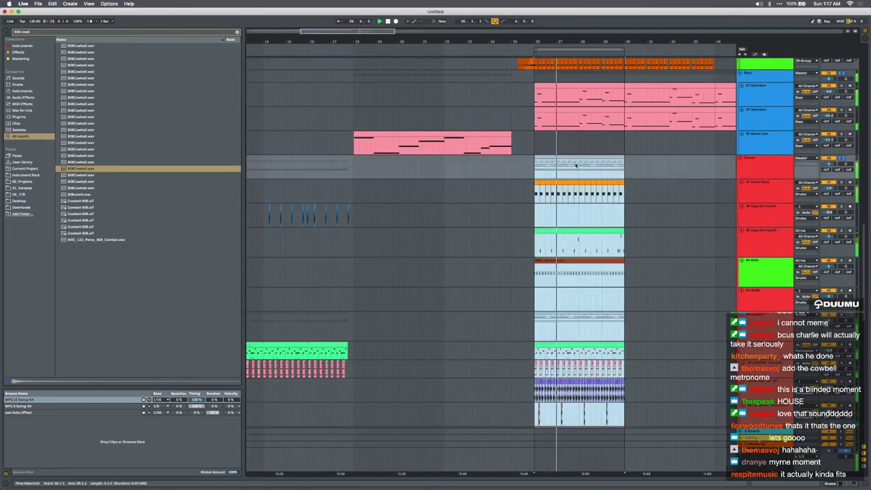
{"action": "key", "text": "super+d"}
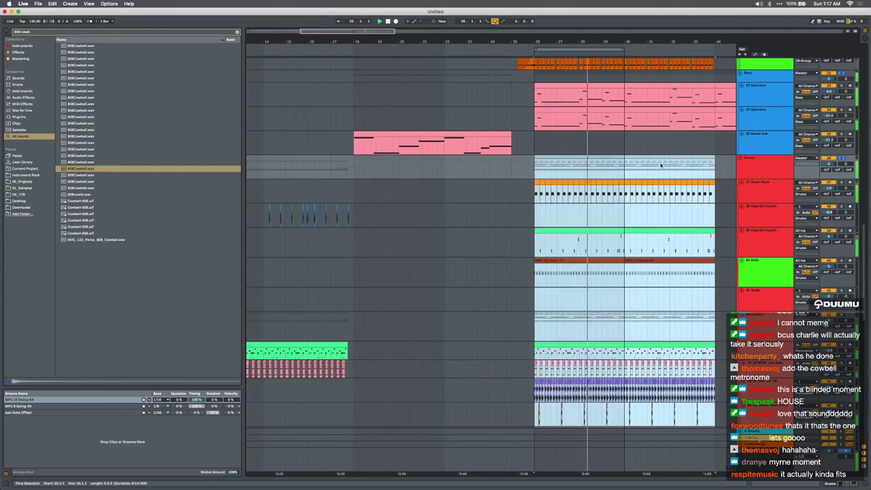
Turn off the solo on the Drums group and play the arrangement from bar 16.3.1
{"action": "key", "text": "super+comma"}
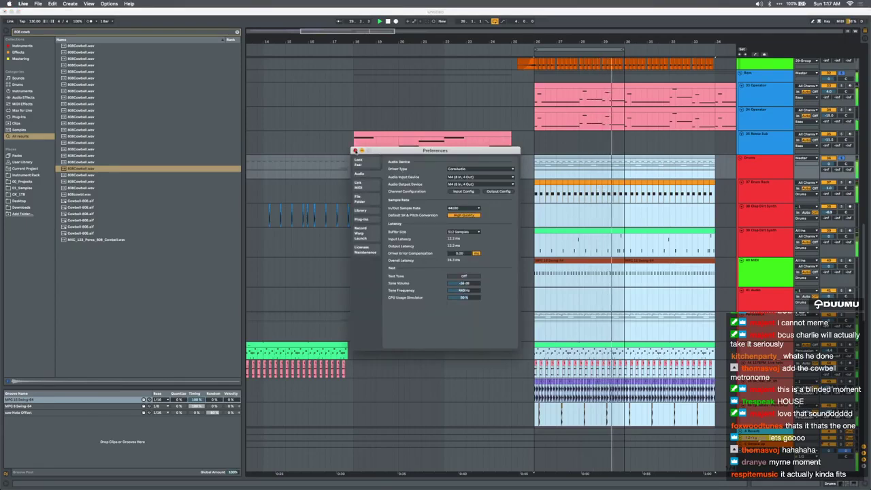
{"action": "left_click", "coordinate": [355, 150]}
{"action": "left_click", "coordinate": [842, 158]}
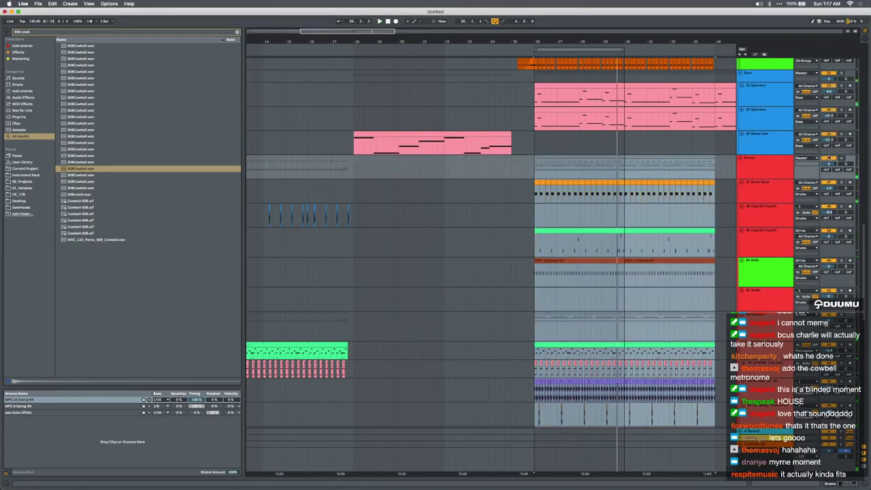
{"action": "left_click", "coordinate": [437, 167]}
{"action": "key", "text": "space"}
{"action": "key", "text": "space"}
{"action": "left_click", "coordinate": [314, 173]}
{"action": "key", "text": "space"}
{"action": "key", "text": "space"}
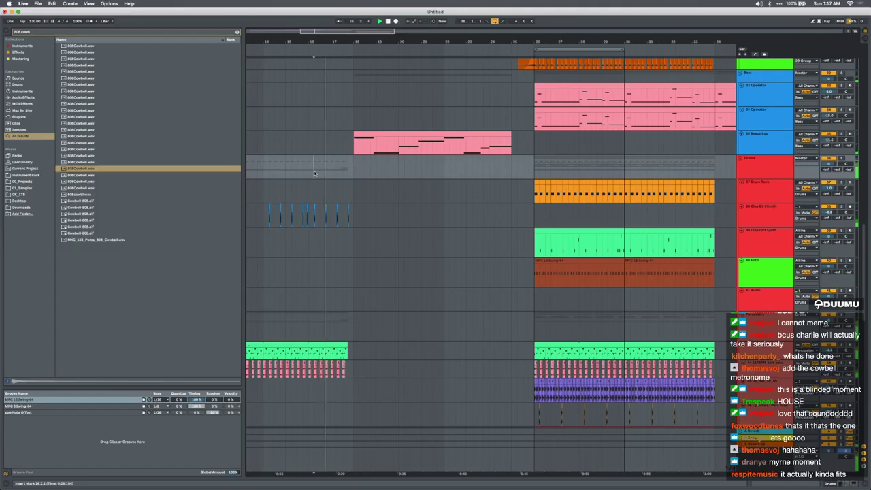
Examine the master track's device chain and the Mastering collection while the arrangement plays into the drop
{"action": "scroll", "coordinate": [460, 197], "scroll_direction": "down", "scroll_amount": 3}
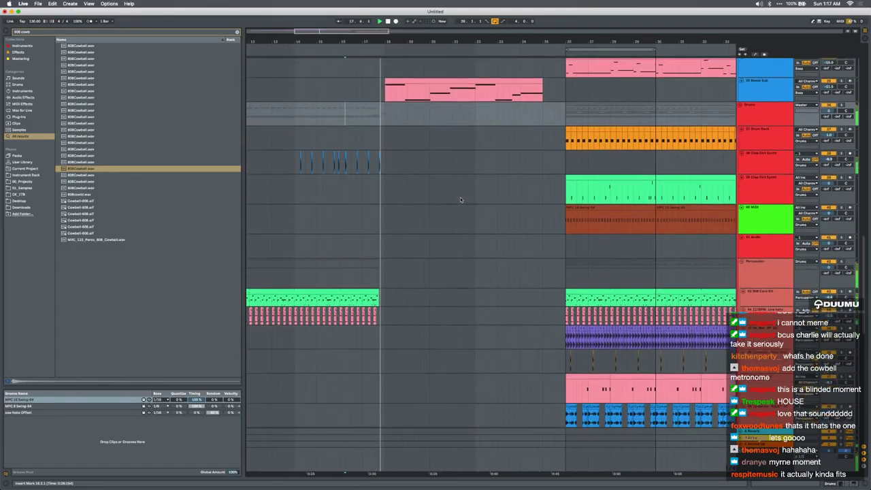
{"action": "scroll", "coordinate": [460, 199], "scroll_direction": "down", "scroll_amount": 6}
{"action": "left_click_drag", "start_coordinate": [469, 41], "coordinate": [471, 29]}
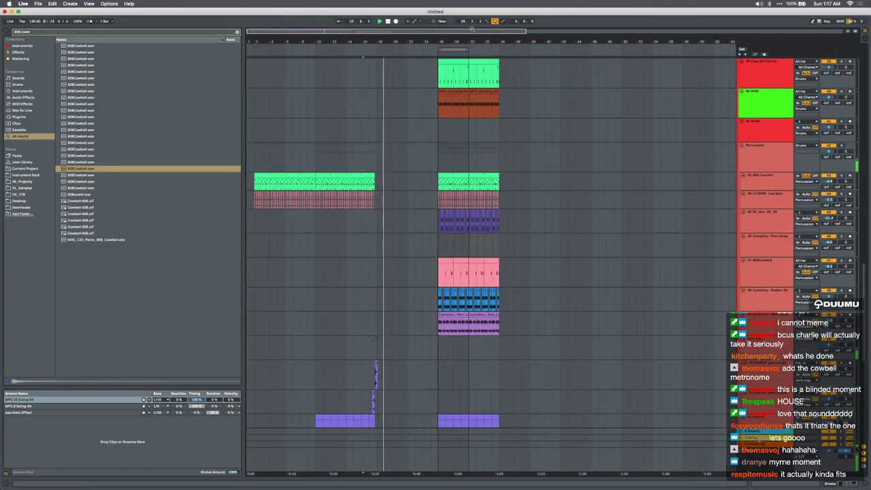
{"action": "scroll", "coordinate": [414, 146], "scroll_direction": "up", "scroll_amount": 15}
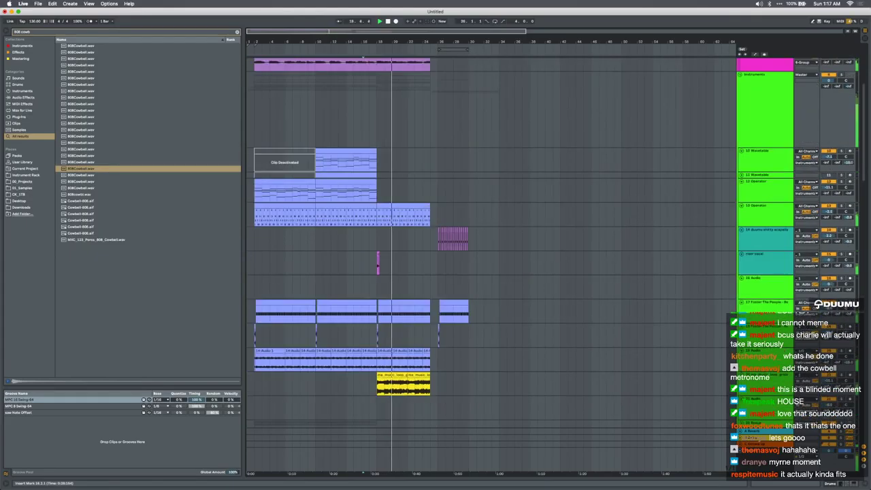
{"action": "left_click", "coordinate": [765, 452]}
{"action": "left_click", "coordinate": [825, 484]}
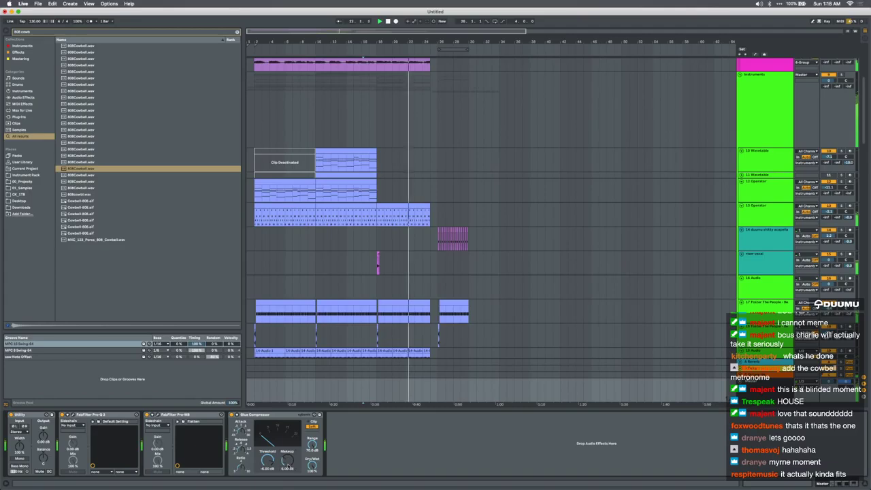
{"action": "scroll", "coordinate": [415, 324], "scroll_direction": "up", "scroll_amount": 3}
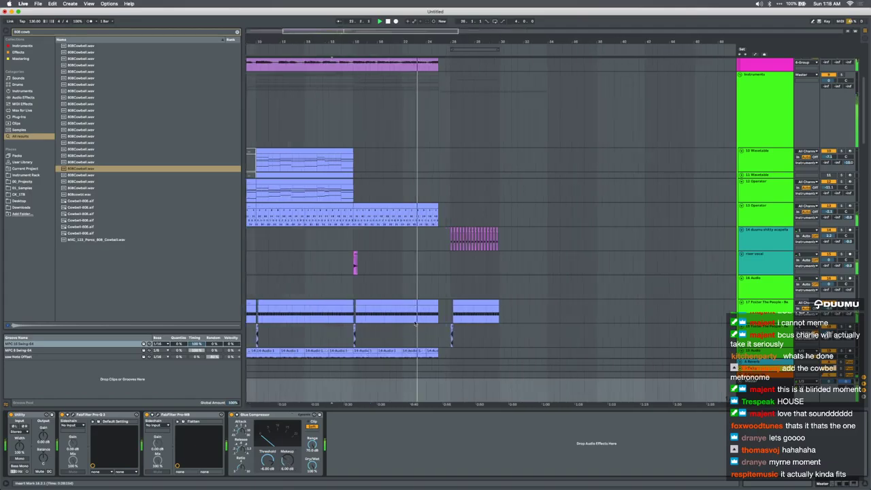
{"action": "left_click", "coordinate": [27, 60]}
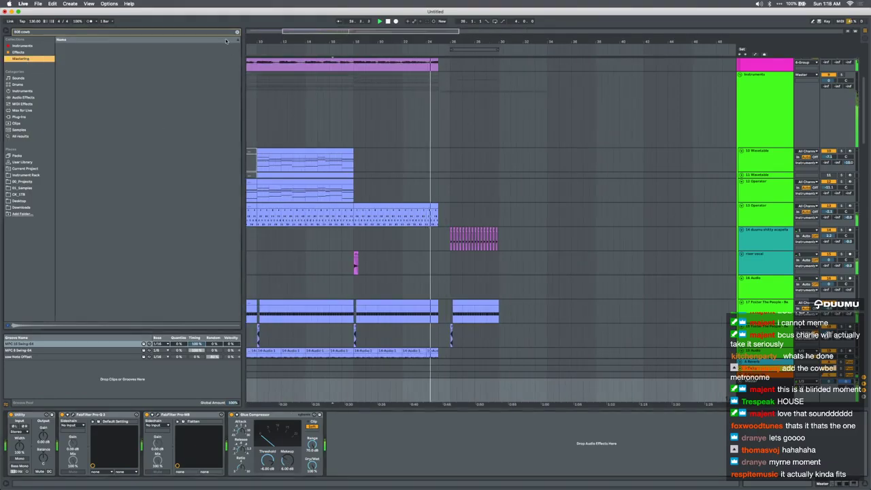
{"action": "left_click", "coordinate": [440, 196]}
{"action": "scroll", "coordinate": [440, 196], "scroll_direction": "up", "scroll_amount": 2}
{"action": "scroll", "coordinate": [440, 196], "scroll_direction": "up", "scroll_amount": 1}
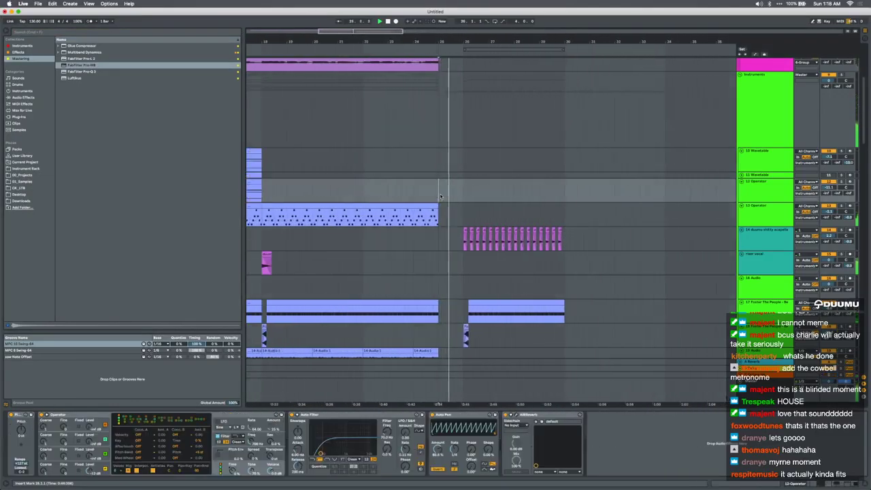
{"action": "scroll", "coordinate": [440, 195], "scroll_direction": "down", "scroll_amount": 1}
{"action": "scroll", "coordinate": [531, 261], "scroll_direction": "down", "scroll_amount": 1}
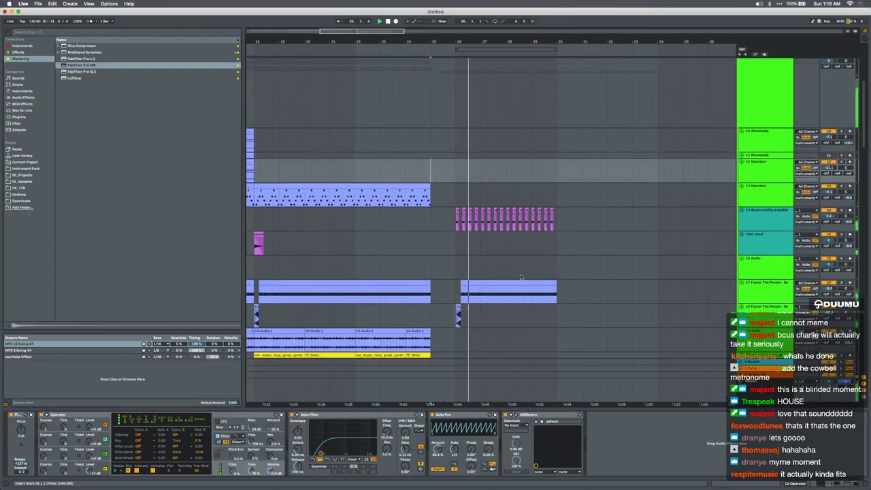
Select the Drums group from bar 26 to bar 34 and loop that range
{"action": "left_click", "coordinate": [477, 408]}
{"action": "left_click_drag", "start_coordinate": [456, 183], "coordinate": [558, 398]}
{"action": "scroll", "coordinate": [555, 388], "scroll_direction": "down", "scroll_amount": 3}
{"action": "scroll", "coordinate": [555, 388], "scroll_direction": "down", "scroll_amount": 3}
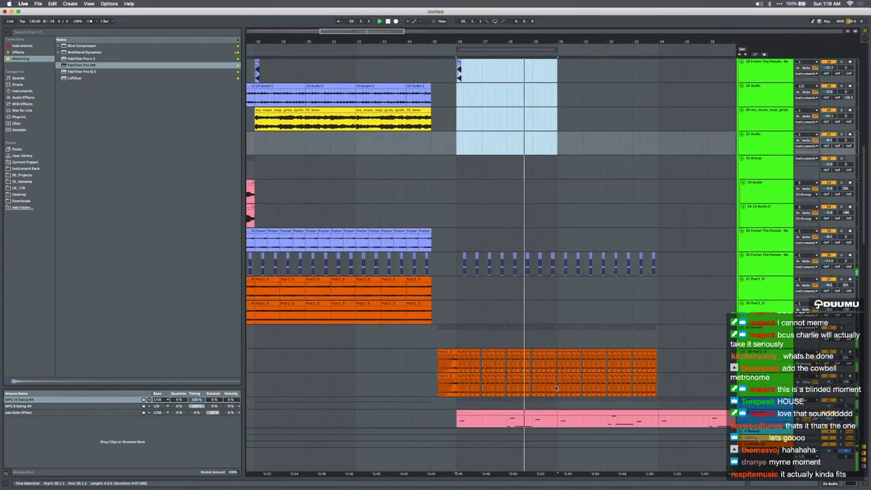
{"action": "scroll", "coordinate": [561, 376], "scroll_direction": "down", "scroll_amount": 5}
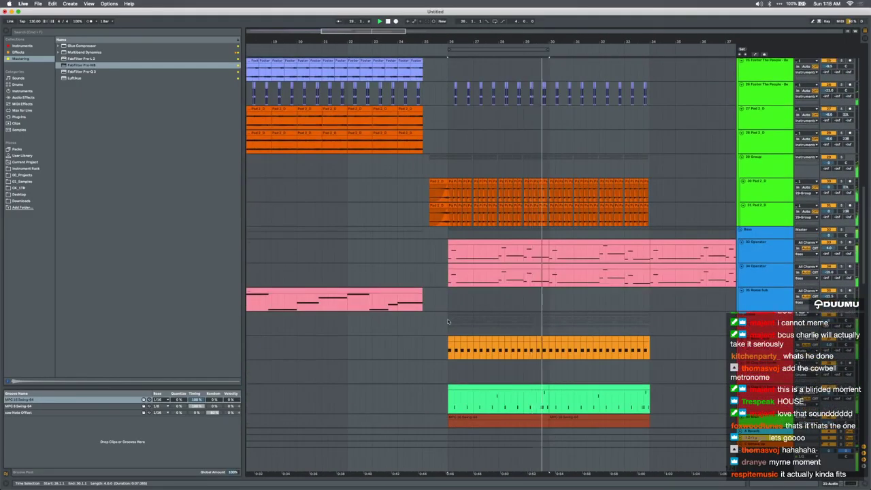
{"action": "left_click_drag", "start_coordinate": [448, 323], "coordinate": [647, 324]}
{"action": "key", "text": "super+l"}
{"action": "scroll", "coordinate": [648, 323], "scroll_direction": "down", "scroll_amount": 7}
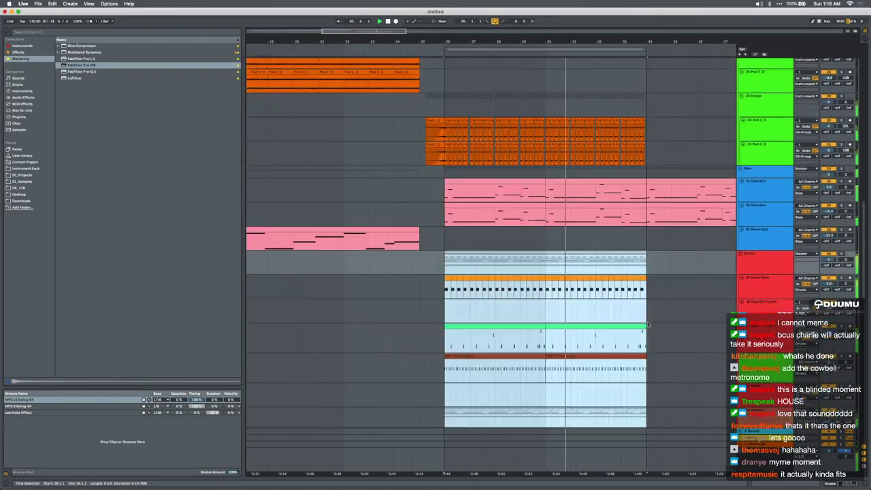
Shape the cowbell Simpler's amplitude envelope into a quick decay and adjust the cowbell track's volume while the drop loops
{"action": "double_click", "coordinate": [761, 354]}
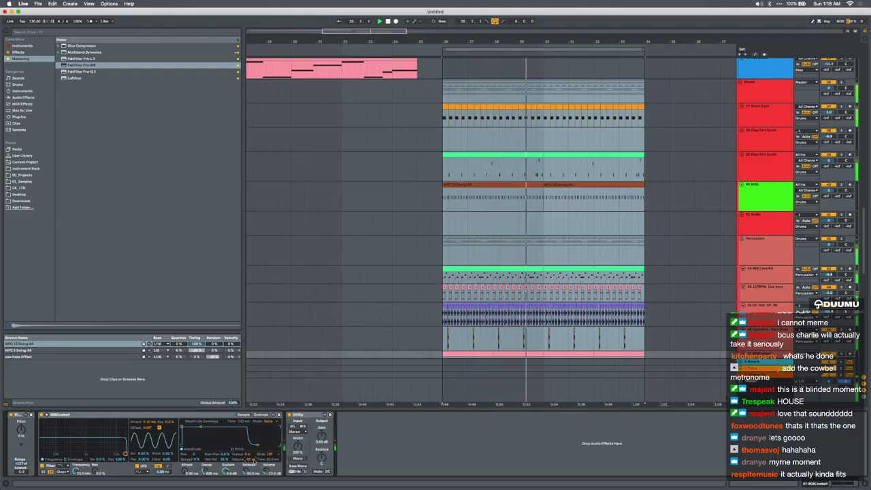
{"action": "key", "text": "super+a"}
{"action": "scroll", "coordinate": [575, 306], "scroll_direction": "down", "scroll_amount": 3}
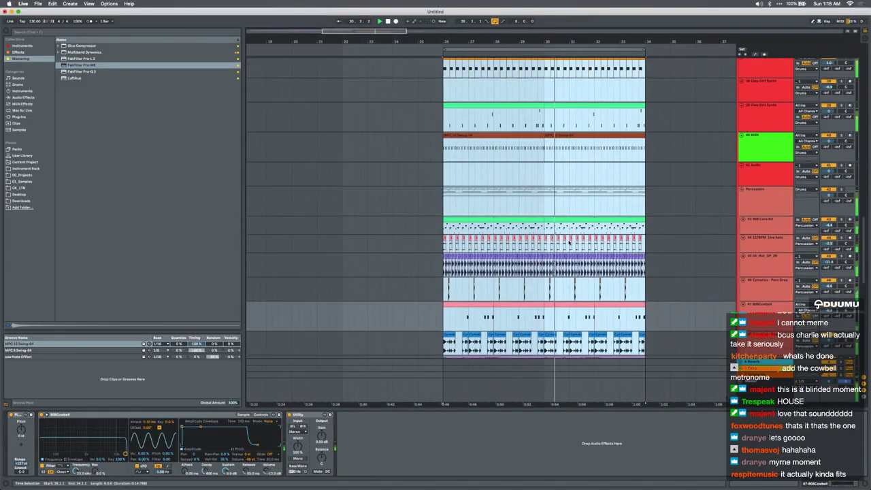
{"action": "left_click", "coordinate": [575, 305]}
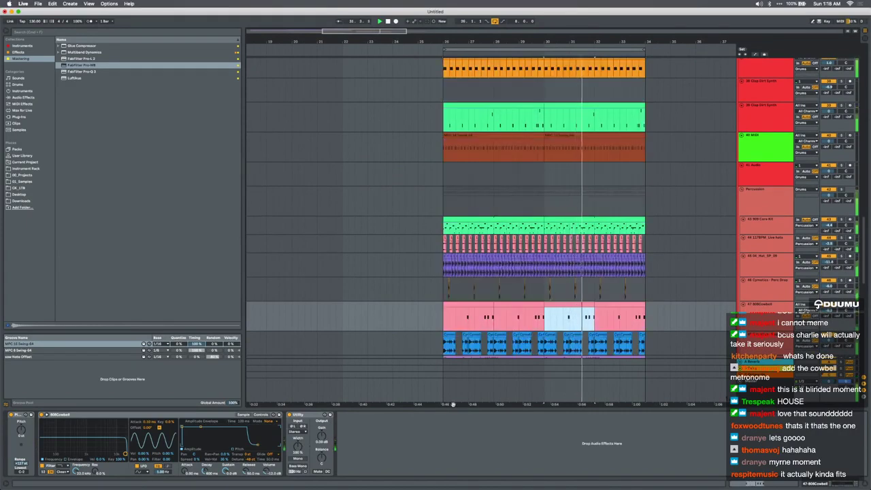
{"action": "key", "text": "0"}
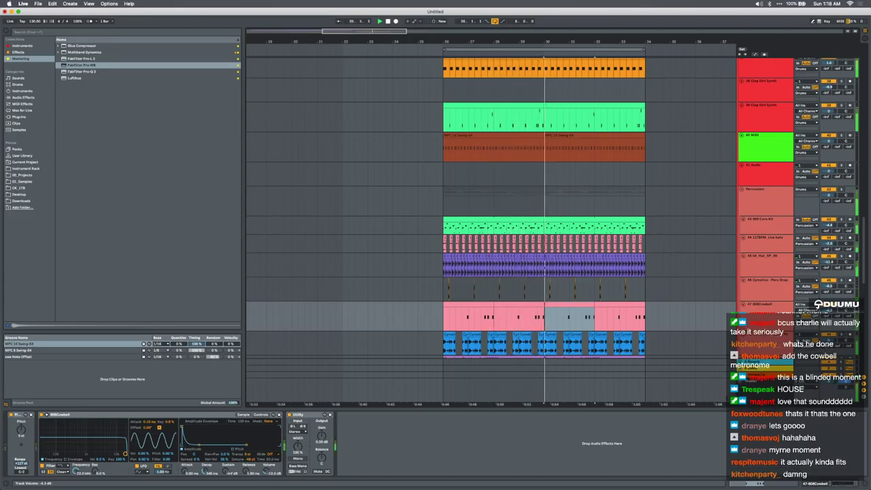
In the first Operator bass clip at bar 26, shorten the long D#0 note and place a copy directly behind it
{"action": "scroll", "coordinate": [605, 265], "scroll_direction": "up", "scroll_amount": 15}
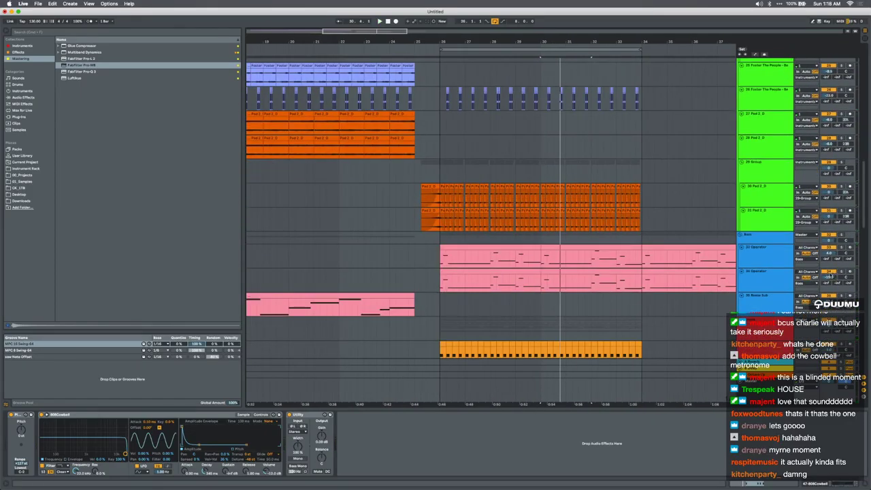
{"action": "double_click", "coordinate": [481, 245]}
{"action": "left_click", "coordinate": [242, 411]}
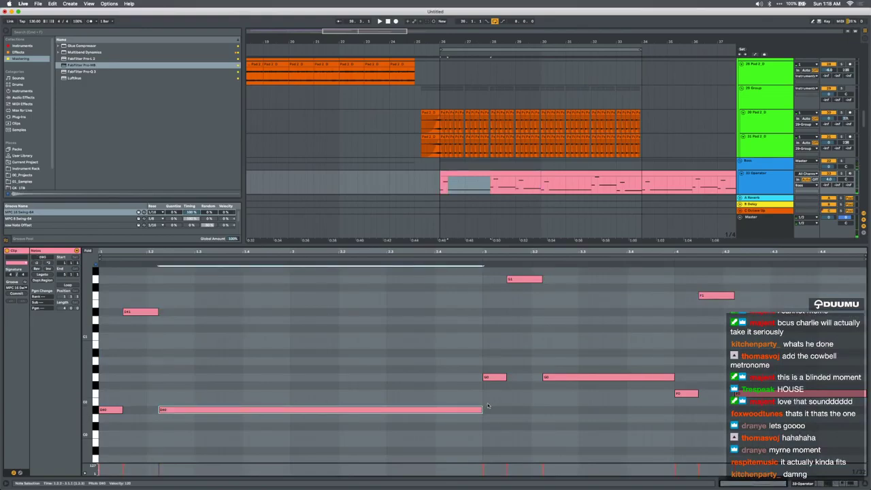
{"action": "left_click_drag", "start_coordinate": [482, 410], "coordinate": [194, 410]}
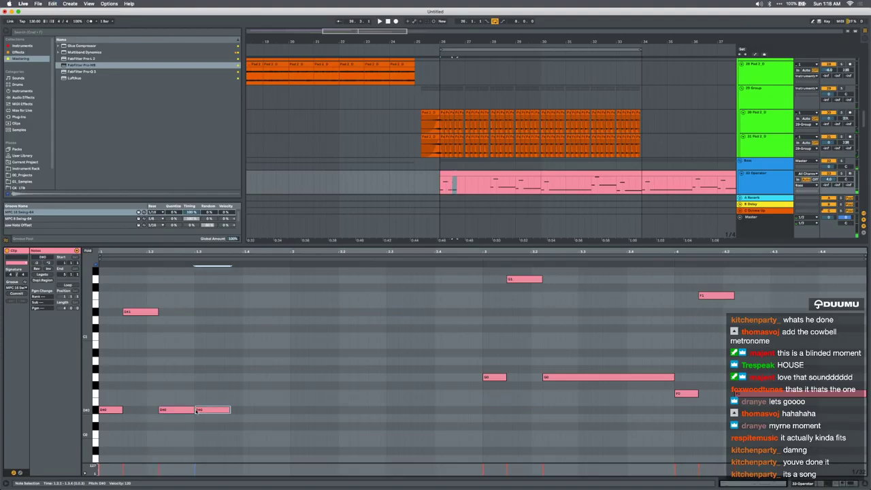
Repeat the short D#0 note up to the end of the bass clip's first bar and remove the surplus copies
{"action": "key", "text": "super+d"}
{"action": "key", "text": "super+d"}
{"action": "key", "text": "super+d"}
{"action": "key", "text": "super+d"}
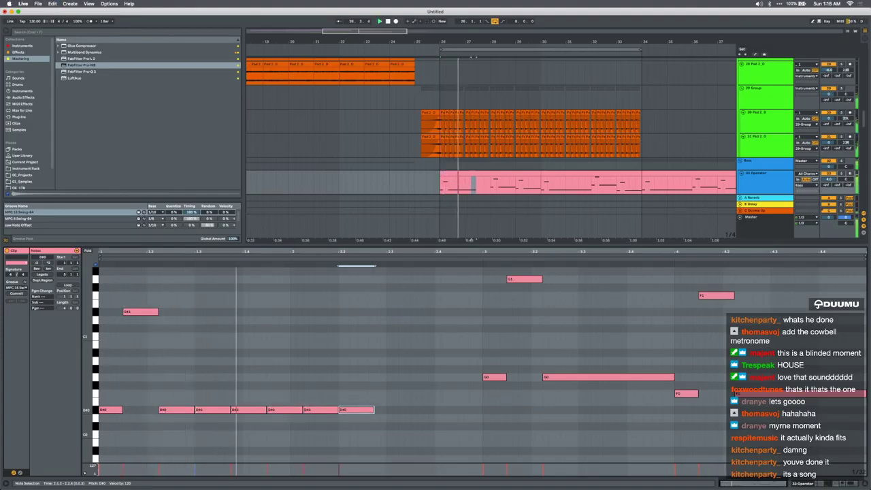
{"action": "key", "text": "Delete"}
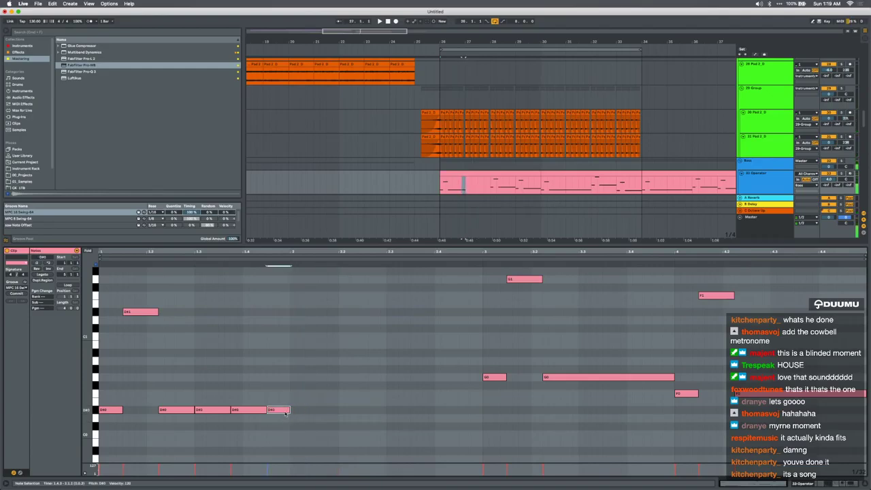
Try repeating the first bar's note pattern in the clip's second bar, with its D#1 lowered an octave to D#0
{"action": "key", "text": "super+a"}
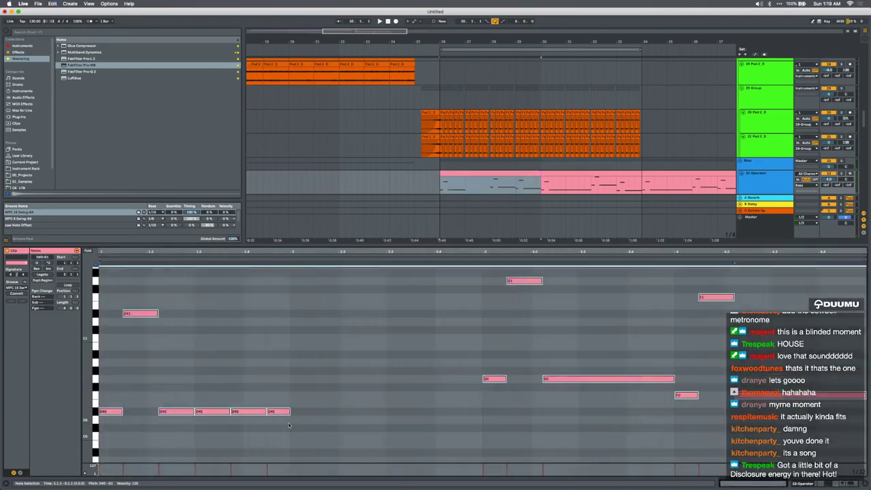
{"action": "left_click", "coordinate": [273, 427]}
{"action": "left_click_drag", "start_coordinate": [277, 426], "coordinate": [109, 305]}
{"action": "key", "text": "super+d"}
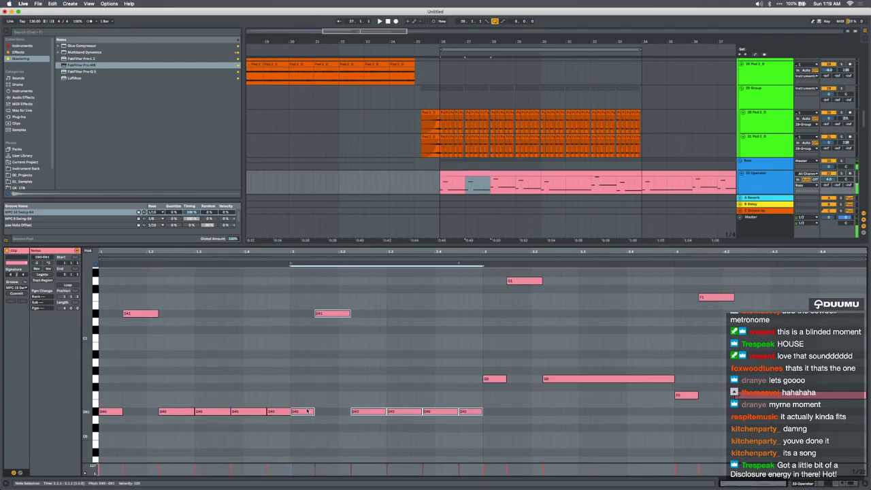
{"action": "left_click_drag", "start_coordinate": [338, 378], "coordinate": [335, 291]}
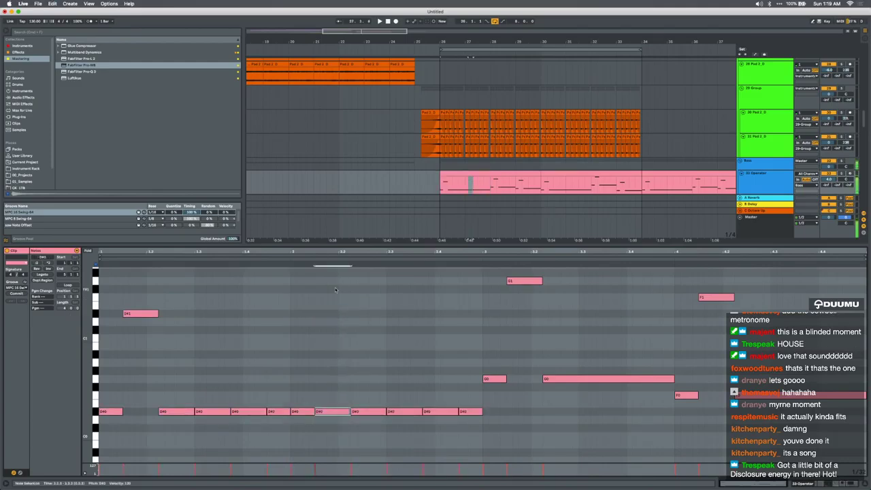
Fill the clip's second bar with back-to-back short D#0 notes, extending the final one to the start of bar 3
{"action": "key", "text": "super+d"}
{"action": "key", "text": "super+d"}
{"action": "key", "text": "super+d"}
{"action": "key", "text": "super+d"}
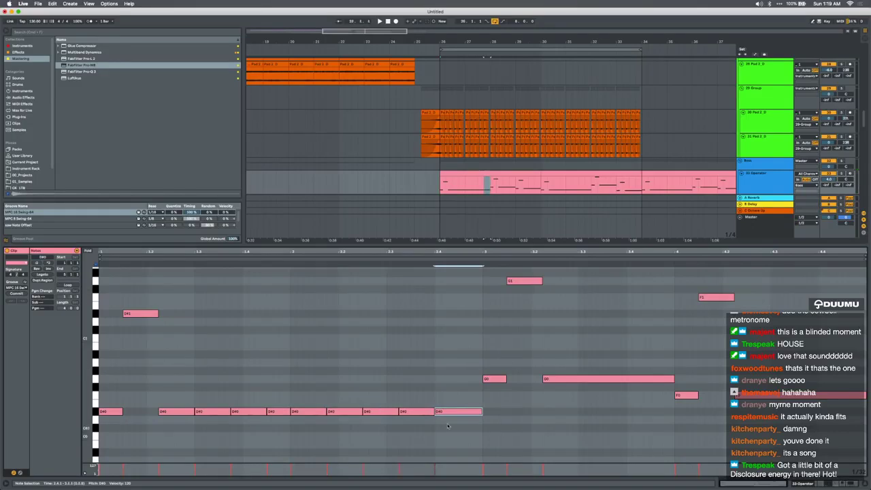
{"action": "scroll", "coordinate": [630, 144], "scroll_direction": "down", "scroll_amount": 1}
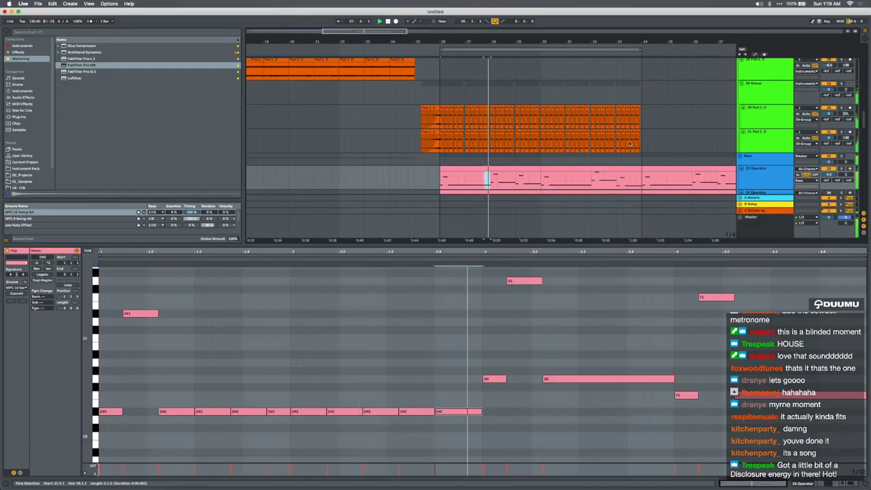
Replace the long G0 note in bar 3 and the long F0 note in bar 4 with repeated short notes of the same pitch
{"action": "left_click", "coordinate": [565, 378]}
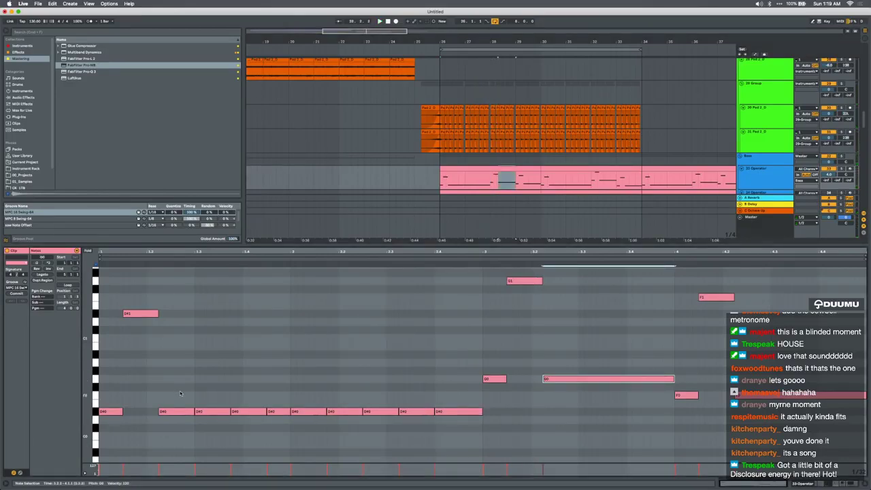
{"action": "left_click_drag", "start_coordinate": [178, 393], "coordinate": [305, 431]}
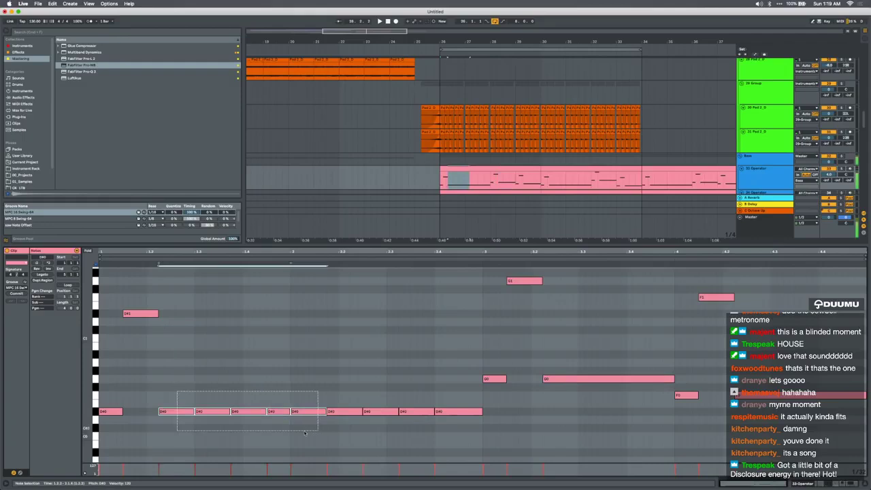
{"action": "left_click", "coordinate": [542, 400]}
{"action": "key", "text": "super+v"}
{"action": "key", "text": "Up"}
{"action": "key", "text": "Up"}
{"action": "key", "text": "Up"}
{"action": "key", "text": "Up"}
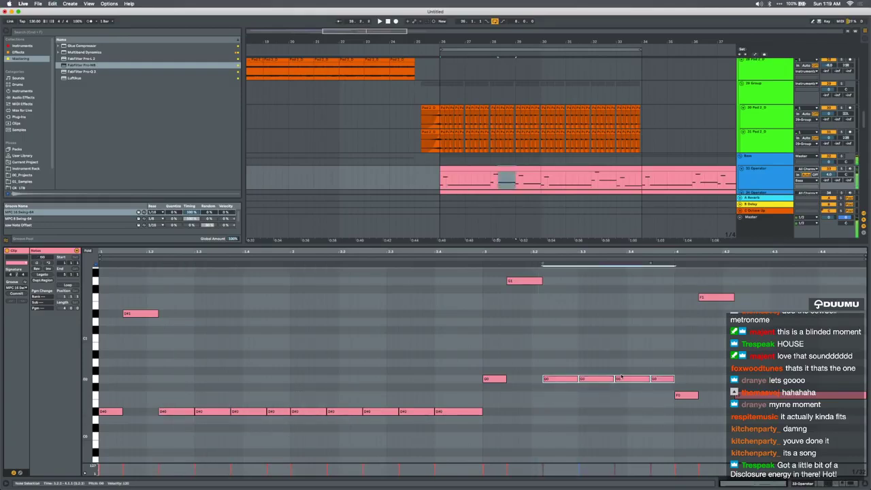
{"action": "key", "text": "super+d"}
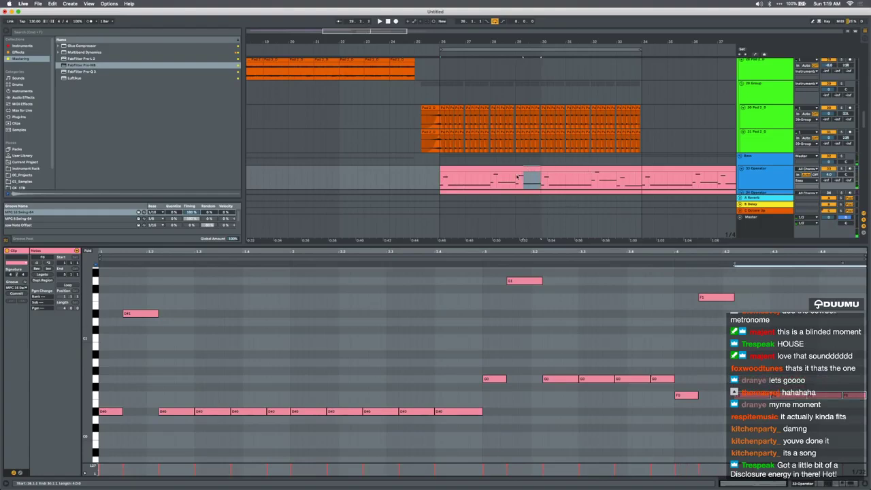
Carry the repeated short D#0 notes over to the first two bars of the second Operator clip at bar 30
{"action": "left_click_drag", "start_coordinate": [490, 187], "coordinate": [434, 182]}
{"action": "left_click_drag", "start_coordinate": [543, 180], "coordinate": [642, 170]}
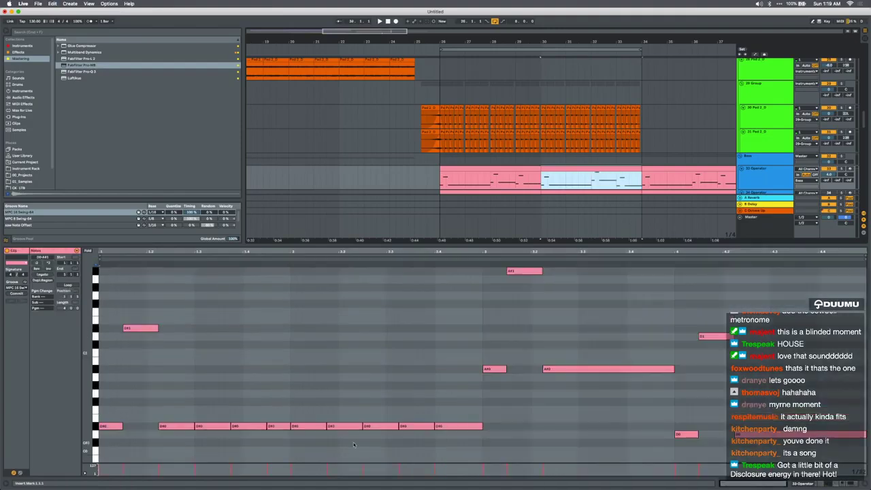
{"action": "mouse_move", "coordinate": [297, 418]}
{"action": "left_mouse_down"}
{"action": "mouse_move", "coordinate": [469, 433]}
{"action": "mouse_move", "coordinate": [340, 418]}
{"action": "left_mouse_up"}
Replace the long A#0 note in the second clip's third bar with four repeated A#0 notes copied from the D#0 run
{"action": "left_click", "coordinate": [185, 417]}
{"action": "left_click_drag", "start_coordinate": [185, 417], "coordinate": [269, 434]}
{"action": "left_click", "coordinate": [540, 348]}
{"action": "key", "text": "super+v"}
{"action": "key", "text": "shift+Up"}
{"action": "key", "text": "Up"}
{"action": "key", "text": "Up"}
{"action": "key", "text": "Down"}
{"action": "key", "text": "Down"}
{"action": "key", "text": "Down"}
{"action": "key", "text": "Down"}
{"action": "key", "text": "Down"}
{"action": "key", "text": "Down"}
{"action": "key", "text": "Down"}
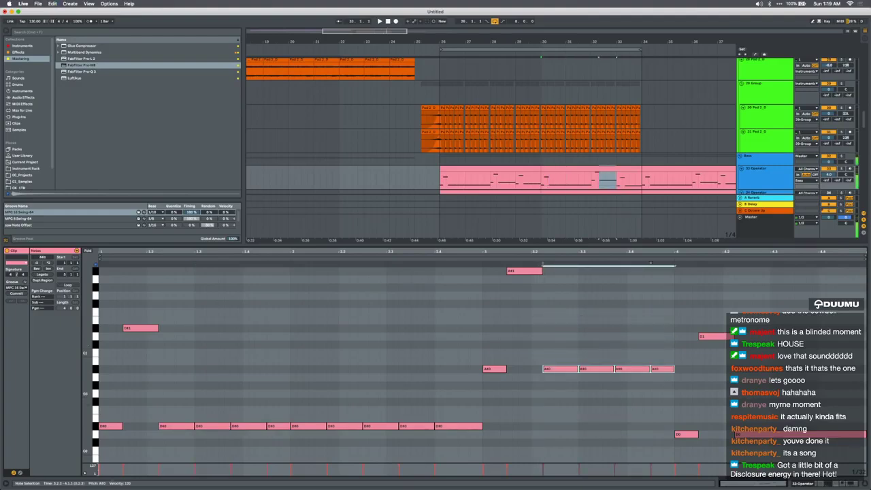
Replace the long D0 note in the second clip's fourth bar with pasted short notes transposed to D0
{"action": "left_click", "coordinate": [736, 395]}
{"action": "key", "text": "super+v"}
{"action": "key", "text": "shift+Down"}
{"action": "key", "text": "Up"}
{"action": "key", "text": "Up"}
{"action": "key", "text": "Up"}
{"action": "key", "text": "Up"}
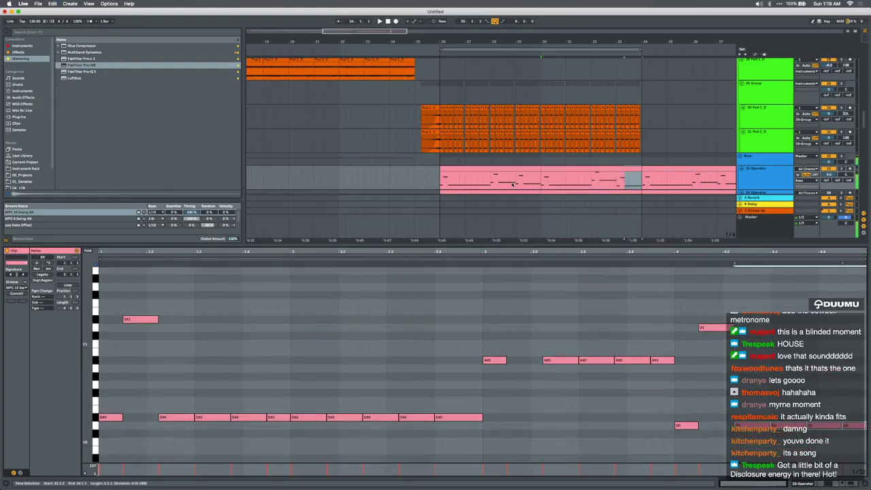
Copy the edited first Operator clip at bar 26 over the clip at bar 34
{"action": "scroll", "coordinate": [542, 177], "scroll_direction": "down", "scroll_amount": 3}
{"action": "left_click", "coordinate": [618, 180]}
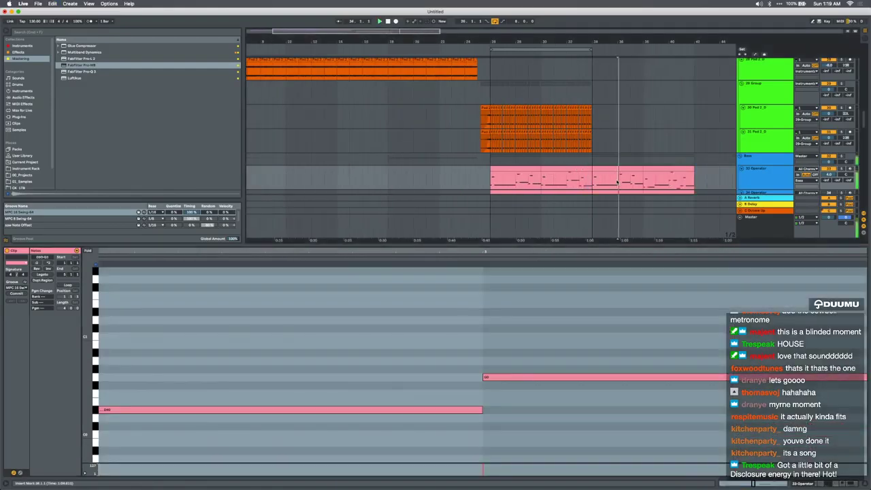
{"action": "left_click", "coordinate": [530, 169]}
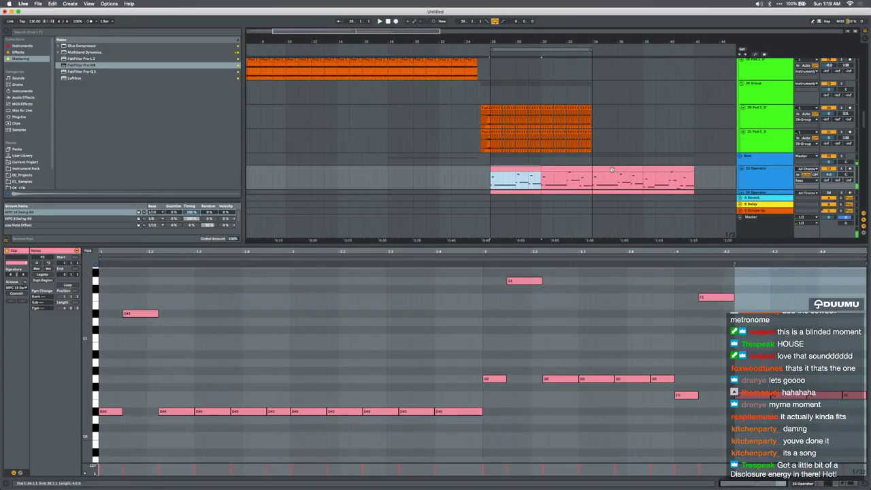
{"action": "left_click", "coordinate": [614, 169]}
In the fourth Operator clip at bar 38, shorten the long C0 note and repeat it twice up to the D#0 note
{"action": "left_click", "coordinate": [659, 170]}
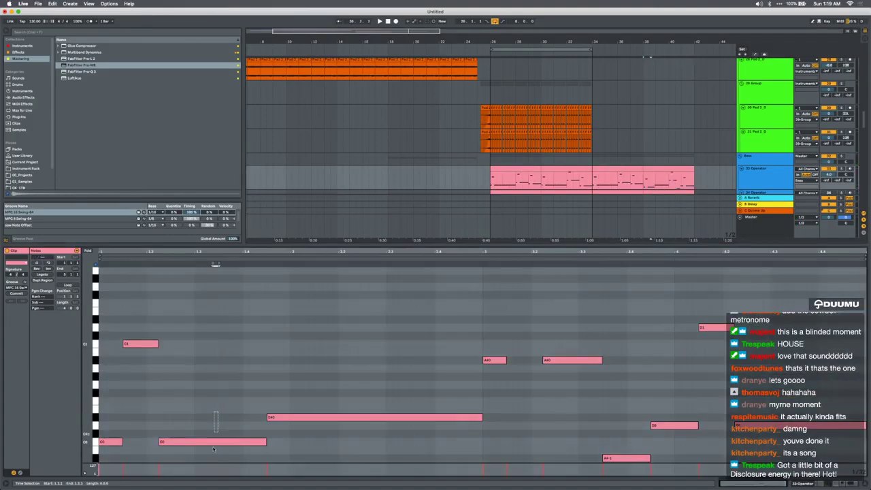
{"action": "left_click", "coordinate": [210, 441]}
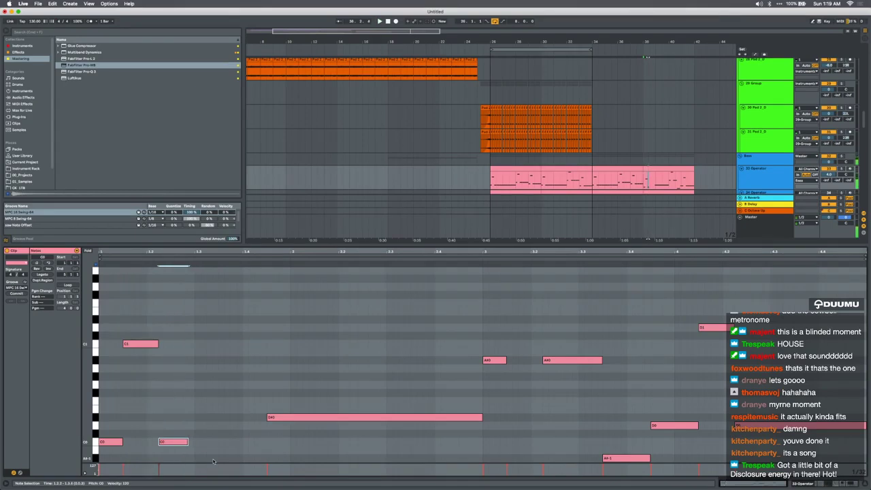
{"action": "key", "text": "space"}
{"action": "key", "text": "space"}
{"action": "key", "text": "shift+Right"}
{"action": "key", "text": "shift+Right"}
{"action": "key", "text": "space"}
{"action": "key", "text": "super+d"}
{"action": "key", "text": "shift+Right"}
{"action": "key", "text": "ctrl+d"}
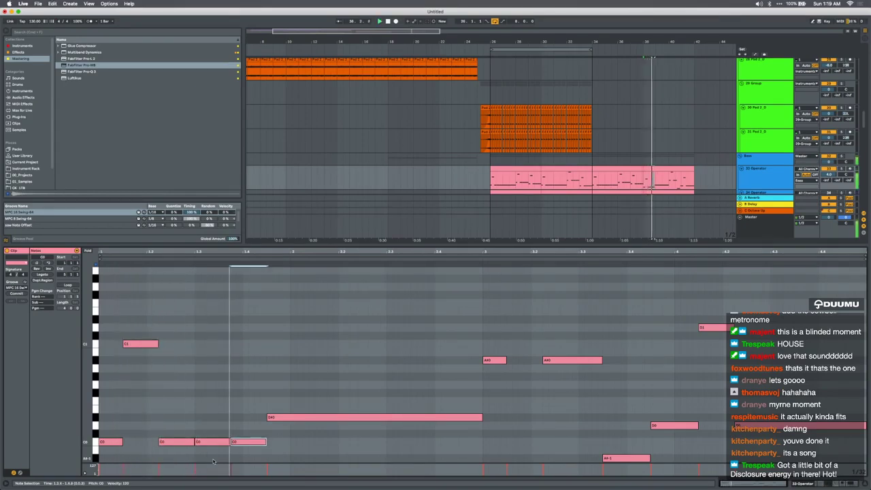
Shorten the long D#0 note to just past the start of bar 2 and place a copy directly behind it
{"action": "left_click", "coordinate": [370, 416]}
{"action": "key", "text": "space"}
{"action": "left_click_drag", "start_coordinate": [480, 417], "coordinate": [325, 412]}
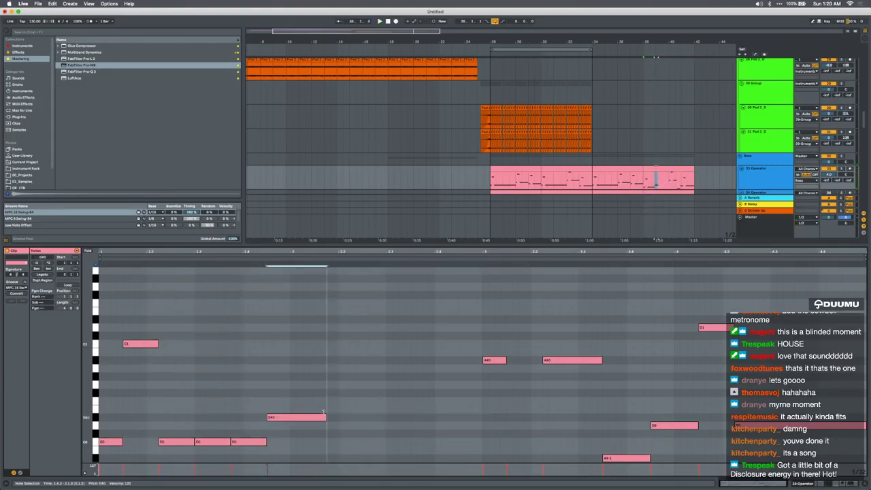
{"action": "key", "text": "ctrl+d"}
{"action": "key", "text": "ctrl+d"}
{"action": "key", "text": "ctrl+d"}
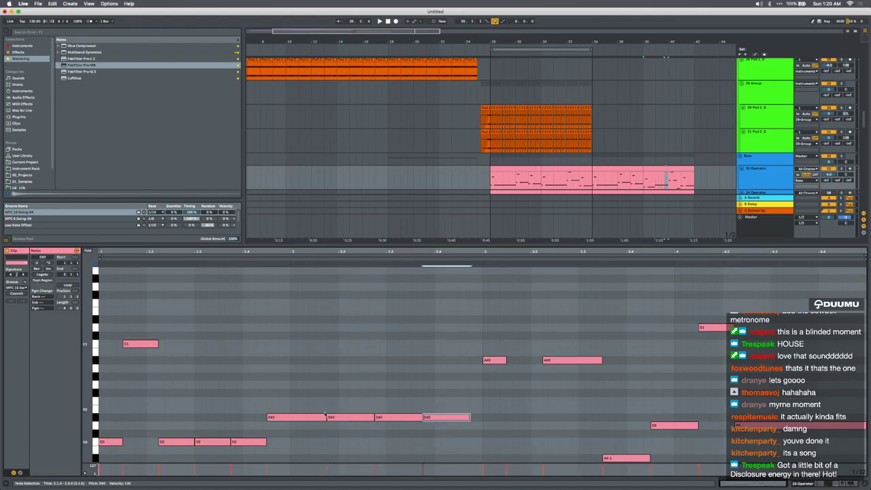
{"action": "key", "text": "ctrl+z"}
{"action": "key", "text": "ctrl+z"}
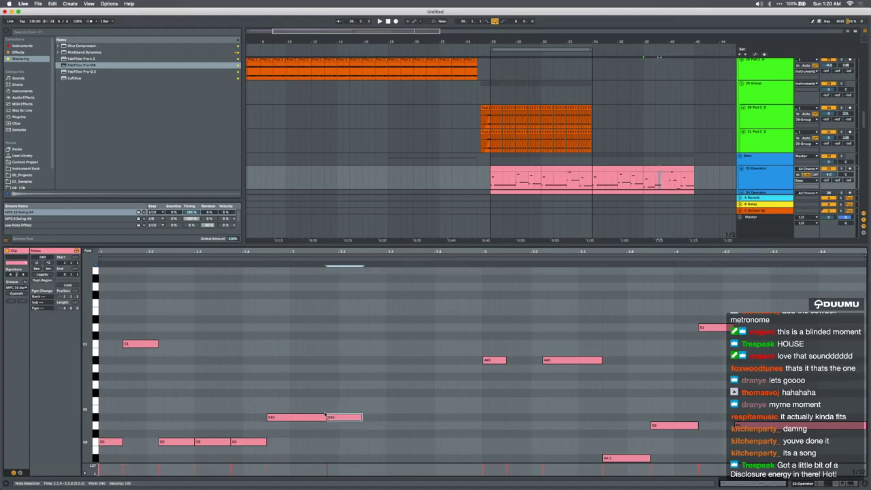
Fill the rest of bar 2 with short D#0 notes, ending on a brief D#1 just before bar 3, and play the result
{"action": "key", "text": "ctrl+d"}
{"action": "key", "text": "ctrl+d"}
{"action": "key", "text": "ctrl+d"}
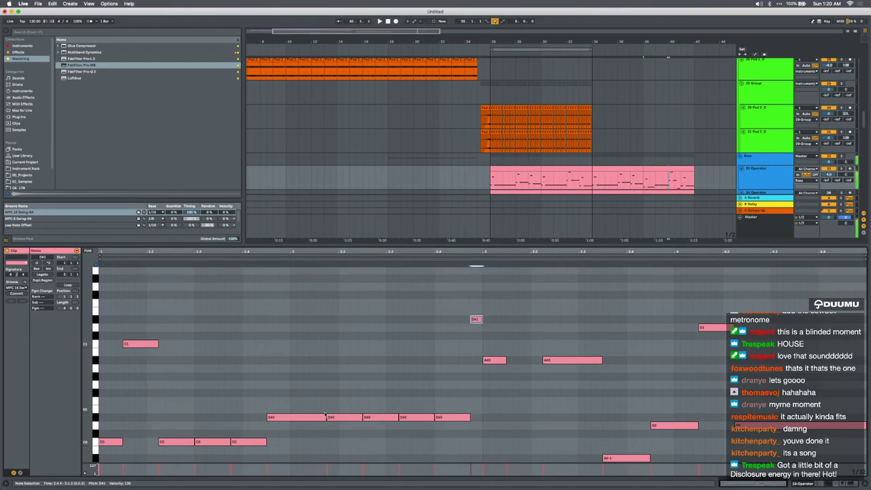
{"action": "key", "text": "space"}
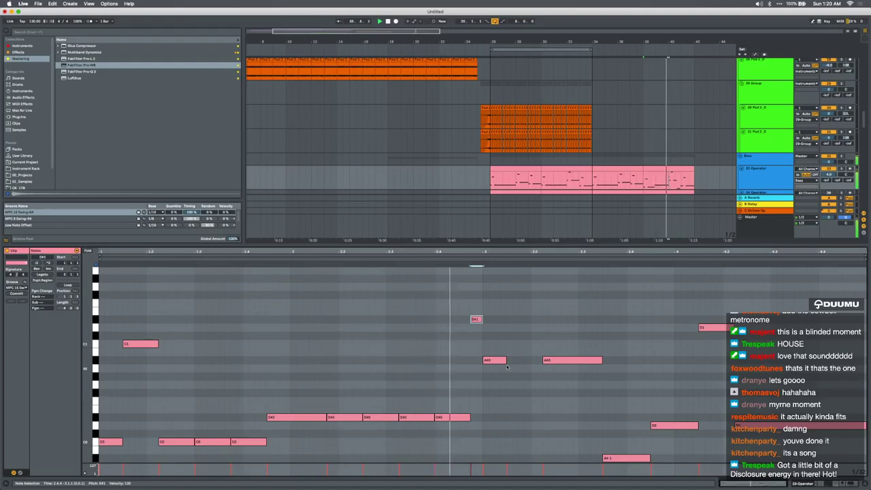
Split the second A#0 in bar 3 into two equal notes before a trimmed A#-1, and break bar 4's long D0 into short repeats
{"action": "left_click", "coordinate": [554, 359]}
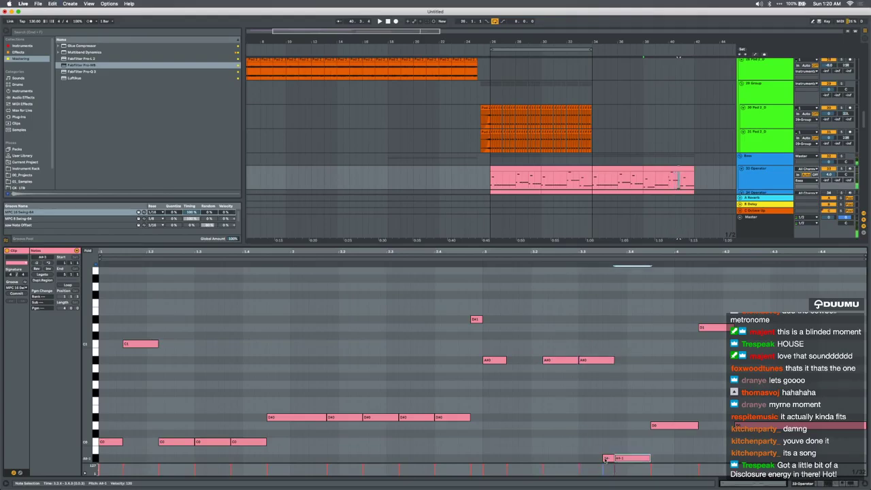
{"action": "left_click", "coordinate": [663, 425]}
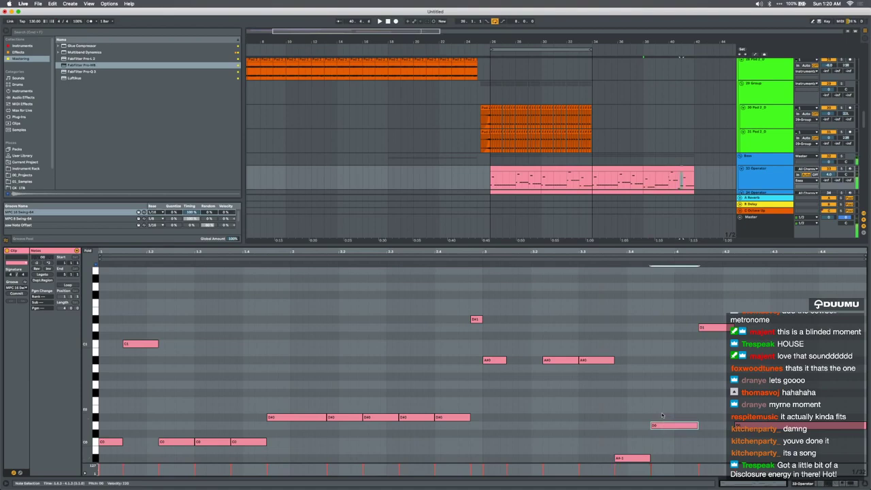
{"action": "left_click", "coordinate": [745, 425]}
{"action": "left_click_drag", "start_coordinate": [865, 425], "coordinate": [811, 426]}
{"action": "key", "text": "shift+Right"}
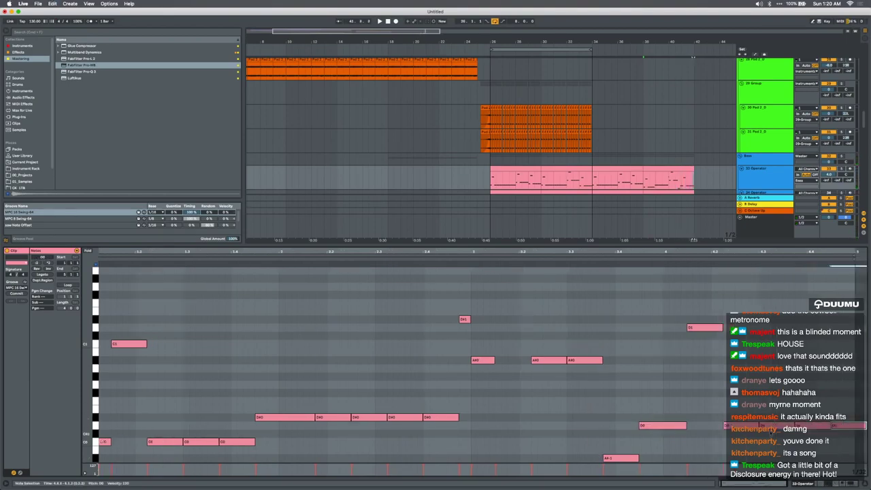
{"action": "scroll", "coordinate": [523, 139], "scroll_direction": "down", "scroll_amount": 2}
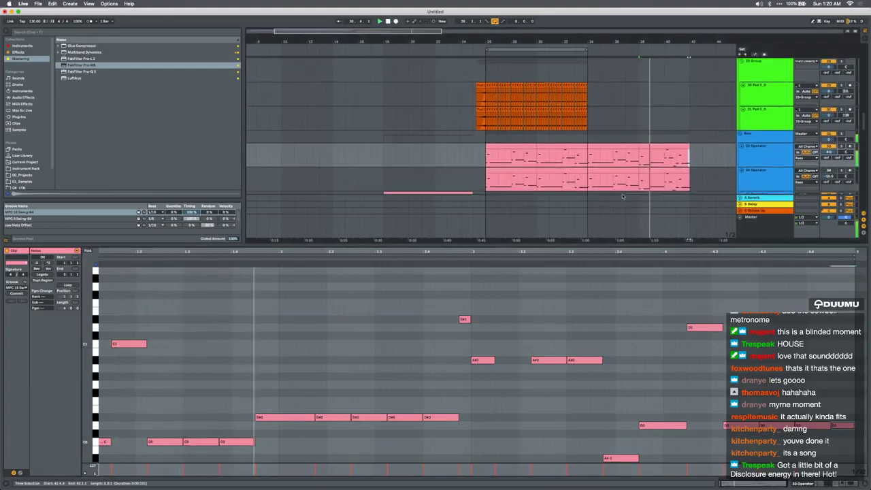
Copy the bass clips from the 33 Operator track onto the 34 Operator track and play from the first clip
{"action": "left_click", "coordinate": [521, 141]}
{"action": "left_click", "coordinate": [670, 142], "text": "shift"}
{"action": "left_click_drag", "start_coordinate": [670, 141], "coordinate": [670, 167]}
{"action": "key", "text": "space"}
{"action": "left_click", "coordinate": [521, 142]}
{"action": "key", "text": "space"}
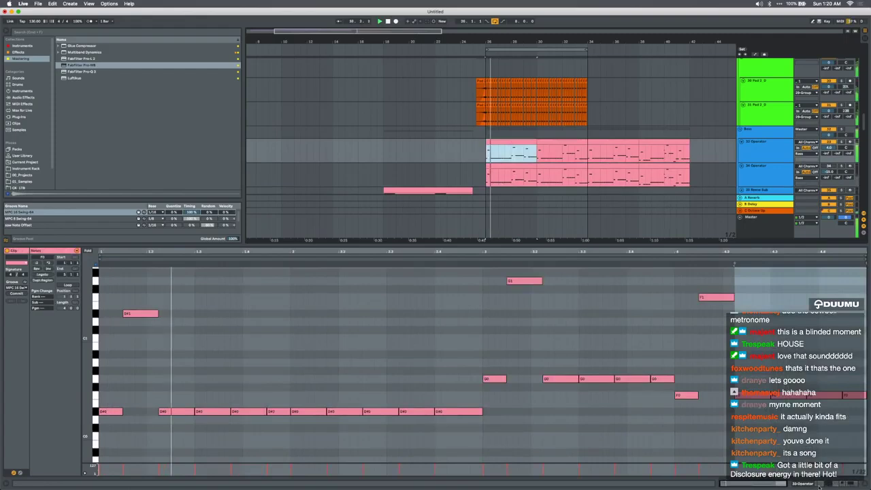
Show the 33 Operator track's device chain and open its oscillator A envelope
{"action": "key", "text": "shift+Tab"}
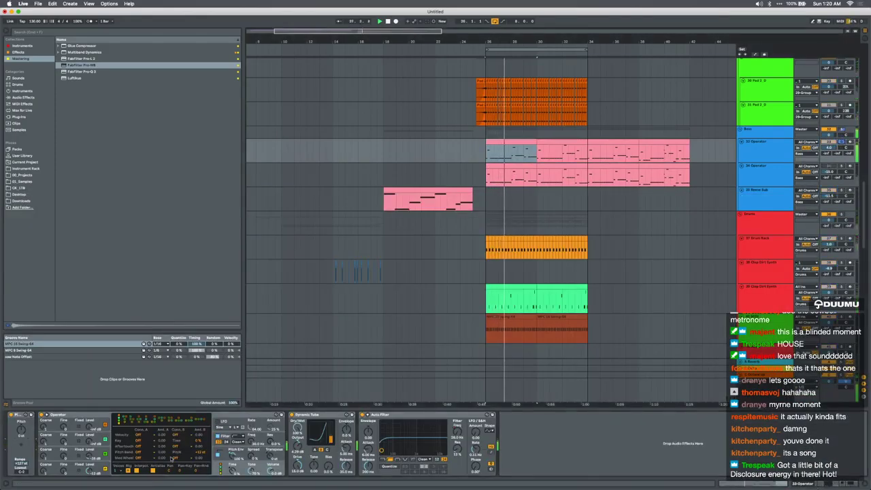
{"action": "left_click", "coordinate": [106, 467]}
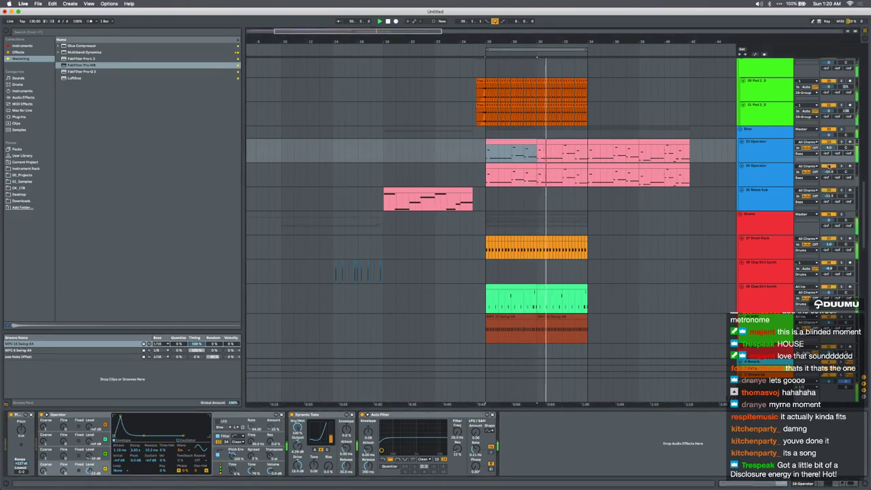
Find the Chord effect, insert it on the 34 Operator track and set its Shift 1 to -19
{"action": "left_click", "coordinate": [769, 172]}
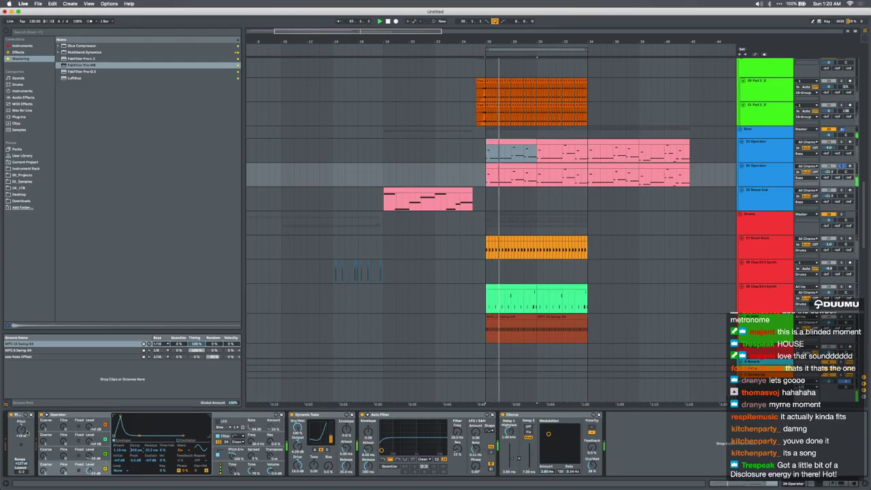
{"action": "key", "text": "super+f"}
{"action": "type", "text": "ri"}
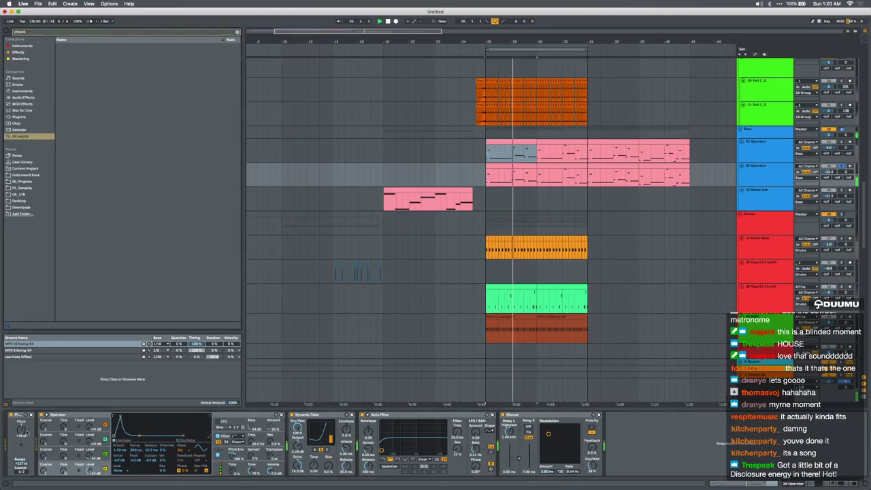
{"action": "type", "text": "chord"}
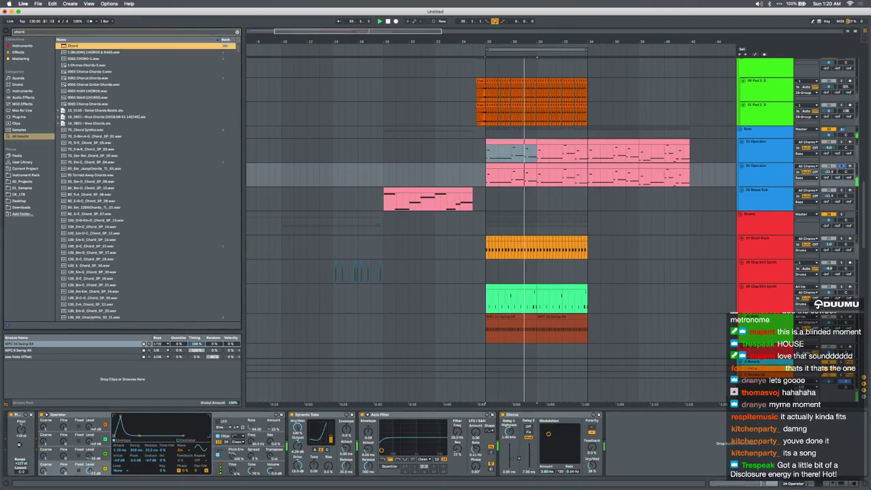
{"action": "key", "text": "Return"}
{"action": "left_click", "coordinate": [50, 432]}
{"action": "type", "text": "-19"}
{"action": "key", "text": "Return"}
Switch the 34 Operator's filter circuit to PRD and raise its filter drive
{"action": "left_click", "coordinate": [278, 469]}
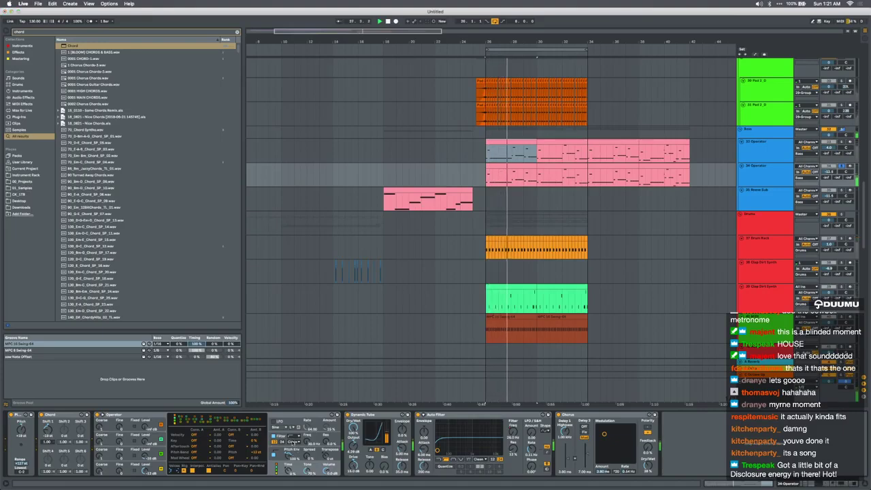
{"action": "left_click", "coordinate": [294, 441]}
{"action": "left_click", "coordinate": [293, 467]}
{"action": "left_click", "coordinate": [238, 439]}
{"action": "left_click_drag", "start_coordinate": [241, 449], "coordinate": [241, 441]}
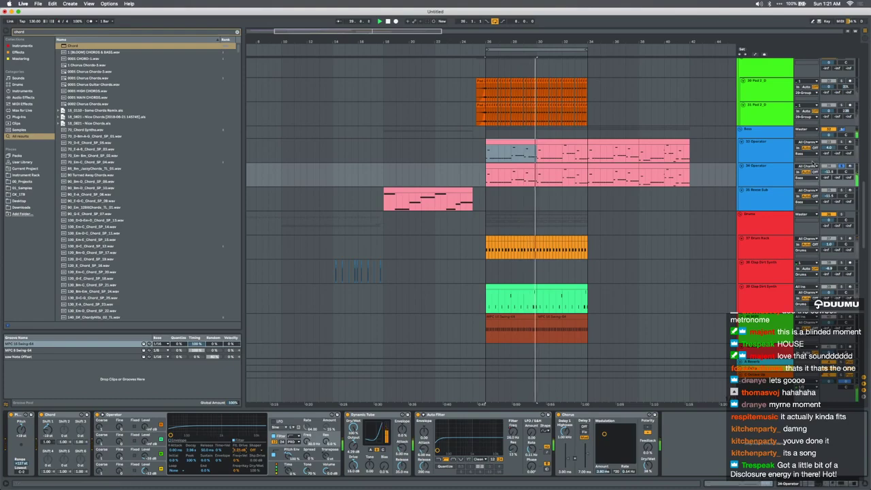
Check the Auto Filter frequency automation on the 34 Operator track and raise the filter's cutoff frequency
{"action": "key", "text": "a"}
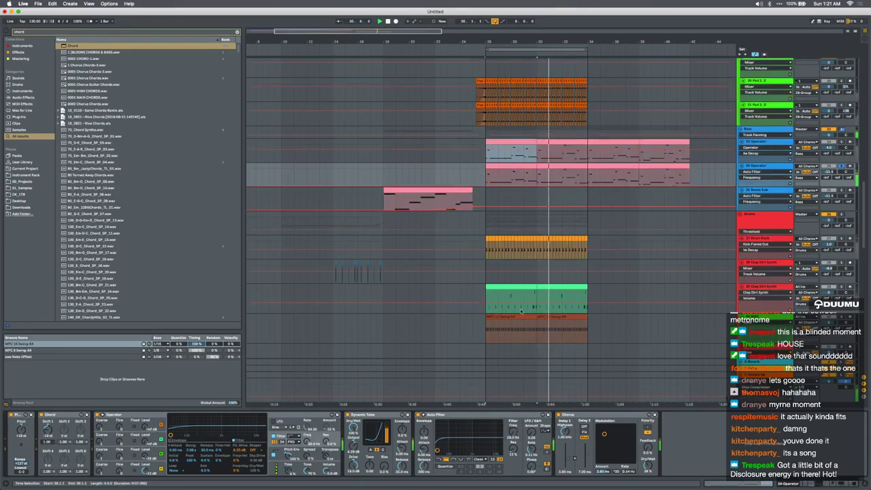
{"action": "key", "text": "minus"}
{"action": "key", "text": "minus"}
{"action": "left_click_drag", "start_coordinate": [631, 178], "coordinate": [753, 177]}
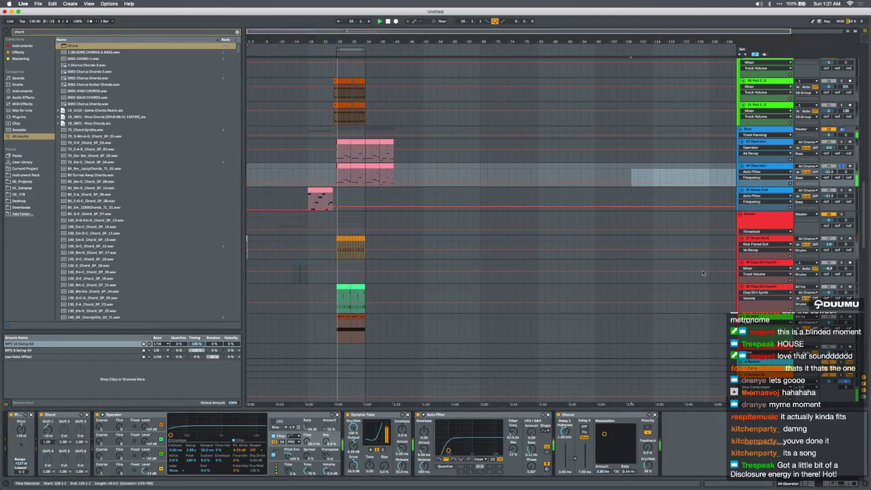
{"action": "key", "text": "a"}
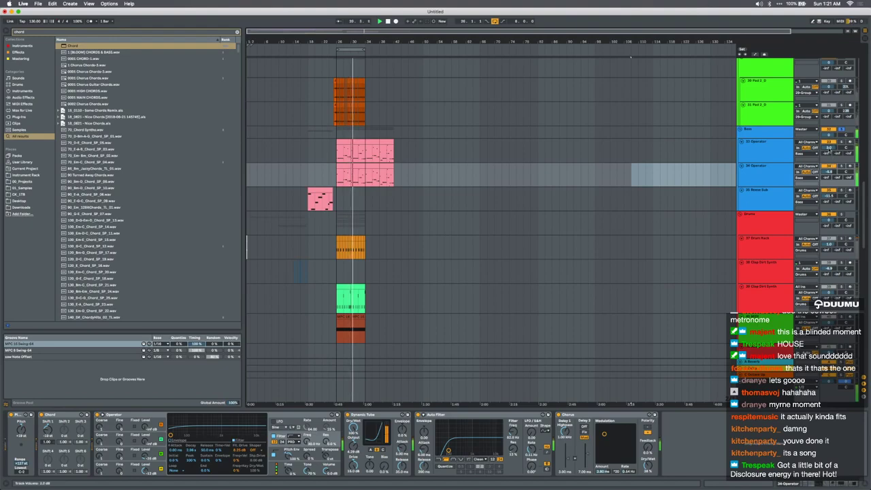
Delete the chopped pad clips that follow the first chop at bar 26 on both reversed pad tracks
{"action": "left_click", "coordinate": [317, 131]}
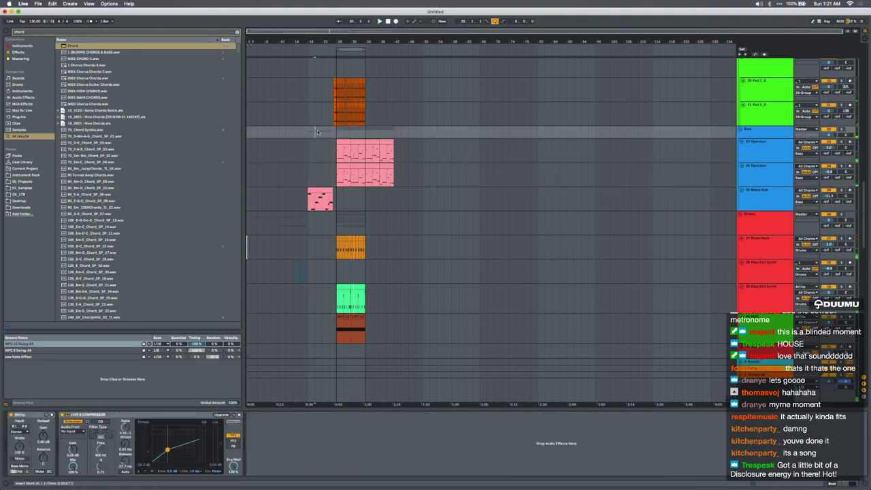
{"action": "scroll", "coordinate": [333, 133], "scroll_direction": "up", "scroll_amount": 4}
{"action": "left_click_drag", "start_coordinate": [343, 120], "coordinate": [344, 87]}
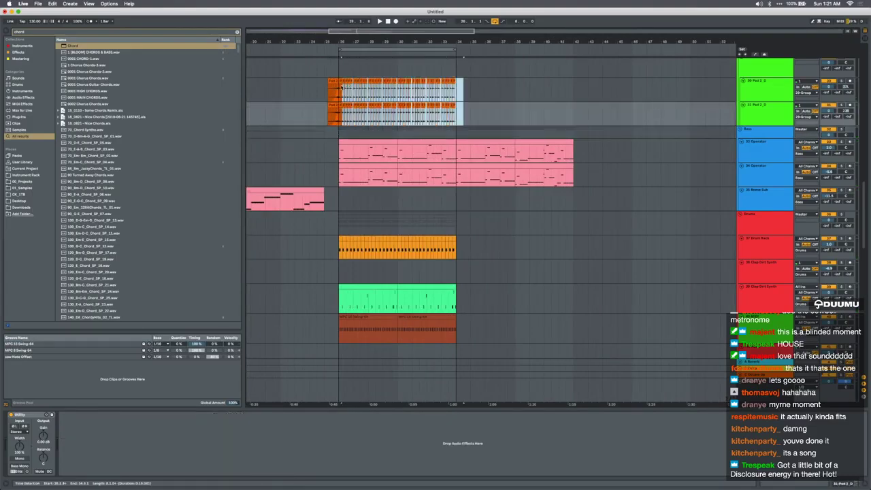
{"action": "scroll", "coordinate": [340, 89], "scroll_direction": "up", "scroll_amount": 2}
{"action": "key", "text": "Delete"}
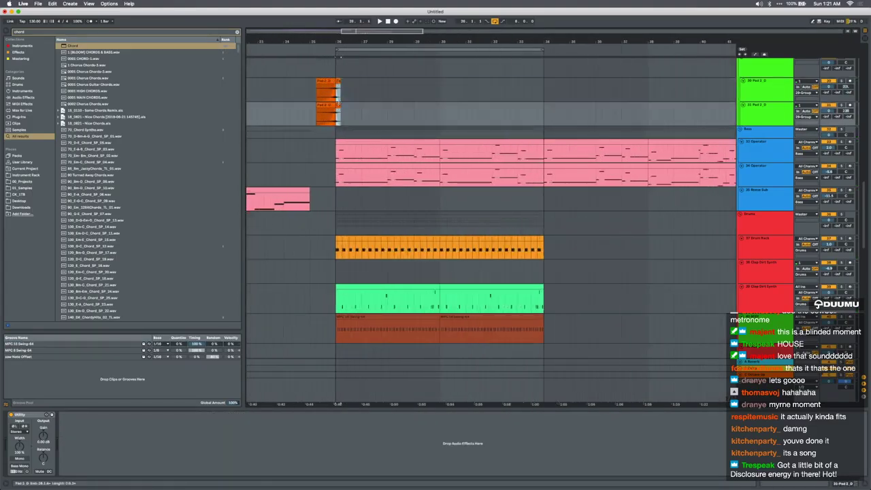
Start playback and duplicate the first chop on both pad tracks repeatedly to build a repeating pattern from bar 26
{"action": "key", "text": "space"}
{"action": "key", "text": "super+d"}
{"action": "key", "text": "super+d"}
{"action": "key", "text": "super+d"}
{"action": "key", "text": "super+d"}
{"action": "key", "text": "super+d"}
{"action": "key", "text": "super+d"}
{"action": "key", "text": "super+d"}
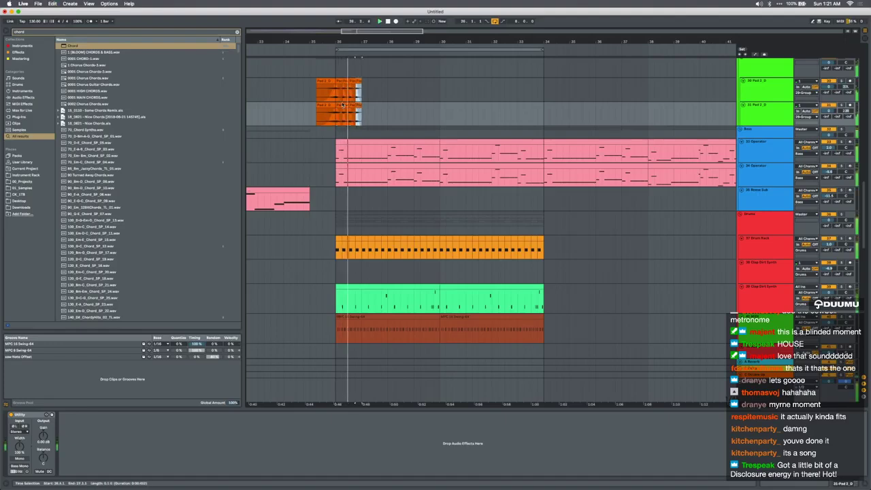
Duplicate the block of pad chops until it fills the loop up to bar 34, undoing the surplus duplicate
{"action": "left_click", "coordinate": [338, 106], "text": "shift"}
{"action": "key", "text": "super+d"}
{"action": "key", "text": "super+d"}
{"action": "key", "text": "super+d"}
{"action": "key", "text": "super+d"}
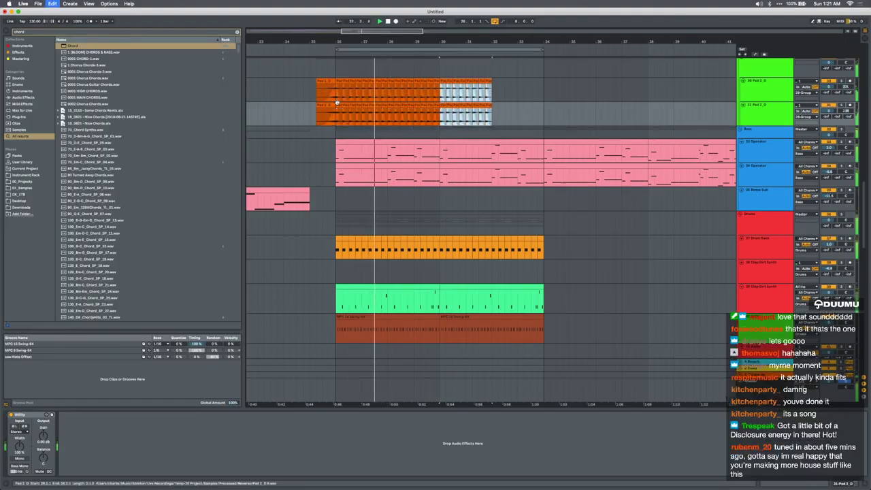
{"action": "key", "text": "super+z"}
Duplicate the clip on the SC track so it also covers bars 30 to 34
{"action": "scroll", "coordinate": [337, 109], "scroll_direction": "down", "scroll_amount": 1}
{"action": "scroll", "coordinate": [337, 109], "scroll_direction": "up", "scroll_amount": 10}
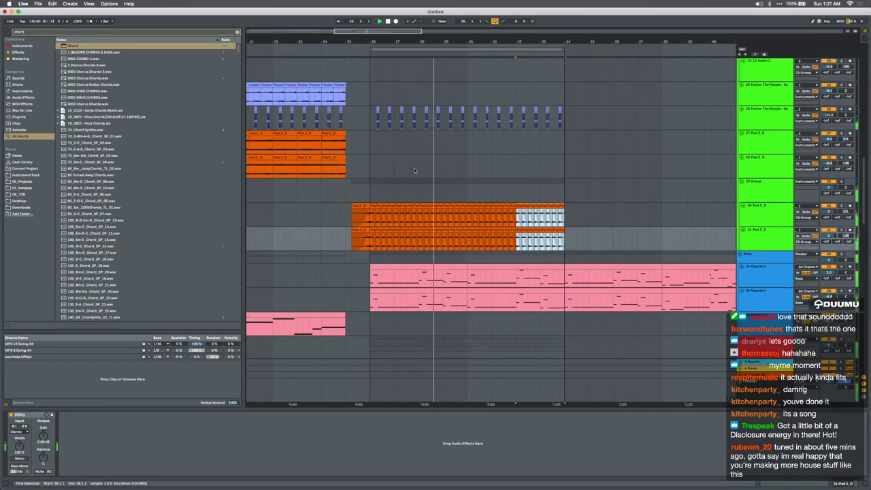
{"action": "left_click", "coordinate": [466, 61]}
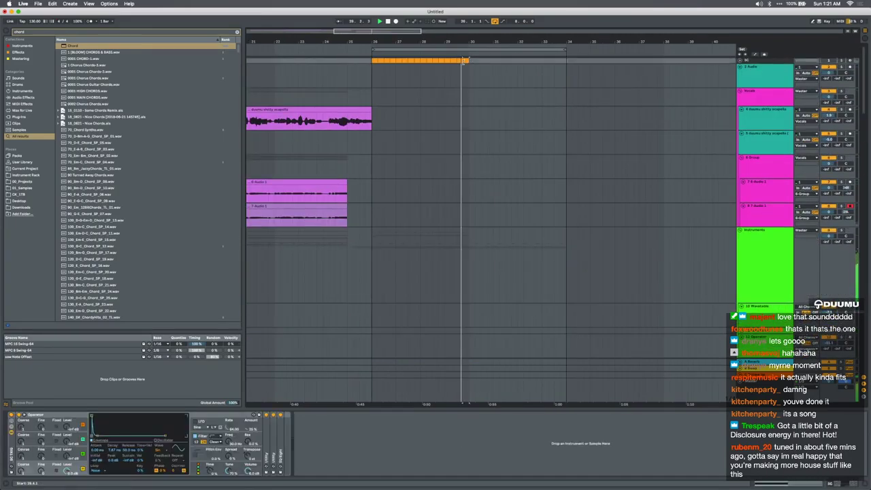
{"action": "key", "text": "super+d"}
Set the sidechain input of the compressor on the Bass group to the SC track
{"action": "scroll", "coordinate": [479, 157], "scroll_direction": "down", "scroll_amount": 5}
{"action": "scroll", "coordinate": [478, 157], "scroll_direction": "down", "scroll_amount": 10}
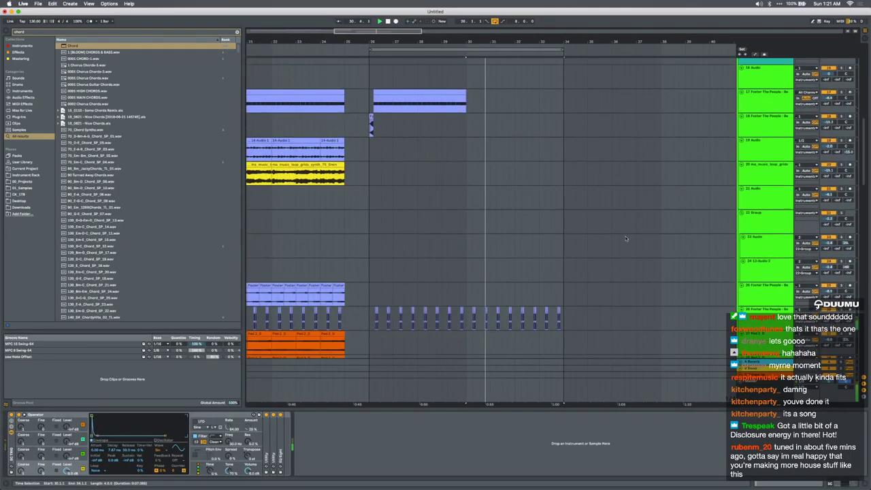
{"action": "scroll", "coordinate": [719, 252], "scroll_direction": "down", "scroll_amount": 5}
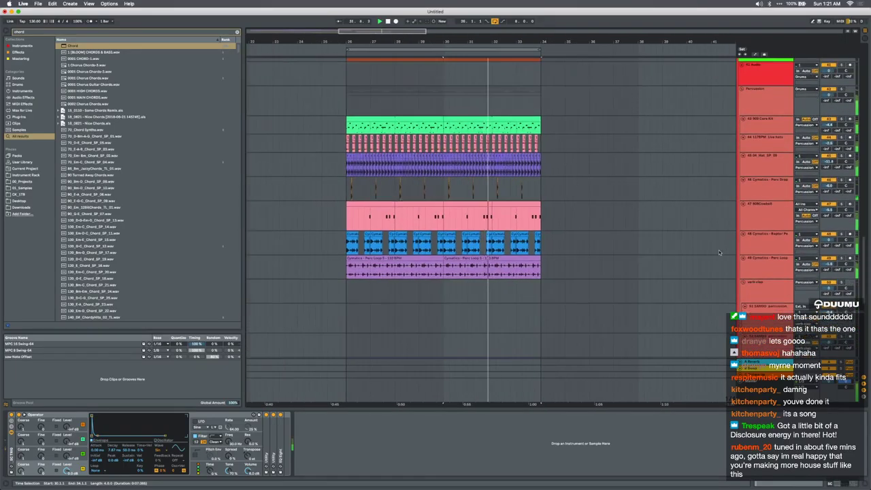
{"action": "scroll", "coordinate": [748, 224], "scroll_direction": "up", "scroll_amount": 10}
{"action": "left_click", "coordinate": [784, 204]}
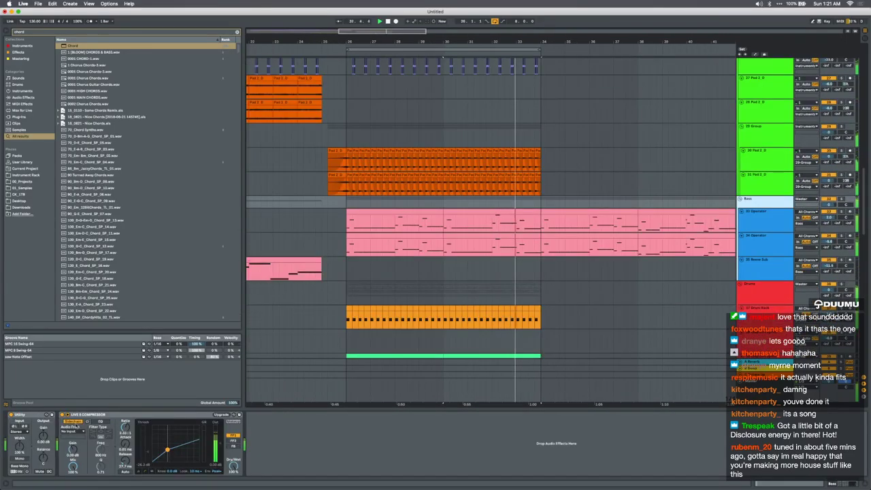
{"action": "left_click", "coordinate": [68, 431]}
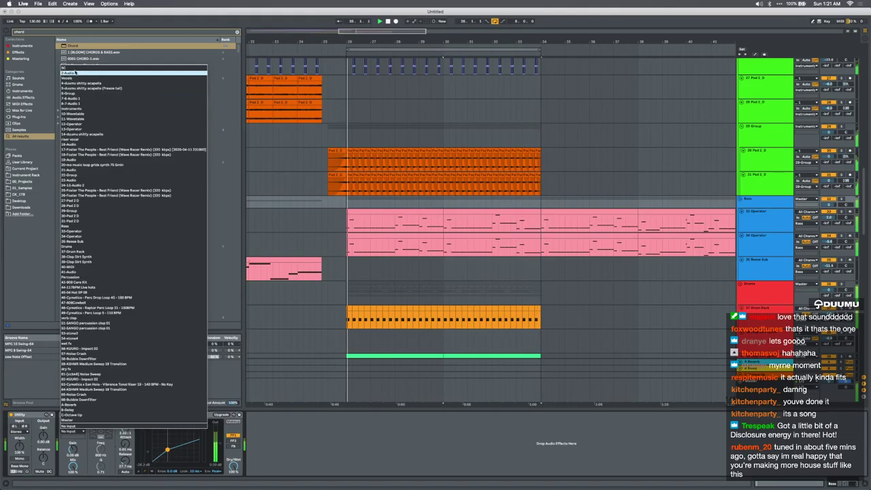
{"action": "left_click", "coordinate": [471, 323]}
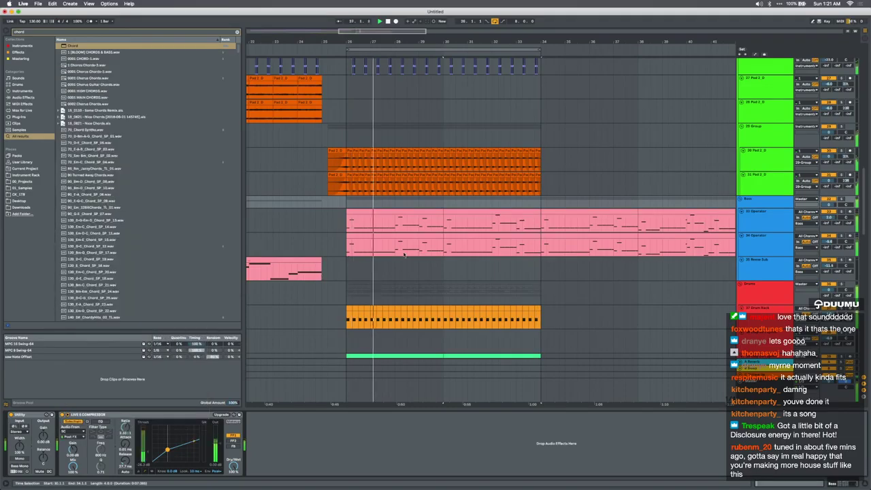
Listen to the loop from bar 26, then duplicate the 33 Operator track within the Bass group
{"action": "left_click", "coordinate": [345, 202]}
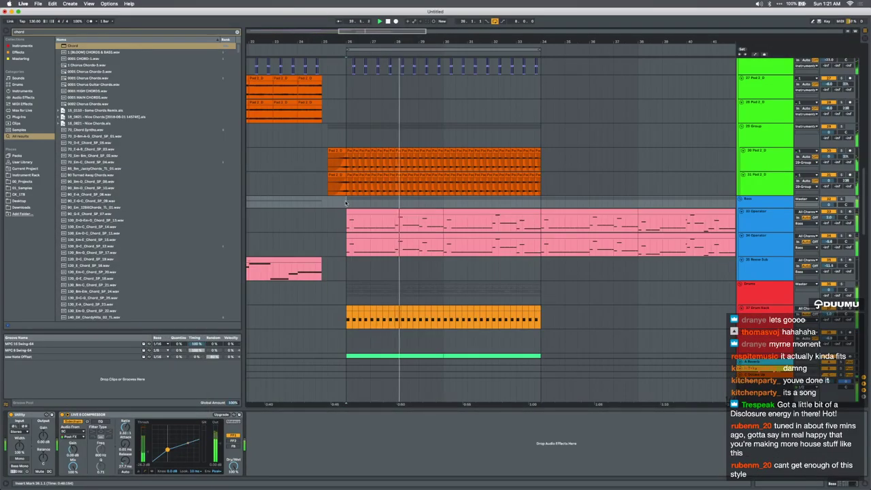
{"action": "key", "text": "minus"}
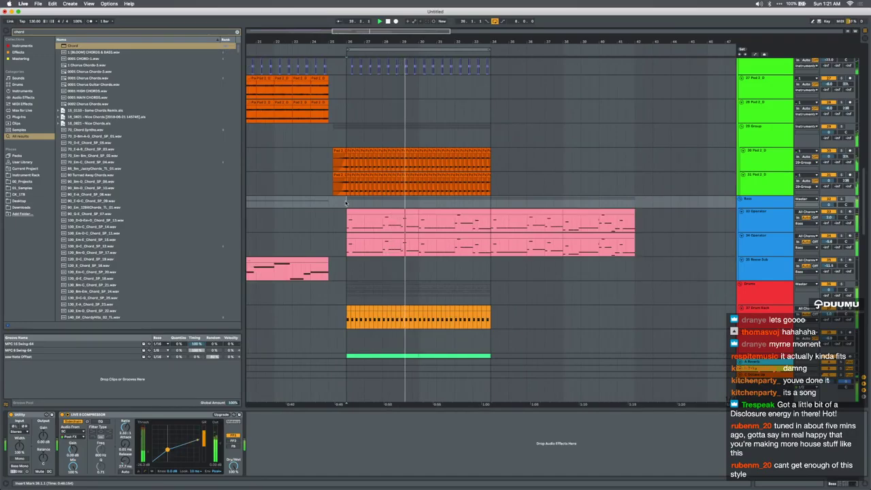
{"action": "key", "text": "minus"}
{"action": "scroll", "coordinate": [345, 200], "scroll_direction": "up", "scroll_amount": 3}
{"action": "scroll", "coordinate": [344, 200], "scroll_direction": "left", "scroll_amount": 3}
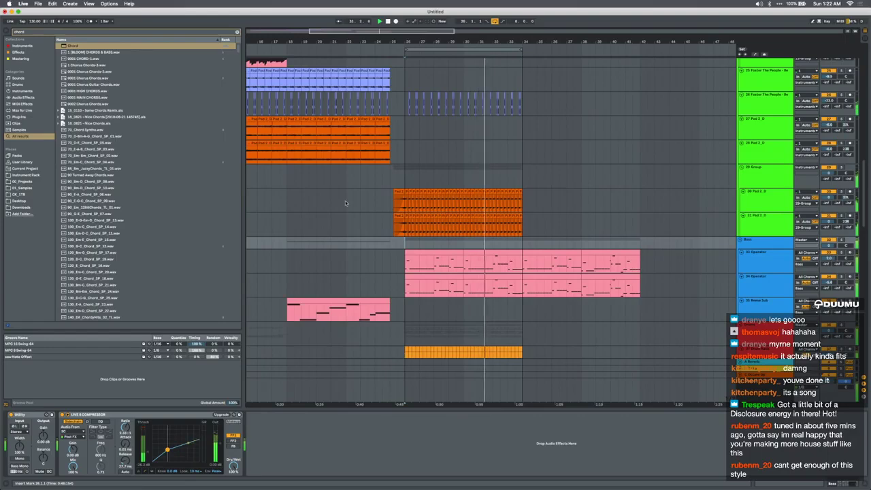
{"action": "left_click", "coordinate": [751, 259]}
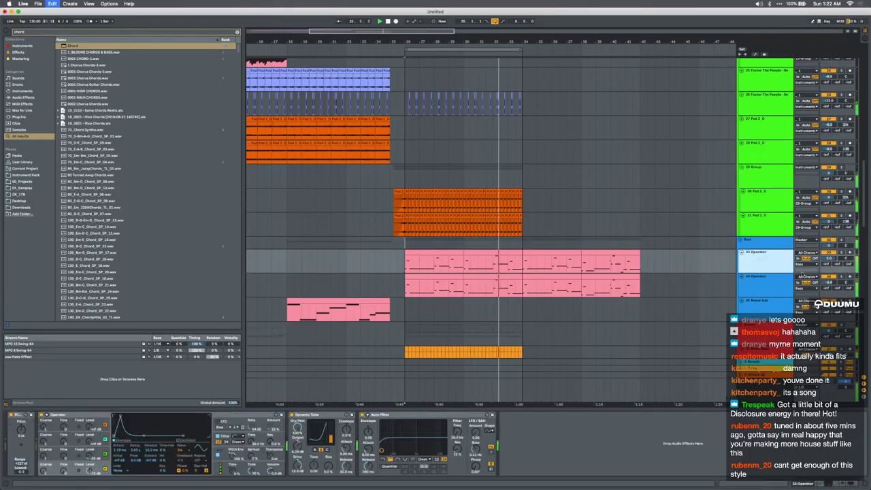
{"action": "key", "text": "super+d"}
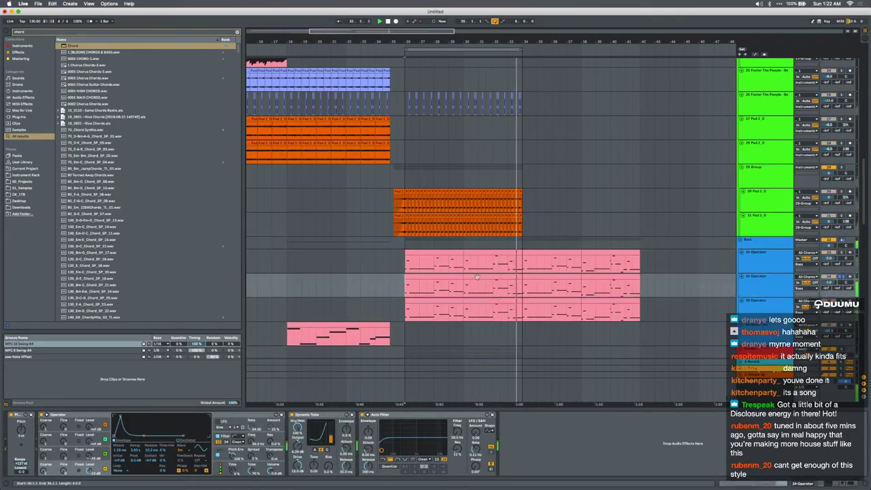
Search for Wavetable and load it on the duplicated bass track in place of Operator
{"action": "left_click", "coordinate": [441, 279]}
{"action": "key", "text": "super+f"}
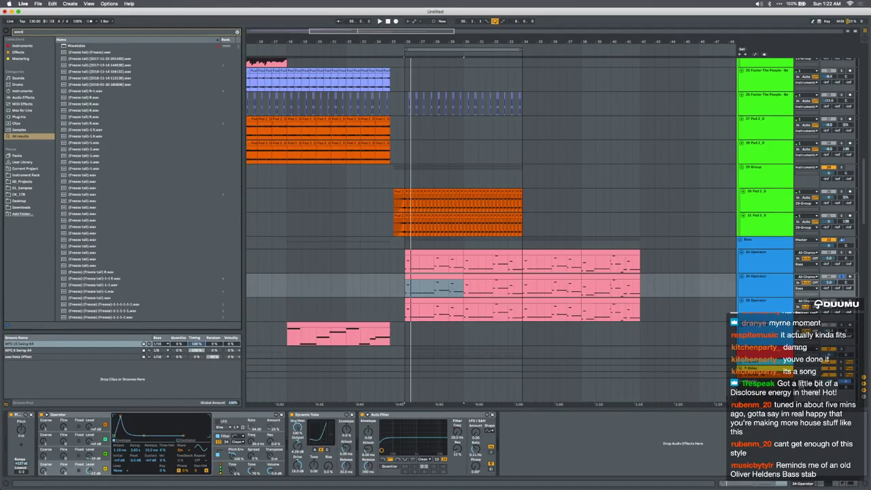
{"action": "key", "text": "Down"}
{"action": "key", "text": "Return"}
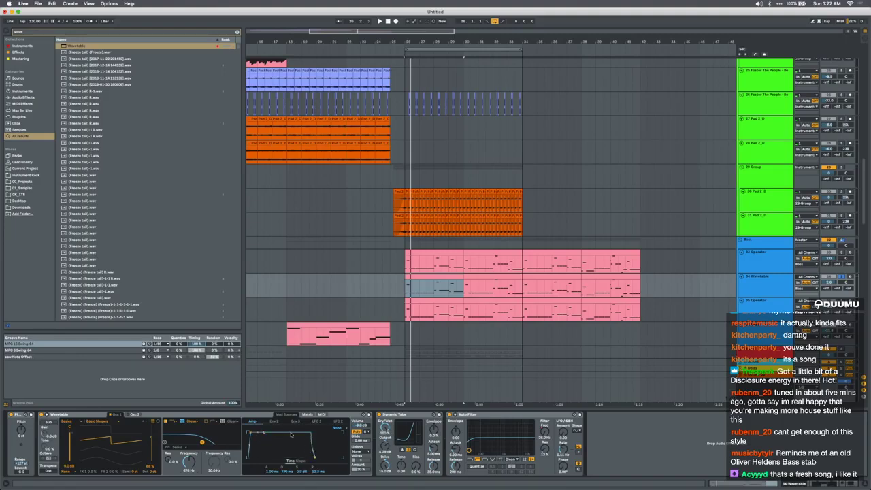
Modulate Wavetable's Filter 1 frequency with Env 2, lower the filter cutoff and open the Env 2 envelope
{"action": "key", "text": "space"}
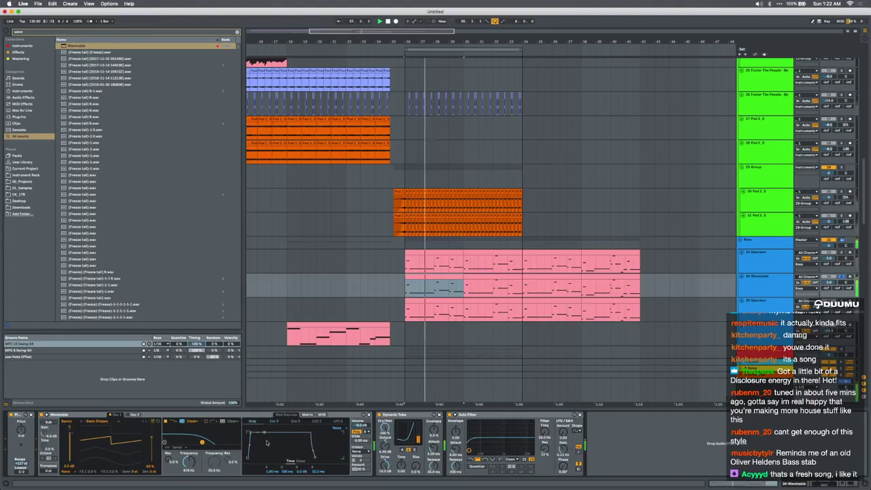
{"action": "left_click", "coordinate": [308, 414]}
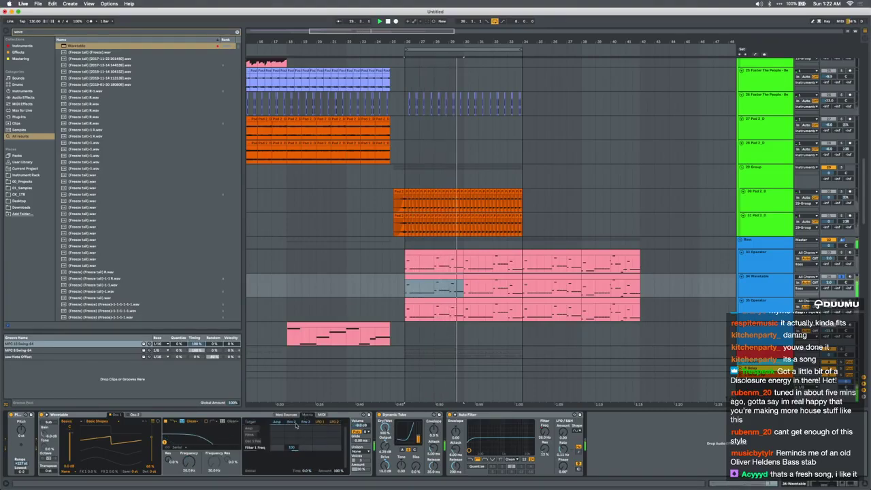
{"action": "left_click", "coordinate": [285, 414]}
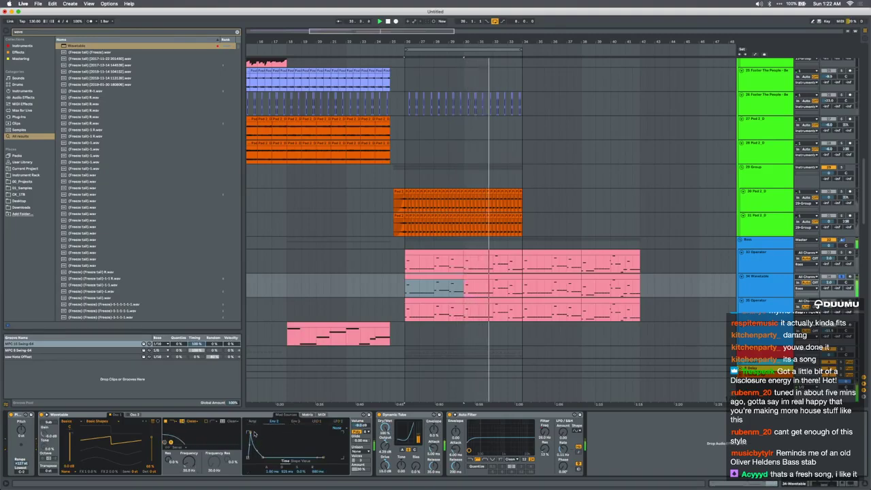
Set Wavetable's unison mode to Shimmer and lower the unison amount
{"action": "left_click", "coordinate": [360, 451]}
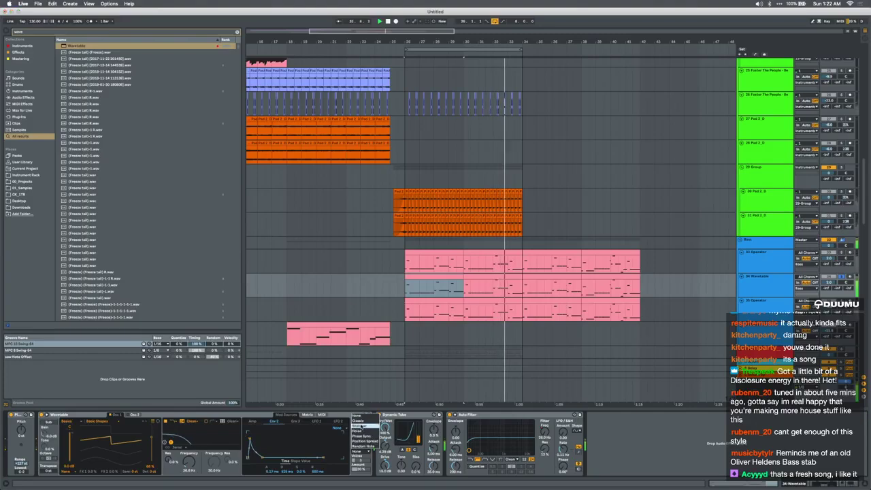
{"action": "left_click", "coordinate": [362, 421]}
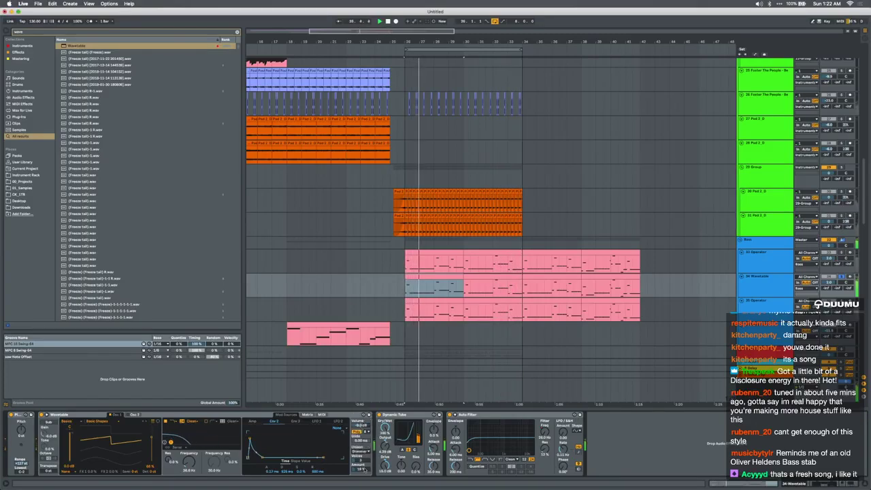
Raise the Auto Filter's high-pass cutoff on the Wavetable bass track and add the AIRReverb_x64 effect after it
{"action": "left_click_drag", "start_coordinate": [544, 433], "coordinate": [544, 368]}
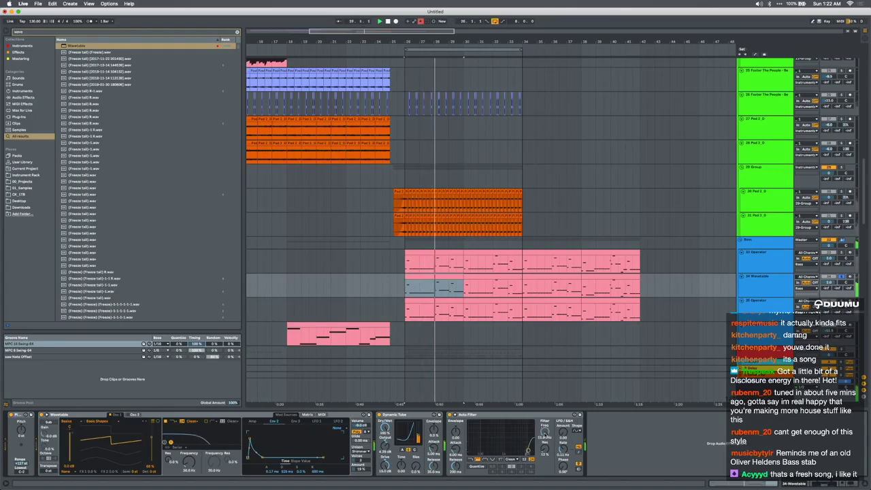
{"action": "left_click_drag", "start_coordinate": [529, 449], "coordinate": [482, 450]}
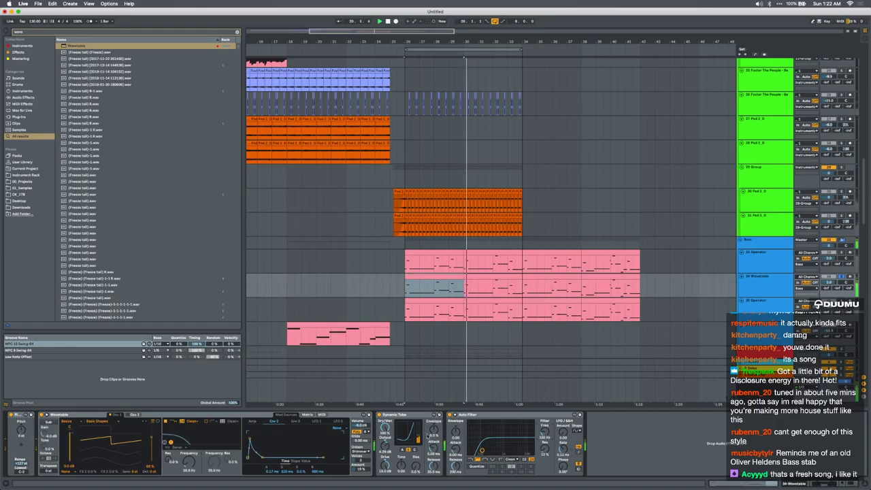
{"action": "key", "text": "super+f"}
{"action": "type", "text": "airre"}
{"action": "key", "text": "Down"}
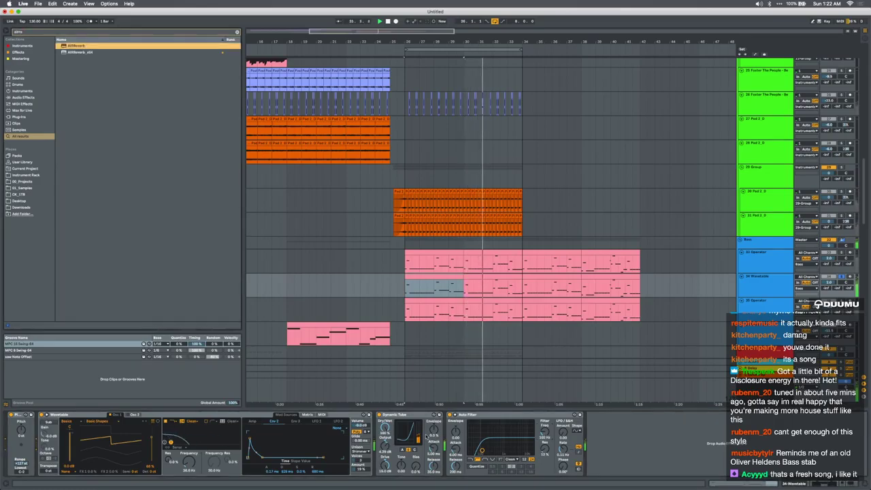
{"action": "key", "text": "Down"}
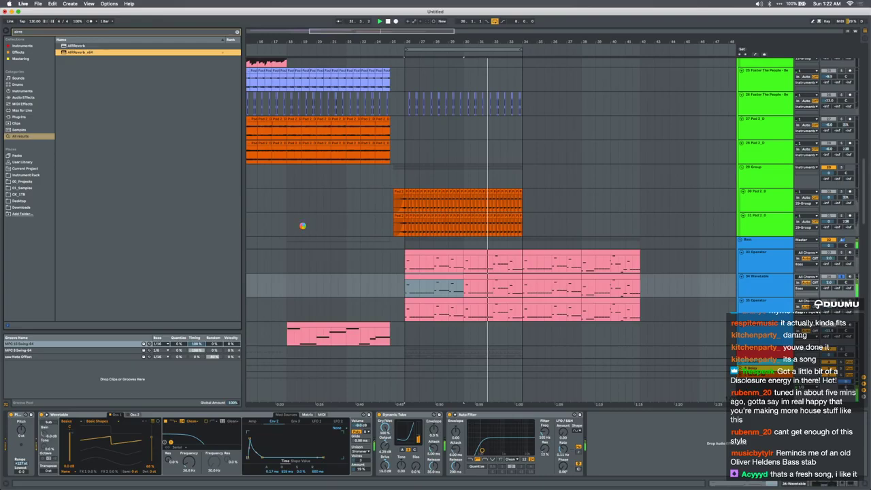
{"action": "key", "text": "Return"}
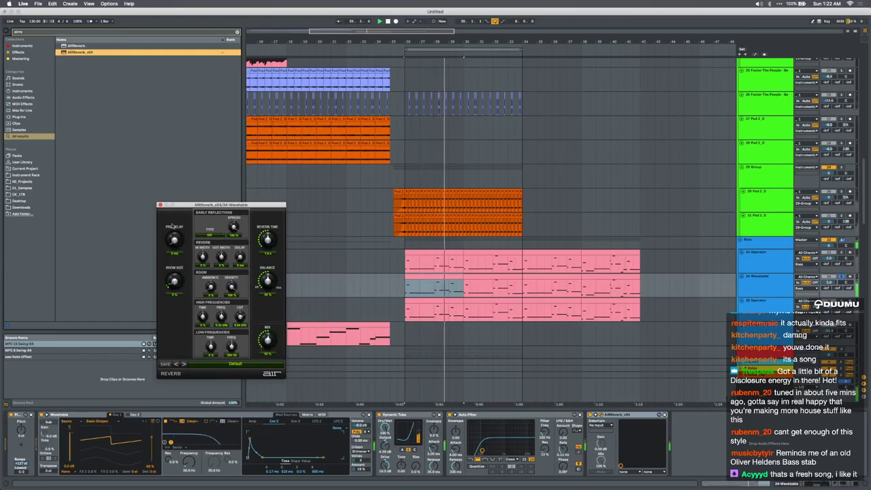
{"action": "left_click", "coordinate": [160, 205]}
In Wavetable's MIDI modulation matrix, set the pitch bend amount for Pitch to 12
{"action": "left_click", "coordinate": [322, 415]}
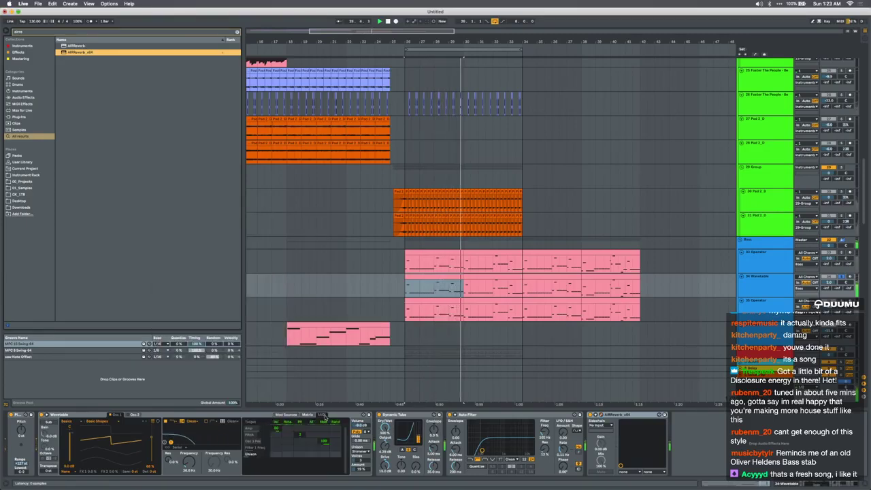
{"action": "left_click_drag", "start_coordinate": [299, 434], "coordinate": [300, 422]}
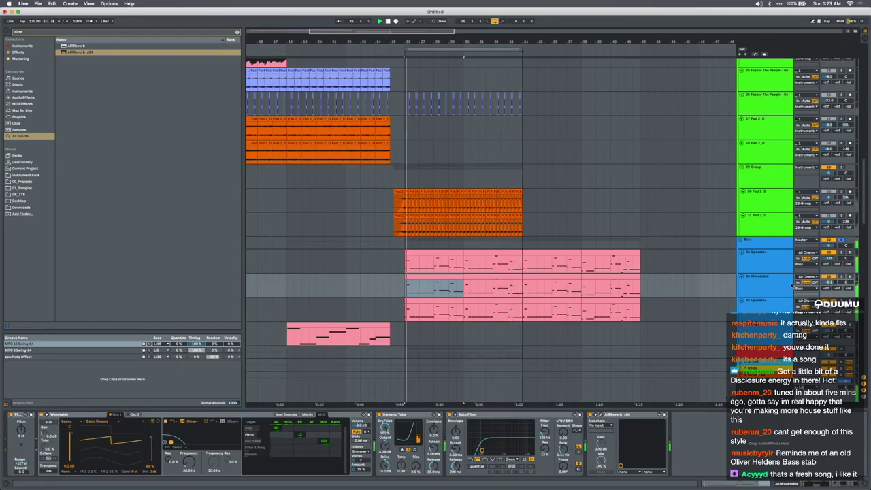
Move AIRReverb_x64 ahead of Dynamic Tube in the device chain and check its settings window
{"action": "left_click", "coordinate": [623, 423]}
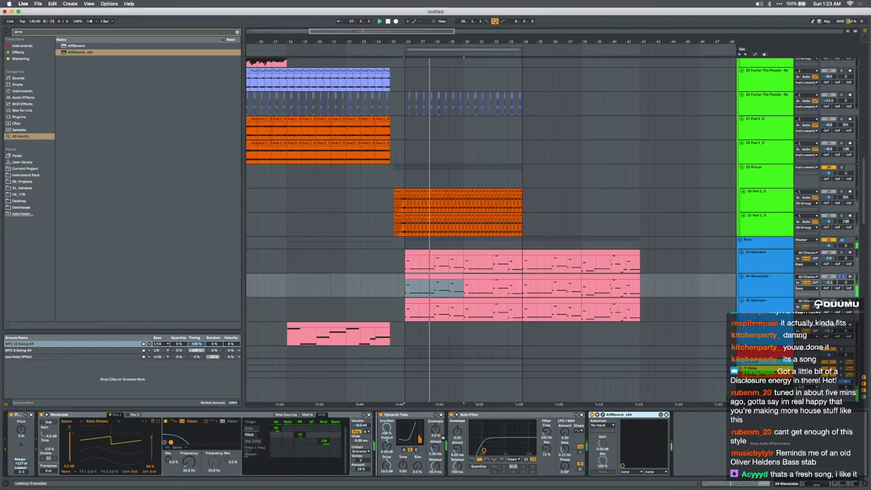
{"action": "left_click_drag", "start_coordinate": [443, 437], "coordinate": [445, 440]}
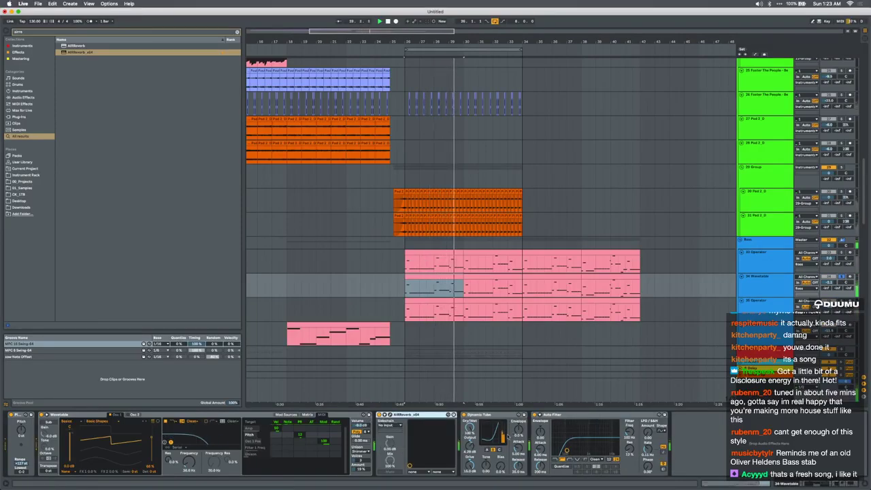
{"action": "left_click", "coordinate": [389, 414]}
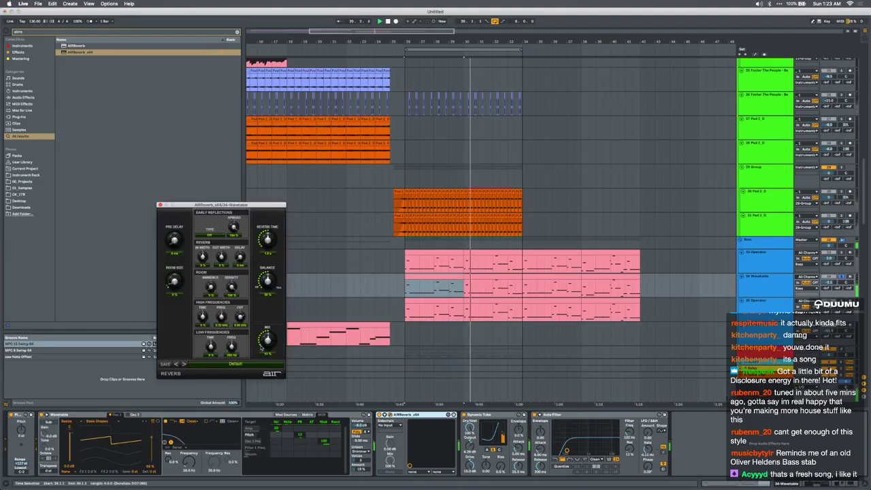
{"action": "left_click", "coordinate": [161, 205]}
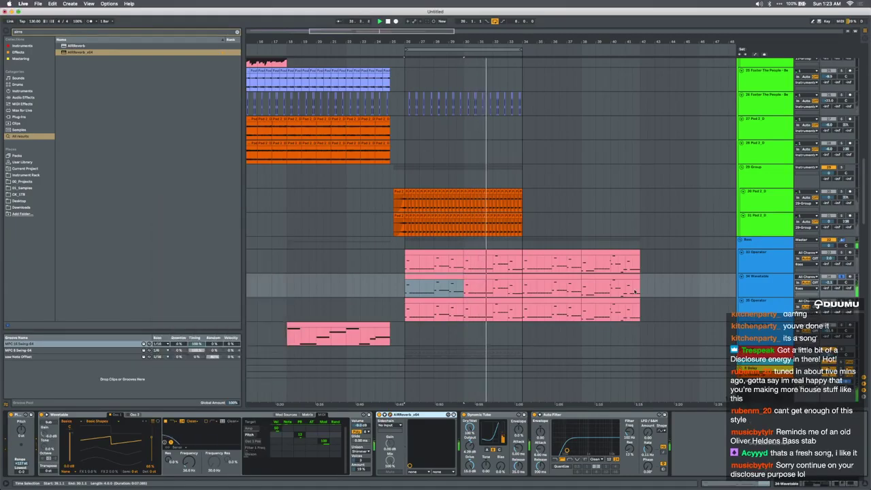
Lengthen the attack of Env 2 slightly in the Wavetable track's instrument
{"action": "left_click", "coordinate": [761, 287]}
{"action": "left_click", "coordinate": [759, 318], "text": "shift"}
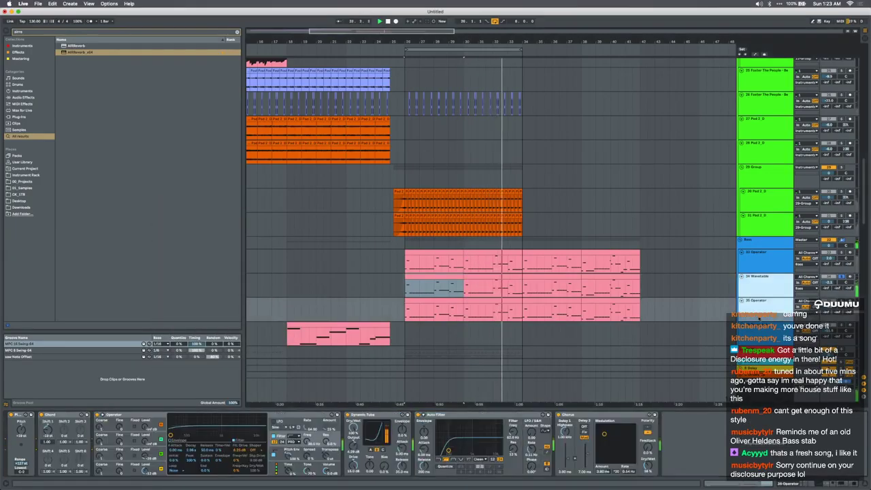
{"action": "left_click", "coordinate": [721, 290]}
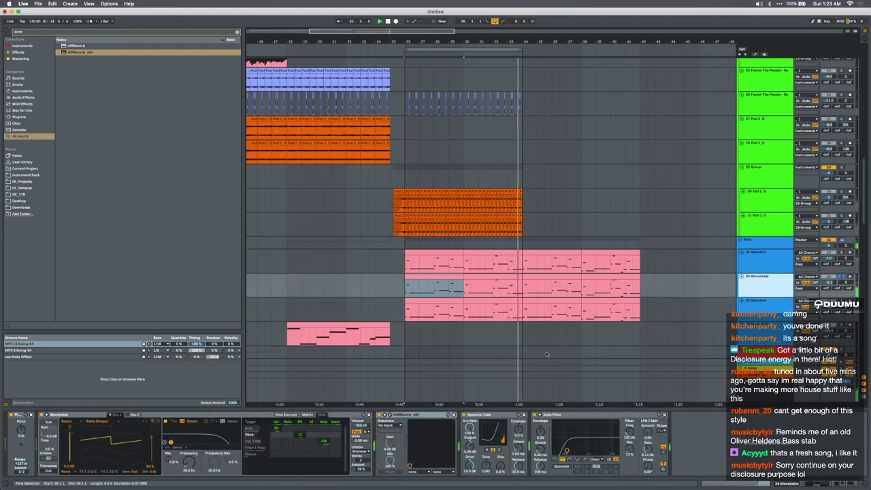
{"action": "left_click", "coordinate": [285, 414]}
{"action": "left_click_drag", "start_coordinate": [251, 439], "coordinate": [256, 439]}
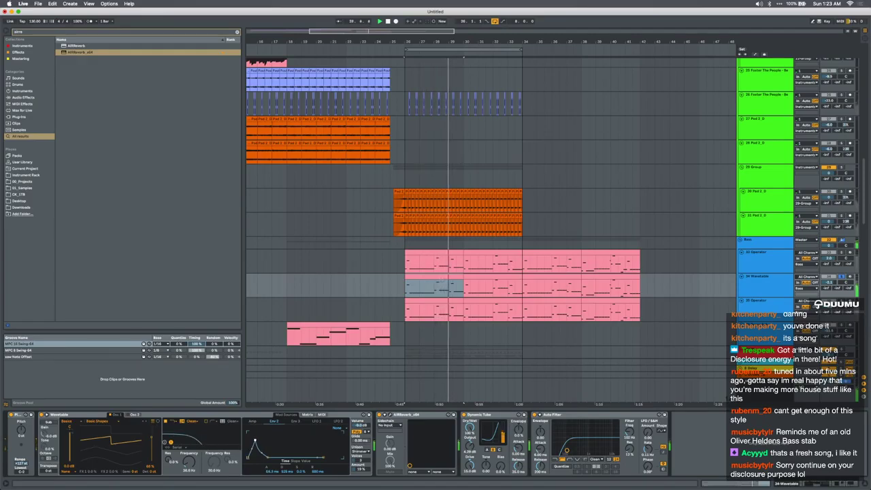
Group the Wavetable track and the Operator track below it inside the Bass group, and select the new group
{"action": "left_click", "coordinate": [751, 309]}
{"action": "key", "text": "super+g"}
{"action": "left_click", "coordinate": [768, 289]}
Add Channel EQ to the new bass subgroup, cut its low and mid bands and lower the mid frequency
{"action": "key", "text": "super+f"}
{"action": "type", "text": "eq"}
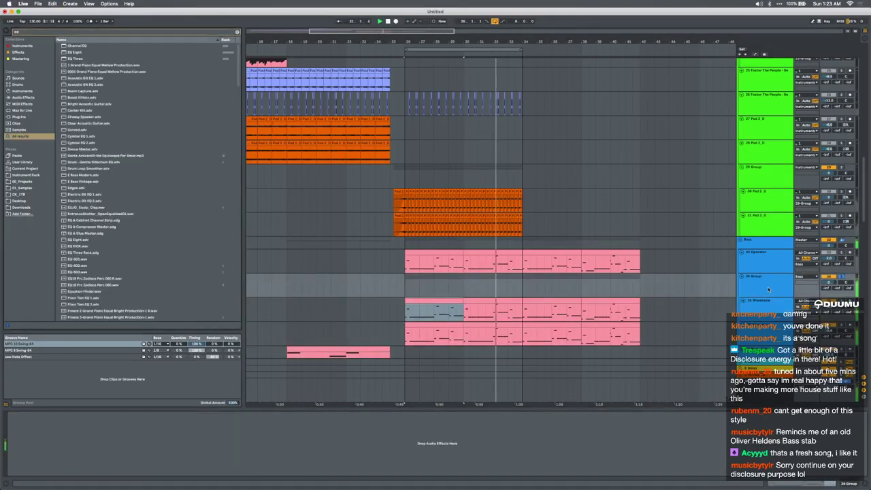
{"action": "key", "text": "Down"}
{"action": "key", "text": "Return"}
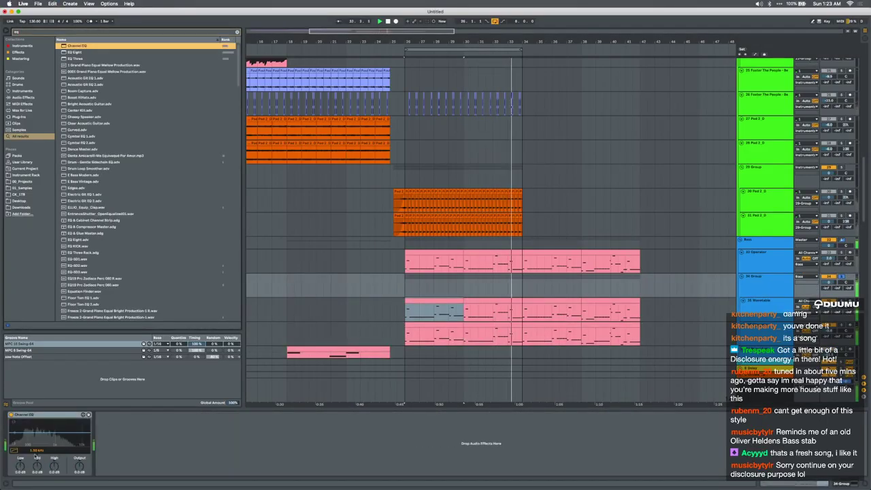
{"action": "left_click_drag", "start_coordinate": [21, 466], "coordinate": [28, 473]}
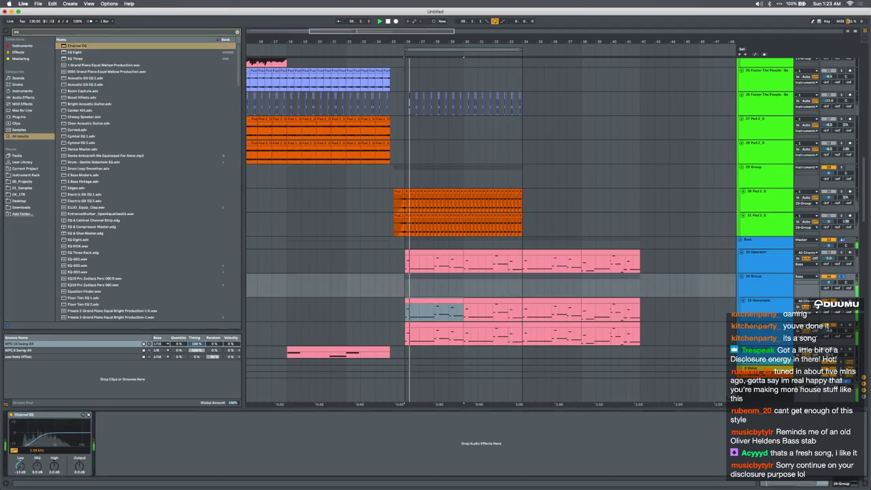
{"action": "left_click_drag", "start_coordinate": [37, 467], "coordinate": [24, 450]}
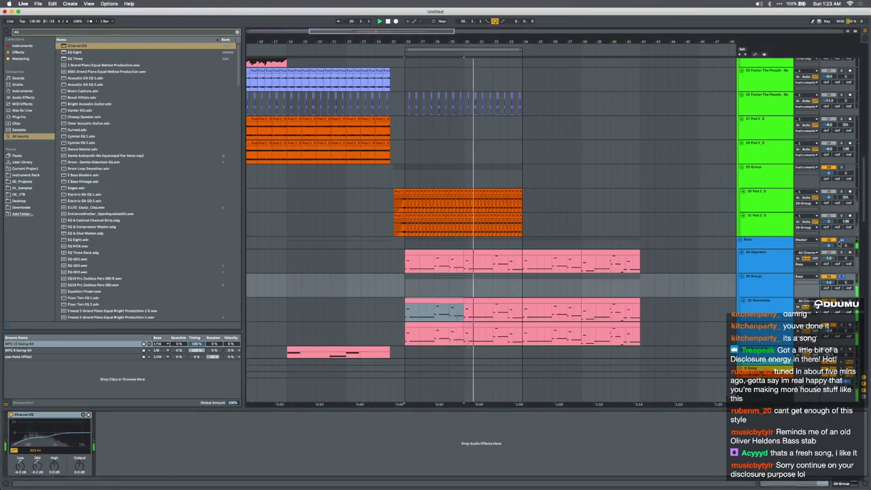
Turn down the volume of the Wavetable layer in the subgroup and play the arrangement from around bar 20
{"action": "left_click", "coordinate": [780, 292]}
{"action": "left_click_drag", "start_coordinate": [828, 306], "coordinate": [828, 313]}
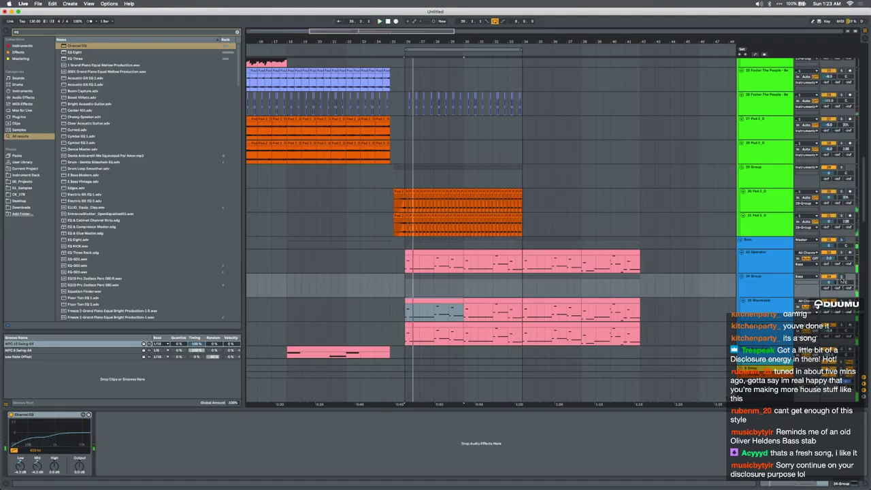
{"action": "left_click", "coordinate": [366, 264]}
{"action": "key", "text": "space"}
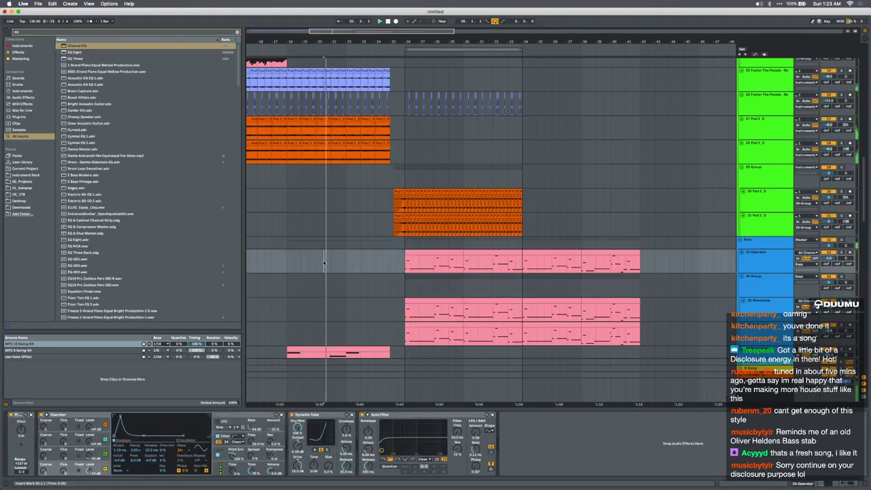
Search for OTT and insert the OTT_20 preset on the Master between Utility and FabFilter Pro-Q 2
{"action": "left_click", "coordinate": [709, 383]}
{"action": "key", "text": "super+f"}
{"action": "type", "text": "ott"}
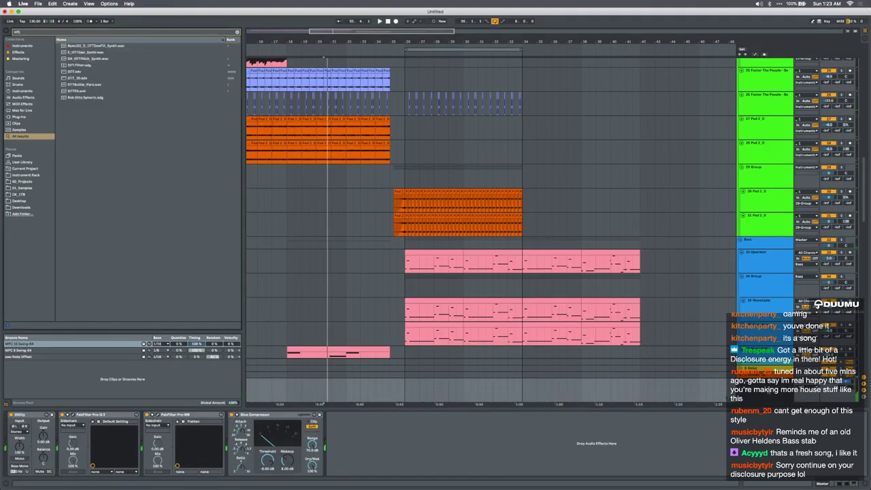
{"action": "left_click", "coordinate": [73, 79]}
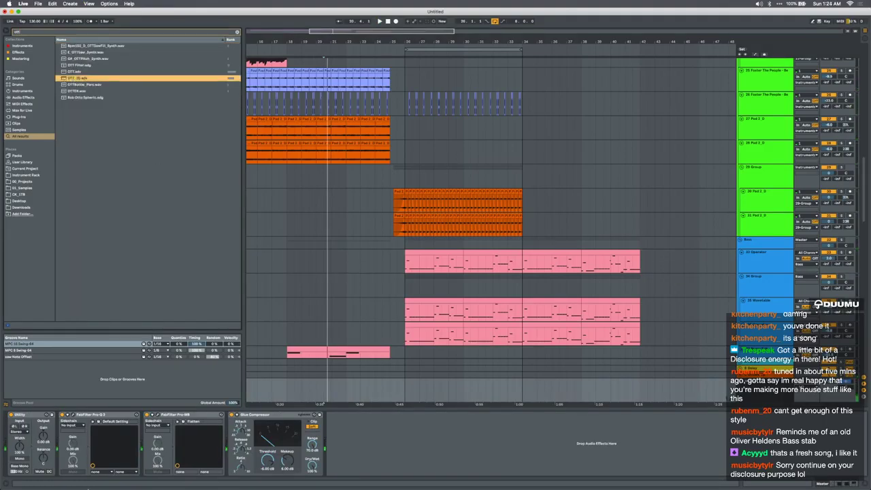
{"action": "left_click_drag", "start_coordinate": [72, 79], "coordinate": [60, 415]}
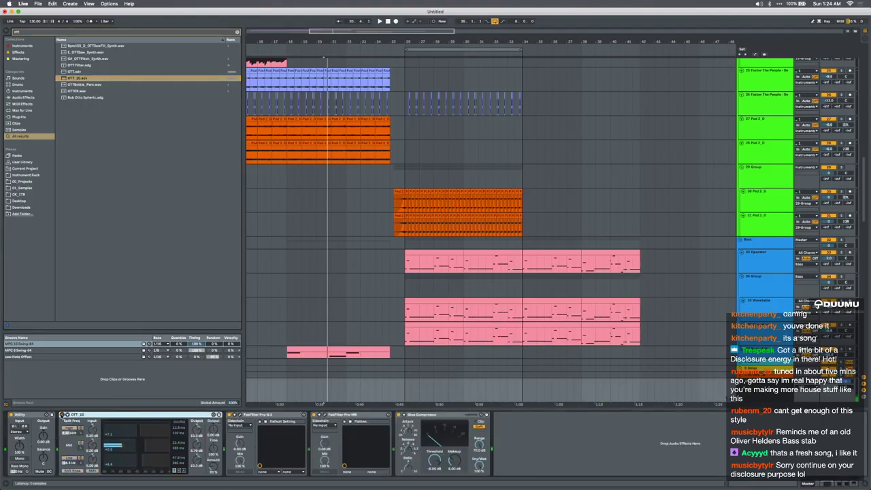
Automate the Master's OTT_20 device to switch on at bar 26, where the drop begins
{"action": "key", "text": "a"}
{"action": "left_click_drag", "start_coordinate": [405, 398], "coordinate": [405, 388]}
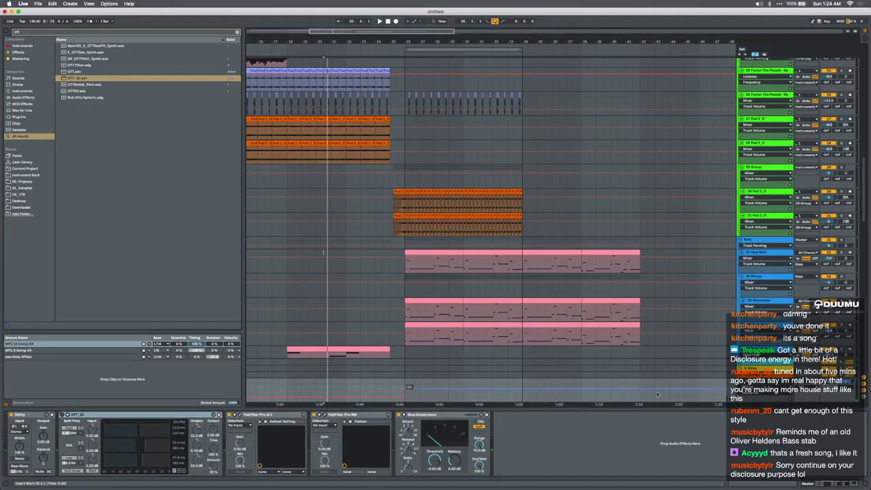
{"action": "key", "text": "a"}
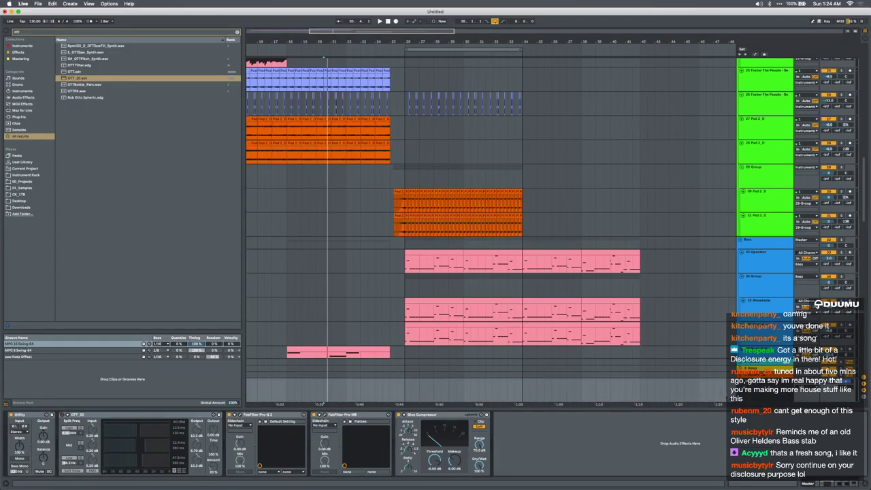
Move the low point of the Master's Utility width automation dip back to bar 25 and play the transition into the drop
{"action": "scroll", "coordinate": [594, 400], "scroll_direction": "left", "scroll_amount": 5}
{"action": "scroll", "coordinate": [594, 400], "scroll_direction": "down", "scroll_amount": 1}
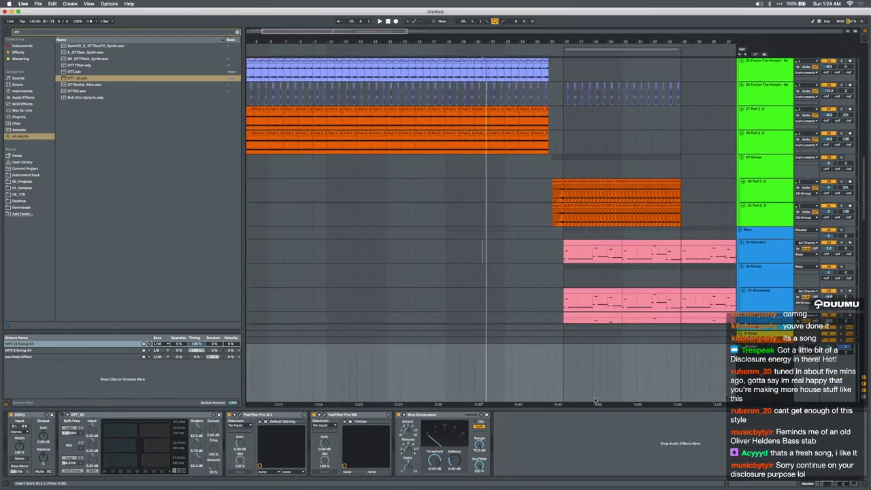
{"action": "key", "text": "a"}
{"action": "key", "text": "minus"}
{"action": "scroll", "coordinate": [417, 362], "scroll_direction": "down", "scroll_amount": 1}
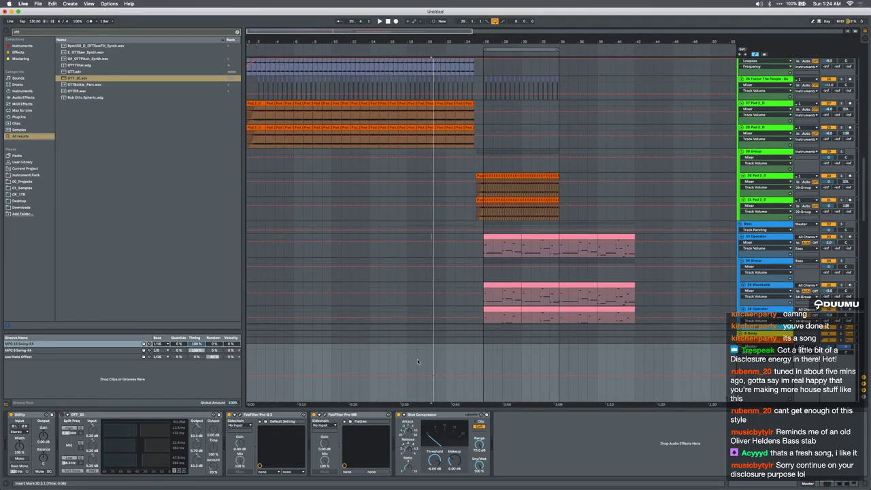
{"action": "scroll", "coordinate": [418, 362], "scroll_direction": "up", "scroll_amount": 5}
{"action": "scroll", "coordinate": [500, 279], "scroll_direction": "down", "scroll_amount": 8}
{"action": "scroll", "coordinate": [500, 279], "scroll_direction": "right", "scroll_amount": 2}
{"action": "scroll", "coordinate": [500, 279], "scroll_direction": "up", "scroll_amount": 1}
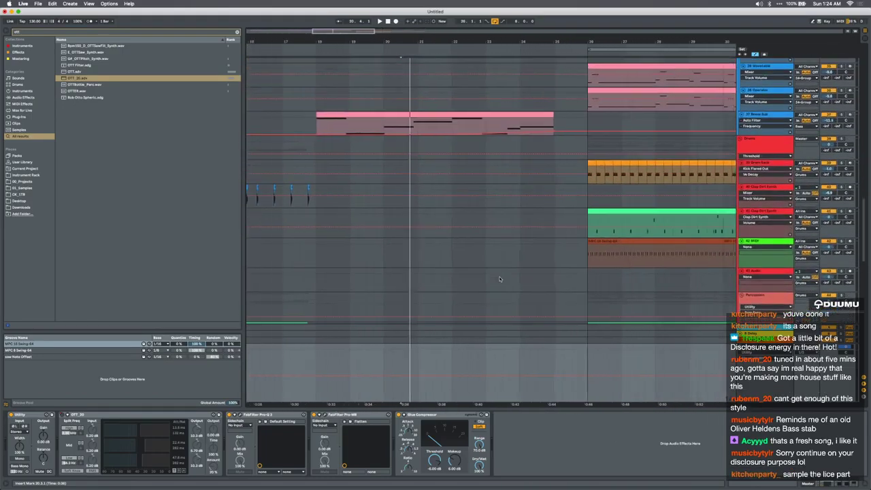
{"action": "scroll", "coordinate": [499, 279], "scroll_direction": "down", "scroll_amount": 2}
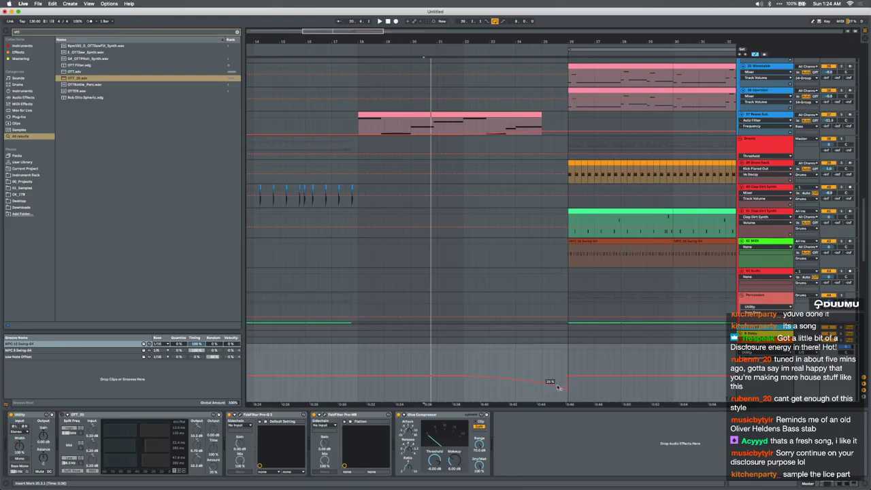
{"action": "left_click_drag", "start_coordinate": [561, 392], "coordinate": [542, 391]}
{"action": "key", "text": "space"}
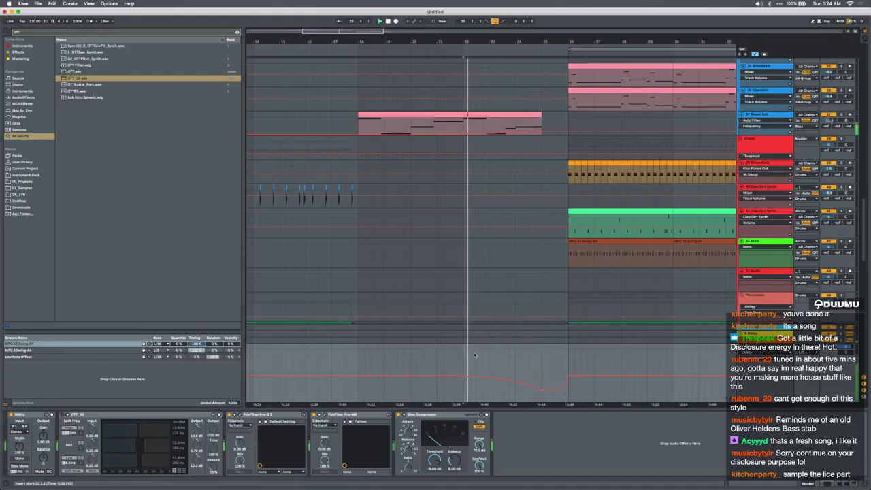
{"action": "key", "text": "a"}
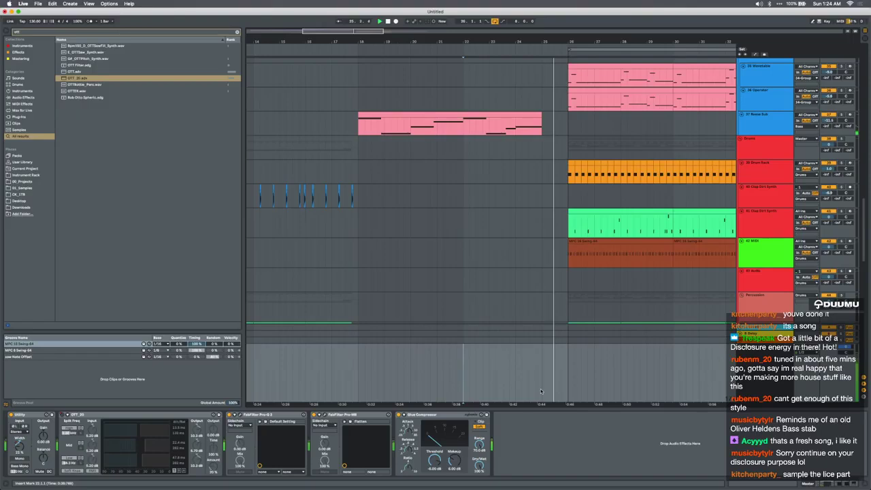
Duplicate the Drums group's eight bars from bar 26 to 34 and loop the full section from bar 26 to 42
{"action": "left_click", "coordinate": [583, 249]}
{"action": "scroll", "coordinate": [583, 247], "scroll_direction": "right", "scroll_amount": 2}
{"action": "scroll", "coordinate": [583, 246], "scroll_direction": "down", "scroll_amount": 5}
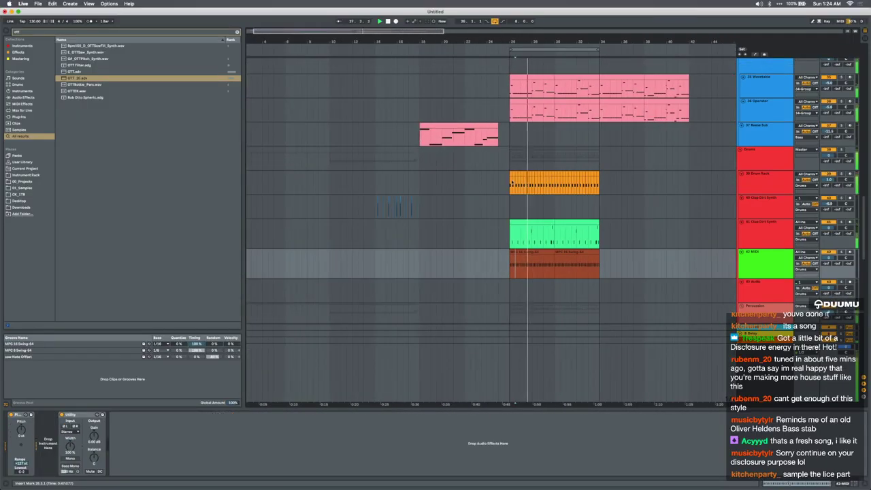
{"action": "left_click_drag", "start_coordinate": [510, 159], "coordinate": [600, 158]}
{"action": "key", "text": "super+c"}
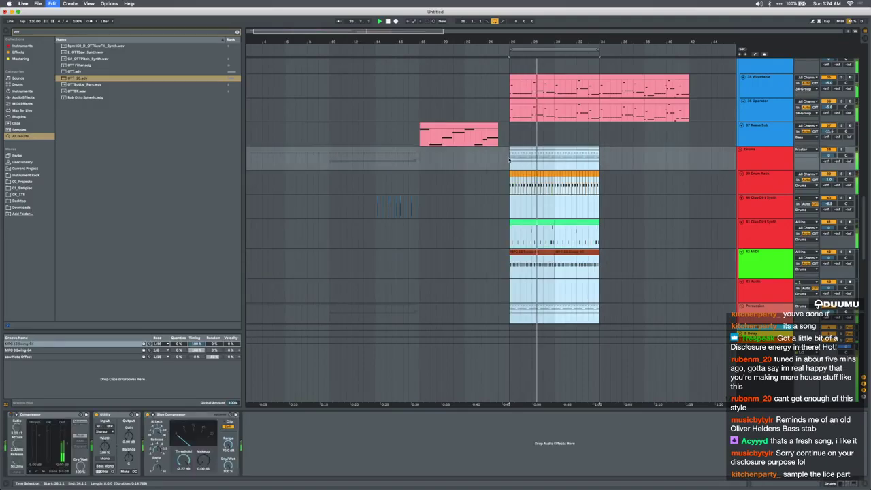
{"action": "key", "text": "super+d"}
{"action": "left_click", "coordinate": [508, 160], "text": "shift"}
{"action": "key", "text": "super+l"}
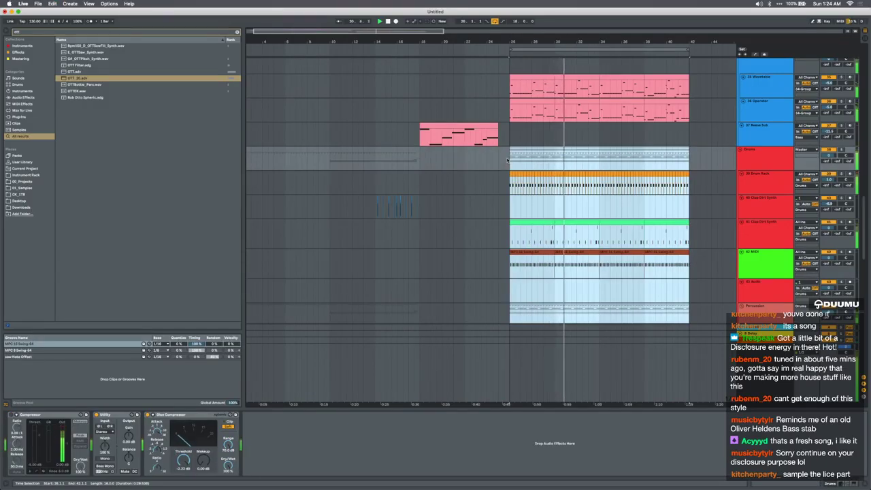
Try removing OTT_20 from the Master while the drop plays, and undo the removal
{"action": "left_click", "coordinate": [763, 373]}
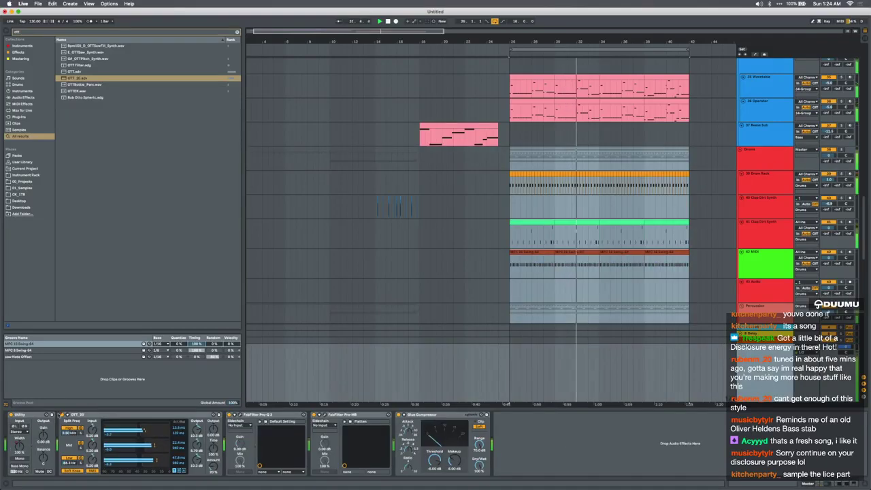
{"action": "left_click", "coordinate": [83, 415]}
{"action": "key", "text": "Delete"}
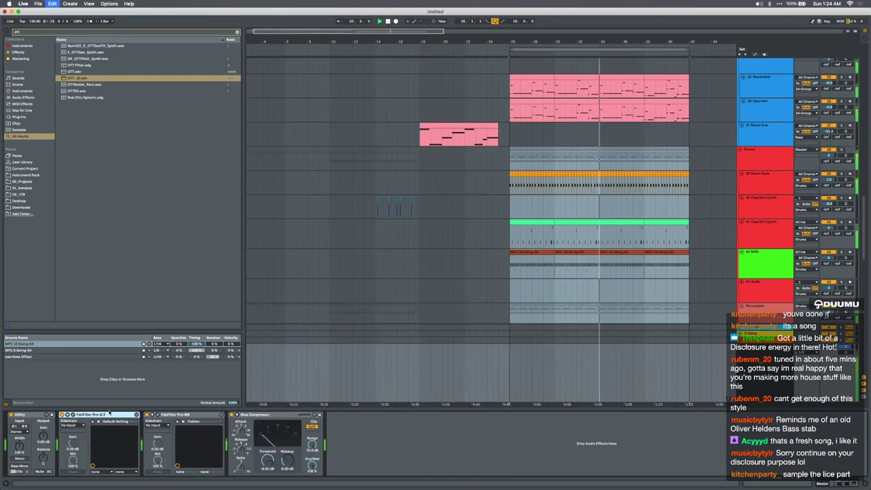
{"action": "key", "text": "super+z"}
Duplicate the SC track's eight-bar clip starting at bar 26 so the sidechain pattern runs to bar 42
{"action": "scroll", "coordinate": [498, 62], "scroll_direction": "up", "scroll_amount": 10}
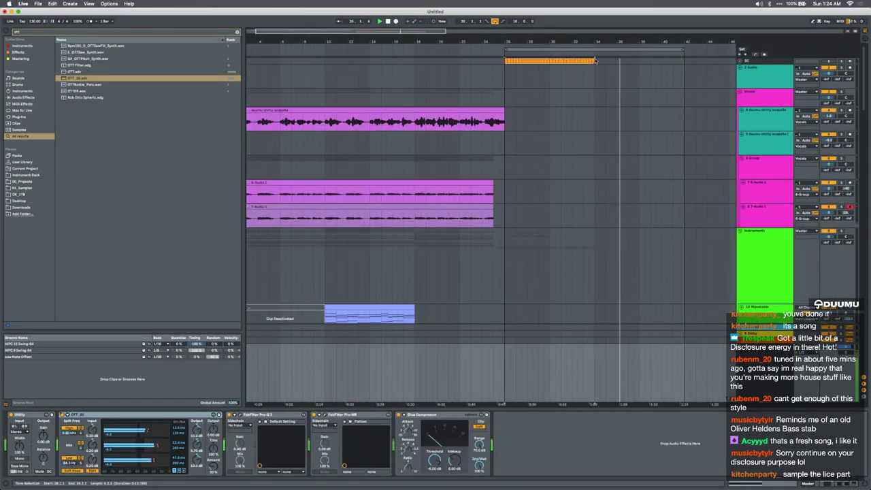
{"action": "left_click", "coordinate": [591, 61]}
{"action": "key", "text": "super+d"}
Duplicate the four-bar chopped acapella and Foster The People clips from bar 26 three times to fill the drop to bar 42
{"action": "scroll", "coordinate": [560, 173], "scroll_direction": "down", "scroll_amount": 8}
{"action": "scroll", "coordinate": [560, 173], "scroll_direction": "down", "scroll_amount": 5}
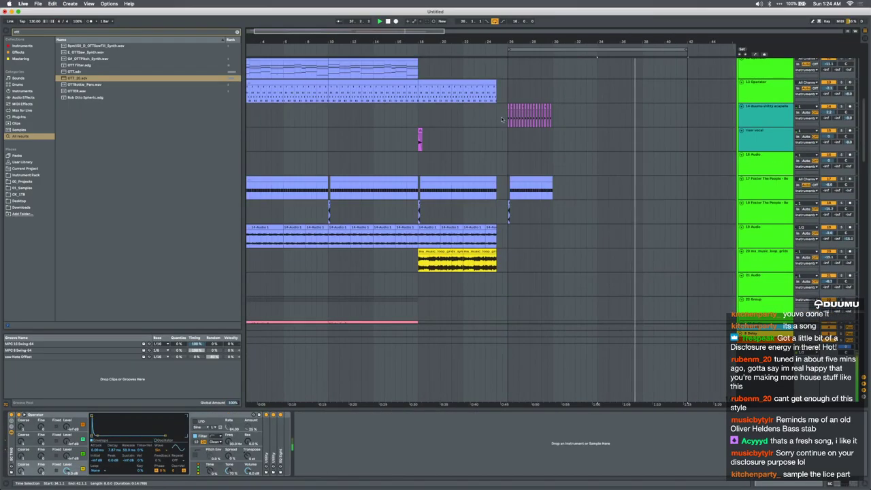
{"action": "left_click_drag", "start_coordinate": [510, 106], "coordinate": [607, 310]}
{"action": "key", "text": "super+d"}
{"action": "key", "text": "super+d"}
{"action": "key", "text": "super+d"}
Duplicate bars 26 to 34 of the lower Foster The People track and the grouped Pad 2_D clips to bar 42
{"action": "scroll", "coordinate": [554, 216], "scroll_direction": "down", "scroll_amount": 7}
{"action": "scroll", "coordinate": [554, 216], "scroll_direction": "down", "scroll_amount": 6}
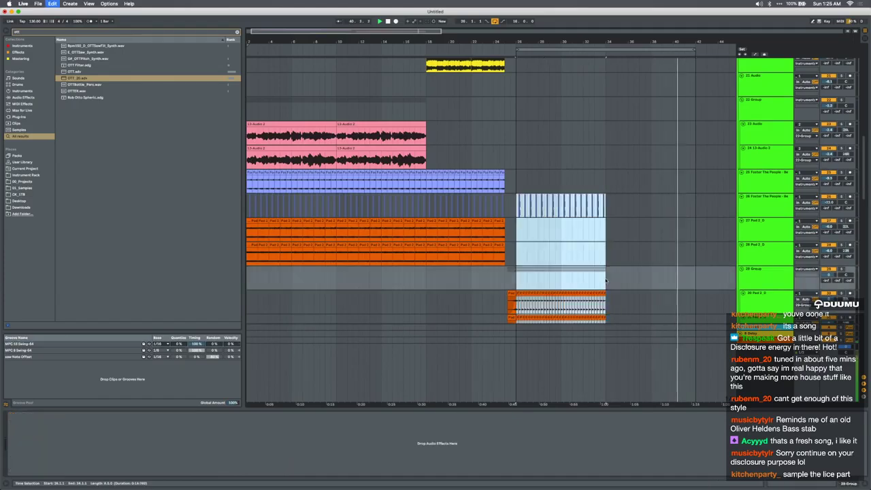
{"action": "key", "text": "super+d"}
Raise the volume of the Bass group's first Operator track and play the transition into the drop from bar 23
{"action": "scroll", "coordinate": [609, 250], "scroll_direction": "down", "scroll_amount": 10}
{"action": "scroll", "coordinate": [609, 249], "scroll_direction": "right", "scroll_amount": 2}
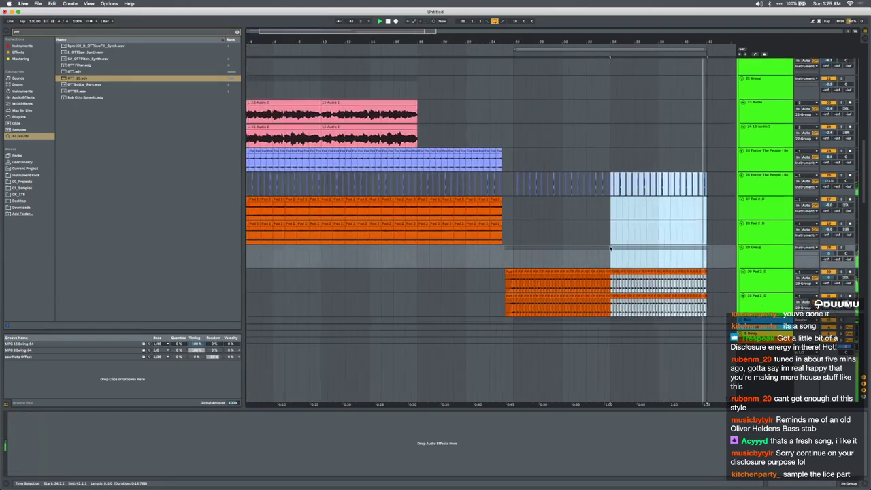
{"action": "left_click_drag", "start_coordinate": [828, 202], "coordinate": [828, 194]}
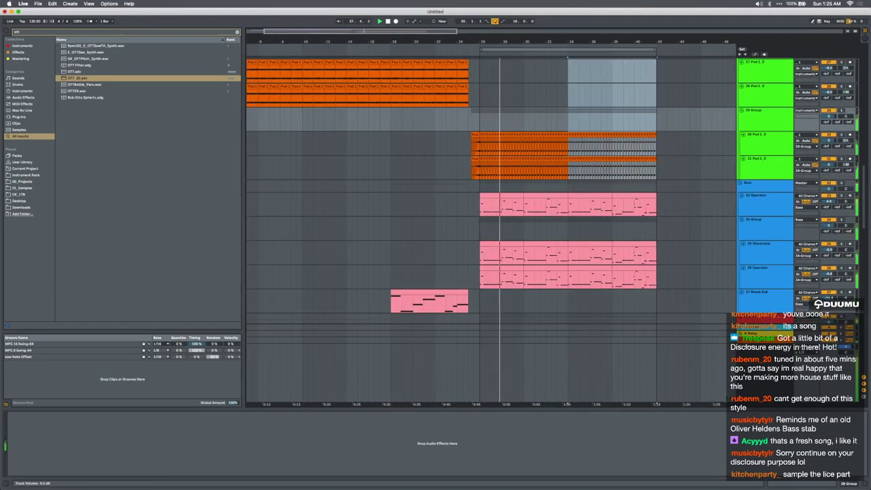
{"action": "left_click", "coordinate": [764, 367]}
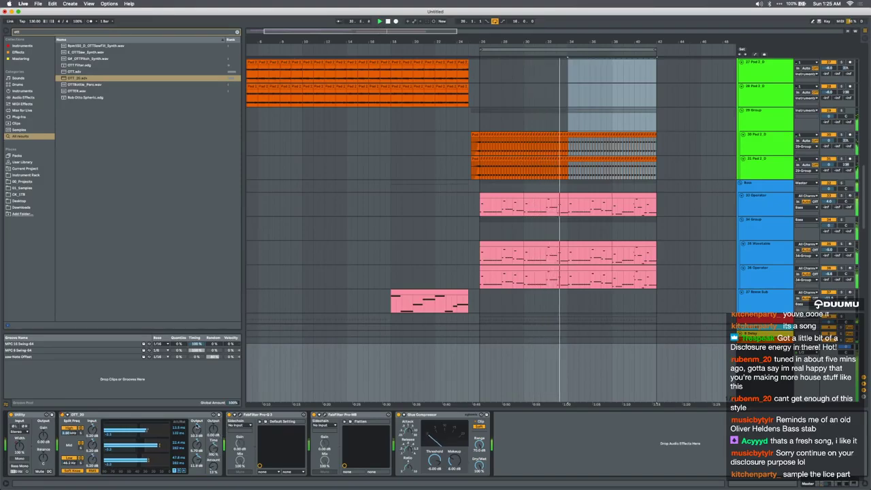
{"action": "left_click", "coordinate": [486, 341]}
{"action": "left_click", "coordinate": [481, 354]}
{"action": "left_click", "coordinate": [447, 358]}
{"action": "key", "text": "space"}
{"action": "key", "text": "space"}
Insert a MIDI track directly below the chopped acapella track in the Instruments group
{"action": "scroll", "coordinate": [582, 217], "scroll_direction": "up", "scroll_amount": 10}
{"action": "scroll", "coordinate": [581, 216], "scroll_direction": "up", "scroll_amount": 3}
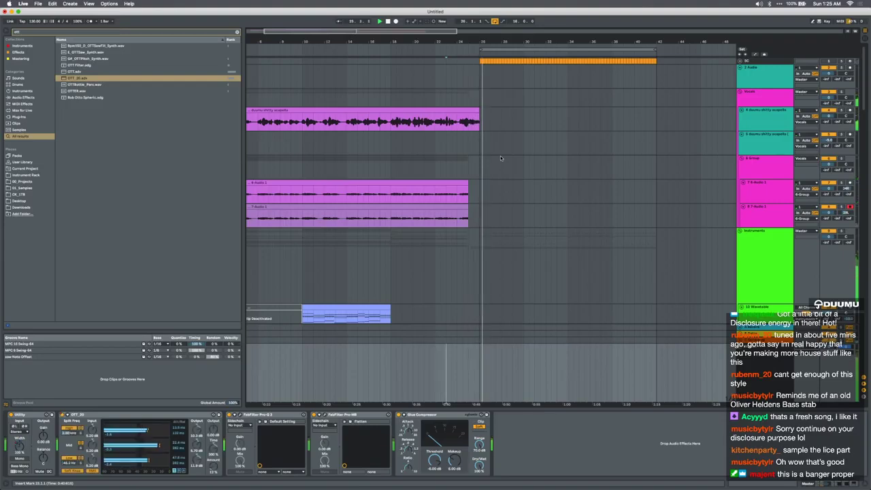
{"action": "scroll", "coordinate": [504, 283], "scroll_direction": "down", "scroll_amount": 10}
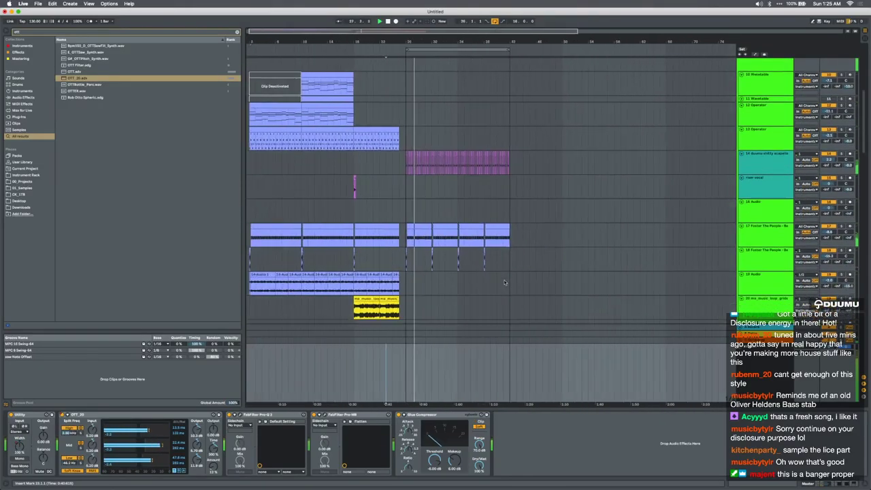
{"action": "scroll", "coordinate": [504, 283], "scroll_direction": "left", "scroll_amount": 5}
{"action": "scroll", "coordinate": [505, 282], "scroll_direction": "up", "scroll_amount": 3}
{"action": "scroll", "coordinate": [507, 283], "scroll_direction": "down", "scroll_amount": 2}
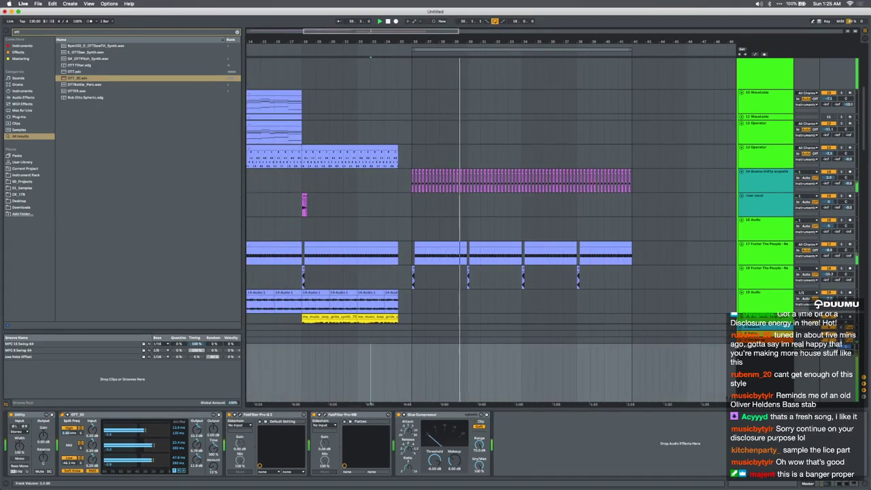
{"action": "left_click", "coordinate": [772, 174]}
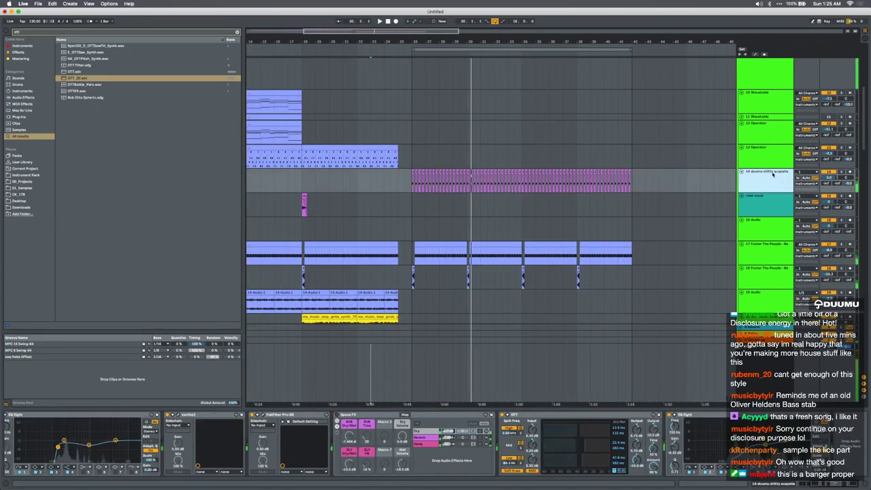
{"action": "key", "text": "super+shift+t"}
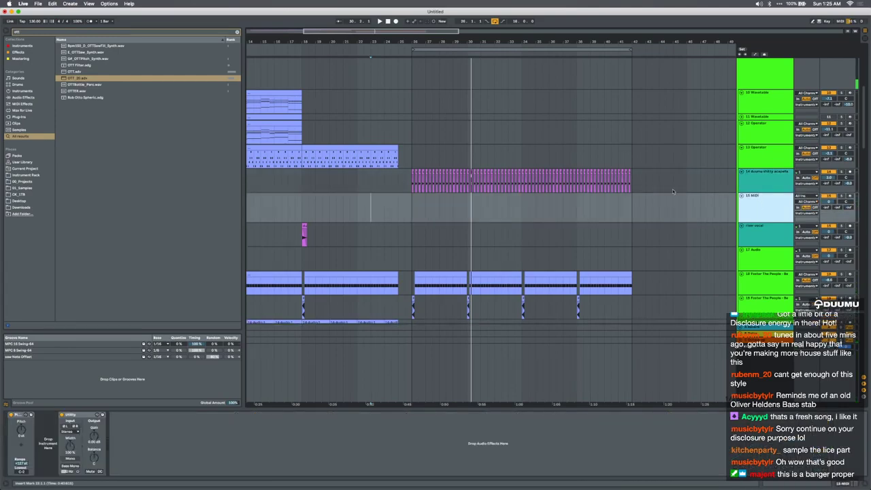
Copy the main duumu shitty acapella track and paste a duplicate below it in the Vocals group
{"action": "scroll", "coordinate": [451, 171], "scroll_direction": "up", "scroll_amount": 8}
{"action": "left_click", "coordinate": [772, 116]}
{"action": "left_click", "coordinate": [772, 115]}
{"action": "key", "text": "super+c"}
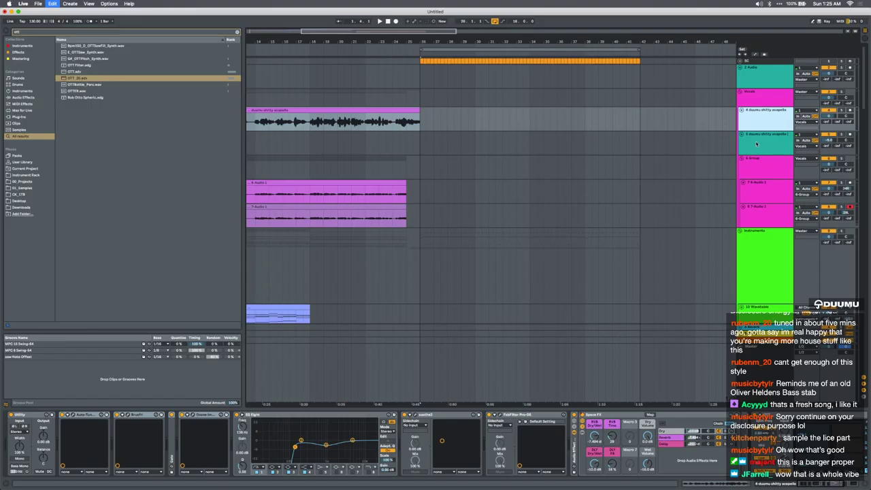
{"action": "key", "text": "super+v"}
Freeze and flatten the duplicated acapella track with its full effects chain
{"action": "right_click", "coordinate": [760, 146]}
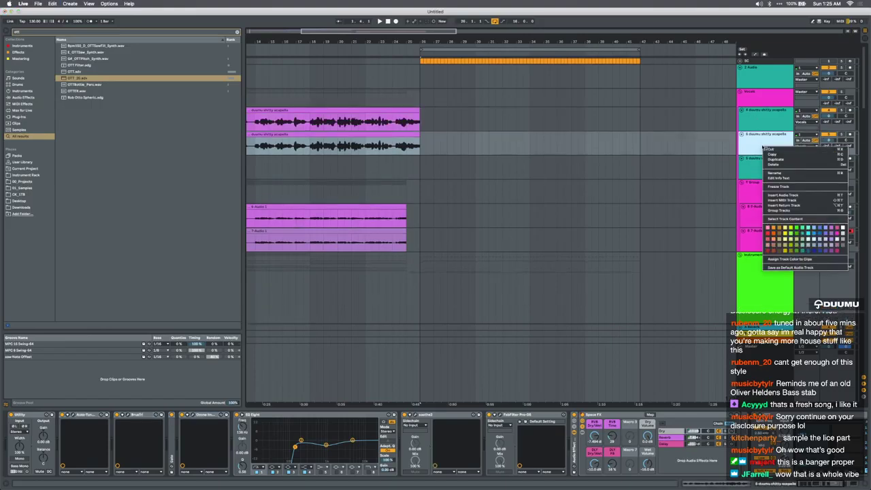
{"action": "left_click", "coordinate": [781, 186]}
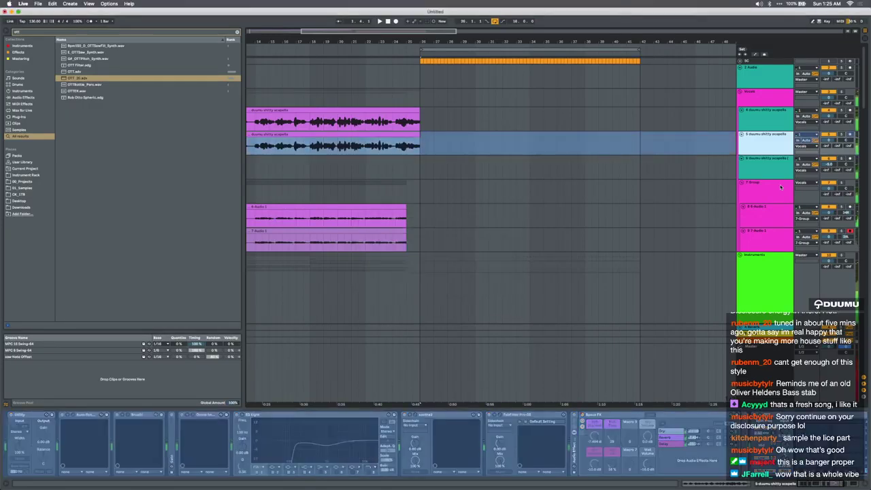
{"action": "right_click", "coordinate": [769, 136]}
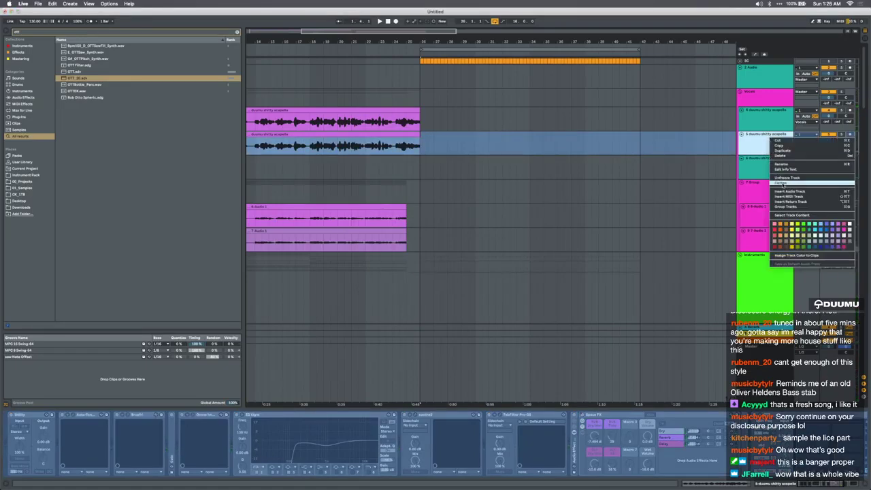
{"action": "left_click", "coordinate": [781, 184]}
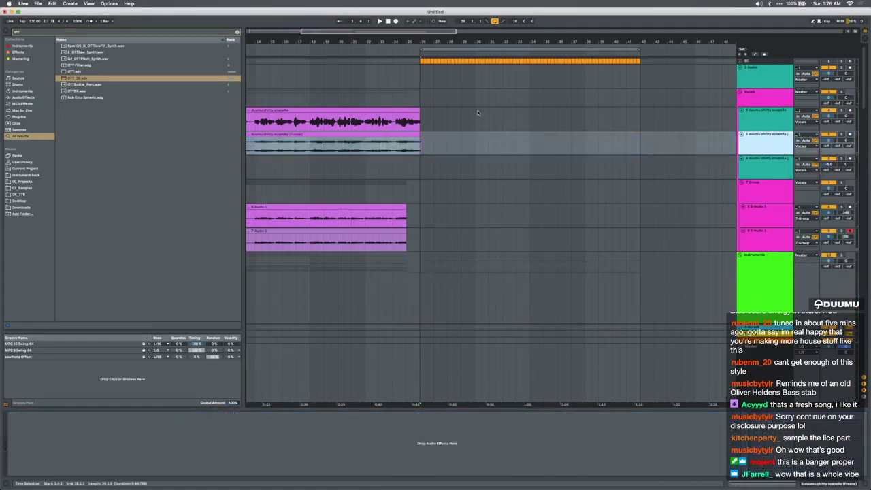
Undo the flattening of the duplicated acapella track
{"action": "left_click", "coordinate": [442, 144]}
{"action": "scroll", "coordinate": [452, 152], "scroll_direction": "left", "scroll_amount": 3}
{"action": "key", "text": "super+c"}
{"action": "left_click", "coordinate": [770, 134]}
{"action": "key", "text": "super+d"}
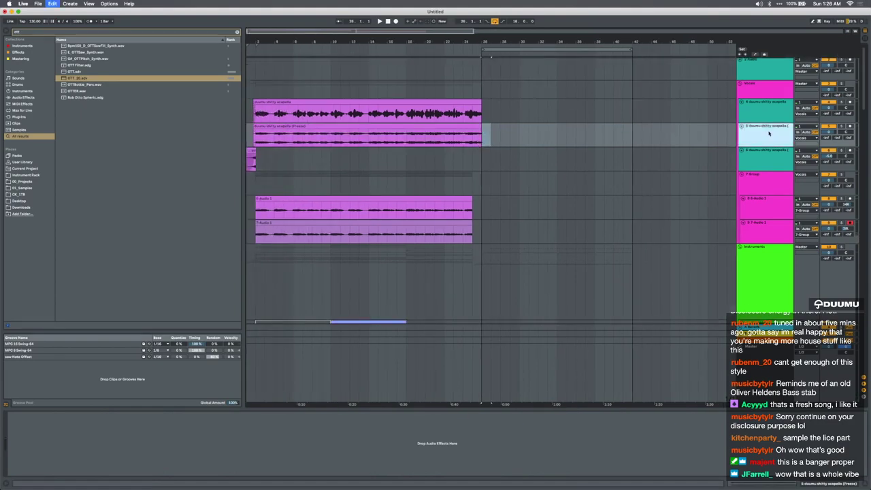
{"action": "left_click", "coordinate": [769, 133]}
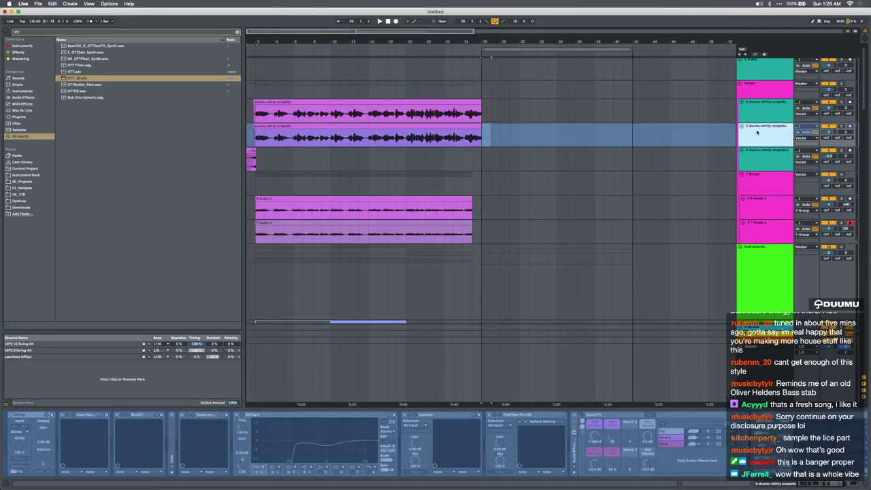
{"action": "left_click", "coordinate": [756, 116]}
{"action": "left_click", "coordinate": [755, 136]}
{"action": "scroll", "coordinate": [477, 207], "scroll_direction": "down", "scroll_amount": 10}
{"action": "left_click", "coordinate": [477, 207]}
{"action": "scroll", "coordinate": [477, 201], "scroll_direction": "up", "scroll_amount": 10}
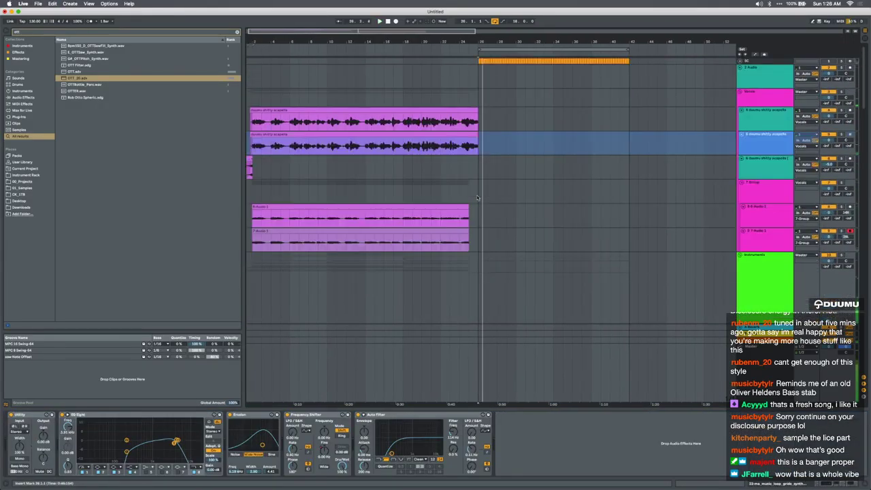
Unfreeze the duplicated acapella track and remove the Space FX rack from its device chain
{"action": "right_click", "coordinate": [770, 141]}
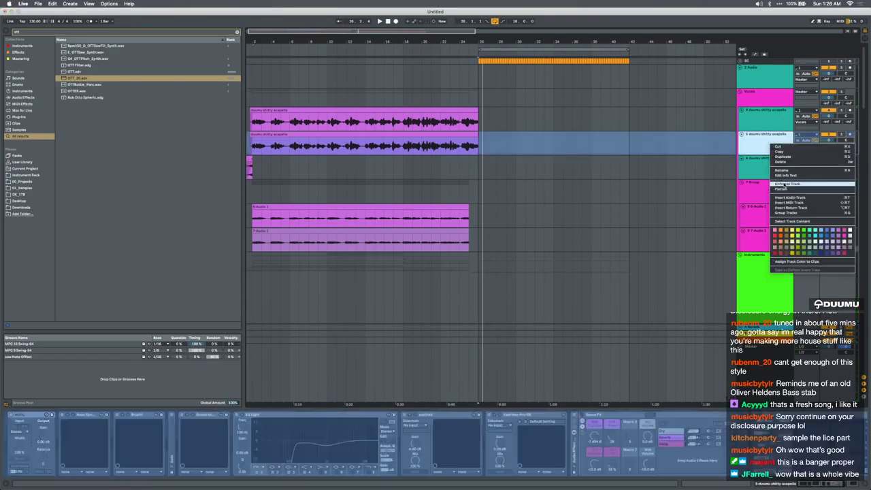
{"action": "left_click", "coordinate": [785, 183]}
{"action": "key", "text": "XF86AudioLowerVolume"}
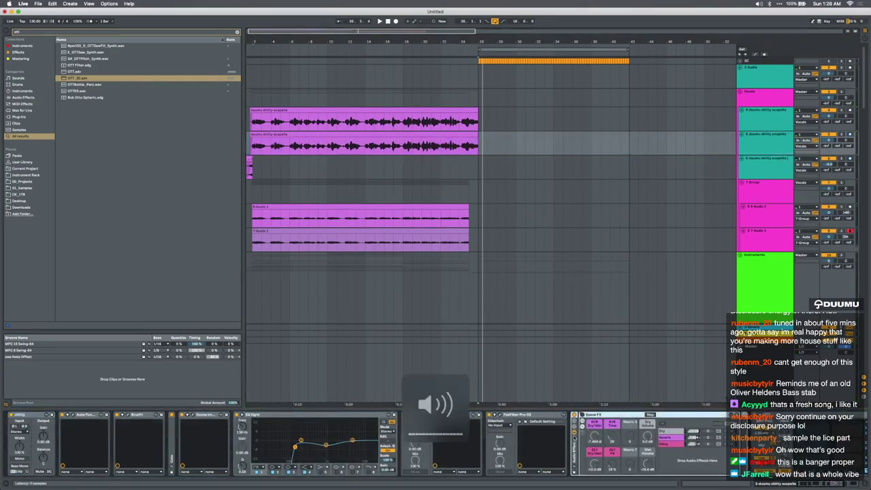
Freeze the duplicated acapella track without Space FX and flatten it to audio
{"action": "right_click", "coordinate": [769, 135]}
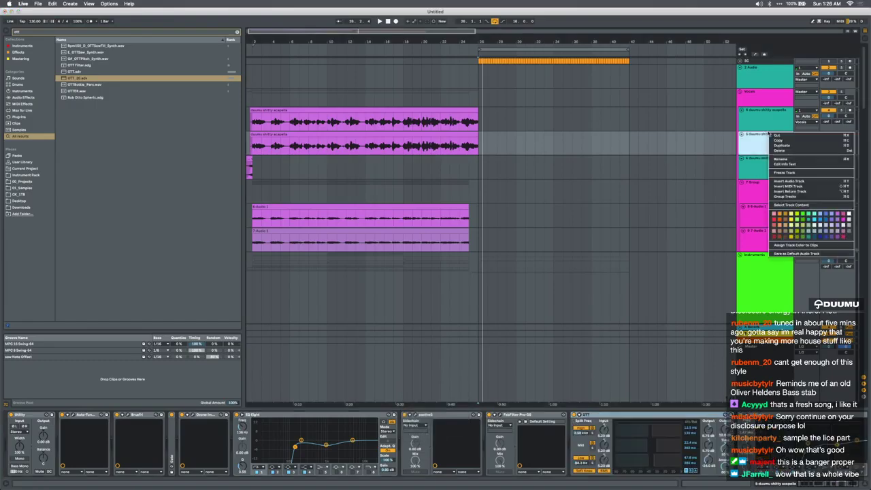
{"action": "left_click", "coordinate": [783, 172]}
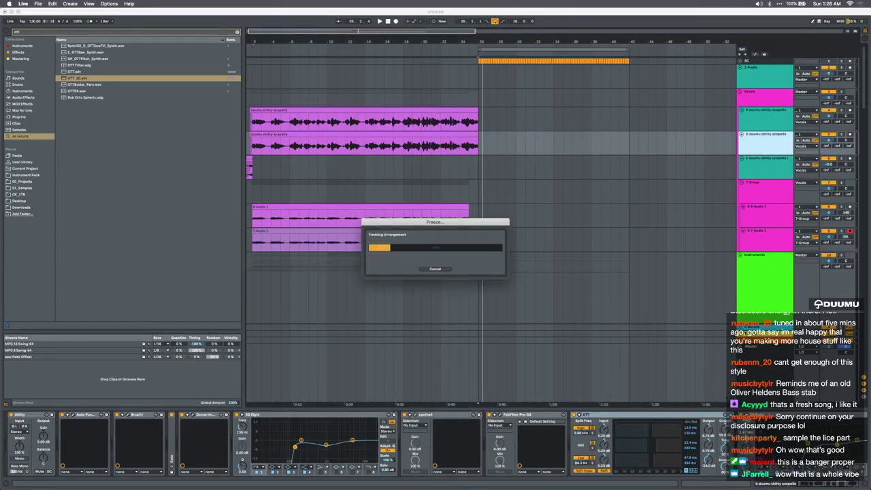
{"action": "key", "text": "ctrl+Up"}
{"action": "key", "text": "ctrl+Up"}
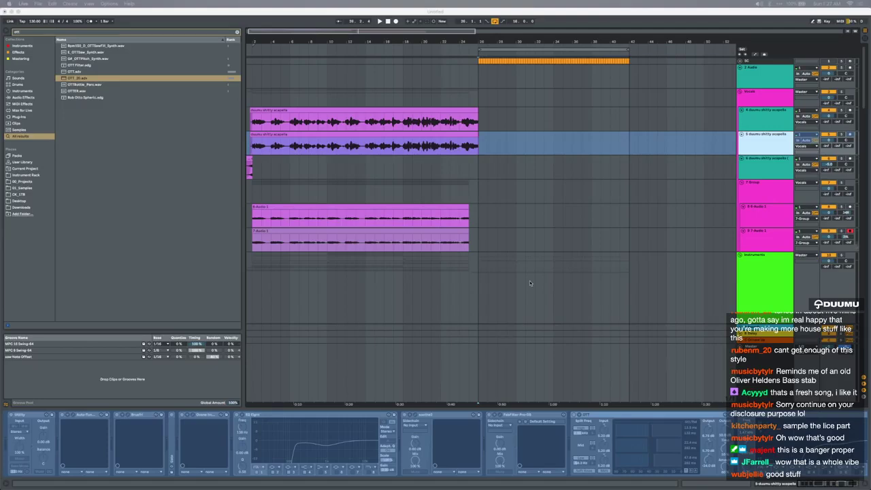
{"action": "right_click", "coordinate": [759, 142]}
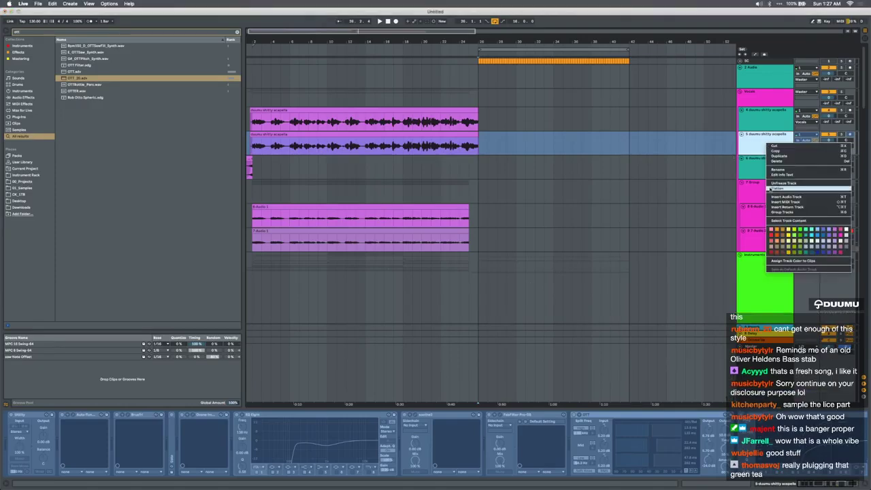
{"action": "left_click", "coordinate": [774, 188]}
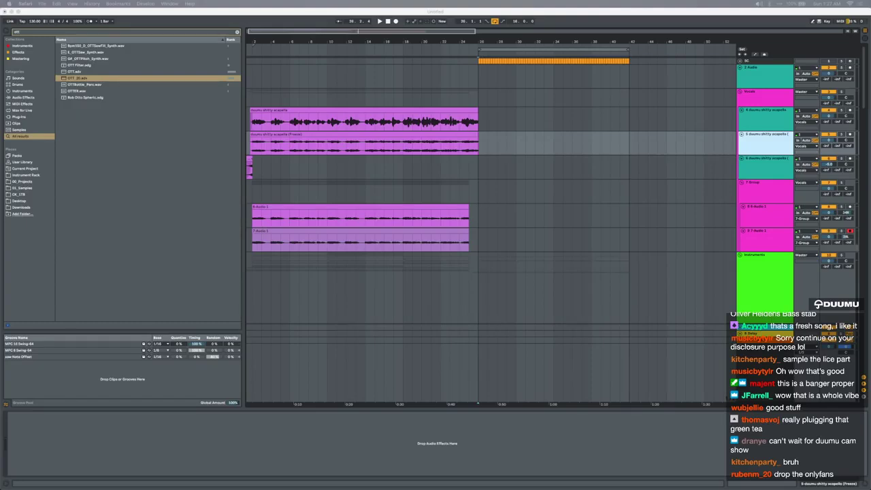
Load the flattened acapella clip into a Simpler on the empty MIDI track below the chopped acapella
{"action": "left_click", "coordinate": [484, 145]}
{"action": "scroll", "coordinate": [484, 144], "scroll_direction": "down", "scroll_amount": 1}
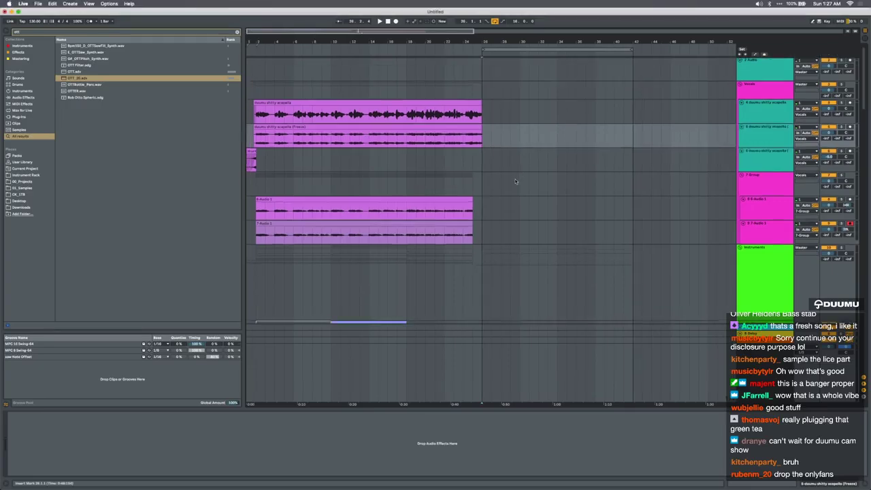
{"action": "left_click", "coordinate": [760, 142]}
{"action": "scroll", "coordinate": [575, 166], "scroll_direction": "down", "scroll_amount": 10}
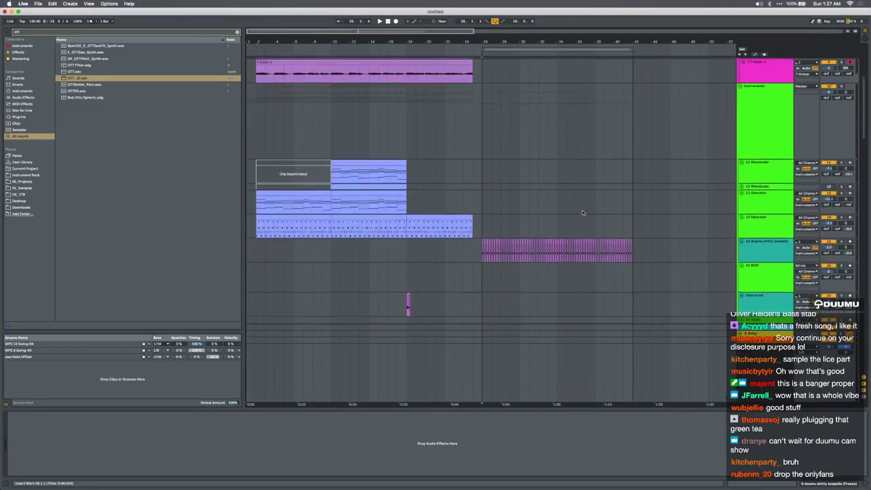
{"action": "scroll", "coordinate": [632, 201], "scroll_direction": "down", "scroll_amount": 5}
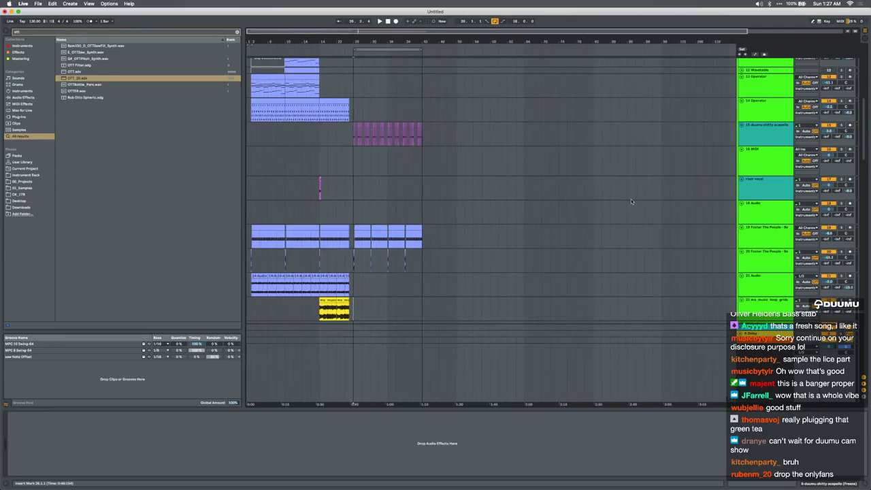
{"action": "scroll", "coordinate": [632, 201], "scroll_direction": "up", "scroll_amount": 1}
{"action": "left_click", "coordinate": [633, 200]}
{"action": "scroll", "coordinate": [402, 364], "scroll_direction": "up", "scroll_amount": 5}
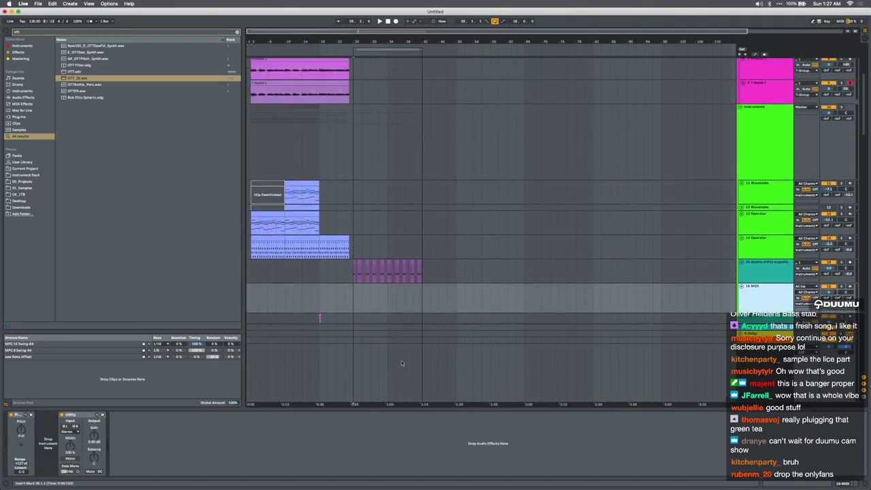
{"action": "scroll", "coordinate": [459, 206], "scroll_direction": "up", "scroll_amount": 7}
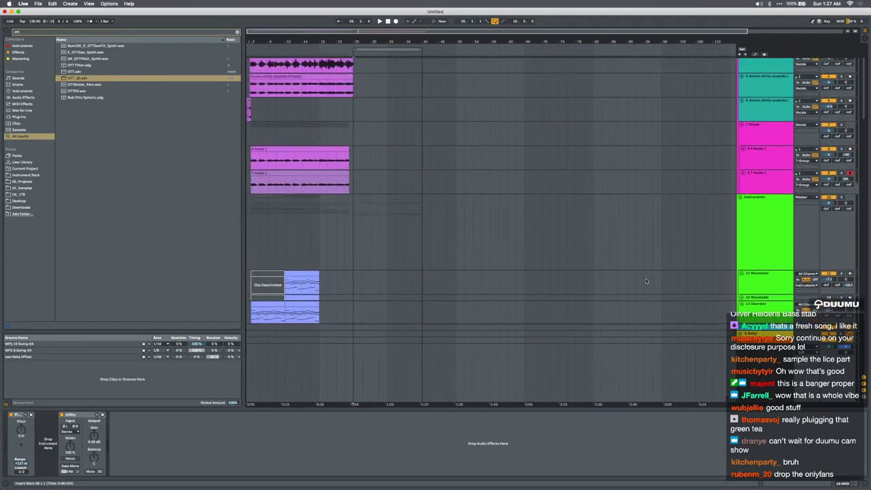
{"action": "left_click", "coordinate": [308, 141]}
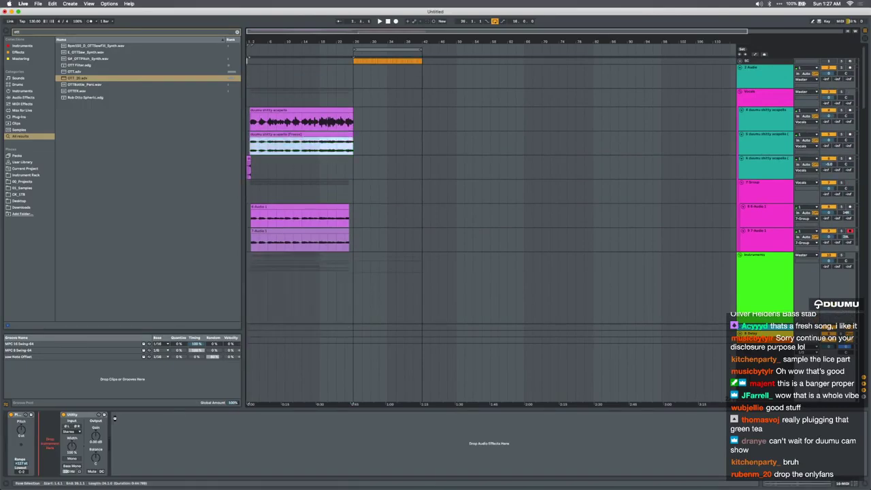
{"action": "left_click_drag", "start_coordinate": [114, 419], "coordinate": [114, 419]}
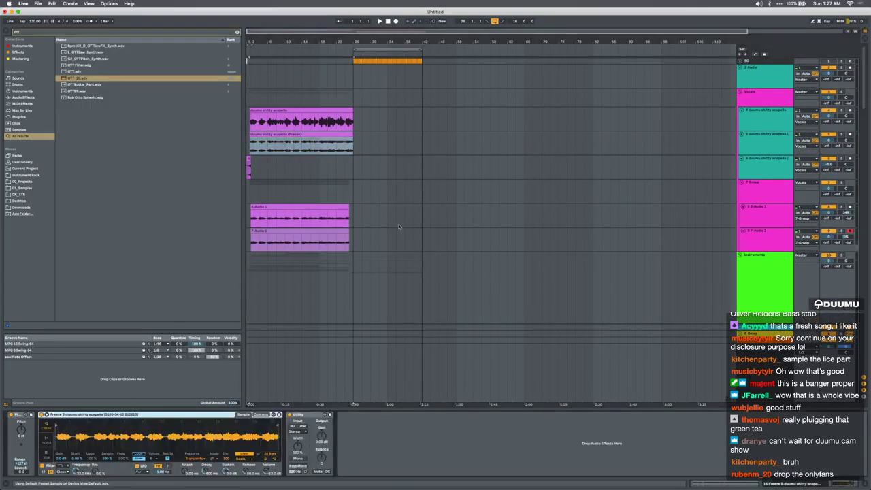
Switch the Simpler holding the flattened acapella to Slice mode by transients and set the slice sensitivity to 75 %
{"action": "scroll", "coordinate": [422, 210], "scroll_direction": "down", "scroll_amount": 3}
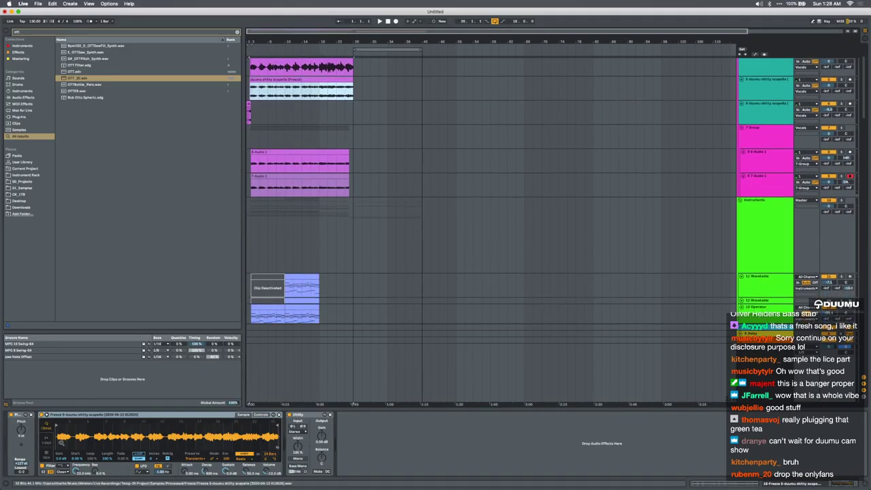
{"action": "left_click_drag", "start_coordinate": [62, 435], "coordinate": [80, 435]}
{"action": "mouse_move", "coordinate": [56, 427]}
{"action": "left_mouse_down"}
{"action": "mouse_move", "coordinate": [79, 426]}
{"action": "mouse_move", "coordinate": [78, 439]}
{"action": "mouse_move", "coordinate": [92, 442]}
{"action": "mouse_move", "coordinate": [183, 438]}
{"action": "mouse_move", "coordinate": [157, 433]}
{"action": "left_mouse_up"}
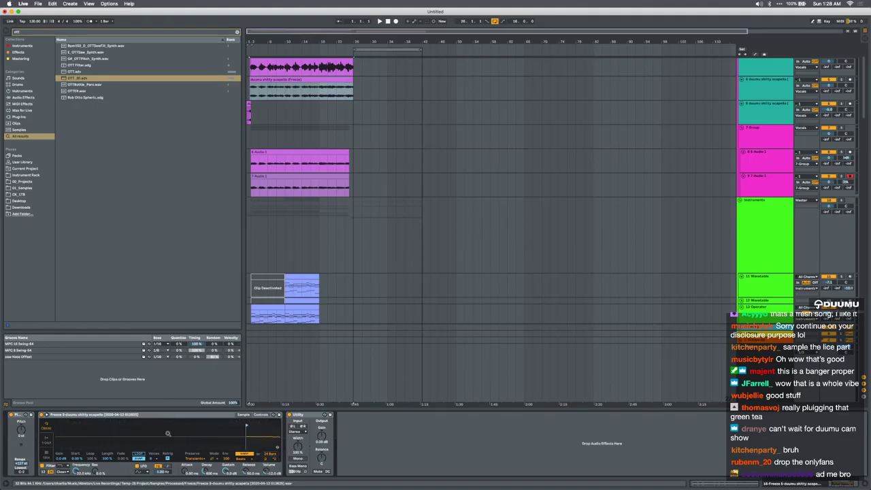
{"action": "left_click_drag", "start_coordinate": [262, 432], "coordinate": [101, 431]}
{"action": "left_click", "coordinate": [46, 453]}
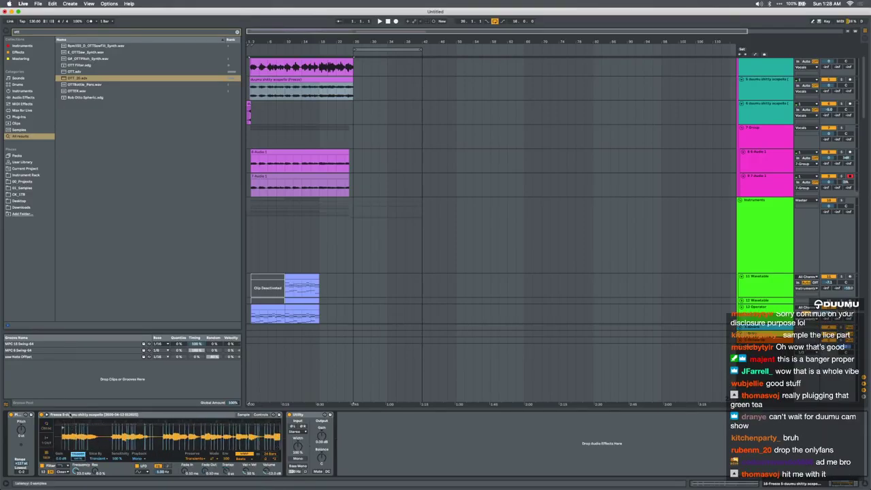
{"action": "left_click", "coordinate": [71, 415]}
{"action": "left_click_drag", "start_coordinate": [127, 446], "coordinate": [115, 461]}
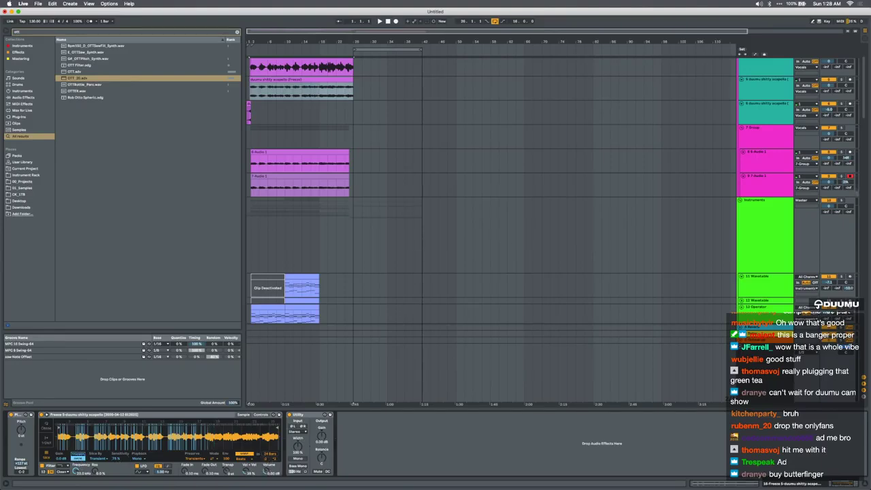
Create an empty 8-bar MIDI clip on the sliced Simpler track at the start of the drop's loop region
{"action": "scroll", "coordinate": [527, 200], "scroll_direction": "down", "scroll_amount": 10}
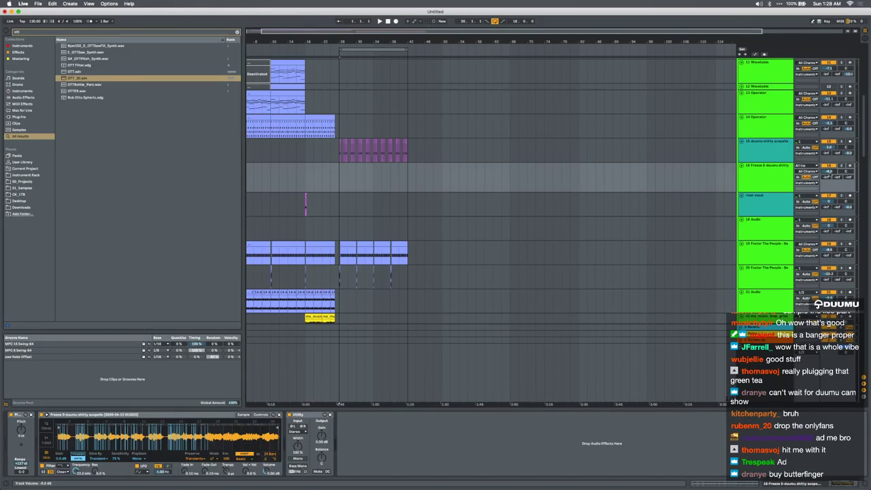
{"action": "scroll", "coordinate": [404, 172], "scroll_direction": "up", "scroll_amount": 8}
{"action": "scroll", "coordinate": [407, 176], "scroll_direction": "down", "scroll_amount": 7}
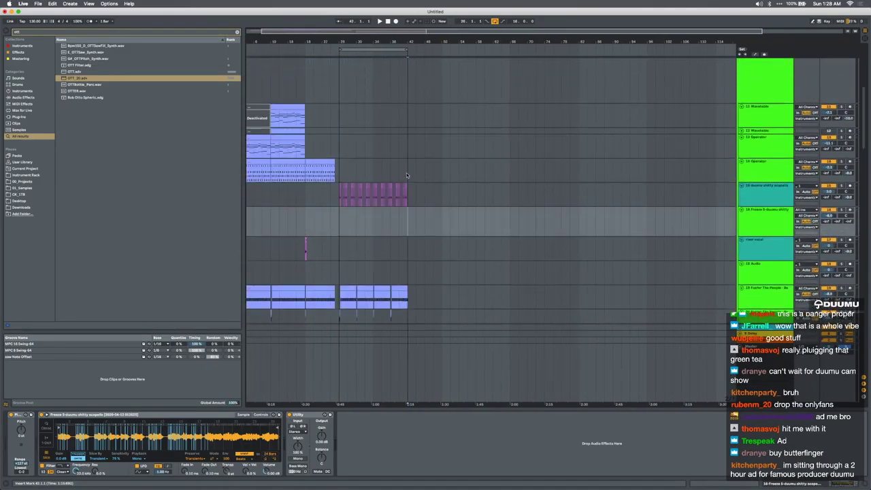
{"action": "scroll", "coordinate": [406, 176], "scroll_direction": "left", "scroll_amount": 2}
{"action": "left_click_drag", "start_coordinate": [354, 219], "coordinate": [387, 219]}
{"action": "key", "text": "super+shift+m"}
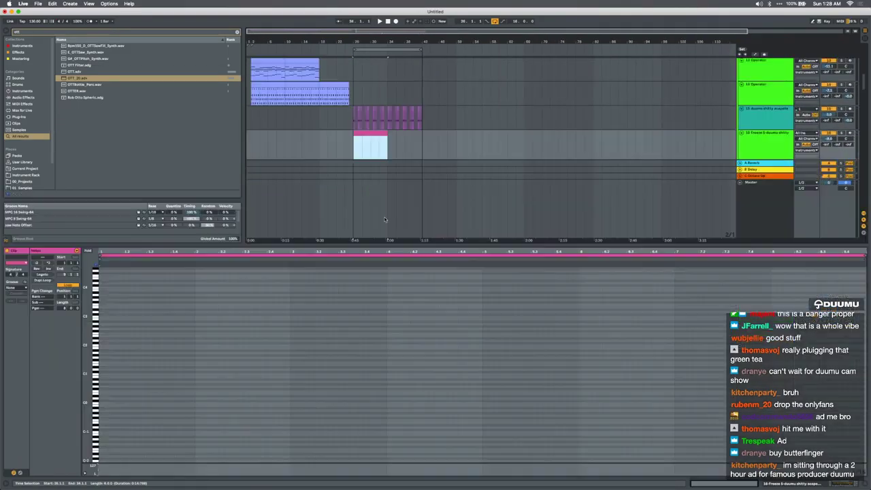
Audition slices around C1 and add the first short vocal-chop note at 1.1.2 in the new clip
{"action": "left_click", "coordinate": [100, 373]}
{"action": "left_click", "coordinate": [97, 371]}
{"action": "left_click", "coordinate": [96, 370]}
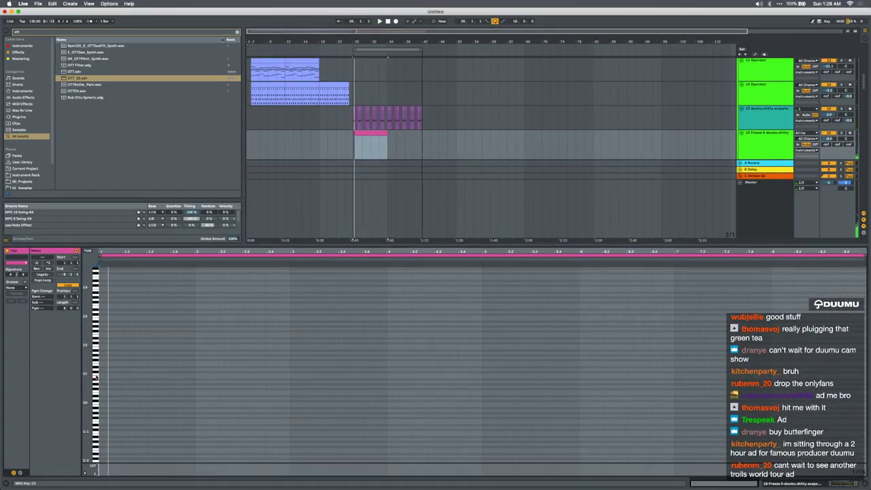
{"action": "double_click", "coordinate": [103, 375]}
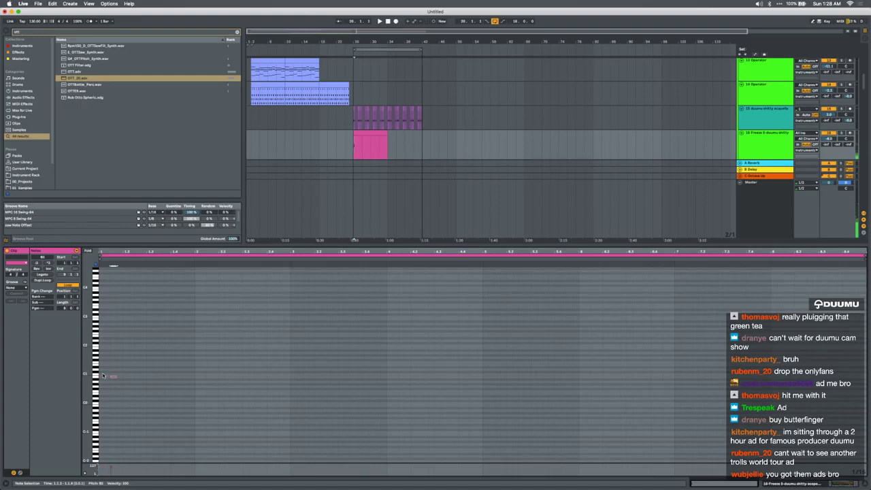
{"action": "key", "text": "space"}
Copy the first chop note to beat 2 at G#3, lengthen it, and add a short third note at C1 before beat 3
{"action": "scroll", "coordinate": [106, 371], "scroll_direction": "up", "scroll_amount": 5}
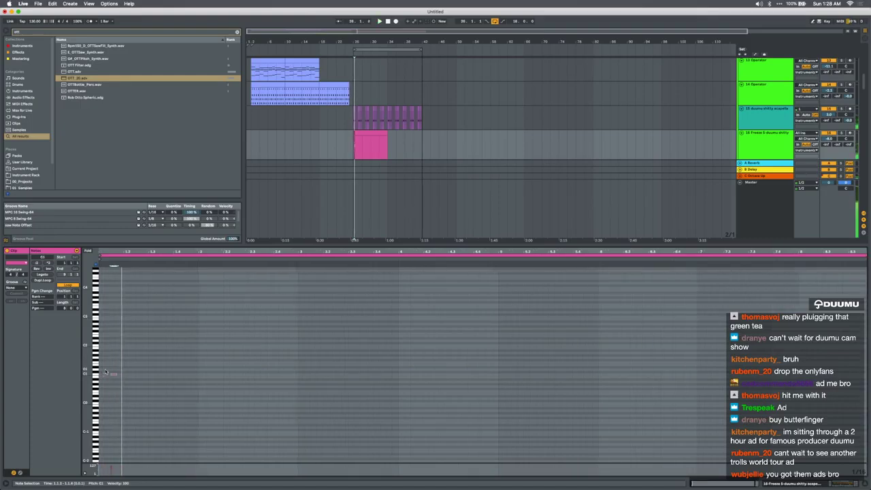
{"action": "scroll", "coordinate": [105, 372], "scroll_direction": "left", "scroll_amount": 2}
{"action": "left_click_drag", "start_coordinate": [145, 381], "coordinate": [185, 300]}
{"action": "key", "text": "space"}
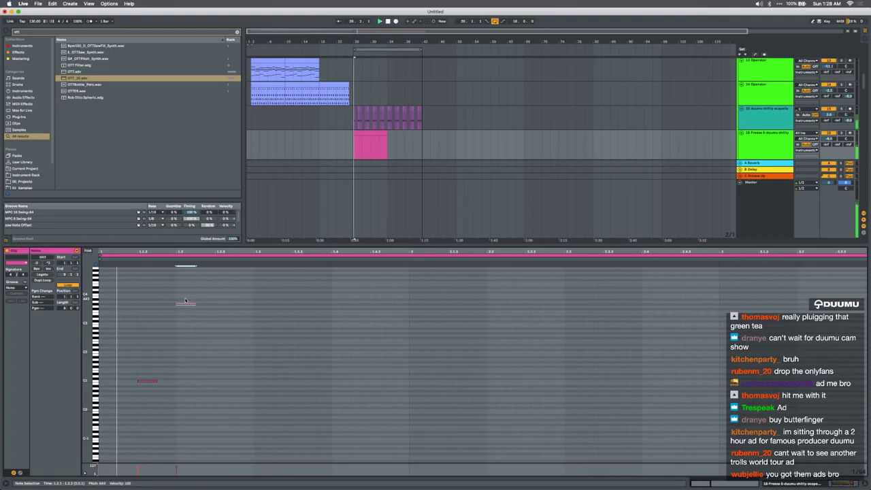
{"action": "left_click_drag", "start_coordinate": [195, 303], "coordinate": [261, 383]}
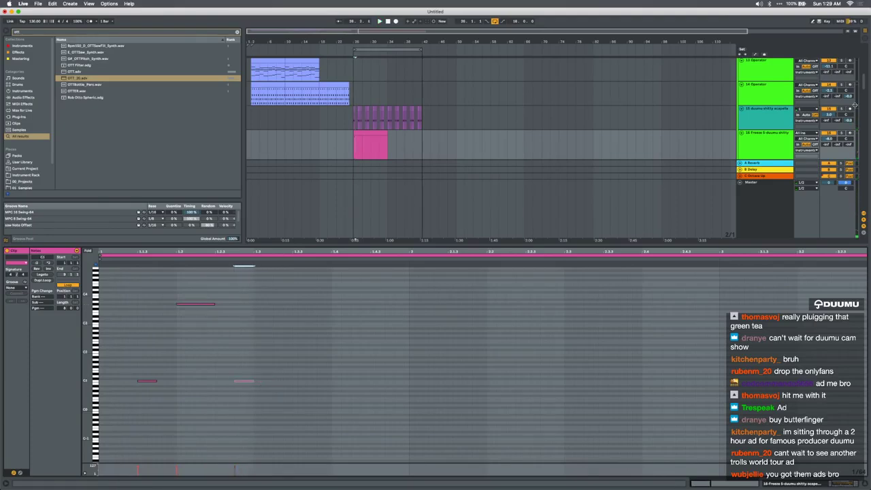
Adjust the vocal-chop track's volume against the playing loop and show its device chain
{"action": "left_click", "coordinate": [831, 139]}
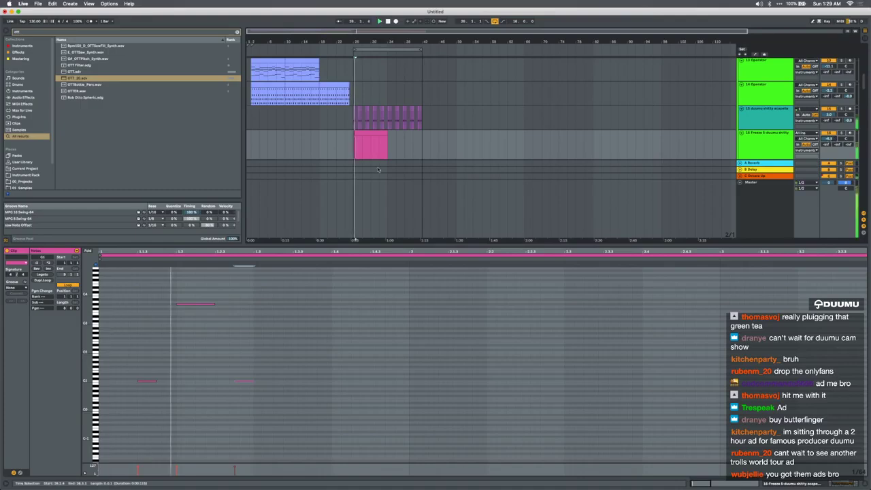
{"action": "left_click", "coordinate": [244, 381]}
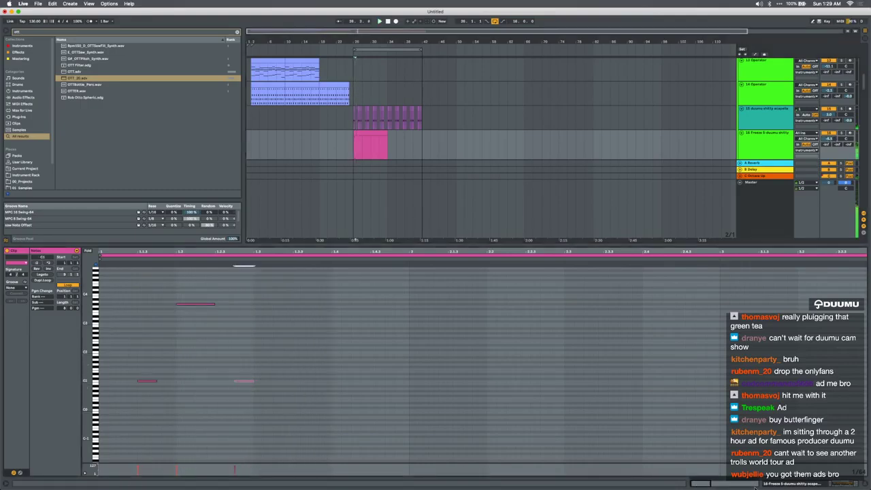
{"action": "left_click", "coordinate": [783, 483]}
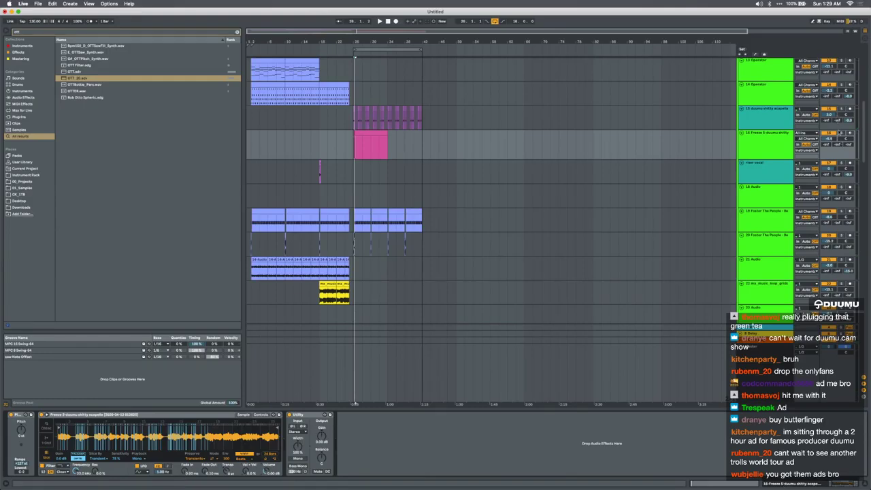
Solo the vocal-chop track and set the Simpler's pitch envelope to +12 st with a very short decay
{"action": "left_click", "coordinate": [840, 133]}
{"action": "key", "text": "space"}
{"action": "left_click", "coordinate": [261, 414]}
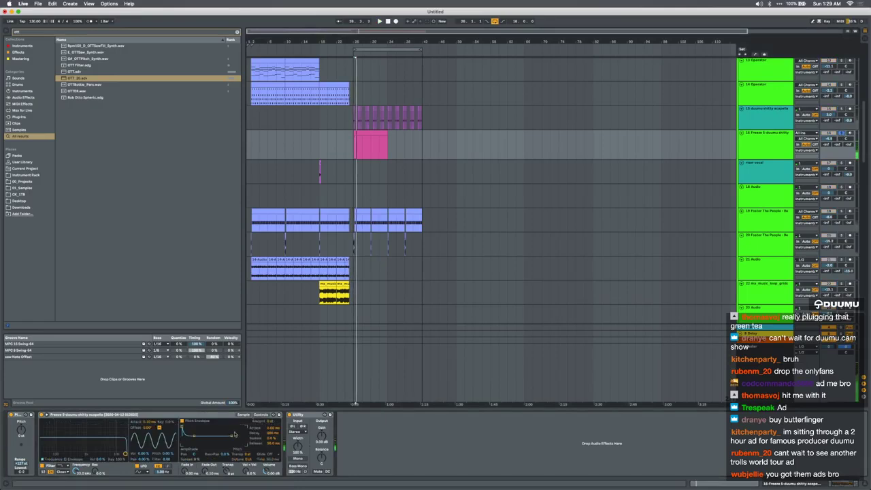
{"action": "left_click_drag", "start_coordinate": [272, 434], "coordinate": [273, 442]}
{"action": "key", "text": "space"}
{"action": "key", "text": "space"}
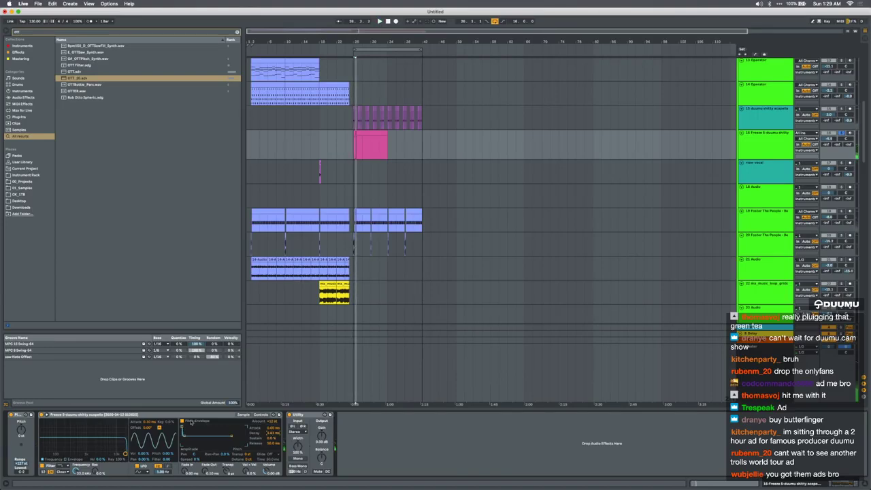
{"action": "left_click", "coordinate": [243, 414]}
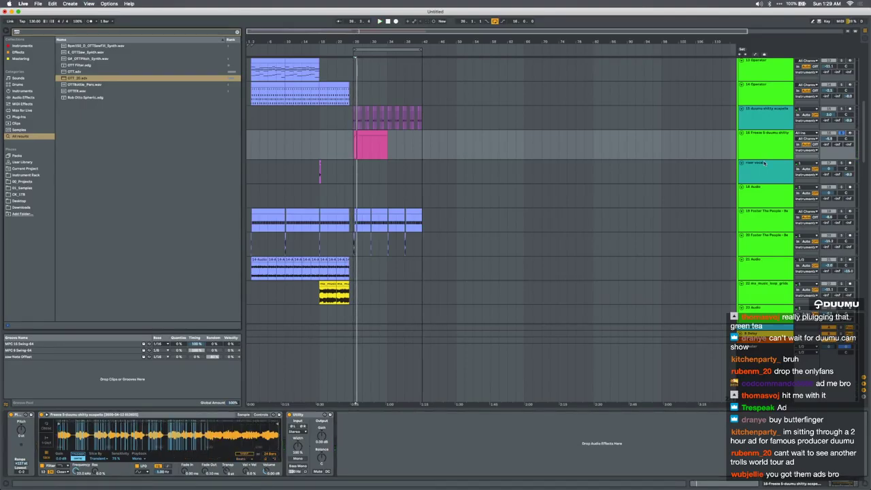
Search the browser for Auto-Tune and load Auto-Tune EFX at the end of the vocal-chop track's device chain
{"action": "key", "text": "super+f"}
{"action": "type", "text": "auto"}
{"action": "key", "text": "super+f"}
{"action": "type", "text": "auto tuning"}
{"action": "key", "text": "BackSpace"}
{"action": "key", "text": "BackSpace"}
{"action": "key", "text": "BackSpace"}
{"action": "key", "text": "BackSpace"}
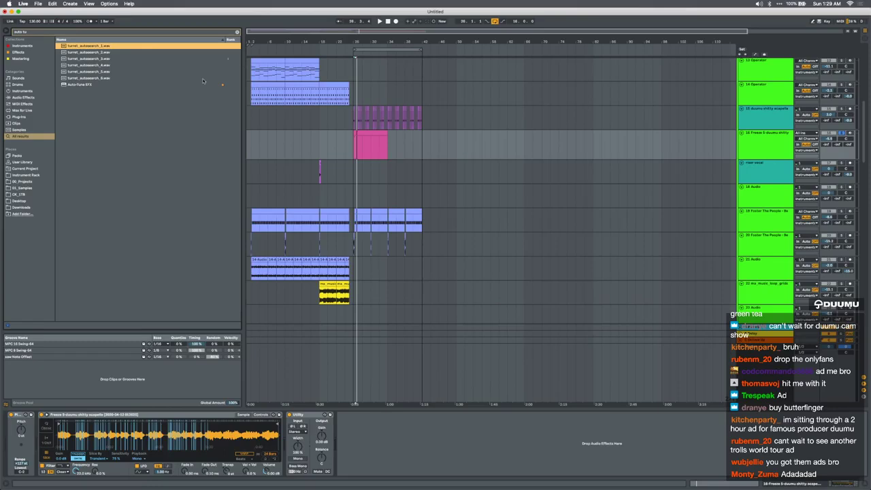
{"action": "left_click", "coordinate": [154, 84]}
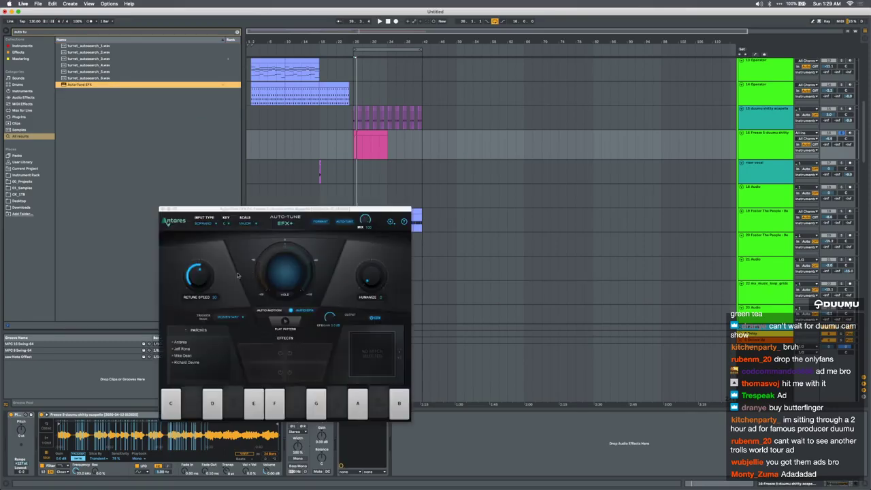
Set Auto-Tune EFX to the key of Bb major with a faster retune speed, and close its window
{"action": "left_click", "coordinate": [227, 223]}
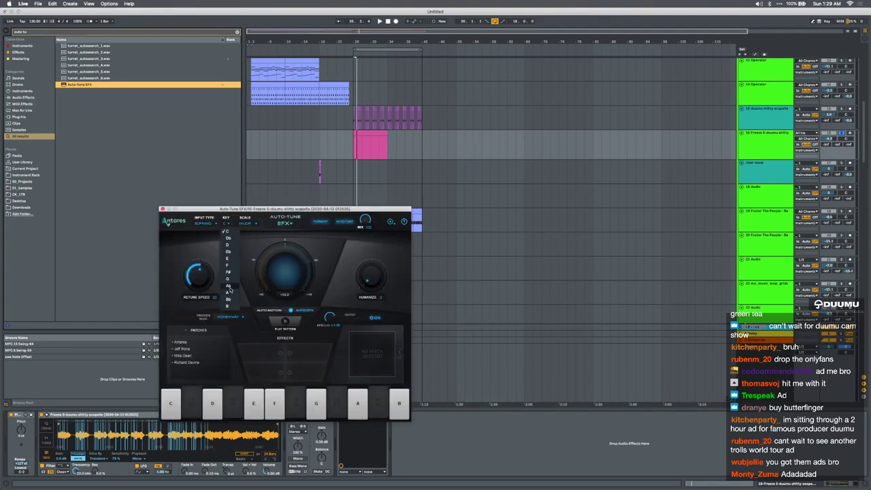
{"action": "left_click", "coordinate": [229, 287]}
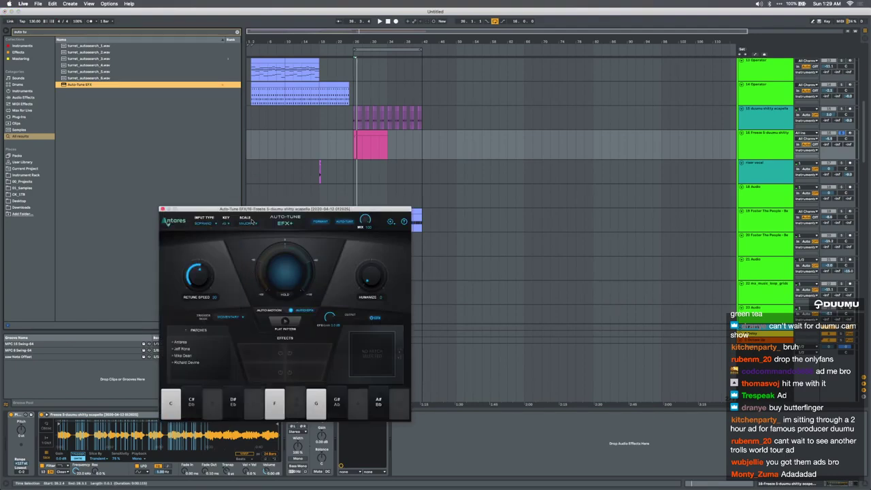
{"action": "left_click", "coordinate": [230, 224]}
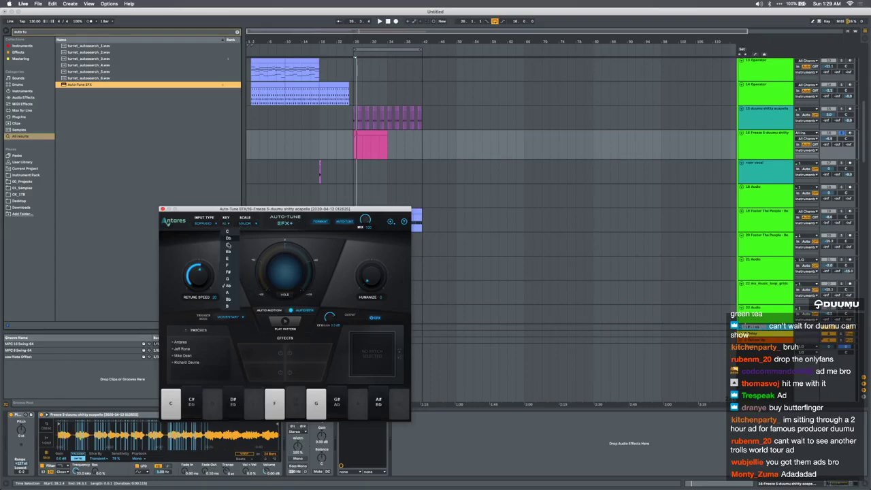
{"action": "left_click", "coordinate": [232, 301]}
{"action": "key", "text": "space"}
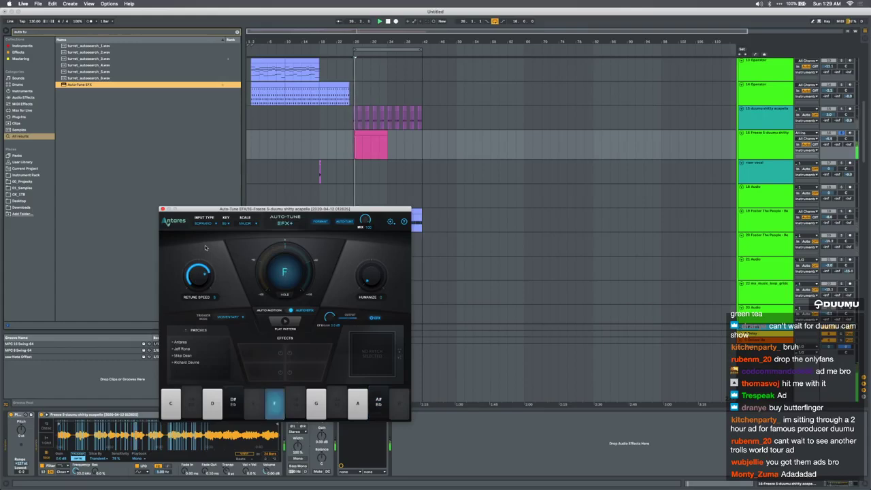
{"action": "left_click", "coordinate": [162, 209]}
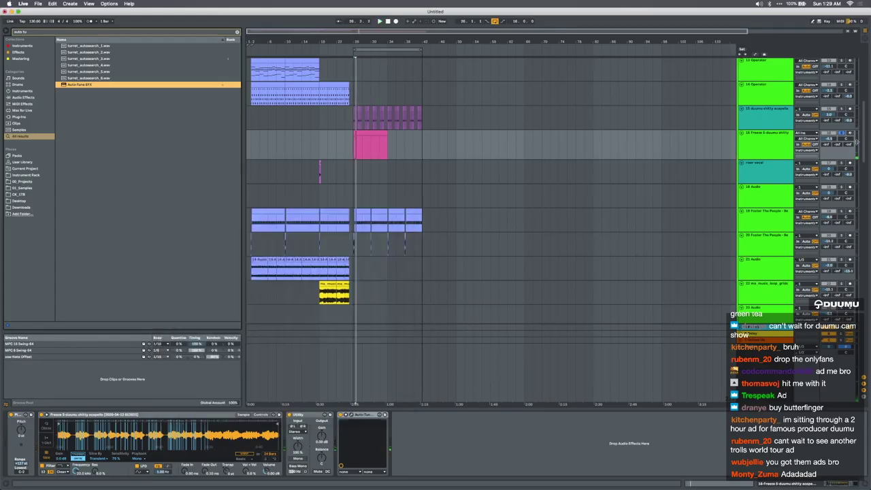
Unsolo the vocal-chop track and rebalance its volume in the mix
{"action": "left_click", "coordinate": [842, 133]}
{"action": "left_click_drag", "start_coordinate": [829, 139], "coordinate": [828, 135]}
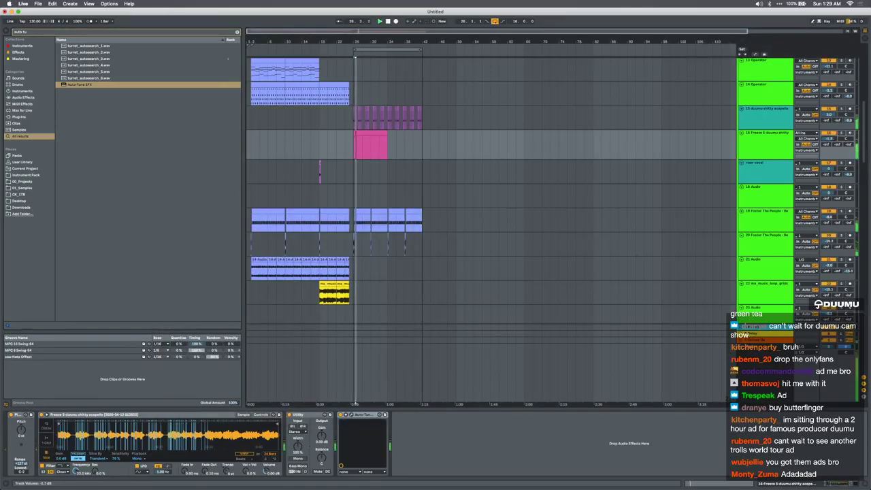
Duplicate the three chop notes across the second half of the clip's first bar
{"action": "double_click", "coordinate": [366, 136]}
{"action": "key", "text": "super+a"}
{"action": "key", "text": "super+d"}
{"action": "key", "text": "space"}
{"action": "left_click_drag", "start_coordinate": [308, 396], "coordinate": [307, 376]}
Transpose the first duplicated note at 1.3.3 up through the slices to F#6
{"action": "key", "text": "shift+Up"}
{"action": "key", "text": "Up"}
{"action": "key", "text": "Up"}
{"action": "key", "text": "Up"}
{"action": "key", "text": "Up"}
{"action": "key", "text": "Up"}
{"action": "key", "text": "Up"}
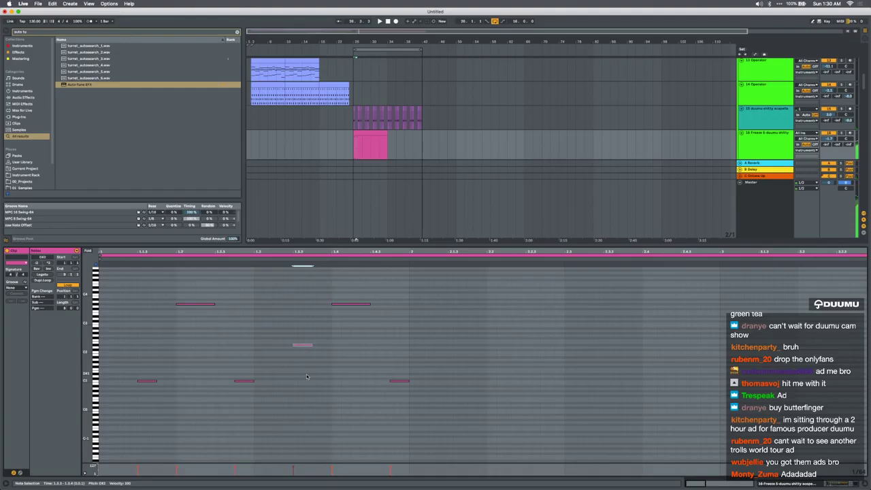
{"action": "key", "text": "Up"}
{"action": "key", "text": "Up"}
{"action": "key", "text": "Up"}
{"action": "key", "text": "Up"}
{"action": "key", "text": "Up"}
{"action": "key", "text": "Up"}
{"action": "key", "text": "shift+Up"}
{"action": "key", "text": "Up"}
{"action": "key", "text": "Up"}
{"action": "key", "text": "Up"}
{"action": "key", "text": "Up"}
{"action": "scroll", "coordinate": [306, 376], "scroll_direction": "up", "scroll_amount": 3}
{"action": "key", "text": "shift+Down"}
{"action": "key", "text": "shift+Down"}
{"action": "key", "text": "shift+Up"}
{"action": "key", "text": "shift+Up"}
{"action": "key", "text": "shift+Up"}
{"action": "key", "text": "shift+Up"}
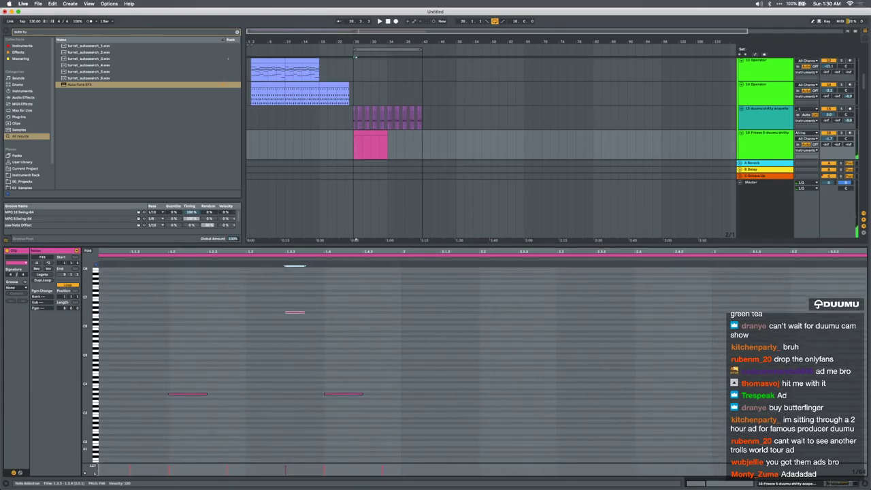
Adjust the Simpler's slice sensitivity and reopen the vocal-chop clip for note editing
{"action": "key", "text": "shift+Tab"}
{"action": "left_click_drag", "start_coordinate": [113, 453], "coordinate": [113, 465]}
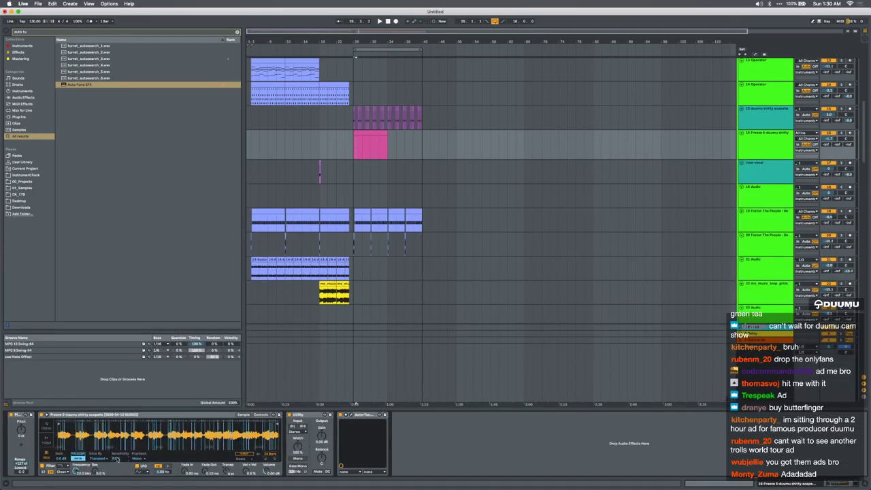
{"action": "double_click", "coordinate": [358, 133]}
{"action": "left_click", "coordinate": [347, 134]}
{"action": "key", "text": "plus"}
{"action": "left_click", "coordinate": [364, 134]}
Try other slices for the chop note on beat 2 during playback and move it to B2
{"action": "left_click", "coordinate": [107, 404]}
{"action": "left_click", "coordinate": [131, 393]}
{"action": "scroll", "coordinate": [133, 358], "scroll_direction": "down", "scroll_amount": 3}
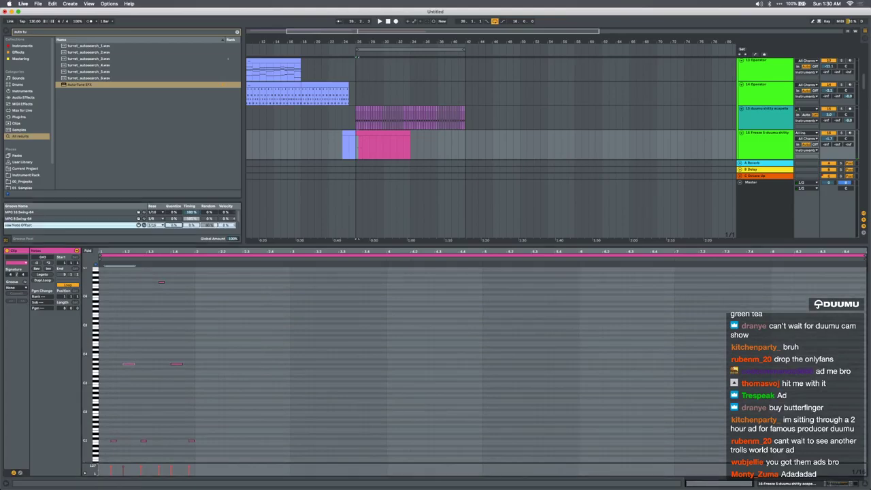
{"action": "left_click", "coordinate": [133, 346]}
{"action": "left_click", "coordinate": [128, 363]}
{"action": "scroll", "coordinate": [126, 373], "scroll_direction": "down", "scroll_amount": 3}
{"action": "key", "text": "space"}
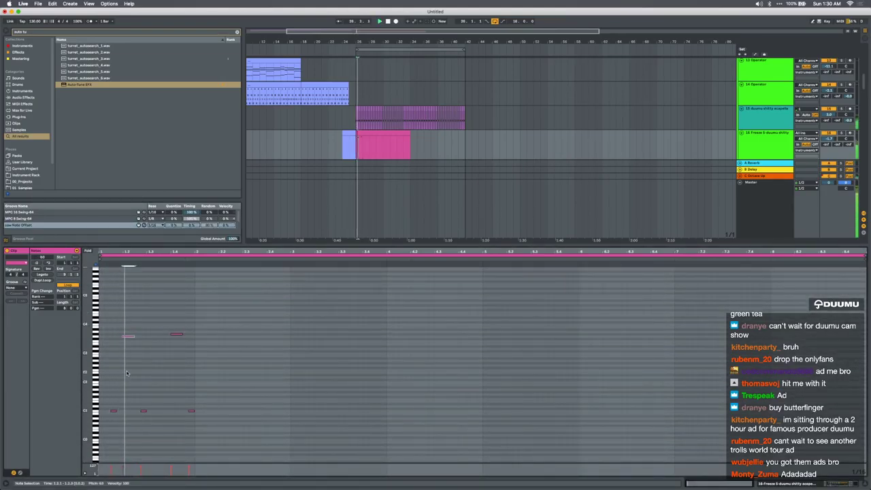
{"action": "key", "text": "Up"}
{"action": "key", "text": "Up"}
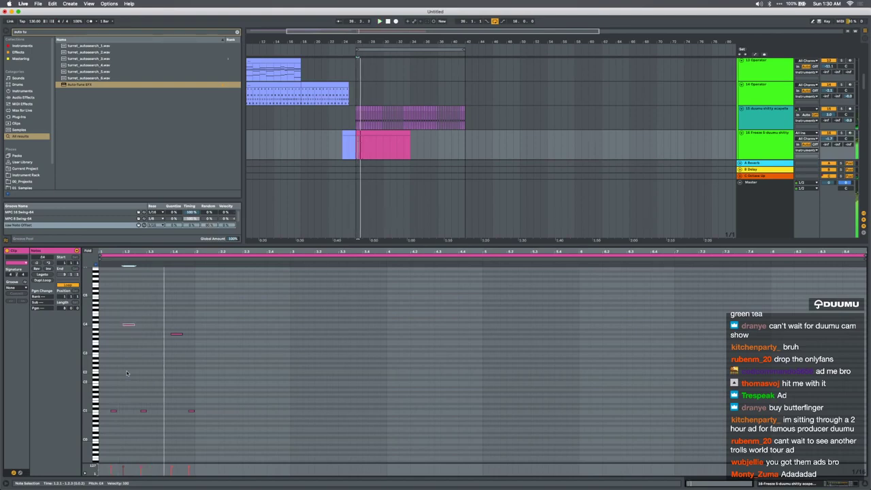
{"action": "key", "text": "Down"}
{"action": "key", "text": "Down"}
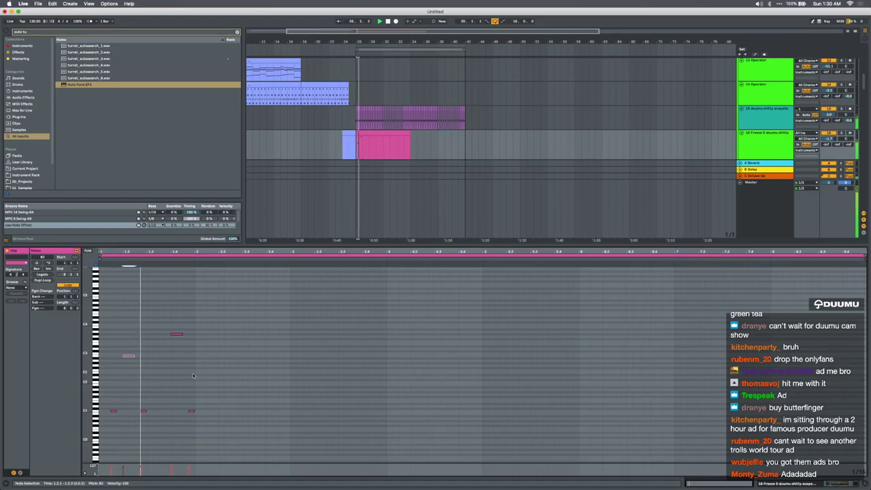
Lower the high chop note at 1.3.3 to a different slice and play the loop
{"action": "left_click", "coordinate": [176, 334]}
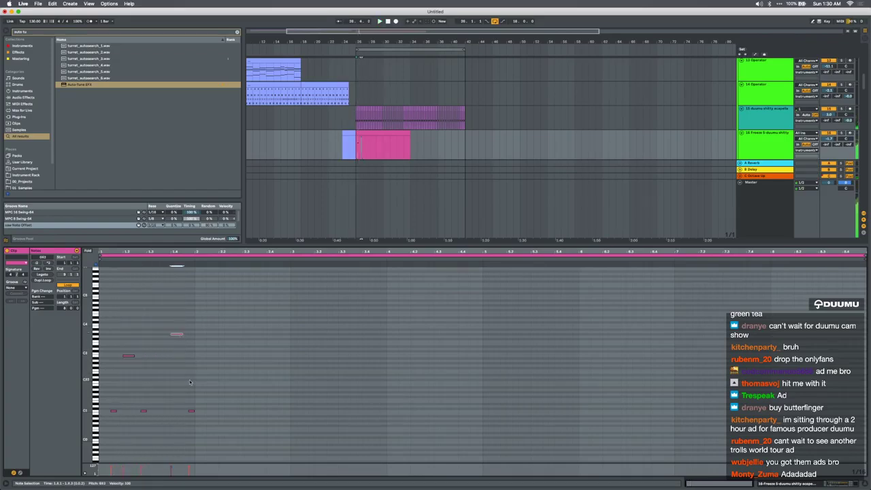
{"action": "left_click", "coordinate": [161, 316]}
{"action": "key", "text": "space"}
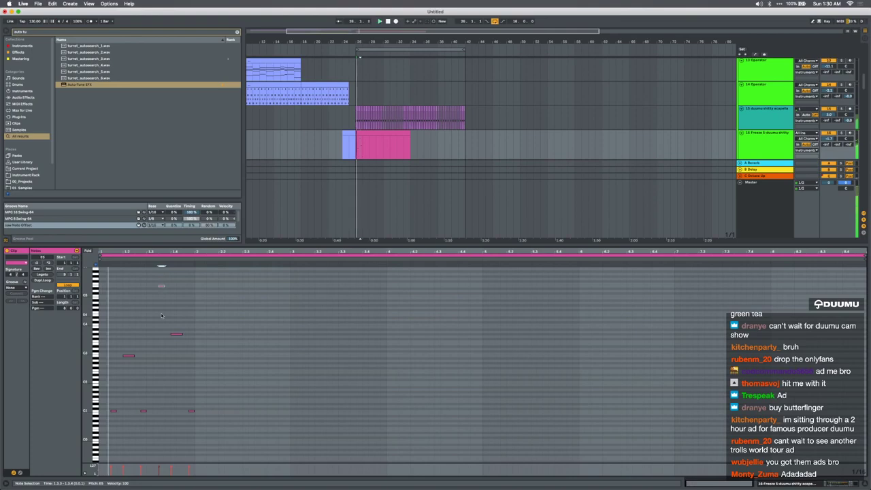
Copy the high chop note at 1.3.3 to the end of bar 1 and delete the low note there
{"action": "key", "text": "space"}
{"action": "left_click", "coordinate": [162, 285]}
{"action": "left_click", "coordinate": [177, 334]}
{"action": "left_click_drag", "start_coordinate": [162, 286], "coordinate": [187, 288]}
{"action": "left_click", "coordinate": [192, 411]}
{"action": "key", "text": "Delete"}
Apply the MPC 16 Swing-64 groove to the vocal-chop clip and lower the last note of bar 1 slightly
{"action": "left_click", "coordinate": [15, 291]}
{"action": "left_click", "coordinate": [21, 297]}
{"action": "key", "text": "space"}
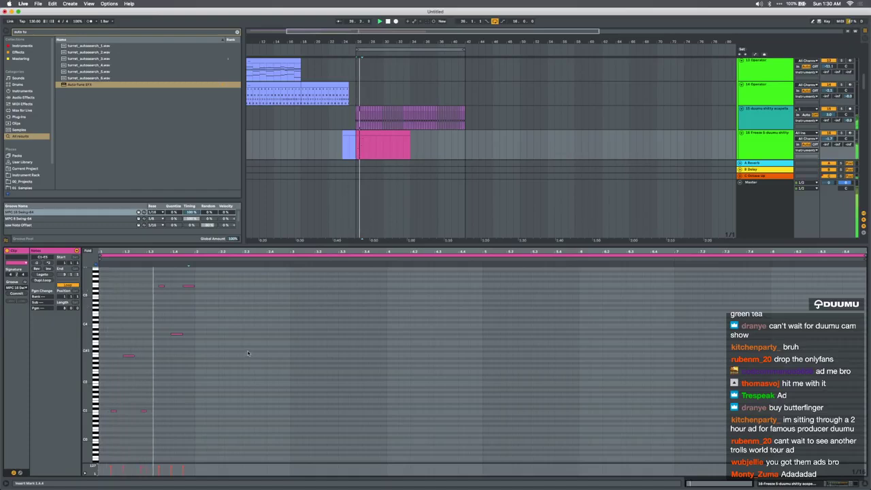
{"action": "left_click", "coordinate": [188, 285]}
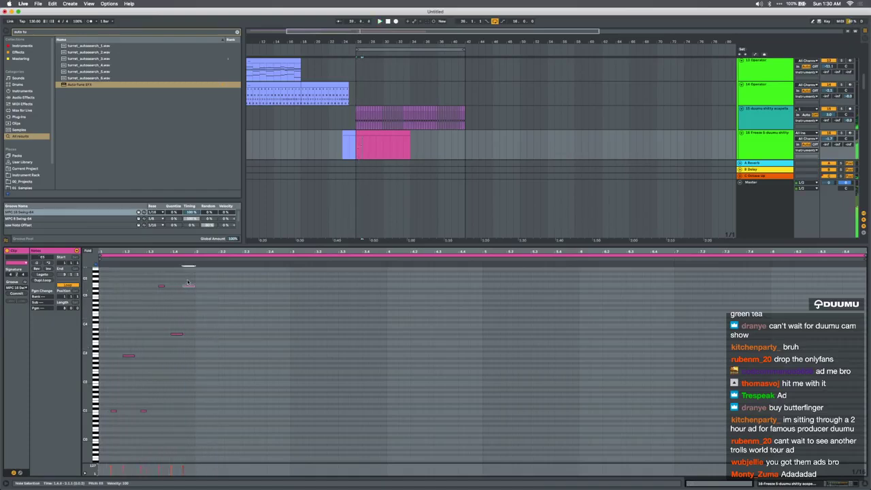
{"action": "key", "text": "space"}
Duplicate the bar 1 chop pattern into bar 2 and lower the copy's last note to D#3
{"action": "left_click", "coordinate": [193, 322]}
{"action": "key", "text": "super+a"}
{"action": "key", "text": "super+d"}
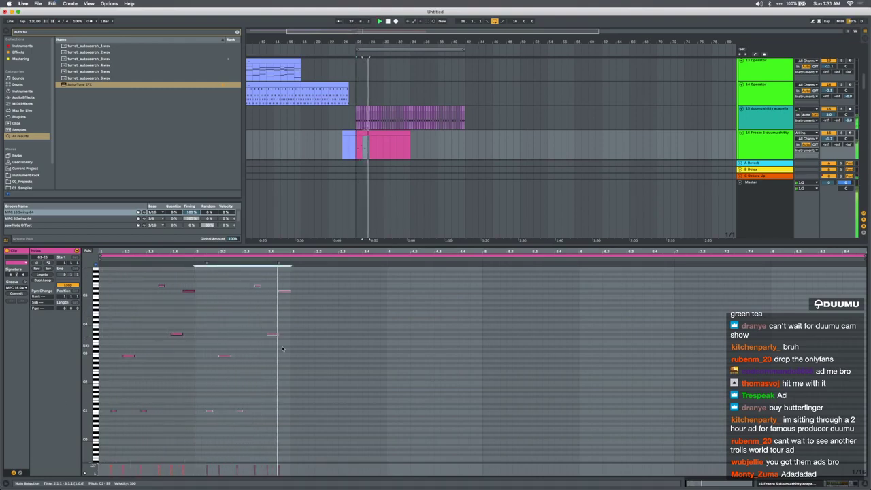
{"action": "left_click_drag", "start_coordinate": [260, 298], "coordinate": [273, 335]}
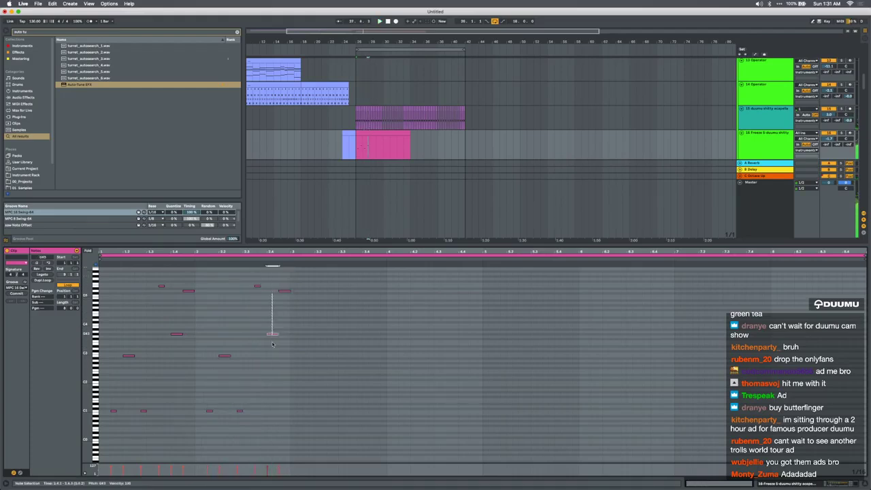
{"action": "left_click_drag", "start_coordinate": [286, 292], "coordinate": [286, 350]}
{"action": "key", "text": "space"}
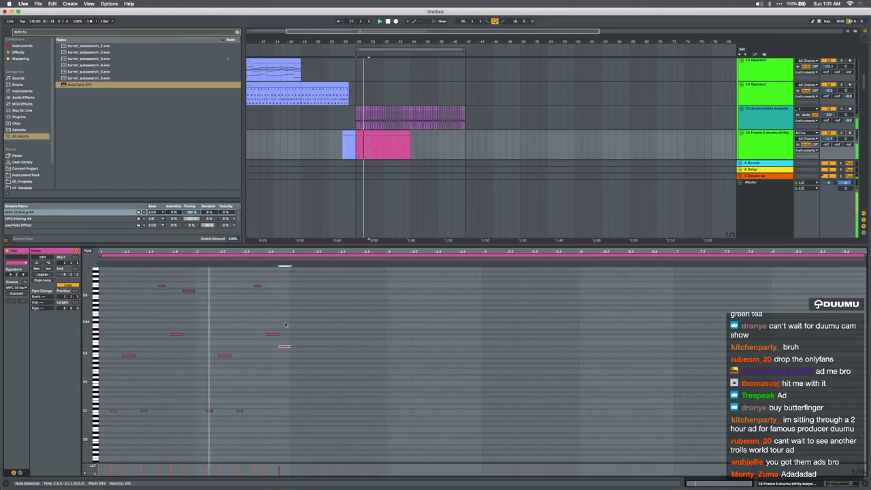
Lengthen the last note of the phrase to about one beat and set the vocal-chop track's volume to 0 dB
{"action": "key", "text": "space"}
{"action": "left_click_drag", "start_coordinate": [291, 349], "coordinate": [300, 348]}
{"action": "key", "text": "space"}
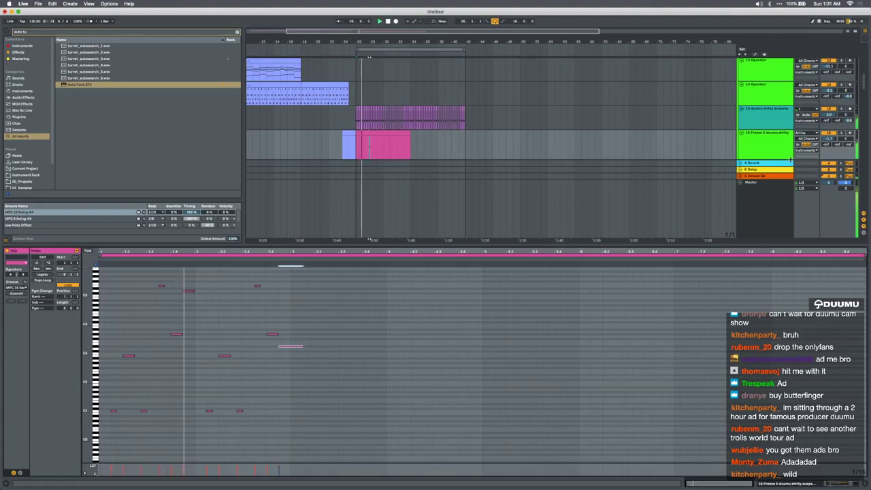
{"action": "left_click_drag", "start_coordinate": [833, 141], "coordinate": [834, 139]}
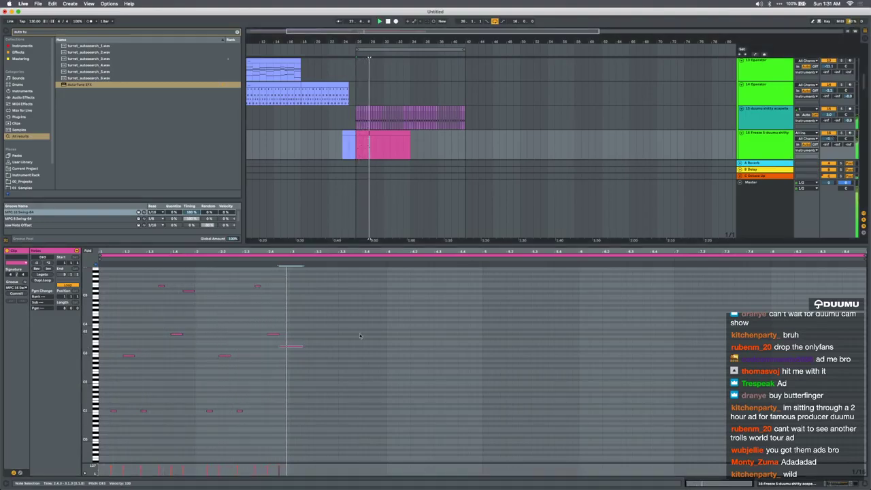
Duplicate the whole two-bar chop phrase so the clip holds four bars of notes, and play it in the arrangement
{"action": "key", "text": "super+a"}
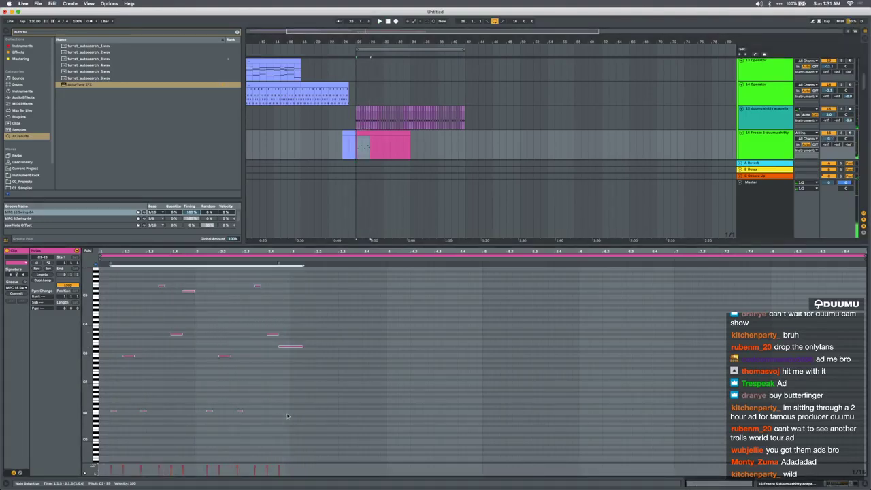
{"action": "key", "text": "super+d"}
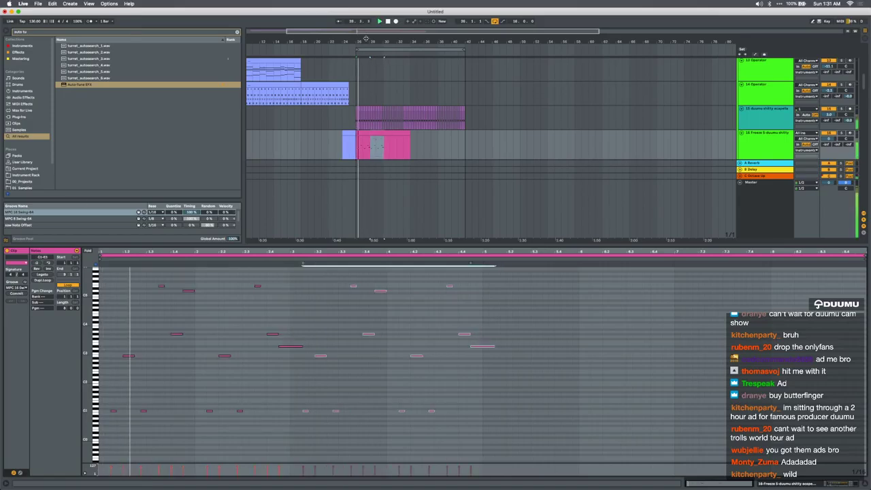
{"action": "left_click_drag", "start_coordinate": [356, 146], "coordinate": [387, 147]}
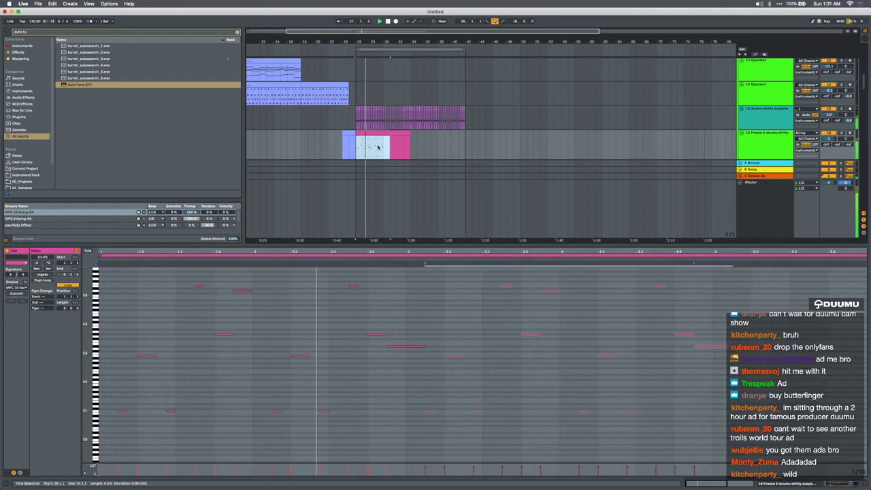
{"action": "left_click", "coordinate": [383, 147]}
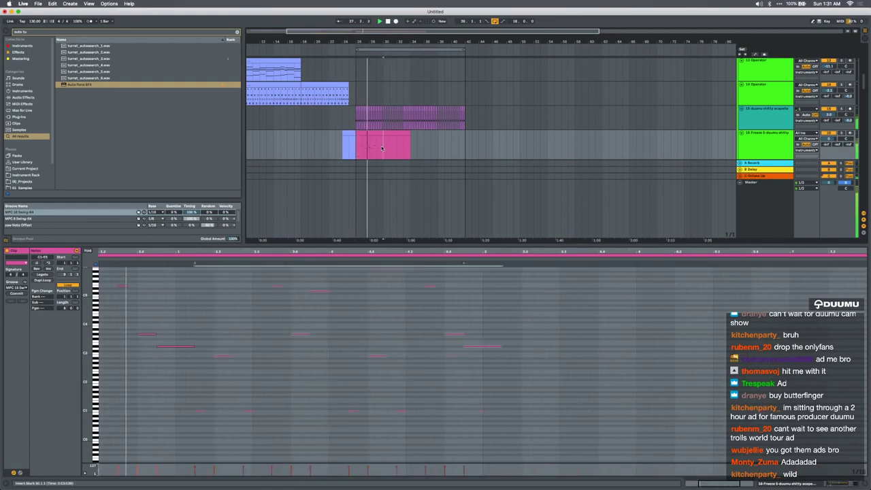
{"action": "left_click", "coordinate": [330, 363]}
{"action": "left_click", "coordinate": [422, 294]}
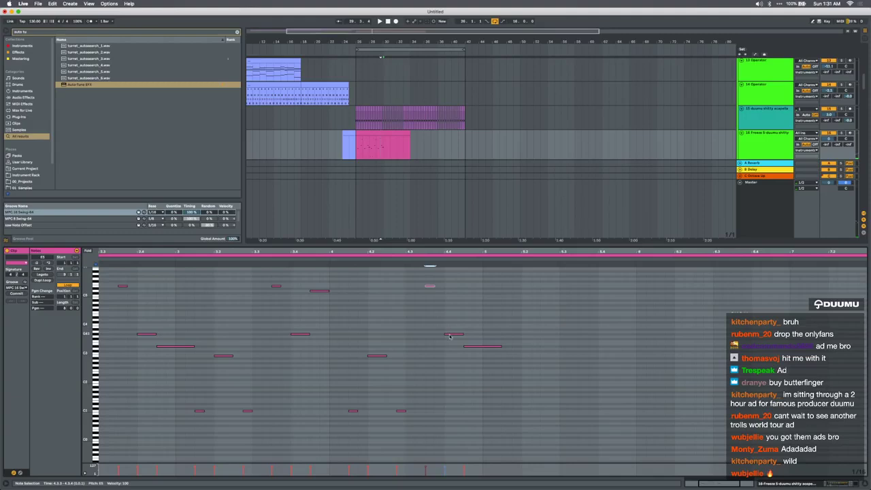
Duplicate the vocal-chop track, keeping only the final two chops on the copy and removing them from the original
{"action": "left_click", "coordinate": [793, 483]}
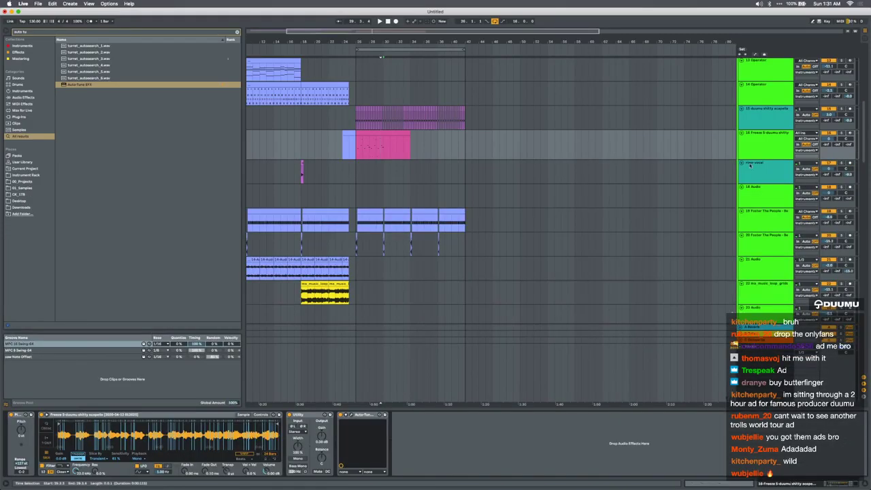
{"action": "key", "text": "super+d"}
{"action": "scroll", "coordinate": [373, 161], "scroll_direction": "up", "scroll_amount": 3}
{"action": "scroll", "coordinate": [371, 178], "scroll_direction": "up", "scroll_amount": 3}
{"action": "left_click_drag", "start_coordinate": [408, 179], "coordinate": [268, 180]}
{"action": "left_click_drag", "start_coordinate": [403, 163], "coordinate": [569, 146]}
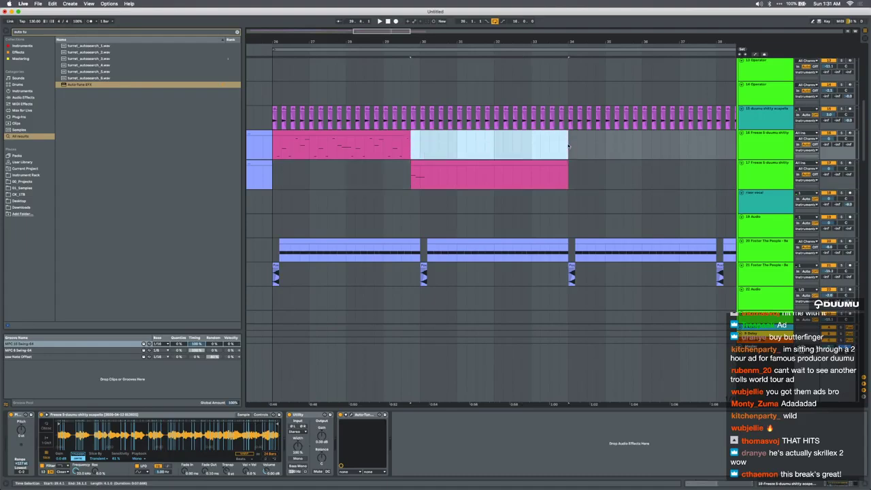
Play across the split between the two chop tracks and extend the duplicate clip's start slightly earlier
{"action": "left_click", "coordinate": [402, 151]}
{"action": "key", "text": "space"}
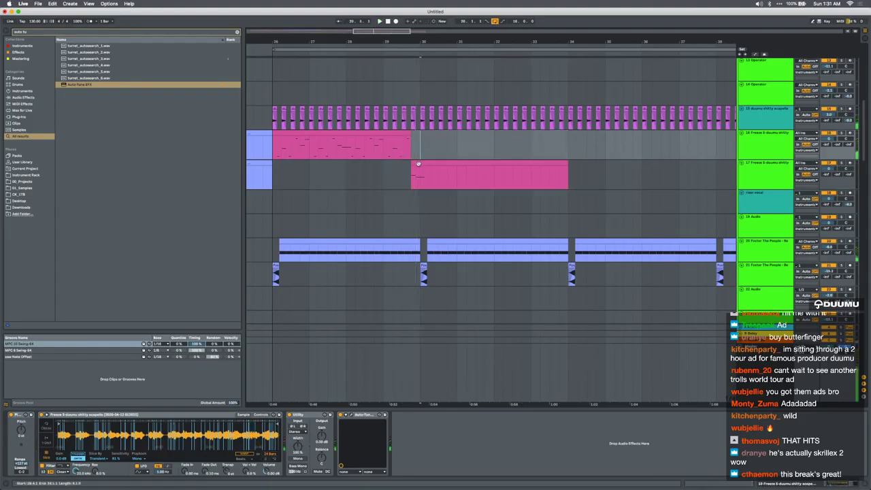
{"action": "left_click", "coordinate": [417, 164]}
{"action": "left_click_drag", "start_coordinate": [412, 170], "coordinate": [403, 175]}
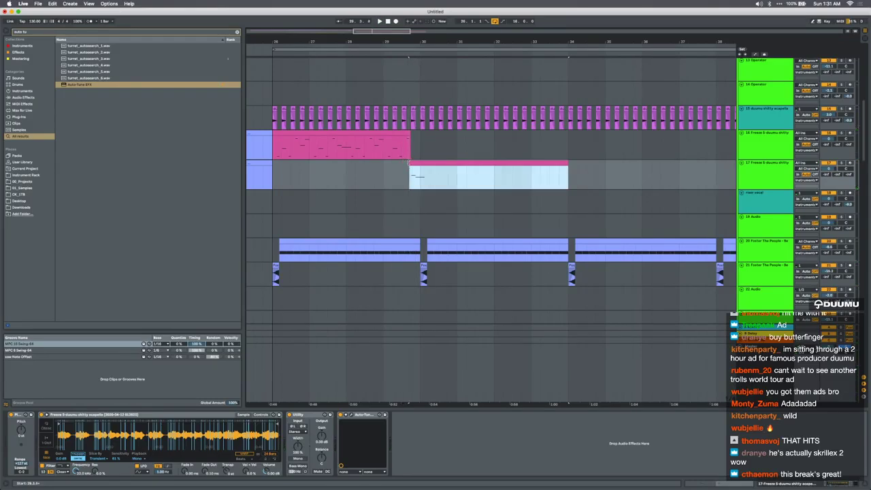
{"action": "left_click", "coordinate": [410, 178]}
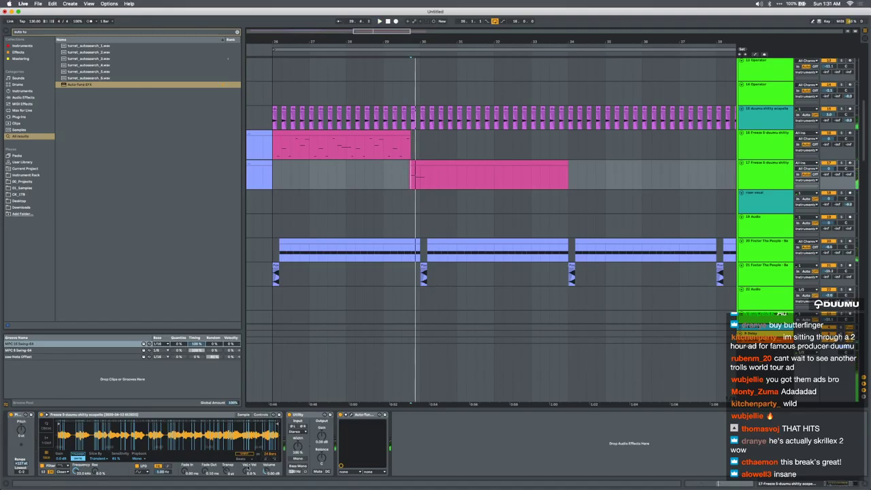
Enable Warp in the duplicate track's Simpler and audition the final chops
{"action": "left_click", "coordinate": [247, 455]}
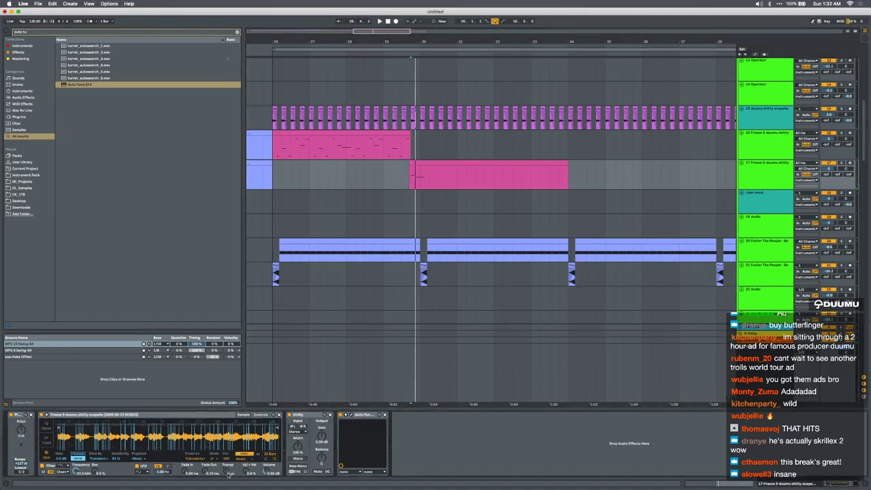
{"action": "key", "text": "space"}
{"action": "key", "text": "space"}
{"action": "key", "text": "space"}
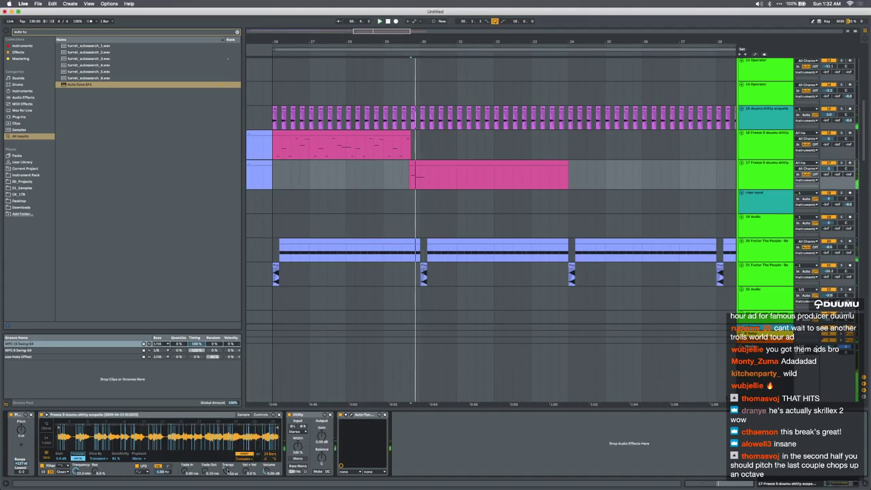
Automate the duplicate Simpler's Transpose with a jump between the two final chops, trying +7 st, and play it
{"action": "scroll", "coordinate": [415, 163], "scroll_direction": "up", "scroll_amount": 10}
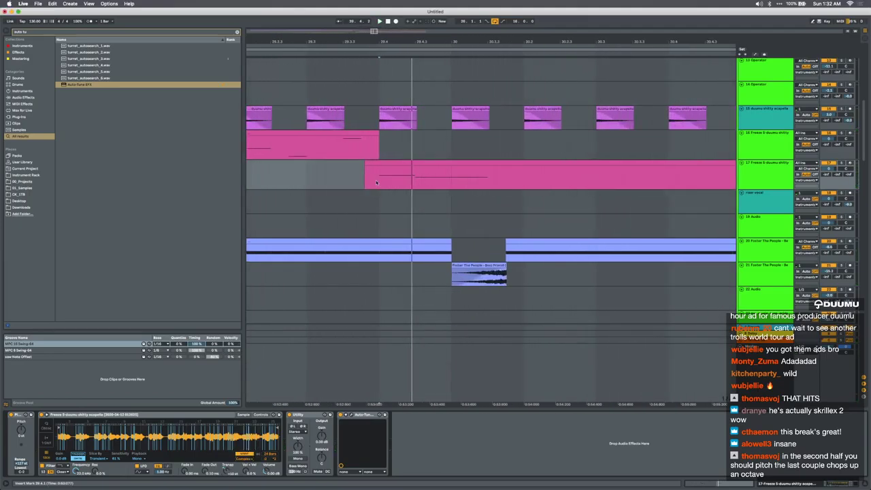
{"action": "left_click_drag", "start_coordinate": [377, 181], "coordinate": [401, 181]}
{"action": "left_click", "coordinate": [415, 181]}
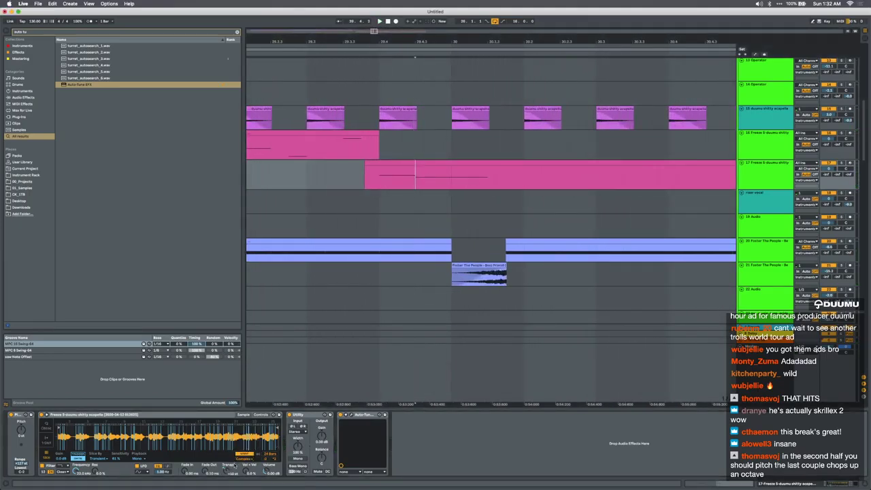
{"action": "key", "text": "a"}
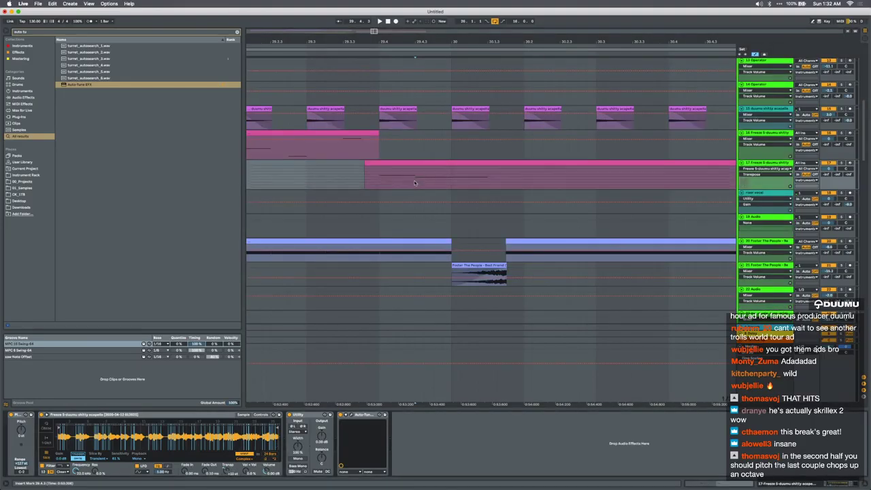
{"action": "left_click", "coordinate": [416, 169]}
{"action": "left_click_drag", "start_coordinate": [423, 169], "coordinate": [414, 176]}
{"action": "left_click", "coordinate": [391, 183]}
{"action": "key", "text": "space"}
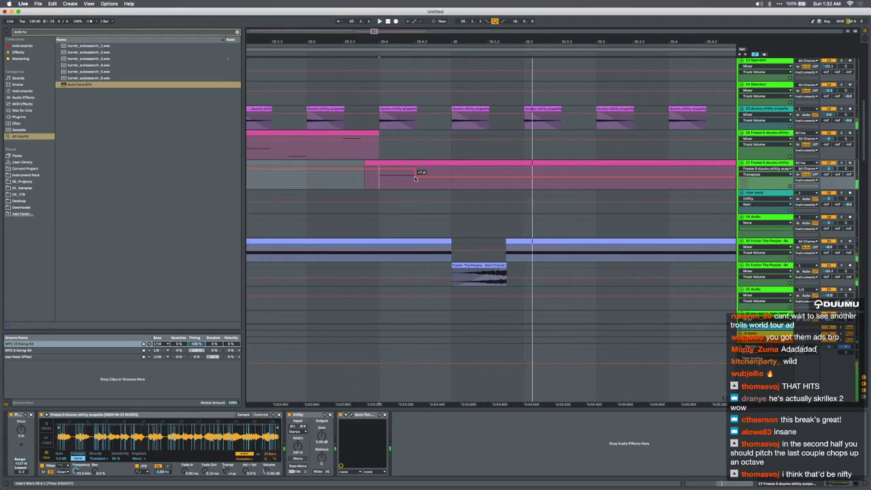
Split the duplicate track's clip after its final chop and delete the empty remainder
{"action": "scroll", "coordinate": [414, 178], "scroll_direction": "down", "scroll_amount": 5}
{"action": "key", "text": "a"}
{"action": "key", "text": "super+e"}
{"action": "left_click", "coordinate": [443, 162]}
{"action": "key", "text": "Delete"}
{"action": "scroll", "coordinate": [443, 165], "scroll_direction": "down", "scroll_amount": 5}
Group the two vocal-chop tracks together
{"action": "left_click_drag", "start_coordinate": [434, 151], "coordinate": [304, 148]}
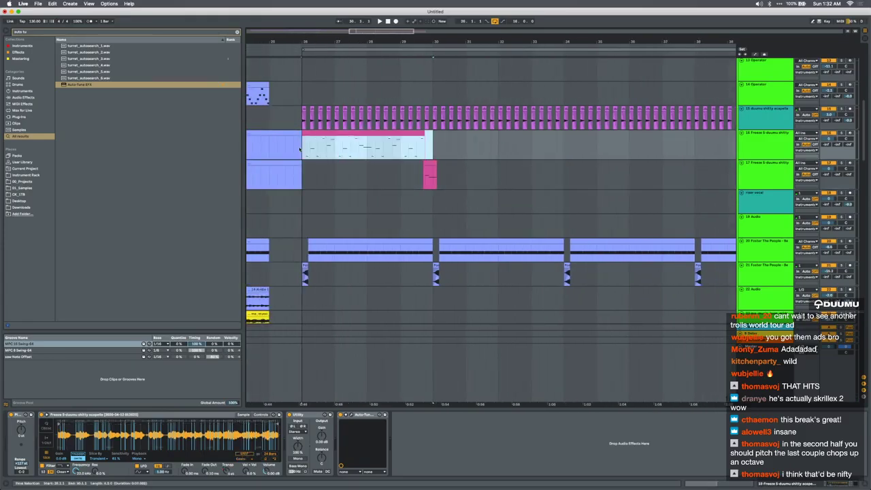
{"action": "left_click", "coordinate": [439, 174]}
{"action": "left_click", "coordinate": [748, 145], "text": "shift"}
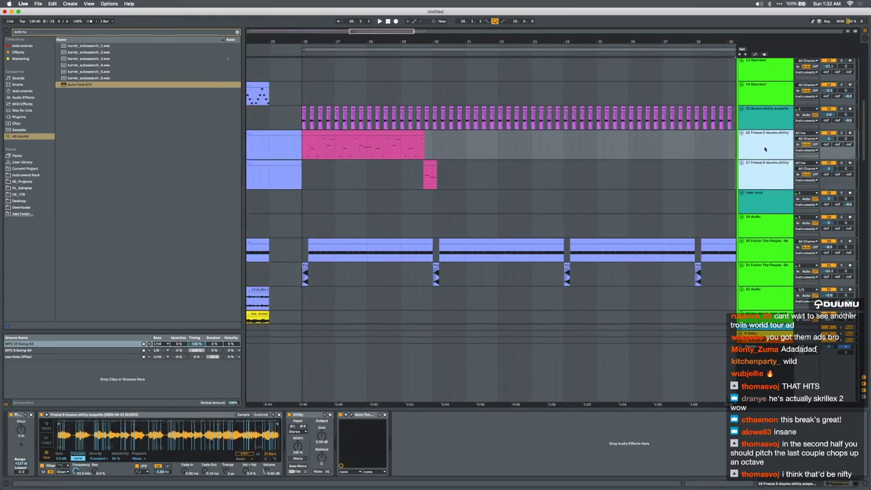
{"action": "key", "text": "super+g"}
{"action": "key", "text": "minus"}
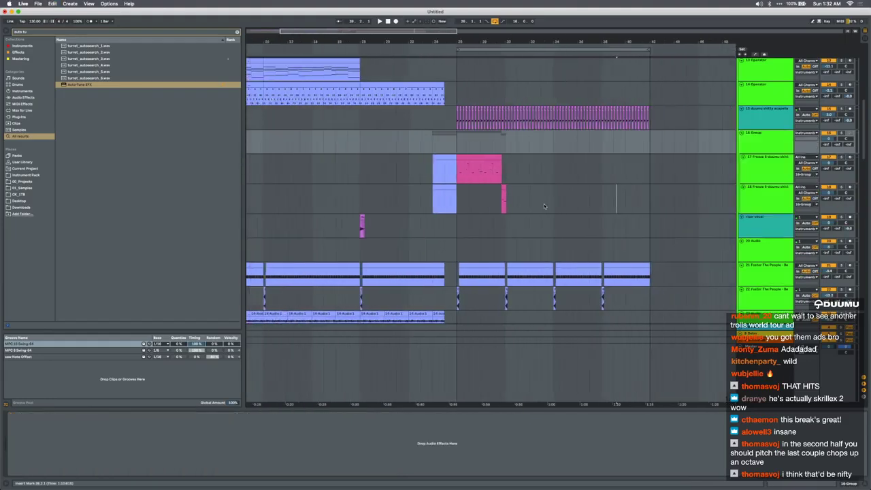
Delete the leftover clips before the drop on both chop tracks and loop the four-bar chop section with the group soloed
{"action": "left_click_drag", "start_coordinate": [452, 202], "coordinate": [429, 182]}
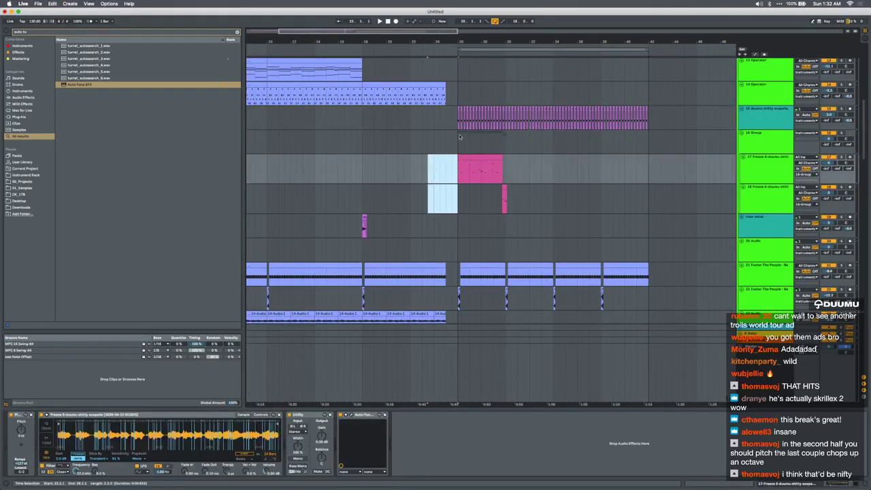
{"action": "left_click_drag", "start_coordinate": [459, 137], "coordinate": [511, 139]}
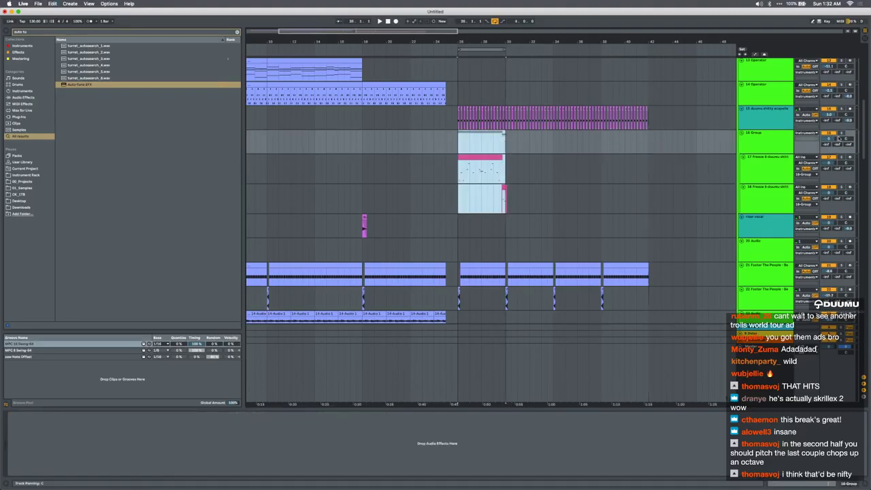
{"action": "key", "text": "space"}
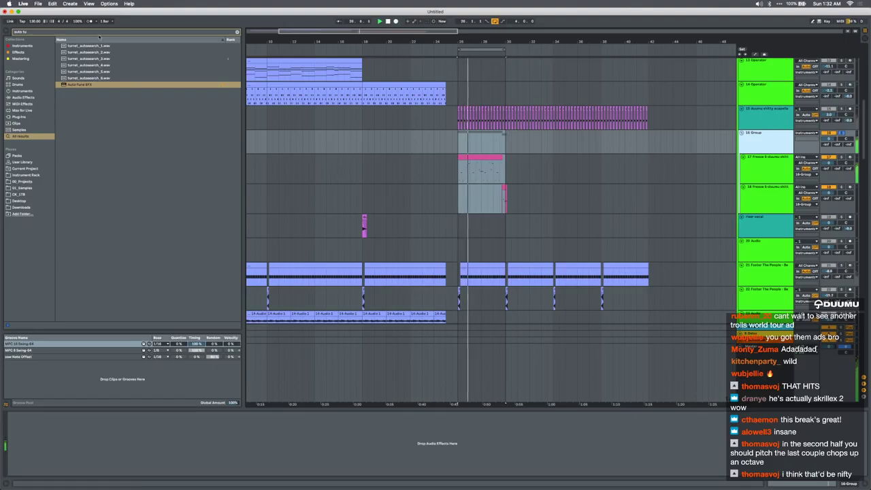
Search the browser for "cla guitars" and load CLA Guitars (m->s) on the vocal-chop group
{"action": "left_click", "coordinate": [68, 32]}
{"action": "type", "text": "a"}
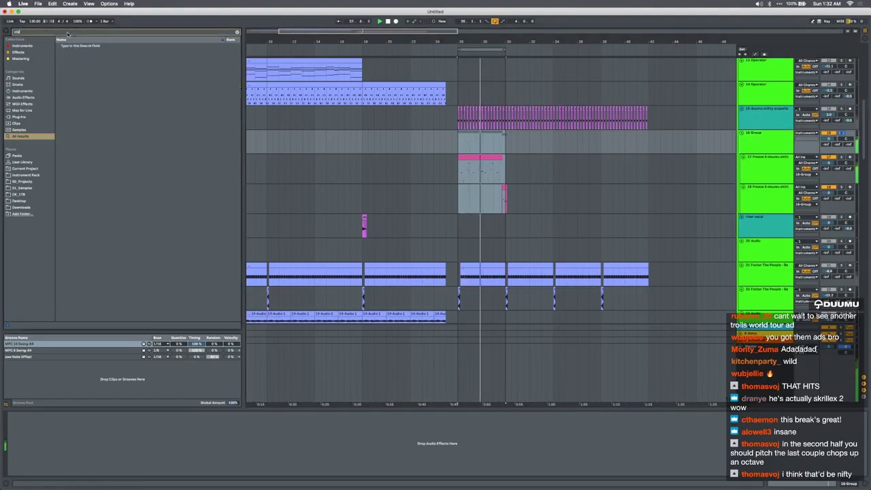
{"action": "type", "text": "ltepuitars"}
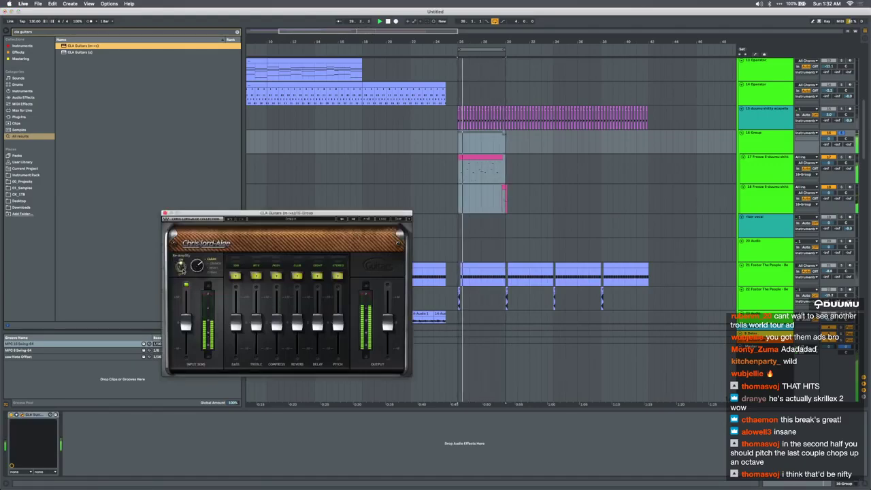
Raise CLA Guitars' input, lower its output, reverb and delay, and wrap the plugin in an Audio Effect Rack
{"action": "left_click_drag", "start_coordinate": [388, 323], "coordinate": [387, 332]}
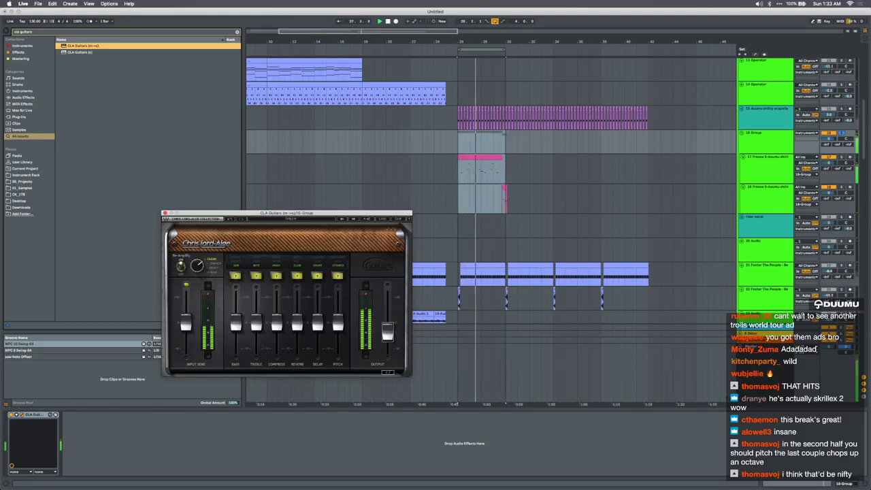
{"action": "left_click_drag", "start_coordinate": [185, 323], "coordinate": [186, 316]}
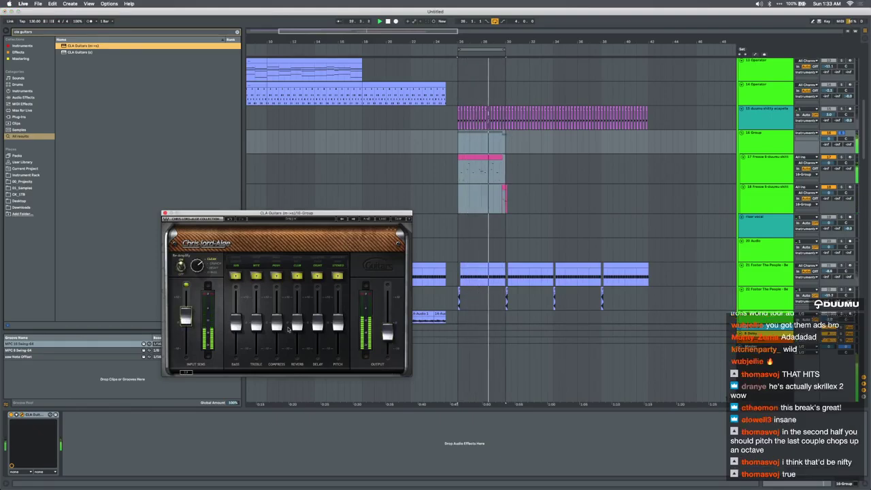
{"action": "left_click_drag", "start_coordinate": [296, 325], "coordinate": [317, 341]}
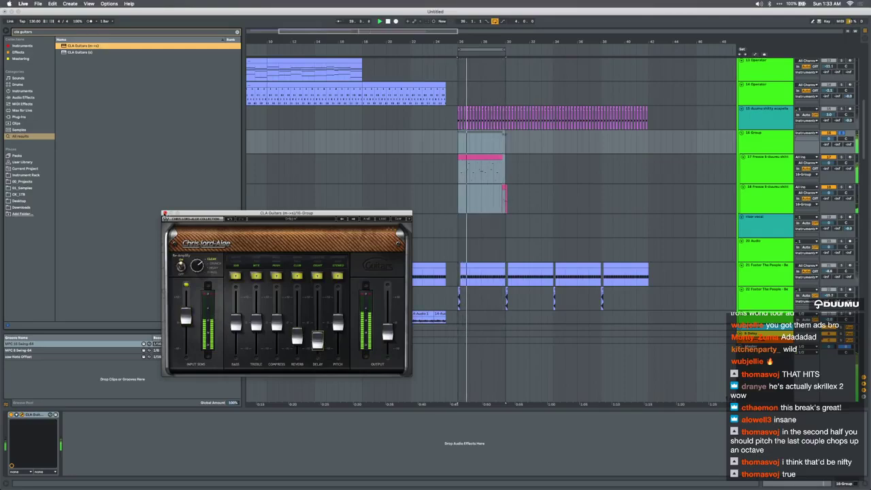
{"action": "left_click", "coordinate": [165, 213]}
{"action": "left_click", "coordinate": [33, 414]}
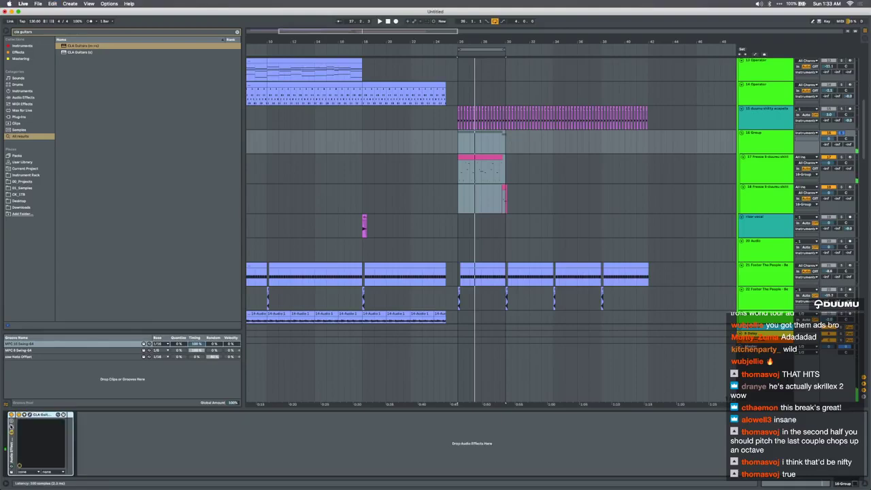
Search the browser for "gate", load Gate after CLA Guitars in the rack chain, and lower its threshold and lengthen its release during playback
{"action": "key", "text": "super+g"}
{"action": "key", "text": "super+f"}
{"action": "type", "text": "gate"}
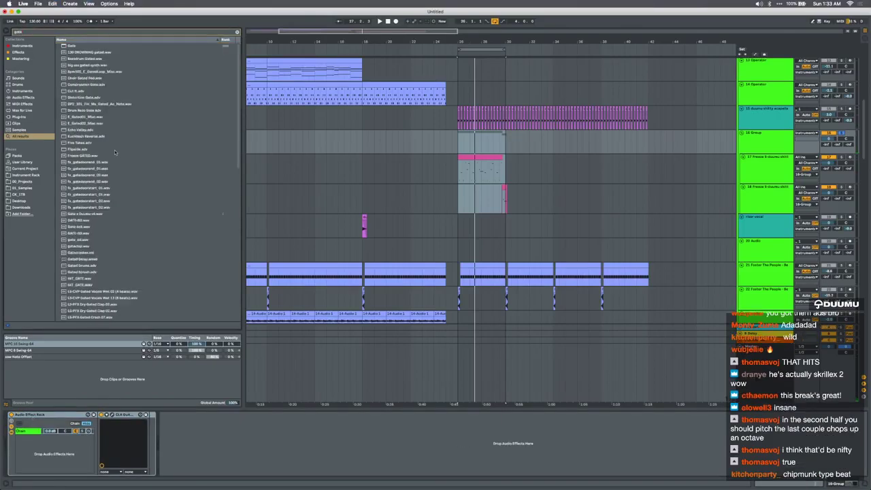
{"action": "key", "text": "Down"}
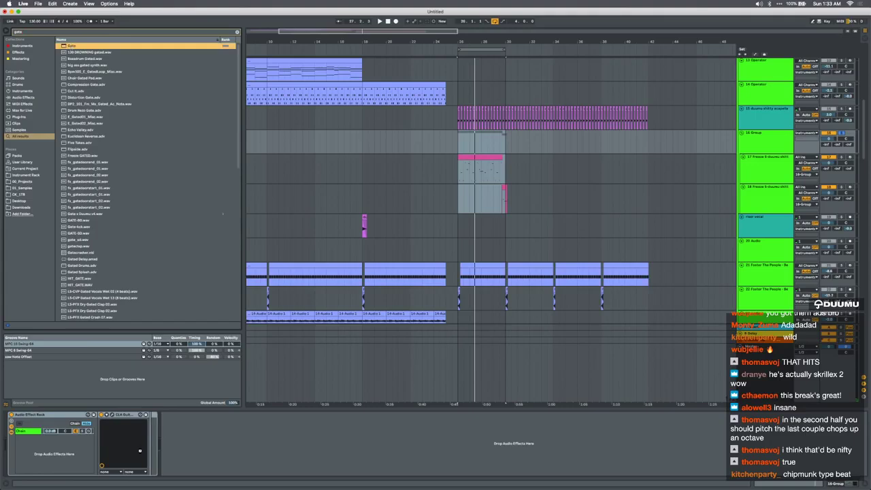
{"action": "key", "text": "Return"}
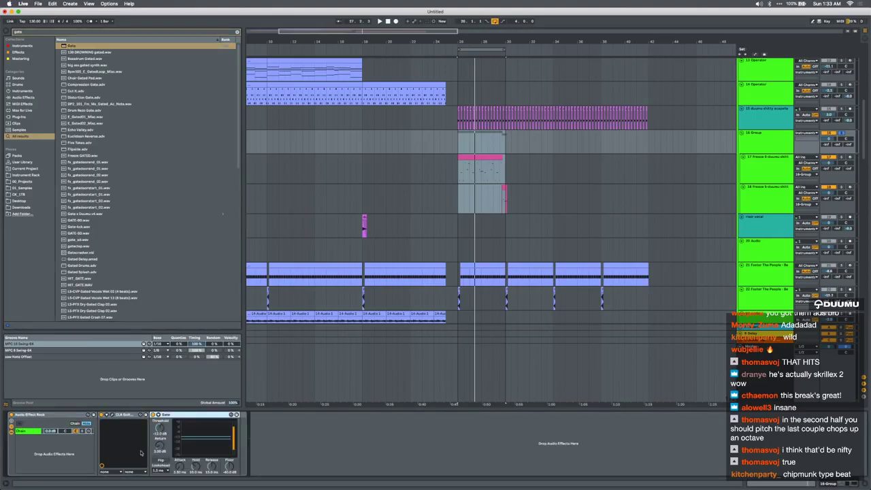
{"action": "key", "text": "space"}
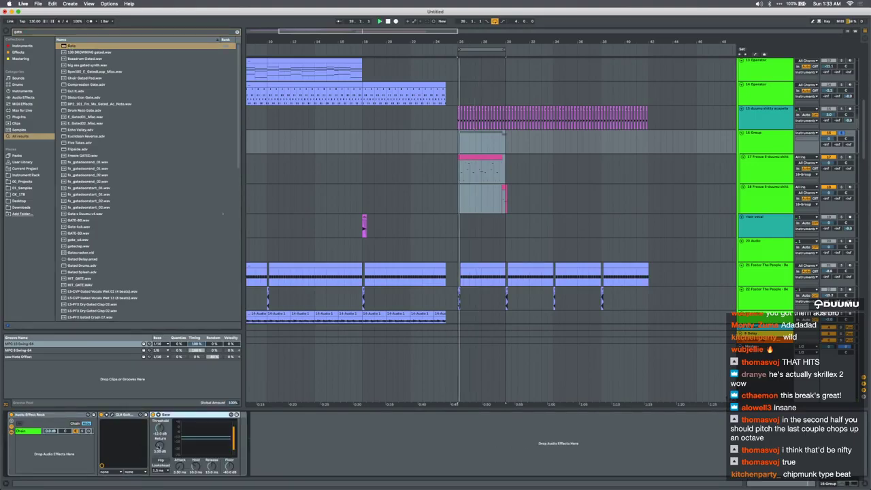
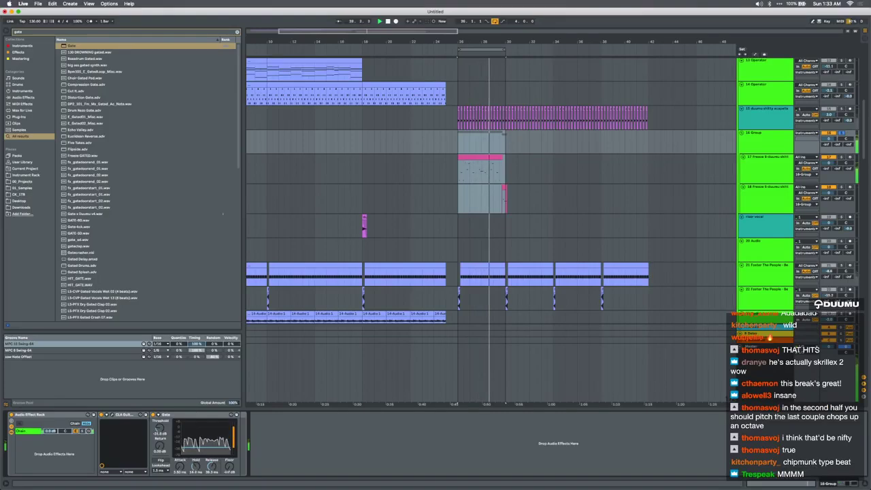
Create a second chain in the Audio Effect Rack and load the OTT_30 preset after the rack
{"action": "right_click", "coordinate": [51, 448]}
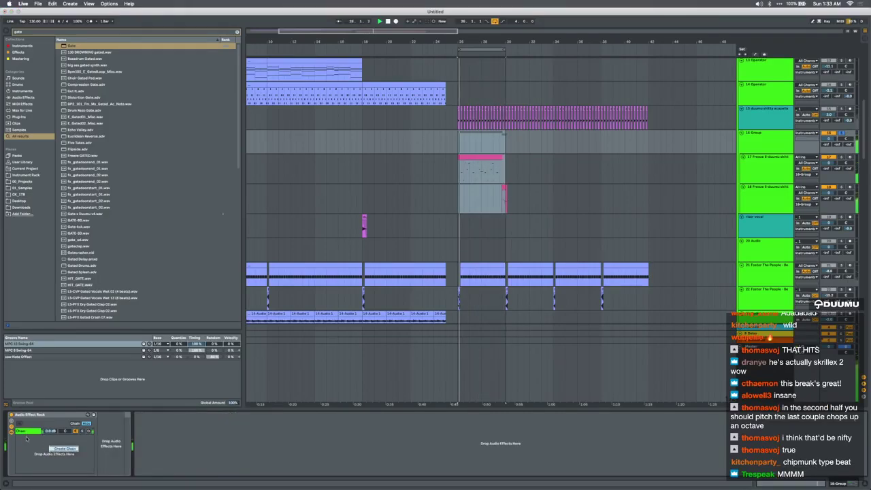
{"action": "left_click", "coordinate": [82, 437]}
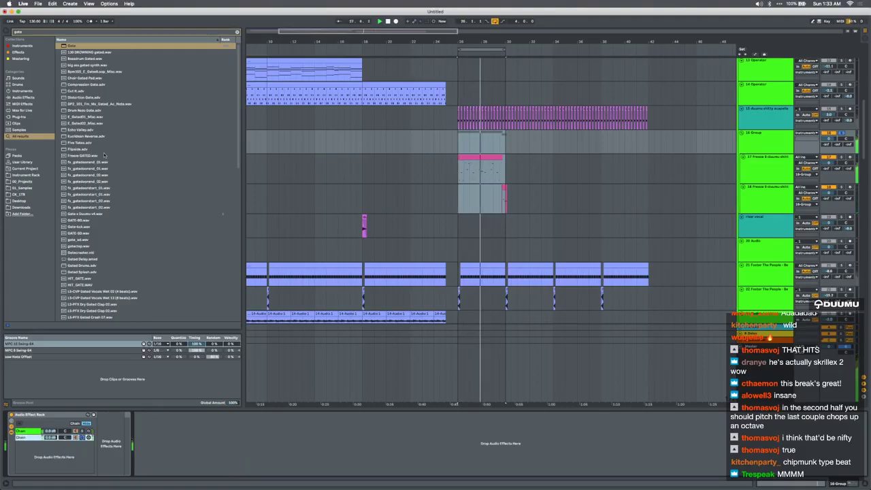
{"action": "key", "text": "super+f"}
{"action": "type", "text": "ott"}
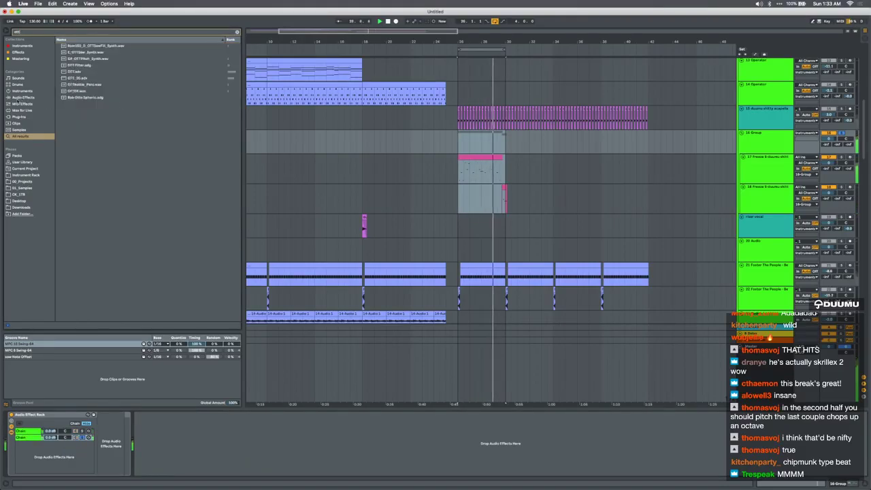
{"action": "left_click_drag", "start_coordinate": [77, 78], "coordinate": [171, 448]}
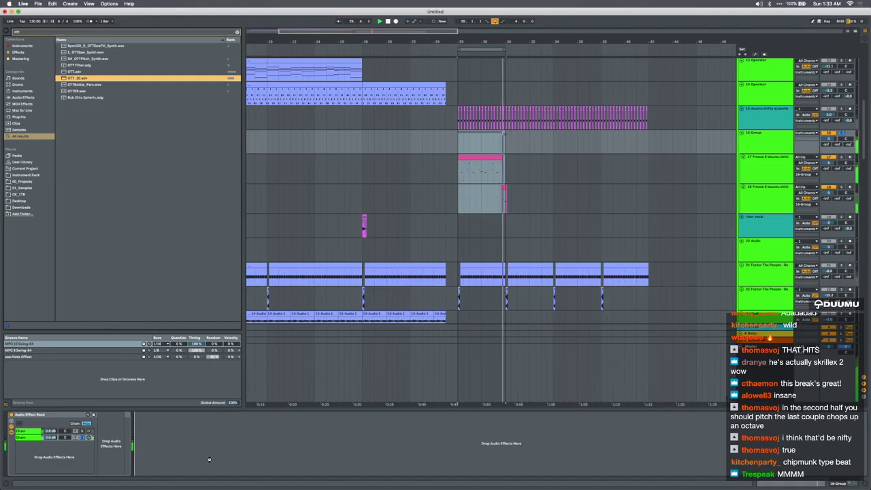
{"action": "left_click_drag", "start_coordinate": [217, 464], "coordinate": [223, 467]}
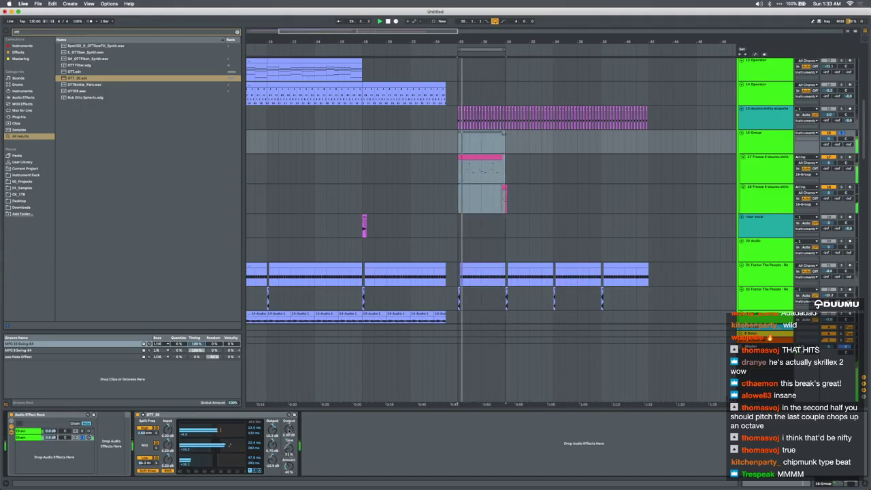
Lower the CLA Guitars chain to -7.0 dB and switch chain solos in the rack to compare the two chains
{"action": "left_click", "coordinate": [82, 436]}
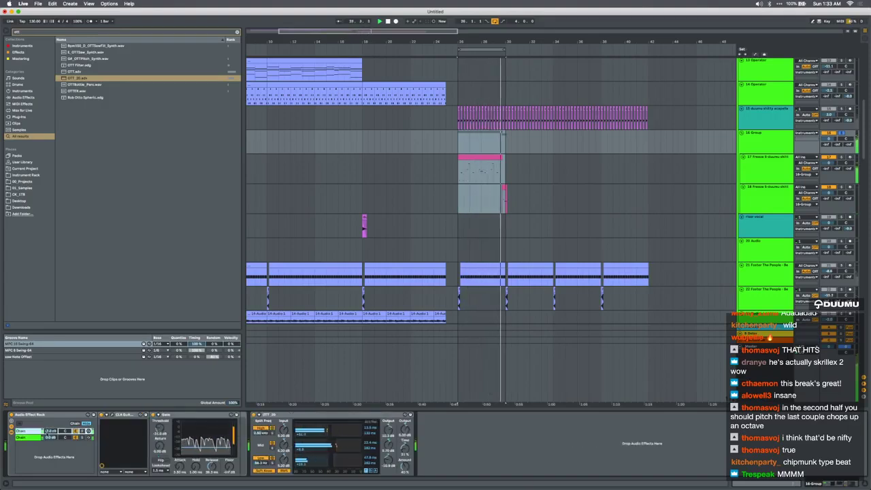
{"action": "left_click", "coordinate": [20, 104]}
{"action": "left_click", "coordinate": [20, 110]}
{"action": "left_click", "coordinate": [80, 437], "text": "shift"}
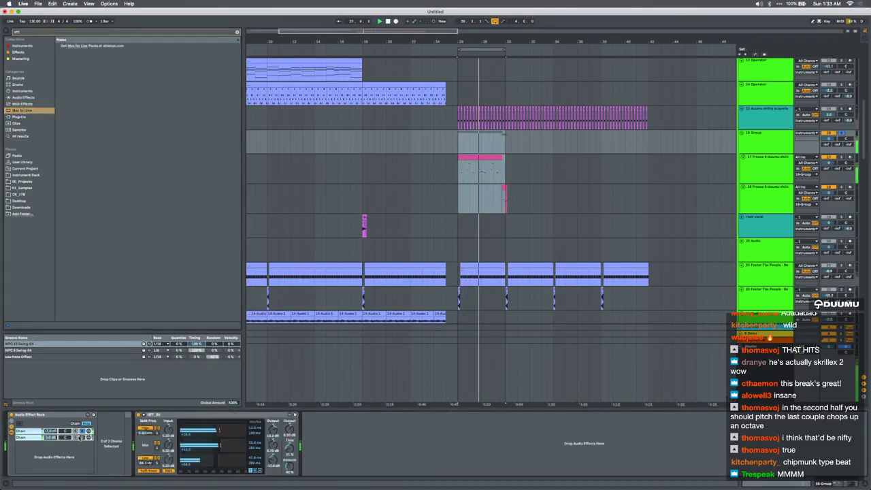
Find LittleAlterBoy in the browser, load it on the rack's second chain, and lower its formant
{"action": "left_click", "coordinate": [39, 439]}
{"action": "key", "text": "super+f"}
{"action": "type", "text": "little"}
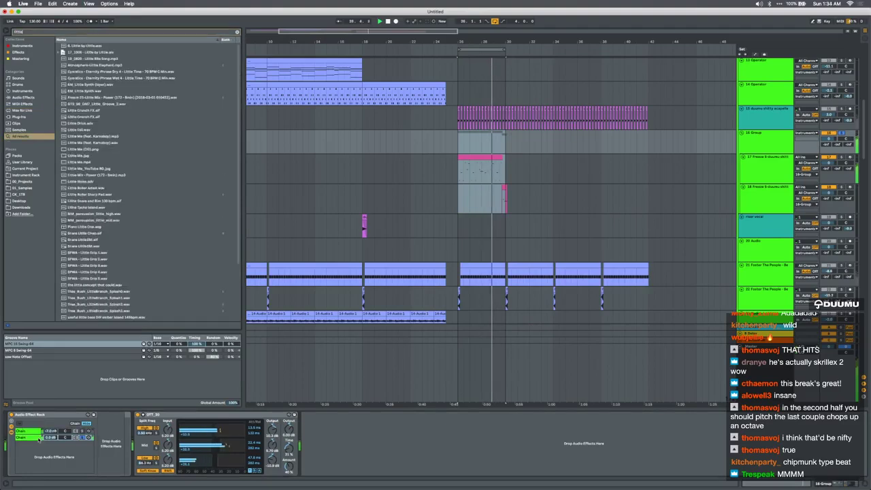
{"action": "type", "text": "st"}
{"action": "left_click", "coordinate": [78, 46]}
{"action": "left_click_drag", "start_coordinate": [86, 46], "coordinate": [111, 450]}
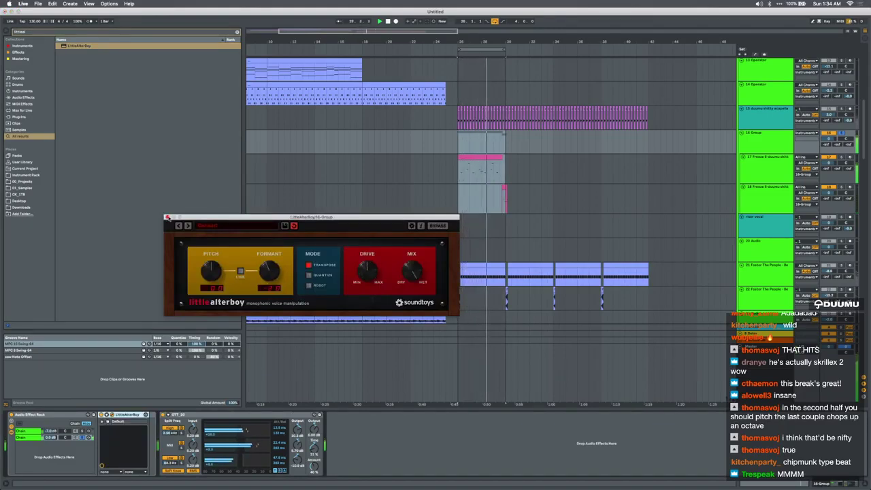
{"action": "left_click", "coordinate": [168, 217]}
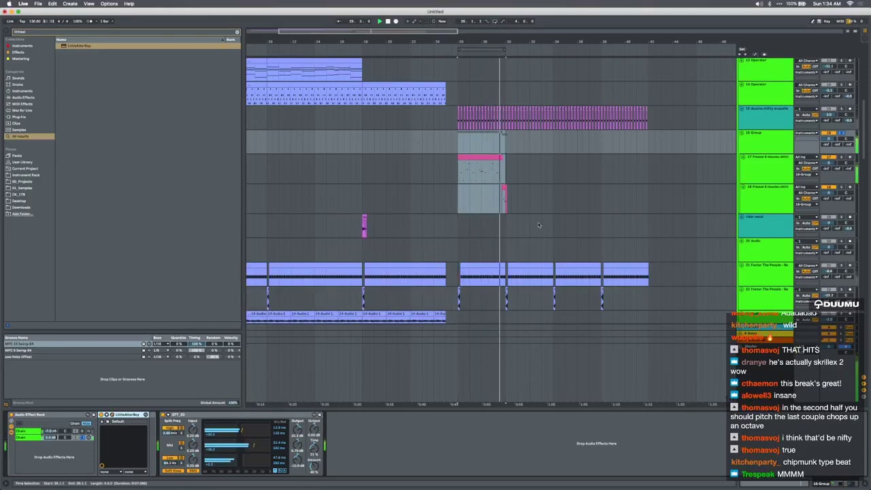
Duplicate the four-bar chop section on both chop tracks until it fills the drop up to bar 42
{"action": "scroll", "coordinate": [538, 225], "scroll_direction": "up", "scroll_amount": 3}
{"action": "key", "text": "space"}
{"action": "left_click_drag", "start_coordinate": [473, 162], "coordinate": [381, 187]}
{"action": "key", "text": "super+d"}
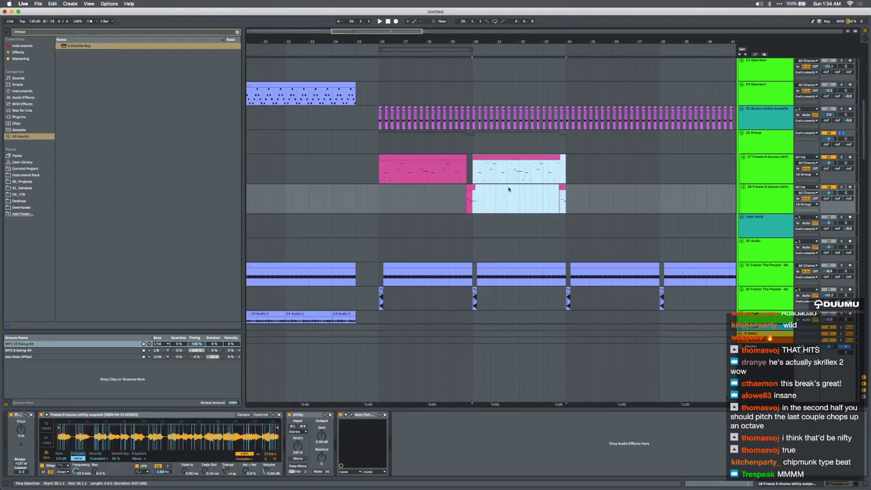
{"action": "left_click_drag", "start_coordinate": [562, 190], "coordinate": [559, 164]}
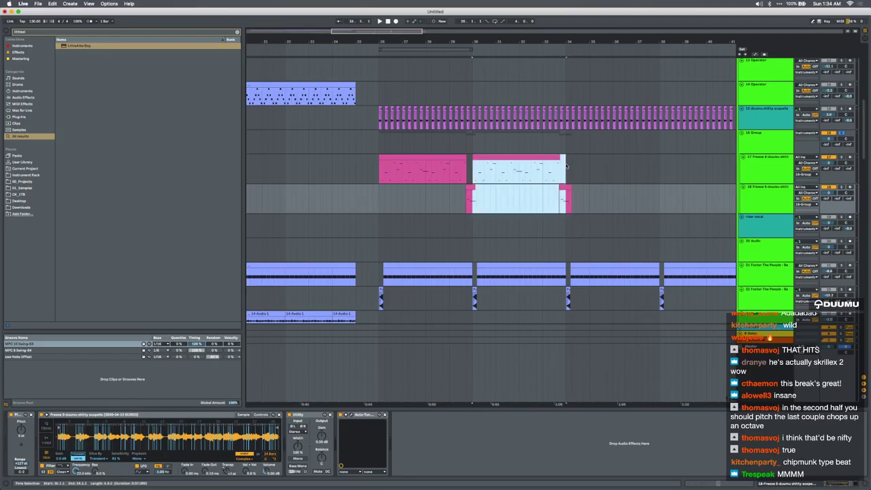
{"action": "key", "text": "super+d"}
{"action": "key", "text": "super+d"}
{"action": "scroll", "coordinate": [567, 165], "scroll_direction": "down", "scroll_amount": 3}
Unsolo the chop group and the rack's second chain, and play the full mix from just before the drop
{"action": "left_click", "coordinate": [842, 134]}
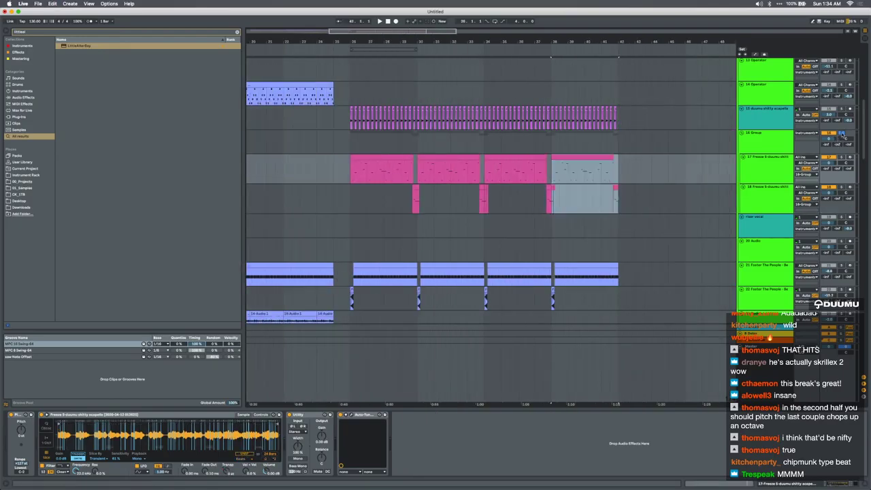
{"action": "left_click", "coordinate": [766, 165]}
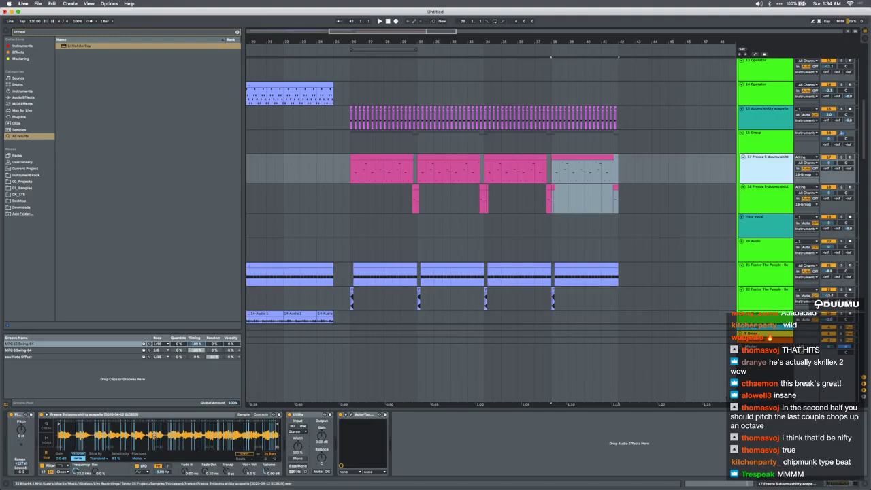
{"action": "left_click", "coordinate": [767, 139]}
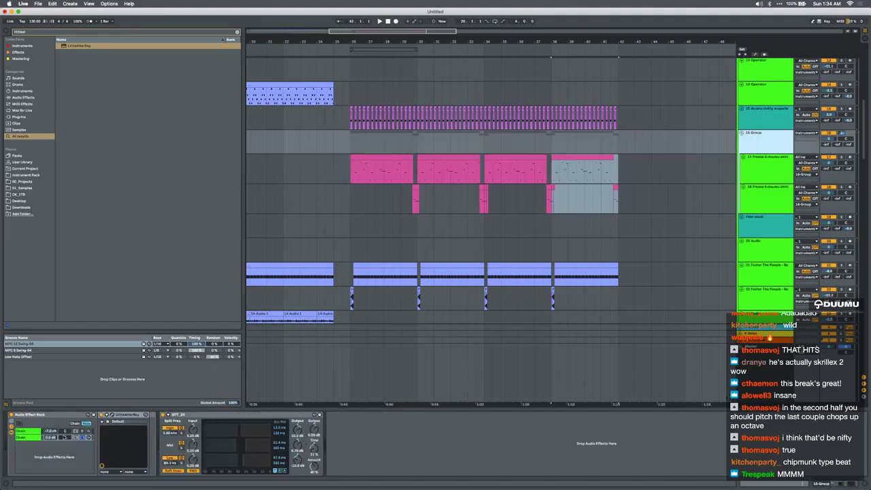
{"action": "left_click", "coordinate": [324, 139]}
{"action": "key", "text": "space"}
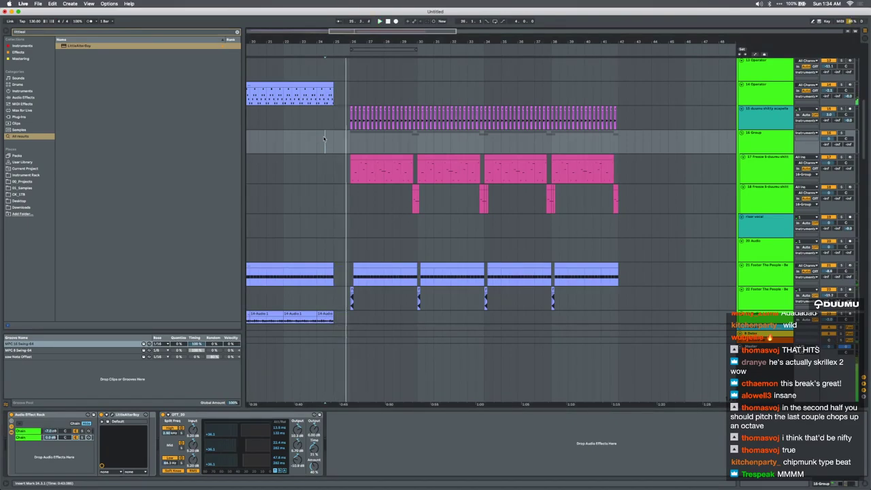
Delete the first frozen acapella track from the Vocals group and play the build-up from around bar 20
{"action": "scroll", "coordinate": [323, 138], "scroll_direction": "up", "scroll_amount": 10}
{"action": "left_click", "coordinate": [772, 147]}
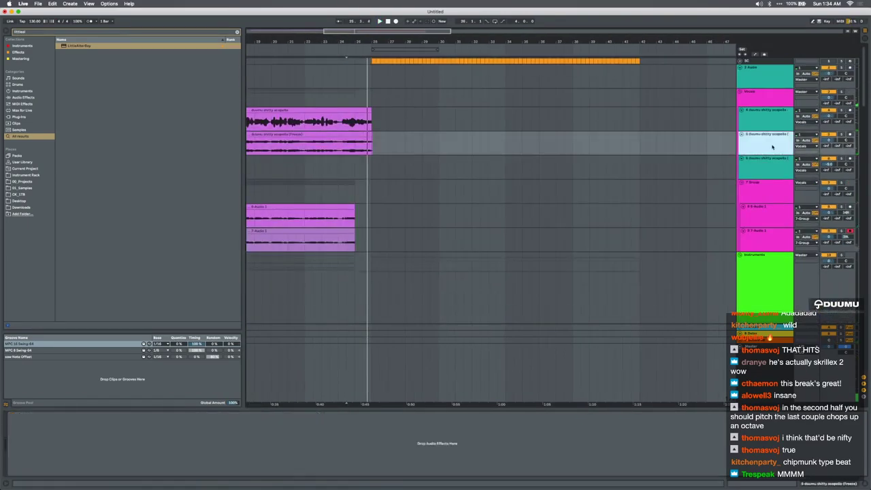
{"action": "key", "text": "Delete"}
{"action": "left_click", "coordinate": [279, 151]}
{"action": "key", "text": "space"}
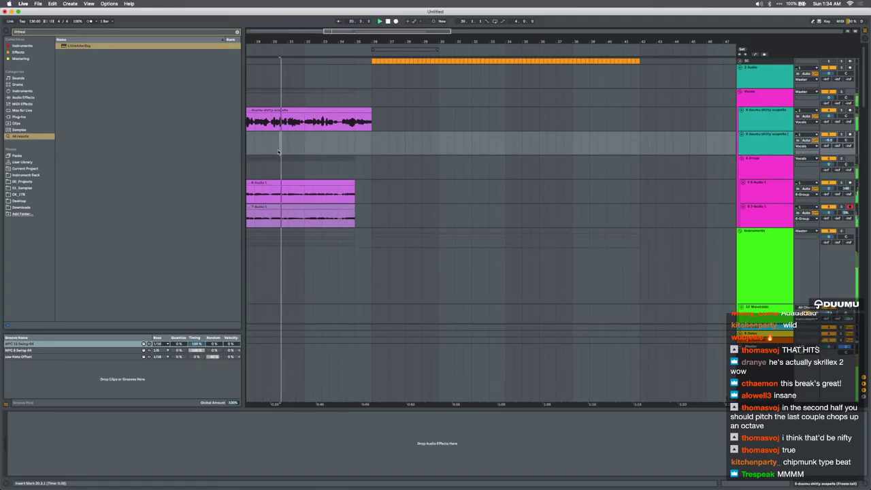
Play the drop from bar 36... and lower the makeup gain of the master's Glue Compressor
{"action": "left_click", "coordinate": [722, 361]}
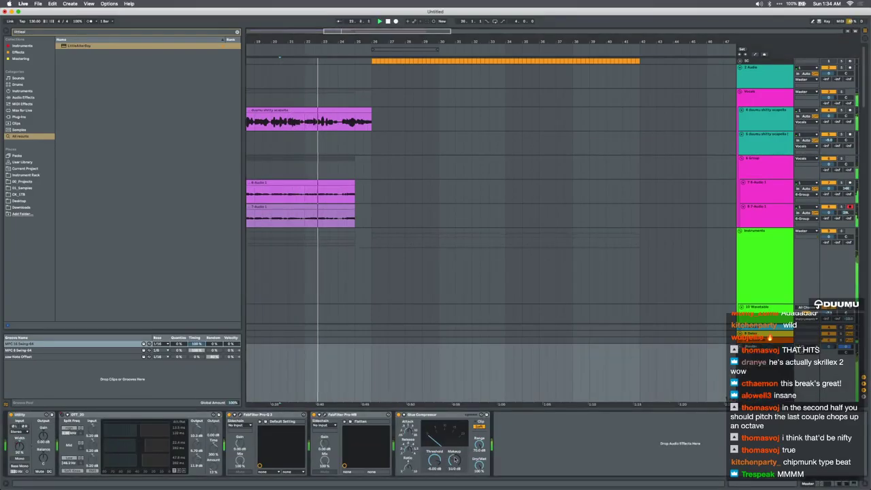
{"action": "scroll", "coordinate": [362, 244], "scroll_direction": "up", "scroll_amount": 3}
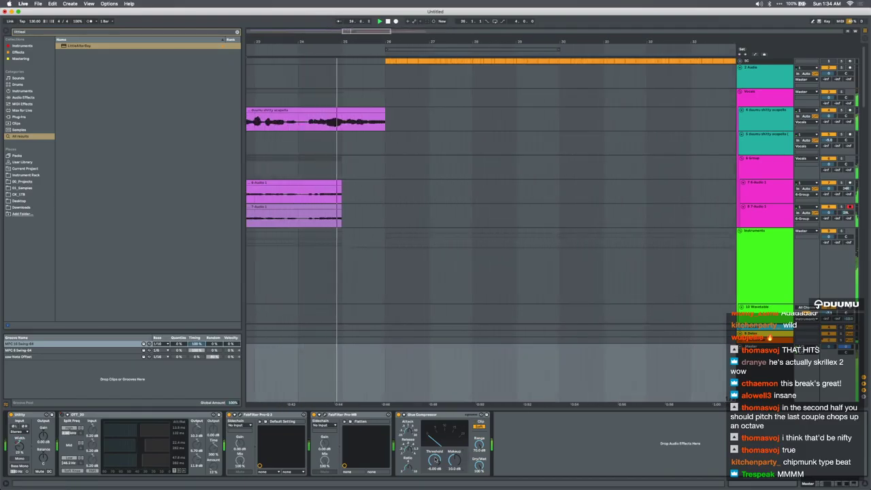
{"action": "left_click", "coordinate": [390, 247]}
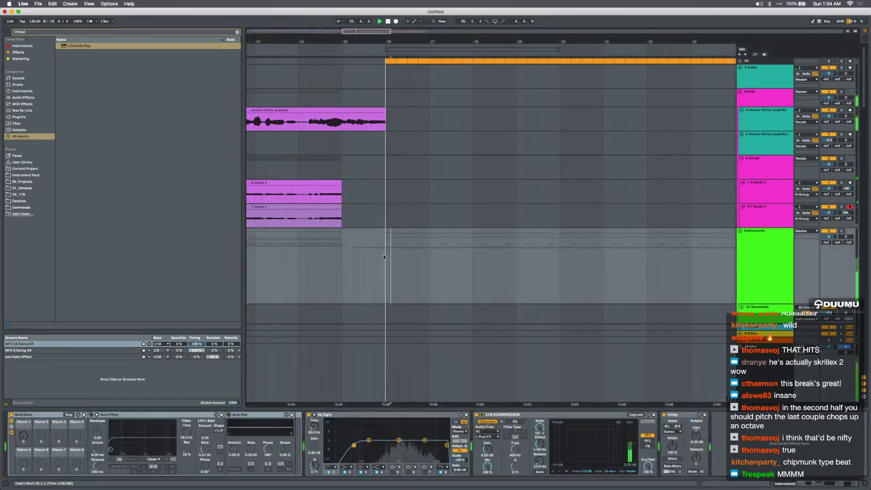
{"action": "scroll", "coordinate": [383, 257], "scroll_direction": "up", "scroll_amount": 2}
{"action": "scroll", "coordinate": [383, 256], "scroll_direction": "down", "scroll_amount": 11}
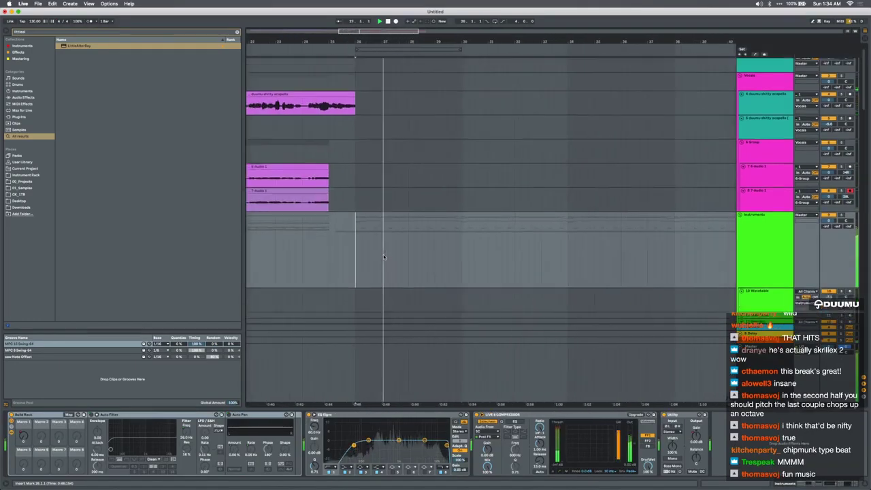
{"action": "scroll", "coordinate": [384, 257], "scroll_direction": "down", "scroll_amount": 1}
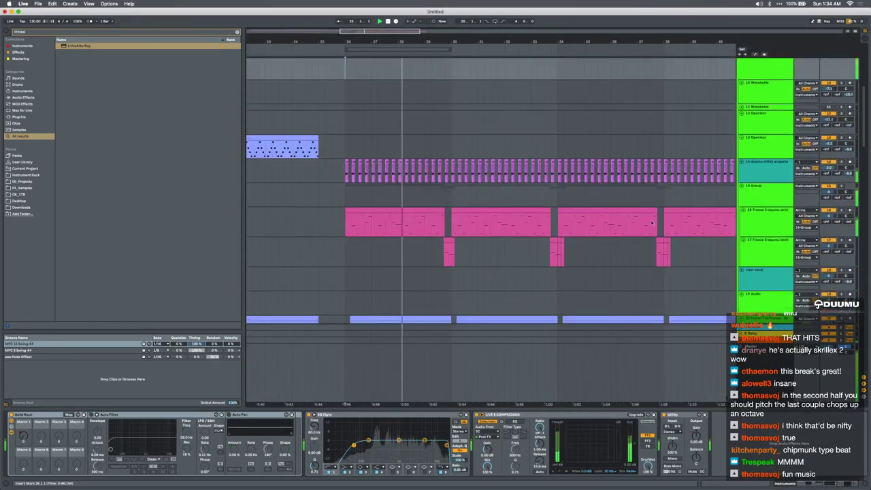
{"action": "left_click", "coordinate": [751, 371]}
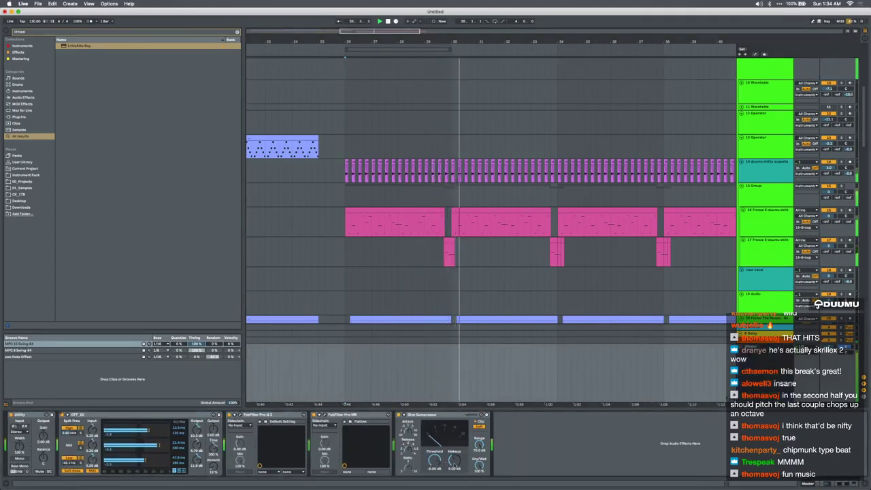
Solo the second chop track at bar 30 and show its Transpose automation to examine the final chops
{"action": "left_click", "coordinate": [447, 255]}
{"action": "scroll", "coordinate": [446, 257], "scroll_direction": "up", "scroll_amount": 3}
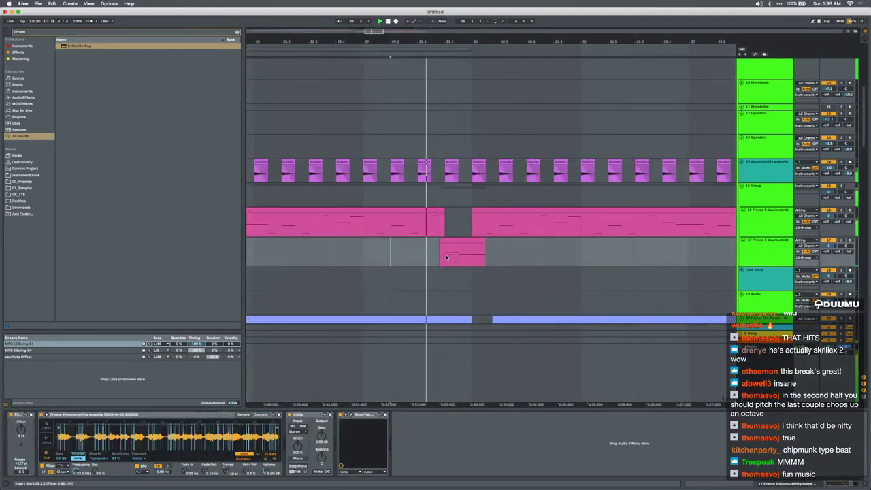
{"action": "scroll", "coordinate": [446, 257], "scroll_direction": "up", "scroll_amount": 1}
{"action": "left_click", "coordinate": [472, 260]}
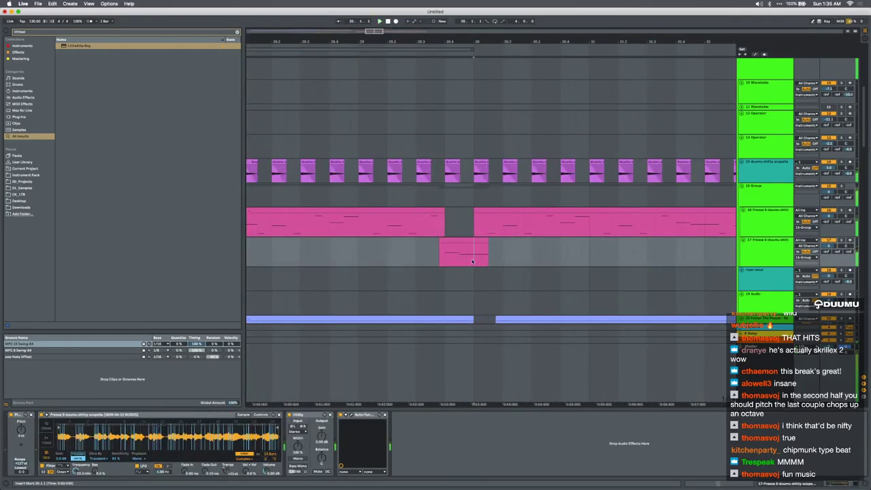
{"action": "key", "text": "a"}
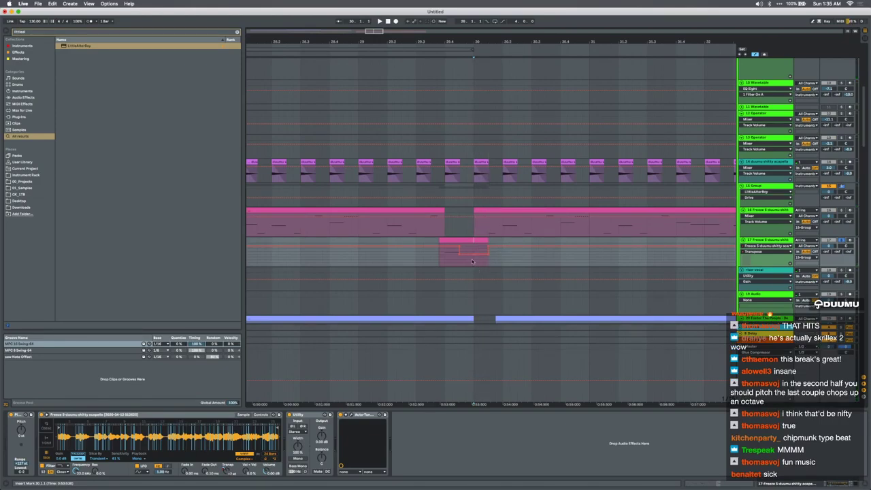
Duplicate bars 30 to 34 of the second chop track with their automation twice, up to bar 42, and hide the automation lanes
{"action": "key", "text": "minus"}
{"action": "key", "text": "minus"}
{"action": "left_click_drag", "start_coordinate": [510, 262], "coordinate": [589, 266]}
{"action": "key", "text": "super+d"}
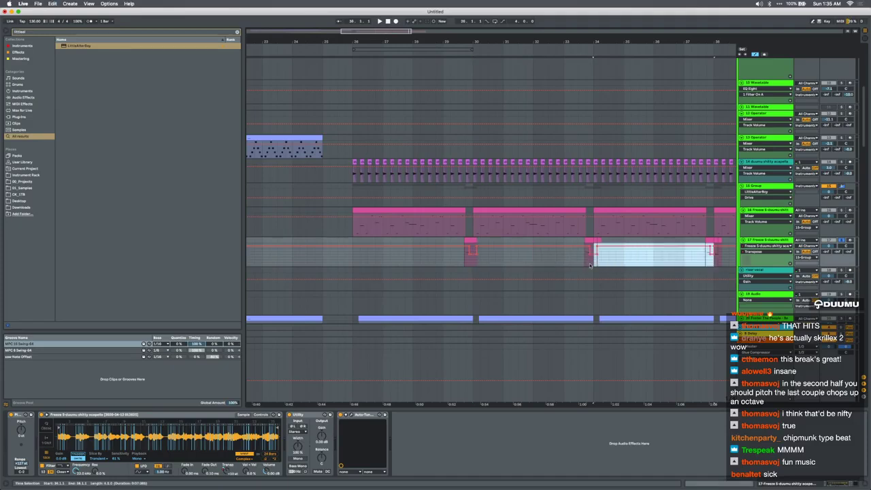
{"action": "key", "text": "super+d"}
{"action": "key", "text": "a"}
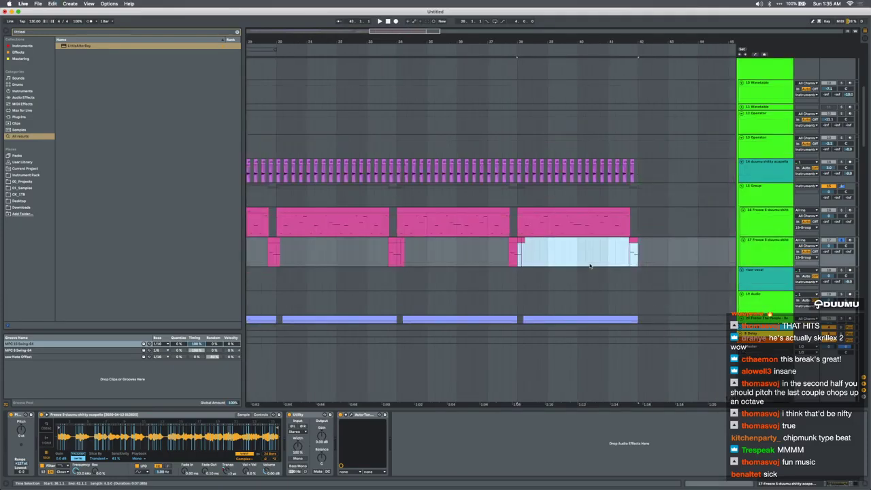
Unsolo the second chop track and play the full drop from just before bar 26
{"action": "left_click", "coordinate": [517, 401]}
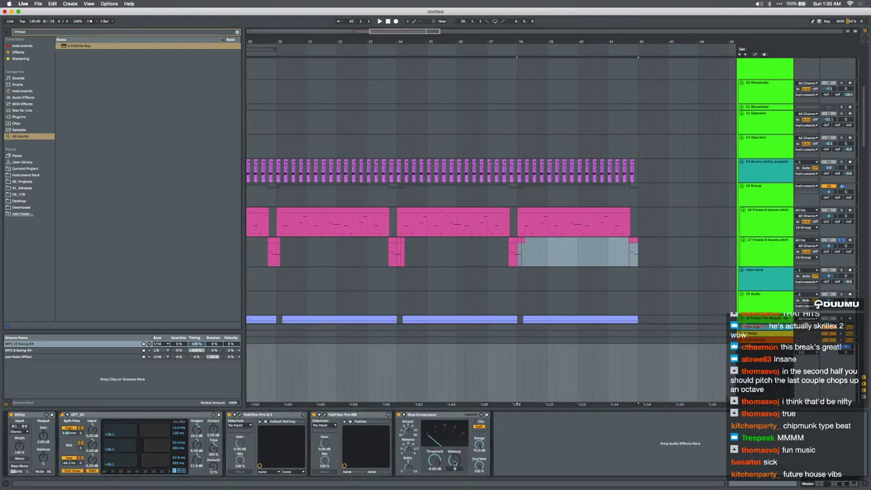
{"action": "scroll", "coordinate": [317, 325], "scroll_direction": "left", "scroll_amount": 4}
{"action": "left_click", "coordinate": [250, 257]}
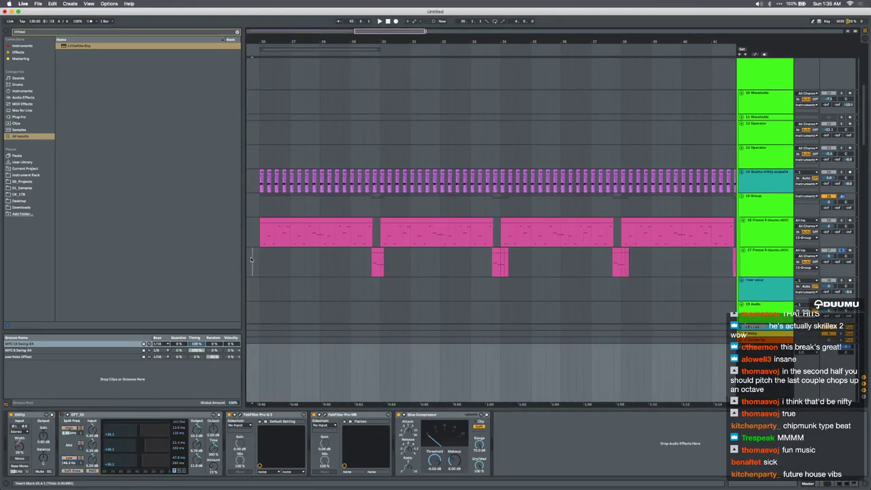
{"action": "key", "text": "space"}
{"action": "left_click", "coordinate": [841, 251]}
{"action": "key", "text": "space"}
{"action": "key", "text": "space"}
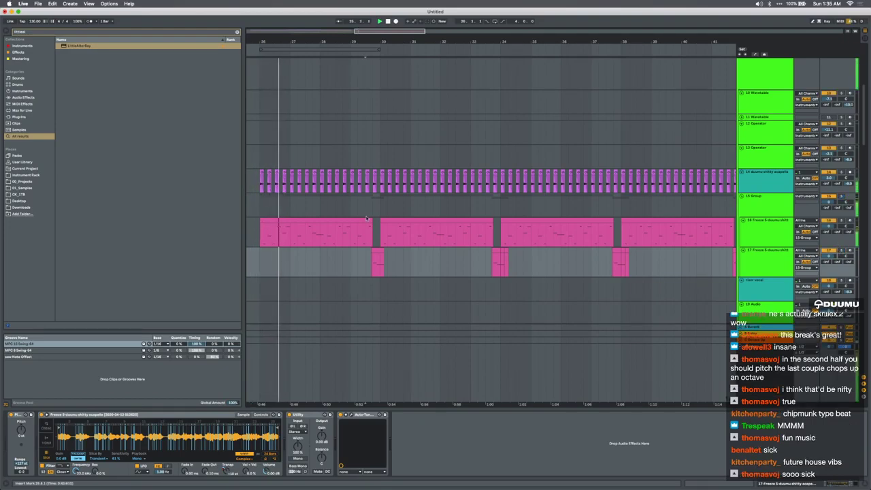
{"action": "scroll", "coordinate": [323, 233], "scroll_direction": "left", "scroll_amount": 3}
{"action": "scroll", "coordinate": [324, 233], "scroll_direction": "down", "scroll_amount": 1}
{"action": "scroll", "coordinate": [309, 245], "scroll_direction": "down", "scroll_amount": 1}
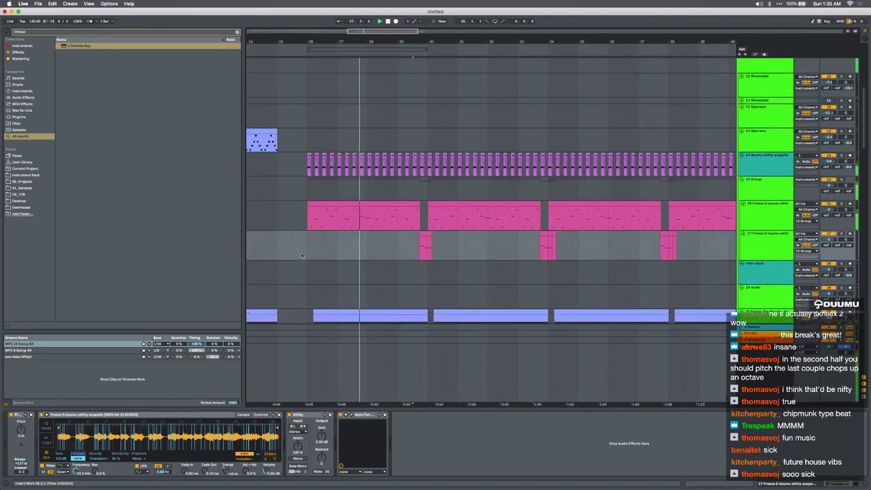
{"action": "scroll", "coordinate": [302, 255], "scroll_direction": "down", "scroll_amount": 2}
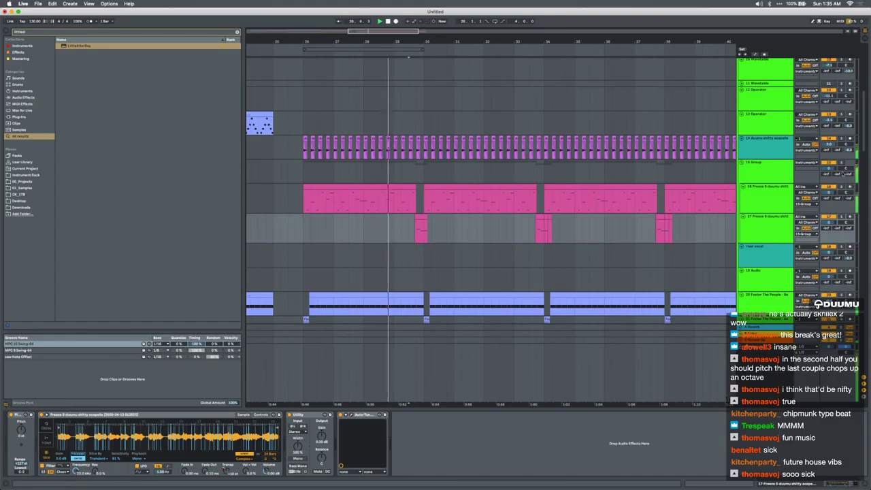
Add an EQ Eight to the end of the vocal-chop group's effects chain and lower the group's volume
{"action": "left_click", "coordinate": [777, 169]}
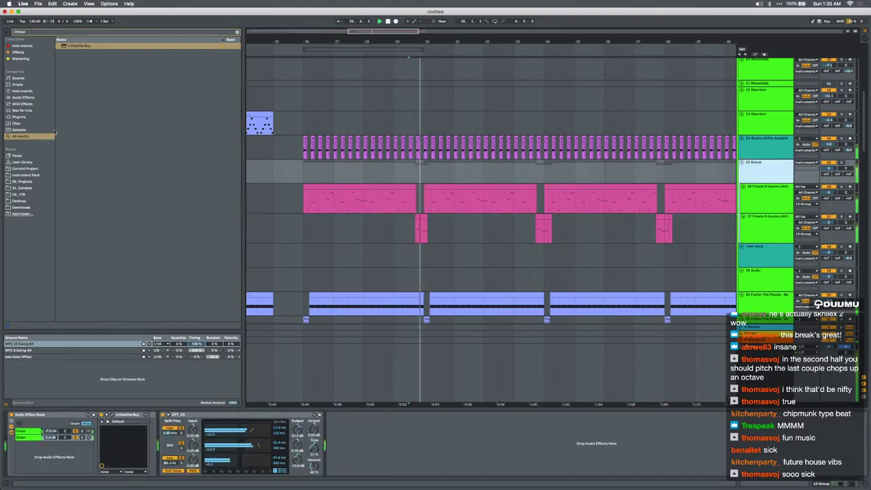
{"action": "left_click", "coordinate": [25, 91]}
{"action": "left_click", "coordinate": [26, 97]}
{"action": "left_click", "coordinate": [237, 32]}
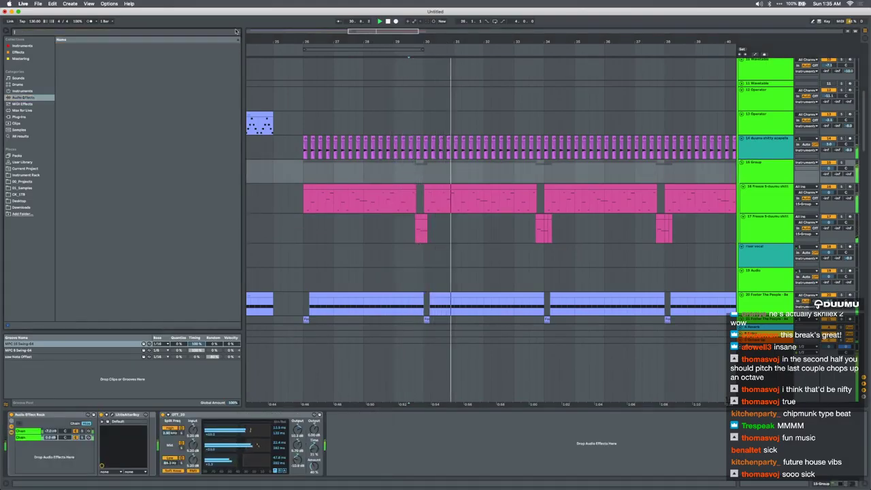
{"action": "left_click_drag", "start_coordinate": [74, 136], "coordinate": [331, 146]}
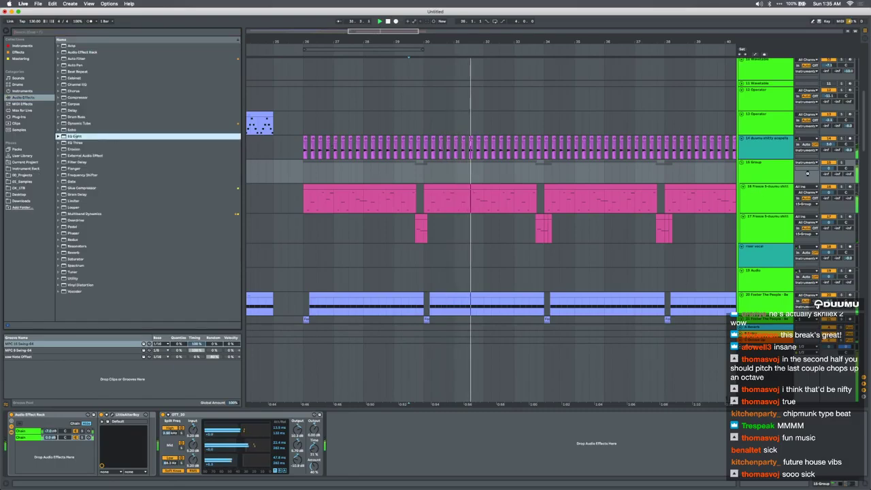
{"action": "key", "text": "Return"}
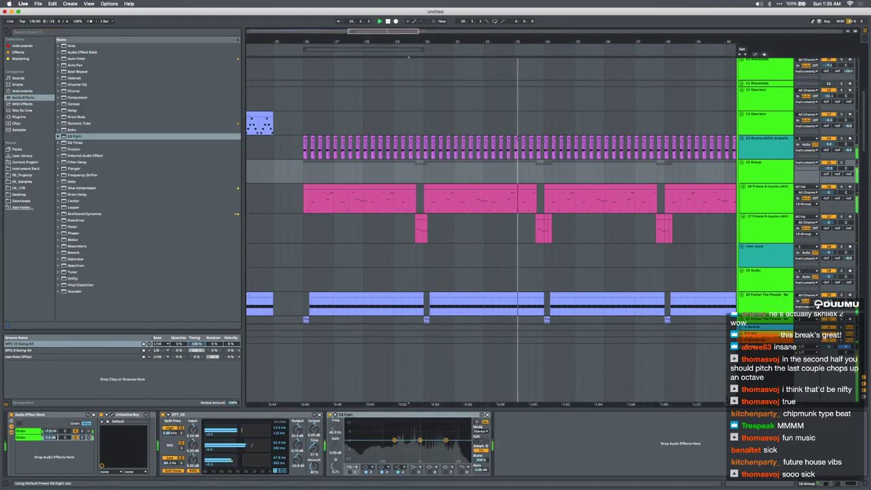
In the second chop track, move the chop at the start of bar 34 and its Transpose automation half a beat earlier
{"action": "left_click", "coordinate": [539, 219]}
{"action": "key", "text": "plus"}
{"action": "key", "text": "plus"}
{"action": "key", "text": "a"}
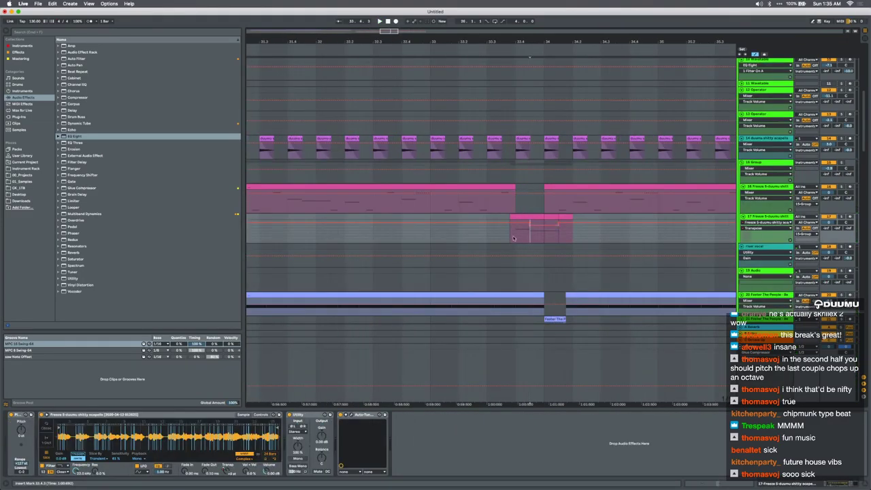
{"action": "left_click_drag", "start_coordinate": [544, 227], "coordinate": [576, 234]}
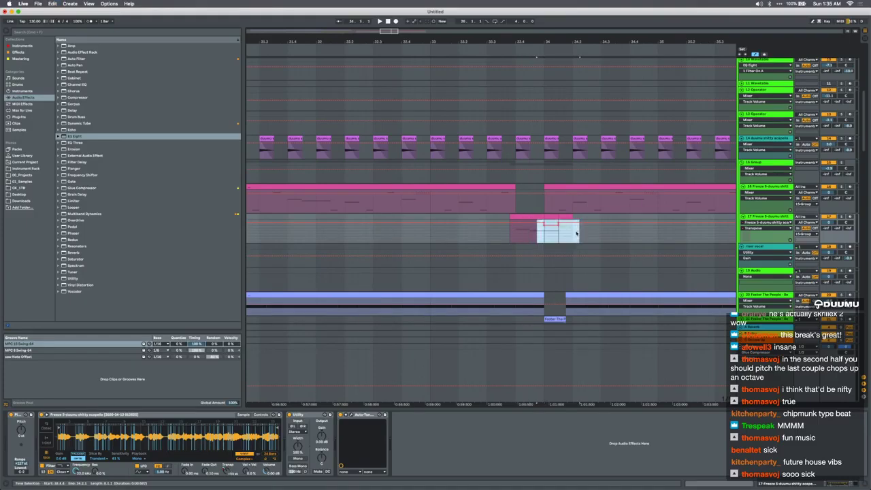
{"action": "left_click", "coordinate": [523, 232]}
{"action": "key", "text": "a"}
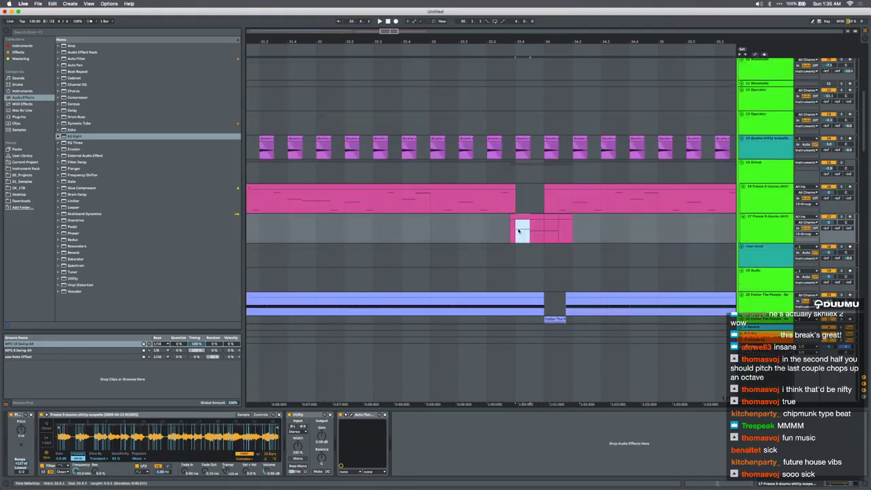
{"action": "key", "text": "a"}
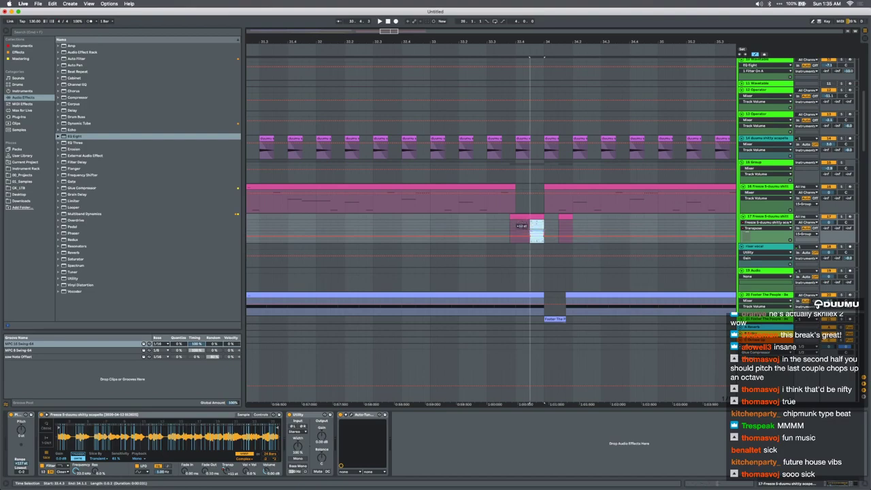
{"action": "left_click", "coordinate": [509, 224]}
{"action": "key", "text": "a"}
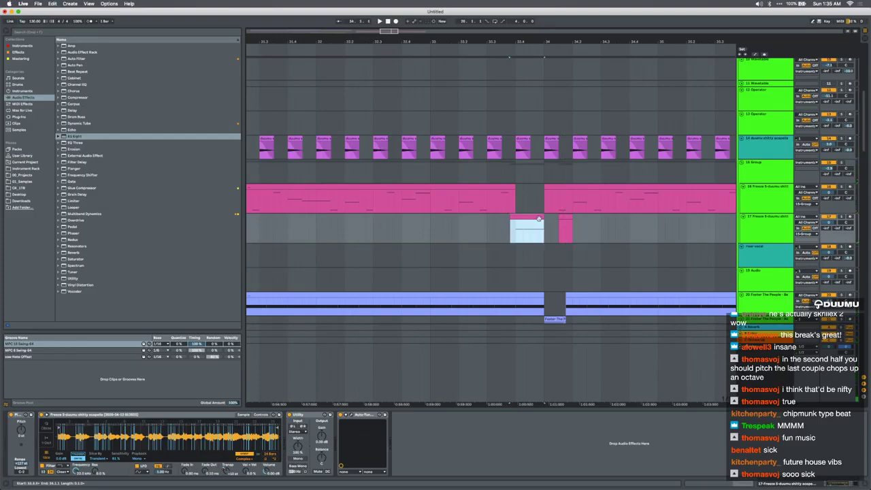
Clear the second chop track after bar 34 and duplicate bars 26 to 34 into bars 34 to 42
{"action": "key", "text": "space"}
{"action": "scroll", "coordinate": [536, 221], "scroll_direction": "down", "scroll_amount": 5}
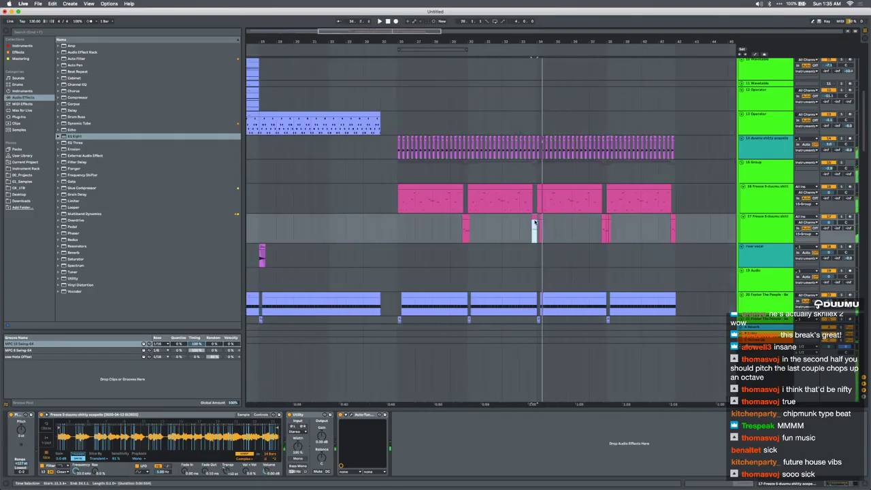
{"action": "left_click_drag", "start_coordinate": [536, 237], "coordinate": [395, 235]}
{"action": "left_click_drag", "start_coordinate": [573, 250], "coordinate": [709, 230]}
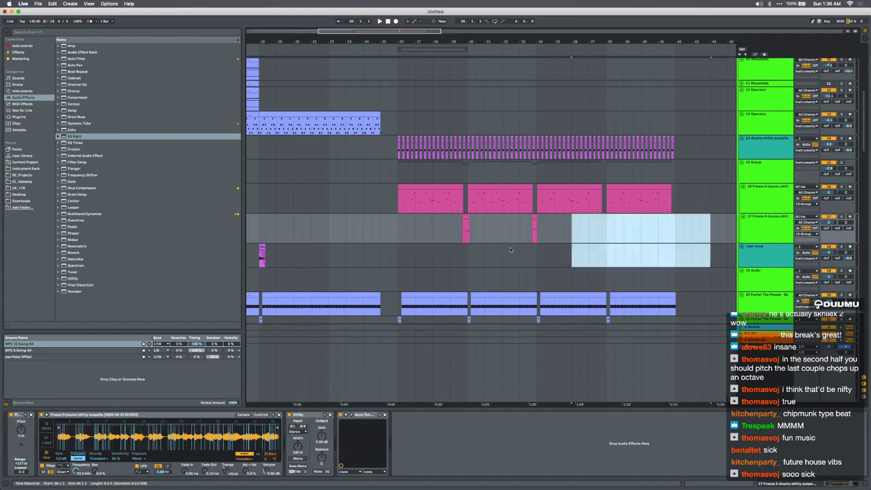
{"action": "left_click_drag", "start_coordinate": [534, 235], "coordinate": [398, 234]}
{"action": "key", "text": "ctrl+d"}
Solo the vocal-chop group and search the browser for "space fx"
{"action": "left_click", "coordinate": [399, 176]}
{"action": "key", "text": "super+f"}
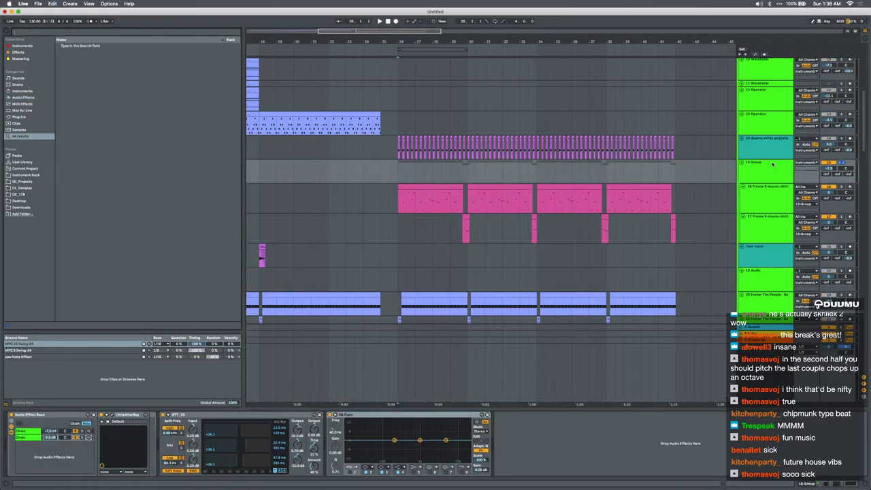
{"action": "type", "text": "apace"}
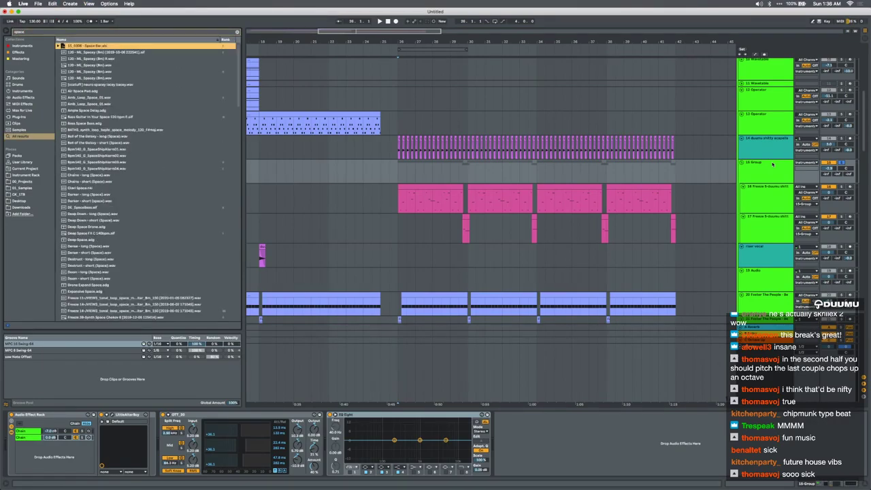
{"action": "type", "text": " fx"}
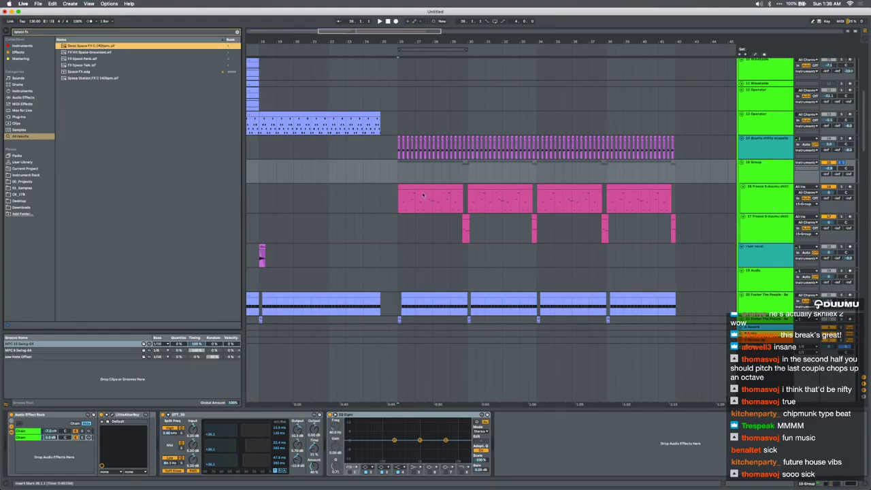
Play the soloed chop group from bar 26 and open CLA Guitars in the first chain of its effect rack
{"action": "left_click", "coordinate": [398, 174]}
{"action": "key", "text": "space"}
{"action": "left_click", "coordinate": [23, 430]}
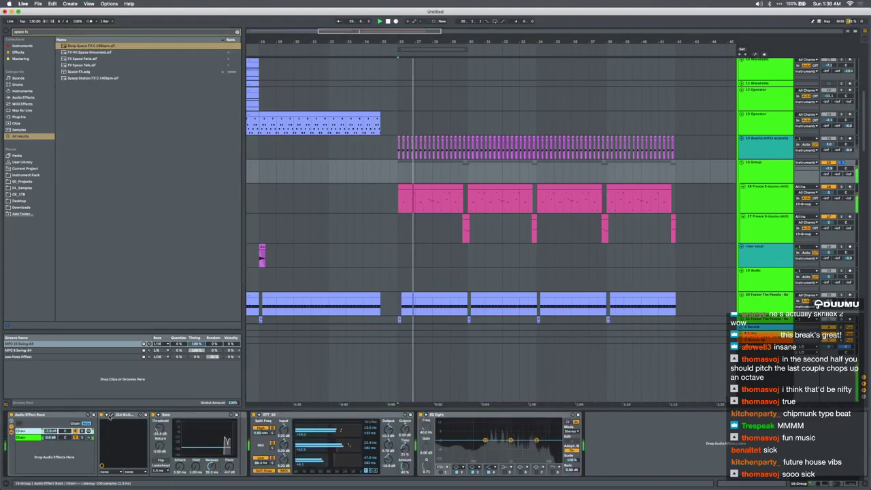
{"action": "left_click", "coordinate": [111, 415]}
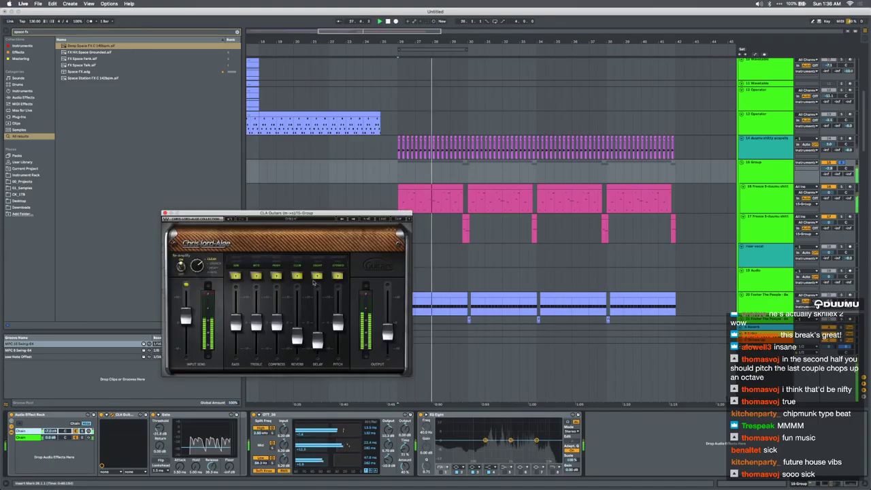
Turn off the reverb, delay and pitch in CLA Guitars and raise its input and output levels
{"action": "left_click", "coordinate": [296, 276]}
{"action": "left_click", "coordinate": [317, 275]}
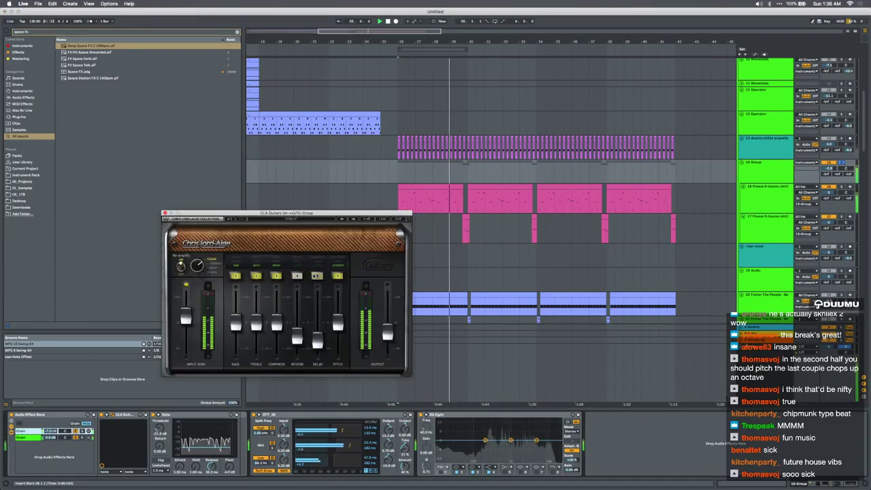
{"action": "left_click", "coordinate": [337, 275]}
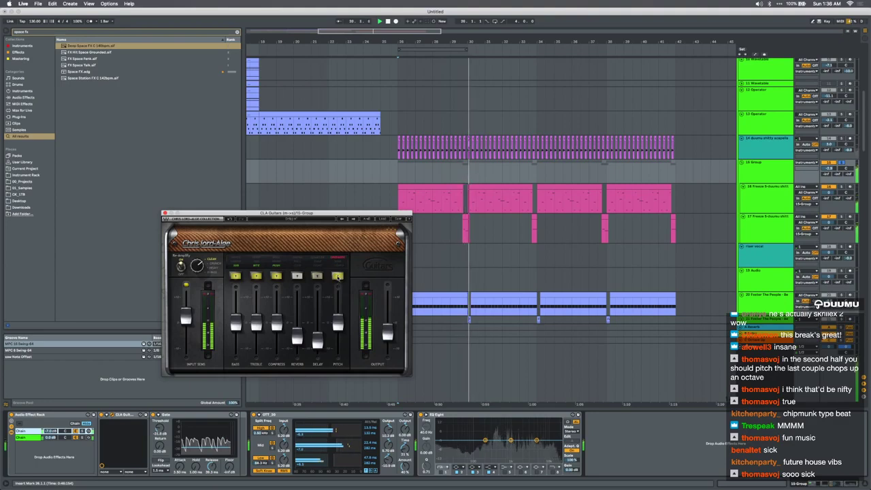
{"action": "left_click_drag", "start_coordinate": [185, 317], "coordinate": [185, 295]}
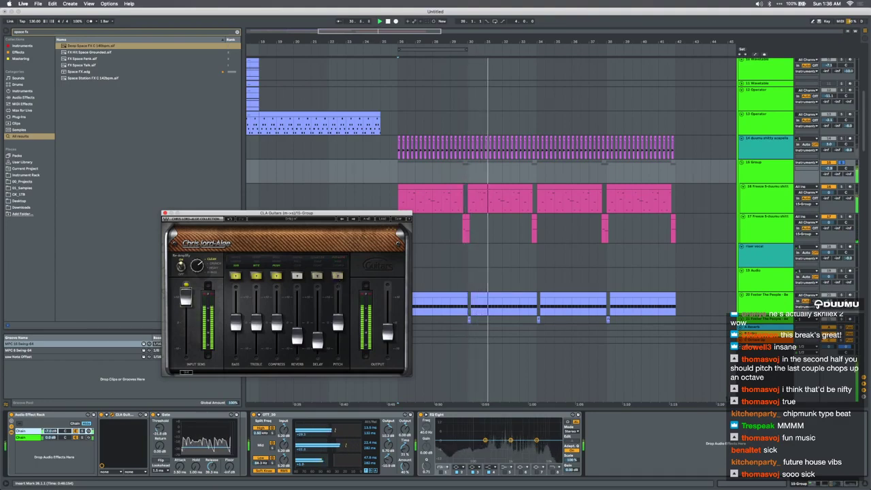
{"action": "left_click_drag", "start_coordinate": [386, 332], "coordinate": [386, 325]}
Load the Electric - Light Em Up preset in CLA Guitars, turn off reverb and delay, and raise the input and output levels
{"action": "left_click", "coordinate": [383, 219]}
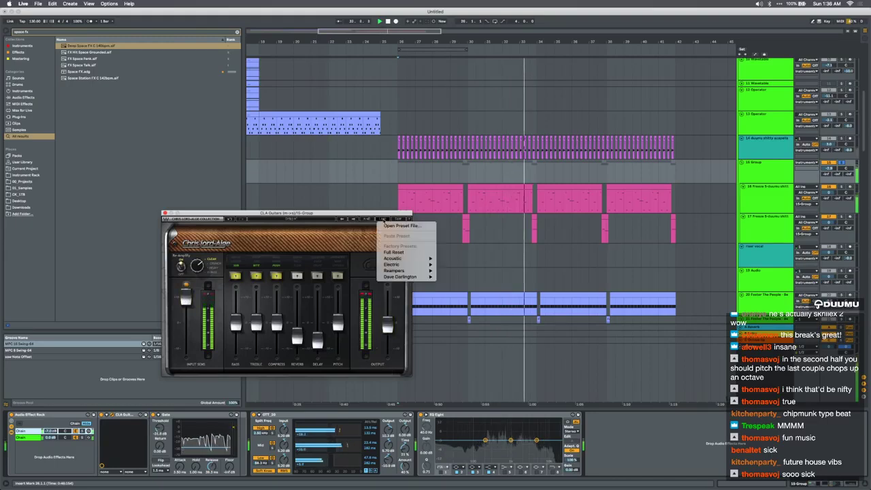
{"action": "mouse_move", "coordinate": [401, 264]}
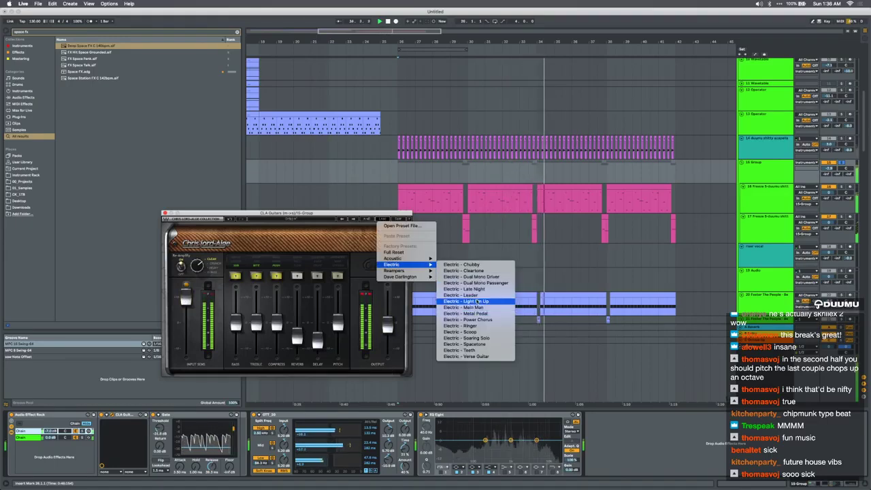
{"action": "left_click", "coordinate": [474, 302]}
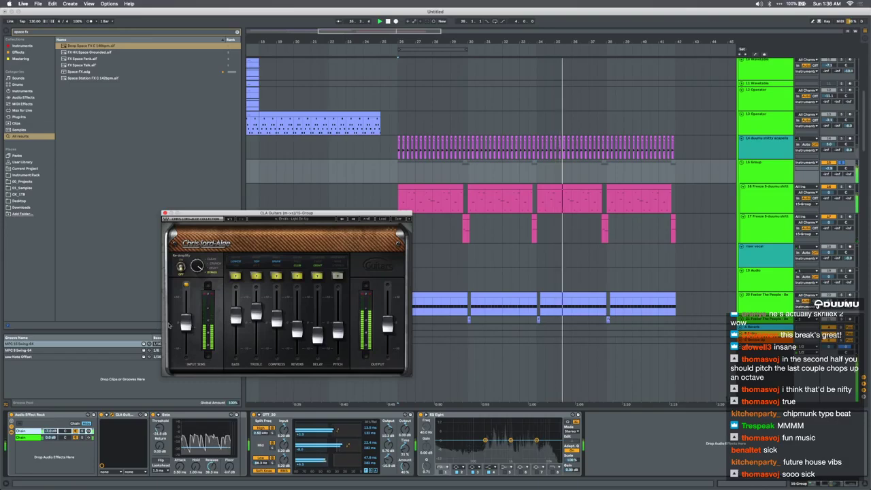
{"action": "left_click", "coordinate": [317, 275]}
{"action": "left_click", "coordinate": [318, 276]}
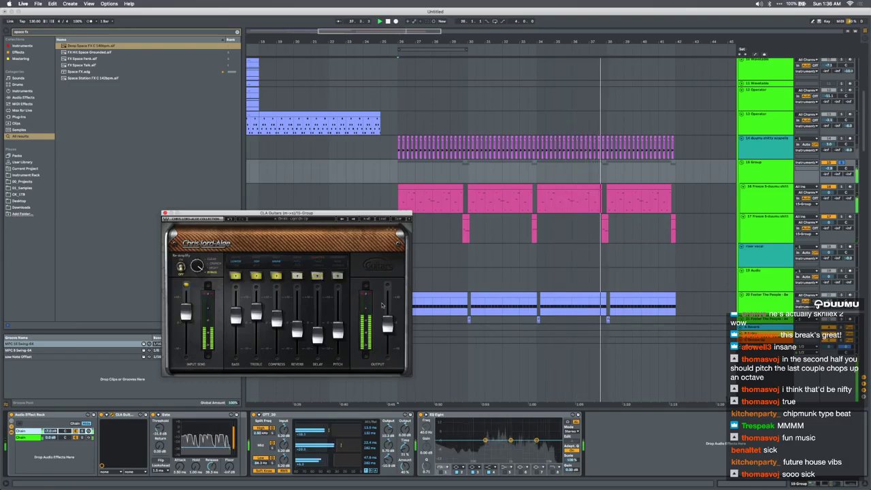
{"action": "left_click_drag", "start_coordinate": [387, 324], "coordinate": [387, 318]}
{"action": "left_click_drag", "start_coordinate": [184, 305], "coordinate": [185, 301]}
Solo the rack's first chain and try another Electric preset in CLA Guitars
{"action": "left_click", "coordinate": [83, 431]}
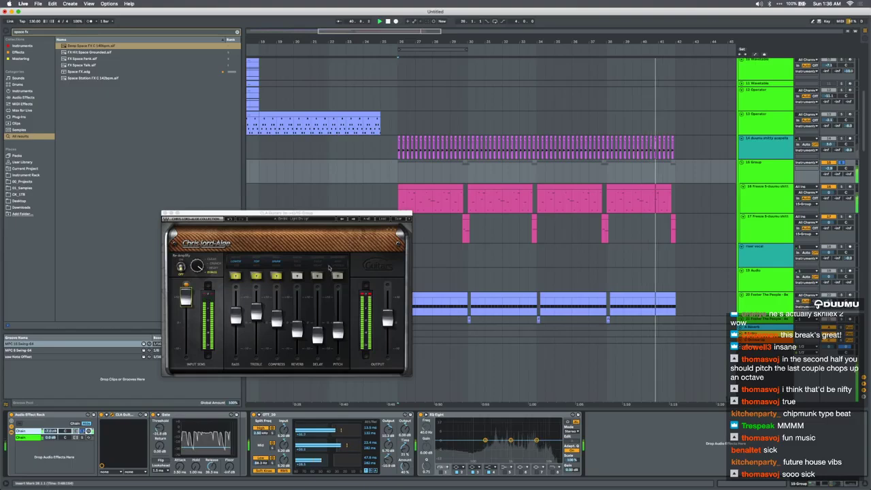
{"action": "left_click", "coordinate": [369, 219]}
{"action": "mouse_move", "coordinate": [401, 264]}
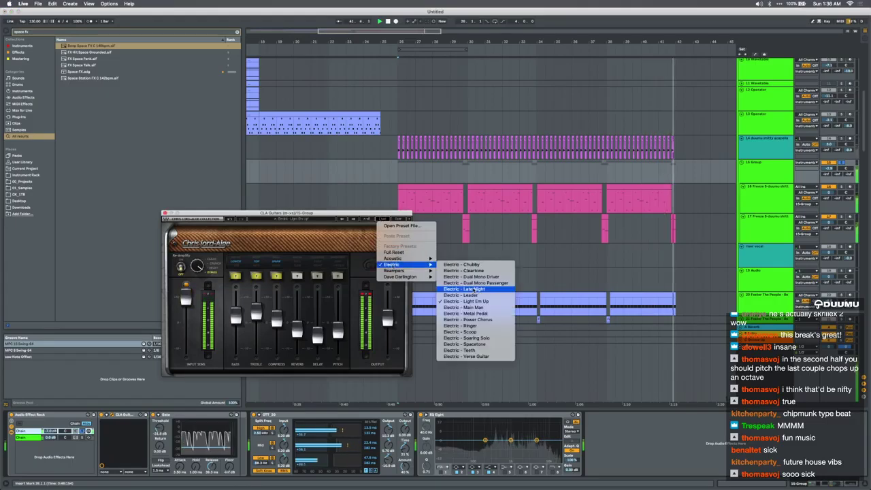
{"action": "left_click", "coordinate": [468, 319]}
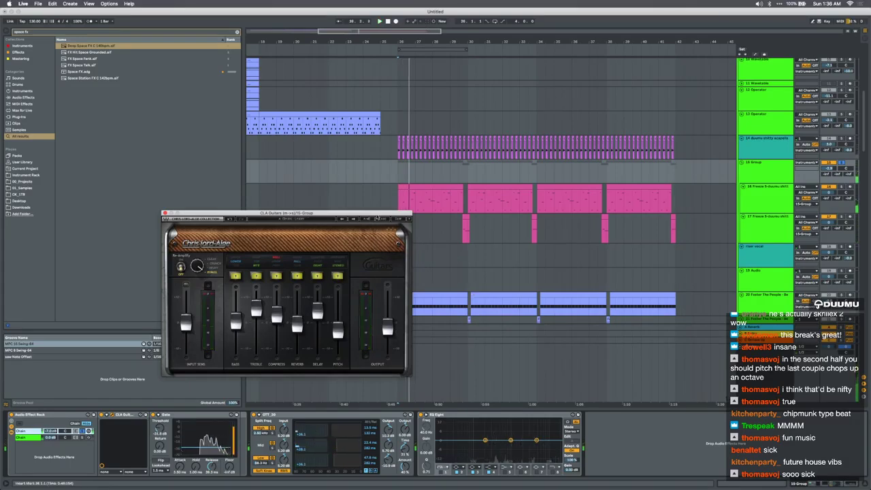
Load a Reampers DI preset in CLA Guitars, turn off its reverb and delay, and unsolo the rack's first chain
{"action": "left_click", "coordinate": [382, 219]}
{"action": "mouse_move", "coordinate": [401, 272]}
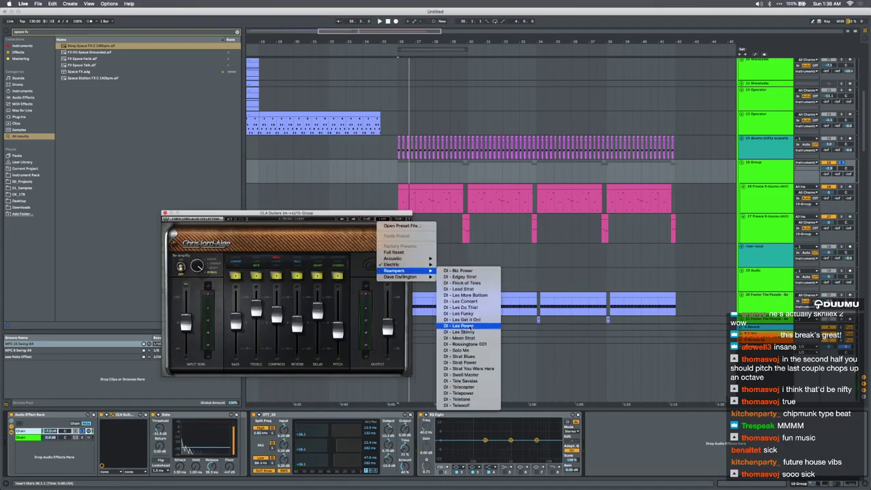
{"action": "left_click", "coordinate": [476, 350]}
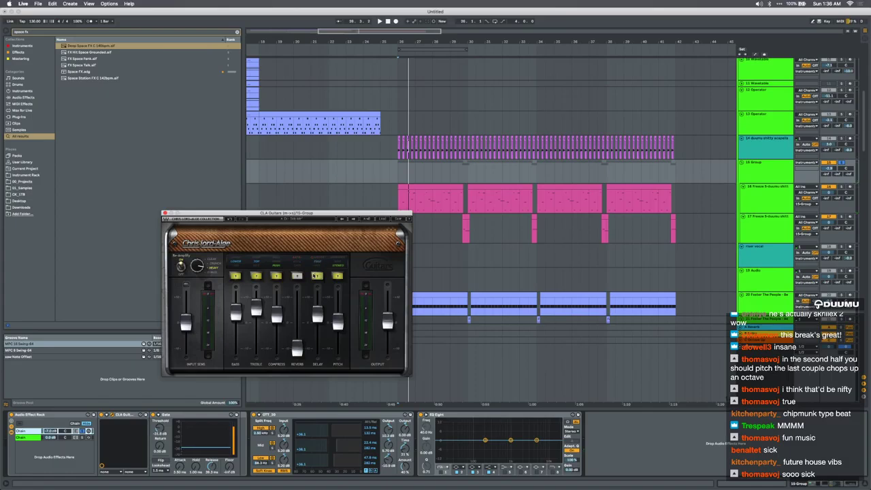
{"action": "key", "text": "space"}
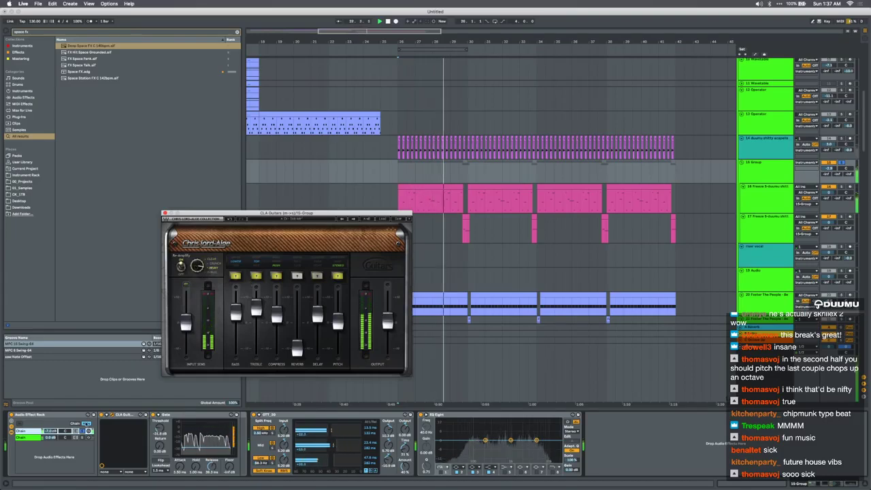
{"action": "left_click", "coordinate": [82, 431]}
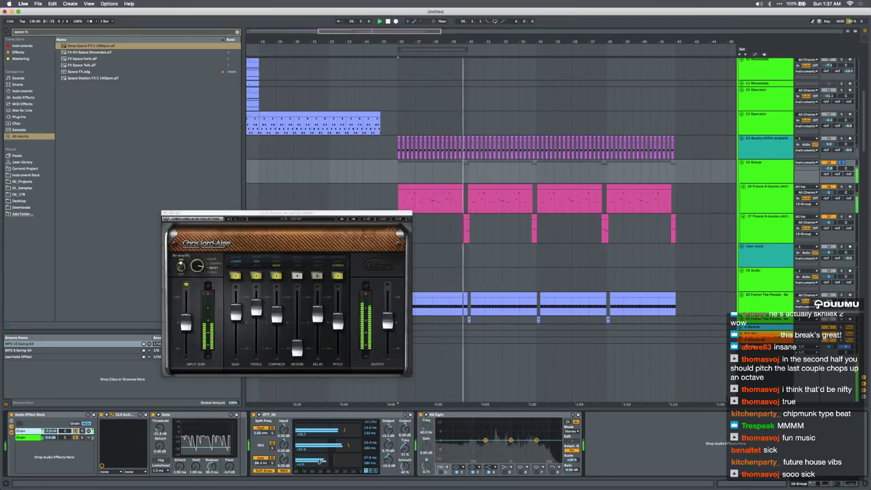
Insert an EQ Eight between CLA Guitars and the Gate in the chop group's rack chain and roll off its low end
{"action": "left_click", "coordinate": [24, 97]}
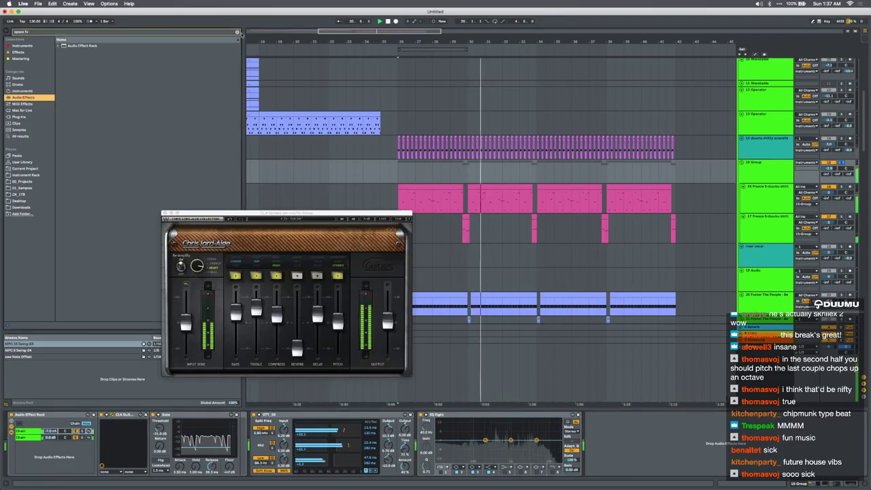
{"action": "left_click", "coordinate": [82, 135]}
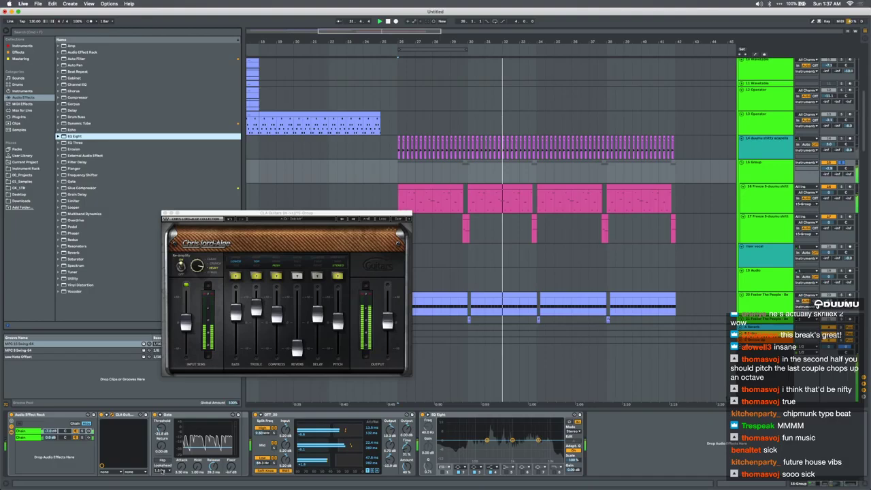
{"action": "left_click_drag", "start_coordinate": [162, 470], "coordinate": [161, 469]}
{"action": "left_click", "coordinate": [173, 471]}
{"action": "left_click_drag", "start_coordinate": [191, 444], "coordinate": [216, 448]}
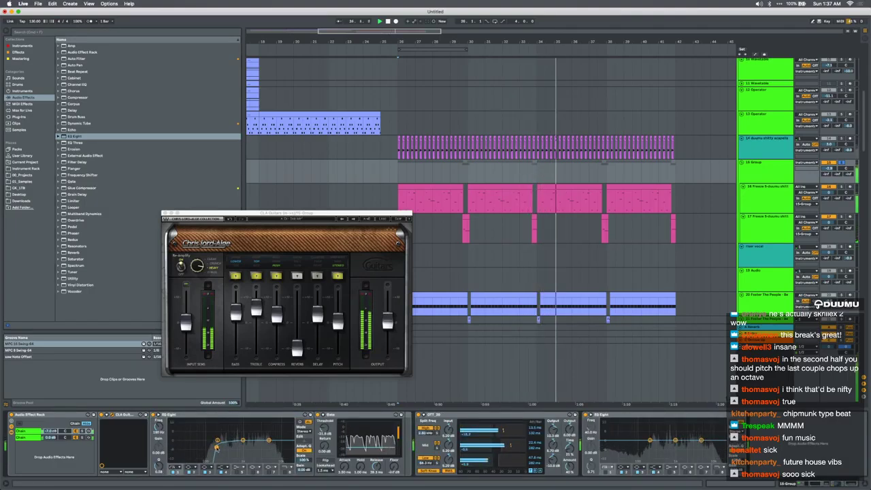
Change the CLA Guitars re-amplify mode to Crunch, raise the input level and close the plug-in window
{"action": "left_click", "coordinate": [338, 280]}
{"action": "left_click_drag", "start_coordinate": [198, 266], "coordinate": [197, 273]}
{"action": "left_click_drag", "start_coordinate": [186, 323], "coordinate": [185, 314]}
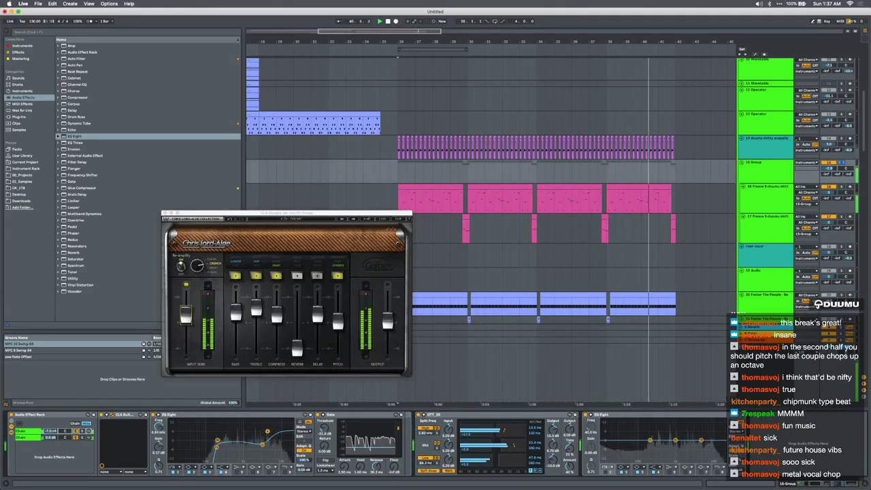
{"action": "left_click", "coordinate": [165, 212]}
{"action": "left_click", "coordinate": [180, 210]}
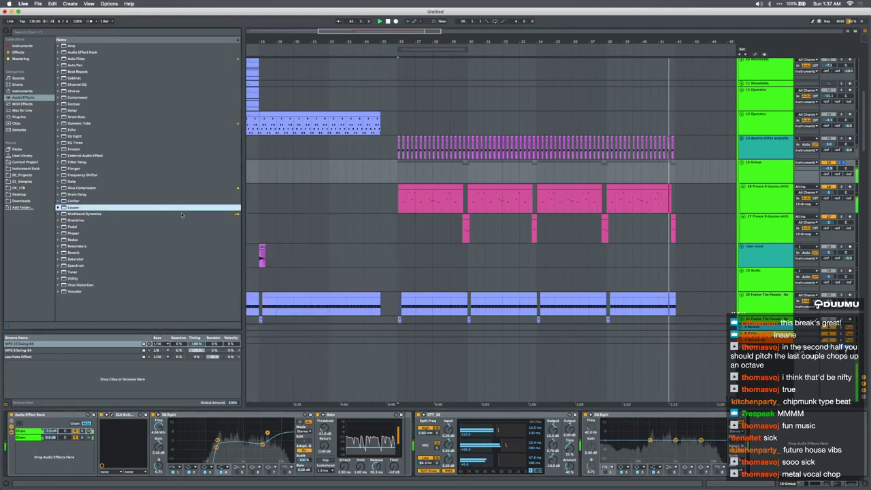
Unsolo the vocal chop group and play the drop with all tracks audible
{"action": "left_click", "coordinate": [422, 180]}
{"action": "key", "text": "s"}
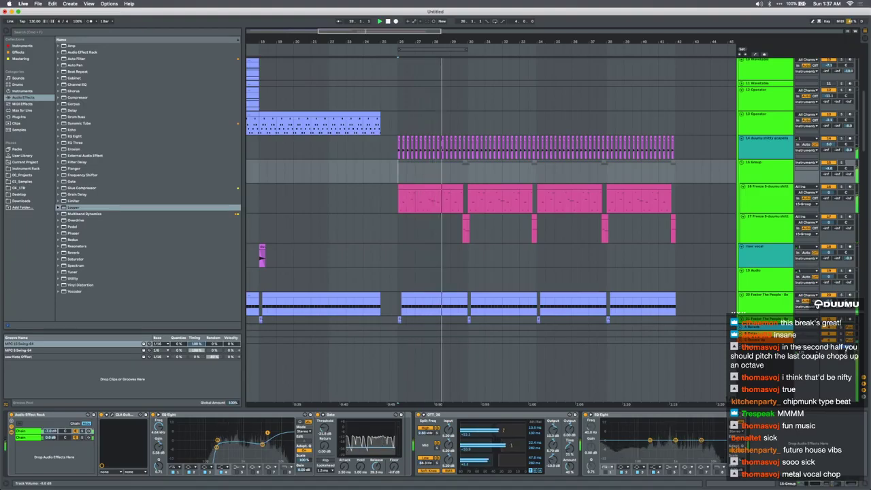
{"action": "scroll", "coordinate": [510, 182], "scroll_direction": "down", "scroll_amount": 3}
{"action": "left_click", "coordinate": [460, 174]}
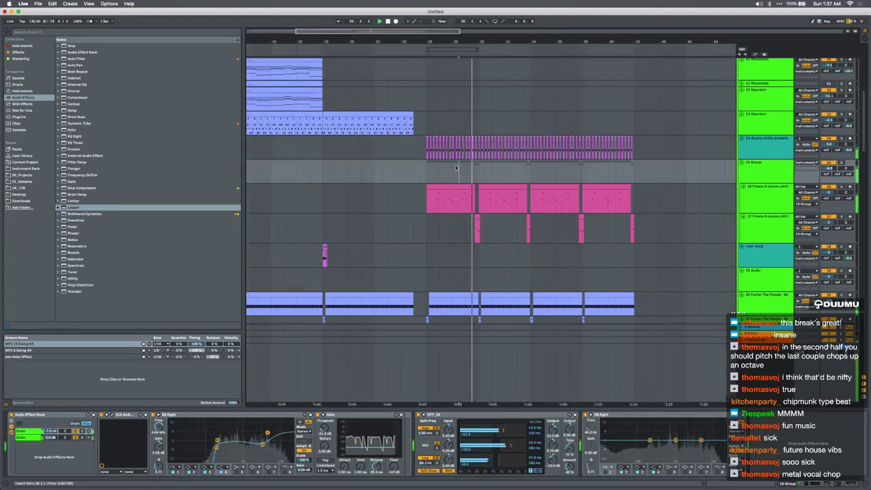
Audition the Operator bass track in solo, and solo the neighbouring bass layer group 37 for comparison
{"action": "scroll", "coordinate": [524, 219], "scroll_direction": "down", "scroll_amount": 10}
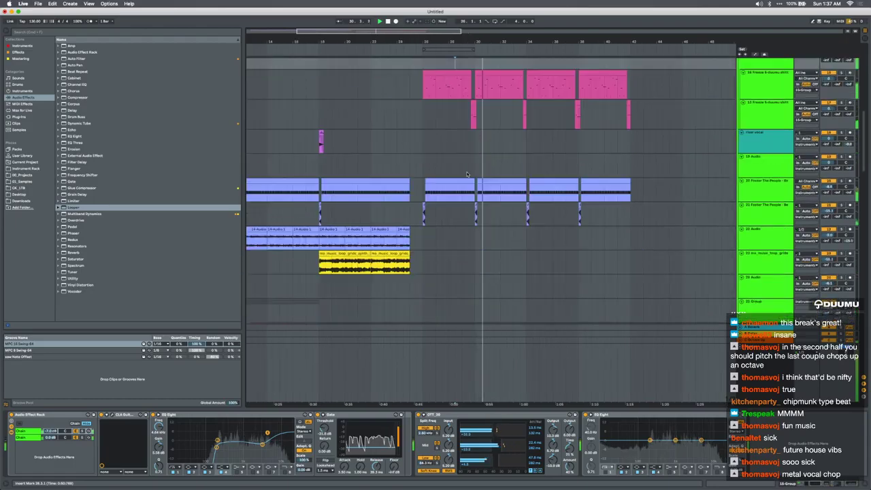
{"action": "scroll", "coordinate": [523, 219], "scroll_direction": "down", "scroll_amount": 15}
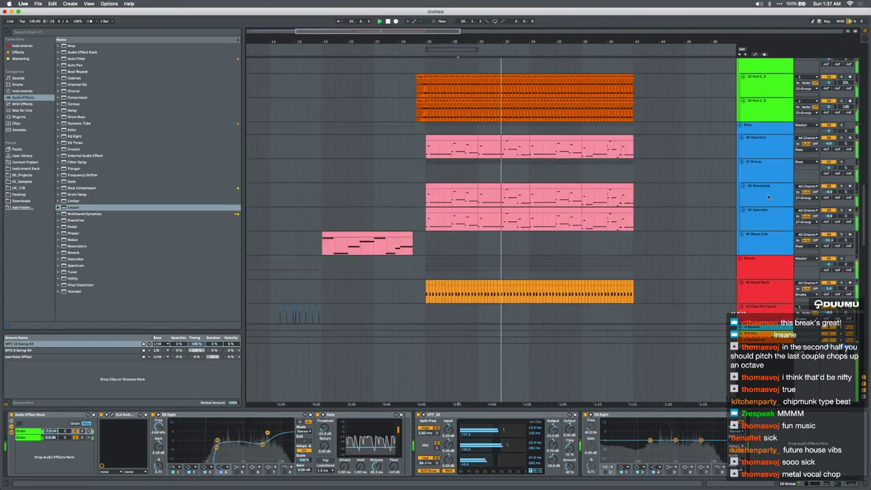
{"action": "left_click", "coordinate": [768, 169]}
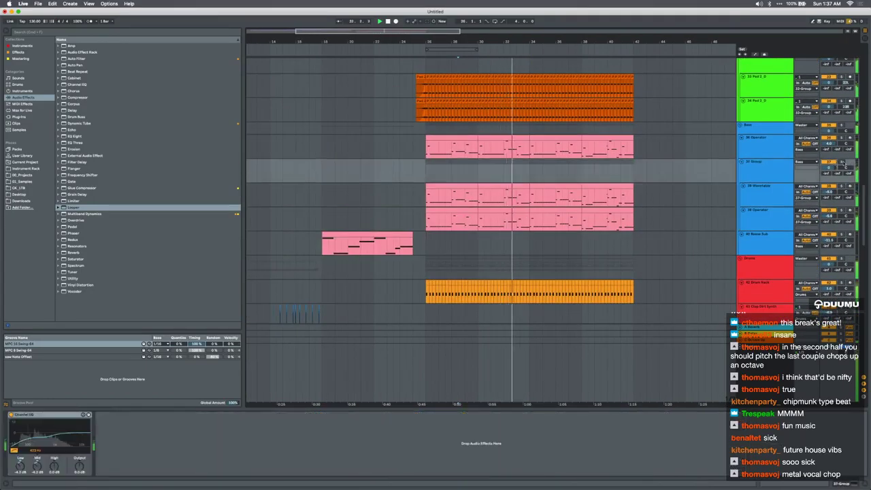
{"action": "left_click", "coordinate": [777, 144]}
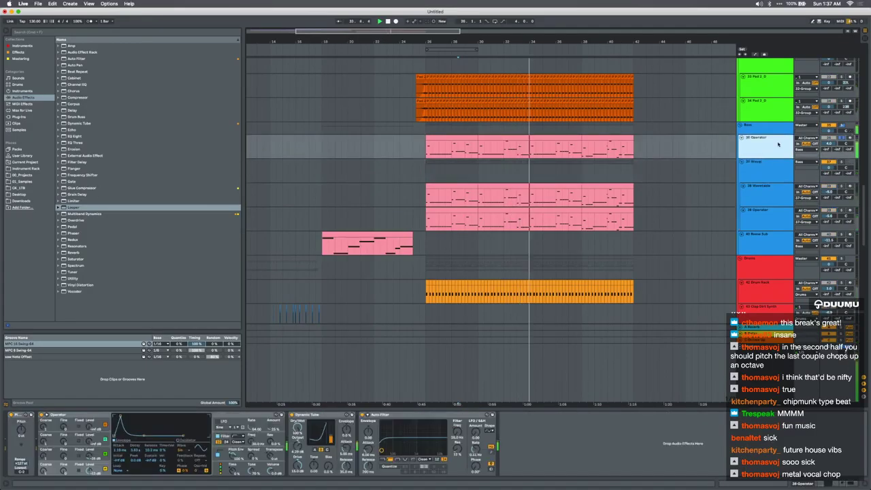
{"action": "left_click", "coordinate": [841, 210]}
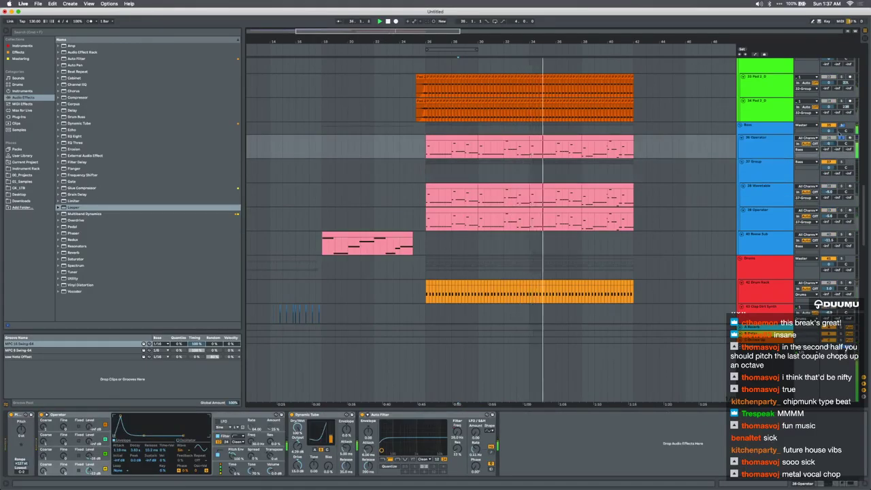
{"action": "left_click", "coordinate": [764, 166]}
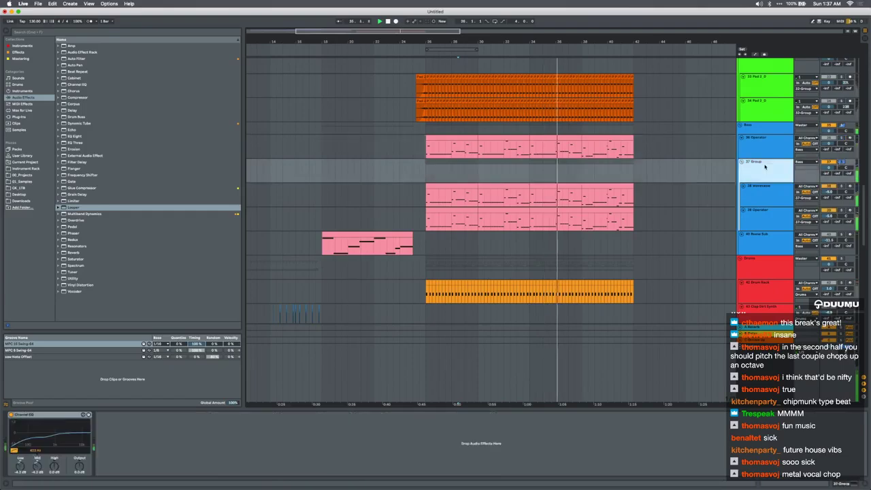
Add an EQ Eight after the Channel EQ on bass group 37 and dip a low band by about 6.6 dB
{"action": "key", "text": "super+f"}
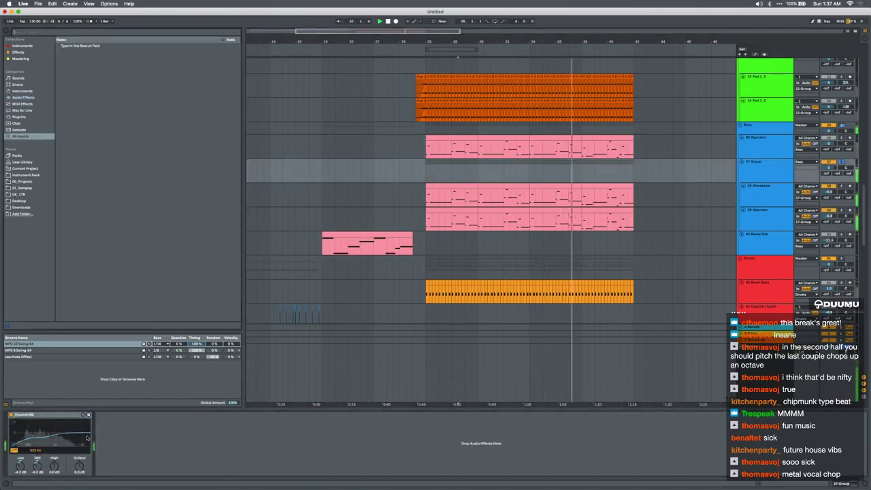
{"action": "type", "text": "eq"}
{"action": "key", "text": "Down"}
{"action": "key", "text": "Down"}
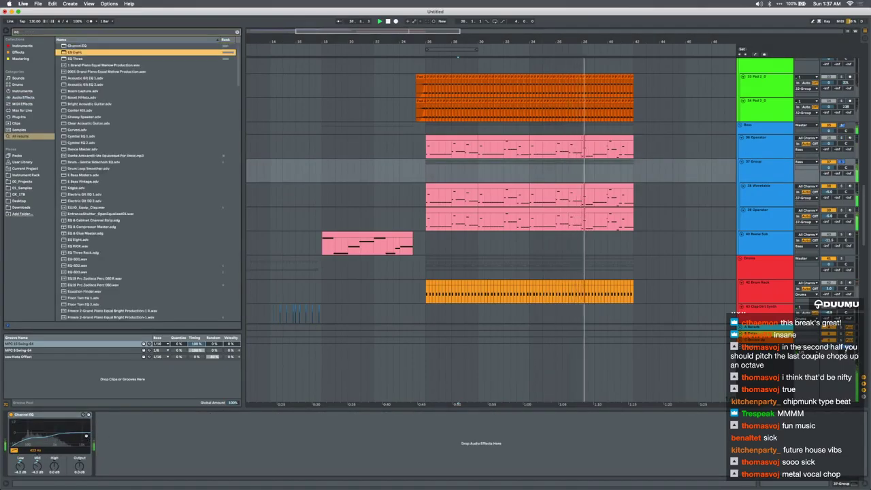
{"action": "key", "text": "Return"}
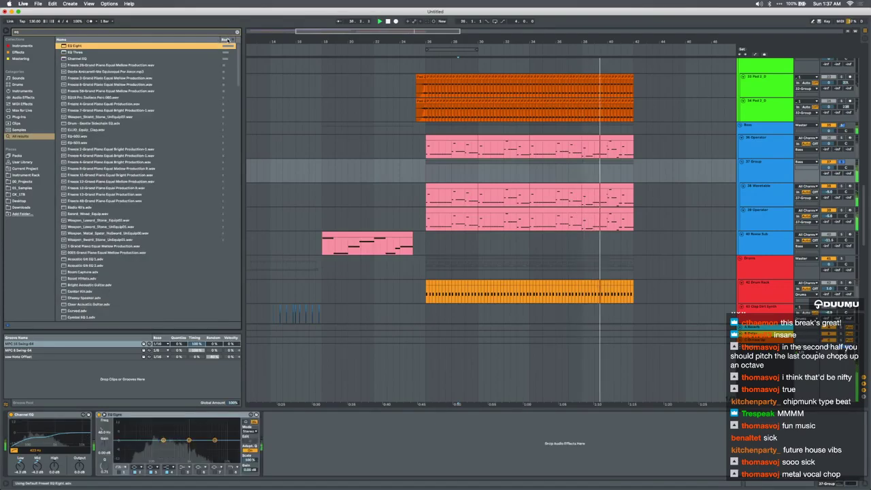
{"action": "left_click_drag", "start_coordinate": [158, 449], "coordinate": [160, 449]}
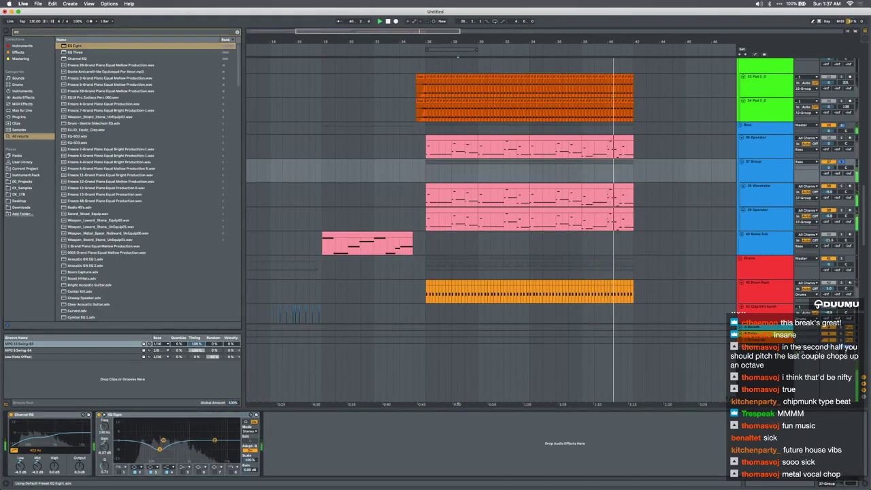
Play the drop from its start and slightly raise the volume of track 20, Foster The People
{"action": "scroll", "coordinate": [717, 219], "scroll_direction": "up", "scroll_amount": 3}
{"action": "scroll", "coordinate": [717, 219], "scroll_direction": "right", "scroll_amount": 1}
{"action": "scroll", "coordinate": [758, 204], "scroll_direction": "up", "scroll_amount": 10}
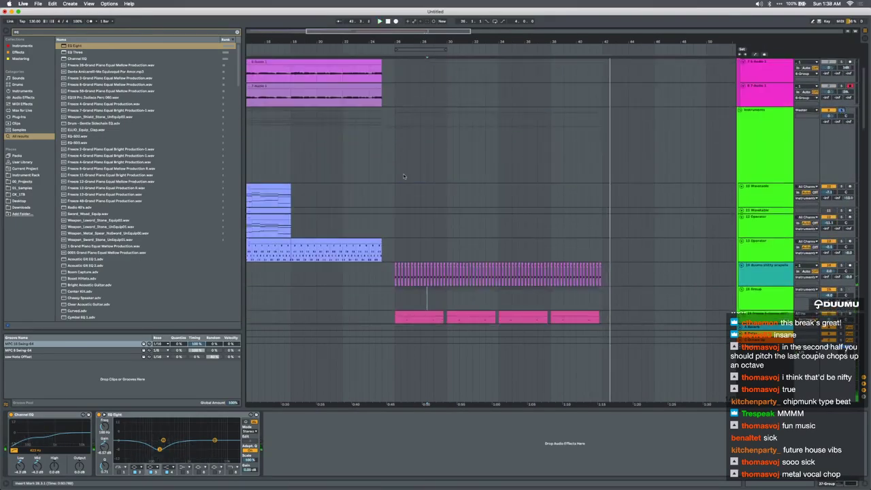
{"action": "left_click", "coordinate": [396, 161]}
{"action": "key", "text": "plus"}
{"action": "scroll", "coordinate": [393, 155], "scroll_direction": "down", "scroll_amount": 8}
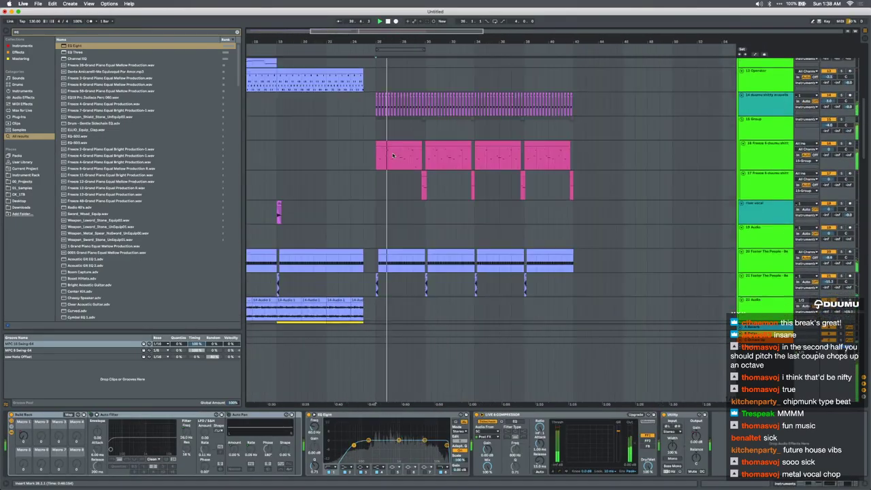
{"action": "scroll", "coordinate": [393, 155], "scroll_direction": "up", "scroll_amount": 5}
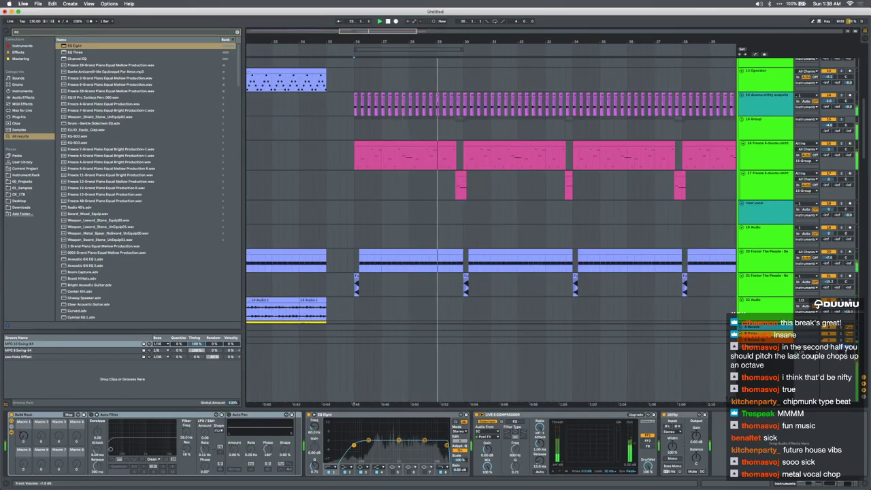
{"action": "scroll", "coordinate": [620, 207], "scroll_direction": "down", "scroll_amount": 3}
Stop playback in the drop and play the arrangement from the very beginning
{"action": "left_click", "coordinate": [755, 109]}
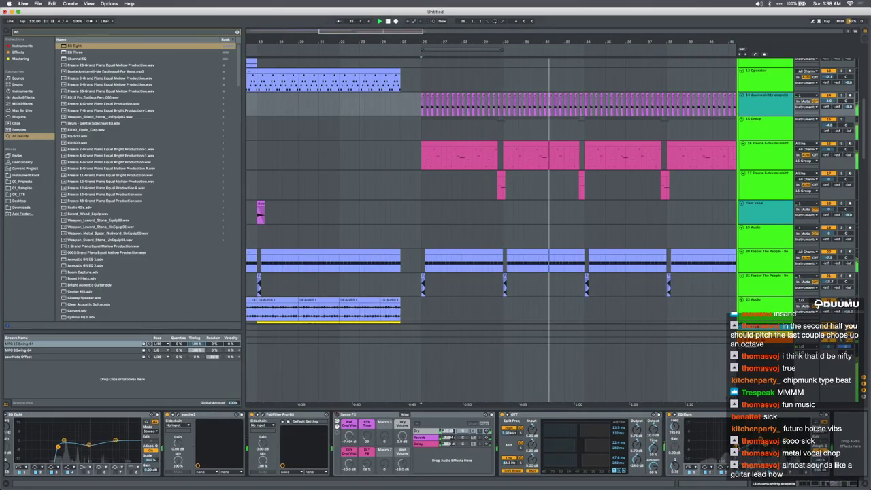
{"action": "key", "text": "space"}
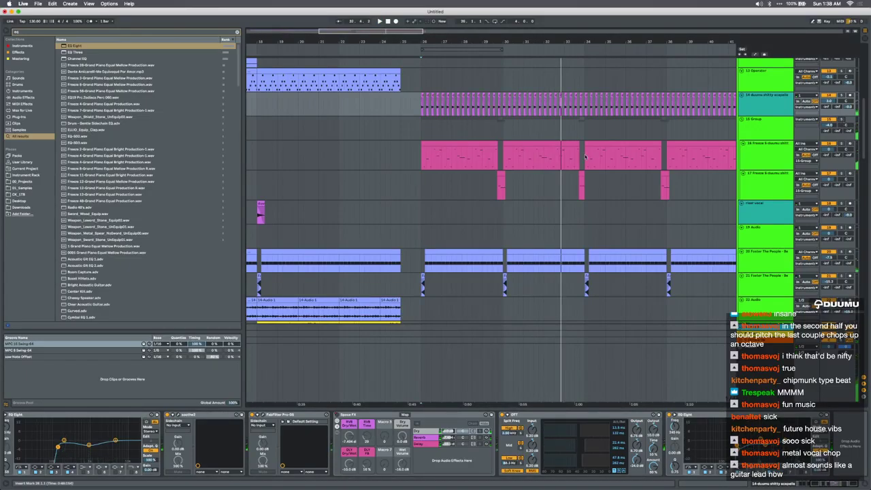
{"action": "scroll", "coordinate": [585, 157], "scroll_direction": "down", "scroll_amount": 5}
{"action": "left_click", "coordinate": [249, 104]}
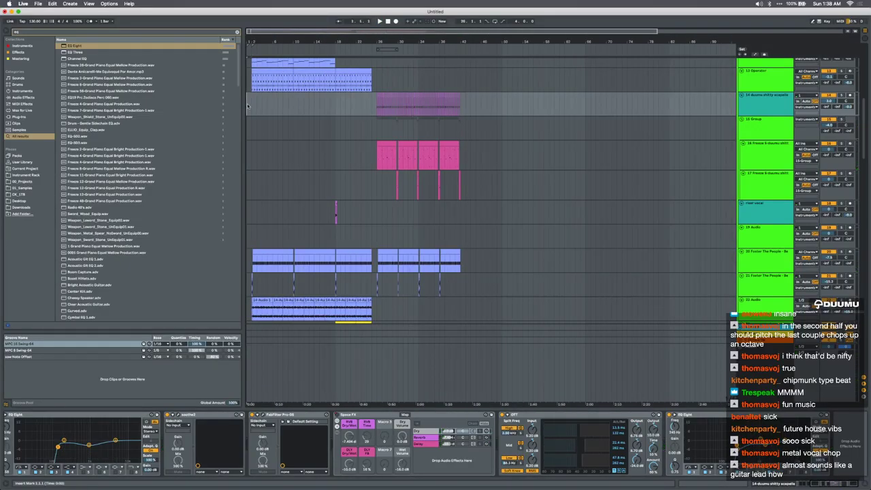
{"action": "scroll", "coordinate": [248, 105], "scroll_direction": "up", "scroll_amount": 3}
{"action": "scroll", "coordinate": [247, 106], "scroll_direction": "up", "scroll_amount": 2}
{"action": "key", "text": "space"}
{"action": "scroll", "coordinate": [248, 106], "scroll_direction": "up", "scroll_amount": 1}
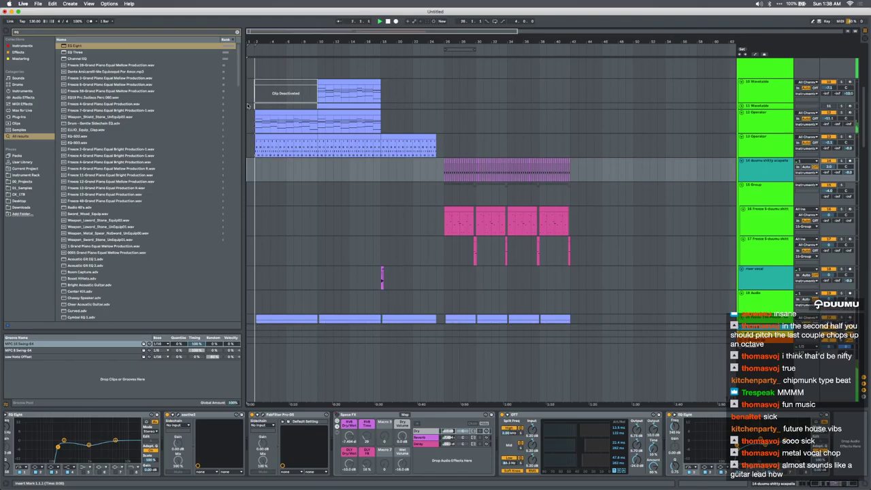
Show automation and edit the master volume envelope so the section before the drop plays at a lower level
{"action": "key", "text": "super+alt+l"}
{"action": "left_click", "coordinate": [488, 408]}
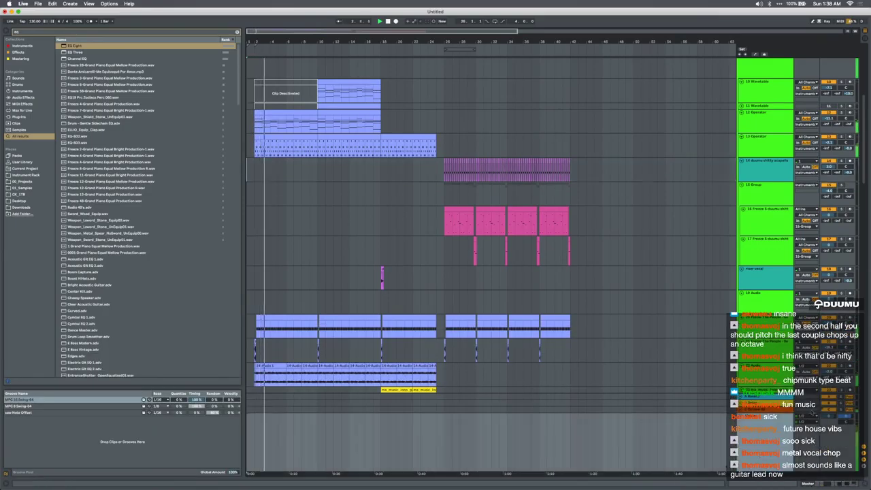
{"action": "key", "text": "a"}
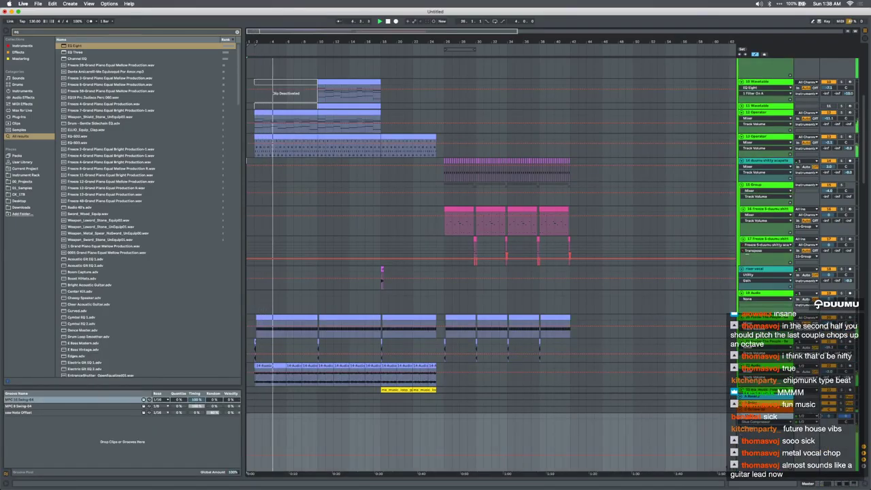
{"action": "right_click", "coordinate": [436, 429]}
{"action": "left_click", "coordinate": [448, 311]}
{"action": "right_click", "coordinate": [429, 434]}
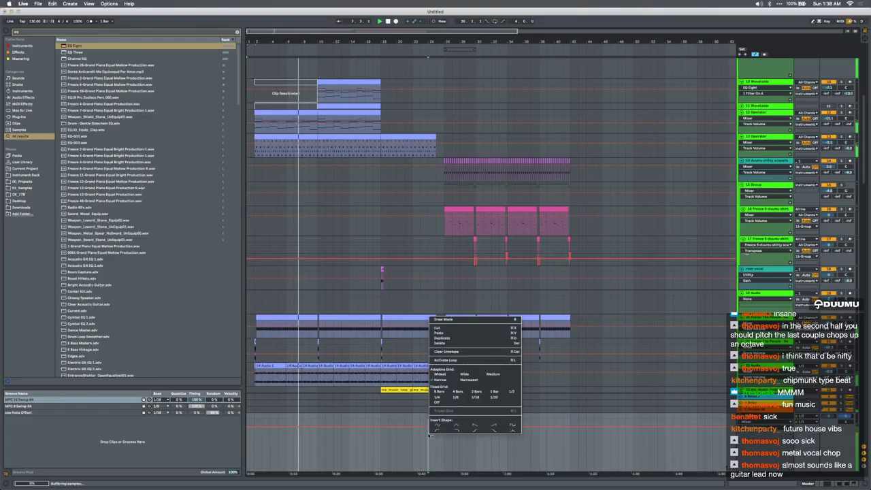
{"action": "right_click", "coordinate": [420, 427]}
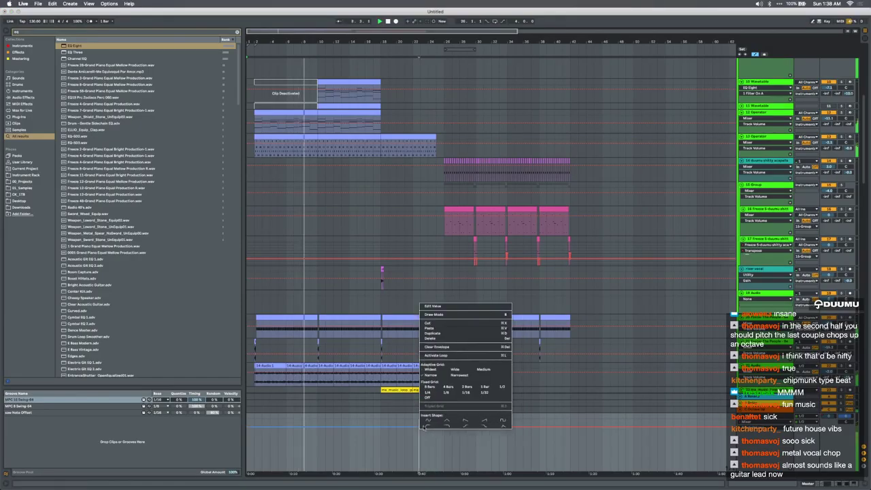
{"action": "left_click", "coordinate": [444, 307]}
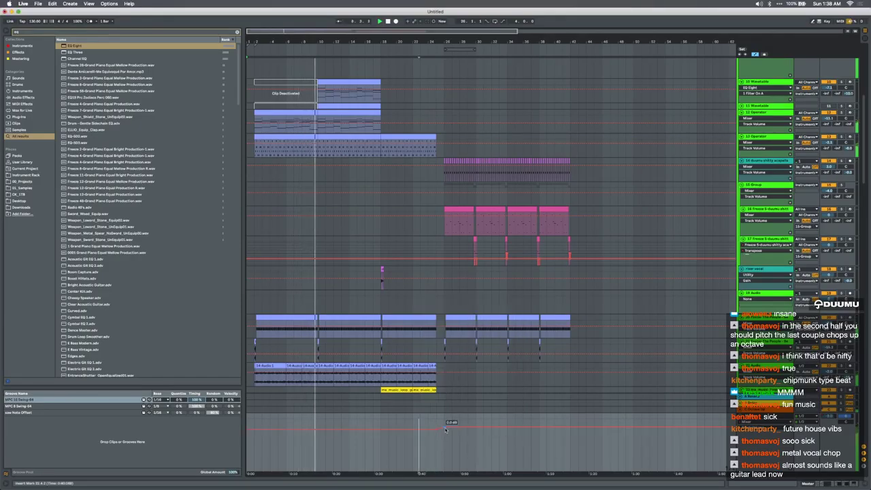
Lower the lead acapella track's volume and split its clip at bar 18
{"action": "scroll", "coordinate": [821, 110], "scroll_direction": "up", "scroll_amount": 5}
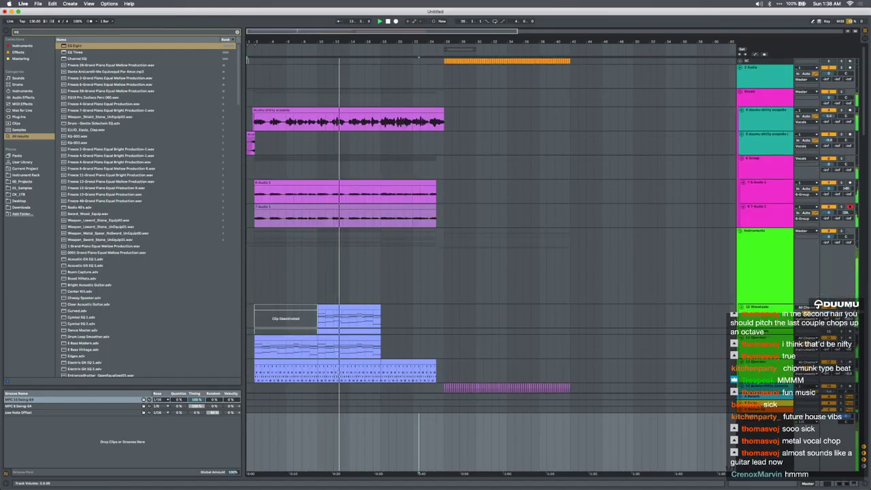
{"action": "left_click_drag", "start_coordinate": [828, 115], "coordinate": [828, 118]}
{"action": "left_click", "coordinate": [379, 125]}
{"action": "key", "text": "plus"}
{"action": "key", "text": "plus"}
{"action": "key", "text": "plus"}
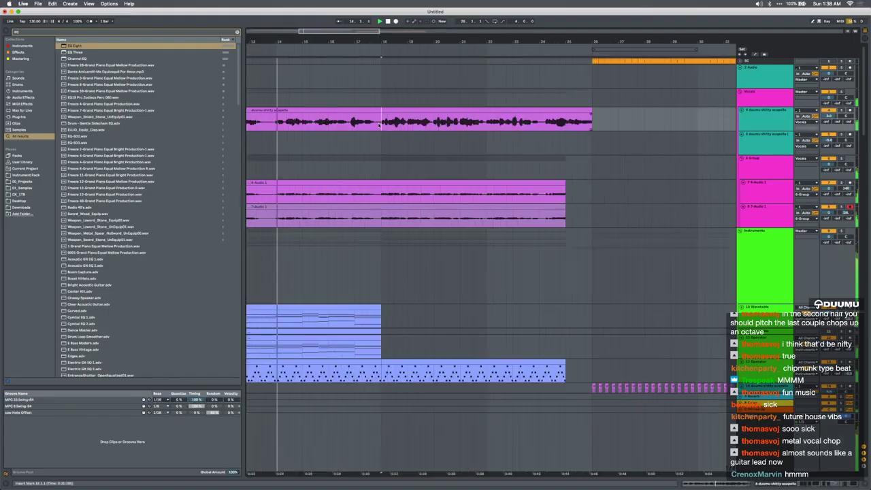
{"action": "key", "text": "super+e"}
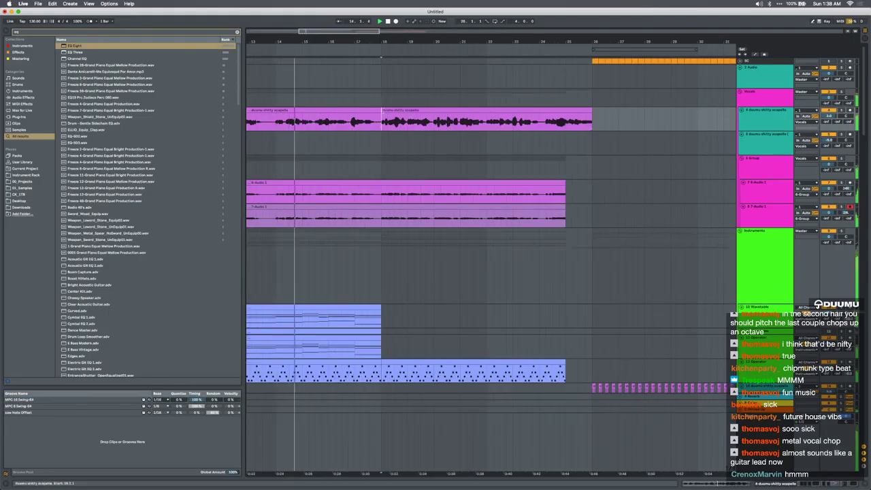
Split the acapella near its end at bar 23, crossfade the two parts and adjust the clip gain
{"action": "left_click", "coordinate": [541, 115]}
{"action": "key", "text": "super+e"}
{"action": "left_click_drag", "start_coordinate": [542, 110], "coordinate": [515, 110]}
{"action": "double_click", "coordinate": [519, 110]}
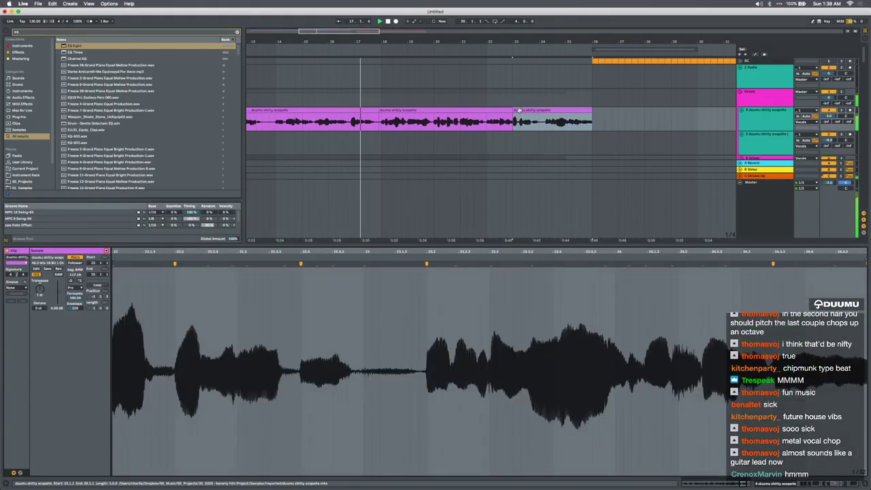
{"action": "left_click_drag", "start_coordinate": [514, 114], "coordinate": [495, 113]}
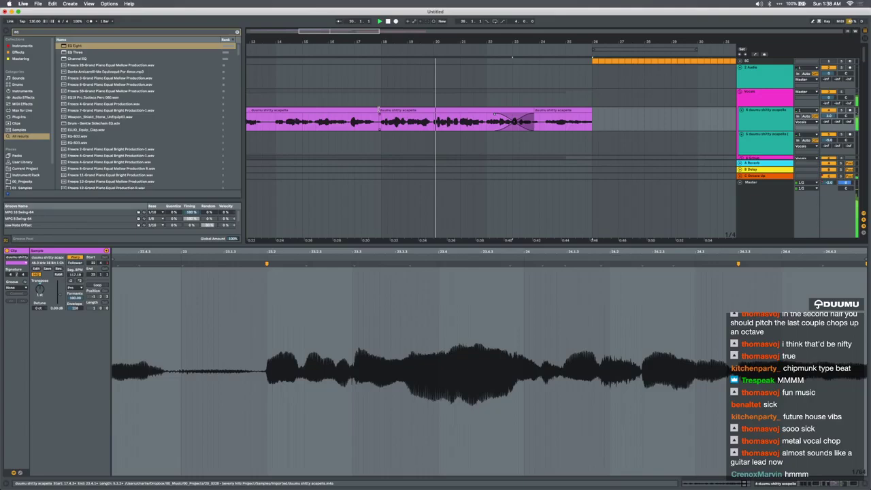
{"action": "left_click", "coordinate": [491, 177]}
{"action": "scroll", "coordinate": [492, 177], "scroll_direction": "down", "scroll_amount": 3}
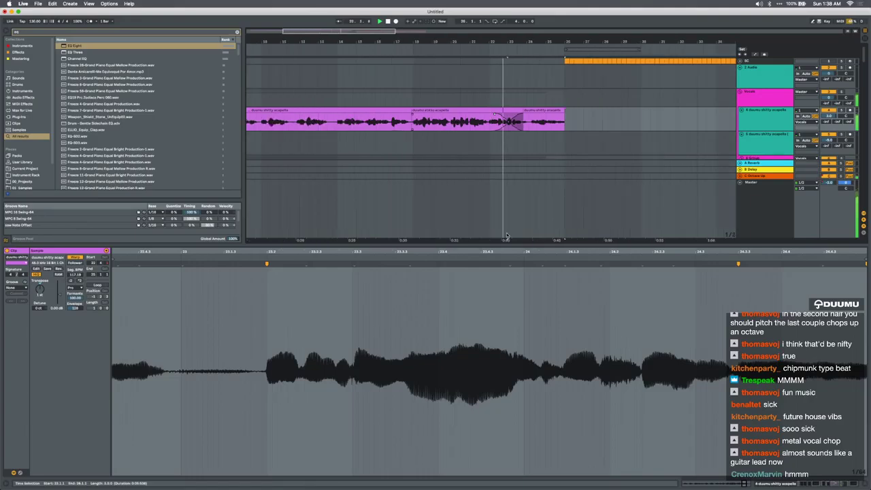
Close the clip view and look over the drop's instrument, bass and drum tracks while the arrangement plays
{"action": "key", "text": "super+alt+l"}
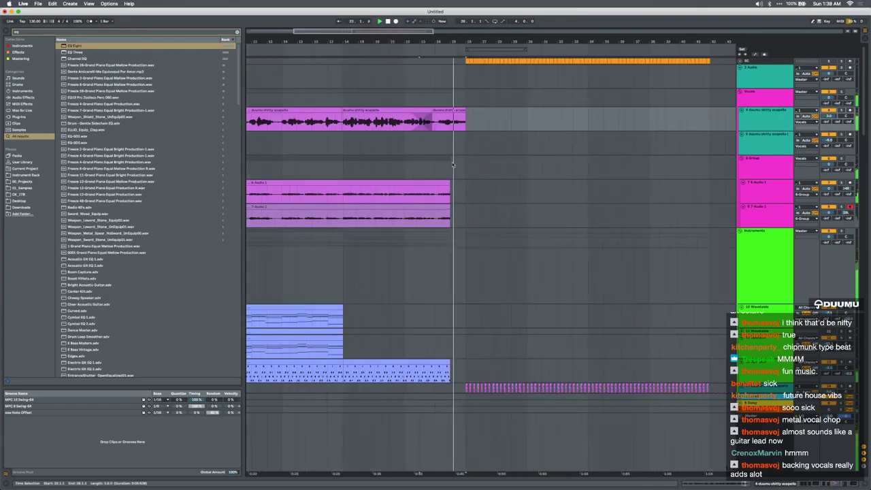
{"action": "left_click_drag", "start_coordinate": [451, 166], "coordinate": [438, 168]}
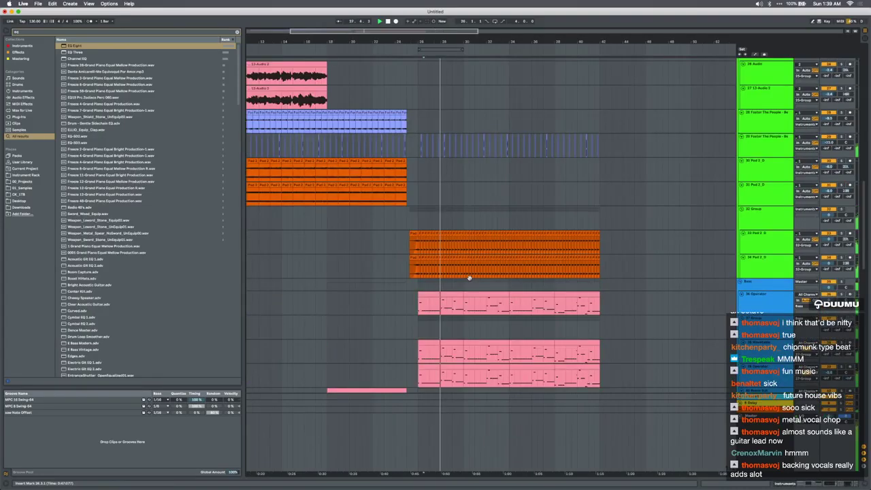
{"action": "scroll", "coordinate": [468, 279], "scroll_direction": "down", "scroll_amount": 8}
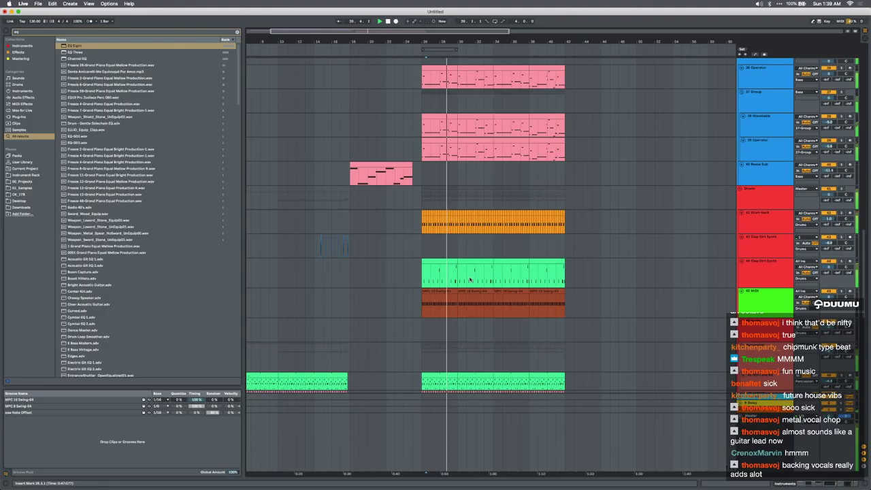
{"action": "scroll", "coordinate": [469, 278], "scroll_direction": "up", "scroll_amount": 6}
{"action": "scroll", "coordinate": [468, 278], "scroll_direction": "up", "scroll_amount": 3}
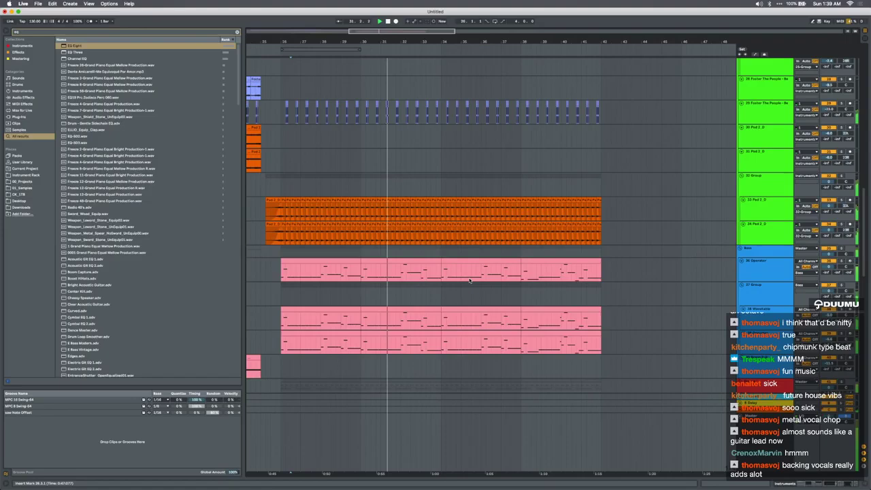
{"action": "scroll", "coordinate": [469, 280], "scroll_direction": "right", "scroll_amount": 1}
{"action": "left_click", "coordinate": [469, 260]}
{"action": "left_click", "coordinate": [511, 260], "text": "shift"}
{"action": "scroll", "coordinate": [512, 261], "scroll_direction": "up", "scroll_amount": 5}
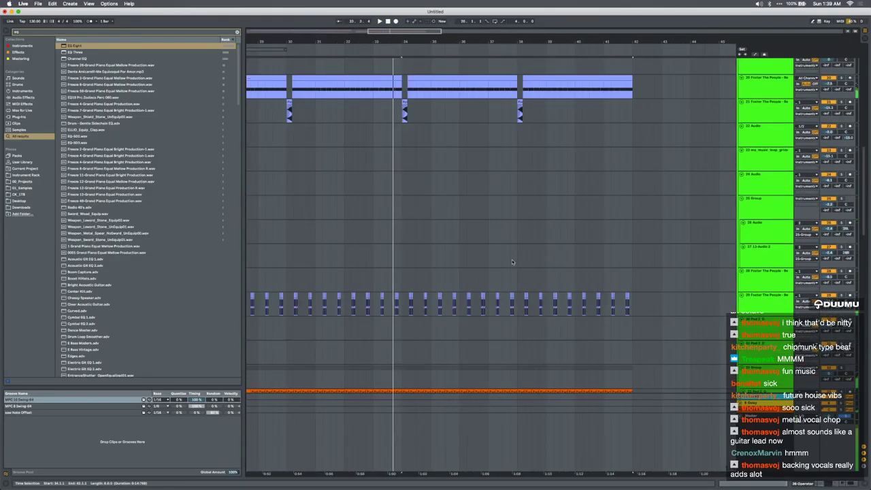
Stop playback and deactivate all Bass group clips in the half bar from 33.3 to 34.1
{"action": "scroll", "coordinate": [513, 262], "scroll_direction": "down", "scroll_amount": 5}
{"action": "left_click", "coordinate": [400, 285]}
{"action": "key", "text": "space"}
{"action": "left_click_drag", "start_coordinate": [420, 294], "coordinate": [418, 252]}
{"action": "scroll", "coordinate": [419, 231], "scroll_direction": "down", "scroll_amount": 3}
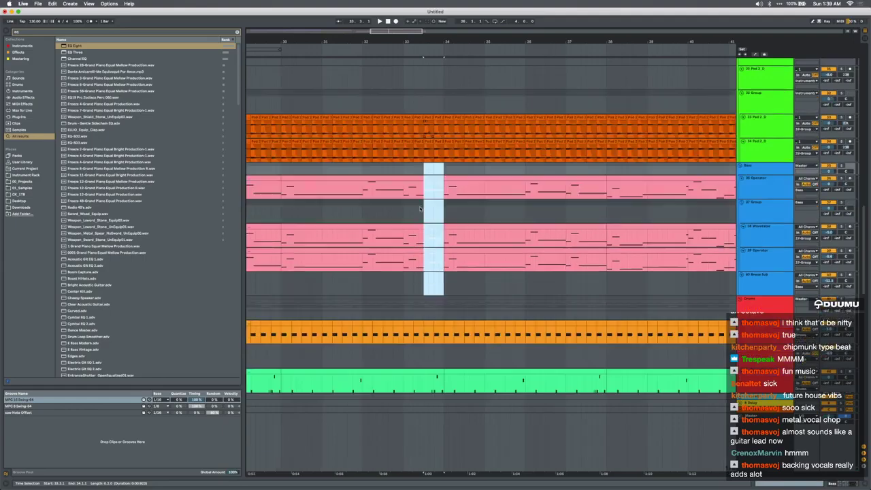
{"action": "key", "text": "Delete"}
Deactivate the last Drum Rack clip before bar 34 and the matching clip on the SC track
{"action": "left_click", "coordinate": [439, 324]}
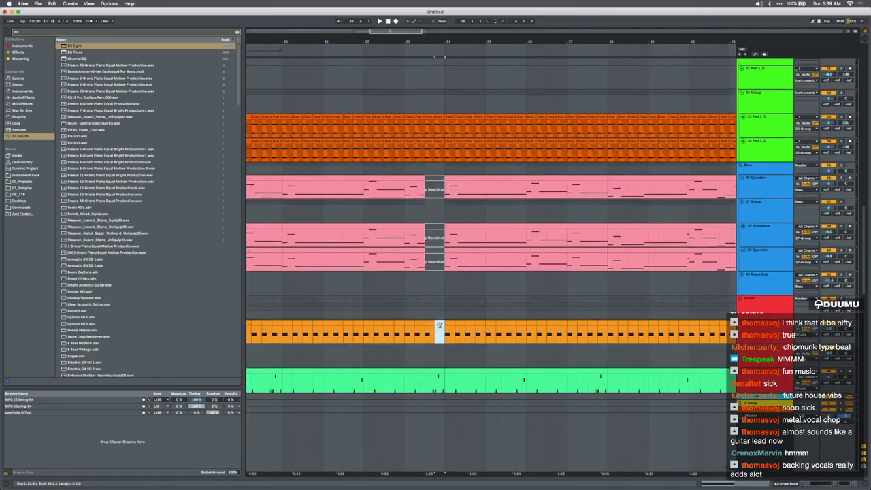
{"action": "scroll", "coordinate": [438, 284], "scroll_direction": "up", "scroll_amount": 20}
{"action": "left_click", "coordinate": [438, 61]}
{"action": "key", "text": "Delete"}
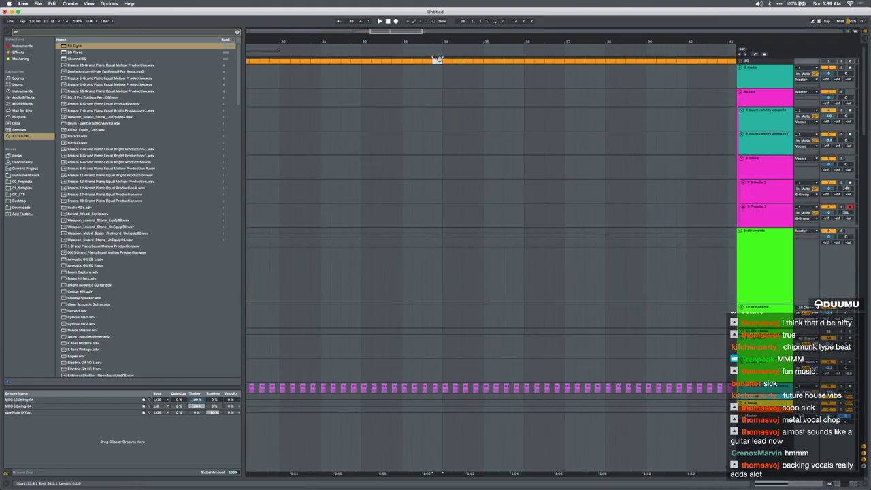
Play the drop from just before bar 32 to check the break before bar 34, and stop
{"action": "left_click", "coordinate": [359, 193]}
{"action": "key", "text": "space"}
{"action": "scroll", "coordinate": [407, 250], "scroll_direction": "down", "scroll_amount": 10}
{"action": "scroll", "coordinate": [406, 249], "scroll_direction": "down", "scroll_amount": 10}
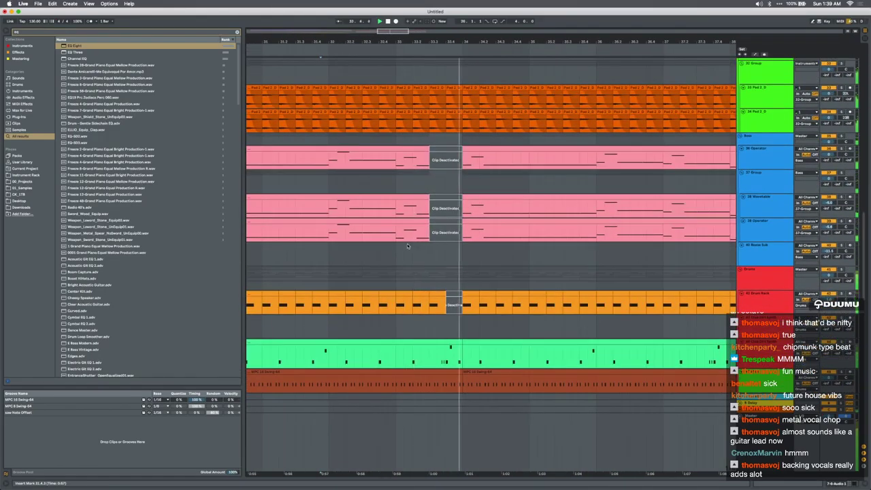
{"action": "left_click", "coordinate": [465, 273]}
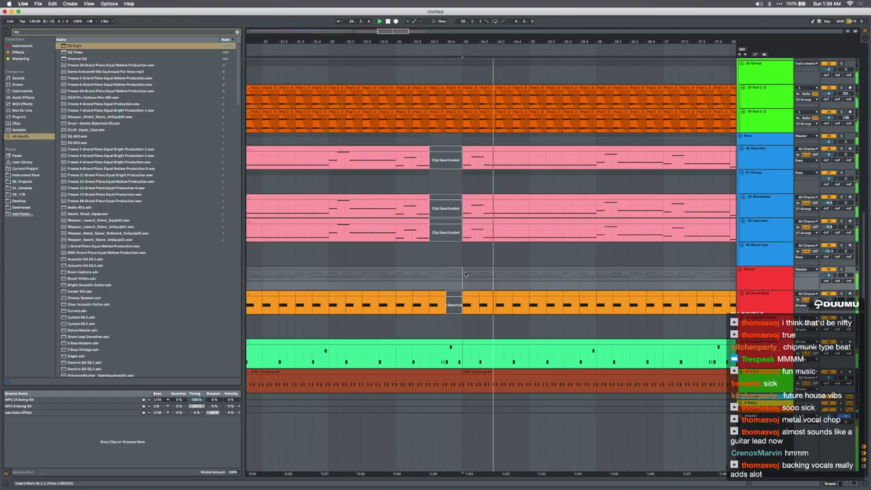
{"action": "scroll", "coordinate": [465, 273], "scroll_direction": "up", "scroll_amount": 5}
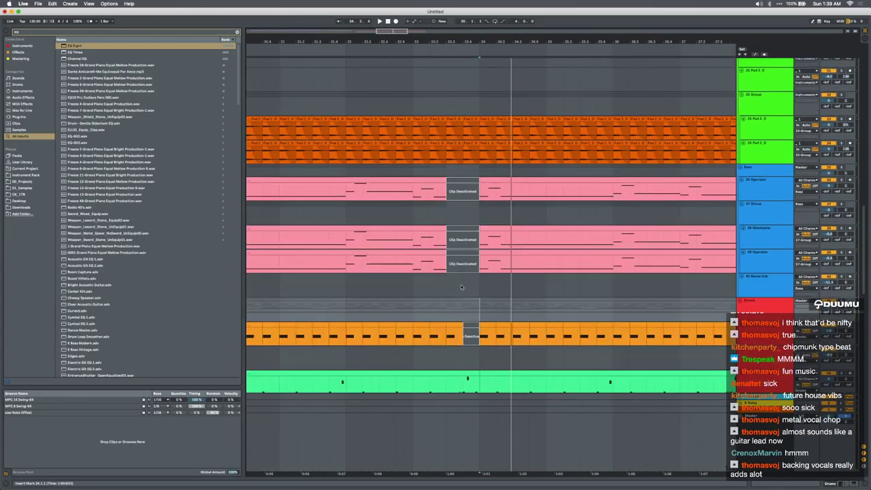
Deactivate the two grouped pad tracks and the Foster The People stab clip in the half bar before bar 34
{"action": "scroll", "coordinate": [460, 287], "scroll_direction": "up", "scroll_amount": 10}
{"action": "left_click", "coordinate": [454, 228]}
{"action": "left_click_drag", "start_coordinate": [473, 243], "coordinate": [480, 223]}
{"action": "key", "text": "r"}
{"action": "scroll", "coordinate": [473, 238], "scroll_direction": "up", "scroll_amount": 5}
{"action": "key", "text": "Delete"}
{"action": "scroll", "coordinate": [482, 223], "scroll_direction": "up", "scroll_amount": 7}
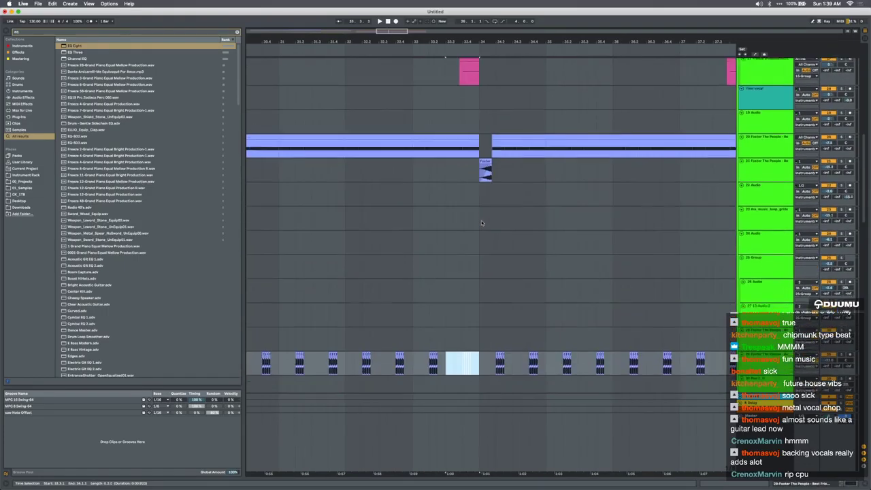
Clear the long Foster The People clip and deactivate the vocal chop clips in the half bar before bar 34, and play the transition
{"action": "scroll", "coordinate": [481, 223], "scroll_direction": "up", "scroll_amount": 3}
{"action": "mouse_move", "coordinate": [479, 163]}
{"action": "left_mouse_down"}
{"action": "mouse_move", "coordinate": [442, 161]}
{"action": "mouse_move", "coordinate": [480, 167]}
{"action": "left_mouse_up"}
{"action": "scroll", "coordinate": [442, 161], "scroll_direction": "up", "scroll_amount": 3}
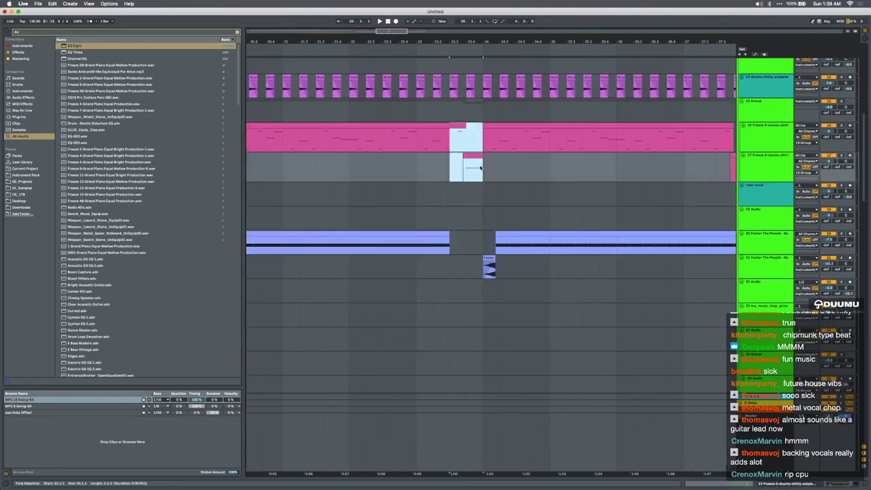
{"action": "key", "text": "0"}
{"action": "left_click", "coordinate": [470, 88]}
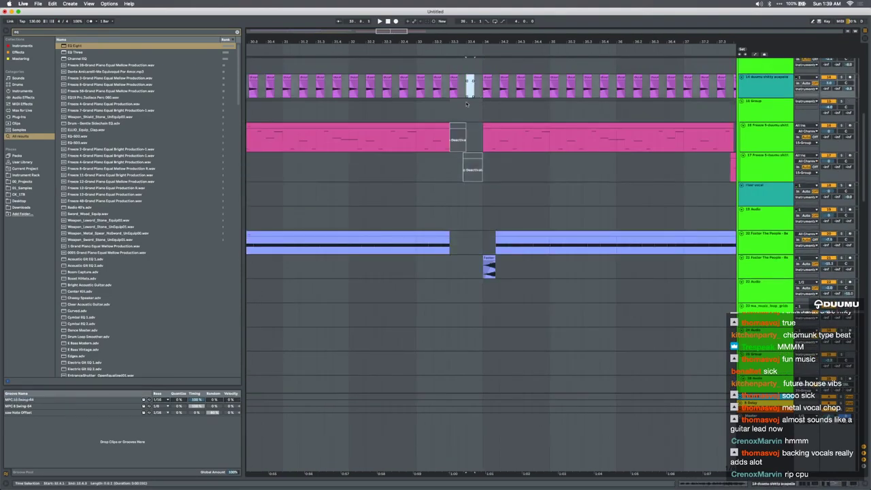
{"action": "key", "text": "0"}
{"action": "left_click", "coordinate": [407, 195]}
{"action": "key", "text": "space"}
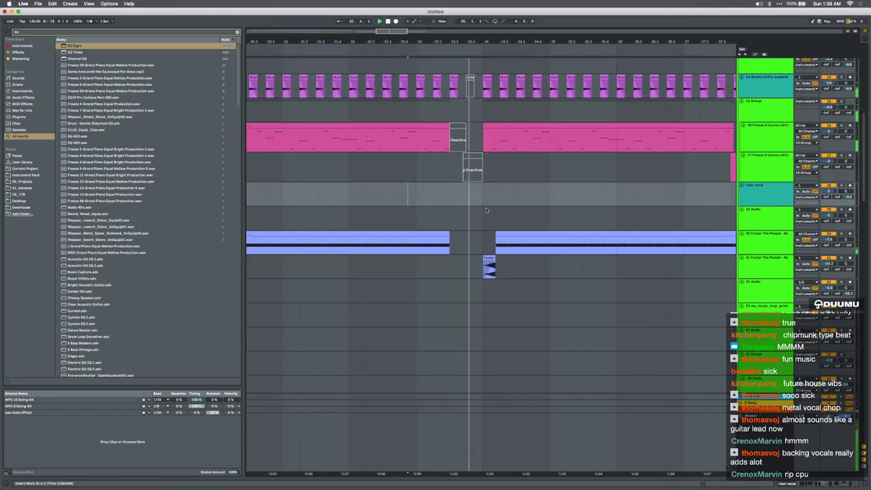
Solo the Percussion group and deactivate the cowbell and the two Cymatics loops below it from bar 26 to 34
{"action": "scroll", "coordinate": [481, 218], "scroll_direction": "down", "scroll_amount": 10}
{"action": "scroll", "coordinate": [481, 227], "scroll_direction": "down", "scroll_amount": 15}
{"action": "scroll", "coordinate": [481, 227], "scroll_direction": "up", "scroll_amount": 8}
{"action": "scroll", "coordinate": [481, 228], "scroll_direction": "down", "scroll_amount": 5}
{"action": "scroll", "coordinate": [481, 230], "scroll_direction": "up", "scroll_amount": 2}
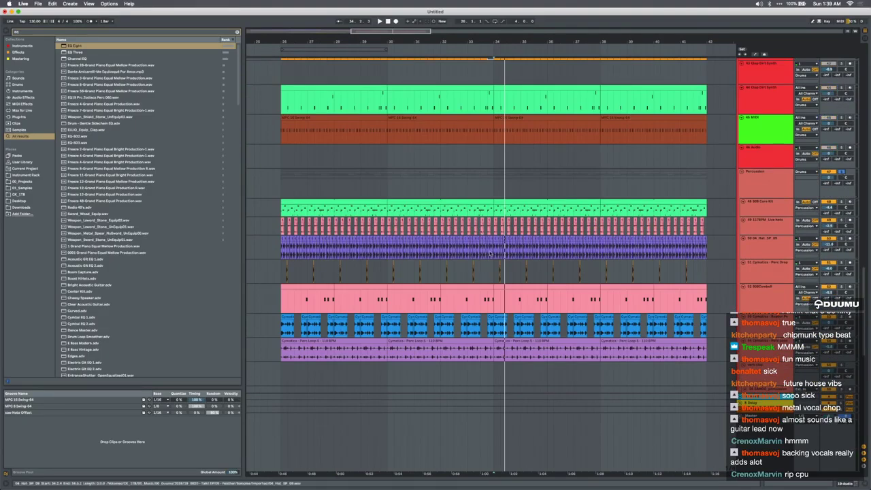
{"action": "left_click_drag", "start_coordinate": [491, 315], "coordinate": [281, 342]}
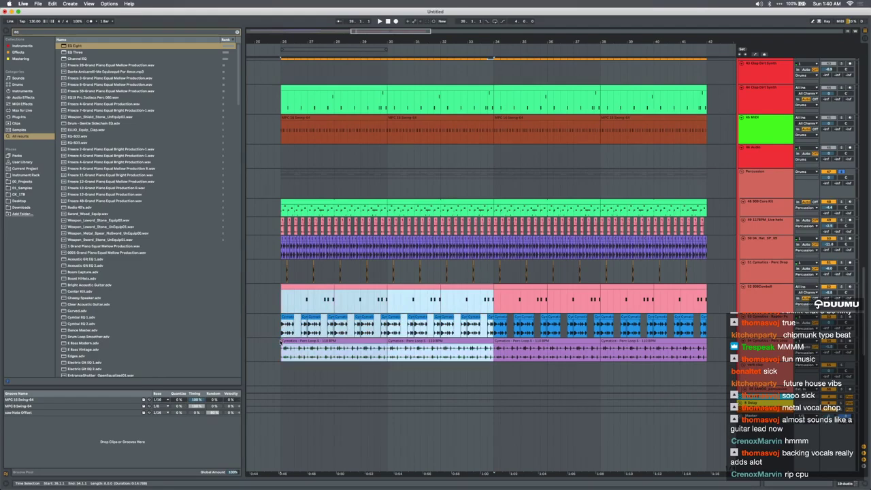
{"action": "key", "text": "space"}
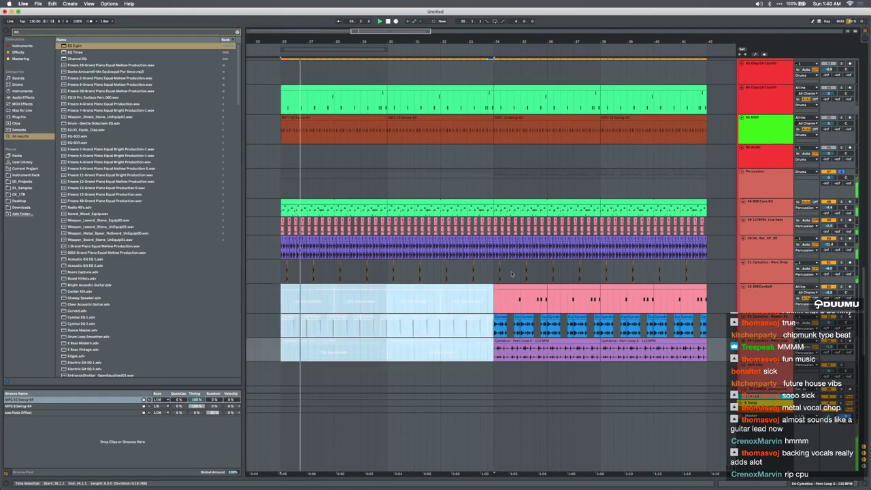
{"action": "key", "text": "0"}
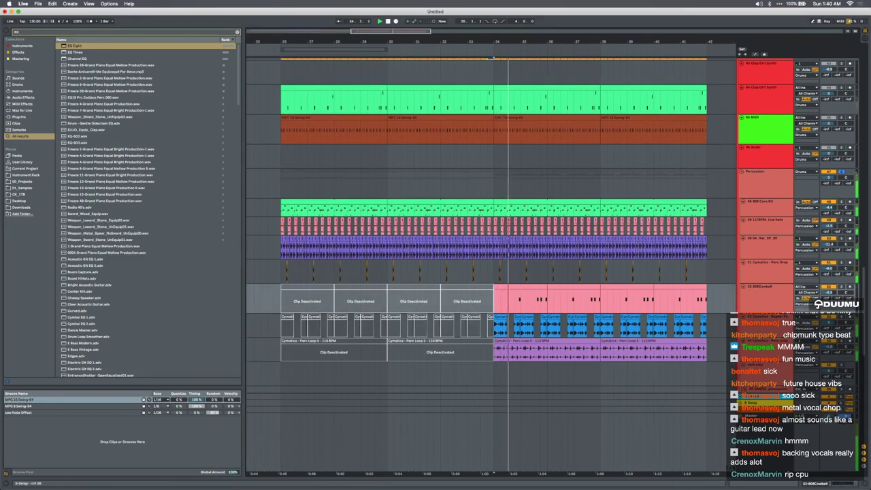
Insert an audio track in the Percussion group and deactivate the Hat_SP clips from bar 26 to 34
{"action": "left_click", "coordinate": [761, 331]}
{"action": "key", "text": "super+t"}
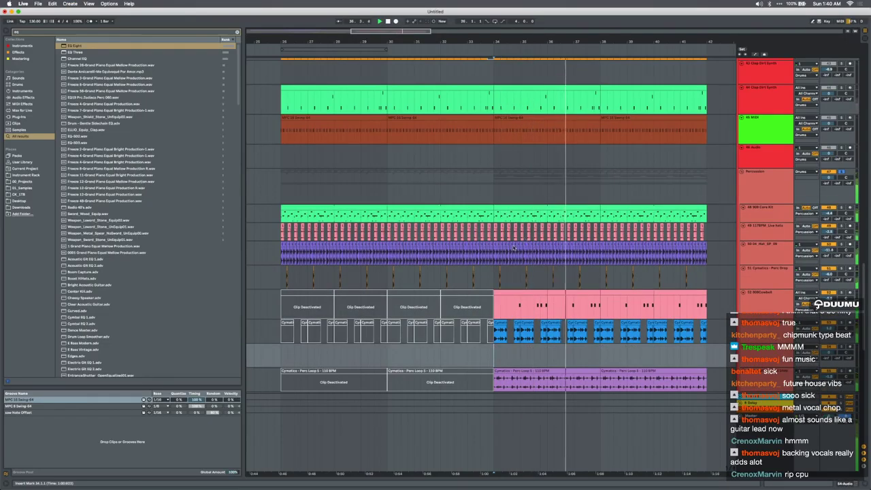
{"action": "left_click_drag", "start_coordinate": [494, 261], "coordinate": [279, 263]}
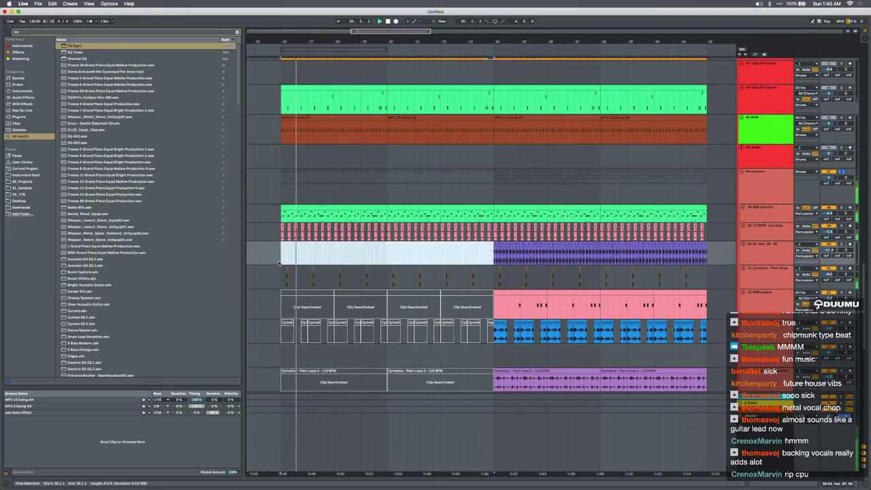
{"action": "key", "text": "0"}
Unsolo the Percussion group and play the drop from its start at bar 26
{"action": "left_click", "coordinate": [841, 173]}
{"action": "scroll", "coordinate": [410, 198], "scroll_direction": "left", "scroll_amount": 3}
{"action": "left_click", "coordinate": [322, 188]}
{"action": "key", "text": "space"}
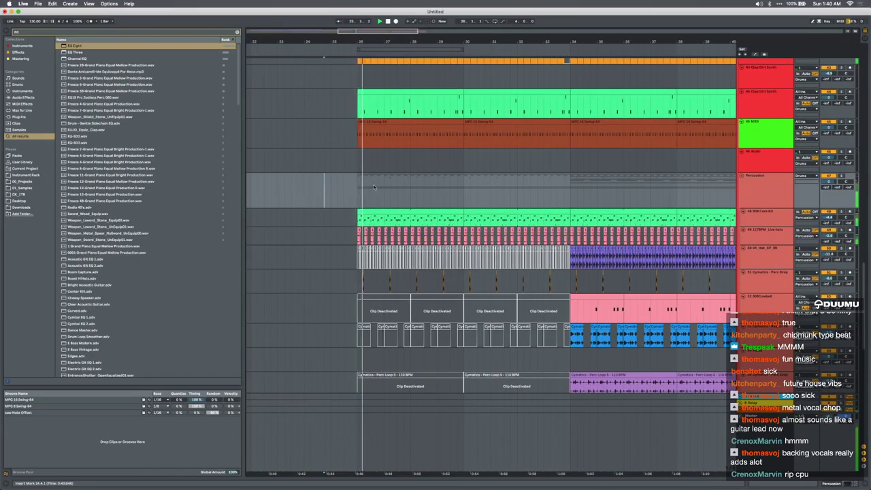
{"action": "scroll", "coordinate": [358, 187], "scroll_direction": "up", "scroll_amount": 3}
{"action": "scroll", "coordinate": [358, 187], "scroll_direction": "up", "scroll_amount": 2}
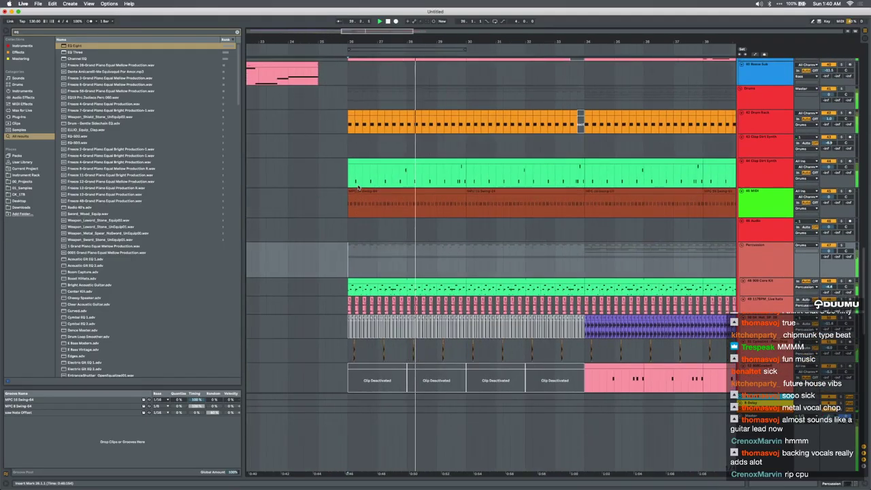
{"action": "scroll", "coordinate": [433, 220], "scroll_direction": "right", "scroll_amount": 5}
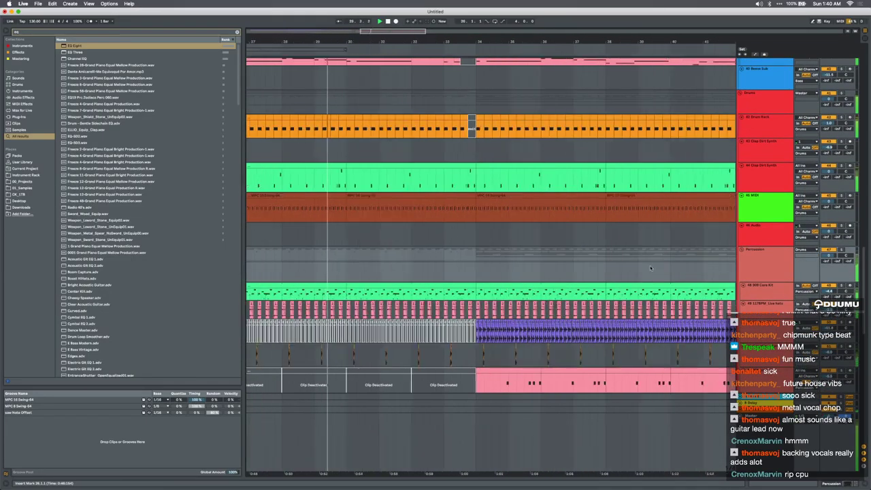
{"action": "scroll", "coordinate": [650, 268], "scroll_direction": "up", "scroll_amount": 10}
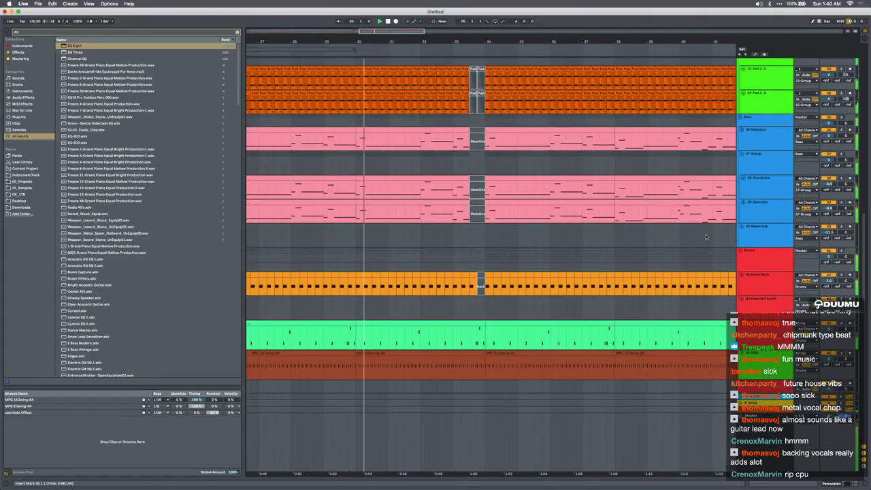
Listen to the drop across the break into its second half at bar 34
{"action": "left_click", "coordinate": [829, 123]}
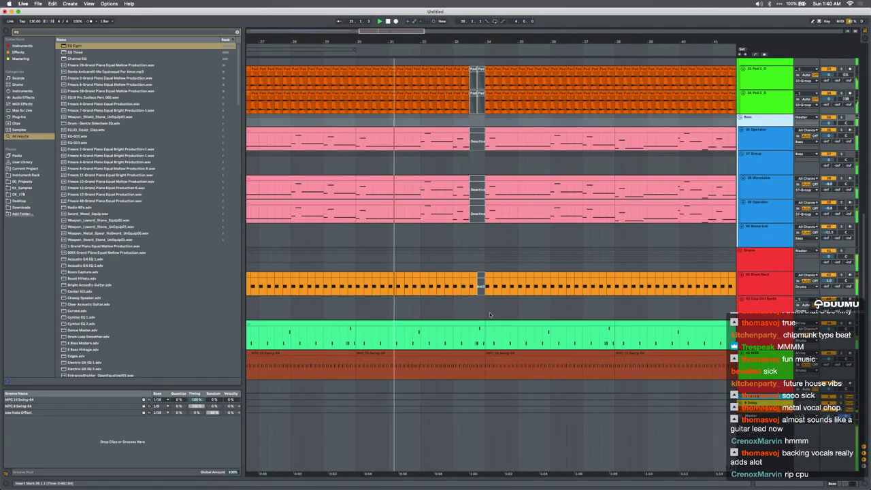
{"action": "left_click", "coordinate": [785, 442]}
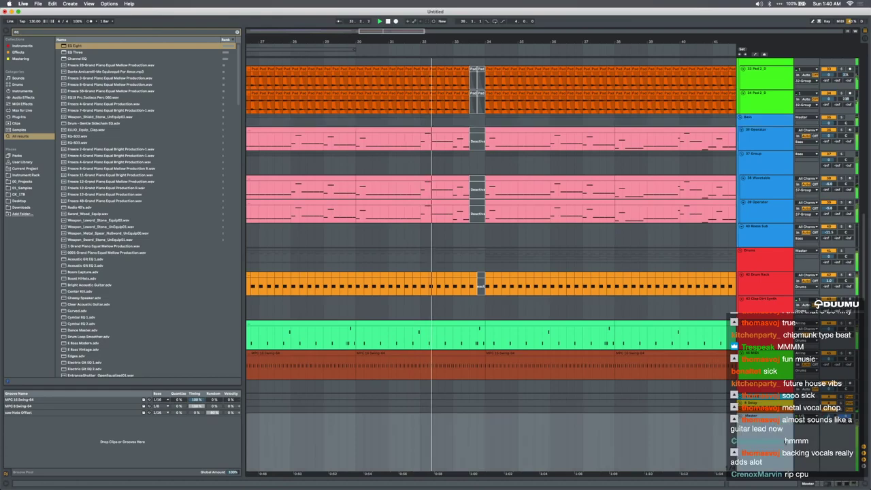
{"action": "scroll", "coordinate": [444, 349], "scroll_direction": "up", "scroll_amount": 3}
{"action": "scroll", "coordinate": [443, 349], "scroll_direction": "down", "scroll_amount": 3}
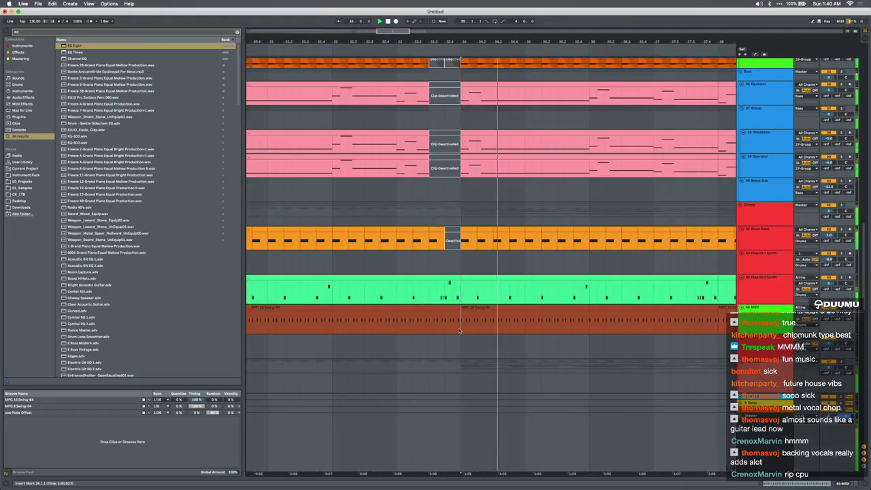
{"action": "scroll", "coordinate": [459, 328], "scroll_direction": "down", "scroll_amount": 3}
{"action": "scroll", "coordinate": [458, 328], "scroll_direction": "down", "scroll_amount": 3}
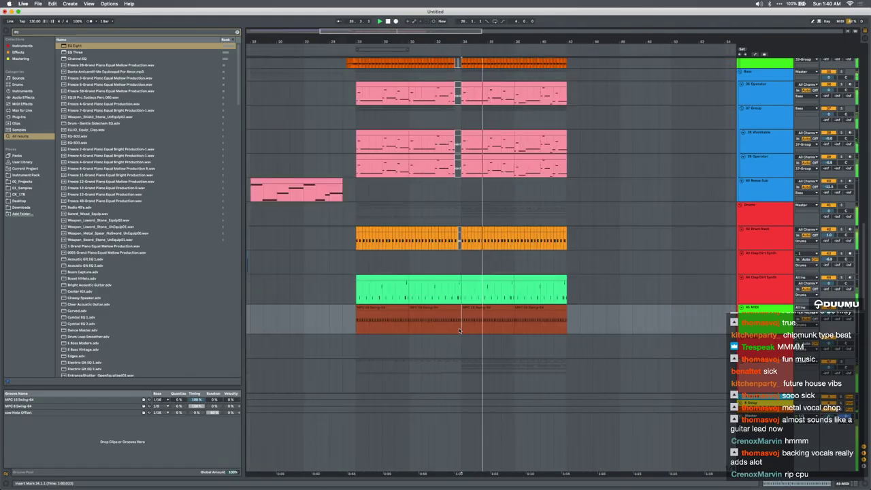
Stop playback and undo the hat clip deactivation and the added percussion audio track
{"action": "scroll", "coordinate": [458, 330], "scroll_direction": "down", "scroll_amount": 5}
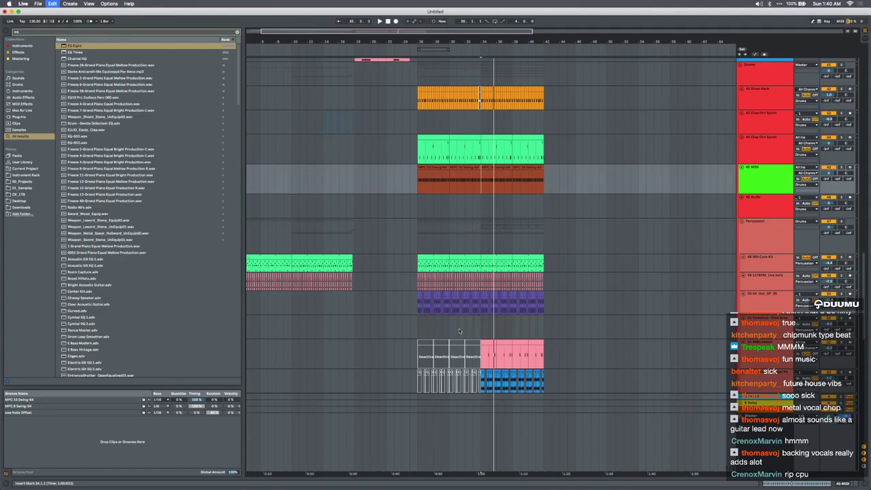
{"action": "scroll", "coordinate": [459, 323], "scroll_direction": "down", "scroll_amount": 3}
{"action": "scroll", "coordinate": [490, 229], "scroll_direction": "up", "scroll_amount": 2}
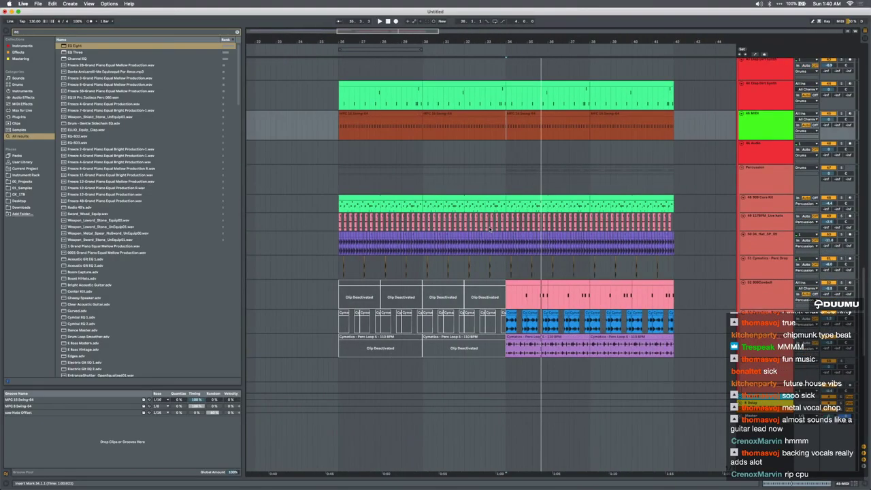
{"action": "scroll", "coordinate": [496, 290], "scroll_direction": "up", "scroll_amount": 5}
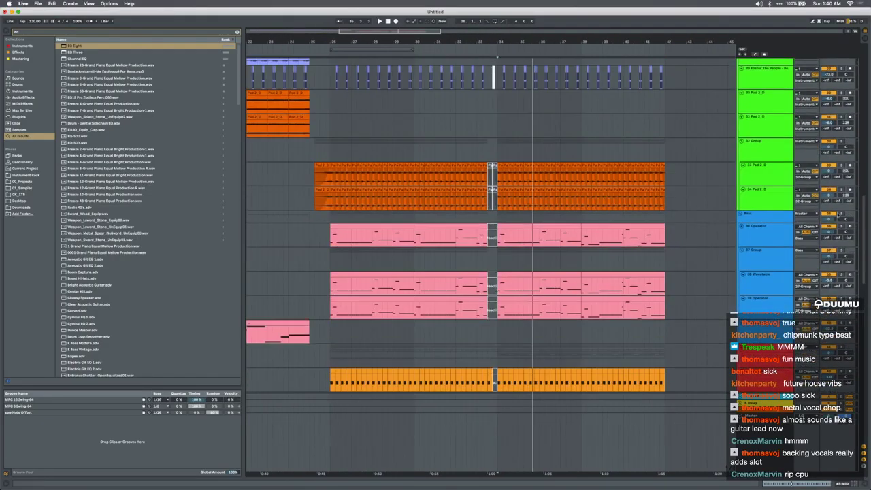
Play the drop with the Bass group soloed and insert the OTT_20 preset between its Utility and Compressor, leaving the device collapsed
{"action": "key", "text": "space"}
{"action": "left_click", "coordinate": [780, 215]}
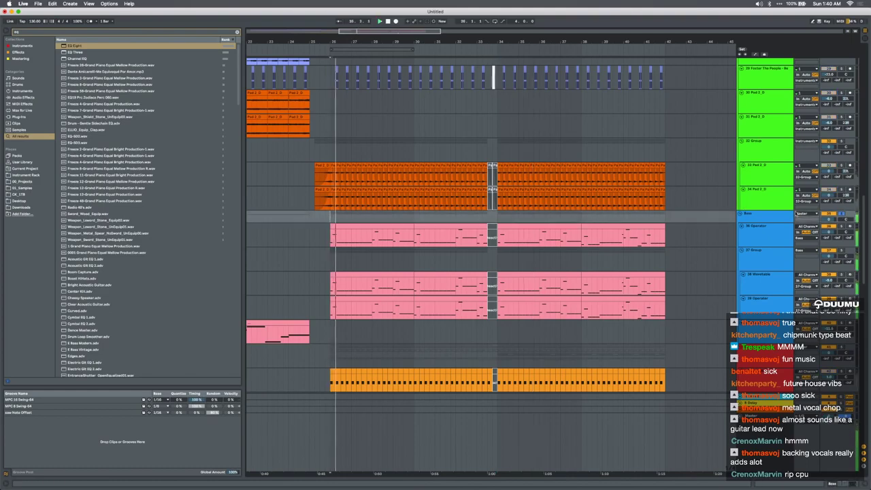
{"action": "double_click", "coordinate": [780, 215]}
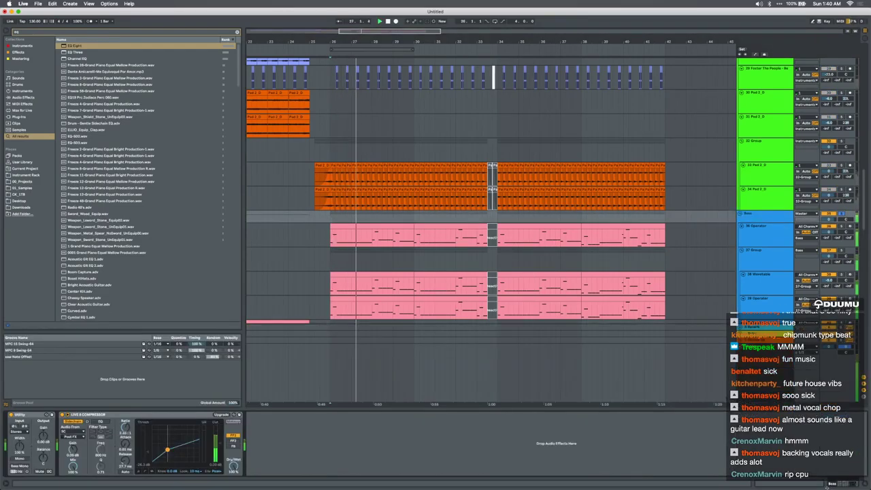
{"action": "key", "text": "super+f"}
{"action": "type", "text": "ott"}
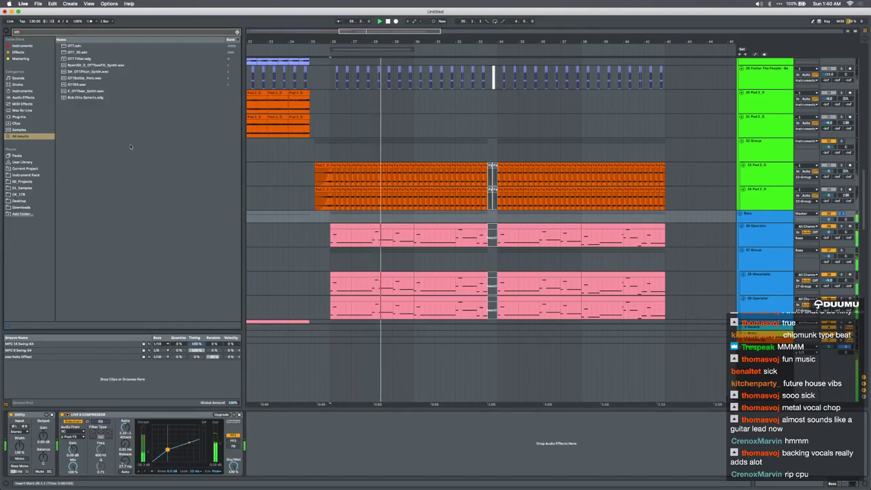
{"action": "left_click", "coordinate": [81, 52]}
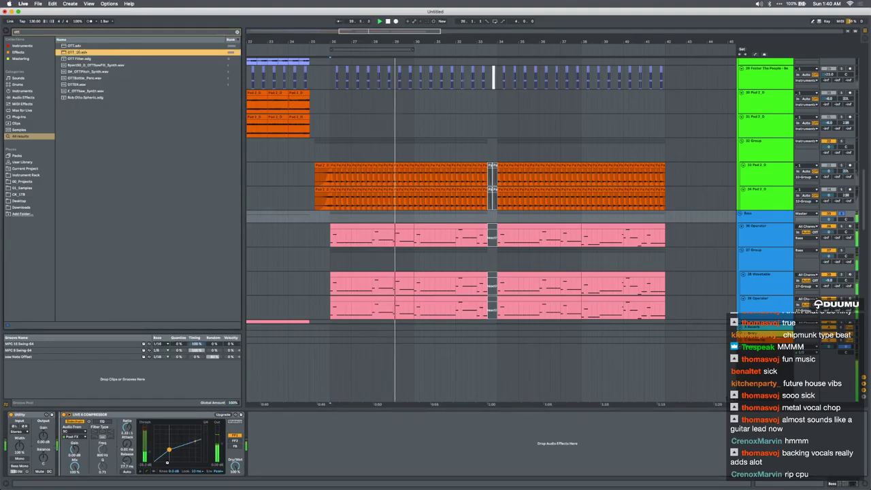
{"action": "left_click_drag", "start_coordinate": [165, 462], "coordinate": [140, 439]}
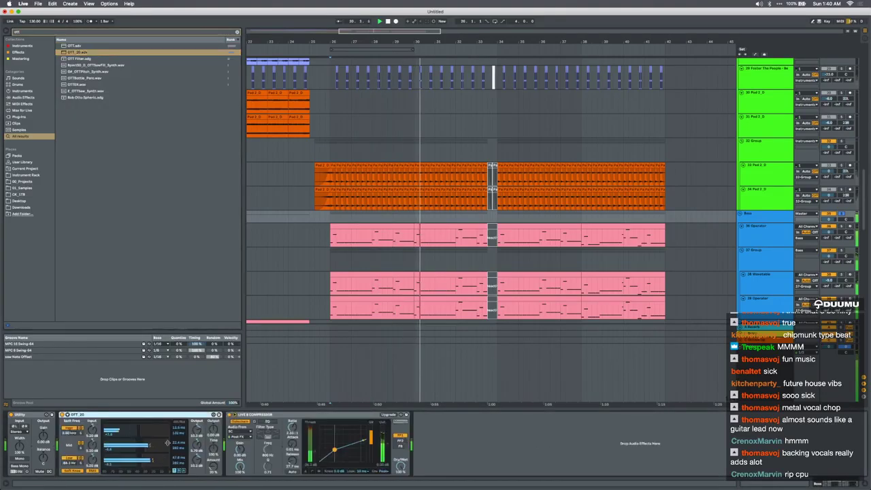
{"action": "double_click", "coordinate": [141, 414]}
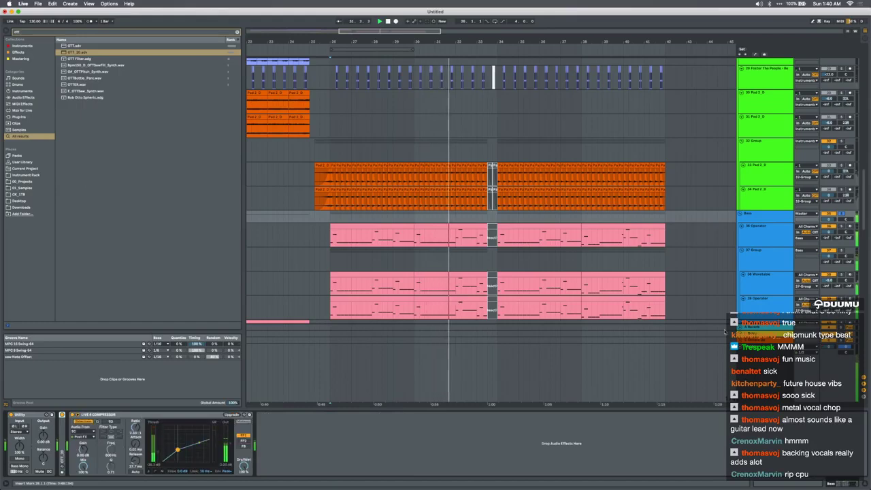
Open the FabFilter Pro-Q 3 on the Master and pull the low-shelf band down around 100 Hz
{"action": "left_click", "coordinate": [277, 391]}
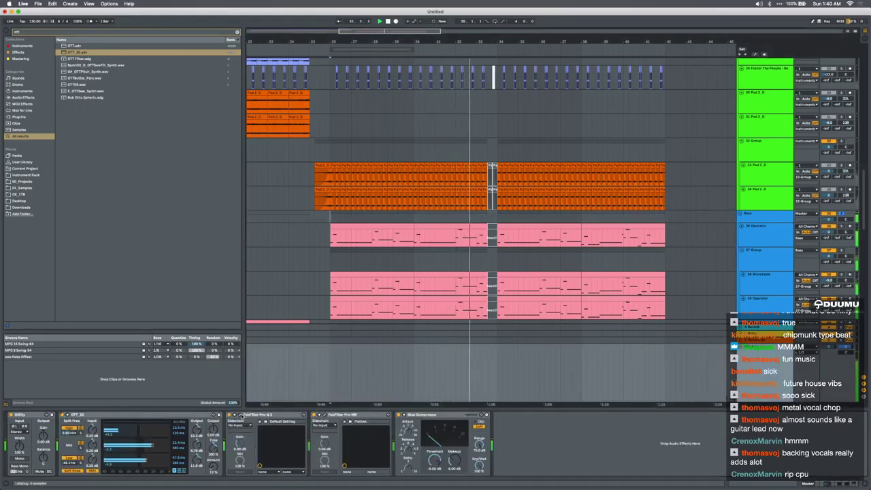
{"action": "left_click", "coordinate": [240, 415]}
{"action": "mouse_move", "coordinate": [246, 308]}
{"action": "left_mouse_down"}
{"action": "mouse_move", "coordinate": [281, 313]}
{"action": "mouse_move", "coordinate": [245, 315]}
{"action": "mouse_move", "coordinate": [265, 327]}
{"action": "mouse_move", "coordinate": [257, 324]}
{"action": "mouse_move", "coordinate": [264, 320]}
{"action": "left_mouse_up"}
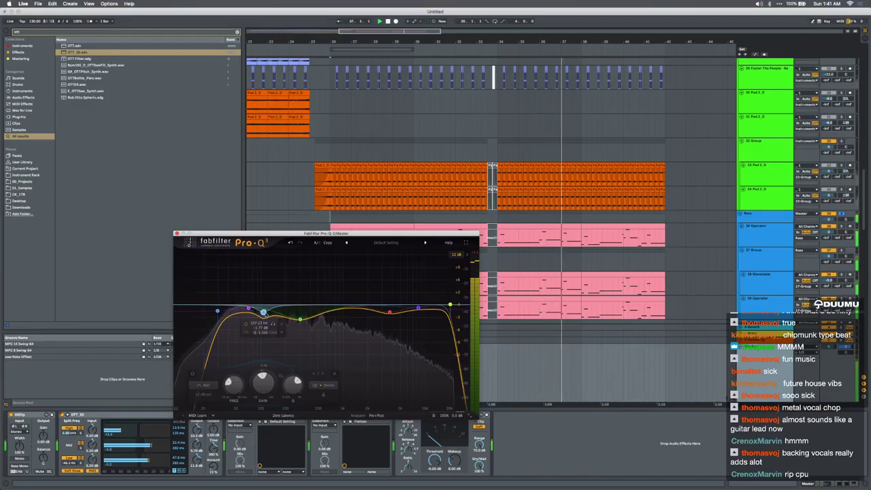
{"action": "left_click", "coordinate": [282, 324]}
{"action": "mouse_move", "coordinate": [249, 309]}
{"action": "left_mouse_down"}
{"action": "mouse_move", "coordinate": [273, 313]}
{"action": "mouse_move", "coordinate": [260, 310]}
{"action": "left_mouse_up"}
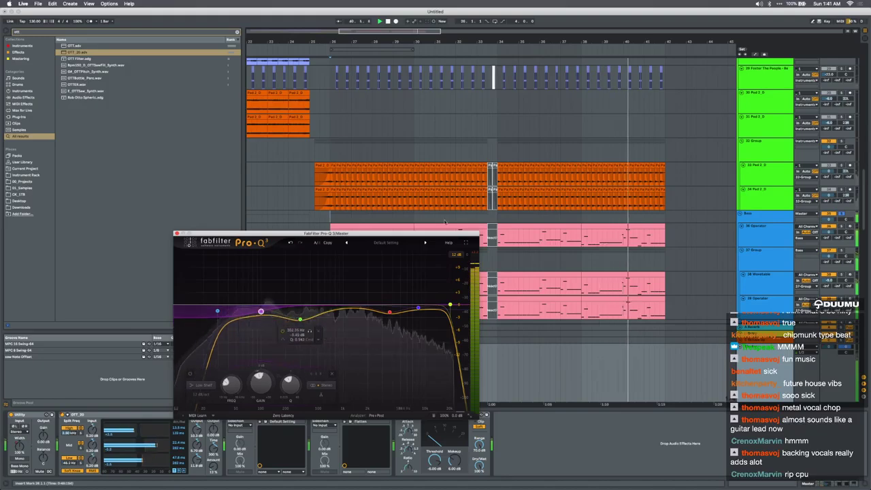
Replay the drop with 37 Group muted, unsolo the Bass group, and reactivate 37 Group
{"action": "left_click", "coordinate": [766, 235]}
{"action": "left_click", "coordinate": [828, 250]}
{"action": "key", "text": "space"}
{"action": "key", "text": "space"}
{"action": "left_click", "coordinate": [841, 214]}
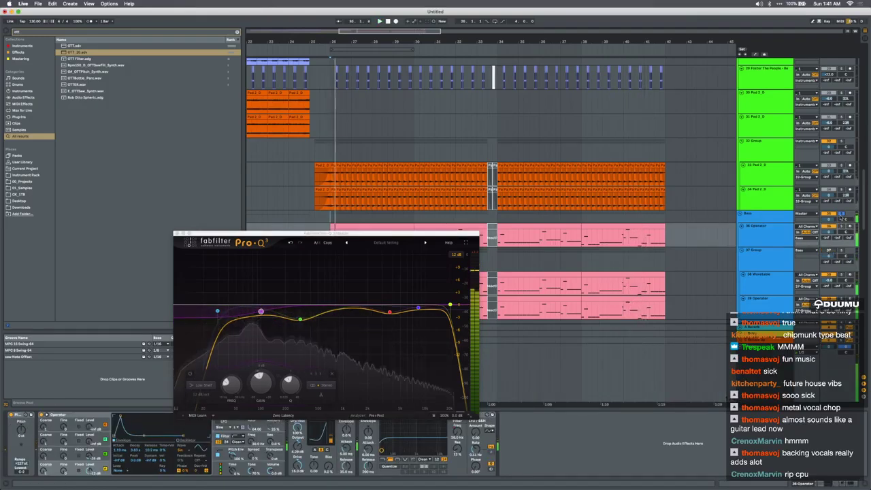
{"action": "left_click", "coordinate": [828, 256]}
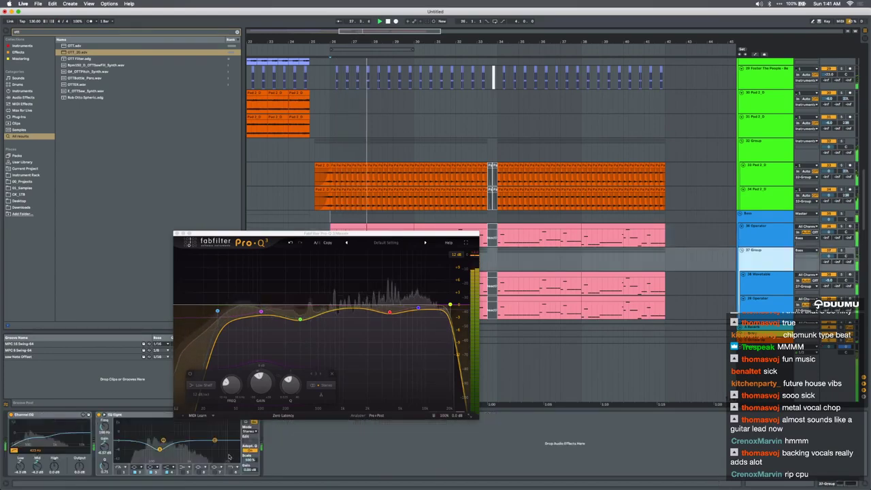
Raise the 38 Wavetable bass track's volume, show its devices, and move the Pro-Q 3 window clear of them
{"action": "left_click", "coordinate": [828, 275]}
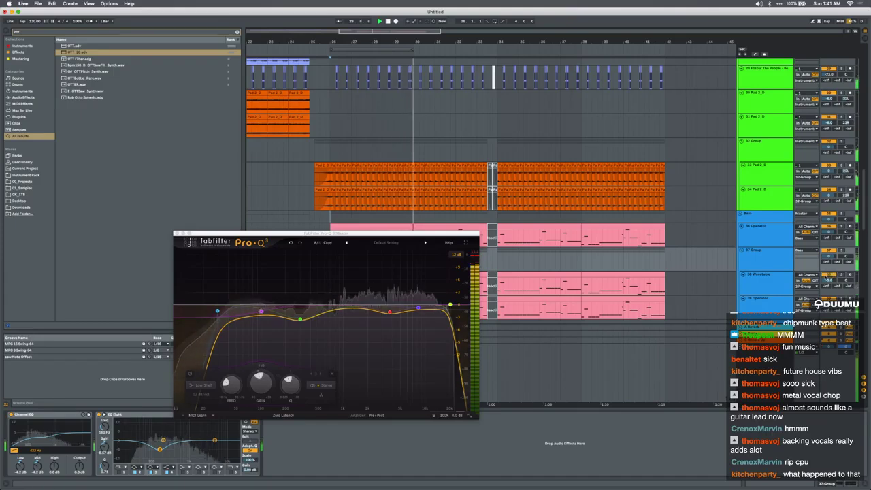
{"action": "left_click", "coordinate": [773, 283]}
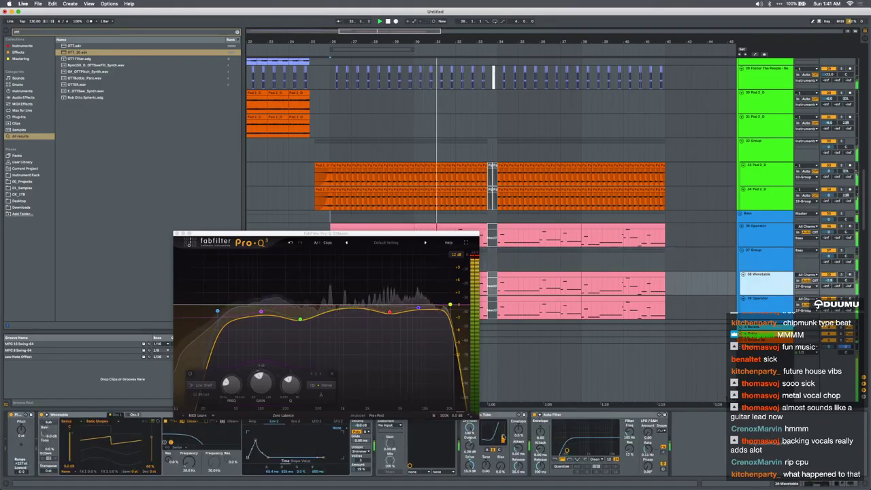
{"action": "left_click_drag", "start_coordinate": [353, 238], "coordinate": [345, 180]}
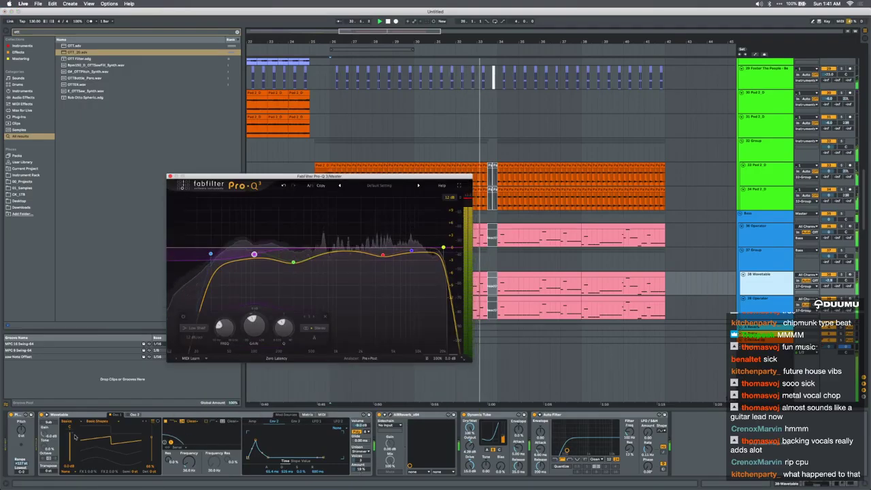
Add a Utility effect after the EQ Eight on 37 Group
{"action": "left_click", "coordinate": [752, 260]}
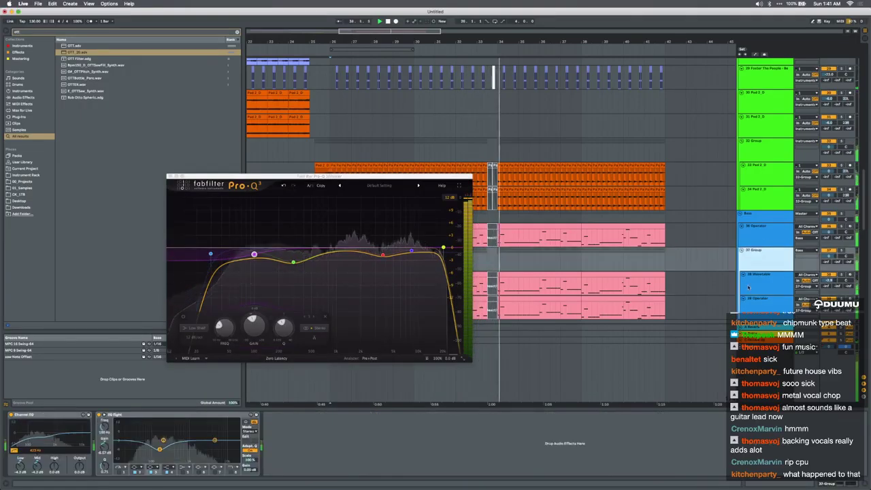
{"action": "left_click", "coordinate": [522, 445]}
{"action": "key", "text": "super+f"}
{"action": "type", "text": "u"}
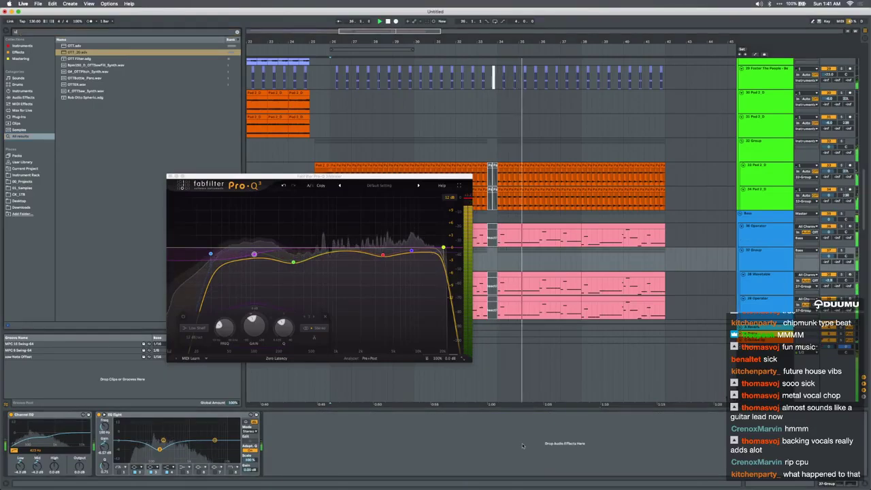
{"action": "type", "text": "til"}
{"action": "left_click_drag", "start_coordinate": [318, 446], "coordinate": [277, 454]}
Ease the master Pro-Q 3 low shelf to about 93 Hz and -2.45 dB, and close the plug-in window
{"action": "mouse_move", "coordinate": [253, 254]}
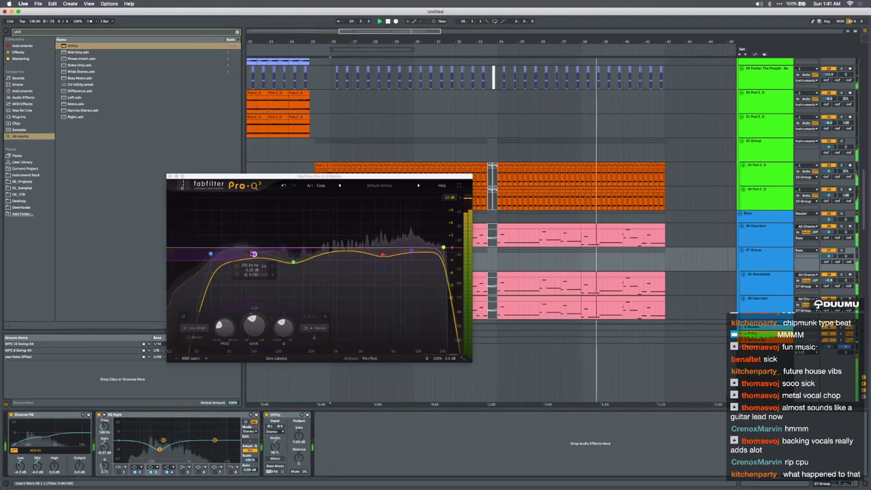
{"action": "left_click_drag", "start_coordinate": [253, 254], "coordinate": [251, 252]}
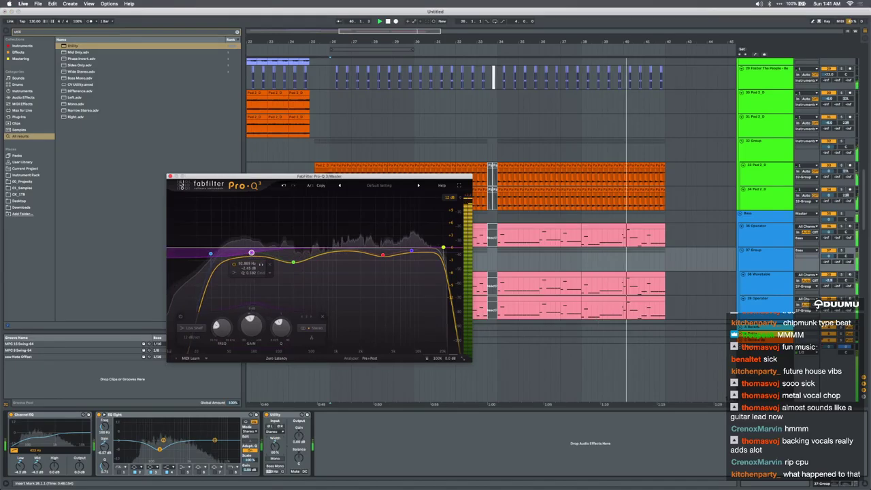
{"action": "left_click", "coordinate": [170, 176]}
Listen to the lead-in from bar 24 and reset the playback start to bar 26 on the Drums group
{"action": "scroll", "coordinate": [691, 261], "scroll_direction": "down", "scroll_amount": 4}
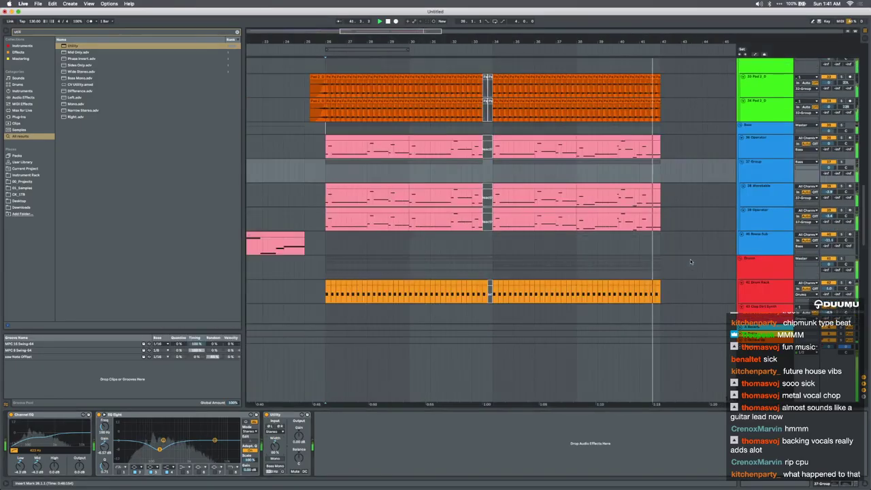
{"action": "left_click", "coordinate": [286, 276]}
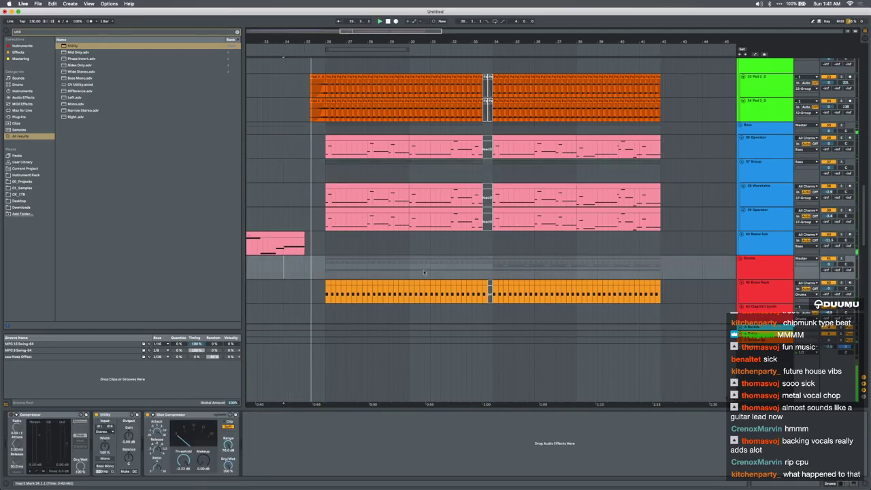
{"action": "left_click", "coordinate": [325, 271]}
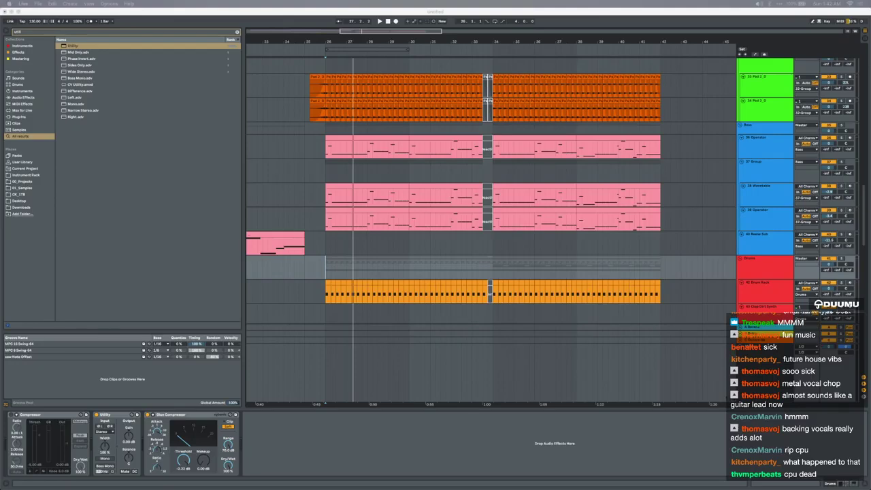
{"action": "left_click", "coordinate": [326, 273]}
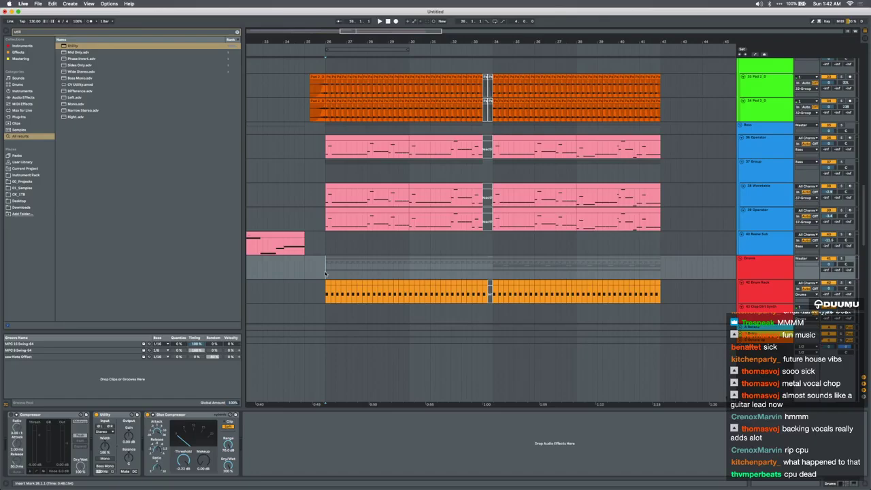
Look over the Vocals and Instruments tracks around the drop, keeping the playback start at bar 26
{"action": "key", "text": "minus"}
{"action": "scroll", "coordinate": [325, 273], "scroll_direction": "up", "scroll_amount": 10}
{"action": "scroll", "coordinate": [325, 273], "scroll_direction": "left", "scroll_amount": 5}
{"action": "scroll", "coordinate": [325, 273], "scroll_direction": "up", "scroll_amount": 3}
{"action": "scroll", "coordinate": [326, 273], "scroll_direction": "right", "scroll_amount": 3}
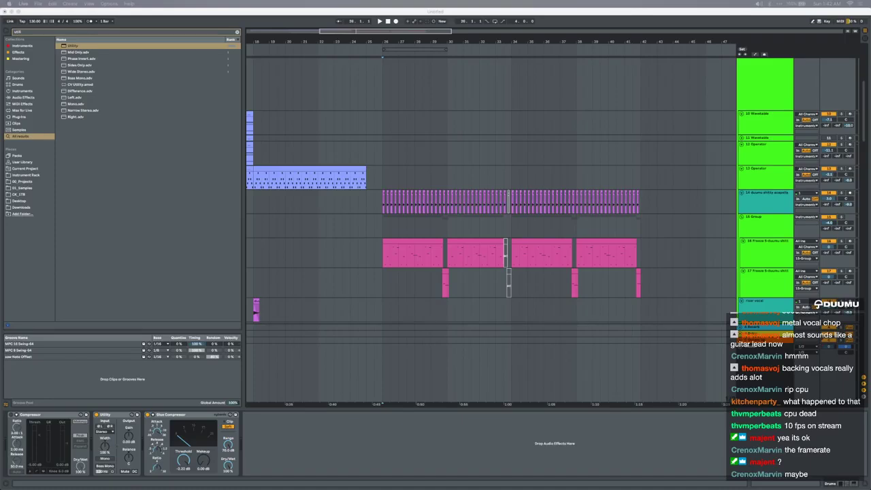
{"action": "scroll", "coordinate": [476, 272], "scroll_direction": "down", "scroll_amount": 3}
{"action": "scroll", "coordinate": [476, 272], "scroll_direction": "left", "scroll_amount": 1}
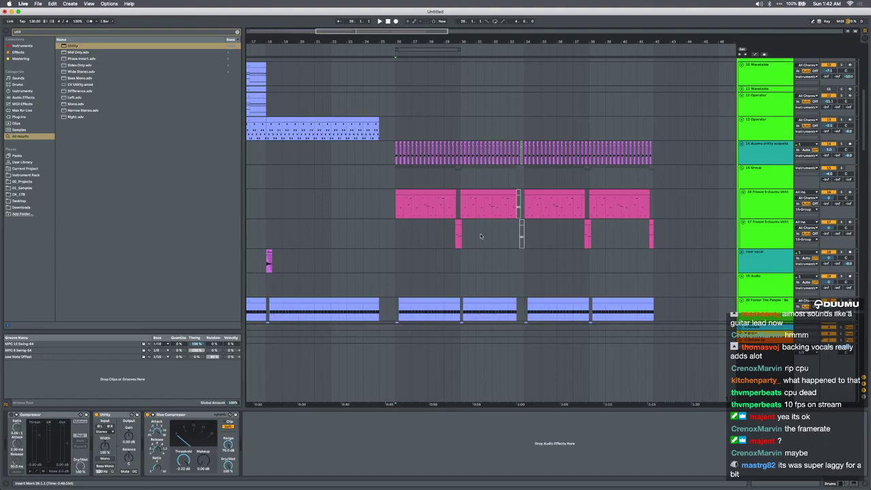
{"action": "left_click", "coordinate": [480, 236]}
{"action": "left_click", "coordinate": [377, 254]}
{"action": "left_click", "coordinate": [395, 235]}
{"action": "scroll", "coordinate": [782, 159], "scroll_direction": "up", "scroll_amount": 5}
{"action": "scroll", "coordinate": [789, 155], "scroll_direction": "down", "scroll_amount": 8}
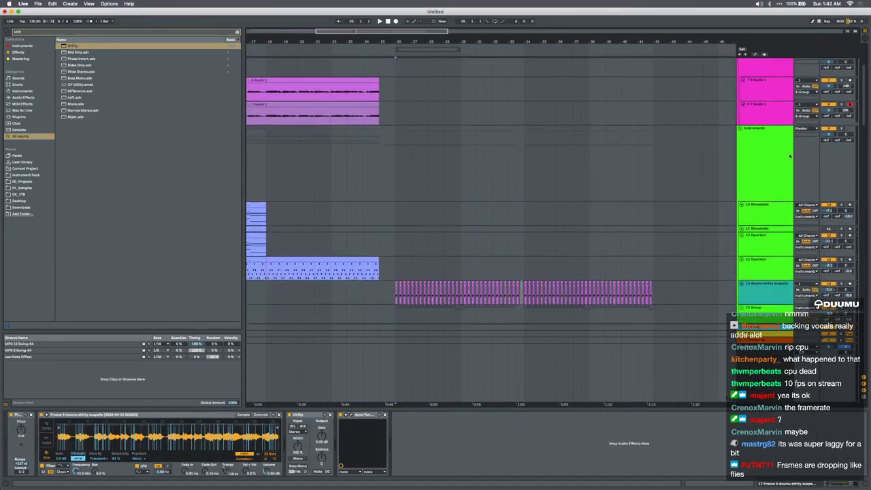
{"action": "scroll", "coordinate": [789, 154], "scroll_direction": "up", "scroll_amount": 10}
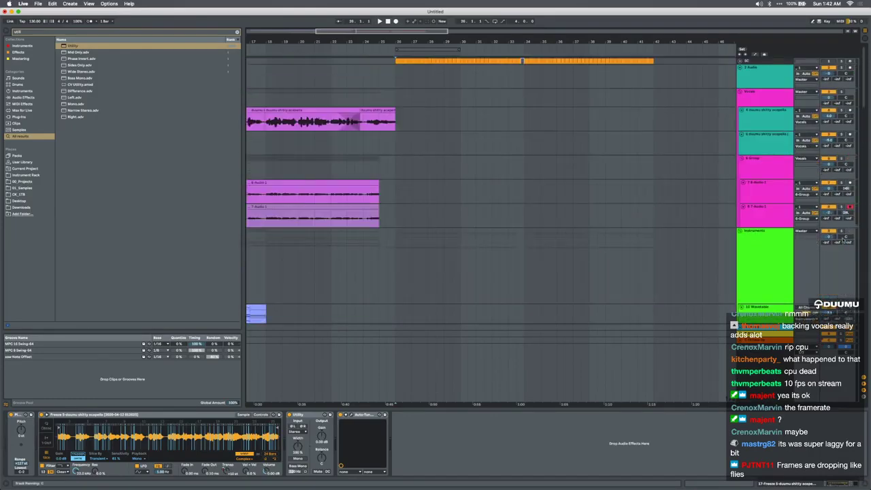
Play the drop from bar 26, solo the vocal chop track 14, and set its volume to 0 dB
{"action": "key", "text": "space"}
{"action": "scroll", "coordinate": [624, 224], "scroll_direction": "down", "scroll_amount": 10}
{"action": "scroll", "coordinate": [624, 224], "scroll_direction": "up", "scroll_amount": 5}
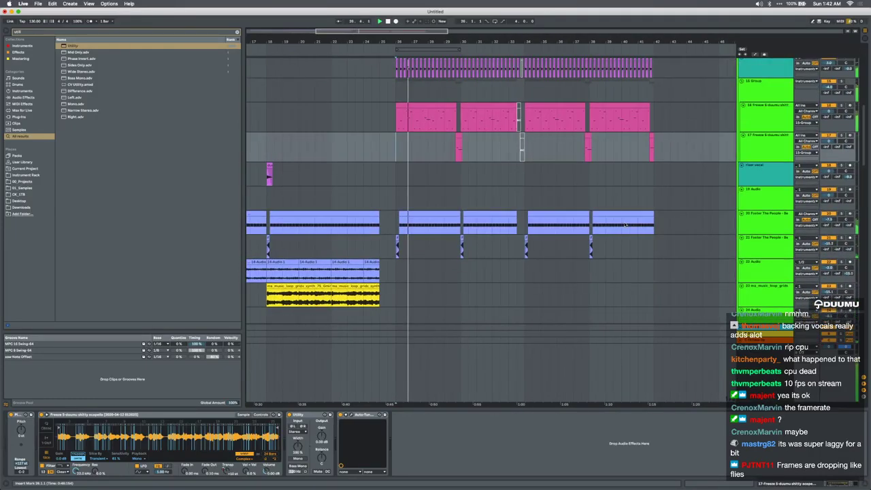
{"action": "left_click", "coordinate": [829, 95]}
{"action": "type", "text": "0"}
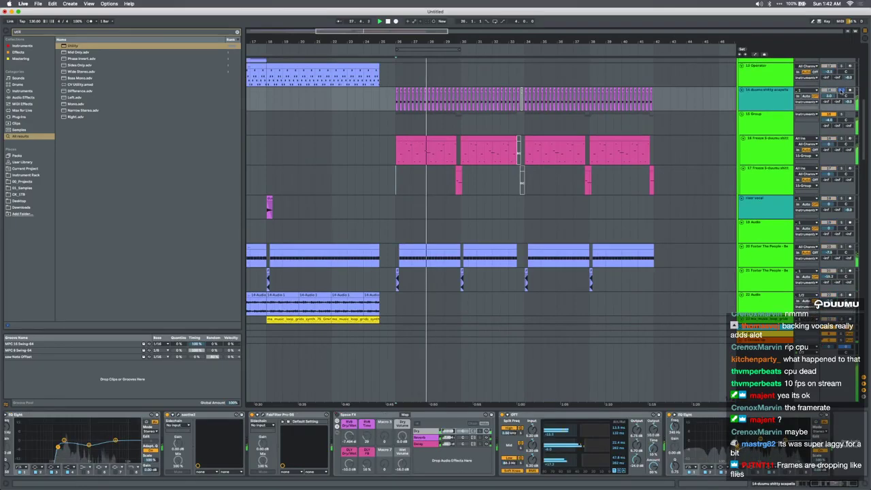
{"action": "left_click", "coordinate": [778, 101]}
{"action": "left_click", "coordinate": [841, 89]}
Solo 15 Group to hear its frozen vocal chops, show its effects chain, and stop playback
{"action": "left_click", "coordinate": [841, 114]}
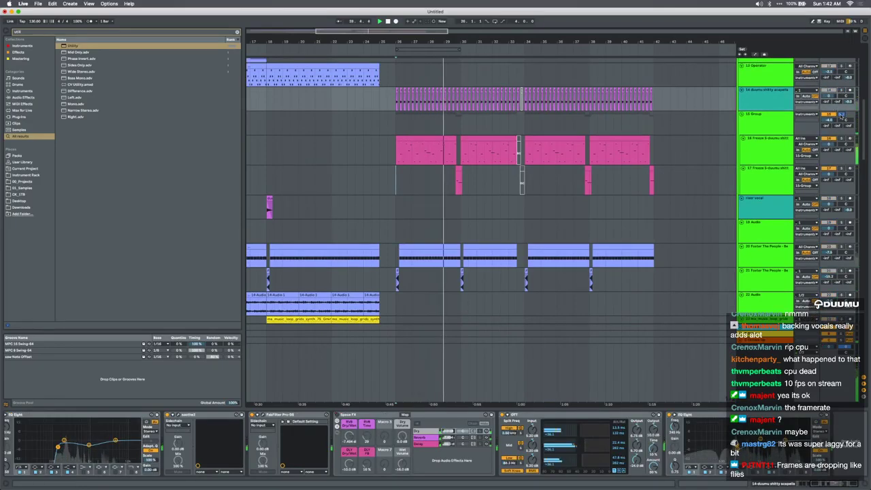
{"action": "left_click", "coordinate": [763, 119]}
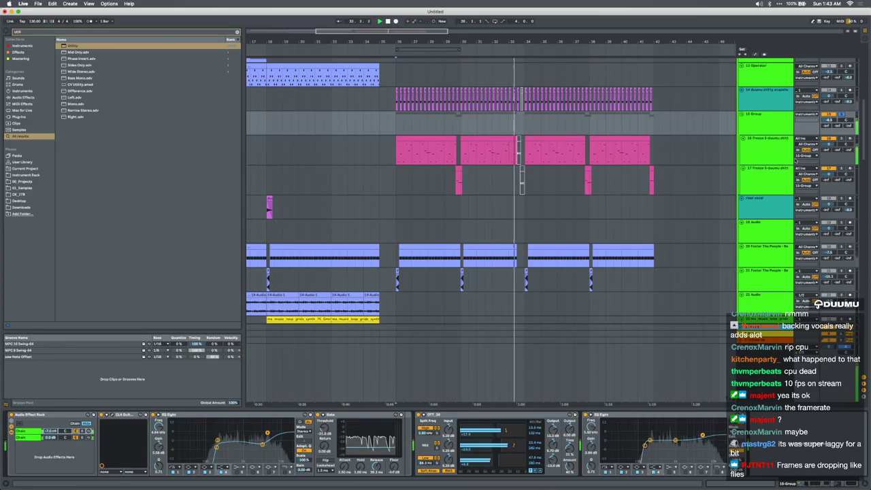
{"action": "scroll", "coordinate": [572, 156], "scroll_direction": "left", "scroll_amount": 6}
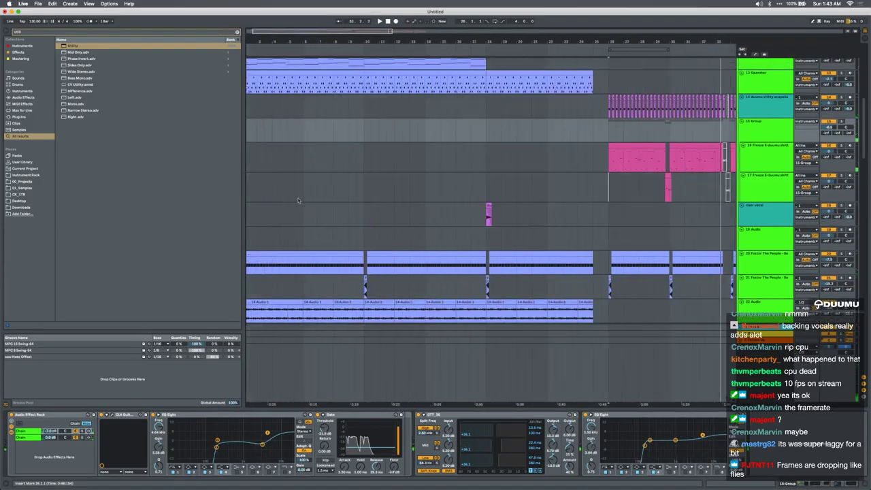
{"action": "scroll", "coordinate": [385, 178], "scroll_direction": "down", "scroll_amount": 3}
{"action": "key", "text": "space"}
Hide the device view and play the arrangement from around bar 14 to hear the section before the drop
{"action": "left_click", "coordinate": [385, 178]}
{"action": "scroll", "coordinate": [384, 179], "scroll_direction": "down", "scroll_amount": 10}
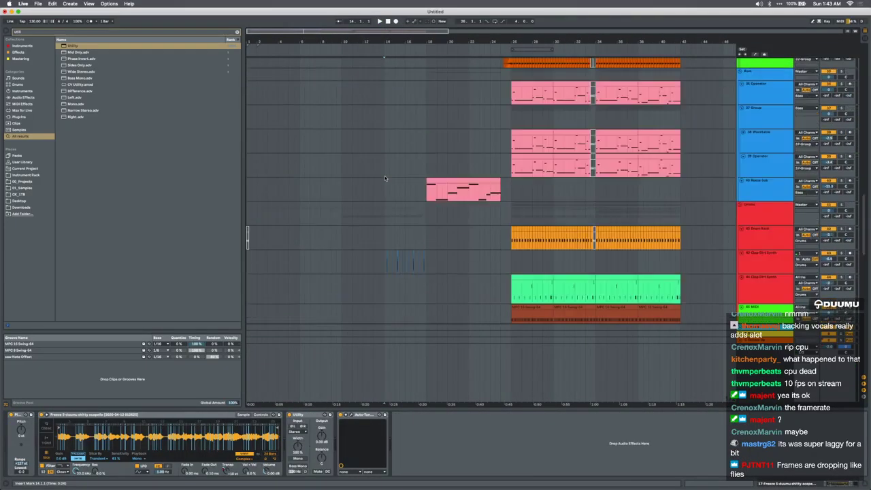
{"action": "key", "text": "super+alt+l"}
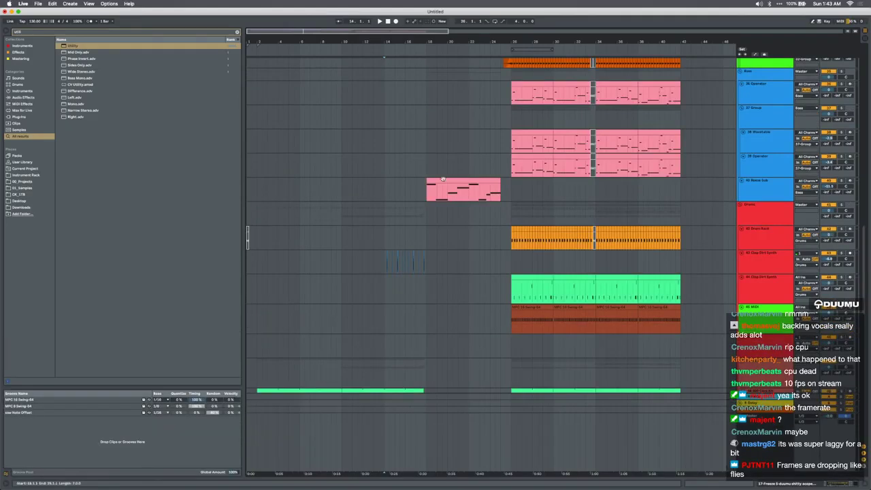
{"action": "scroll", "coordinate": [444, 176], "scroll_direction": "up", "scroll_amount": 4}
{"action": "scroll", "coordinate": [443, 177], "scroll_direction": "up", "scroll_amount": 2}
{"action": "left_click", "coordinate": [411, 234]}
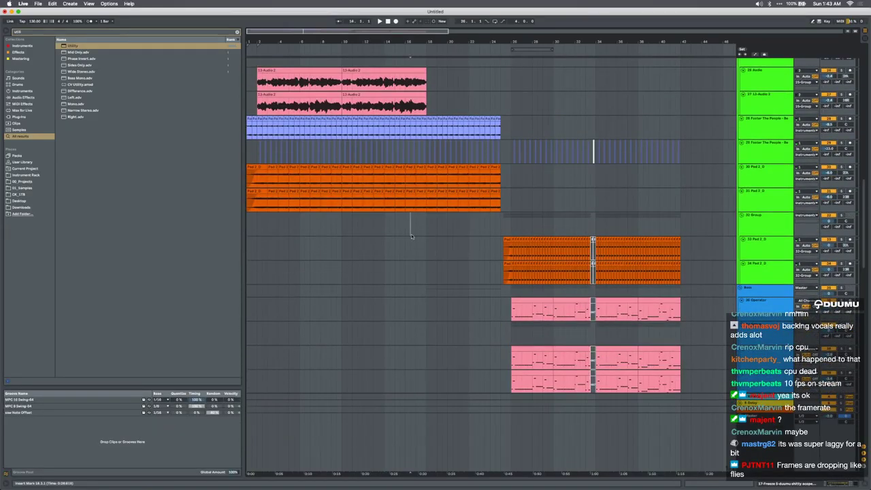
{"action": "left_click", "coordinate": [390, 241]}
{"action": "key", "text": "space"}
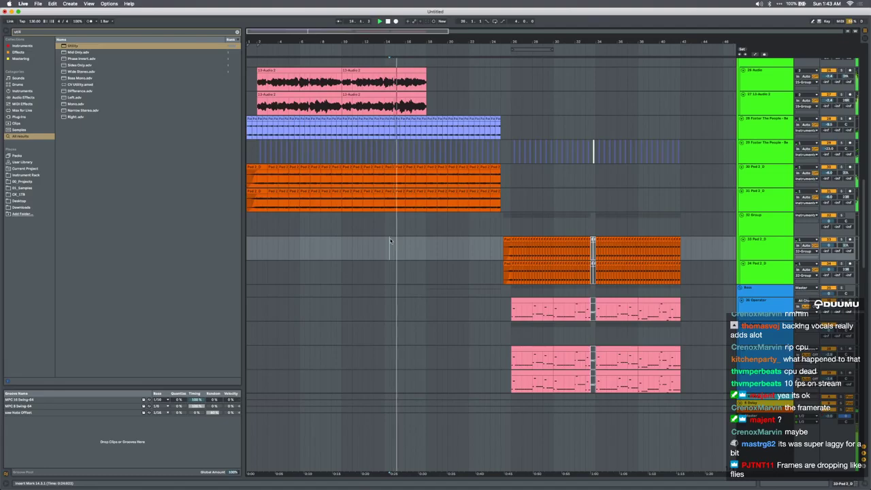
Show the master track's effects chain, collapse its OTT device, and hide the device view again
{"action": "scroll", "coordinate": [392, 240], "scroll_direction": "up", "scroll_amount": 5}
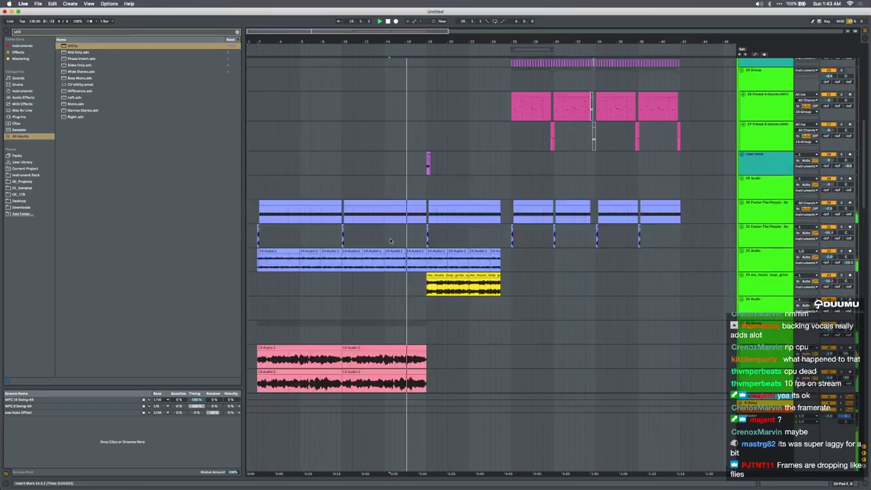
{"action": "left_click", "coordinate": [821, 471]}
{"action": "left_click", "coordinate": [821, 483]}
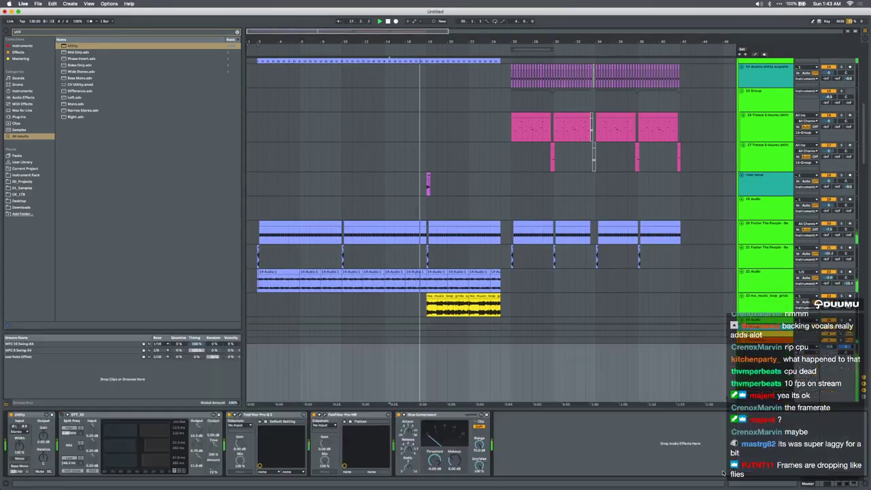
{"action": "double_click", "coordinate": [129, 417]}
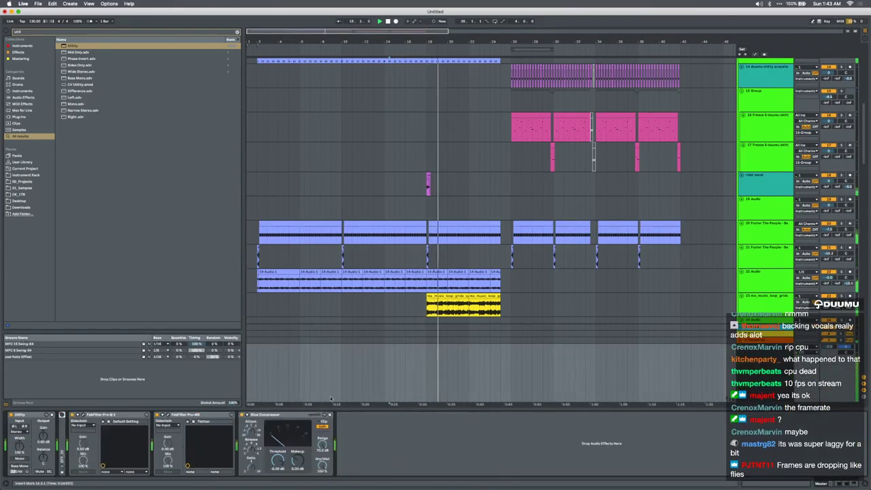
{"action": "left_click", "coordinate": [299, 414]}
{"action": "key", "text": "alt+super+l"}
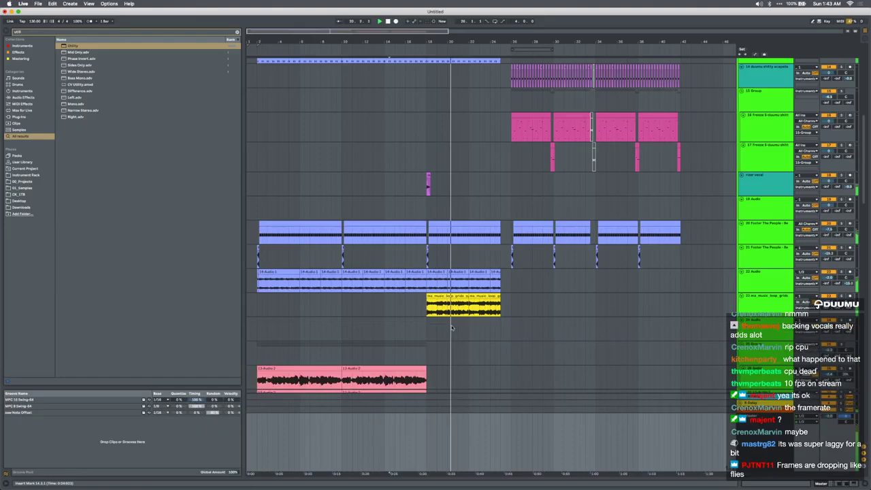
Set the playback start at bar 21 and lower bands 1 and 2 in the master's Pro-MB, band 1 to about -1.3 dB
{"action": "scroll", "coordinate": [451, 328], "scroll_direction": "up", "scroll_amount": 5}
{"action": "scroll", "coordinate": [439, 306], "scroll_direction": "down", "scroll_amount": 5}
{"action": "left_click", "coordinate": [436, 296]}
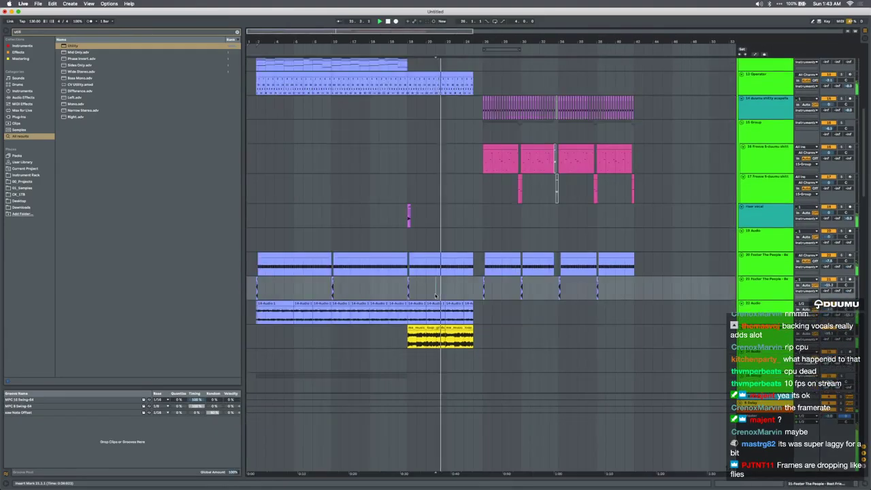
{"action": "left_click", "coordinate": [773, 416]}
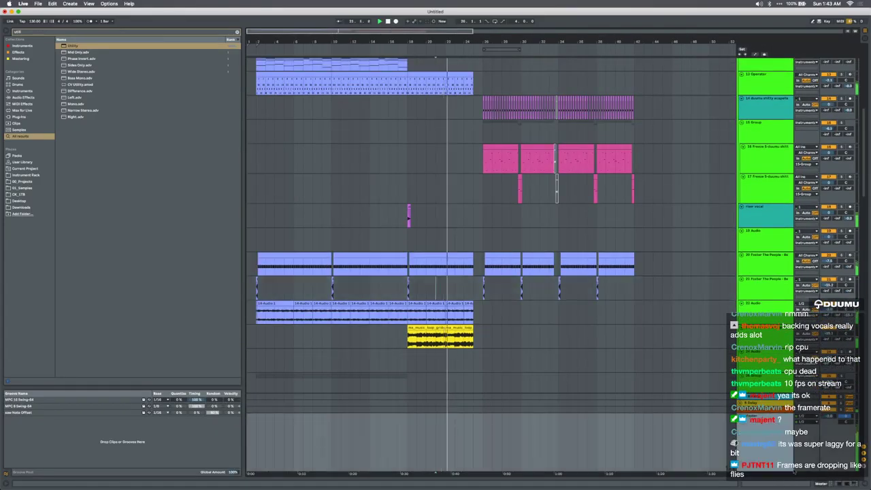
{"action": "left_click", "coordinate": [821, 484]}
{"action": "left_click", "coordinate": [168, 415]}
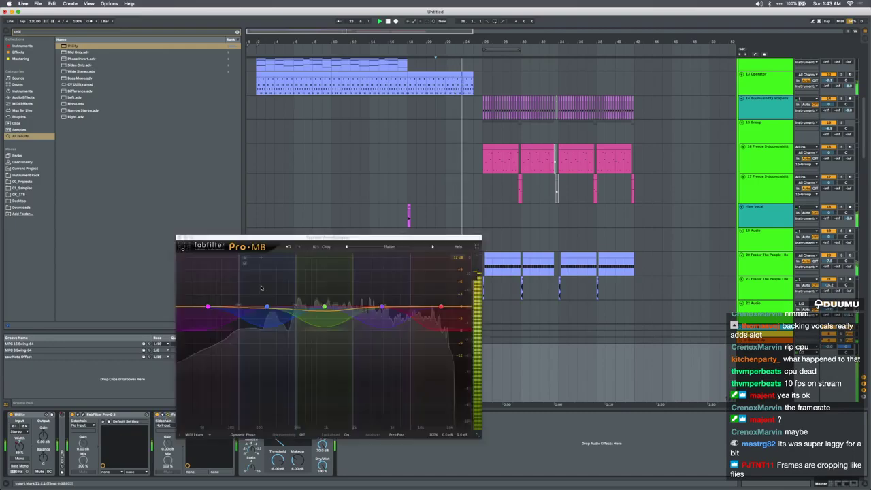
{"action": "left_click", "coordinate": [267, 310]}
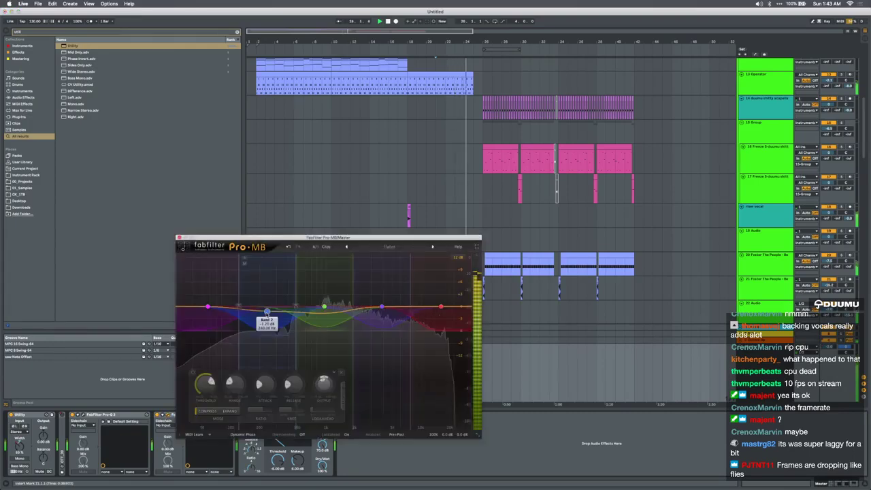
{"action": "left_click_drag", "start_coordinate": [266, 312], "coordinate": [267, 315]}
{"action": "left_click_drag", "start_coordinate": [207, 307], "coordinate": [207, 312]}
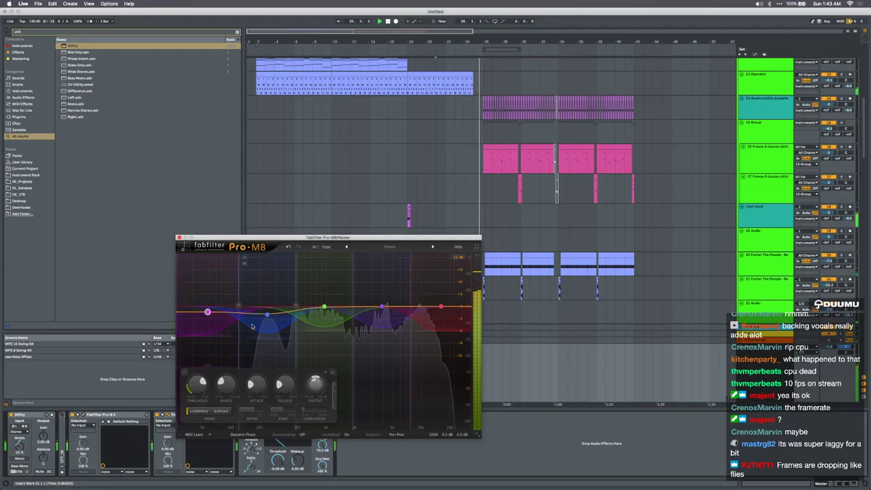
{"action": "mouse_move", "coordinate": [208, 312]}
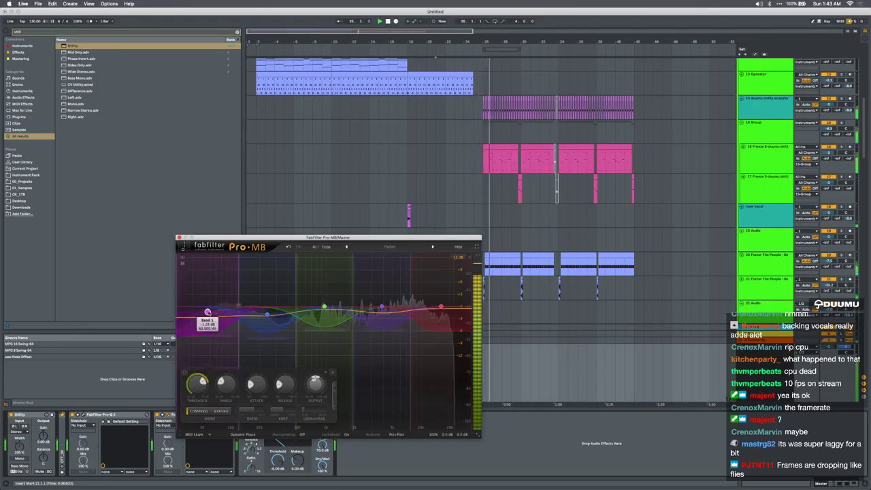
Put the playback start at bar 26, go down to the drum tracks, and lower the volume of 42 Drum Rack
{"action": "left_click", "coordinate": [485, 240]}
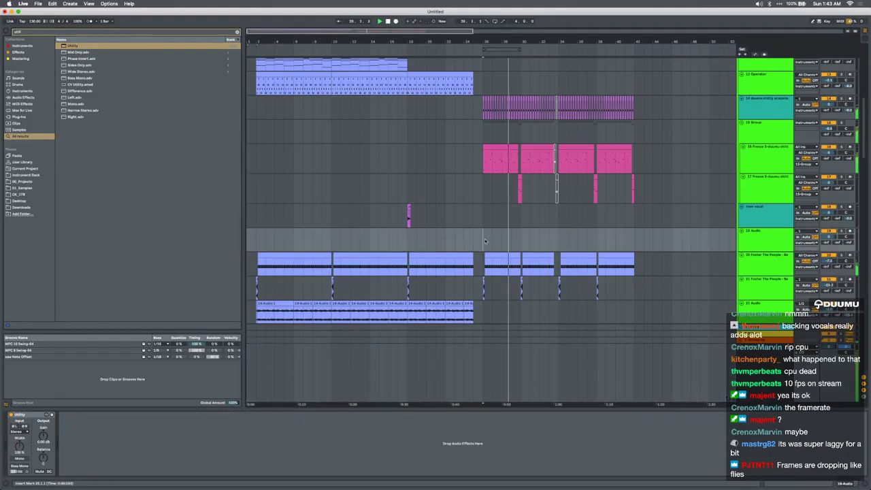
{"action": "scroll", "coordinate": [485, 240], "scroll_direction": "up", "scroll_amount": 3}
{"action": "scroll", "coordinate": [485, 238], "scroll_direction": "right", "scroll_amount": 3}
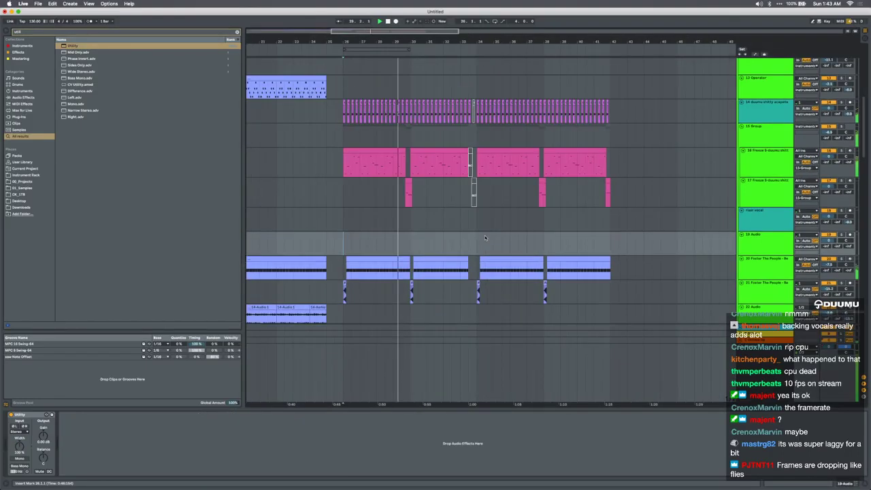
{"action": "scroll", "coordinate": [485, 238], "scroll_direction": "up", "scroll_amount": 1}
{"action": "scroll", "coordinate": [425, 240], "scroll_direction": "up", "scroll_amount": 3}
{"action": "scroll", "coordinate": [442, 245], "scroll_direction": "down", "scroll_amount": 3}
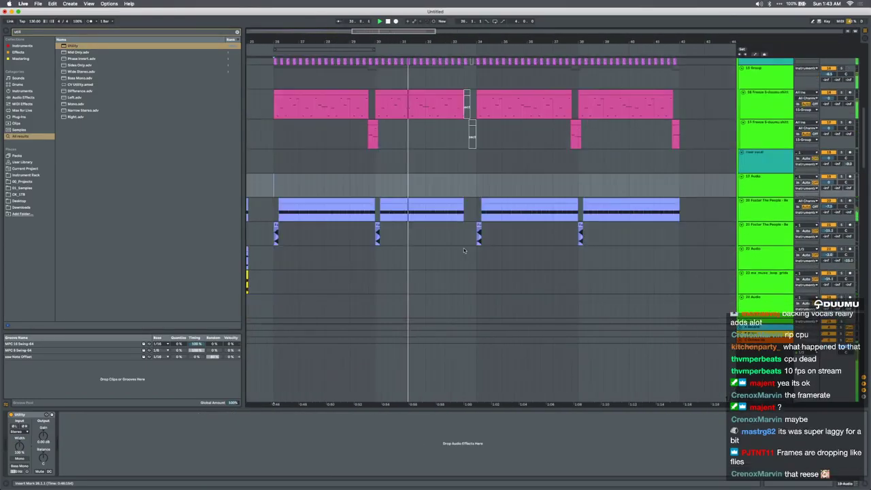
{"action": "scroll", "coordinate": [463, 250], "scroll_direction": "down", "scroll_amount": 5}
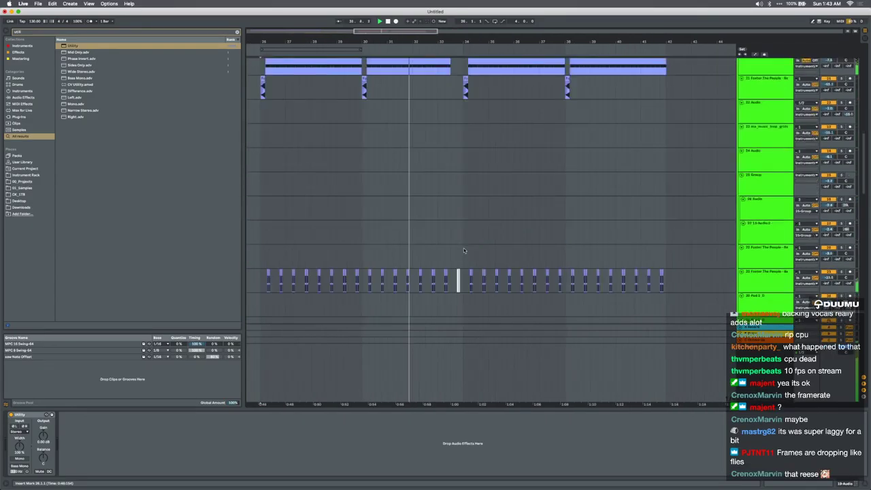
{"action": "scroll", "coordinate": [463, 250], "scroll_direction": "down", "scroll_amount": 10}
{"action": "left_click", "coordinate": [460, 114]}
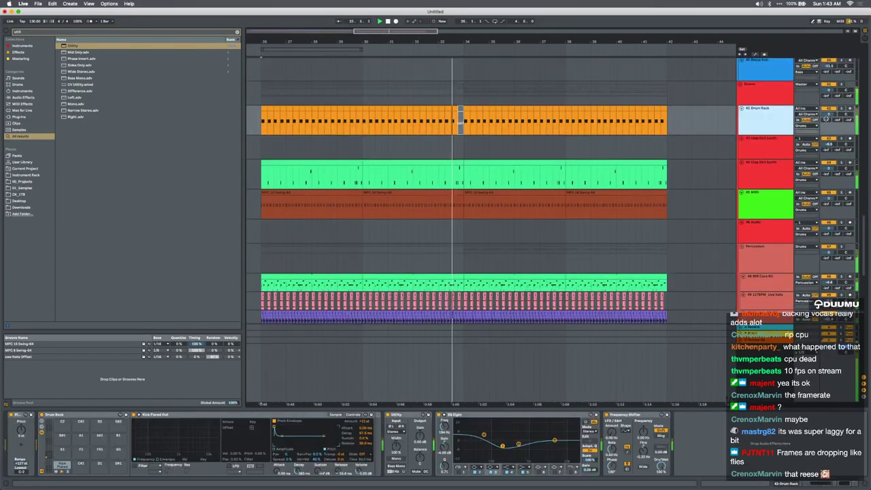
{"action": "left_click_drag", "start_coordinate": [828, 114], "coordinate": [828, 113]}
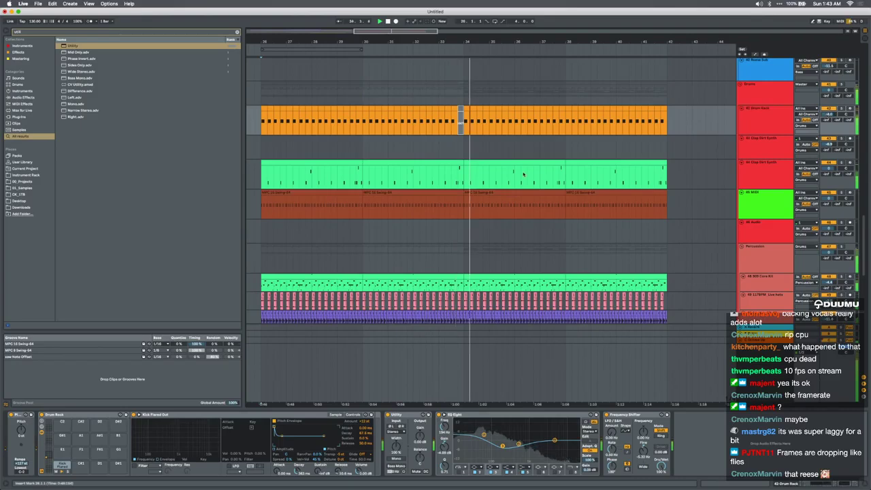
Select bars 34 to 42 on the clap track and loop that eight-bar range
{"action": "left_click", "coordinate": [495, 162]}
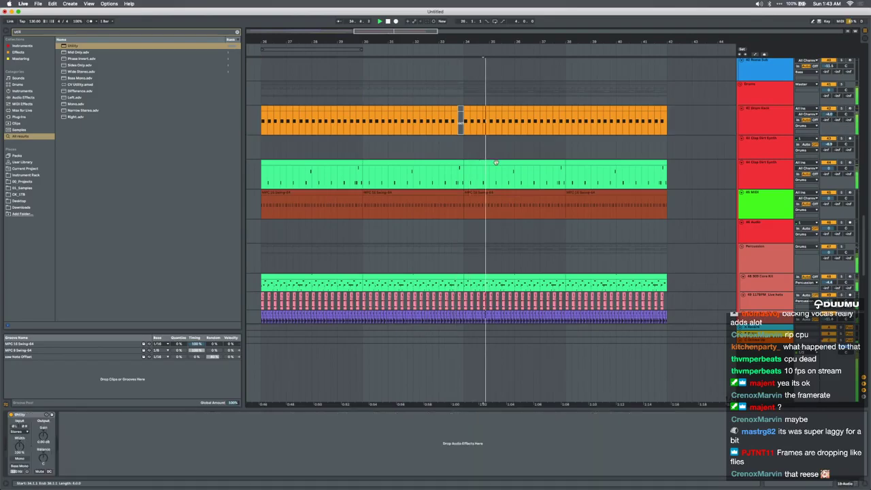
{"action": "left_click", "coordinate": [589, 163], "text": "shift"}
{"action": "key", "text": "super+l"}
{"action": "scroll", "coordinate": [589, 163], "scroll_direction": "down", "scroll_amount": 5}
{"action": "scroll", "coordinate": [589, 163], "scroll_direction": "up", "scroll_amount": 6}
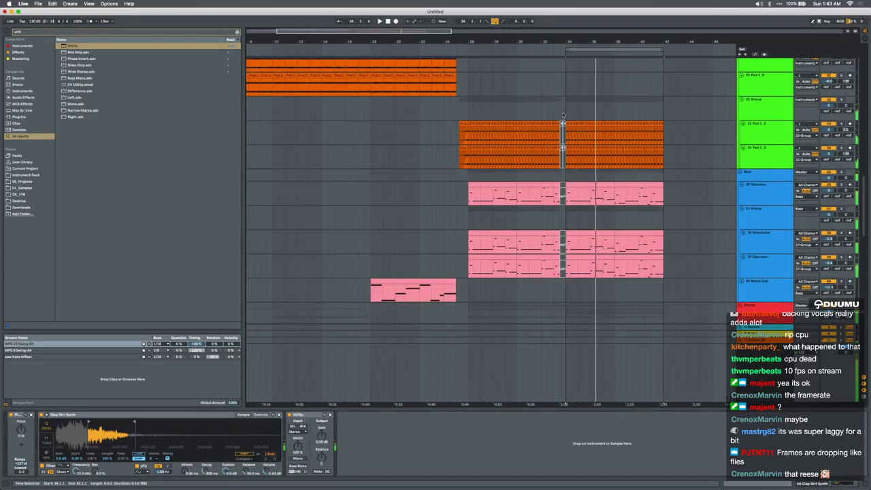
Deactivate the 32 Group pad clips from bar 26 up to bar 34 and play from just before the drop
{"action": "left_click_drag", "start_coordinate": [563, 114], "coordinate": [469, 110]}
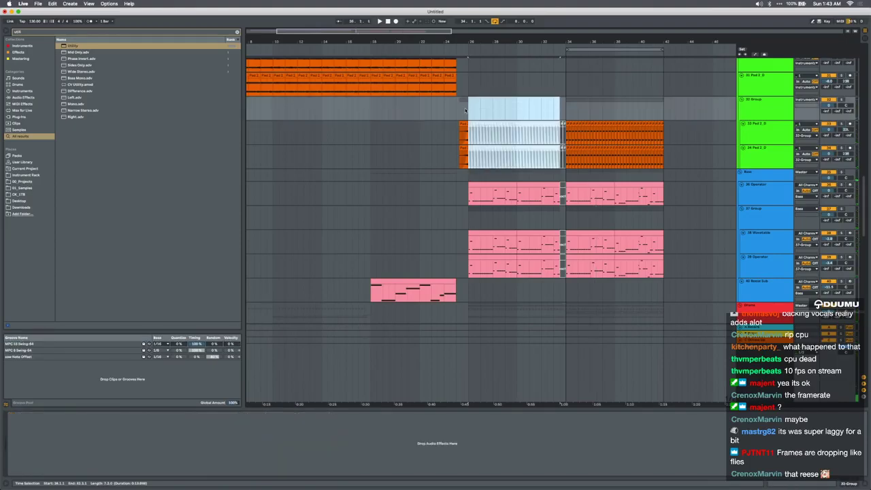
{"action": "left_click", "coordinate": [438, 110]}
{"action": "key", "text": "space"}
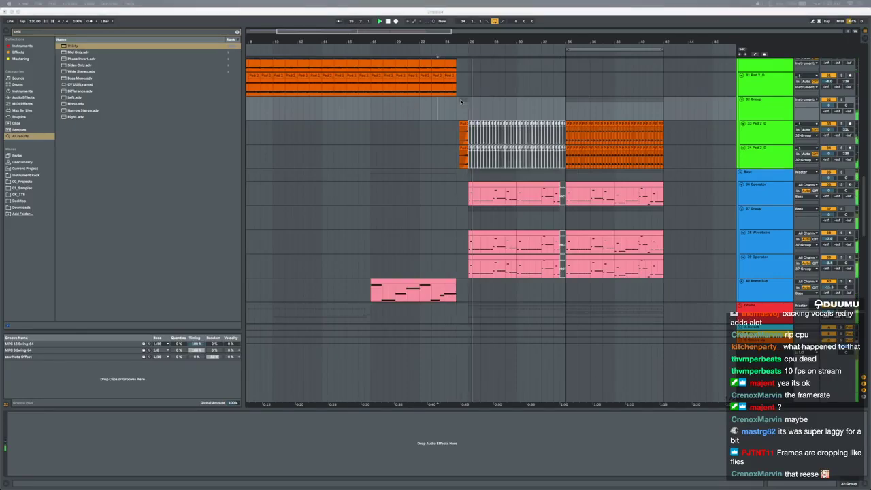
Select bars 25 to 29 of the 32 Group pad clips and duplicate that four-bar section twice
{"action": "scroll", "coordinate": [461, 102], "scroll_direction": "up", "scroll_amount": 2}
{"action": "left_click_drag", "start_coordinate": [450, 141], "coordinate": [486, 145]}
{"action": "left_click", "coordinate": [440, 144]}
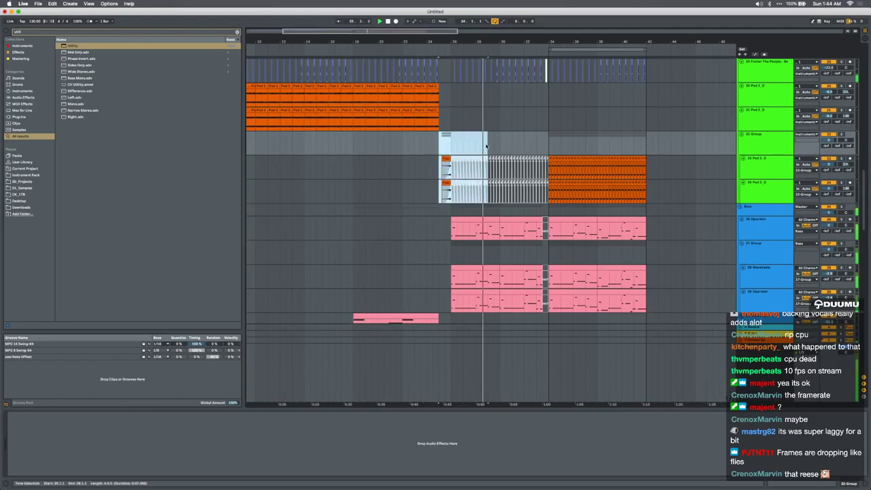
{"action": "key", "text": "super+d"}
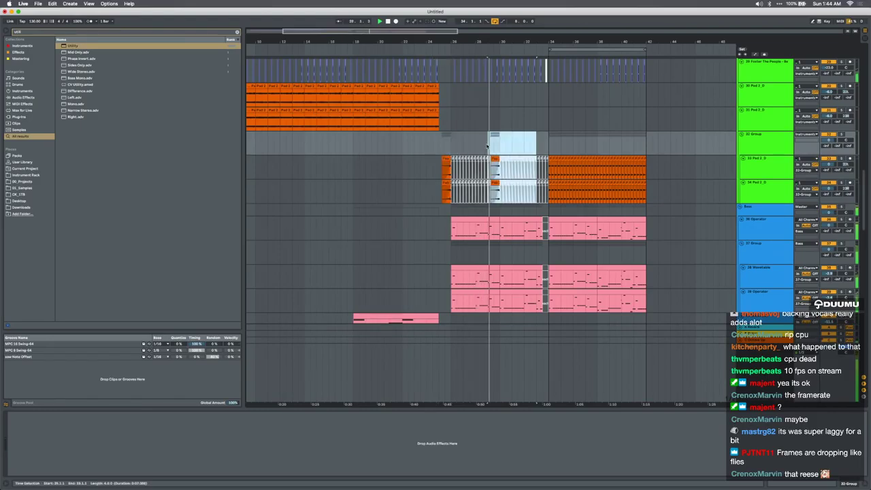
{"action": "key", "text": "super+d"}
Reactivate the duplicated 32 Group pad clips between bars 34 and 37
{"action": "left_click", "coordinate": [586, 145]}
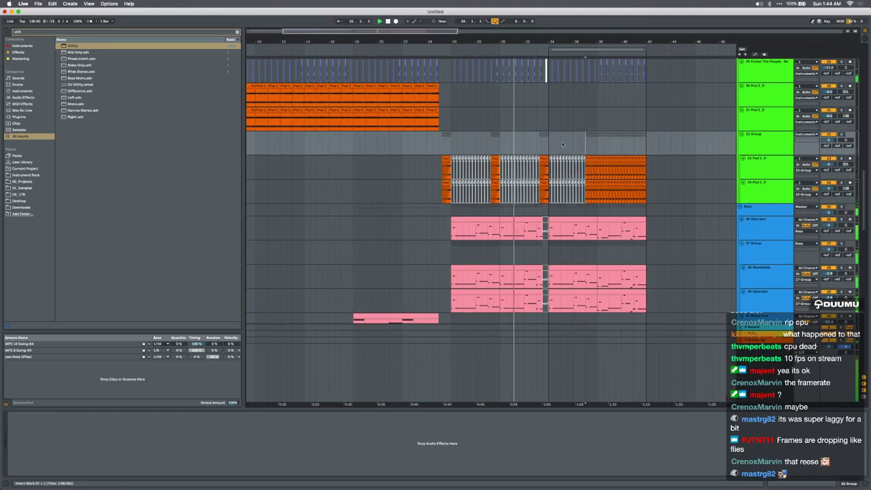
{"action": "left_click", "coordinate": [545, 144], "text": "shift"}
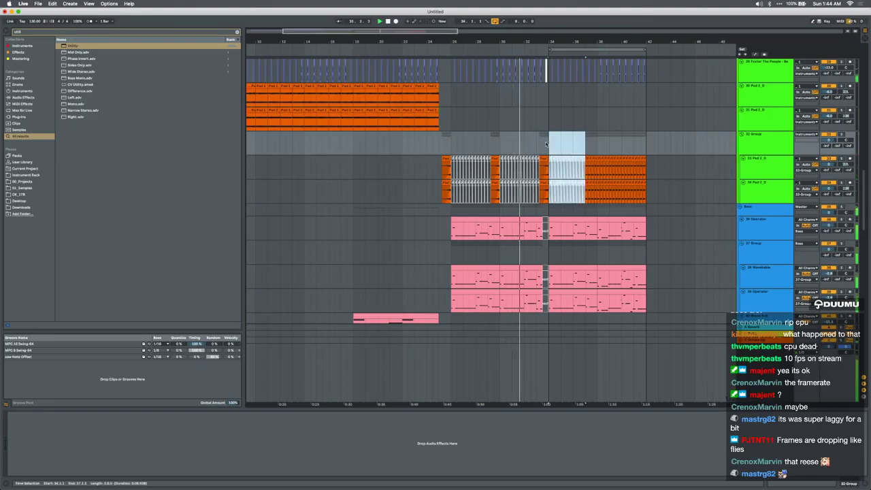
{"action": "left_click", "coordinate": [547, 144]}
Listen to the pads entering at bar 34 and set the 32 Group volume to -2.0 dB
{"action": "scroll", "coordinate": [547, 144], "scroll_direction": "up", "scroll_amount": 2}
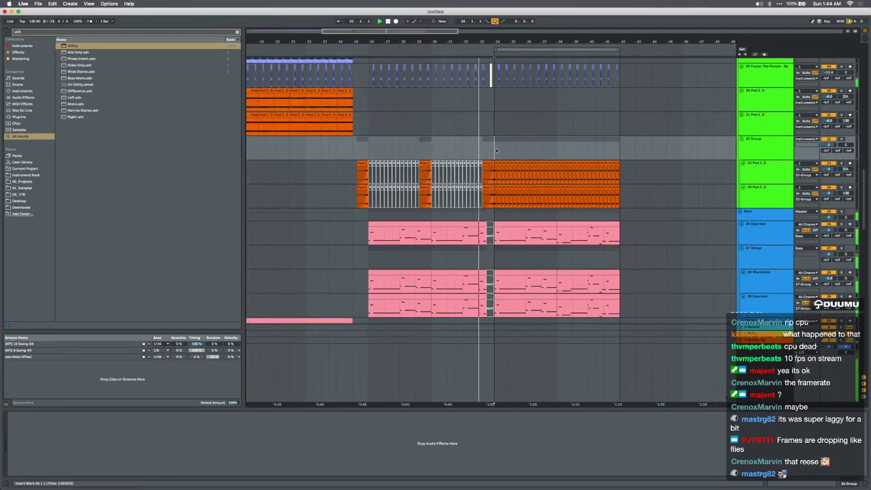
{"action": "key", "text": "plus"}
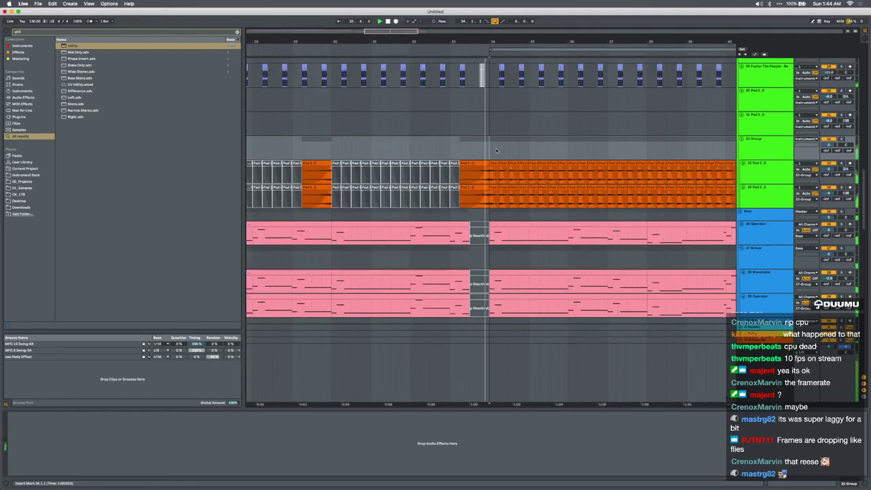
{"action": "key", "text": "minus"}
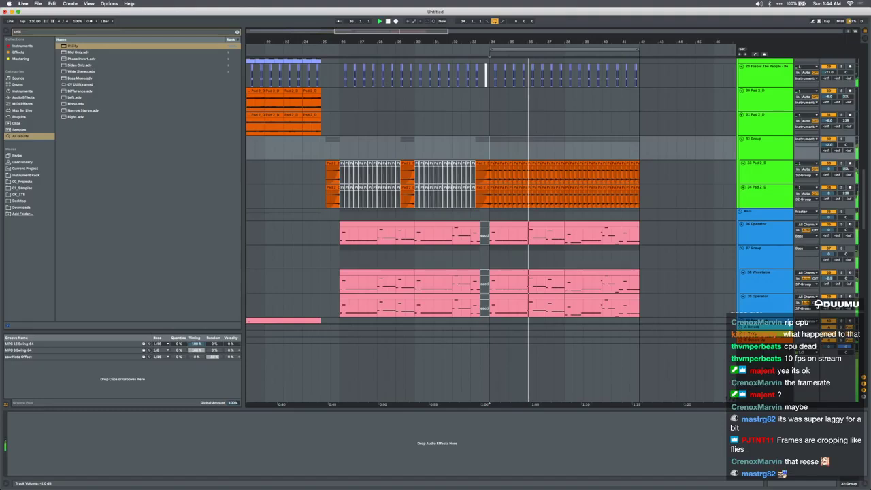
Go down through the drum tracks and select the Percussion group to show its effects chain
{"action": "scroll", "coordinate": [631, 336], "scroll_direction": "down", "scroll_amount": 3}
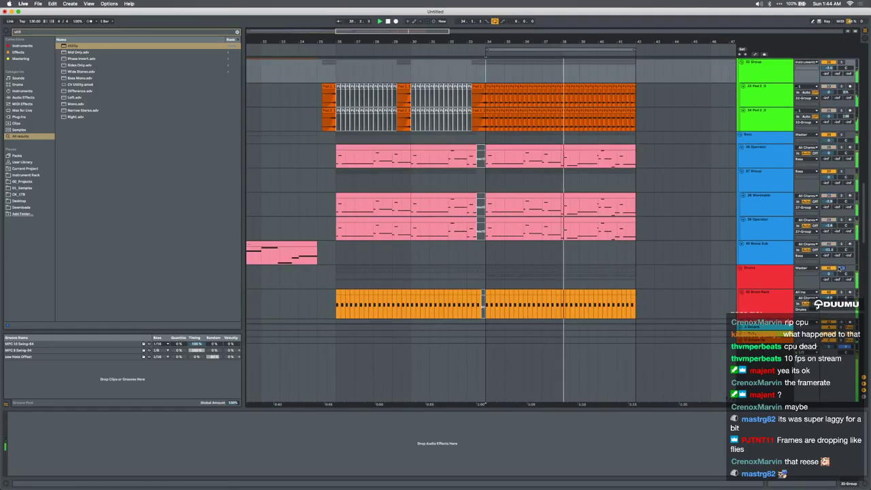
{"action": "scroll", "coordinate": [841, 269], "scroll_direction": "down", "scroll_amount": 5}
{"action": "scroll", "coordinate": [742, 142], "scroll_direction": "up", "scroll_amount": 3}
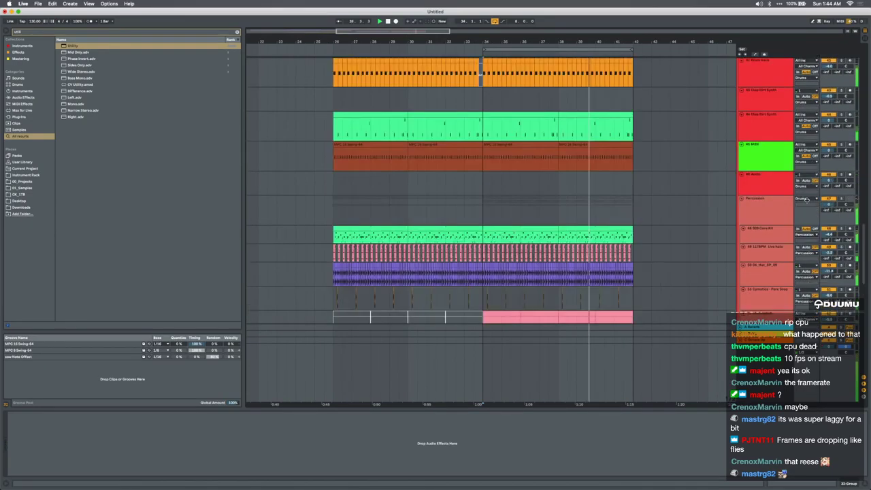
{"action": "left_click", "coordinate": [756, 204]}
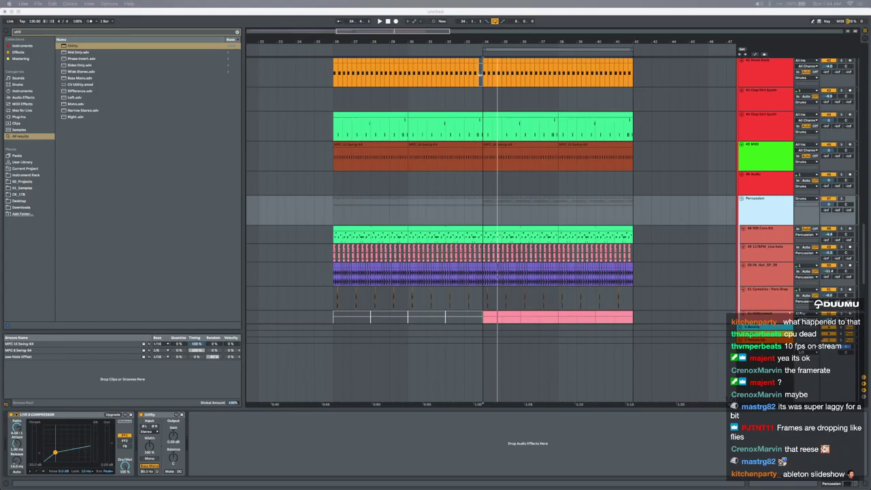
Switch to OBS, check its video resolution and frame rate settings, and put the OBS windows away
{"action": "key", "text": "super+Tab"}
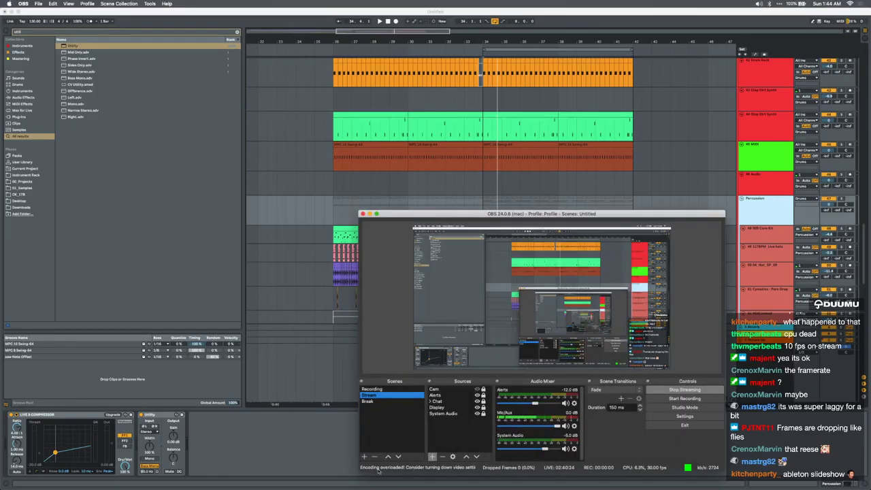
{"action": "key", "text": "super+h"}
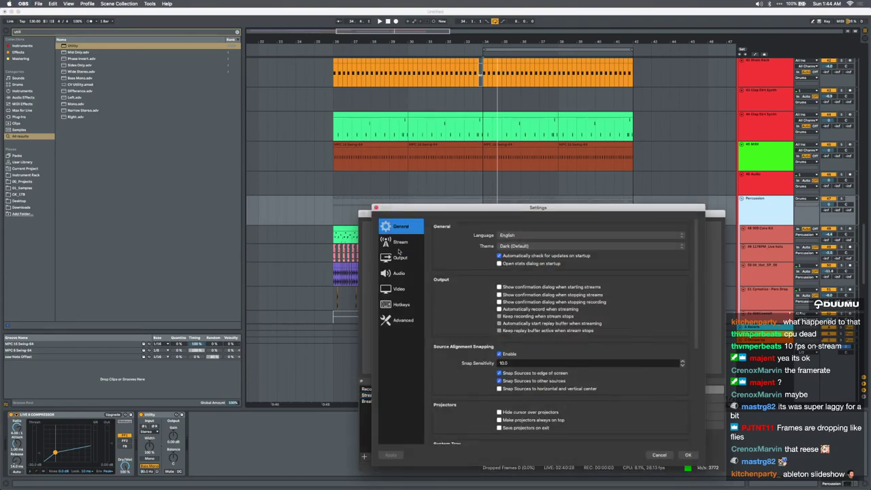
{"action": "left_click", "coordinate": [400, 287]}
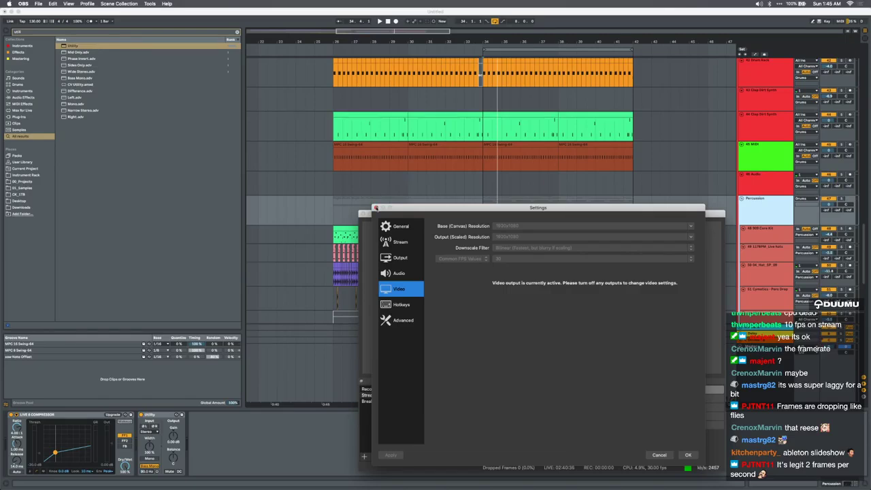
{"action": "left_click", "coordinate": [375, 207]}
{"action": "left_click_drag", "start_coordinate": [392, 214], "coordinate": [328, 489]}
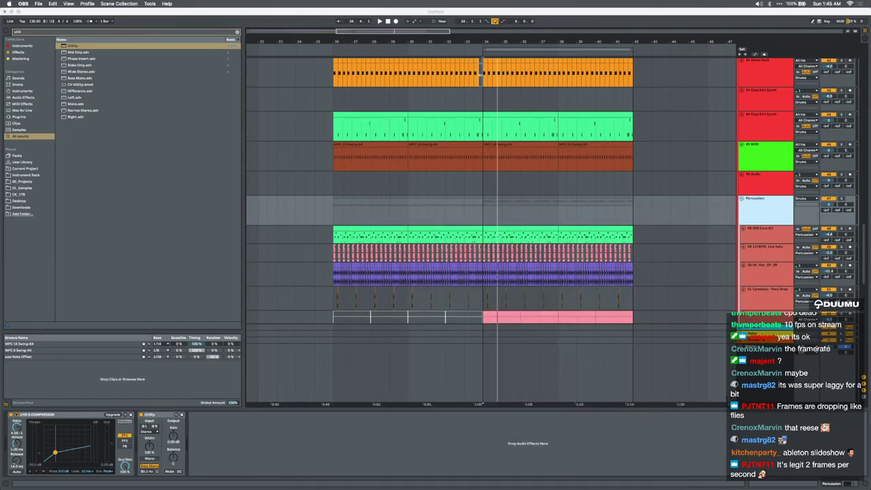